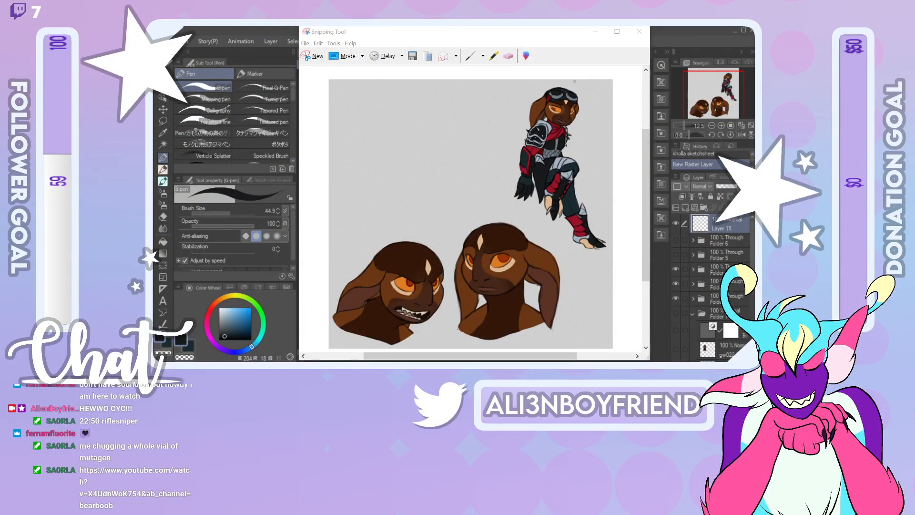
Step: Switch from the Snipping Tool to the kholla sketchsheet canvas in Clip Studio Paint
{"action": "left_click", "coordinate": [286, 27]}
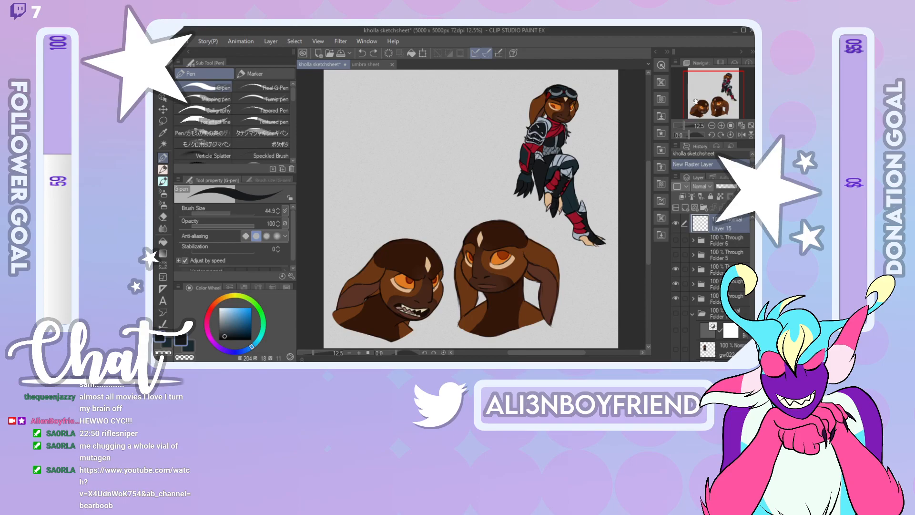
{"action": "left_click_drag", "start_coordinate": [731, 95], "coordinate": [733, 101]}
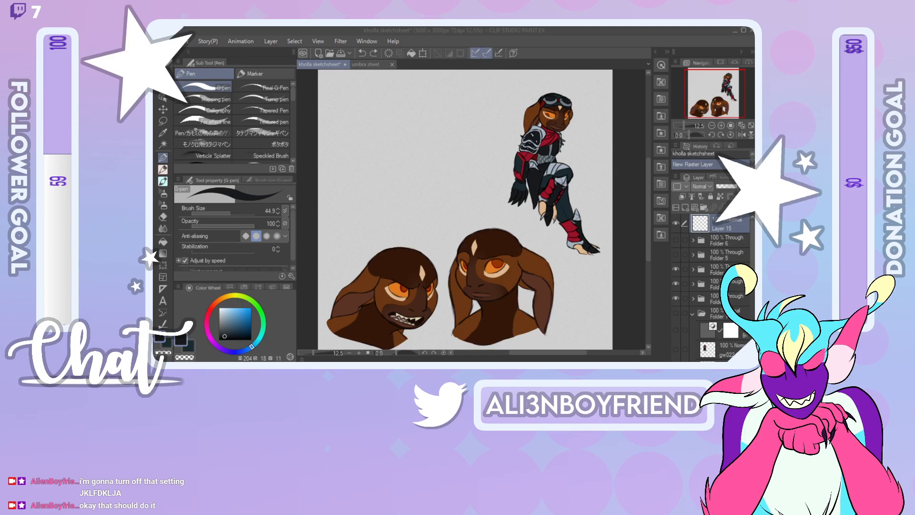
{"action": "left_click_drag", "start_coordinate": [717, 88], "coordinate": [716, 92]}
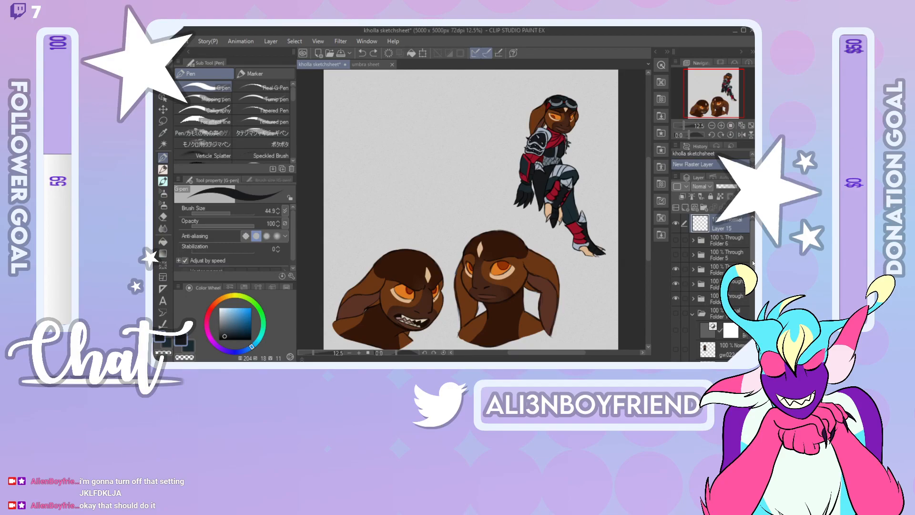
Step: Hide the folders of the two head sketches, keeping the full-body character visible, and create a new layer folder above Layer 15
{"action": "left_click", "coordinate": [676, 282]}
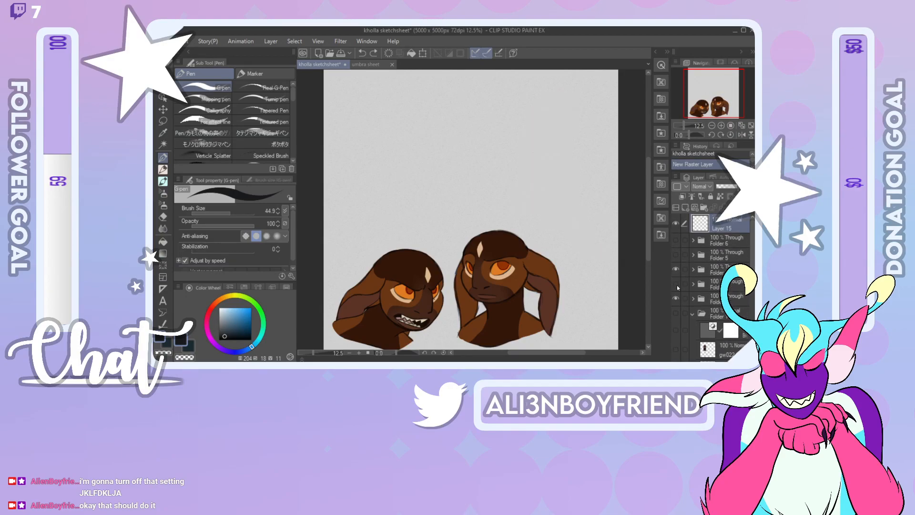
{"action": "left_click", "coordinate": [675, 283]}
{"action": "left_click", "coordinate": [675, 270]}
{"action": "left_click", "coordinate": [676, 298]}
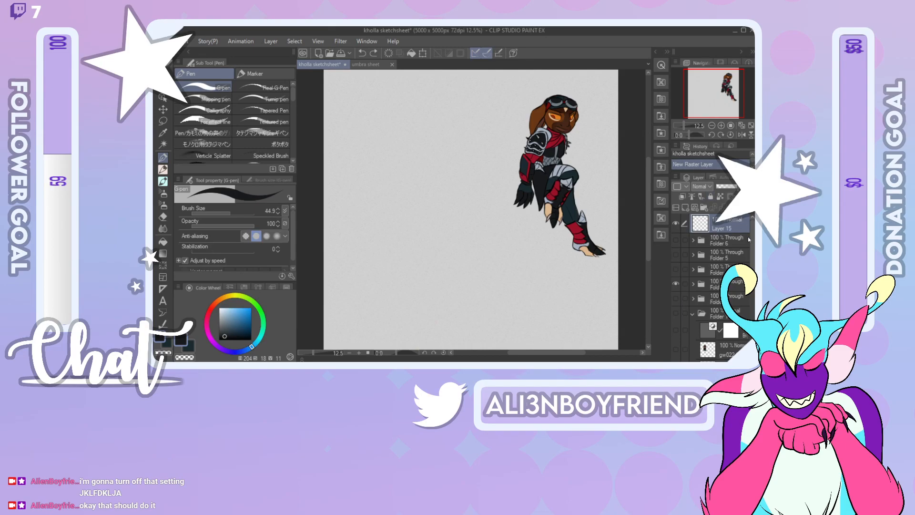
{"action": "left_click", "coordinate": [704, 207]}
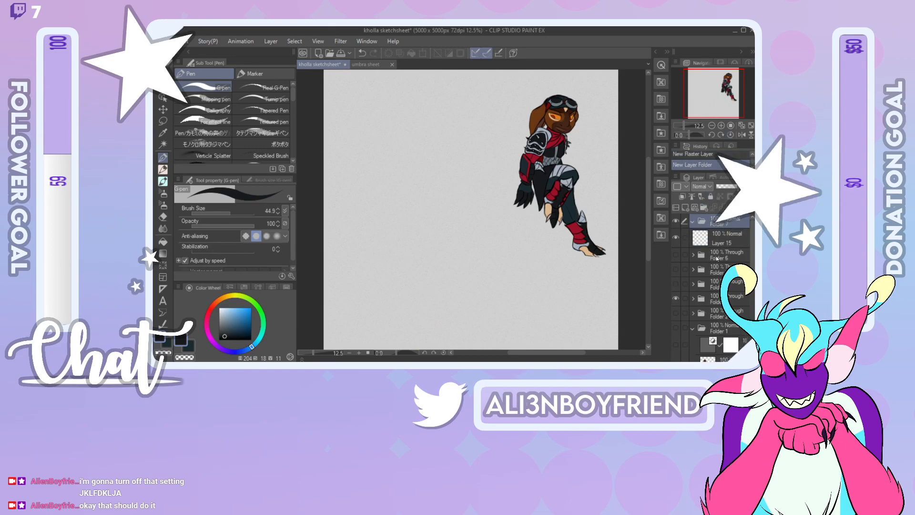
Step: Open the character body types folder under the 3D body type materials
{"action": "left_click", "coordinate": [661, 100]}
{"action": "left_click", "coordinate": [665, 109]}
{"action": "left_click", "coordinate": [661, 134]}
{"action": "left_click", "coordinate": [661, 137]}
{"action": "left_click", "coordinate": [662, 150]}
{"action": "left_click", "coordinate": [662, 151]}
{"action": "left_click", "coordinate": [663, 137]}
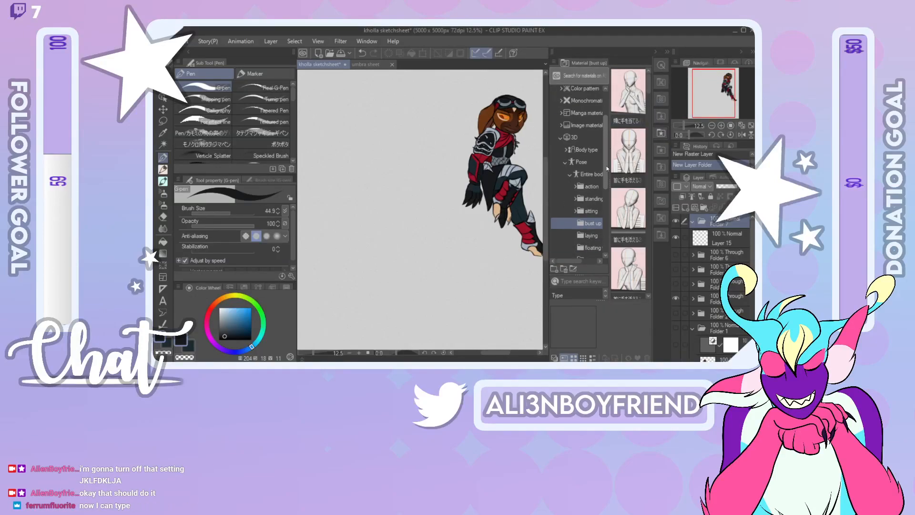
{"action": "left_click", "coordinate": [585, 150]}
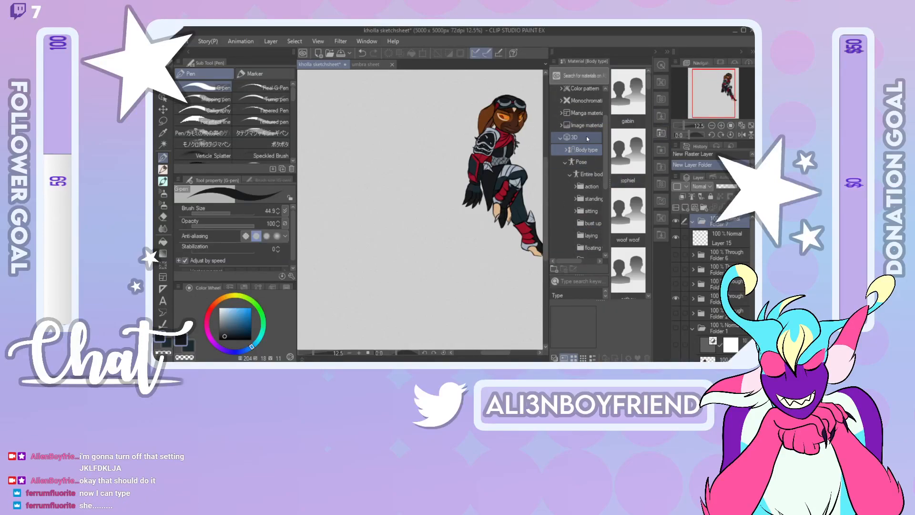
{"action": "left_click", "coordinate": [566, 150]}
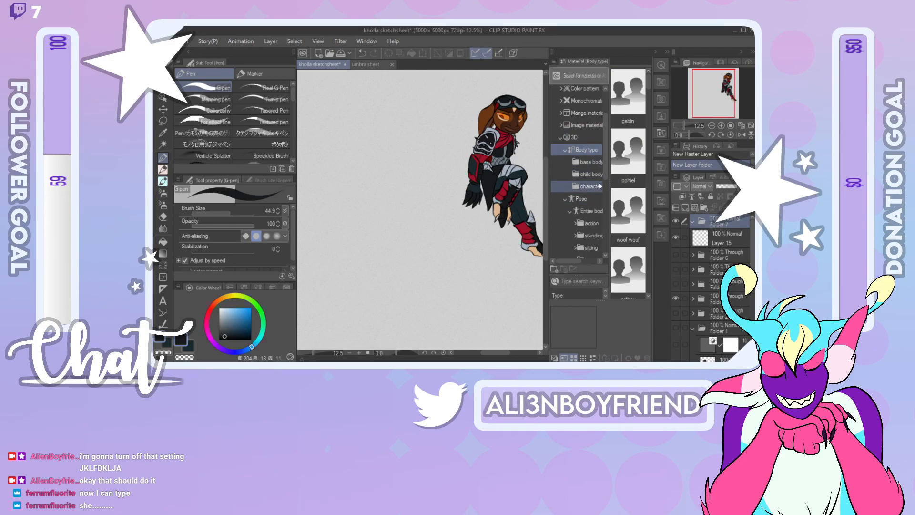
{"action": "left_click", "coordinate": [600, 186]}
Step: Find the kholla body material and place its 3D figure on the canvas beside the drawn character
{"action": "left_click_drag", "start_coordinate": [652, 91], "coordinate": [650, 191]}
{"action": "left_click", "coordinate": [630, 115]}
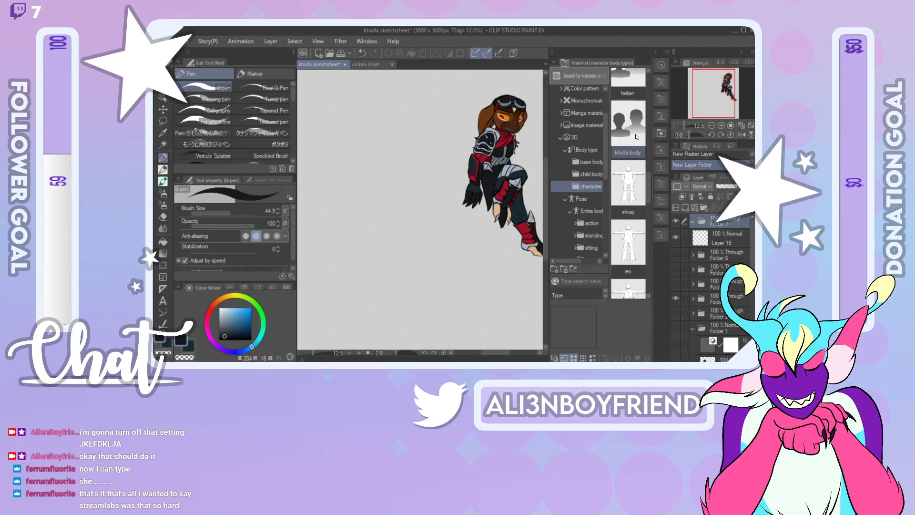
{"action": "left_click_drag", "start_coordinate": [633, 132], "coordinate": [350, 180]}
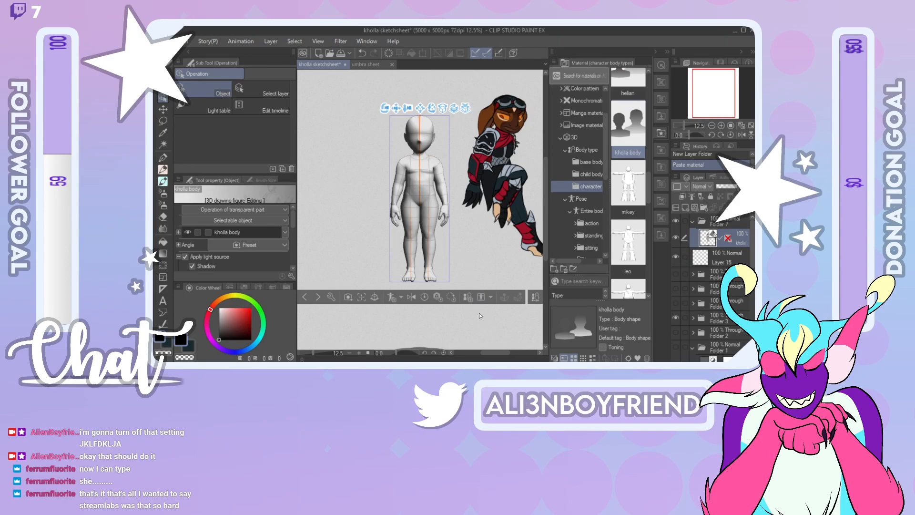
Step: Ground the 3D figure and adjust it so it appears larger and farther from the drawn character
{"action": "left_click", "coordinate": [375, 297]}
{"action": "left_click_drag", "start_coordinate": [396, 181], "coordinate": [352, 84]}
{"action": "left_click_drag", "start_coordinate": [328, 80], "coordinate": [328, 89]}
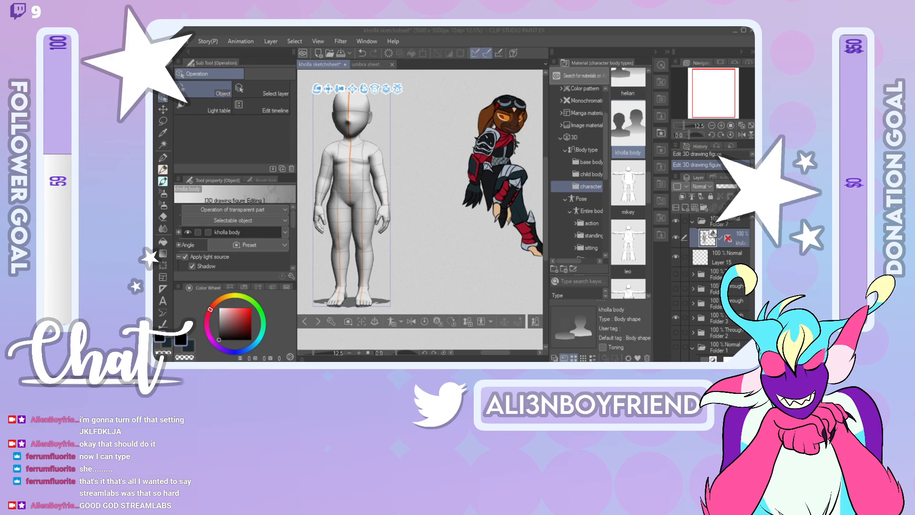
Step: Open the bust up folder of the 3D full-body pose materials
{"action": "left_click_drag", "start_coordinate": [724, 90], "coordinate": [720, 89]}
{"action": "scroll", "coordinate": [606, 153], "scroll_direction": "down", "scroll_amount": 2}
{"action": "left_click", "coordinate": [661, 150]}
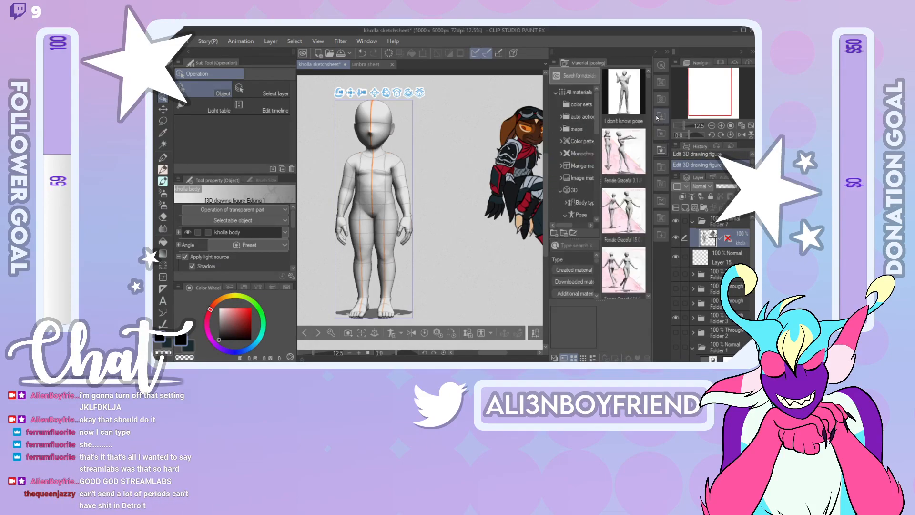
{"action": "left_click_drag", "start_coordinate": [600, 147], "coordinate": [598, 173]}
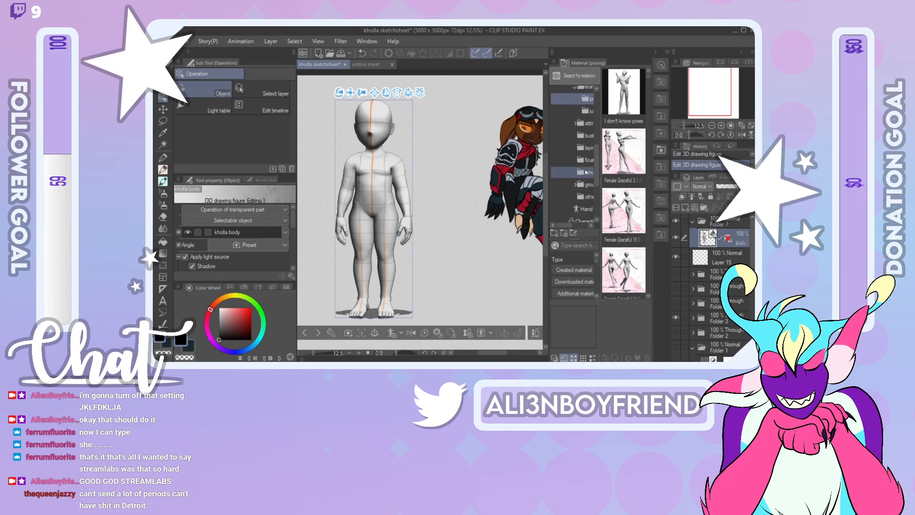
{"action": "left_click_drag", "start_coordinate": [571, 227], "coordinate": [573, 226]}
{"action": "mouse_move", "coordinate": [596, 159]}
{"action": "left_mouse_down"}
{"action": "mouse_move", "coordinate": [597, 143]}
{"action": "mouse_move", "coordinate": [597, 153]}
{"action": "left_mouse_up"}
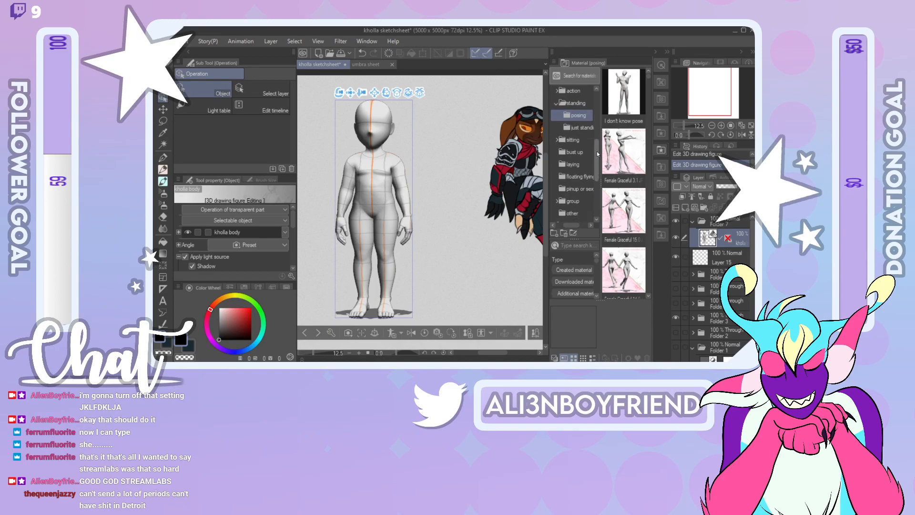
{"action": "left_click", "coordinate": [574, 151]}
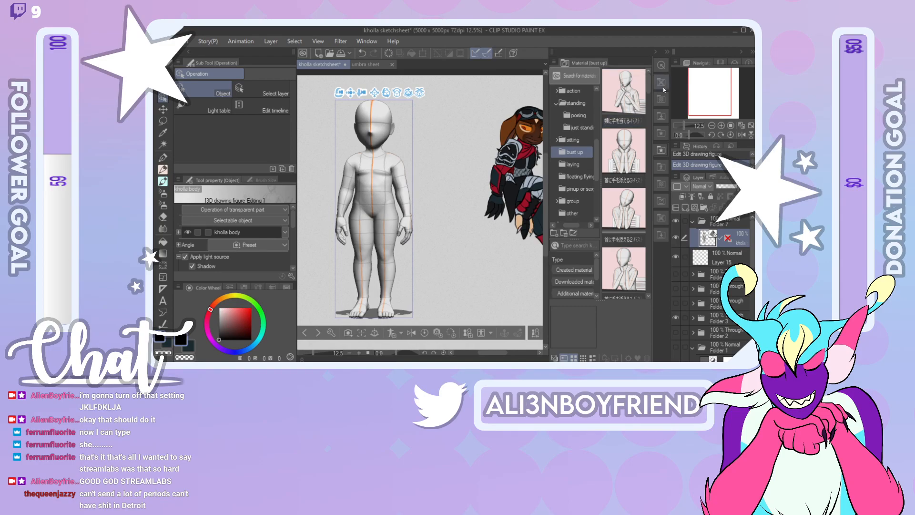
Step: Look through the bust up poses for one that suits the figure, inspecting the パン！ and オイ！ poses
{"action": "left_click_drag", "start_coordinate": [648, 85], "coordinate": [650, 107]}
{"action": "mouse_move", "coordinate": [623, 183]}
{"action": "left_mouse_down"}
{"action": "mouse_move", "coordinate": [614, 152]}
{"action": "mouse_move", "coordinate": [400, 183]}
{"action": "mouse_move", "coordinate": [624, 191]}
{"action": "left_mouse_up"}
{"action": "scroll", "coordinate": [651, 125], "scroll_direction": "down", "scroll_amount": 5}
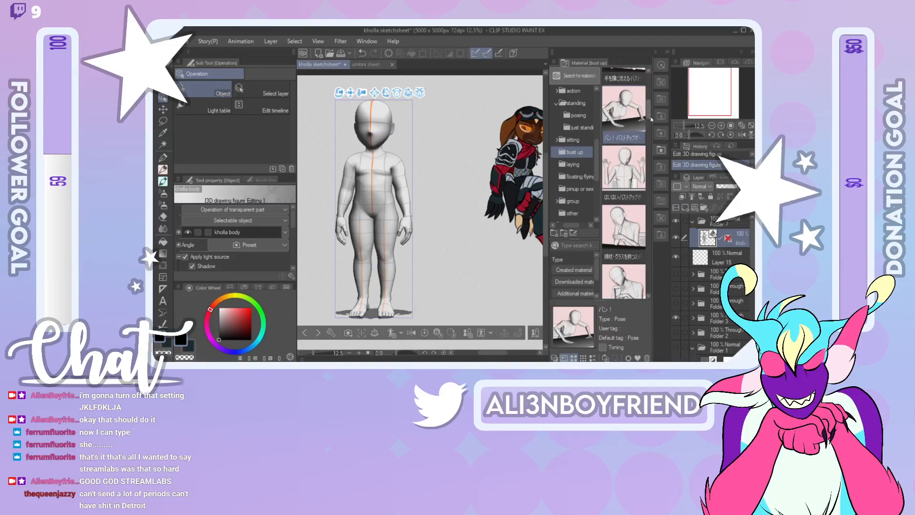
{"action": "scroll", "coordinate": [653, 129], "scroll_direction": "down", "scroll_amount": 4}
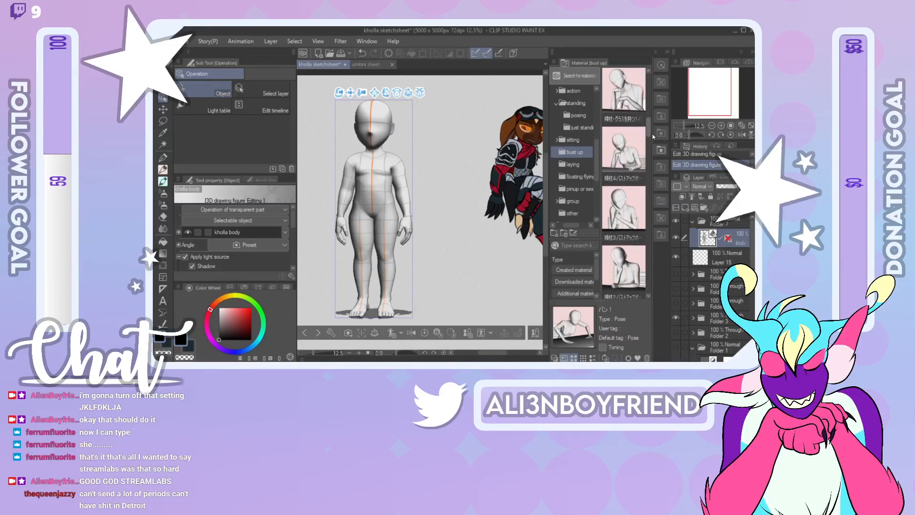
{"action": "scroll", "coordinate": [652, 139], "scroll_direction": "down", "scroll_amount": 5}
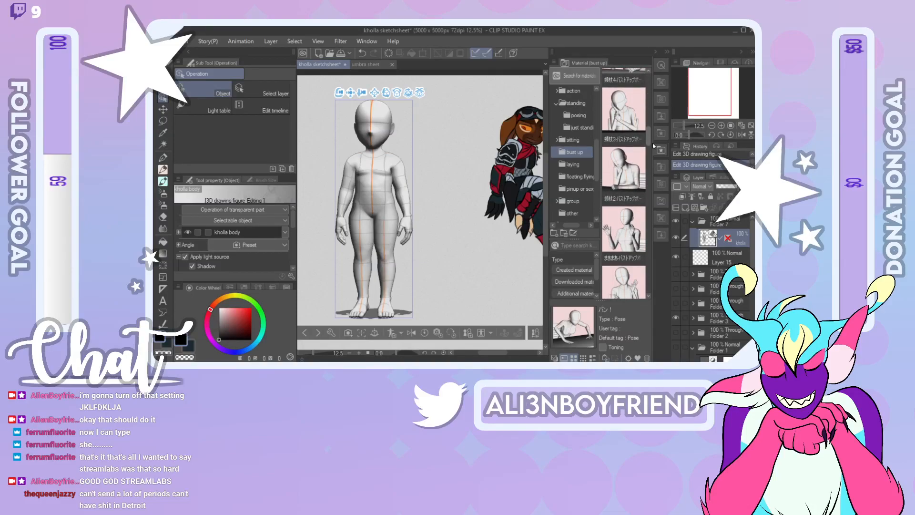
{"action": "scroll", "coordinate": [654, 160], "scroll_direction": "down", "scroll_amount": 5}
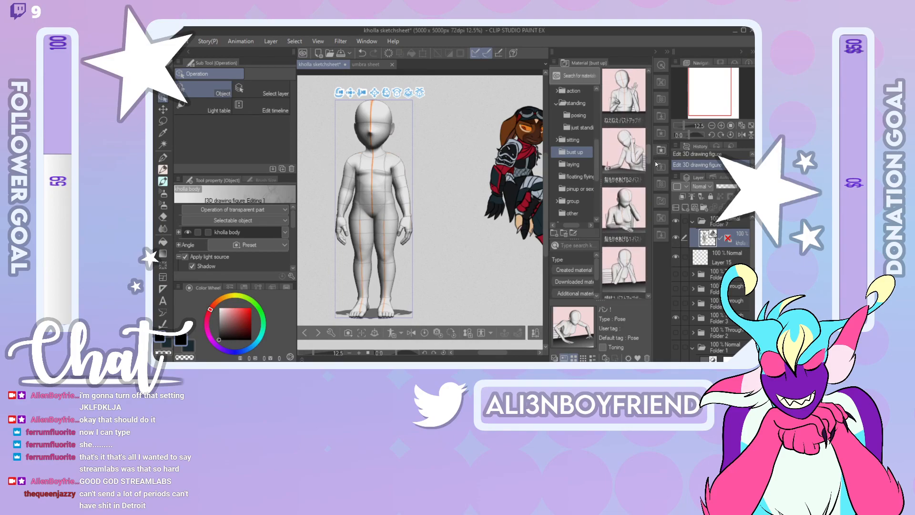
{"action": "scroll", "coordinate": [656, 171], "scroll_direction": "down", "scroll_amount": 6}
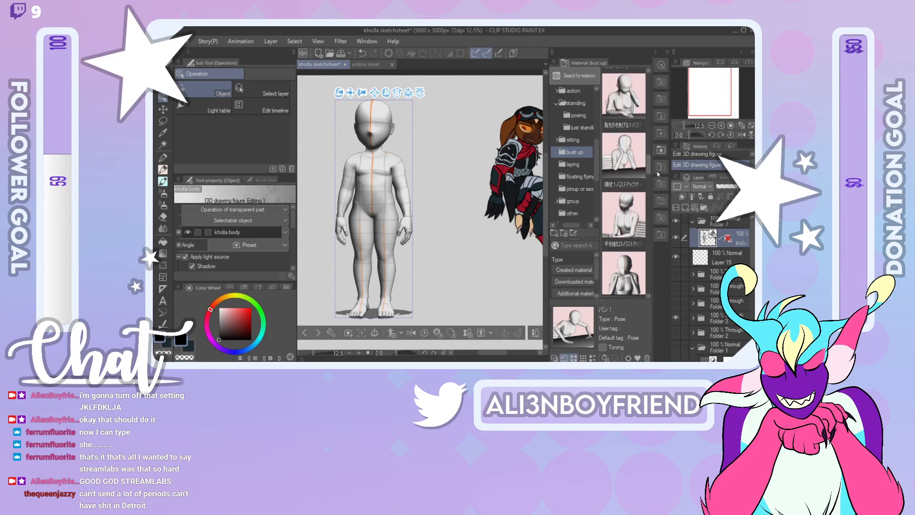
{"action": "scroll", "coordinate": [657, 186], "scroll_direction": "down", "scroll_amount": 4}
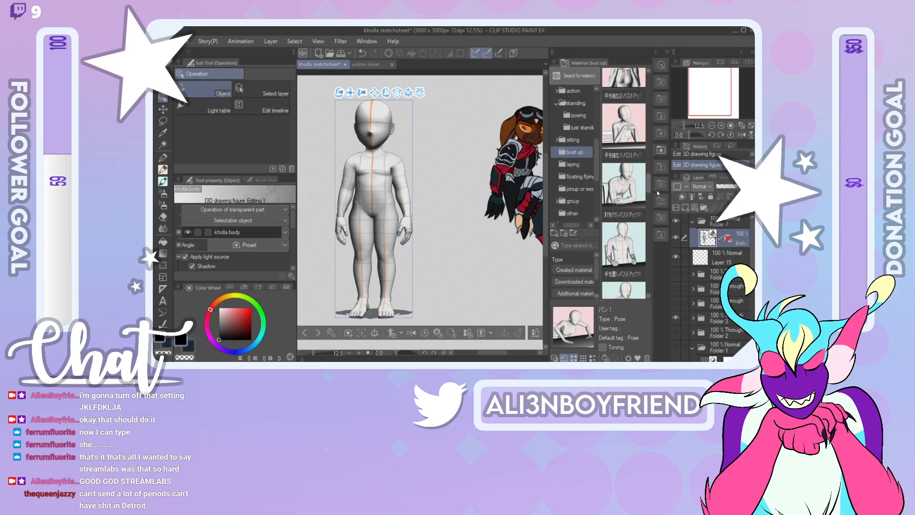
{"action": "scroll", "coordinate": [658, 190], "scroll_direction": "down", "scroll_amount": 3}
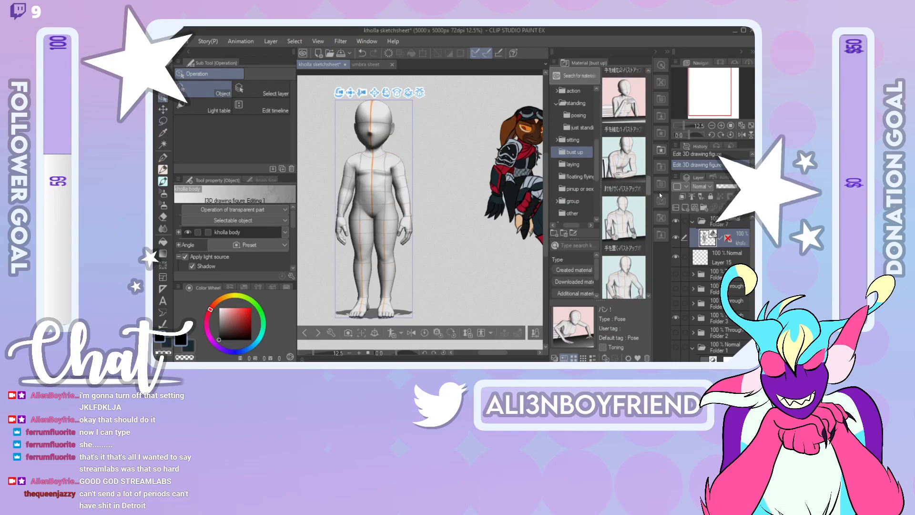
{"action": "scroll", "coordinate": [661, 201], "scroll_direction": "down", "scroll_amount": 2}
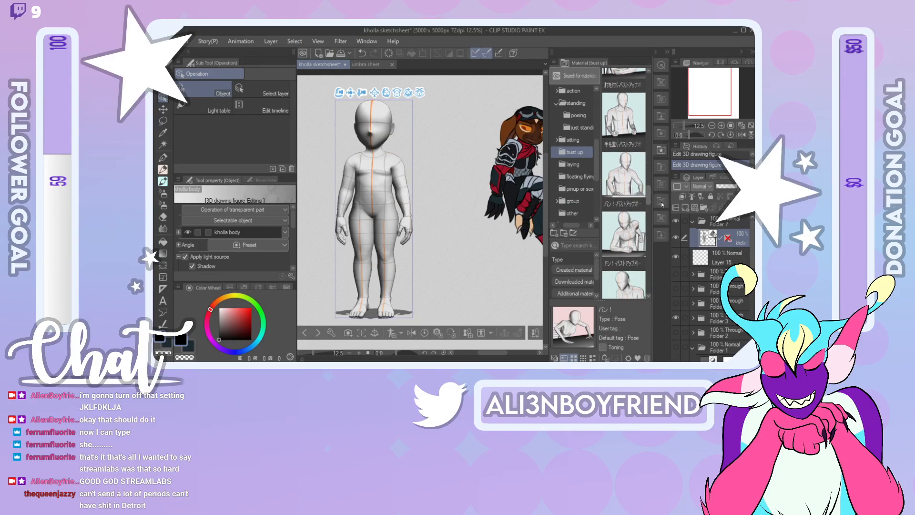
{"action": "scroll", "coordinate": [661, 204], "scroll_direction": "down", "scroll_amount": 3}
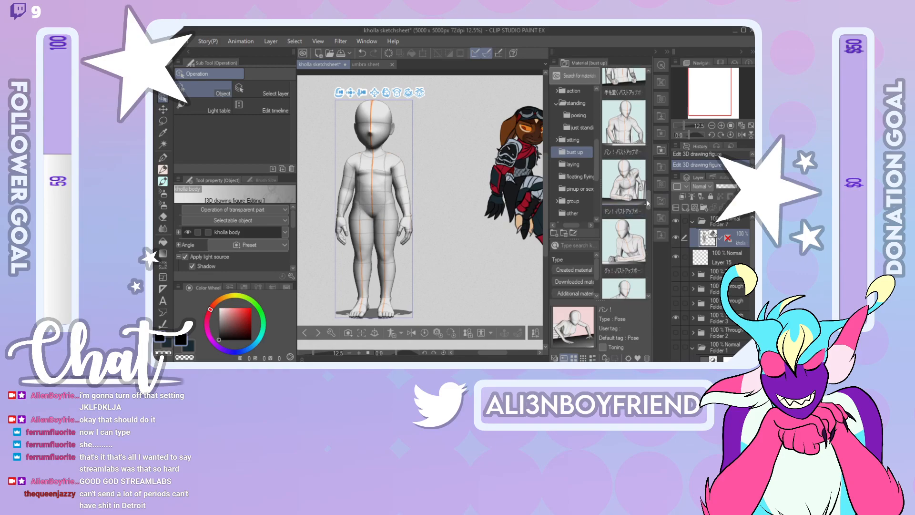
{"action": "scroll", "coordinate": [648, 207], "scroll_direction": "down", "scroll_amount": 2}
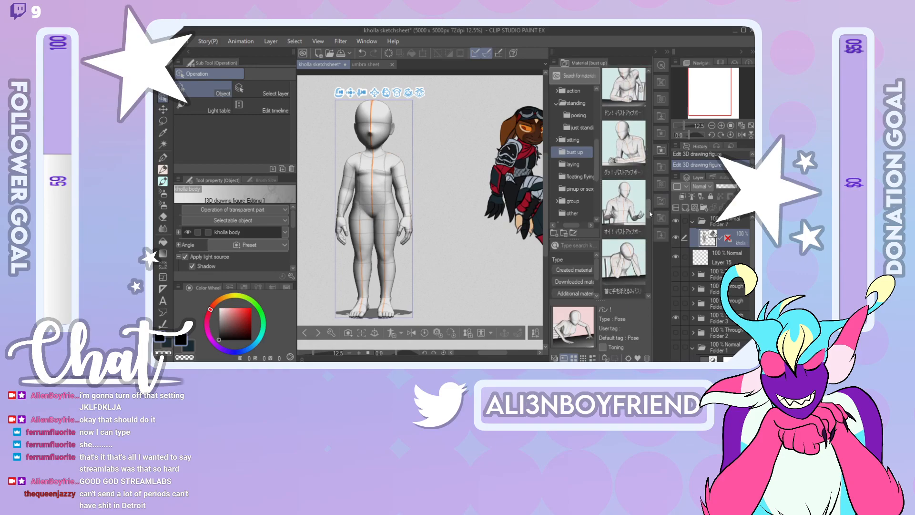
{"action": "scroll", "coordinate": [650, 211], "scroll_direction": "down", "scroll_amount": 1}
{"action": "left_click", "coordinate": [642, 202]}
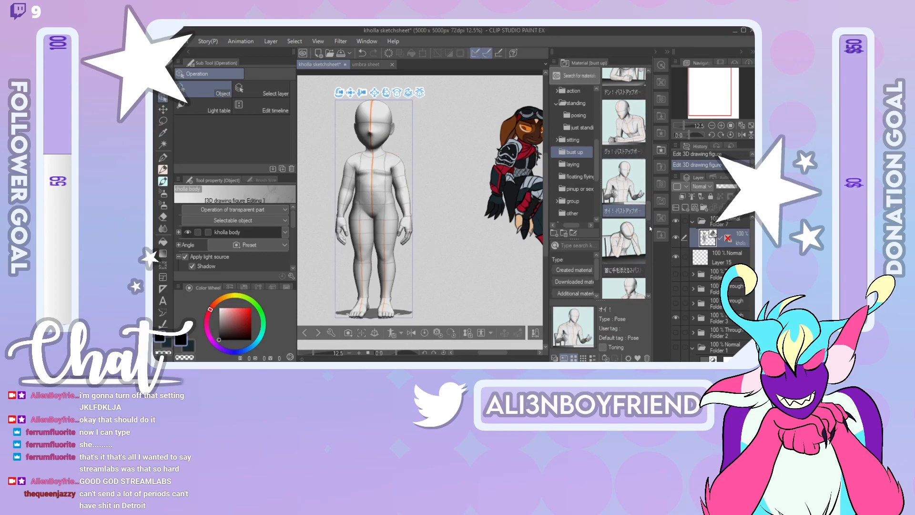
Step: Look through the rest of the bust up poses for one that suits the figure, inspecting the 顔を向ける2 pose
{"action": "scroll", "coordinate": [649, 213], "scroll_direction": "down", "scroll_amount": 8}
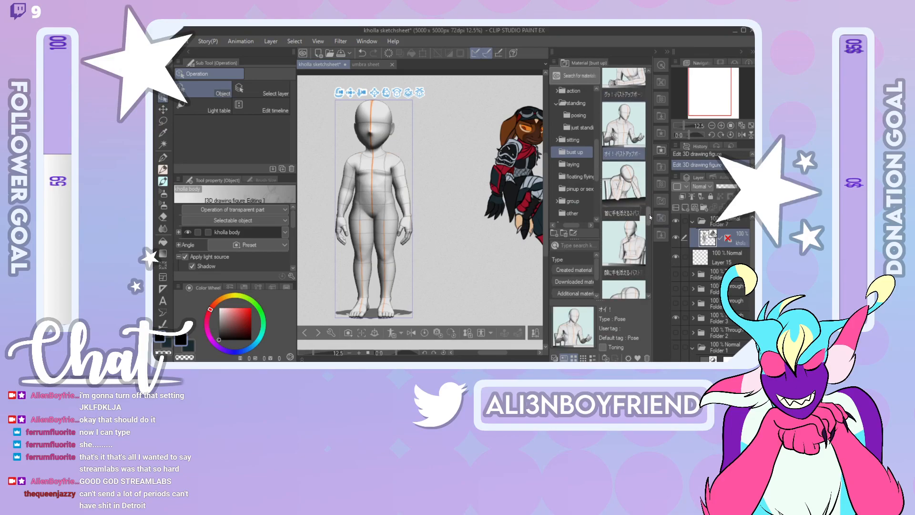
{"action": "left_click_drag", "start_coordinate": [650, 224], "coordinate": [651, 270]}
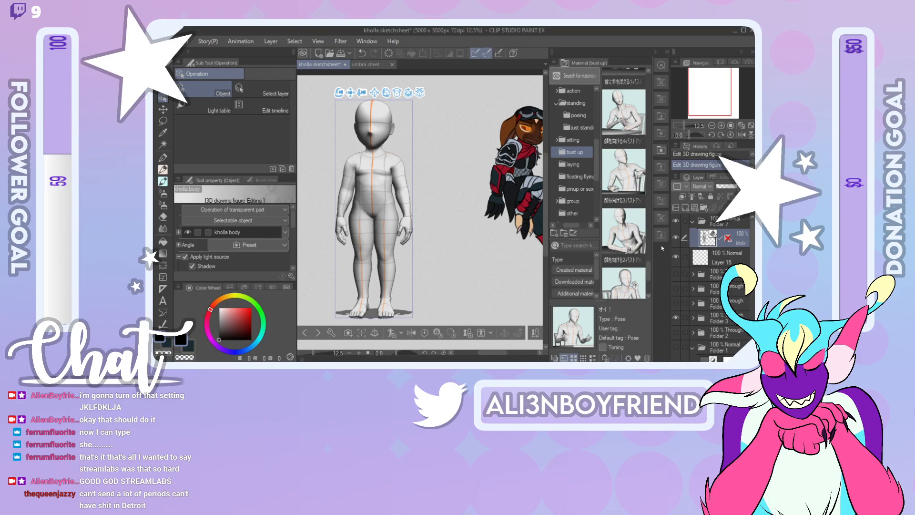
{"action": "left_click_drag", "start_coordinate": [646, 274], "coordinate": [652, 286]}
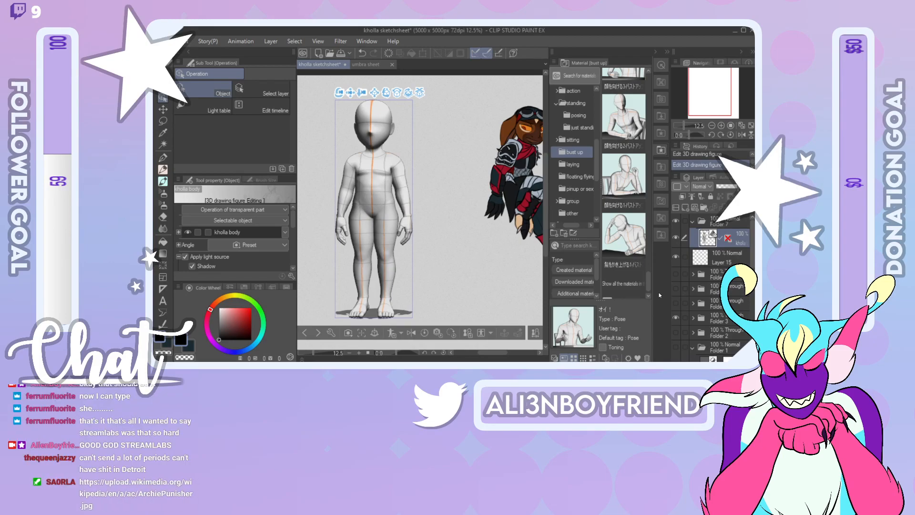
{"action": "left_click_drag", "start_coordinate": [647, 277], "coordinate": [648, 273]}
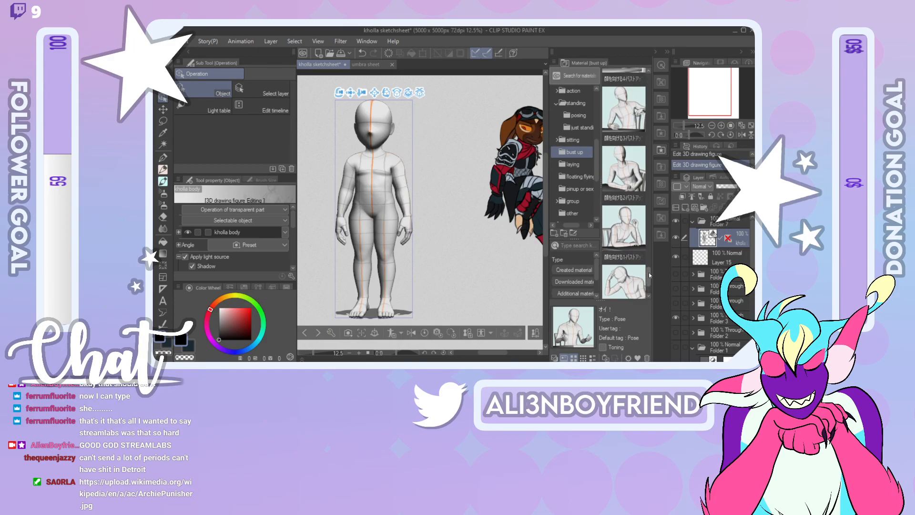
{"action": "left_click", "coordinate": [637, 241]}
{"action": "left_click", "coordinate": [635, 179]}
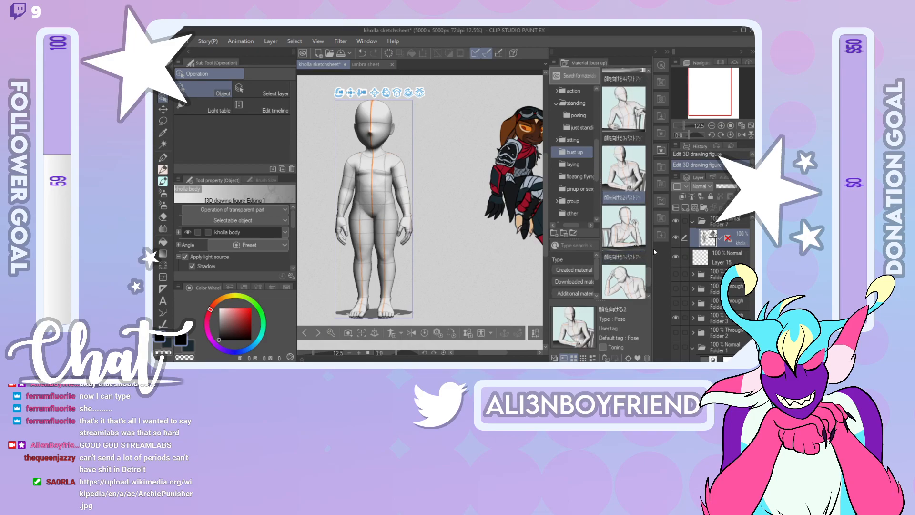
{"action": "left_click", "coordinate": [649, 71]}
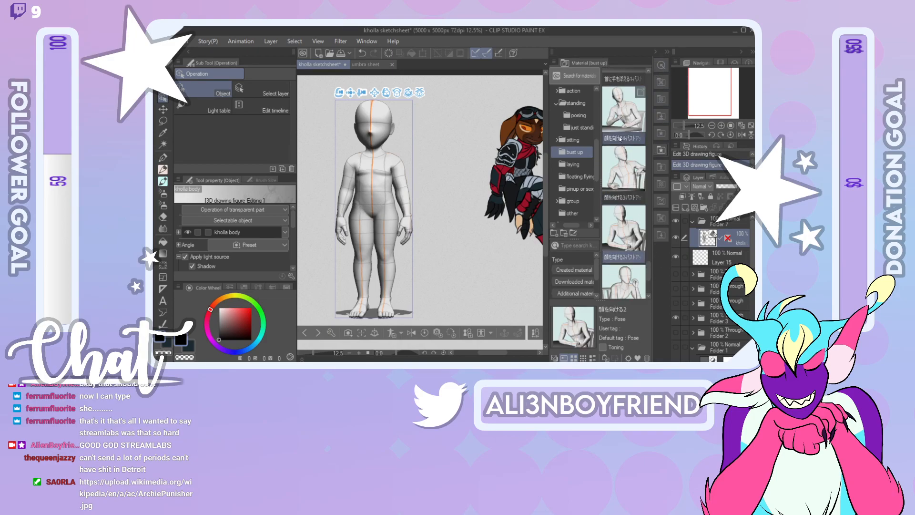
{"action": "left_click", "coordinate": [648, 72]}
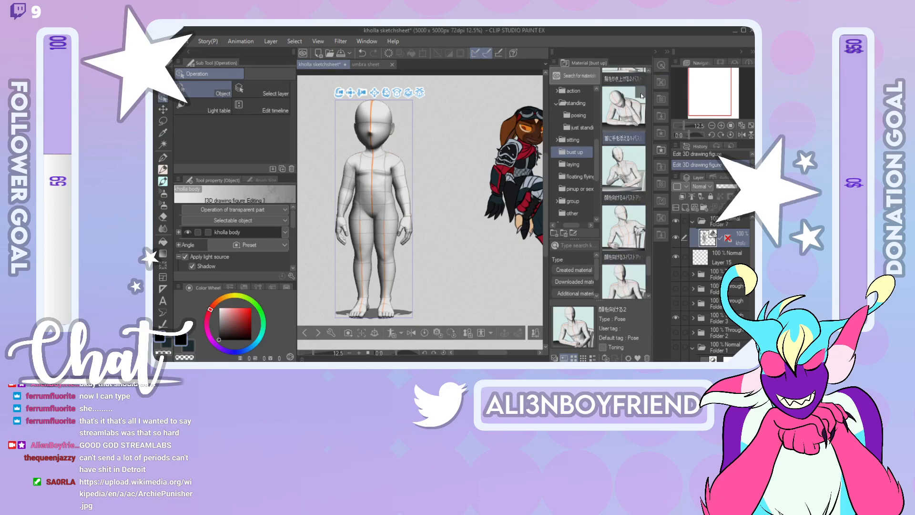
Step: Apply the 顔を向ける4 pose to the 3D figure and rotate the whole figure to face more toward the viewer
{"action": "left_click", "coordinate": [636, 174]}
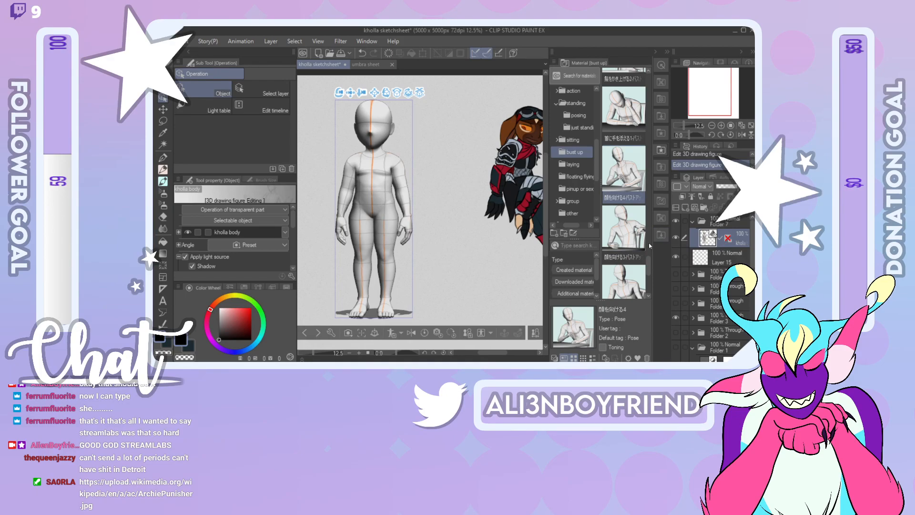
{"action": "left_click_drag", "start_coordinate": [625, 172], "coordinate": [405, 232]}
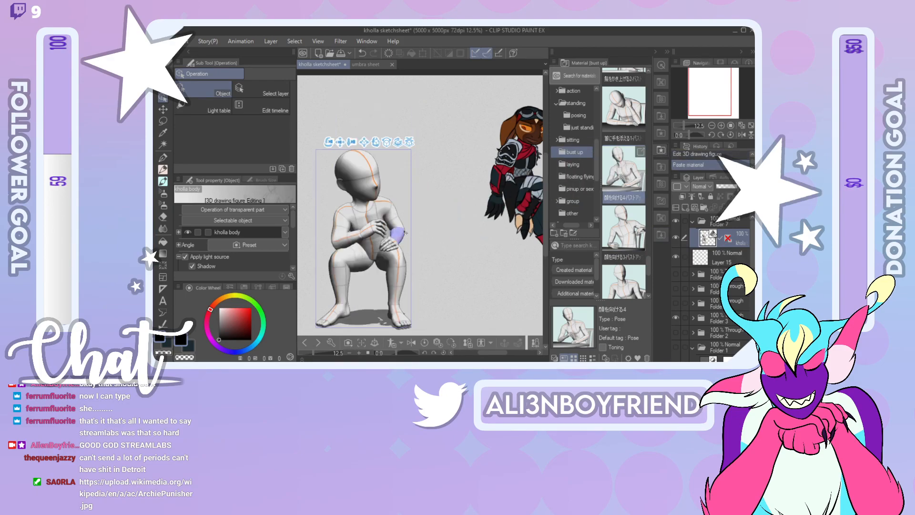
{"action": "left_click_drag", "start_coordinate": [398, 143], "coordinate": [379, 143]}
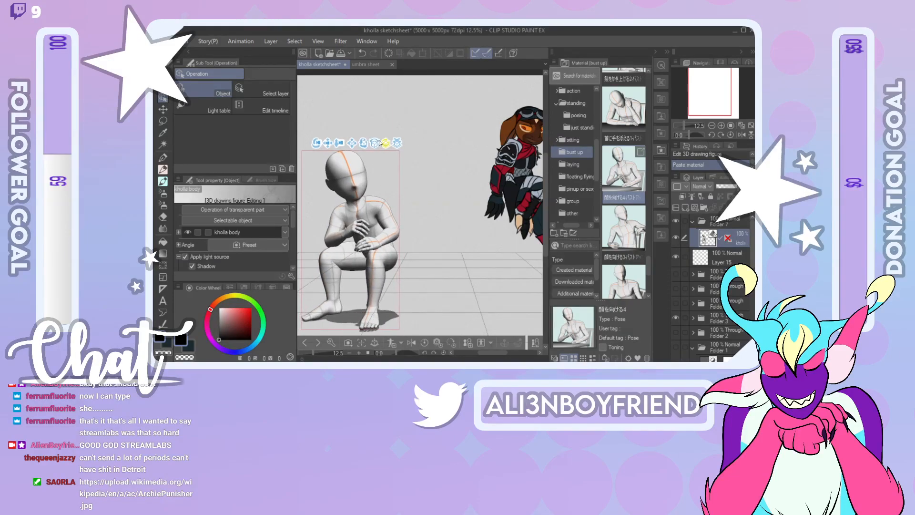
Step: Turn the 3D figure's head slightly toward the drawn character and deselect the figure
{"action": "left_click", "coordinate": [365, 179]}
{"action": "left_click_drag", "start_coordinate": [373, 183], "coordinate": [358, 177]}
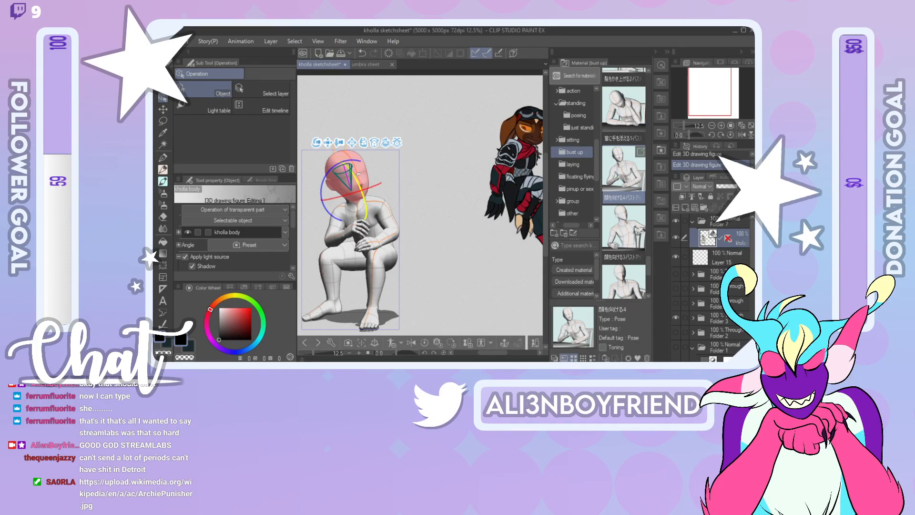
{"action": "left_click", "coordinate": [416, 216]}
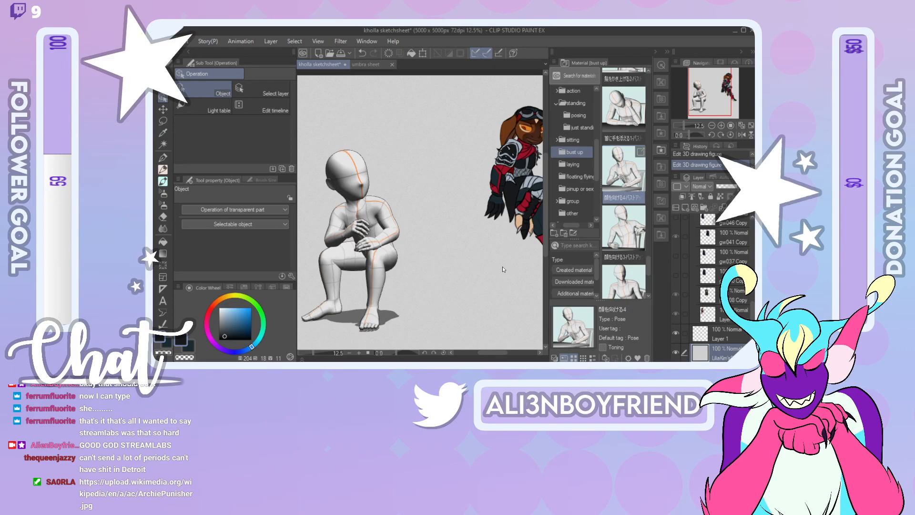
Step: Reselect the 3D figure's layer and lower its opacity to 33%
{"action": "left_click_drag", "start_coordinate": [752, 310], "coordinate": [752, 228]}
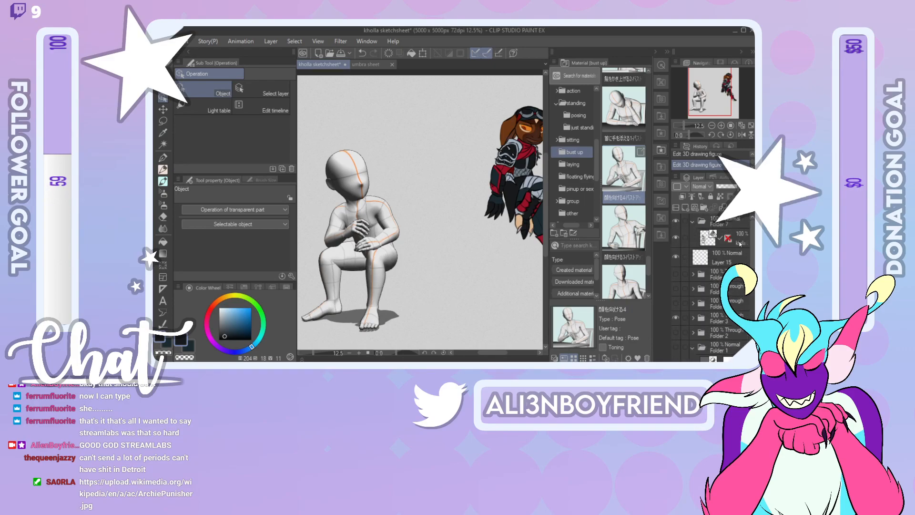
{"action": "left_click", "coordinate": [735, 240]}
{"action": "left_click_drag", "start_coordinate": [728, 188], "coordinate": [725, 186]}
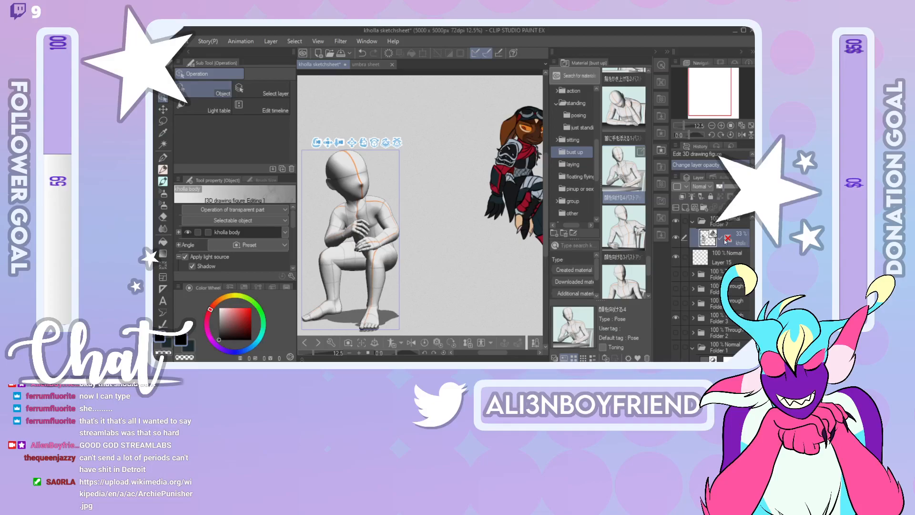
Step: Add a layer folder and ready the pencil with a dark navy colour, hiding the material library
{"action": "left_click", "coordinate": [703, 208]}
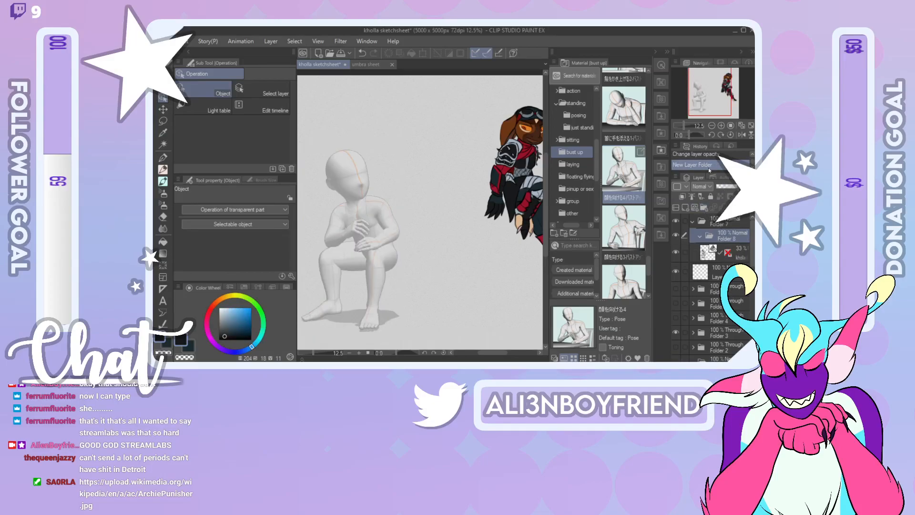
{"action": "key", "text": "p"}
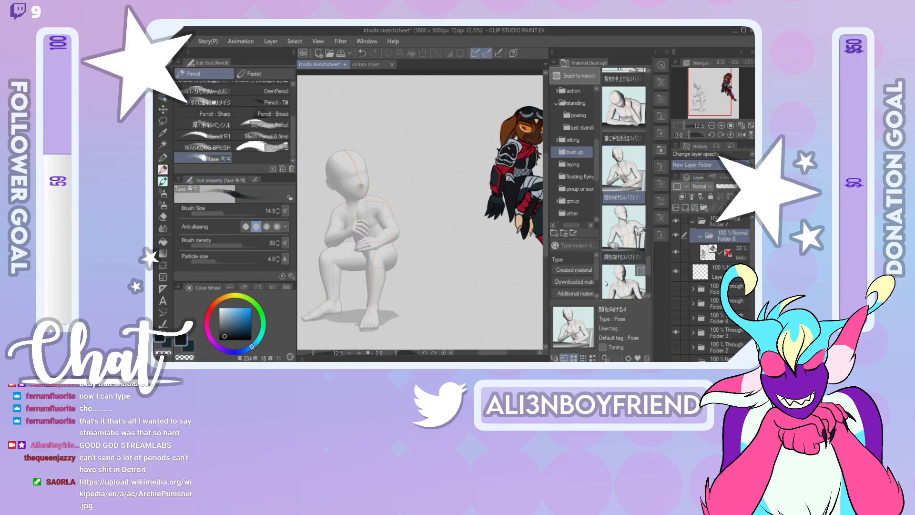
{"action": "left_click", "coordinate": [656, 51]}
{"action": "left_click", "coordinate": [222, 335]}
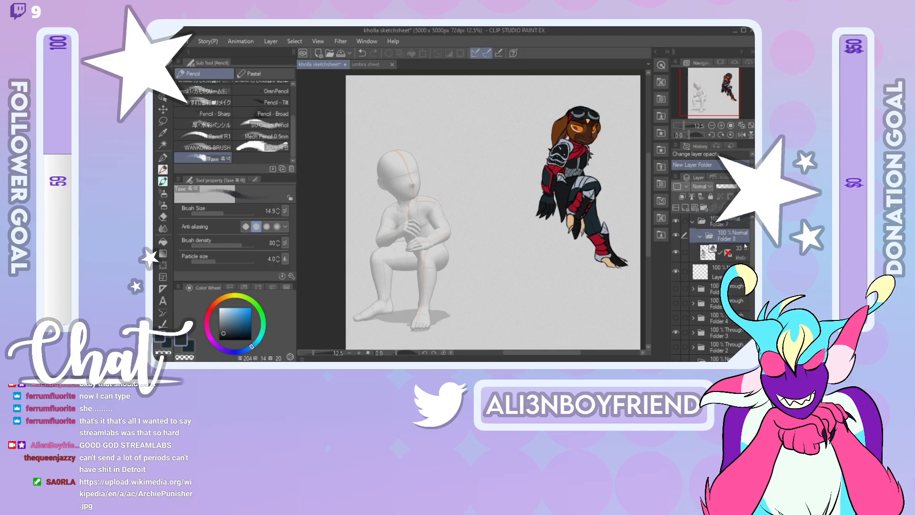
Step: Move Folder 8 above Folder 7, add a raster layer over the figure inside Folder 7, and delete Folder 8
{"action": "left_click_drag", "start_coordinate": [733, 237], "coordinate": [733, 219]}
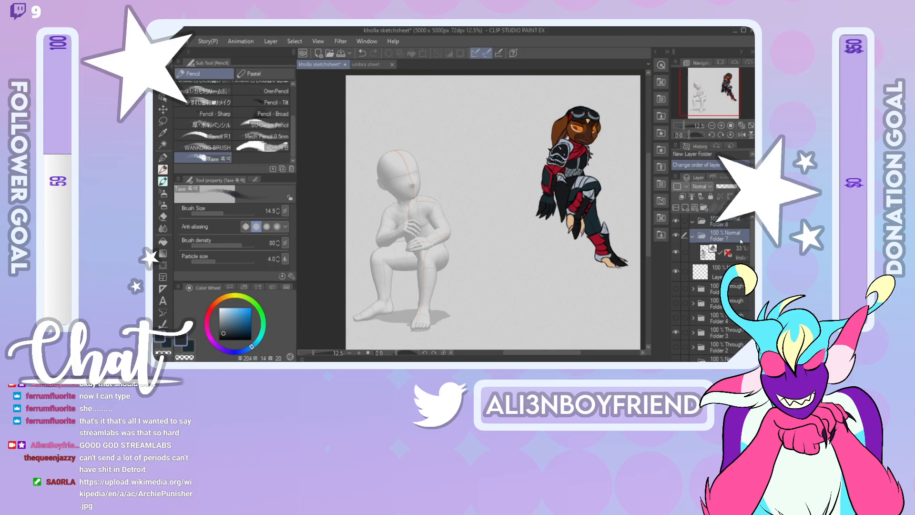
{"action": "left_click", "coordinate": [695, 208]}
{"action": "left_click", "coordinate": [732, 224]}
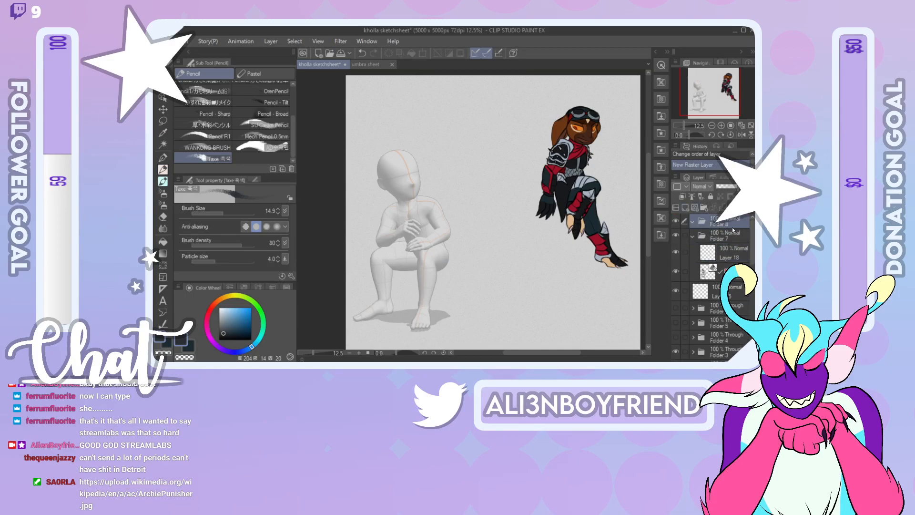
{"action": "key", "text": "Delete"}
{"action": "key", "text": "Return"}
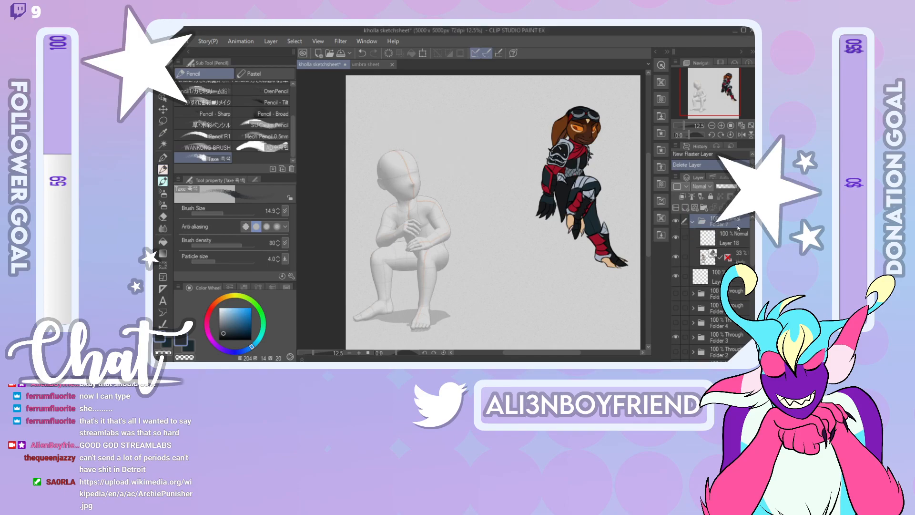
Step: Set the blending mode of the new raster layer above the 3D figure to Multiply
{"action": "left_click", "coordinate": [702, 186]}
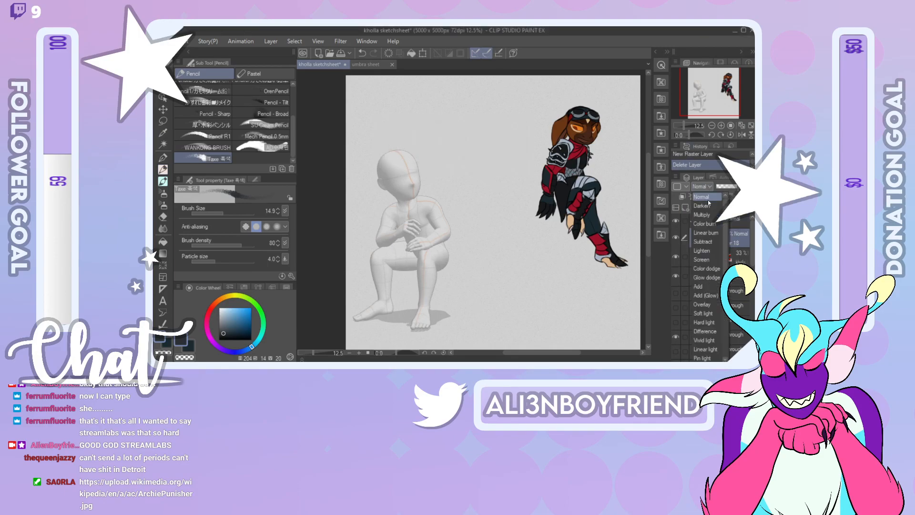
{"action": "left_click", "coordinate": [709, 217]}
{"action": "left_click", "coordinate": [702, 187]}
{"action": "scroll", "coordinate": [710, 285], "scroll_direction": "down", "scroll_amount": 3}
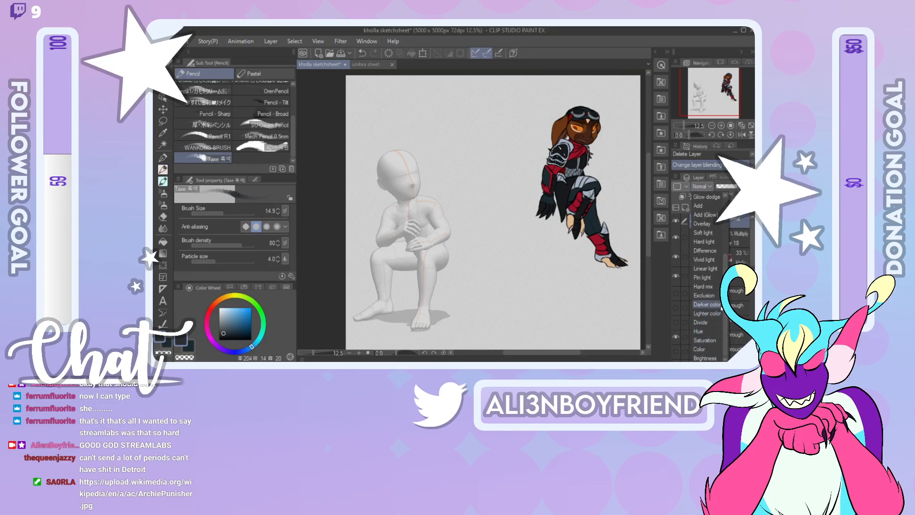
{"action": "scroll", "coordinate": [722, 346], "scroll_direction": "up", "scroll_amount": 5}
{"action": "left_click", "coordinate": [702, 223]}
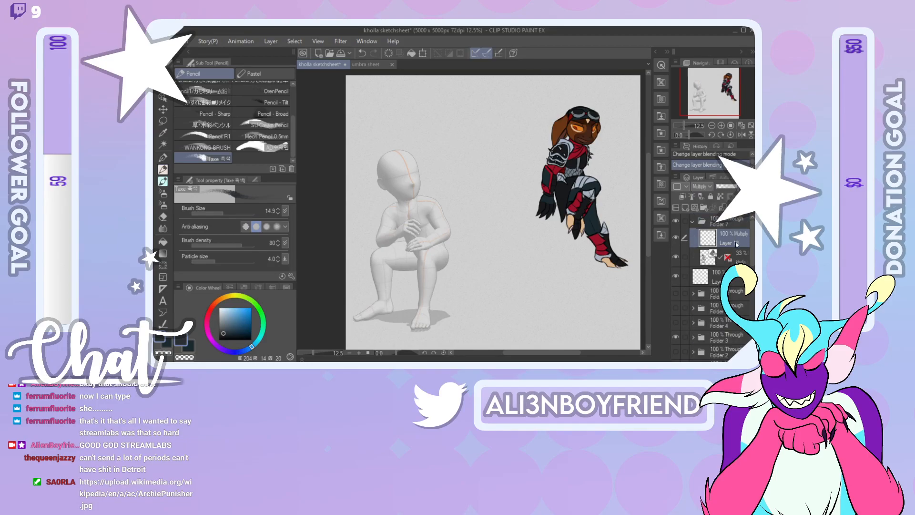
Step: Select the 3D figure's layer and reopen the bust up pose materials
{"action": "left_click", "coordinate": [685, 126]}
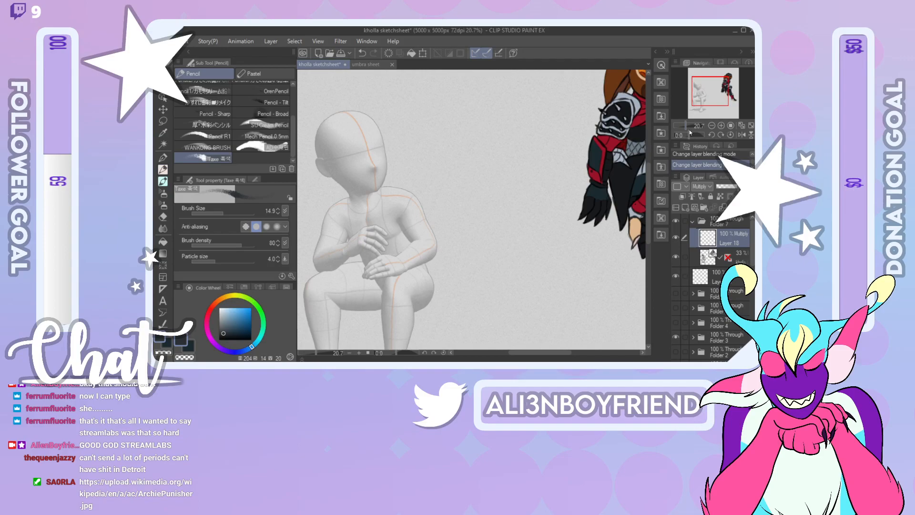
{"action": "left_click_drag", "start_coordinate": [720, 89], "coordinate": [712, 88]}
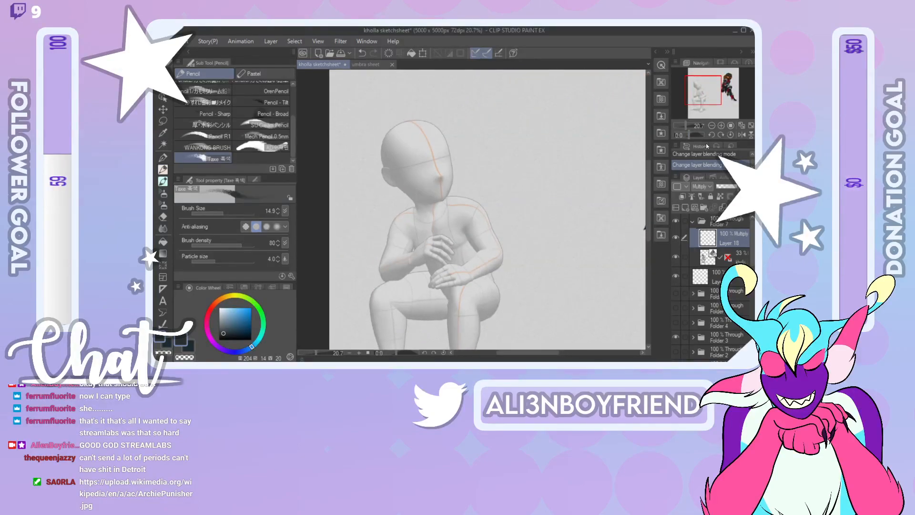
{"action": "left_click", "coordinate": [738, 255]}
{"action": "left_click", "coordinate": [684, 125]}
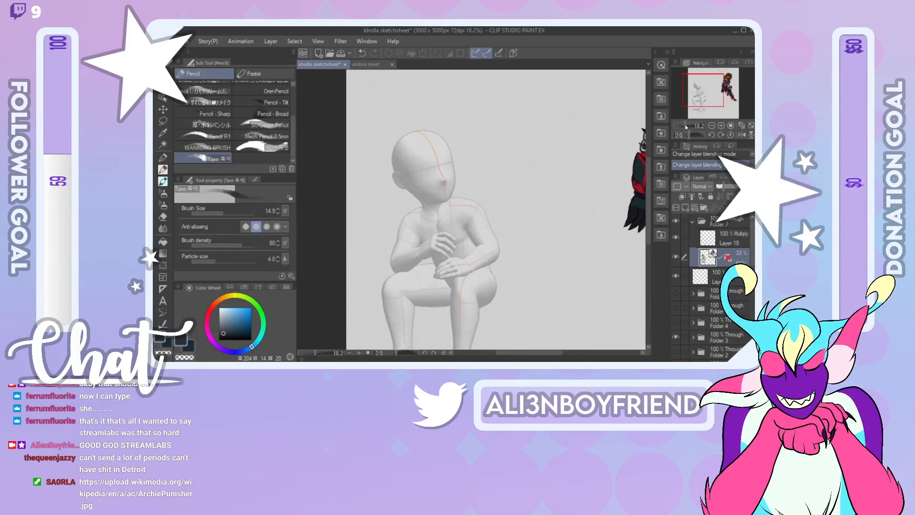
{"action": "left_click", "coordinate": [661, 116]}
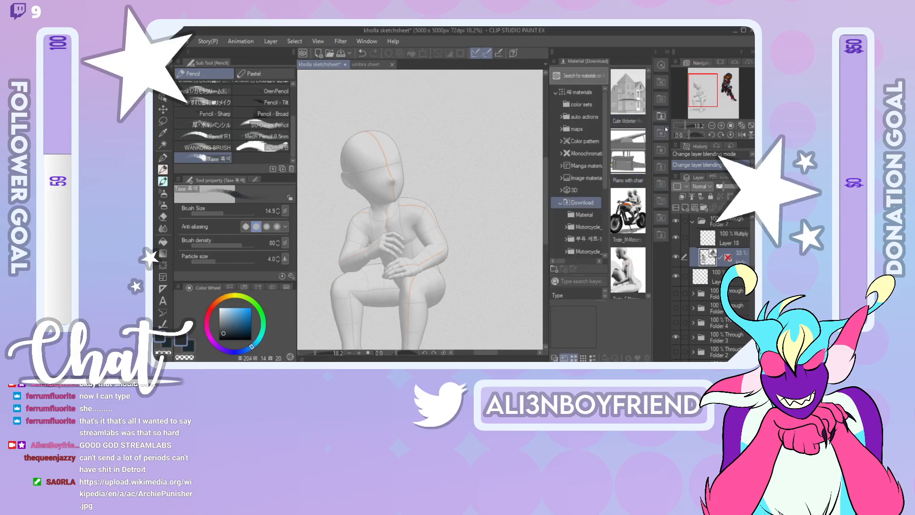
{"action": "left_click", "coordinate": [661, 151]}
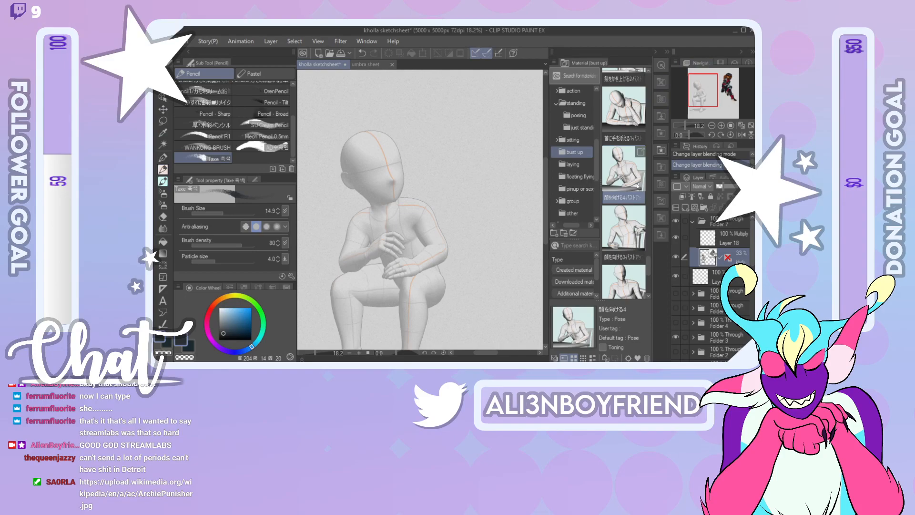
Step: Look through the bust up, standing and small action pose materials for a suitable pose
{"action": "left_click_drag", "start_coordinate": [648, 265], "coordinate": [669, 84]}
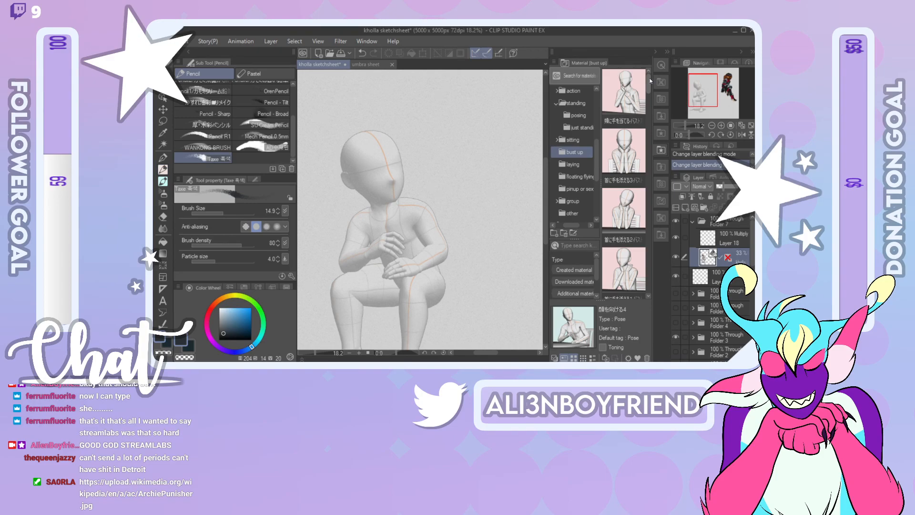
{"action": "left_click", "coordinate": [607, 190]}
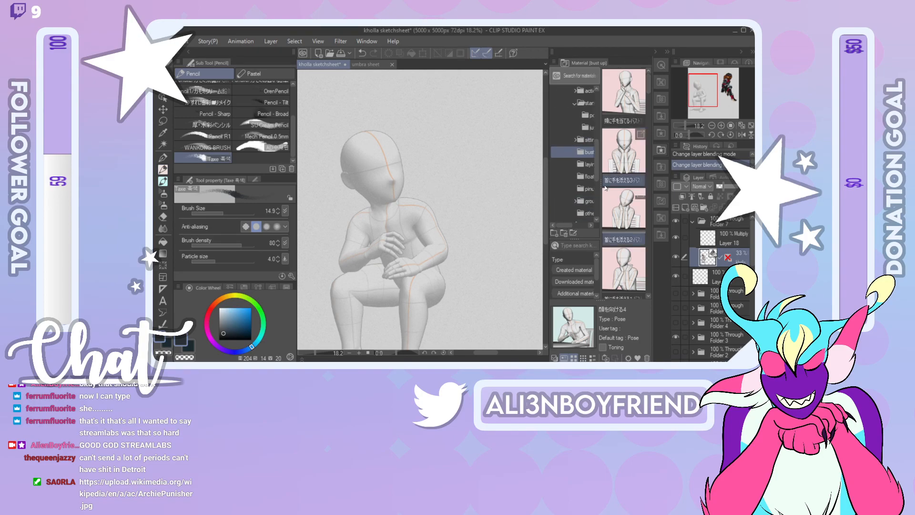
{"action": "left_click_drag", "start_coordinate": [565, 225], "coordinate": [572, 226]}
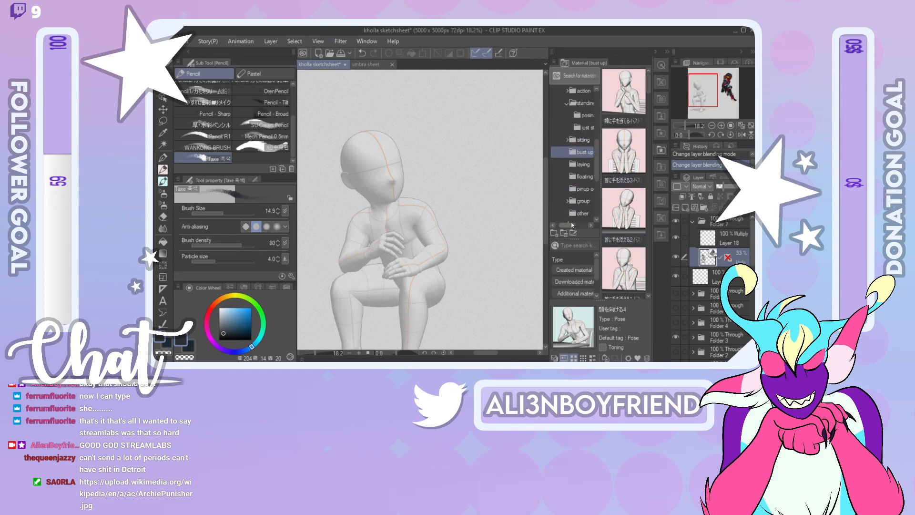
{"action": "mouse_move", "coordinate": [597, 163]}
{"action": "left_mouse_down"}
{"action": "mouse_move", "coordinate": [599, 178]}
{"action": "mouse_move", "coordinate": [603, 148]}
{"action": "mouse_move", "coordinate": [600, 157]}
{"action": "left_mouse_up"}
{"action": "left_click", "coordinate": [589, 138]}
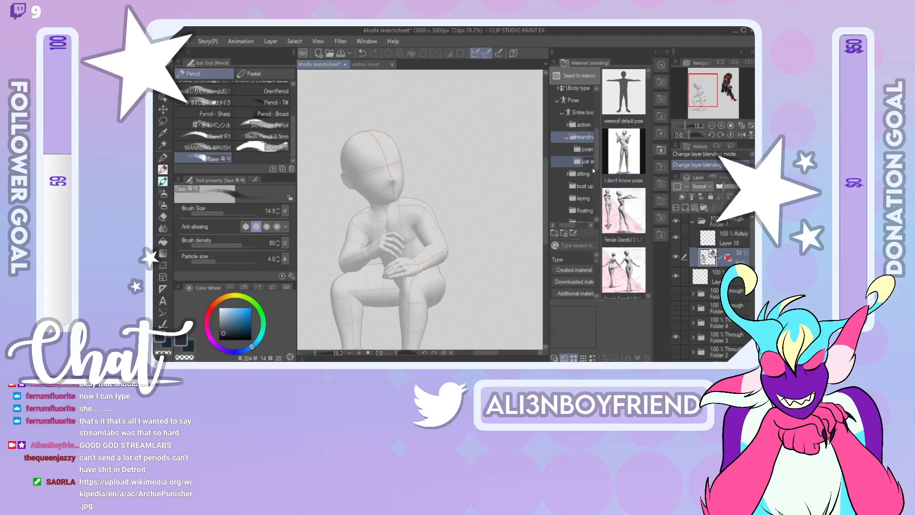
{"action": "left_click", "coordinate": [567, 124]}
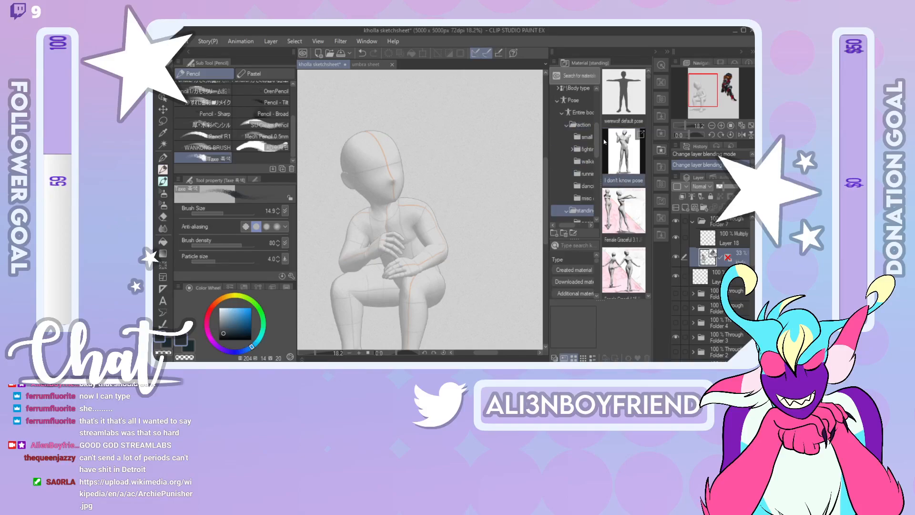
{"action": "left_click_drag", "start_coordinate": [596, 141], "coordinate": [598, 157]}
{"action": "scroll", "coordinate": [597, 154], "scroll_direction": "up", "scroll_amount": 2}
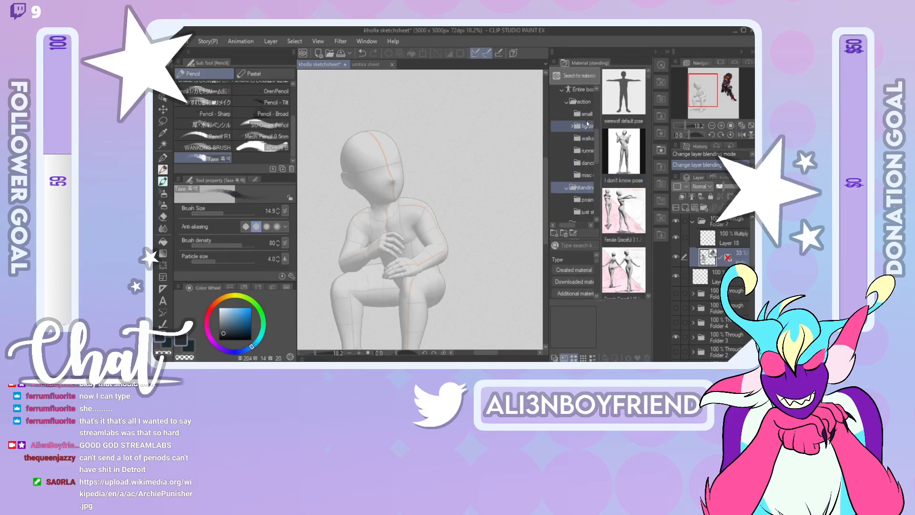
{"action": "left_click", "coordinate": [583, 113]}
{"action": "left_click_drag", "start_coordinate": [647, 90], "coordinate": [650, 220]}
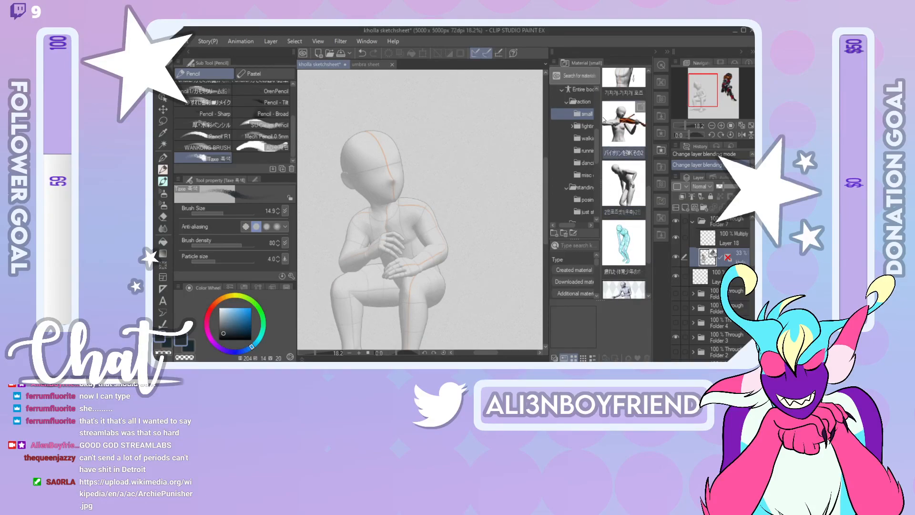
Step: Examine the fighting and misc dynamic action pose materials for a suitable pose
{"action": "left_click", "coordinate": [591, 127]}
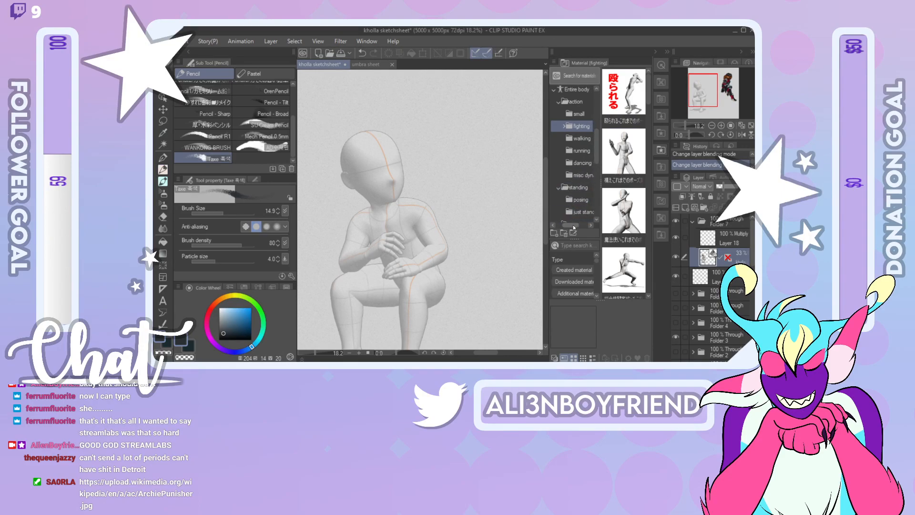
{"action": "scroll", "coordinate": [598, 153], "scroll_direction": "down", "scroll_amount": 2}
{"action": "left_click", "coordinate": [583, 142]}
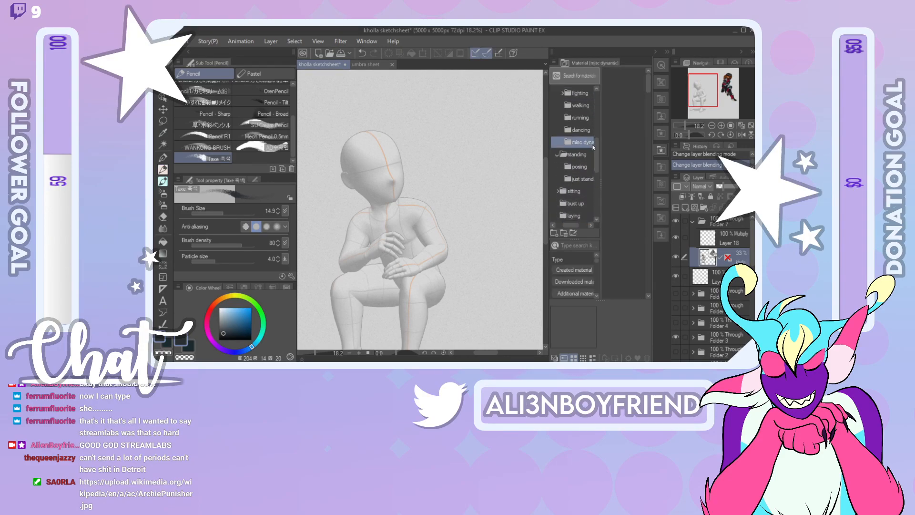
{"action": "scroll", "coordinate": [648, 87], "scroll_direction": "down", "scroll_amount": 2}
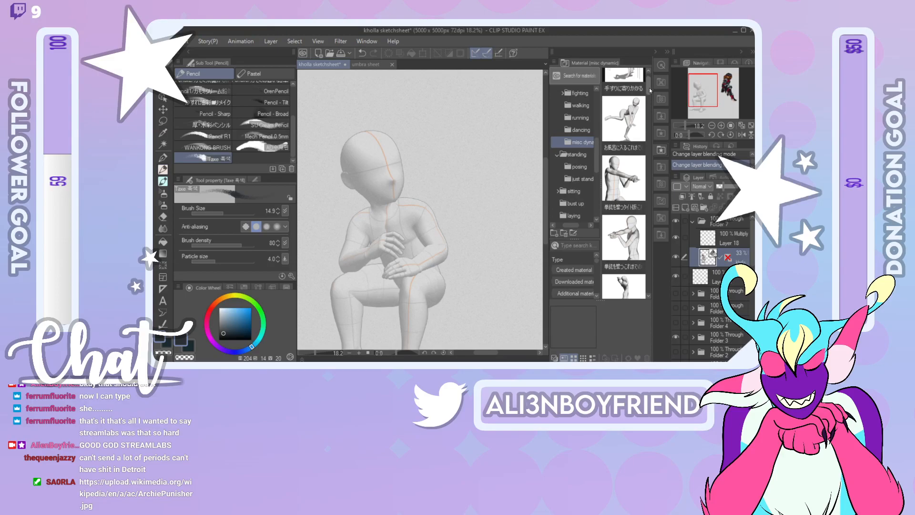
{"action": "left_click_drag", "start_coordinate": [651, 99], "coordinate": [651, 241]}
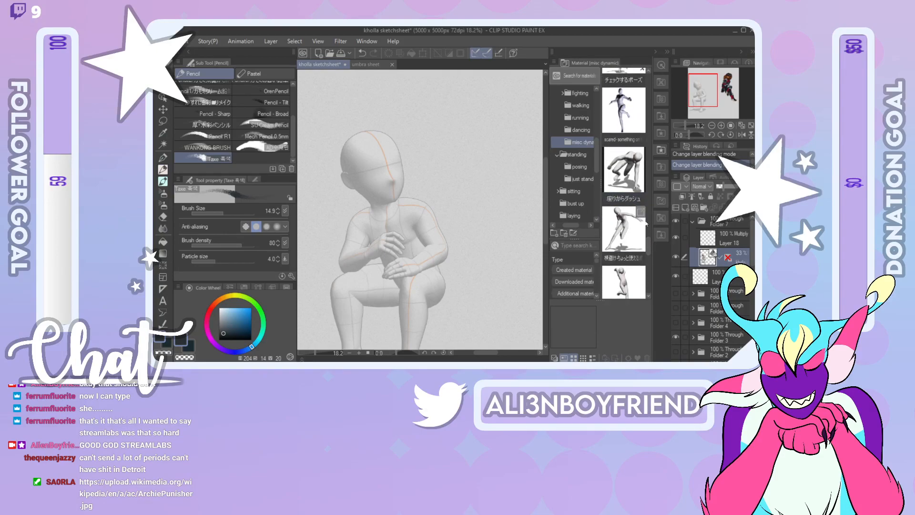
{"action": "scroll", "coordinate": [648, 244], "scroll_direction": "down", "scroll_amount": 6}
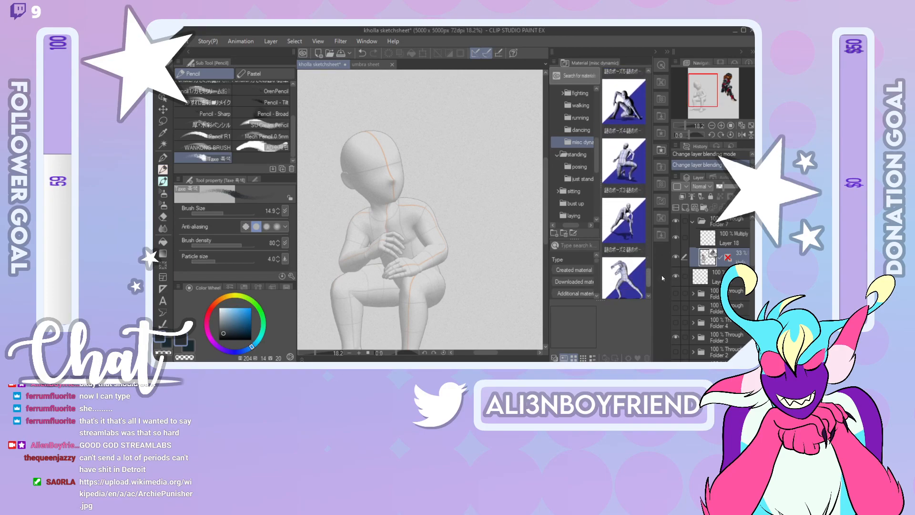
{"action": "scroll", "coordinate": [595, 154], "scroll_direction": "down", "scroll_amount": 3}
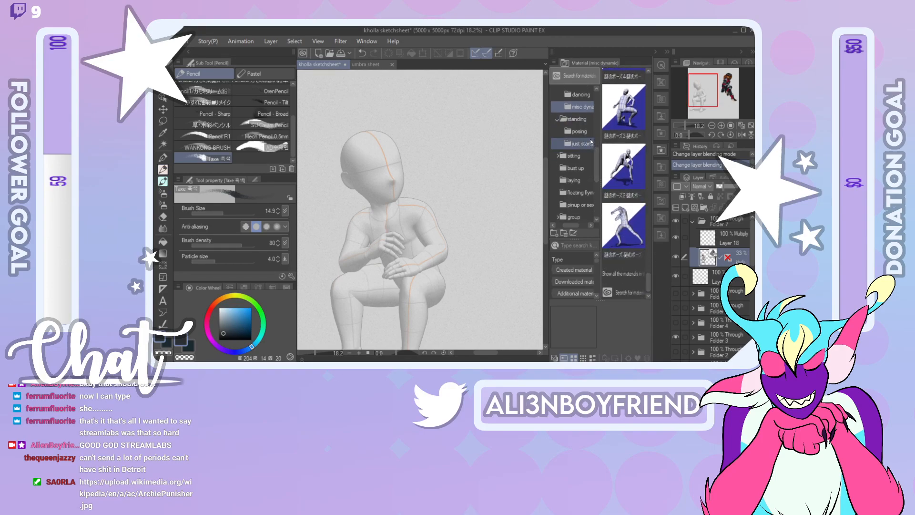
Step: Apply the blue saluting pose from the standing posing materials to the kholla body figure
{"action": "left_click", "coordinate": [579, 131]}
{"action": "scroll", "coordinate": [649, 76], "scroll_direction": "down", "scroll_amount": 5}
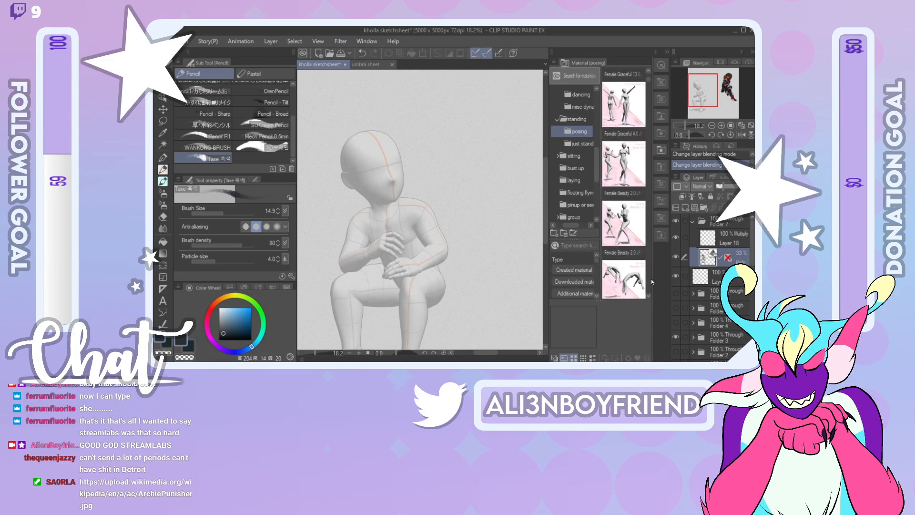
{"action": "left_click", "coordinate": [649, 102]}
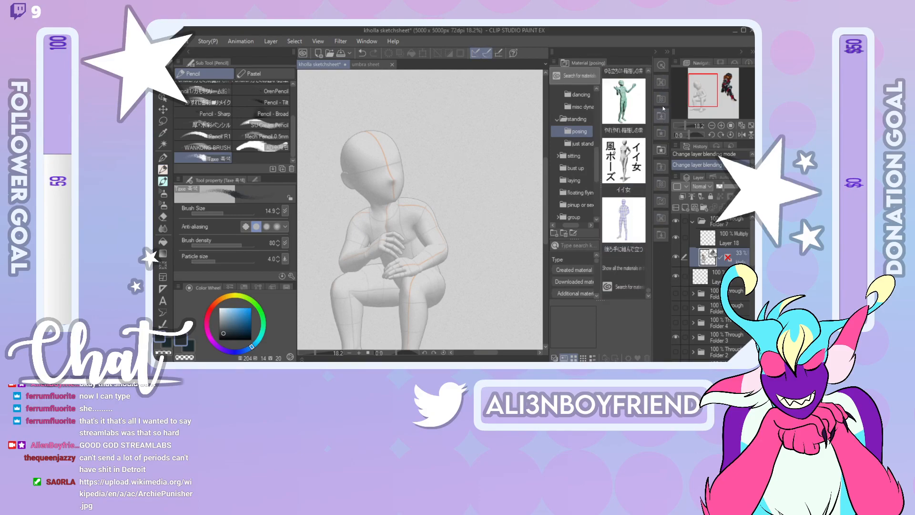
{"action": "scroll", "coordinate": [648, 70], "scroll_direction": "up", "scroll_amount": 3}
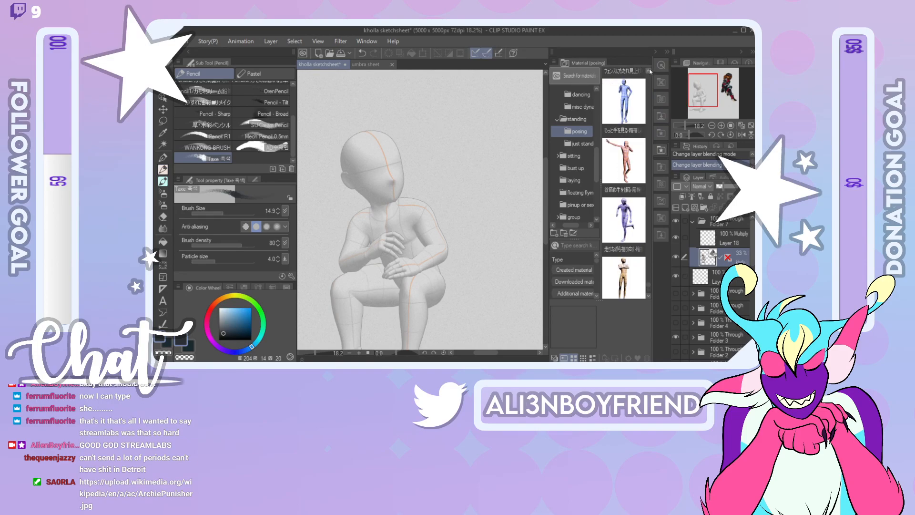
{"action": "left_click", "coordinate": [649, 70]}
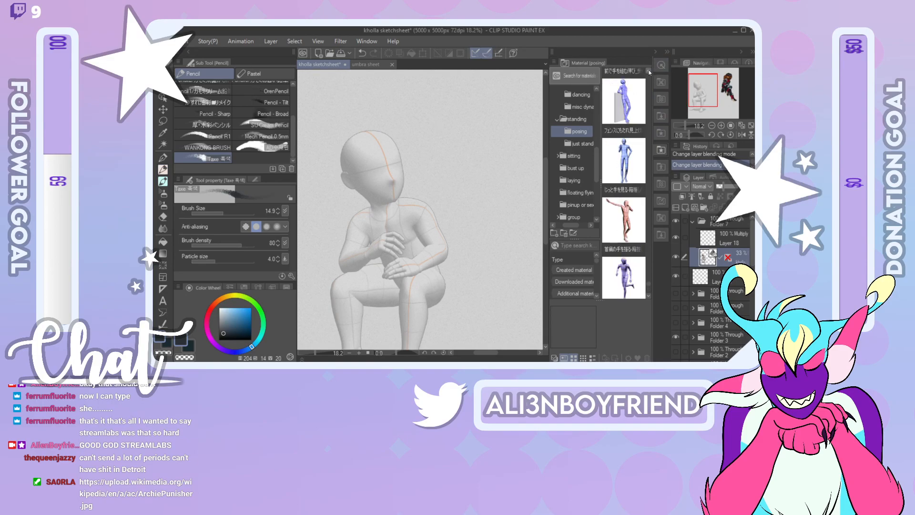
{"action": "scroll", "coordinate": [649, 70], "scroll_direction": "up", "scroll_amount": 2}
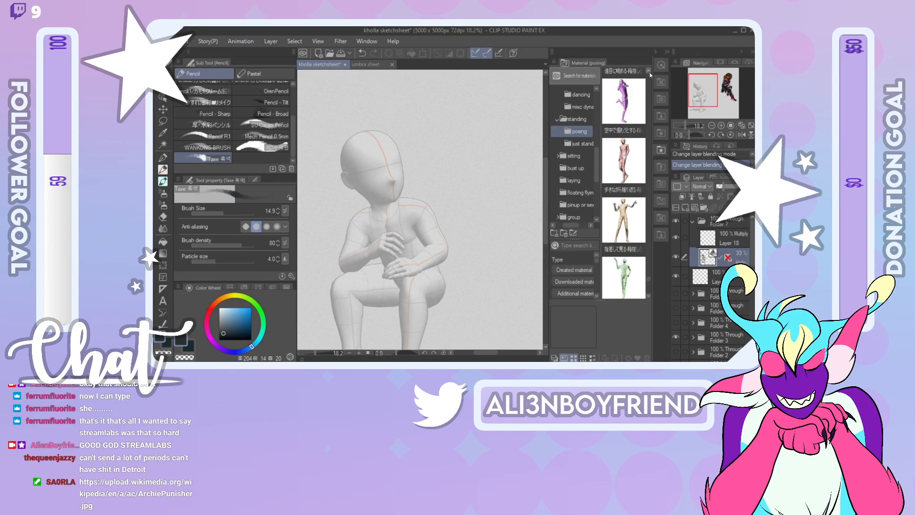
{"action": "scroll", "coordinate": [650, 70], "scroll_direction": "up", "scroll_amount": 2}
{"action": "scroll", "coordinate": [651, 72], "scroll_direction": "up", "scroll_amount": 1}
{"action": "left_click_drag", "start_coordinate": [624, 220], "coordinate": [402, 216]}
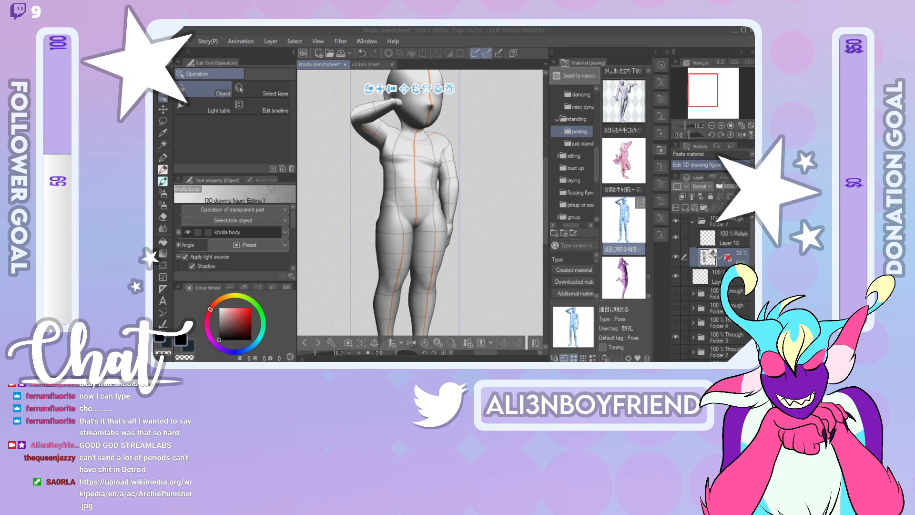
Step: Switch to the browser, view the whole isopod image with its pink drawn-over section, and close it
{"action": "left_click_drag", "start_coordinate": [153, 239], "coordinate": [402, 26]}
{"action": "left_click", "coordinate": [546, 160]}
{"action": "left_click", "coordinate": [545, 160]}
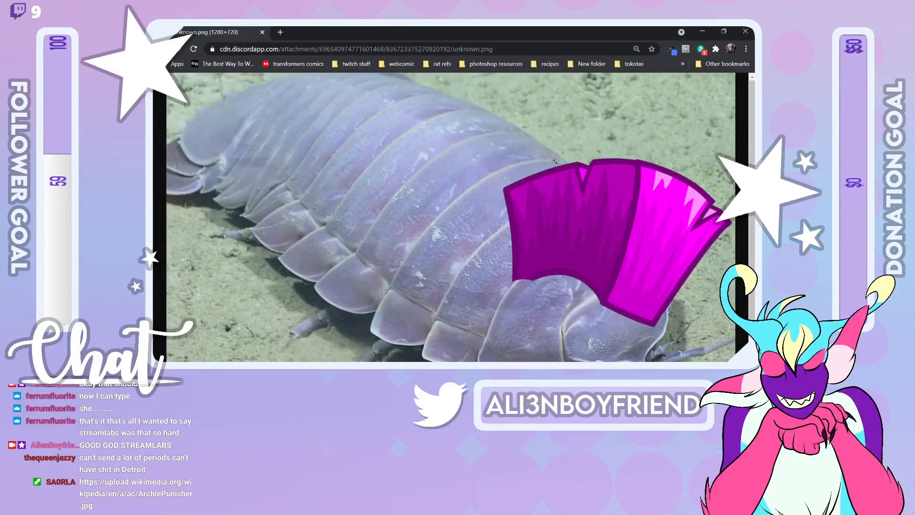
{"action": "key", "text": "ctrl+minus"}
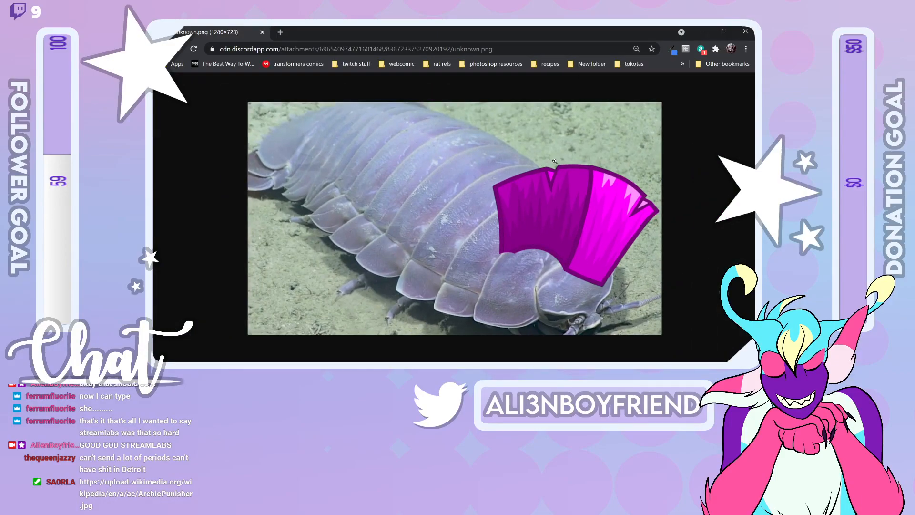
{"action": "key", "text": "alt+Tab"}
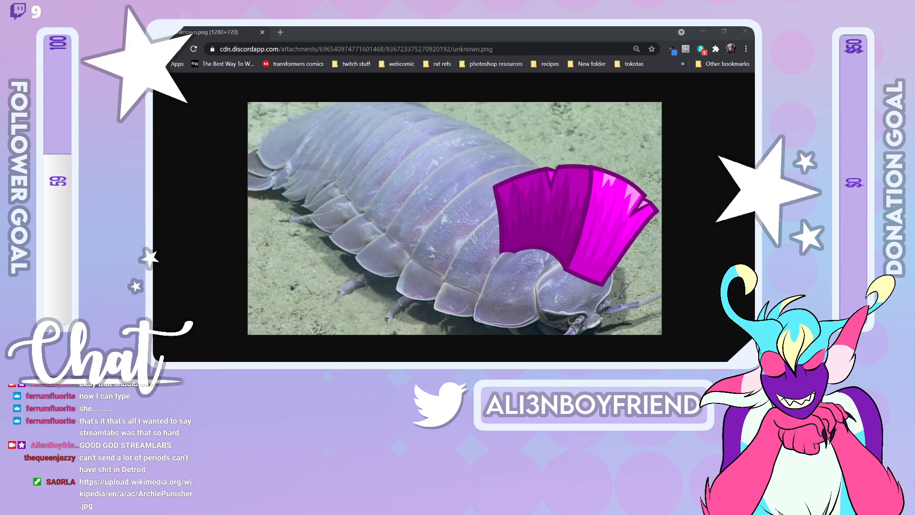
{"action": "left_click", "coordinate": [262, 32]}
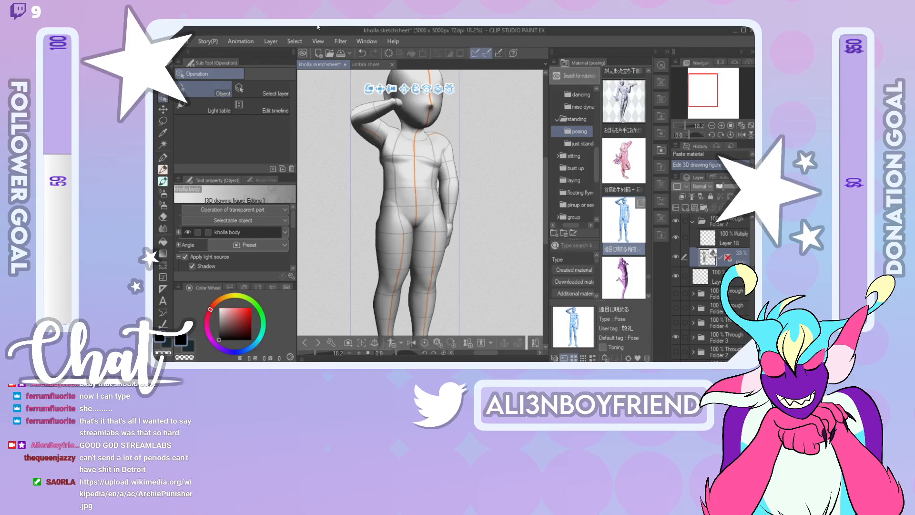
Step: Rotate the saluting figure's raised forearm upward at the elbow
{"action": "left_click_drag", "start_coordinate": [708, 88], "coordinate": [711, 81]}
{"action": "left_click", "coordinate": [366, 168]}
{"action": "left_click", "coordinate": [366, 169]}
{"action": "left_click_drag", "start_coordinate": [395, 169], "coordinate": [327, 139]}
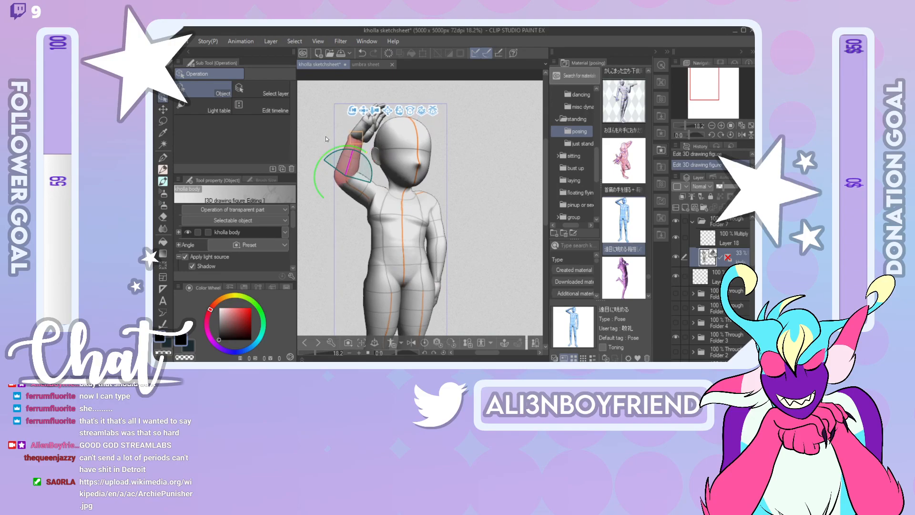
Step: Apply the standing02 hand-on-hip pose from the posing materials to the kholla body figure
{"action": "left_click", "coordinate": [649, 71]}
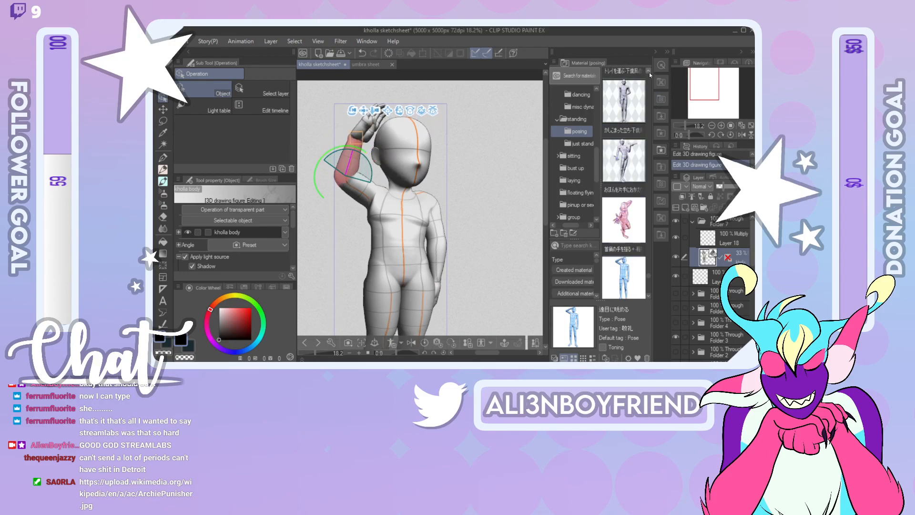
{"action": "left_click", "coordinate": [648, 72]}
{"action": "left_click", "coordinate": [649, 72]}
{"action": "left_click", "coordinate": [649, 72]}
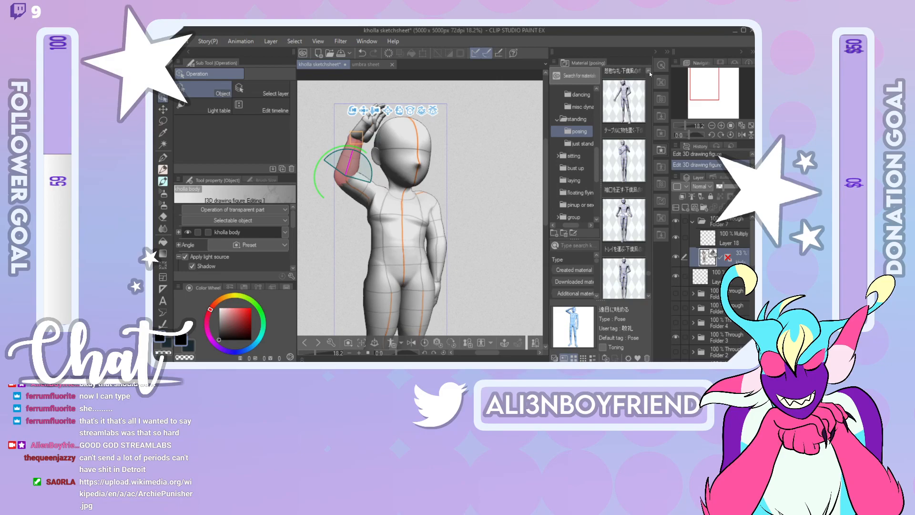
{"action": "left_click", "coordinate": [648, 72]}
{"action": "left_click", "coordinate": [649, 71]}
{"action": "left_click", "coordinate": [649, 71]}
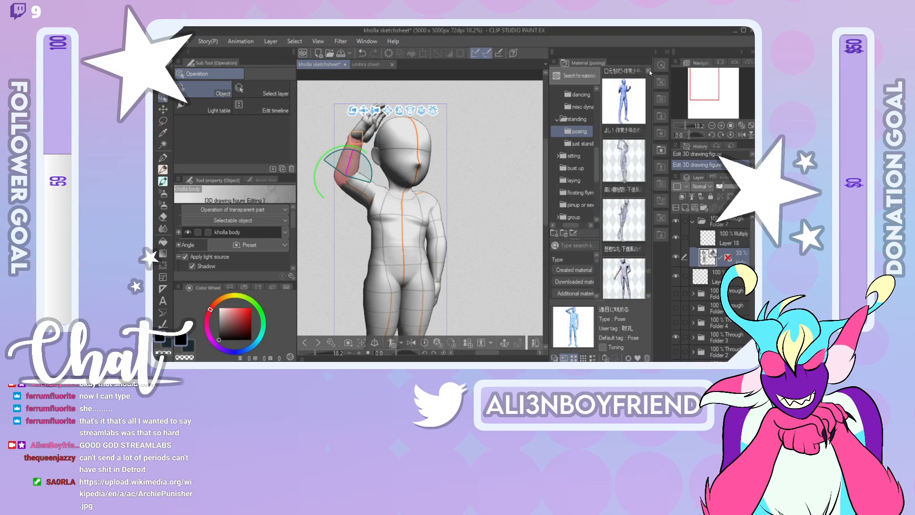
{"action": "left_click", "coordinate": [648, 72]}
{"action": "left_click", "coordinate": [649, 71]}
{"action": "left_click", "coordinate": [649, 71]}
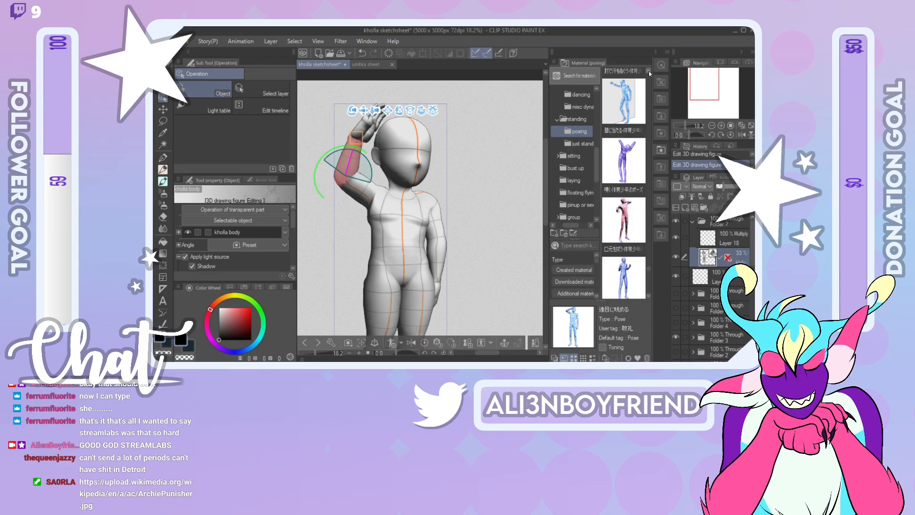
{"action": "left_click", "coordinate": [649, 72]}
{"action": "left_click", "coordinate": [649, 71]}
{"action": "left_click", "coordinate": [649, 71]}
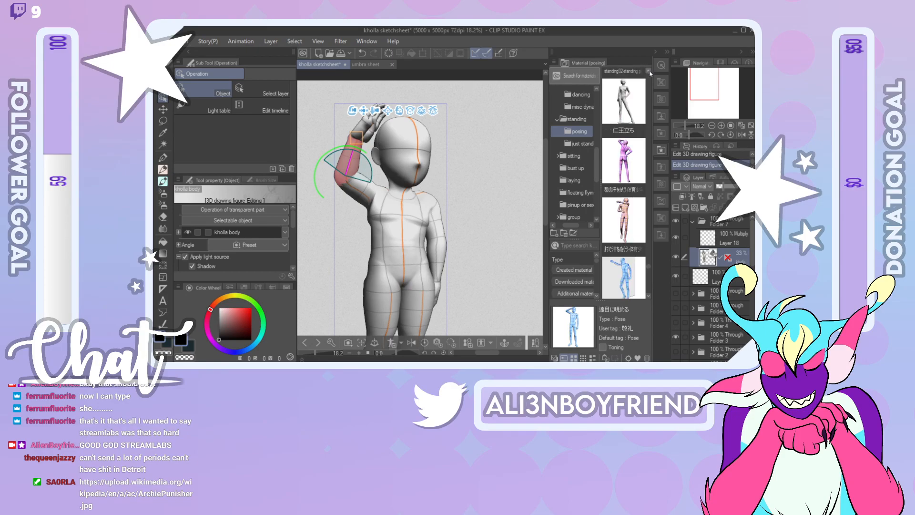
{"action": "left_click", "coordinate": [649, 71]}
{"action": "left_click", "coordinate": [649, 71]}
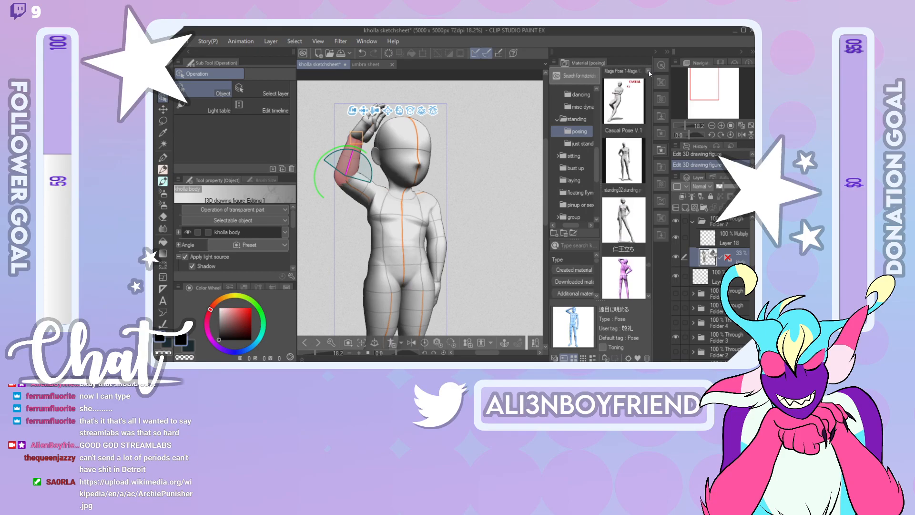
{"action": "left_click", "coordinate": [638, 186]}
{"action": "left_click_drag", "start_coordinate": [624, 167], "coordinate": [449, 188]}
{"action": "mouse_move", "coordinate": [439, 131]}
{"action": "left_mouse_down"}
{"action": "mouse_move", "coordinate": [477, 132]}
{"action": "mouse_move", "coordinate": [442, 139]}
{"action": "mouse_move", "coordinate": [462, 131]}
{"action": "left_mouse_up"}
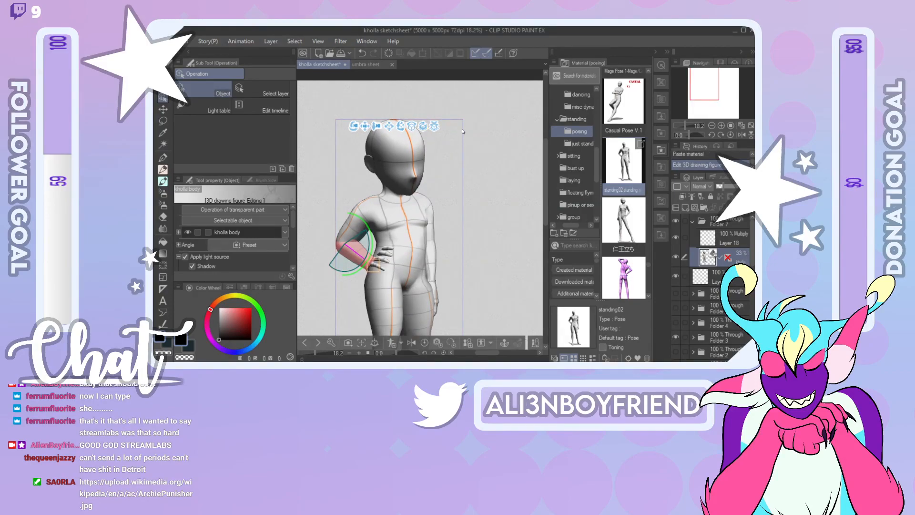
Step: Rotate the upper arm of the figure's hand-on-hip arm outward and turn its hand at the wrist
{"action": "left_click", "coordinate": [649, 70]}
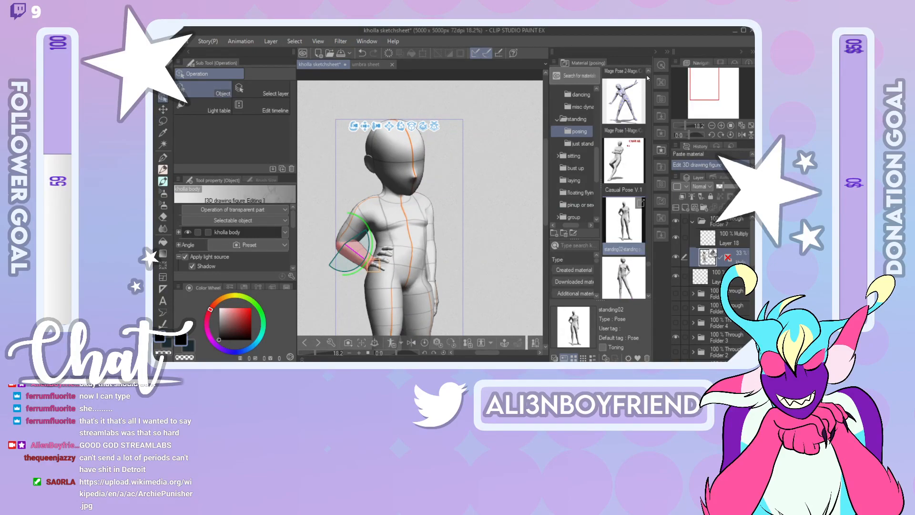
{"action": "left_click", "coordinate": [362, 217]}
{"action": "left_click_drag", "start_coordinate": [364, 219], "coordinate": [377, 225]}
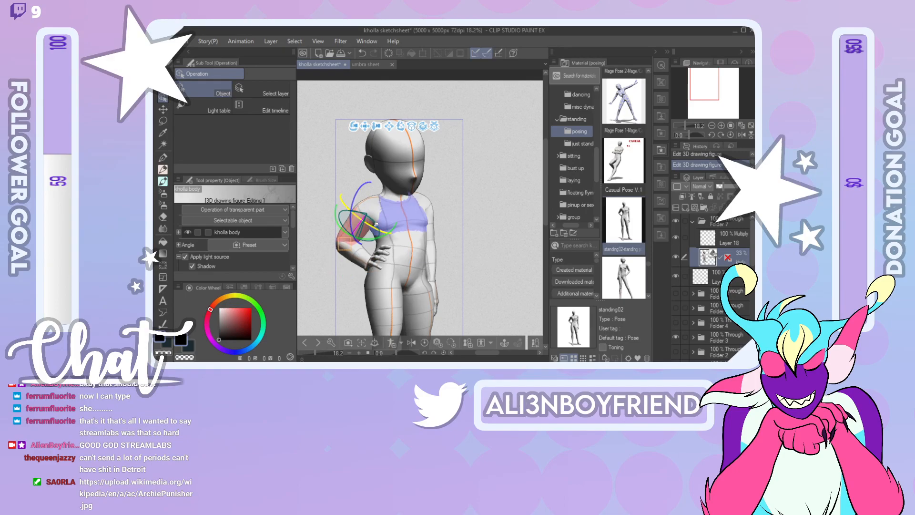
{"action": "left_click_drag", "start_coordinate": [360, 188], "coordinate": [362, 181]}
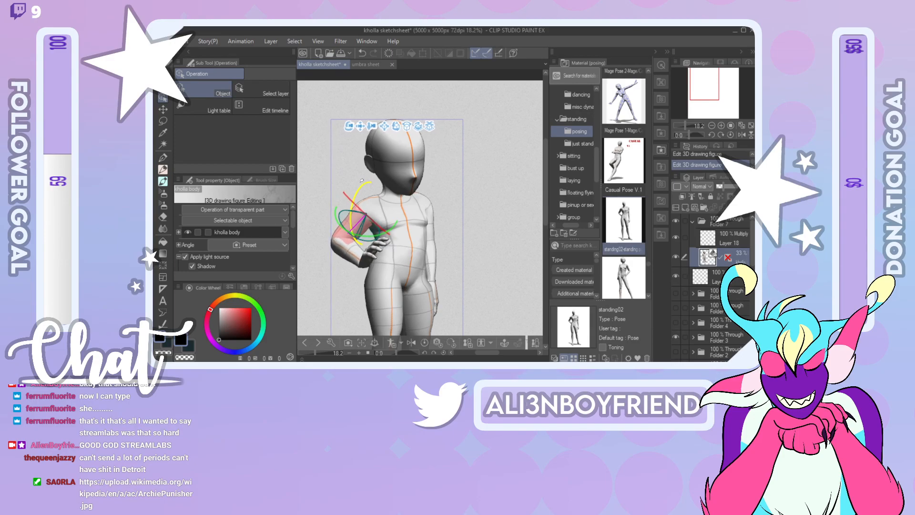
{"action": "left_click", "coordinate": [367, 262]}
{"action": "left_click_drag", "start_coordinate": [373, 268], "coordinate": [395, 273]}
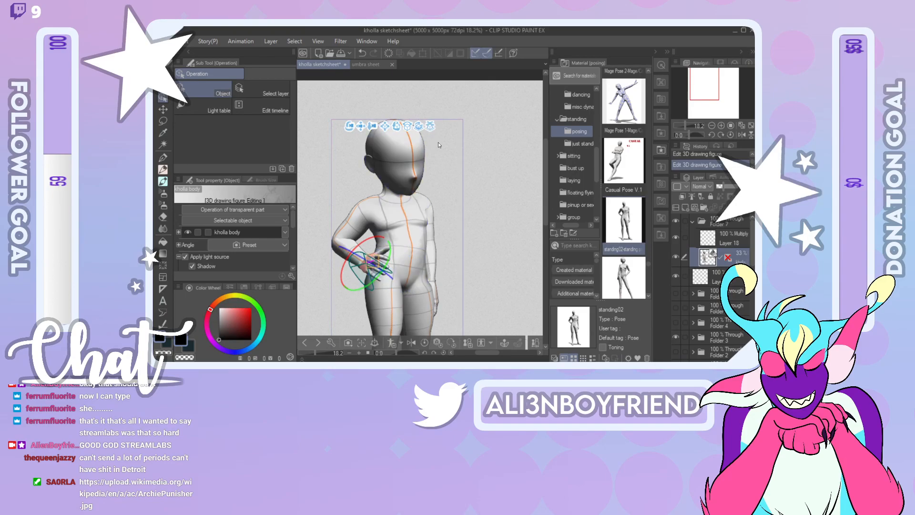
Step: Apply the おい、頭を使え! pose from the standing posing materials to the kholla body figure
{"action": "left_click", "coordinate": [649, 68]}
{"action": "left_click", "coordinate": [649, 69]}
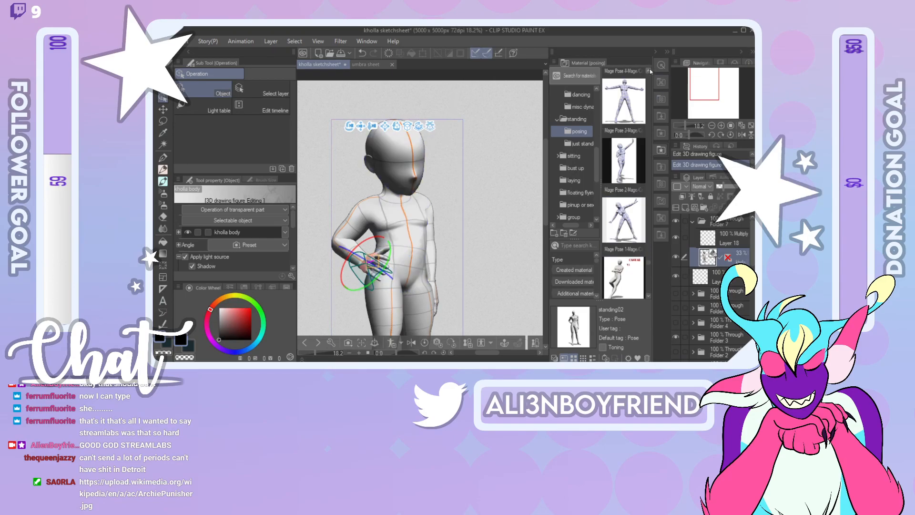
{"action": "left_click", "coordinate": [650, 69]}
{"action": "left_click", "coordinate": [650, 70]}
{"action": "left_click", "coordinate": [650, 70]}
{"action": "left_click", "coordinate": [650, 69]}
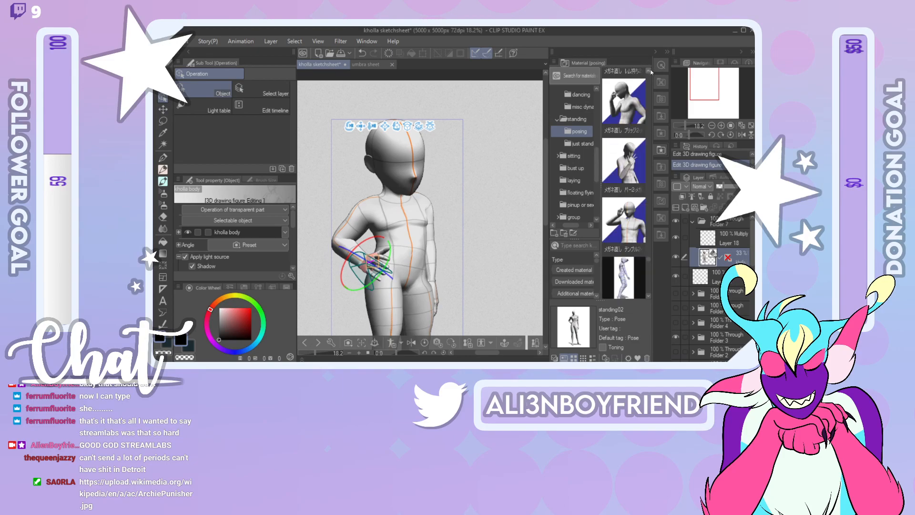
{"action": "left_click", "coordinate": [650, 70]}
{"action": "left_click", "coordinate": [650, 70]}
{"action": "left_click", "coordinate": [650, 70]}
{"action": "left_click", "coordinate": [650, 70]}
{"action": "left_click", "coordinate": [650, 70]}
{"action": "left_click", "coordinate": [650, 70]}
{"action": "left_click", "coordinate": [650, 70]}
{"action": "left_click", "coordinate": [650, 70]}
{"action": "left_click", "coordinate": [650, 69]}
{"action": "left_click", "coordinate": [650, 70]}
{"action": "left_click", "coordinate": [650, 69]}
{"action": "left_click", "coordinate": [650, 69]}
{"action": "left_click", "coordinate": [650, 70]}
{"action": "left_click", "coordinate": [650, 69]}
{"action": "left_click", "coordinate": [650, 70]}
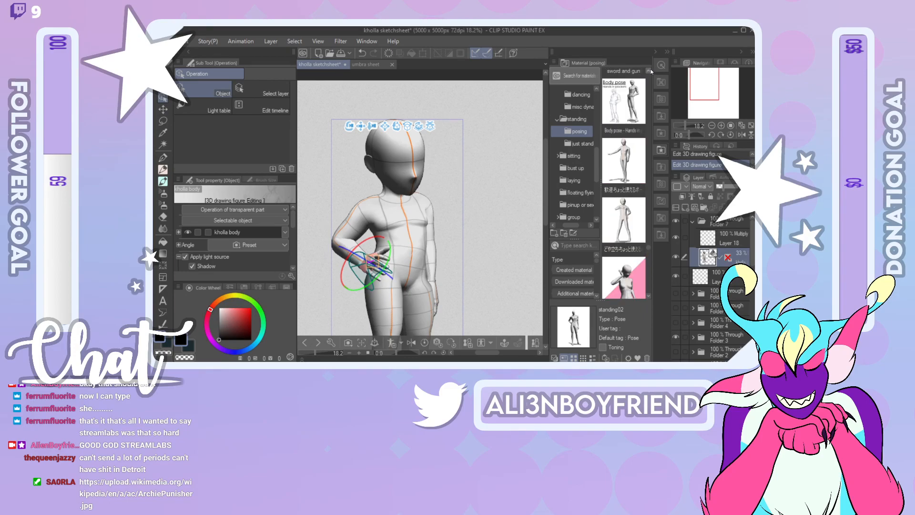
{"action": "left_click", "coordinate": [650, 70]}
{"action": "left_click", "coordinate": [650, 70]}
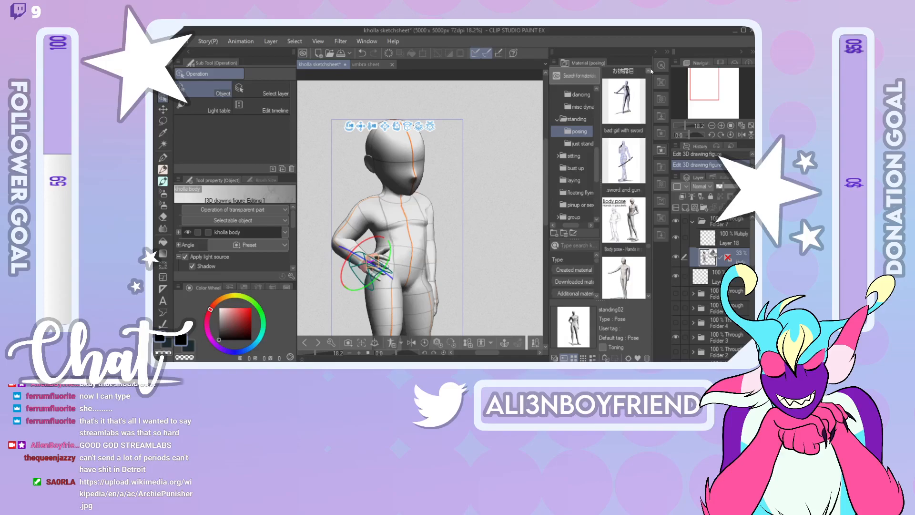
{"action": "left_click", "coordinate": [650, 70]}
{"action": "left_click", "coordinate": [649, 70]}
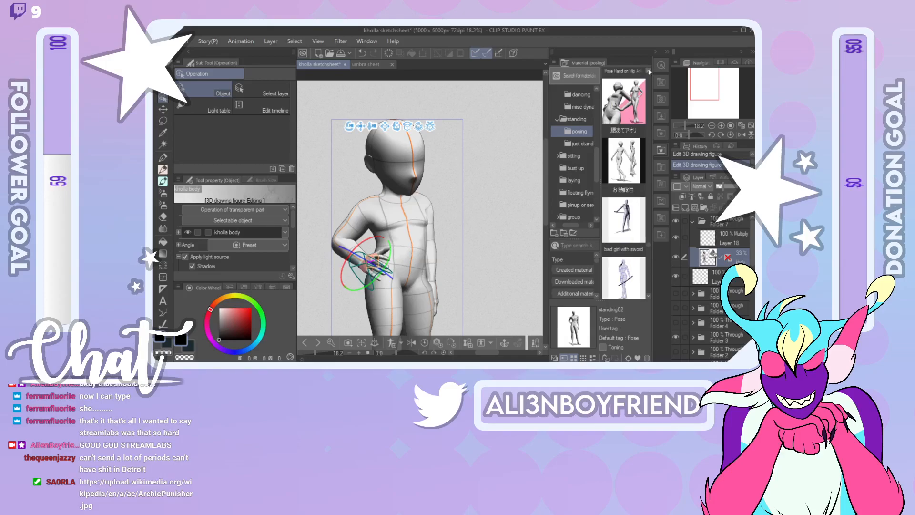
{"action": "left_click", "coordinate": [648, 70]}
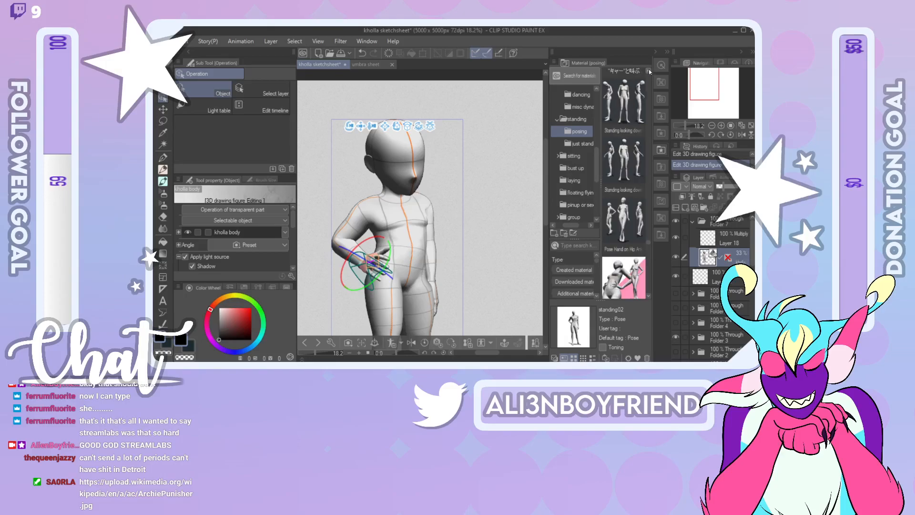
{"action": "left_click", "coordinate": [649, 69]}
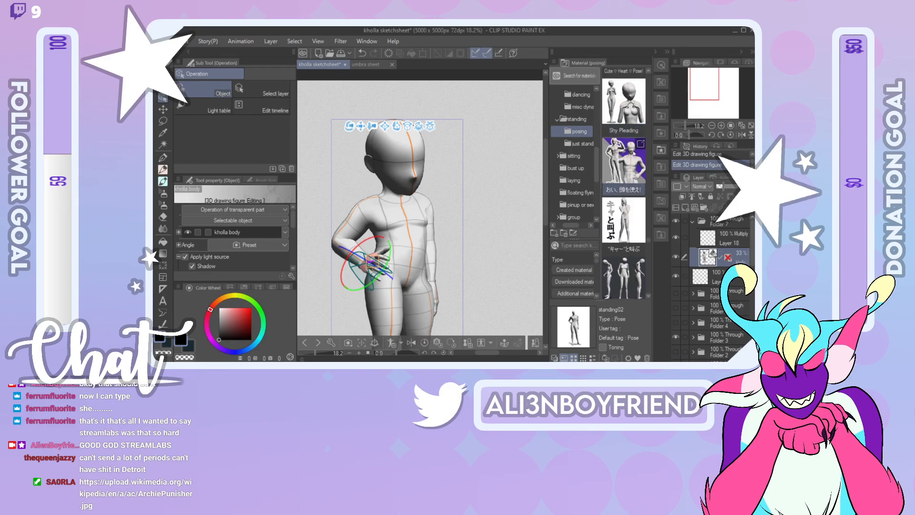
{"action": "left_click_drag", "start_coordinate": [638, 177], "coordinate": [397, 238]}
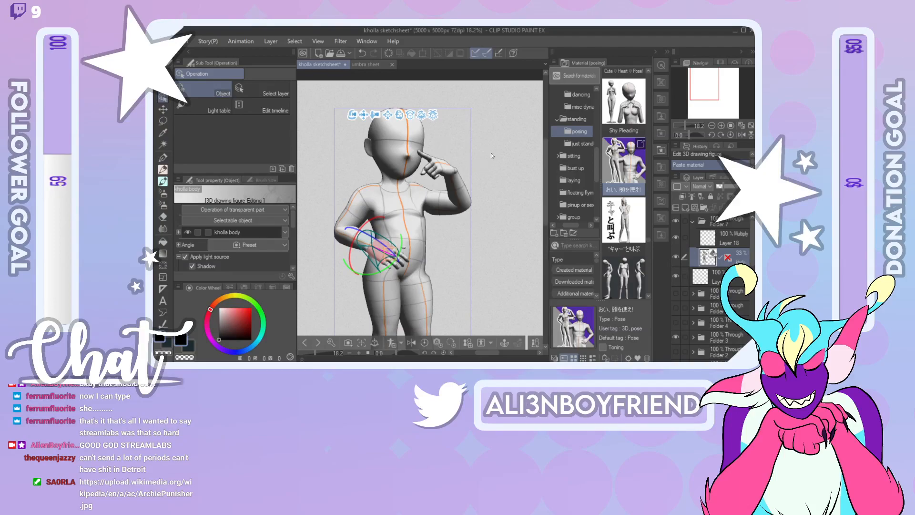
{"action": "left_click", "coordinate": [643, 93]}
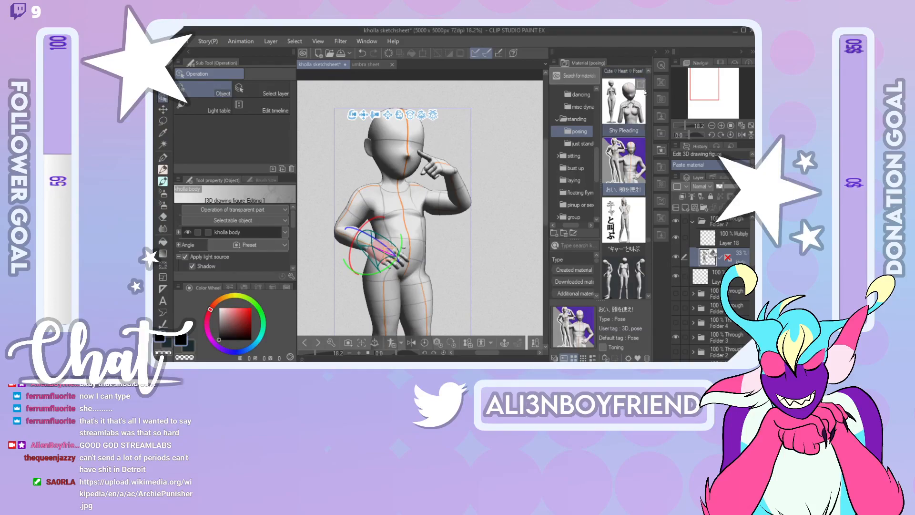
Step: Rotate the upper arm of the figure's lowered arm outward so the hand reaches the hip, and turn the whole figure slightly
{"action": "left_click", "coordinate": [358, 210]}
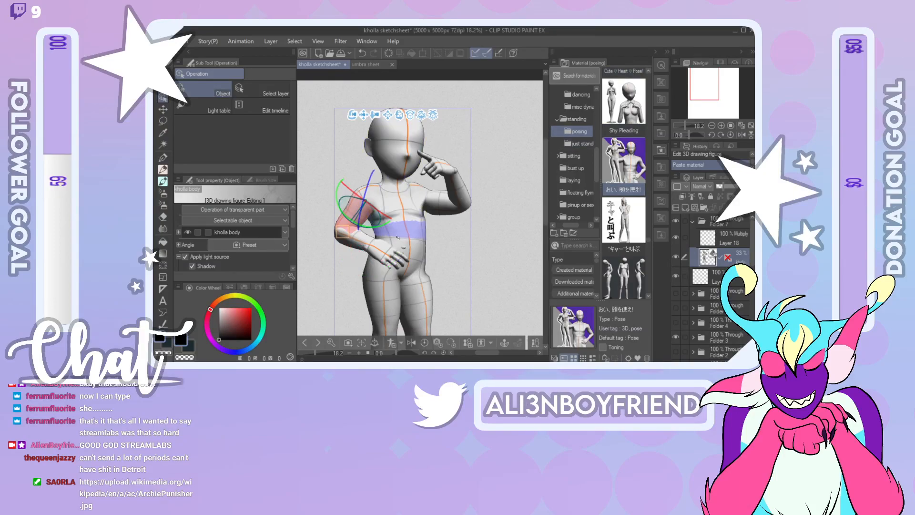
{"action": "left_click_drag", "start_coordinate": [400, 205], "coordinate": [391, 207]}
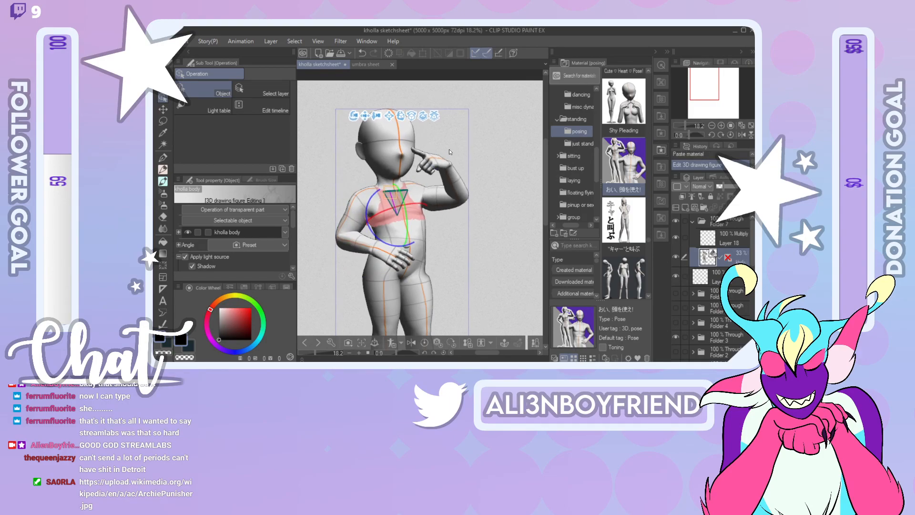
{"action": "key", "text": "ctrl+z"}
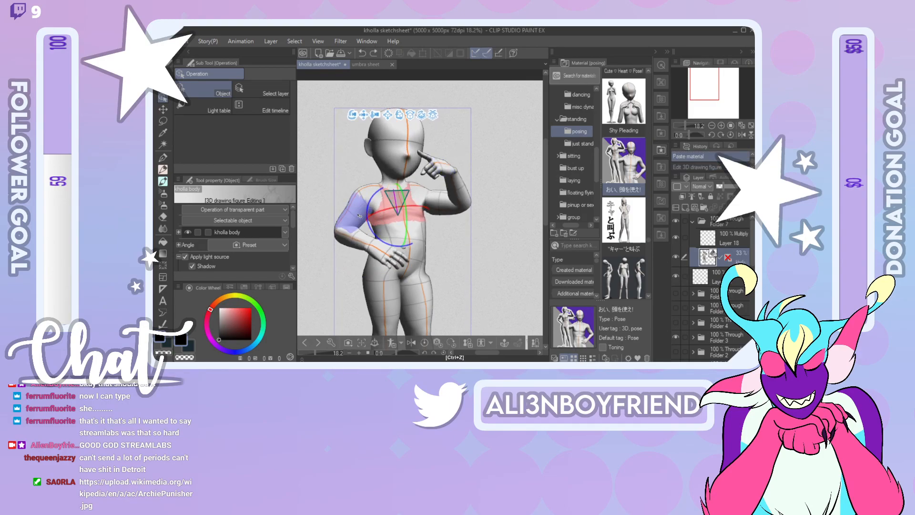
{"action": "left_click", "coordinate": [373, 226]}
{"action": "left_click_drag", "start_coordinate": [373, 226], "coordinate": [363, 231]}
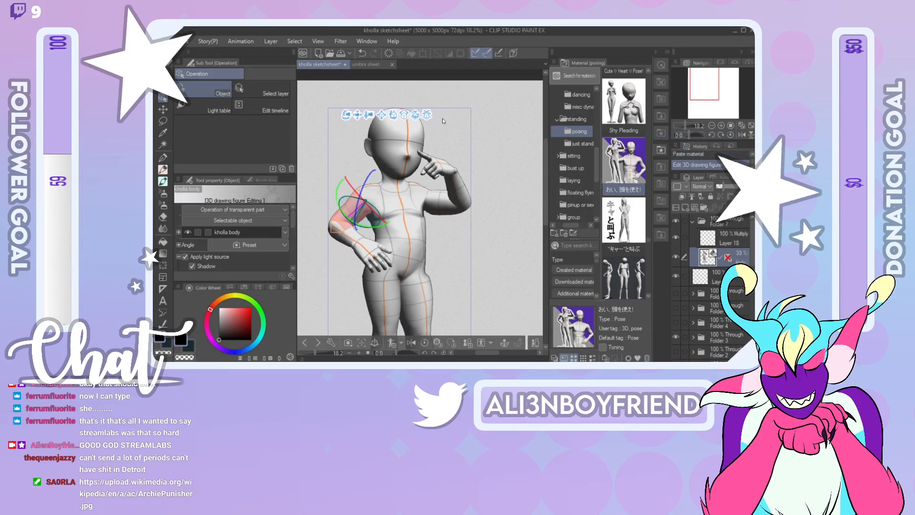
{"action": "mouse_move", "coordinate": [421, 116]}
{"action": "left_mouse_down"}
{"action": "mouse_move", "coordinate": [468, 132]}
{"action": "mouse_move", "coordinate": [402, 155]}
{"action": "mouse_move", "coordinate": [408, 143]}
{"action": "left_mouse_up"}
Step: Apply the 会話ポーズ conversation pose from the standing posing materials to the kholla body figure and turn the figure sideways
{"action": "scroll", "coordinate": [650, 73], "scroll_direction": "up", "scroll_amount": 4}
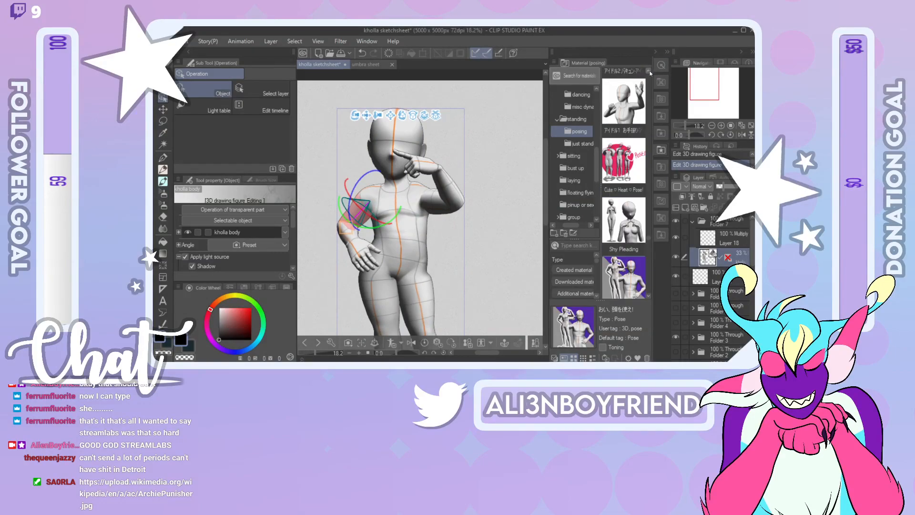
{"action": "scroll", "coordinate": [648, 70], "scroll_direction": "up", "scroll_amount": 3}
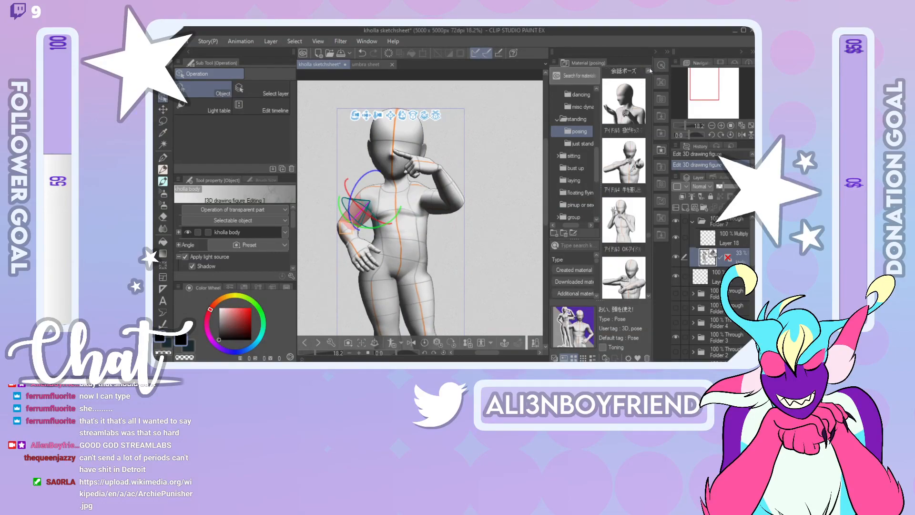
{"action": "left_click", "coordinate": [649, 71]}
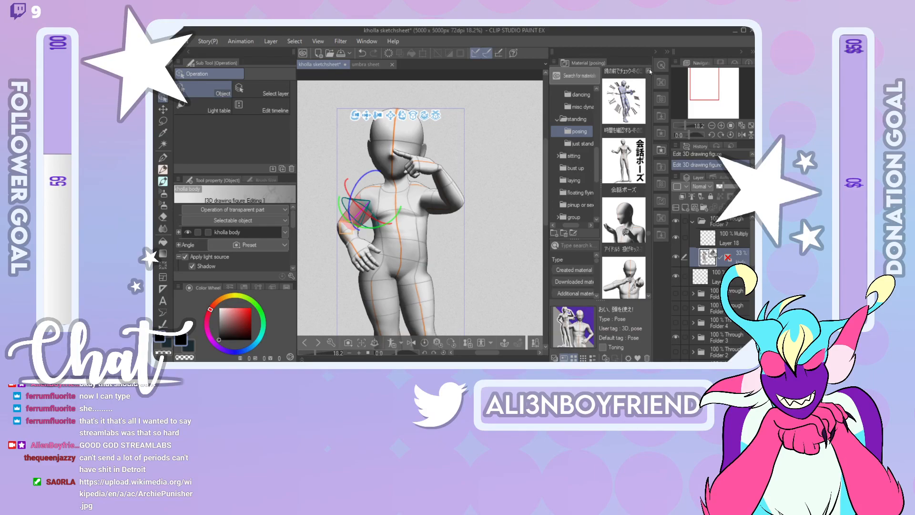
{"action": "left_click", "coordinate": [624, 162]}
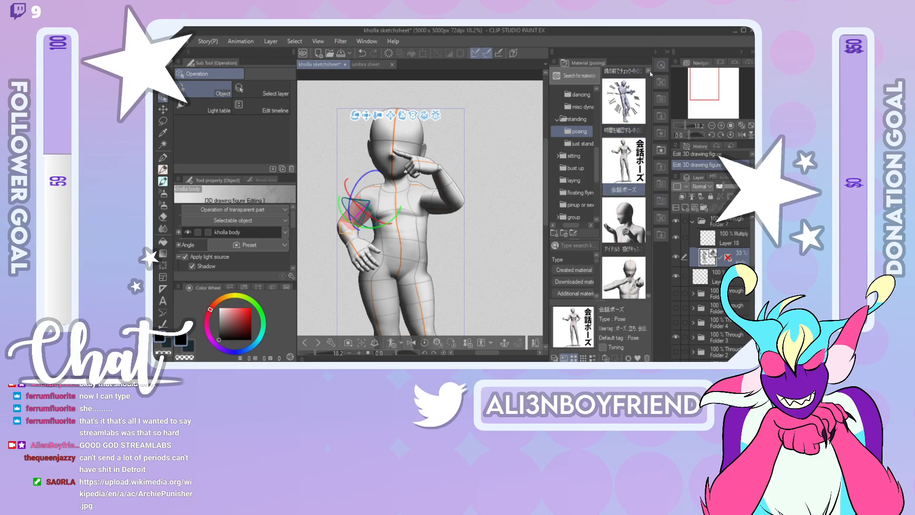
{"action": "left_click_drag", "start_coordinate": [622, 162], "coordinate": [380, 230]}
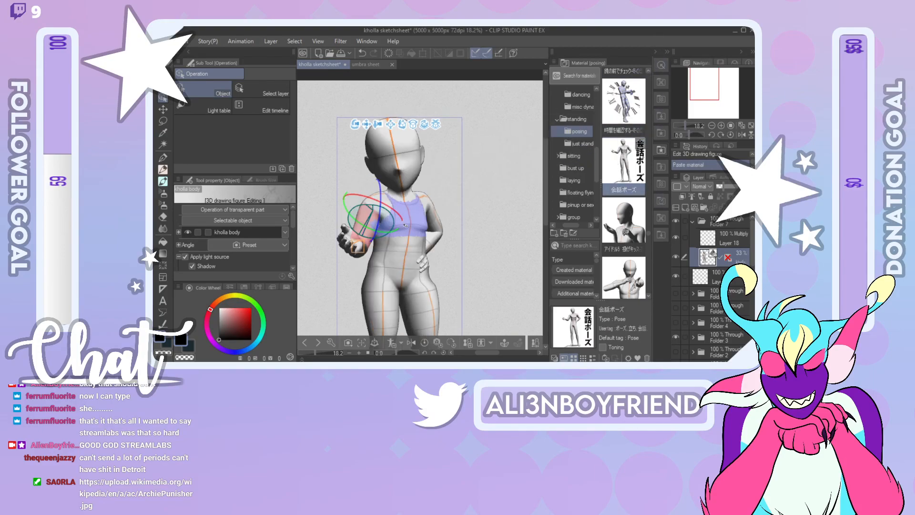
{"action": "mouse_move", "coordinate": [433, 125]}
{"action": "left_mouse_down"}
{"action": "mouse_move", "coordinate": [392, 137]}
{"action": "mouse_move", "coordinate": [406, 138]}
{"action": "left_mouse_up"}
Step: Hide the materials library and reposition the posed kholla body figure near the page's upper-left corner
{"action": "mouse_move", "coordinate": [712, 81]}
{"action": "left_mouse_down"}
{"action": "mouse_move", "coordinate": [733, 84]}
{"action": "mouse_move", "coordinate": [701, 87]}
{"action": "left_mouse_up"}
{"action": "left_click", "coordinate": [656, 51]}
{"action": "left_click_drag", "start_coordinate": [509, 210], "coordinate": [508, 205]}
{"action": "left_click", "coordinate": [515, 258]}
{"action": "left_click_drag", "start_coordinate": [510, 273], "coordinate": [517, 275]}
{"action": "left_click", "coordinate": [576, 244]}
{"action": "left_click", "coordinate": [492, 236]}
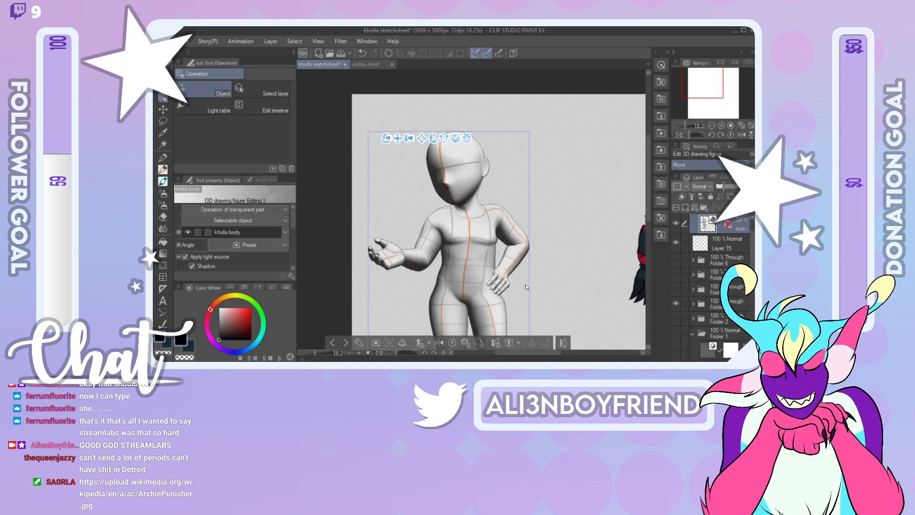
{"action": "scroll", "coordinate": [751, 241], "scroll_direction": "up", "scroll_amount": 1}
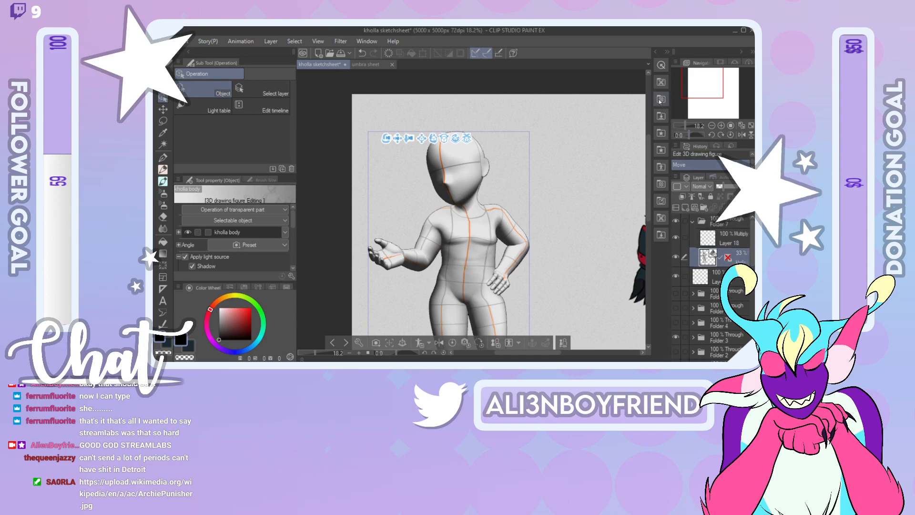
Step: Switch to the browser, close the armoured insect creature image, and put away the Snipping Tool's character sheet capture
{"action": "left_click", "coordinate": [661, 117]}
{"action": "left_click", "coordinate": [661, 150]}
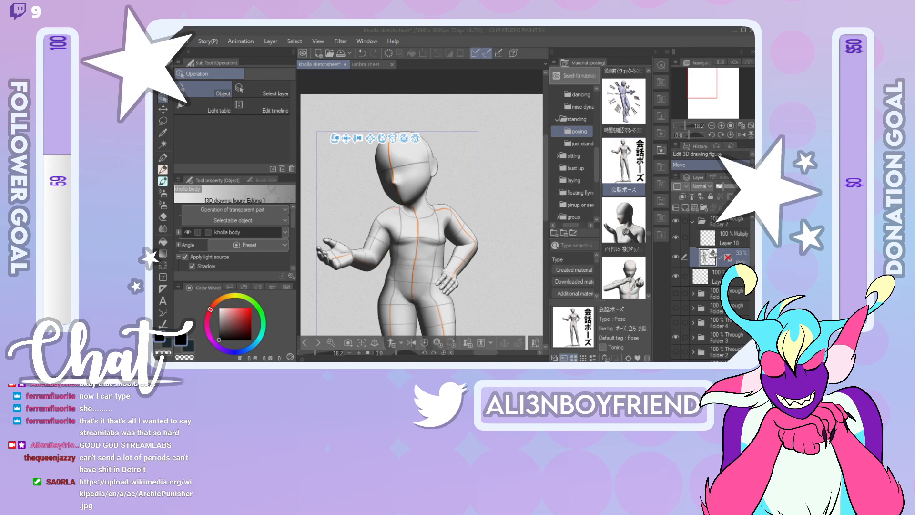
{"action": "left_click_drag", "start_coordinate": [155, 201], "coordinate": [283, 27]}
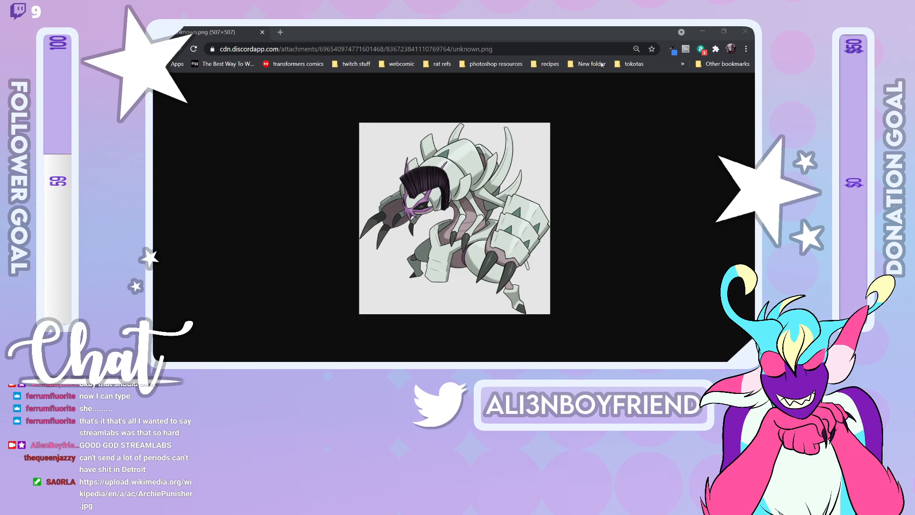
{"action": "left_click", "coordinate": [262, 32]}
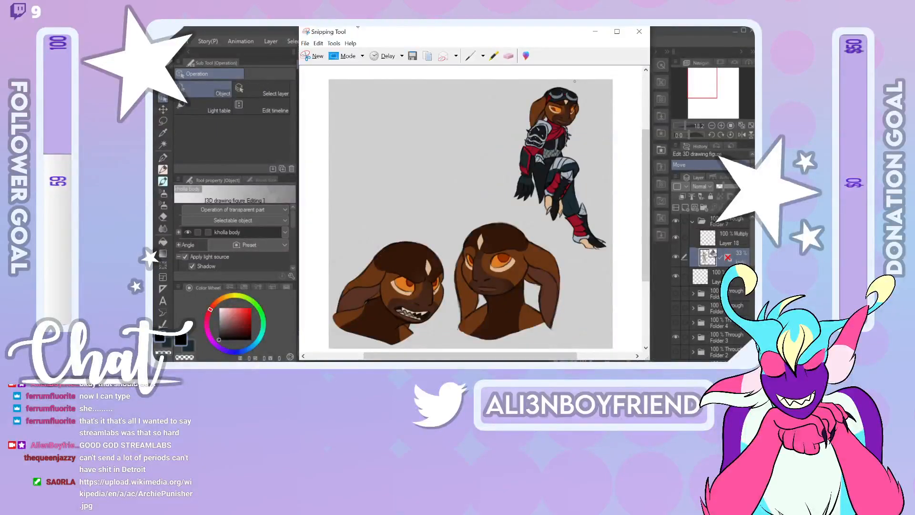
{"action": "left_click", "coordinate": [595, 31]}
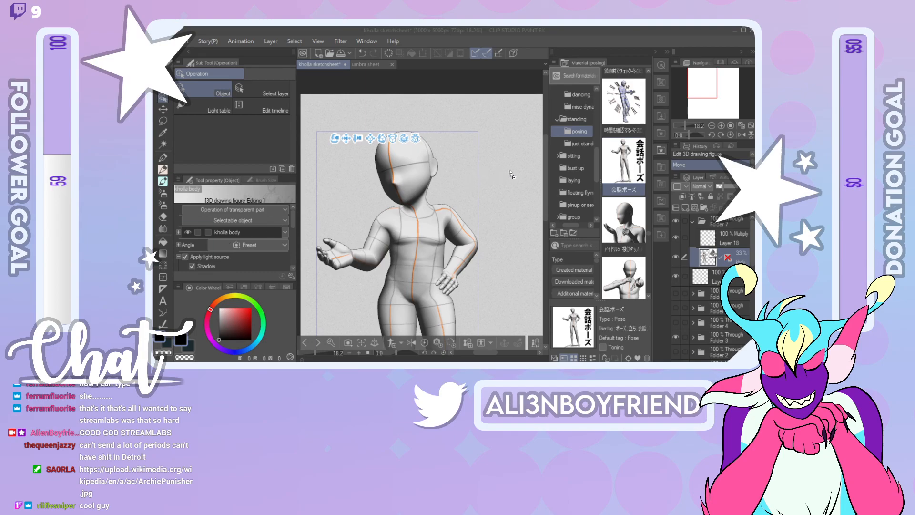
Step: Lasso around the man holding the staff in Staff (7).JPG, copy the selection, and close the photo
{"action": "left_click", "coordinate": [655, 51]}
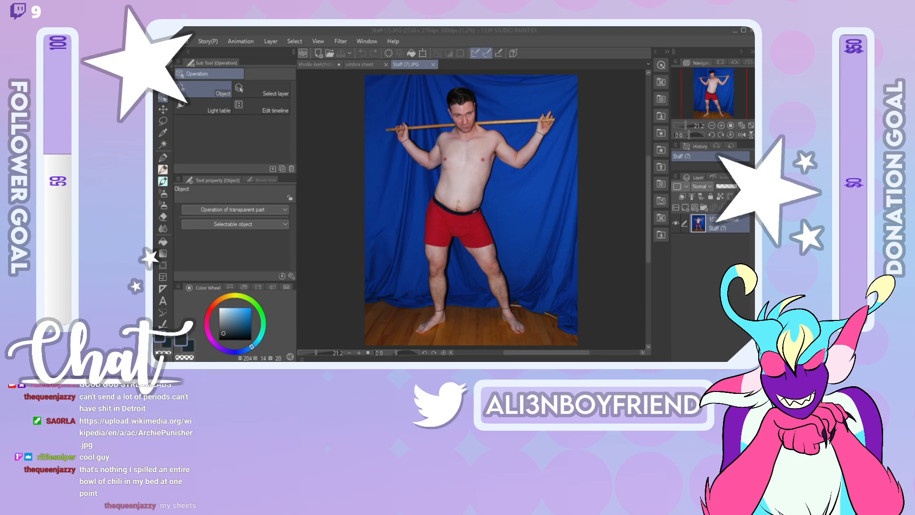
{"action": "left_click", "coordinate": [162, 120]}
{"action": "mouse_move", "coordinate": [382, 127]}
{"action": "left_mouse_down"}
{"action": "mouse_move", "coordinate": [433, 172]}
{"action": "mouse_move", "coordinate": [415, 334]}
{"action": "mouse_move", "coordinate": [462, 311]}
{"action": "mouse_move", "coordinate": [459, 252]}
{"action": "mouse_move", "coordinate": [500, 320]}
{"action": "mouse_move", "coordinate": [532, 336]}
{"action": "mouse_move", "coordinate": [494, 206]}
{"action": "mouse_move", "coordinate": [500, 173]}
{"action": "mouse_move", "coordinate": [520, 180]}
{"action": "mouse_move", "coordinate": [539, 166]}
{"action": "mouse_move", "coordinate": [564, 112]}
{"action": "mouse_move", "coordinate": [555, 100]}
{"action": "mouse_move", "coordinate": [498, 108]}
{"action": "mouse_move", "coordinate": [462, 81]}
{"action": "mouse_move", "coordinate": [444, 88]}
{"action": "mouse_move", "coordinate": [434, 117]}
{"action": "mouse_move", "coordinate": [381, 125]}
{"action": "left_mouse_up"}
{"action": "key", "text": "ctrl+c"}
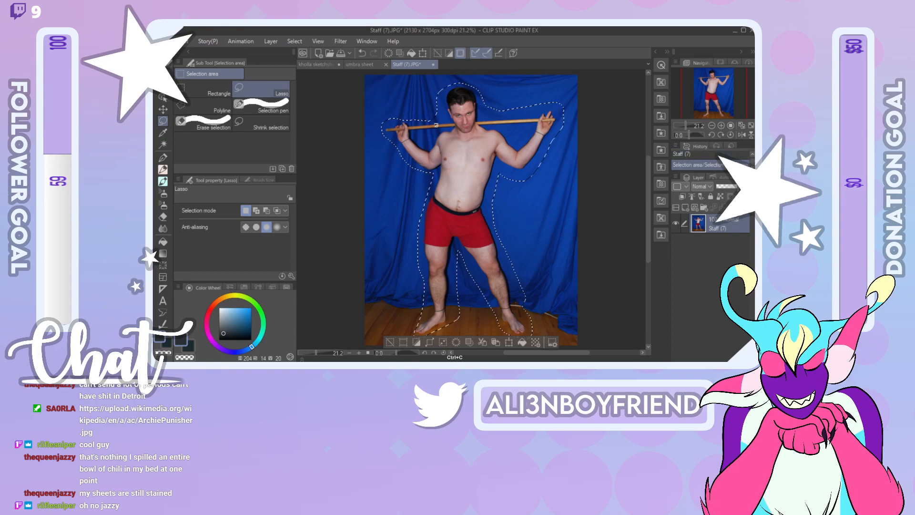
{"action": "left_click", "coordinate": [433, 64]}
{"action": "left_click", "coordinate": [470, 162]}
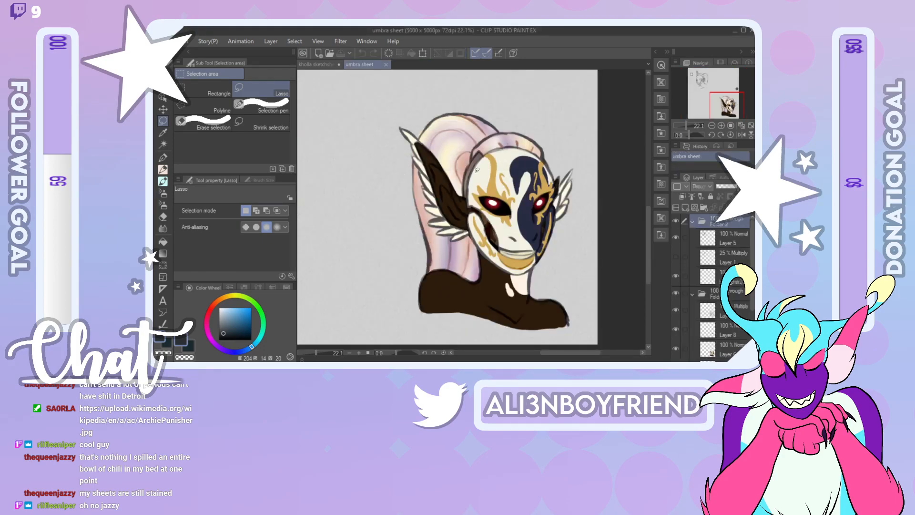
Step: Paste the copied photo cutout into the kholla sketchsheet and move it between the 3D figure and the armoured character
{"action": "left_click", "coordinate": [331, 62]}
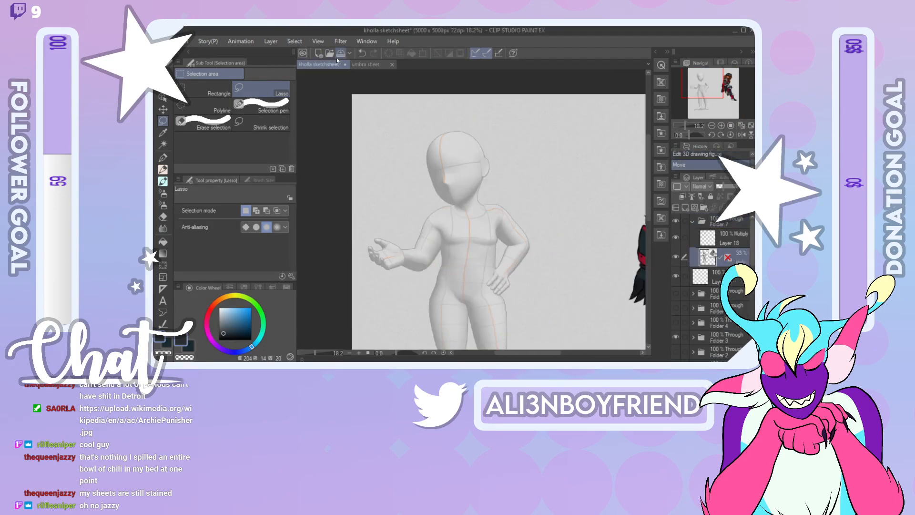
{"action": "left_click_drag", "start_coordinate": [685, 125], "coordinate": [684, 124]}
{"action": "key", "text": "ctrl+v"}
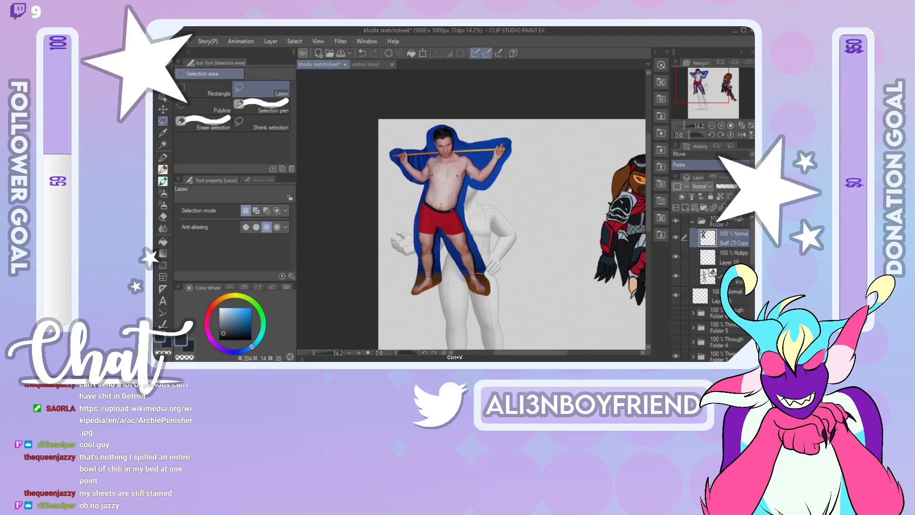
{"action": "left_click", "coordinate": [163, 109]}
{"action": "left_click_drag", "start_coordinate": [467, 209], "coordinate": [587, 221]}
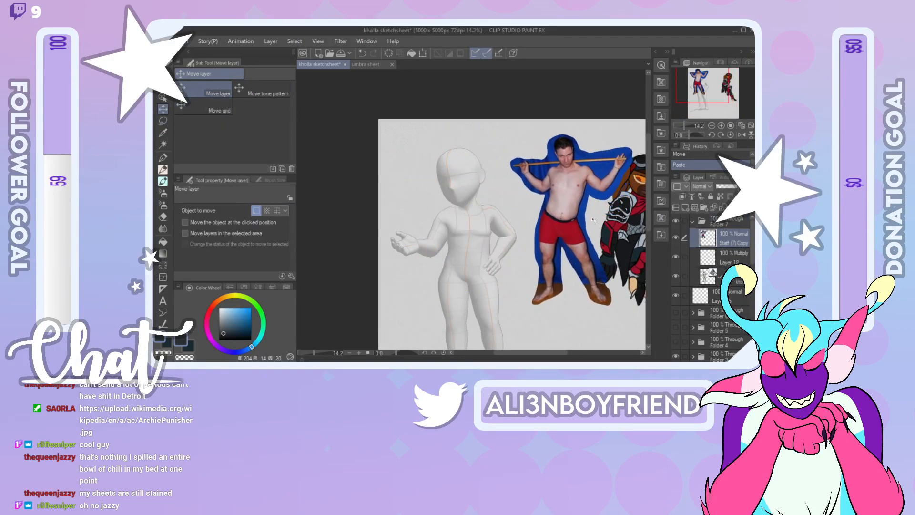
Step: Select the 3D figure's layer and apply the woman gesture #5 pose from the standing posing materials
{"action": "left_click", "coordinate": [738, 282]}
{"action": "left_click_drag", "start_coordinate": [705, 75], "coordinate": [710, 93]}
{"action": "left_click", "coordinate": [665, 117]}
{"action": "left_click", "coordinate": [666, 117]}
{"action": "left_click", "coordinate": [662, 150]}
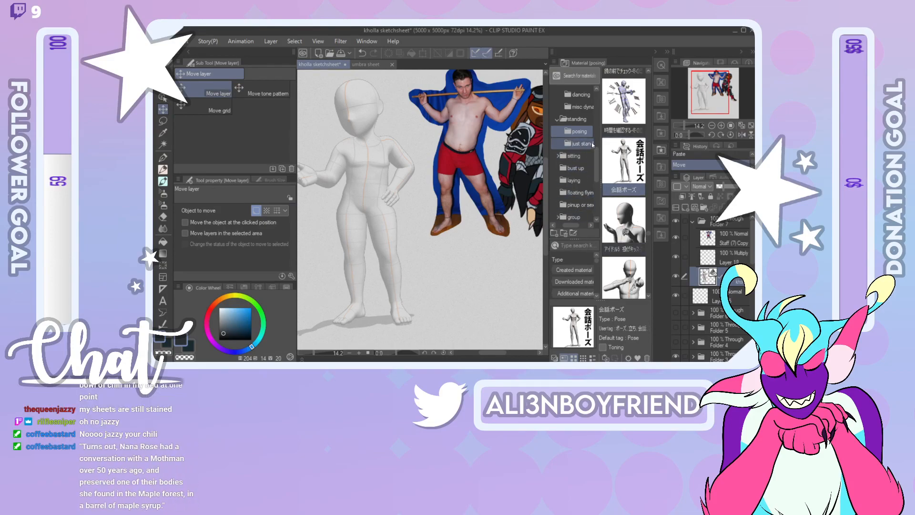
{"action": "scroll", "coordinate": [650, 231], "scroll_direction": "down", "scroll_amount": 5}
{"action": "left_click", "coordinate": [643, 188]}
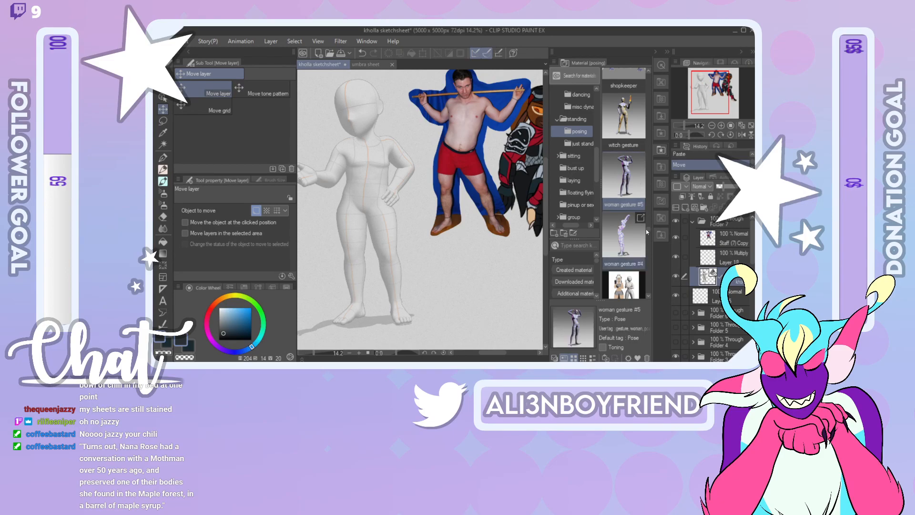
{"action": "left_click_drag", "start_coordinate": [645, 193], "coordinate": [493, 173]}
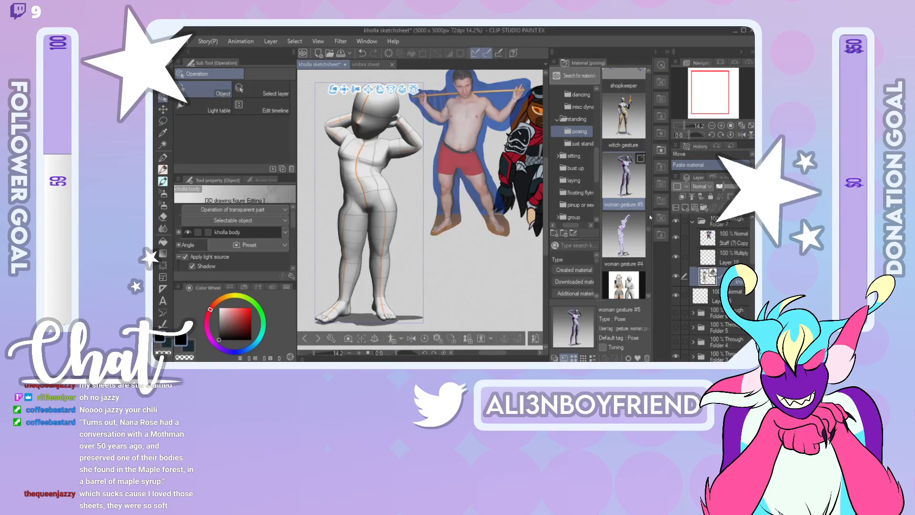
Step: Turn the kholla body figure toward the front and adjust its torso and hips toward the reference photo's stance
{"action": "mouse_move", "coordinate": [402, 89]}
{"action": "left_mouse_down"}
{"action": "mouse_move", "coordinate": [425, 89]}
{"action": "mouse_move", "coordinate": [427, 81]}
{"action": "left_mouse_up"}
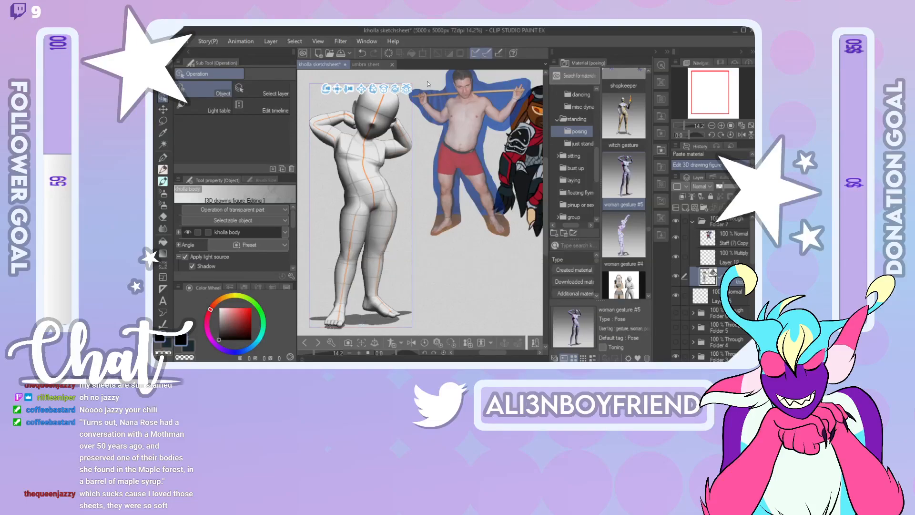
{"action": "left_click", "coordinate": [373, 176]}
{"action": "mouse_move", "coordinate": [360, 204]}
{"action": "left_mouse_down"}
{"action": "mouse_move", "coordinate": [396, 213]}
{"action": "mouse_move", "coordinate": [341, 207]}
{"action": "mouse_move", "coordinate": [362, 230]}
{"action": "mouse_move", "coordinate": [345, 225]}
{"action": "mouse_move", "coordinate": [357, 218]}
{"action": "left_mouse_up"}
{"action": "left_click", "coordinate": [380, 224]}
{"action": "left_click", "coordinate": [352, 230]}
{"action": "left_click", "coordinate": [370, 202]}
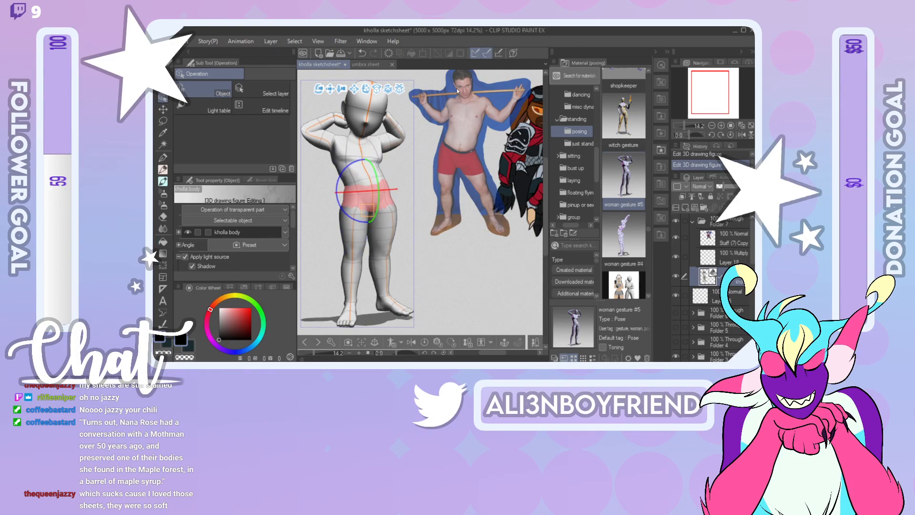
Step: Adjust the kholla figure's waist and head tilt, and move the figure closer to the staff photo
{"action": "left_click", "coordinate": [363, 178]}
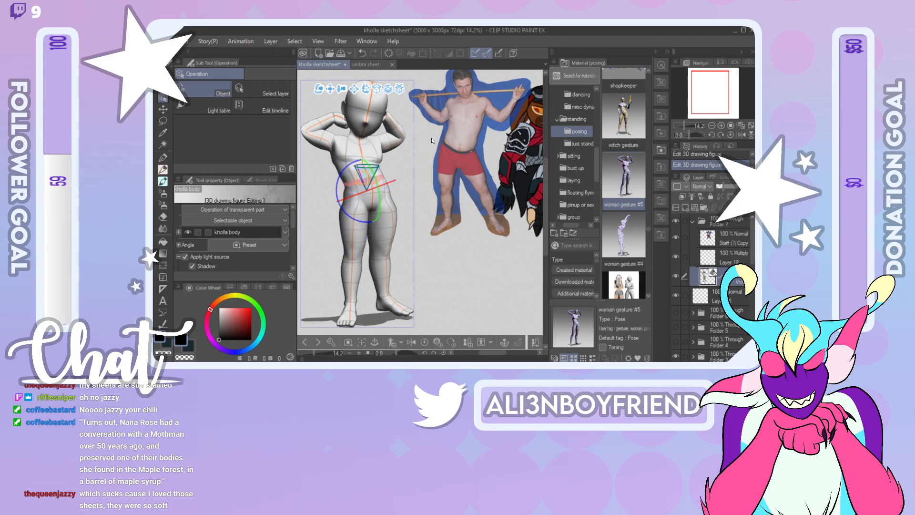
{"action": "left_click_drag", "start_coordinate": [376, 88], "coordinate": [379, 89]}
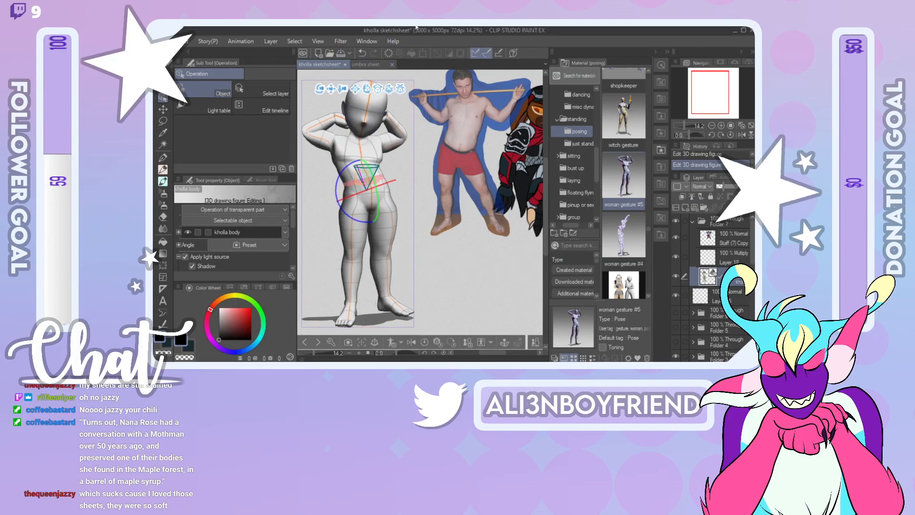
{"action": "left_click", "coordinate": [365, 101]}
{"action": "left_click_drag", "start_coordinate": [377, 89], "coordinate": [375, 94]}
{"action": "left_click_drag", "start_coordinate": [391, 128], "coordinate": [395, 126]}
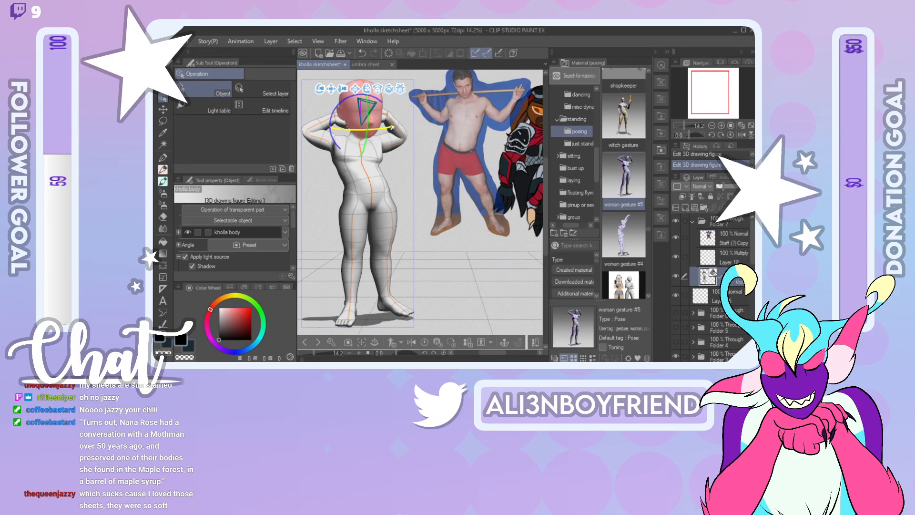
{"action": "left_click_drag", "start_coordinate": [335, 90], "coordinate": [346, 89]}
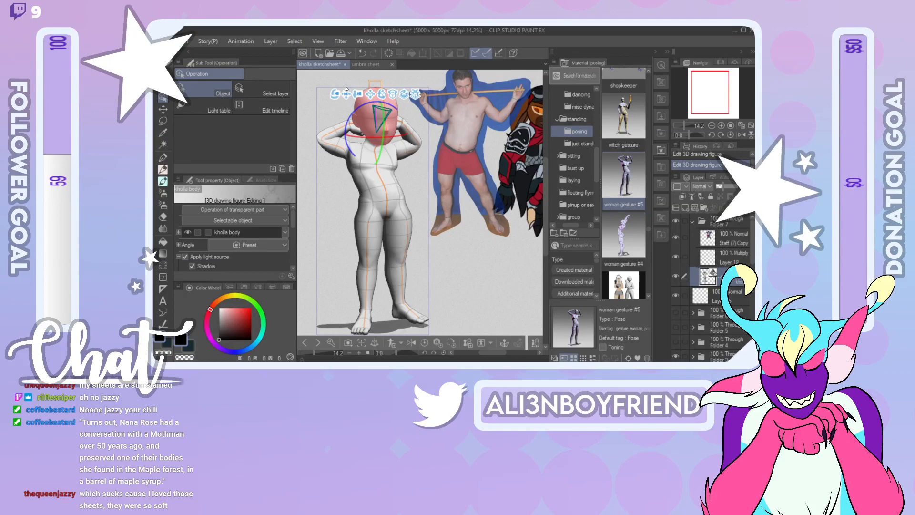
Step: Swing the figure's right arm outward so its fist is raised away from the head
{"action": "left_click", "coordinate": [336, 151]}
{"action": "left_click_drag", "start_coordinate": [345, 181], "coordinate": [339, 115]}
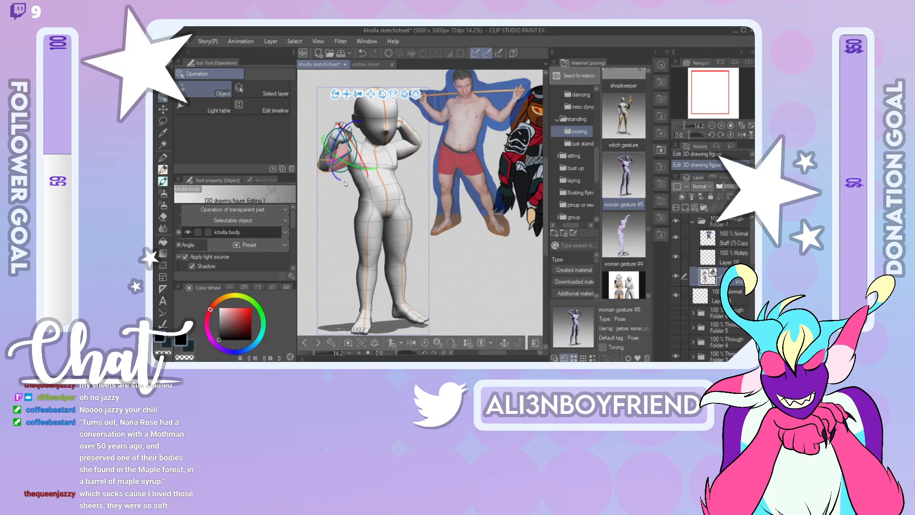
{"action": "left_click", "coordinate": [410, 152]}
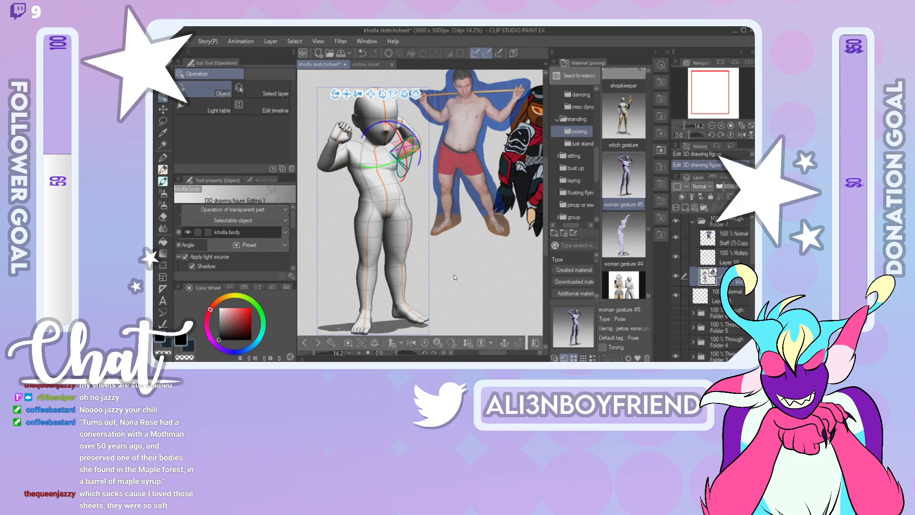
Step: Shift the figure's hips and refine its chest toward the reference photo's stance
{"action": "left_click", "coordinate": [368, 208]}
{"action": "left_click_drag", "start_coordinate": [371, 224], "coordinate": [373, 227]}
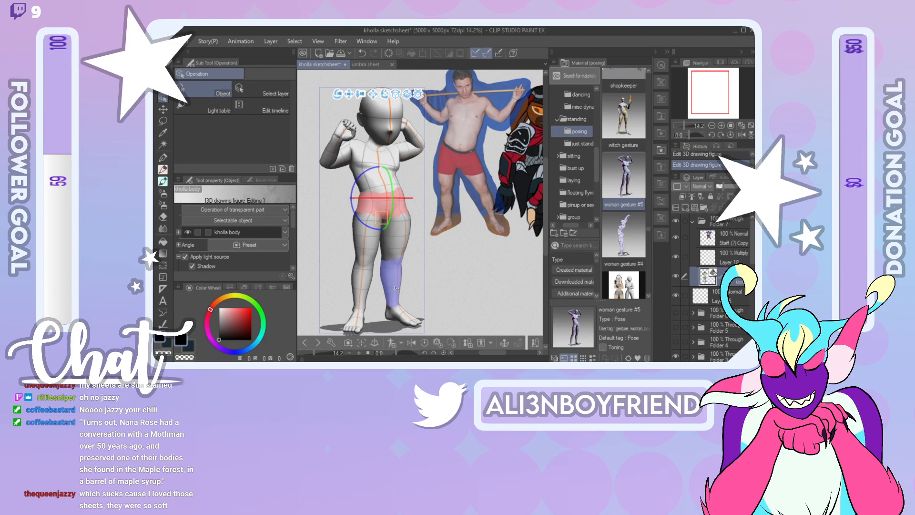
{"action": "left_click", "coordinate": [386, 149]}
{"action": "left_click_drag", "start_coordinate": [386, 149], "coordinate": [377, 159]}
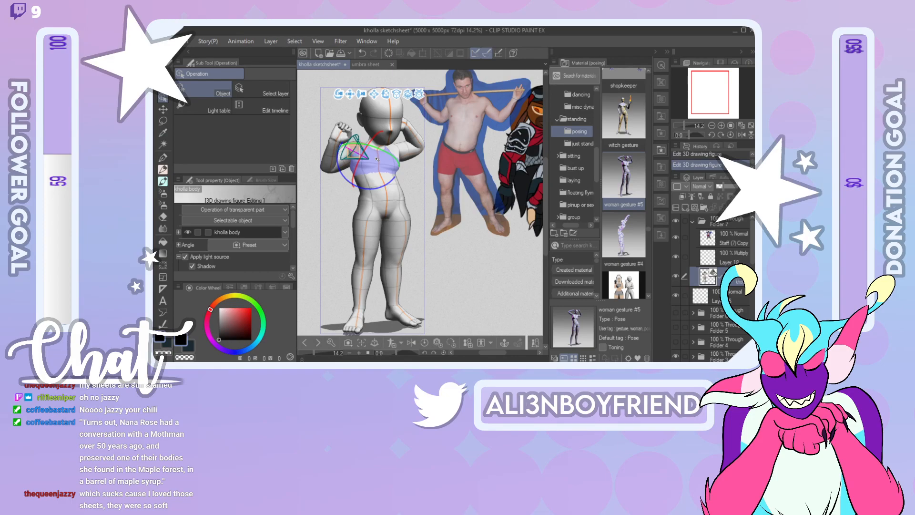
{"action": "left_click", "coordinate": [334, 154]}
{"action": "left_click", "coordinate": [342, 157]}
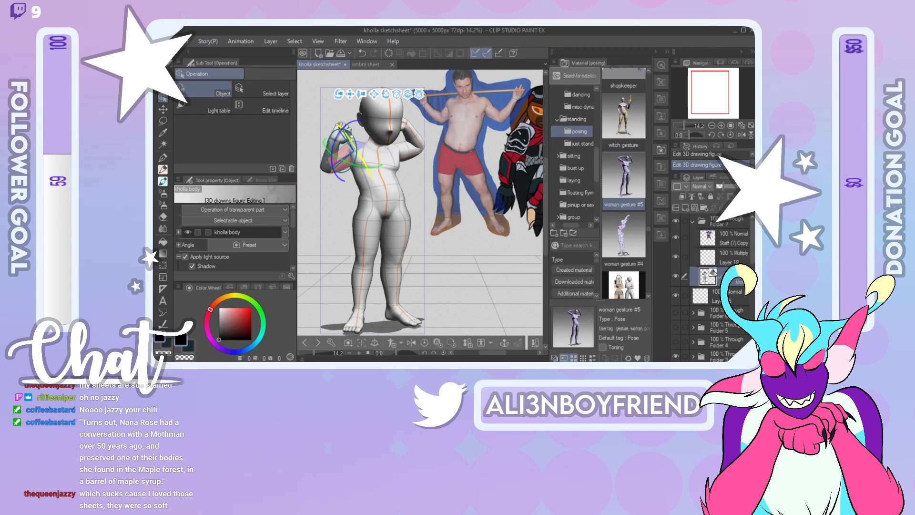
{"action": "left_click", "coordinate": [359, 143]}
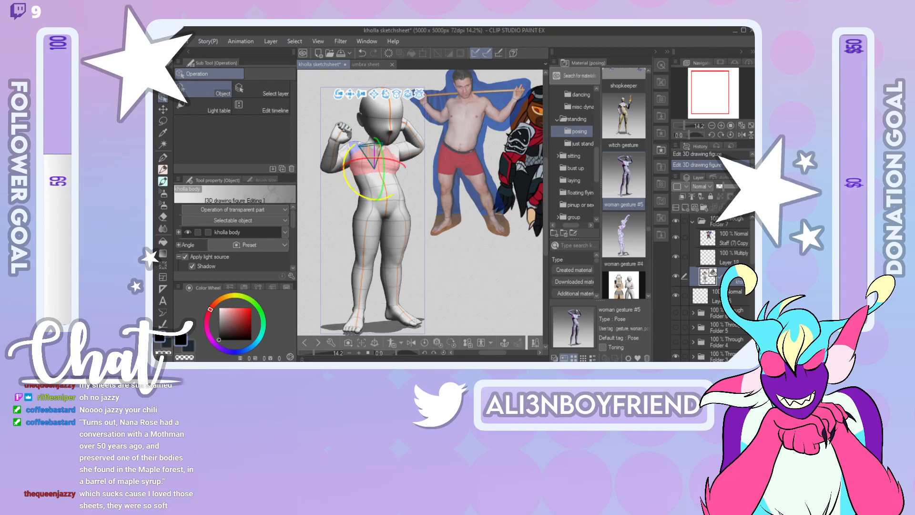
{"action": "left_click", "coordinate": [358, 144]}
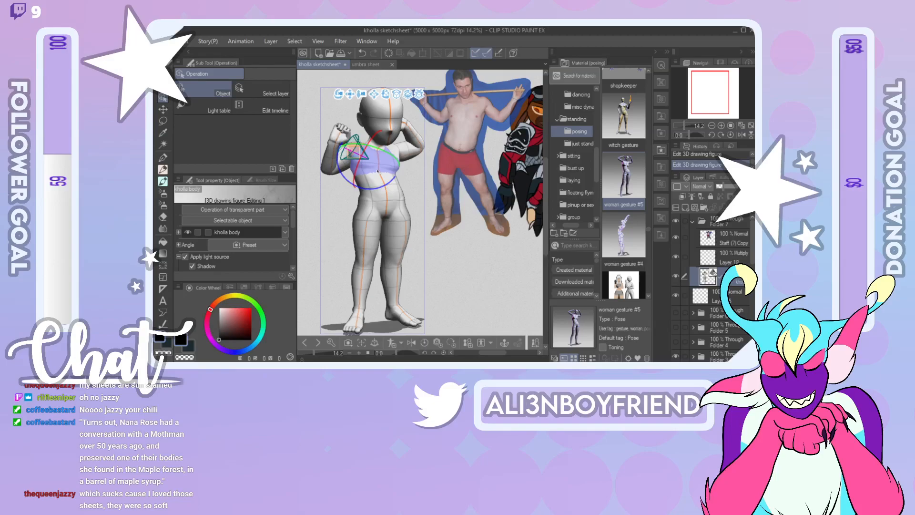
Step: Swing the figure's left arm outward so its fist is raised beside the head like the reference
{"action": "left_click", "coordinate": [412, 143]}
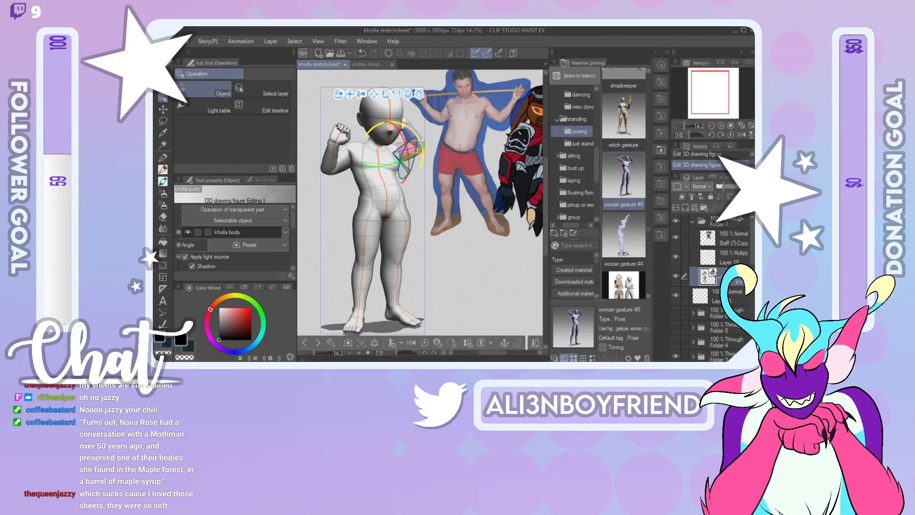
{"action": "left_click_drag", "start_coordinate": [417, 132], "coordinate": [426, 152]}
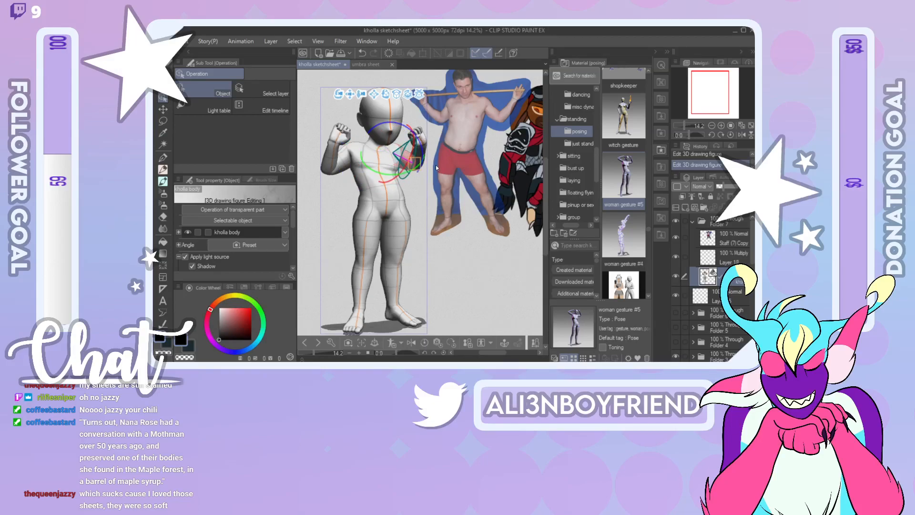
{"action": "left_click", "coordinate": [398, 163]}
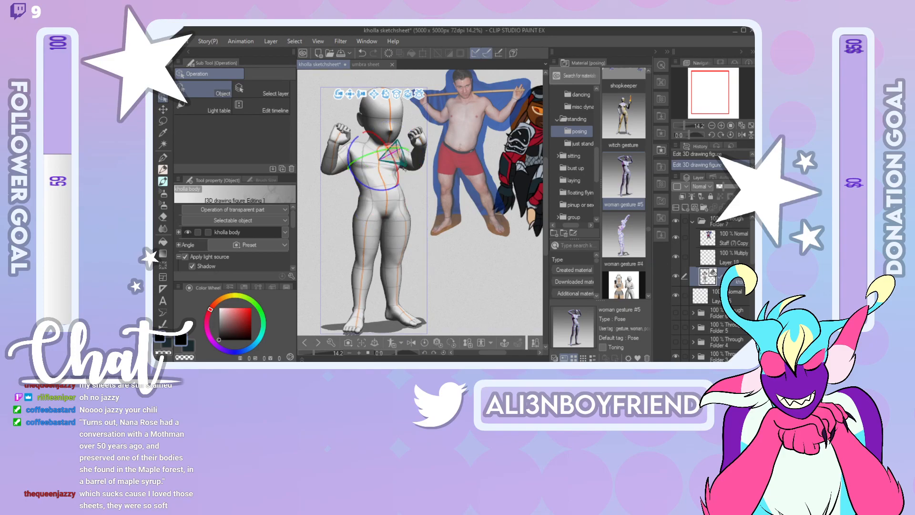
{"action": "left_click_drag", "start_coordinate": [398, 163], "coordinate": [399, 156]}
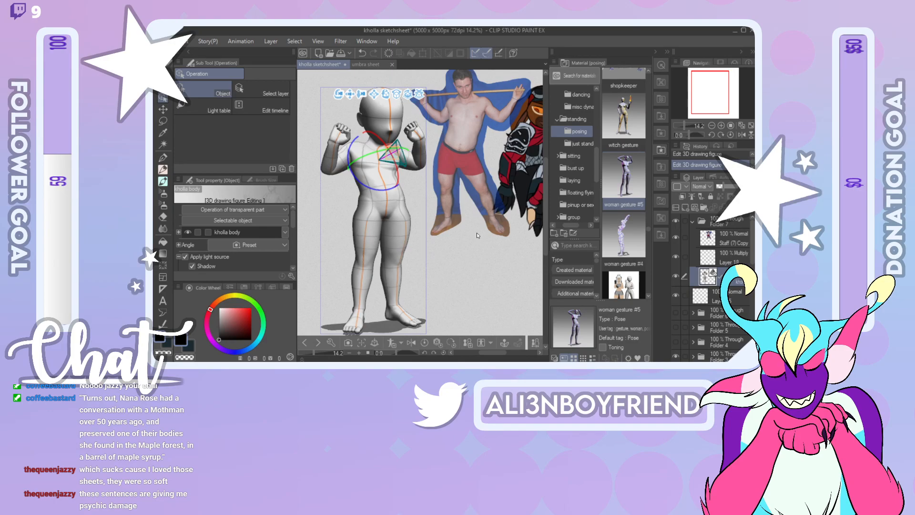
{"action": "left_click", "coordinate": [420, 164]}
{"action": "left_click", "coordinate": [409, 135]}
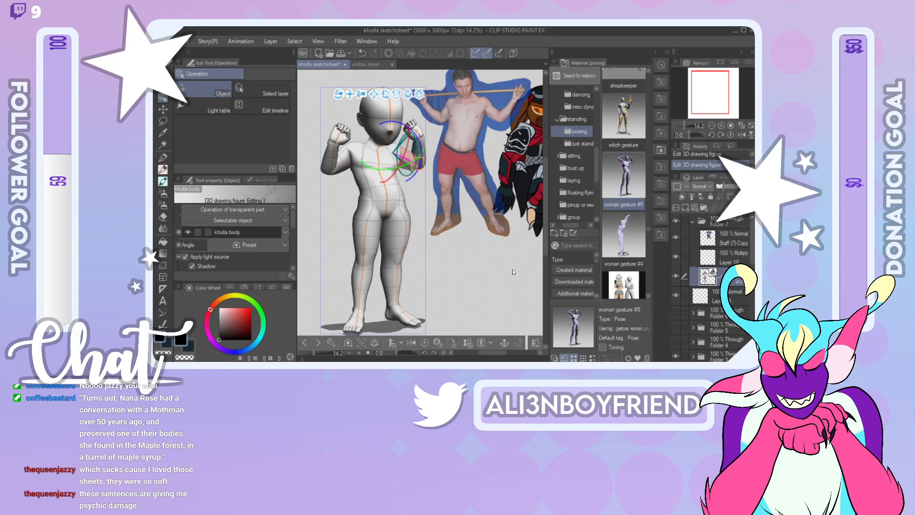
Step: Open the figure's detailed pose settings and move its left arm farther out, rotating the forearm and hand
{"action": "left_click", "coordinate": [535, 342]}
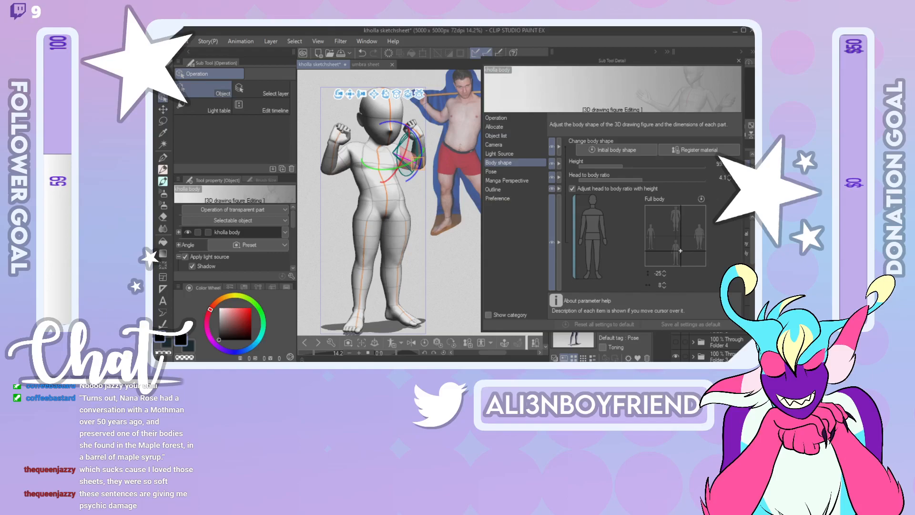
{"action": "left_click", "coordinate": [528, 171]}
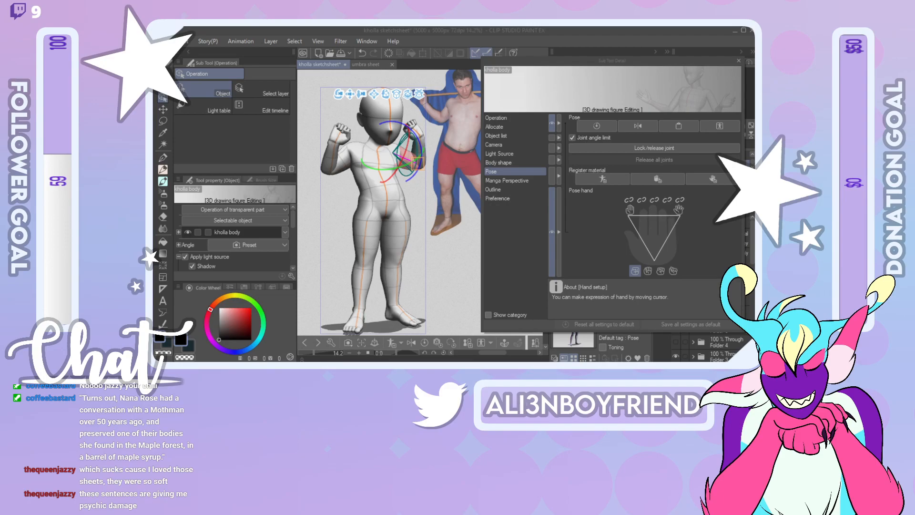
{"action": "left_click", "coordinate": [408, 148]}
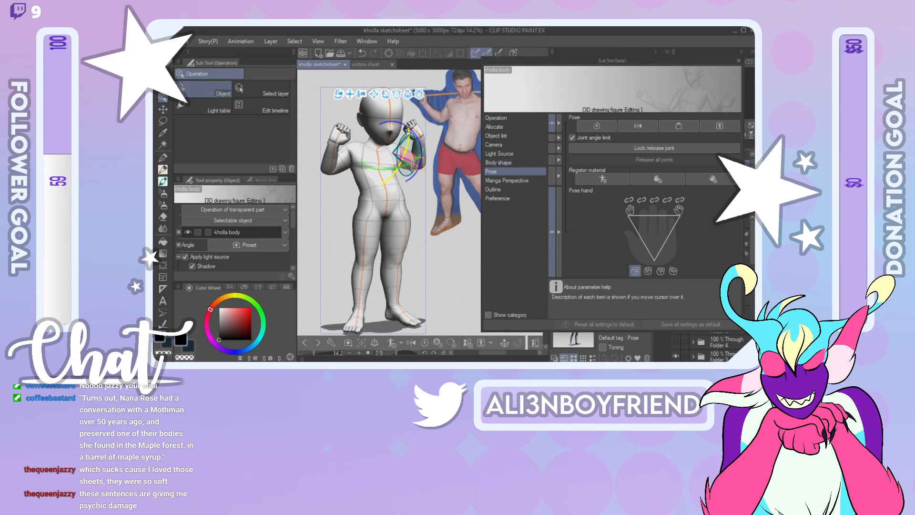
{"action": "left_click", "coordinate": [394, 148]}
{"action": "left_click_drag", "start_coordinate": [393, 148], "coordinate": [433, 136]}
{"action": "left_click", "coordinate": [415, 143]}
{"action": "left_click", "coordinate": [424, 129]}
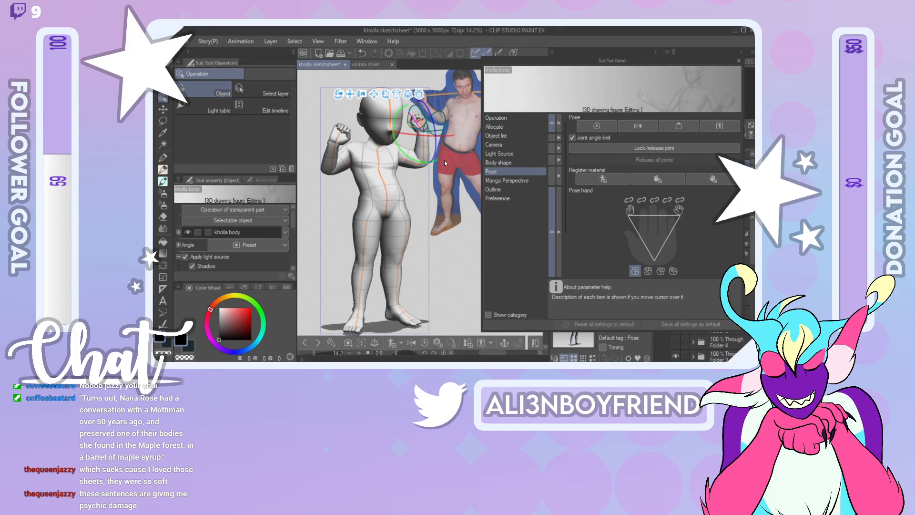
Step: Fine-tune the figure's right shoulder and upper arm toward the reference photo's raised arm
{"action": "left_click", "coordinate": [342, 160]}
{"action": "left_click", "coordinate": [373, 142]}
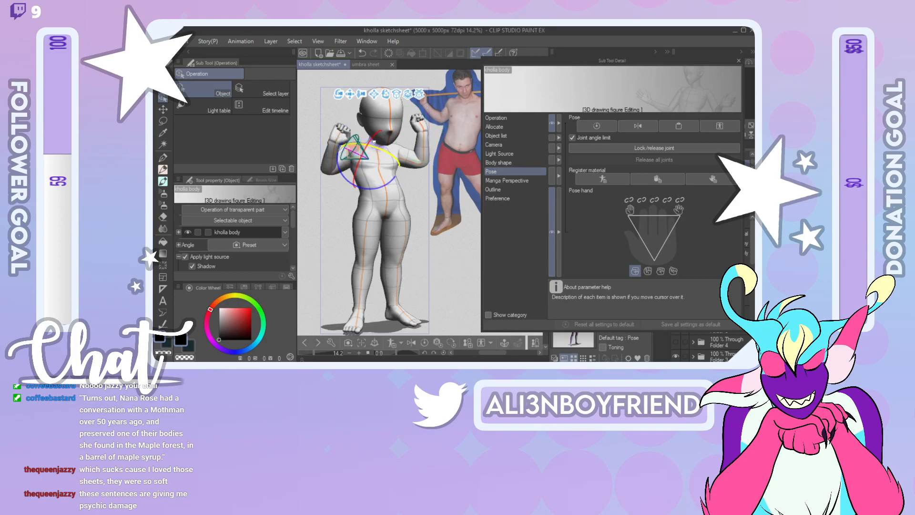
{"action": "left_click_drag", "start_coordinate": [385, 185], "coordinate": [384, 184]}
{"action": "left_click_drag", "start_coordinate": [382, 144], "coordinate": [383, 144]}
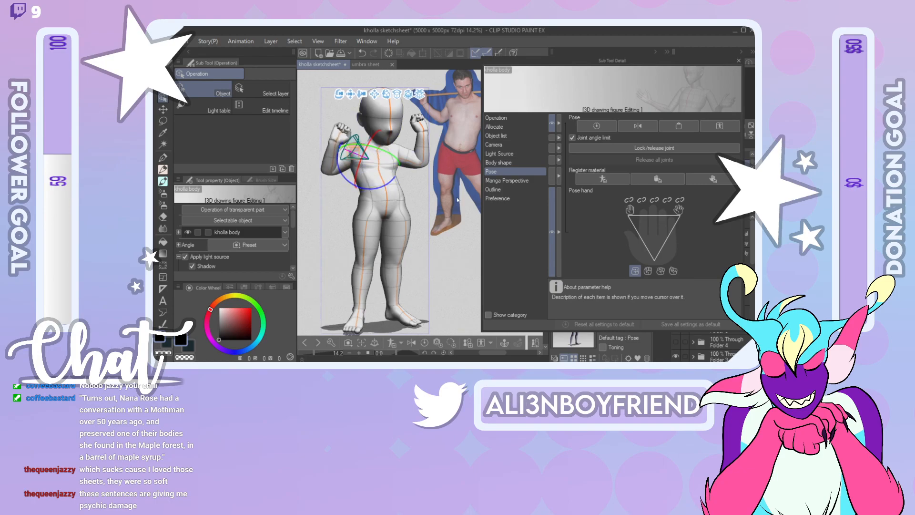
{"action": "left_click", "coordinate": [333, 162]}
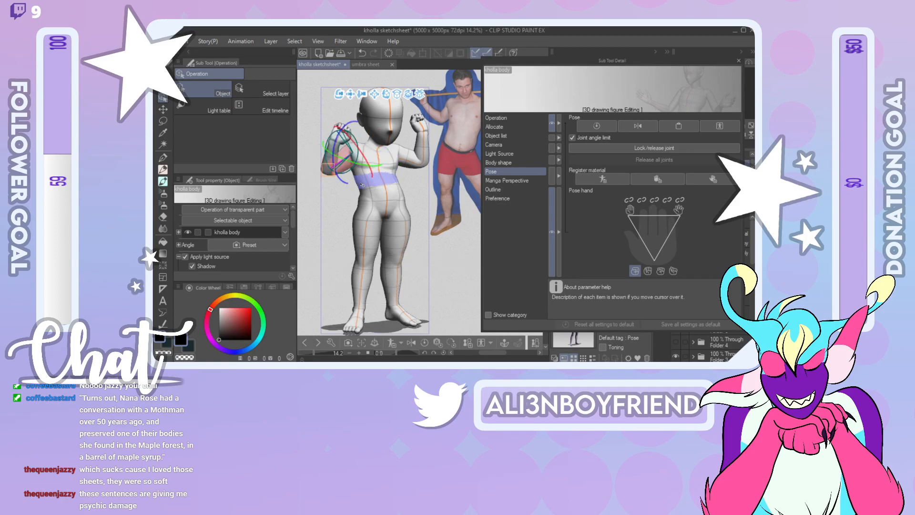
{"action": "left_click_drag", "start_coordinate": [363, 150], "coordinate": [370, 145]}
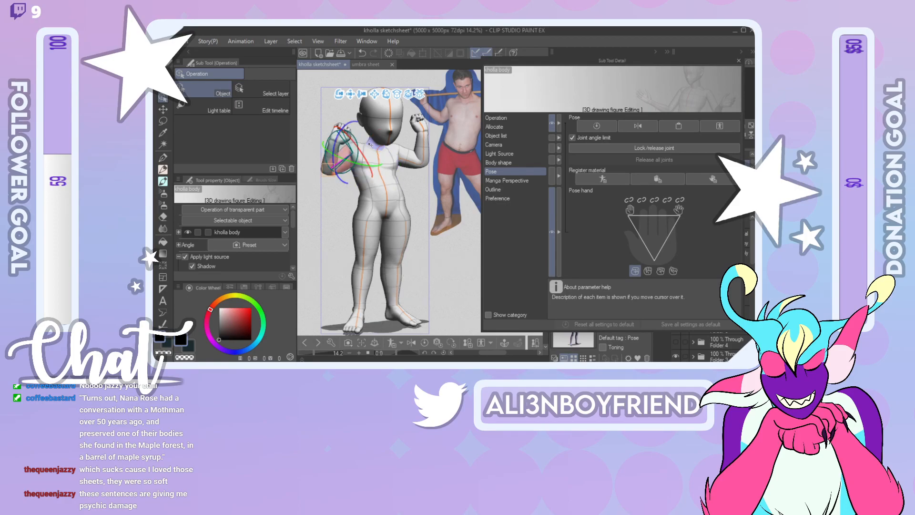
Step: Disable the joint angle limit, rotate the figure's right upper arm and forearm, and close the detailed settings
{"action": "left_click", "coordinate": [572, 137]}
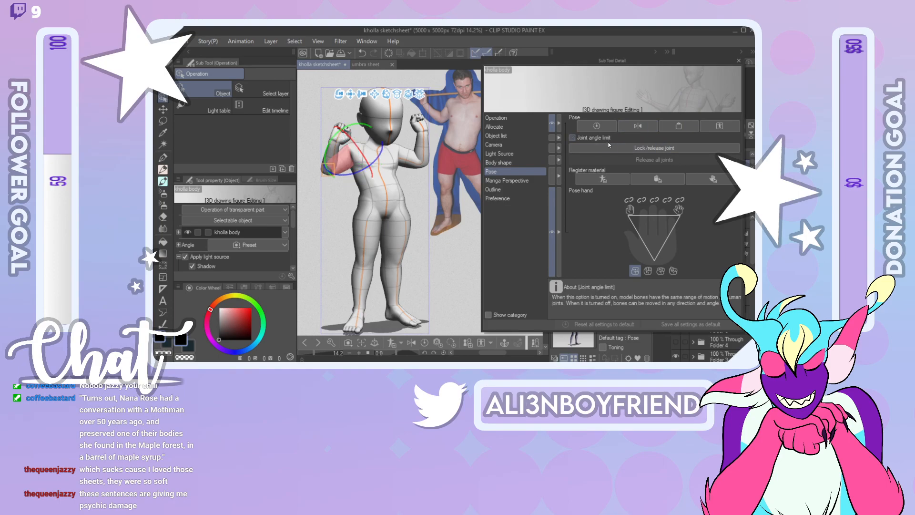
{"action": "left_click_drag", "start_coordinate": [362, 150], "coordinate": [358, 144]}
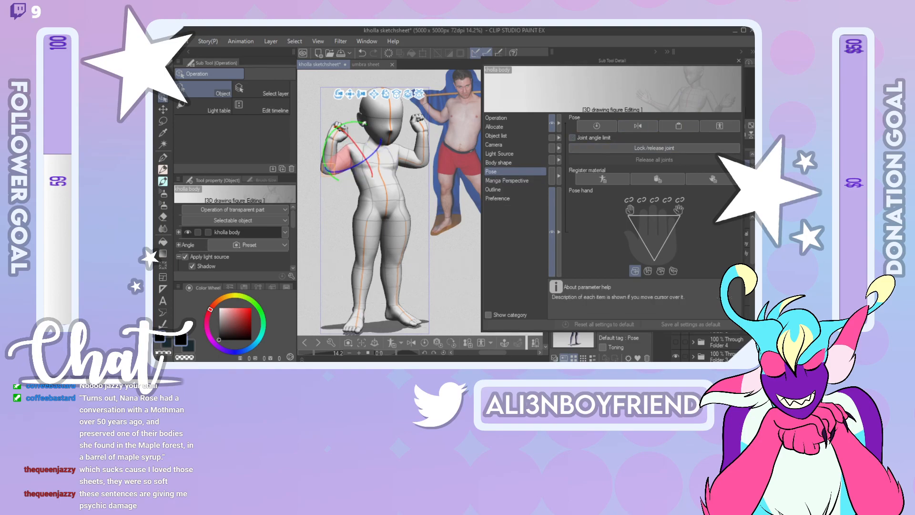
{"action": "left_click", "coordinate": [336, 136]}
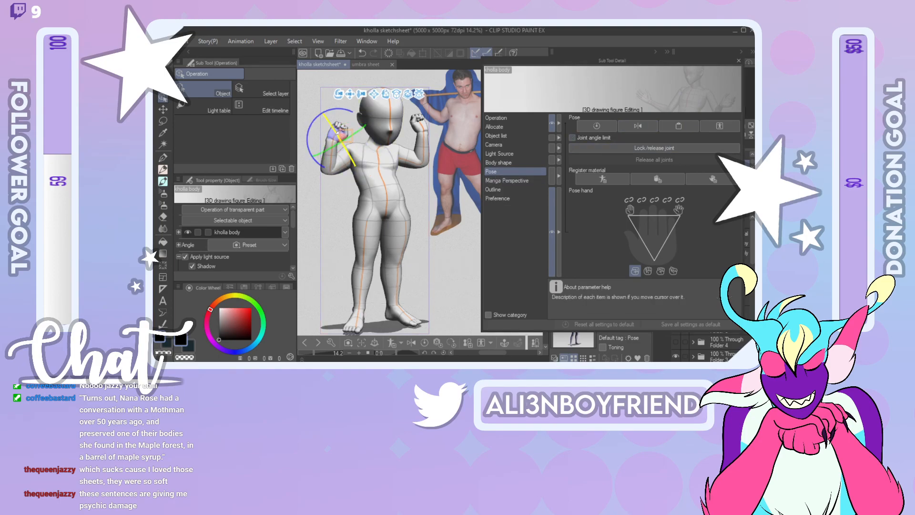
{"action": "left_click_drag", "start_coordinate": [336, 139], "coordinate": [350, 160]}
{"action": "left_click_drag", "start_coordinate": [356, 162], "coordinate": [357, 154]}
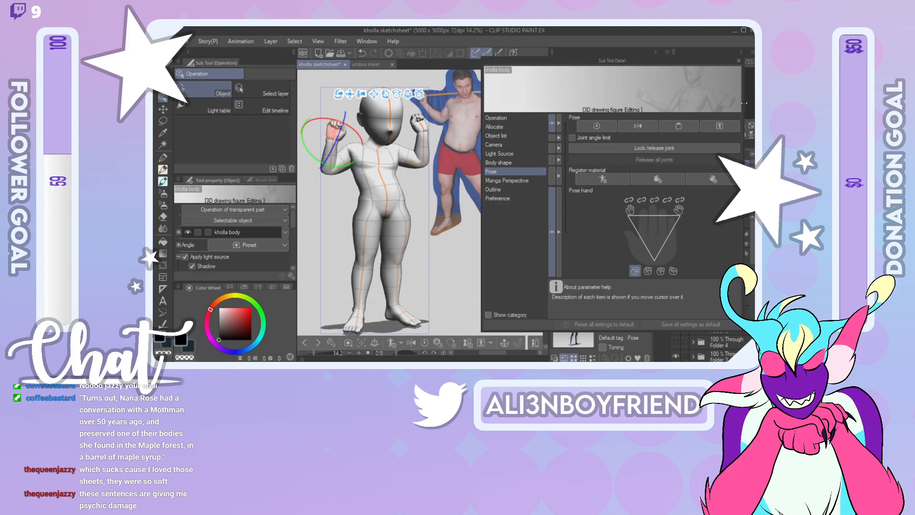
{"action": "left_click", "coordinate": [738, 61]}
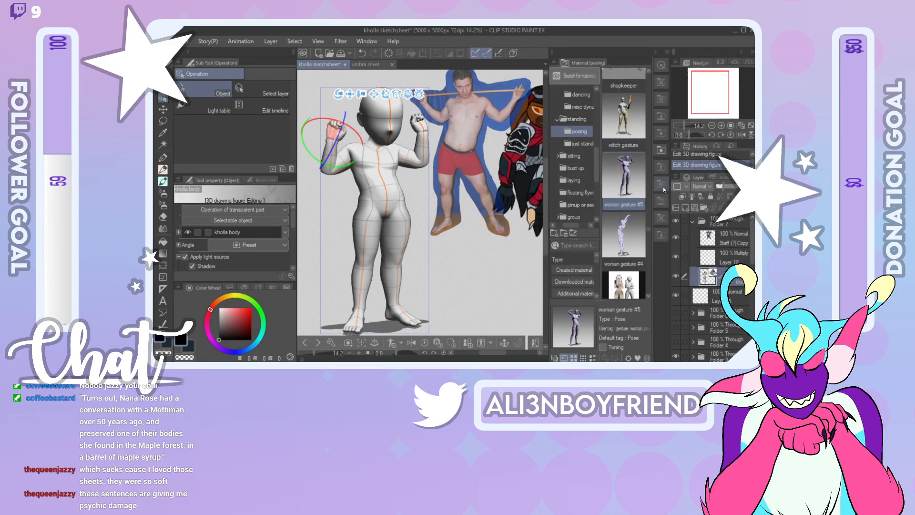
{"action": "left_click", "coordinate": [650, 71]}
{"action": "left_click", "coordinate": [650, 71]}
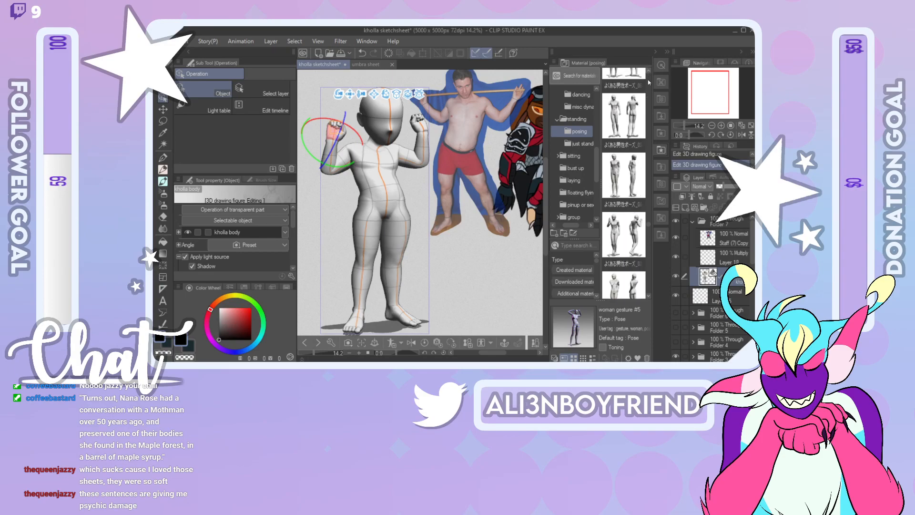
{"action": "left_click", "coordinate": [653, 55]}
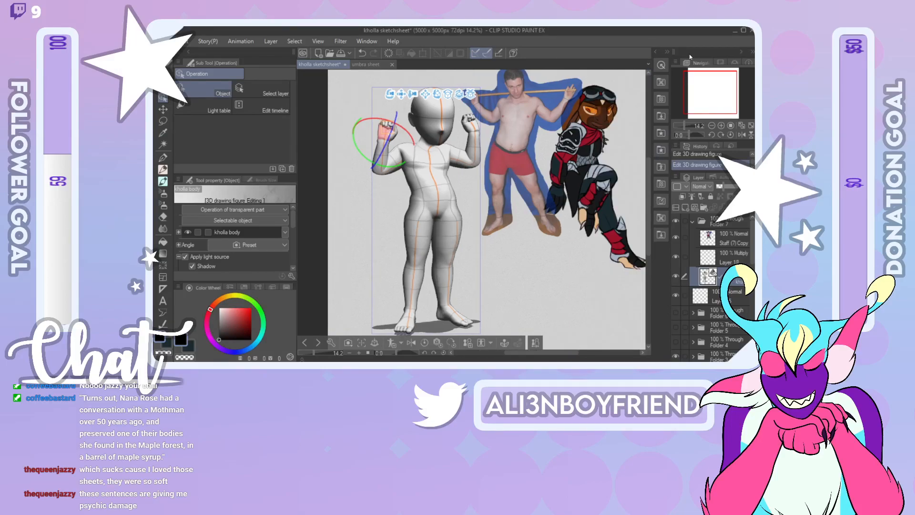
Step: Open the Weapon category of 3D small objects in the material library
{"action": "left_click", "coordinate": [662, 183]}
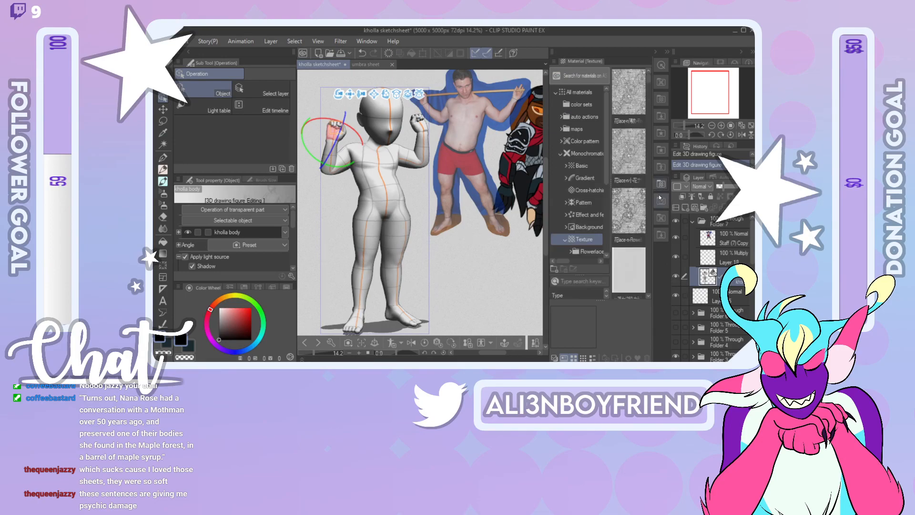
{"action": "scroll", "coordinate": [595, 214], "scroll_direction": "down", "scroll_amount": 5}
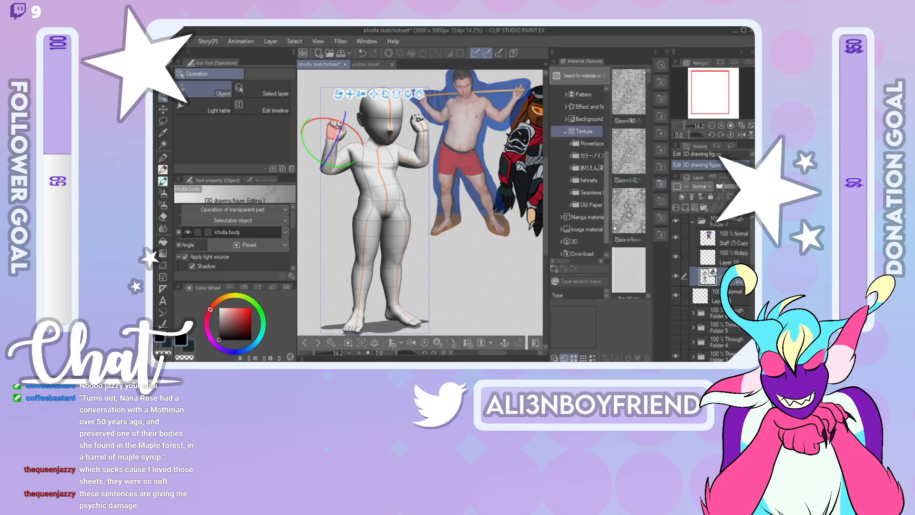
{"action": "scroll", "coordinate": [607, 227], "scroll_direction": "down", "scroll_amount": 1}
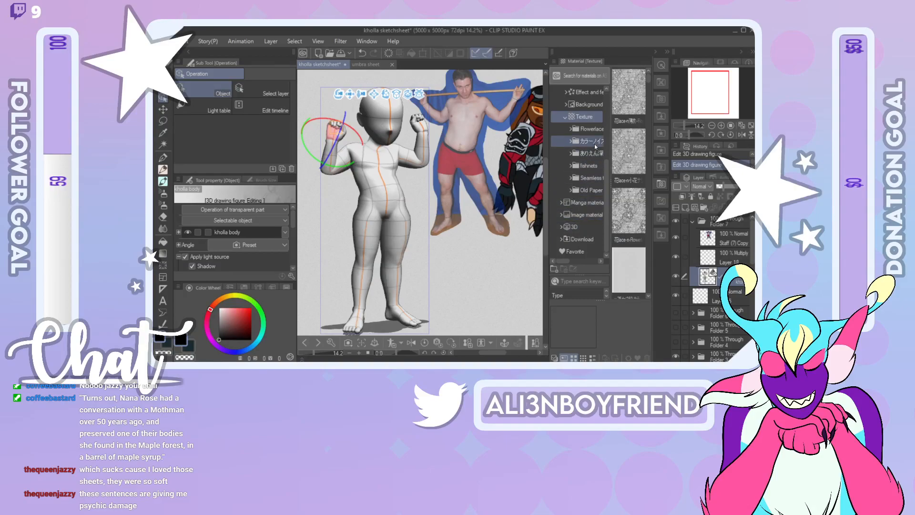
{"action": "left_click", "coordinate": [569, 226]}
{"action": "scroll", "coordinate": [587, 200], "scroll_direction": "down", "scroll_amount": 5}
{"action": "left_click", "coordinate": [582, 202]}
{"action": "left_click", "coordinate": [593, 190]}
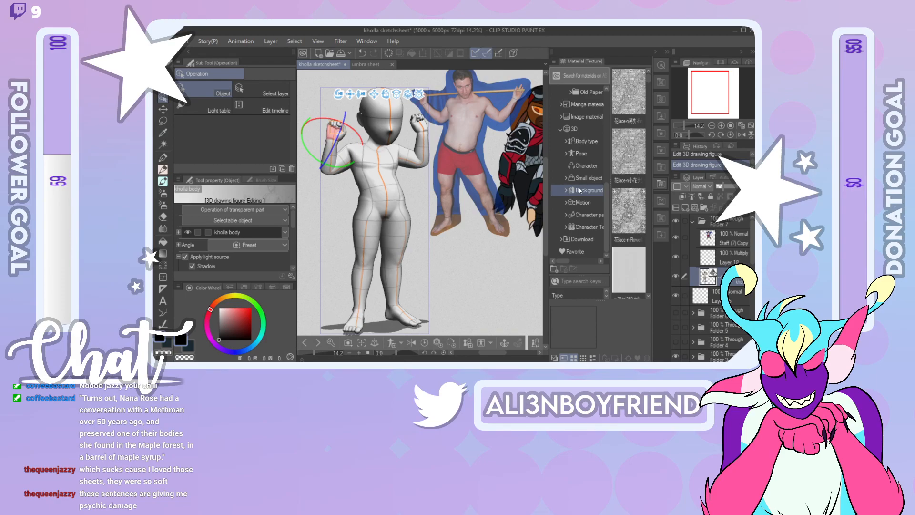
{"action": "left_click_drag", "start_coordinate": [607, 204], "coordinate": [608, 234]}
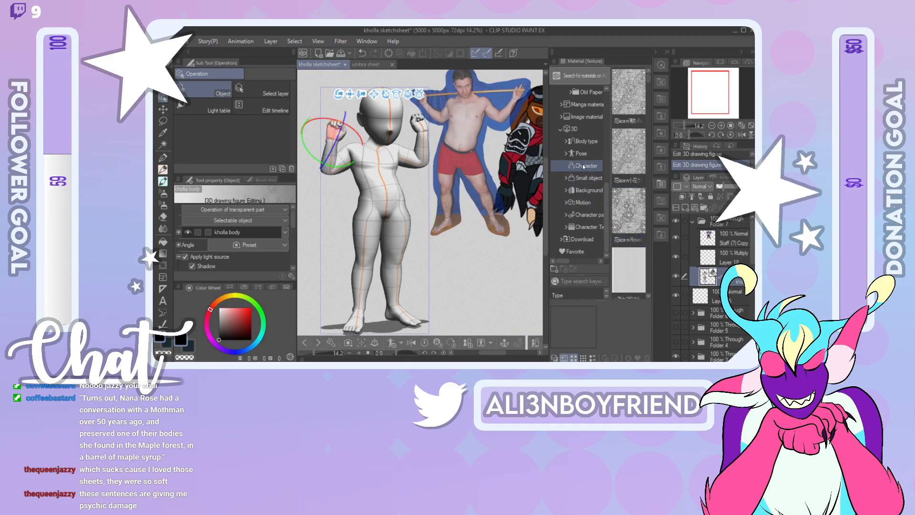
{"action": "left_click", "coordinate": [566, 178]}
{"action": "scroll", "coordinate": [609, 198], "scroll_direction": "down", "scroll_amount": 5}
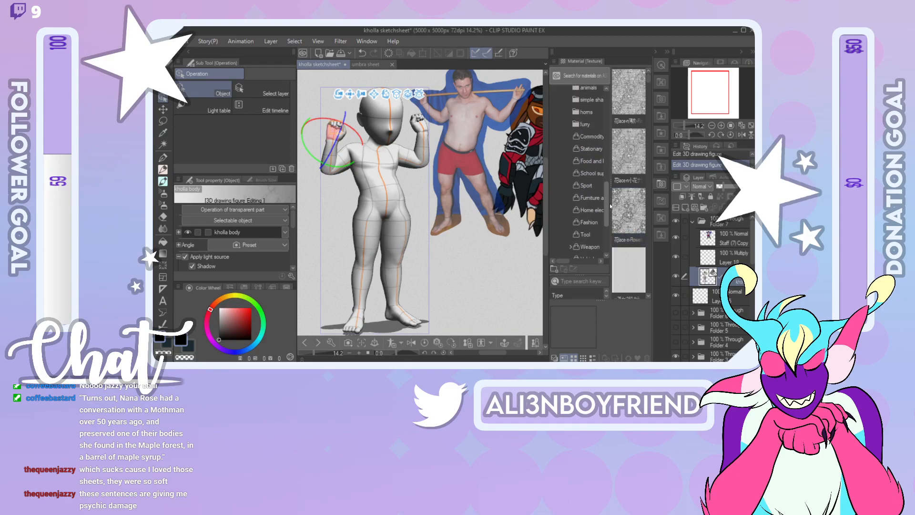
{"action": "left_click", "coordinate": [599, 222]}
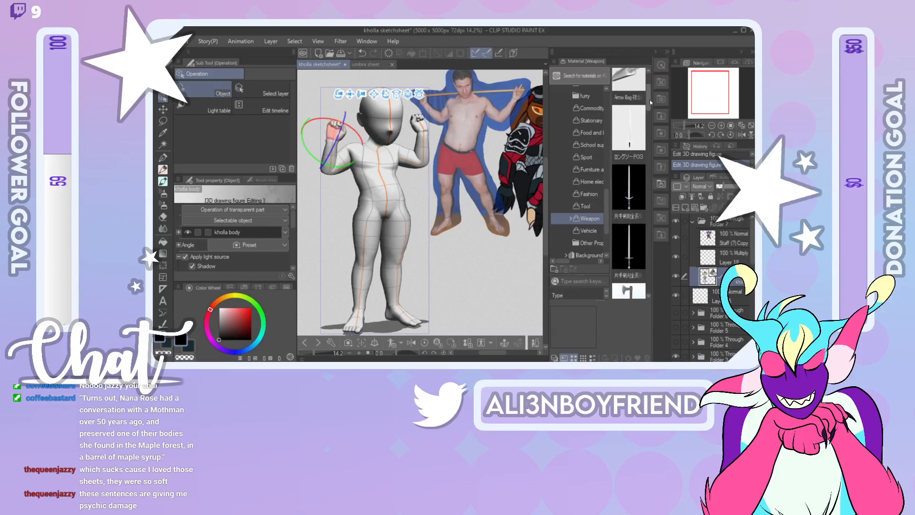
Step: Find the Staff (low poly) weapon material and place it in the scene with the kholla body figure
{"action": "left_click_drag", "start_coordinate": [652, 131], "coordinate": [659, 243]}
{"action": "left_click", "coordinate": [643, 124]}
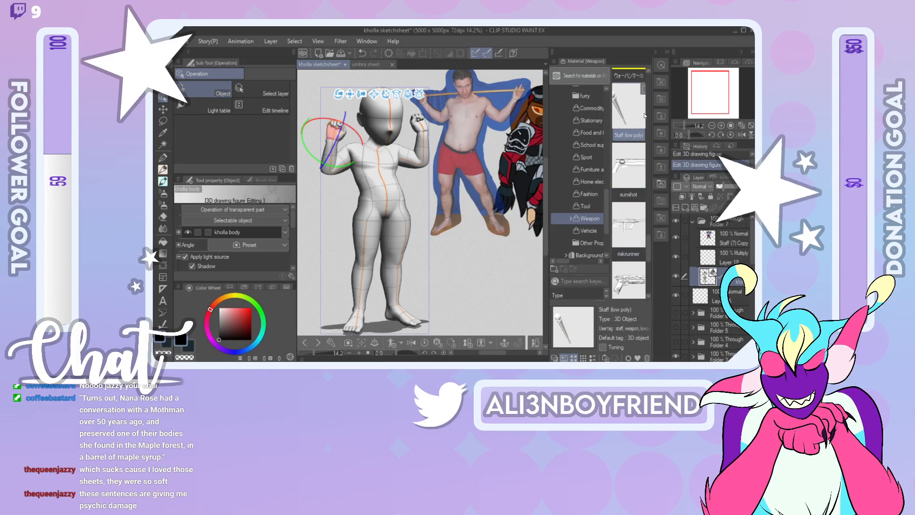
{"action": "left_click_drag", "start_coordinate": [643, 124], "coordinate": [405, 190]}
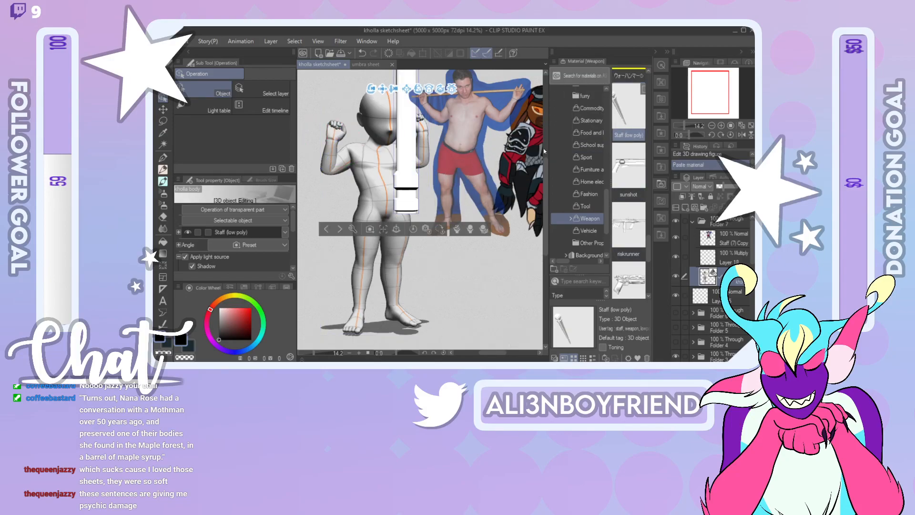
Step: Shrink the staff to about the figure's height and lower it until it stands beside the figure
{"action": "left_click_drag", "start_coordinate": [685, 124], "coordinate": [679, 123]}
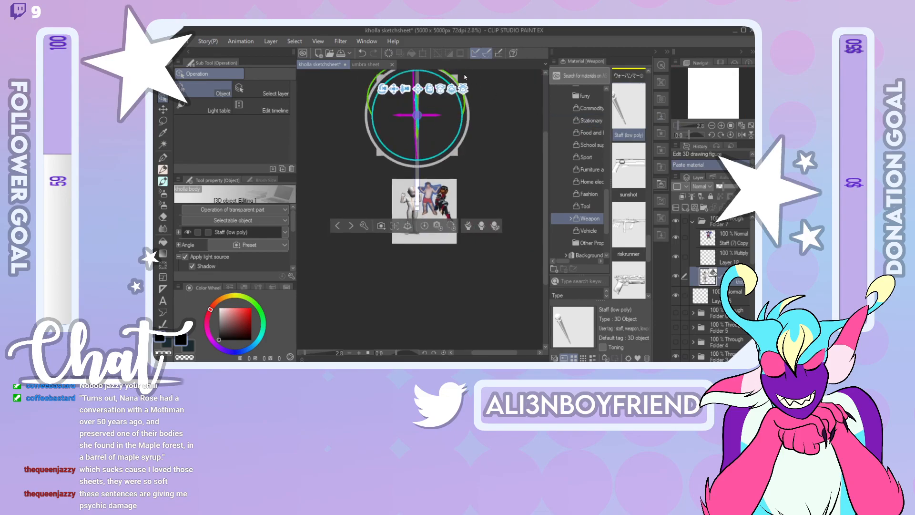
{"action": "mouse_move", "coordinate": [457, 74]}
{"action": "left_mouse_down"}
{"action": "mouse_move", "coordinate": [438, 102]}
{"action": "mouse_move", "coordinate": [458, 75]}
{"action": "left_mouse_up"}
{"action": "left_click_drag", "start_coordinate": [456, 75], "coordinate": [433, 100]}
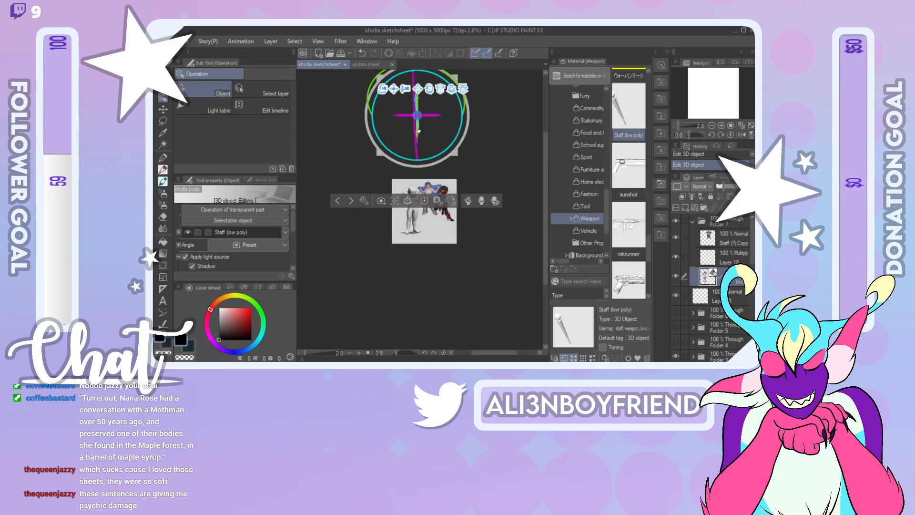
{"action": "left_click_drag", "start_coordinate": [418, 137], "coordinate": [429, 236]}
{"action": "left_click_drag", "start_coordinate": [679, 128], "coordinate": [684, 126]}
{"action": "left_click_drag", "start_coordinate": [464, 166], "coordinate": [451, 184]}
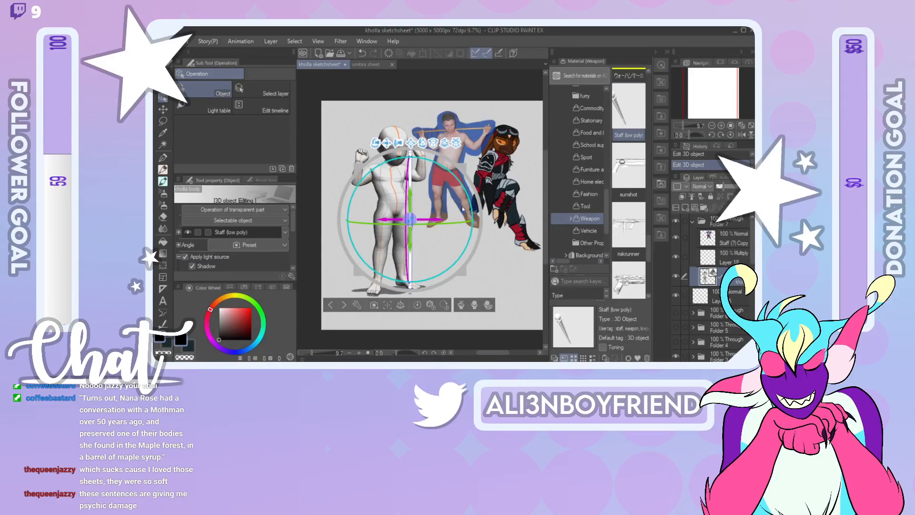
Step: Turn the staff horizontal and raise it to the level of the figure's fists
{"action": "mouse_move", "coordinate": [409, 217]}
{"action": "left_mouse_down"}
{"action": "mouse_move", "coordinate": [418, 207]}
{"action": "mouse_move", "coordinate": [411, 218]}
{"action": "left_mouse_up"}
{"action": "left_click_drag", "start_coordinate": [471, 192], "coordinate": [396, 185]}
{"action": "left_click_drag", "start_coordinate": [412, 218], "coordinate": [427, 117]}
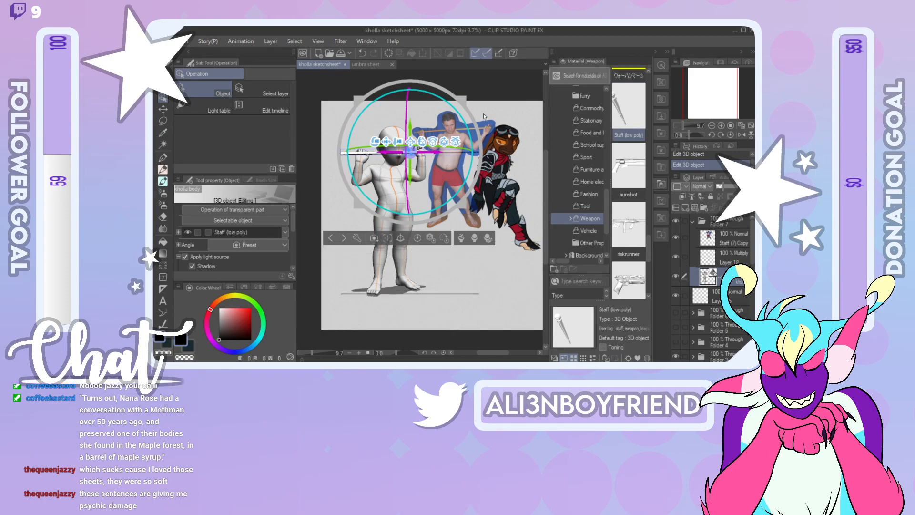
Step: Shift and rotate the staff so it runs across the figure's shoulders near both hands, checking its placement from above
{"action": "left_click_drag", "start_coordinate": [377, 141], "coordinate": [418, 200]}
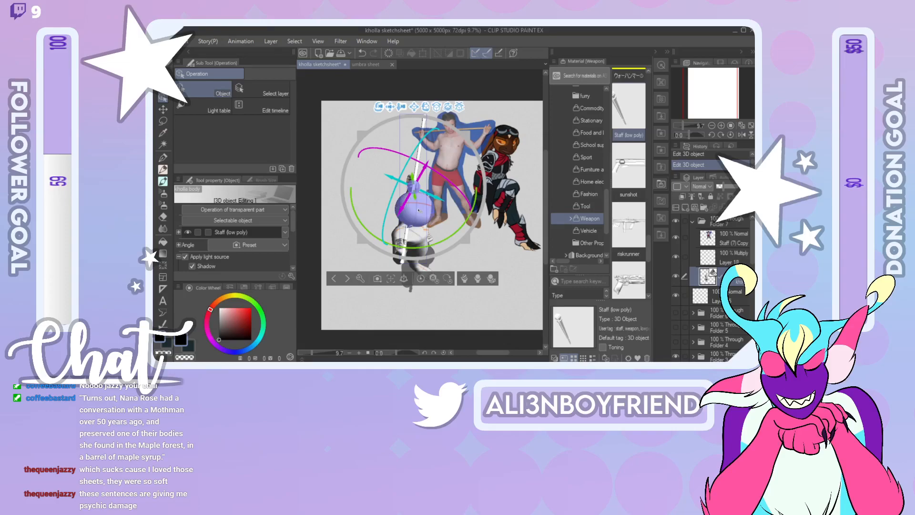
{"action": "mouse_move", "coordinate": [405, 203]}
{"action": "left_mouse_down"}
{"action": "mouse_move", "coordinate": [419, 210]}
{"action": "mouse_move", "coordinate": [407, 198]}
{"action": "left_mouse_up"}
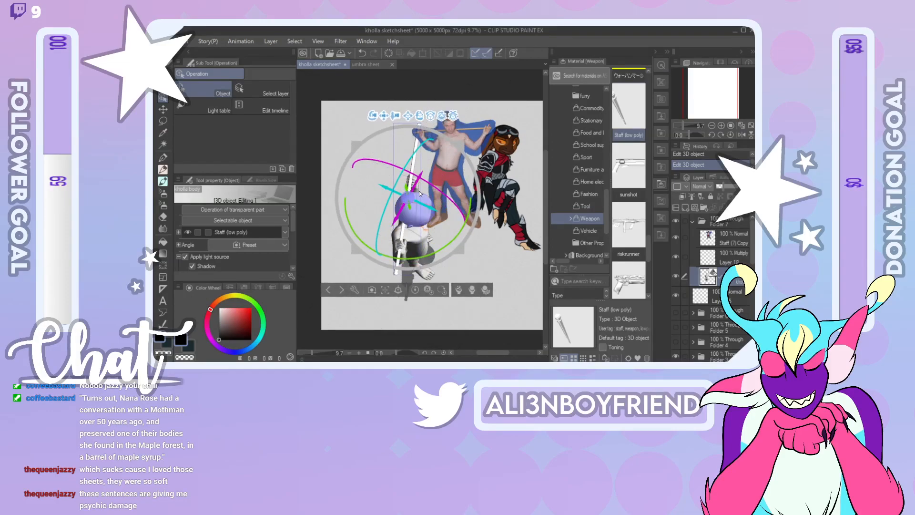
{"action": "left_click_drag", "start_coordinate": [461, 228], "coordinate": [459, 229]}
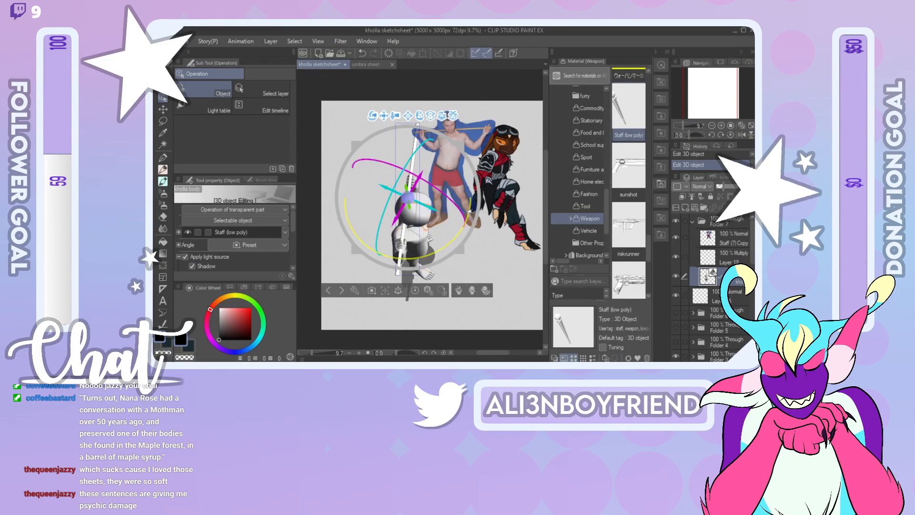
{"action": "left_click_drag", "start_coordinate": [378, 117], "coordinate": [341, 44]}
{"action": "left_click_drag", "start_coordinate": [462, 114], "coordinate": [406, 171]}
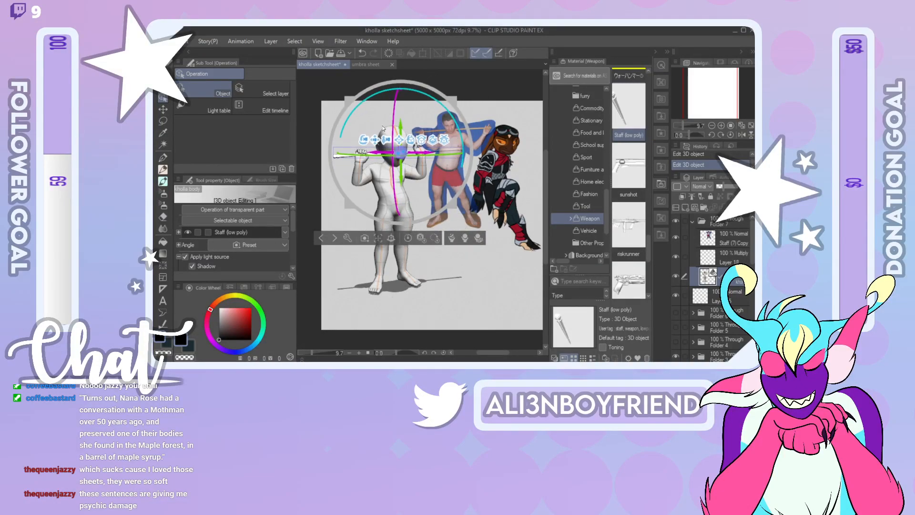
{"action": "left_click_drag", "start_coordinate": [485, 99], "coordinate": [415, 181]}
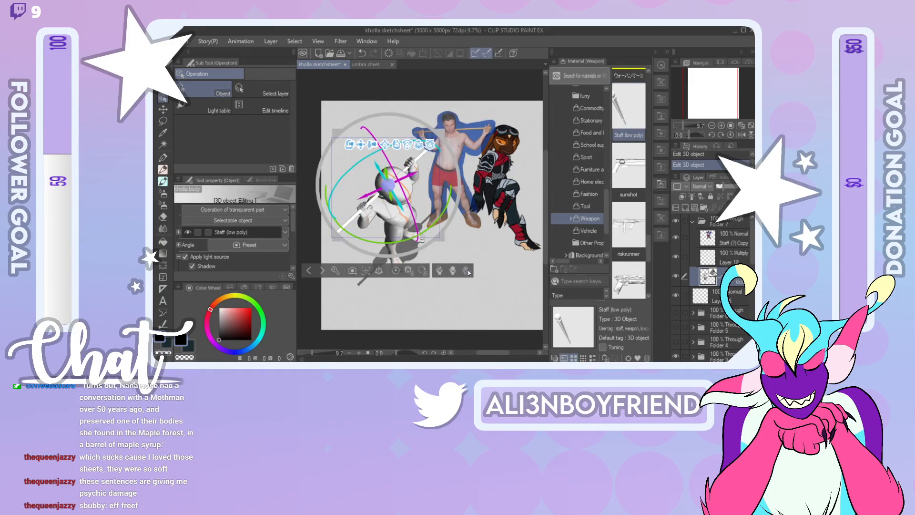
{"action": "left_click_drag", "start_coordinate": [349, 144], "coordinate": [296, 80]}
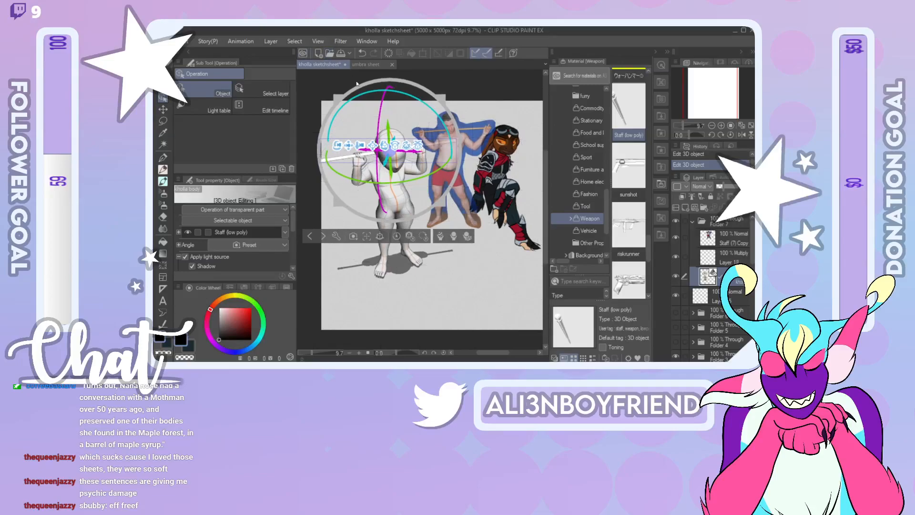
{"action": "left_click_drag", "start_coordinate": [338, 145], "coordinate": [341, 86]}
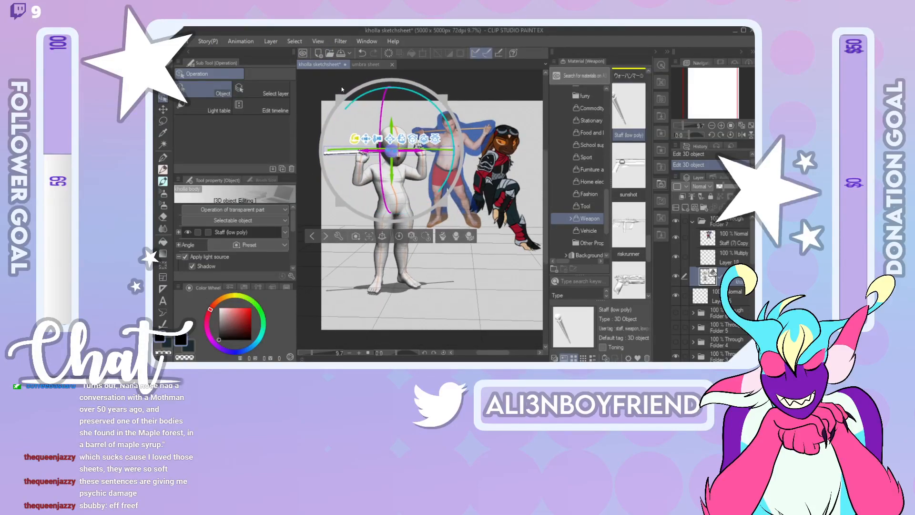
{"action": "left_click", "coordinate": [504, 299]}
Step: Select the kholla body figure and rotate its left upper arm to bring the hand to the staff
{"action": "left_click", "coordinate": [365, 150]}
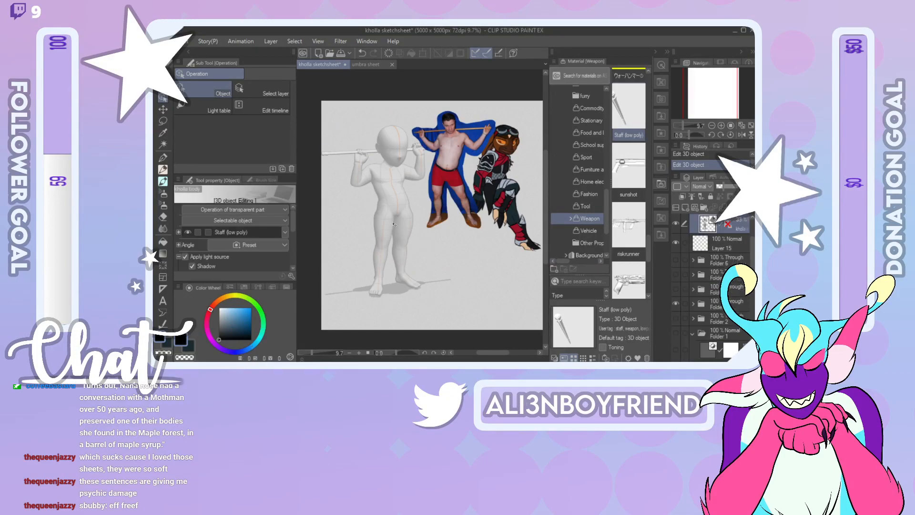
{"action": "left_click", "coordinate": [360, 158]}
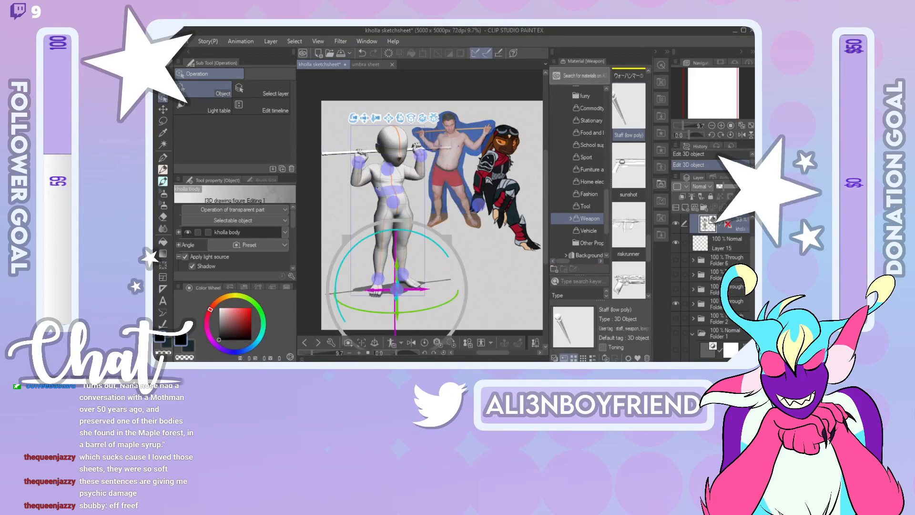
{"action": "left_click", "coordinate": [377, 158]}
{"action": "mouse_move", "coordinate": [378, 158]}
{"action": "left_mouse_down"}
{"action": "mouse_move", "coordinate": [390, 202]}
{"action": "mouse_move", "coordinate": [384, 164]}
{"action": "left_mouse_up"}
{"action": "left_click", "coordinate": [421, 152]}
{"action": "left_click_drag", "start_coordinate": [441, 176], "coordinate": [423, 189]}
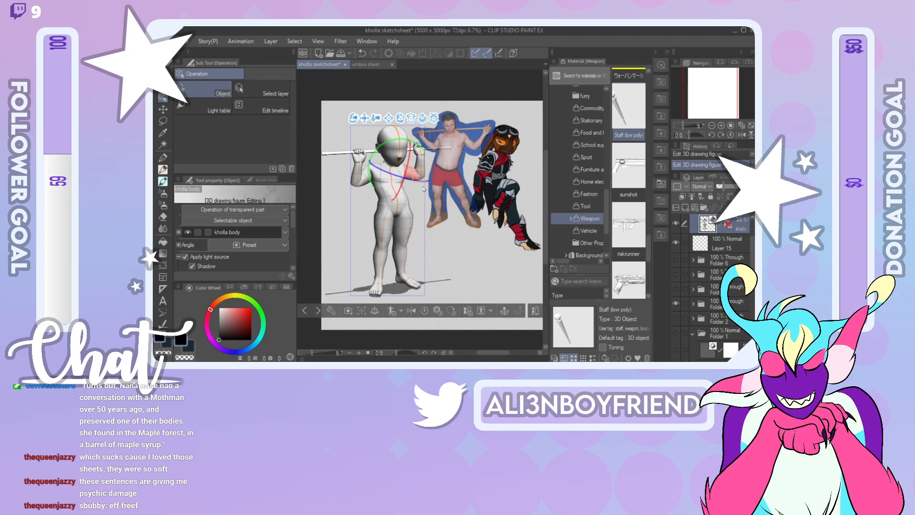
{"action": "left_click_drag", "start_coordinate": [411, 138], "coordinate": [412, 137]}
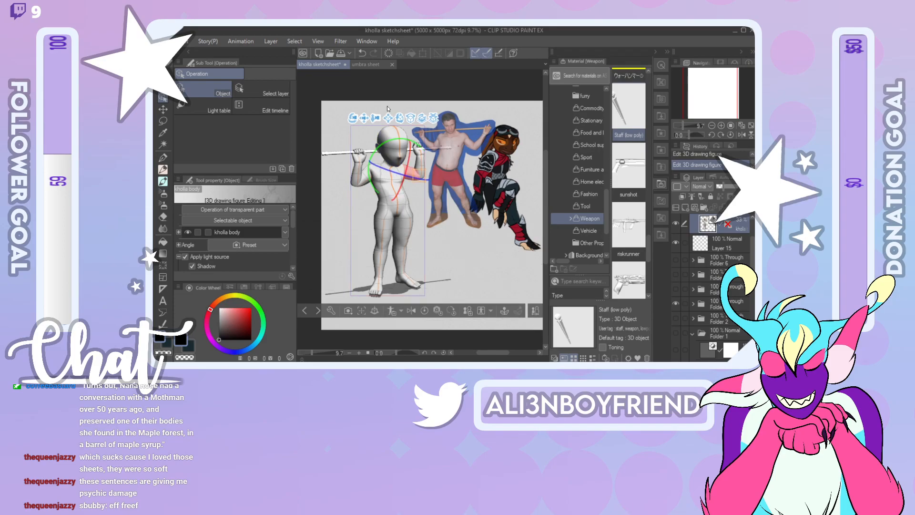
Step: Rotate the figure's right upper arm to bring that hand to the staff
{"action": "left_click", "coordinate": [362, 163]}
{"action": "left_click", "coordinate": [373, 189]}
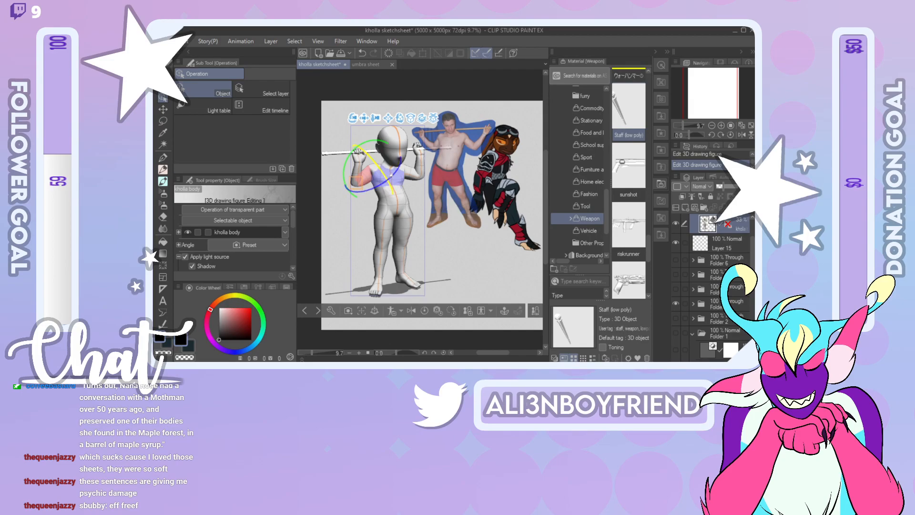
{"action": "left_click_drag", "start_coordinate": [375, 188], "coordinate": [378, 134]}
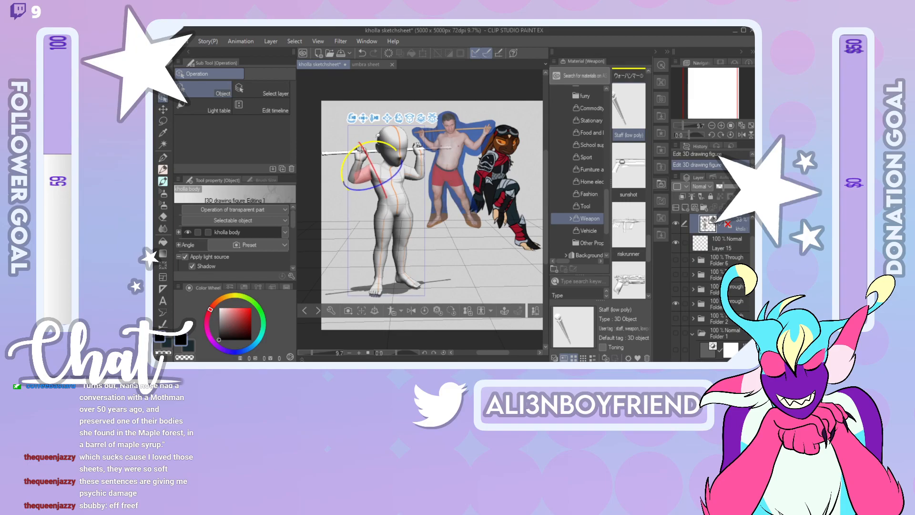
Step: Collapse the material library and hide the staff photo reference layer, keeping the 3D figure layer active
{"action": "left_click", "coordinate": [457, 192]}
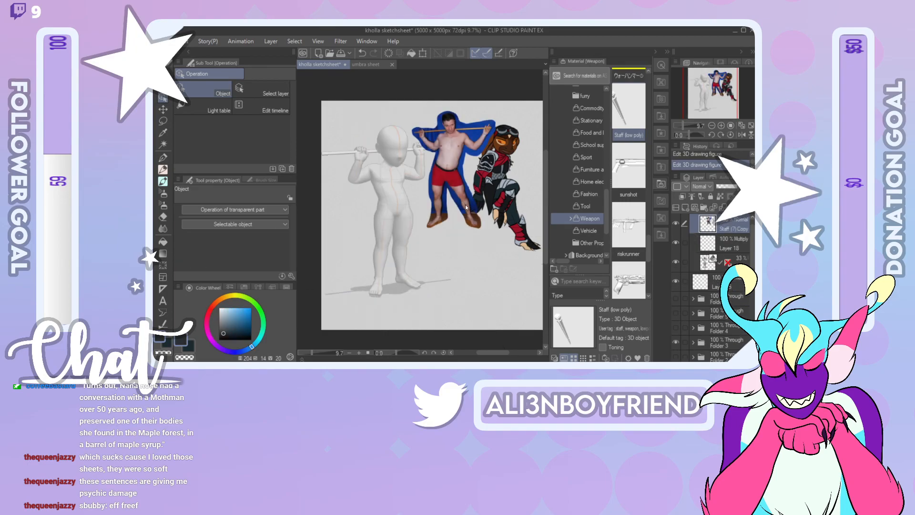
{"action": "left_click", "coordinate": [391, 191]}
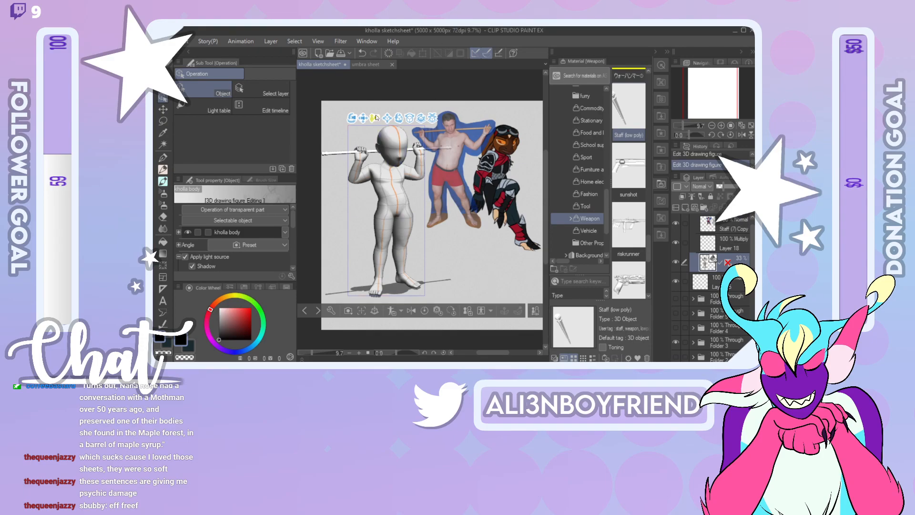
{"action": "mouse_move", "coordinate": [375, 119]}
{"action": "left_mouse_down"}
{"action": "mouse_move", "coordinate": [370, 93]}
{"action": "mouse_move", "coordinate": [366, 135]}
{"action": "left_mouse_up"}
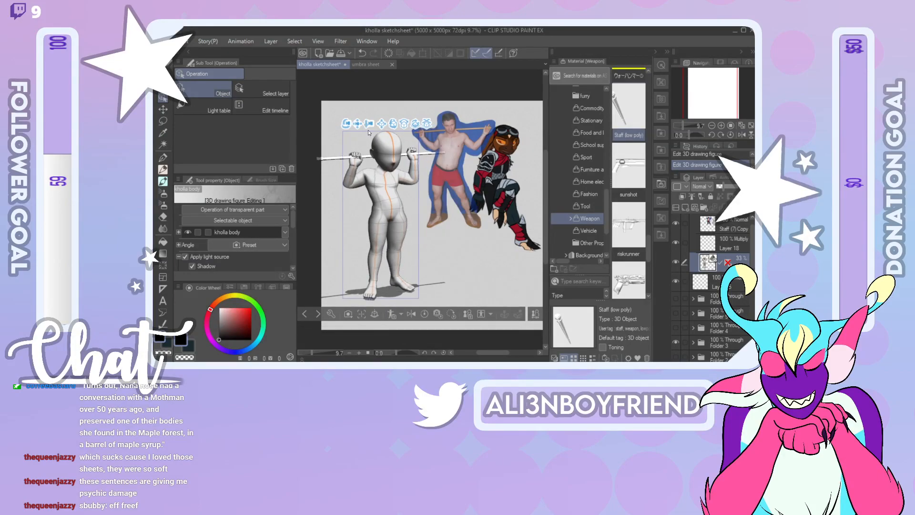
{"action": "left_click", "coordinate": [654, 53]}
{"action": "left_click", "coordinate": [708, 87]}
{"action": "left_click_drag", "start_coordinate": [439, 157], "coordinate": [485, 290]}
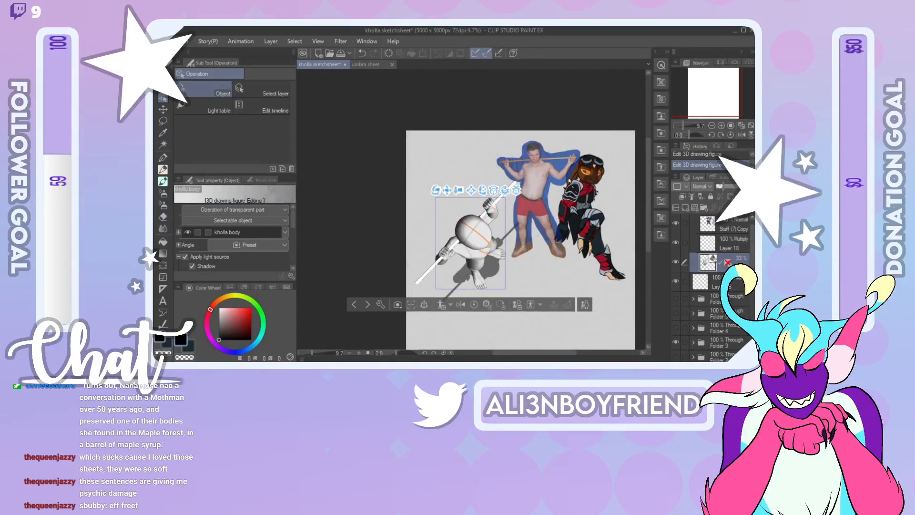
{"action": "left_click", "coordinate": [674, 223]}
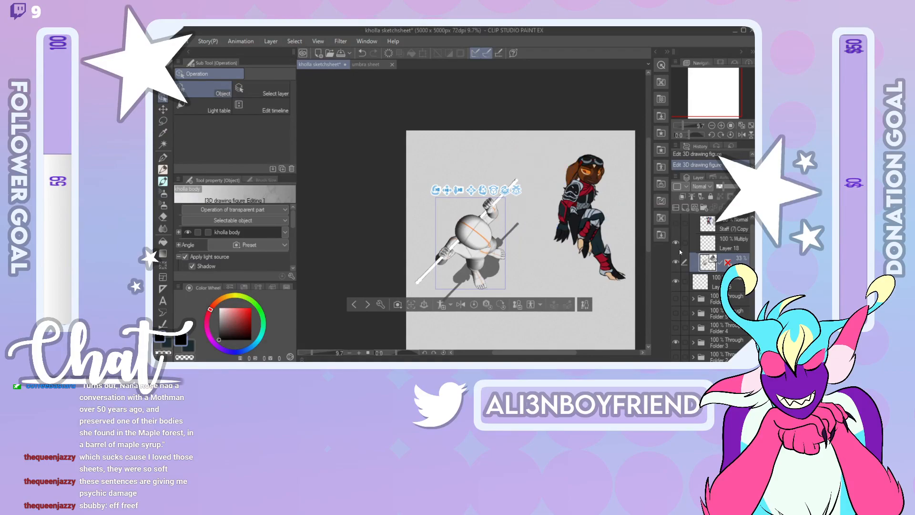
Step: Select the staff and nudge it from the overhead view to line it up with the figure's hands
{"action": "left_click", "coordinate": [500, 197]}
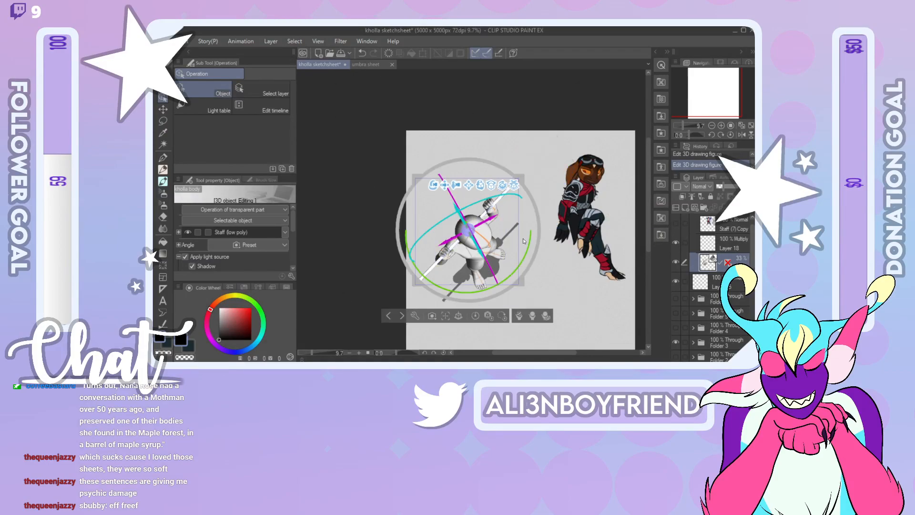
{"action": "left_click_drag", "start_coordinate": [492, 217], "coordinate": [485, 221]}
{"action": "left_click_drag", "start_coordinate": [488, 285], "coordinate": [475, 255]}
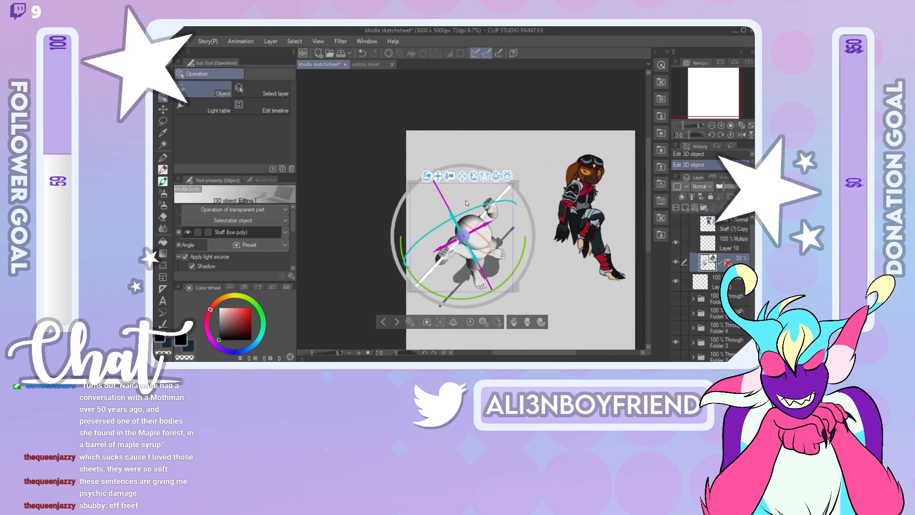
Step: Adjust the staff's placement so it runs straight between the figure's two raised hands
{"action": "left_click_drag", "start_coordinate": [426, 176], "coordinate": [430, 161]}
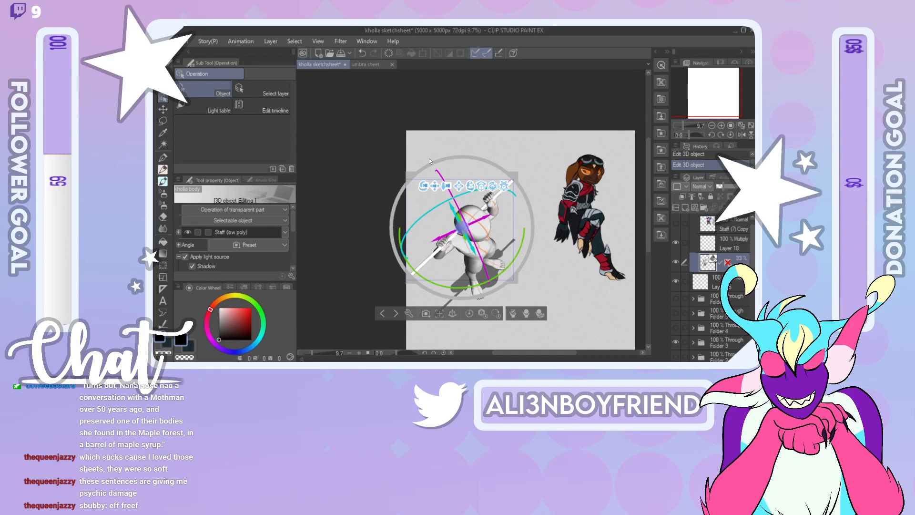
{"action": "left_click_drag", "start_coordinate": [426, 188], "coordinate": [462, 193]}
{"action": "left_click_drag", "start_coordinate": [494, 228], "coordinate": [493, 229]}
{"action": "left_click_drag", "start_coordinate": [498, 263], "coordinate": [495, 261]}
{"action": "left_click_drag", "start_coordinate": [438, 175], "coordinate": [417, 129]}
{"action": "left_click_drag", "start_coordinate": [413, 180], "coordinate": [398, 115]}
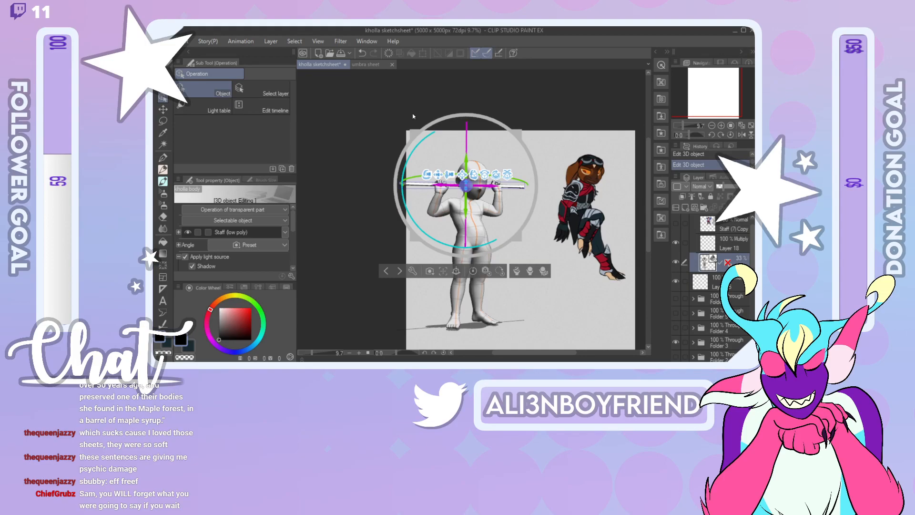
{"action": "left_click_drag", "start_coordinate": [427, 175], "coordinate": [455, 181]}
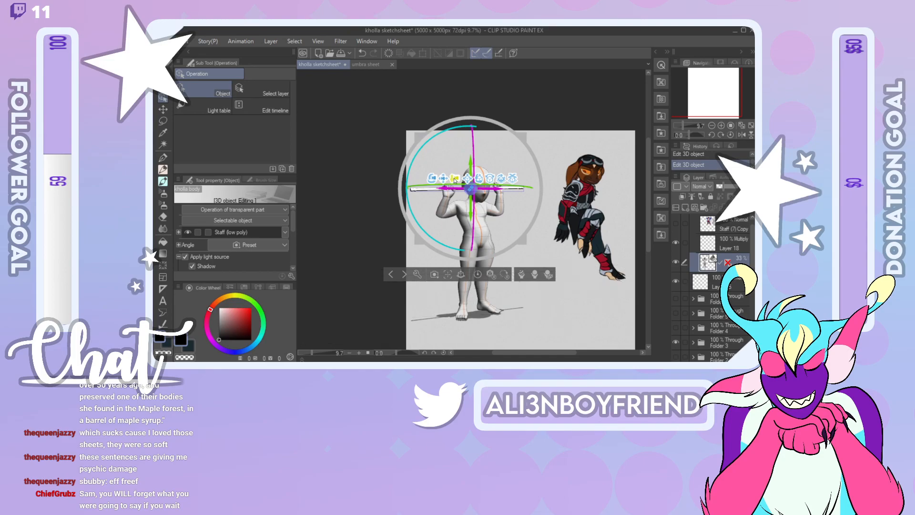
Step: Tilt the staff slightly so it follows the slope between the figure's hands
{"action": "left_click", "coordinate": [737, 247]}
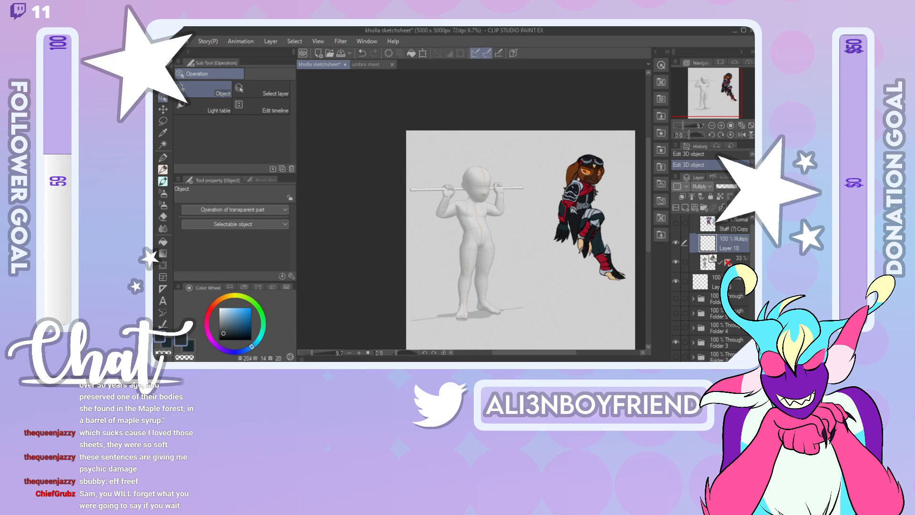
{"action": "left_click_drag", "start_coordinate": [682, 126], "coordinate": [681, 124]}
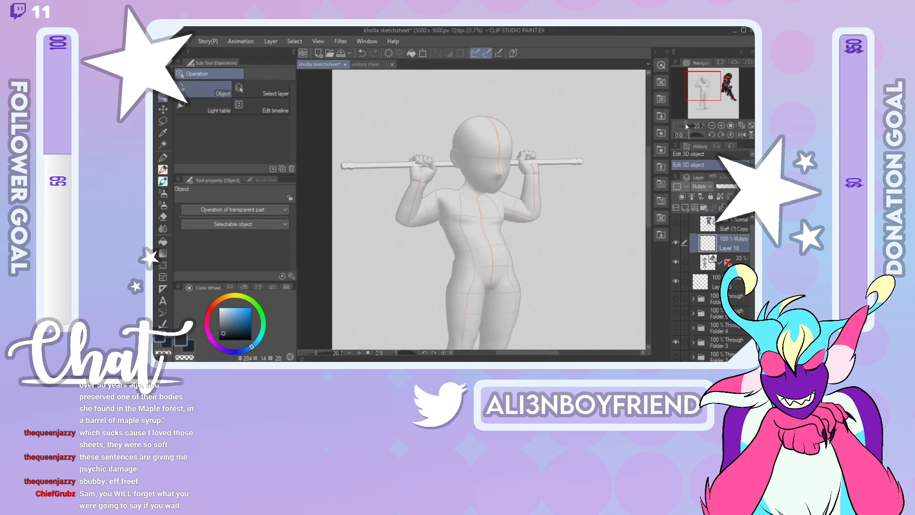
{"action": "left_click", "coordinate": [568, 164]}
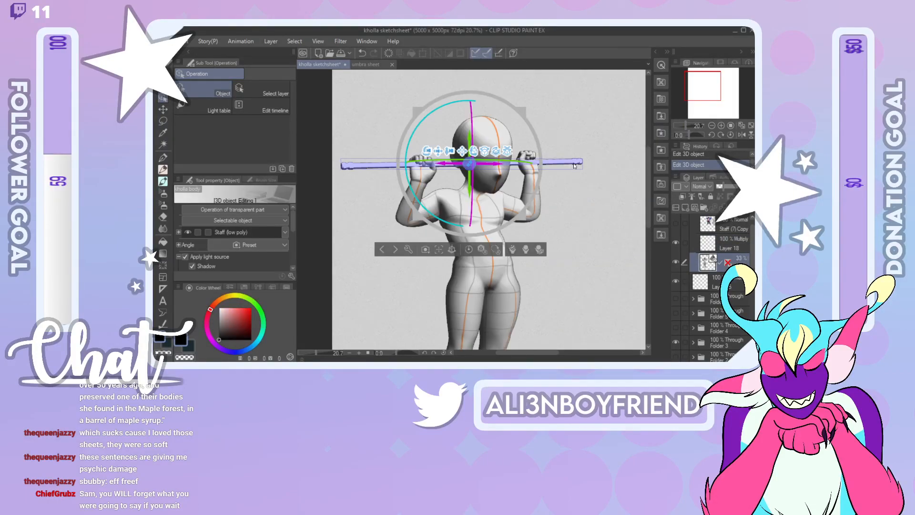
{"action": "left_click", "coordinate": [459, 103]}
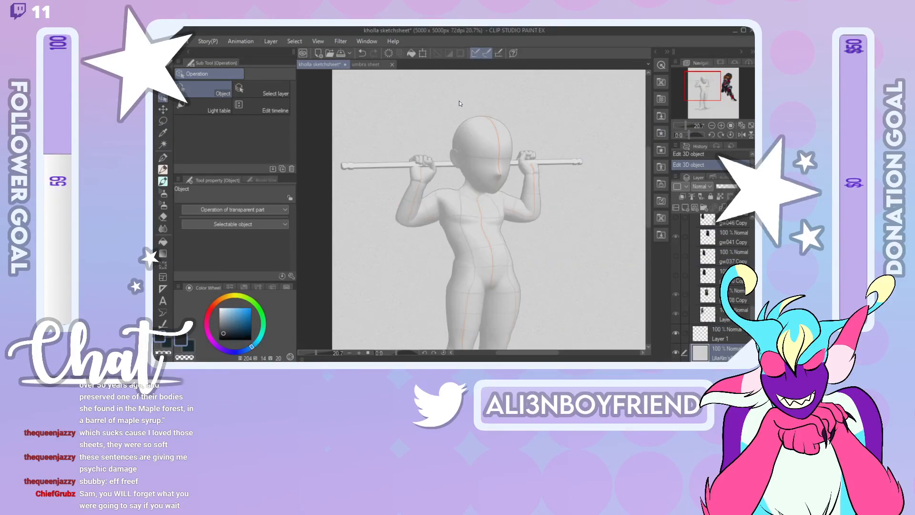
{"action": "left_click", "coordinate": [559, 164]}
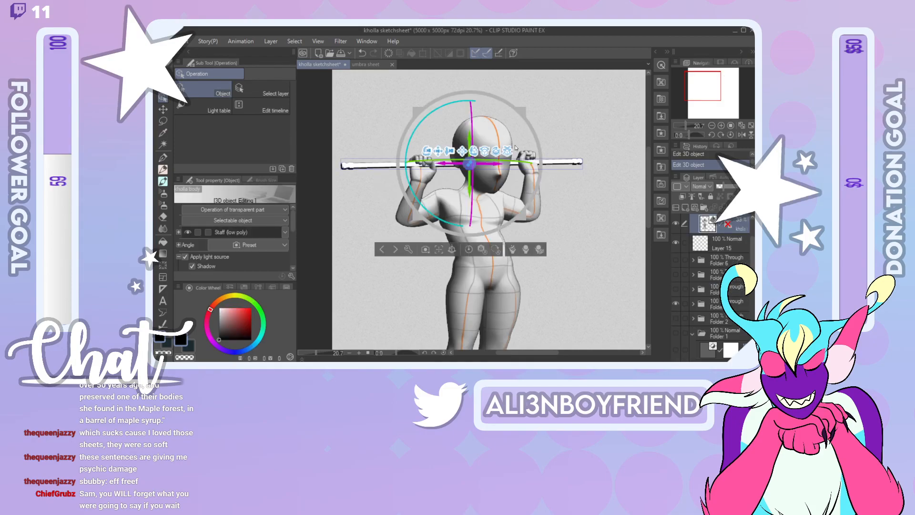
{"action": "left_click_drag", "start_coordinate": [464, 98], "coordinate": [462, 97]}
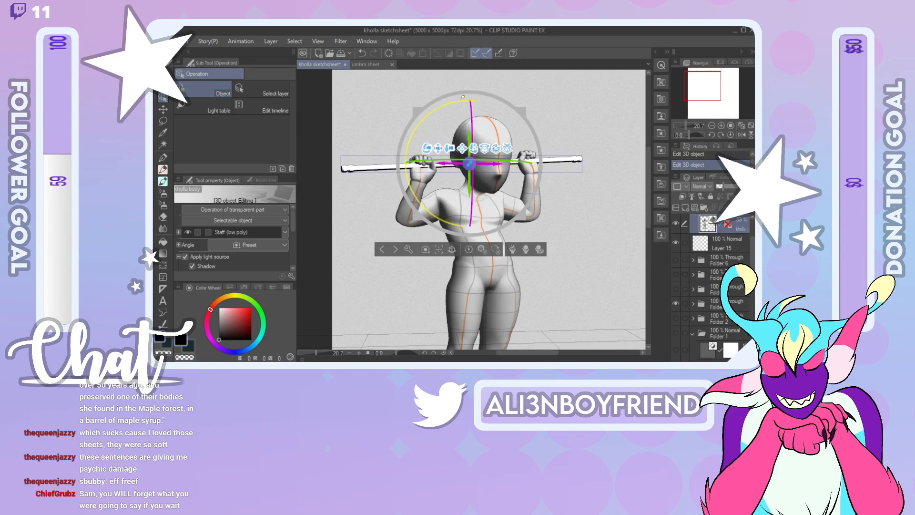
Step: Select the kholla body figure and rotate its left hand and fingers to match the tilted staff
{"action": "left_click", "coordinate": [533, 155]}
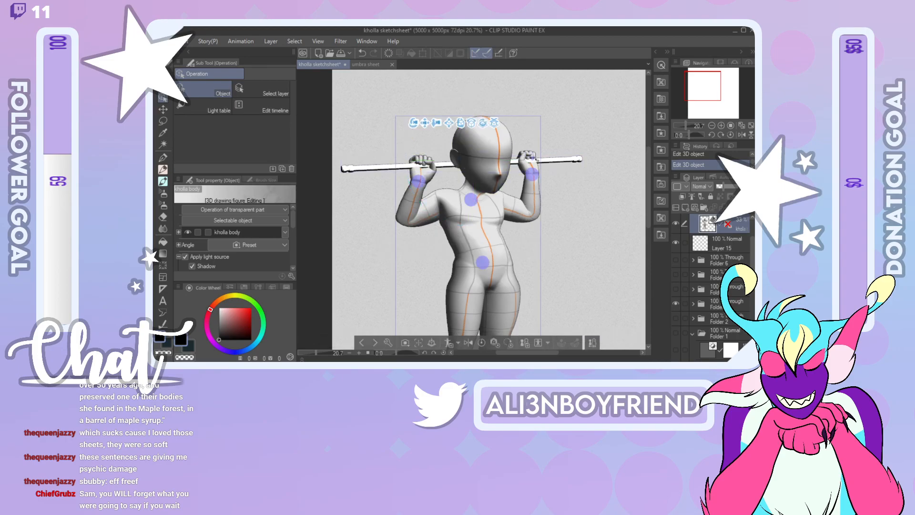
{"action": "left_click", "coordinate": [536, 157]}
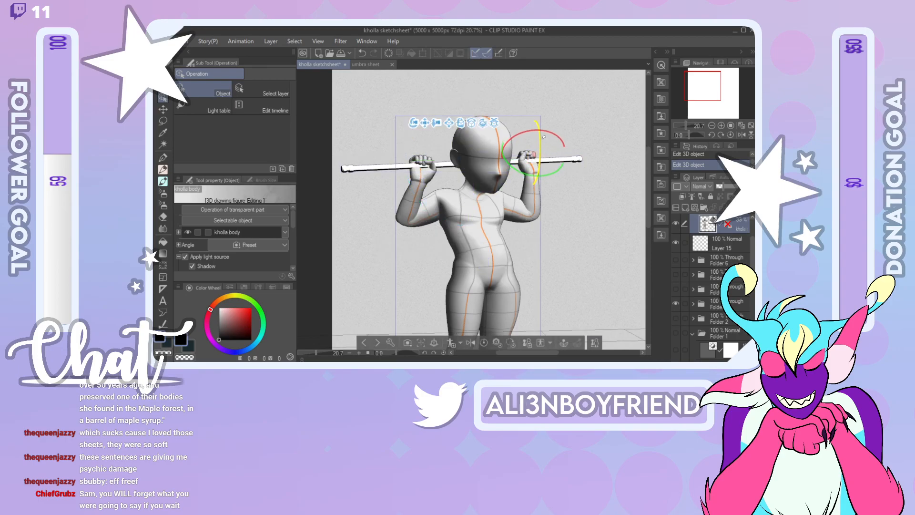
{"action": "mouse_move", "coordinate": [544, 123]}
{"action": "left_mouse_down"}
{"action": "mouse_move", "coordinate": [549, 160]}
{"action": "mouse_move", "coordinate": [563, 91]}
{"action": "left_mouse_up"}
{"action": "left_click", "coordinate": [535, 159]}
{"action": "left_click", "coordinate": [533, 155]}
{"action": "left_click_drag", "start_coordinate": [541, 170], "coordinate": [554, 130]}
{"action": "left_click", "coordinate": [533, 157]}
{"action": "left_click_drag", "start_coordinate": [547, 169], "coordinate": [530, 160]}
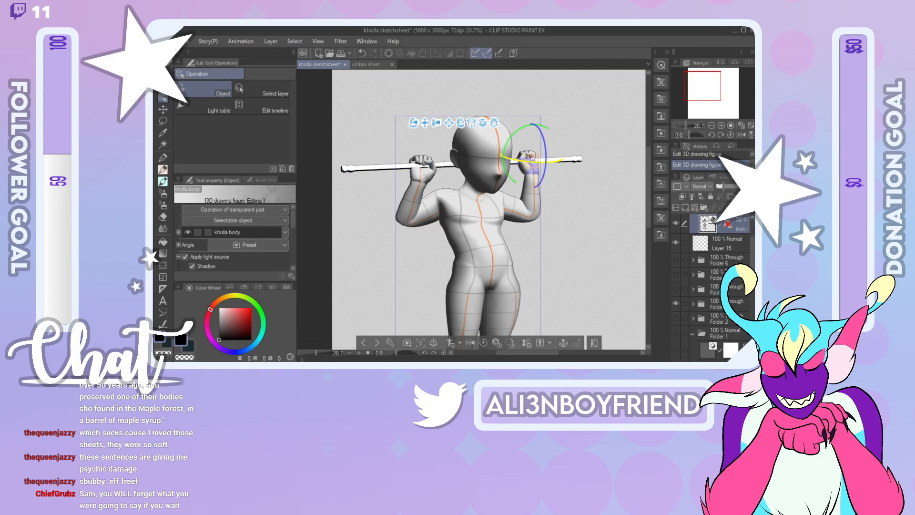
Step: Refine the rotation of the left hand's joints so the palm faces the staff
{"action": "left_click", "coordinate": [527, 153]}
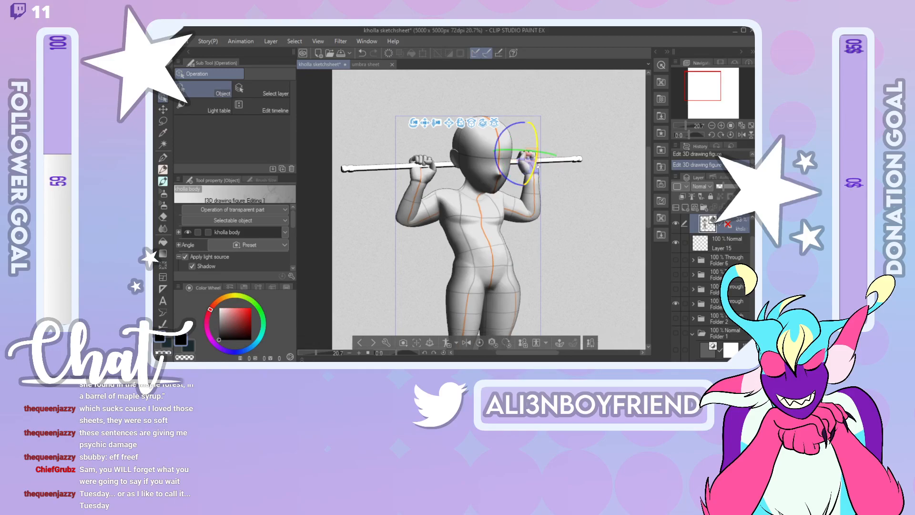
{"action": "left_click", "coordinate": [543, 177]}
{"action": "left_click", "coordinate": [533, 184]}
{"action": "left_click", "coordinate": [531, 157]}
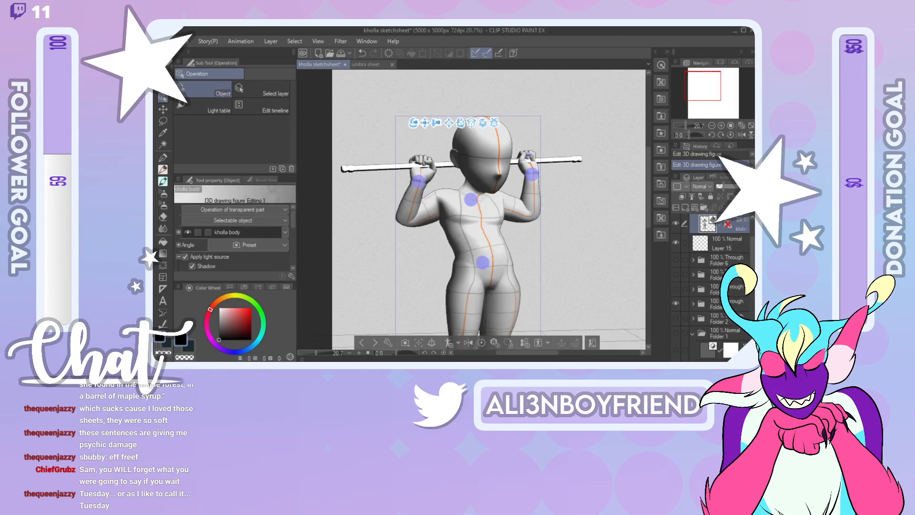
{"action": "left_click", "coordinate": [531, 156]}
{"action": "left_click_drag", "start_coordinate": [543, 184], "coordinate": [525, 233]}
{"action": "left_click_drag", "start_coordinate": [532, 148], "coordinate": [532, 152]}
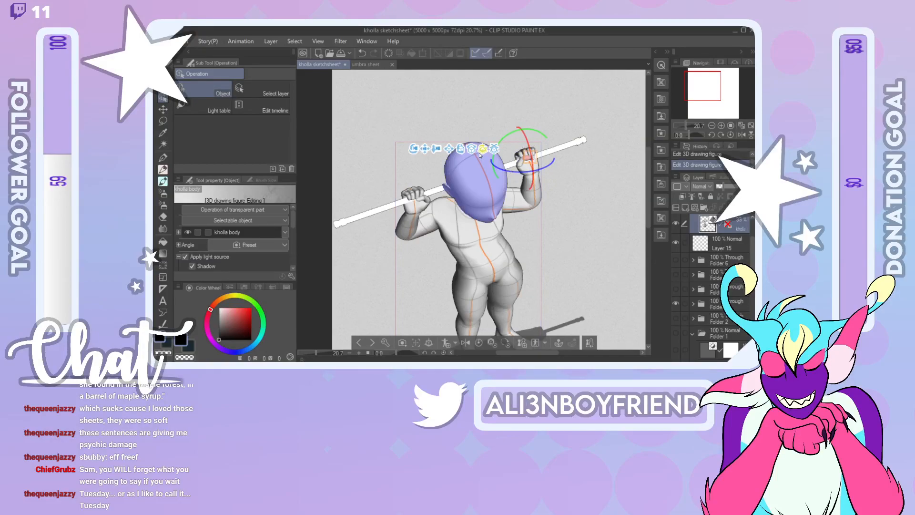
{"action": "left_click_drag", "start_coordinate": [413, 149], "coordinate": [399, 75]}
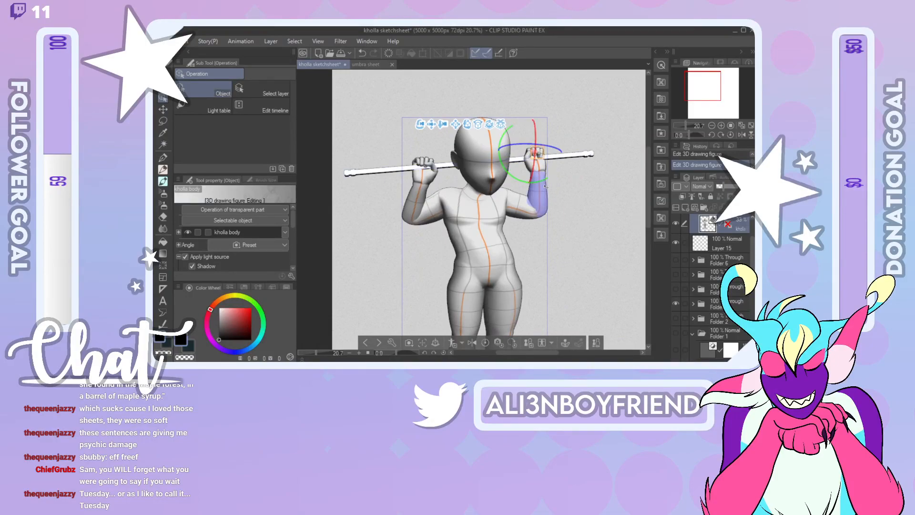
Step: Rotate the left hand's fingers to close the grip around the staff
{"action": "left_click", "coordinate": [536, 188]}
{"action": "left_click", "coordinate": [536, 156]}
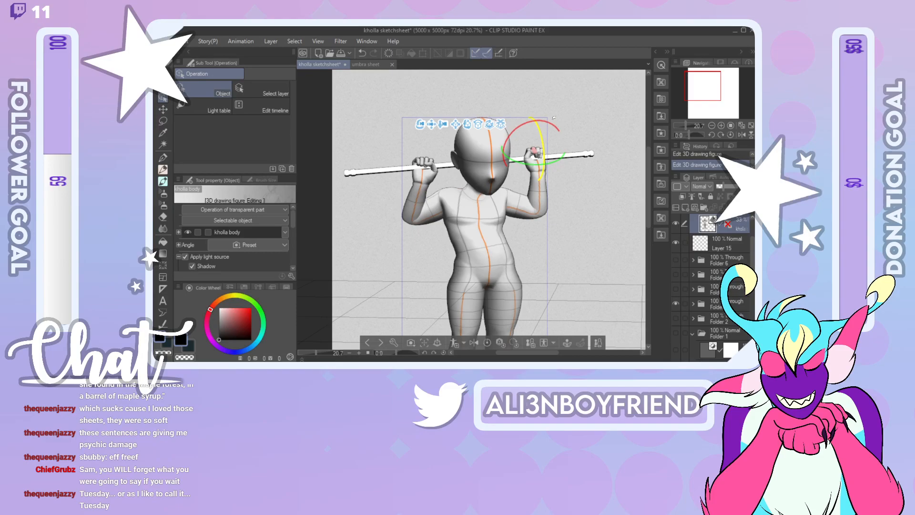
{"action": "left_click", "coordinate": [532, 153]}
{"action": "left_click_drag", "start_coordinate": [543, 161], "coordinate": [534, 136]}
{"action": "left_click", "coordinate": [536, 164]}
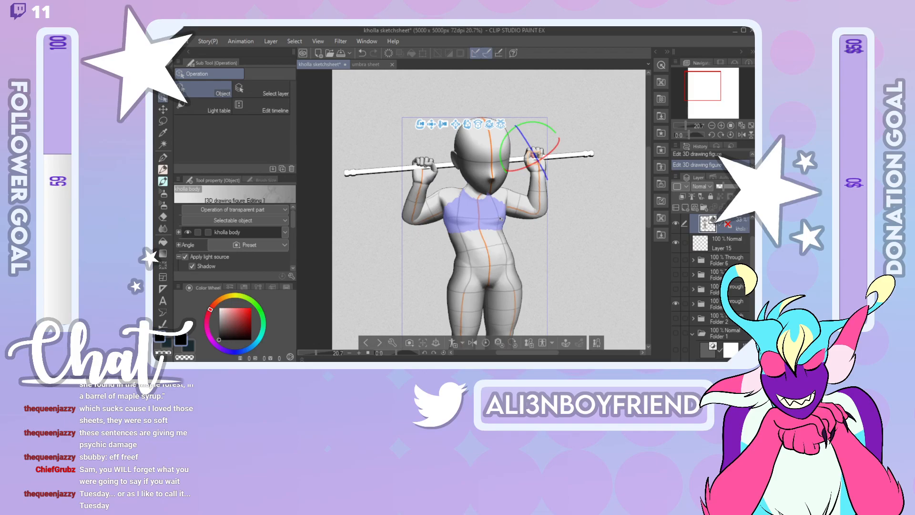
{"action": "left_click_drag", "start_coordinate": [423, 125], "coordinate": [430, 102]}
{"action": "mouse_move", "coordinate": [713, 97]}
{"action": "left_mouse_down"}
{"action": "mouse_move", "coordinate": [715, 106]}
{"action": "mouse_move", "coordinate": [713, 96]}
{"action": "left_mouse_up"}
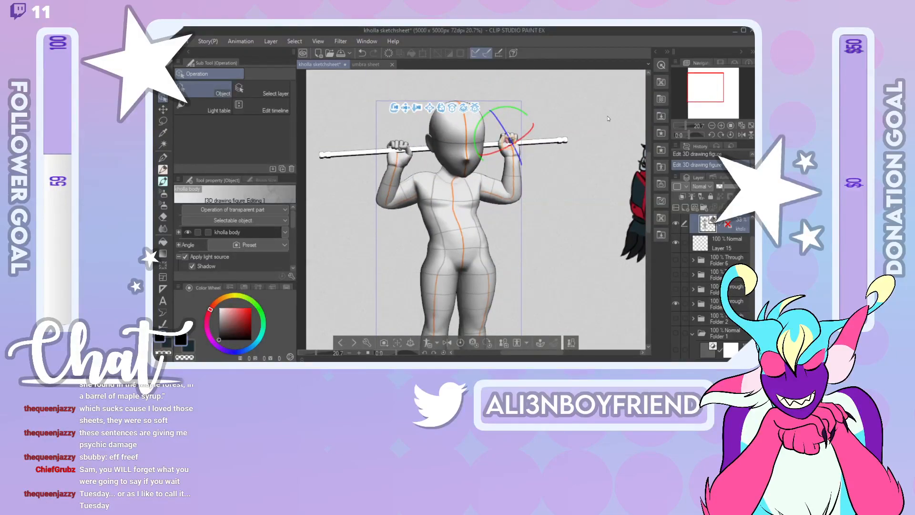
{"action": "left_click_drag", "start_coordinate": [543, 224], "coordinate": [552, 187]}
Step: Show the Staff (7) Copy photo reference and lower the 3D staff to the figure's shoulder level
{"action": "scroll", "coordinate": [705, 238], "scroll_direction": "up", "scroll_amount": 3}
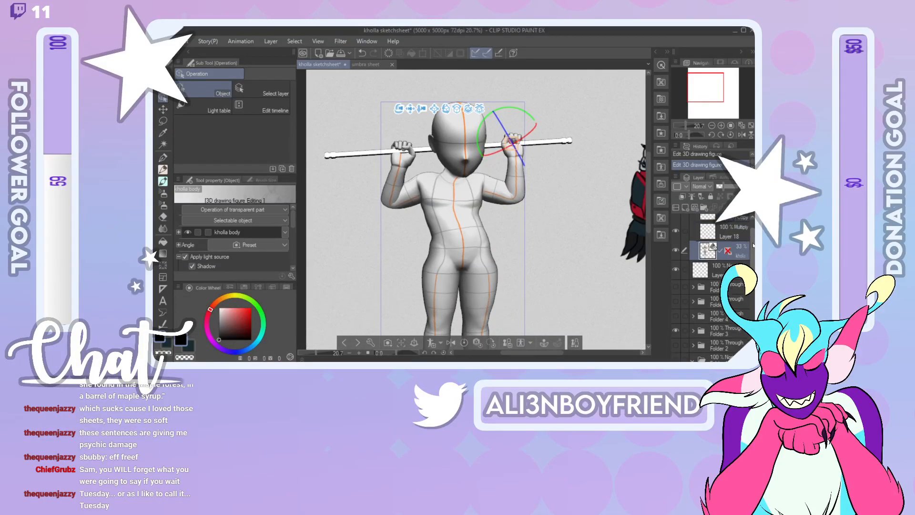
{"action": "left_click", "coordinate": [676, 237]}
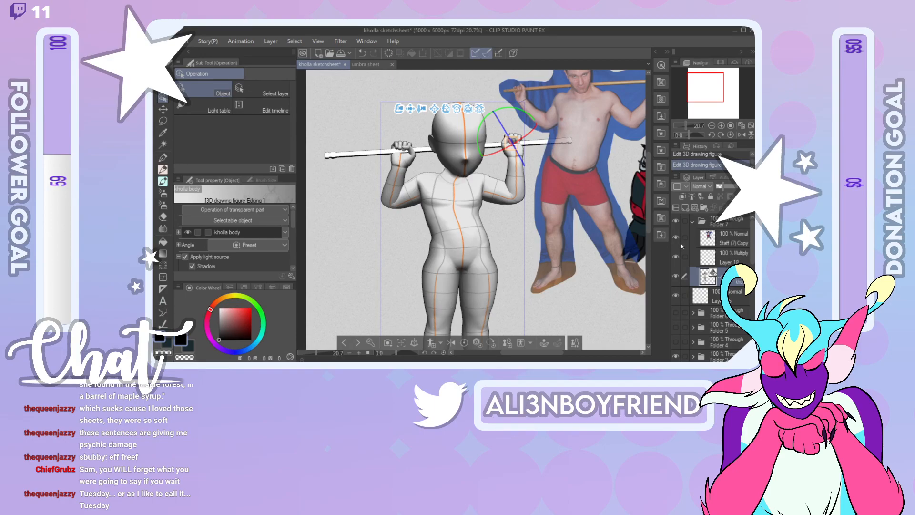
{"action": "left_click", "coordinate": [486, 145]}
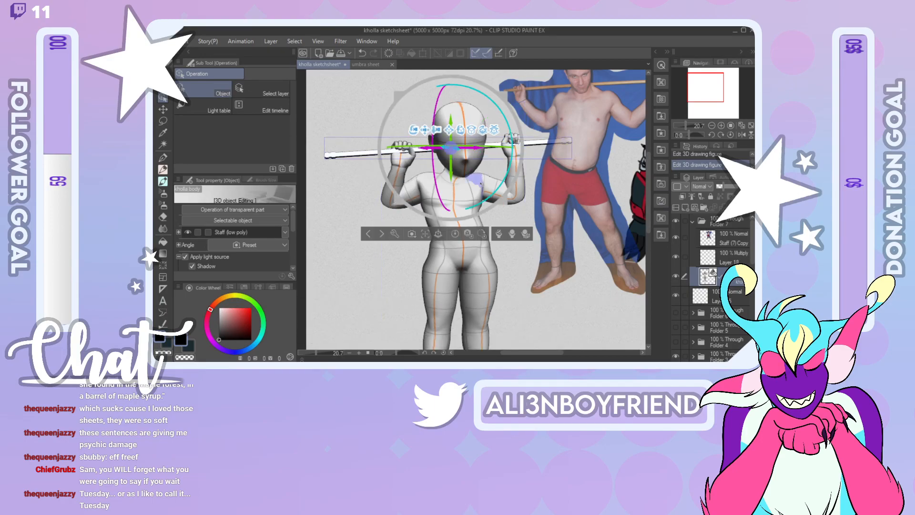
{"action": "left_click_drag", "start_coordinate": [452, 170], "coordinate": [456, 188]}
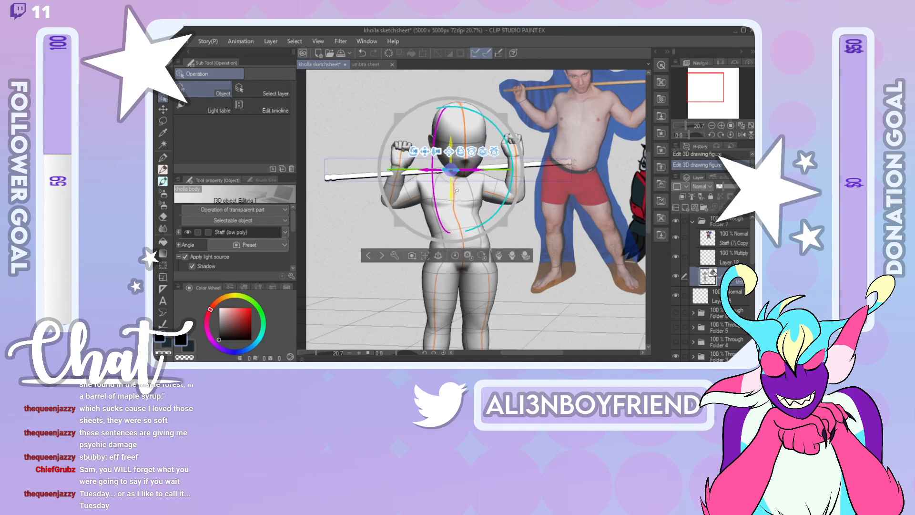
Step: Lower the figure's left upper arm and rotate its forearm and hand to meet the lowered staff
{"action": "left_click", "coordinate": [513, 191]}
{"action": "left_click", "coordinate": [497, 192]}
{"action": "left_click_drag", "start_coordinate": [501, 164], "coordinate": [510, 178]}
{"action": "left_click", "coordinate": [528, 168]}
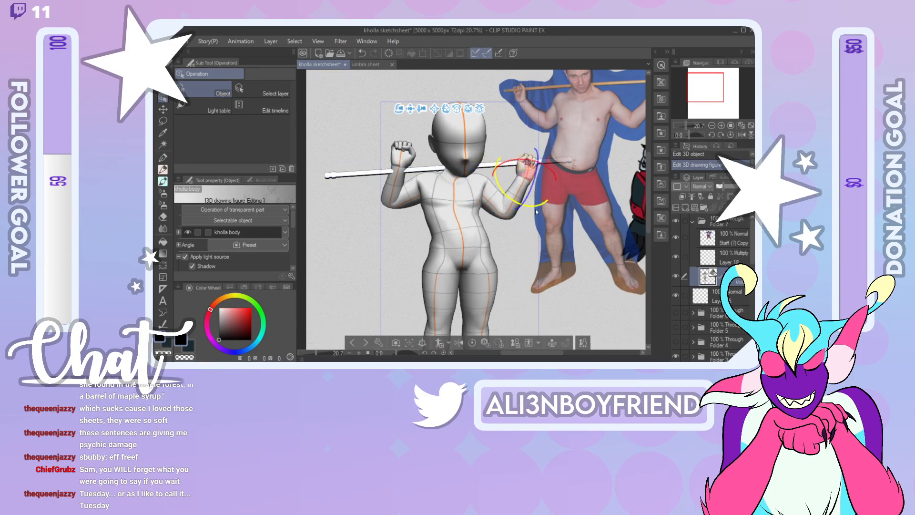
{"action": "left_click_drag", "start_coordinate": [539, 205], "coordinate": [555, 217]}
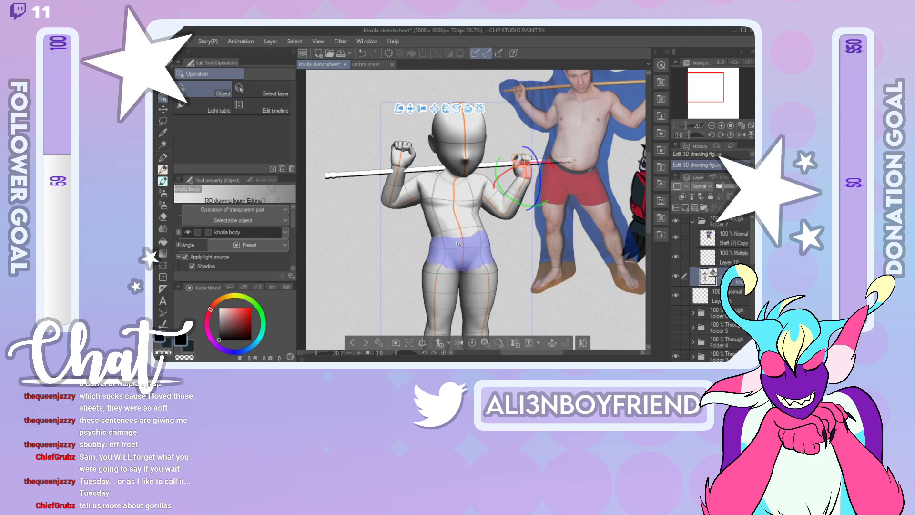
Step: Fine-tune the left hand's rotation on the lowered staff
{"action": "left_click", "coordinate": [510, 277]}
{"action": "left_click", "coordinate": [474, 249]}
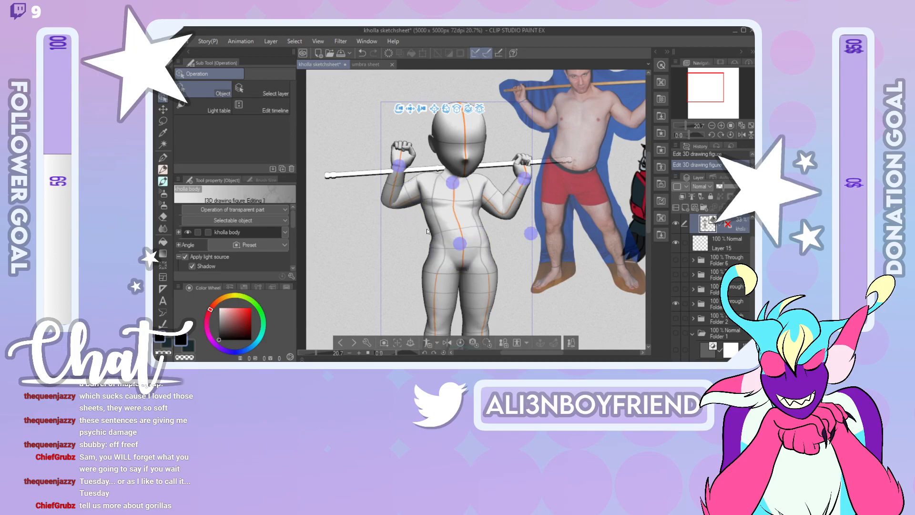
{"action": "left_click", "coordinate": [524, 165]}
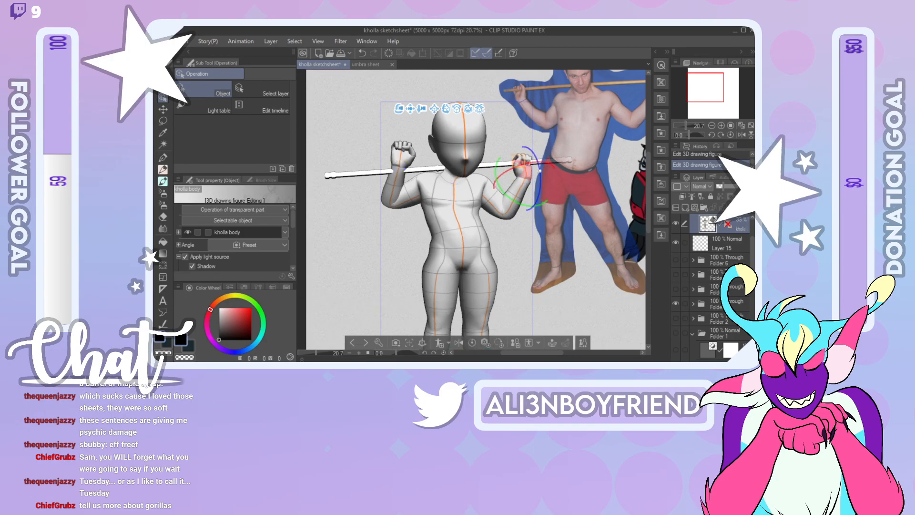
{"action": "left_click_drag", "start_coordinate": [548, 163], "coordinate": [531, 163]}
{"action": "left_click", "coordinate": [567, 223]}
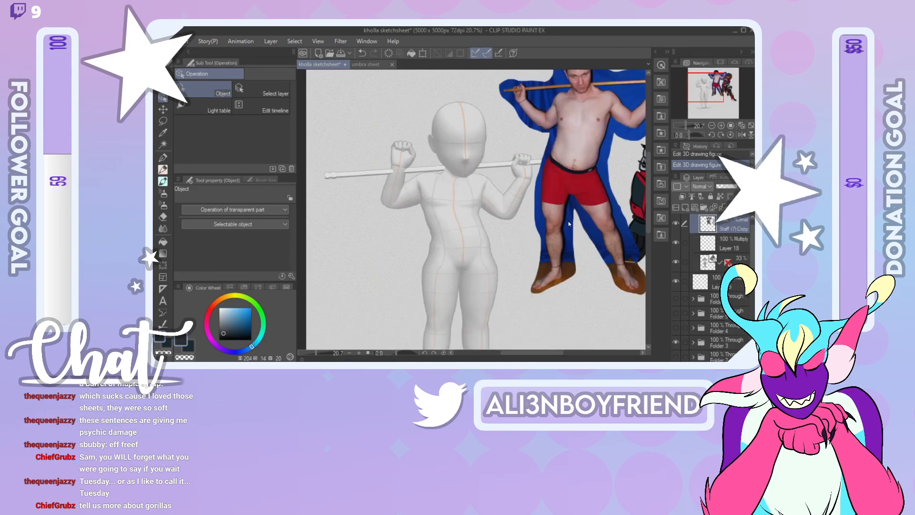
Step: Reselect the figure and lower its right upper arm to bring that hand to the staff
{"action": "left_click", "coordinate": [501, 210]}
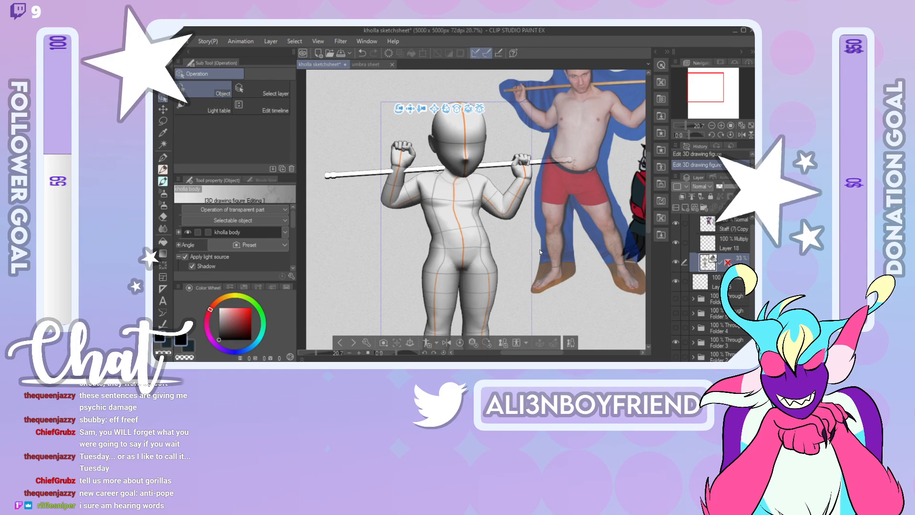
{"action": "left_click", "coordinate": [410, 192]}
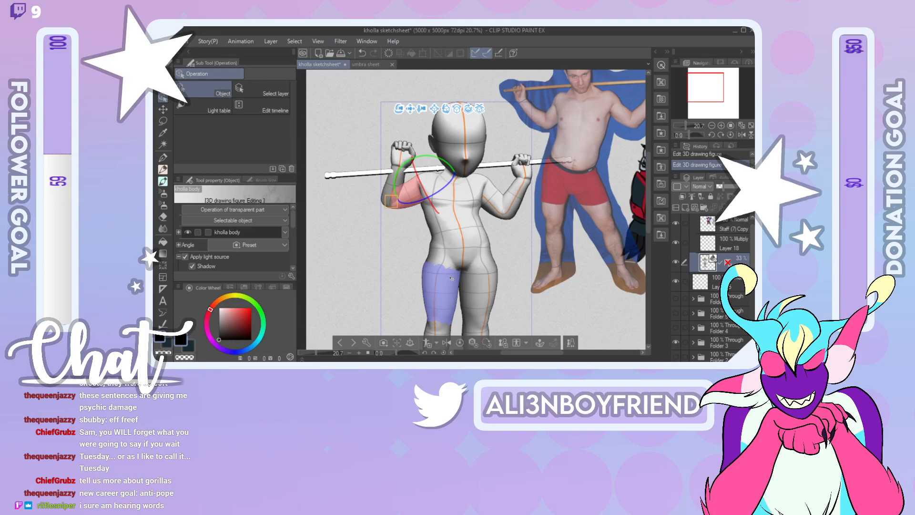
{"action": "left_click_drag", "start_coordinate": [398, 190], "coordinate": [399, 195]}
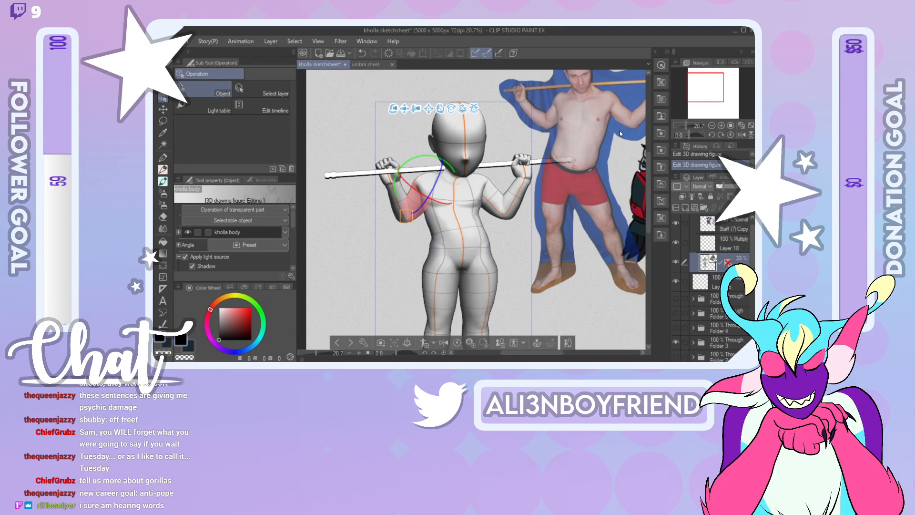
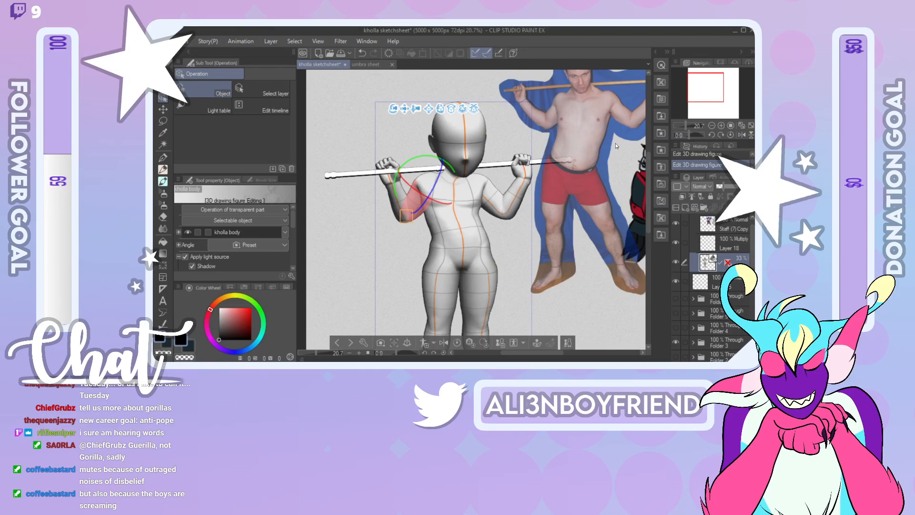
Step: Check the figure's grip from the side and refine the rotation of its right upper arm and hand on the staff
{"action": "left_click_drag", "start_coordinate": [616, 143], "coordinate": [534, 186]}
{"action": "left_click", "coordinate": [507, 169]}
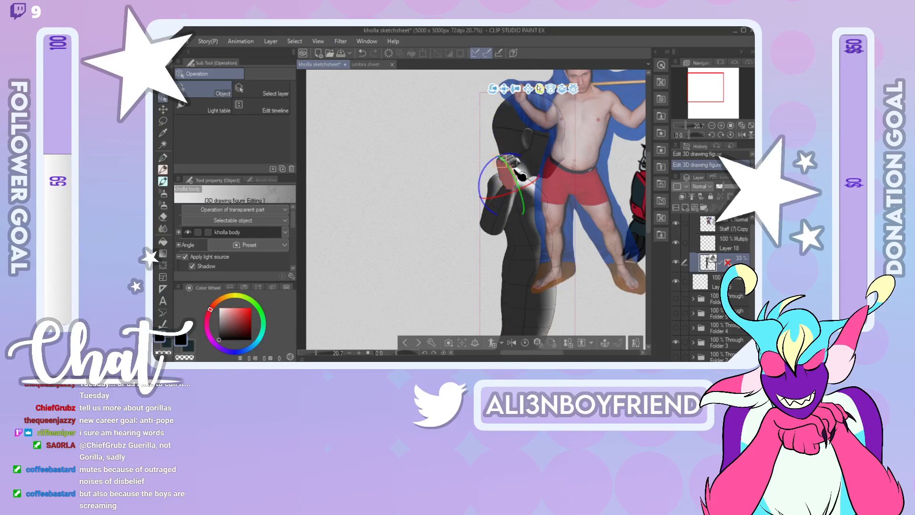
{"action": "left_click_drag", "start_coordinate": [493, 90], "coordinate": [338, 111]}
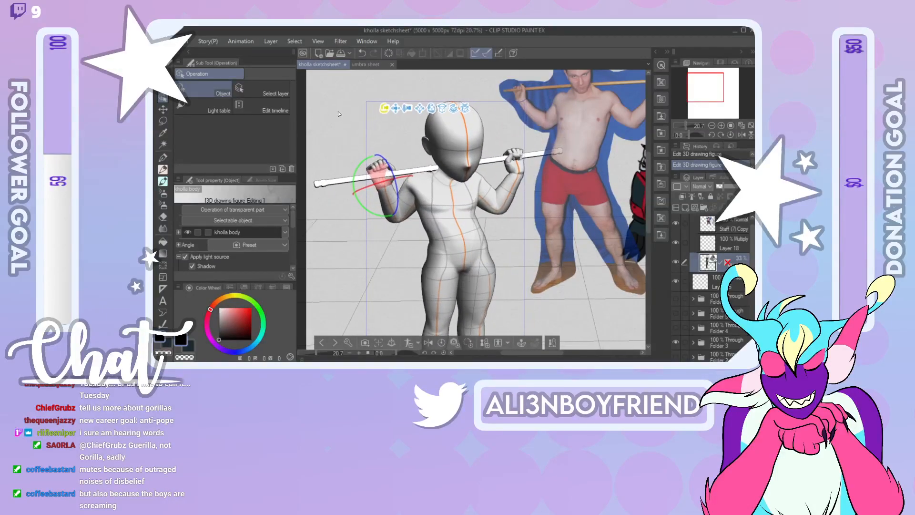
{"action": "left_click", "coordinate": [440, 222]}
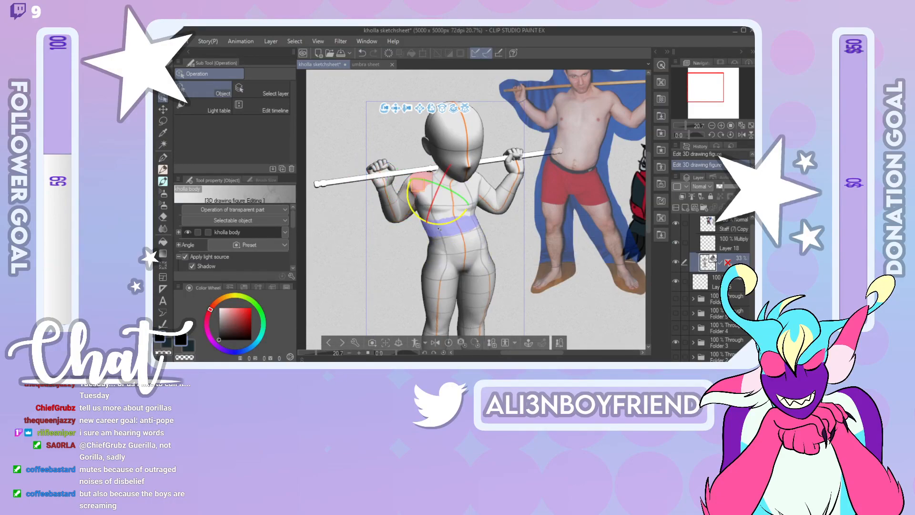
{"action": "left_click_drag", "start_coordinate": [439, 223], "coordinate": [403, 205]}
{"action": "left_click", "coordinate": [384, 193]}
{"action": "mouse_move", "coordinate": [392, 108]}
{"action": "left_mouse_down"}
{"action": "mouse_move", "coordinate": [472, 157]}
{"action": "mouse_move", "coordinate": [406, 99]}
{"action": "mouse_move", "coordinate": [406, 79]}
{"action": "mouse_move", "coordinate": [404, 101]}
{"action": "left_mouse_up"}
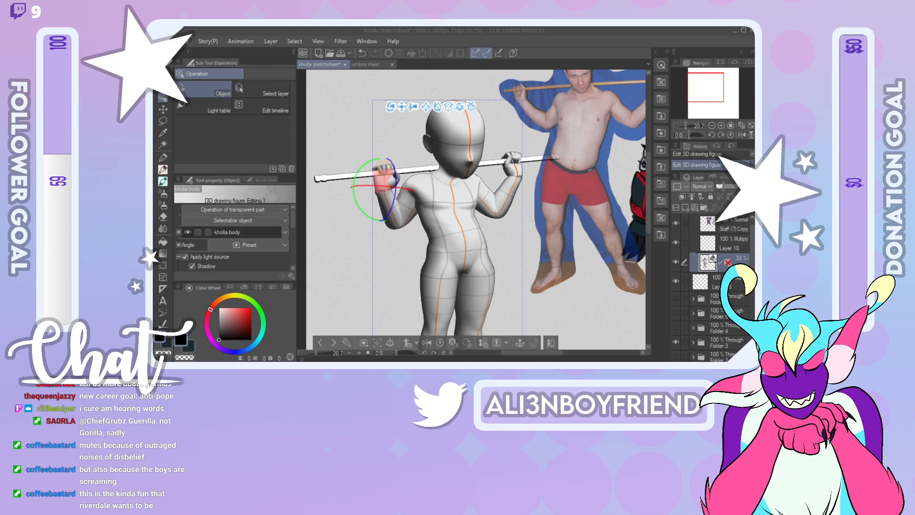
Step: View the Dododo De Dadada manga image in the web browser and close its page
{"action": "left_click_drag", "start_coordinate": [157, 147], "coordinate": [386, 27]}
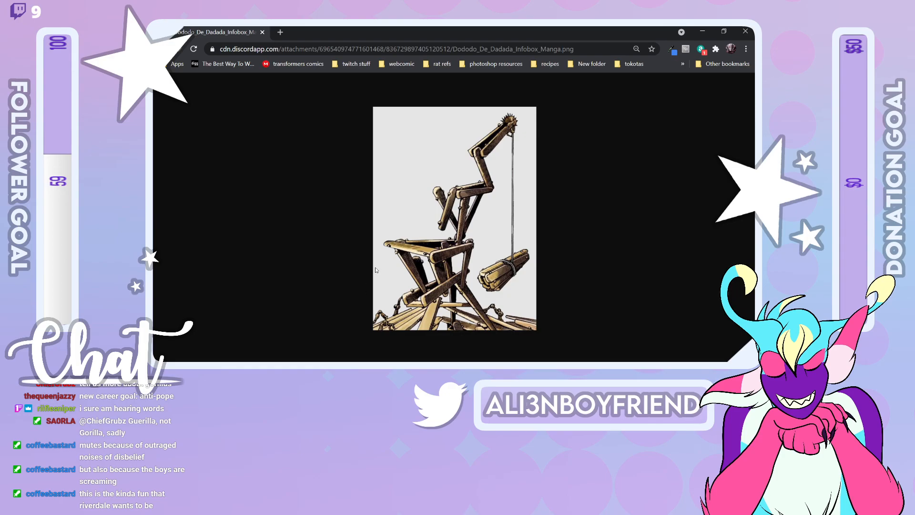
{"action": "left_click", "coordinate": [262, 32]}
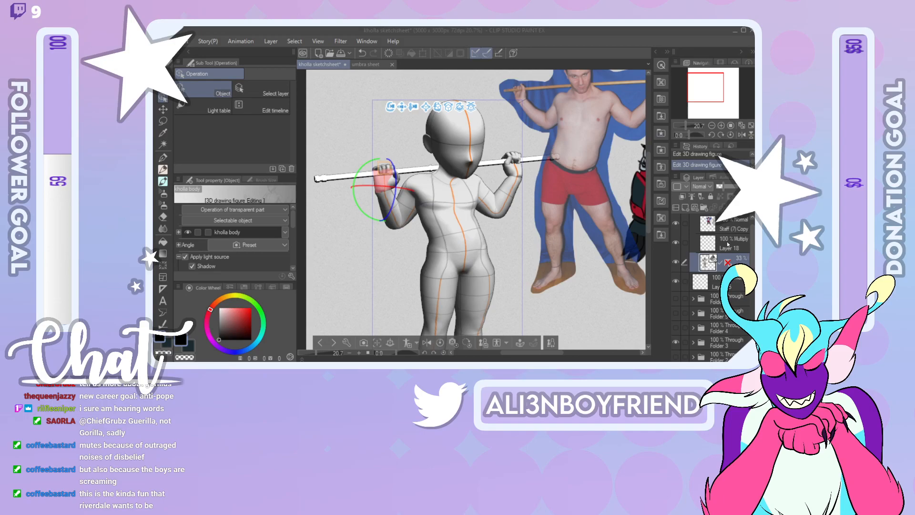
Step: Hide the Staff (7) Copy photo reference layer and activate Layer 18 with the Taxe pencil
{"action": "left_click", "coordinate": [739, 248]}
{"action": "left_click", "coordinate": [739, 230]}
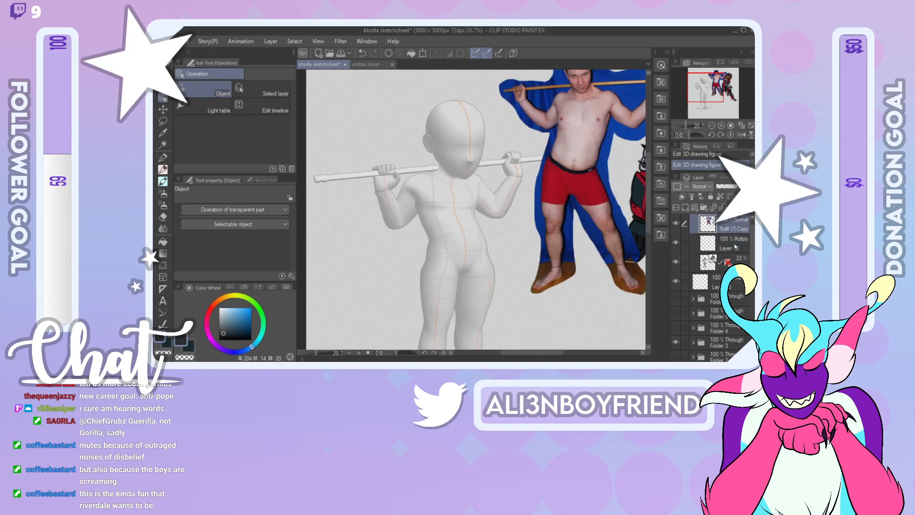
{"action": "left_click", "coordinate": [676, 224]}
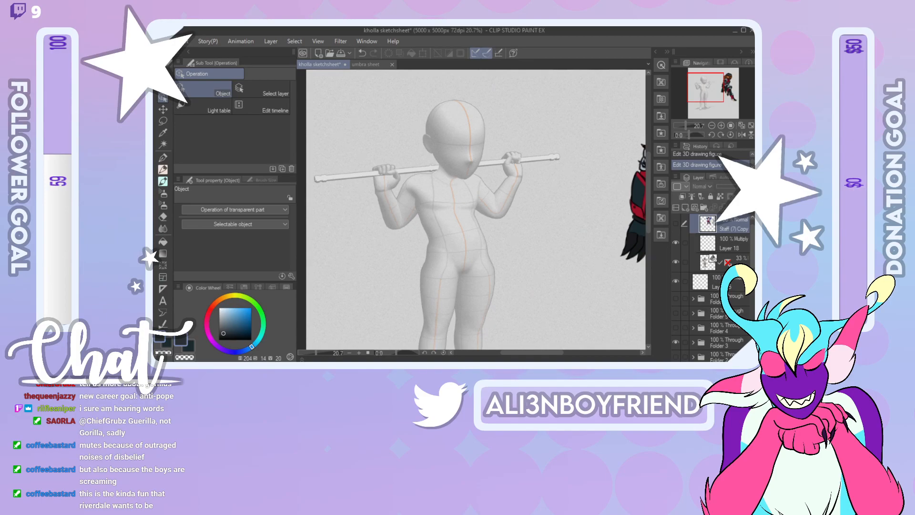
{"action": "left_click", "coordinate": [737, 247]}
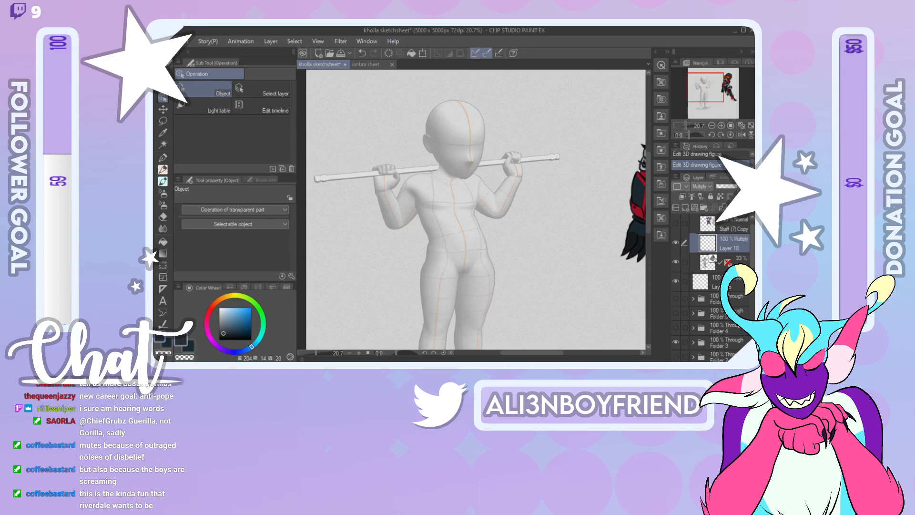
{"action": "left_click", "coordinate": [163, 170]}
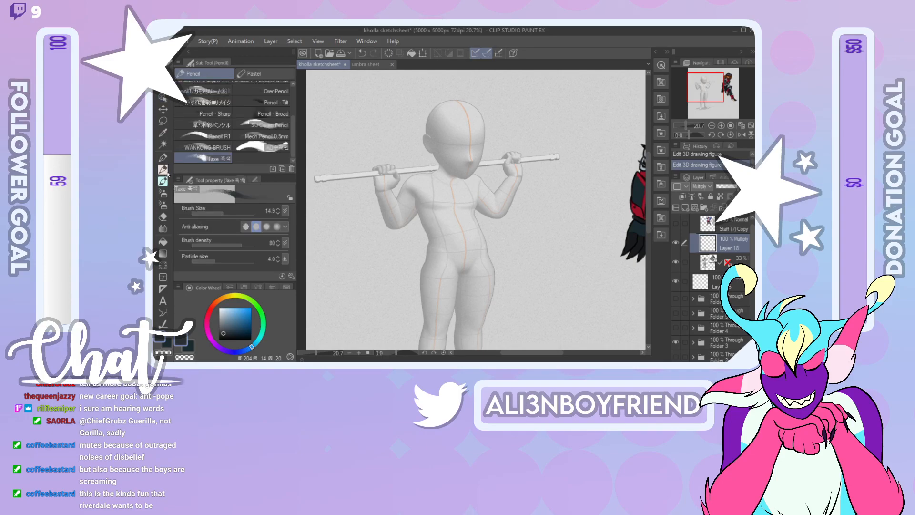
{"action": "mouse_move", "coordinate": [711, 73]}
{"action": "left_mouse_down"}
{"action": "mouse_move", "coordinate": [735, 76]}
{"action": "mouse_move", "coordinate": [713, 83]}
{"action": "left_mouse_up"}
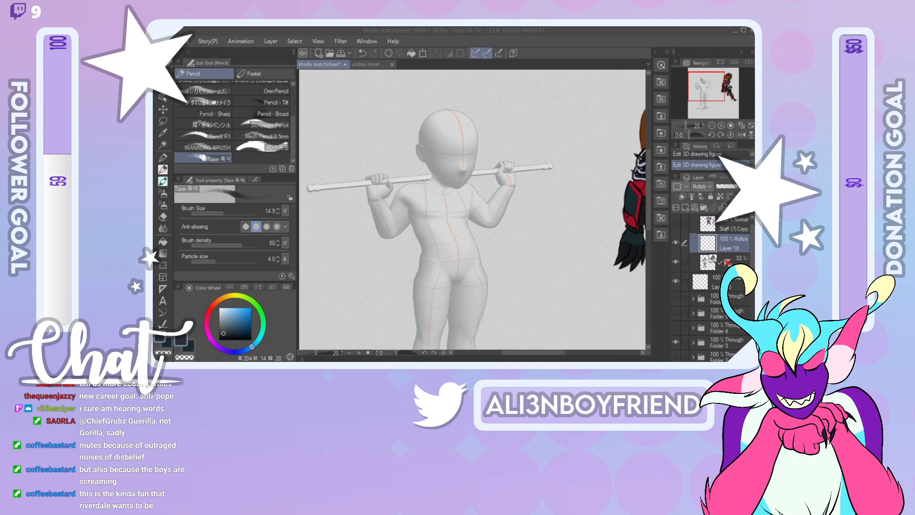
Step: Return to the 3D figure layer and bring the camera closer so the figure and staff appear larger
{"action": "left_click", "coordinate": [736, 246]}
{"action": "mouse_move", "coordinate": [718, 87]}
{"action": "left_mouse_down"}
{"action": "mouse_move", "coordinate": [727, 103]}
{"action": "mouse_move", "coordinate": [716, 88]}
{"action": "left_mouse_up"}
{"action": "left_click", "coordinate": [741, 258]}
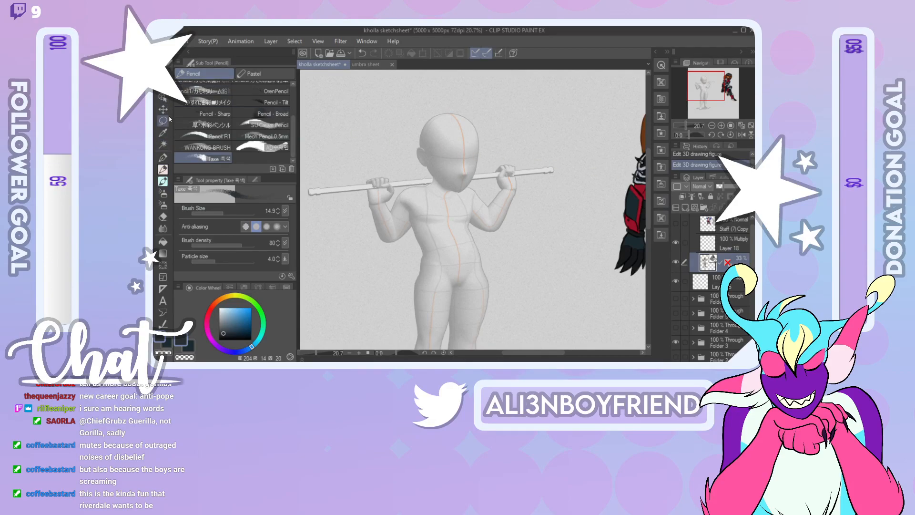
{"action": "left_click", "coordinate": [163, 98]}
{"action": "left_click", "coordinate": [187, 93]}
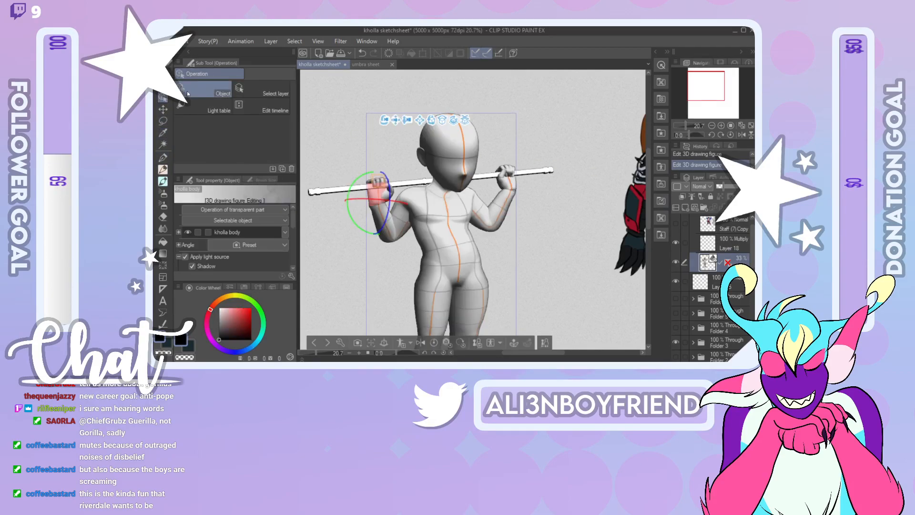
{"action": "mouse_move", "coordinate": [408, 120]}
{"action": "left_mouse_down"}
{"action": "mouse_move", "coordinate": [377, 101]}
{"action": "mouse_move", "coordinate": [417, 108]}
{"action": "left_mouse_up"}
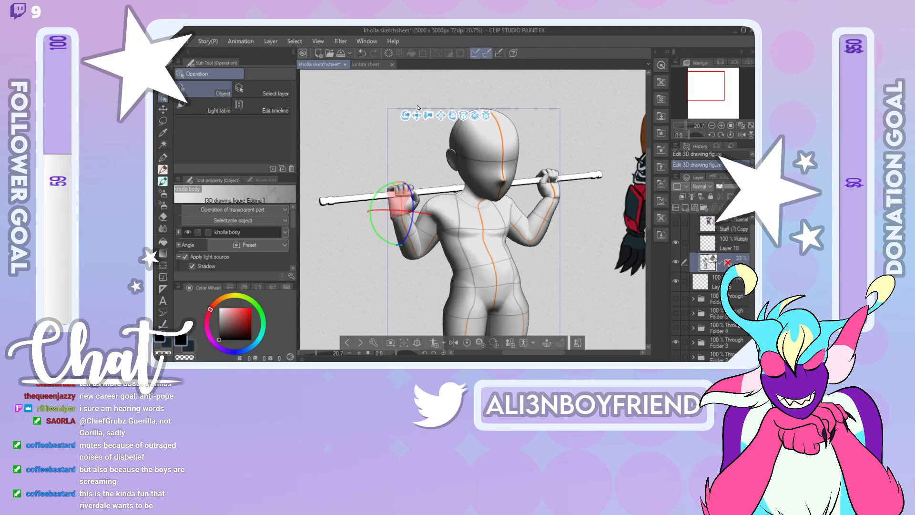
{"action": "left_click", "coordinate": [720, 246]}
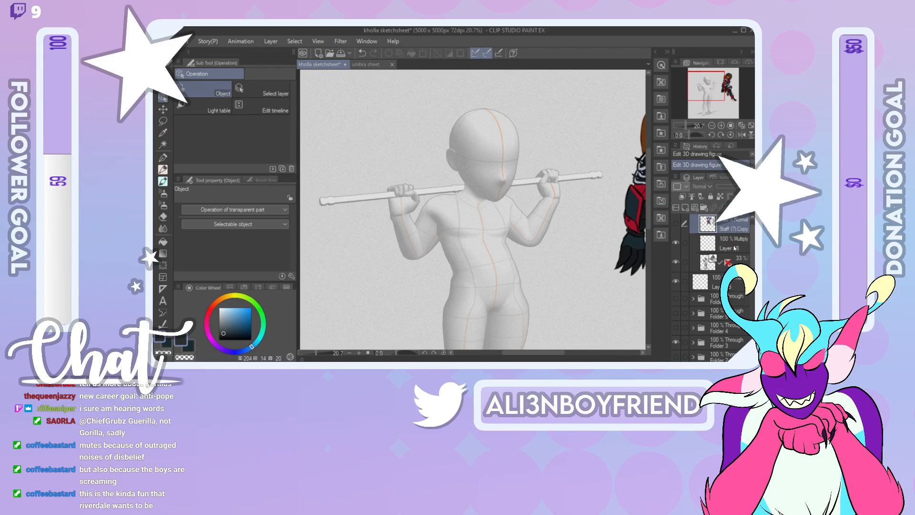
Step: Fine-tune the rotation of the figure's left hand around the staff
{"action": "left_click", "coordinate": [539, 182]}
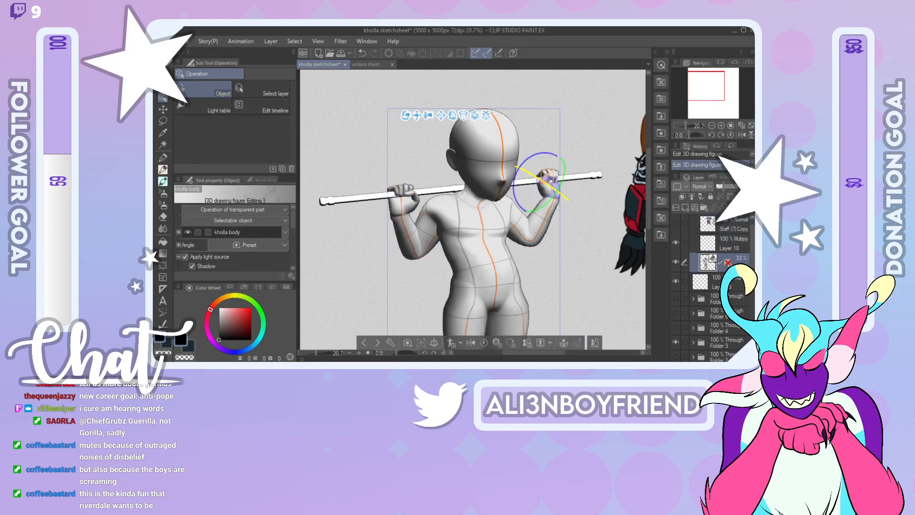
{"action": "left_click_drag", "start_coordinate": [552, 149], "coordinate": [539, 148]}
{"action": "left_click", "coordinate": [552, 174]}
{"action": "mouse_move", "coordinate": [559, 191]}
{"action": "left_mouse_down"}
{"action": "mouse_move", "coordinate": [558, 143]}
{"action": "mouse_move", "coordinate": [576, 155]}
{"action": "mouse_move", "coordinate": [574, 202]}
{"action": "left_mouse_up"}
{"action": "left_click", "coordinate": [544, 183]}
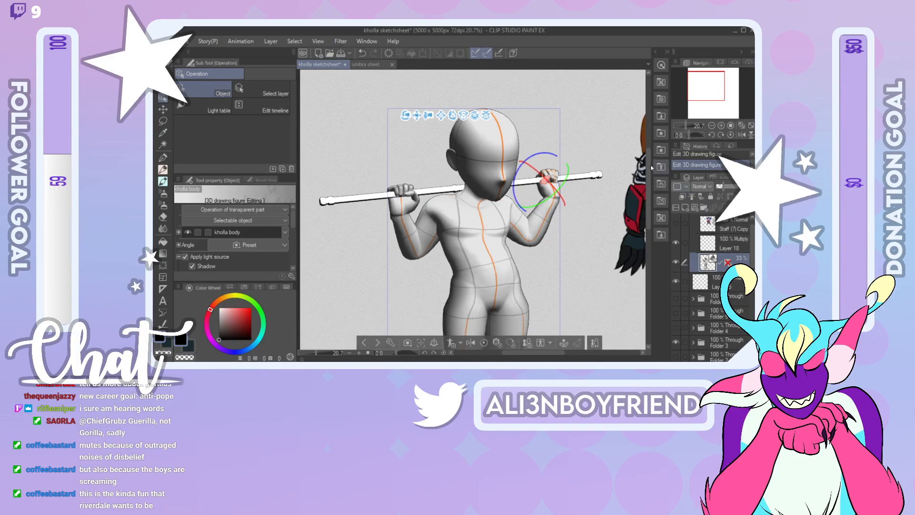
{"action": "left_click_drag", "start_coordinate": [547, 153], "coordinate": [537, 154]}
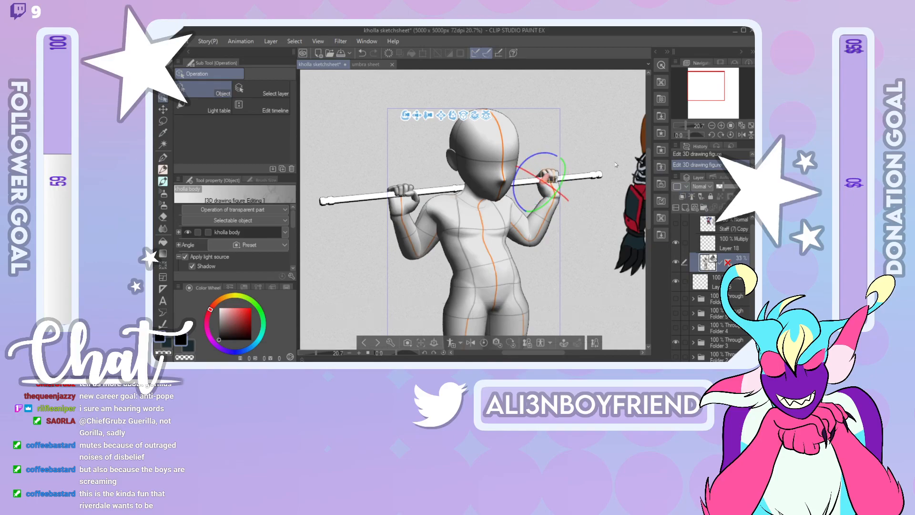
Step: Sketch the head's round construction lines over the 3D figure on Layer 18 with the Taxe pencil
{"action": "left_click", "coordinate": [731, 249]}
{"action": "mouse_move", "coordinate": [707, 85]}
{"action": "left_mouse_down"}
{"action": "mouse_move", "coordinate": [708, 120]}
{"action": "mouse_move", "coordinate": [704, 85]}
{"action": "left_mouse_up"}
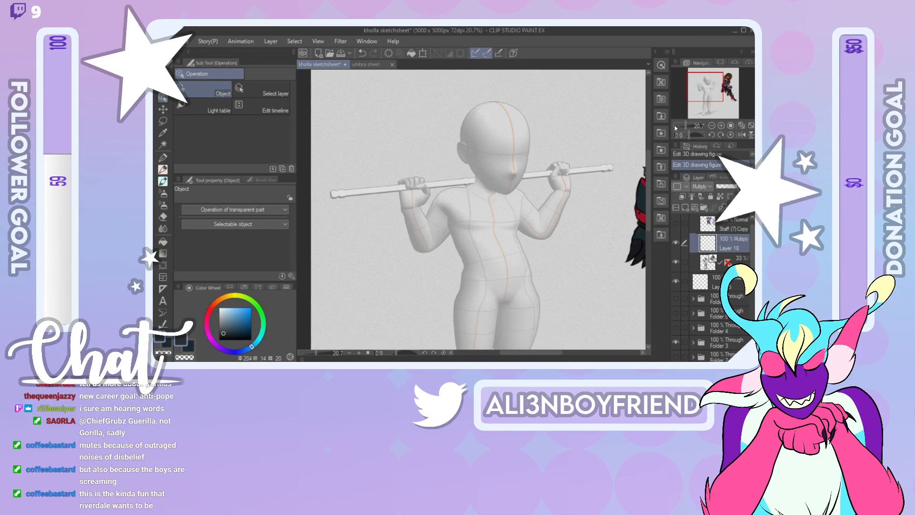
{"action": "left_click", "coordinate": [163, 169]}
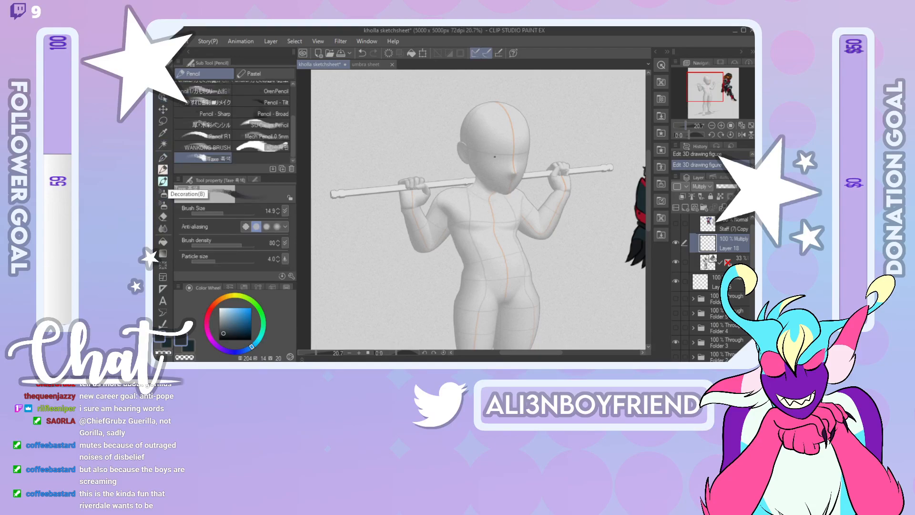
{"action": "mouse_move", "coordinate": [496, 107]}
{"action": "left_mouse_down"}
{"action": "mouse_move", "coordinate": [526, 119]}
{"action": "mouse_move", "coordinate": [516, 103]}
{"action": "left_mouse_up"}
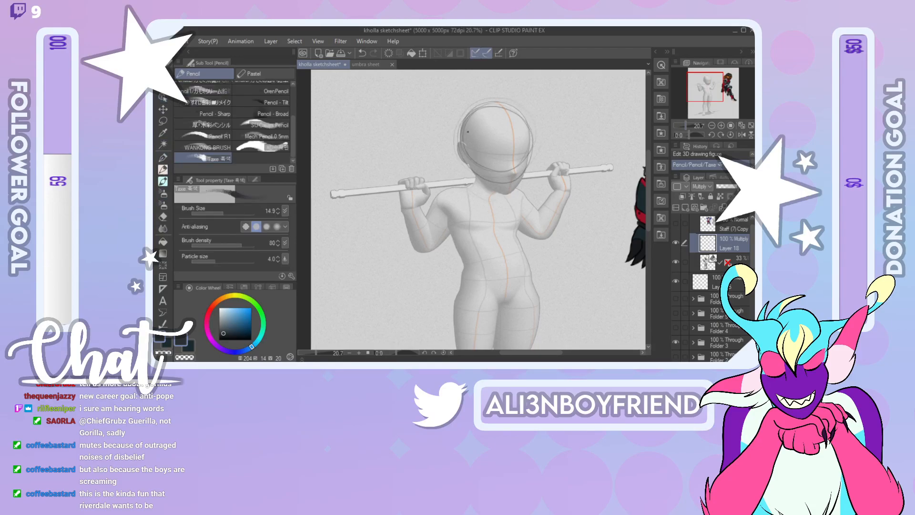
{"action": "mouse_move", "coordinate": [469, 158]}
{"action": "left_mouse_down"}
{"action": "mouse_move", "coordinate": [477, 183]}
{"action": "mouse_move", "coordinate": [470, 161]}
{"action": "mouse_move", "coordinate": [482, 183]}
{"action": "mouse_move", "coordinate": [506, 186]}
{"action": "mouse_move", "coordinate": [482, 184]}
{"action": "mouse_move", "coordinate": [521, 191]}
{"action": "left_mouse_up"}
{"action": "key", "text": "ctrl+z"}
{"action": "key", "text": "ctrl+z"}
{"action": "key", "text": "ctrl+z"}
{"action": "key", "text": "ctrl+z"}
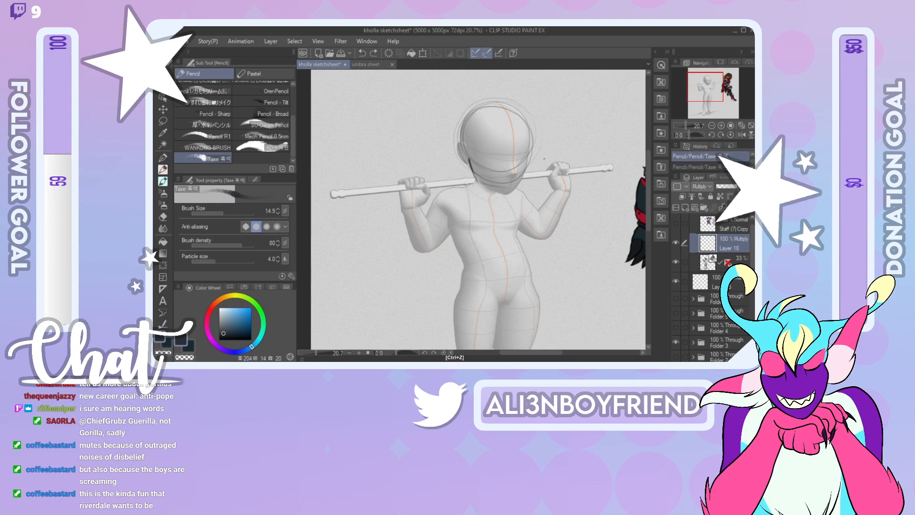
{"action": "mouse_move", "coordinate": [468, 155]}
{"action": "left_mouse_down"}
{"action": "mouse_move", "coordinate": [477, 184]}
{"action": "mouse_move", "coordinate": [474, 178]}
{"action": "left_mouse_up"}
{"action": "key", "text": "ctrl+z"}
{"action": "key", "text": "ctrl+z"}
{"action": "left_click_drag", "start_coordinate": [466, 152], "coordinate": [473, 177]}
{"action": "key", "text": "ctrl+z"}
{"action": "key", "text": "ctrl+z"}
Step: Sketch the jaw line and darken the far side of the face
{"action": "mouse_move", "coordinate": [467, 155]}
{"action": "left_mouse_down"}
{"action": "mouse_move", "coordinate": [471, 176]}
{"action": "mouse_move", "coordinate": [507, 189]}
{"action": "mouse_move", "coordinate": [530, 170]}
{"action": "left_mouse_up"}
{"action": "left_click_drag", "start_coordinate": [524, 187], "coordinate": [530, 161]}
{"action": "mouse_move", "coordinate": [526, 180]}
{"action": "left_mouse_down"}
{"action": "mouse_move", "coordinate": [529, 127]}
{"action": "mouse_move", "coordinate": [530, 147]}
{"action": "left_mouse_up"}
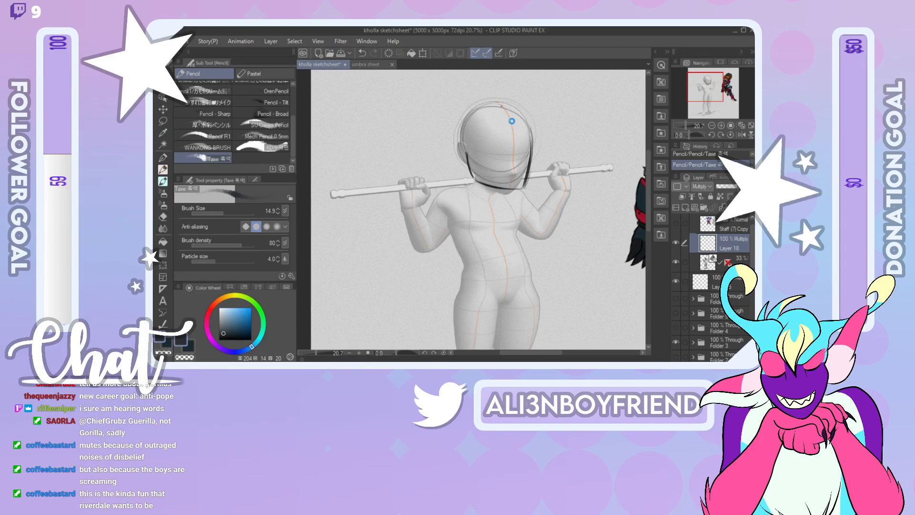
Step: Sketch the face's vertical centre line, the ear and the curved eye line across the head
{"action": "mouse_move", "coordinate": [500, 105]}
{"action": "left_mouse_down"}
{"action": "mouse_move", "coordinate": [514, 148]}
{"action": "mouse_move", "coordinate": [511, 129]}
{"action": "mouse_move", "coordinate": [513, 192]}
{"action": "left_mouse_up"}
{"action": "mouse_move", "coordinate": [458, 142]}
{"action": "left_mouse_down"}
{"action": "mouse_move", "coordinate": [485, 155]}
{"action": "mouse_move", "coordinate": [530, 152]}
{"action": "left_mouse_up"}
{"action": "key", "text": "ctrl+z"}
{"action": "key", "text": "ctrl+z"}
{"action": "left_click_drag", "start_coordinate": [465, 149], "coordinate": [529, 152]}
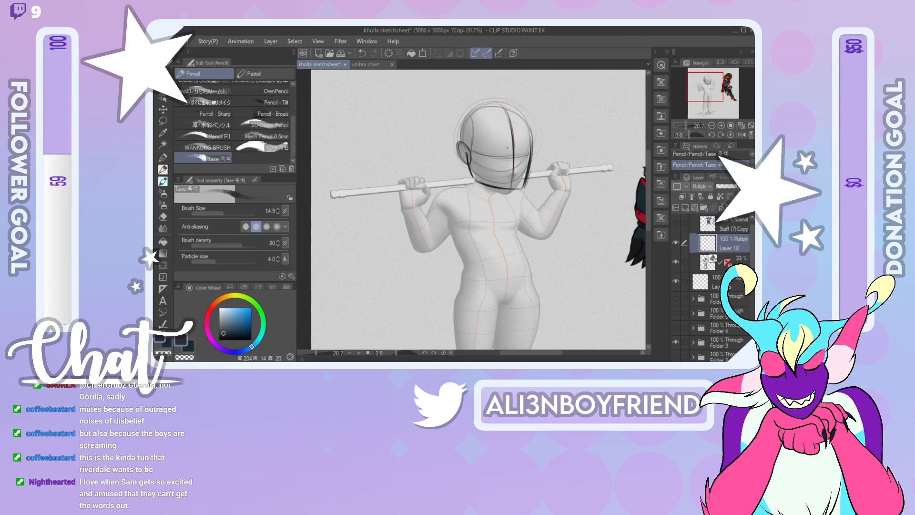
Step: Rotate the head sketch slightly and reposition it over the 3D head with Scale/Rotate
{"action": "left_click", "coordinate": [422, 52]}
{"action": "left_click_drag", "start_coordinate": [578, 146], "coordinate": [575, 145]}
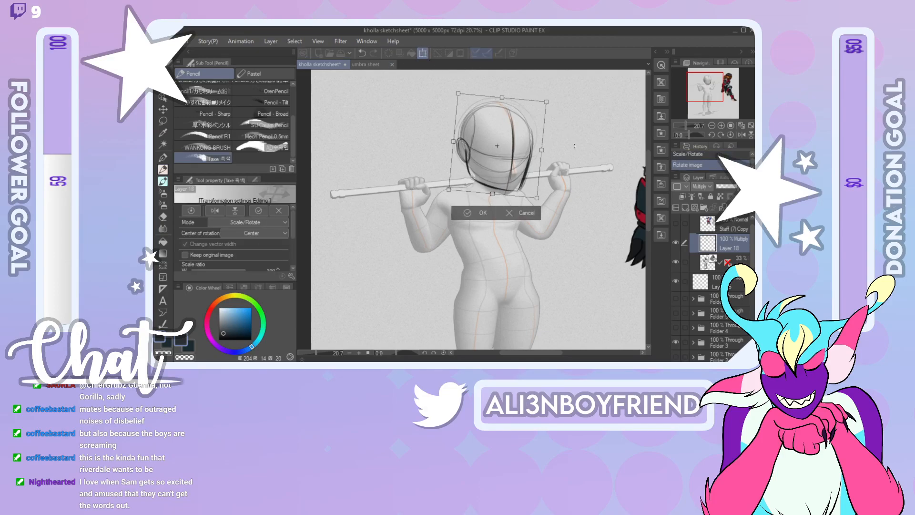
{"action": "left_click_drag", "start_coordinate": [526, 161], "coordinate": [530, 157]}
{"action": "left_click_drag", "start_coordinate": [517, 194], "coordinate": [516, 193]}
{"action": "left_click", "coordinate": [478, 215]}
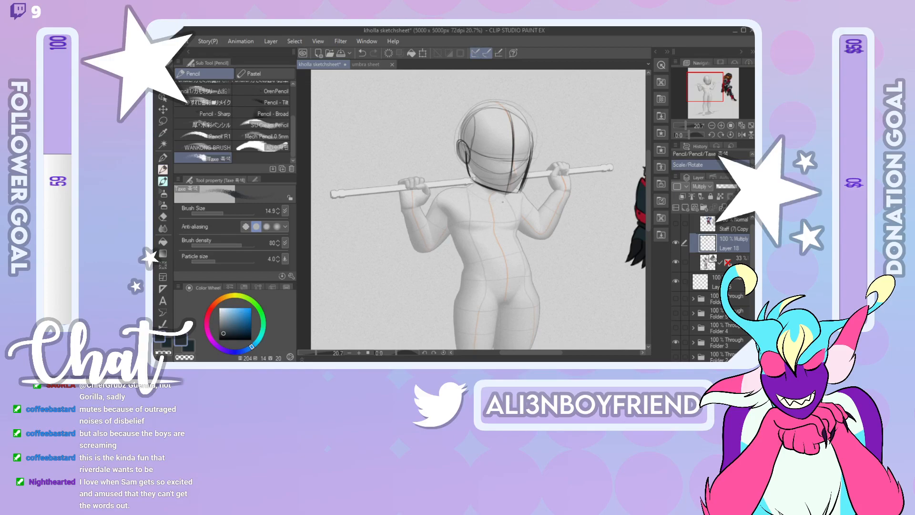
Step: Sketch the neck below the jaw and check the drawing in a horizontally flipped view
{"action": "left_click_drag", "start_coordinate": [500, 200], "coordinate": [505, 193]}
{"action": "left_click_drag", "start_coordinate": [504, 193], "coordinate": [500, 200]}
{"action": "left_click", "coordinate": [741, 135]}
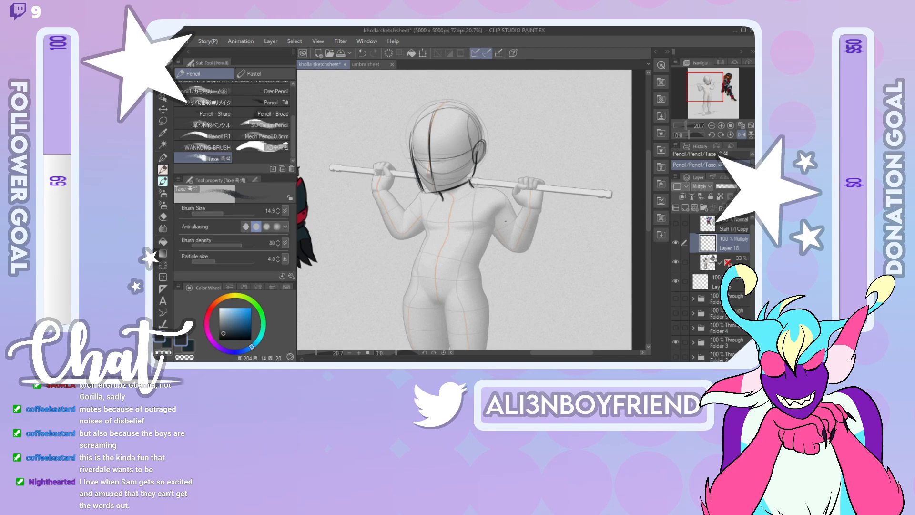
{"action": "left_click", "coordinate": [742, 135]}
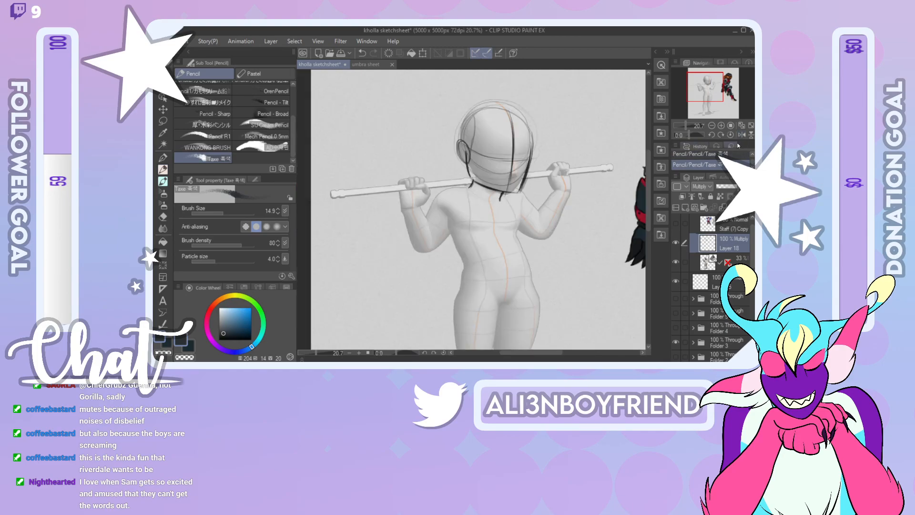
Step: Sketch the collar line, torso sides, ribcage arch, body centre line and waistline over the 3D figure
{"action": "mouse_move", "coordinate": [715, 84]}
{"action": "left_mouse_down"}
{"action": "mouse_move", "coordinate": [728, 85]}
{"action": "mouse_move", "coordinate": [716, 87]}
{"action": "left_mouse_up"}
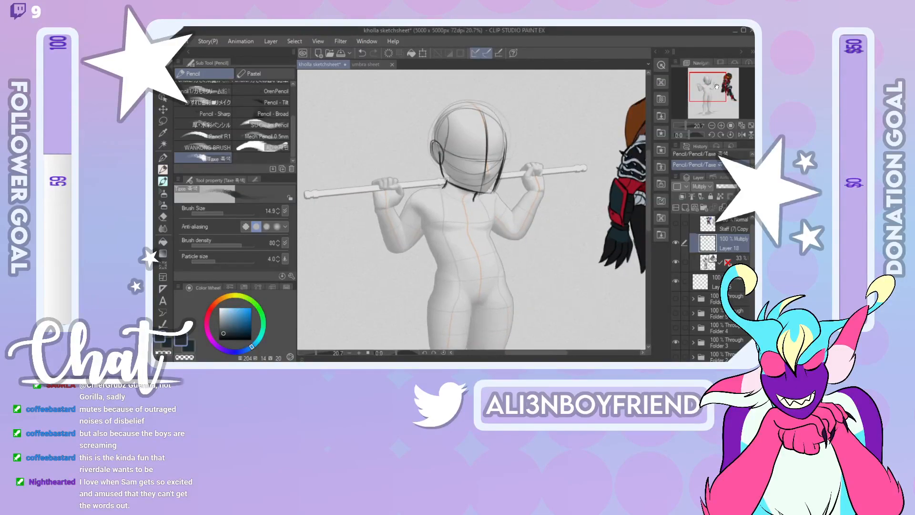
{"action": "mouse_move", "coordinate": [421, 199]}
{"action": "left_mouse_down"}
{"action": "mouse_move", "coordinate": [449, 190]}
{"action": "mouse_move", "coordinate": [481, 203]}
{"action": "left_mouse_up"}
{"action": "mouse_move", "coordinate": [416, 203]}
{"action": "left_mouse_down"}
{"action": "mouse_move", "coordinate": [441, 269]}
{"action": "mouse_move", "coordinate": [479, 234]}
{"action": "mouse_move", "coordinate": [498, 253]}
{"action": "left_mouse_up"}
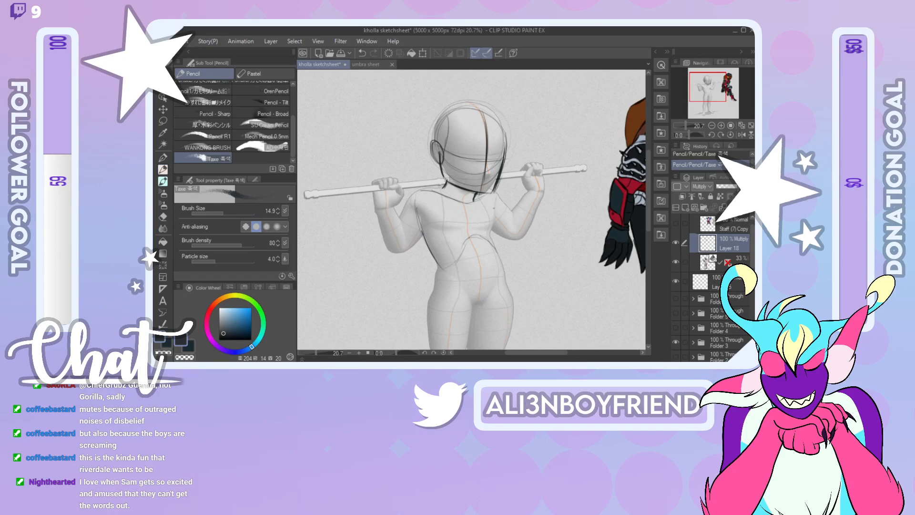
{"action": "mouse_move", "coordinate": [496, 207]}
{"action": "left_mouse_down"}
{"action": "mouse_move", "coordinate": [495, 249]}
{"action": "mouse_move", "coordinate": [499, 211]}
{"action": "mouse_move", "coordinate": [464, 197]}
{"action": "mouse_move", "coordinate": [479, 306]}
{"action": "left_mouse_up"}
{"action": "left_click_drag", "start_coordinate": [447, 276], "coordinate": [498, 277]}
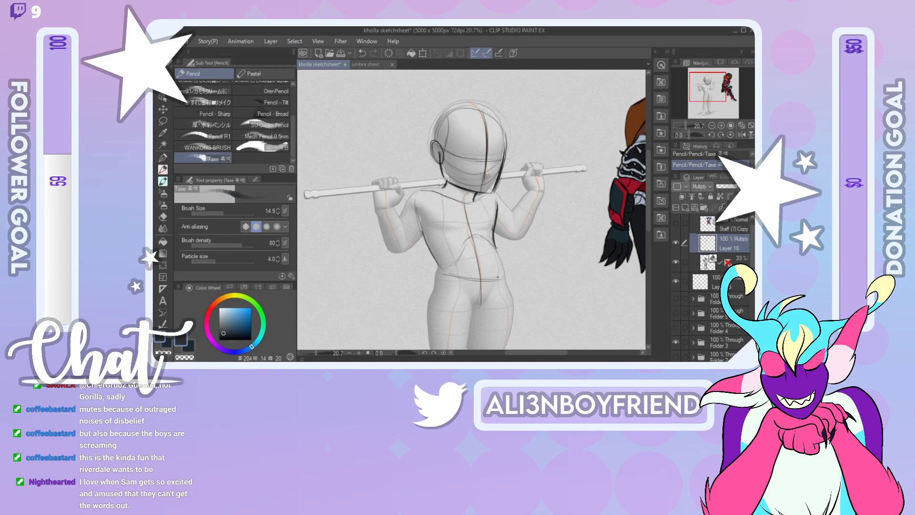
Step: Sketch the outer contours of both hips and reinforce the torso's side lines
{"action": "left_click_drag", "start_coordinate": [438, 268], "coordinate": [432, 304]}
{"action": "key", "text": "ctrl+z"}
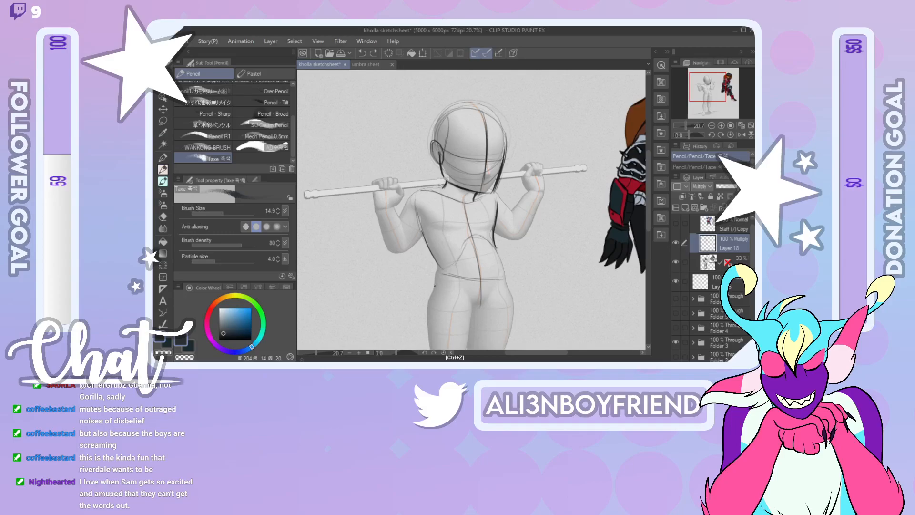
{"action": "key", "text": "ctrl+y"}
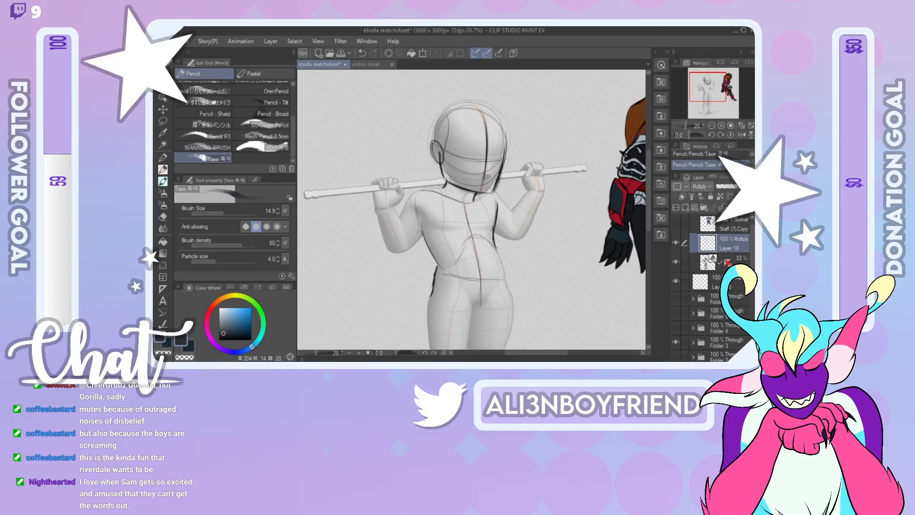
{"action": "left_click_drag", "start_coordinate": [496, 245], "coordinate": [510, 295]}
{"action": "left_click_drag", "start_coordinate": [439, 221], "coordinate": [435, 234]}
{"action": "left_click_drag", "start_coordinate": [496, 192], "coordinate": [494, 203]}
Step: Flip the canvas view horizontally and sketch the figure's right torso side, upper arm and raised forearm
{"action": "left_click", "coordinate": [742, 135]}
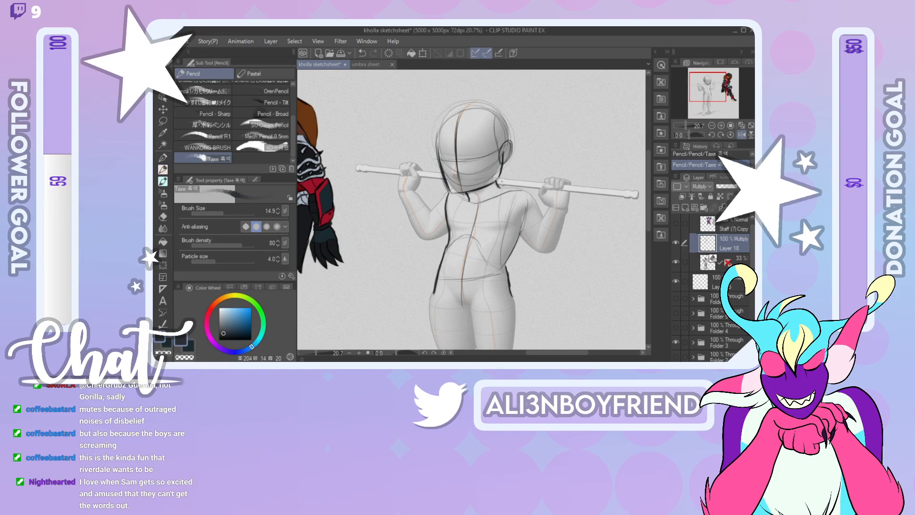
{"action": "mouse_move", "coordinate": [498, 184]}
{"action": "left_mouse_down"}
{"action": "mouse_move", "coordinate": [524, 191]}
{"action": "mouse_move", "coordinate": [541, 214]}
{"action": "mouse_move", "coordinate": [503, 266]}
{"action": "left_mouse_up"}
{"action": "left_click_drag", "start_coordinate": [520, 234], "coordinate": [547, 253]}
{"action": "mouse_move", "coordinate": [544, 208]}
{"action": "left_mouse_down"}
{"action": "mouse_move", "coordinate": [538, 229]}
{"action": "mouse_move", "coordinate": [550, 204]}
{"action": "left_mouse_up"}
{"action": "mouse_move", "coordinate": [537, 256]}
{"action": "left_mouse_down"}
{"action": "mouse_move", "coordinate": [561, 242]}
{"action": "mouse_move", "coordinate": [566, 215]}
{"action": "left_mouse_up"}
{"action": "left_click_drag", "start_coordinate": [556, 250], "coordinate": [568, 204]}
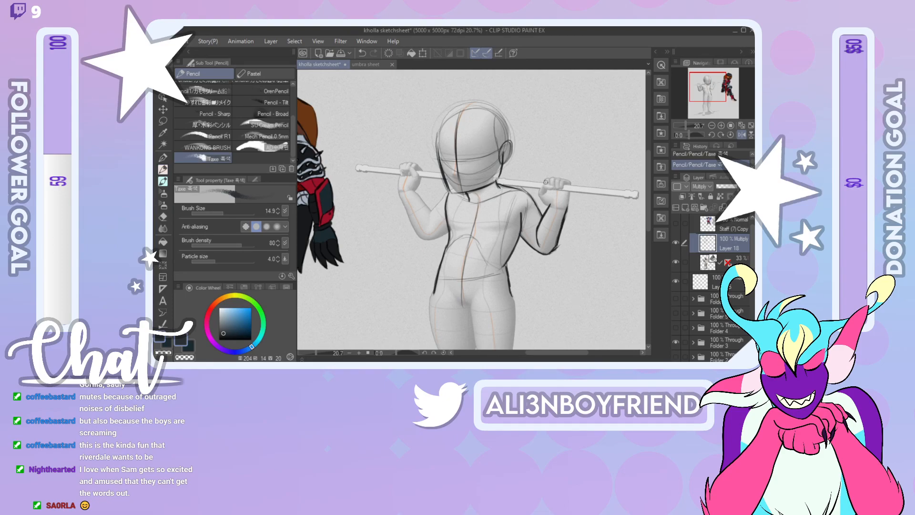
Step: Sketch the figure's left upper arm, elbow and raised forearm, checking the contours in a horizontally flipped view
{"action": "left_click_drag", "start_coordinate": [553, 200], "coordinate": [550, 203]}
{"action": "left_click", "coordinate": [742, 134]}
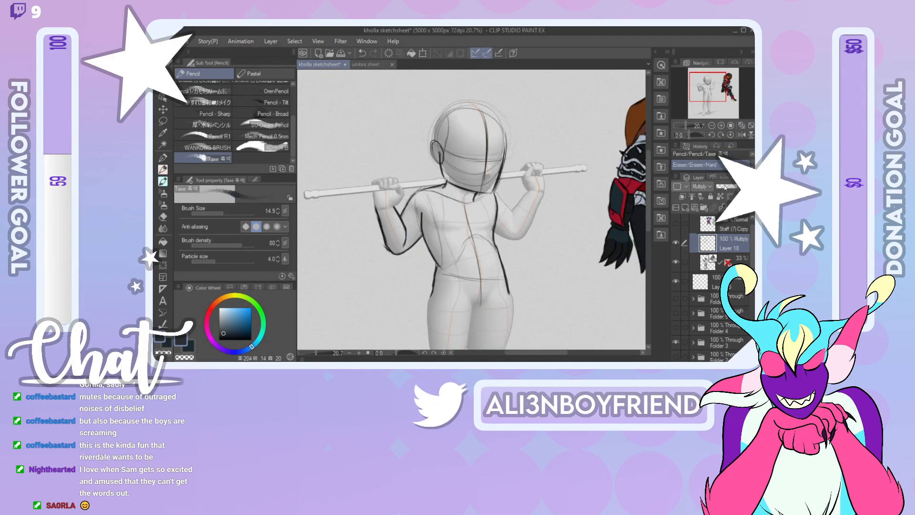
{"action": "mouse_move", "coordinate": [496, 190]}
{"action": "left_mouse_down"}
{"action": "mouse_move", "coordinate": [512, 214]}
{"action": "mouse_move", "coordinate": [513, 232]}
{"action": "mouse_move", "coordinate": [500, 233]}
{"action": "mouse_move", "coordinate": [523, 241]}
{"action": "left_mouse_up"}
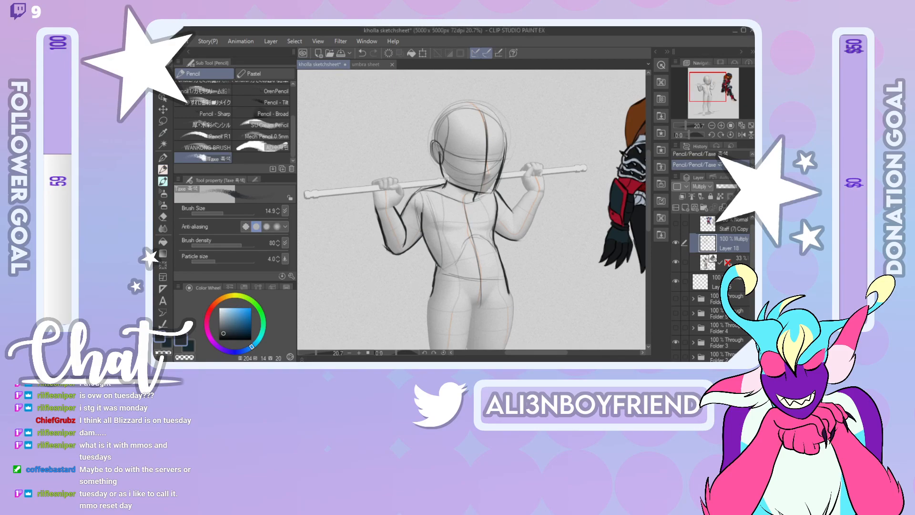
{"action": "left_click", "coordinate": [741, 135]}
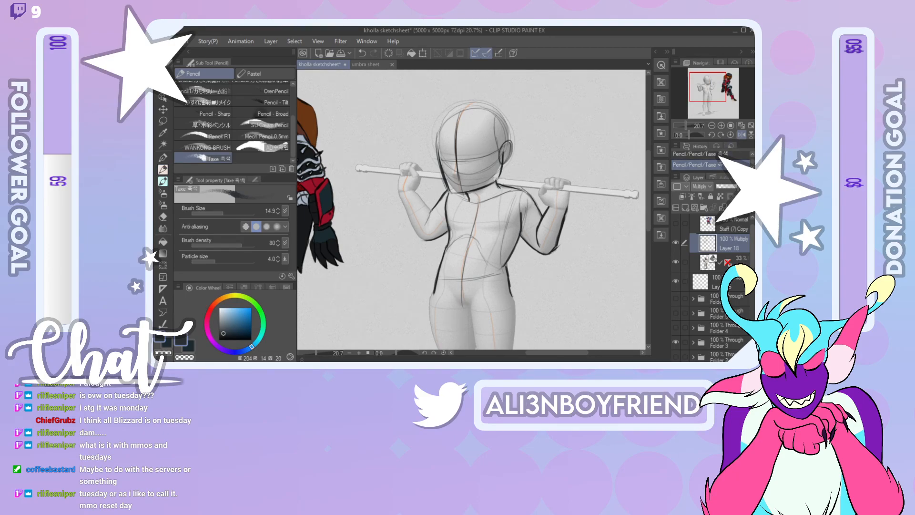
{"action": "mouse_move", "coordinate": [428, 225]}
{"action": "left_mouse_down"}
{"action": "mouse_move", "coordinate": [437, 205]}
{"action": "mouse_move", "coordinate": [404, 204]}
{"action": "mouse_move", "coordinate": [424, 239]}
{"action": "left_mouse_up"}
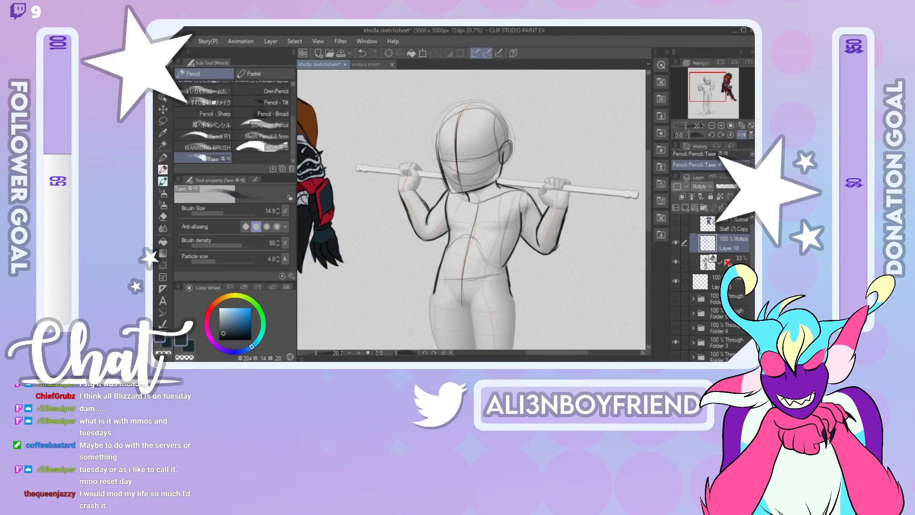
{"action": "left_click_drag", "start_coordinate": [414, 189], "coordinate": [422, 199]}
{"action": "left_click", "coordinate": [741, 135]}
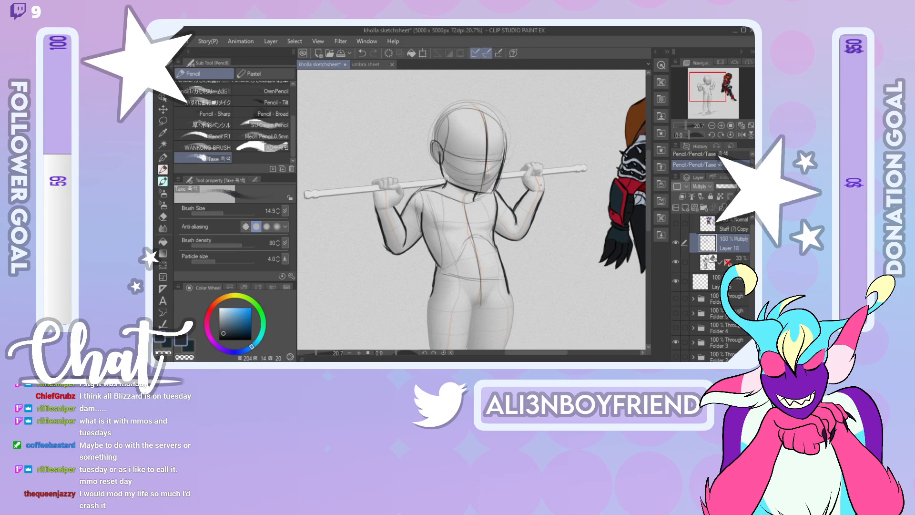
Step: Sketch the outline, thumb and wrist of the figure's left hand gripping the staff
{"action": "left_click_drag", "start_coordinate": [534, 182], "coordinate": [532, 184]}
{"action": "left_click_drag", "start_coordinate": [527, 168], "coordinate": [523, 179]}
{"action": "left_click_drag", "start_coordinate": [542, 175], "coordinate": [545, 186]}
{"action": "key", "text": "ctrl+z"}
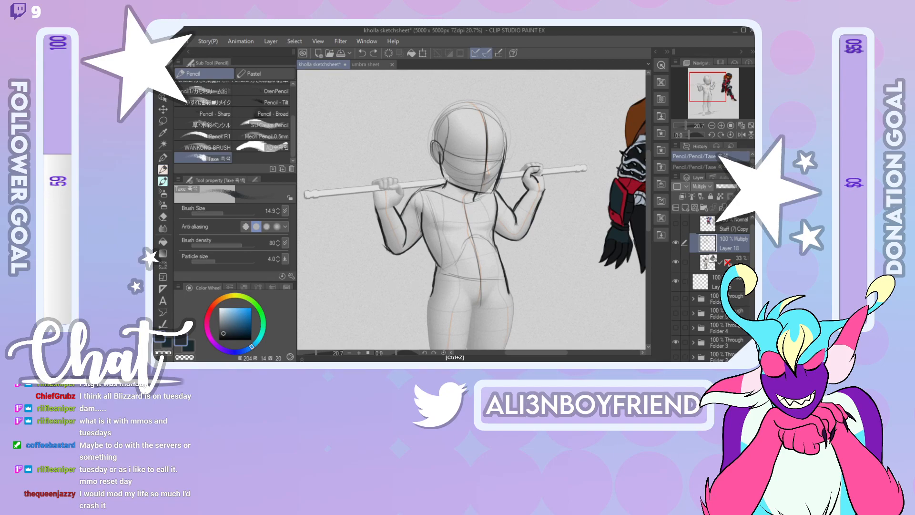
{"action": "left_click_drag", "start_coordinate": [541, 174], "coordinate": [545, 187]}
{"action": "key", "text": "ctrl+z"}
{"action": "key", "text": "ctrl+y"}
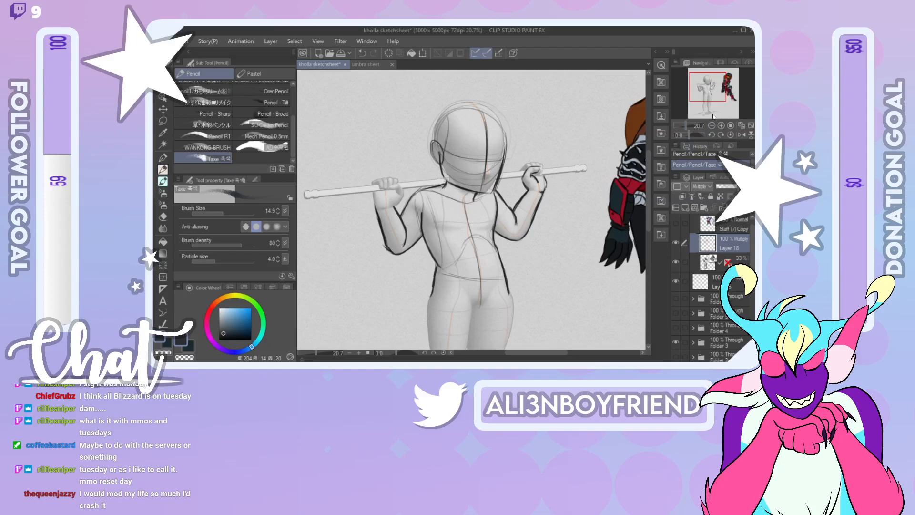
Step: Flip the canvas view and sketch the outer contour and wrist of the figure's right hand on the staff
{"action": "left_click_drag", "start_coordinate": [714, 93], "coordinate": [720, 93]}
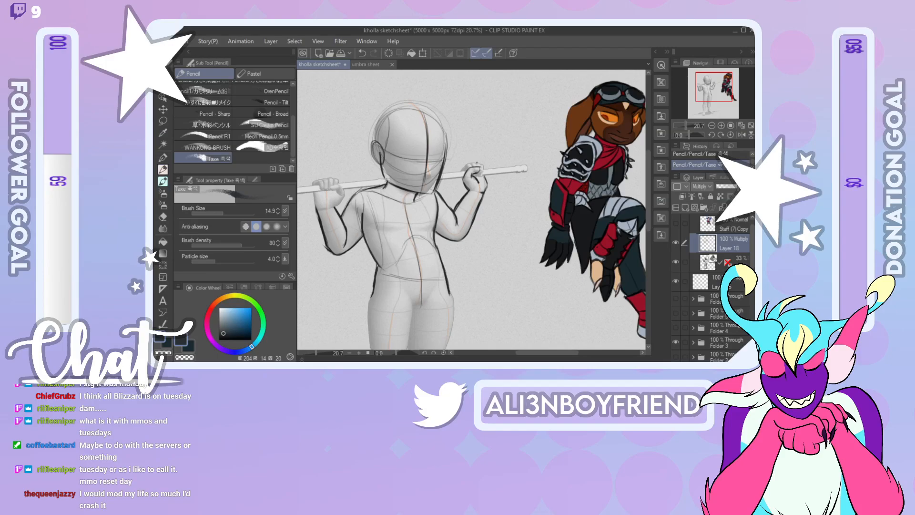
{"action": "left_click", "coordinate": [741, 135]}
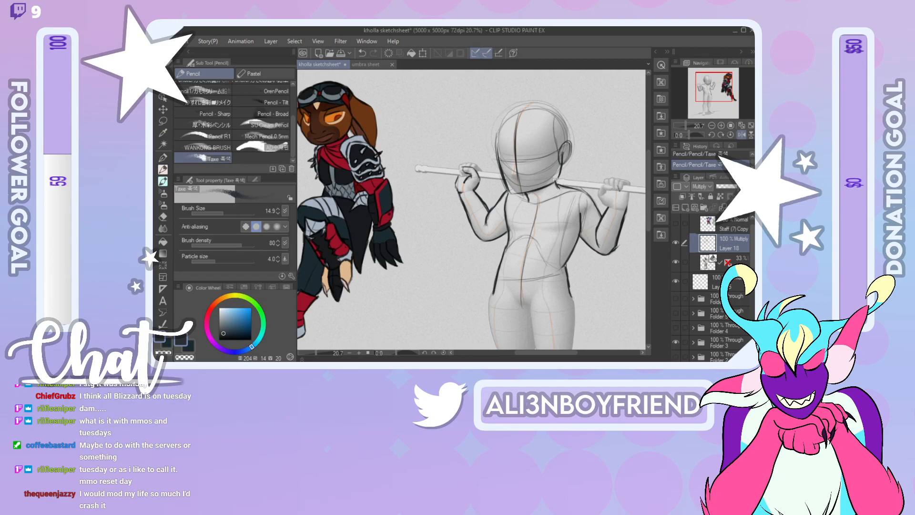
{"action": "left_click_drag", "start_coordinate": [621, 183], "coordinate": [630, 183]}
{"action": "left_click_drag", "start_coordinate": [630, 192], "coordinate": [616, 210]}
{"action": "key", "text": "ctrl+z"}
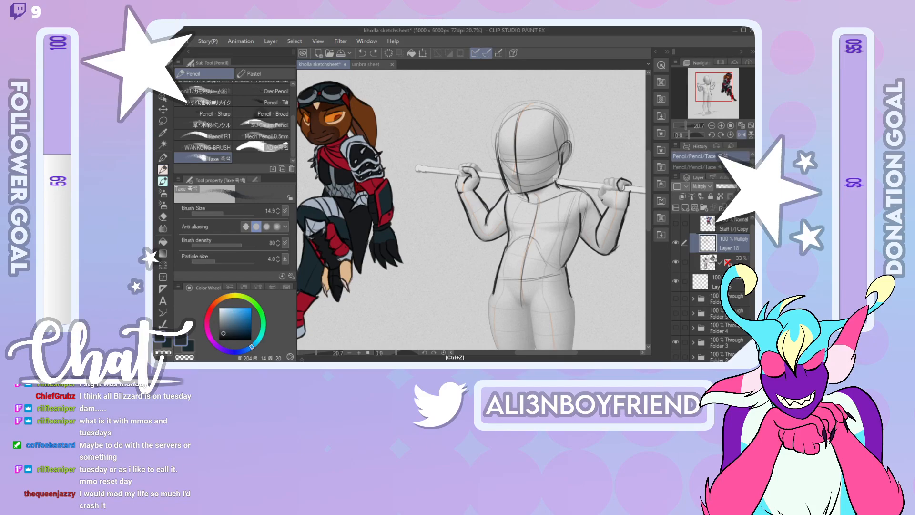
{"action": "left_click_drag", "start_coordinate": [601, 200], "coordinate": [605, 205]}
{"action": "key", "text": "ctrl+z"}
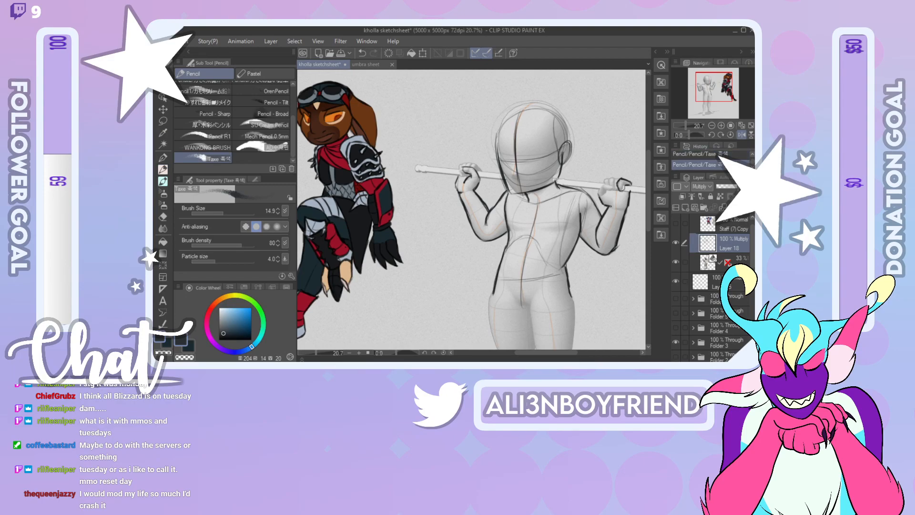
{"action": "key", "text": "ctrl+z"}
{"action": "key", "text": "ctrl+y"}
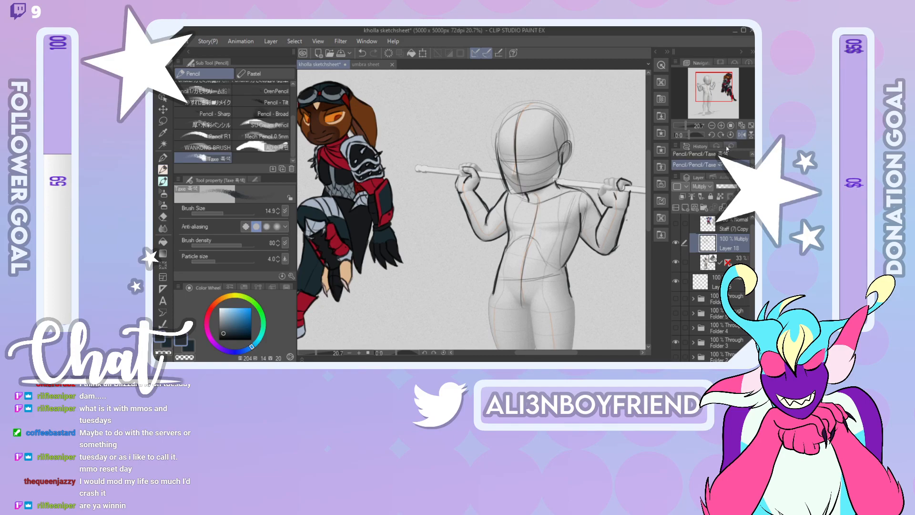
Step: Sketch the first curled fingers of the figure's right hand around the staff
{"action": "left_click", "coordinate": [741, 135]}
{"action": "left_click_drag", "start_coordinate": [719, 104], "coordinate": [704, 106]}
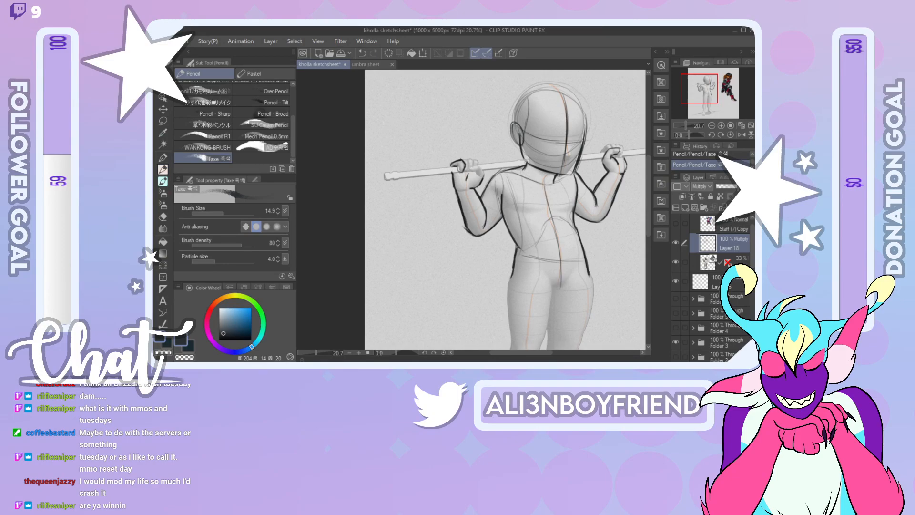
{"action": "left_click_drag", "start_coordinate": [463, 172], "coordinate": [457, 179]}
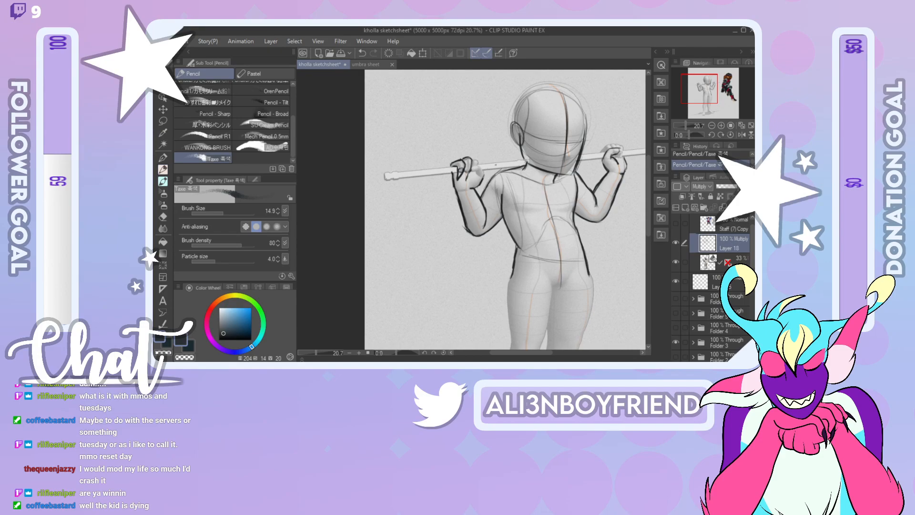
{"action": "left_click", "coordinate": [742, 136]}
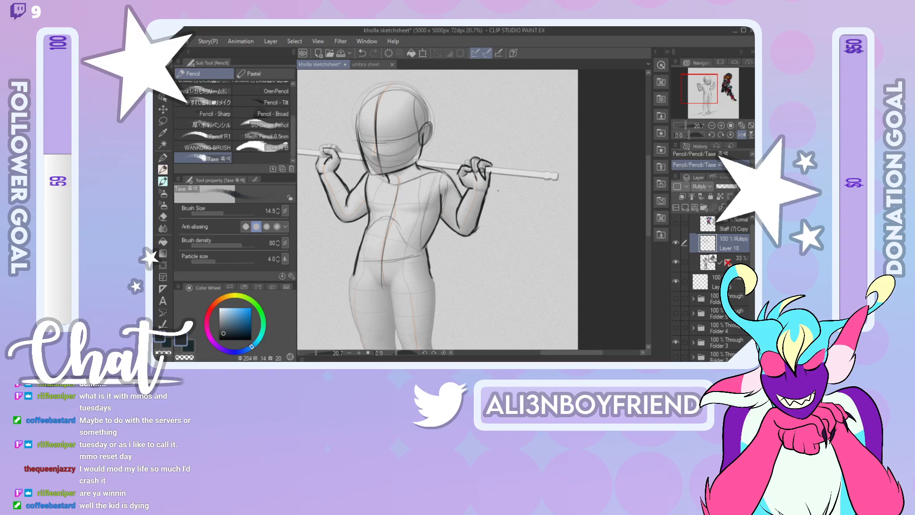
{"action": "left_click_drag", "start_coordinate": [477, 168], "coordinate": [481, 178]}
Step: Erase stray finger lines on the right hand, then redraw its curled fingers with pointed claws
{"action": "left_click", "coordinate": [162, 216]}
{"action": "left_click_drag", "start_coordinate": [470, 168], "coordinate": [481, 179]}
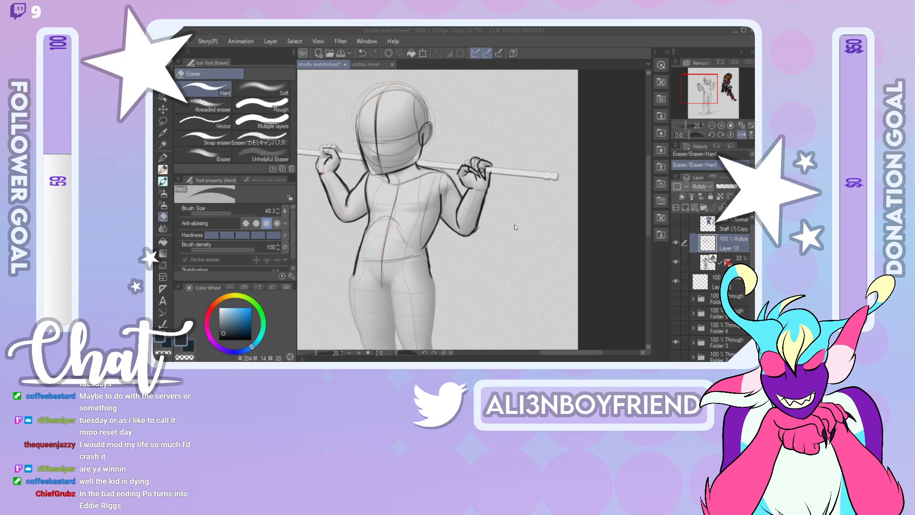
{"action": "left_click", "coordinate": [479, 179]}
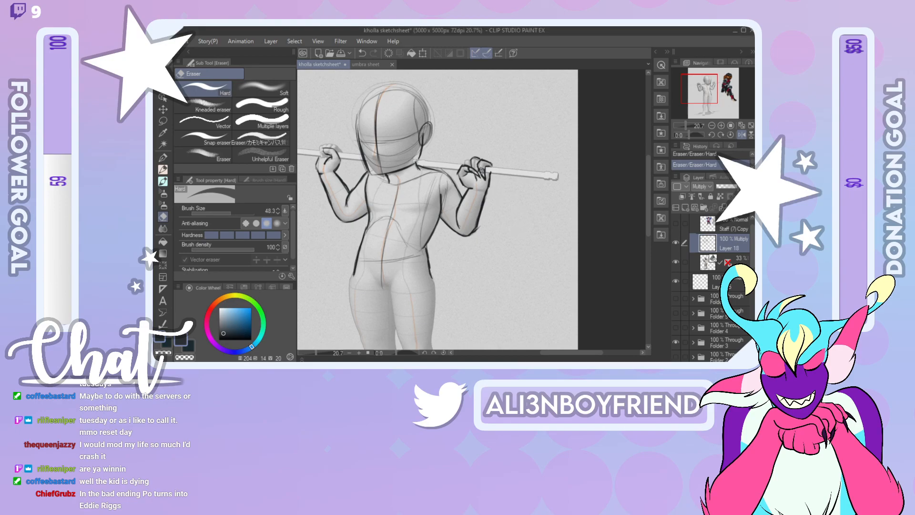
{"action": "left_click", "coordinate": [163, 169]}
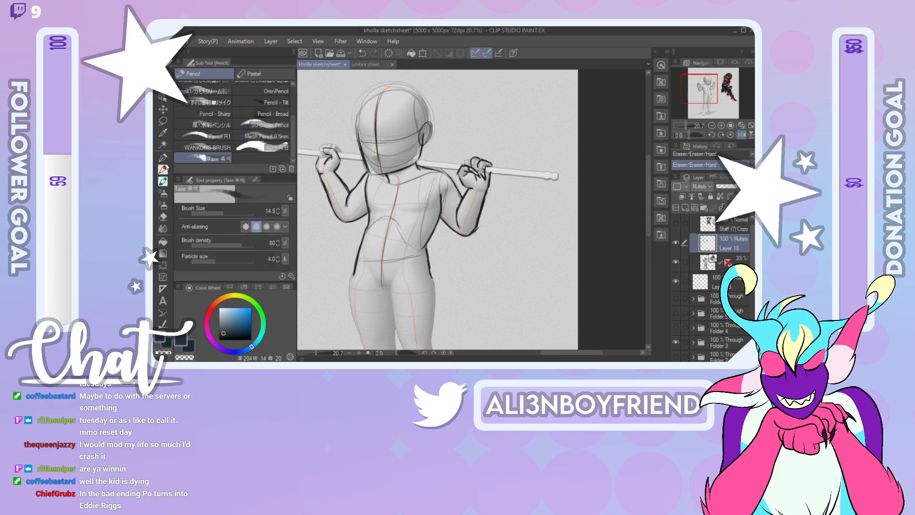
{"action": "mouse_move", "coordinate": [479, 170]}
{"action": "left_mouse_down"}
{"action": "mouse_move", "coordinate": [485, 179]}
{"action": "mouse_move", "coordinate": [473, 183]}
{"action": "left_mouse_up"}
{"action": "left_click_drag", "start_coordinate": [465, 160], "coordinate": [469, 182]}
{"action": "left_click", "coordinate": [742, 136]}
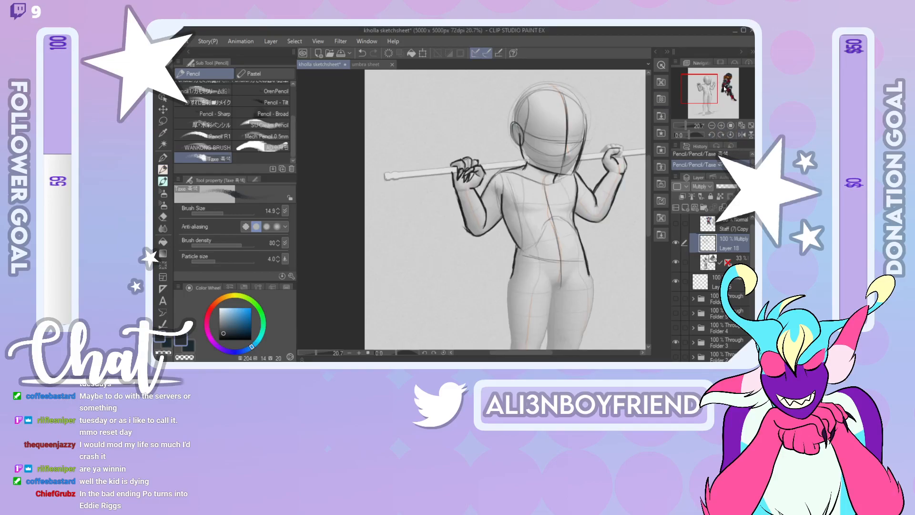
Step: Sketch the knuckles and the first curled finger of the figure's left hand over the staff
{"action": "left_click_drag", "start_coordinate": [707, 91], "coordinate": [714, 89]}
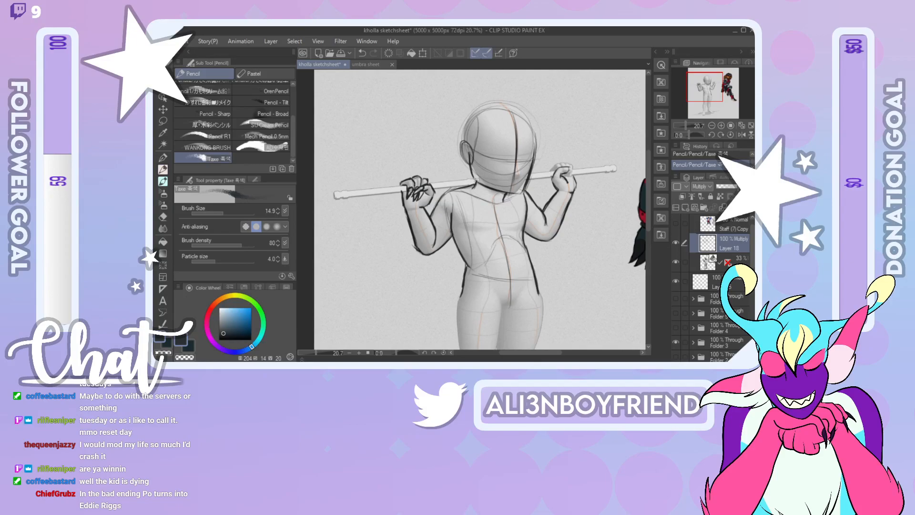
{"action": "left_click_drag", "start_coordinate": [549, 170], "coordinate": [557, 162]}
{"action": "left_click_drag", "start_coordinate": [570, 172], "coordinate": [564, 183]}
{"action": "key", "text": "ctrl+z"}
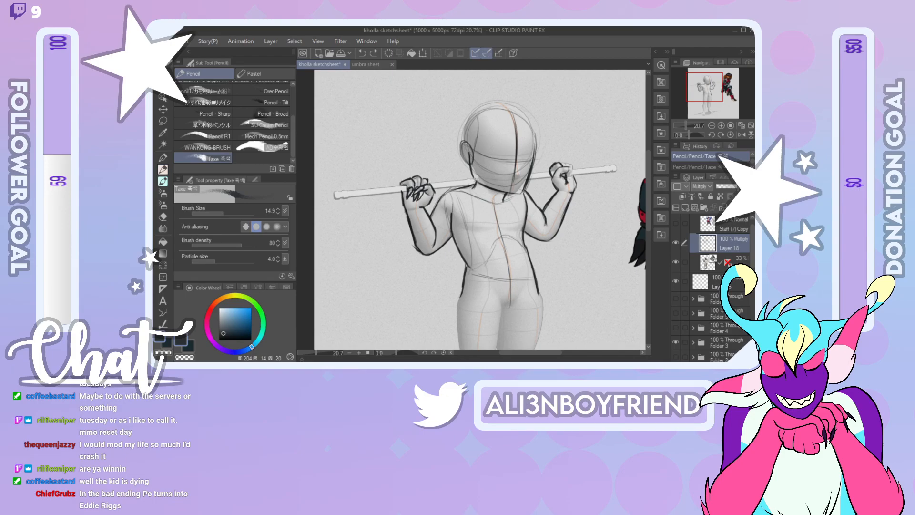
{"action": "key", "text": "ctrl+y"}
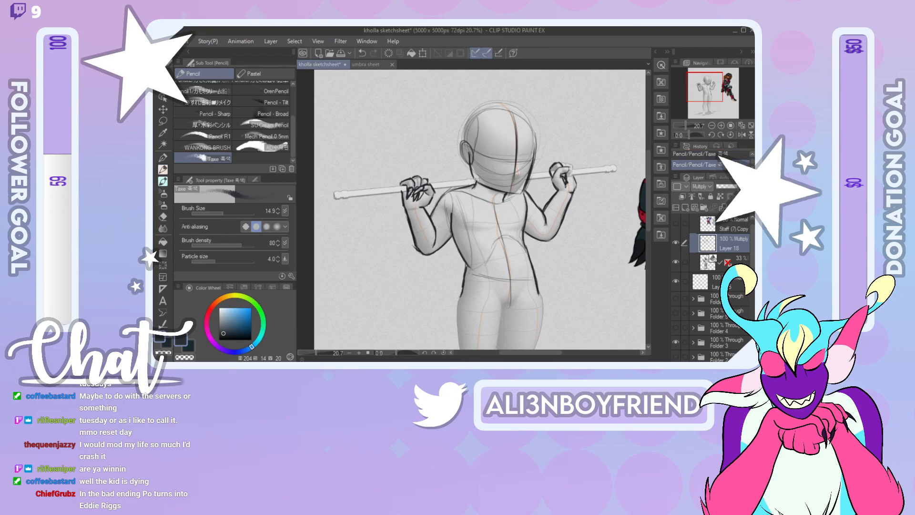
{"action": "key", "text": "ctrl+z"}
{"action": "key", "text": "ctrl+y"}
Step: Clean up the left hand's finger lines with the hard eraser and redraw its curled fingers with claws
{"action": "key", "text": "e"}
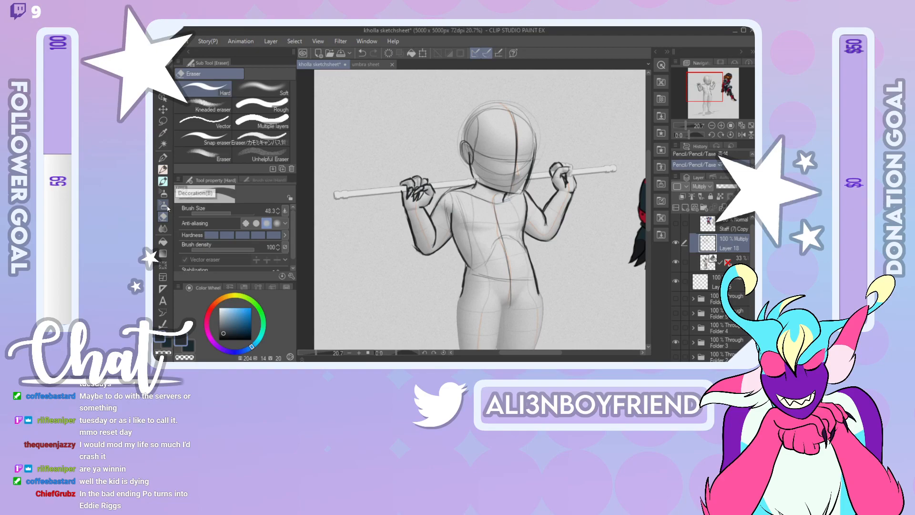
{"action": "left_click_drag", "start_coordinate": [566, 190], "coordinate": [564, 182]}
{"action": "left_click_drag", "start_coordinate": [565, 187], "coordinate": [565, 179]}
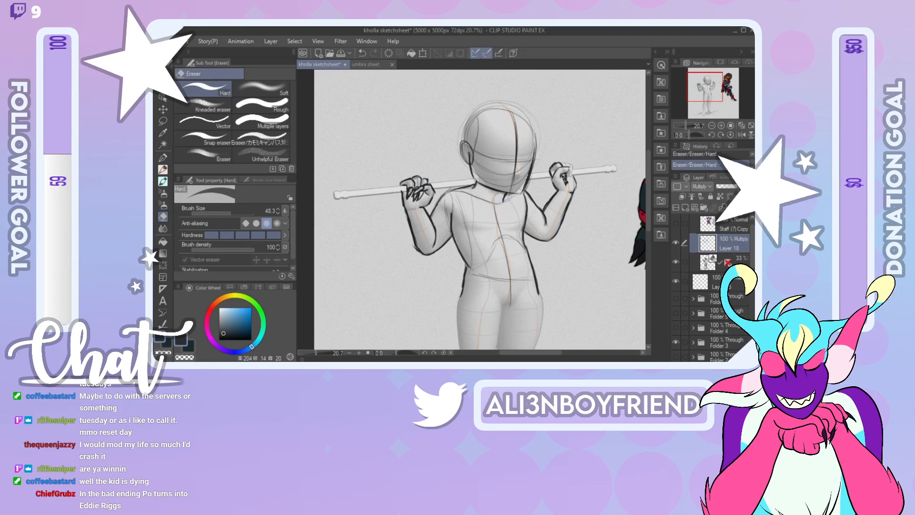
{"action": "key", "text": "ctrl+z"}
{"action": "left_click_drag", "start_coordinate": [569, 179], "coordinate": [567, 181]}
{"action": "left_click", "coordinate": [162, 169]}
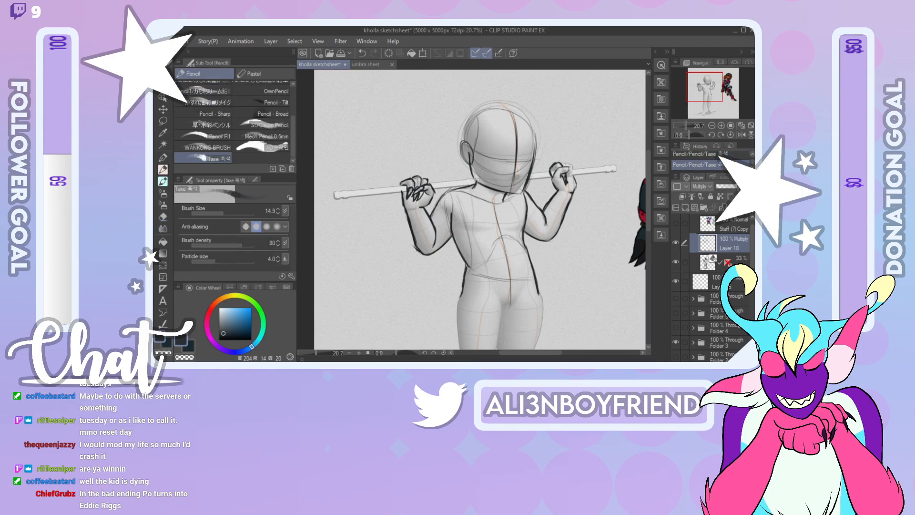
{"action": "key", "text": "ctrl+z"}
{"action": "key", "text": "ctrl+y"}
{"action": "key", "text": "ctrl+z"}
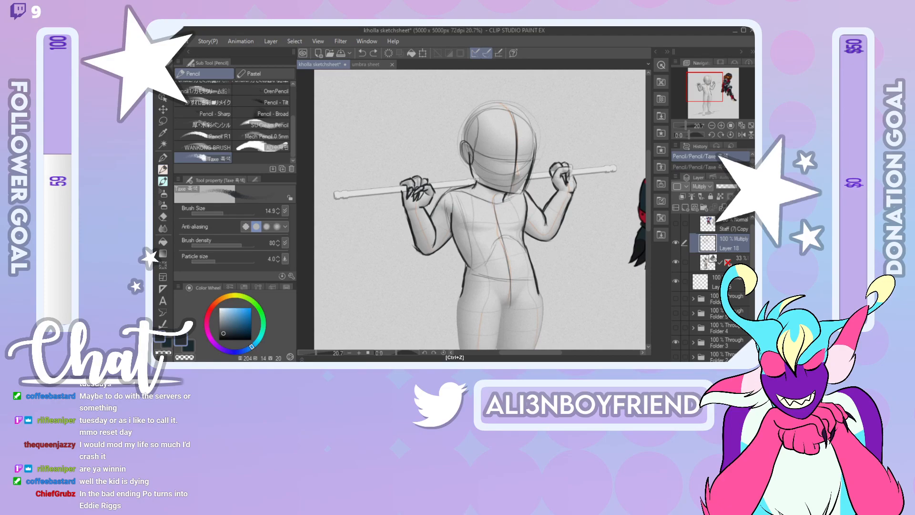
{"action": "key", "text": "ctrl+y"}
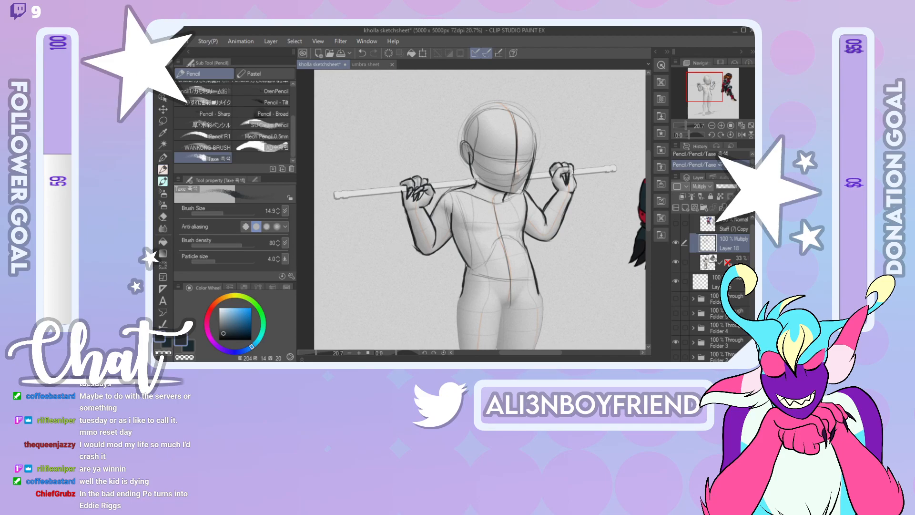
{"action": "left_click_drag", "start_coordinate": [572, 172], "coordinate": [570, 187]}
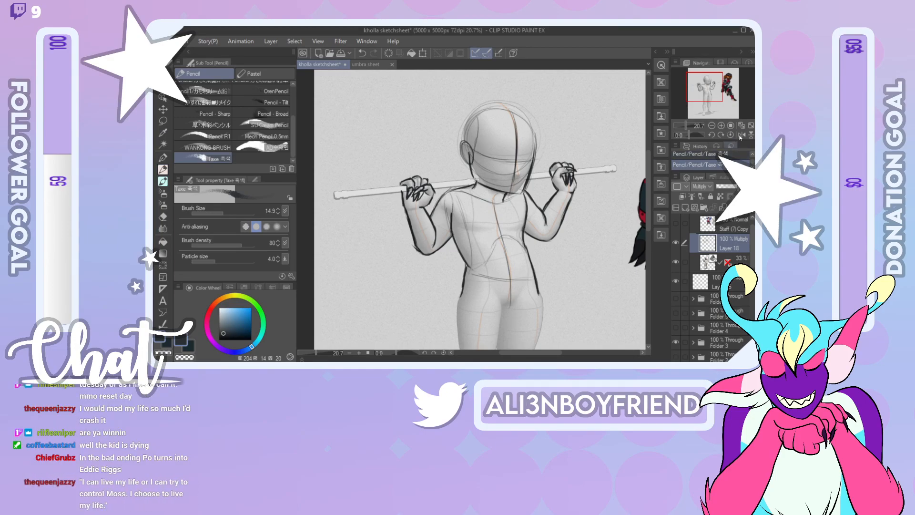
Step: Check the drawing in the flipped view and sketch the lower chest contour and sternum line
{"action": "left_click", "coordinate": [742, 135]}
{"action": "left_click", "coordinate": [741, 135]}
{"action": "left_click", "coordinate": [741, 135]}
{"action": "left_click", "coordinate": [742, 135]}
{"action": "mouse_move", "coordinate": [449, 208]}
{"action": "left_mouse_down"}
{"action": "mouse_move", "coordinate": [474, 230]}
{"action": "mouse_move", "coordinate": [514, 231]}
{"action": "mouse_move", "coordinate": [497, 221]}
{"action": "mouse_move", "coordinate": [496, 229]}
{"action": "left_mouse_up"}
Step: Lower Layer 18's opacity to 48% and add a new raster layer above it
{"action": "left_click_drag", "start_coordinate": [729, 187], "coordinate": [725, 189]}
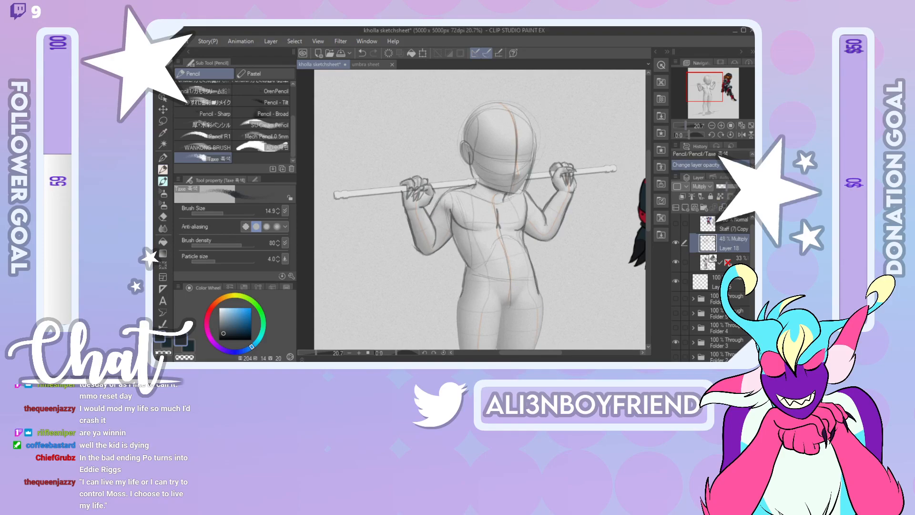
{"action": "left_click", "coordinate": [685, 208]}
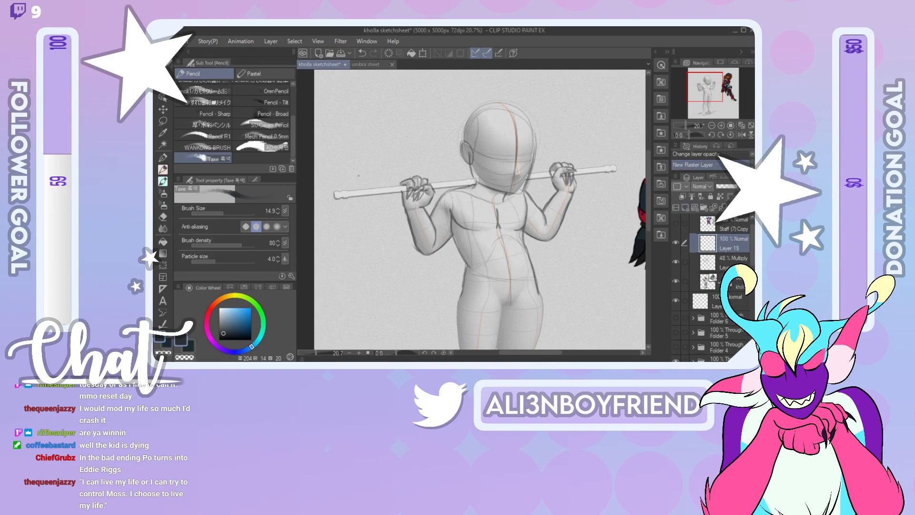
Step: Outline the staff across the shoulders on the new layer with two long straight edges and end details
{"action": "left_click", "coordinate": [335, 193]}
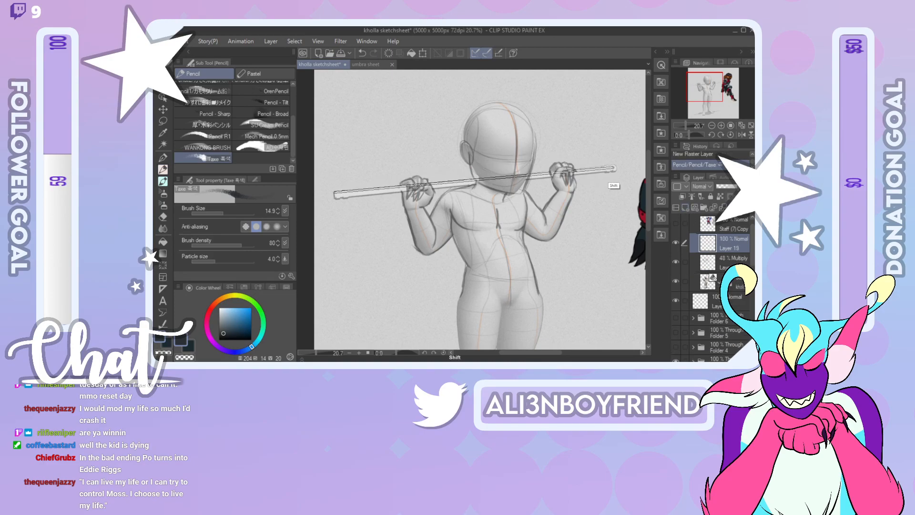
{"action": "left_click", "coordinate": [616, 168], "text": "shift"}
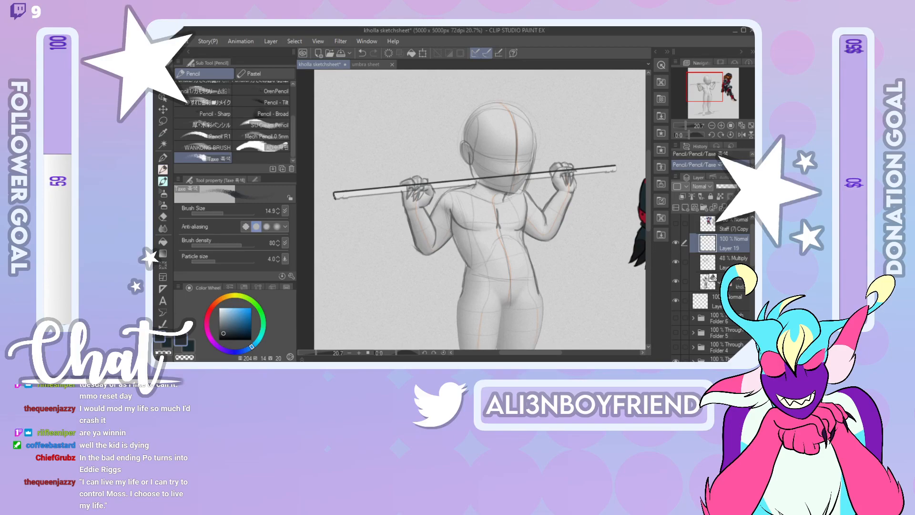
{"action": "left_click", "coordinate": [616, 172], "text": "shift"}
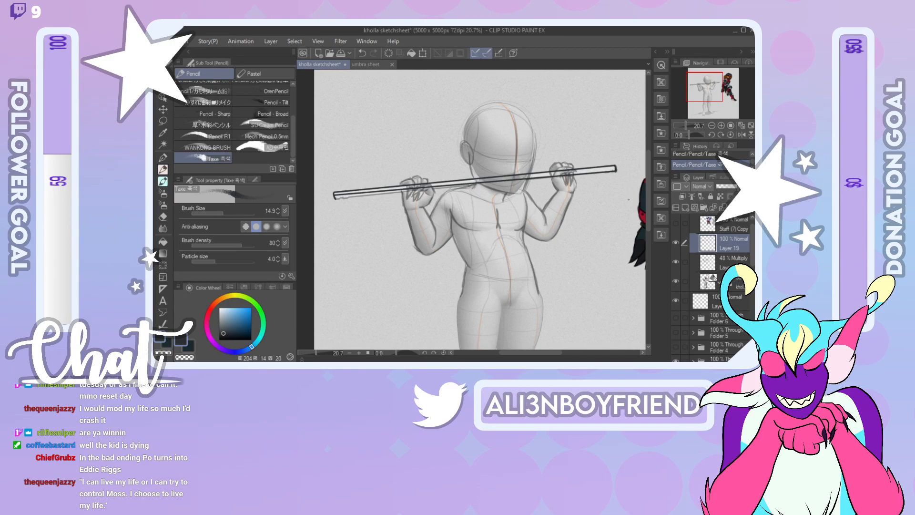
{"action": "key", "text": "ctrl+z"}
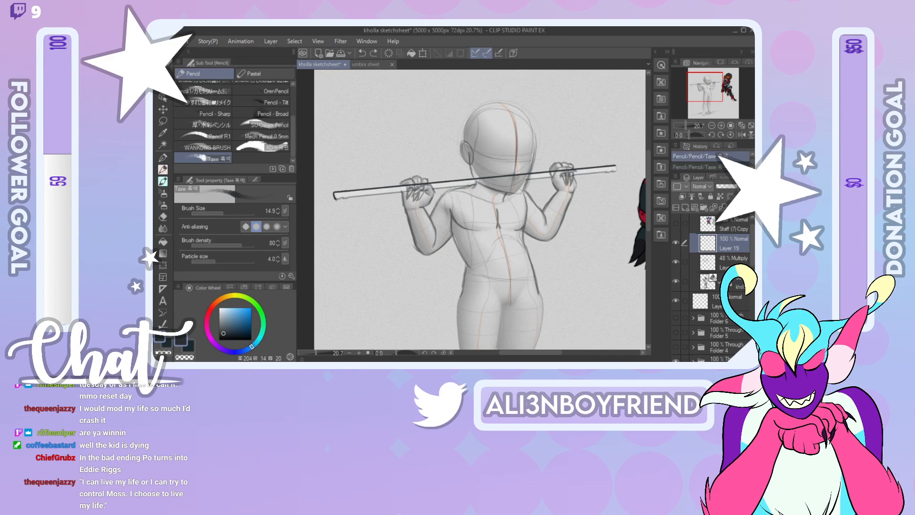
{"action": "left_click", "coordinate": [615, 173], "text": "shift"}
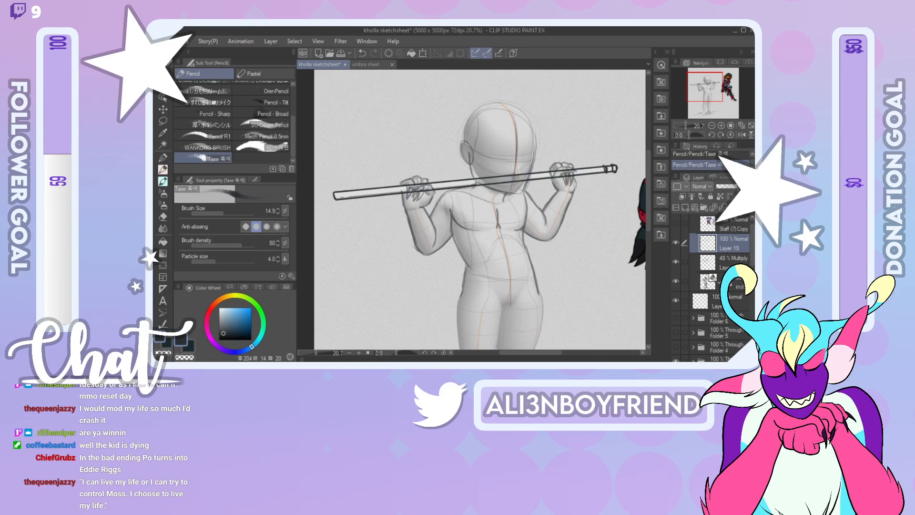
Step: Check the sketch in the flipped view and add a band detail to the left end of the staff
{"action": "left_click", "coordinate": [742, 135]}
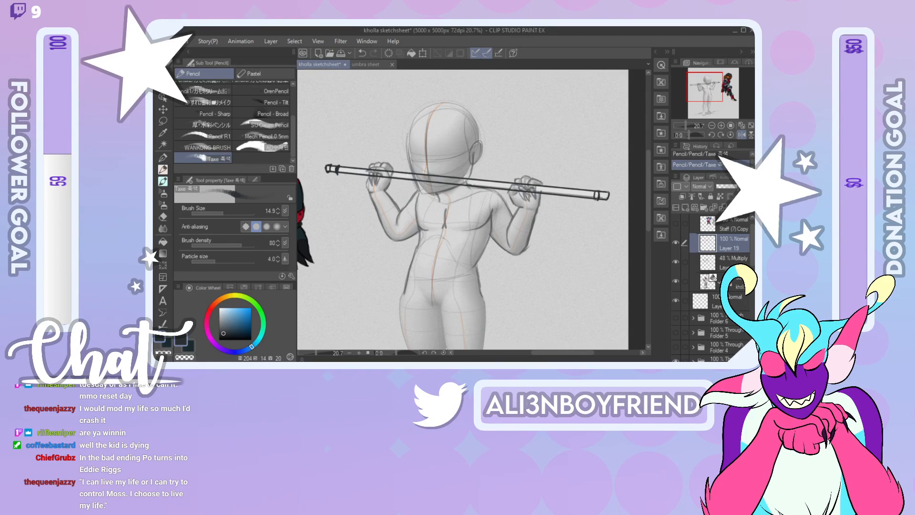
{"action": "left_click_drag", "start_coordinate": [604, 192], "coordinate": [604, 201]}
{"action": "left_click", "coordinate": [741, 136]}
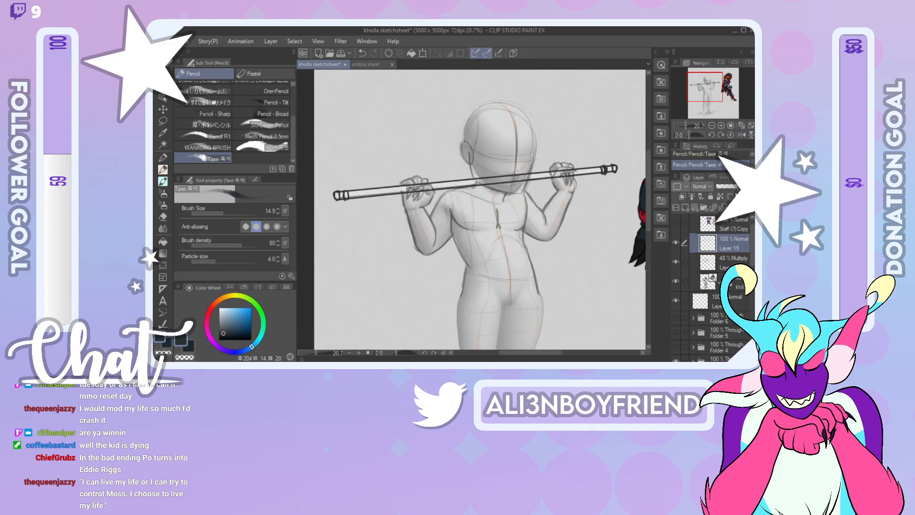
Step: Lower the staff's Layer 19 opacity to 57% and restore the body sketch's Layer 18 to 100%
{"action": "mouse_move", "coordinate": [736, 187]}
{"action": "left_mouse_down"}
{"action": "mouse_move", "coordinate": [726, 187]}
{"action": "mouse_move", "coordinate": [738, 187]}
{"action": "left_mouse_up"}
{"action": "left_click", "coordinate": [734, 257]}
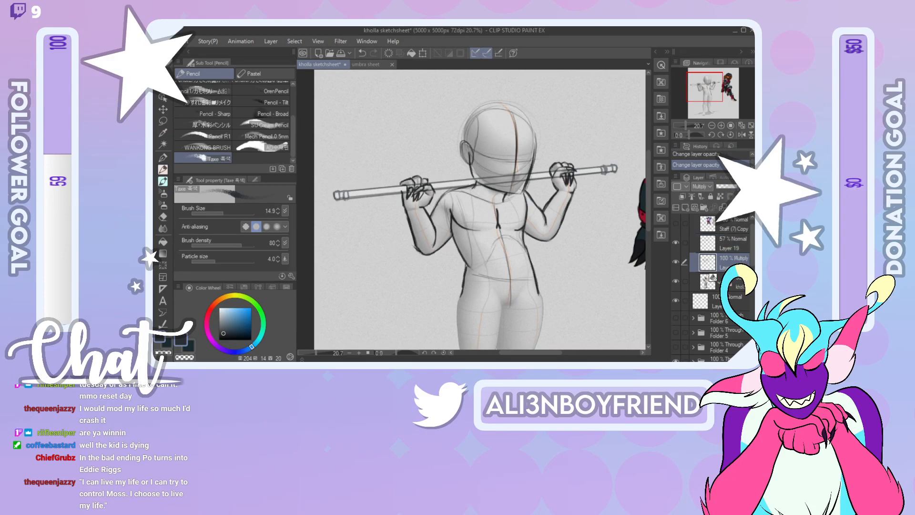
{"action": "left_click", "coordinate": [733, 244]}
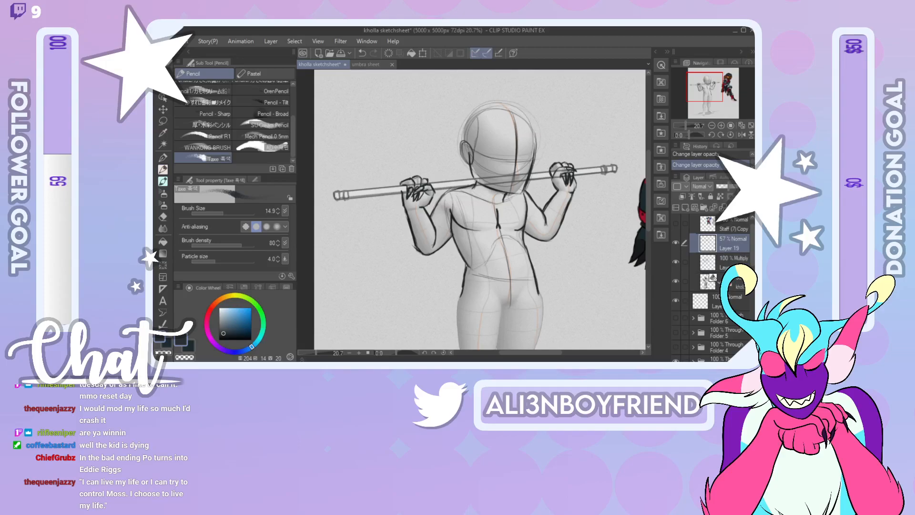
Step: Erase the staff lines crossing the lower face on Layer 19 with the hard eraser
{"action": "mouse_move", "coordinate": [489, 183]}
{"action": "left_mouse_down"}
{"action": "mouse_move", "coordinate": [480, 176]}
{"action": "mouse_move", "coordinate": [493, 186]}
{"action": "mouse_move", "coordinate": [503, 171]}
{"action": "mouse_move", "coordinate": [523, 178]}
{"action": "mouse_move", "coordinate": [529, 165]}
{"action": "mouse_move", "coordinate": [580, 189]}
{"action": "mouse_move", "coordinate": [556, 176]}
{"action": "left_mouse_up"}
{"action": "key", "text": "ctrl+z"}
{"action": "key", "text": "ctrl+z"}
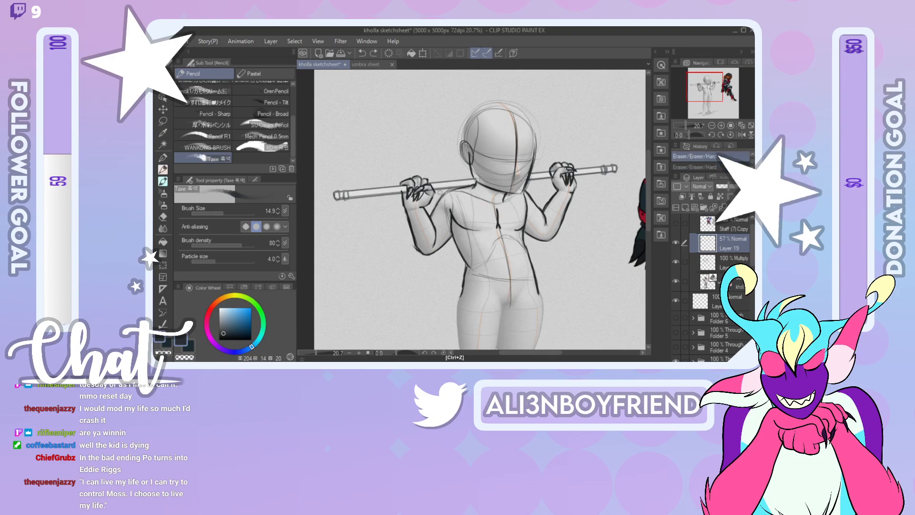
{"action": "key", "text": "ctrl+y"}
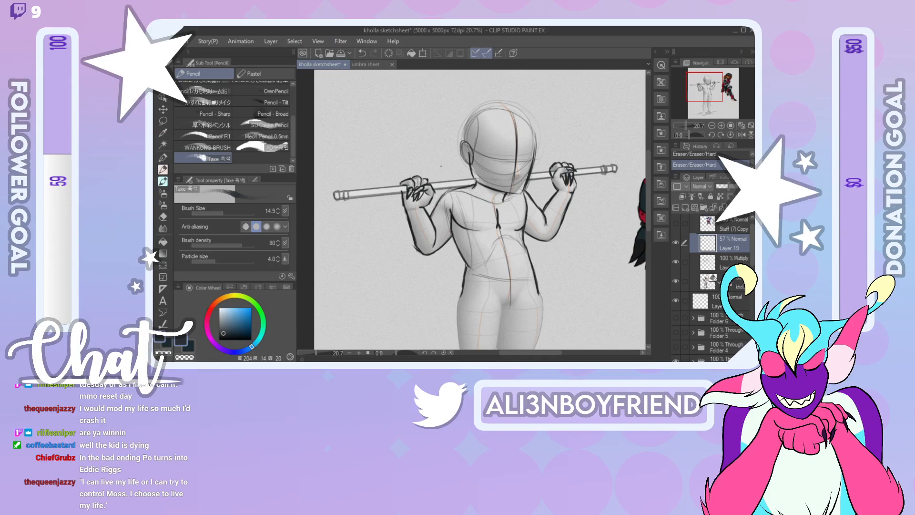
Step: Restore Layer 19 to 100% opacity, merge it with Layer 18, and lower the merged layer to 59%
{"action": "left_click", "coordinate": [741, 261]}
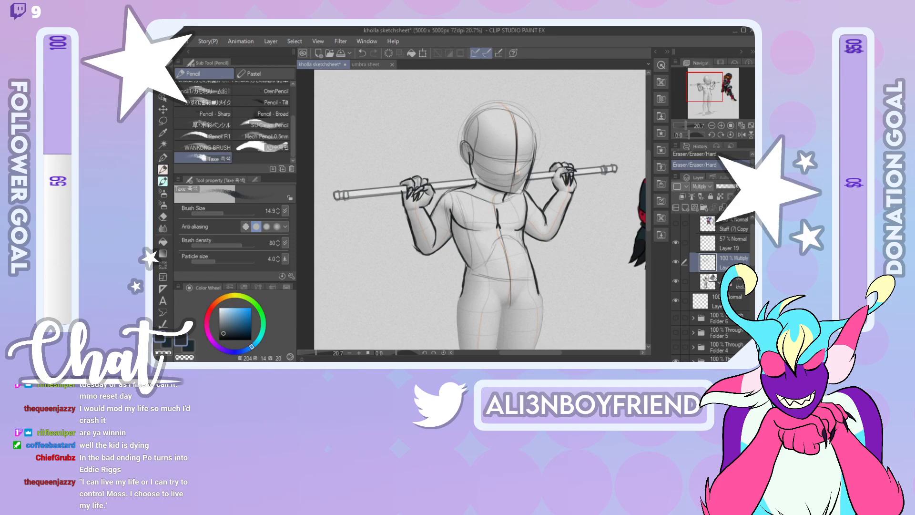
{"action": "left_click", "coordinate": [737, 246]}
{"action": "left_click_drag", "start_coordinate": [735, 190], "coordinate": [746, 187]}
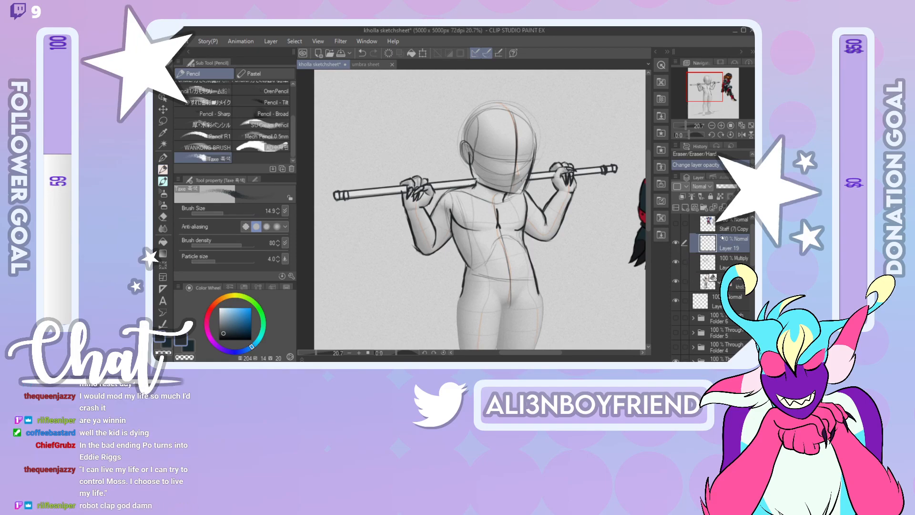
{"action": "right_click", "coordinate": [736, 262]}
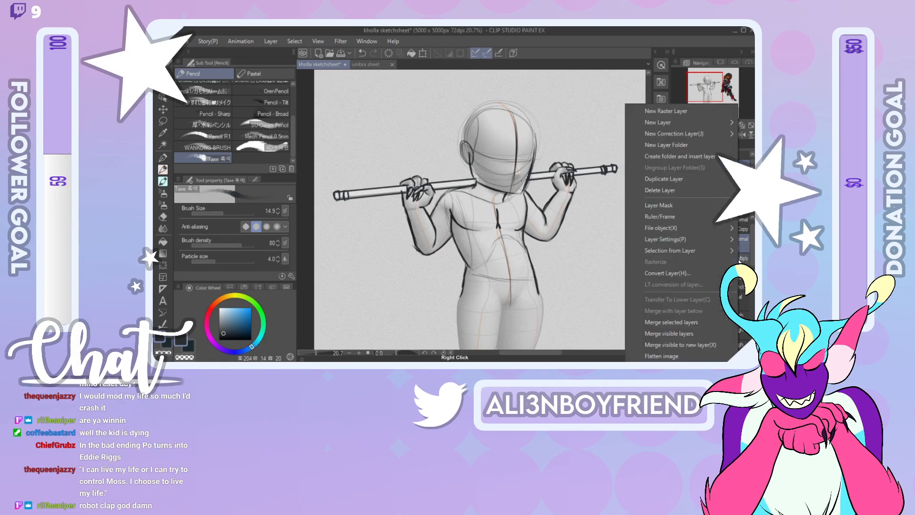
{"action": "left_click", "coordinate": [693, 322]}
{"action": "left_click_drag", "start_coordinate": [733, 187], "coordinate": [729, 187]}
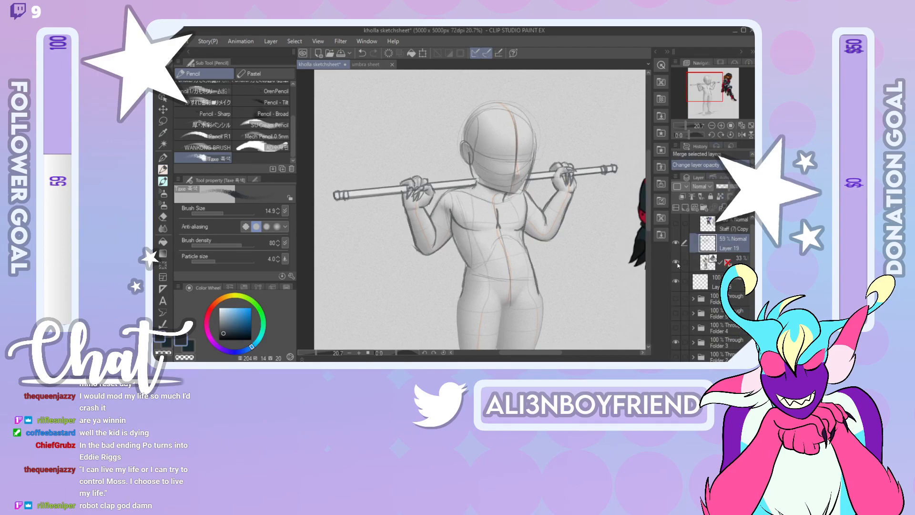
Step: Hide the 3D figure layer and compare the bare sketch in the flipped and normal views
{"action": "left_click", "coordinate": [676, 263]}
{"action": "left_click", "coordinate": [741, 135]}
{"action": "left_click", "coordinate": [741, 136]}
{"action": "left_click", "coordinate": [741, 136]}
{"action": "left_click", "coordinate": [742, 135]}
{"action": "left_click", "coordinate": [741, 136]}
{"action": "left_click", "coordinate": [741, 136]}
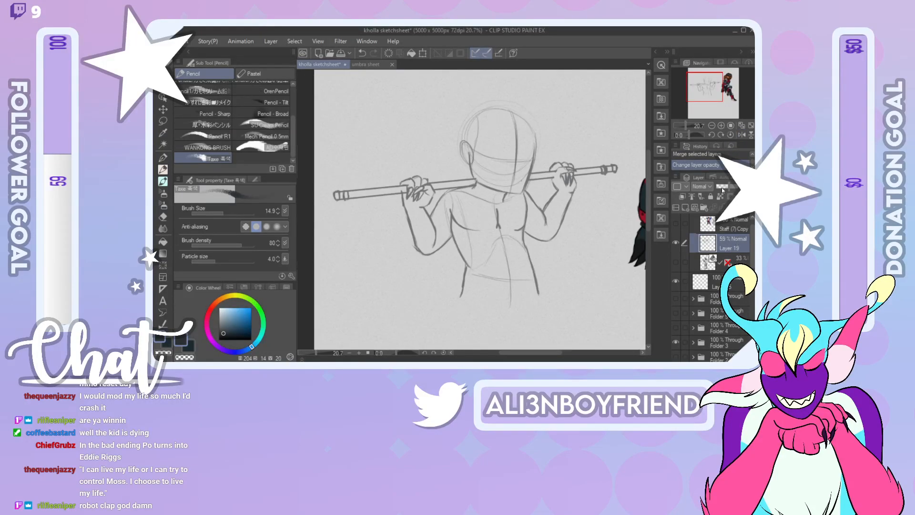
Step: Add a new vector layer above the merged sketch layer
{"action": "left_click", "coordinate": [691, 207]}
{"action": "mouse_move", "coordinate": [718, 91]}
{"action": "left_mouse_down"}
{"action": "mouse_move", "coordinate": [736, 93]}
{"action": "mouse_move", "coordinate": [717, 96]}
{"action": "left_mouse_up"}
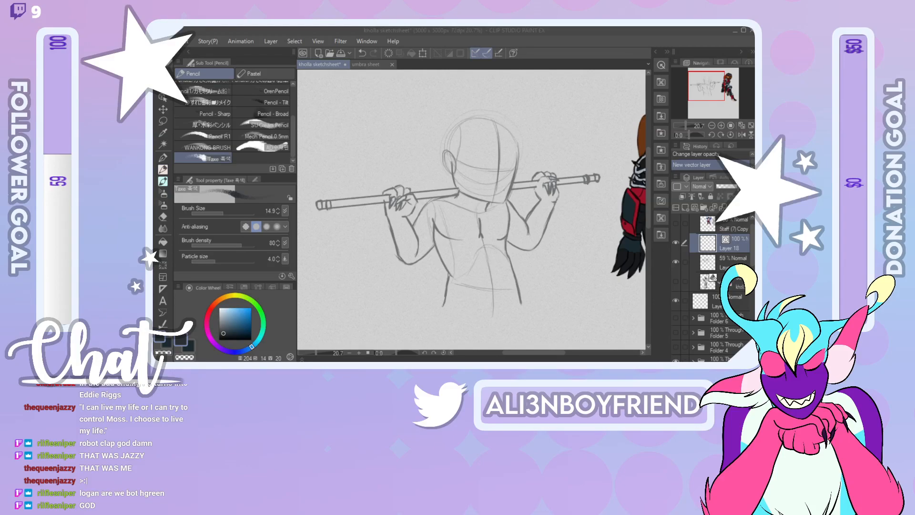
Step: Switch to the Snipping Tool and capture a snip of the recent chat messages
{"action": "key", "text": "alt+Tab"}
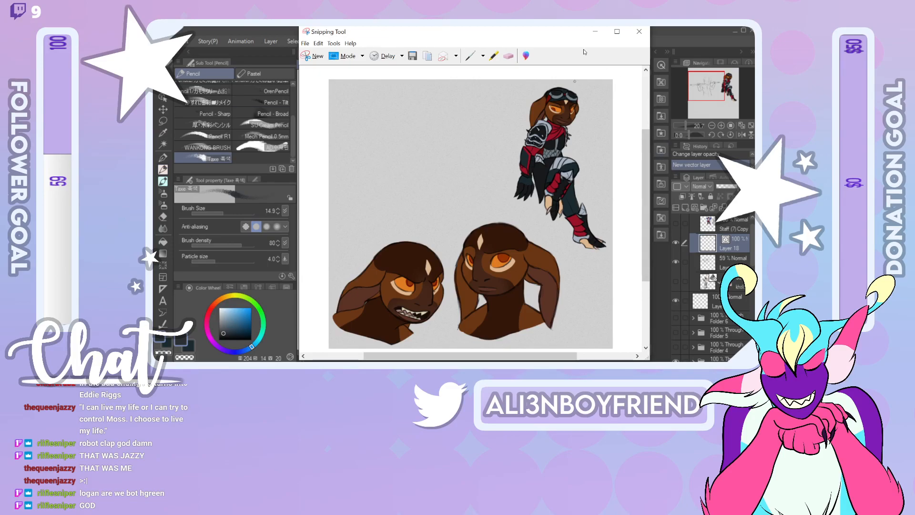
{"action": "left_click_drag", "start_coordinate": [559, 35], "coordinate": [59, 104]}
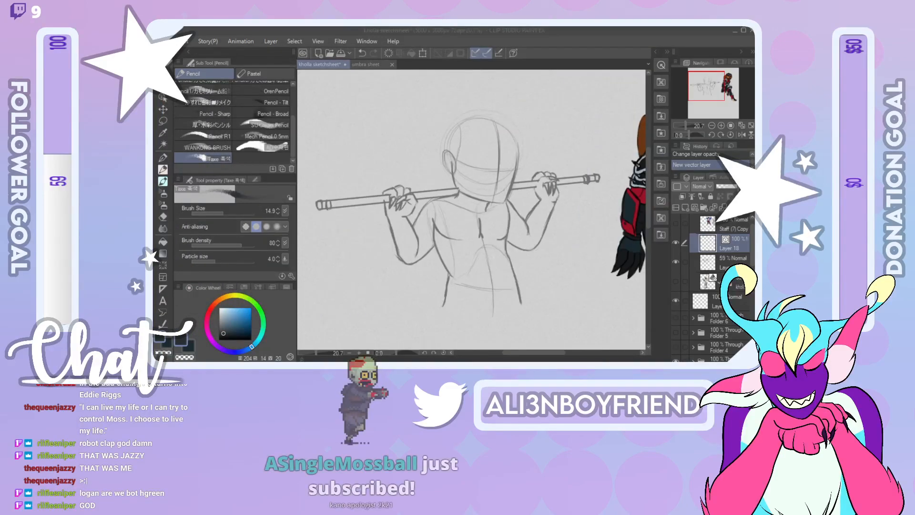
{"action": "key", "text": "ctrl+n"}
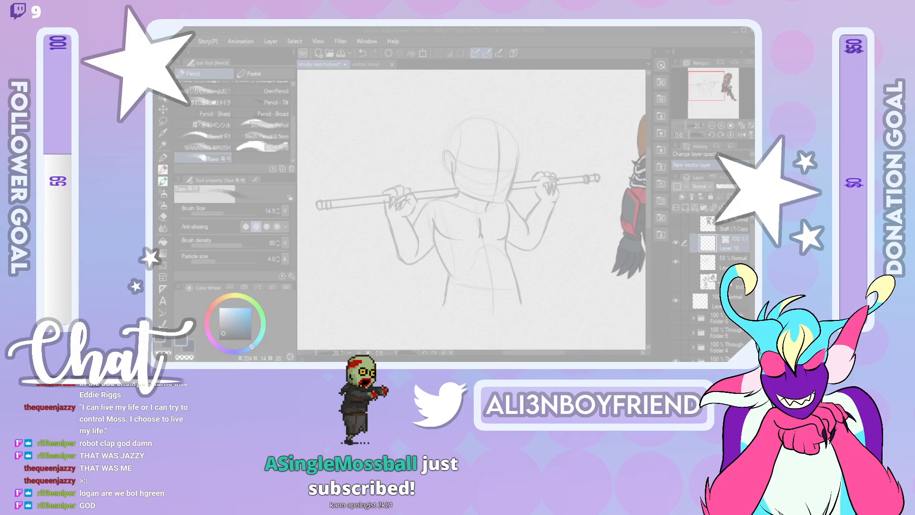
{"action": "key", "text": "Escape"}
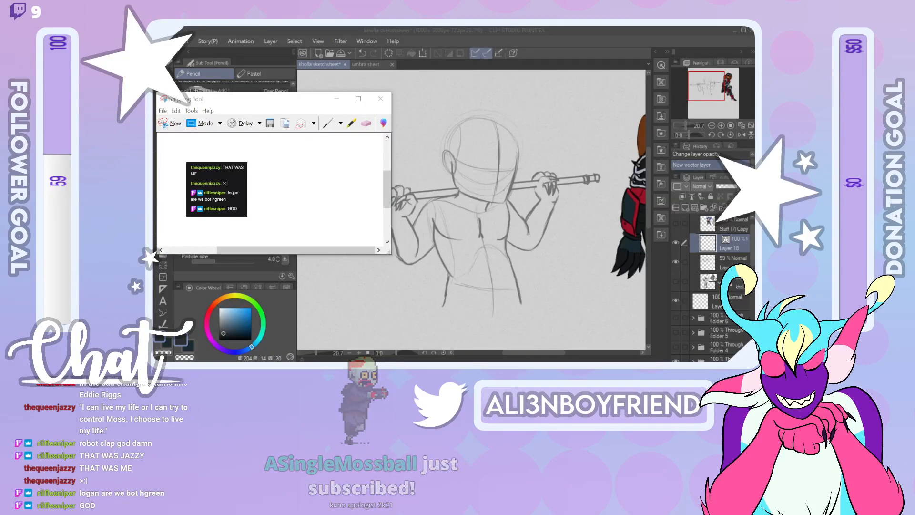
{"action": "left_click_drag", "start_coordinate": [382, 101], "coordinate": [486, 75]}
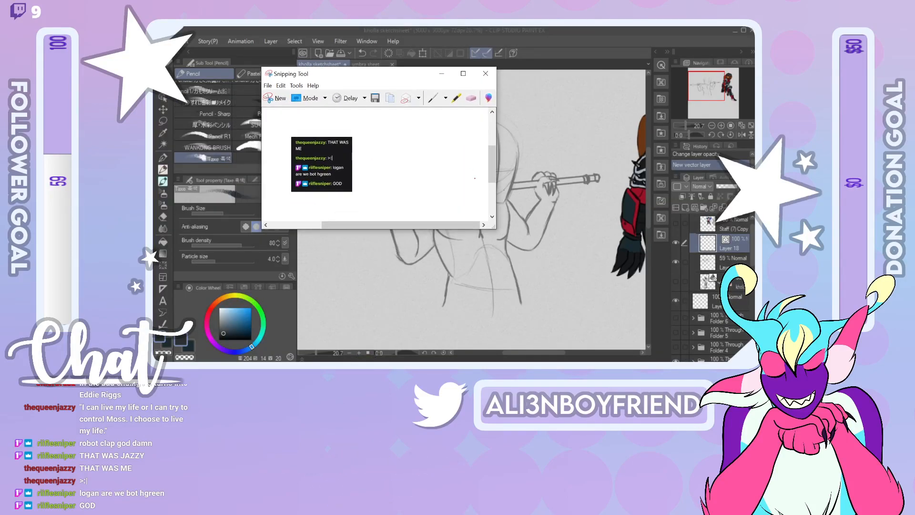
{"action": "left_click_drag", "start_coordinate": [494, 228], "coordinate": [558, 291]}
{"action": "left_click", "coordinate": [463, 27]}
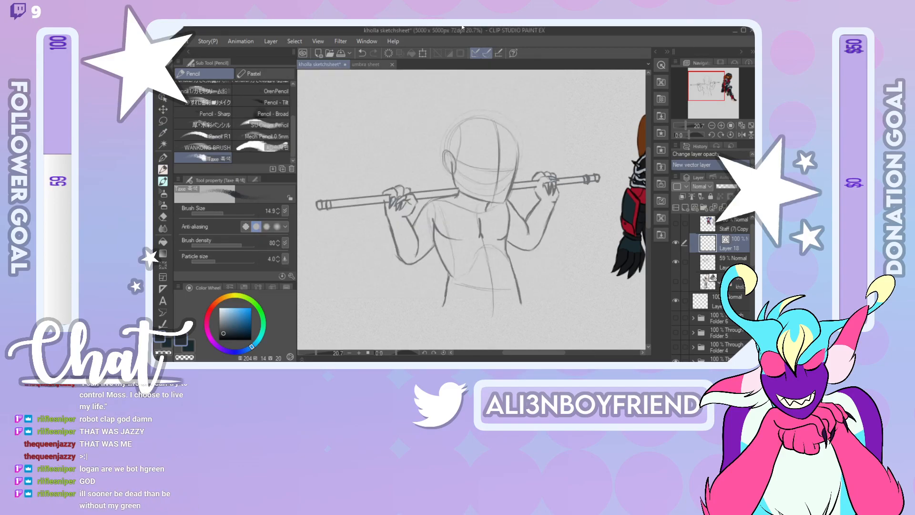
Step: Add a raster layer above the staff reference copy and paste the chat snip into the sketchsheet, enlarging it for viewing
{"action": "scroll", "coordinate": [733, 260], "scroll_direction": "up", "scroll_amount": 1}
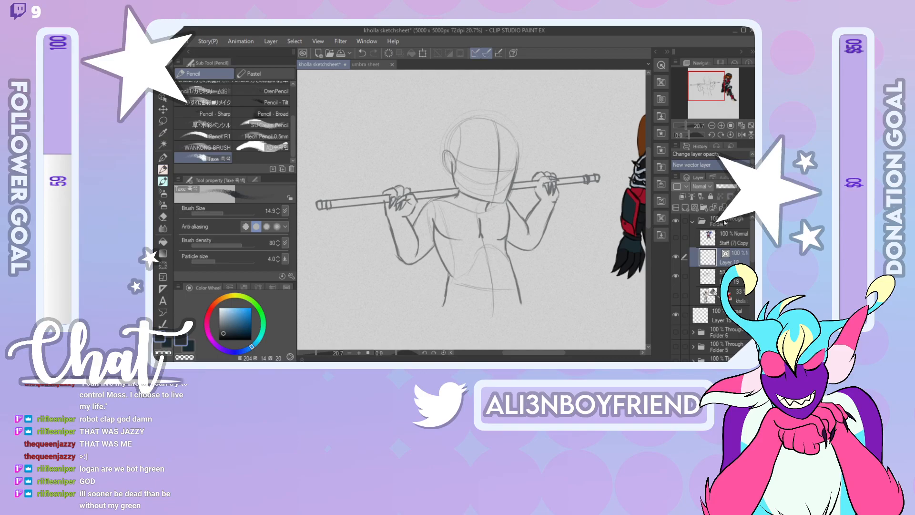
{"action": "left_click", "coordinate": [685, 208]}
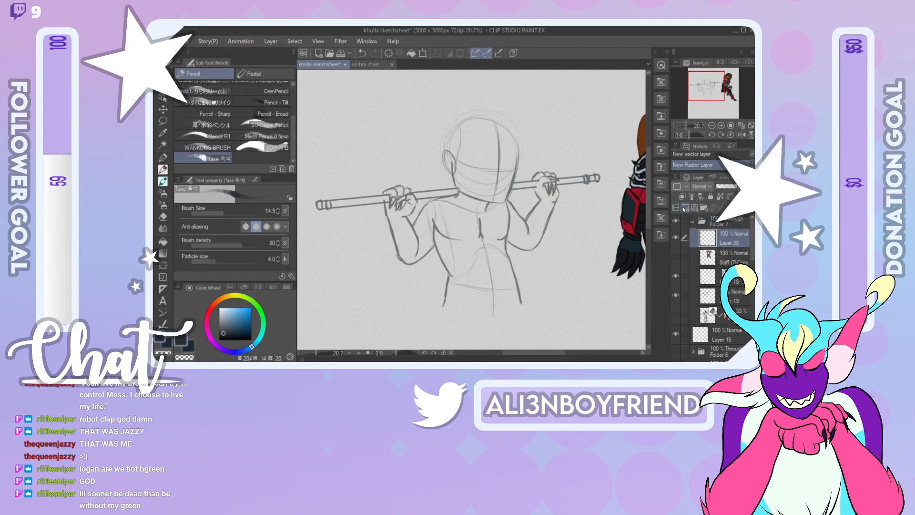
{"action": "key", "text": "ctrl+v"}
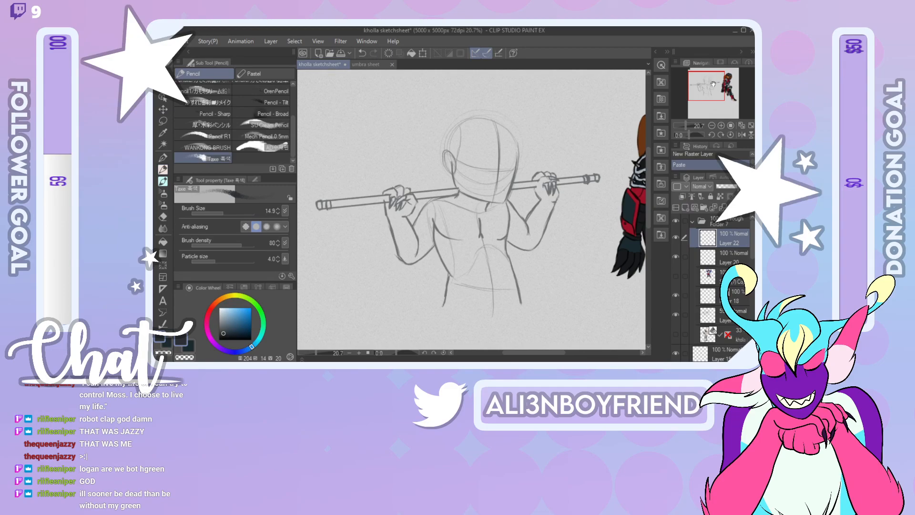
{"action": "left_click_drag", "start_coordinate": [707, 81], "coordinate": [689, 77]}
{"action": "left_click", "coordinate": [693, 125]}
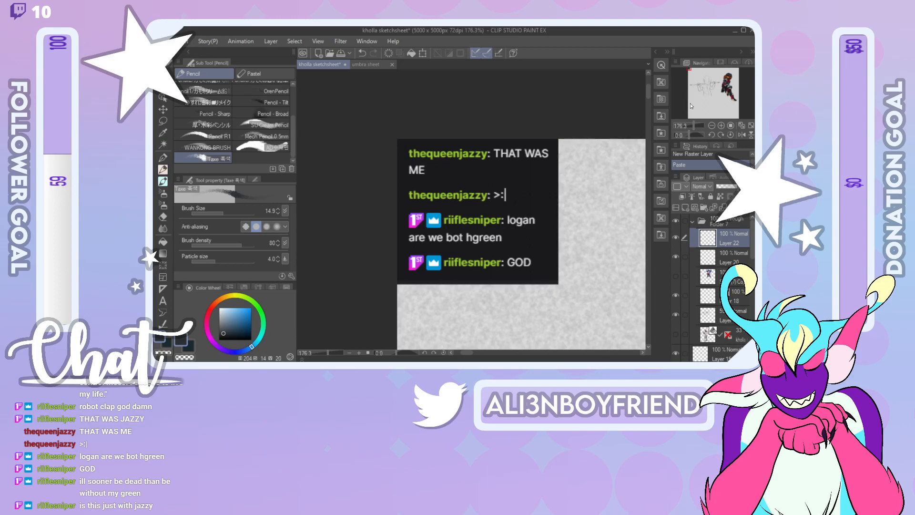
Step: Hide the pasted chat snip on Layer 22 and return to the staff pose sketch
{"action": "left_click", "coordinate": [675, 237]}
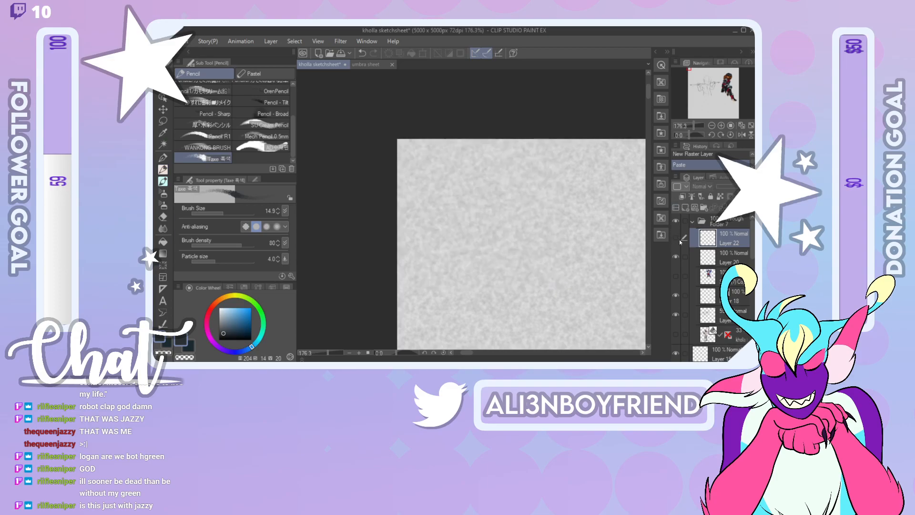
{"action": "left_click_drag", "start_coordinate": [714, 85], "coordinate": [708, 76]}
{"action": "left_click_drag", "start_coordinate": [692, 125], "coordinate": [684, 124]}
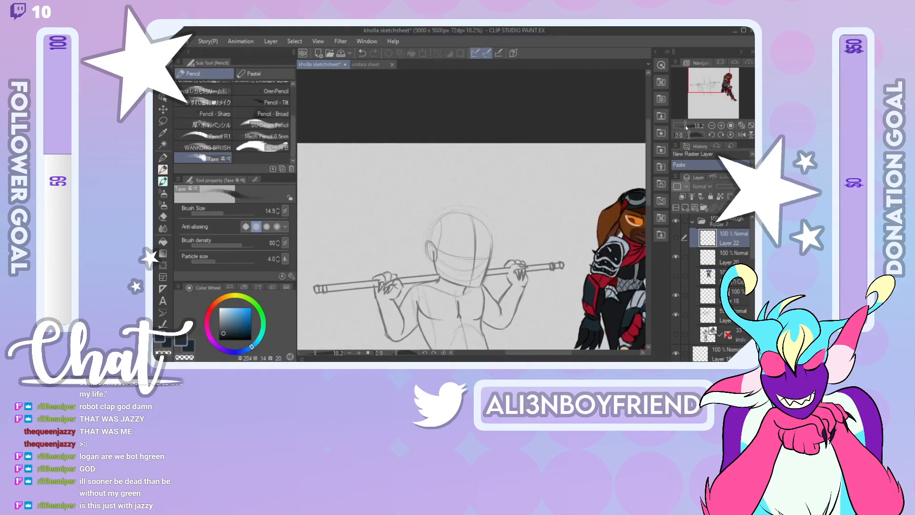
{"action": "mouse_move", "coordinate": [708, 77]}
{"action": "left_mouse_down"}
{"action": "mouse_move", "coordinate": [719, 87]}
{"action": "mouse_move", "coordinate": [706, 83]}
{"action": "left_mouse_up"}
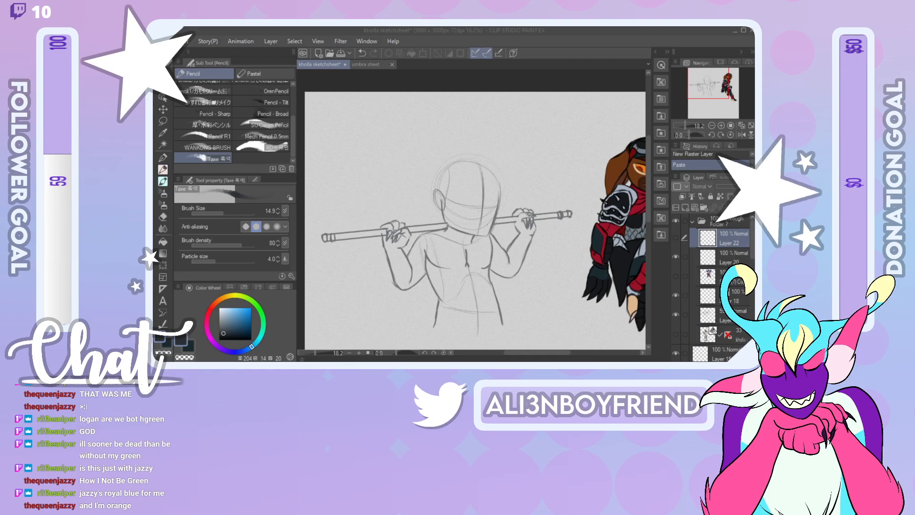
Step: Paste the white tank top reference photo onto the canvas and move it beside the sketched head, above the staff
{"action": "key", "text": "alt+Tab"}
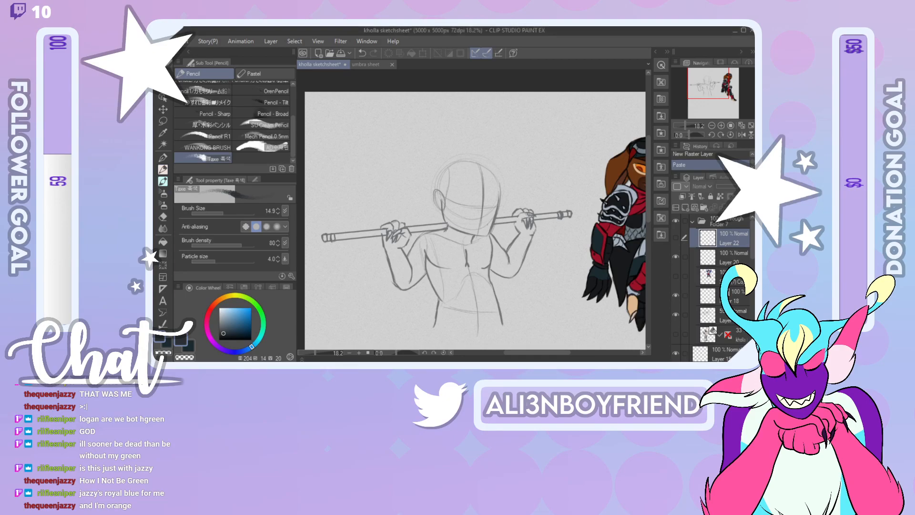
{"action": "key", "text": "alt+Tab"}
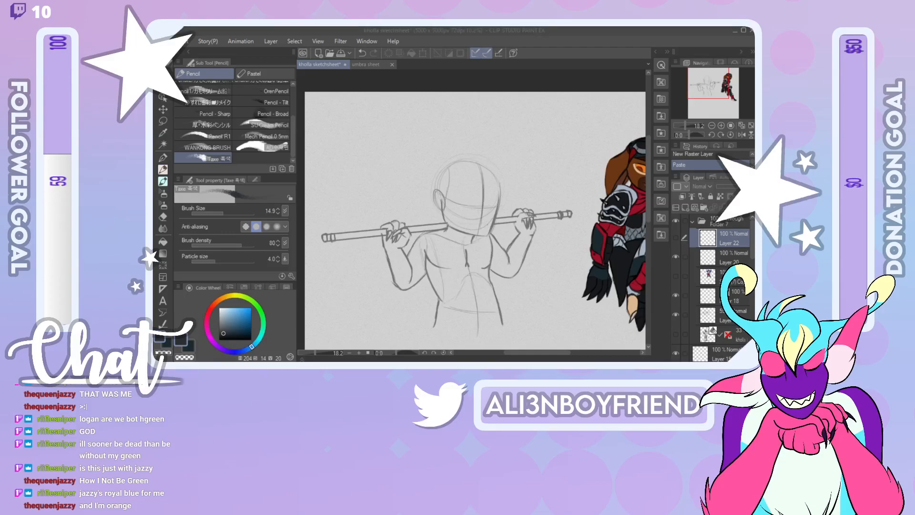
{"action": "left_click", "coordinate": [732, 224]}
{"action": "key", "text": "ctrl+v"}
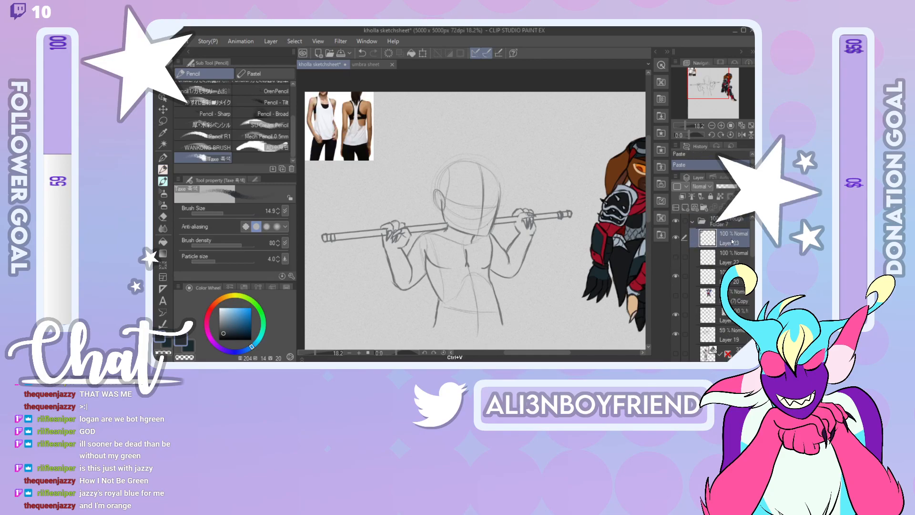
{"action": "left_click", "coordinate": [163, 109]}
{"action": "left_click_drag", "start_coordinate": [341, 126], "coordinate": [366, 171]}
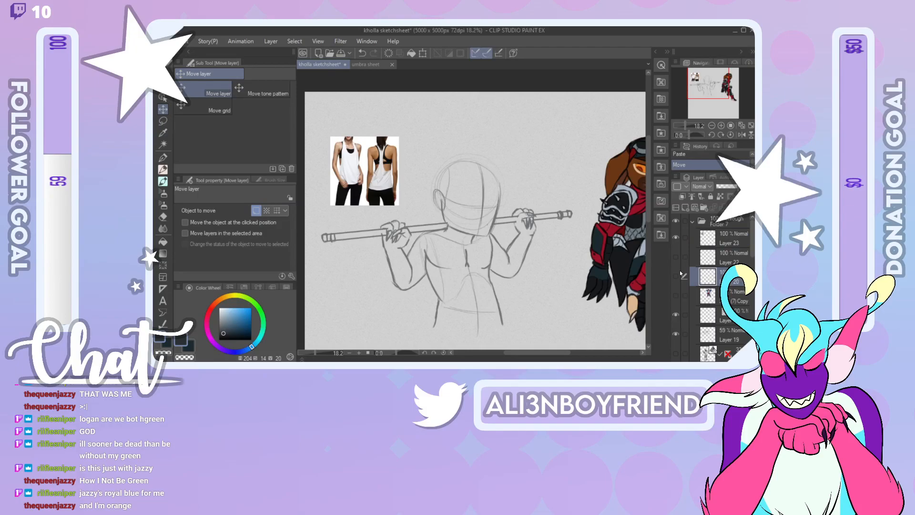
Step: Delete the vector layer above the sketch's Layer 19 and add a new raster layer in its place
{"action": "left_click", "coordinate": [729, 336]}
{"action": "left_click", "coordinate": [729, 315]}
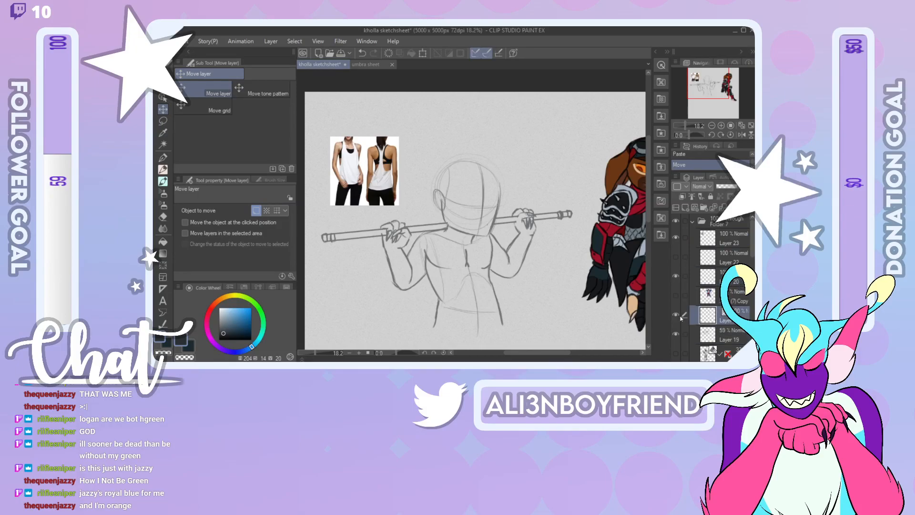
{"action": "left_click", "coordinate": [688, 205]}
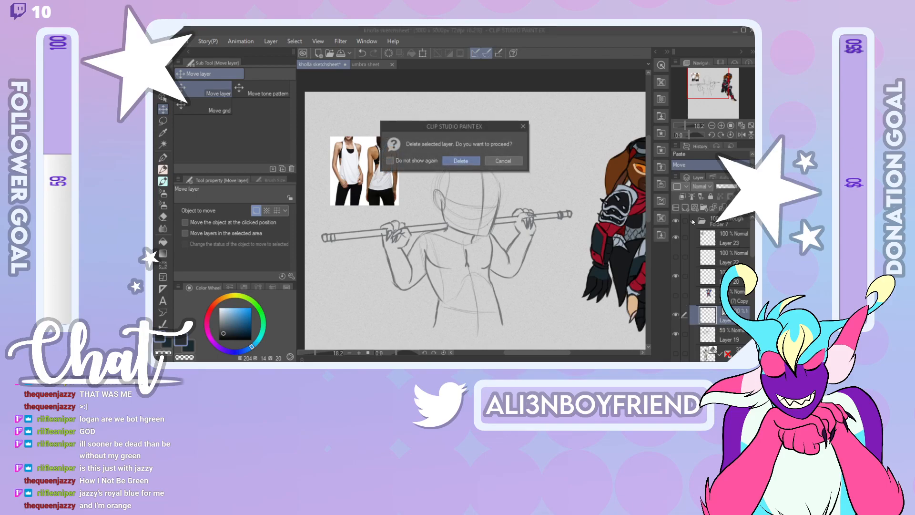
{"action": "key", "text": "Return"}
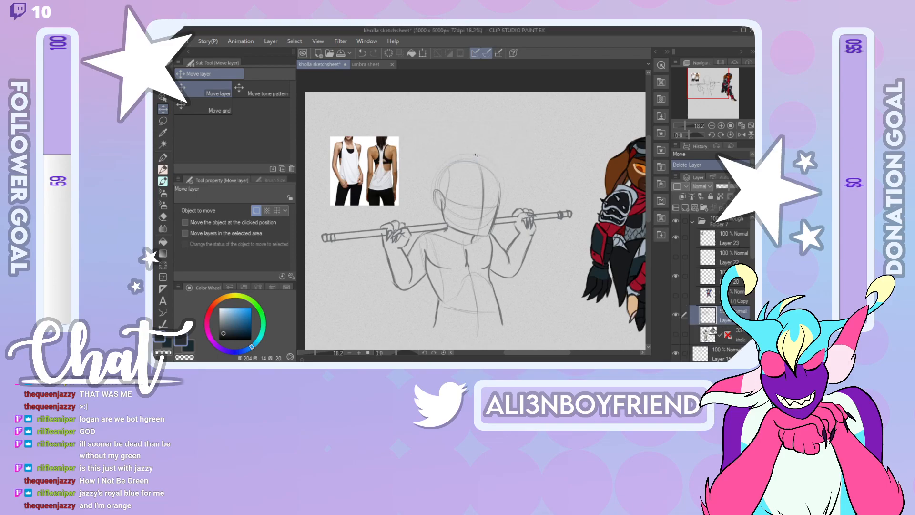
{"action": "left_click", "coordinate": [688, 206]}
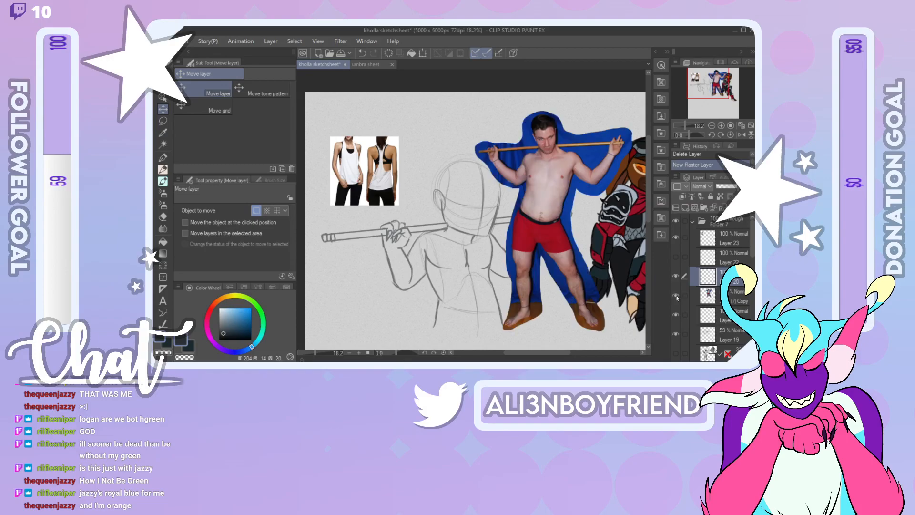
Step: Hide the staff reference copy and delete Layer 22 together with the empty raster layer below it
{"action": "left_click", "coordinate": [674, 276]}
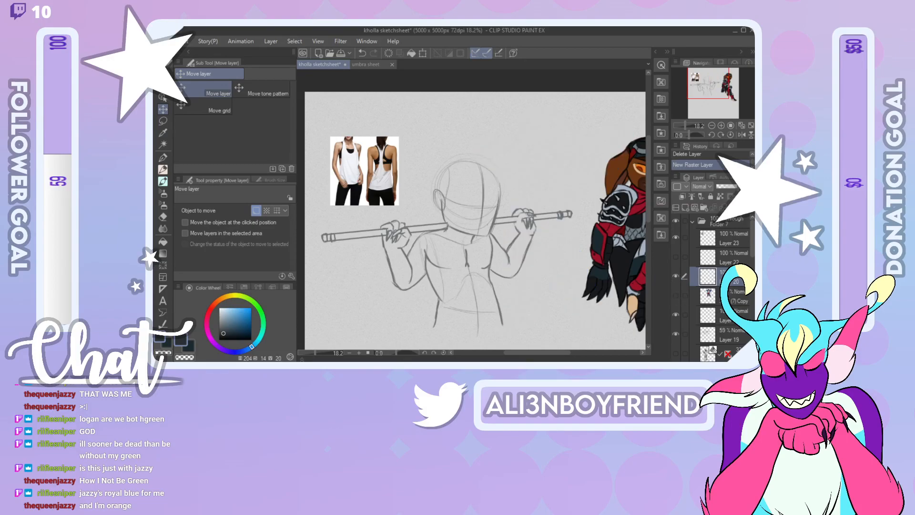
{"action": "left_click", "coordinate": [684, 257]}
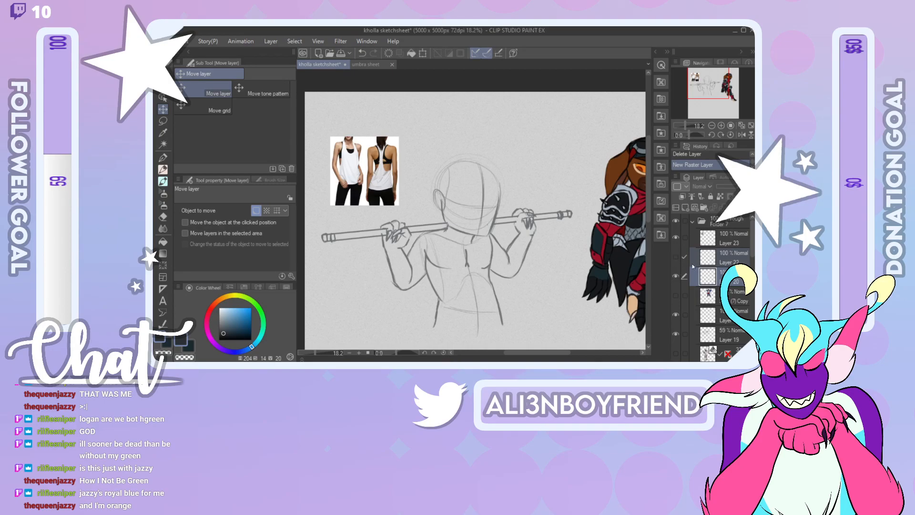
{"action": "key", "text": "Delete"}
{"action": "key", "text": "Return"}
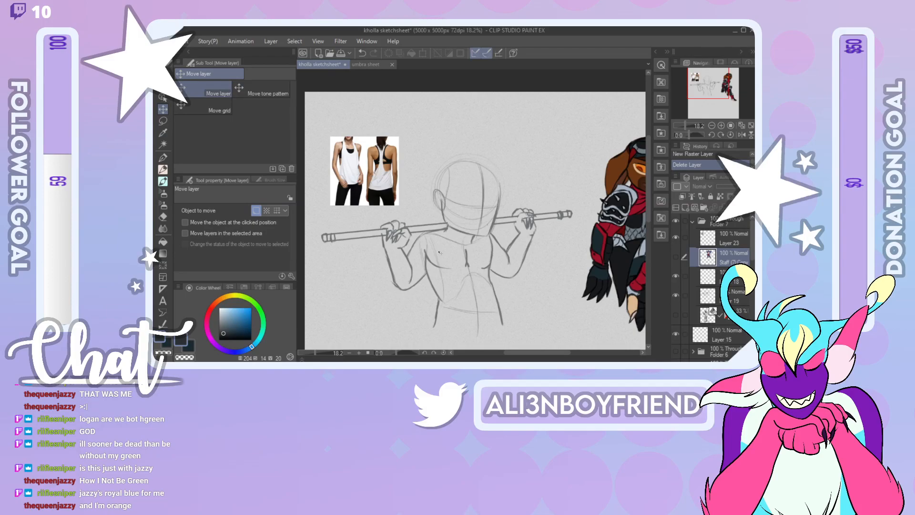
Step: Set the blending mode of Layer 18, the layer above Layer 19, to Multiply
{"action": "left_click", "coordinate": [703, 187]}
{"action": "left_click", "coordinate": [702, 215]}
Step: Make Folder 4 and the folder directly below Folder 3 visible to bring back both coloured head drawings
{"action": "mouse_move", "coordinate": [710, 99]}
{"action": "left_mouse_down"}
{"action": "mouse_move", "coordinate": [723, 100]}
{"action": "mouse_move", "coordinate": [718, 143]}
{"action": "mouse_move", "coordinate": [715, 105]}
{"action": "left_mouse_up"}
{"action": "scroll", "coordinate": [750, 299], "scroll_direction": "down", "scroll_amount": 5}
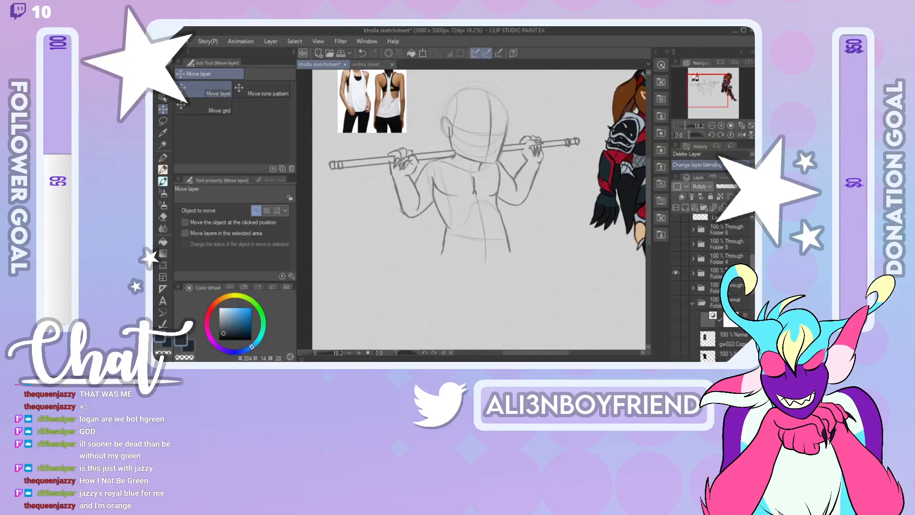
{"action": "scroll", "coordinate": [750, 299], "scroll_direction": "up", "scroll_amount": 3}
{"action": "left_click", "coordinate": [676, 268]}
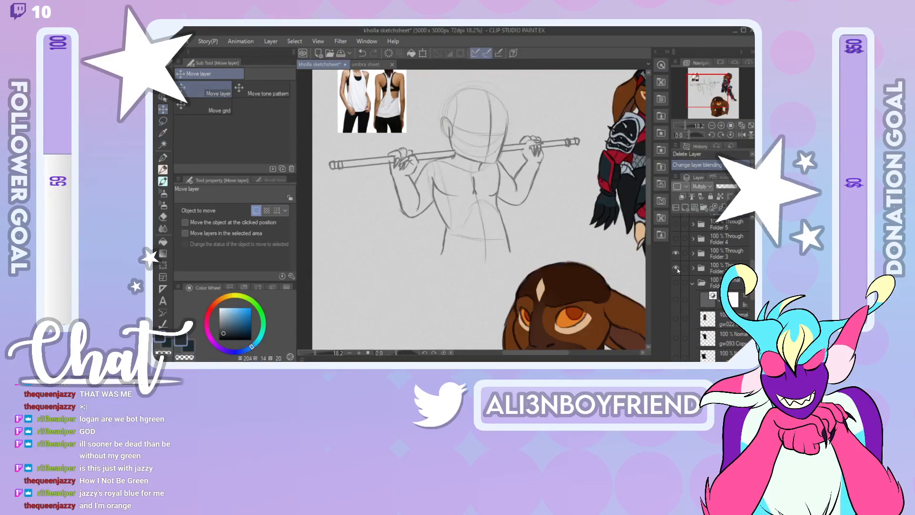
{"action": "left_click", "coordinate": [676, 282]}
{"action": "left_click", "coordinate": [676, 283]}
{"action": "left_click", "coordinate": [677, 239]}
{"action": "mouse_move", "coordinate": [705, 91]}
{"action": "left_mouse_down"}
{"action": "mouse_move", "coordinate": [695, 107]}
{"action": "mouse_move", "coordinate": [701, 101]}
{"action": "left_mouse_up"}
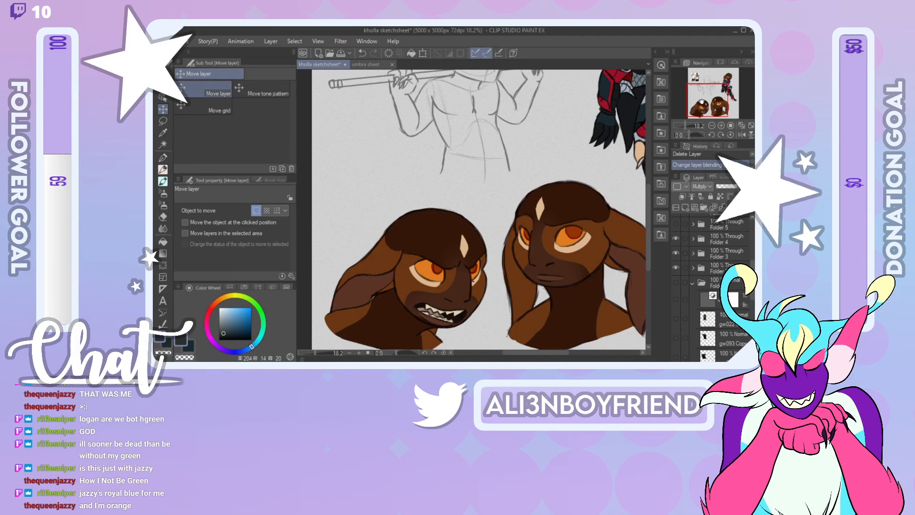
Step: Bring the head and shoulders of the staff pose sketch into close-up beside the tank top reference
{"action": "scroll", "coordinate": [746, 235], "scroll_direction": "up", "scroll_amount": 5}
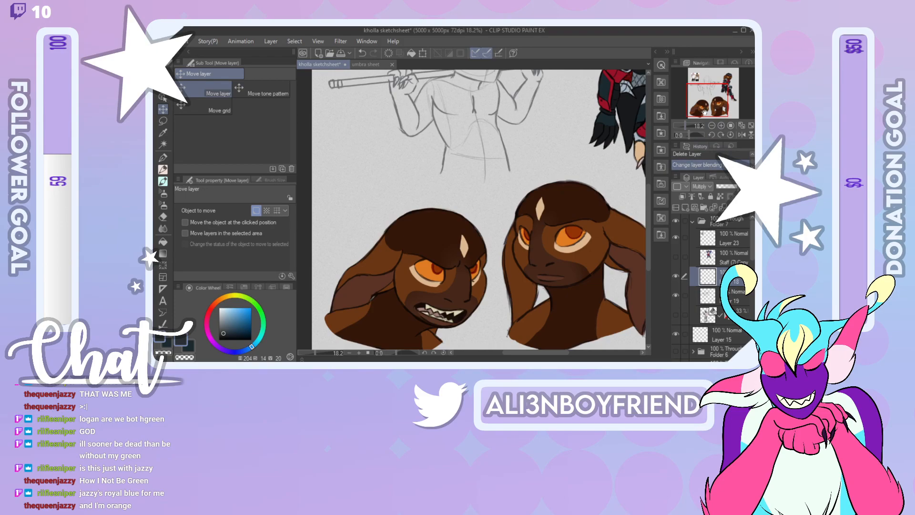
{"action": "mouse_move", "coordinate": [709, 93]}
{"action": "left_mouse_down"}
{"action": "mouse_move", "coordinate": [720, 84]}
{"action": "mouse_move", "coordinate": [706, 79]}
{"action": "left_mouse_up"}
{"action": "left_click_drag", "start_coordinate": [709, 114], "coordinate": [707, 87]}
{"action": "mouse_move", "coordinate": [688, 124]}
{"action": "left_mouse_down"}
{"action": "mouse_move", "coordinate": [726, 86]}
{"action": "mouse_move", "coordinate": [706, 96]}
{"action": "mouse_move", "coordinate": [708, 111]}
{"action": "mouse_move", "coordinate": [707, 81]}
{"action": "left_mouse_up"}
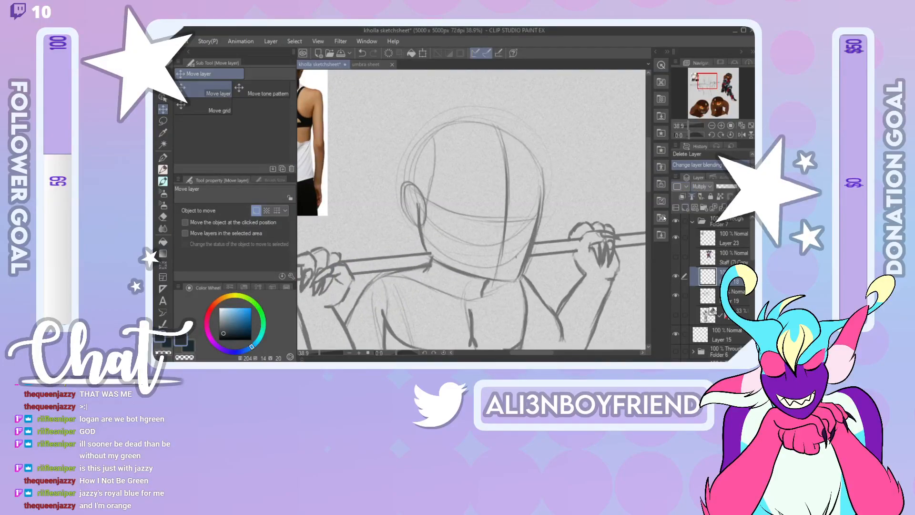
Step: Draw the curved upper lid line of the eye nearest the ear with the Pencil, extending its inner end in the mirrored view
{"action": "key", "text": "p"}
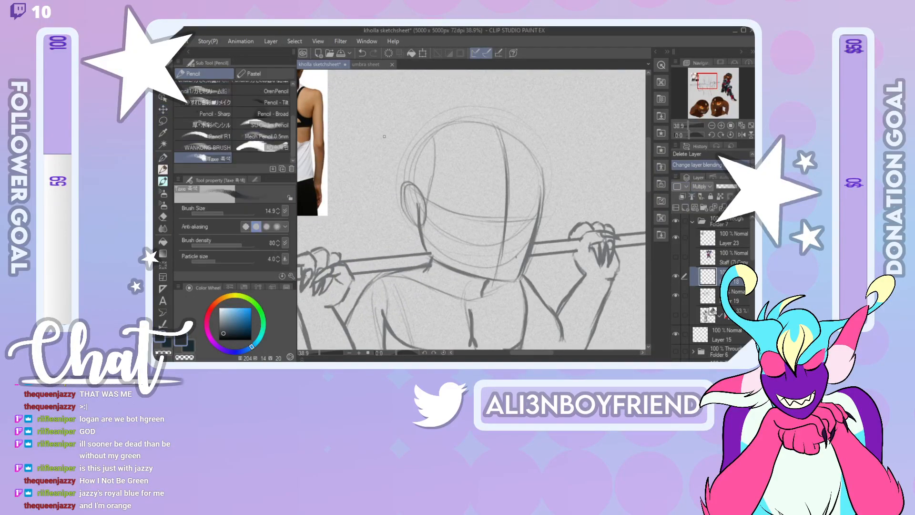
{"action": "mouse_move", "coordinate": [450, 191]}
{"action": "left_mouse_down"}
{"action": "mouse_move", "coordinate": [474, 190]}
{"action": "mouse_move", "coordinate": [484, 216]}
{"action": "left_mouse_up"}
{"action": "key", "text": "ctrl+z"}
{"action": "left_click_drag", "start_coordinate": [475, 196], "coordinate": [485, 218]}
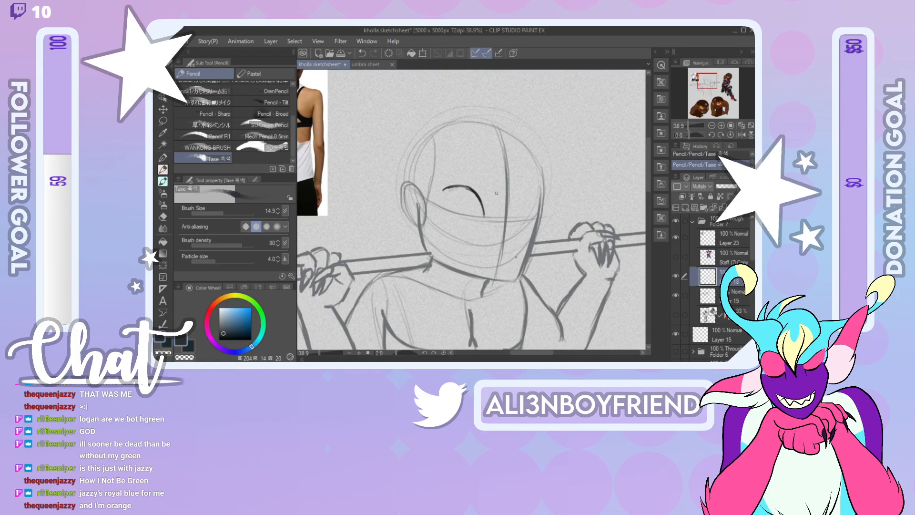
{"action": "key", "text": "ctrl+z"}
{"action": "key", "text": "ctrl+z"}
{"action": "key", "text": "ctrl+z"}
{"action": "key", "text": "ctrl+z"}
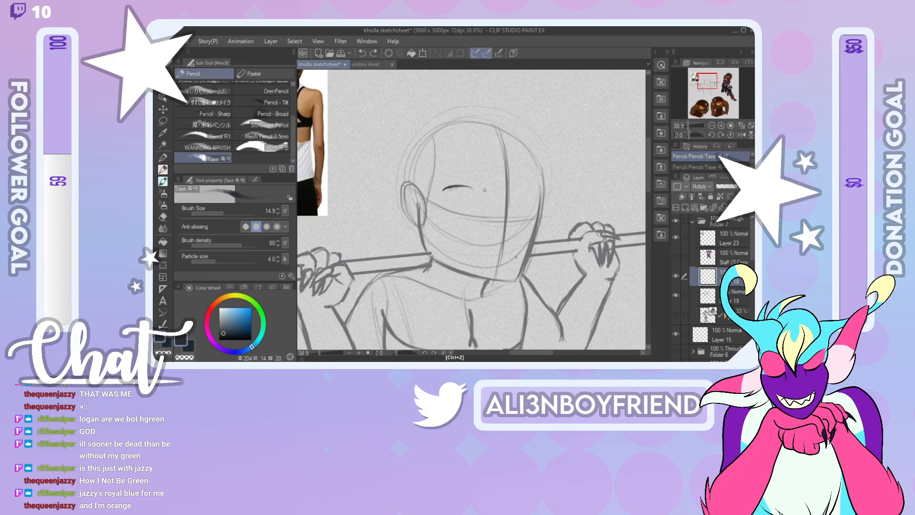
{"action": "mouse_move", "coordinate": [448, 191]}
{"action": "left_mouse_down"}
{"action": "mouse_move", "coordinate": [476, 196]}
{"action": "mouse_move", "coordinate": [484, 219]}
{"action": "mouse_move", "coordinate": [448, 191]}
{"action": "mouse_move", "coordinate": [478, 204]}
{"action": "left_mouse_up"}
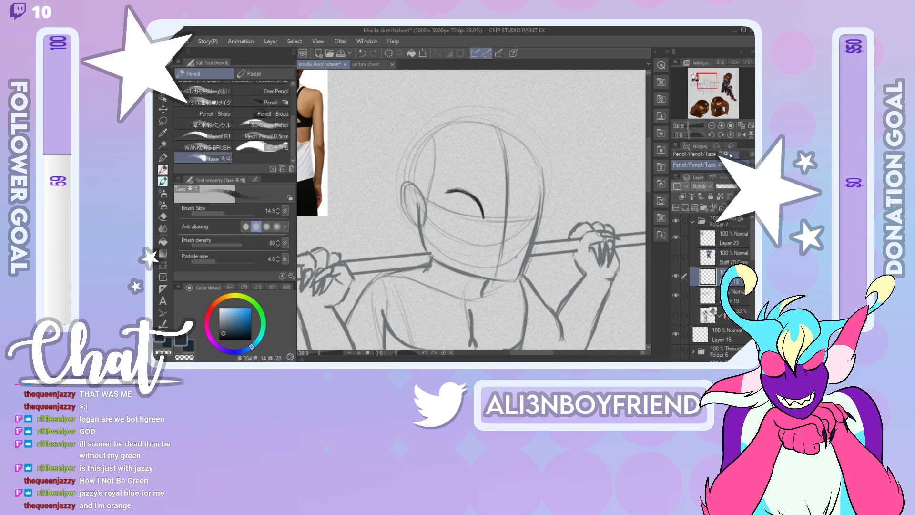
{"action": "left_click", "coordinate": [742, 136]}
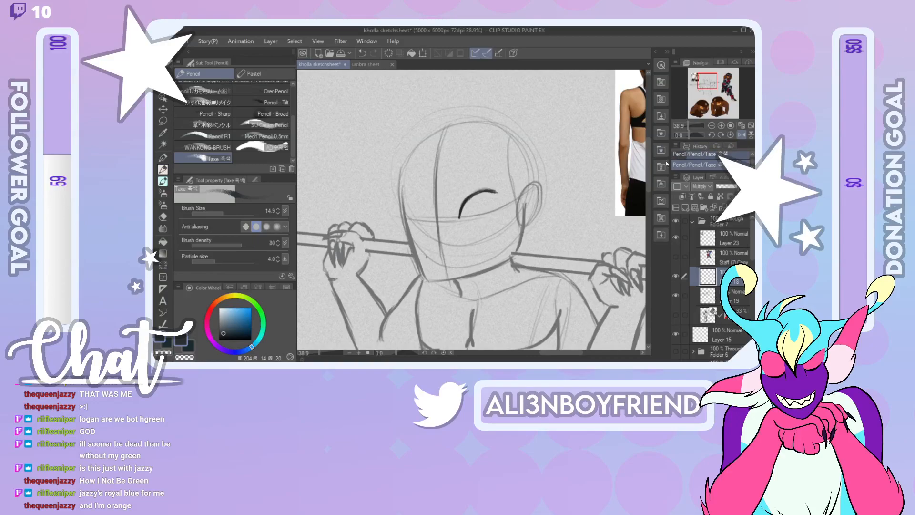
{"action": "left_click_drag", "start_coordinate": [460, 223], "coordinate": [462, 204]}
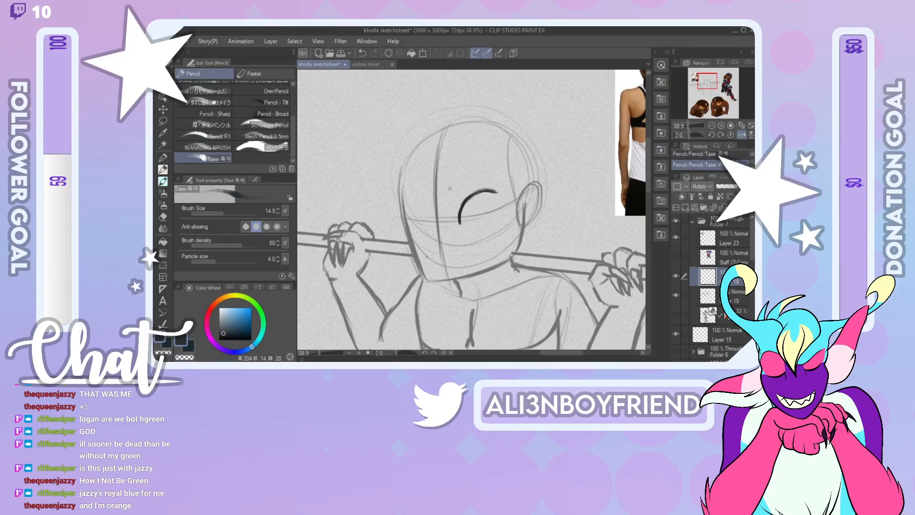
Step: Nudge the eye line slightly toward the face's centre line and apply the Scale/Rotate transform
{"action": "key", "text": "k"}
{"action": "left_click_drag", "start_coordinate": [489, 234], "coordinate": [485, 233]}
{"action": "left_click", "coordinate": [424, 53]}
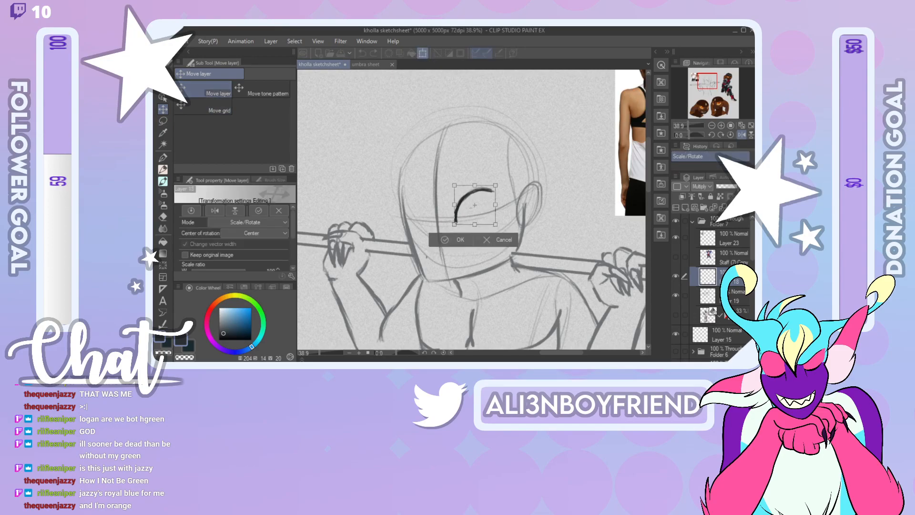
{"action": "key", "text": "Return"}
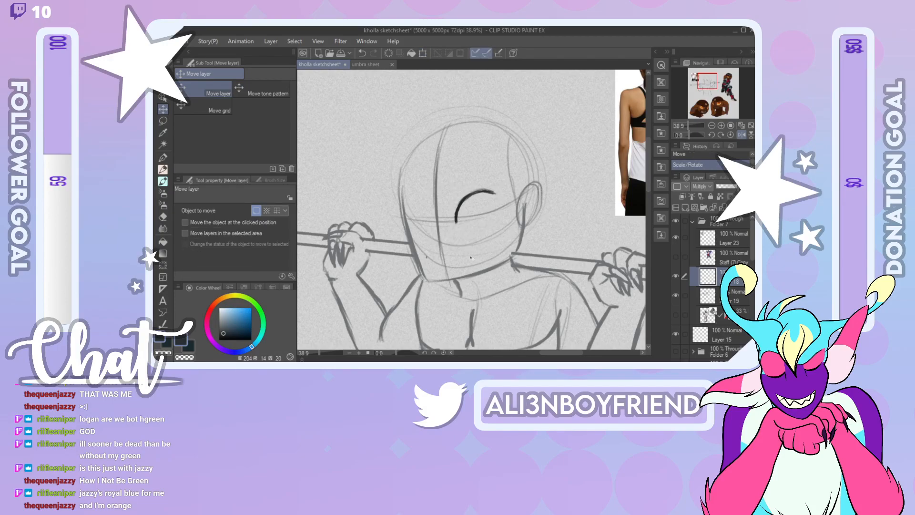
Step: Return the canvas to its unmirrored view and pencil in the eye's outer corner and lower lid
{"action": "mouse_move", "coordinate": [721, 93]}
{"action": "left_mouse_down"}
{"action": "mouse_move", "coordinate": [717, 108]}
{"action": "mouse_move", "coordinate": [725, 87]}
{"action": "mouse_move", "coordinate": [710, 85]}
{"action": "left_mouse_up"}
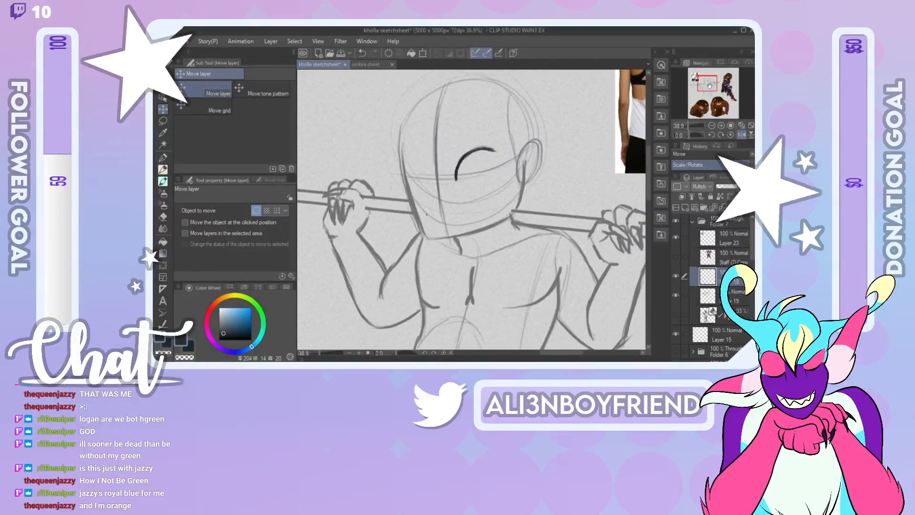
{"action": "left_click", "coordinate": [741, 136]}
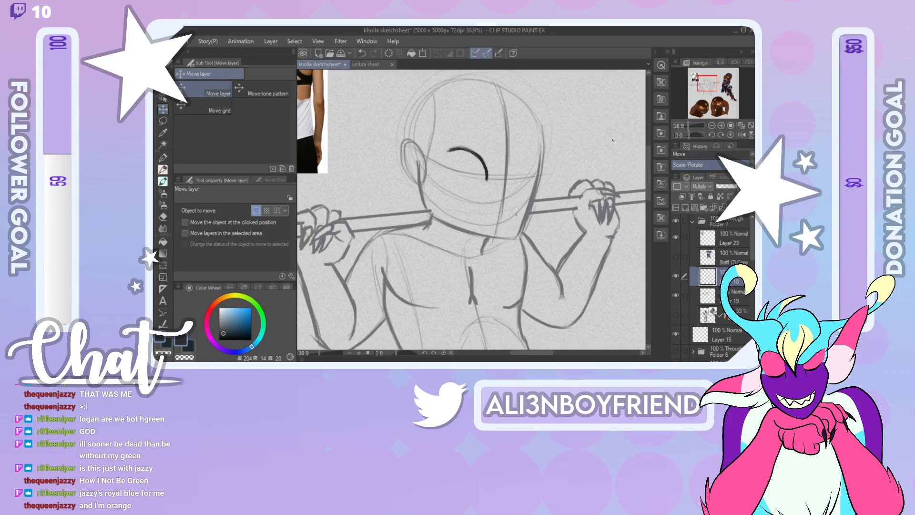
{"action": "key", "text": "p"}
{"action": "mouse_move", "coordinate": [710, 87]}
{"action": "left_mouse_down"}
{"action": "mouse_move", "coordinate": [705, 112]}
{"action": "mouse_move", "coordinate": [707, 83]}
{"action": "left_mouse_up"}
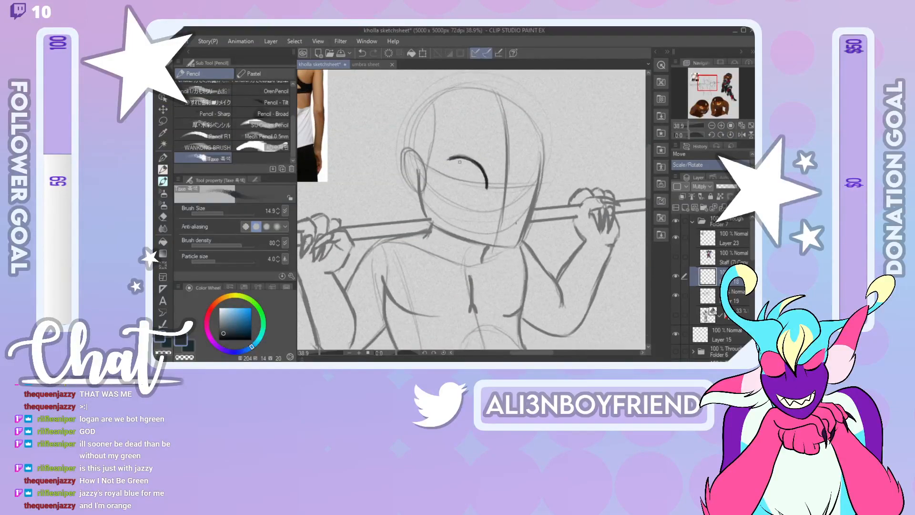
{"action": "left_click_drag", "start_coordinate": [447, 160], "coordinate": [454, 156]}
{"action": "mouse_move", "coordinate": [452, 175]}
{"action": "left_mouse_down"}
{"action": "mouse_move", "coordinate": [487, 190]}
{"action": "mouse_move", "coordinate": [470, 188]}
{"action": "left_mouse_up"}
{"action": "key", "text": "ctrl+z"}
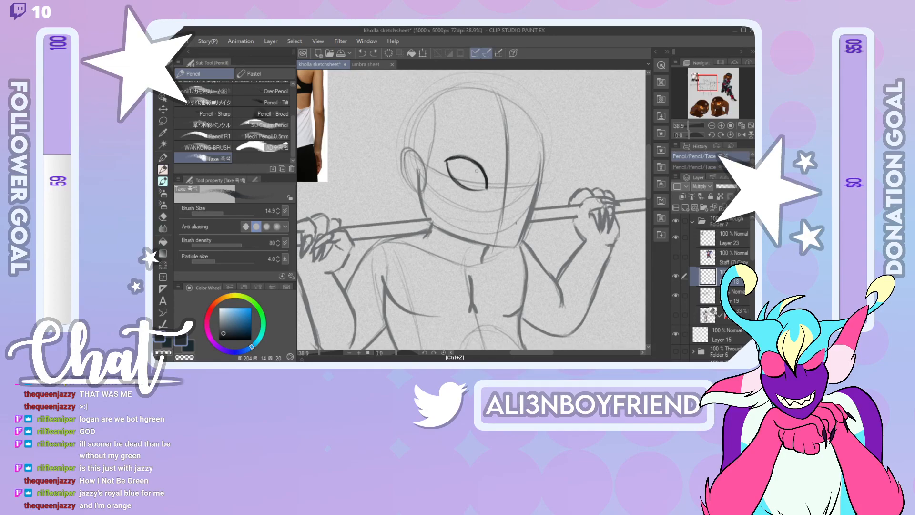
Step: Undo the eye's corner and lower lid strokes and redraw them to close the eye outline
{"action": "key", "text": "ctrl+z"}
{"action": "key", "text": "ctrl+z"}
{"action": "key", "text": "ctrl+z"}
{"action": "left_click_drag", "start_coordinate": [446, 162], "coordinate": [450, 178]}
{"action": "key", "text": "ctrl+z"}
{"action": "key", "text": "ctrl+z"}
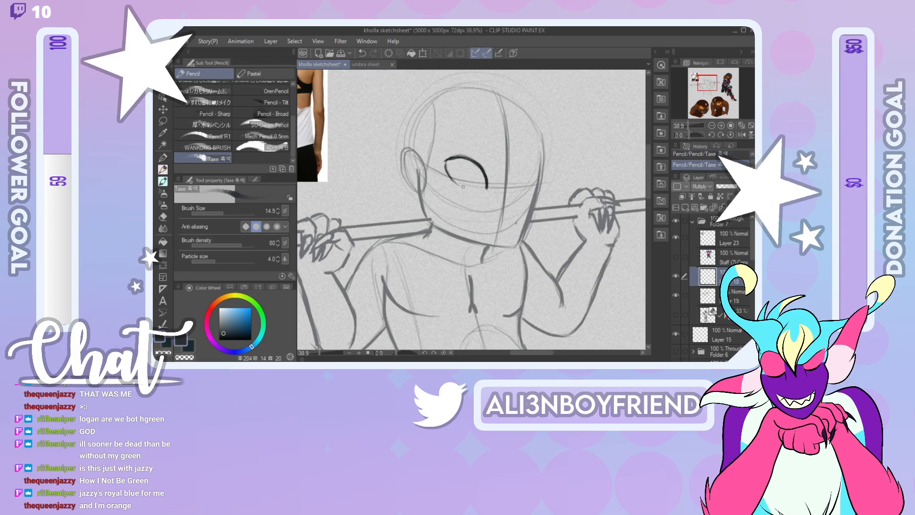
{"action": "key", "text": "ctrl+z"}
{"action": "left_click_drag", "start_coordinate": [463, 187], "coordinate": [485, 192]}
{"action": "key", "text": "ctrl+z"}
{"action": "key", "text": "ctrl+z"}
Step: Transform the eye outline with Scale/Rotate, tilting it slightly counterclockwise and stretching it slightly taller
{"action": "mouse_move", "coordinate": [717, 86]}
{"action": "left_mouse_down"}
{"action": "mouse_move", "coordinate": [712, 109]}
{"action": "mouse_move", "coordinate": [708, 87]}
{"action": "left_mouse_up"}
{"action": "left_click", "coordinate": [424, 53]}
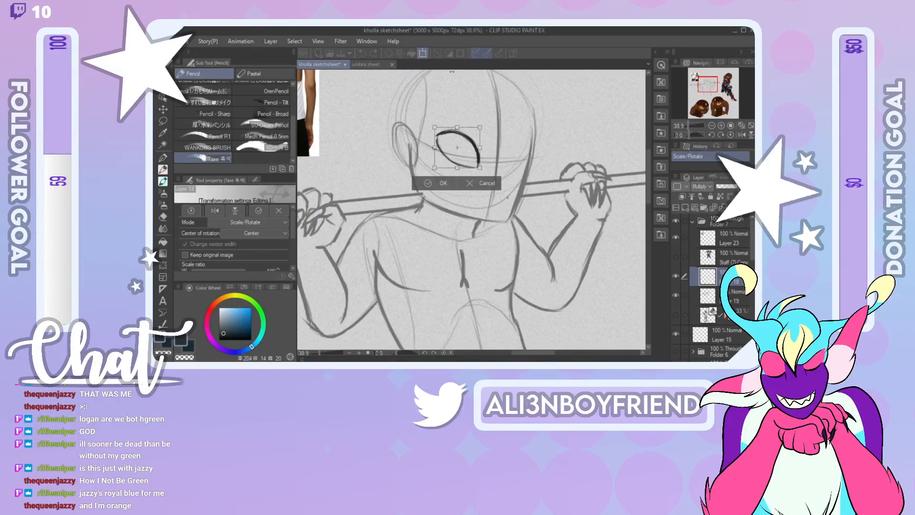
{"action": "left_click_drag", "start_coordinate": [460, 127], "coordinate": [436, 144]}
{"action": "left_click_drag", "start_coordinate": [507, 142], "coordinate": [502, 141]}
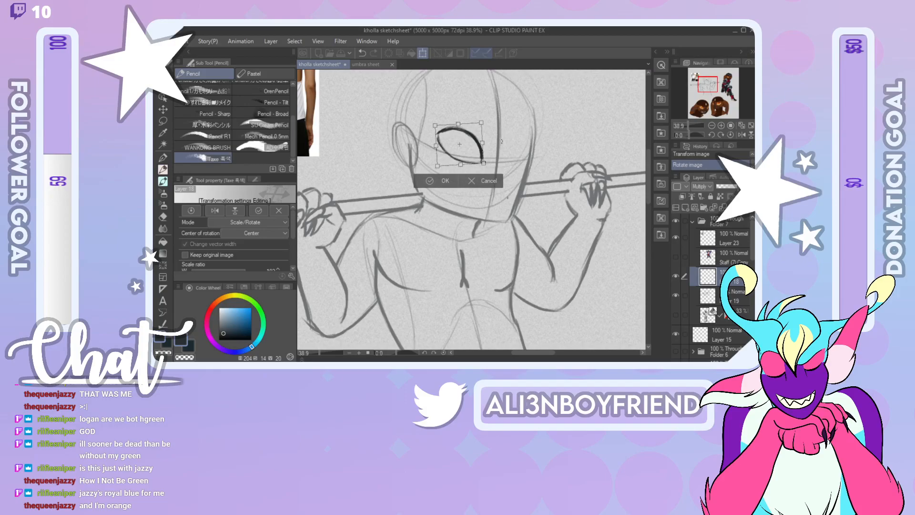
{"action": "left_click", "coordinate": [445, 180]}
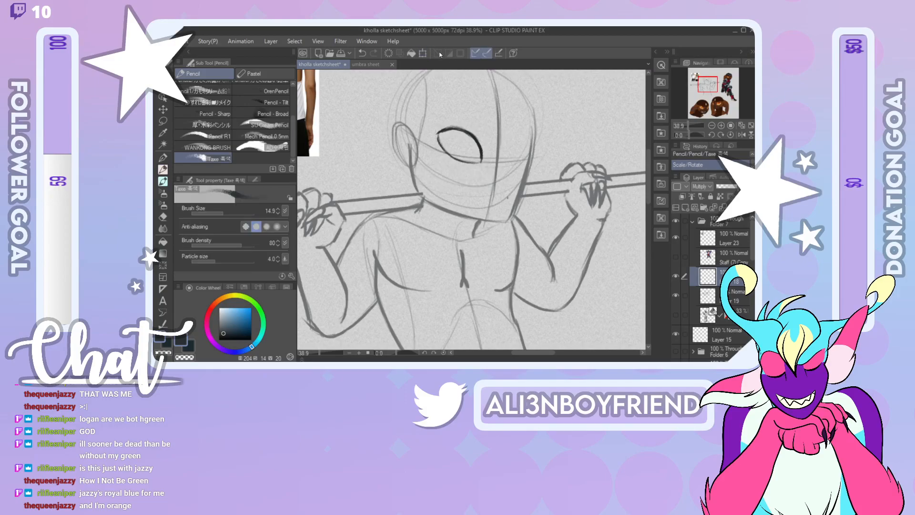
{"action": "key", "text": "ctrl+t"}
{"action": "left_click_drag", "start_coordinate": [485, 151], "coordinate": [483, 121]}
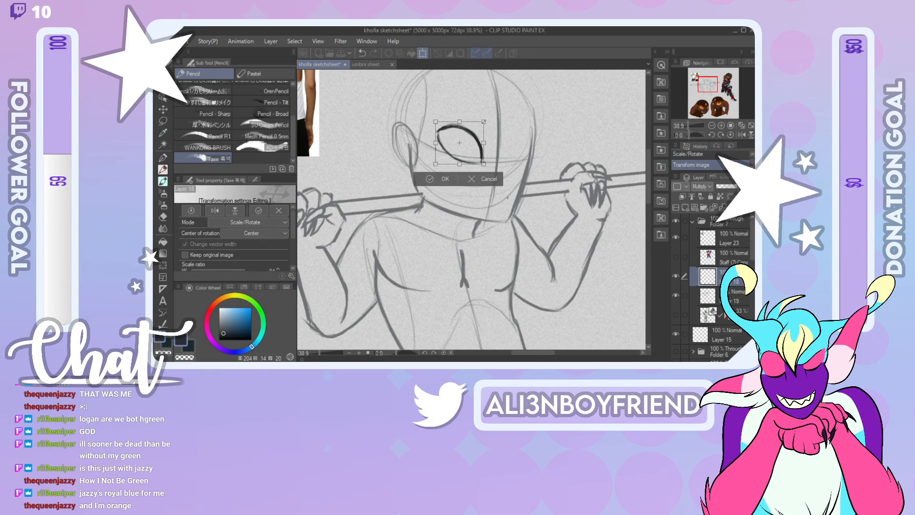
{"action": "left_click", "coordinate": [442, 179]}
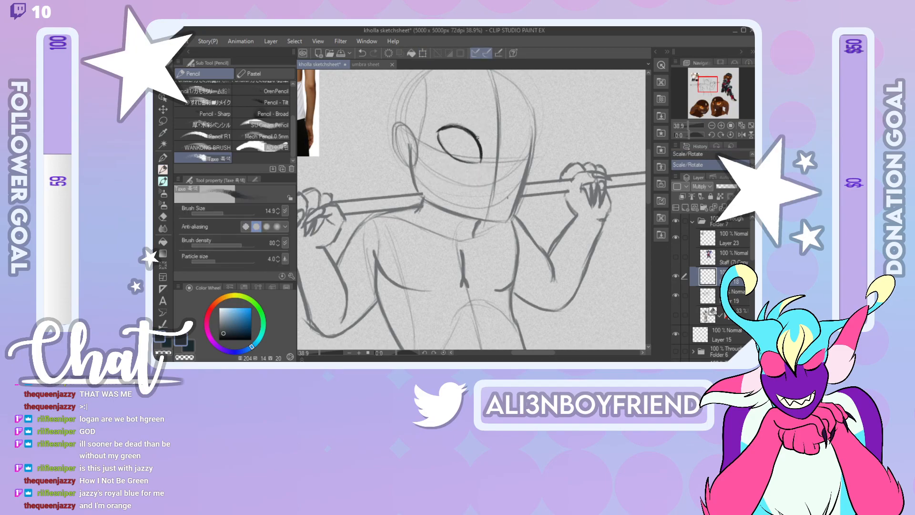
Step: Reinforce the eye's inner lid line with the Pencil and nudge the eye slightly down toward the ear
{"action": "left_click_drag", "start_coordinate": [476, 141], "coordinate": [481, 158]}
{"action": "key", "text": "k"}
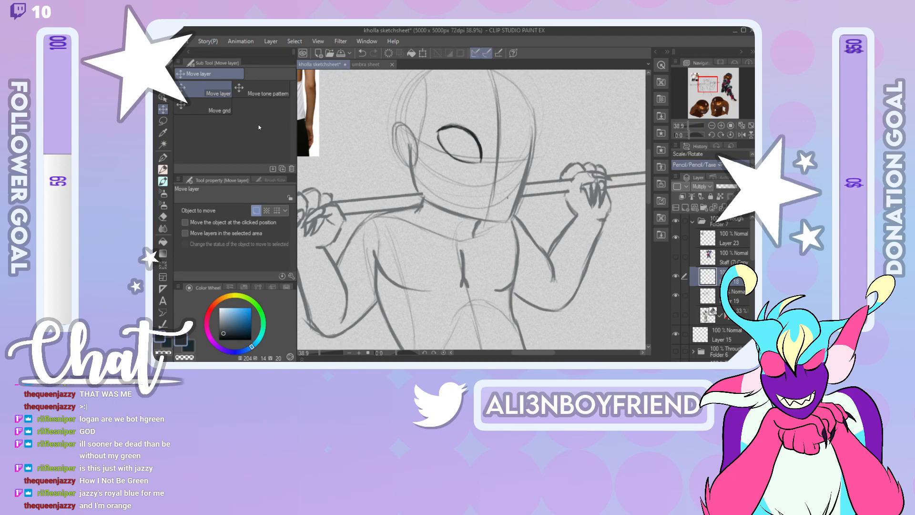
{"action": "left_click_drag", "start_coordinate": [520, 170], "coordinate": [518, 172]}
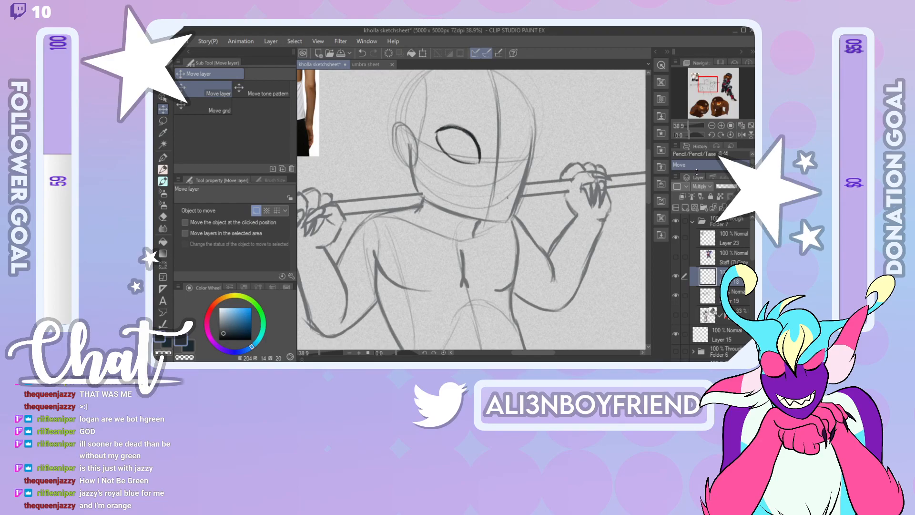
Step: Draw the upper lid and outer edge of the far eye near the face's edge with the Pencil
{"action": "left_click", "coordinate": [163, 170]}
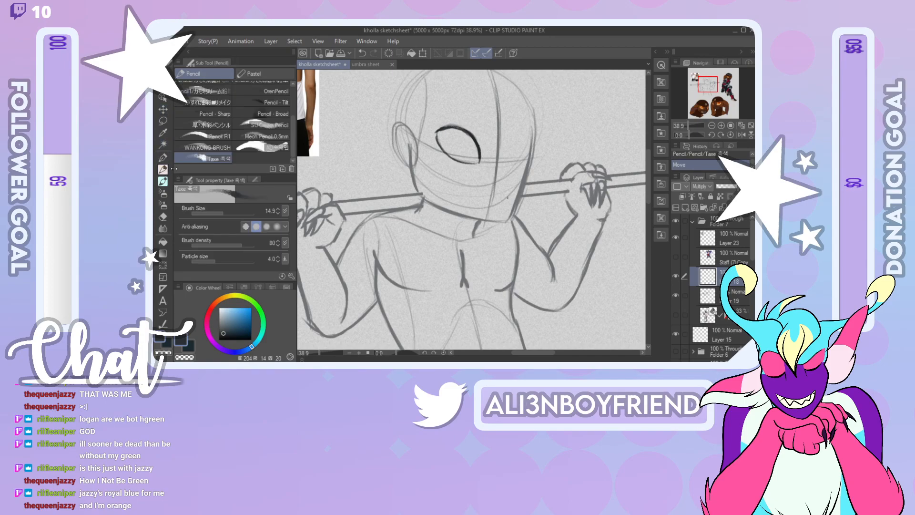
{"action": "mouse_move", "coordinate": [710, 92]}
{"action": "left_mouse_down"}
{"action": "mouse_move", "coordinate": [703, 109]}
{"action": "mouse_move", "coordinate": [719, 101]}
{"action": "mouse_move", "coordinate": [715, 108]}
{"action": "mouse_move", "coordinate": [717, 88]}
{"action": "mouse_move", "coordinate": [705, 101]}
{"action": "left_mouse_up"}
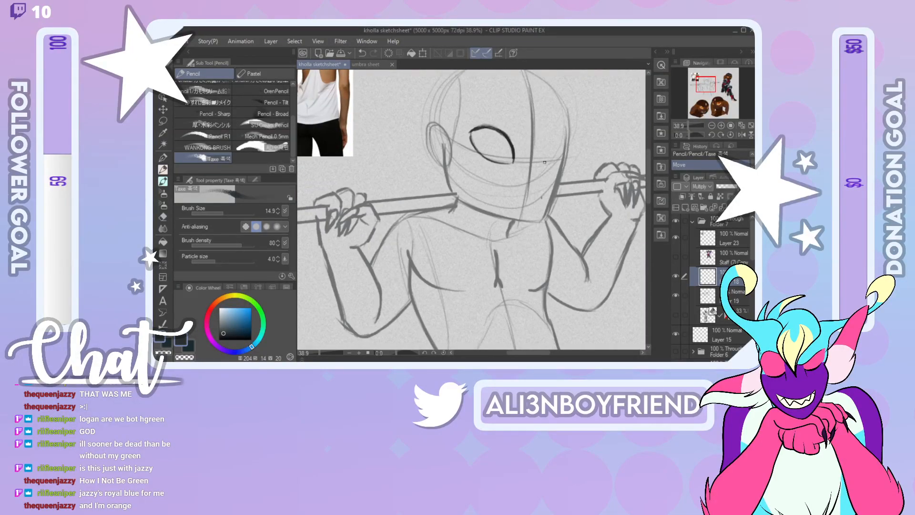
{"action": "left_click_drag", "start_coordinate": [544, 165], "coordinate": [555, 143]}
{"action": "mouse_move", "coordinate": [557, 139]}
{"action": "left_mouse_down"}
{"action": "mouse_move", "coordinate": [565, 143]}
{"action": "mouse_move", "coordinate": [558, 158]}
{"action": "left_mouse_up"}
Step: Mirror the canvas, clean up the far eye's outer line with the Hard eraser, and pencil in its lower lid
{"action": "left_click", "coordinate": [741, 134]}
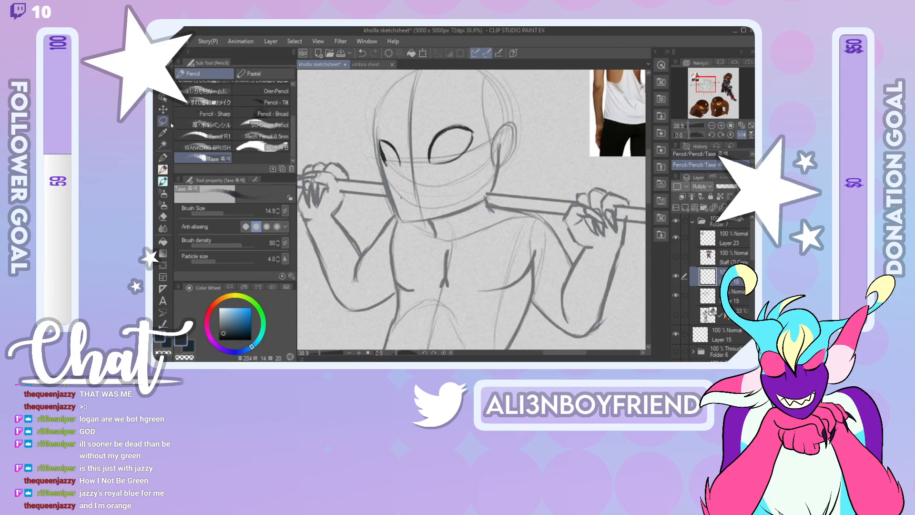
{"action": "left_click", "coordinate": [162, 217]}
{"action": "left_click_drag", "start_coordinate": [383, 149], "coordinate": [389, 164]}
{"action": "left_click", "coordinate": [162, 169]}
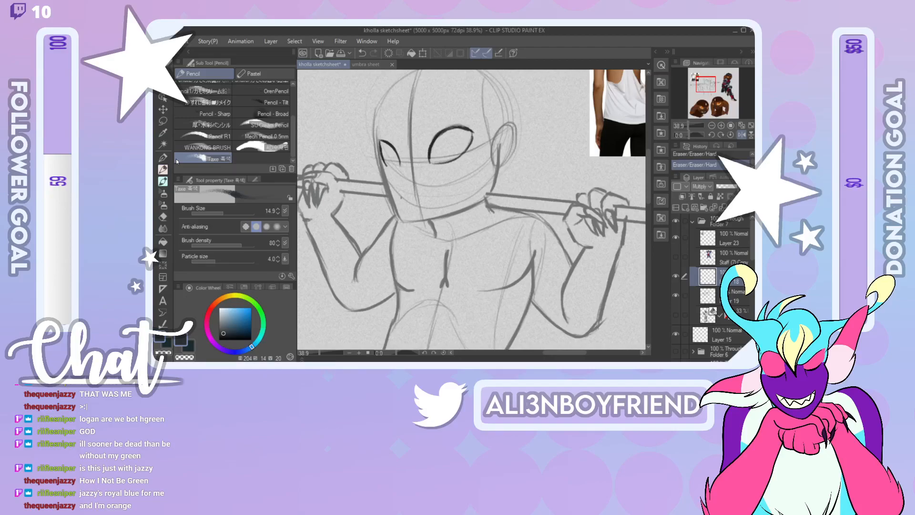
{"action": "left_click_drag", "start_coordinate": [380, 146], "coordinate": [399, 167]}
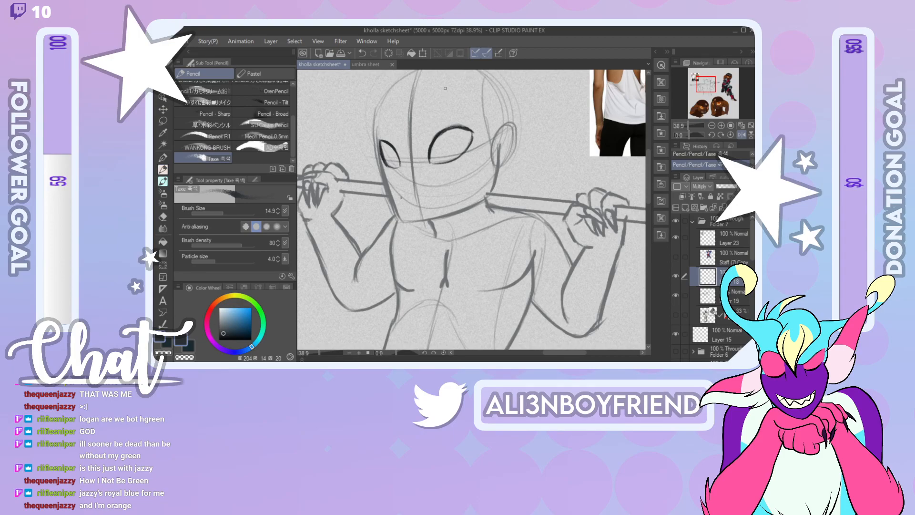
Step: Unmirror the canvas, lasso the far eye, adjust its placement with Scale/Rotate, and clear the selection
{"action": "left_click", "coordinate": [742, 135]}
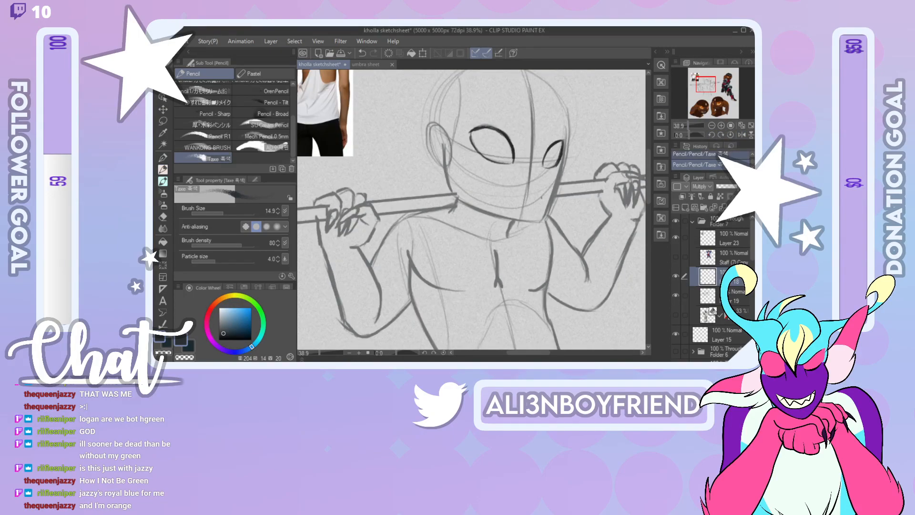
{"action": "left_click", "coordinate": [163, 120]}
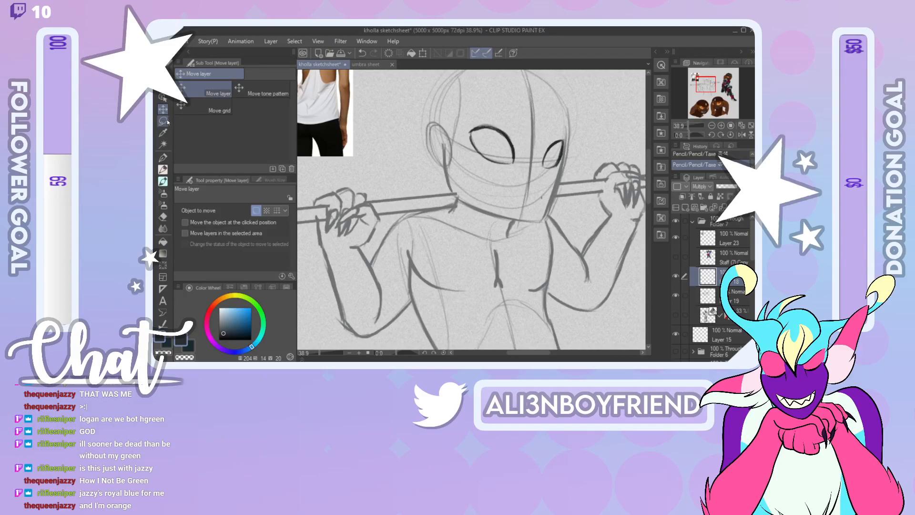
{"action": "left_click_drag", "start_coordinate": [547, 138], "coordinate": [543, 143]}
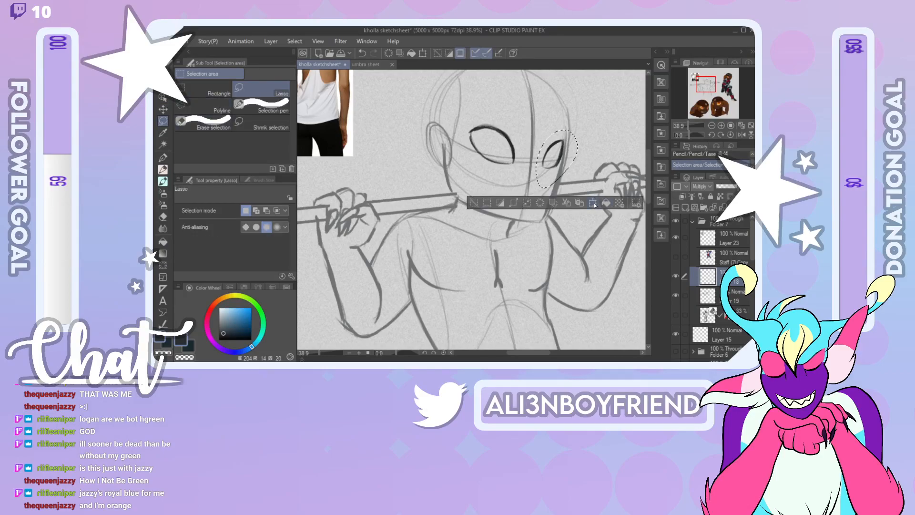
{"action": "key", "text": "ctrl+t"}
{"action": "left_click_drag", "start_coordinate": [556, 187], "coordinate": [557, 159]}
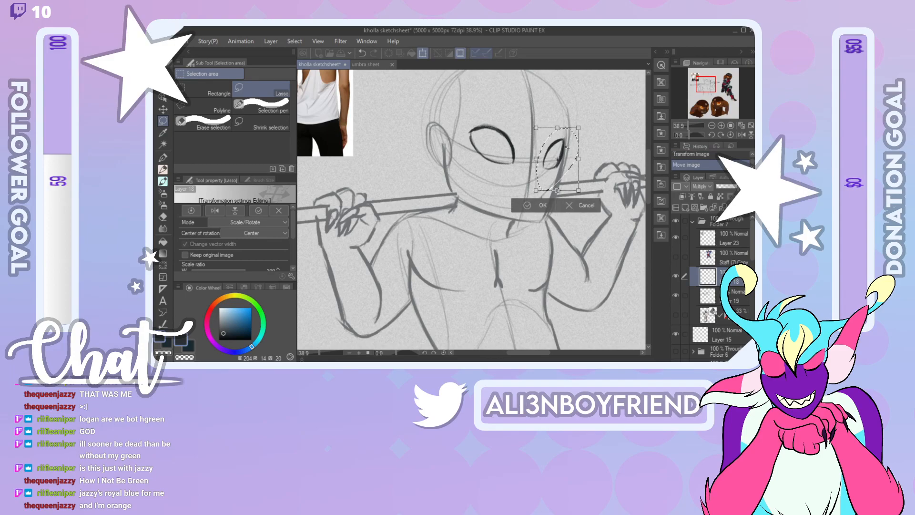
{"action": "left_click", "coordinate": [539, 205]}
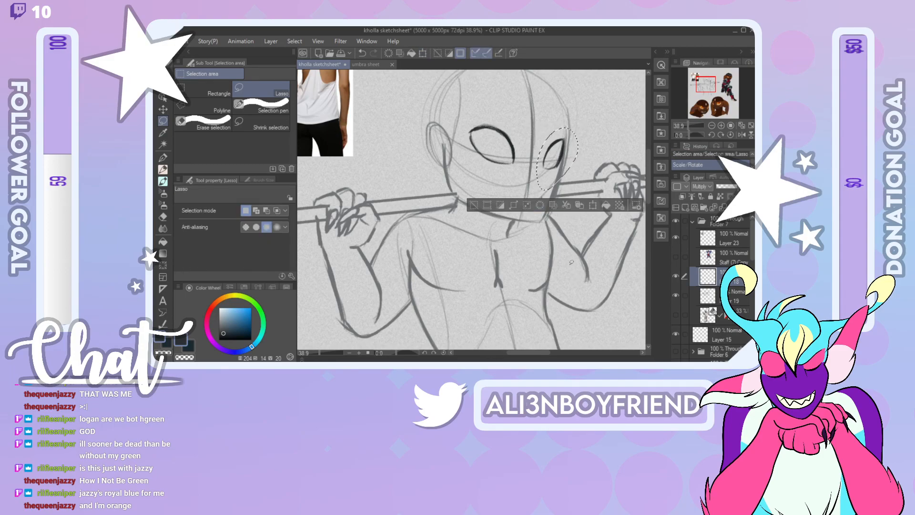
{"action": "left_click", "coordinate": [289, 41]}
{"action": "left_click", "coordinate": [310, 64]}
Step: Mirror the canvas and draw the nose bridge and tip between the eyes with the Pencil
{"action": "left_click", "coordinate": [163, 170]}
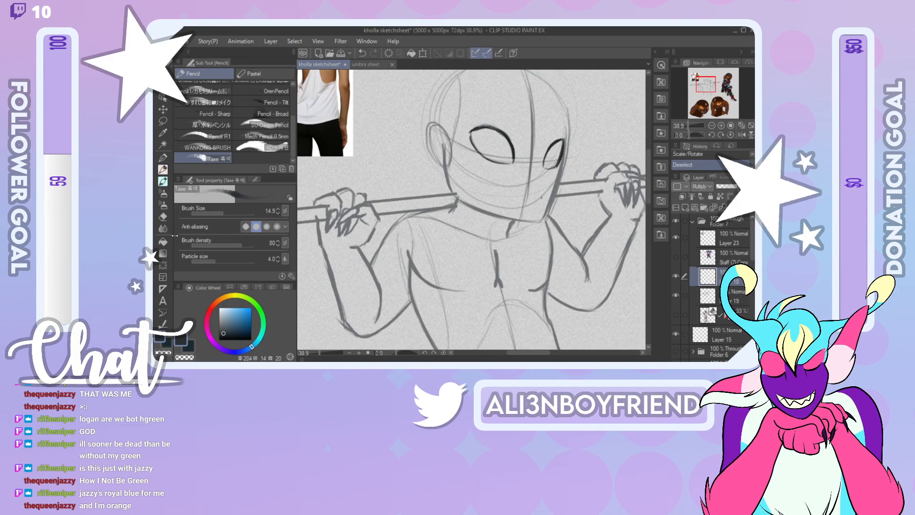
{"action": "left_click", "coordinate": [741, 135]}
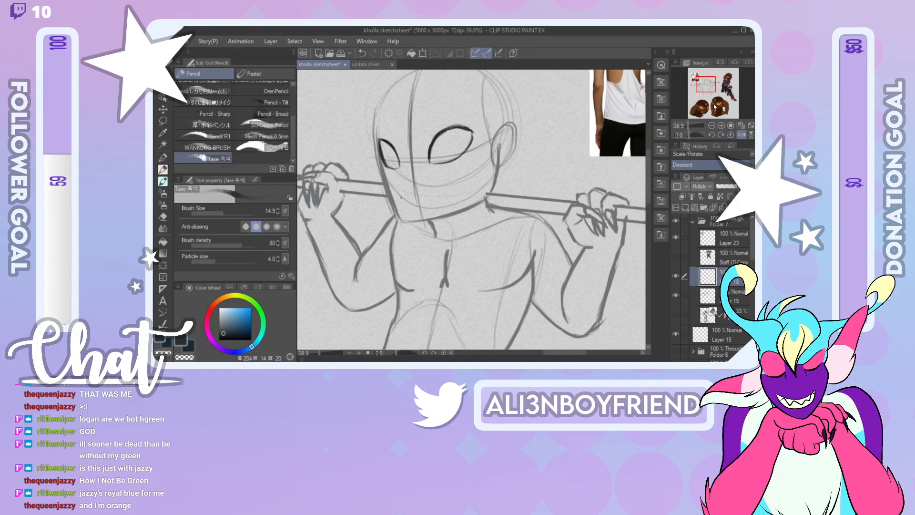
{"action": "mouse_move", "coordinate": [709, 85]}
{"action": "left_mouse_down"}
{"action": "mouse_move", "coordinate": [706, 107]}
{"action": "mouse_move", "coordinate": [712, 85]}
{"action": "mouse_move", "coordinate": [719, 102]}
{"action": "mouse_move", "coordinate": [710, 82]}
{"action": "left_mouse_up"}
{"action": "mouse_move", "coordinate": [474, 185]}
{"action": "left_mouse_down"}
{"action": "mouse_move", "coordinate": [474, 177]}
{"action": "mouse_move", "coordinate": [479, 217]}
{"action": "left_mouse_up"}
{"action": "mouse_move", "coordinate": [713, 86]}
{"action": "left_mouse_down"}
{"action": "mouse_move", "coordinate": [712, 107]}
{"action": "mouse_move", "coordinate": [712, 85]}
{"action": "left_mouse_up"}
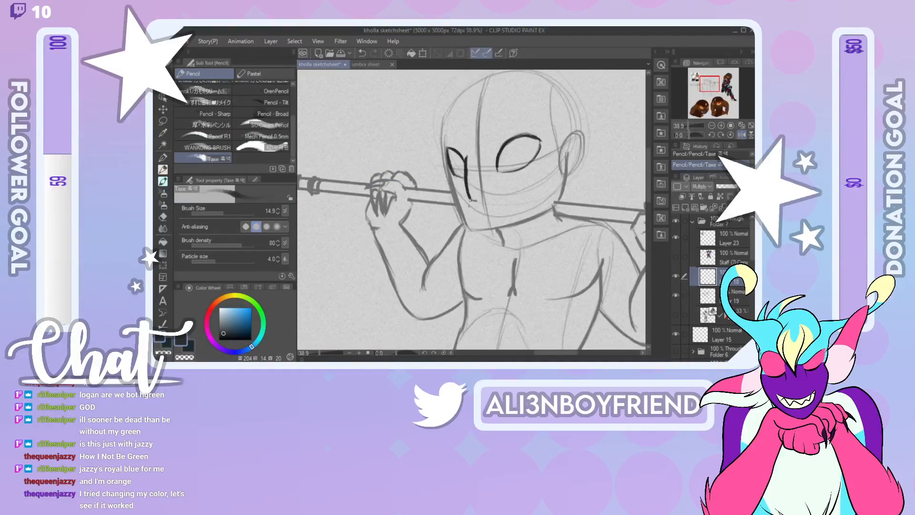
Step: Lasso the nose line and shift it slightly toward the far eye with Scale/Rotate
{"action": "key", "text": "m"}
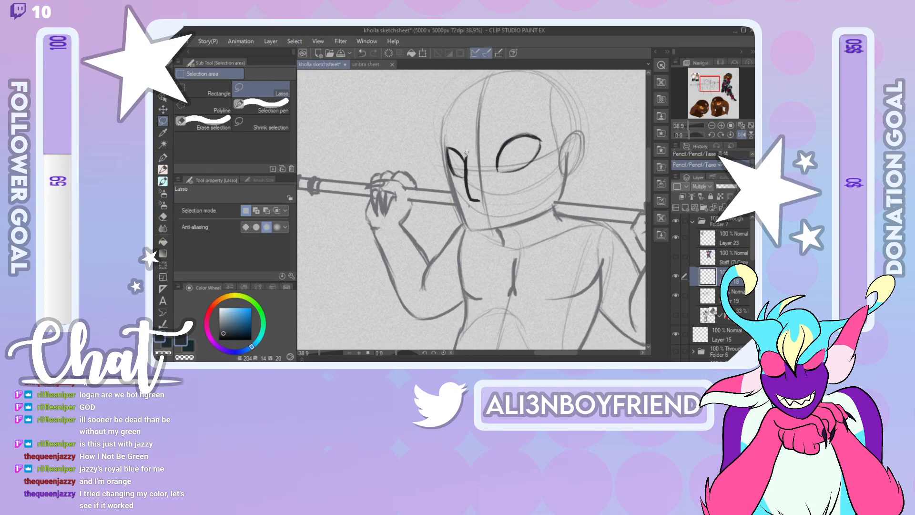
{"action": "mouse_move", "coordinate": [465, 195]}
{"action": "left_mouse_down"}
{"action": "mouse_move", "coordinate": [486, 207]}
{"action": "mouse_move", "coordinate": [473, 138]}
{"action": "mouse_move", "coordinate": [481, 183]}
{"action": "left_mouse_up"}
{"action": "key", "text": "ctrl+t"}
{"action": "left_click", "coordinate": [460, 229]}
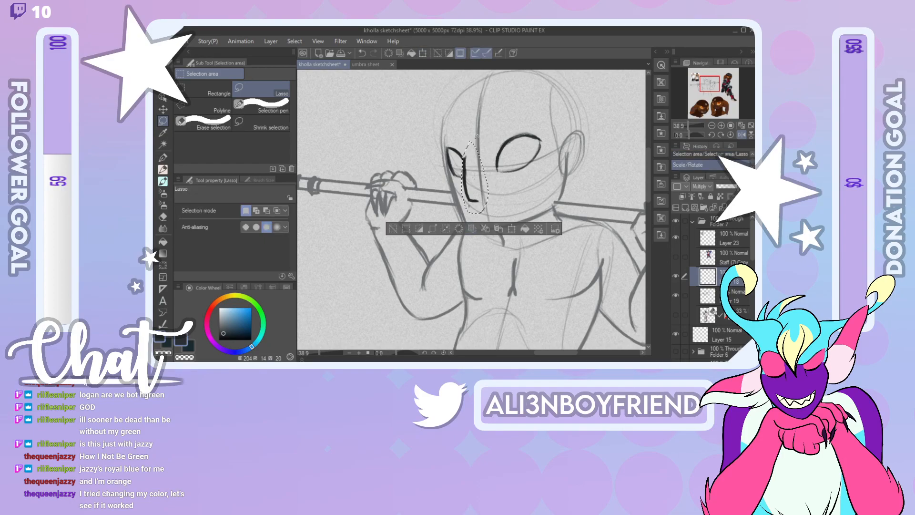
Step: Clear the selection around the nose and pencil a short nostril mark on the near side of the nose
{"action": "left_click", "coordinate": [162, 169]}
{"action": "left_click", "coordinate": [294, 41]}
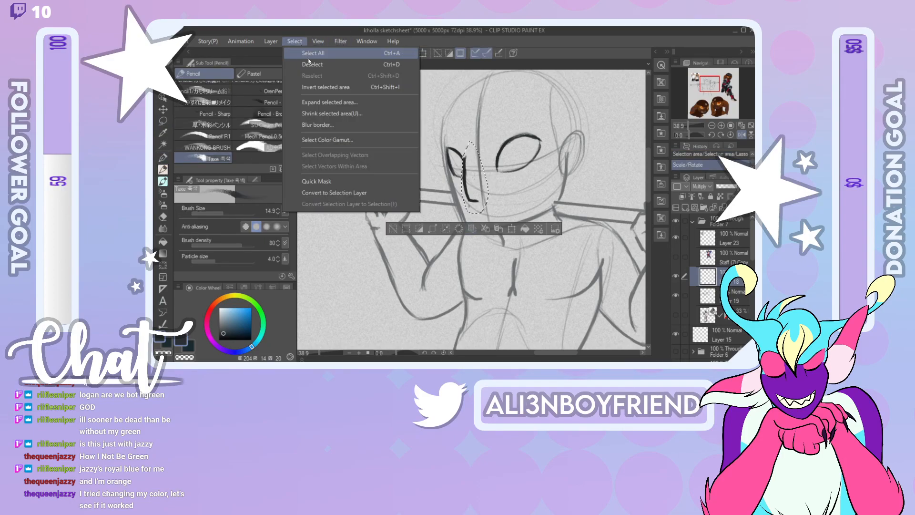
{"action": "left_click", "coordinate": [305, 62]}
{"action": "left_click_drag", "start_coordinate": [492, 200], "coordinate": [498, 194]}
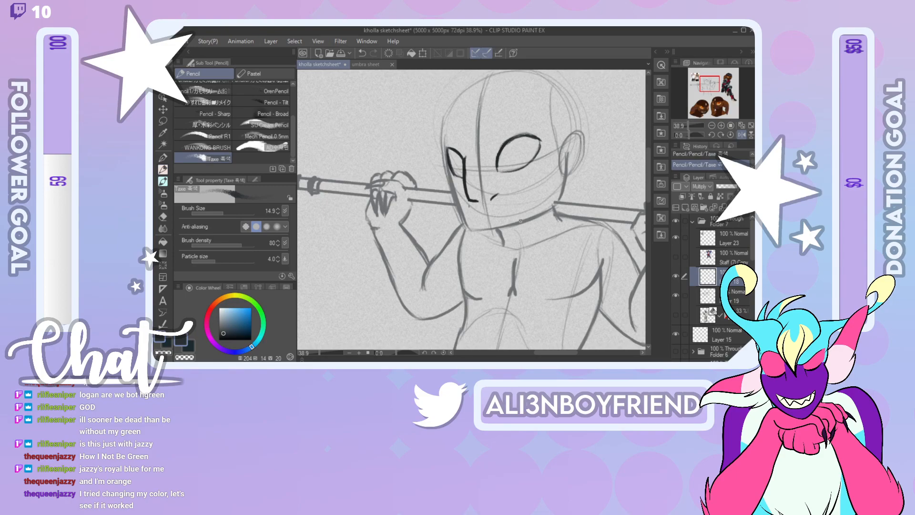
Step: Erase the construction lines next to the nose tip on Layer 19, and return to the face line layer
{"action": "left_click_drag", "start_coordinate": [468, 207], "coordinate": [471, 209]}
{"action": "left_click", "coordinate": [751, 303]}
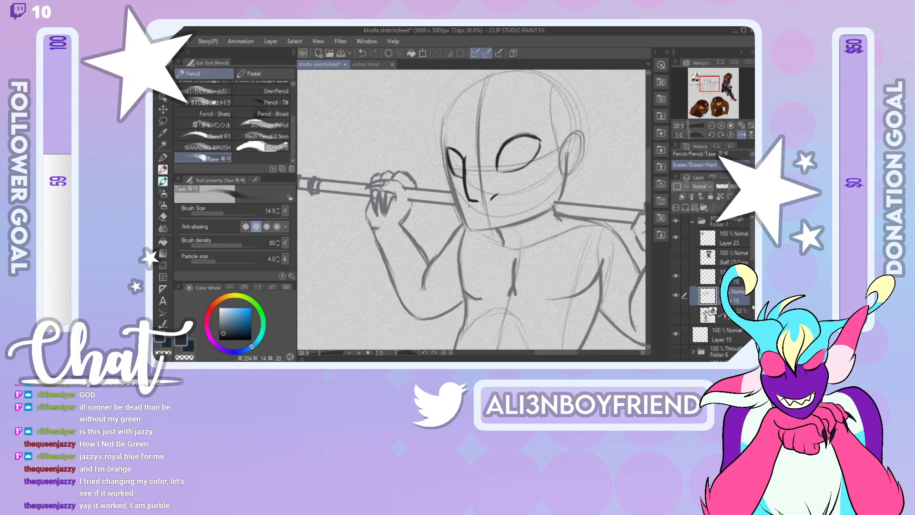
{"action": "left_click_drag", "start_coordinate": [469, 207], "coordinate": [475, 203]}
{"action": "left_click", "coordinate": [731, 281]}
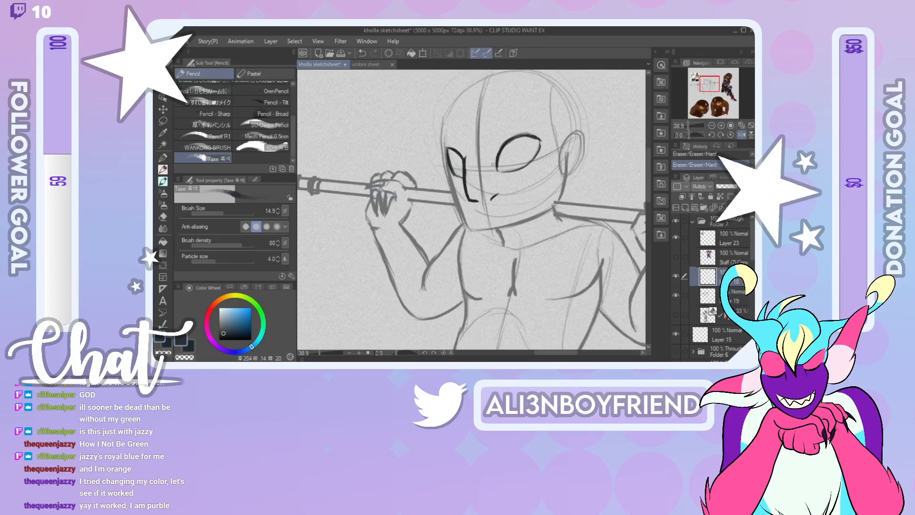
Step: Pencil a sharp inner corner and slanted upper lid on the near eye, trimming the old curve with the eraser
{"action": "mouse_move", "coordinate": [496, 164]}
{"action": "left_mouse_down"}
{"action": "mouse_move", "coordinate": [505, 146]}
{"action": "mouse_move", "coordinate": [533, 141]}
{"action": "left_mouse_up"}
{"action": "key", "text": "e"}
{"action": "mouse_move", "coordinate": [501, 151]}
{"action": "left_mouse_down"}
{"action": "mouse_move", "coordinate": [519, 129]}
{"action": "mouse_move", "coordinate": [541, 137]}
{"action": "mouse_move", "coordinate": [537, 146]}
{"action": "mouse_move", "coordinate": [502, 150]}
{"action": "mouse_move", "coordinate": [513, 136]}
{"action": "mouse_move", "coordinate": [498, 157]}
{"action": "mouse_move", "coordinate": [539, 137]}
{"action": "left_mouse_up"}
{"action": "key", "text": "p"}
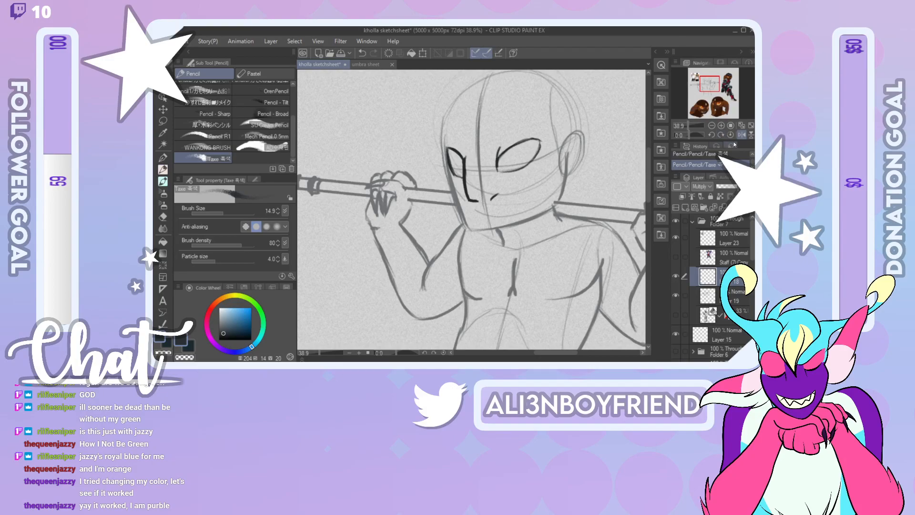
Step: Mirror the canvas, reshape the far eye's upper lid with the Pencil, and erase its excess outer line
{"action": "left_click", "coordinate": [741, 136]}
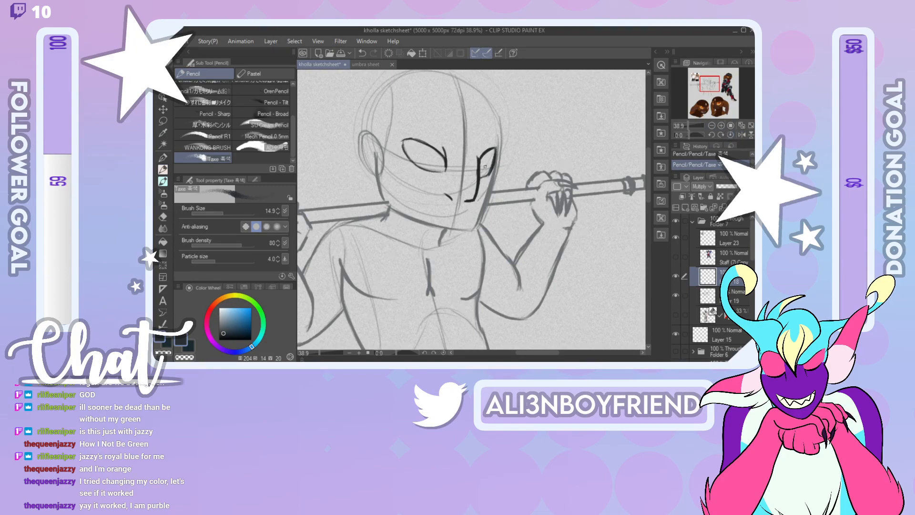
{"action": "left_click_drag", "start_coordinate": [479, 165], "coordinate": [486, 158]}
{"action": "key", "text": "e"}
{"action": "left_click_drag", "start_coordinate": [484, 154], "coordinate": [497, 151]}
{"action": "key", "text": "p"}
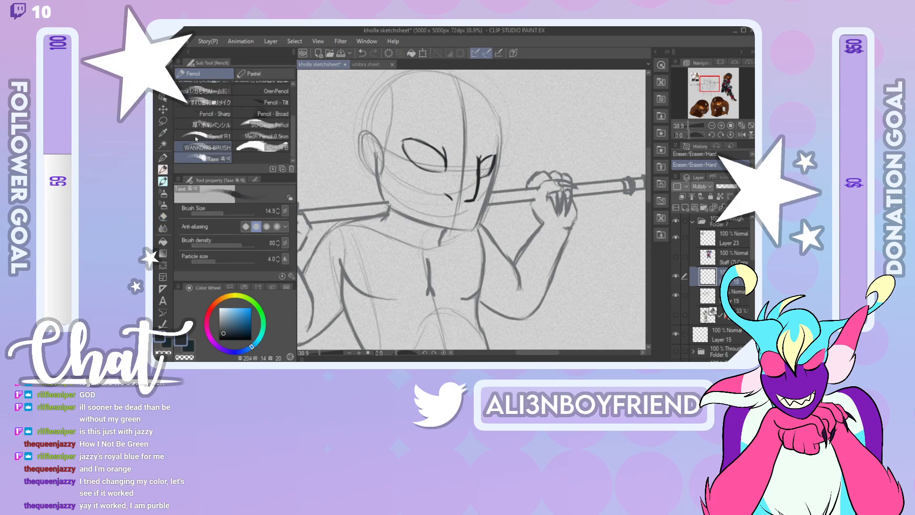
{"action": "mouse_move", "coordinate": [405, 140]}
{"action": "left_mouse_down"}
{"action": "mouse_move", "coordinate": [404, 150]}
{"action": "mouse_move", "coordinate": [426, 150]}
{"action": "mouse_move", "coordinate": [414, 151]}
{"action": "left_mouse_up"}
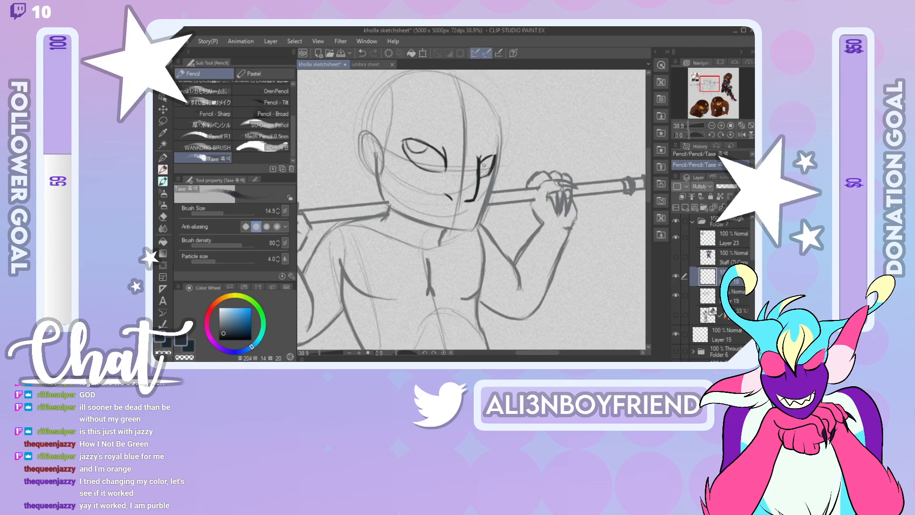
{"action": "key", "text": "ctrl+z"}
{"action": "mouse_move", "coordinate": [406, 144]}
{"action": "left_mouse_down"}
{"action": "mouse_move", "coordinate": [417, 149]}
{"action": "mouse_move", "coordinate": [409, 161]}
{"action": "mouse_move", "coordinate": [425, 170]}
{"action": "left_mouse_up"}
{"action": "key", "text": "ctrl+z"}
{"action": "key", "text": "ctrl+z"}
Step: Draw the iris in the near eye and the far eye with the Pencil, and unmirror the canvas
{"action": "mouse_move", "coordinate": [404, 140]}
{"action": "left_mouse_down"}
{"action": "mouse_move", "coordinate": [406, 153]}
{"action": "mouse_move", "coordinate": [432, 171]}
{"action": "left_mouse_up"}
{"action": "mouse_move", "coordinate": [406, 138]}
{"action": "left_mouse_down"}
{"action": "mouse_move", "coordinate": [429, 159]}
{"action": "mouse_move", "coordinate": [408, 147]}
{"action": "mouse_move", "coordinate": [416, 156]}
{"action": "mouse_move", "coordinate": [429, 148]}
{"action": "left_mouse_up"}
{"action": "key", "text": "ctrl+z"}
{"action": "mouse_move", "coordinate": [482, 170]}
{"action": "left_mouse_down"}
{"action": "mouse_move", "coordinate": [489, 171]}
{"action": "mouse_move", "coordinate": [489, 155]}
{"action": "left_mouse_up"}
{"action": "left_click", "coordinate": [742, 135]}
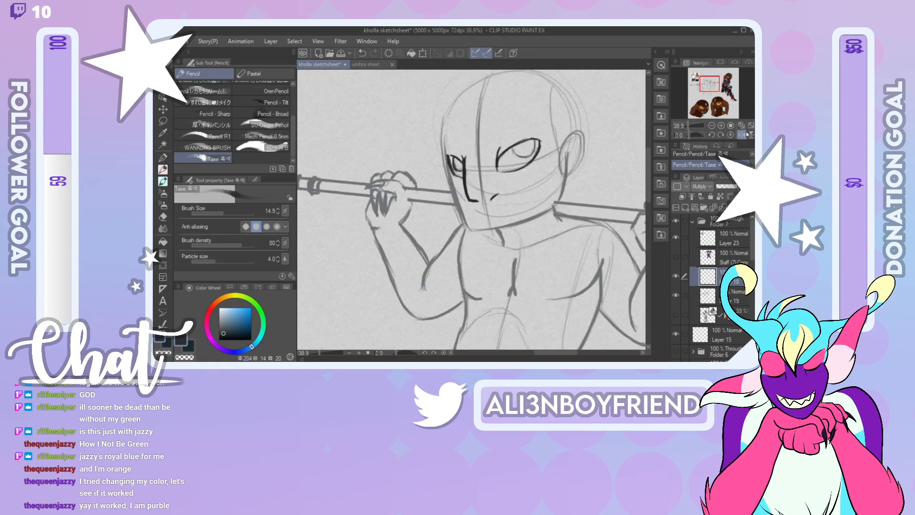
Step: Compare the eyes with the coloured head reference, undo the far eye's iris, and redraw it
{"action": "mouse_move", "coordinate": [710, 84]}
{"action": "left_mouse_down"}
{"action": "mouse_move", "coordinate": [713, 112]}
{"action": "mouse_move", "coordinate": [703, 115]}
{"action": "left_mouse_up"}
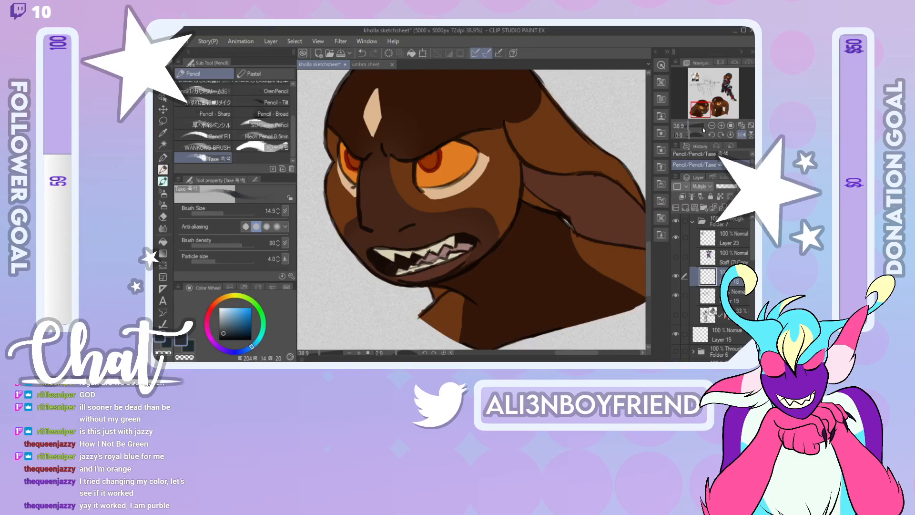
{"action": "left_click_drag", "start_coordinate": [706, 105], "coordinate": [715, 77]}
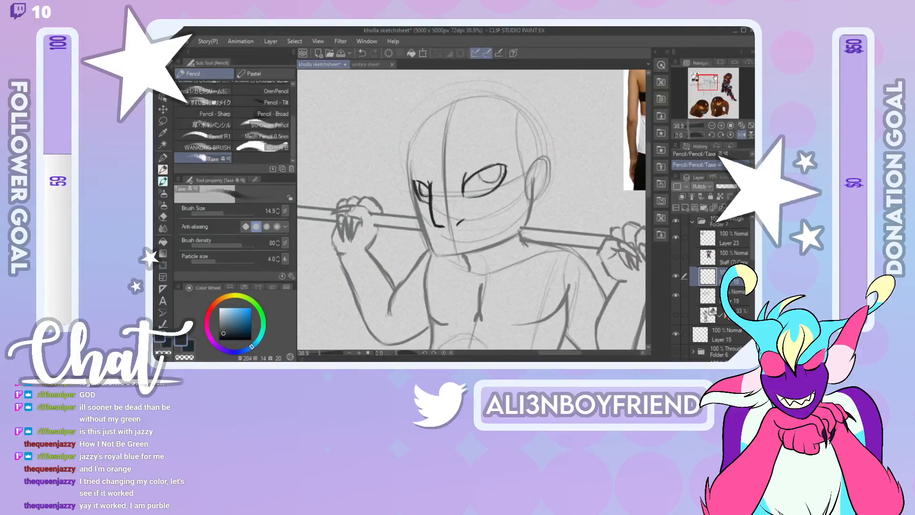
{"action": "key", "text": "ctrl+z"}
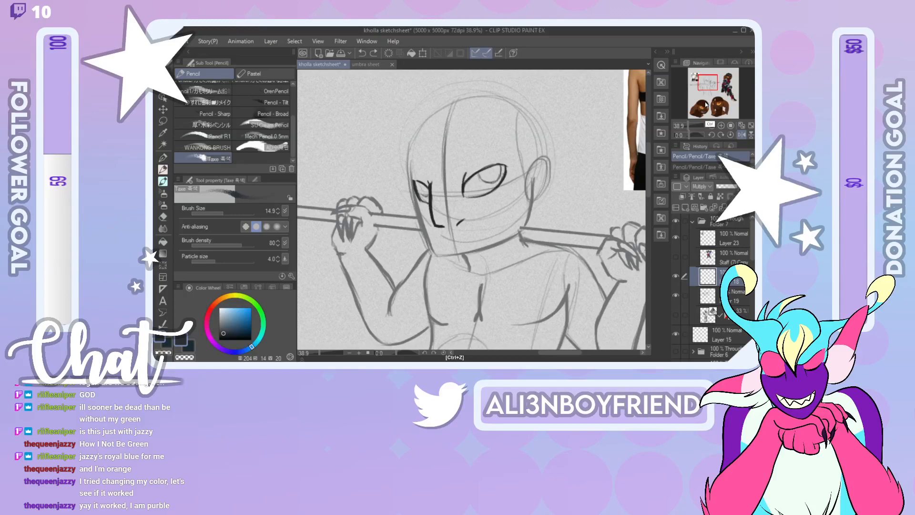
{"action": "left_click_drag", "start_coordinate": [420, 184], "coordinate": [424, 195]}
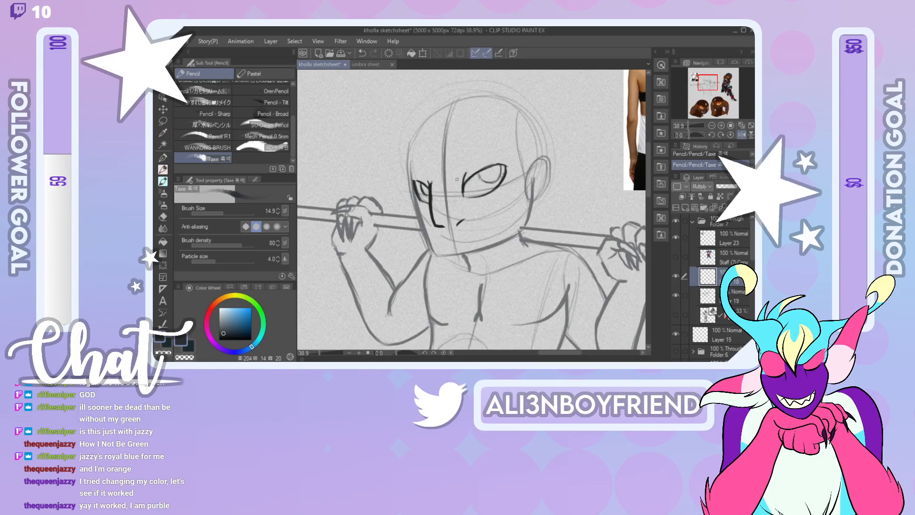
Step: Check the coloured head reference and pencil the far cheek's outer curve below the eye in the mirrored view
{"action": "left_click_drag", "start_coordinate": [721, 90], "coordinate": [705, 113]}
{"action": "mouse_move", "coordinate": [706, 98]}
{"action": "left_mouse_down"}
{"action": "mouse_move", "coordinate": [704, 109]}
{"action": "mouse_move", "coordinate": [711, 85]}
{"action": "left_mouse_up"}
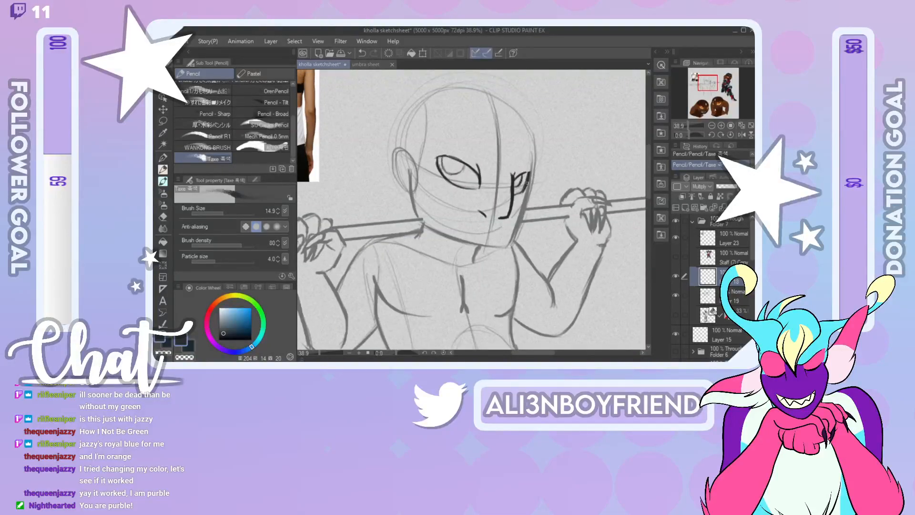
{"action": "left_click_drag", "start_coordinate": [527, 184], "coordinate": [529, 213]}
{"action": "left_click_drag", "start_coordinate": [411, 177], "coordinate": [422, 209]}
{"action": "key", "text": "ctrl+z"}
{"action": "left_click_drag", "start_coordinate": [411, 173], "coordinate": [417, 204]}
{"action": "key", "text": "ctrl+z"}
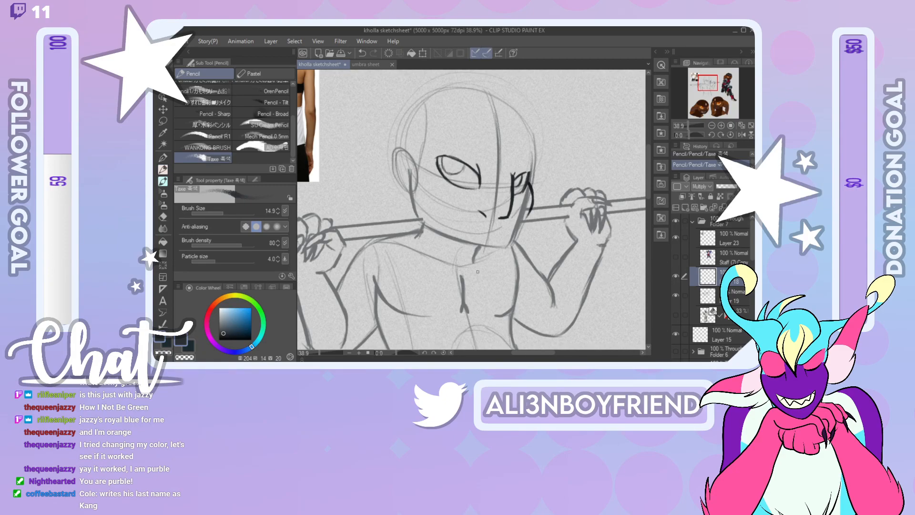
{"action": "mouse_move", "coordinate": [411, 168]}
{"action": "left_mouse_down"}
{"action": "mouse_move", "coordinate": [415, 200]}
{"action": "mouse_move", "coordinate": [439, 231]}
{"action": "left_mouse_up"}
{"action": "key", "text": "ctrl+z"}
Step: Draw the near jawline from the ear to the chin, and continue the far cheek line down to meet it
{"action": "mouse_move", "coordinate": [413, 188]}
{"action": "left_mouse_down"}
{"action": "mouse_move", "coordinate": [433, 229]}
{"action": "mouse_move", "coordinate": [420, 213]}
{"action": "mouse_move", "coordinate": [481, 245]}
{"action": "left_mouse_up"}
{"action": "left_click", "coordinate": [741, 135]}
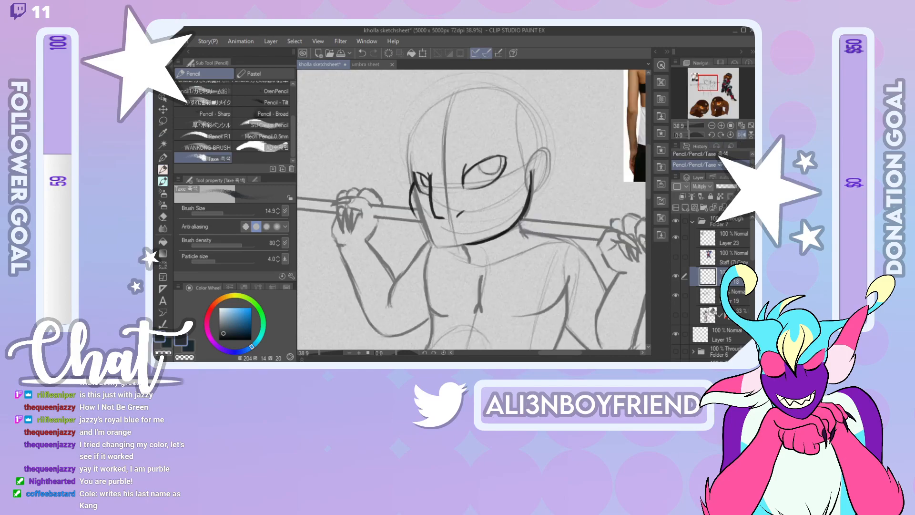
{"action": "left_click_drag", "start_coordinate": [410, 189], "coordinate": [422, 227]}
{"action": "key", "text": "ctrl+z"}
{"action": "mouse_move", "coordinate": [409, 192]}
{"action": "left_mouse_down"}
{"action": "mouse_move", "coordinate": [440, 243]}
{"action": "mouse_move", "coordinate": [430, 238]}
{"action": "mouse_move", "coordinate": [468, 244]}
{"action": "left_mouse_up"}
{"action": "mouse_move", "coordinate": [709, 89]}
{"action": "left_mouse_down"}
{"action": "mouse_move", "coordinate": [706, 115]}
{"action": "mouse_move", "coordinate": [719, 89]}
{"action": "mouse_move", "coordinate": [712, 87]}
{"action": "left_mouse_up"}
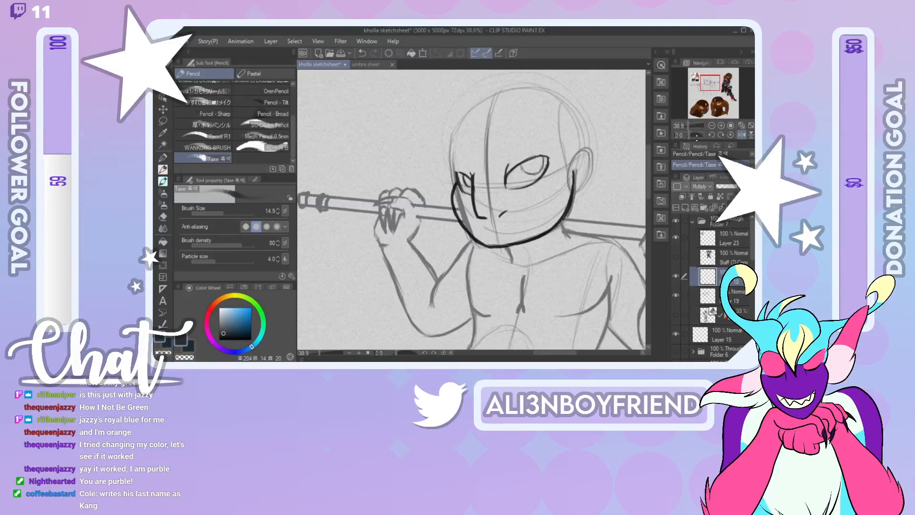
Step: Mirror the canvas, lasso the far cheek line, adjust its placement with Scale/Rotate, and clear the selection
{"action": "left_click", "coordinate": [740, 135]}
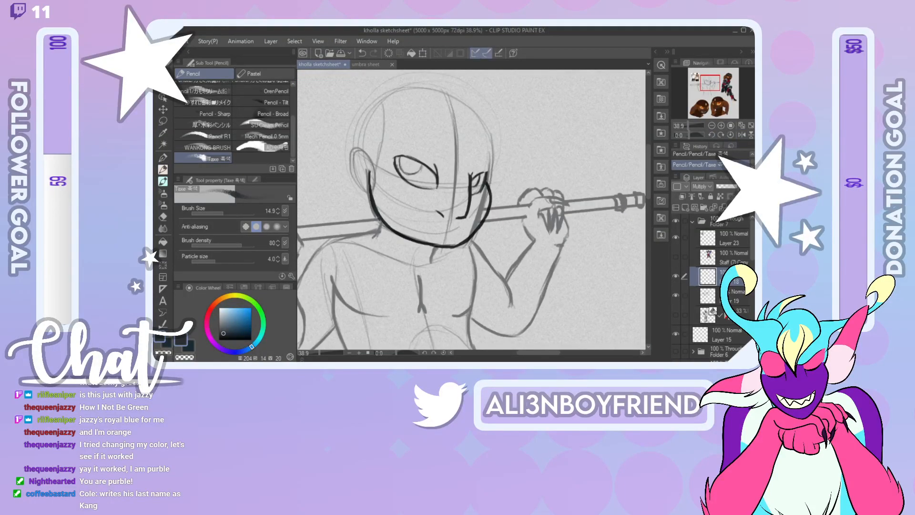
{"action": "left_click", "coordinate": [163, 121]}
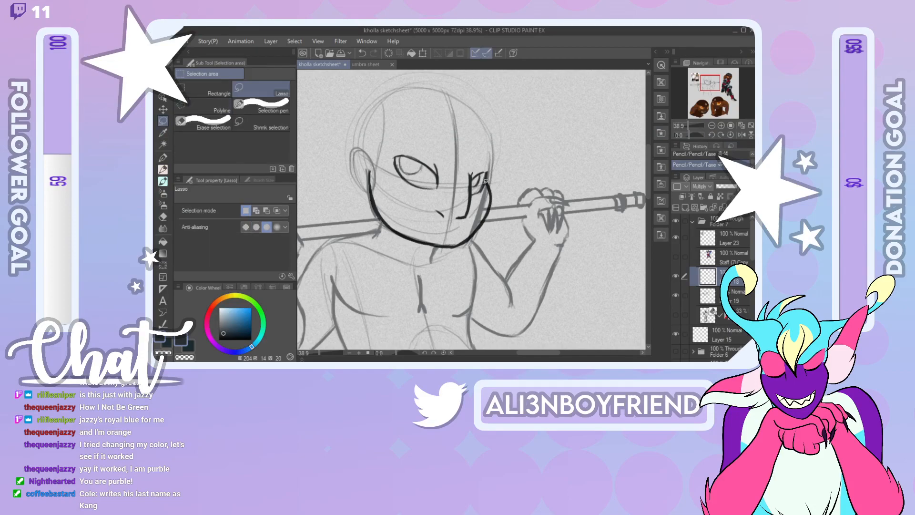
{"action": "mouse_move", "coordinate": [491, 173]}
{"action": "left_mouse_down"}
{"action": "mouse_move", "coordinate": [507, 194]}
{"action": "mouse_move", "coordinate": [457, 243]}
{"action": "left_mouse_up"}
{"action": "key", "text": "ctrl+t"}
{"action": "left_click_drag", "start_coordinate": [491, 202], "coordinate": [492, 199]}
{"action": "left_click", "coordinate": [463, 264]}
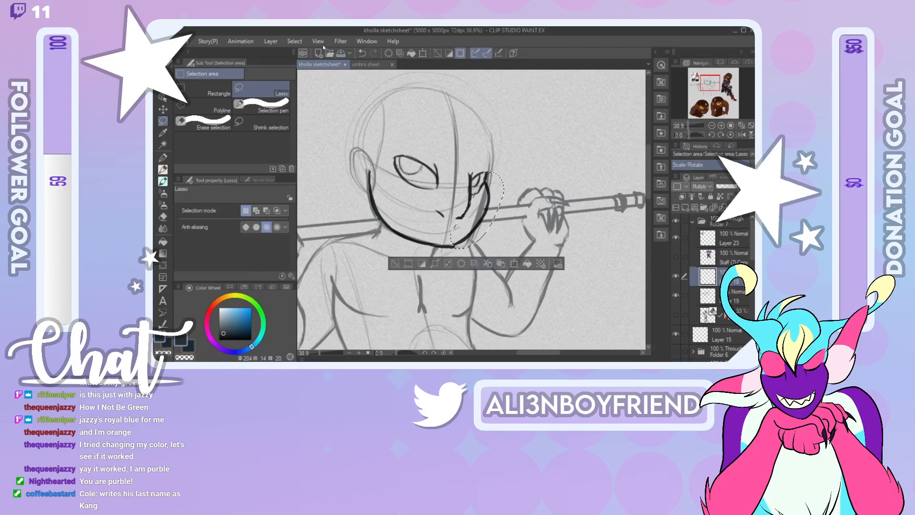
{"action": "left_click", "coordinate": [295, 41]}
{"action": "left_click", "coordinate": [310, 62]}
Step: Clean up the chin with the Hard eraser, unmirror the canvas, and re-pencil the chin line to close it
{"action": "left_click", "coordinate": [162, 216]}
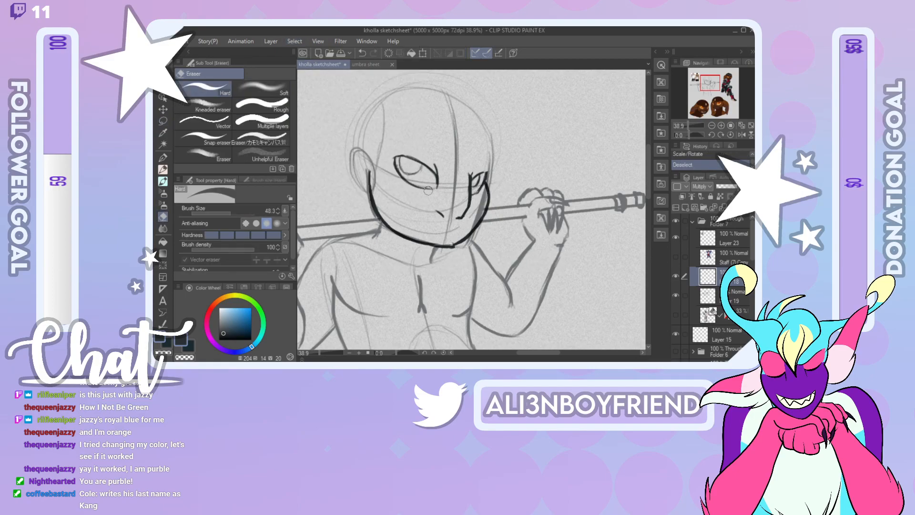
{"action": "mouse_move", "coordinate": [450, 248]}
{"action": "left_mouse_down"}
{"action": "mouse_move", "coordinate": [462, 264]}
{"action": "mouse_move", "coordinate": [480, 251]}
{"action": "left_mouse_up"}
{"action": "left_click", "coordinate": [163, 169]}
{"action": "left_click", "coordinate": [742, 135]}
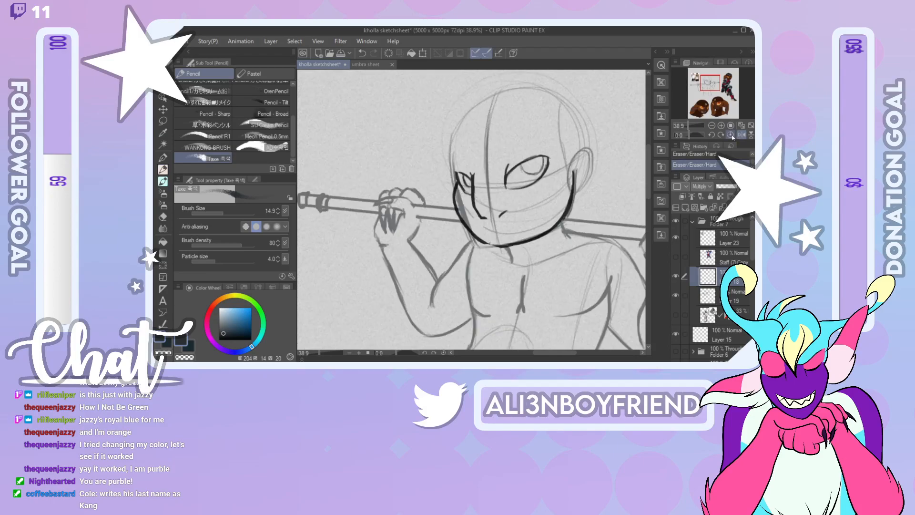
{"action": "mouse_move", "coordinate": [482, 239]}
{"action": "left_mouse_down"}
{"action": "mouse_move", "coordinate": [502, 248]}
{"action": "mouse_move", "coordinate": [496, 245]}
{"action": "left_mouse_up"}
{"action": "mouse_move", "coordinate": [453, 176]}
{"action": "left_mouse_down"}
{"action": "mouse_move", "coordinate": [445, 138]}
{"action": "mouse_move", "coordinate": [471, 105]}
{"action": "mouse_move", "coordinate": [498, 98]}
{"action": "left_mouse_up"}
{"action": "key", "text": "ctrl+z"}
{"action": "key", "text": "ctrl+z"}
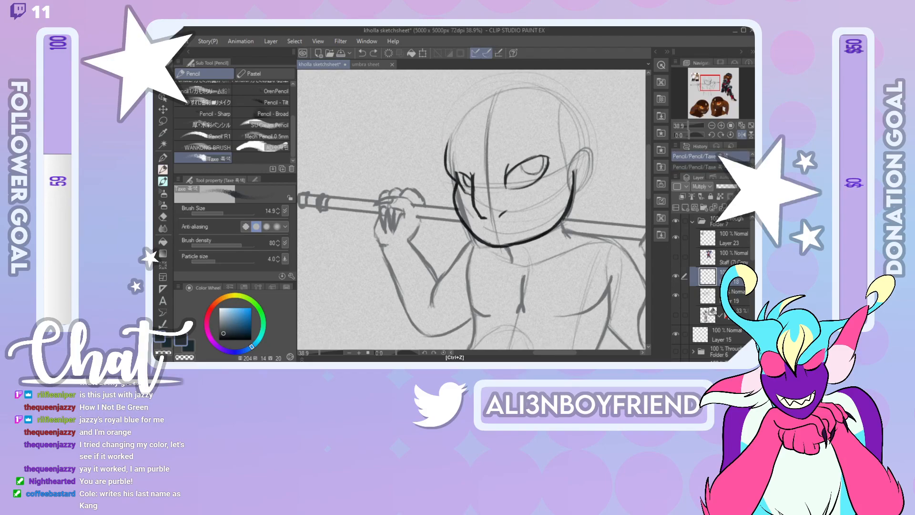
{"action": "left_click_drag", "start_coordinate": [448, 173], "coordinate": [453, 128]}
{"action": "key", "text": "ctrl+z"}
{"action": "key", "text": "ctrl+z"}
{"action": "key", "text": "ctrl+z"}
Step: Pencil the far side of the forehead up to the top of the skull, checking the shape in mirrored view
{"action": "left_click_drag", "start_coordinate": [449, 173], "coordinate": [445, 151]}
{"action": "mouse_move", "coordinate": [448, 173]}
{"action": "left_mouse_down"}
{"action": "mouse_move", "coordinate": [446, 139]}
{"action": "mouse_move", "coordinate": [460, 118]}
{"action": "left_mouse_up"}
{"action": "mouse_move", "coordinate": [457, 121]}
{"action": "left_mouse_down"}
{"action": "mouse_move", "coordinate": [475, 100]}
{"action": "mouse_move", "coordinate": [517, 87]}
{"action": "left_mouse_up"}
{"action": "mouse_move", "coordinate": [715, 85]}
{"action": "left_mouse_down"}
{"action": "mouse_move", "coordinate": [709, 109]}
{"action": "mouse_move", "coordinate": [708, 85]}
{"action": "left_mouse_up"}
{"action": "left_click", "coordinate": [739, 136]}
{"action": "left_click", "coordinate": [739, 135]}
{"action": "left_click", "coordinate": [740, 137]}
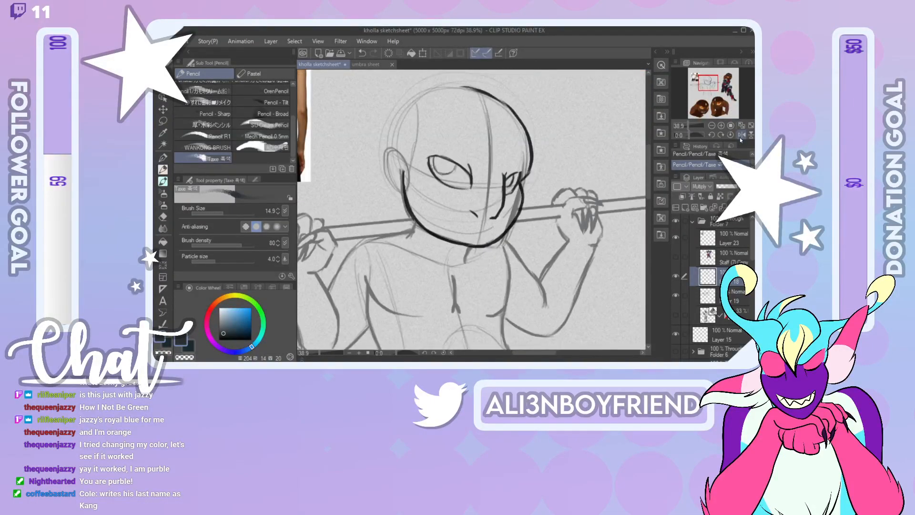
{"action": "left_click", "coordinate": [740, 137]}
{"action": "mouse_move", "coordinate": [462, 166]}
{"action": "left_mouse_down"}
{"action": "mouse_move", "coordinate": [503, 147]}
{"action": "mouse_move", "coordinate": [467, 167]}
{"action": "mouse_move", "coordinate": [522, 136]}
{"action": "left_mouse_up"}
{"action": "key", "text": "ctrl+z"}
{"action": "key", "text": "ctrl+z"}
{"action": "mouse_move", "coordinate": [461, 161]}
{"action": "left_mouse_down"}
{"action": "mouse_move", "coordinate": [471, 167]}
{"action": "mouse_move", "coordinate": [510, 143]}
{"action": "left_mouse_up"}
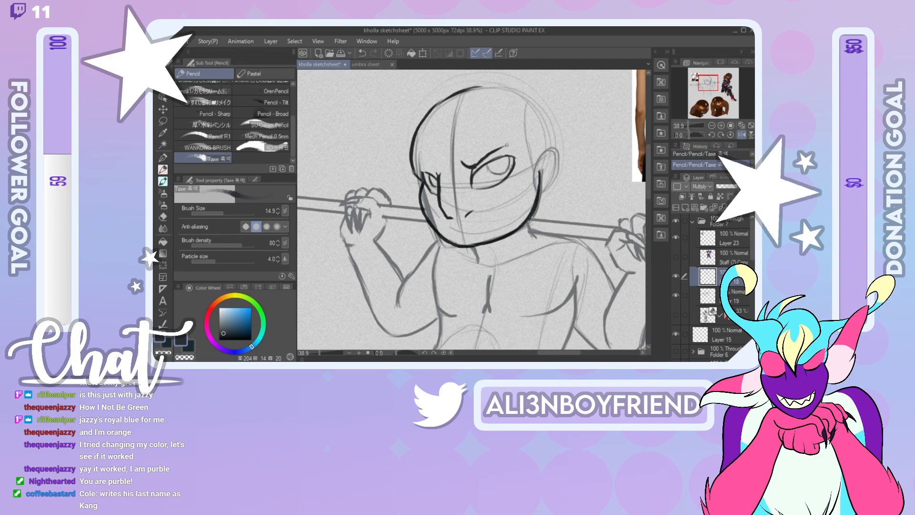
{"action": "key", "text": "ctrl+z"}
{"action": "key", "text": "ctrl+z"}
Step: Draw an angry slanted brow line above the near eye with the Pencil, undoing the excess strokes
{"action": "mouse_move", "coordinate": [462, 162]}
{"action": "left_mouse_down"}
{"action": "mouse_move", "coordinate": [473, 167]}
{"action": "mouse_move", "coordinate": [528, 141]}
{"action": "left_mouse_up"}
{"action": "key", "text": "ctrl+z"}
{"action": "key", "text": "ctrl+z"}
{"action": "key", "text": "ctrl+z"}
{"action": "left_click_drag", "start_coordinate": [466, 163], "coordinate": [469, 156]}
{"action": "key", "text": "ctrl+z"}
Step: Mirror the canvas and pencil the arched brow line above the far eye out to the edge of the face
{"action": "left_click", "coordinate": [742, 135]}
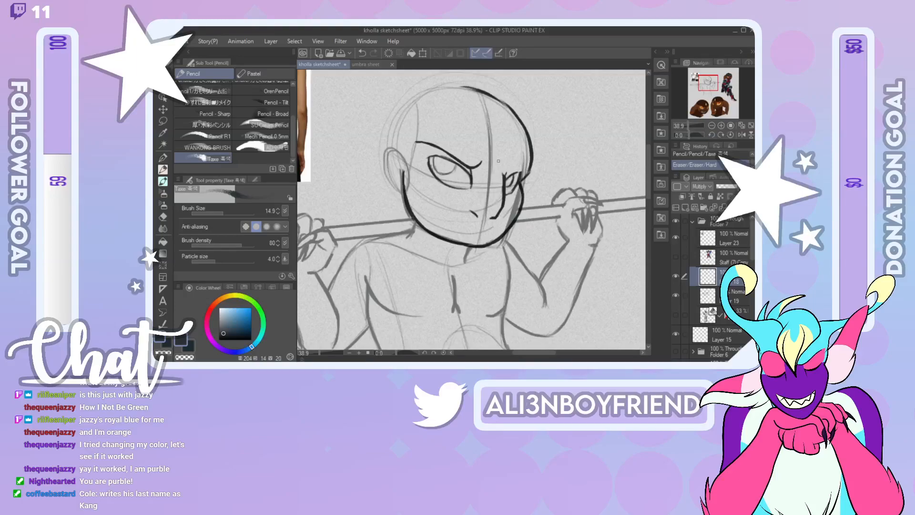
{"action": "mouse_move", "coordinate": [498, 163]}
{"action": "left_mouse_down"}
{"action": "mouse_move", "coordinate": [527, 153]}
{"action": "mouse_move", "coordinate": [504, 157]}
{"action": "mouse_move", "coordinate": [509, 147]}
{"action": "mouse_move", "coordinate": [505, 156]}
{"action": "mouse_move", "coordinate": [531, 158]}
{"action": "left_mouse_up"}
{"action": "key", "text": "ctrl+z"}
{"action": "key", "text": "ctrl+z"}
{"action": "mouse_move", "coordinate": [712, 87]}
{"action": "left_mouse_down"}
{"action": "mouse_move", "coordinate": [704, 109]}
{"action": "mouse_move", "coordinate": [717, 110]}
{"action": "mouse_move", "coordinate": [711, 84]}
{"action": "left_mouse_up"}
Step: Erase the construction guidelines inside the face on Layer 19 using the Hard eraser at brush size 87.7
{"action": "left_click", "coordinate": [714, 293]}
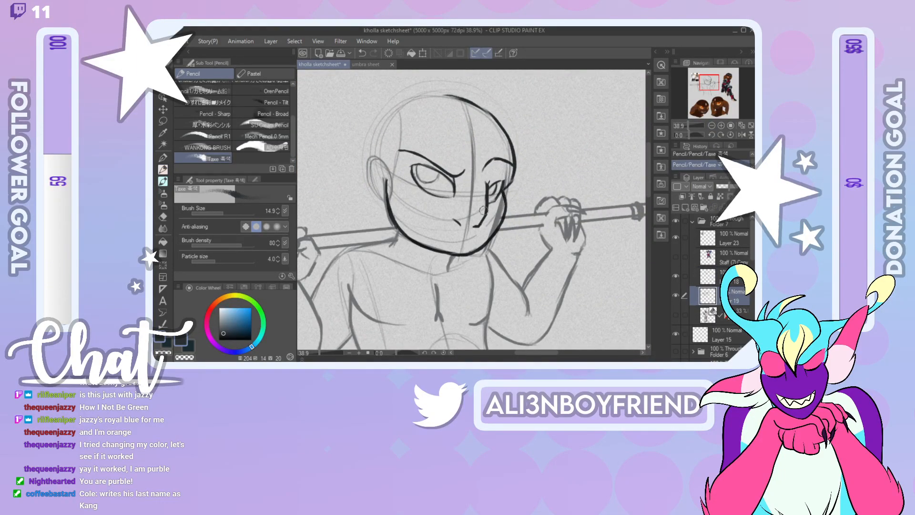
{"action": "key", "text": "e"}
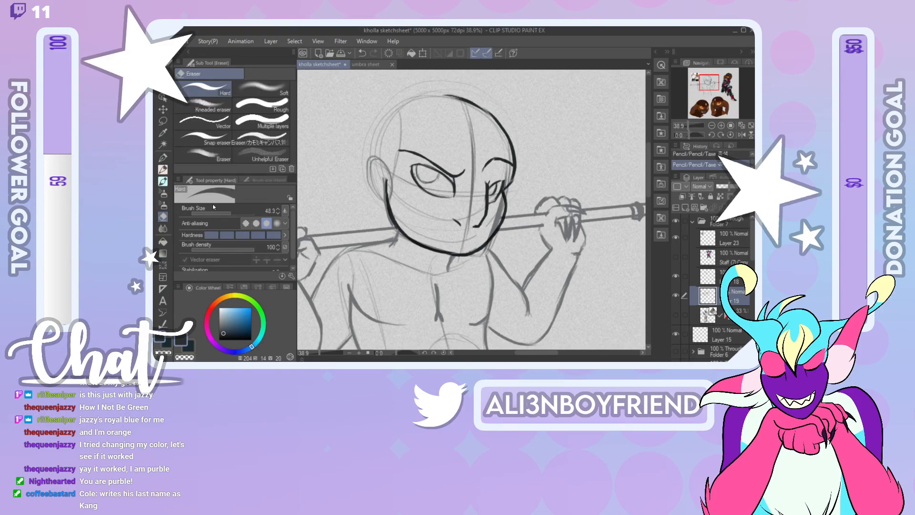
{"action": "left_click_drag", "start_coordinate": [234, 213], "coordinate": [240, 213]}
{"action": "mouse_move", "coordinate": [484, 201]}
{"action": "left_mouse_down"}
{"action": "mouse_move", "coordinate": [485, 233]}
{"action": "mouse_move", "coordinate": [495, 217]}
{"action": "mouse_move", "coordinate": [457, 205]}
{"action": "mouse_move", "coordinate": [441, 212]}
{"action": "mouse_move", "coordinate": [396, 162]}
{"action": "mouse_move", "coordinate": [405, 124]}
{"action": "mouse_move", "coordinate": [419, 107]}
{"action": "mouse_move", "coordinate": [464, 169]}
{"action": "mouse_move", "coordinate": [436, 159]}
{"action": "mouse_move", "coordinate": [463, 186]}
{"action": "mouse_move", "coordinate": [469, 245]}
{"action": "mouse_move", "coordinate": [512, 165]}
{"action": "mouse_move", "coordinate": [486, 205]}
{"action": "mouse_move", "coordinate": [491, 130]}
{"action": "mouse_move", "coordinate": [465, 110]}
{"action": "mouse_move", "coordinate": [508, 153]}
{"action": "left_mouse_up"}
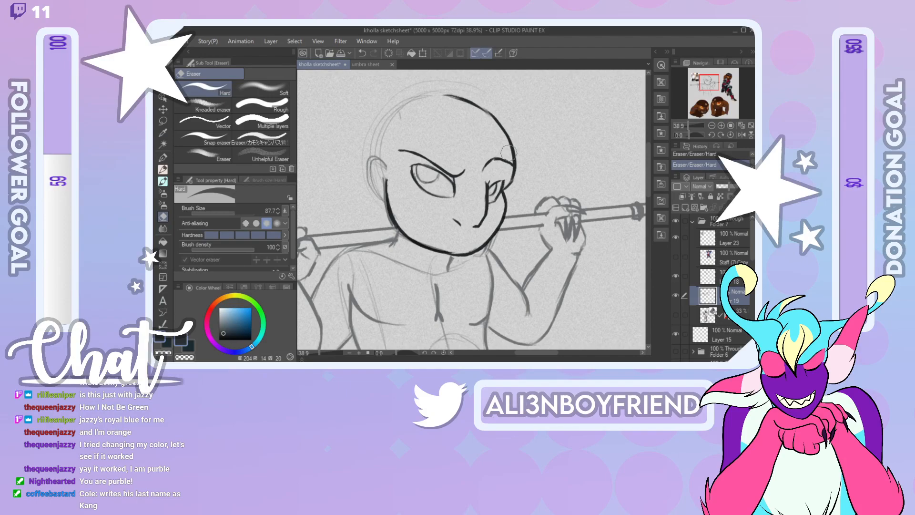
Step: Thicken the near jaw and chin line with the Pencil on the face line layer, and reselect Layer 19
{"action": "left_click", "coordinate": [709, 276]}
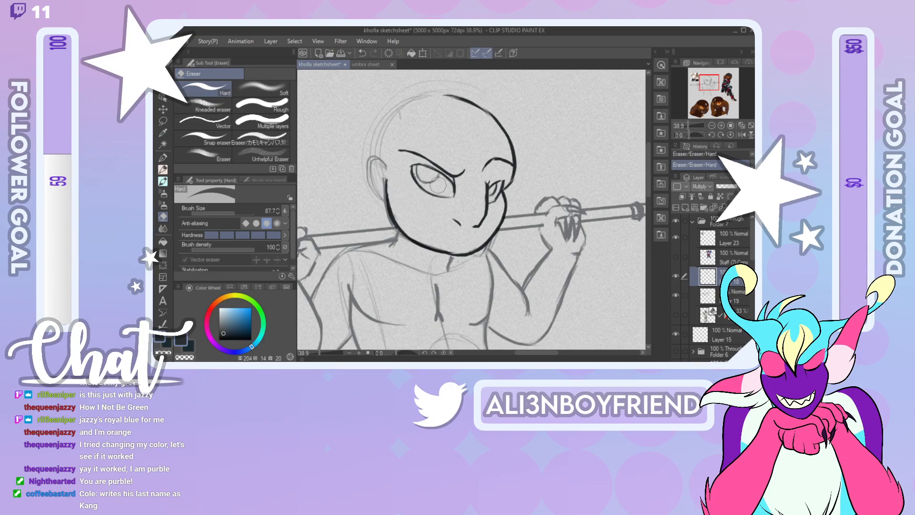
{"action": "left_click", "coordinate": [163, 169]}
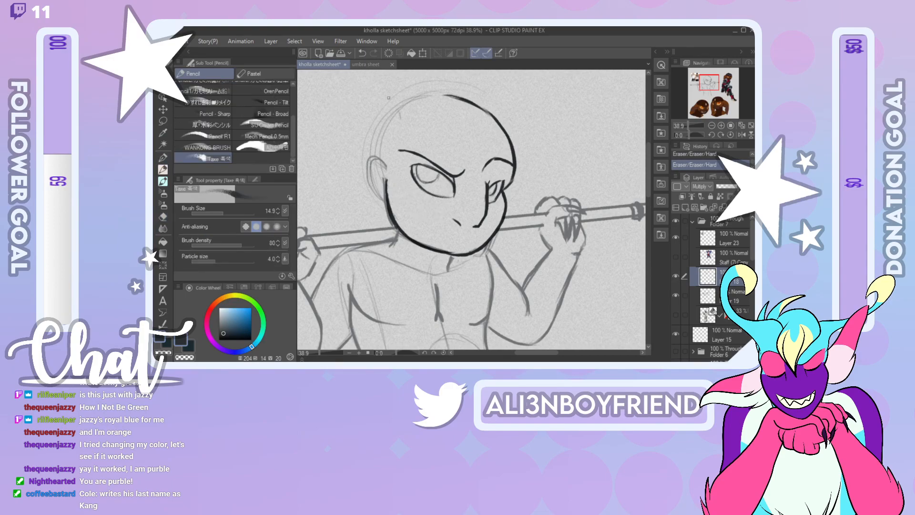
{"action": "left_click_drag", "start_coordinate": [403, 230], "coordinate": [421, 245]}
{"action": "left_click_drag", "start_coordinate": [416, 243], "coordinate": [464, 257]}
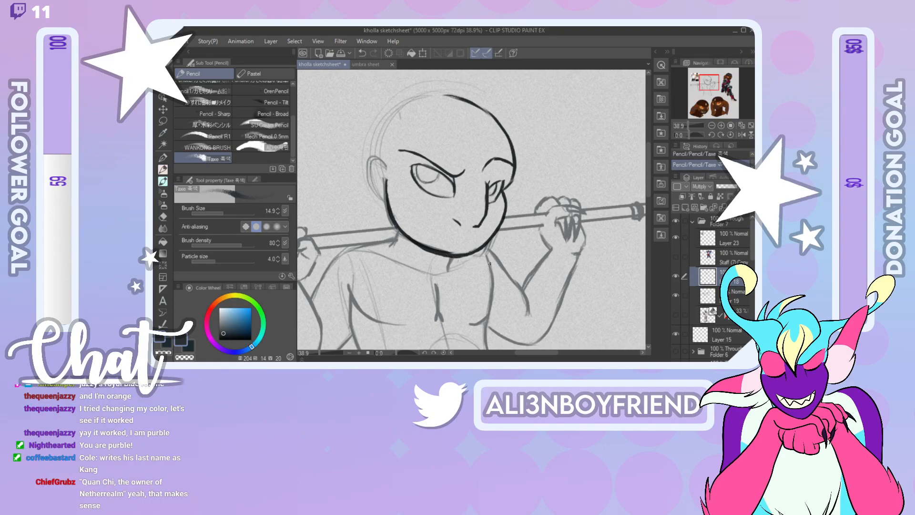
{"action": "key", "text": "ctrl+z"}
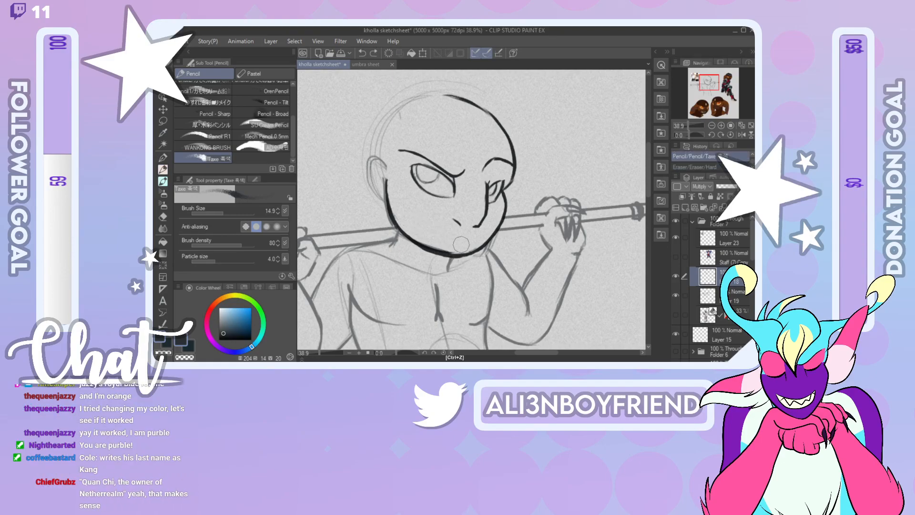
{"action": "key", "text": "ctrl+y"}
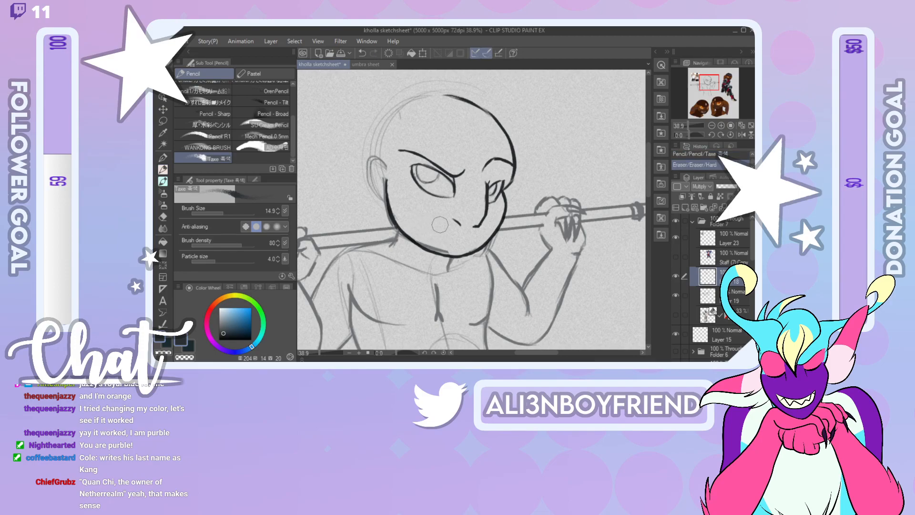
{"action": "left_click", "coordinate": [717, 292]}
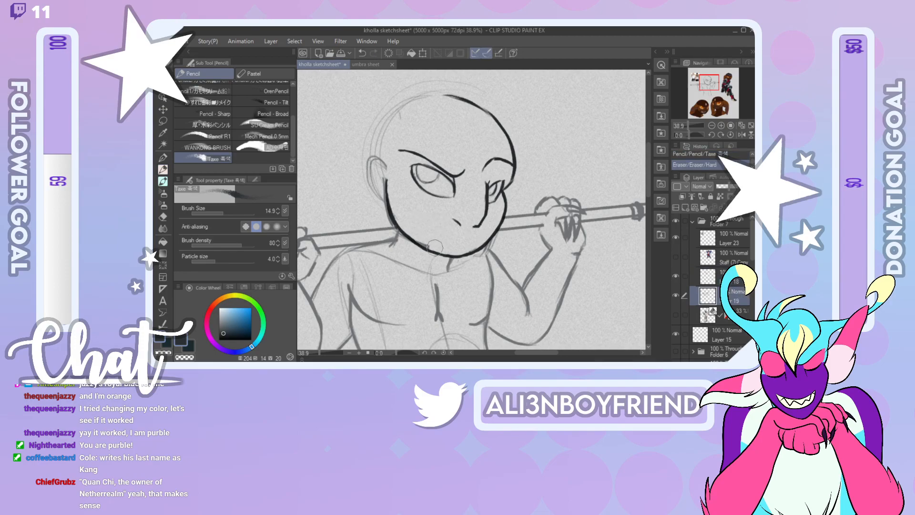
Step: Erase the leftover rough jaw line on Layer 19, and pencil a smirking mouth with a lower lip line on the face line layer
{"action": "left_click_drag", "start_coordinate": [388, 215], "coordinate": [384, 193]}
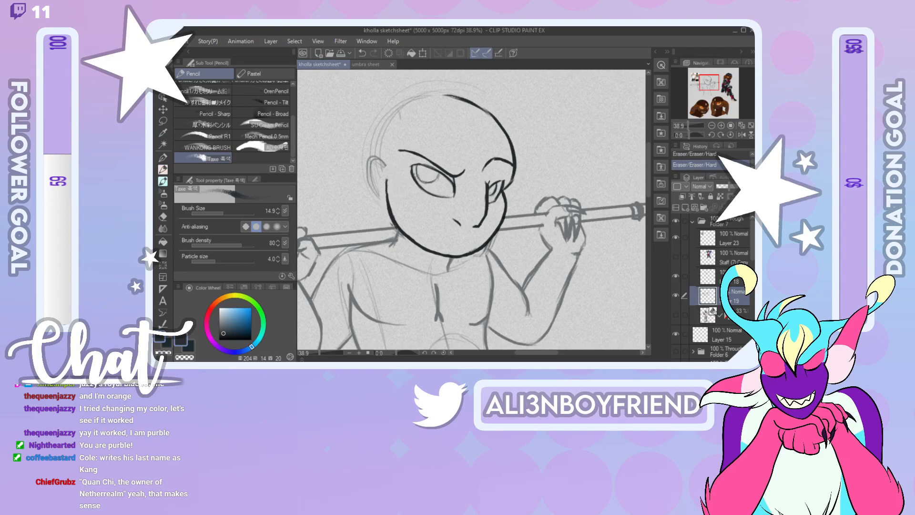
{"action": "left_click", "coordinate": [734, 280]}
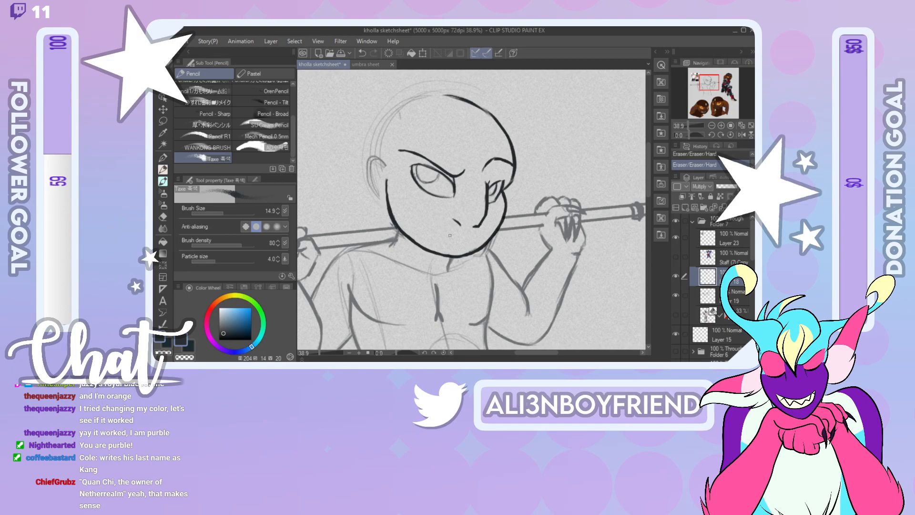
{"action": "mouse_move", "coordinate": [457, 241]}
{"action": "left_mouse_down"}
{"action": "mouse_move", "coordinate": [410, 207]}
{"action": "mouse_move", "coordinate": [454, 238]}
{"action": "left_mouse_up"}
{"action": "left_click_drag", "start_coordinate": [452, 238], "coordinate": [470, 240]}
{"action": "key", "text": "ctrl+z"}
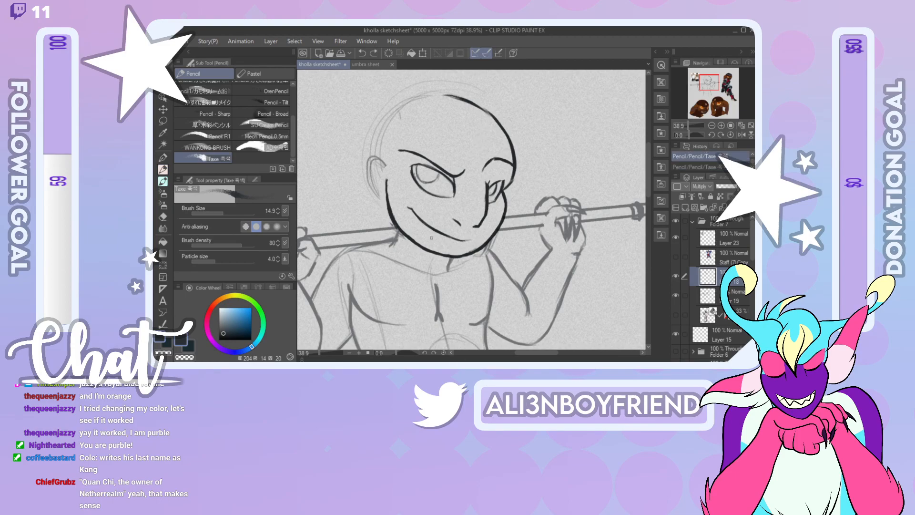
{"action": "left_click_drag", "start_coordinate": [432, 237], "coordinate": [442, 243]}
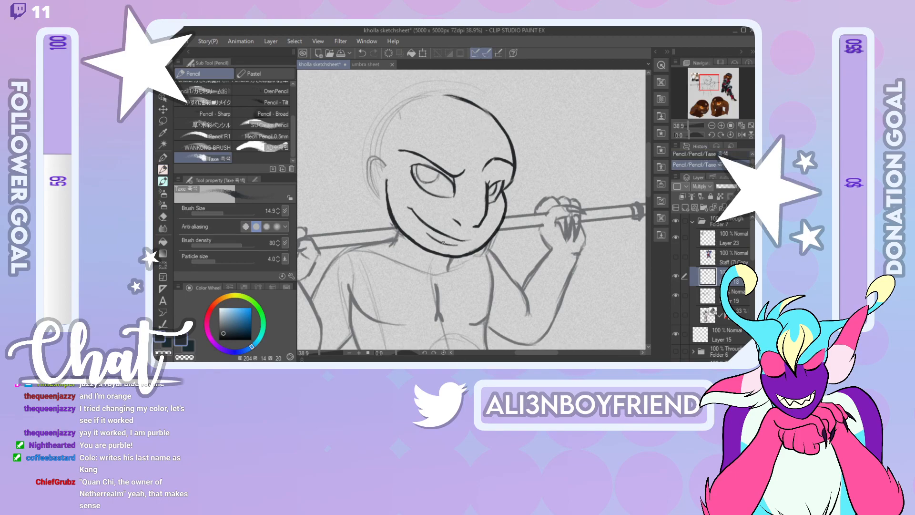
Step: Mirror the canvas, touch up the near eye and extend the head outline over the crown with the Pencil
{"action": "mouse_move", "coordinate": [711, 84]}
{"action": "left_mouse_down"}
{"action": "mouse_move", "coordinate": [712, 106]}
{"action": "mouse_move", "coordinate": [713, 82]}
{"action": "mouse_move", "coordinate": [719, 99]}
{"action": "left_mouse_up"}
{"action": "mouse_move", "coordinate": [710, 85]}
{"action": "left_mouse_down"}
{"action": "mouse_move", "coordinate": [732, 80]}
{"action": "mouse_move", "coordinate": [709, 85]}
{"action": "left_mouse_up"}
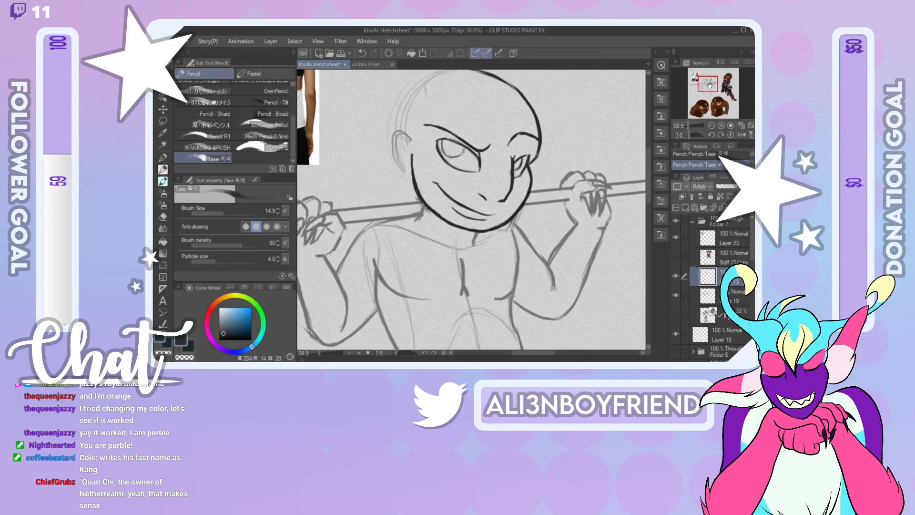
{"action": "left_click", "coordinate": [743, 135]}
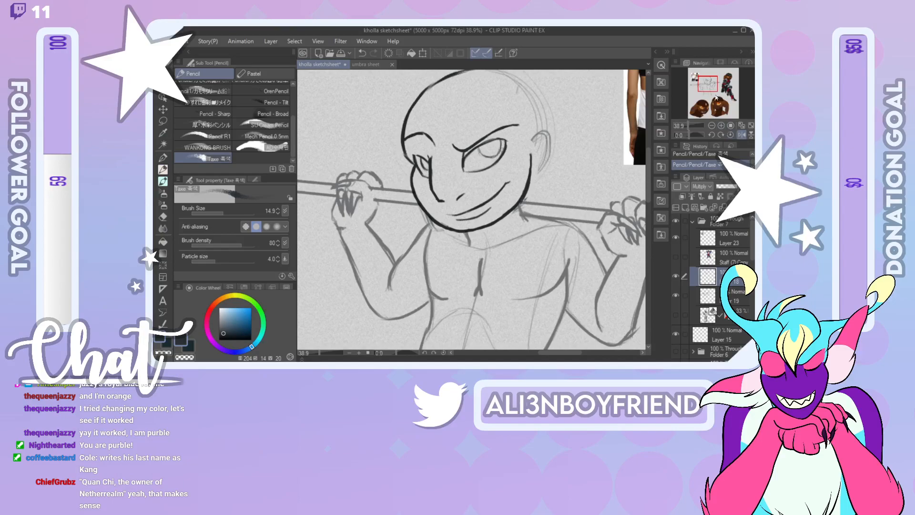
{"action": "left_click_drag", "start_coordinate": [708, 86], "coordinate": [707, 83]}
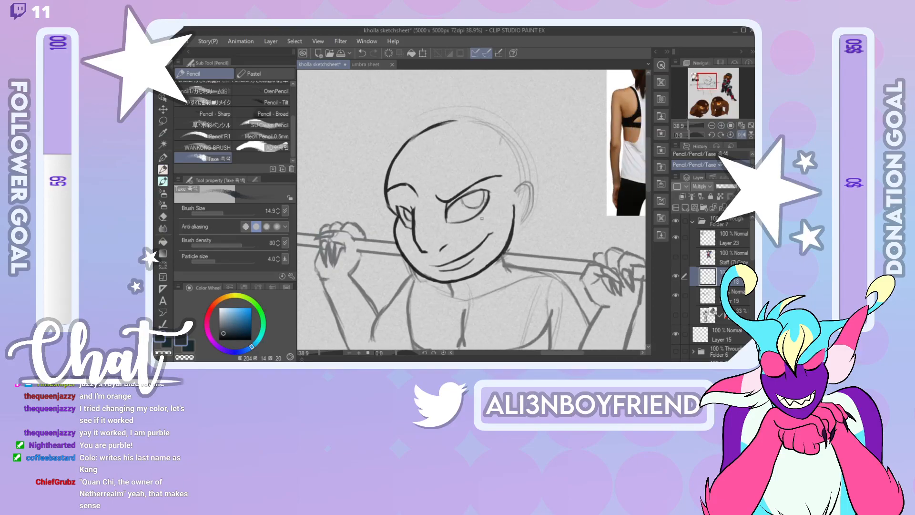
{"action": "left_click_drag", "start_coordinate": [461, 200], "coordinate": [476, 208]}
{"action": "key", "text": "ctrl+z"}
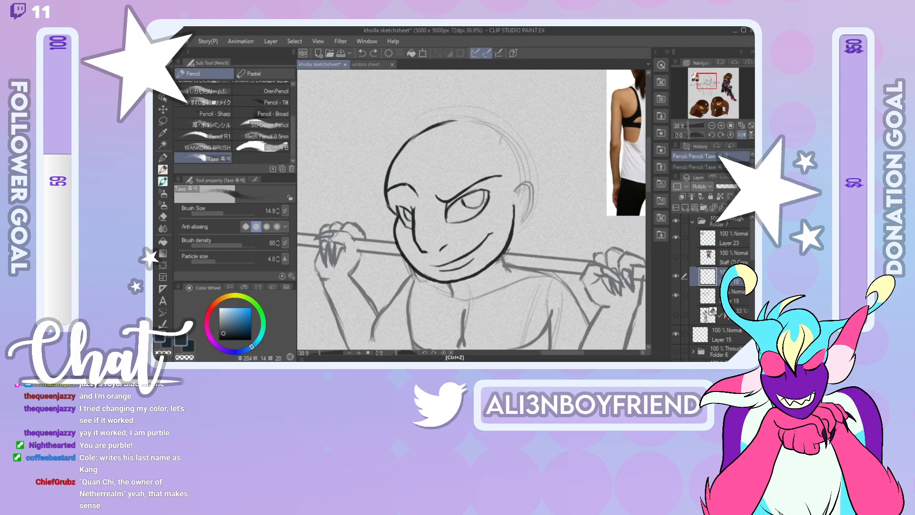
{"action": "left_click", "coordinate": [462, 204]}
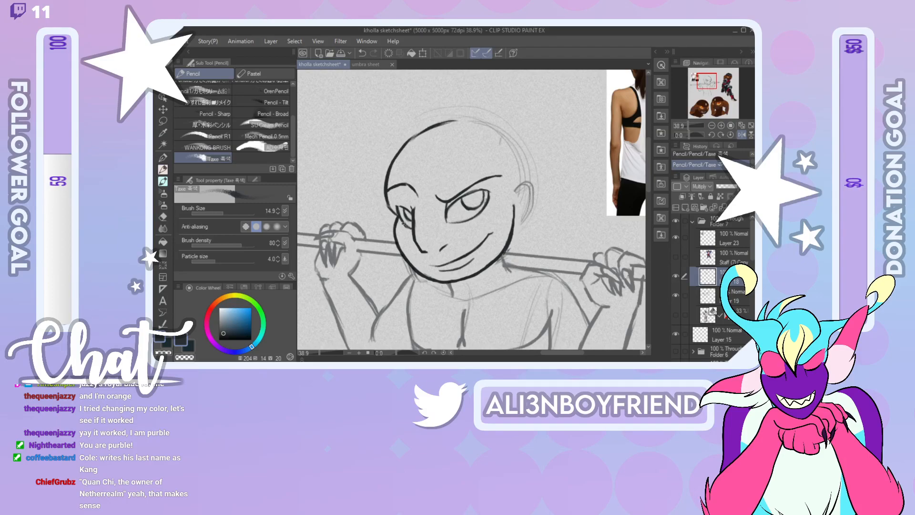
{"action": "left_click_drag", "start_coordinate": [455, 122], "coordinate": [503, 136]}
Step: Try a long drooping ear with the Pencil on Layer 19, running from the back of the head down past the staff to the shoulder
{"action": "mouse_move", "coordinate": [710, 84]}
{"action": "left_mouse_down"}
{"action": "mouse_move", "coordinate": [725, 86]}
{"action": "mouse_move", "coordinate": [707, 94]}
{"action": "mouse_move", "coordinate": [713, 87]}
{"action": "mouse_move", "coordinate": [703, 83]}
{"action": "mouse_move", "coordinate": [727, 86]}
{"action": "mouse_move", "coordinate": [713, 101]}
{"action": "mouse_move", "coordinate": [727, 103]}
{"action": "mouse_move", "coordinate": [716, 76]}
{"action": "mouse_move", "coordinate": [706, 81]}
{"action": "left_mouse_up"}
{"action": "left_click", "coordinate": [741, 135]}
{"action": "left_click", "coordinate": [729, 291]}
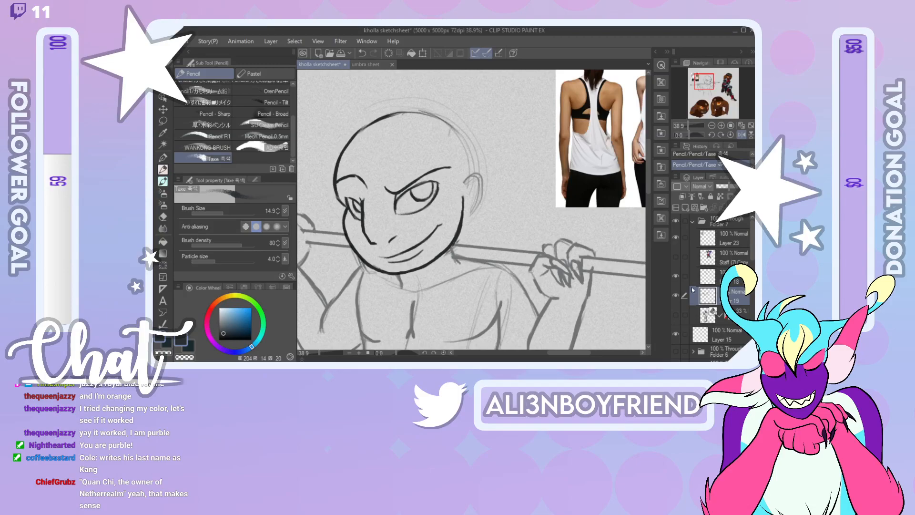
{"action": "left_click_drag", "start_coordinate": [458, 182], "coordinate": [490, 190]}
{"action": "mouse_move", "coordinate": [448, 123]}
{"action": "left_mouse_down"}
{"action": "mouse_move", "coordinate": [506, 148]}
{"action": "mouse_move", "coordinate": [525, 180]}
{"action": "mouse_move", "coordinate": [530, 175]}
{"action": "mouse_move", "coordinate": [520, 169]}
{"action": "mouse_move", "coordinate": [530, 225]}
{"action": "mouse_move", "coordinate": [533, 207]}
{"action": "mouse_move", "coordinate": [522, 274]}
{"action": "left_mouse_up"}
{"action": "key", "text": "ctrl+z"}
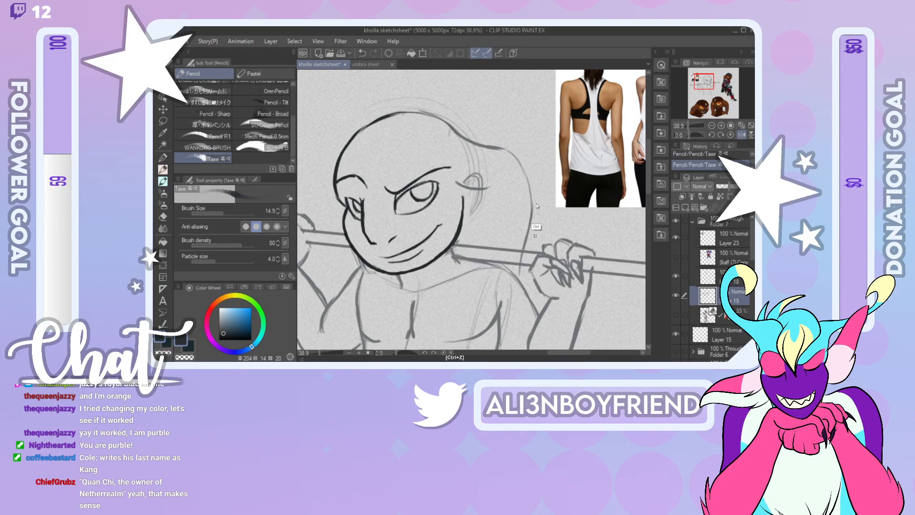
{"action": "mouse_move", "coordinate": [521, 165]}
{"action": "left_mouse_down"}
{"action": "mouse_move", "coordinate": [524, 220]}
{"action": "mouse_move", "coordinate": [493, 305]}
{"action": "left_mouse_up"}
{"action": "left_click_drag", "start_coordinate": [515, 249], "coordinate": [495, 294]}
{"action": "mouse_move", "coordinate": [462, 217]}
{"action": "left_mouse_down"}
{"action": "mouse_move", "coordinate": [493, 208]}
{"action": "mouse_move", "coordinate": [484, 208]}
{"action": "left_mouse_up"}
{"action": "key", "text": "ctrl+z"}
{"action": "key", "text": "ctrl+z"}
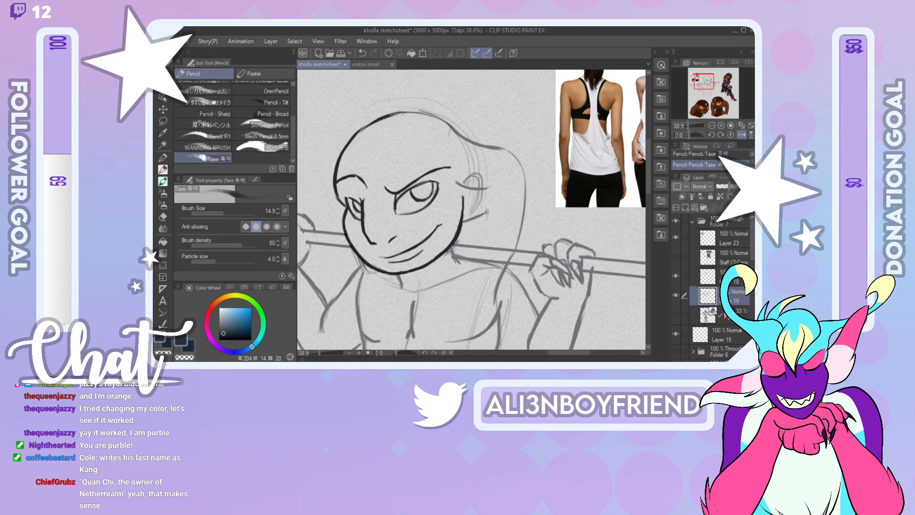
{"action": "mouse_move", "coordinate": [472, 261]}
{"action": "left_mouse_down"}
{"action": "mouse_move", "coordinate": [471, 312]}
{"action": "mouse_move", "coordinate": [489, 324]}
{"action": "left_mouse_up"}
{"action": "left_click_drag", "start_coordinate": [495, 292], "coordinate": [487, 323]}
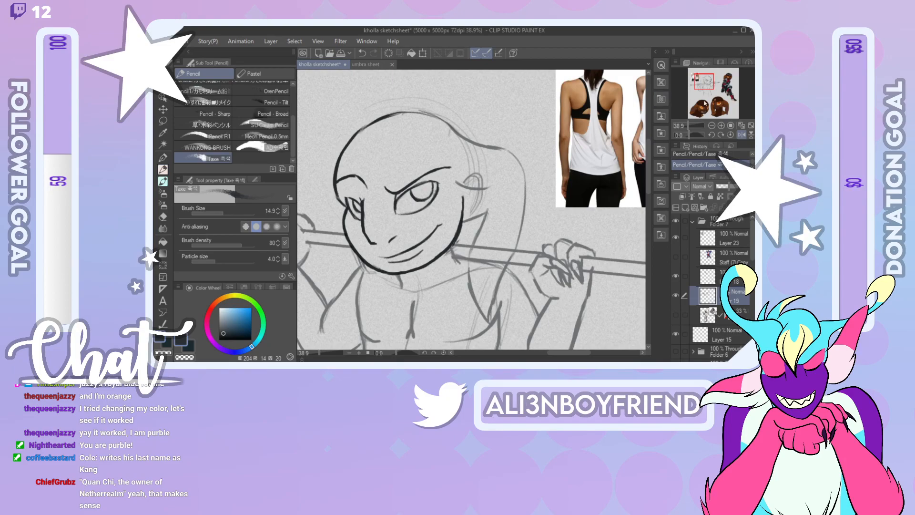
Step: Zoom out to compare with the finished character art, and undo the drooping ear strokes on Layer 19
{"action": "mouse_move", "coordinate": [710, 88]}
{"action": "left_mouse_down"}
{"action": "mouse_move", "coordinate": [703, 107]}
{"action": "mouse_move", "coordinate": [720, 111]}
{"action": "mouse_move", "coordinate": [711, 96]}
{"action": "left_mouse_up"}
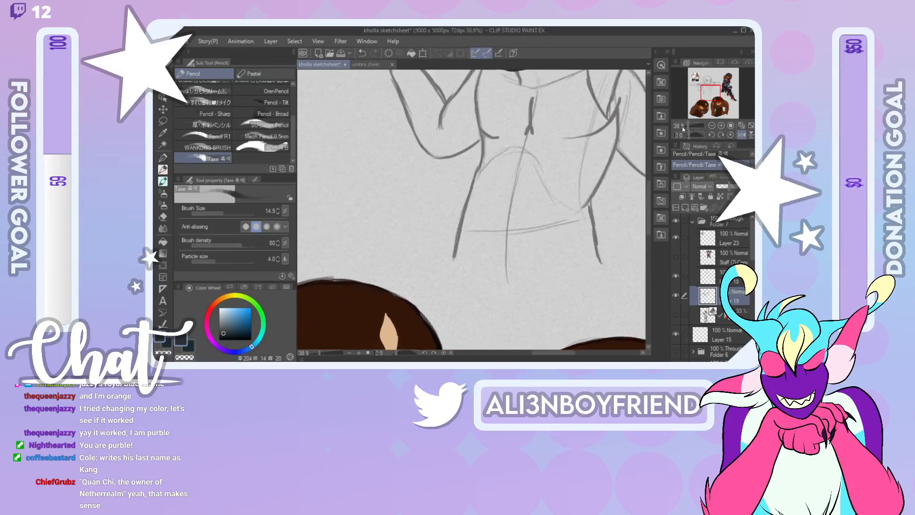
{"action": "left_click", "coordinate": [686, 126]}
{"action": "key", "text": "ctrl+z"}
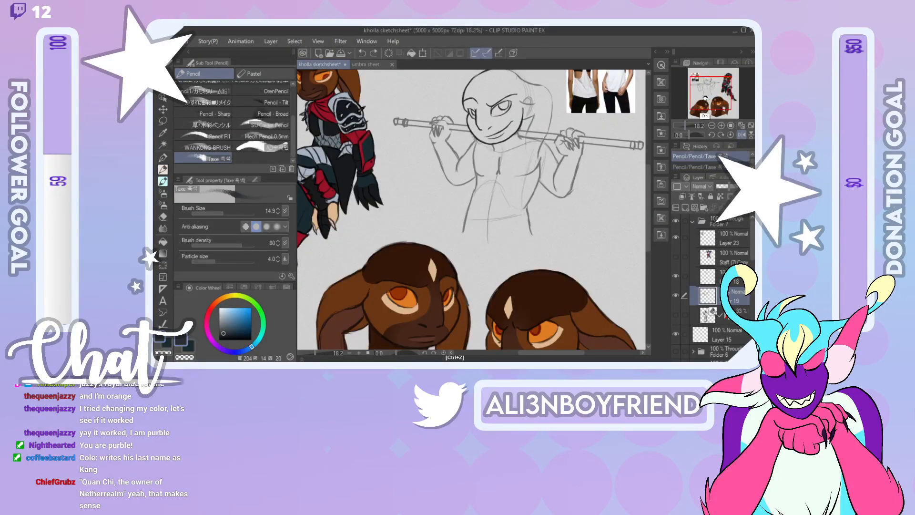
{"action": "mouse_move", "coordinate": [705, 100]}
{"action": "left_mouse_down"}
{"action": "mouse_move", "coordinate": [712, 99]}
{"action": "mouse_move", "coordinate": [706, 93]}
{"action": "left_mouse_up"}
{"action": "key", "text": "ctrl+z"}
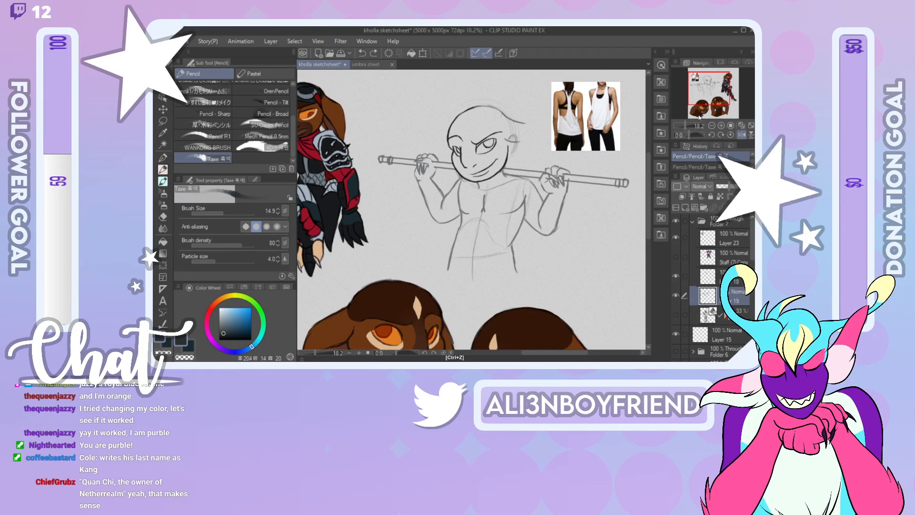
{"action": "mouse_move", "coordinate": [708, 109]}
{"action": "left_mouse_down"}
{"action": "mouse_move", "coordinate": [710, 121]}
{"action": "mouse_move", "coordinate": [707, 102]}
{"action": "left_mouse_up"}
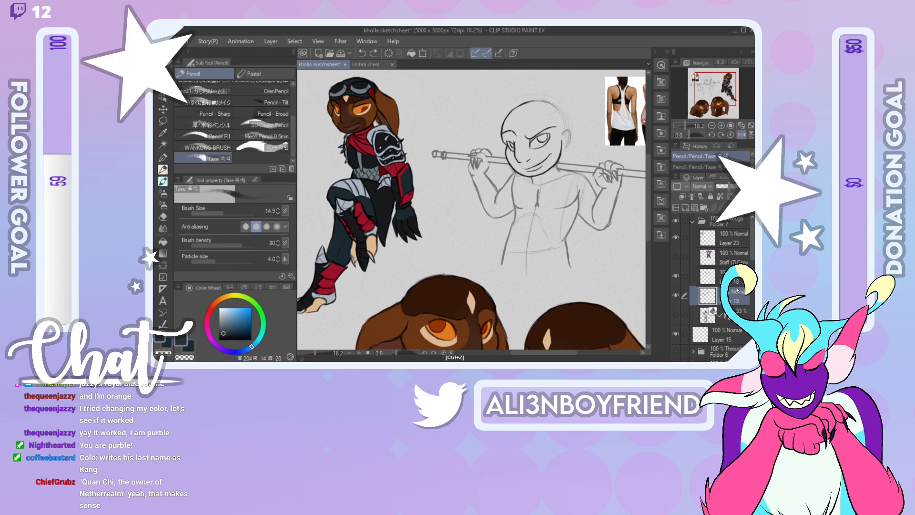
Step: Try reshaping the head outline on the face line layer, mirroring the canvas between attempts, and undo the strokes
{"action": "left_click", "coordinate": [733, 279]}
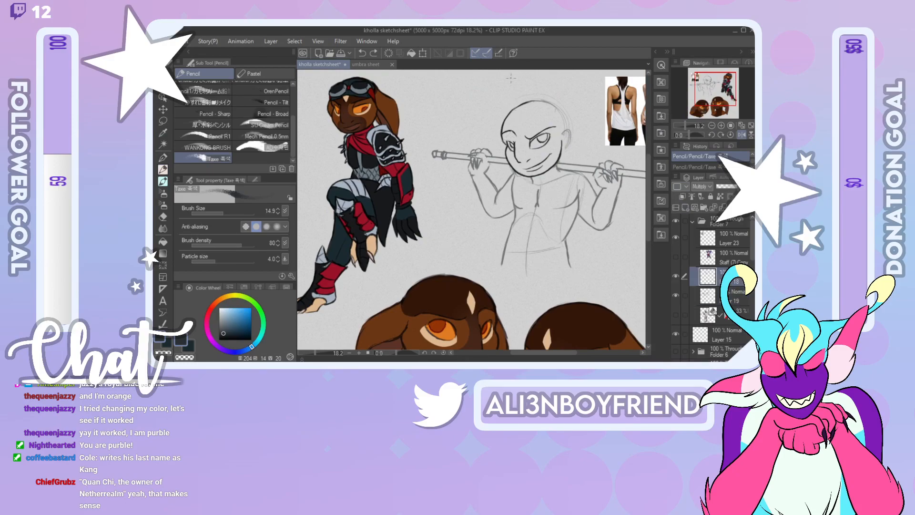
{"action": "left_click_drag", "start_coordinate": [516, 112], "coordinate": [504, 122]}
{"action": "key", "text": "ctrl+z"}
{"action": "left_click", "coordinate": [741, 135]}
{"action": "mouse_move", "coordinate": [393, 106]}
{"action": "left_mouse_down"}
{"action": "mouse_move", "coordinate": [385, 112]}
{"action": "mouse_move", "coordinate": [405, 103]}
{"action": "mouse_move", "coordinate": [428, 109]}
{"action": "mouse_move", "coordinate": [440, 133]}
{"action": "left_mouse_up"}
{"action": "key", "text": "ctrl+z"}
{"action": "key", "text": "ctrl+z"}
{"action": "key", "text": "ctrl+z"}
{"action": "key", "text": "ctrl+z"}
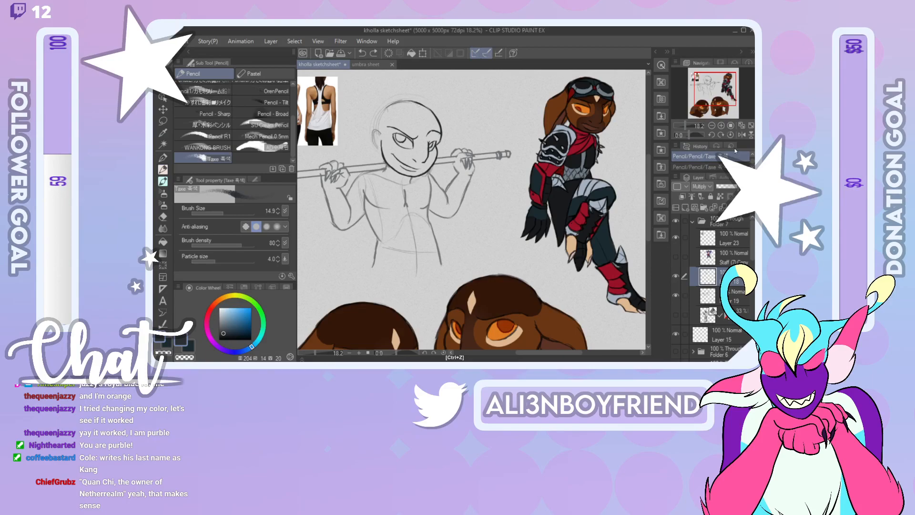
Step: Rotate the canvas to -70.9 degrees and pencil a new outline across the forehead, crown and back of the head
{"action": "left_click", "coordinate": [742, 135]}
{"action": "left_click", "coordinate": [686, 125]}
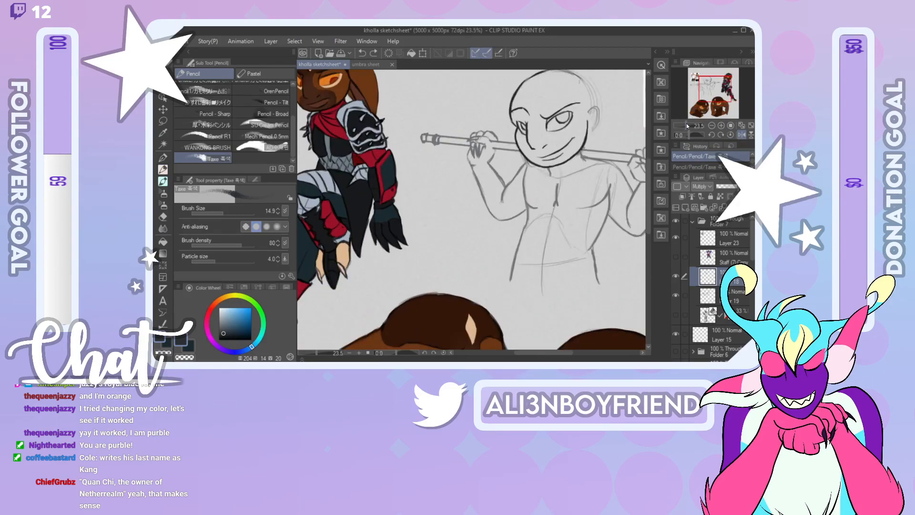
{"action": "mouse_move", "coordinate": [712, 94]}
{"action": "left_mouse_down"}
{"action": "mouse_move", "coordinate": [723, 86]}
{"action": "mouse_move", "coordinate": [708, 85]}
{"action": "left_mouse_up"}
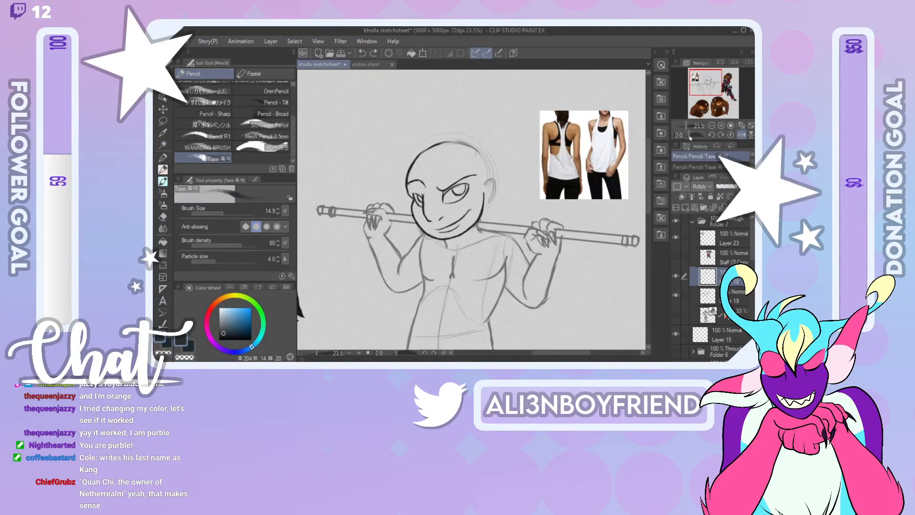
{"action": "left_click_drag", "start_coordinate": [691, 135], "coordinate": [683, 136]}
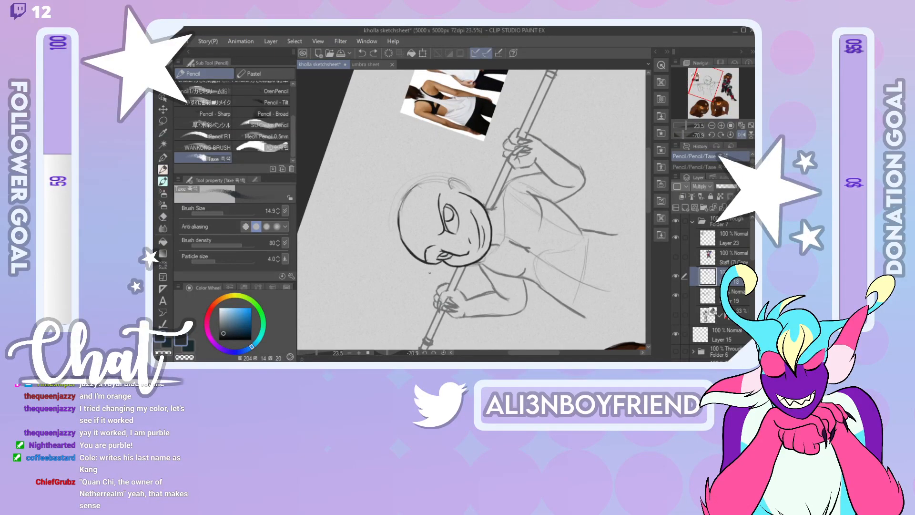
{"action": "key", "text": "ctrl+y"}
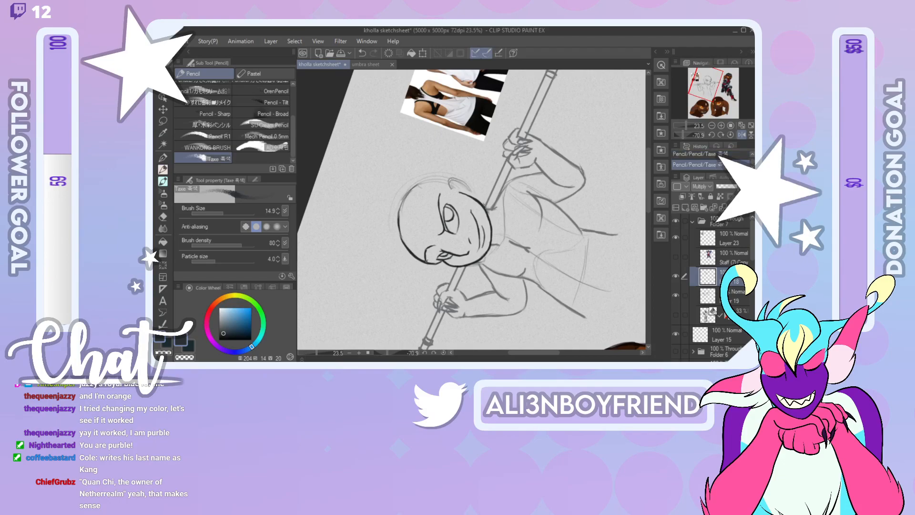
{"action": "mouse_move", "coordinate": [407, 246]}
{"action": "left_mouse_down"}
{"action": "mouse_move", "coordinate": [402, 210]}
{"action": "mouse_move", "coordinate": [429, 183]}
{"action": "left_mouse_up"}
Step: Erase the old outline outside the redrawn head with the Hard eraser at brush size 87.7, undoing stray erasures
{"action": "key", "text": "e"}
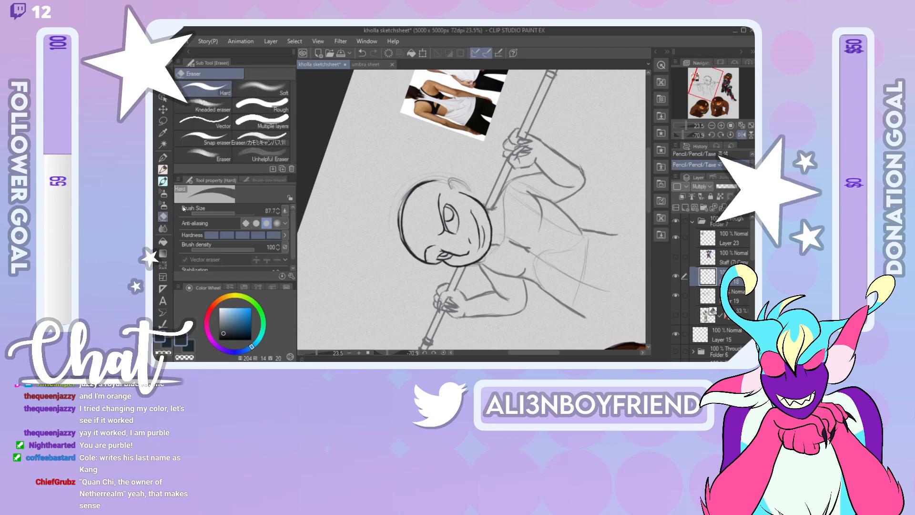
{"action": "mouse_move", "coordinate": [409, 188]}
{"action": "left_mouse_down"}
{"action": "mouse_move", "coordinate": [395, 228]}
{"action": "mouse_move", "coordinate": [401, 198]}
{"action": "mouse_move", "coordinate": [403, 247]}
{"action": "mouse_move", "coordinate": [402, 238]}
{"action": "mouse_move", "coordinate": [412, 257]}
{"action": "mouse_move", "coordinate": [412, 229]}
{"action": "mouse_move", "coordinate": [401, 236]}
{"action": "mouse_move", "coordinate": [398, 228]}
{"action": "mouse_move", "coordinate": [416, 259]}
{"action": "left_mouse_up"}
{"action": "key", "text": "ctrl+z"}
{"action": "key", "text": "ctrl+z"}
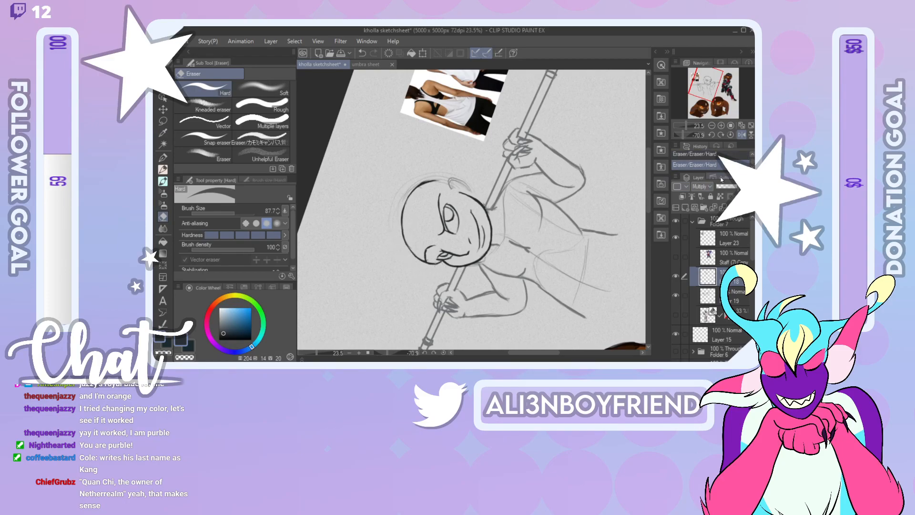
Step: Reset the canvas rotation and replace the arched brow above the far eye with a slanted Pencil stroke, comparing through undo and redo
{"action": "left_click", "coordinate": [730, 135]}
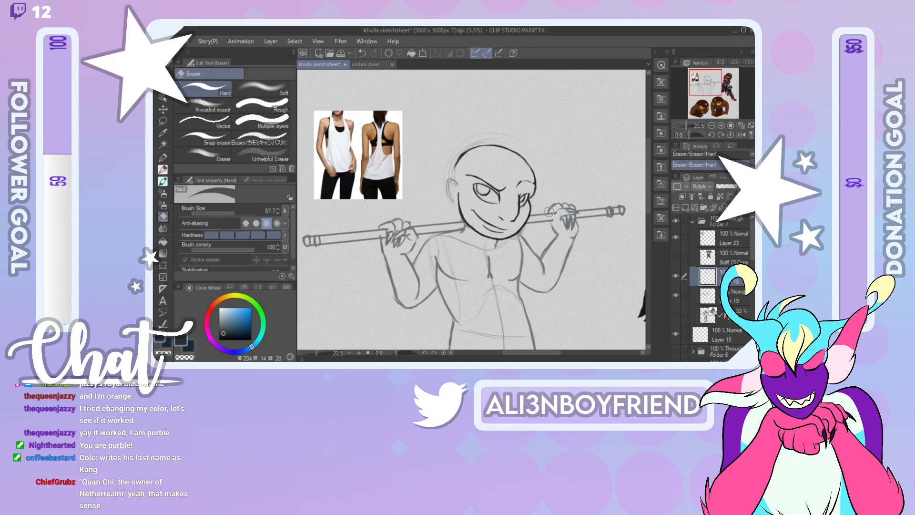
{"action": "key", "text": "ctrl+z"}
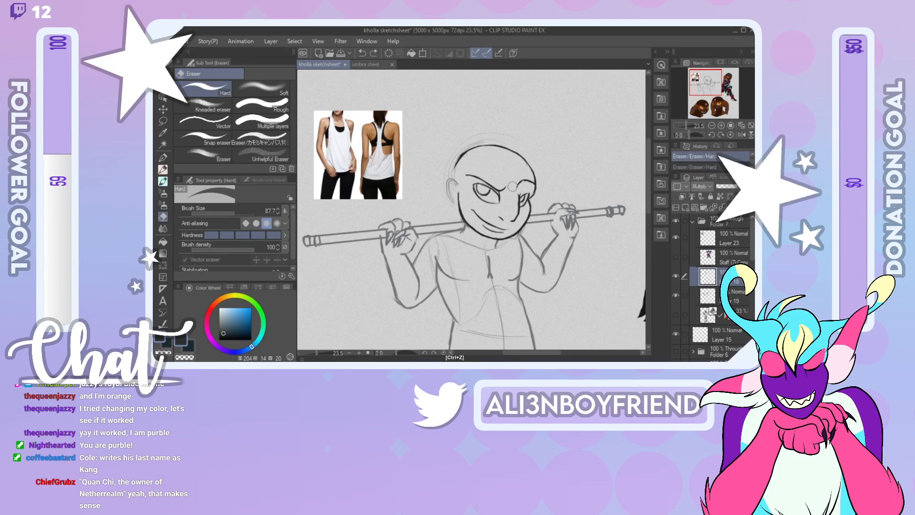
{"action": "key", "text": "ctrl+y"}
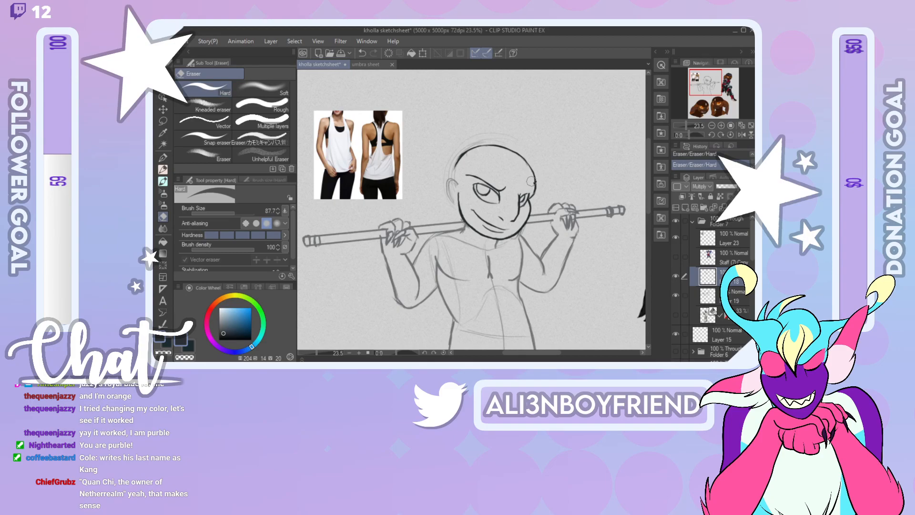
{"action": "key", "text": "p"}
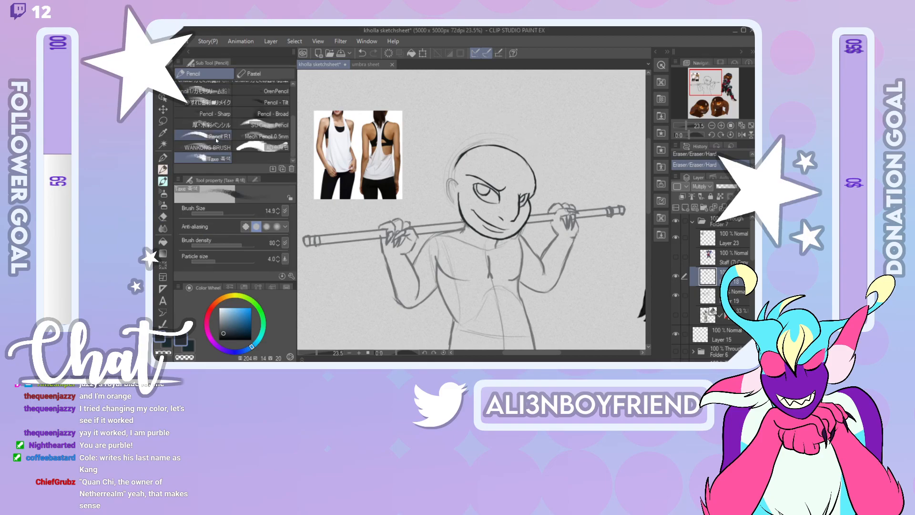
{"action": "mouse_move", "coordinate": [520, 195]}
{"action": "left_mouse_down"}
{"action": "mouse_move", "coordinate": [527, 200]}
{"action": "mouse_move", "coordinate": [527, 184]}
{"action": "left_mouse_up"}
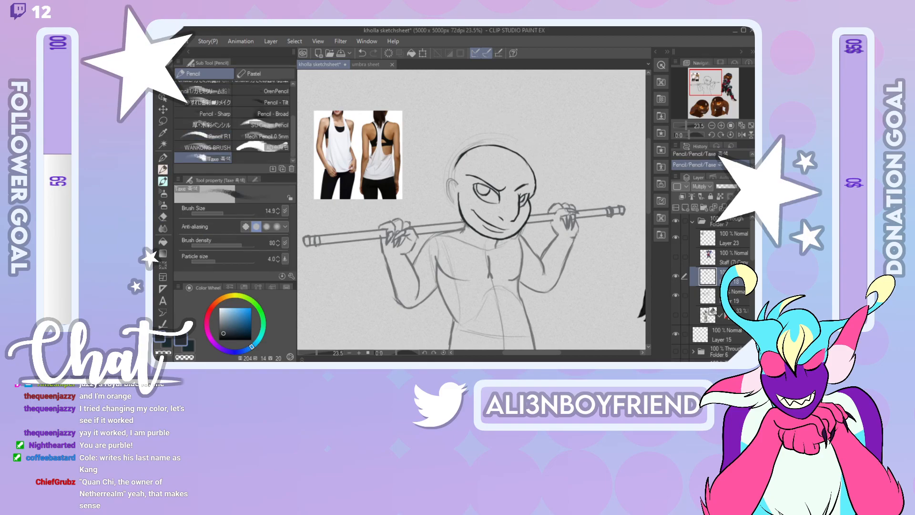
{"action": "key", "text": "ctrl+z"}
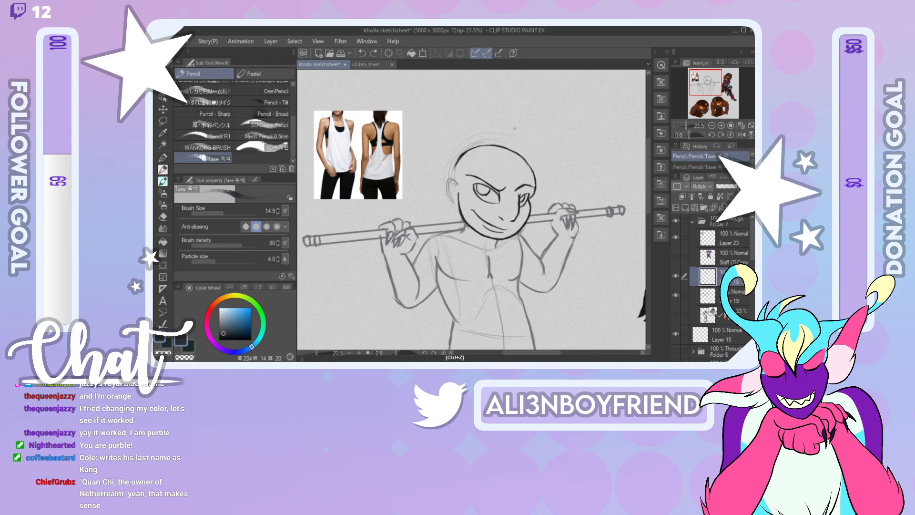
{"action": "key", "text": "ctrl+y"}
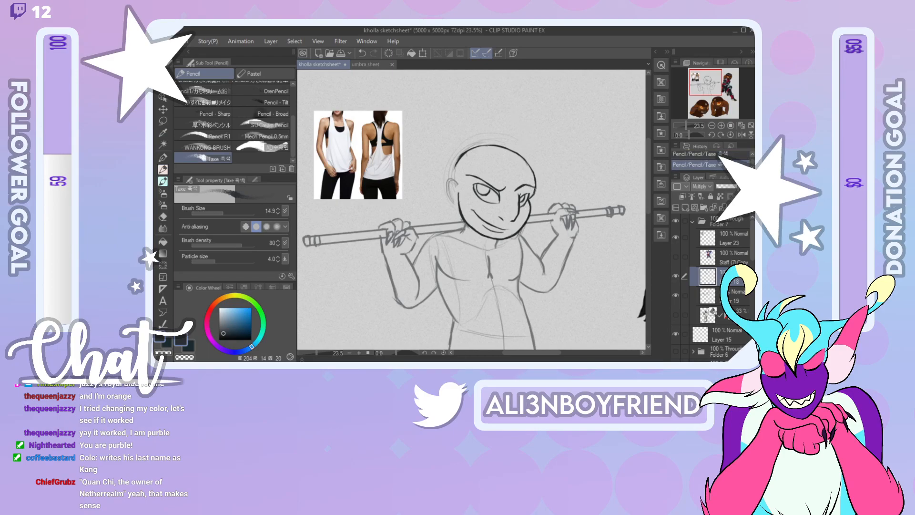
Step: Mirror the canvas, bring the finished character art beside the sketch, and undo the last pencil stroke
{"action": "left_click", "coordinate": [742, 135]}
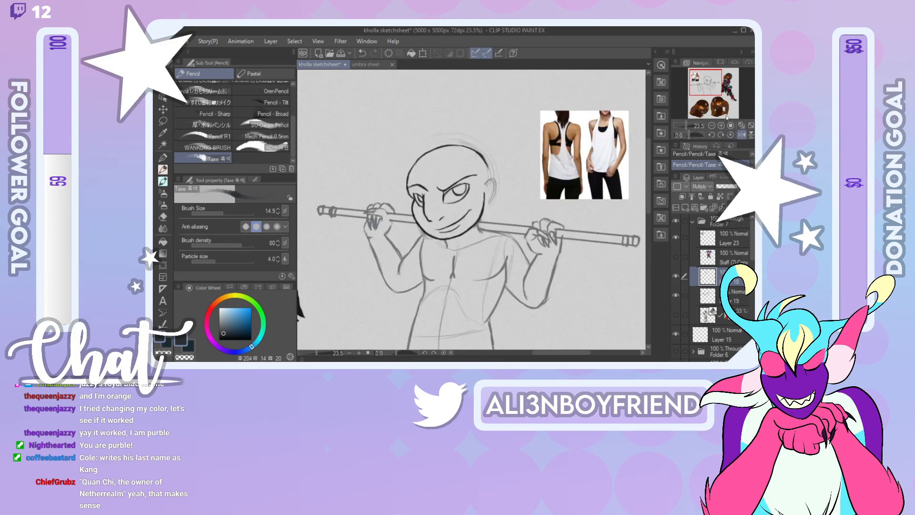
{"action": "mouse_move", "coordinate": [713, 92]}
{"action": "left_mouse_down"}
{"action": "mouse_move", "coordinate": [718, 119]}
{"action": "mouse_move", "coordinate": [723, 93]}
{"action": "left_mouse_up"}
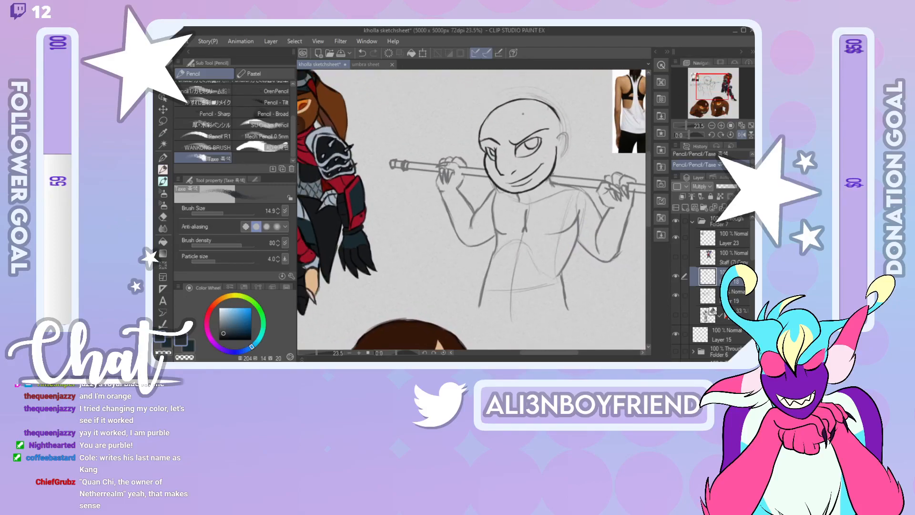
{"action": "key", "text": "ctrl+z"}
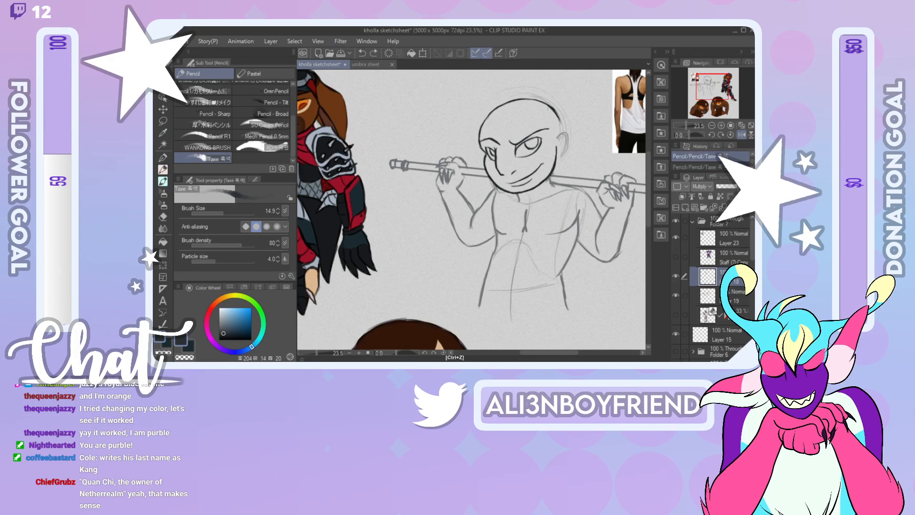
Step: Compare the last pencil stroke through undo and redo, restore it, and trim the sketch with the Hard eraser at brush size 87.7
{"action": "key", "text": "ctrl+y"}
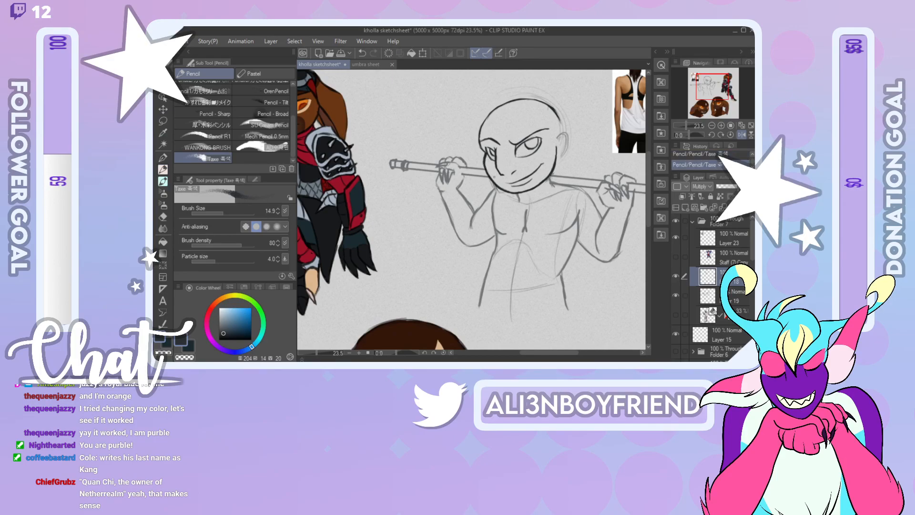
{"action": "key", "text": "ctrl+z"}
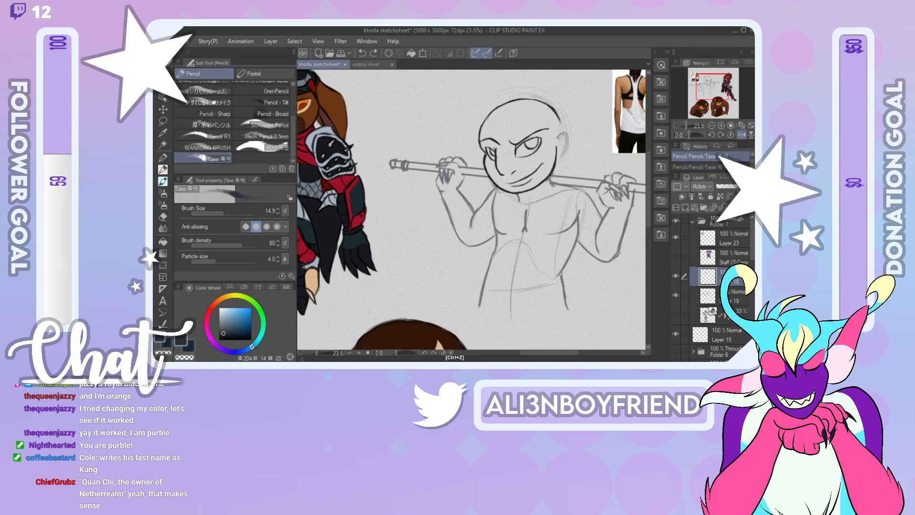
{"action": "key", "text": "ctrl+y"}
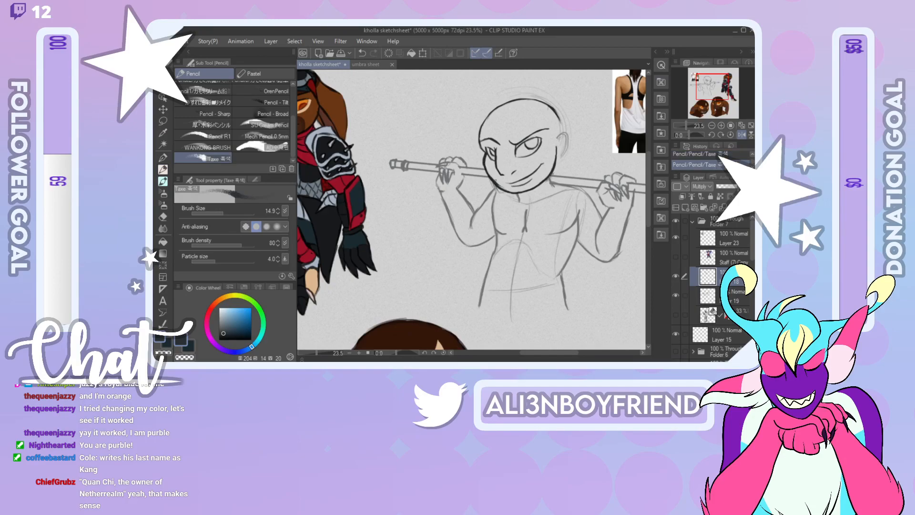
{"action": "left_click", "coordinate": [163, 216]}
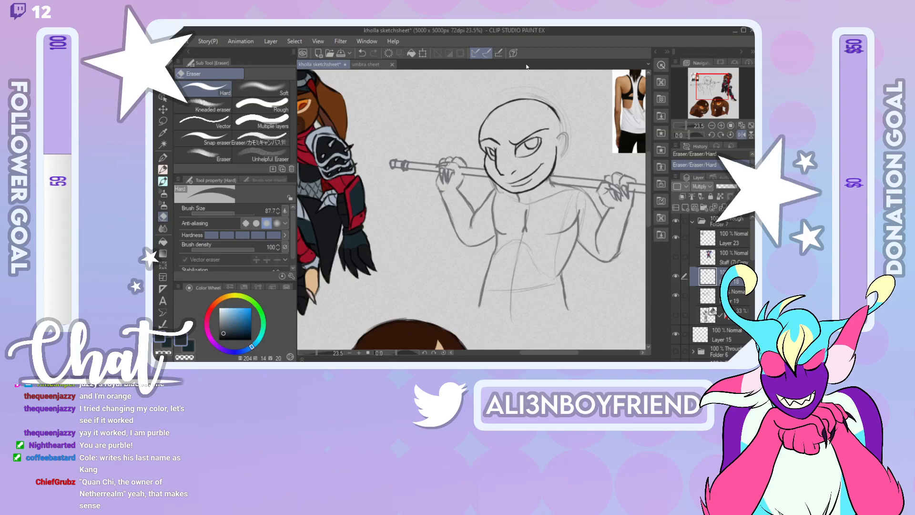
{"action": "key", "text": "ctrl+z"}
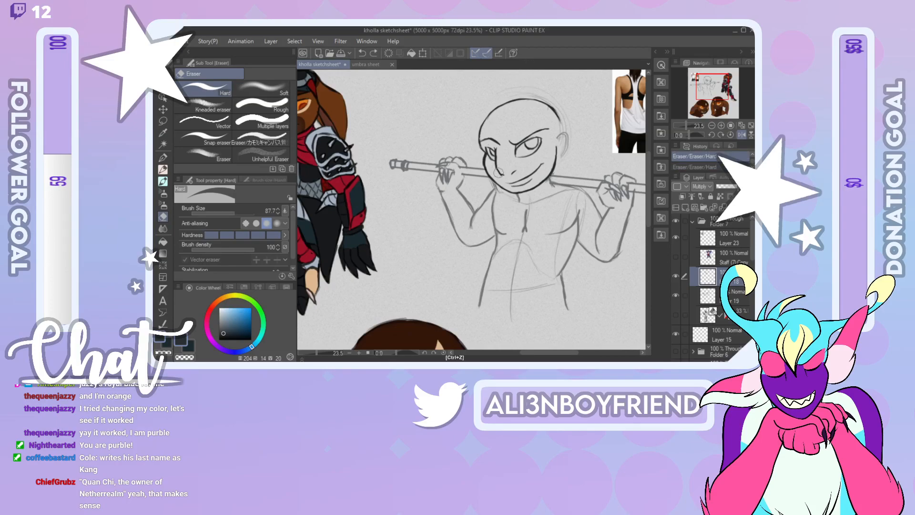
{"action": "key", "text": "ctrl+y"}
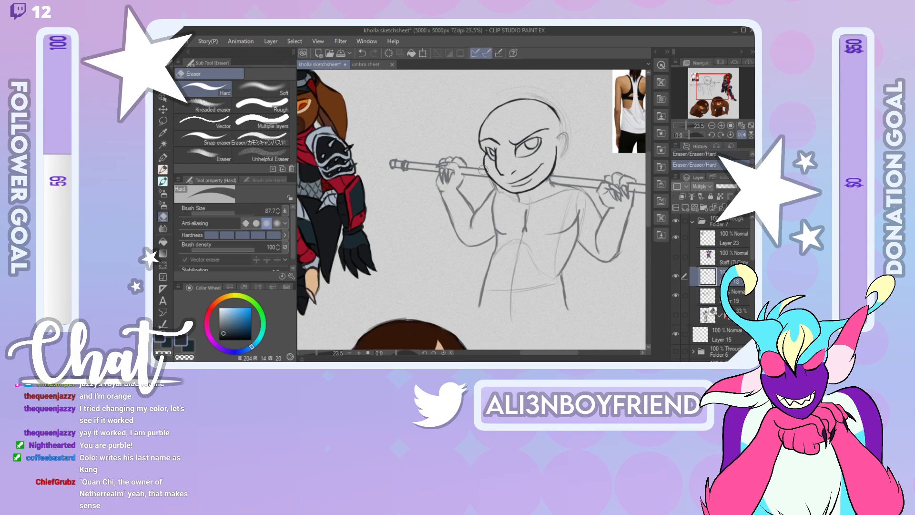
Step: Pencil over the far cheek and jaw line down to the chin at brush size 14.9, and erase the excess beside the cheek
{"action": "key", "text": "p"}
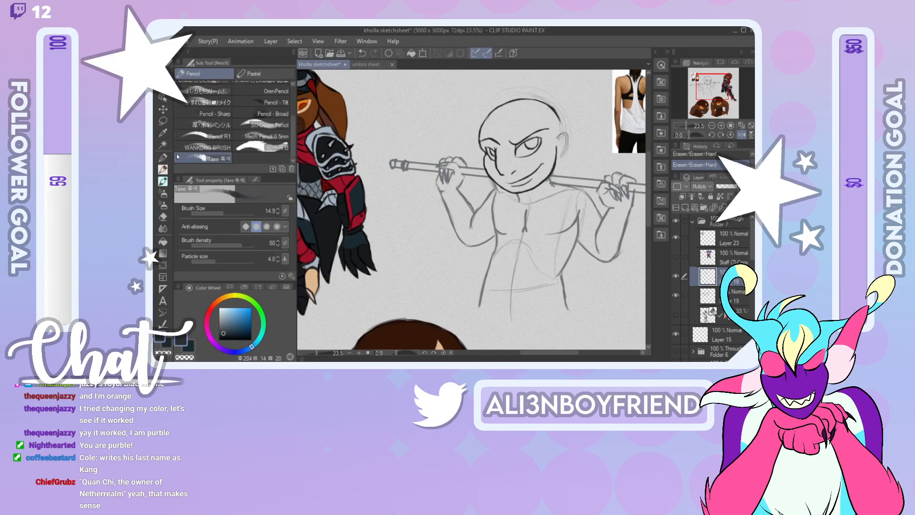
{"action": "left_click_drag", "start_coordinate": [485, 169], "coordinate": [489, 177]}
{"action": "left_click_drag", "start_coordinate": [486, 175], "coordinate": [511, 192]}
{"action": "left_click", "coordinate": [162, 217]}
{"action": "left_click_drag", "start_coordinate": [489, 172], "coordinate": [488, 169]}
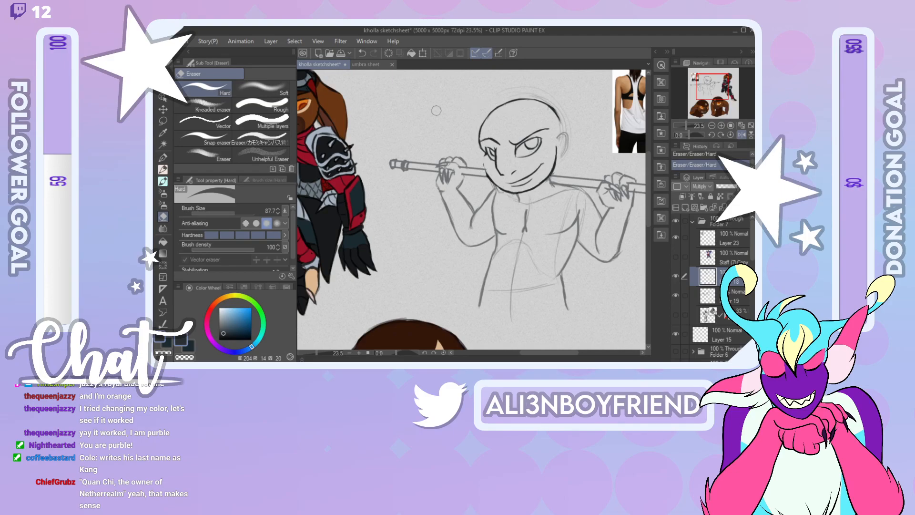
Step: Try short Pencil strokes along the far cheek below the eye and along the jaw toward the chin
{"action": "left_click", "coordinate": [162, 169]}
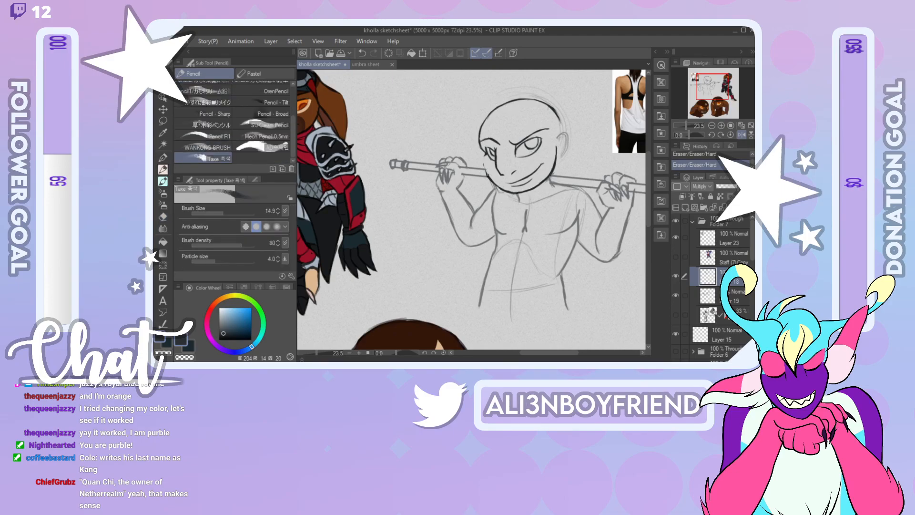
{"action": "left_click_drag", "start_coordinate": [484, 159], "coordinate": [485, 171]}
{"action": "key", "text": "ctrl+z"}
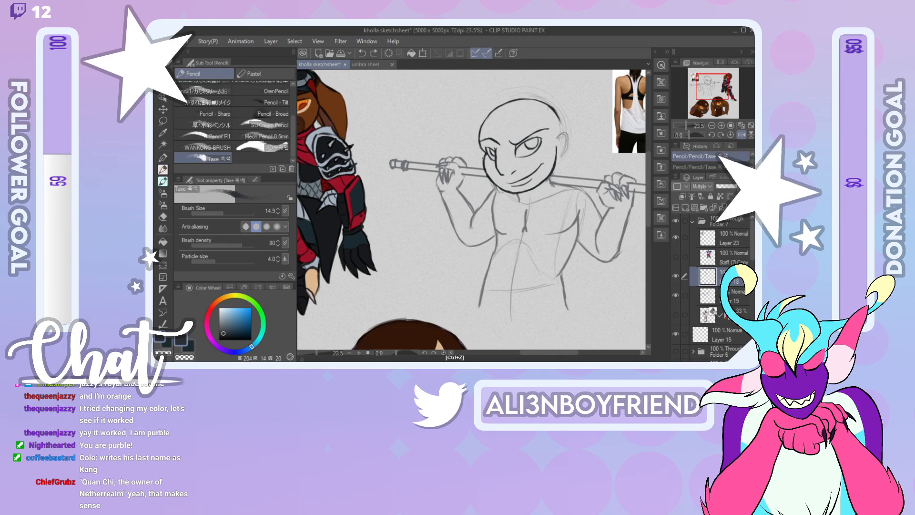
{"action": "key", "text": "ctrl+y"}
{"action": "left_click_drag", "start_coordinate": [496, 184], "coordinate": [505, 189]}
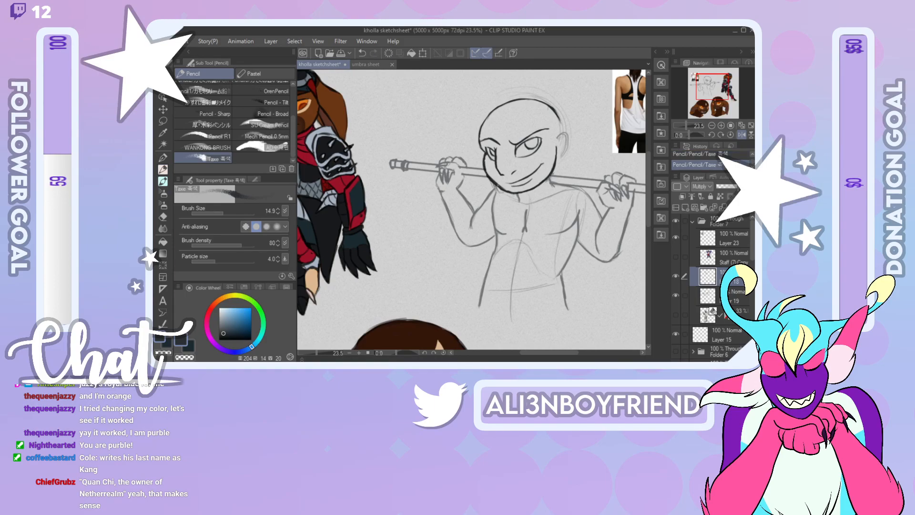
Step: Try to trim the outer edge of the far jaw with the Hard eraser and repencil the line to the chin
{"action": "key", "text": "e"}
{"action": "left_click_drag", "start_coordinate": [483, 169], "coordinate": [501, 189]}
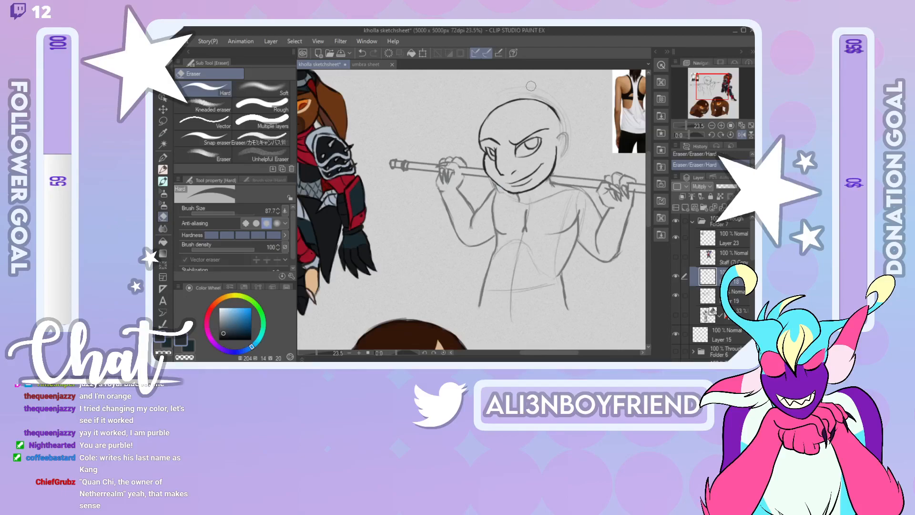
{"action": "left_click", "coordinate": [163, 170]}
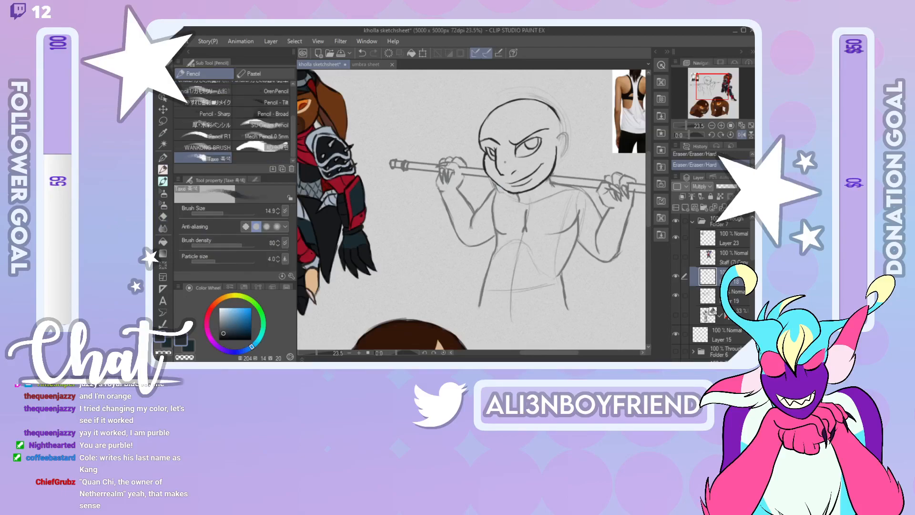
{"action": "left_click_drag", "start_coordinate": [488, 176], "coordinate": [510, 193]}
Step: Mirror the canvas and check the redrawn head by toggling the visibility of the sketch layers
{"action": "left_click", "coordinate": [742, 134]}
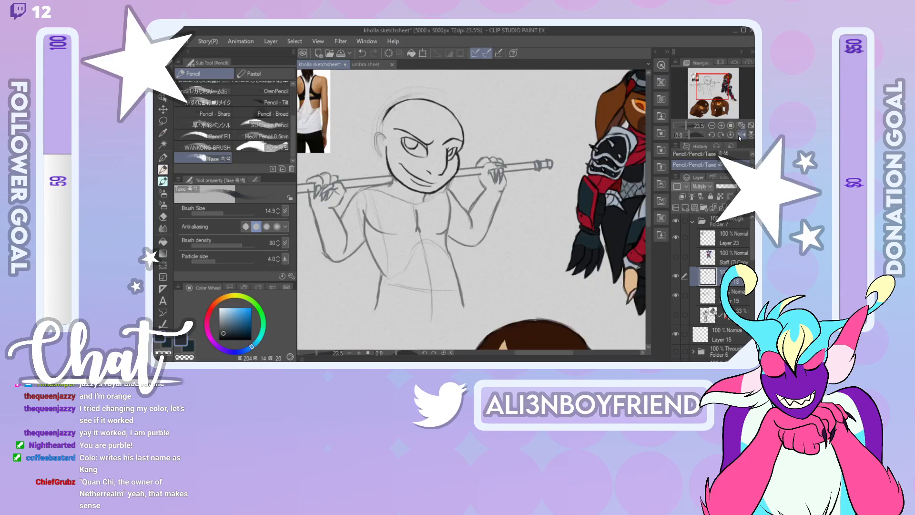
{"action": "mouse_move", "coordinate": [713, 90]}
{"action": "left_mouse_down"}
{"action": "mouse_move", "coordinate": [707, 109]}
{"action": "mouse_move", "coordinate": [708, 93]}
{"action": "left_mouse_up"}
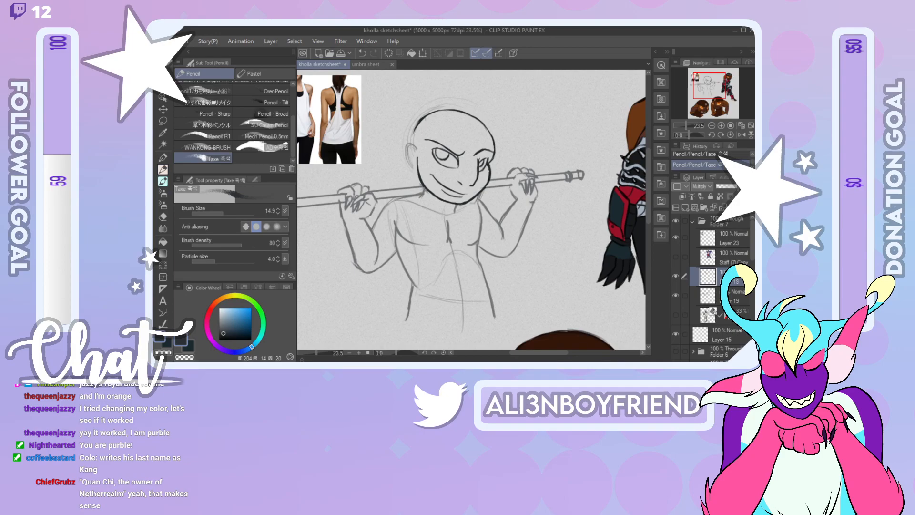
{"action": "left_click", "coordinate": [676, 295]}
{"action": "left_click", "coordinate": [676, 296]}
{"action": "left_click", "coordinate": [676, 275]}
Step: Undo the latest jaw edits and erase along the outer side of the far cheek with the Hard eraser at size 87.7
{"action": "key", "text": "ctrl+z"}
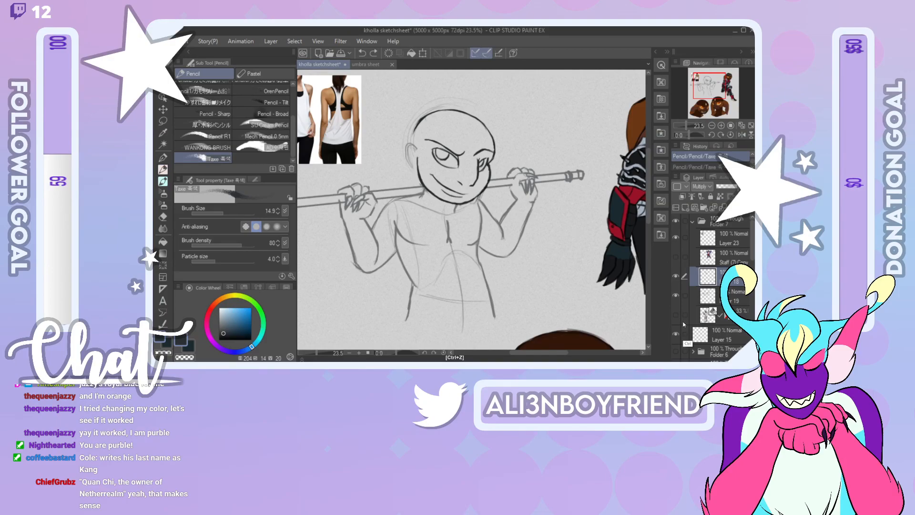
{"action": "key", "text": "ctrl+z"}
{"action": "key", "text": "ctrl+z"}
{"action": "key", "text": "ctrl+z"}
{"action": "key", "text": "ctrl+z"}
{"action": "left_click", "coordinate": [163, 216]}
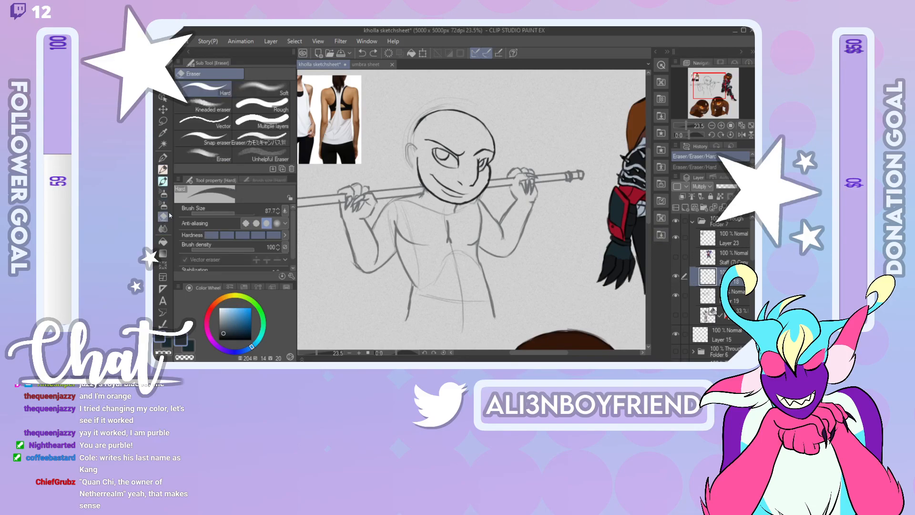
{"action": "left_click_drag", "start_coordinate": [491, 162], "coordinate": [489, 186]}
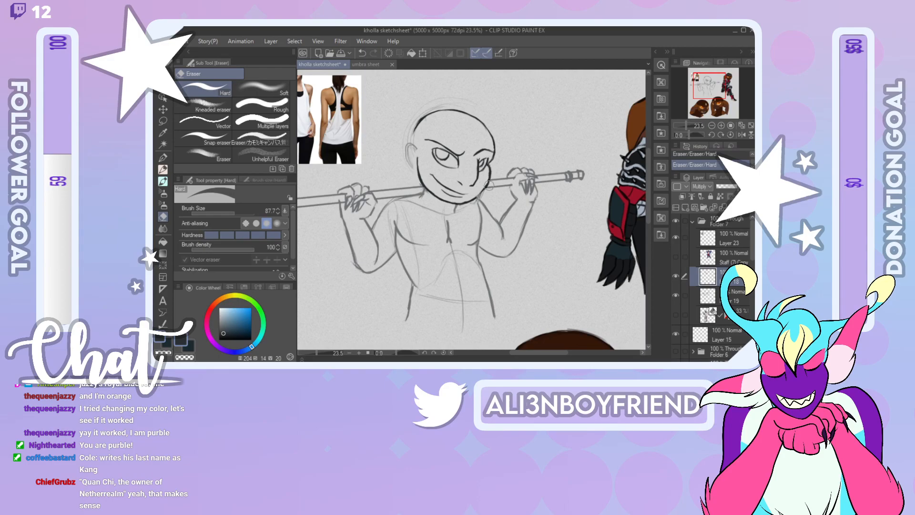
Step: Mirror the canvas back, redraw the far cheek and jaw line with the Pencil at size 14.9, and erase the excess outside it
{"action": "left_click", "coordinate": [741, 135]}
{"action": "key", "text": "p"}
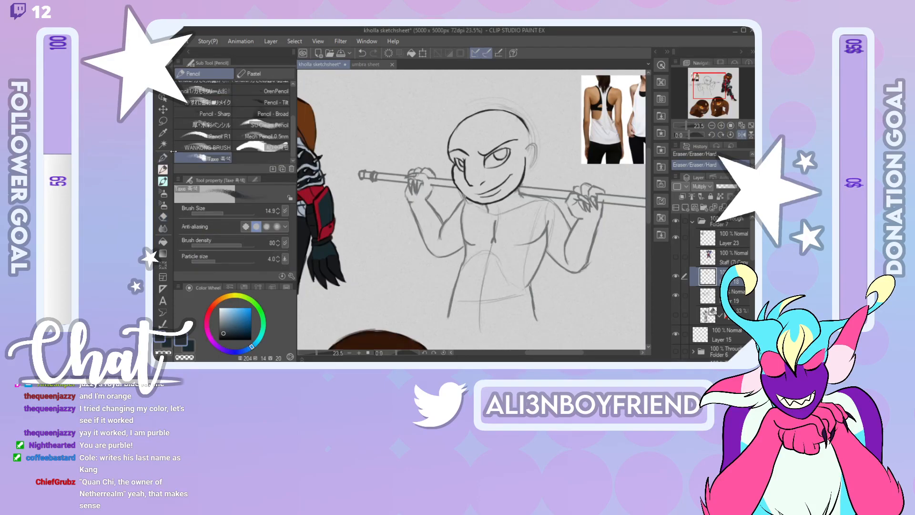
{"action": "left_click_drag", "start_coordinate": [452, 168], "coordinate": [475, 202]}
{"action": "key", "text": "e"}
{"action": "mouse_move", "coordinate": [454, 193]}
{"action": "left_mouse_down"}
{"action": "mouse_move", "coordinate": [452, 183]}
{"action": "mouse_move", "coordinate": [476, 205]}
{"action": "left_mouse_up"}
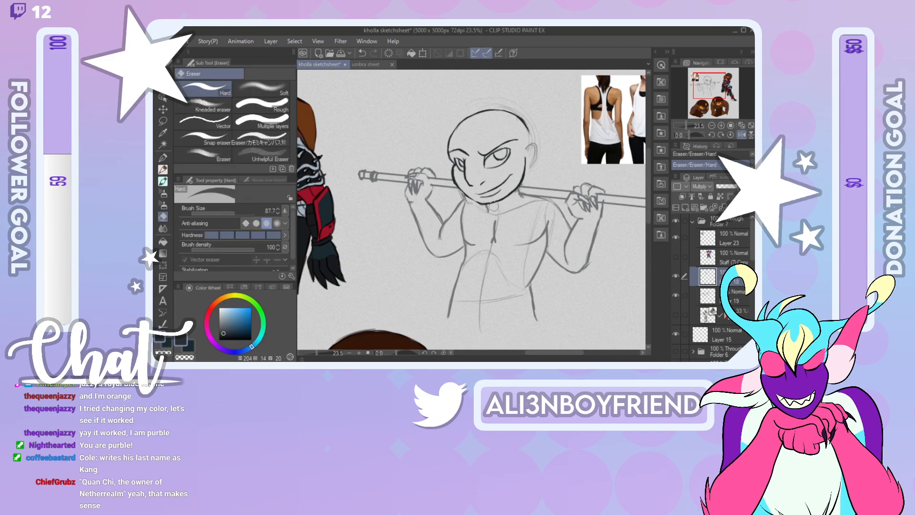
{"action": "left_click", "coordinate": [162, 170]}
{"action": "left_click_drag", "start_coordinate": [457, 187], "coordinate": [471, 199]}
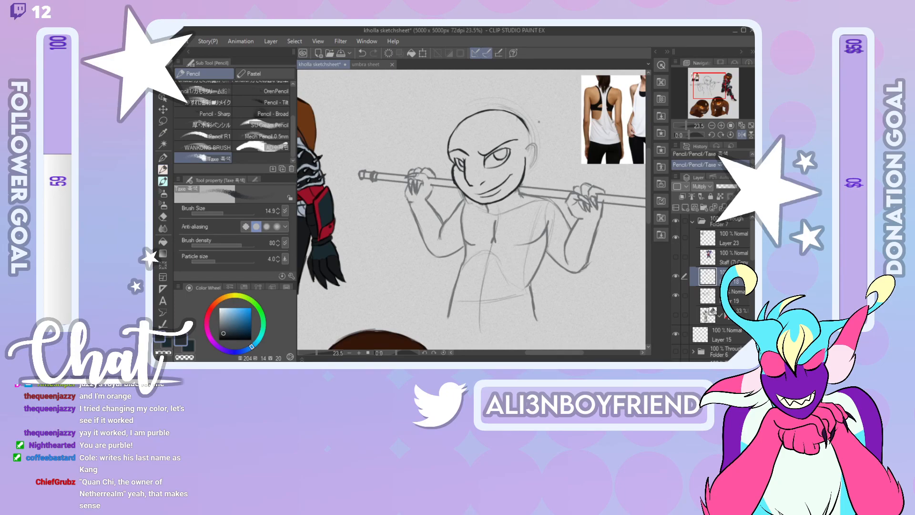
Step: Erase the iris inside the near eye with the Hard eraser at size 87.7, undoing the first erasure
{"action": "mouse_move", "coordinate": [716, 88]}
{"action": "left_mouse_down"}
{"action": "mouse_move", "coordinate": [714, 112]}
{"action": "mouse_move", "coordinate": [716, 80]}
{"action": "mouse_move", "coordinate": [731, 95]}
{"action": "mouse_move", "coordinate": [731, 87]}
{"action": "mouse_move", "coordinate": [710, 94]}
{"action": "left_mouse_up"}
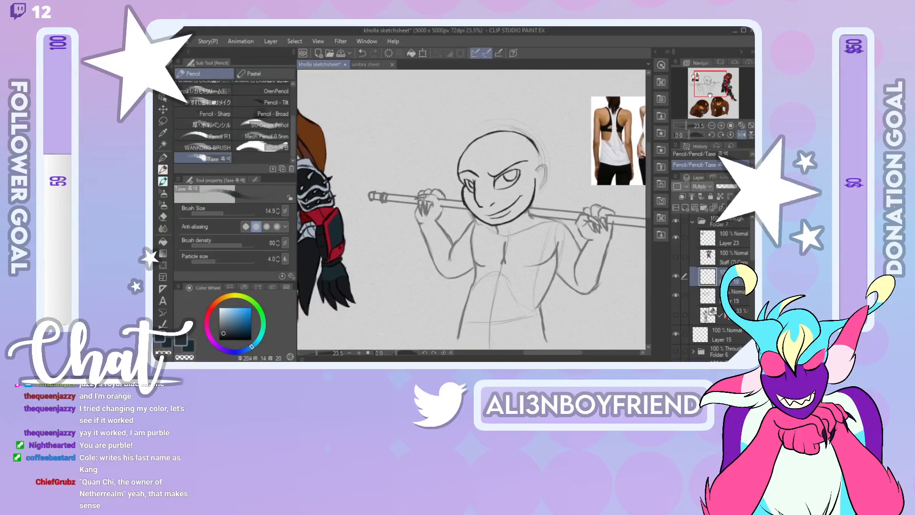
{"action": "left_click", "coordinate": [163, 205]}
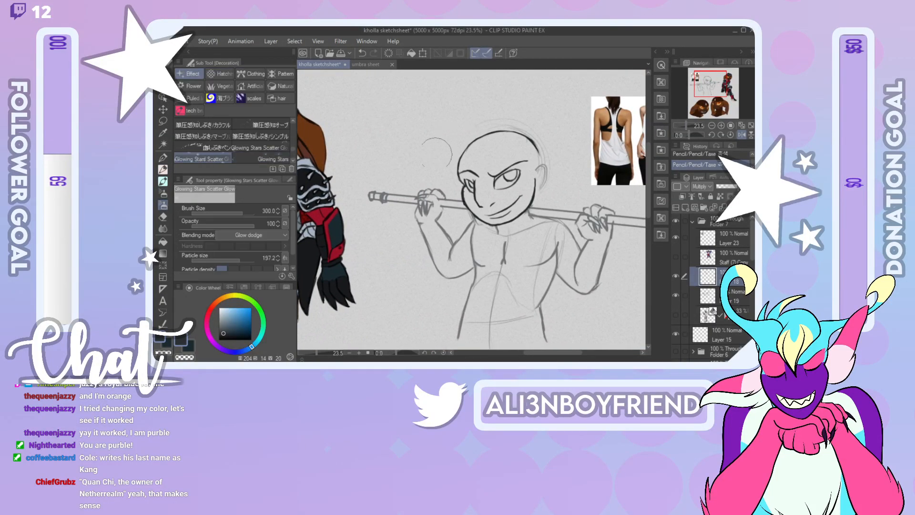
{"action": "left_click", "coordinate": [162, 217]}
{"action": "left_click_drag", "start_coordinate": [503, 172], "coordinate": [501, 183]}
{"action": "key", "text": "ctrl+z"}
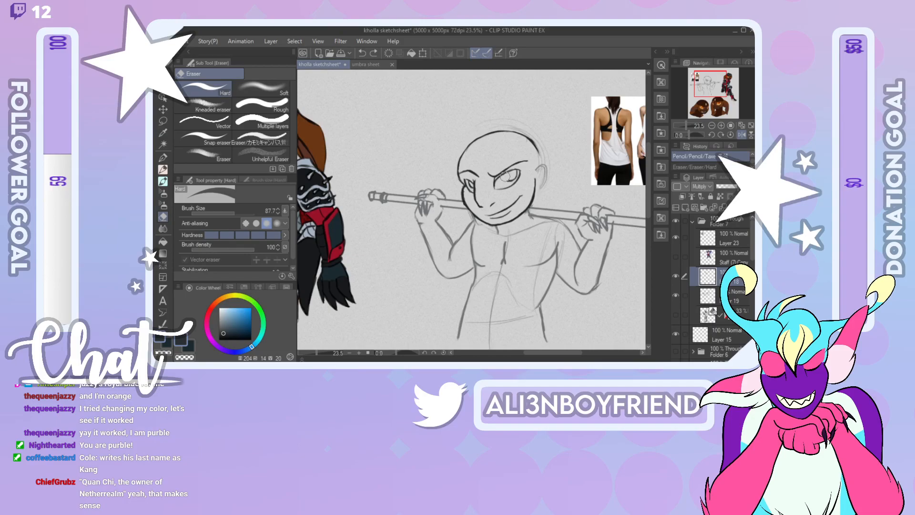
{"action": "left_click_drag", "start_coordinate": [506, 177], "coordinate": [511, 177]}
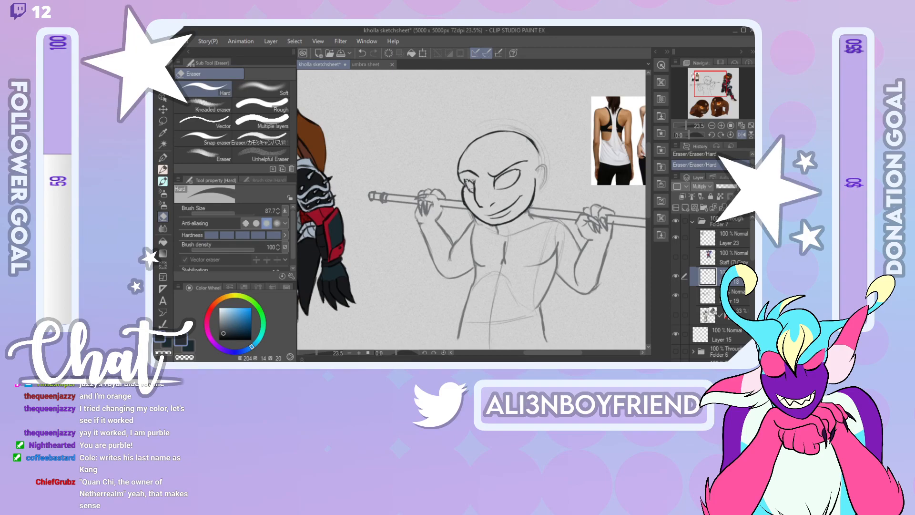
Step: Try to pencil a new iris inside the near eye at brush size 14.9
{"action": "left_click", "coordinate": [163, 169]}
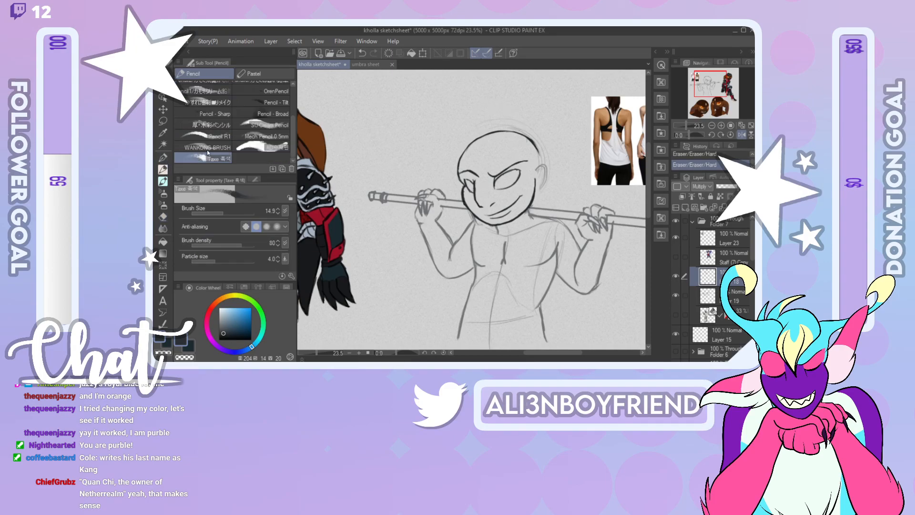
{"action": "left_click_drag", "start_coordinate": [497, 184], "coordinate": [510, 177]}
{"action": "key", "text": "ctrl+z"}
{"action": "key", "text": "ctrl+z"}
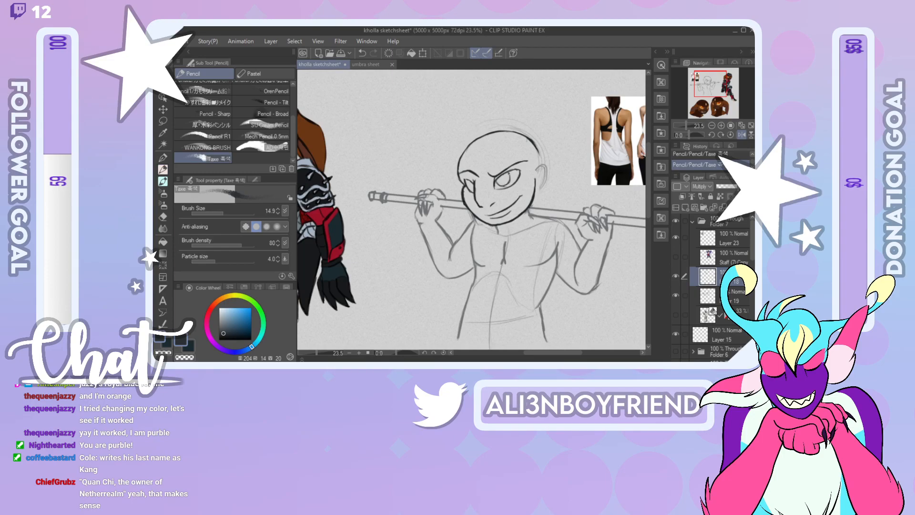
{"action": "key", "text": "ctrl+z"}
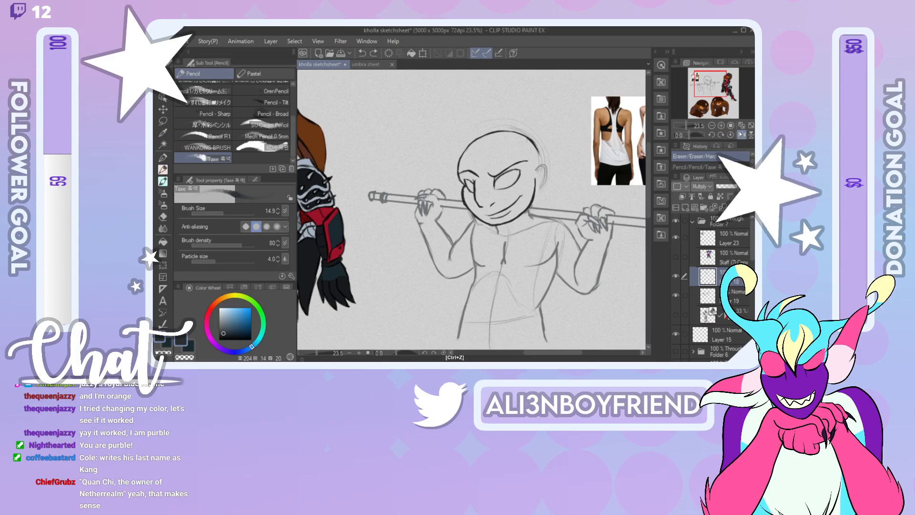
Step: Mirror the canvas and pencil a new iris in the near eye, undoing the first attempt
{"action": "left_click", "coordinate": [742, 135]}
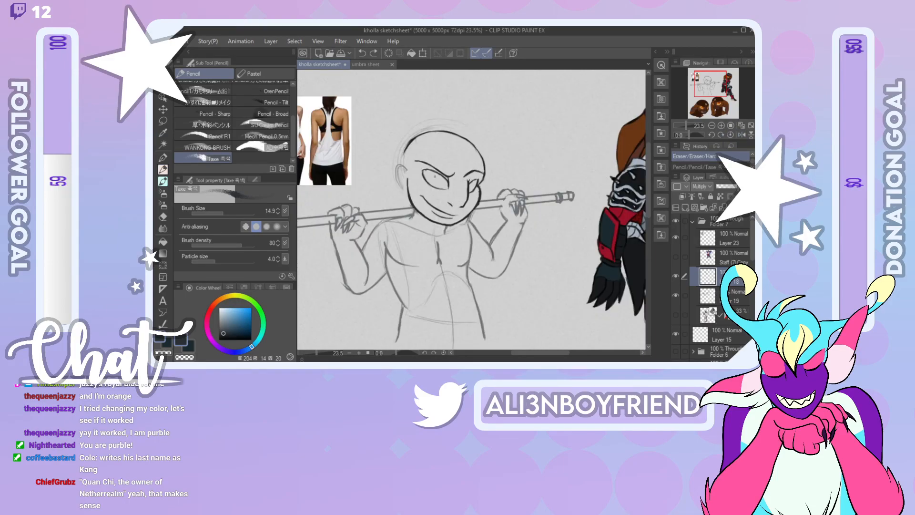
{"action": "left_click_drag", "start_coordinate": [435, 176], "coordinate": [438, 181]}
{"action": "key", "text": "ctrl+z"}
{"action": "left_click_drag", "start_coordinate": [436, 173], "coordinate": [439, 182]}
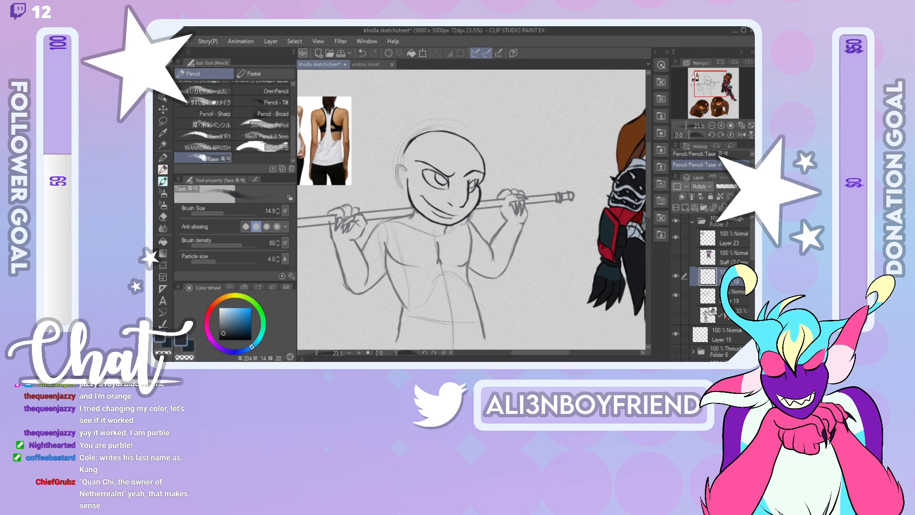
Step: Compare the face with and without the last pencil stroke through undo and redo, and examine the coloured head portraits below the sketch
{"action": "key", "text": "ctrl+z"}
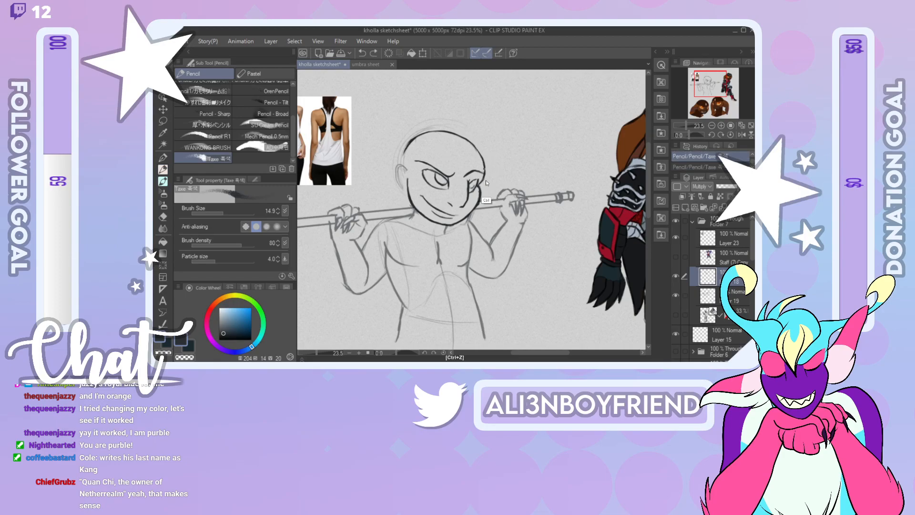
{"action": "key", "text": "ctrl+y"}
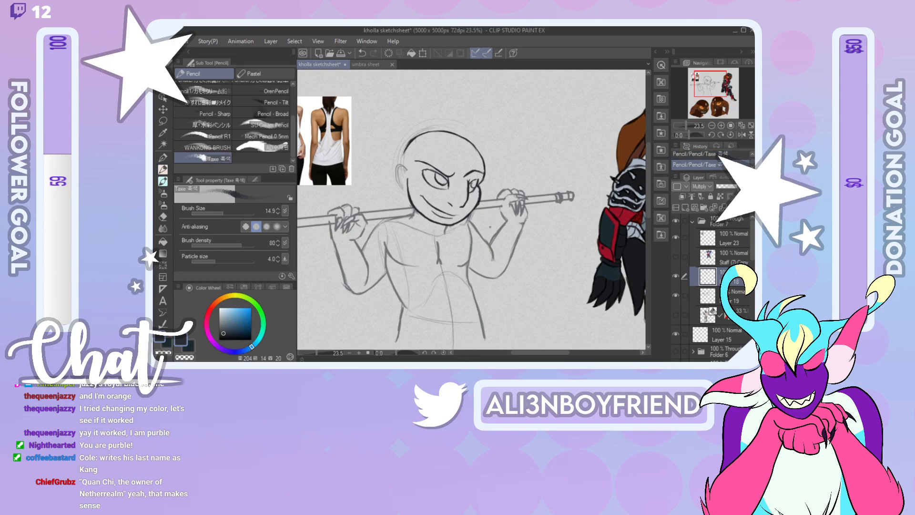
{"action": "key", "text": "ctrl+z"}
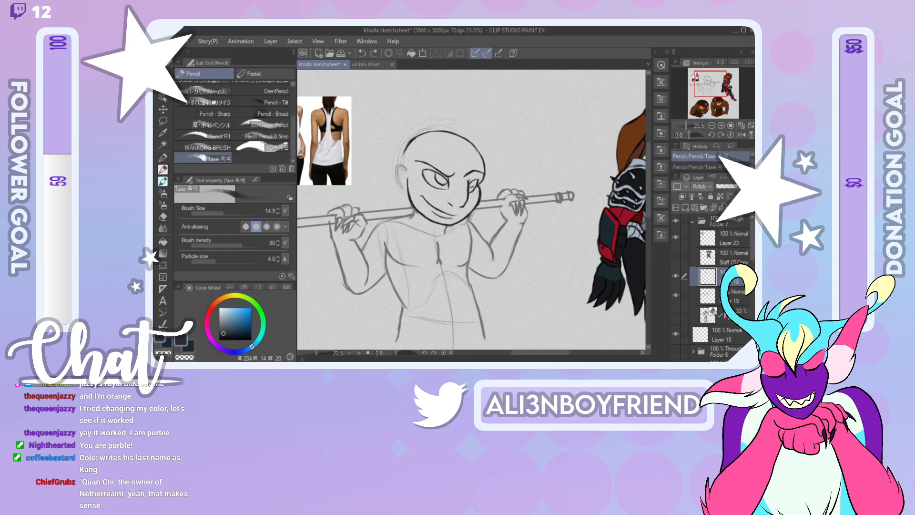
{"action": "key", "text": "ctrl+y"}
{"action": "key", "text": "ctrl+z"}
{"action": "key", "text": "ctrl+y"}
{"action": "key", "text": "ctrl+z"}
{"action": "key", "text": "ctrl+y"}
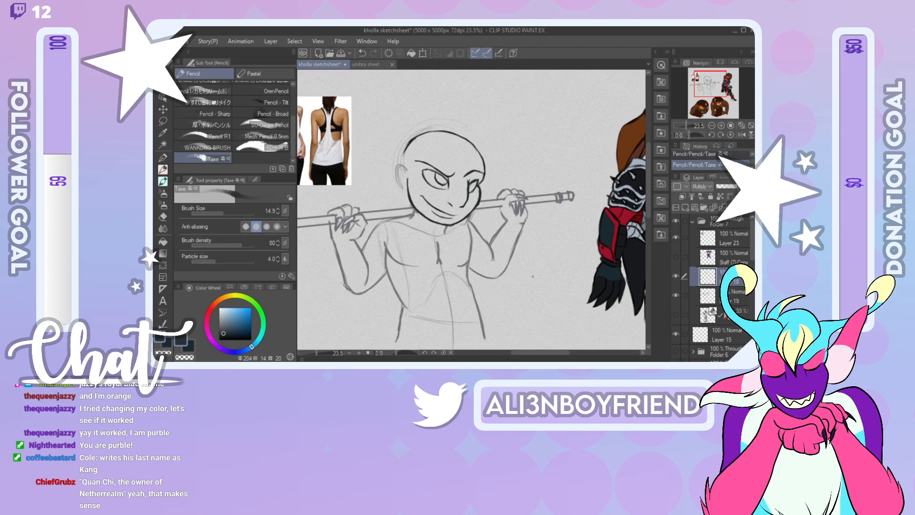
{"action": "left_click_drag", "start_coordinate": [717, 83], "coordinate": [717, 109]}
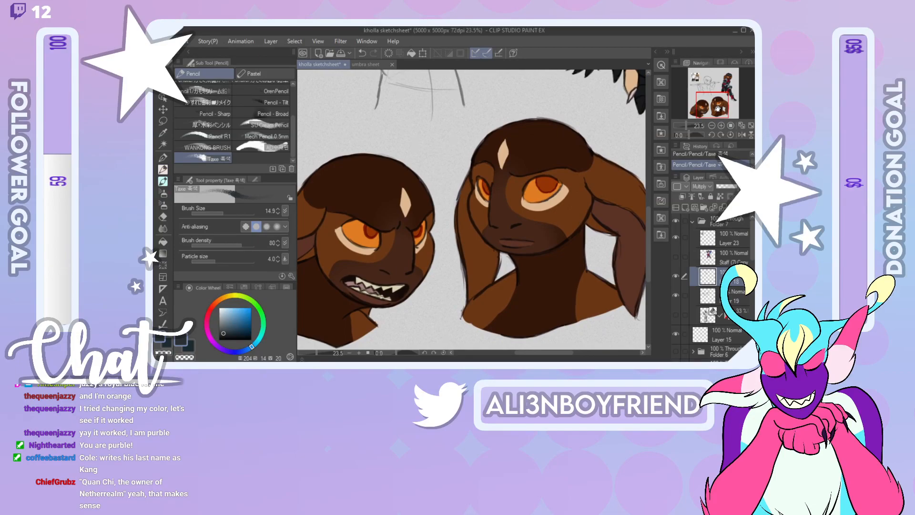
Step: Lasso the lower jaw line of the smirking face, scale and rotate it into place, and clear the selection
{"action": "left_click_drag", "start_coordinate": [717, 109], "coordinate": [717, 108]}
{"action": "mouse_move", "coordinate": [715, 103]}
{"action": "left_mouse_down"}
{"action": "mouse_move", "coordinate": [713, 84]}
{"action": "mouse_move", "coordinate": [717, 97]}
{"action": "left_mouse_up"}
{"action": "left_click_drag", "start_coordinate": [715, 80], "coordinate": [714, 85]}
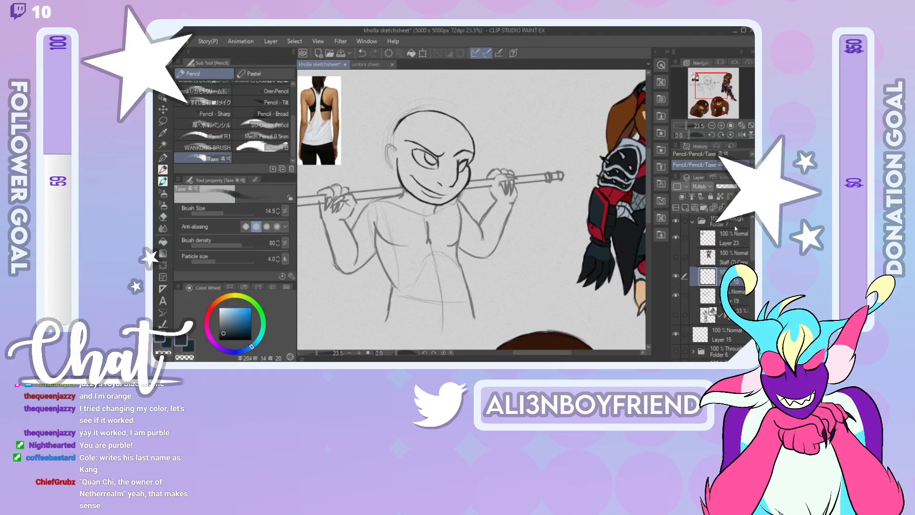
{"action": "left_click", "coordinate": [164, 121]}
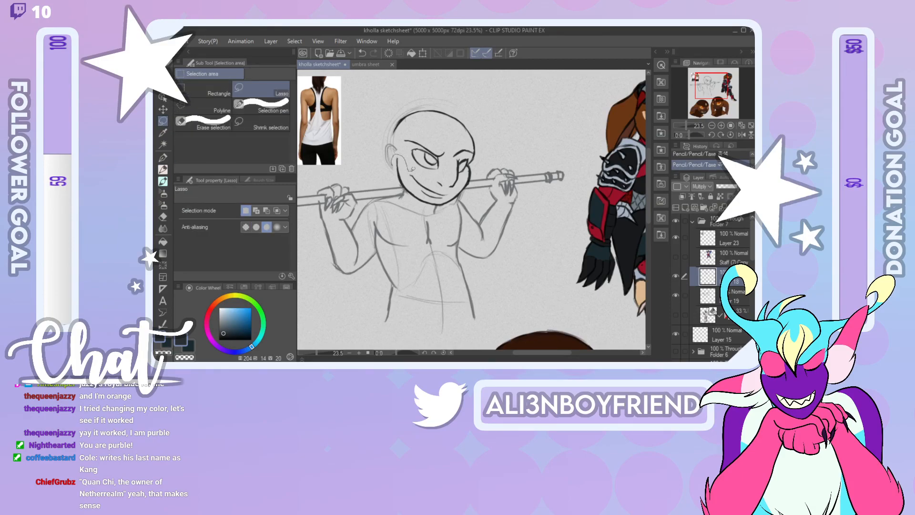
{"action": "mouse_move", "coordinate": [409, 176]}
{"action": "left_mouse_down"}
{"action": "mouse_move", "coordinate": [441, 202]}
{"action": "mouse_move", "coordinate": [469, 164]}
{"action": "mouse_move", "coordinate": [476, 170]}
{"action": "mouse_move", "coordinate": [421, 217]}
{"action": "mouse_move", "coordinate": [405, 203]}
{"action": "mouse_move", "coordinate": [411, 191]}
{"action": "left_mouse_up"}
{"action": "left_click", "coordinate": [484, 236]}
{"action": "left_click_drag", "start_coordinate": [485, 186], "coordinate": [467, 197]}
{"action": "key", "text": "Return"}
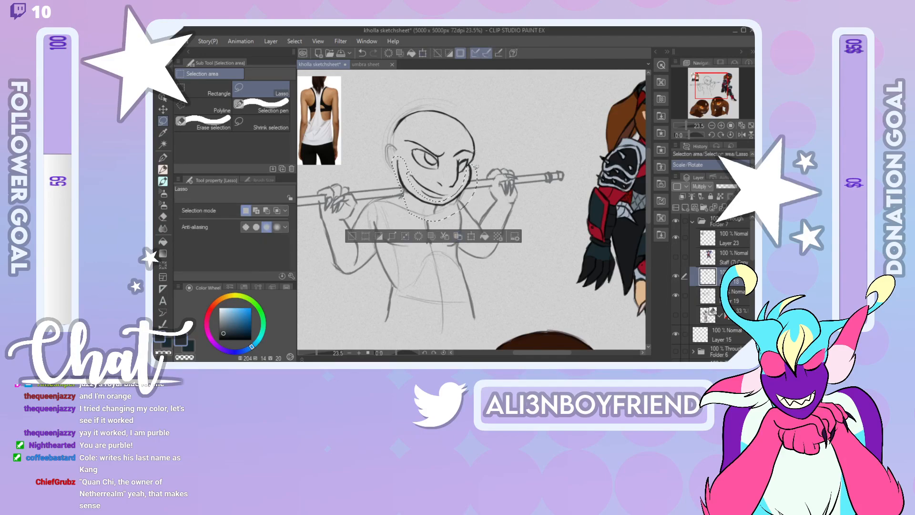
{"action": "left_click", "coordinate": [297, 41]}
{"action": "left_click", "coordinate": [313, 65]}
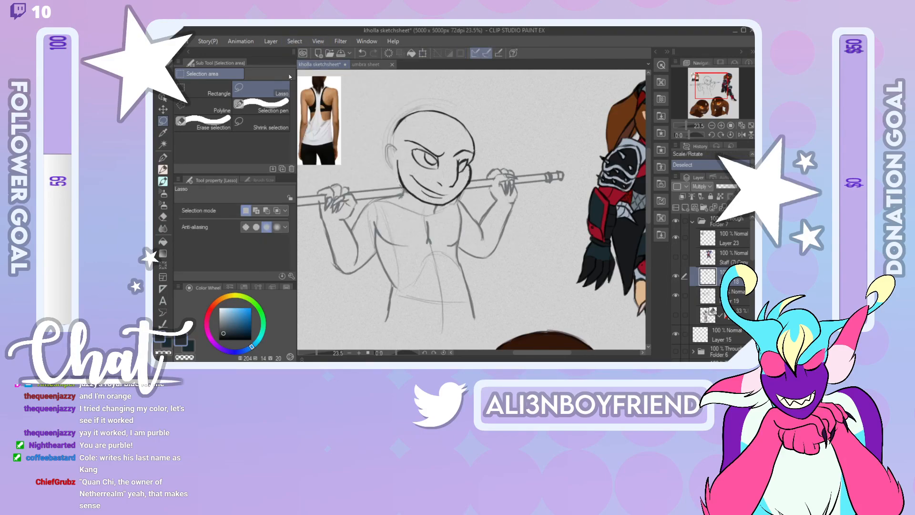
Step: Try pencil touch-ups on the jaw line and far eye at brush size 14.9, undo them, and clear the restored selection
{"action": "left_click", "coordinate": [163, 159]}
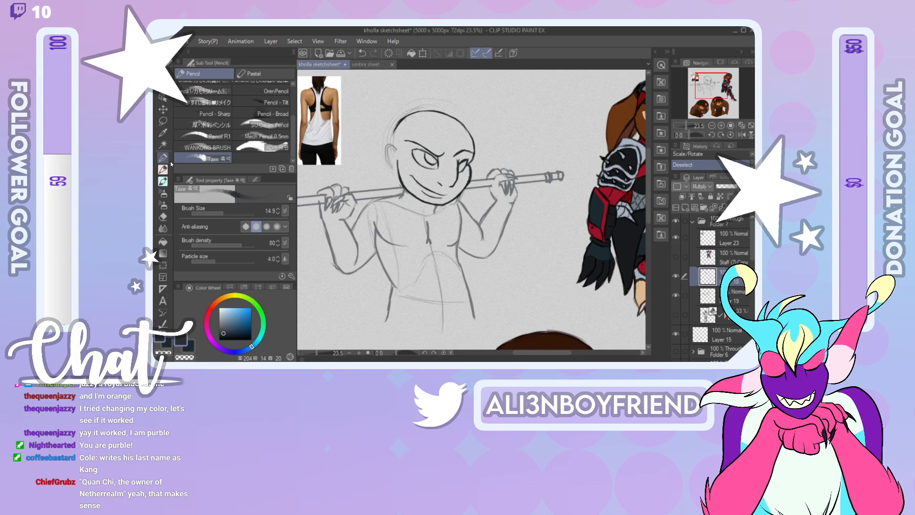
{"action": "left_click_drag", "start_coordinate": [403, 187], "coordinate": [405, 190]}
{"action": "left_click_drag", "start_coordinate": [472, 153], "coordinate": [474, 158]}
{"action": "key", "text": "ctrl+z"}
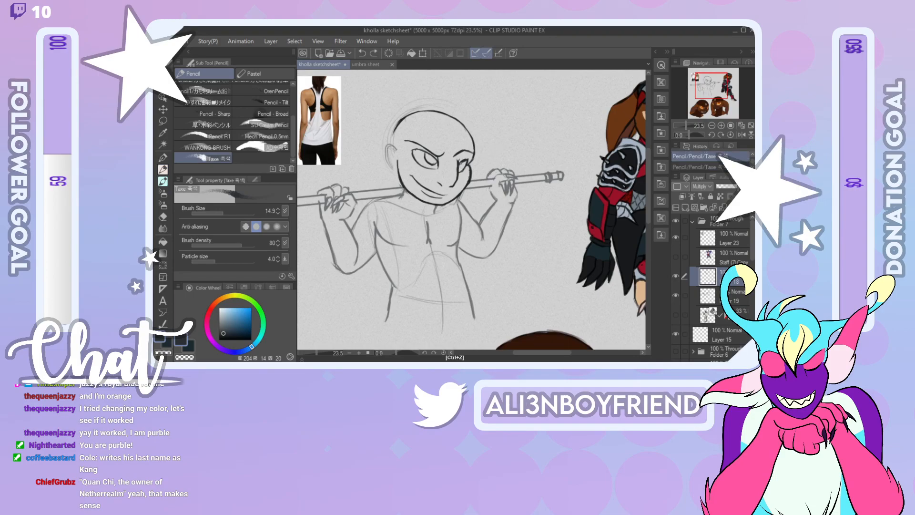
{"action": "key", "text": "ctrl+y"}
{"action": "key", "text": "ctrl+z"}
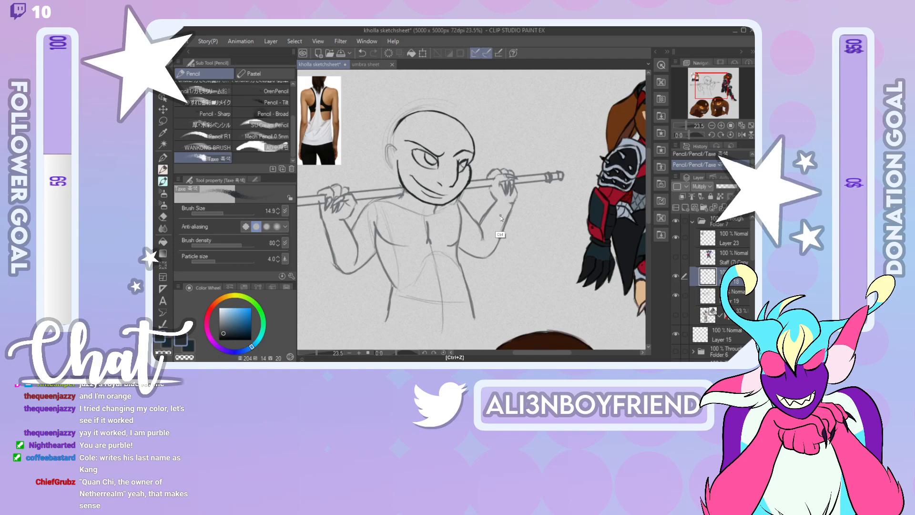
{"action": "left_click_drag", "start_coordinate": [463, 161], "coordinate": [461, 171]}
{"action": "key", "text": "ctrl+z"}
{"action": "key", "text": "ctrl+z"}
{"action": "key", "text": "ctrl+z"}
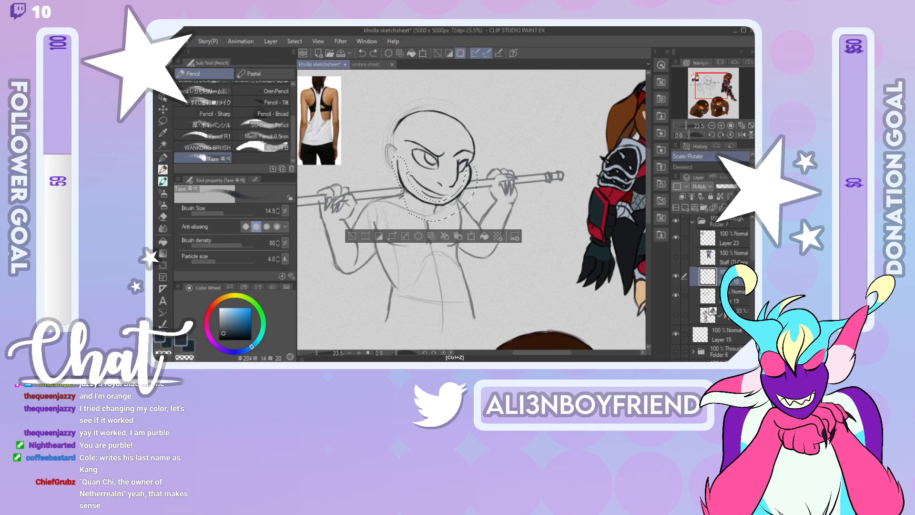
{"action": "left_click", "coordinate": [294, 41]}
{"action": "left_click", "coordinate": [312, 64]}
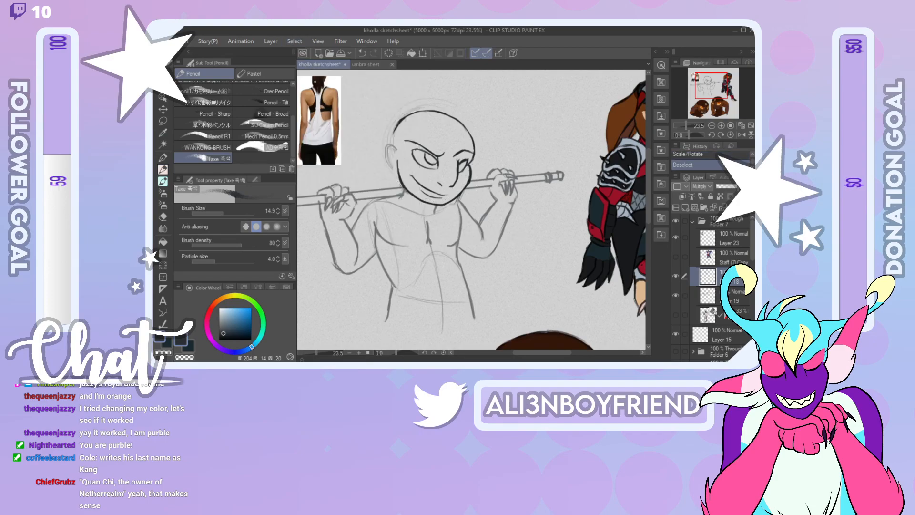
Step: Erase the iris inside the near eye with the Hard eraser at size 87.7, after undoing a trial pencil mark there
{"action": "left_click_drag", "start_coordinate": [431, 162], "coordinate": [427, 159]}
{"action": "key", "text": "ctrl+z"}
{"action": "mouse_move", "coordinate": [710, 89]}
{"action": "left_mouse_down"}
{"action": "mouse_move", "coordinate": [707, 107]}
{"action": "mouse_move", "coordinate": [717, 89]}
{"action": "left_mouse_up"}
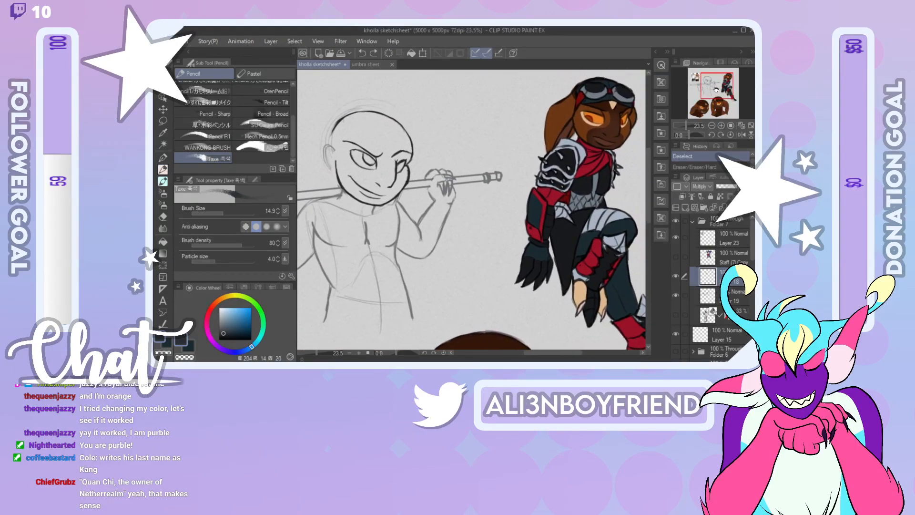
{"action": "left_click", "coordinate": [162, 217]}
{"action": "left_click_drag", "start_coordinate": [361, 154], "coordinate": [365, 158]}
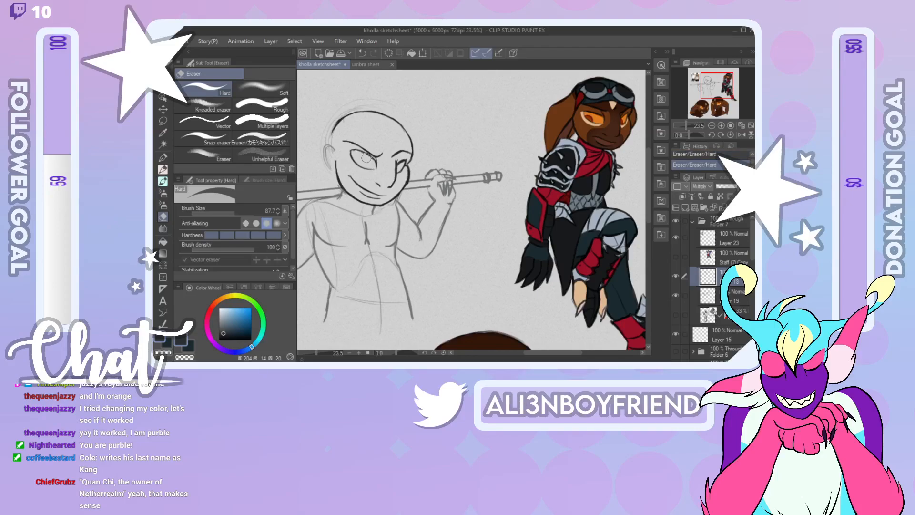
Step: Pencil a new iris in the near eye and rework the far eye's iris at brush size 14.9, undoing unsatisfactory strokes
{"action": "left_click", "coordinate": [163, 168]}
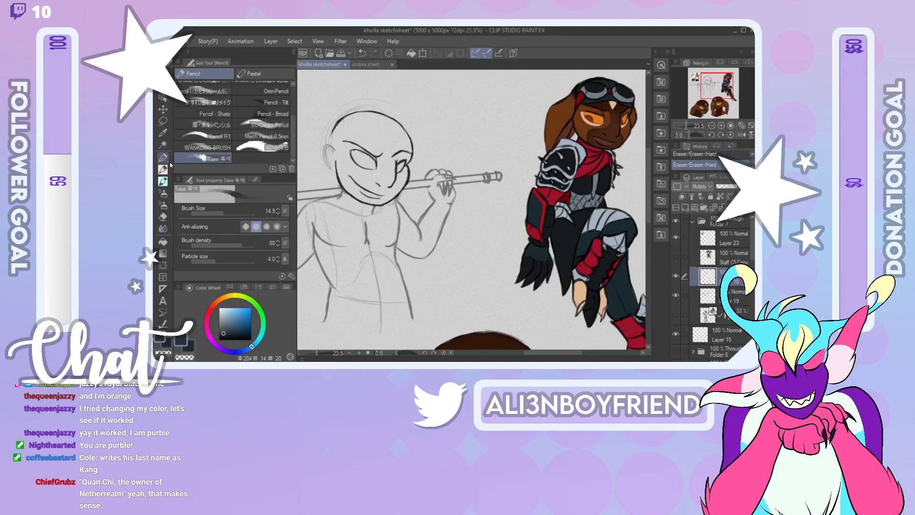
{"action": "left_click_drag", "start_coordinate": [359, 153], "coordinate": [402, 165]}
{"action": "key", "text": "ctrl+z"}
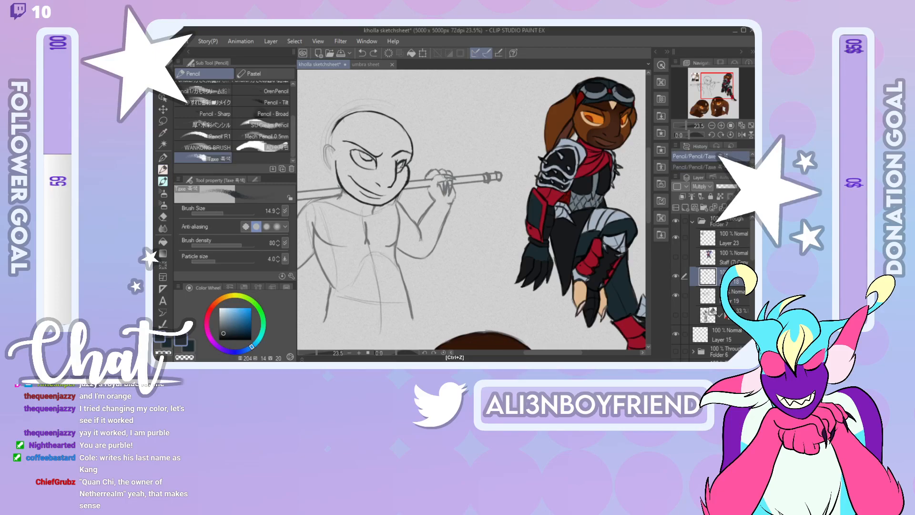
{"action": "left_click_drag", "start_coordinate": [397, 165], "coordinate": [402, 170]}
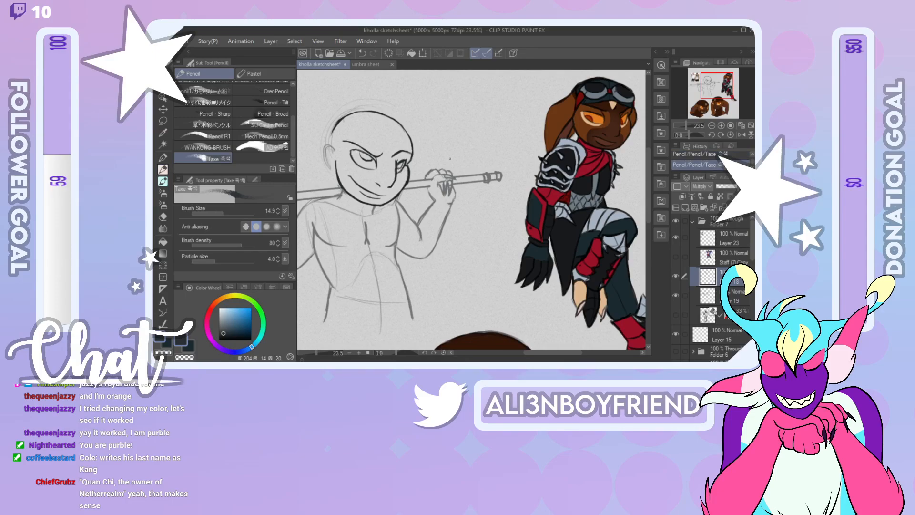
{"action": "key", "text": "ctrl+z"}
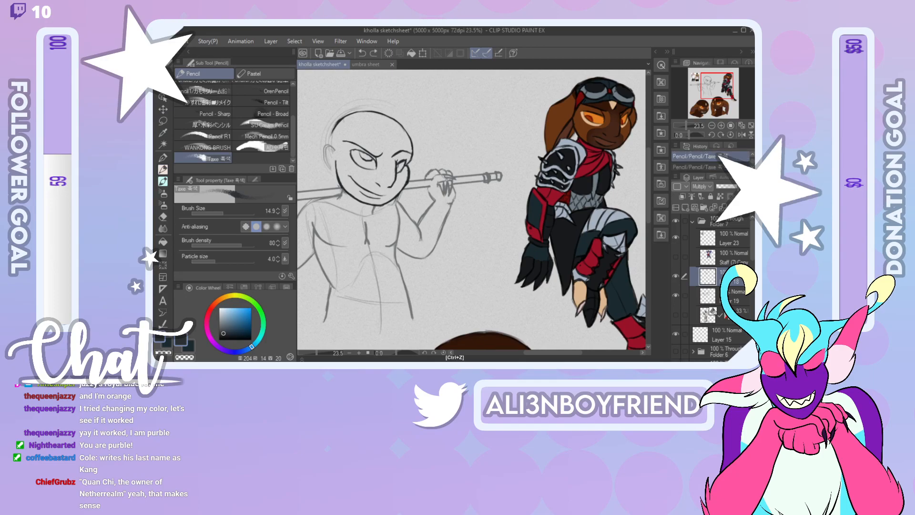
{"action": "left_click_drag", "start_coordinate": [403, 159], "coordinate": [401, 167]}
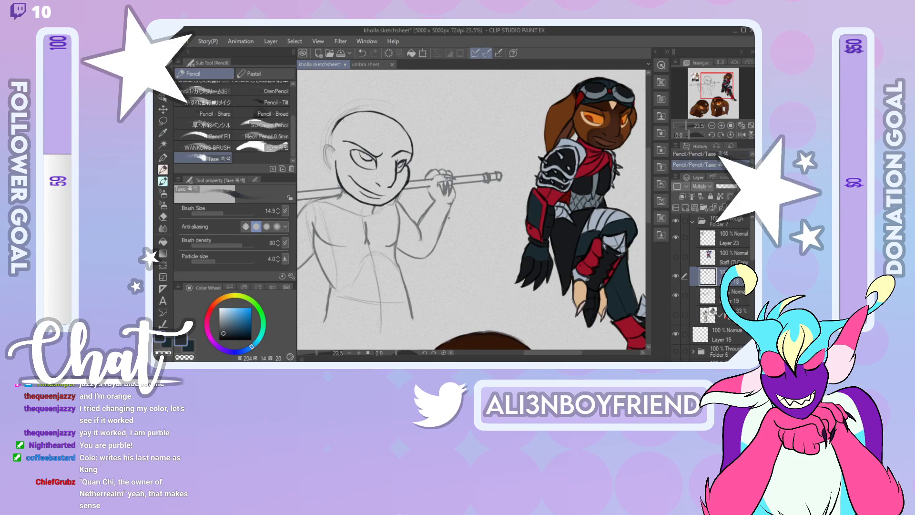
Step: Mirror the canvas and try pencil lines across the forehead of the head, undoing each attempt
{"action": "left_click", "coordinate": [736, 136]}
{"action": "mouse_move", "coordinate": [700, 95]}
{"action": "left_mouse_down"}
{"action": "mouse_move", "coordinate": [693, 114]}
{"action": "mouse_move", "coordinate": [696, 94]}
{"action": "left_mouse_up"}
{"action": "mouse_move", "coordinate": [468, 149]}
{"action": "left_mouse_down"}
{"action": "mouse_move", "coordinate": [475, 158]}
{"action": "mouse_move", "coordinate": [476, 124]}
{"action": "mouse_move", "coordinate": [495, 110]}
{"action": "left_mouse_up"}
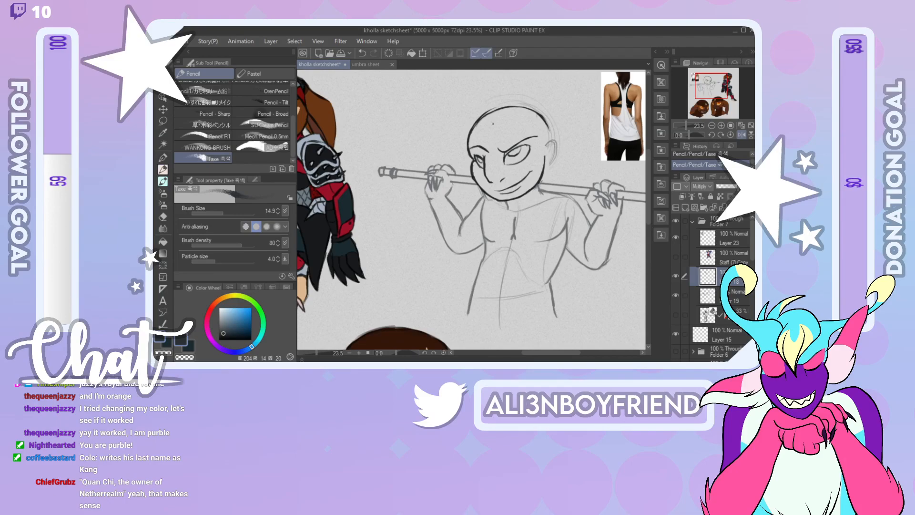
{"action": "key", "text": "ctrl+z"}
{"action": "mouse_move", "coordinate": [470, 134]}
{"action": "left_mouse_down"}
{"action": "mouse_move", "coordinate": [480, 119]}
{"action": "mouse_move", "coordinate": [520, 109]}
{"action": "mouse_move", "coordinate": [545, 128]}
{"action": "mouse_move", "coordinate": [538, 115]}
{"action": "left_mouse_up"}
{"action": "key", "text": "ctrl+z"}
Step: Clean up the edge of the far eye with the Hard eraser at size 87.7, undoing the last erasure
{"action": "left_click_drag", "start_coordinate": [709, 109], "coordinate": [708, 109]}
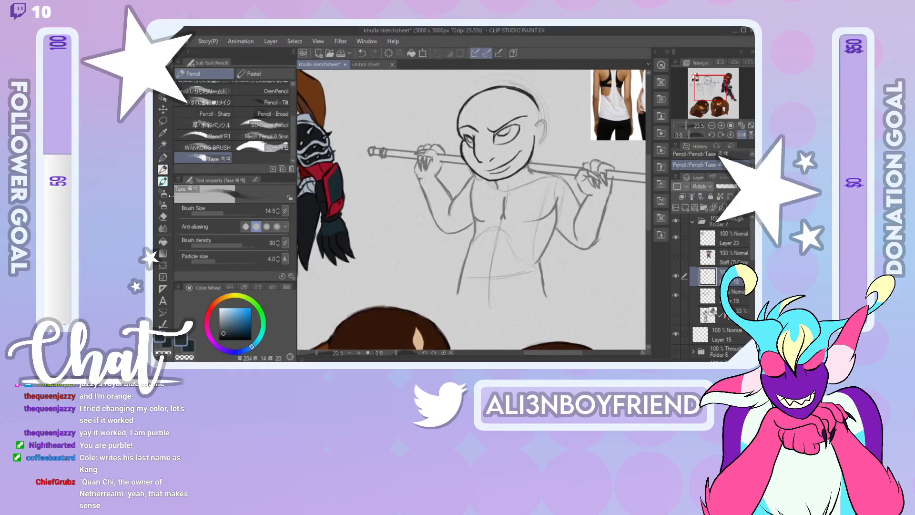
{"action": "left_click", "coordinate": [163, 217]}
{"action": "left_click_drag", "start_coordinate": [466, 142], "coordinate": [463, 144]}
{"action": "left_click_drag", "start_coordinate": [463, 142], "coordinate": [465, 134]}
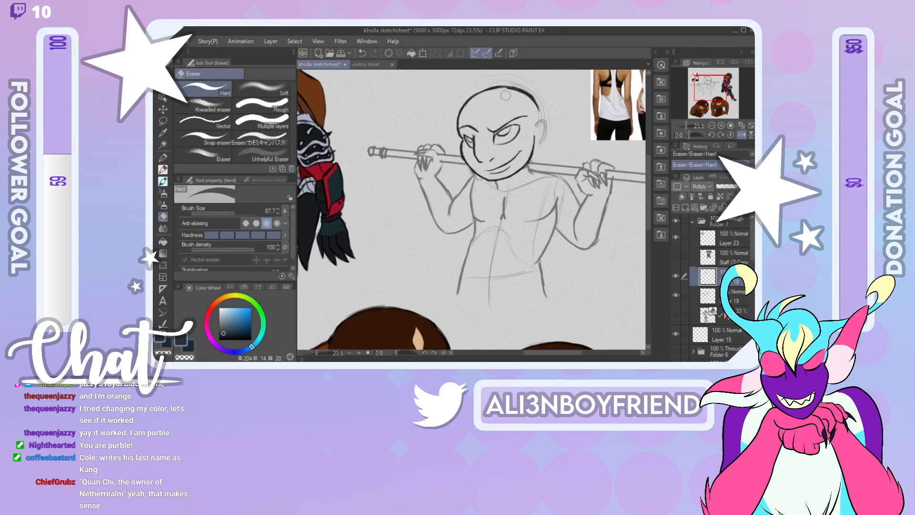
{"action": "key", "text": "ctrl+z"}
Step: Sketch the outer edge of a long drooping ear on the layer below with the pencil, undoing the first attempt
{"action": "left_click", "coordinate": [162, 169]}
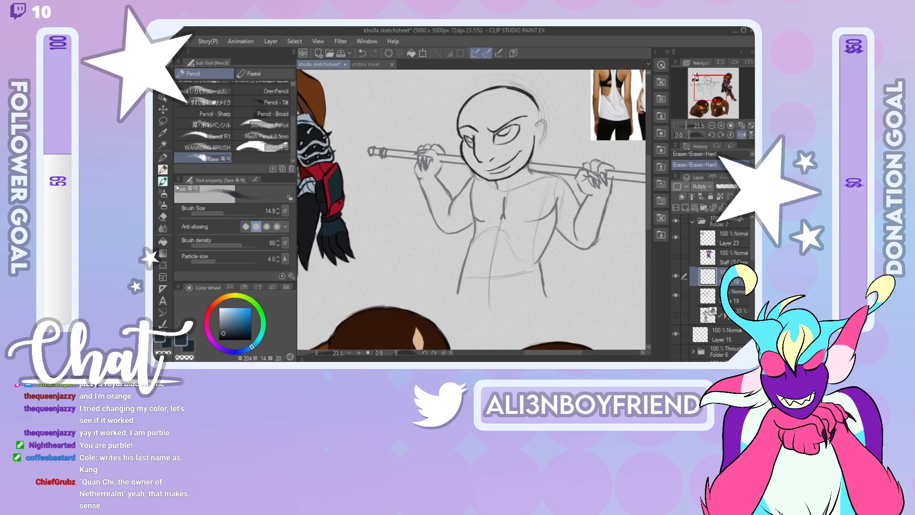
{"action": "left_click", "coordinate": [737, 293]}
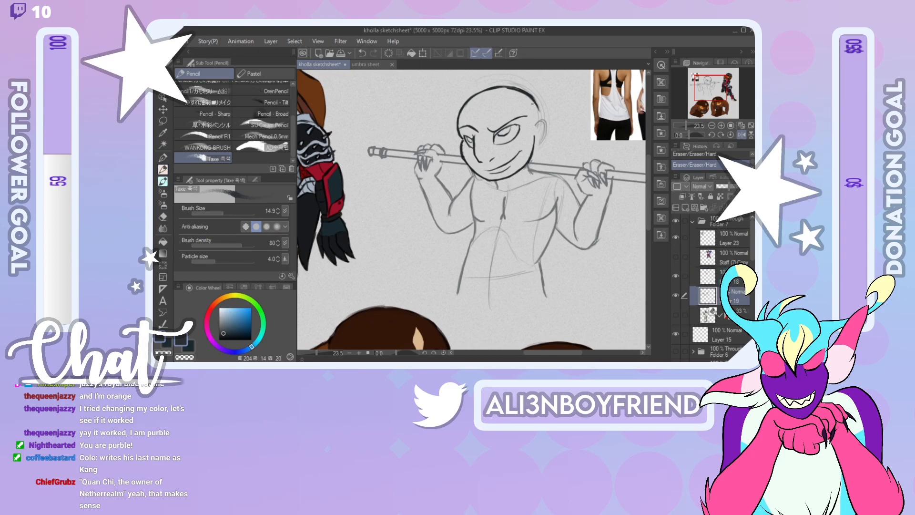
{"action": "left_click_drag", "start_coordinate": [539, 111], "coordinate": [561, 132]}
{"action": "left_click_drag", "start_coordinate": [709, 106], "coordinate": [711, 88]}
{"action": "key", "text": "ctrl+z"}
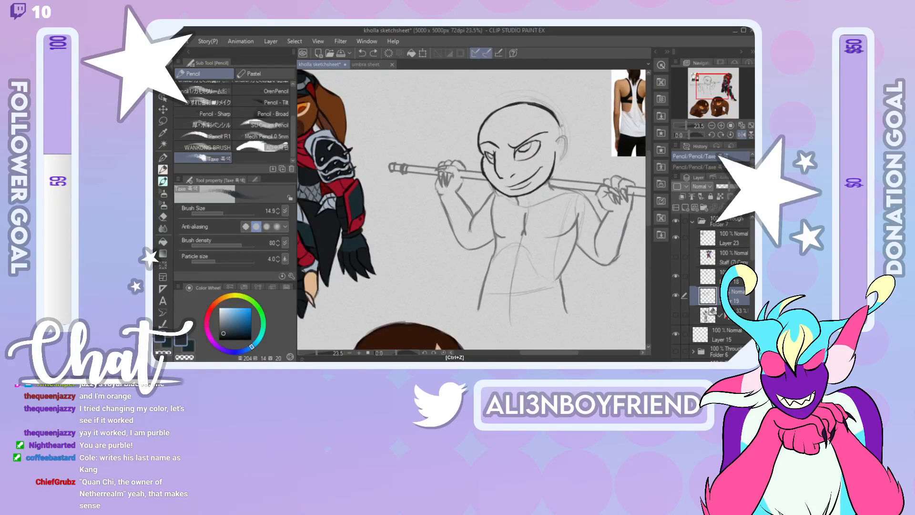
{"action": "mouse_move", "coordinate": [559, 120]}
{"action": "left_mouse_down"}
{"action": "mouse_move", "coordinate": [589, 148]}
{"action": "mouse_move", "coordinate": [591, 171]}
{"action": "mouse_move", "coordinate": [593, 160]}
{"action": "mouse_move", "coordinate": [556, 226]}
{"action": "left_mouse_up"}
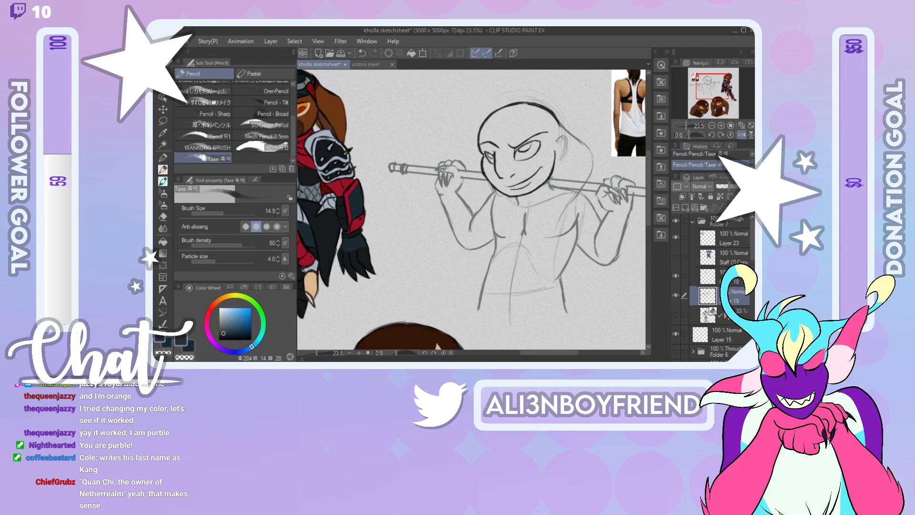
{"action": "left_click_drag", "start_coordinate": [553, 146], "coordinate": [549, 206]}
{"action": "left_click_drag", "start_coordinate": [541, 274], "coordinate": [541, 276]}
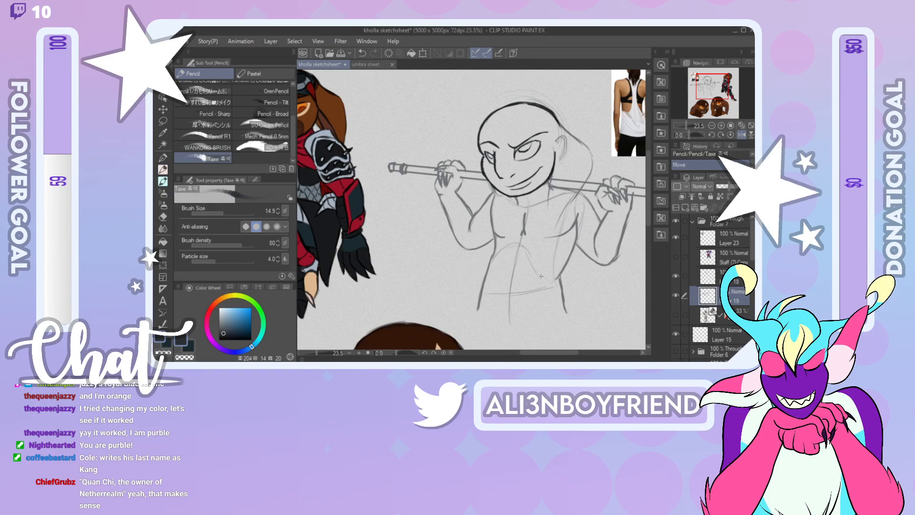
{"action": "key", "text": "ctrl+Up"}
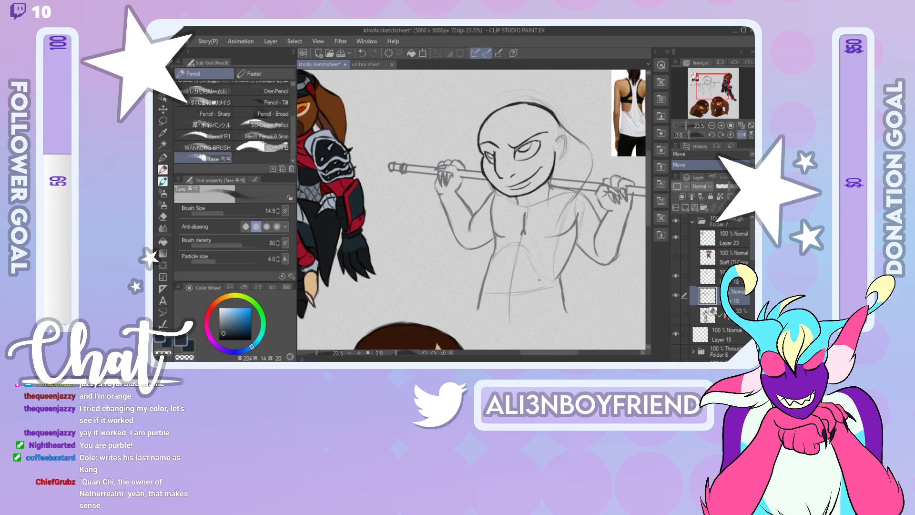
Step: Pencil the inner edge of the drooping ear beside the head, undoing unsatisfactory strokes
{"action": "mouse_move", "coordinate": [554, 166]}
{"action": "left_mouse_down"}
{"action": "mouse_move", "coordinate": [543, 212]}
{"action": "mouse_move", "coordinate": [545, 199]}
{"action": "mouse_move", "coordinate": [551, 234]}
{"action": "mouse_move", "coordinate": [577, 191]}
{"action": "left_mouse_up"}
{"action": "mouse_move", "coordinate": [715, 92]}
{"action": "left_mouse_down"}
{"action": "mouse_move", "coordinate": [719, 114]}
{"action": "mouse_move", "coordinate": [714, 98]}
{"action": "left_mouse_up"}
{"action": "left_click_drag", "start_coordinate": [554, 95], "coordinate": [559, 119]}
{"action": "left_click_drag", "start_coordinate": [557, 84], "coordinate": [562, 101]}
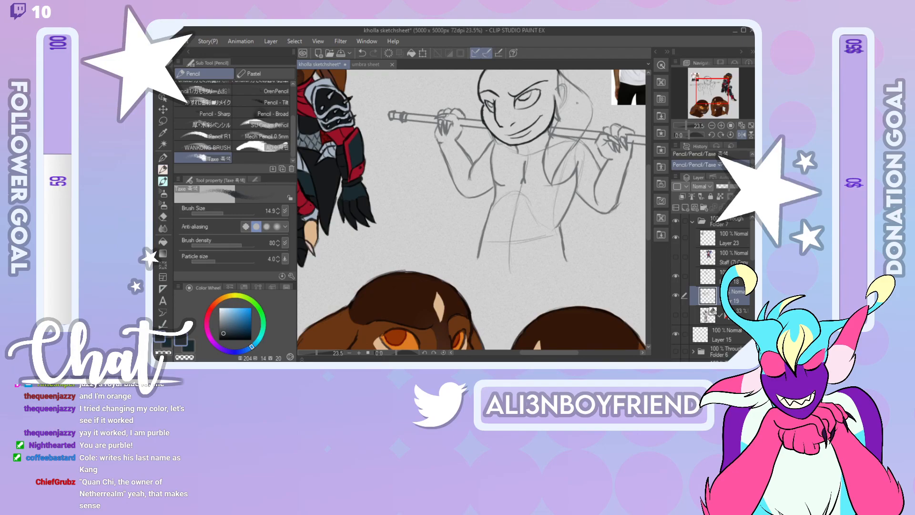
{"action": "key", "text": "ctrl+z"}
{"action": "left_click_drag", "start_coordinate": [711, 88], "coordinate": [713, 78]}
{"action": "key", "text": "ctrl+z"}
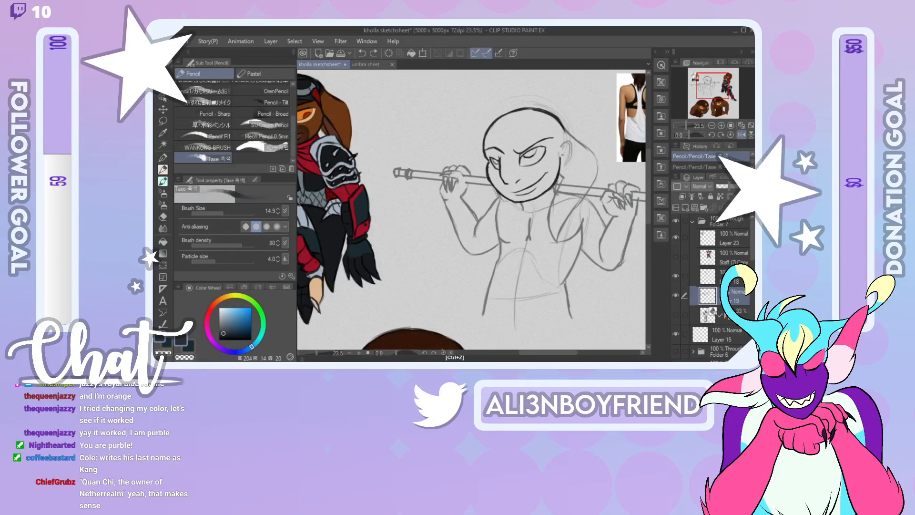
{"action": "left_click_drag", "start_coordinate": [563, 155], "coordinate": [567, 162]}
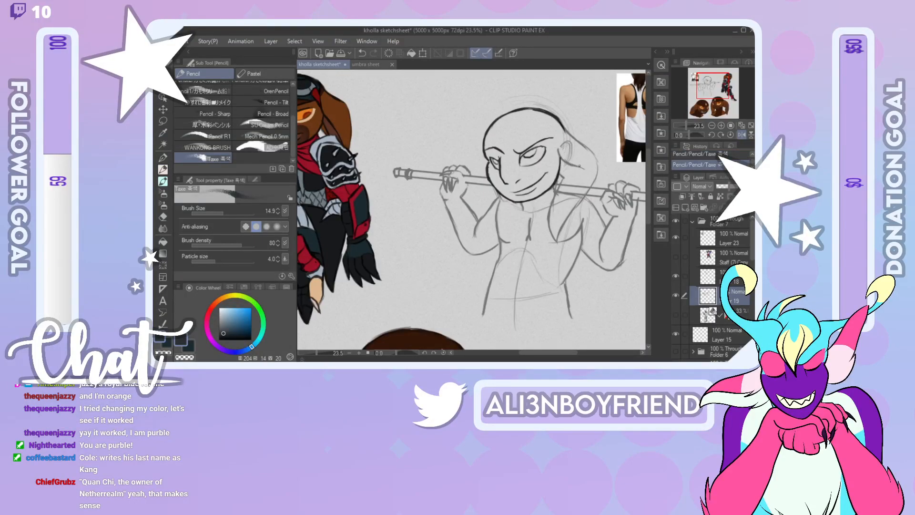
Step: Mirror the canvas back and pencil the drooping ear's lower edge down toward the shoulder, undoing the first version
{"action": "mouse_move", "coordinate": [711, 94]}
{"action": "left_mouse_down"}
{"action": "mouse_move", "coordinate": [705, 107]}
{"action": "mouse_move", "coordinate": [717, 103]}
{"action": "mouse_move", "coordinate": [703, 103]}
{"action": "mouse_move", "coordinate": [711, 105]}
{"action": "mouse_move", "coordinate": [705, 85]}
{"action": "left_mouse_up"}
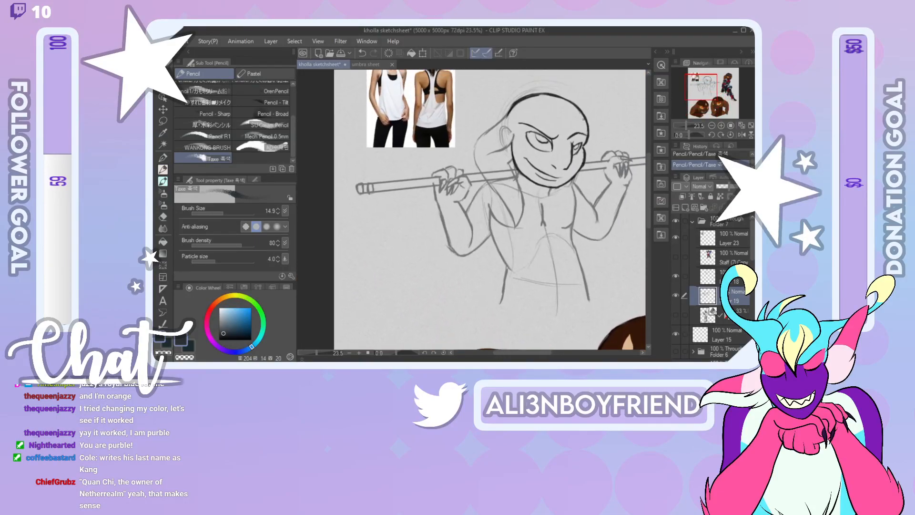
{"action": "left_click_drag", "start_coordinate": [489, 155], "coordinate": [509, 206]}
{"action": "key", "text": "ctrl+z"}
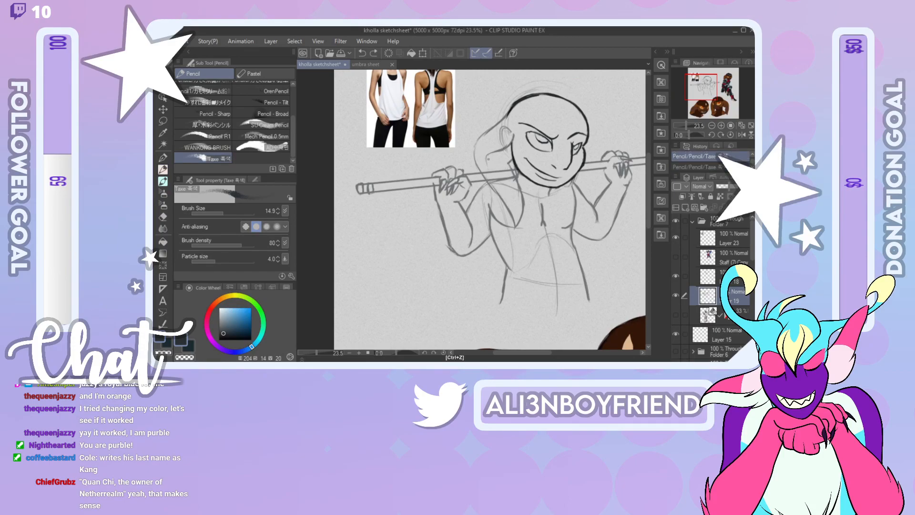
{"action": "key", "text": "ctrl+y"}
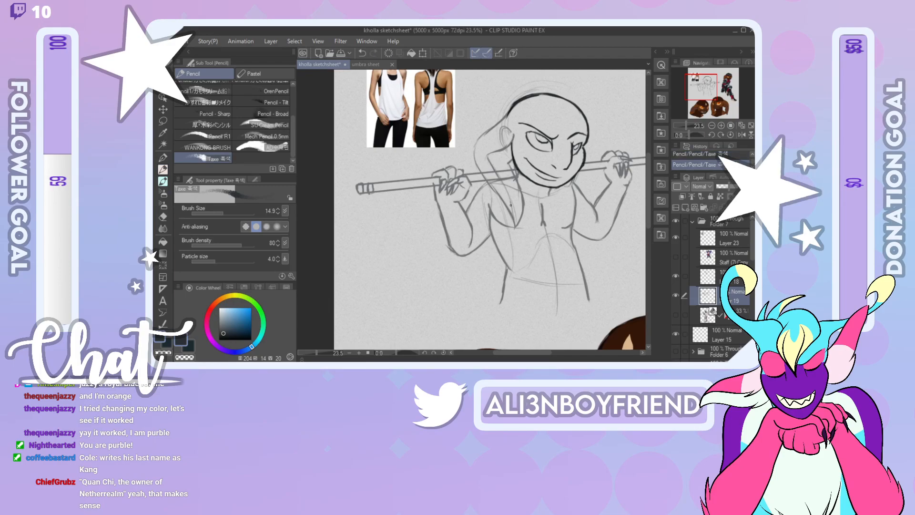
{"action": "key", "text": "ctrl+z"}
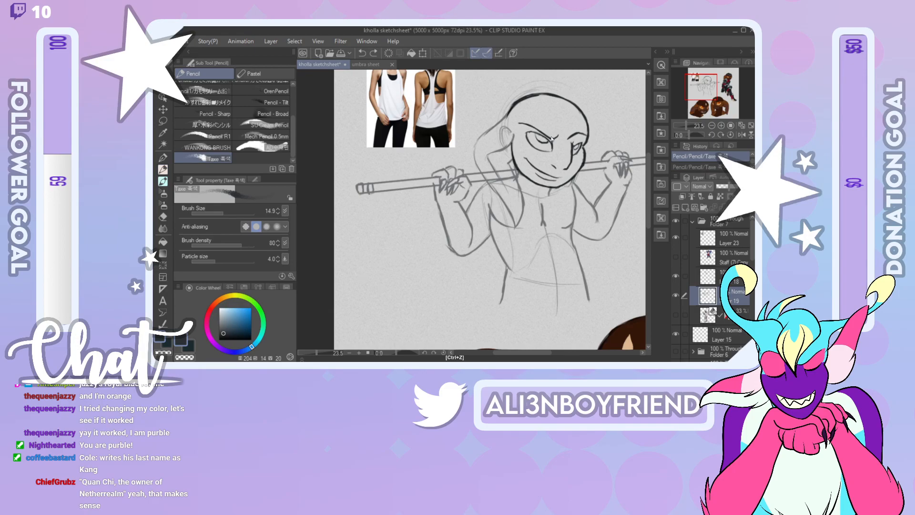
{"action": "left_click_drag", "start_coordinate": [489, 153], "coordinate": [488, 168]}
{"action": "left_click_drag", "start_coordinate": [501, 192], "coordinate": [507, 207]}
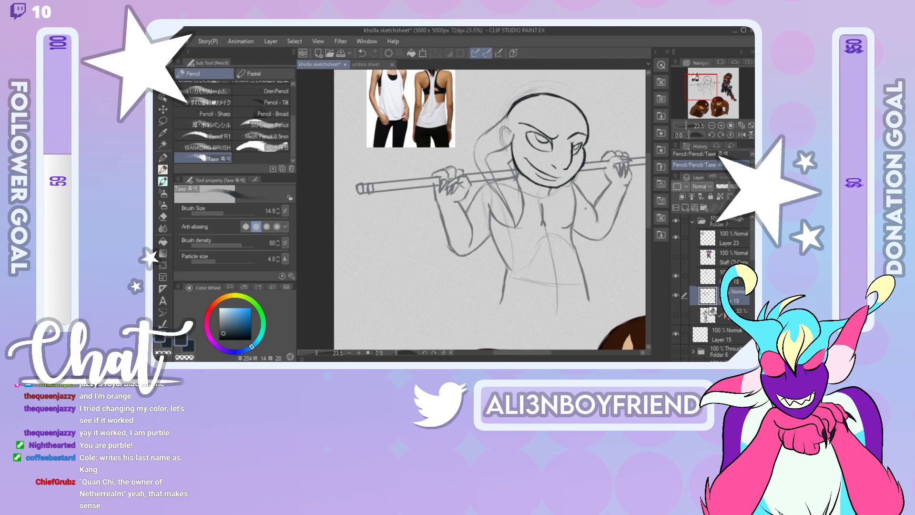
{"action": "mouse_move", "coordinate": [703, 90]}
{"action": "left_mouse_down"}
{"action": "mouse_move", "coordinate": [705, 109]}
{"action": "mouse_move", "coordinate": [714, 90]}
{"action": "mouse_move", "coordinate": [707, 91]}
{"action": "left_mouse_up"}
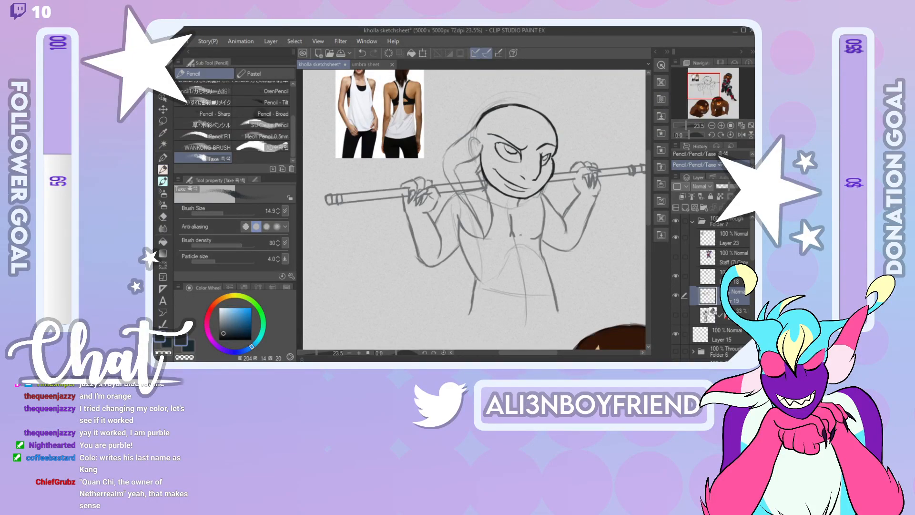
{"action": "mouse_move", "coordinate": [710, 90]}
{"action": "left_mouse_down"}
{"action": "mouse_move", "coordinate": [710, 111]}
{"action": "mouse_move", "coordinate": [726, 106]}
{"action": "mouse_move", "coordinate": [719, 108]}
{"action": "mouse_move", "coordinate": [713, 88]}
{"action": "left_mouse_up"}
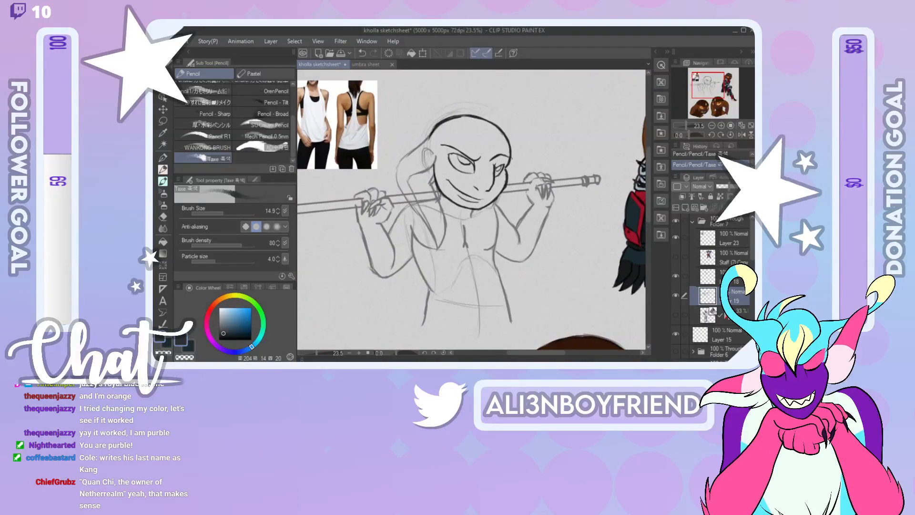
Step: Pencil the far drooping ear beside the cheek down toward the arm on the sketch layer, checking the pose mirrored
{"action": "mouse_move", "coordinate": [509, 163]}
{"action": "left_mouse_down"}
{"action": "mouse_move", "coordinate": [519, 185]}
{"action": "mouse_move", "coordinate": [513, 220]}
{"action": "left_mouse_up"}
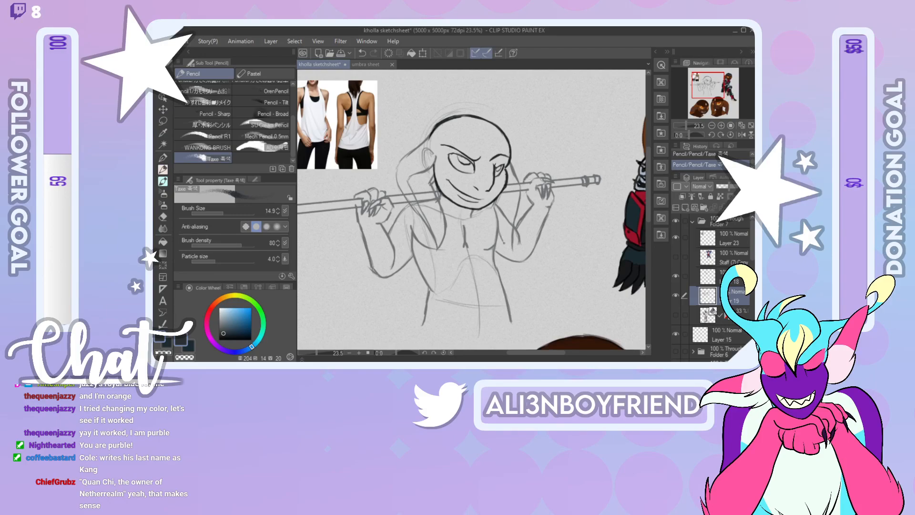
{"action": "left_click_drag", "start_coordinate": [511, 237], "coordinate": [512, 251]}
{"action": "left_click", "coordinate": [736, 284]}
{"action": "left_click", "coordinate": [739, 136]}
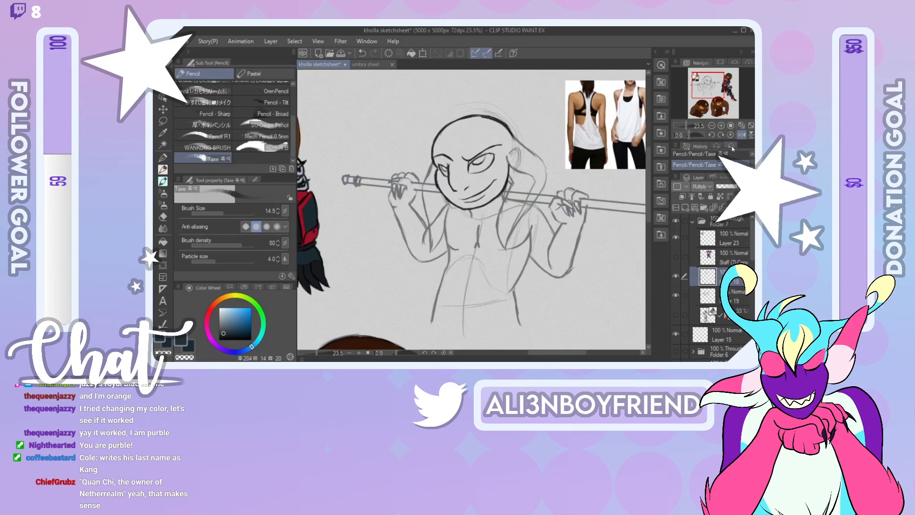
{"action": "left_click", "coordinate": [736, 298]}
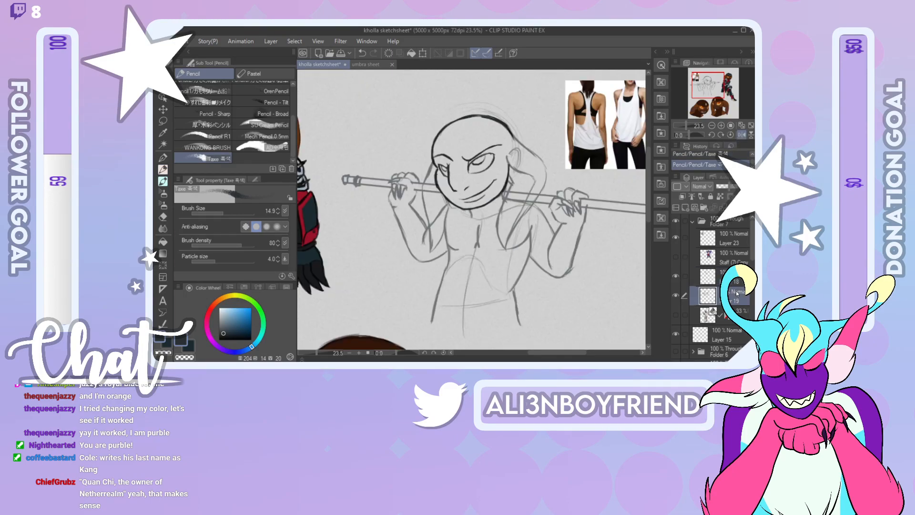
{"action": "left_click", "coordinate": [742, 136]}
{"action": "left_click", "coordinate": [741, 137]}
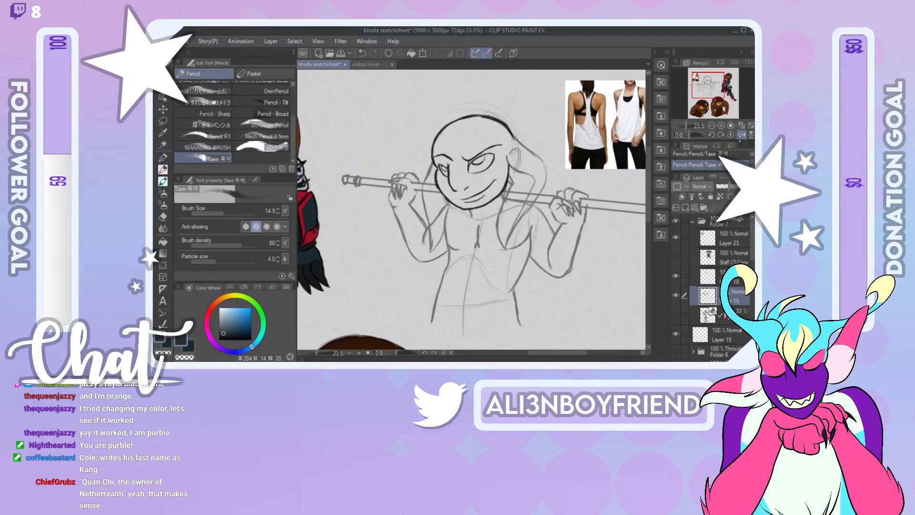
{"action": "left_click", "coordinate": [735, 282]}
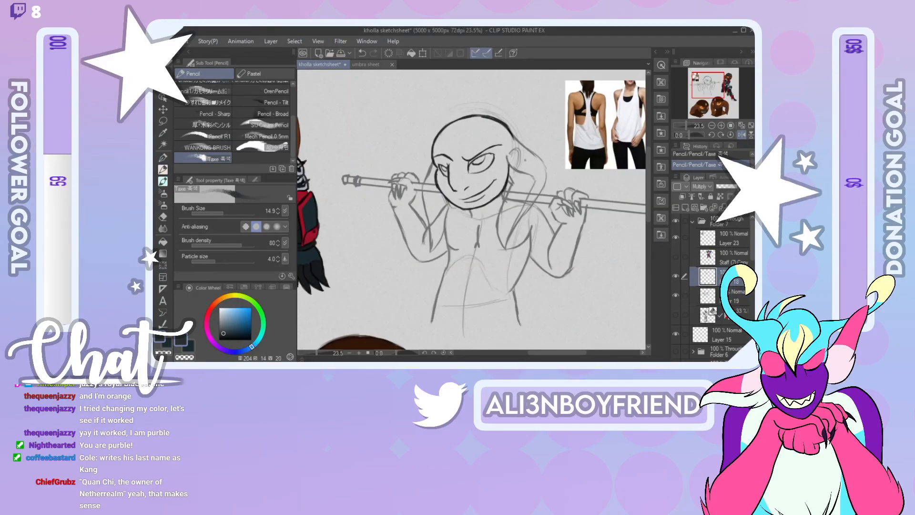
Step: Lasso the near drooping ear on the sketch layer, shift it slightly away from the head, apply the transform and deselect
{"action": "left_click", "coordinate": [163, 120]}
{"action": "left_click", "coordinate": [736, 296]}
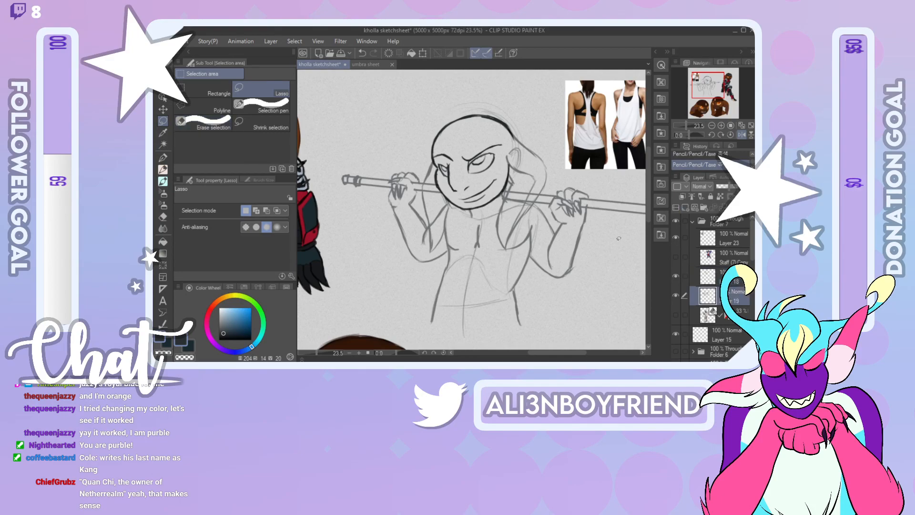
{"action": "mouse_move", "coordinate": [508, 248]}
{"action": "left_mouse_down"}
{"action": "mouse_move", "coordinate": [510, 186]}
{"action": "mouse_move", "coordinate": [507, 148]}
{"action": "mouse_move", "coordinate": [551, 150]}
{"action": "mouse_move", "coordinate": [552, 180]}
{"action": "mouse_move", "coordinate": [509, 250]}
{"action": "left_mouse_up"}
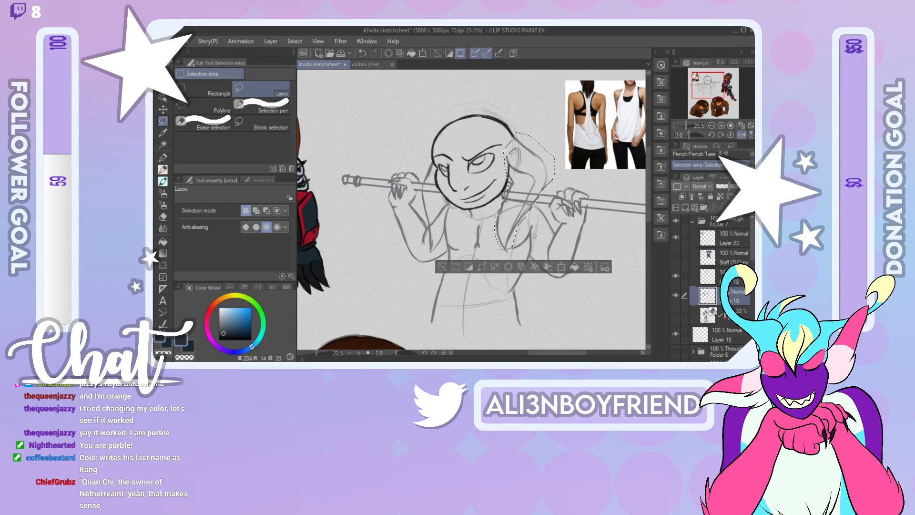
{"action": "left_click", "coordinate": [548, 267]}
{"action": "left_click_drag", "start_coordinate": [563, 262], "coordinate": [562, 262]}
{"action": "left_click_drag", "start_coordinate": [550, 167], "coordinate": [545, 168]}
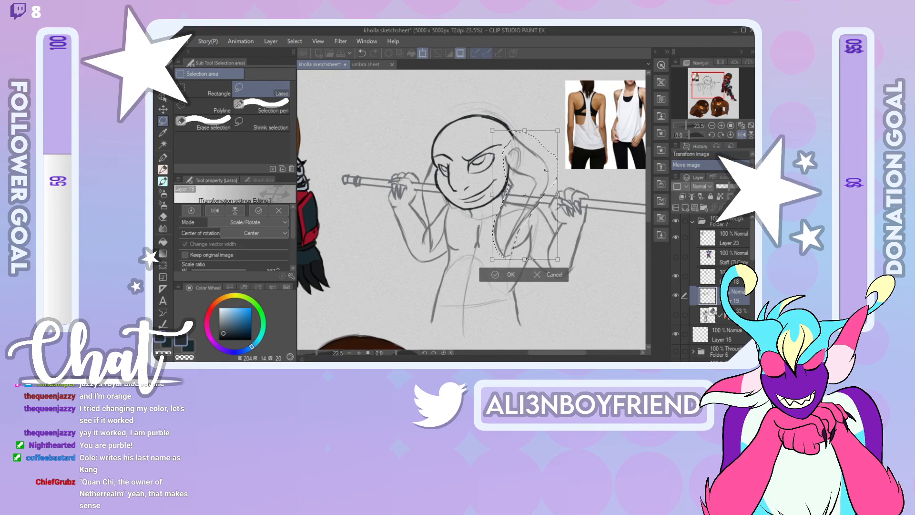
{"action": "key", "text": "Return"}
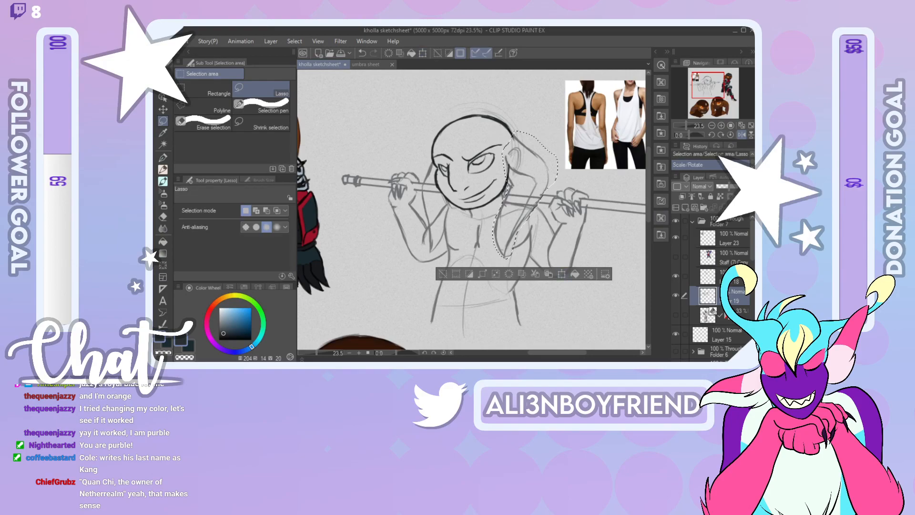
{"action": "left_click", "coordinate": [736, 281]}
{"action": "left_click", "coordinate": [294, 41]}
{"action": "left_click", "coordinate": [309, 64]}
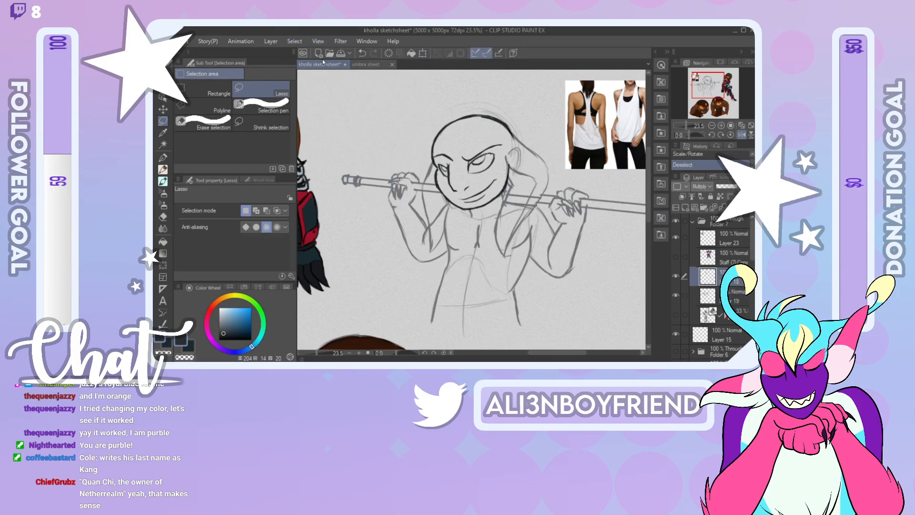
{"action": "left_click", "coordinate": [744, 136]}
{"action": "left_click", "coordinate": [745, 136]}
{"action": "left_click_drag", "start_coordinate": [510, 158], "coordinate": [508, 161]}
{"action": "key", "text": "ctrl+z"}
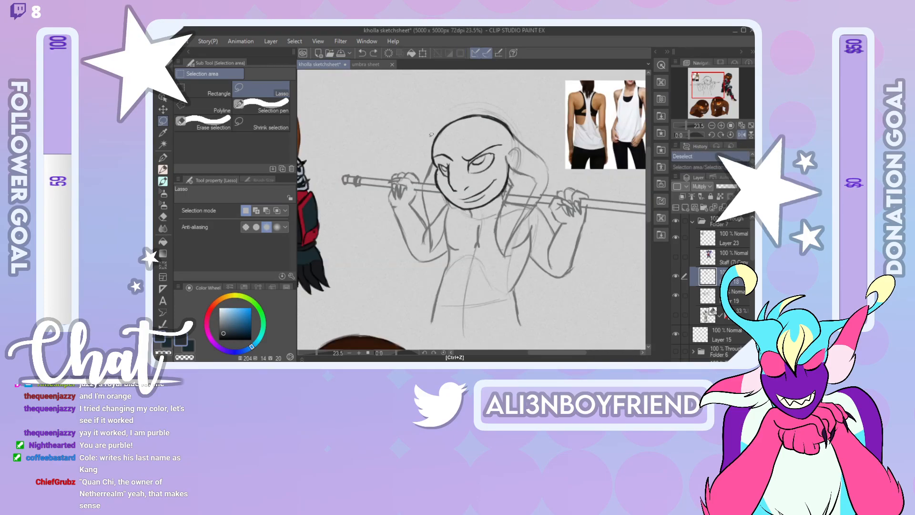
Step: Draw the near drooping ear's dark outline with the pencil on the line layer, following its outer and inner edges to the tip
{"action": "left_click", "coordinate": [162, 169]}
{"action": "left_click_drag", "start_coordinate": [504, 155], "coordinate": [511, 169]}
{"action": "mouse_move", "coordinate": [506, 160]}
{"action": "left_mouse_down"}
{"action": "mouse_move", "coordinate": [532, 182]}
{"action": "mouse_move", "coordinate": [506, 257]}
{"action": "mouse_move", "coordinate": [539, 193]}
{"action": "left_mouse_up"}
{"action": "left_click_drag", "start_coordinate": [512, 133], "coordinate": [546, 170]}
{"action": "left_click", "coordinate": [742, 135]}
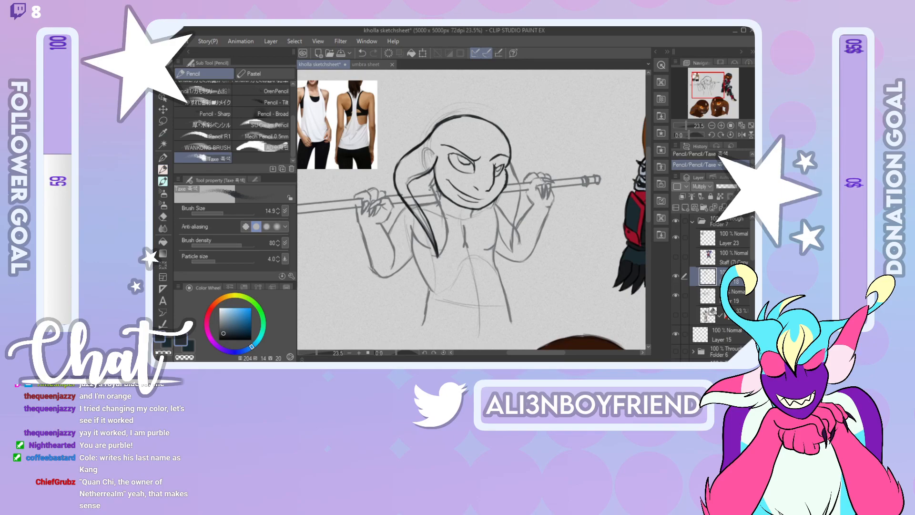
{"action": "left_click_drag", "start_coordinate": [431, 175], "coordinate": [444, 255]}
{"action": "left_click_drag", "start_coordinate": [432, 185], "coordinate": [436, 193]}
Step: Draw the far drooping ear's dark outline from its tip up to the side of the head
{"action": "left_click", "coordinate": [743, 135]}
{"action": "left_click", "coordinate": [744, 137]}
{"action": "mouse_move", "coordinate": [498, 230]}
{"action": "left_mouse_down"}
{"action": "mouse_move", "coordinate": [513, 252]}
{"action": "mouse_move", "coordinate": [520, 184]}
{"action": "mouse_move", "coordinate": [510, 160]}
{"action": "left_mouse_up"}
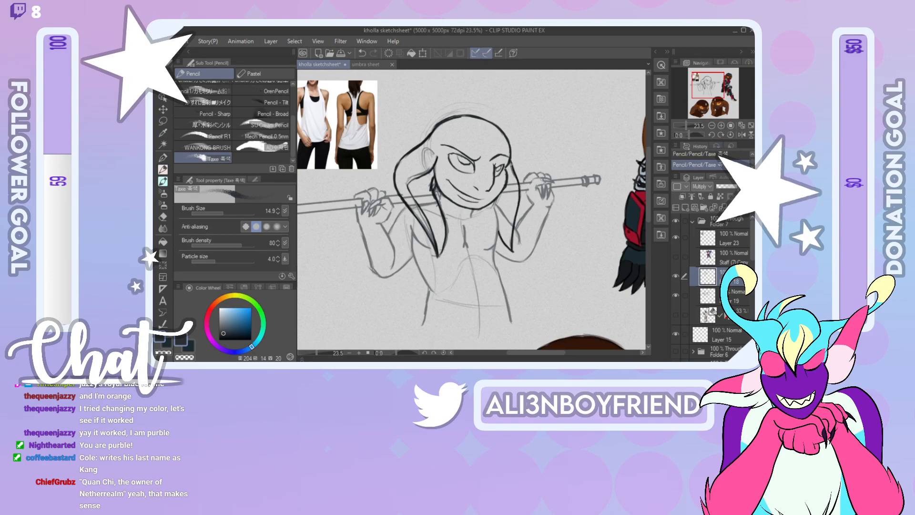
Step: Erase the rough ear and head guidelines around the finished outlines on the sketch layer
{"action": "left_click", "coordinate": [733, 296]}
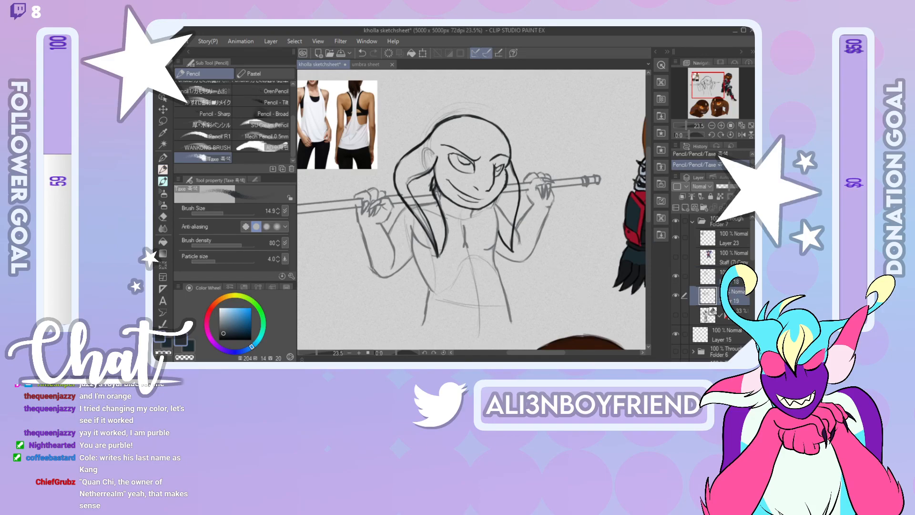
{"action": "left_click_drag", "start_coordinate": [404, 177], "coordinate": [433, 233]}
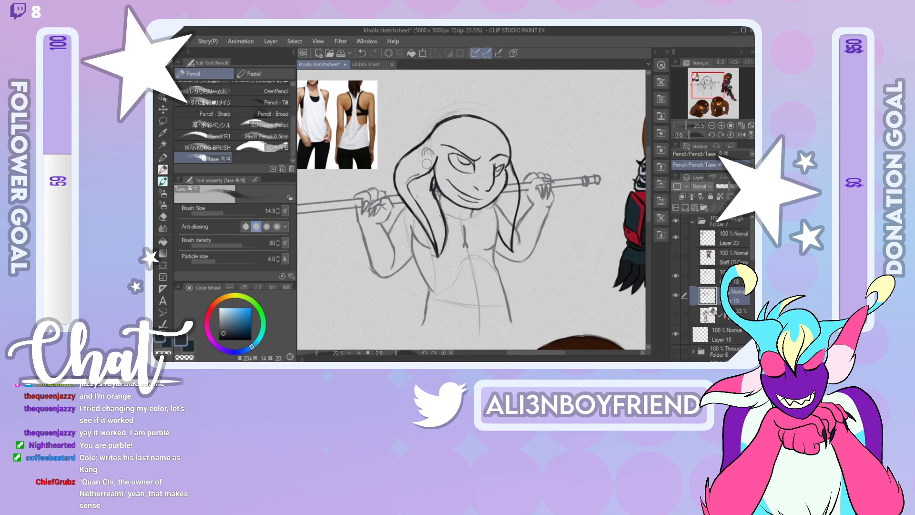
{"action": "mouse_move", "coordinate": [426, 149]}
{"action": "left_mouse_down"}
{"action": "mouse_move", "coordinate": [427, 176]}
{"action": "mouse_move", "coordinate": [436, 174]}
{"action": "left_mouse_up"}
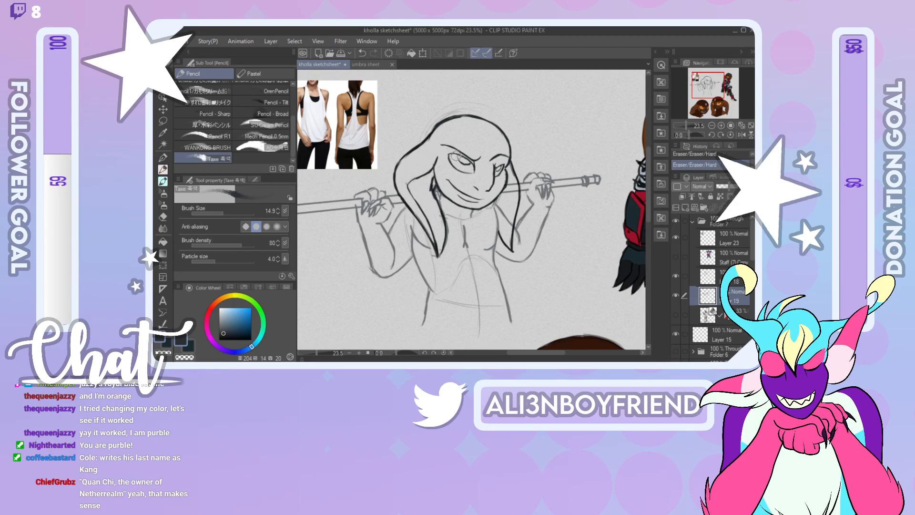
{"action": "left_click_drag", "start_coordinate": [445, 120], "coordinate": [460, 117]}
Step: Outline the neck and the tank top's scooped neckline and armholes on the line layer, using the reference photo
{"action": "left_click", "coordinate": [734, 281]}
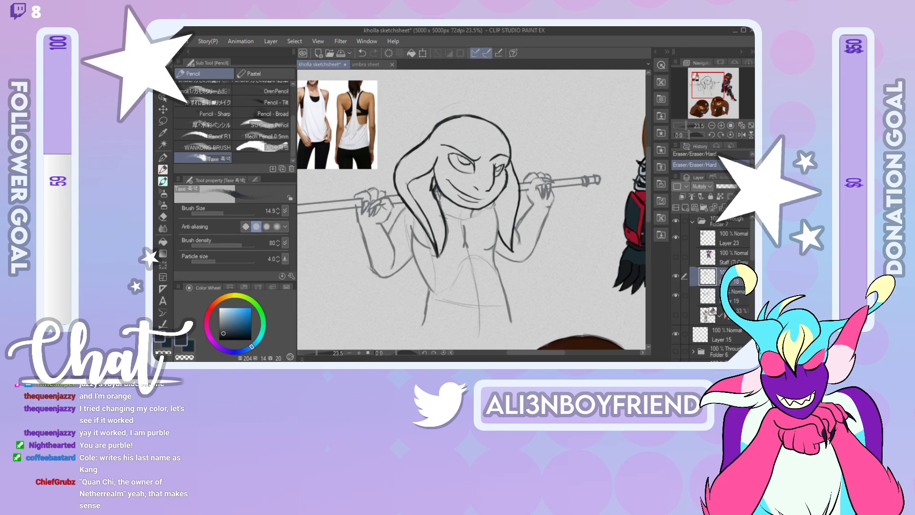
{"action": "left_click_drag", "start_coordinate": [478, 199], "coordinate": [495, 202]}
{"action": "left_click", "coordinate": [741, 135]}
{"action": "left_click", "coordinate": [742, 136]}
{"action": "left_click_drag", "start_coordinate": [713, 82], "coordinate": [701, 80]}
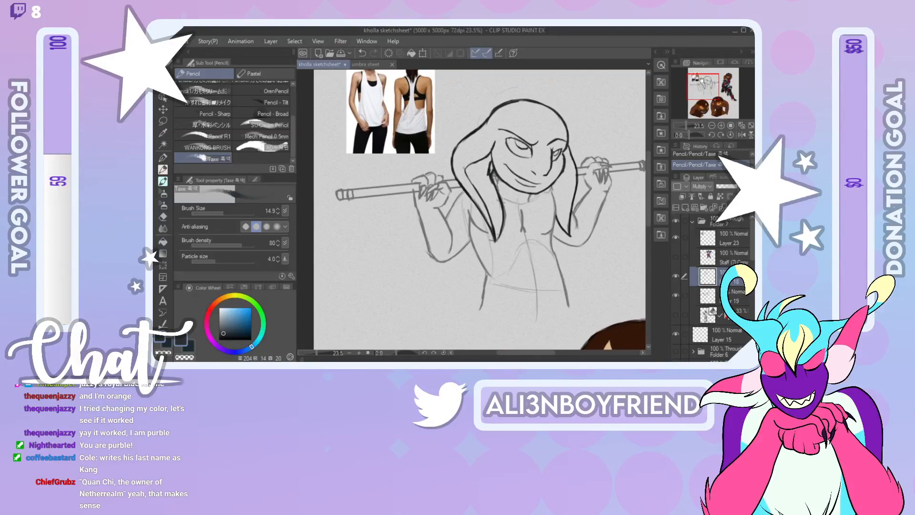
{"action": "left_click_drag", "start_coordinate": [498, 175], "coordinate": [496, 184]}
{"action": "mouse_move", "coordinate": [512, 217]}
{"action": "left_mouse_down"}
{"action": "mouse_move", "coordinate": [529, 218]}
{"action": "mouse_move", "coordinate": [536, 194]}
{"action": "mouse_move", "coordinate": [532, 213]}
{"action": "left_mouse_up"}
{"action": "left_click_drag", "start_coordinate": [553, 201], "coordinate": [554, 231]}
{"action": "mouse_move", "coordinate": [477, 210]}
{"action": "left_mouse_down"}
{"action": "mouse_move", "coordinate": [483, 243]}
{"action": "mouse_move", "coordinate": [475, 205]}
{"action": "mouse_move", "coordinate": [486, 262]}
{"action": "left_mouse_up"}
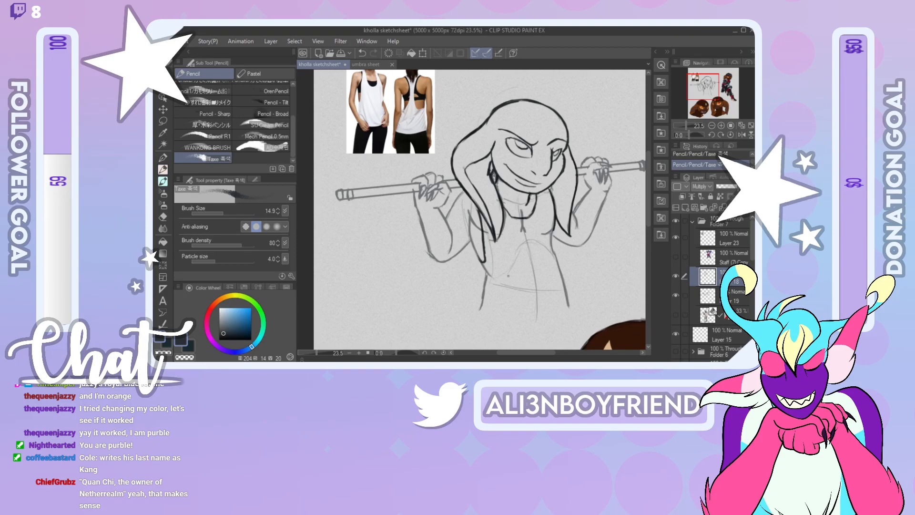
Step: Outline both sides of the tank top from the armholes down to the hips with the pencil
{"action": "left_click", "coordinate": [742, 134]}
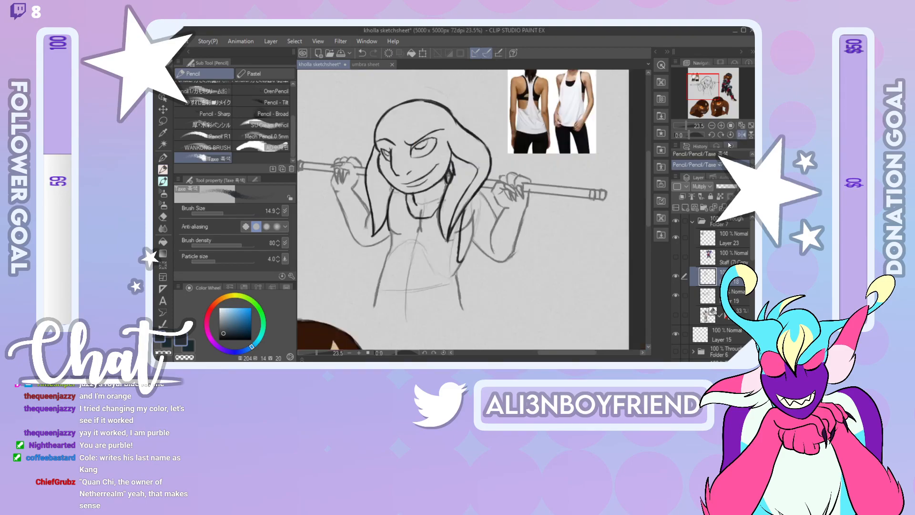
{"action": "mouse_move", "coordinate": [706, 98]}
{"action": "left_mouse_down"}
{"action": "mouse_move", "coordinate": [707, 106]}
{"action": "mouse_move", "coordinate": [711, 96]}
{"action": "left_mouse_up"}
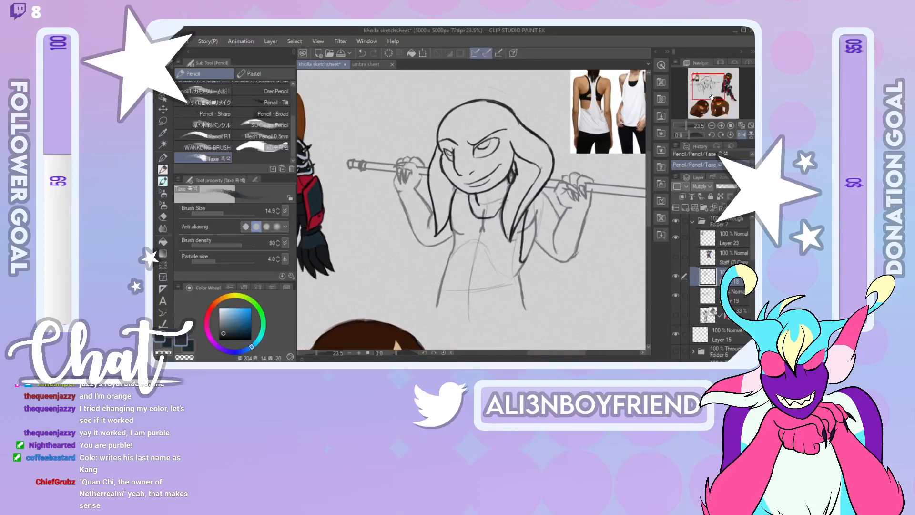
{"action": "mouse_move", "coordinate": [535, 243]}
{"action": "left_mouse_down"}
{"action": "mouse_move", "coordinate": [524, 282]}
{"action": "mouse_move", "coordinate": [531, 313]}
{"action": "left_mouse_up"}
{"action": "key", "text": "h"}
{"action": "left_click", "coordinate": [162, 216]}
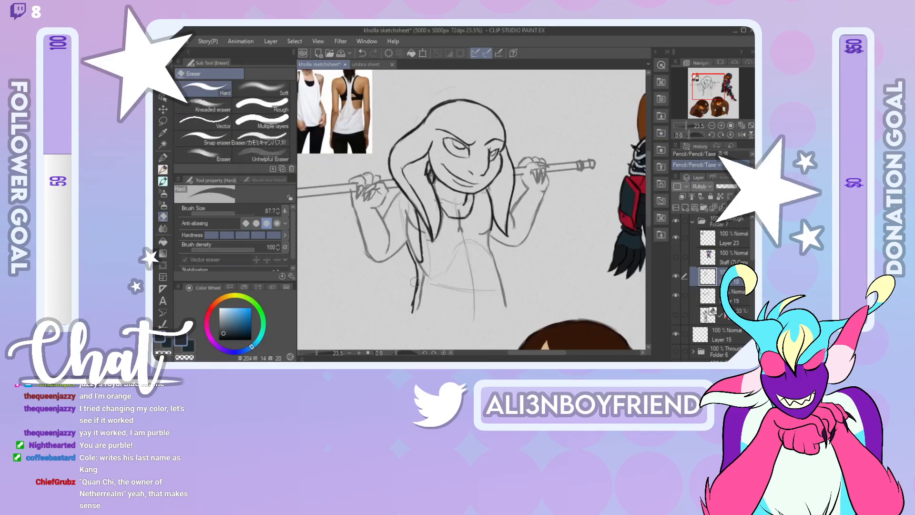
{"action": "key", "text": "p"}
{"action": "left_click_drag", "start_coordinate": [491, 225], "coordinate": [508, 313]}
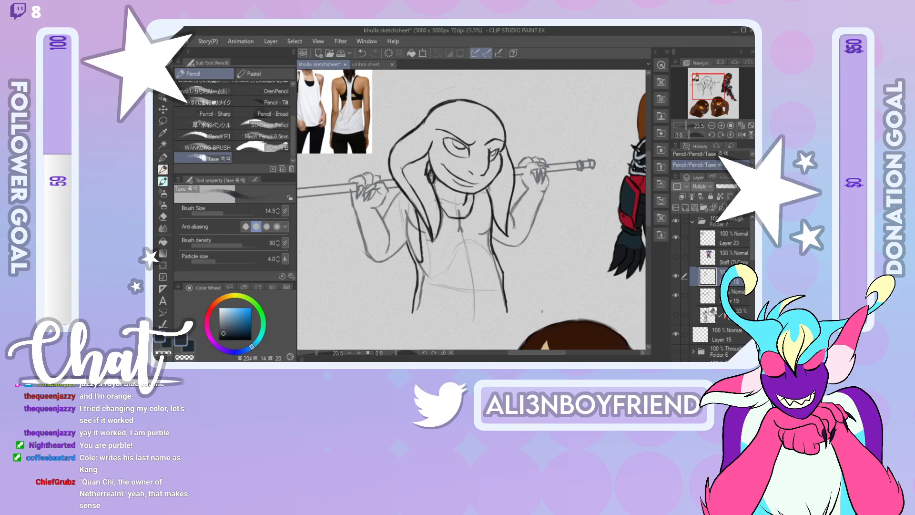
Step: Draw the tank top's curved hem and add fold lines below the chest and near the hem
{"action": "key", "text": "h"}
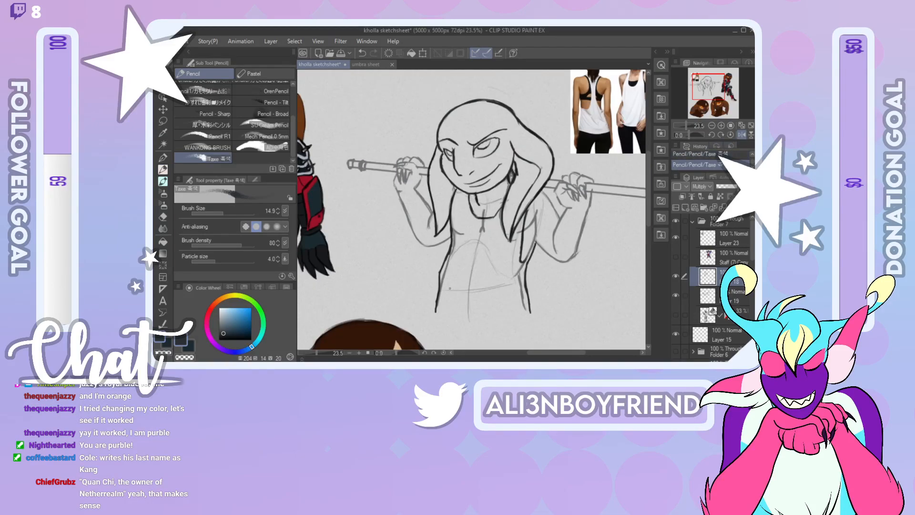
{"action": "mouse_move", "coordinate": [446, 287]}
{"action": "left_mouse_down"}
{"action": "mouse_move", "coordinate": [492, 318]}
{"action": "mouse_move", "coordinate": [528, 312]}
{"action": "left_mouse_up"}
{"action": "left_click_drag", "start_coordinate": [492, 235], "coordinate": [463, 254]}
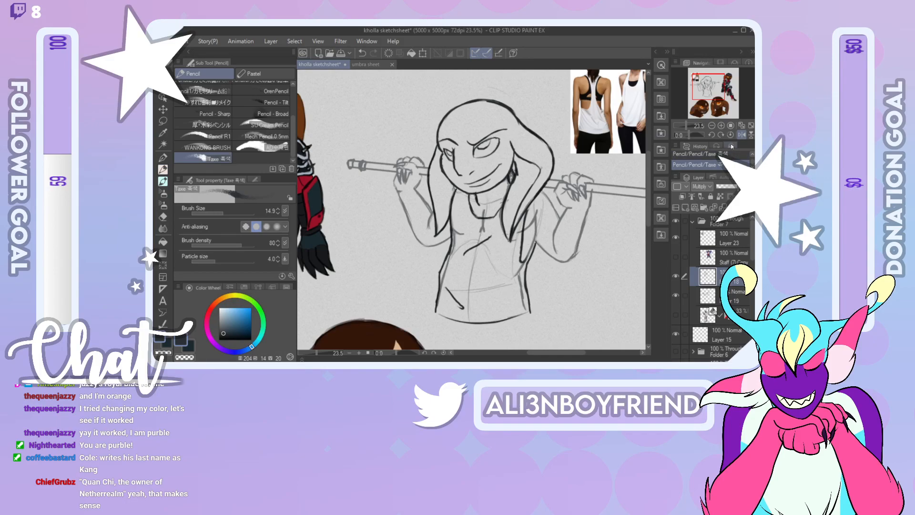
{"action": "left_click", "coordinate": [742, 135]}
Step: Erase rough marks around the near ear and shoulder on the sketch layer, undoing the unwanted erasures
{"action": "left_click", "coordinate": [740, 301]}
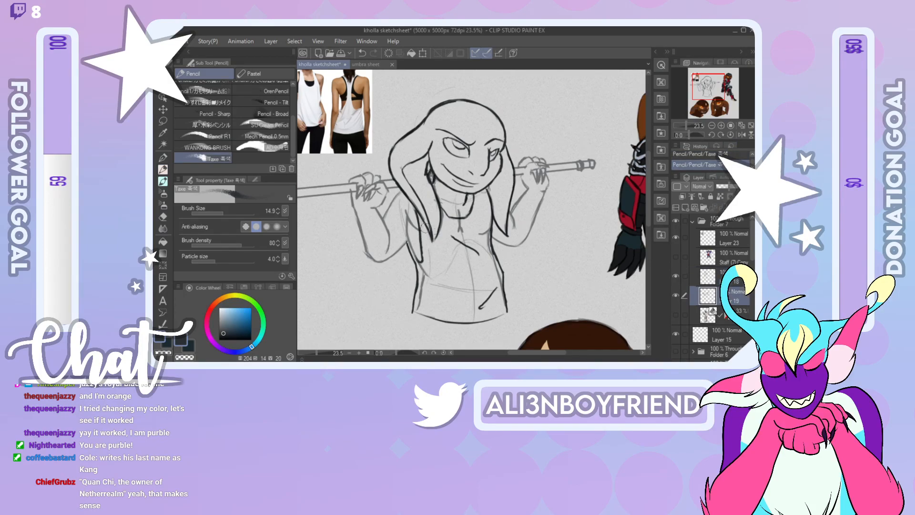
{"action": "left_click_drag", "start_coordinate": [406, 190], "coordinate": [431, 177]}
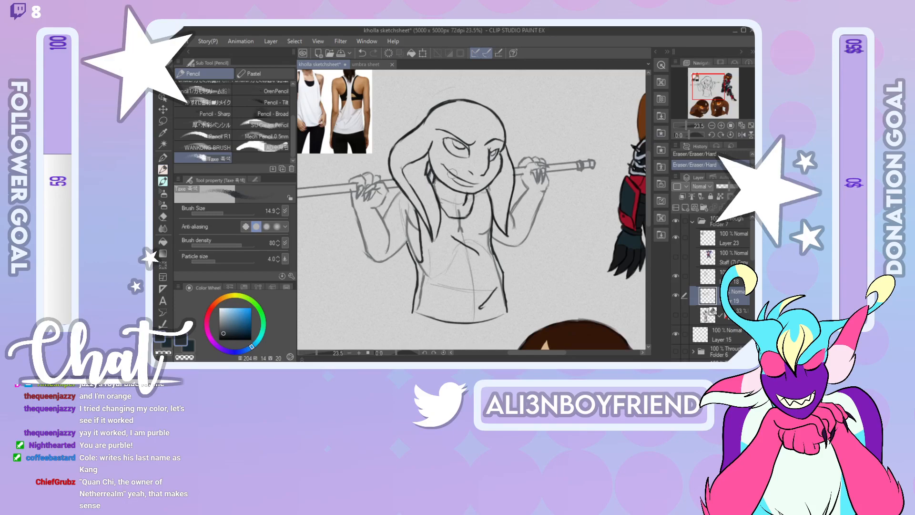
{"action": "key", "text": "ctrl+z"}
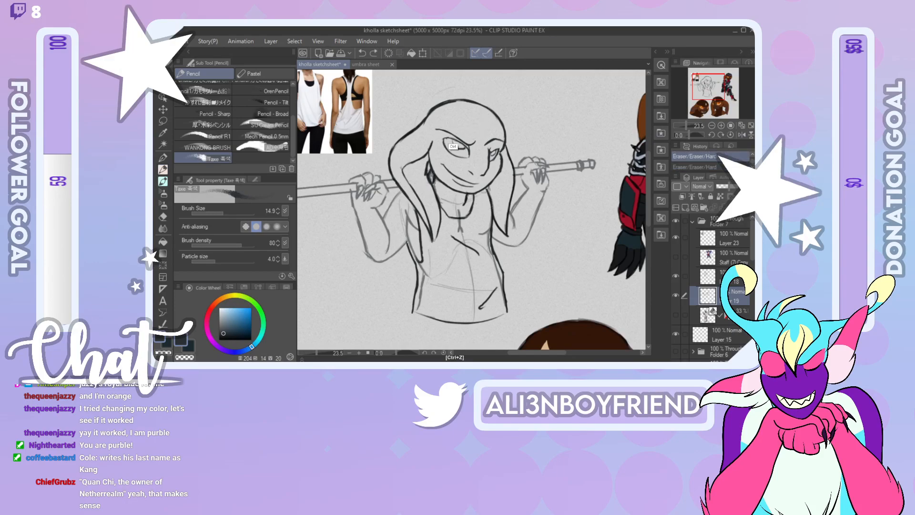
{"action": "left_click_drag", "start_coordinate": [425, 170], "coordinate": [417, 177]}
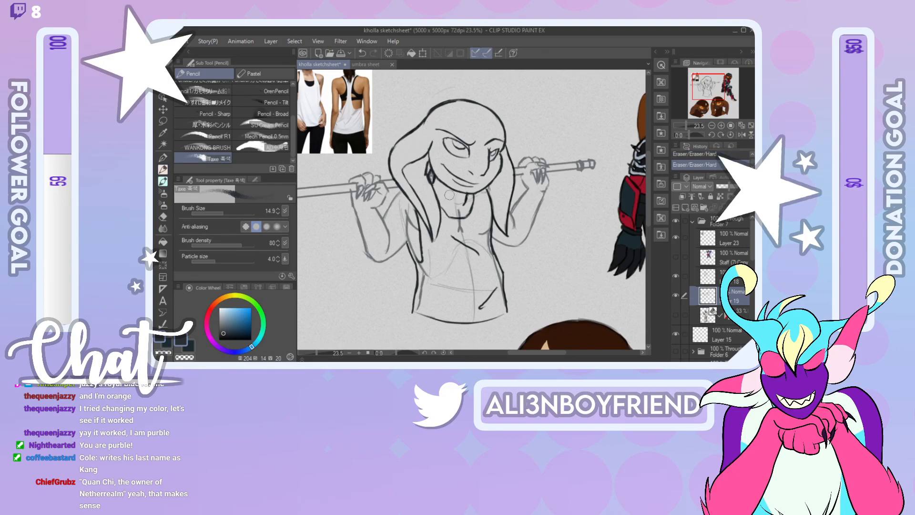
{"action": "key", "text": "ctrl+z"}
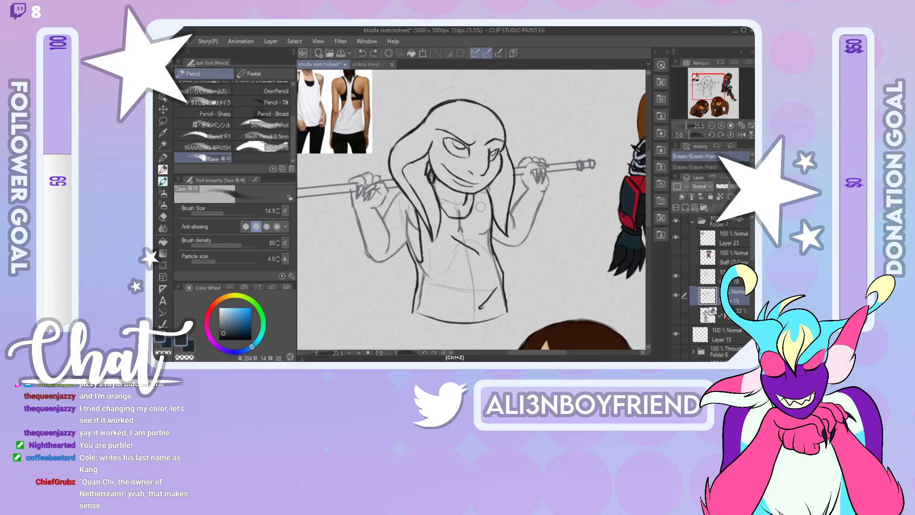
Step: Add a short center chest line on the line layer, and erase the torso's construction lines on the sketch layer, undoing an excess erasure
{"action": "left_click", "coordinate": [707, 276]}
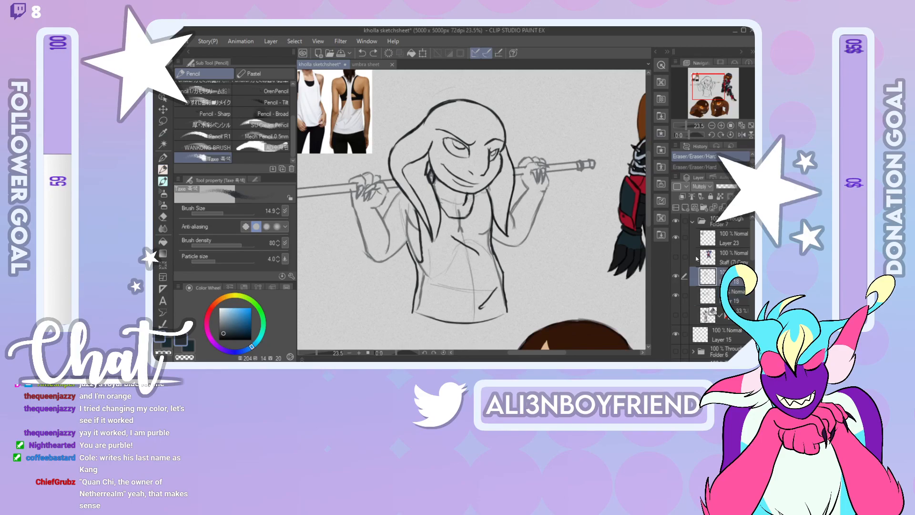
{"action": "left_click_drag", "start_coordinate": [458, 214], "coordinate": [459, 218]}
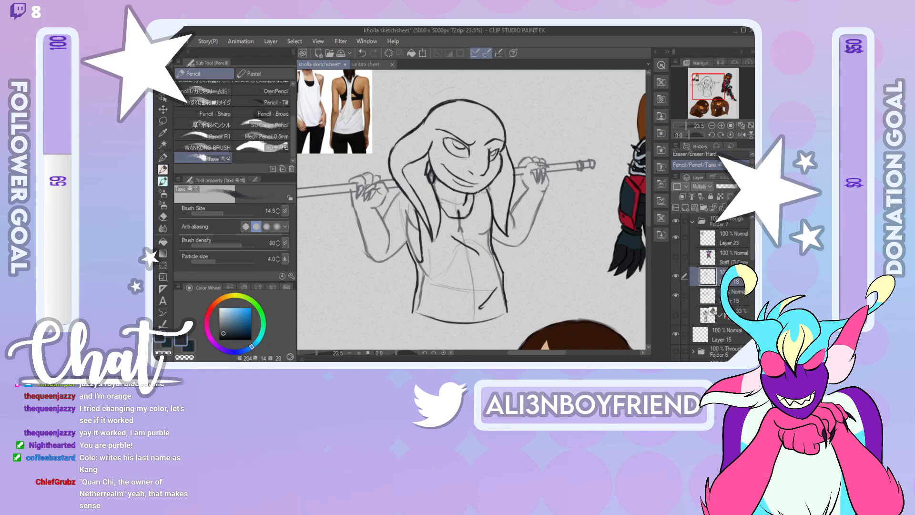
{"action": "left_click", "coordinate": [732, 299]}
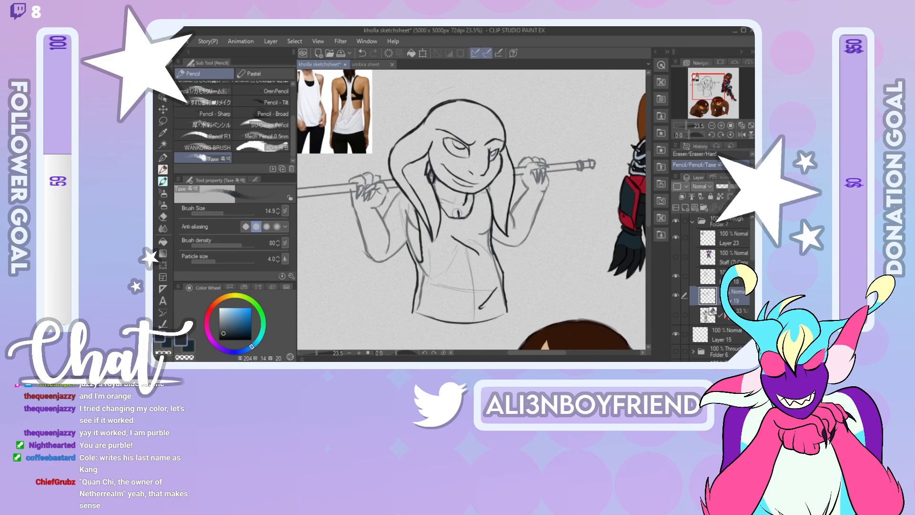
{"action": "mouse_move", "coordinate": [429, 264]}
{"action": "left_mouse_down"}
{"action": "mouse_move", "coordinate": [421, 285]}
{"action": "mouse_move", "coordinate": [415, 263]}
{"action": "mouse_move", "coordinate": [428, 296]}
{"action": "left_mouse_up"}
{"action": "left_click_drag", "start_coordinate": [470, 266], "coordinate": [481, 308]}
{"action": "mouse_move", "coordinate": [490, 254]}
{"action": "left_mouse_down"}
{"action": "mouse_move", "coordinate": [481, 314]}
{"action": "mouse_move", "coordinate": [451, 252]}
{"action": "mouse_move", "coordinate": [472, 280]}
{"action": "mouse_move", "coordinate": [451, 297]}
{"action": "mouse_move", "coordinate": [488, 248]}
{"action": "mouse_move", "coordinate": [483, 219]}
{"action": "left_mouse_up"}
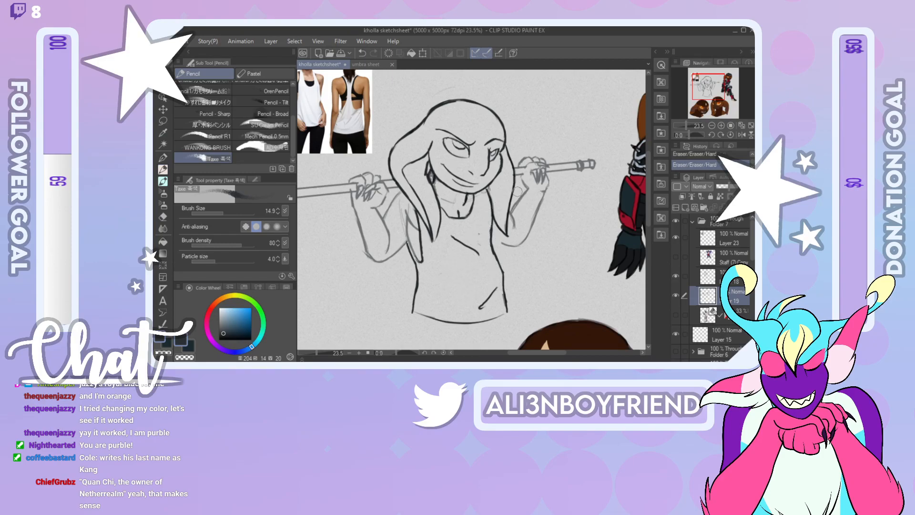
{"action": "key", "text": "ctrl+z"}
{"action": "mouse_move", "coordinate": [487, 258]}
{"action": "left_mouse_down"}
{"action": "mouse_move", "coordinate": [505, 295]}
{"action": "mouse_move", "coordinate": [487, 273]}
{"action": "left_mouse_up"}
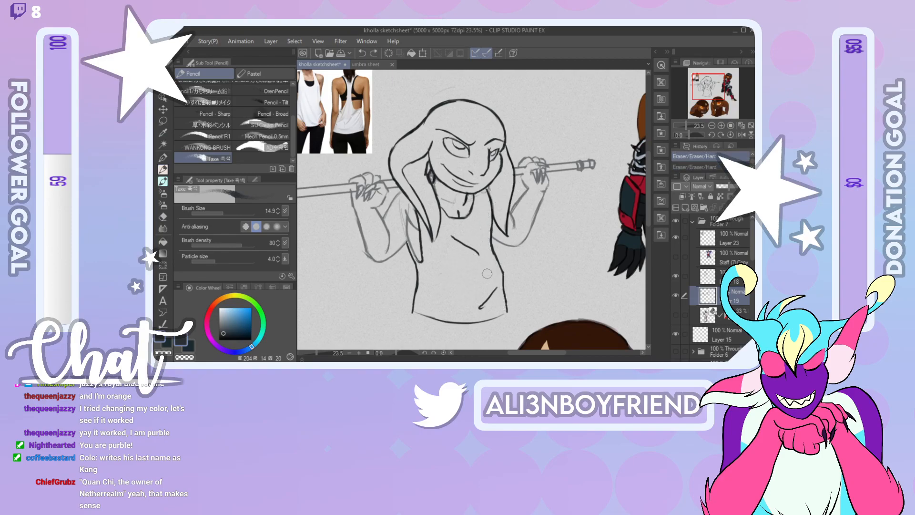
Step: Draw the near shoulder and armpit lines on the line layer, and erase the rough marks around them on the sketch layer
{"action": "left_click_drag", "start_coordinate": [456, 219], "coordinate": [439, 206]}
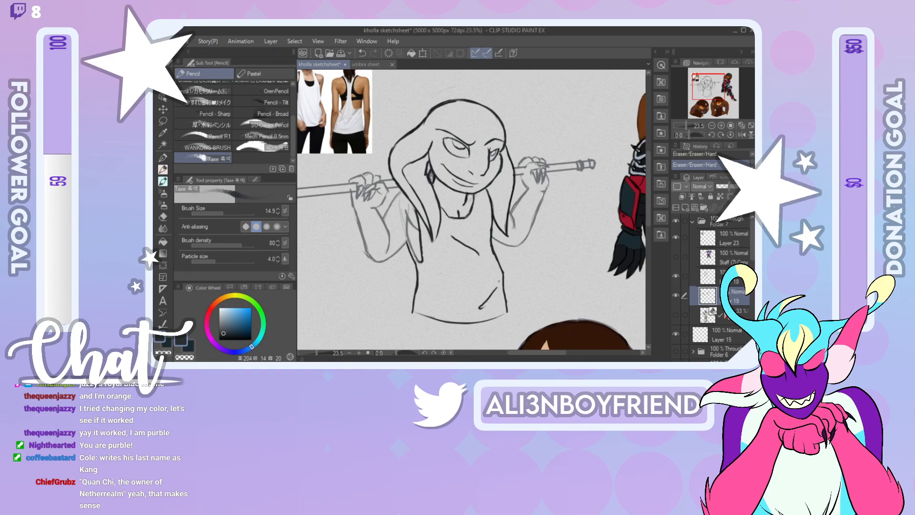
{"action": "left_click", "coordinate": [742, 282]}
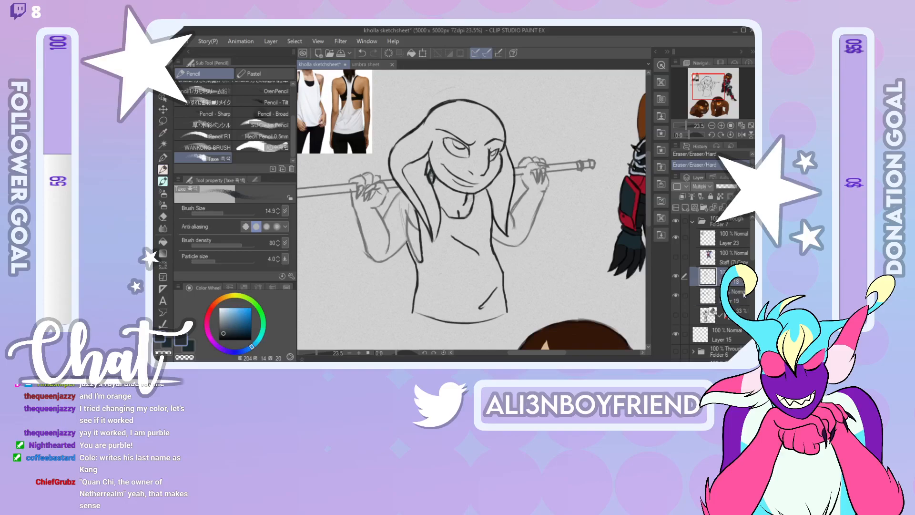
{"action": "left_click", "coordinate": [742, 134]}
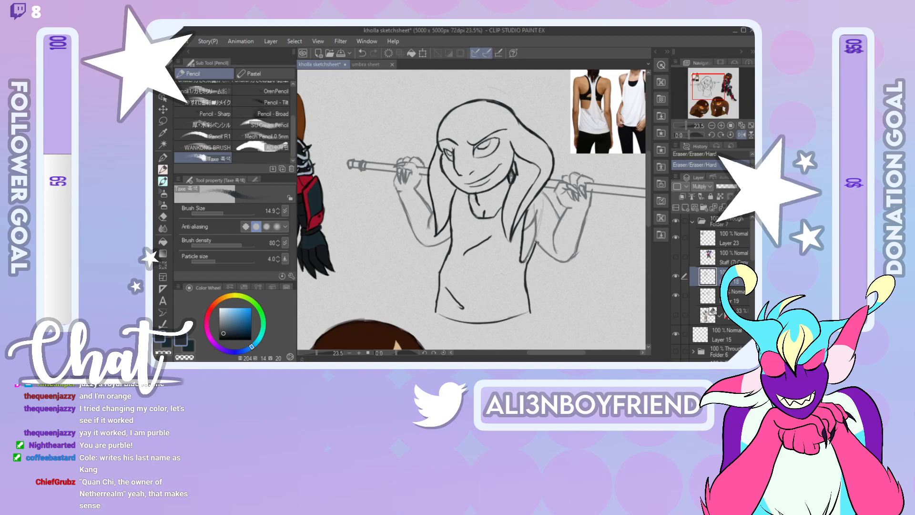
{"action": "left_click_drag", "start_coordinate": [529, 234], "coordinate": [538, 243]}
{"action": "mouse_move", "coordinate": [524, 227]}
{"action": "left_mouse_down"}
{"action": "mouse_move", "coordinate": [537, 211]}
{"action": "mouse_move", "coordinate": [533, 220]}
{"action": "left_mouse_up"}
{"action": "left_click", "coordinate": [714, 300]}
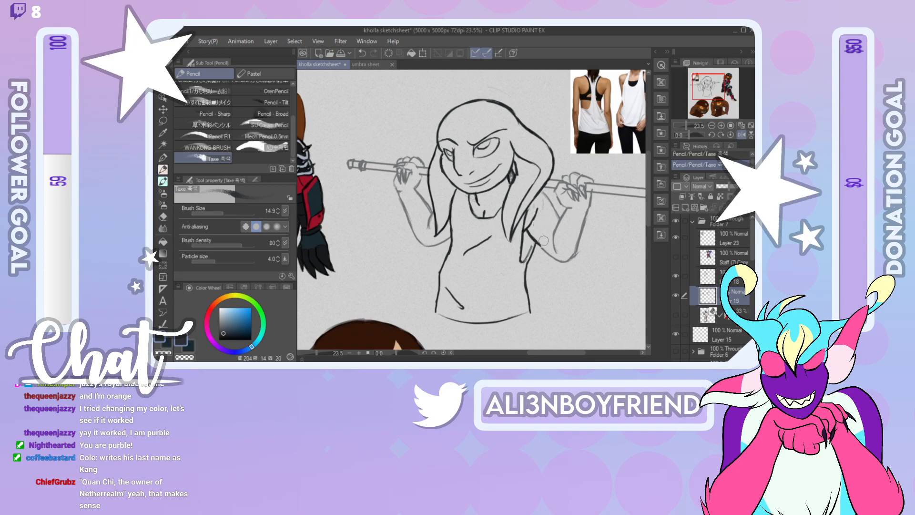
{"action": "key", "text": "ctrl+z"}
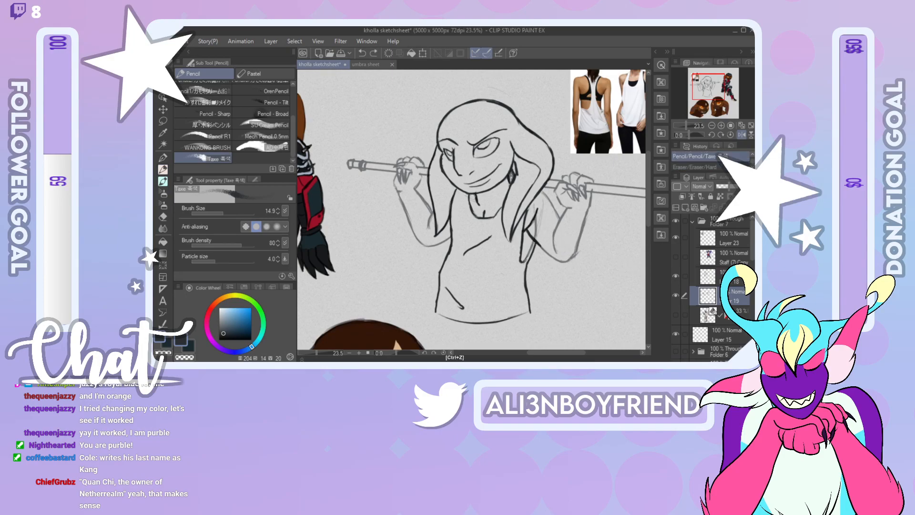
{"action": "key", "text": "ctrl+y"}
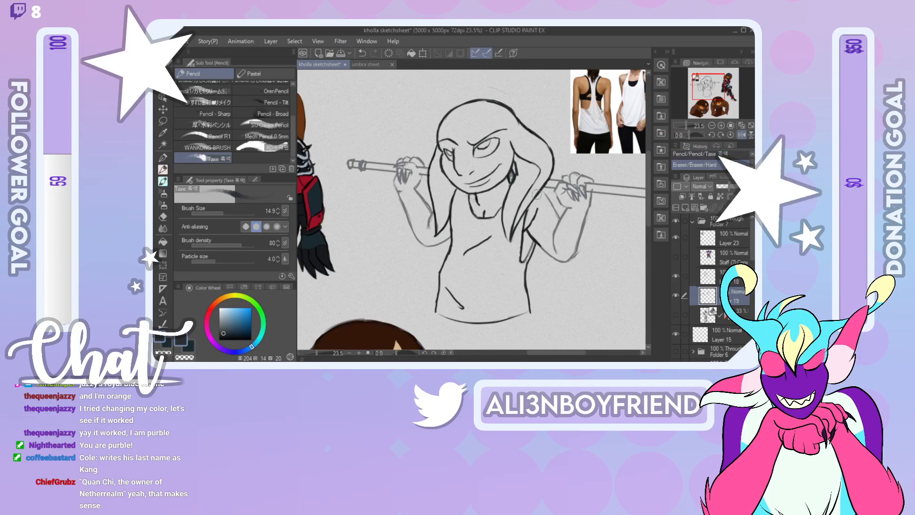
Step: Add short pencil strokes beside the near shoulder and jaw on the line layer, and erase the excess marks inside the near ear
{"action": "left_click", "coordinate": [739, 285]}
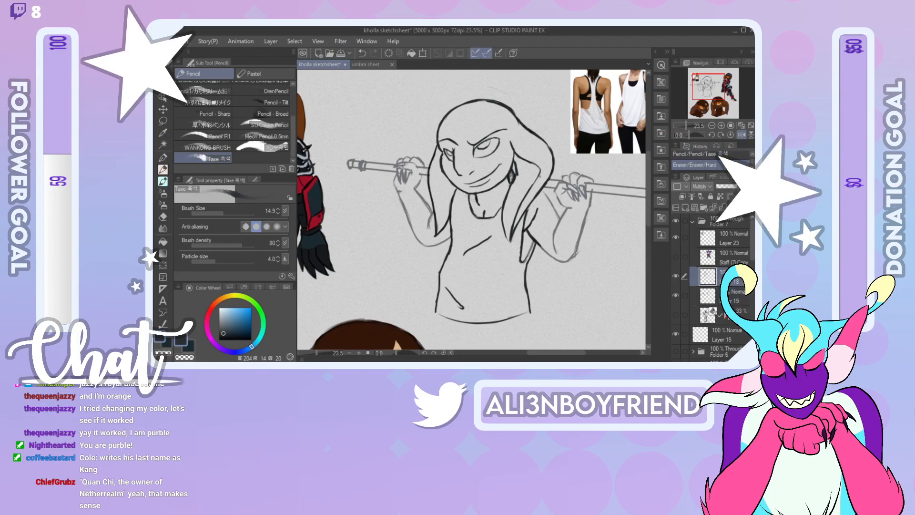
{"action": "left_click_drag", "start_coordinate": [544, 194], "coordinate": [548, 201]}
{"action": "left_click_drag", "start_coordinate": [503, 209], "coordinate": [515, 181]}
{"action": "key", "text": "e"}
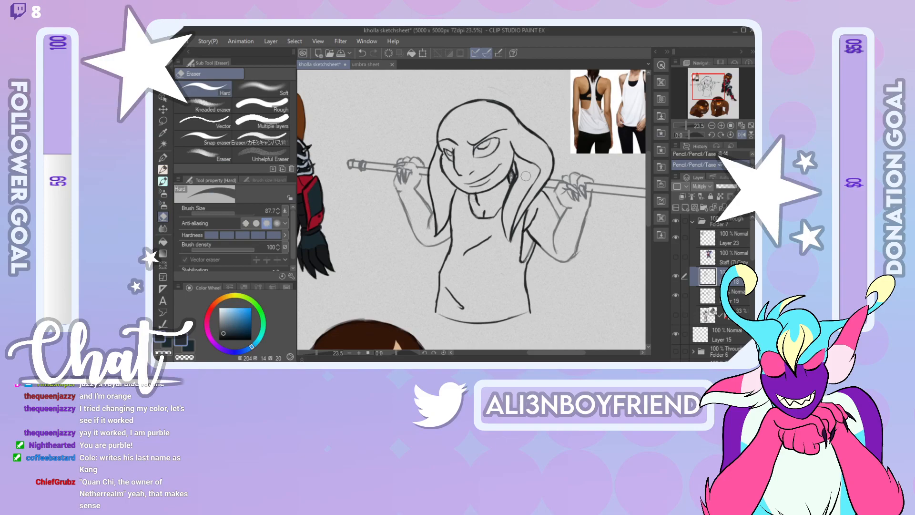
{"action": "left_click_drag", "start_coordinate": [513, 172], "coordinate": [511, 184]}
{"action": "left_click", "coordinate": [742, 135]}
{"action": "mouse_move", "coordinate": [712, 83]}
{"action": "left_mouse_down"}
{"action": "mouse_move", "coordinate": [712, 98]}
{"action": "mouse_move", "coordinate": [707, 82]}
{"action": "mouse_move", "coordinate": [735, 80]}
{"action": "mouse_move", "coordinate": [709, 84]}
{"action": "left_mouse_up"}
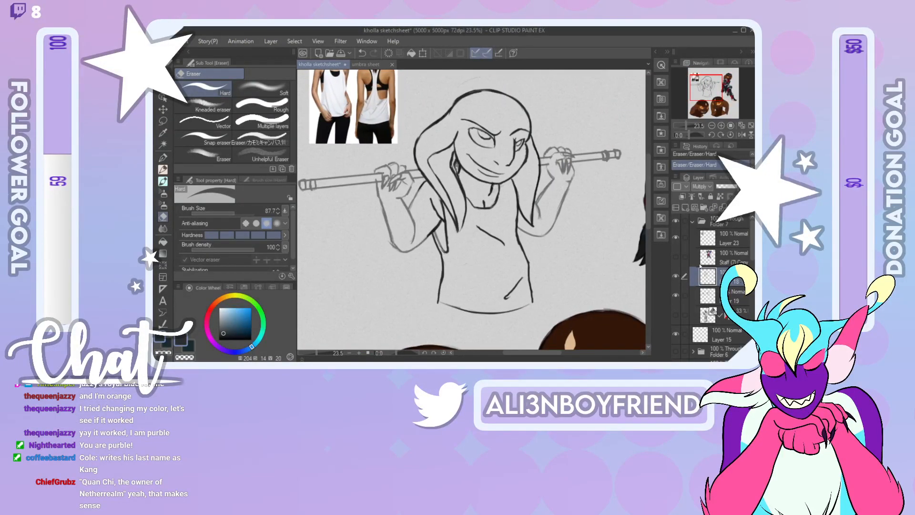
Step: Outline the far arm from the shoulder around the elbow to the wrist with the pencil, undoing the excess stroke
{"action": "left_click", "coordinate": [166, 170]}
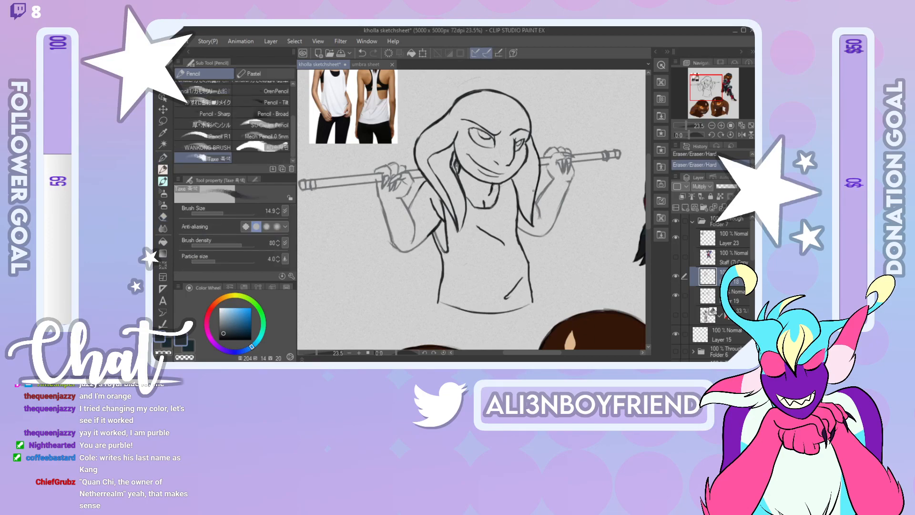
{"action": "left_click_drag", "start_coordinate": [535, 204], "coordinate": [540, 218]}
{"action": "left_click_drag", "start_coordinate": [544, 235], "coordinate": [573, 177]}
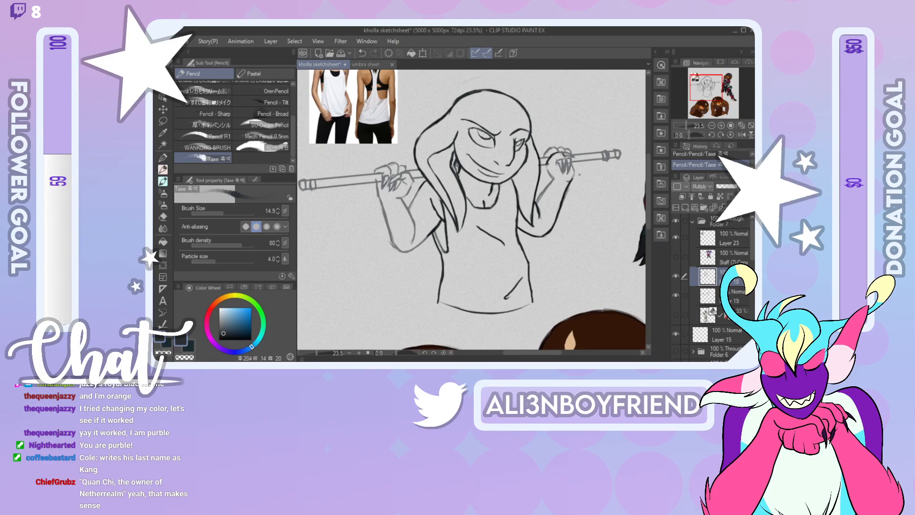
{"action": "key", "text": "ctrl+z"}
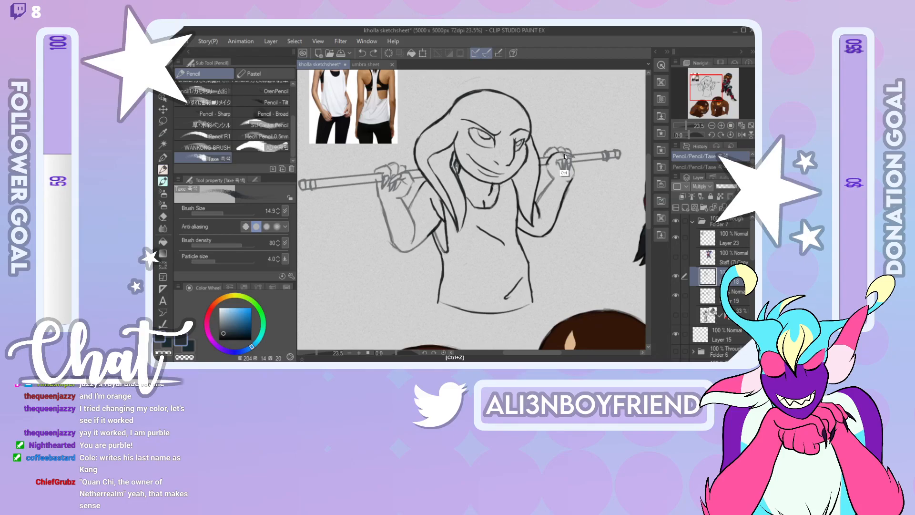
Step: Draw the curled fingers and pointed claws of the far hand gripping the staff, undoing the unwanted stroke
{"action": "left_click_drag", "start_coordinate": [566, 155], "coordinate": [563, 154]}
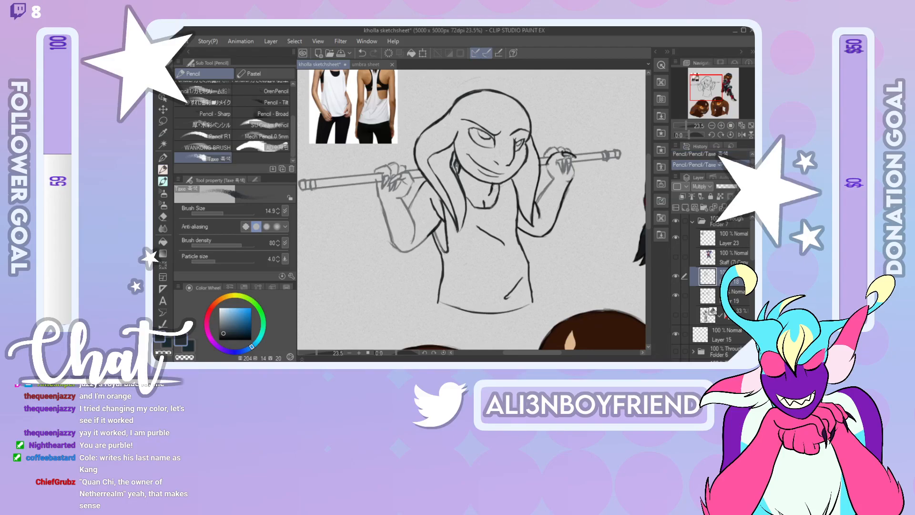
{"action": "left_click", "coordinate": [741, 135]}
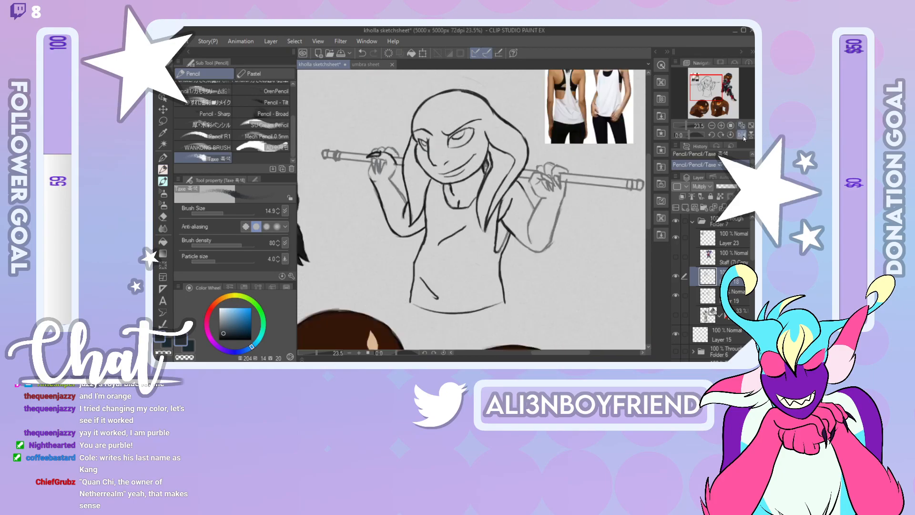
{"action": "left_click_drag", "start_coordinate": [376, 161], "coordinate": [384, 156]}
{"action": "mouse_move", "coordinate": [380, 162]}
{"action": "left_mouse_down"}
{"action": "mouse_move", "coordinate": [379, 174]}
{"action": "mouse_move", "coordinate": [389, 147]}
{"action": "mouse_move", "coordinate": [398, 157]}
{"action": "left_mouse_up"}
{"action": "key", "text": "ctrl+z"}
{"action": "left_click", "coordinate": [742, 135]}
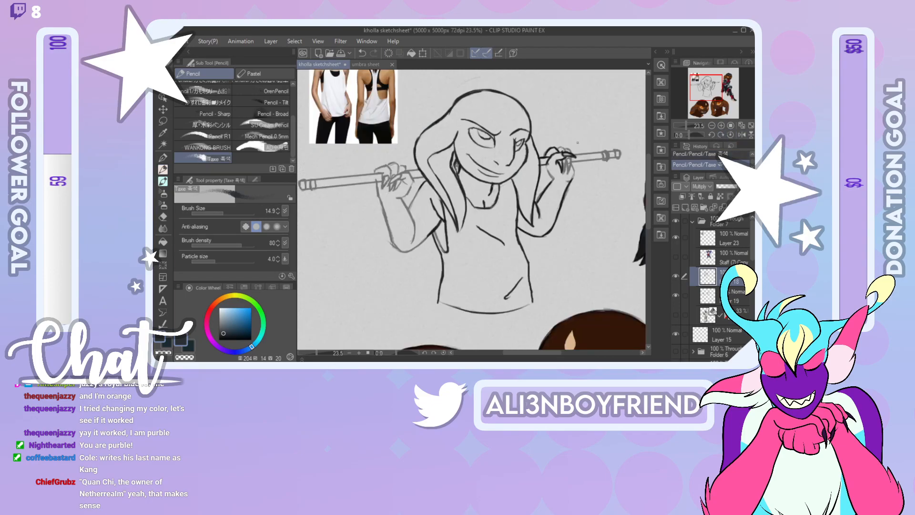
{"action": "left_click_drag", "start_coordinate": [546, 163], "coordinate": [548, 172]}
{"action": "left_click_drag", "start_coordinate": [564, 161], "coordinate": [566, 170]}
{"action": "left_click_drag", "start_coordinate": [570, 163], "coordinate": [568, 170]}
Step: Outline the staff section beyond the far hand, including both long edges and the banded end cap
{"action": "left_click_drag", "start_coordinate": [573, 161], "coordinate": [598, 160]}
{"action": "key", "text": "ctrl+z"}
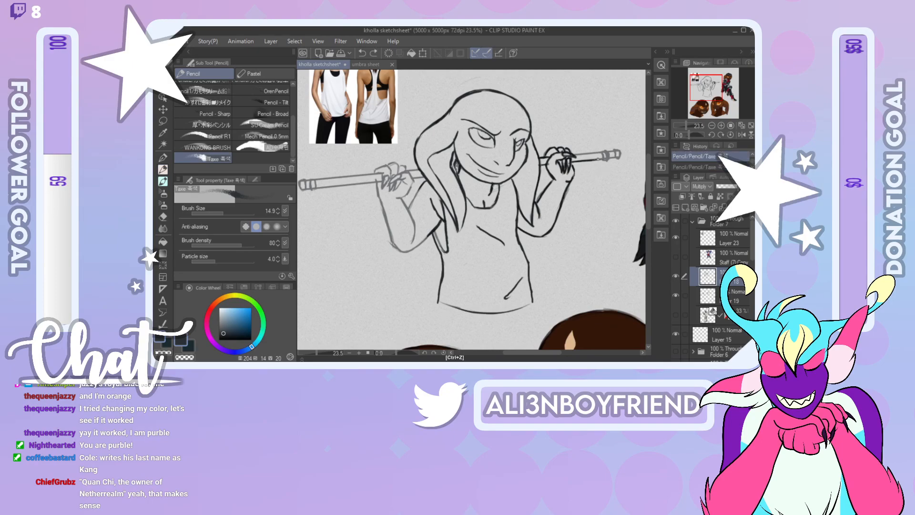
{"action": "key", "text": "ctrl+y"}
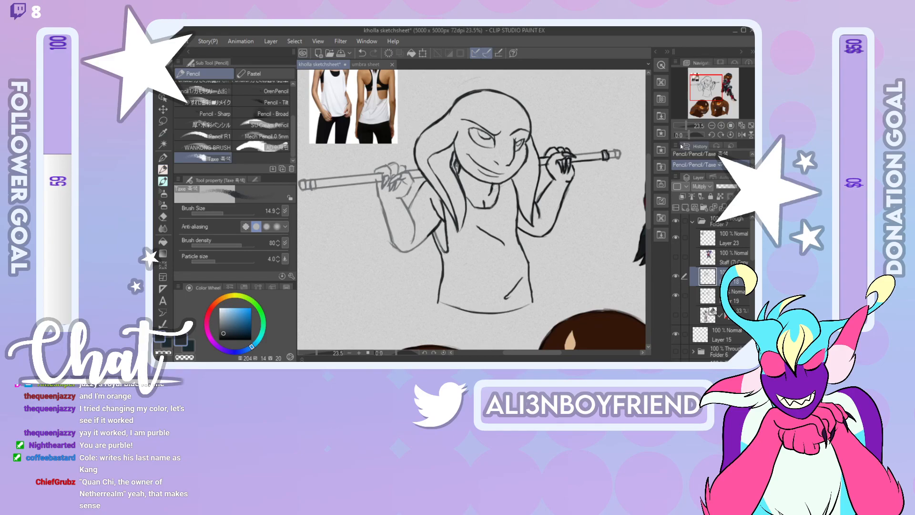
{"action": "left_click_drag", "start_coordinate": [614, 150], "coordinate": [616, 161]}
{"action": "left_click_drag", "start_coordinate": [574, 153], "coordinate": [606, 151]}
Step: Outline the near arm from the armpit around the elbow and up the forearm to the hand
{"action": "left_click", "coordinate": [741, 134]}
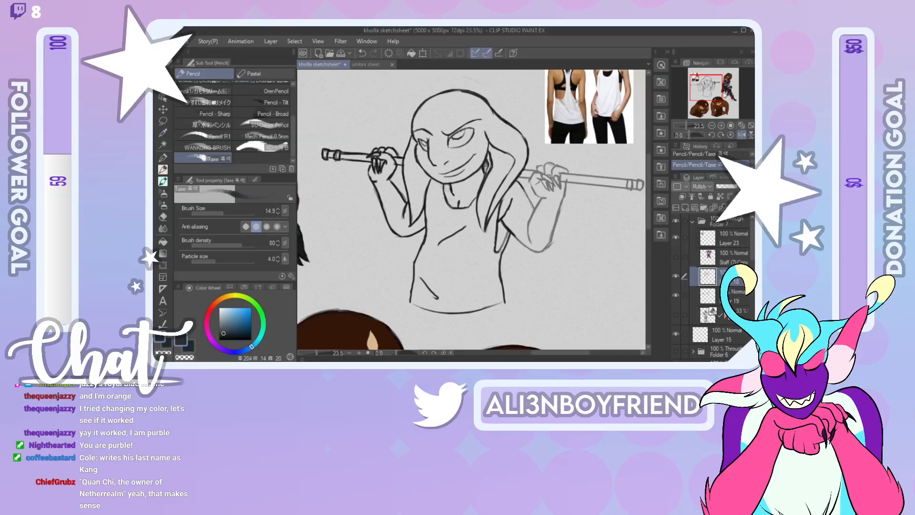
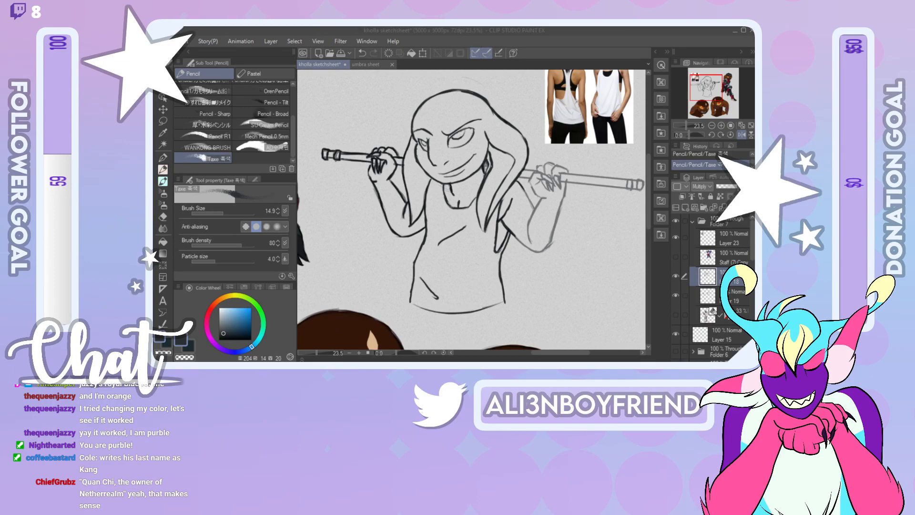
{"action": "left_click_drag", "start_coordinate": [730, 87], "coordinate": [705, 88]}
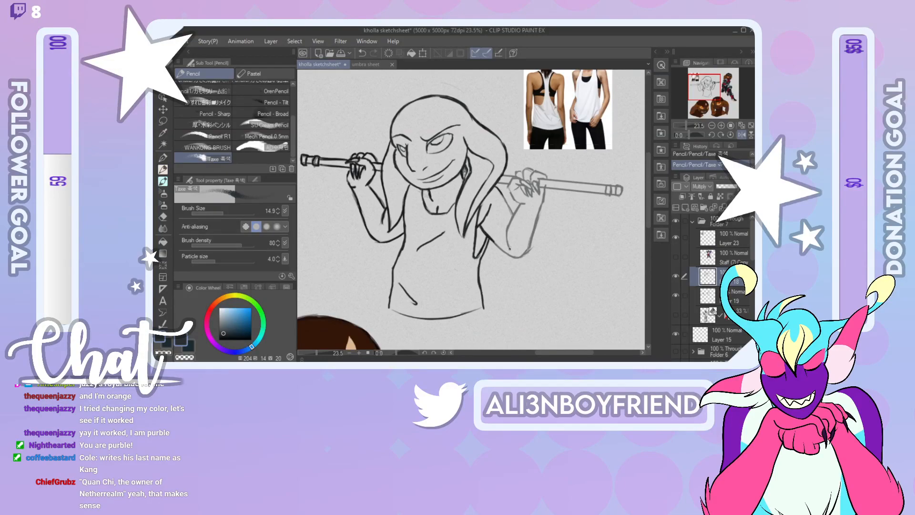
{"action": "mouse_move", "coordinate": [493, 242]}
{"action": "left_mouse_down"}
{"action": "mouse_move", "coordinate": [520, 257]}
{"action": "mouse_move", "coordinate": [509, 257]}
{"action": "mouse_move", "coordinate": [526, 254]}
{"action": "mouse_move", "coordinate": [537, 185]}
{"action": "left_mouse_up"}
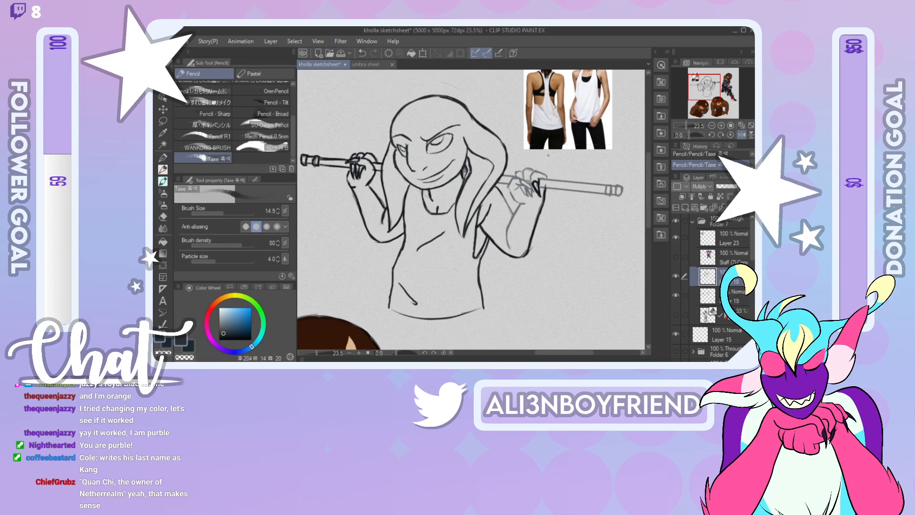
Step: Outline the staff section beyond the near hand, including both long edges and the banded end cap
{"action": "mouse_move", "coordinate": [534, 176]}
{"action": "left_mouse_down"}
{"action": "mouse_move", "coordinate": [532, 184]}
{"action": "mouse_move", "coordinate": [548, 175]}
{"action": "left_mouse_up"}
{"action": "left_click_drag", "start_coordinate": [549, 179], "coordinate": [617, 196]}
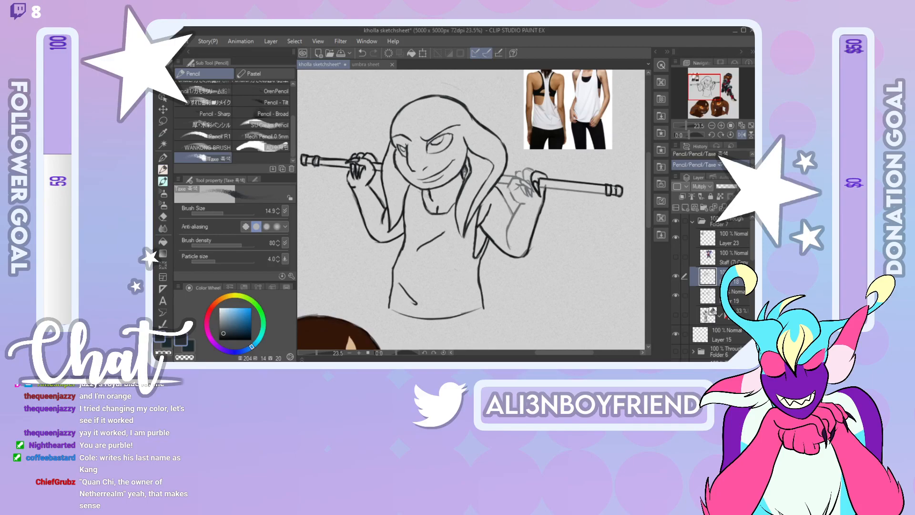
{"action": "left_click_drag", "start_coordinate": [543, 187], "coordinate": [608, 195]}
Step: Draw the near hand's curled fingers and claws around the staff, undoing the strokes that miss
{"action": "left_click_drag", "start_coordinate": [522, 179], "coordinate": [531, 189]}
{"action": "key", "text": "ctrl+z"}
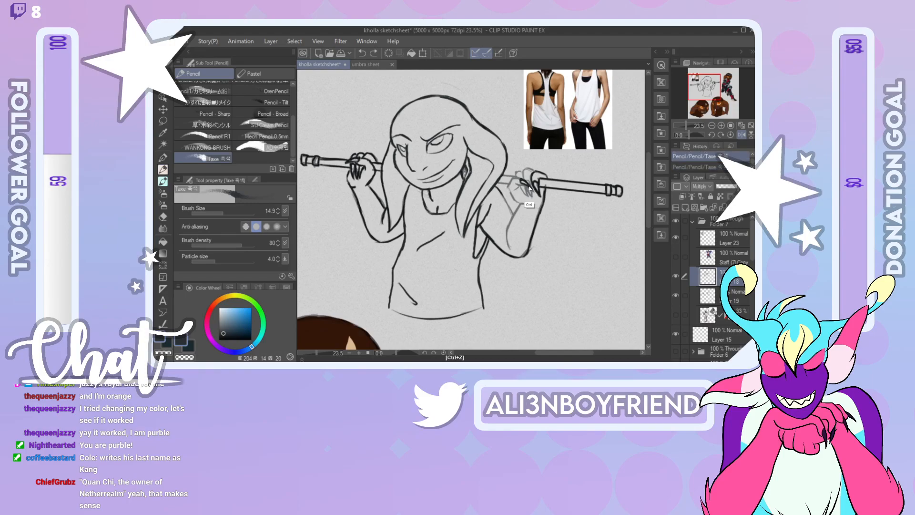
{"action": "key", "text": "ctrl+y"}
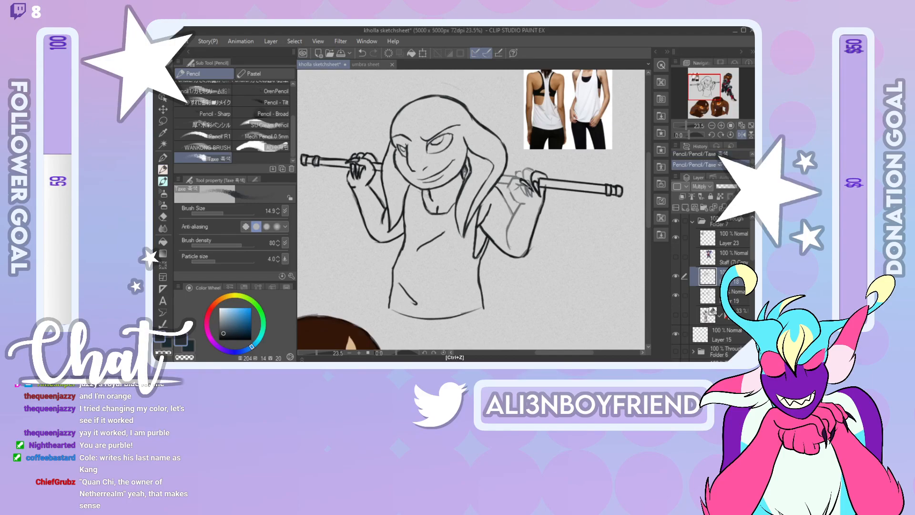
{"action": "left_click_drag", "start_coordinate": [516, 182], "coordinate": [524, 187]}
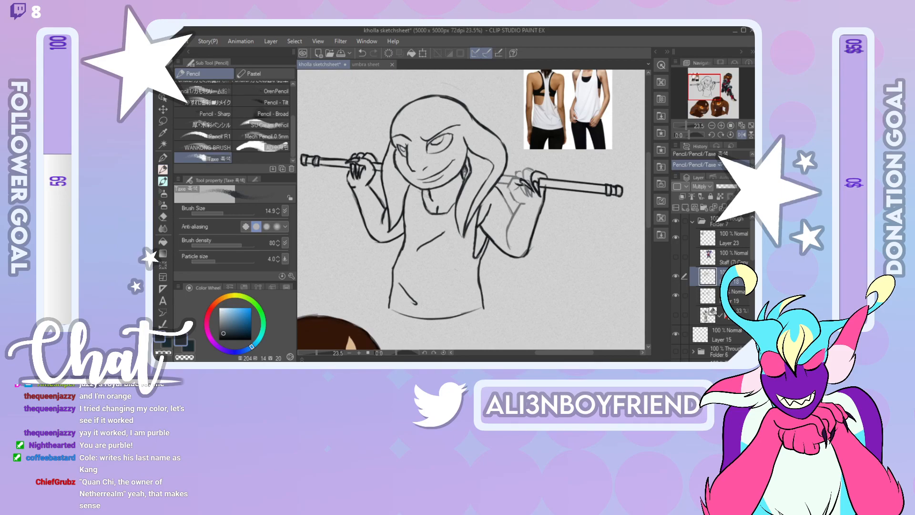
{"action": "left_click", "coordinate": [739, 136]}
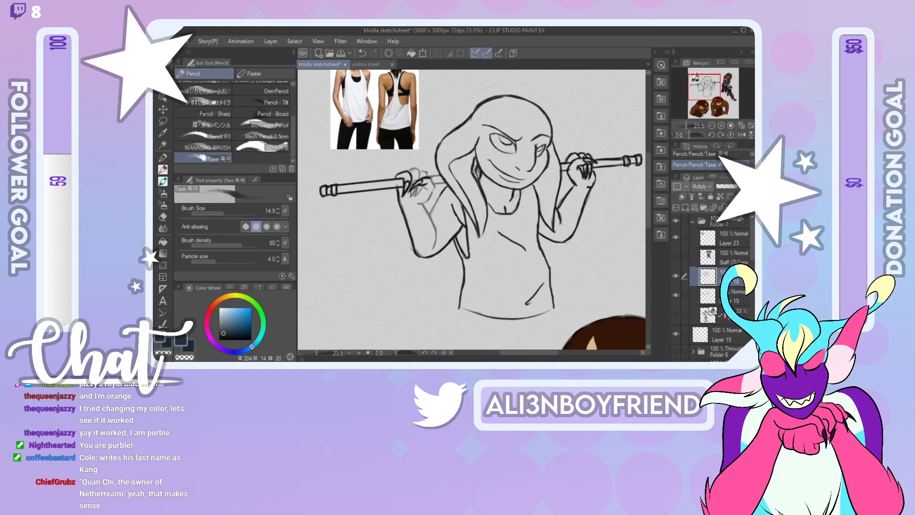
{"action": "mouse_move", "coordinate": [424, 184]}
{"action": "left_mouse_down"}
{"action": "mouse_move", "coordinate": [433, 194]}
{"action": "mouse_move", "coordinate": [431, 180]}
{"action": "left_mouse_up"}
{"action": "key", "text": "ctrl+z"}
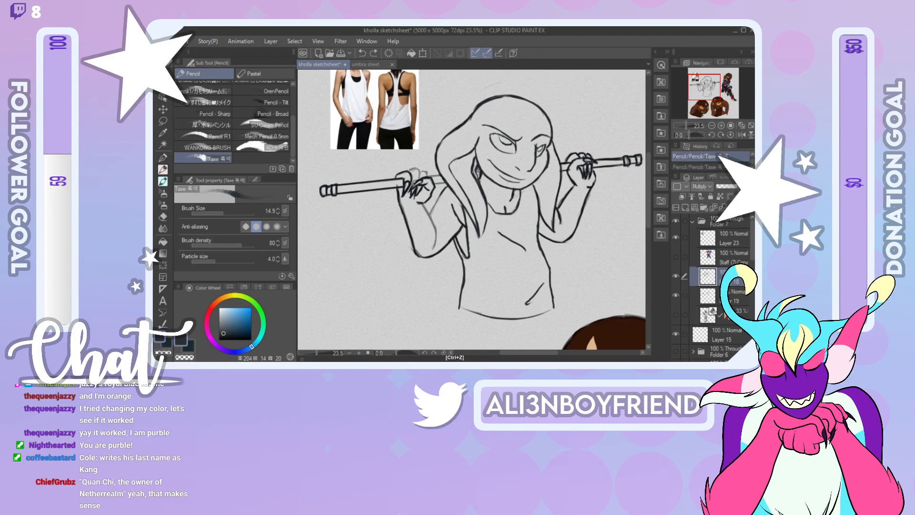
{"action": "left_click_drag", "start_coordinate": [419, 183], "coordinate": [413, 195]}
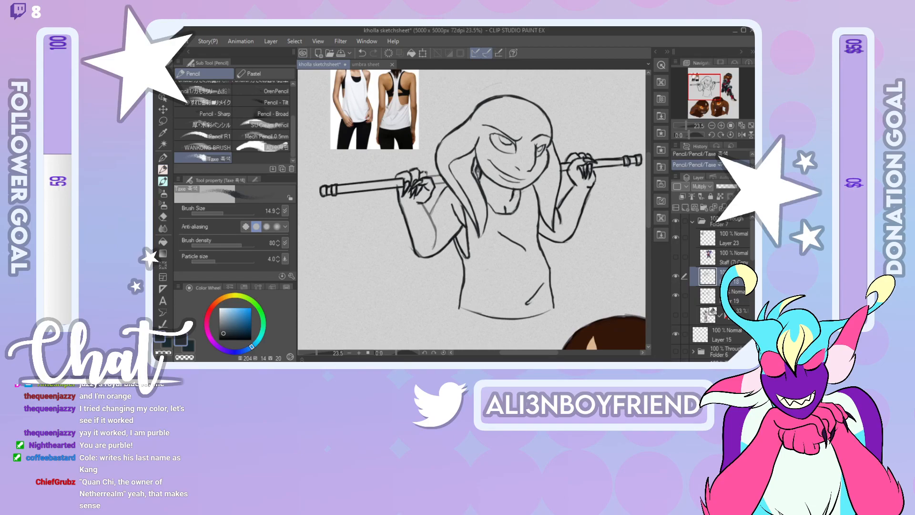
Step: Draw the near forearm's inner line and the short staff segment between the near hand and the ear
{"action": "key", "text": "shift"}
{"action": "key", "text": "shift"}
{"action": "key", "text": "ctrl+z"}
{"action": "left_click_drag", "start_coordinate": [433, 183], "coordinate": [447, 182]}
Step: Compare the drawing with and without the rough sketch layer, then select the line layer and leave the sketch hidden
{"action": "left_click", "coordinate": [718, 297]}
{"action": "left_click", "coordinate": [679, 300]}
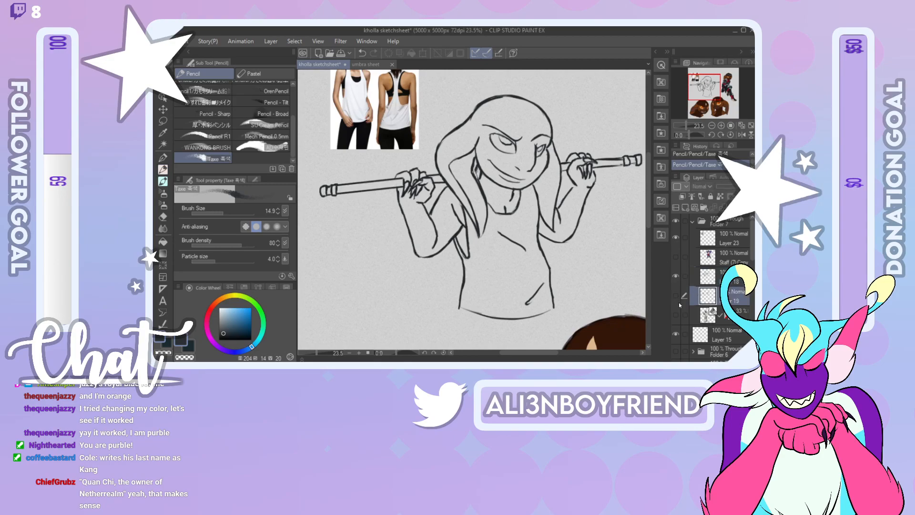
{"action": "left_click", "coordinate": [677, 292]}
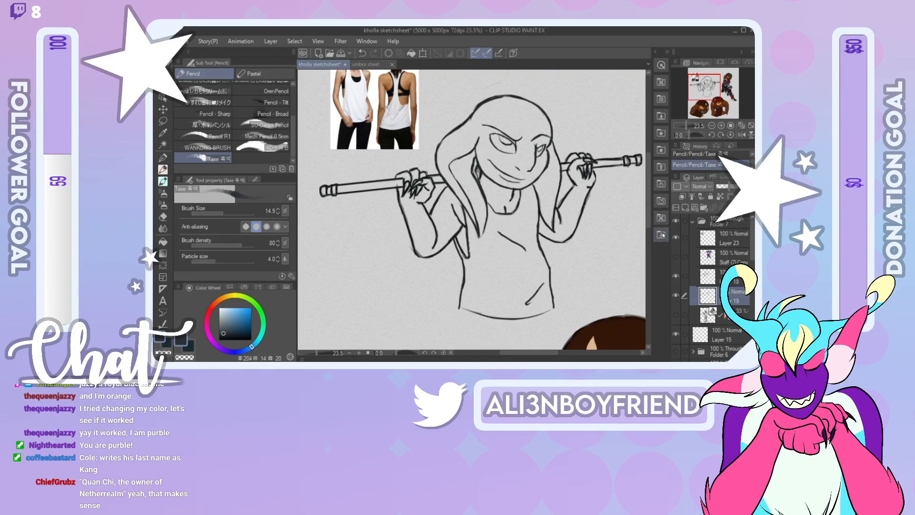
{"action": "left_click", "coordinate": [721, 275]}
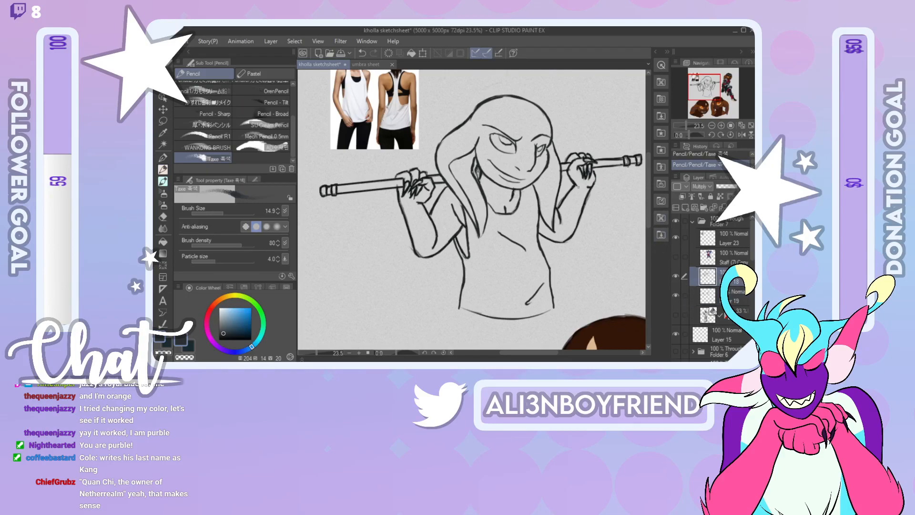
{"action": "left_click", "coordinate": [673, 294]}
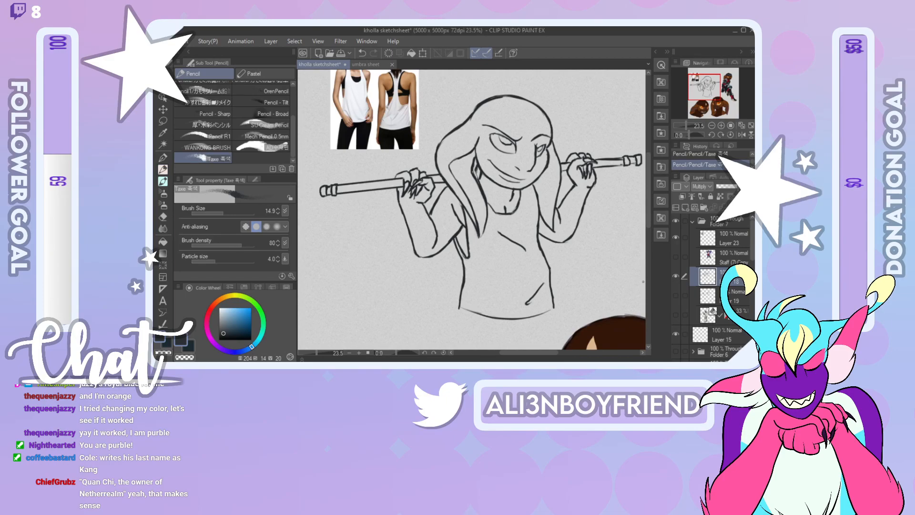
Step: Erase the overlapping line beside the far eye on the line layer with the Hard eraser, and switch back to the pencil
{"action": "mouse_move", "coordinate": [708, 86]}
{"action": "left_mouse_down"}
{"action": "mouse_move", "coordinate": [718, 86]}
{"action": "mouse_move", "coordinate": [721, 97]}
{"action": "mouse_move", "coordinate": [710, 90]}
{"action": "mouse_move", "coordinate": [713, 110]}
{"action": "mouse_move", "coordinate": [705, 97]}
{"action": "left_mouse_up"}
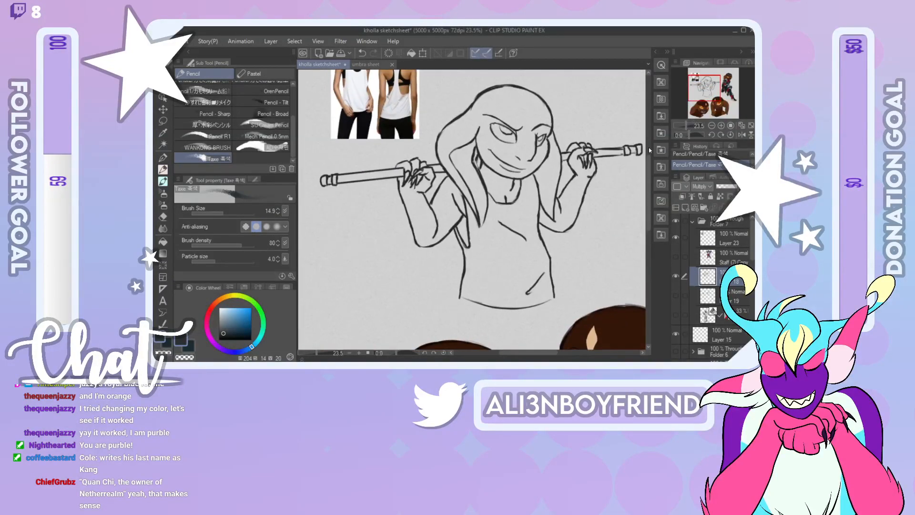
{"action": "left_click", "coordinate": [162, 217]}
{"action": "left_click_drag", "start_coordinate": [534, 133], "coordinate": [558, 134]}
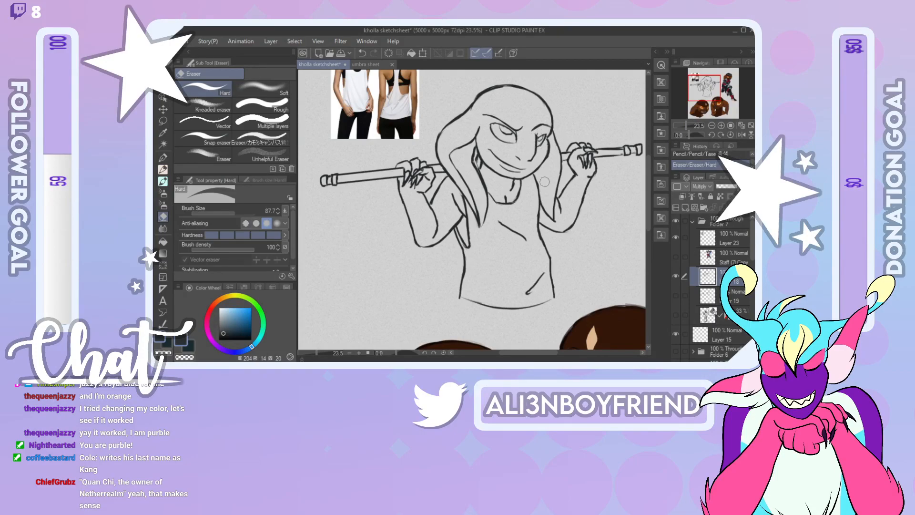
{"action": "left_click", "coordinate": [163, 169]}
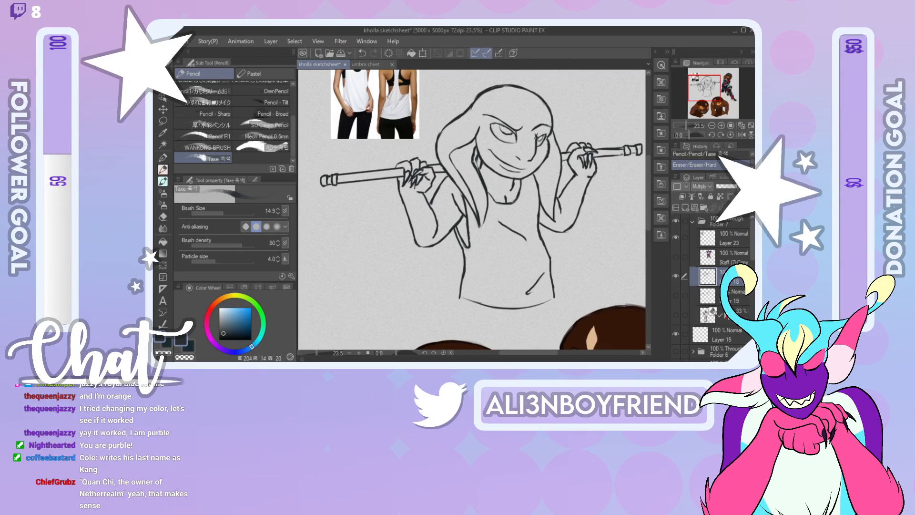
Step: Touch up the small lines around the nose with the pencil, trim them with the Hard eraser, and return to the pencil
{"action": "left_click_drag", "start_coordinate": [526, 160], "coordinate": [527, 162]}
{"action": "key", "text": "e"}
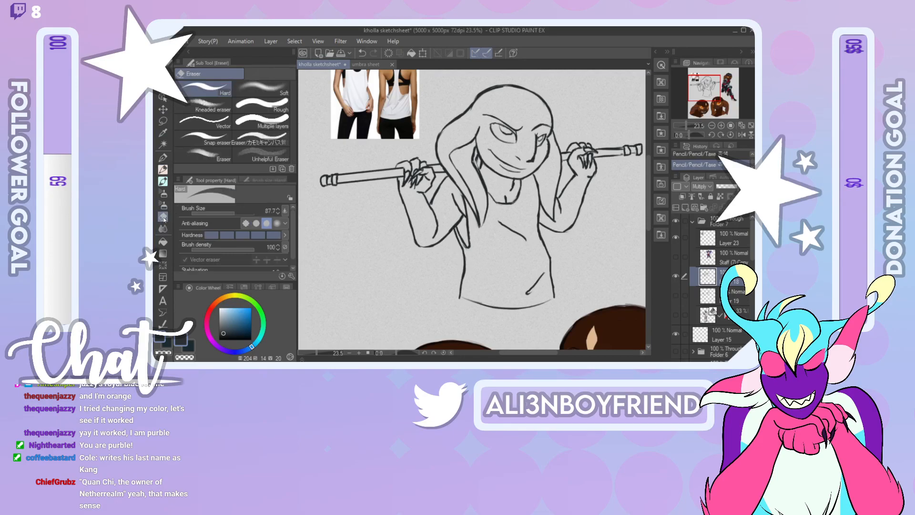
{"action": "left_click_drag", "start_coordinate": [530, 159], "coordinate": [531, 157]}
{"action": "left_click", "coordinate": [168, 170]}
Step: Sample the mid brown from the coloured heads below and add a new raster layer directly beneath the line layer
{"action": "mouse_move", "coordinate": [716, 80]}
{"action": "left_mouse_down"}
{"action": "mouse_move", "coordinate": [715, 93]}
{"action": "mouse_move", "coordinate": [713, 79]}
{"action": "mouse_move", "coordinate": [730, 82]}
{"action": "mouse_move", "coordinate": [711, 99]}
{"action": "left_mouse_up"}
{"action": "right_click", "coordinate": [591, 237]}
{"action": "left_click", "coordinate": [740, 293]}
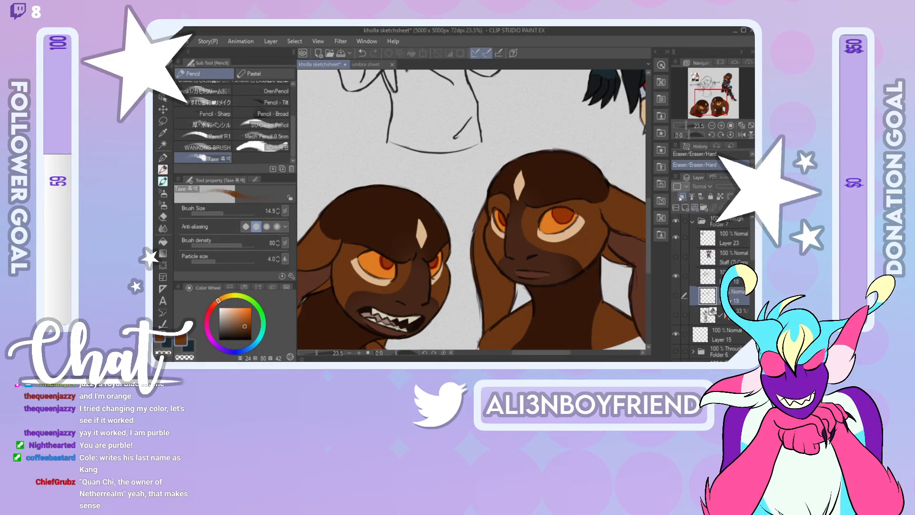
{"action": "left_click", "coordinate": [682, 196]}
{"action": "left_click_drag", "start_coordinate": [703, 107], "coordinate": [700, 87]}
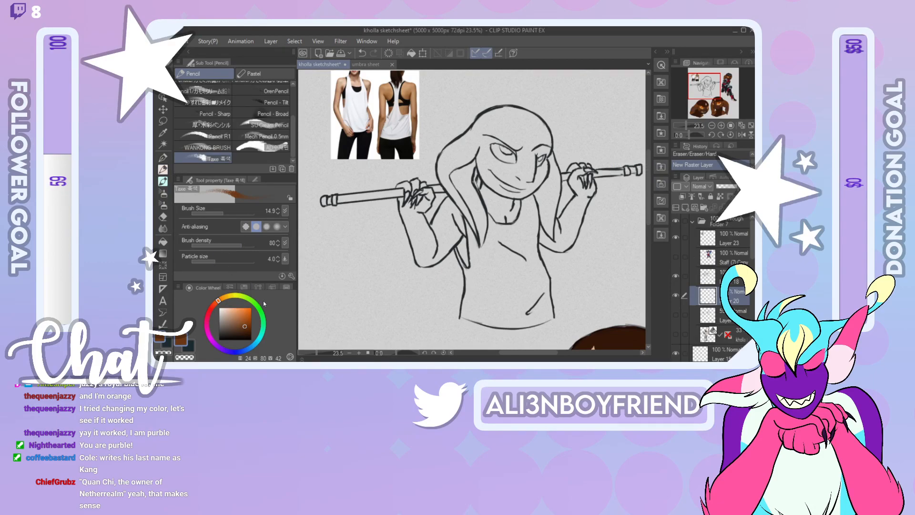
Step: Block in the near hand, arm and shoulder with brown on the new layer using the G-pen
{"action": "left_click", "coordinate": [163, 157]}
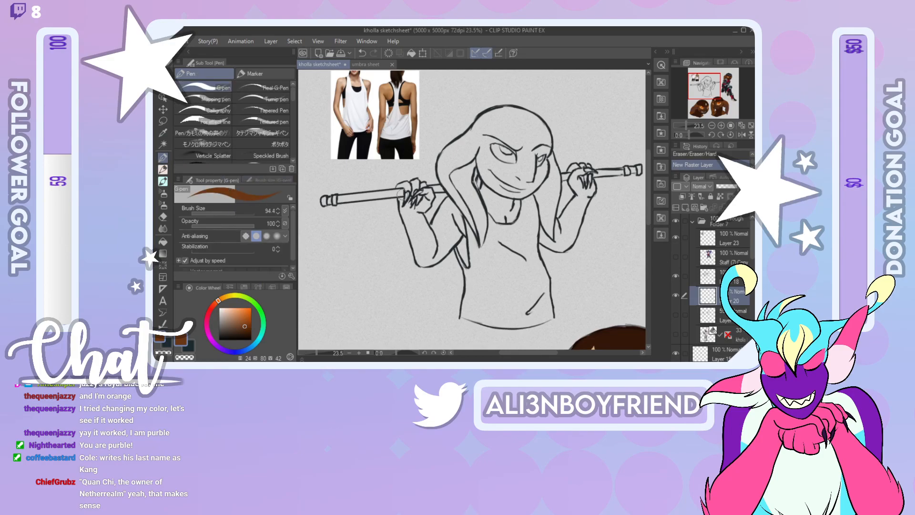
{"action": "mouse_move", "coordinate": [400, 187]}
{"action": "left_mouse_down"}
{"action": "mouse_move", "coordinate": [403, 215]}
{"action": "mouse_move", "coordinate": [402, 192]}
{"action": "mouse_move", "coordinate": [408, 207]}
{"action": "mouse_move", "coordinate": [413, 178]}
{"action": "mouse_move", "coordinate": [416, 212]}
{"action": "mouse_move", "coordinate": [424, 183]}
{"action": "mouse_move", "coordinate": [428, 203]}
{"action": "mouse_move", "coordinate": [421, 212]}
{"action": "mouse_move", "coordinate": [426, 200]}
{"action": "mouse_move", "coordinate": [408, 205]}
{"action": "mouse_move", "coordinate": [407, 230]}
{"action": "mouse_move", "coordinate": [418, 264]}
{"action": "mouse_move", "coordinate": [439, 260]}
{"action": "left_mouse_up"}
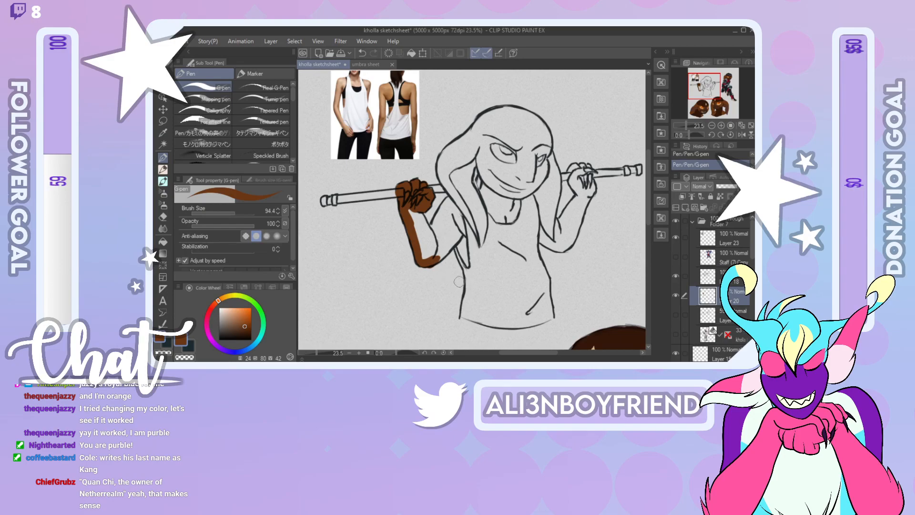
{"action": "left_click_drag", "start_coordinate": [430, 272], "coordinate": [441, 273]}
{"action": "mouse_move", "coordinate": [431, 210]}
{"action": "left_mouse_down"}
{"action": "mouse_move", "coordinate": [430, 233]}
{"action": "mouse_move", "coordinate": [415, 226]}
{"action": "mouse_move", "coordinate": [417, 246]}
{"action": "mouse_move", "coordinate": [452, 200]}
{"action": "mouse_move", "coordinate": [438, 253]}
{"action": "mouse_move", "coordinate": [455, 236]}
{"action": "mouse_move", "coordinate": [467, 243]}
{"action": "mouse_move", "coordinate": [463, 259]}
{"action": "mouse_move", "coordinate": [477, 280]}
{"action": "left_mouse_up"}
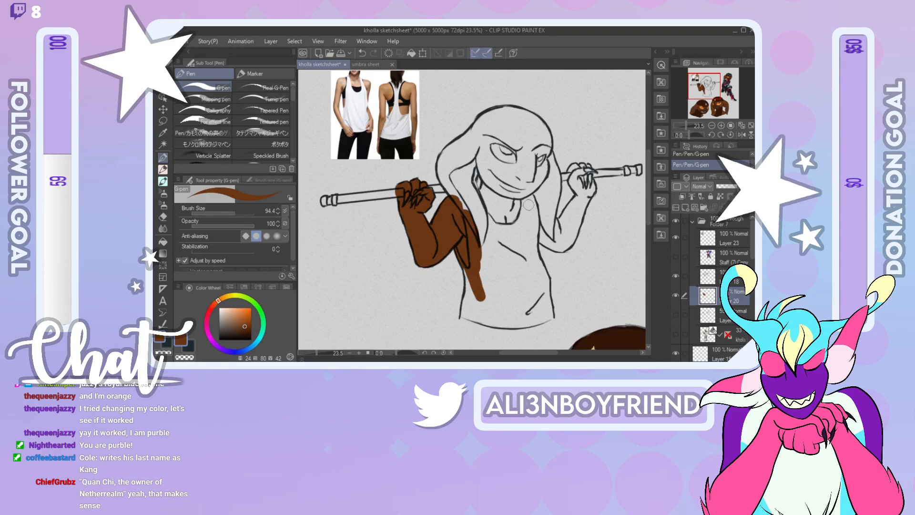
Step: Sample the dark line colour with the line layer briefly set to Normal, restore Multiply, and touch up the line beside the jaw in pencil
{"action": "left_click", "coordinate": [734, 281]}
{"action": "left_click", "coordinate": [189, 345]}
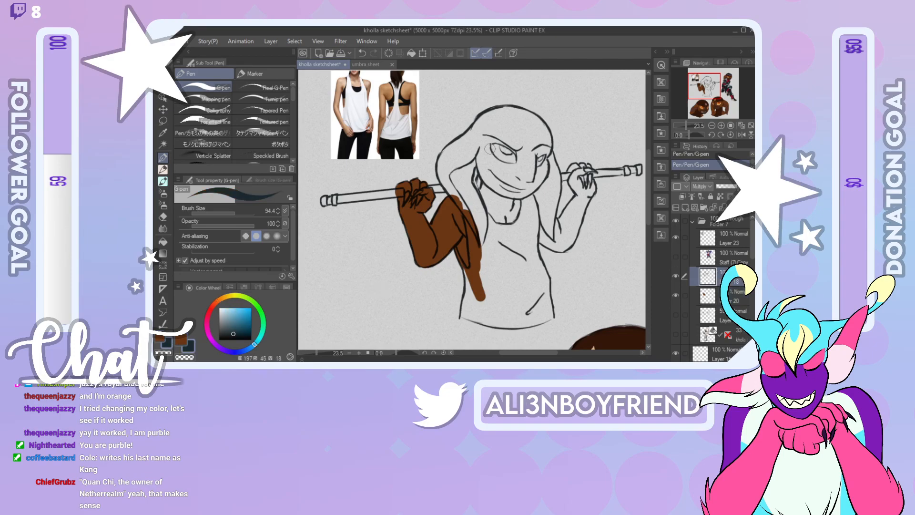
{"action": "left_click", "coordinate": [704, 186]}
{"action": "scroll", "coordinate": [721, 203], "scroll_direction": "up", "scroll_amount": 2}
{"action": "left_click", "coordinate": [710, 199]}
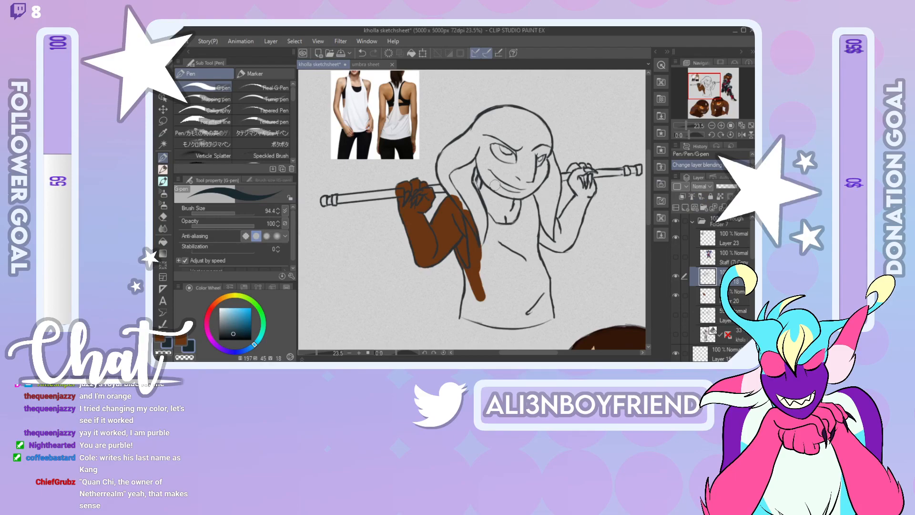
{"action": "right_click", "coordinate": [484, 202]}
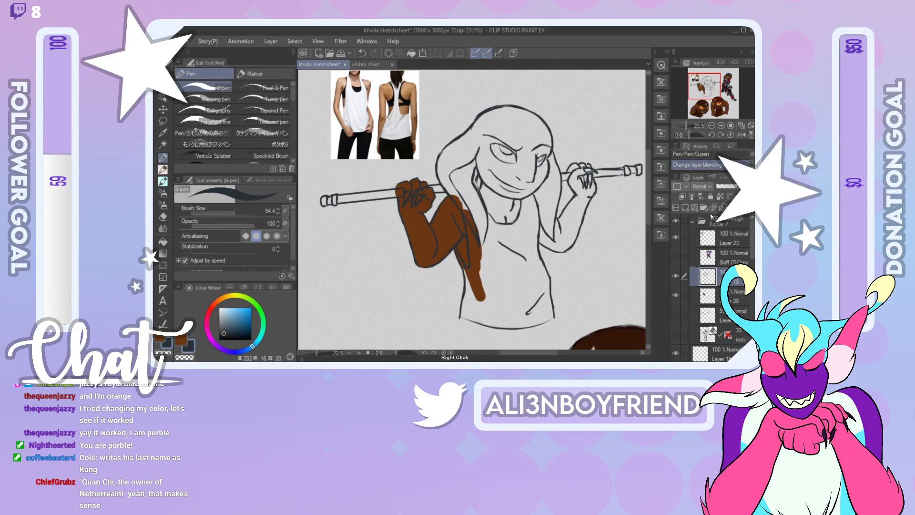
{"action": "left_click", "coordinate": [705, 186]}
{"action": "left_click", "coordinate": [710, 215]}
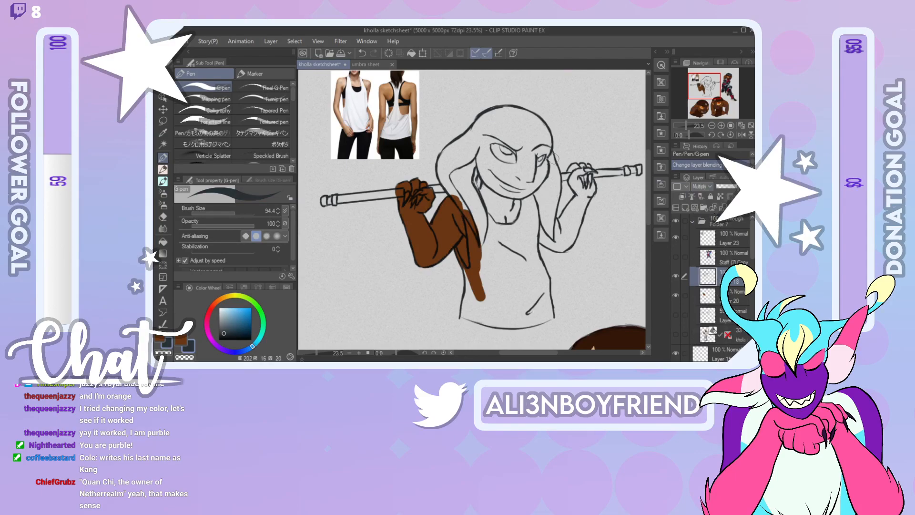
{"action": "left_click", "coordinate": [164, 173]}
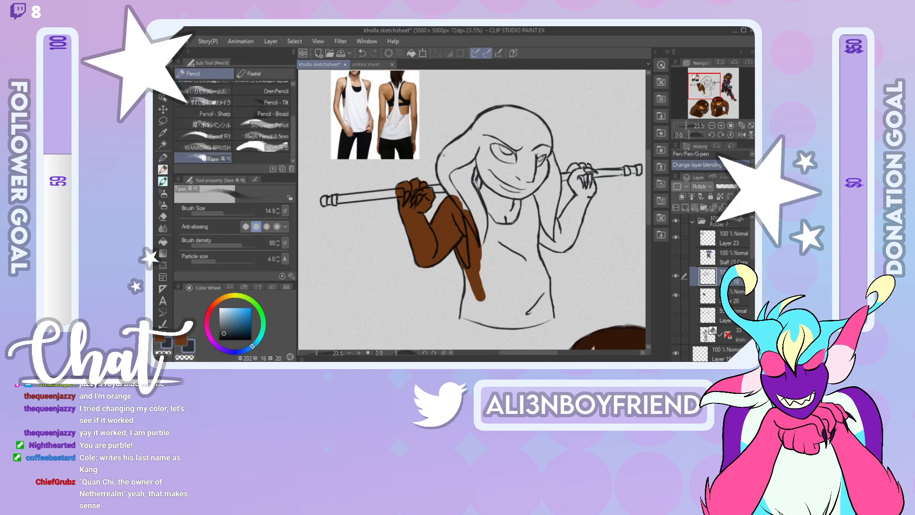
{"action": "left_click_drag", "start_coordinate": [478, 181], "coordinate": [480, 183]}
Step: Paint the near ear, lower face, neck and whole torso brown on the colour layer with the G-pen
{"action": "left_click", "coordinate": [181, 339]}
{"action": "left_click", "coordinate": [738, 300]}
{"action": "key", "text": "p"}
{"action": "mouse_move", "coordinate": [471, 187]}
{"action": "left_mouse_down"}
{"action": "mouse_move", "coordinate": [471, 211]}
{"action": "mouse_move", "coordinate": [471, 188]}
{"action": "mouse_move", "coordinate": [438, 185]}
{"action": "mouse_move", "coordinate": [463, 206]}
{"action": "mouse_move", "coordinate": [451, 174]}
{"action": "mouse_move", "coordinate": [474, 128]}
{"action": "mouse_move", "coordinate": [461, 182]}
{"action": "mouse_move", "coordinate": [455, 163]}
{"action": "mouse_move", "coordinate": [496, 164]}
{"action": "mouse_move", "coordinate": [491, 177]}
{"action": "mouse_move", "coordinate": [486, 167]}
{"action": "mouse_move", "coordinate": [491, 182]}
{"action": "mouse_move", "coordinate": [502, 172]}
{"action": "mouse_move", "coordinate": [512, 183]}
{"action": "mouse_move", "coordinate": [520, 175]}
{"action": "mouse_move", "coordinate": [539, 199]}
{"action": "mouse_move", "coordinate": [524, 243]}
{"action": "mouse_move", "coordinate": [531, 236]}
{"action": "mouse_move", "coordinate": [542, 268]}
{"action": "mouse_move", "coordinate": [537, 241]}
{"action": "mouse_move", "coordinate": [548, 305]}
{"action": "left_mouse_up"}
{"action": "mouse_move", "coordinate": [467, 275]}
{"action": "left_mouse_down"}
{"action": "mouse_move", "coordinate": [463, 312]}
{"action": "mouse_move", "coordinate": [466, 298]}
{"action": "mouse_move", "coordinate": [472, 317]}
{"action": "mouse_move", "coordinate": [511, 323]}
{"action": "left_mouse_up"}
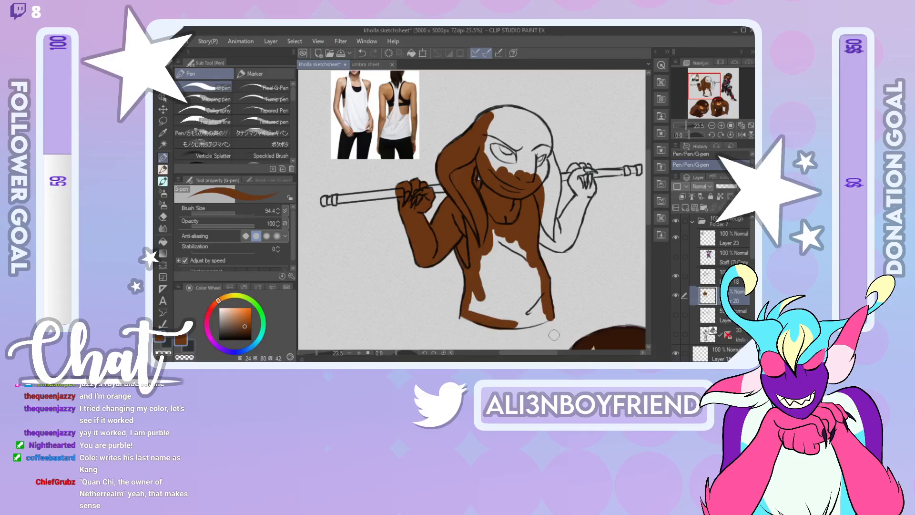
{"action": "mouse_move", "coordinate": [512, 324]}
{"action": "left_mouse_down"}
{"action": "mouse_move", "coordinate": [540, 311]}
{"action": "mouse_move", "coordinate": [526, 300]}
{"action": "mouse_move", "coordinate": [536, 319]}
{"action": "mouse_move", "coordinate": [483, 305]}
{"action": "mouse_move", "coordinate": [473, 284]}
{"action": "mouse_move", "coordinate": [497, 235]}
{"action": "mouse_move", "coordinate": [514, 231]}
{"action": "mouse_move", "coordinate": [510, 241]}
{"action": "mouse_move", "coordinate": [534, 283]}
{"action": "left_mouse_up"}
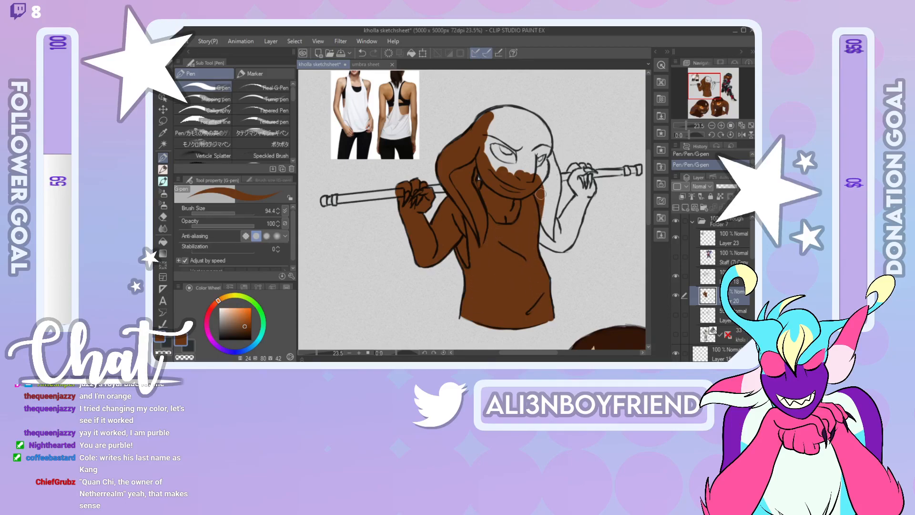
Step: Fill in the far ear, rest of the head, far arm and far hand with brown, erasing the spill outside the lines
{"action": "mouse_move", "coordinate": [544, 236]}
{"action": "left_mouse_down"}
{"action": "mouse_move", "coordinate": [561, 241]}
{"action": "mouse_move", "coordinate": [550, 224]}
{"action": "mouse_move", "coordinate": [555, 181]}
{"action": "mouse_move", "coordinate": [552, 205]}
{"action": "mouse_move", "coordinate": [547, 152]}
{"action": "mouse_move", "coordinate": [543, 191]}
{"action": "mouse_move", "coordinate": [540, 155]}
{"action": "mouse_move", "coordinate": [561, 148]}
{"action": "left_mouse_up"}
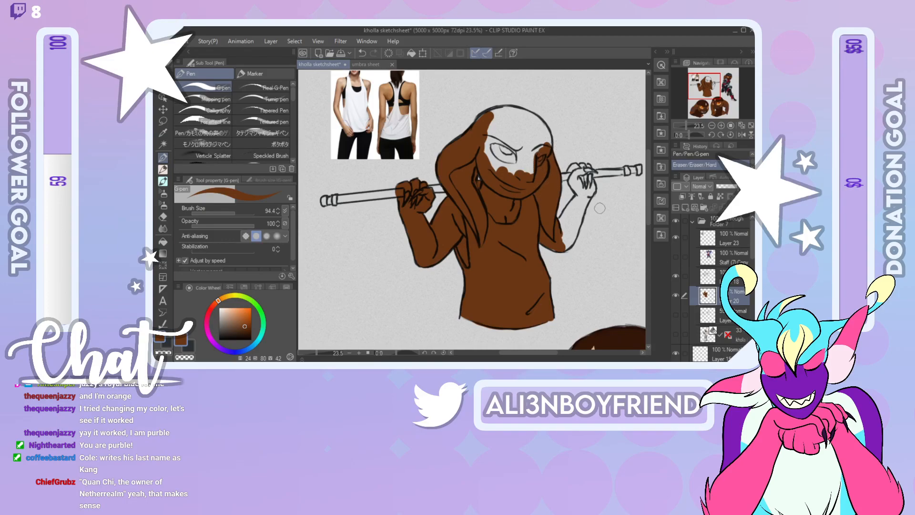
{"action": "mouse_move", "coordinate": [491, 114]}
{"action": "left_mouse_down"}
{"action": "mouse_move", "coordinate": [484, 120]}
{"action": "mouse_move", "coordinate": [512, 109]}
{"action": "mouse_move", "coordinate": [545, 133]}
{"action": "mouse_move", "coordinate": [526, 174]}
{"action": "mouse_move", "coordinate": [514, 126]}
{"action": "mouse_move", "coordinate": [501, 155]}
{"action": "mouse_move", "coordinate": [490, 125]}
{"action": "mouse_move", "coordinate": [497, 119]}
{"action": "left_mouse_up"}
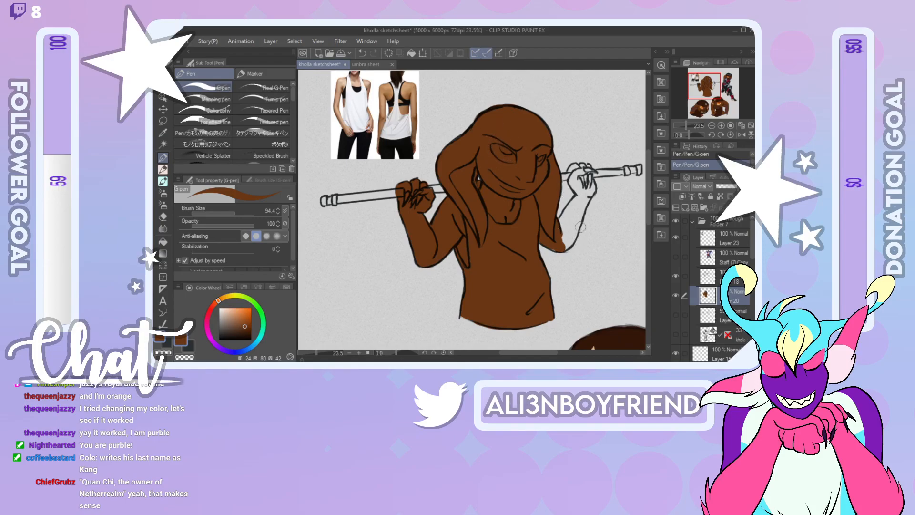
{"action": "left_click_drag", "start_coordinate": [562, 235], "coordinate": [561, 226]}
{"action": "mouse_move", "coordinate": [560, 225]}
{"action": "left_mouse_down"}
{"action": "mouse_move", "coordinate": [582, 193]}
{"action": "mouse_move", "coordinate": [555, 243]}
{"action": "mouse_move", "coordinate": [567, 241]}
{"action": "mouse_move", "coordinate": [584, 197]}
{"action": "left_mouse_up"}
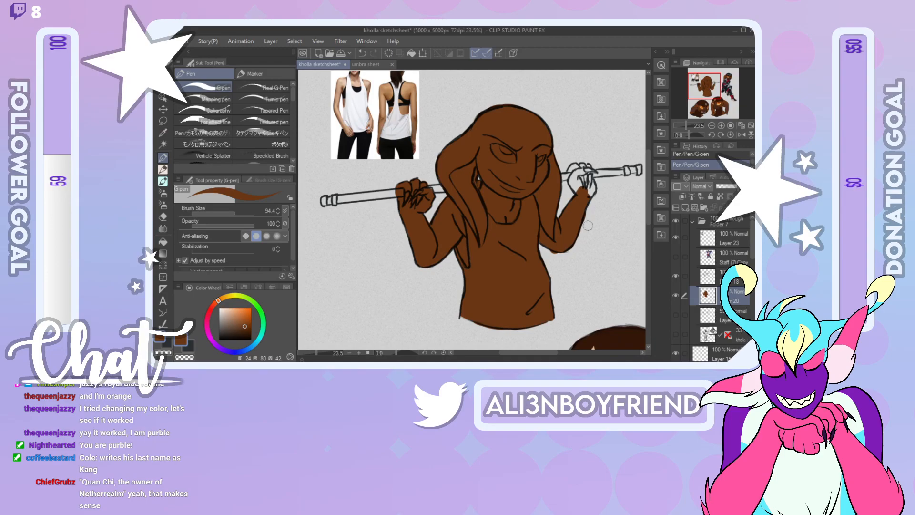
{"action": "left_click_drag", "start_coordinate": [588, 223], "coordinate": [561, 249]}
{"action": "mouse_move", "coordinate": [579, 188]}
{"action": "left_mouse_down"}
{"action": "mouse_move", "coordinate": [574, 168]}
{"action": "mouse_move", "coordinate": [588, 166]}
{"action": "mouse_move", "coordinate": [593, 185]}
{"action": "left_mouse_up"}
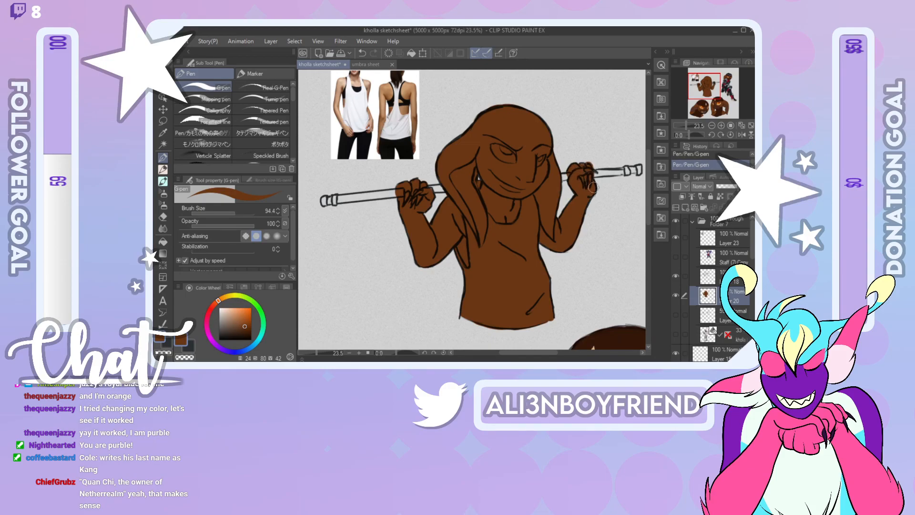
{"action": "left_click", "coordinate": [590, 159]}
Step: Mirror the canvas view, paint the whole staff brown from end to end, and restore the normal view
{"action": "left_click", "coordinate": [741, 135]}
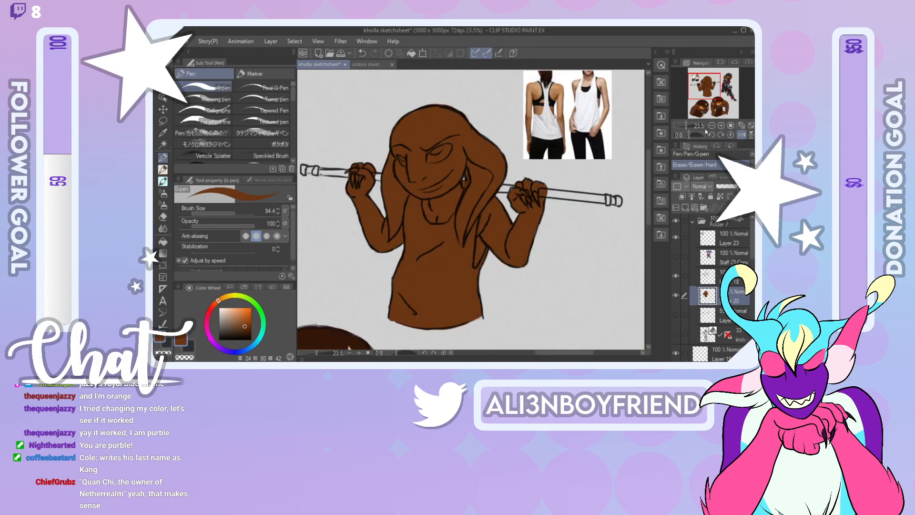
{"action": "left_click_drag", "start_coordinate": [707, 96], "coordinate": [712, 93]}
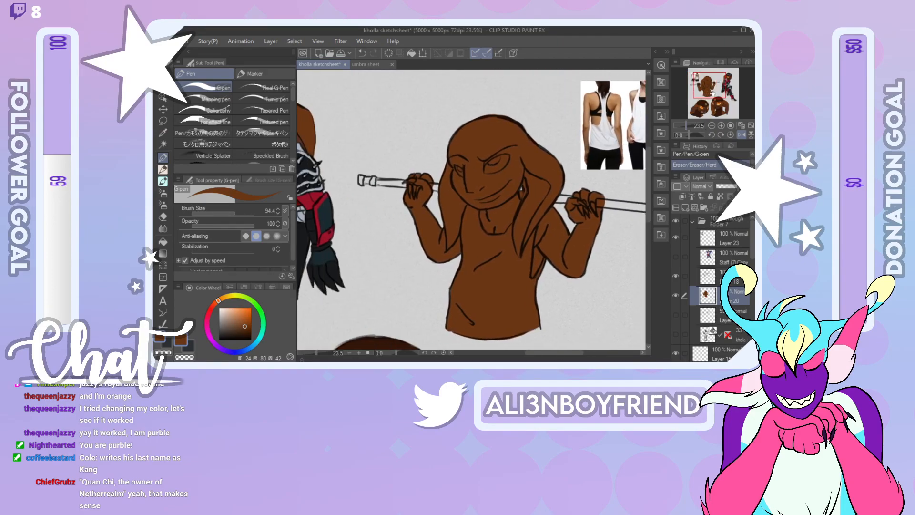
{"action": "left_click_drag", "start_coordinate": [361, 182], "coordinate": [373, 181]}
{"action": "left_click_drag", "start_coordinate": [374, 182], "coordinate": [434, 189]}
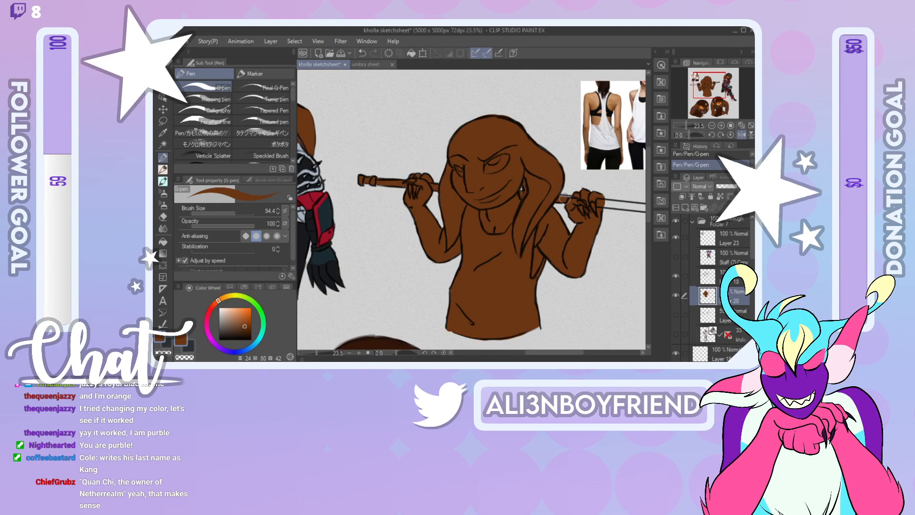
{"action": "mouse_move", "coordinate": [609, 204]}
{"action": "left_mouse_down"}
{"action": "mouse_move", "coordinate": [458, 210]}
{"action": "mouse_move", "coordinate": [524, 218]}
{"action": "left_mouse_up"}
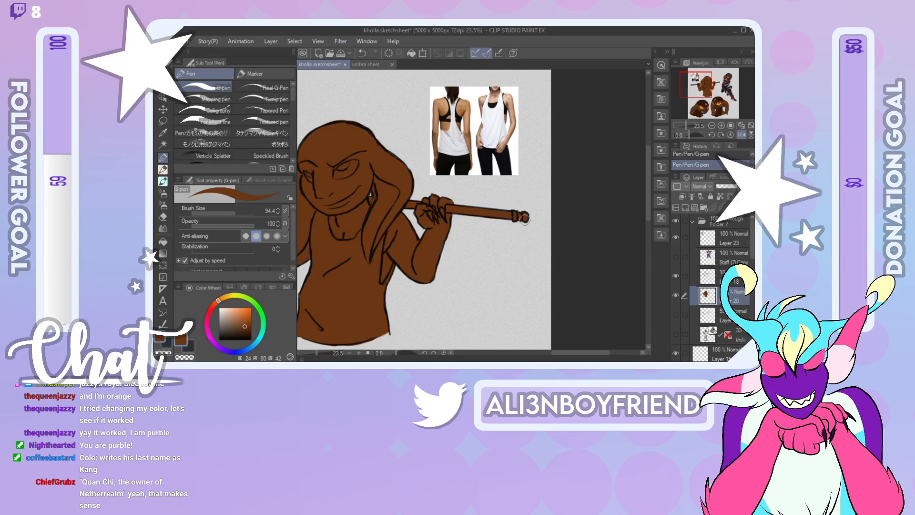
{"action": "left_click", "coordinate": [742, 134]}
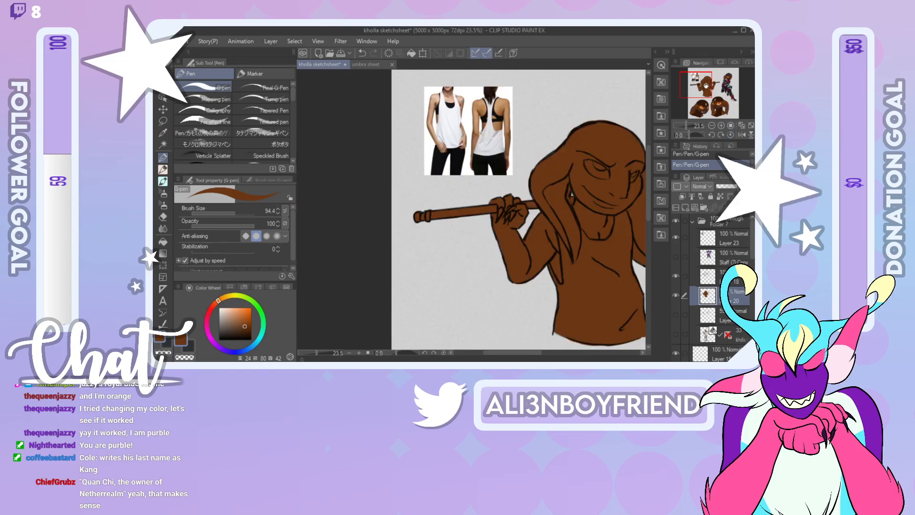
Step: Lock the colour layer's transparent pixels and fill the whole silhouette with the darker brown
{"action": "mouse_move", "coordinate": [706, 88]}
{"action": "left_mouse_down"}
{"action": "mouse_move", "coordinate": [709, 111]}
{"action": "mouse_move", "coordinate": [705, 86]}
{"action": "left_mouse_up"}
{"action": "right_click", "coordinate": [497, 135]}
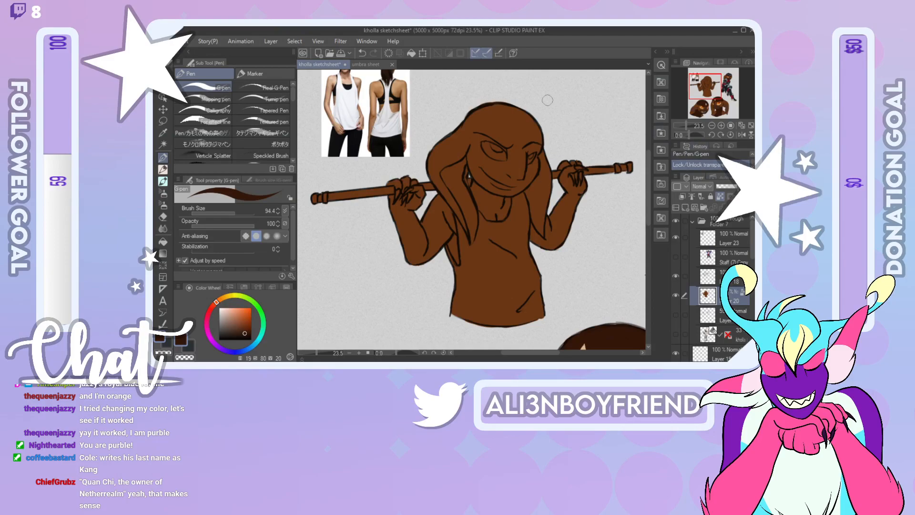
{"action": "left_click", "coordinate": [413, 54]}
Step: Sample the brown marking colour from the snarling head's face
{"action": "left_click_drag", "start_coordinate": [708, 83], "coordinate": [690, 95]}
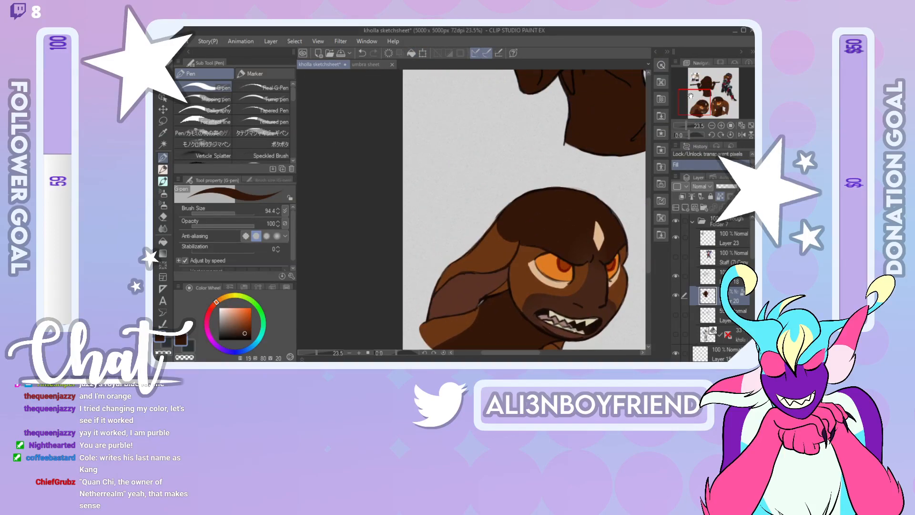
{"action": "right_click", "coordinate": [504, 248]}
{"action": "right_click", "coordinate": [596, 285]}
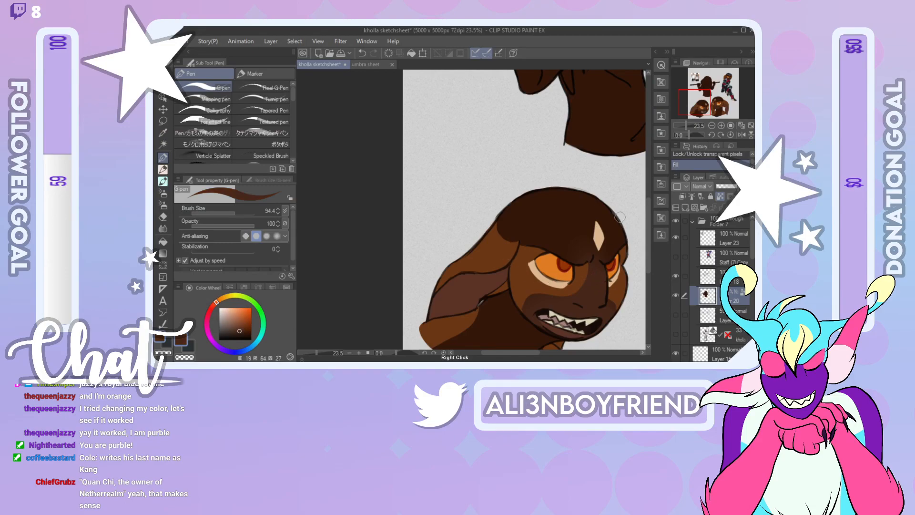
Step: Show the lowest folder with the full-body references and move it down so the character reference sits below the tank top photos
{"action": "scroll", "coordinate": [710, 286], "scroll_direction": "down", "scroll_amount": 10}
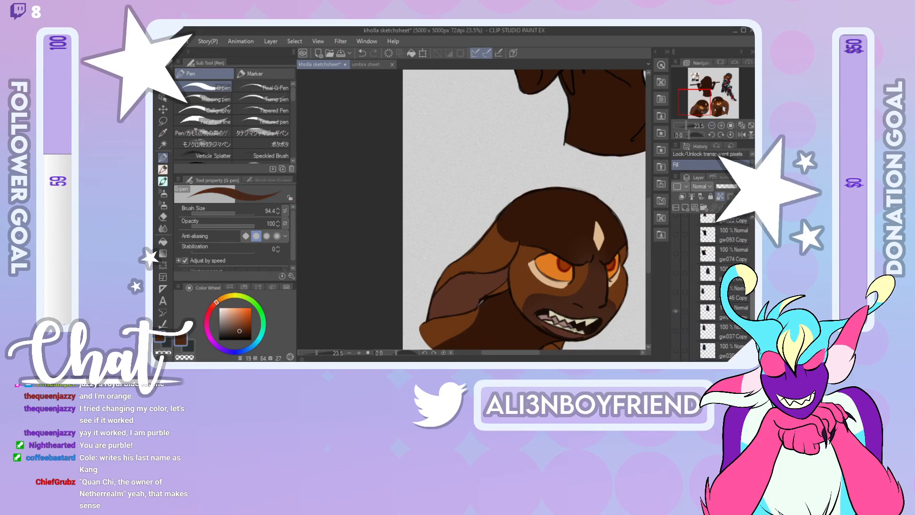
{"action": "left_click", "coordinate": [689, 293]}
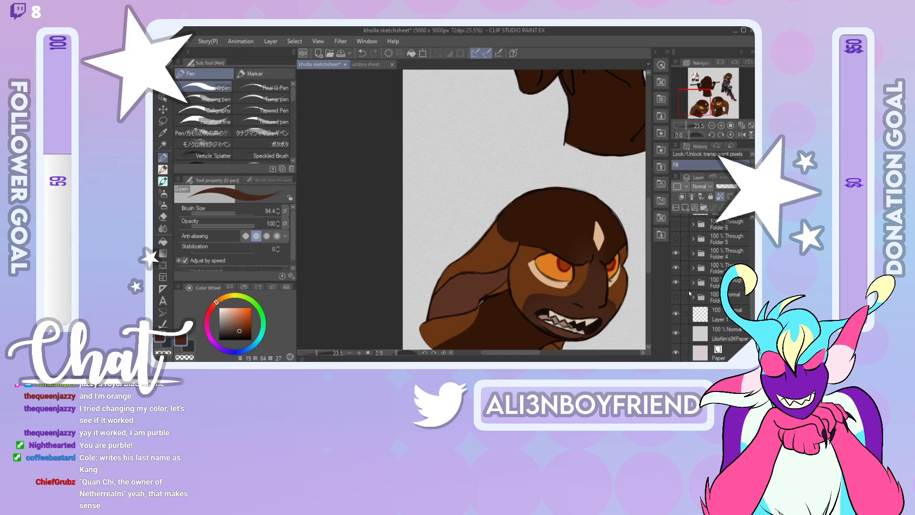
{"action": "left_click", "coordinate": [677, 299]}
{"action": "left_click_drag", "start_coordinate": [698, 98], "coordinate": [705, 81]}
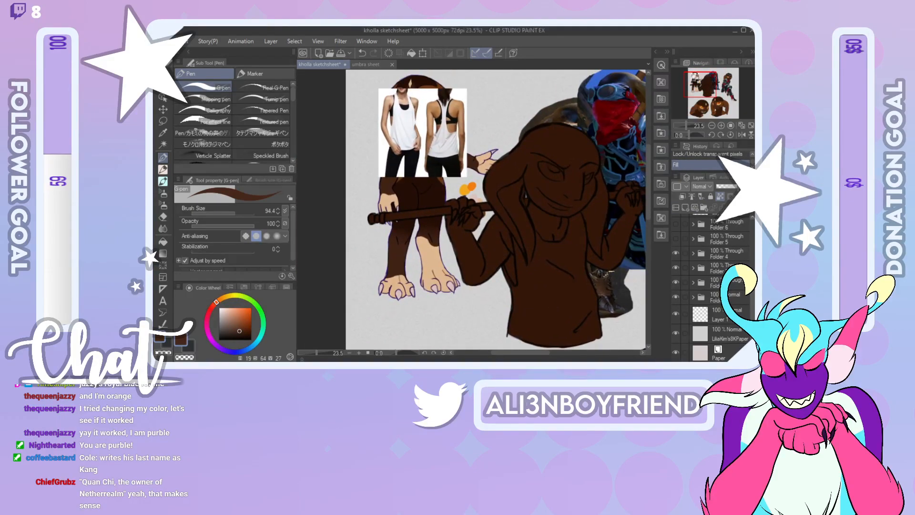
{"action": "left_click", "coordinate": [736, 297]}
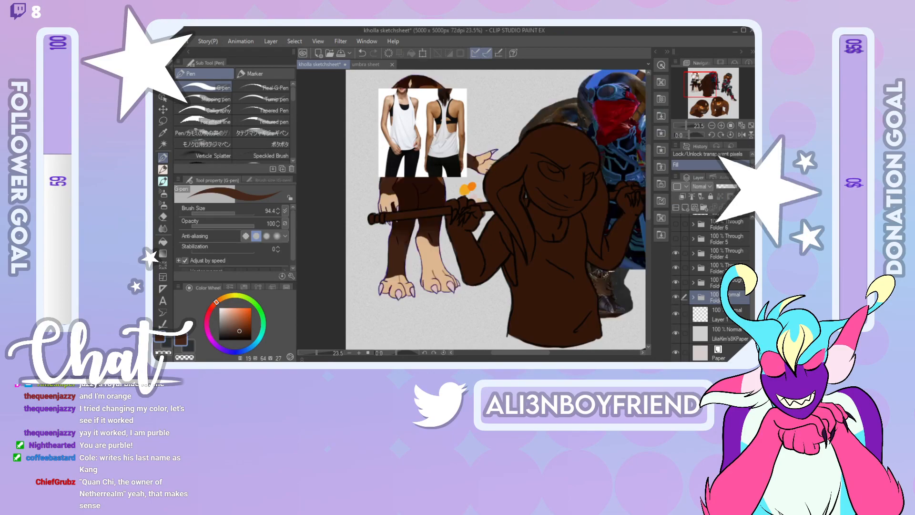
{"action": "key", "text": "k"}
{"action": "left_click_drag", "start_coordinate": [433, 185], "coordinate": [417, 285]}
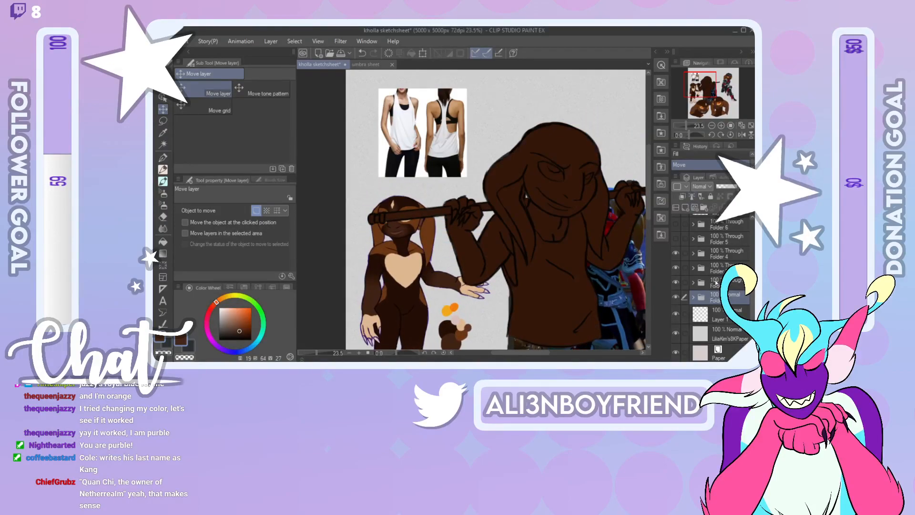
Step: Hide the blue costume reference image inside the lowest folder, collapse the folder, and go back to the character's layers
{"action": "left_click_drag", "start_coordinate": [699, 94], "coordinate": [702, 117]}
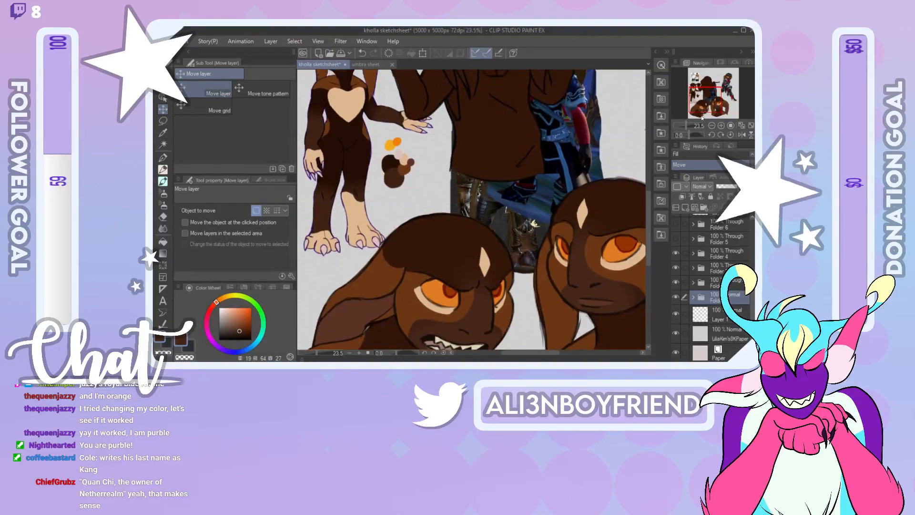
{"action": "left_click", "coordinate": [692, 296]}
{"action": "scroll", "coordinate": [710, 267], "scroll_direction": "down", "scroll_amount": 5}
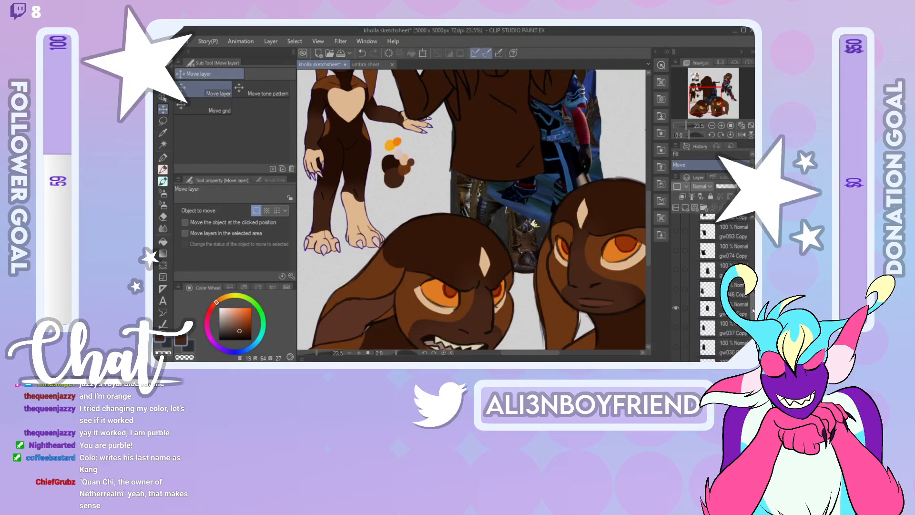
{"action": "left_click", "coordinate": [685, 282]}
{"action": "left_click", "coordinate": [676, 281]}
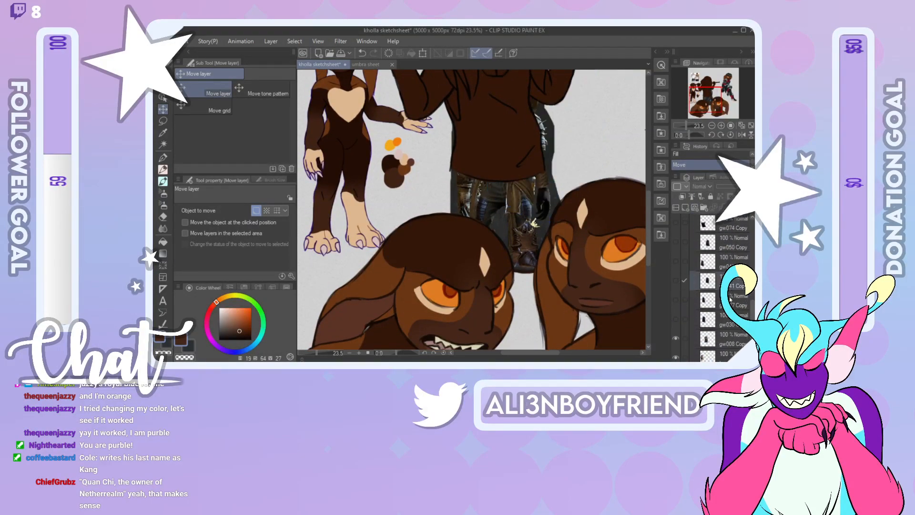
{"action": "scroll", "coordinate": [698, 295], "scroll_direction": "up", "scroll_amount": 5}
{"action": "left_click", "coordinate": [694, 306]}
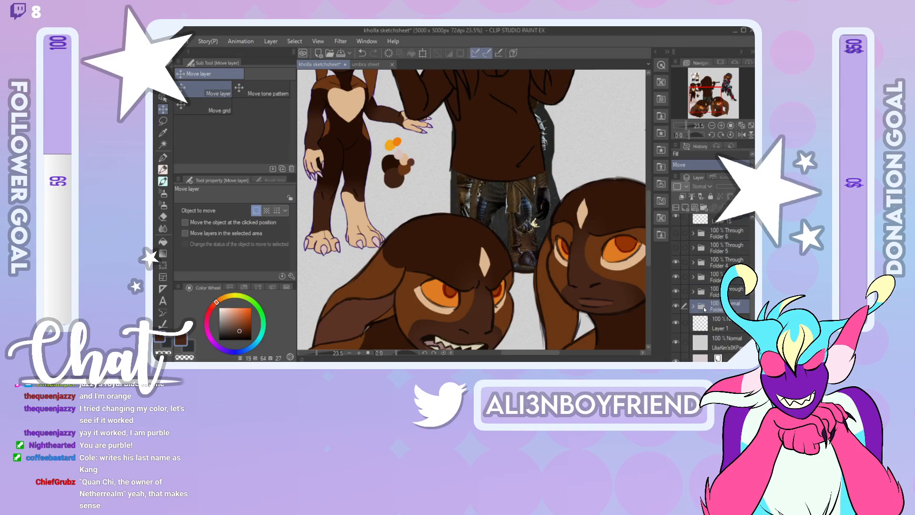
{"action": "scroll", "coordinate": [745, 296], "scroll_direction": "up", "scroll_amount": 4}
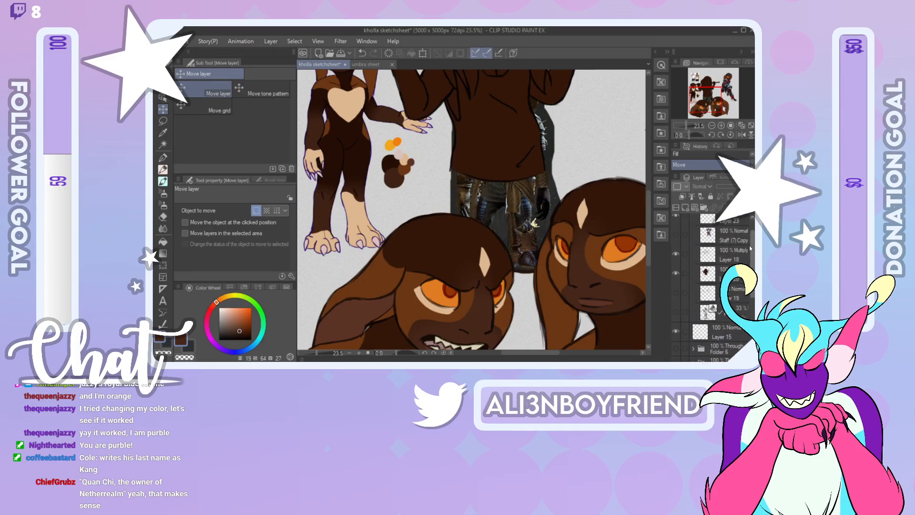
Step: Hide the armoured trousers reference photo inside the lowest folder and return to the character's layers
{"action": "left_click", "coordinate": [708, 278]}
{"action": "left_click", "coordinate": [683, 125]}
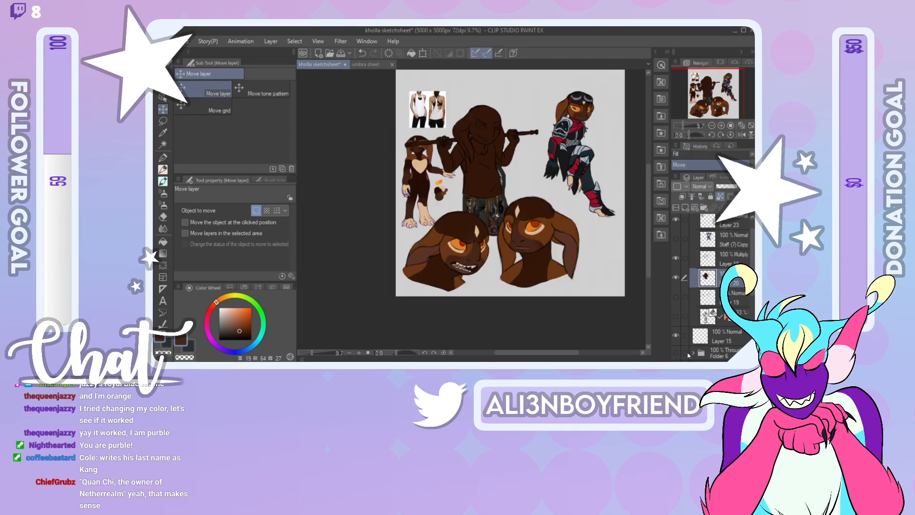
{"action": "scroll", "coordinate": [708, 343], "scroll_direction": "down", "scroll_amount": 5}
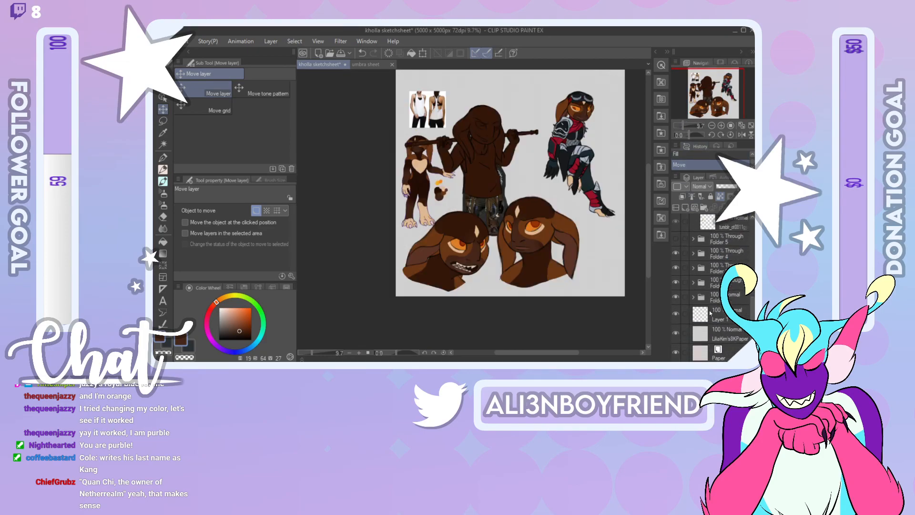
{"action": "left_click", "coordinate": [696, 298]}
{"action": "scroll", "coordinate": [705, 270], "scroll_direction": "down", "scroll_amount": 8}
{"action": "left_click", "coordinate": [677, 295]}
{"action": "left_click", "coordinate": [677, 296]}
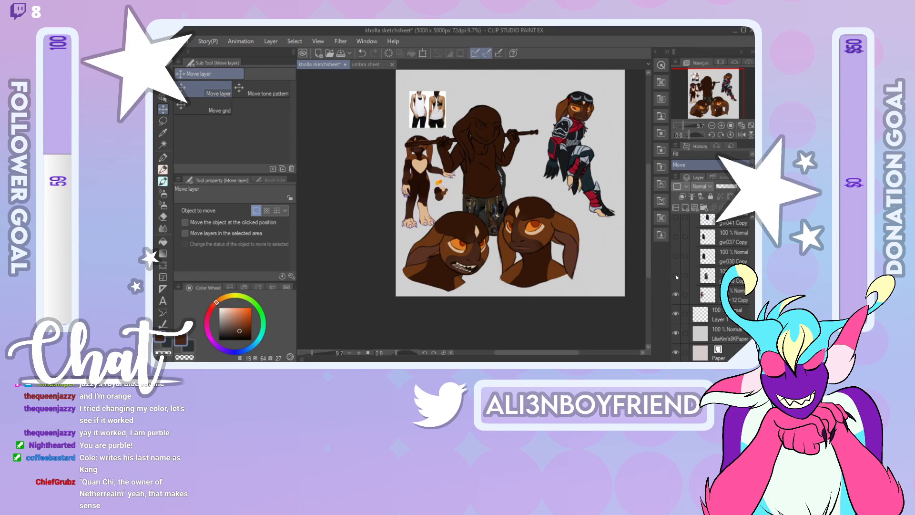
{"action": "left_click", "coordinate": [676, 275]}
{"action": "scroll", "coordinate": [753, 257], "scroll_direction": "up", "scroll_amount": 5}
{"action": "scroll", "coordinate": [753, 257], "scroll_direction": "up", "scroll_amount": 5}
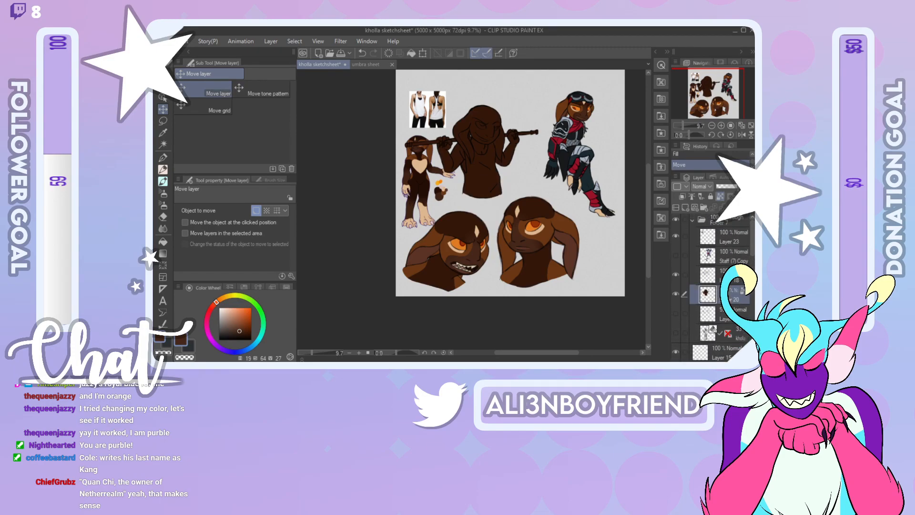
Step: Add two new raster layers clipped to the character's base colour layer and sample the brown from the snarling head's muzzle
{"action": "left_click", "coordinate": [685, 208]}
{"action": "left_click", "coordinate": [682, 196]}
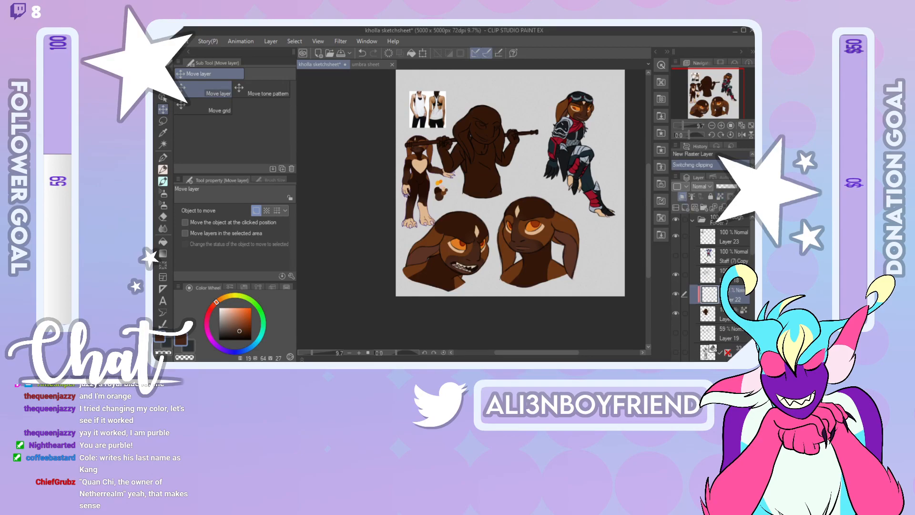
{"action": "left_click_drag", "start_coordinate": [687, 126], "coordinate": [685, 125]}
{"action": "right_click", "coordinate": [477, 305]}
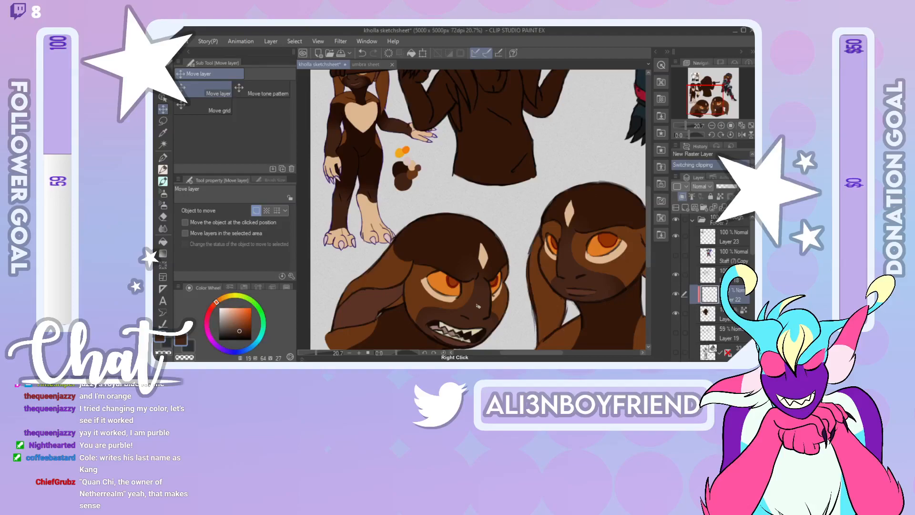
{"action": "left_click", "coordinate": [732, 314]}
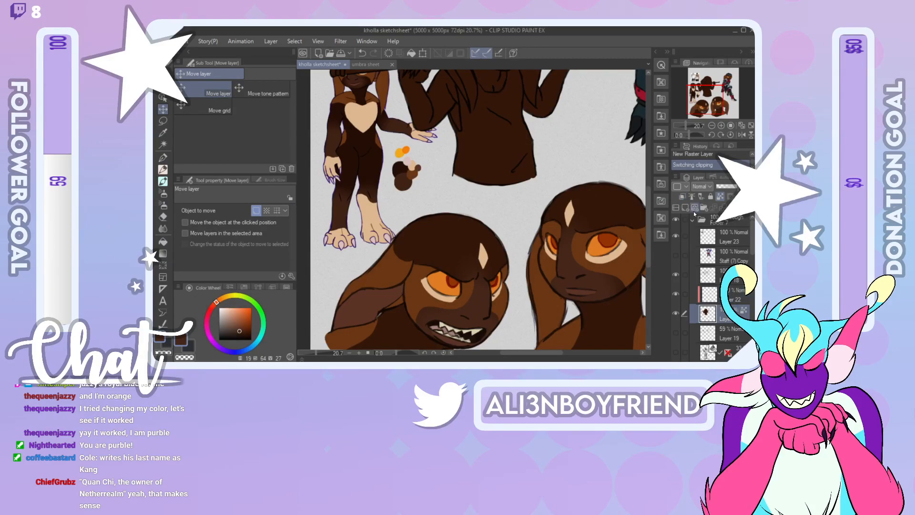
{"action": "left_click", "coordinate": [685, 208]}
{"action": "left_click_drag", "start_coordinate": [704, 98], "coordinate": [704, 88]}
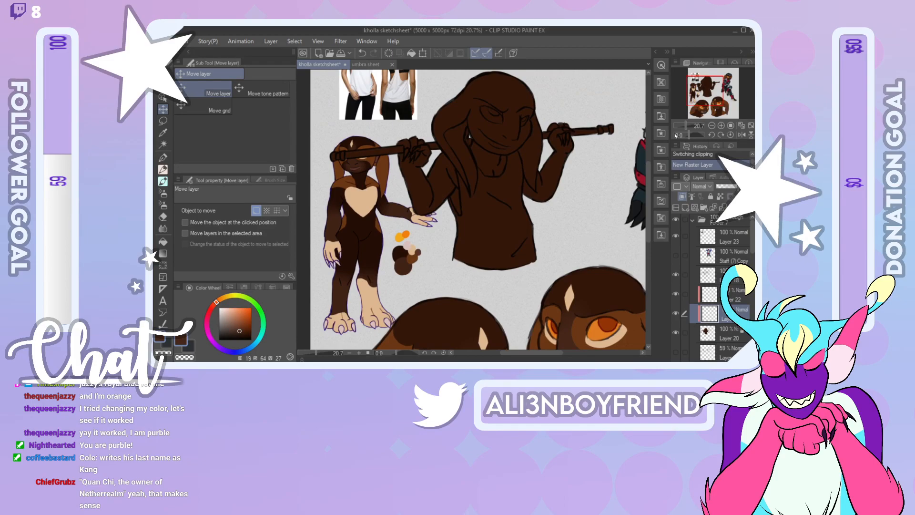
Step: Paint the sampled brown over both forearms and the muzzle with the G-pen, erasing the excess along the jaw
{"action": "left_click", "coordinate": [163, 157]}
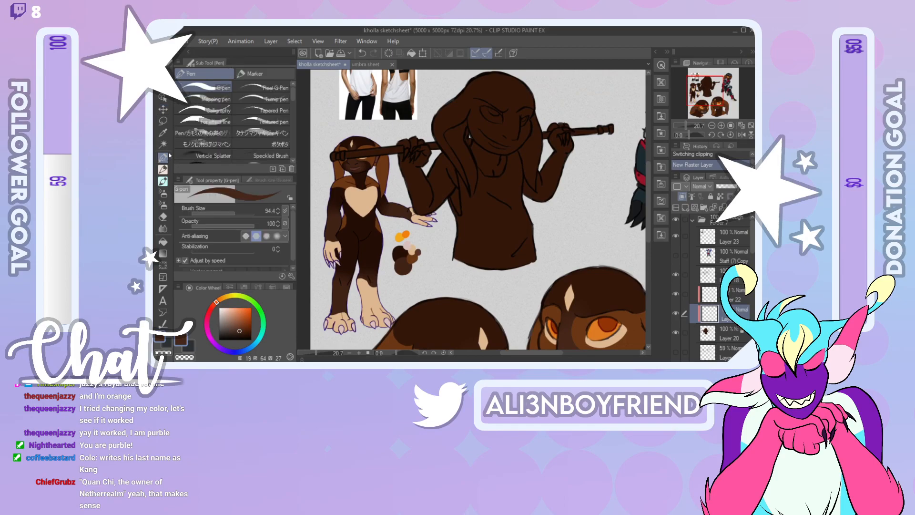
{"action": "mouse_move", "coordinate": [421, 183]}
{"action": "left_mouse_down"}
{"action": "mouse_move", "coordinate": [427, 148]}
{"action": "mouse_move", "coordinate": [416, 141]}
{"action": "mouse_move", "coordinate": [412, 164]}
{"action": "mouse_move", "coordinate": [417, 141]}
{"action": "left_mouse_up"}
{"action": "mouse_move", "coordinate": [549, 184]}
{"action": "left_mouse_down"}
{"action": "mouse_move", "coordinate": [543, 171]}
{"action": "mouse_move", "coordinate": [550, 195]}
{"action": "mouse_move", "coordinate": [565, 162]}
{"action": "left_mouse_up"}
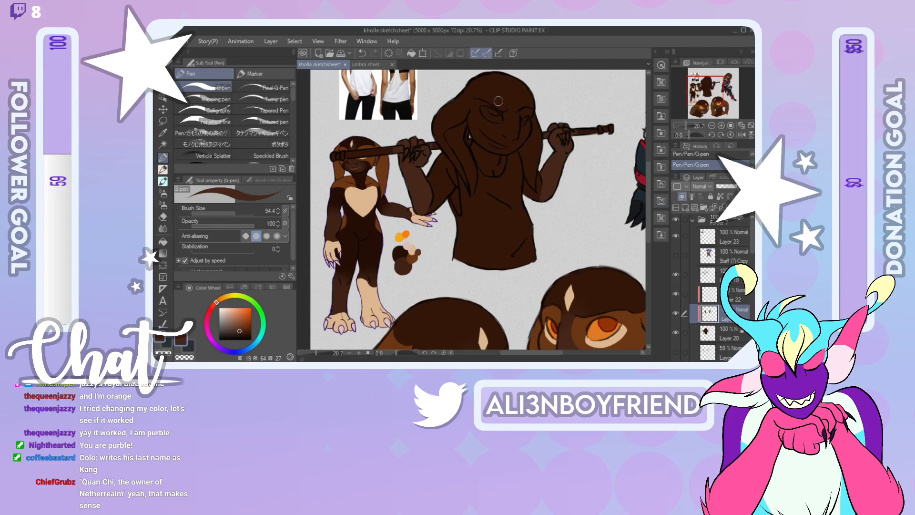
{"action": "mouse_move", "coordinate": [483, 136]}
{"action": "left_mouse_down"}
{"action": "mouse_move", "coordinate": [507, 116]}
{"action": "mouse_move", "coordinate": [510, 137]}
{"action": "left_mouse_up"}
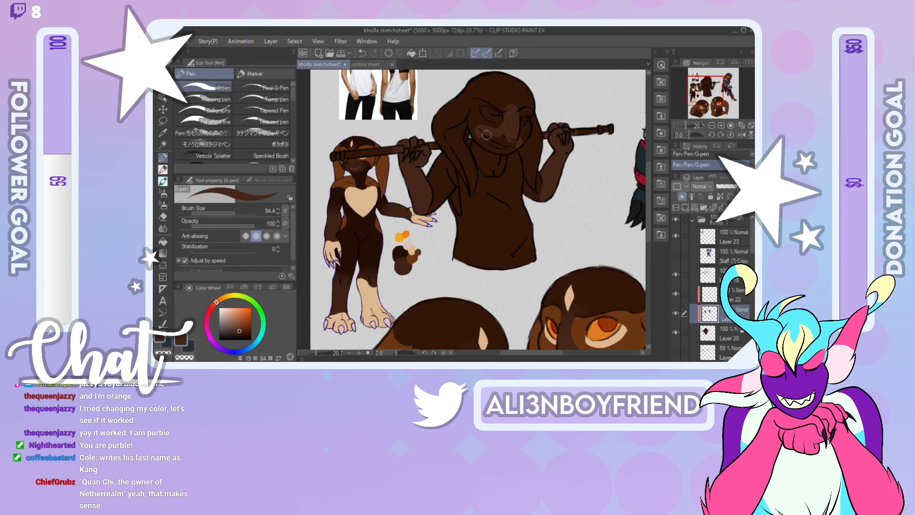
{"action": "mouse_move", "coordinate": [482, 134]}
{"action": "left_mouse_down"}
{"action": "mouse_move", "coordinate": [509, 144]}
{"action": "mouse_move", "coordinate": [499, 138]}
{"action": "left_mouse_up"}
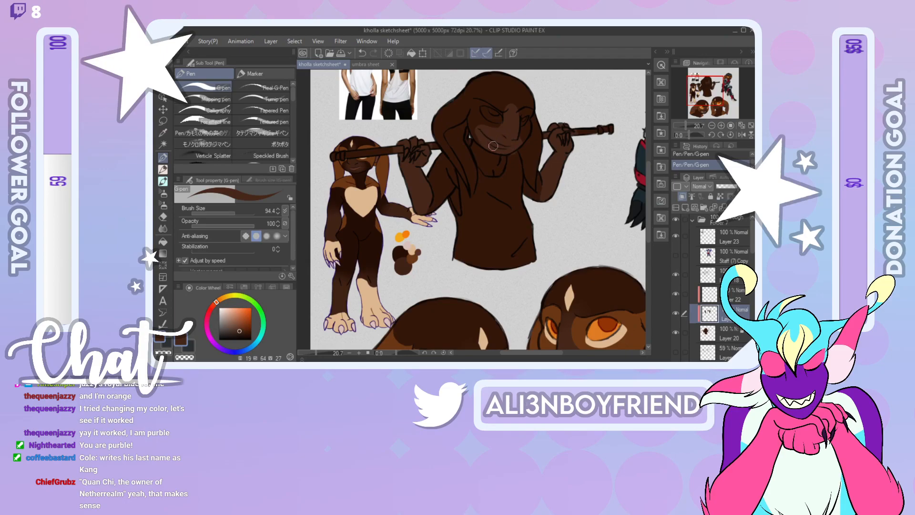
{"action": "left_click_drag", "start_coordinate": [516, 160], "coordinate": [519, 155]}
{"action": "left_click", "coordinate": [521, 151]}
Step: Soften the inner edges of the forearm and muzzle markings with the Blur tool, enlarging its brush to 101.7 for the face
{"action": "left_click", "coordinate": [163, 229]}
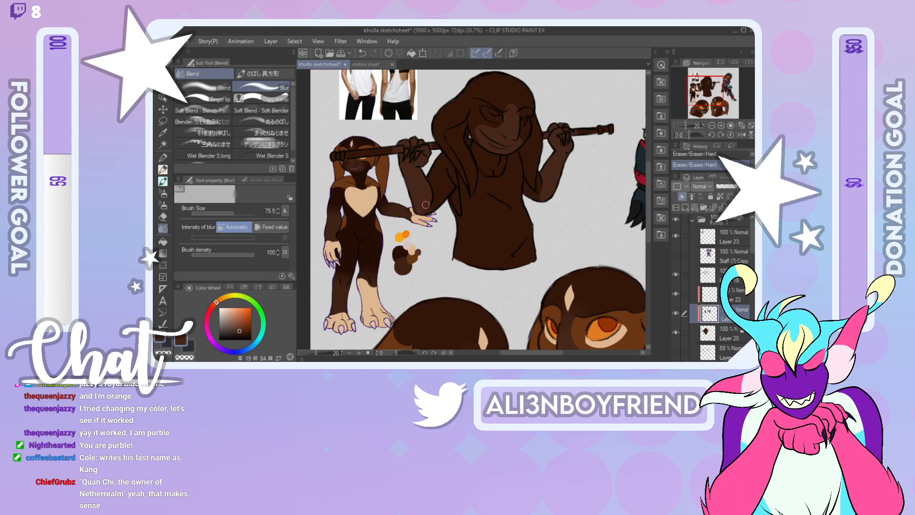
{"action": "left_click_drag", "start_coordinate": [418, 187], "coordinate": [424, 181]}
{"action": "left_click_drag", "start_coordinate": [537, 183], "coordinate": [546, 177]}
{"action": "left_click", "coordinate": [235, 213]}
{"action": "left_click_drag", "start_coordinate": [482, 129], "coordinate": [482, 123]}
Step: Add more muzzle brown around the brow and far eye with the G-pen and blur it into the darker base
{"action": "key", "text": "p"}
{"action": "left_click_drag", "start_coordinate": [519, 126], "coordinate": [515, 136]}
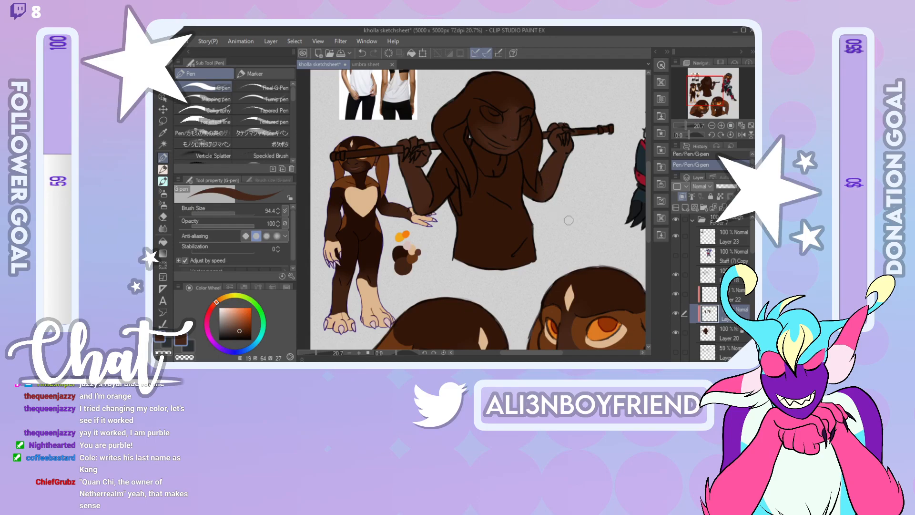
{"action": "left_click", "coordinate": [162, 229]}
{"action": "left_click_drag", "start_coordinate": [520, 88], "coordinate": [519, 123]}
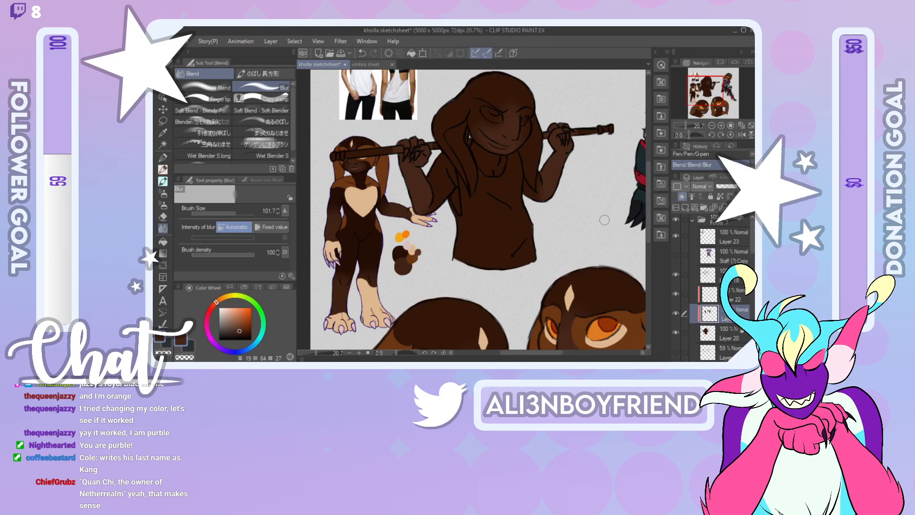
{"action": "left_click_drag", "start_coordinate": [495, 119], "coordinate": [493, 128]}
Step: Sample the lighter orange-brown from the calm head's ear and add a new clipped layer above the forearm and muzzle markings
{"action": "left_click", "coordinate": [163, 157]}
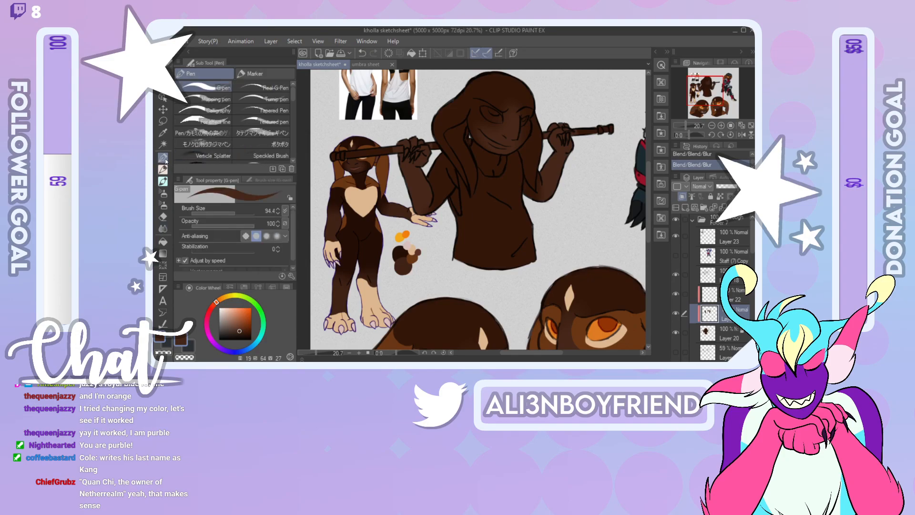
{"action": "right_click", "coordinate": [643, 337]}
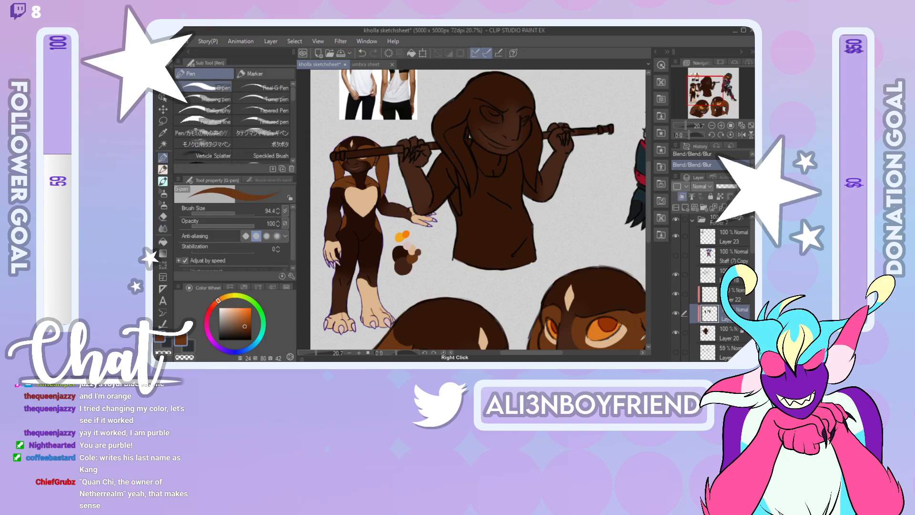
{"action": "left_click", "coordinate": [684, 206]}
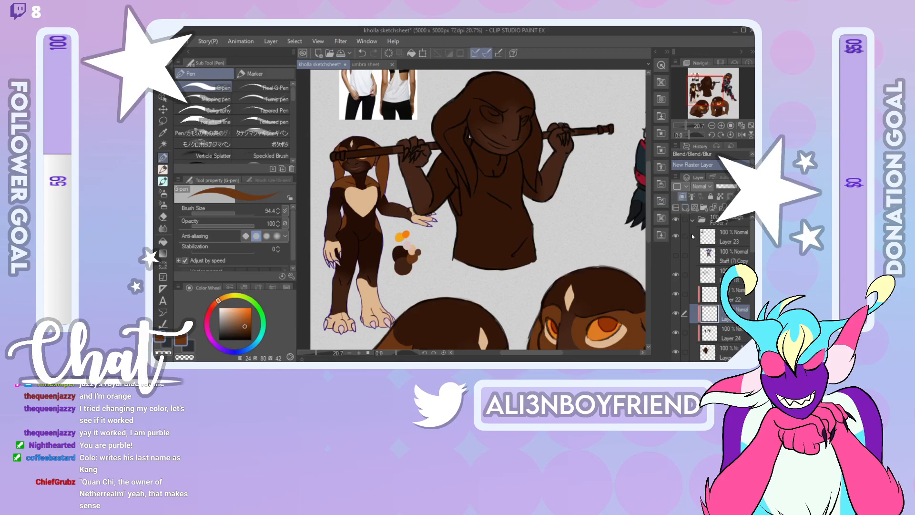
Step: Erase the stray brown around the upper arm and shoulder on Layer 24
{"action": "mouse_move", "coordinate": [705, 93]}
{"action": "left_mouse_down"}
{"action": "mouse_move", "coordinate": [707, 109]}
{"action": "mouse_move", "coordinate": [706, 95]}
{"action": "left_mouse_up"}
{"action": "left_click", "coordinate": [724, 334]}
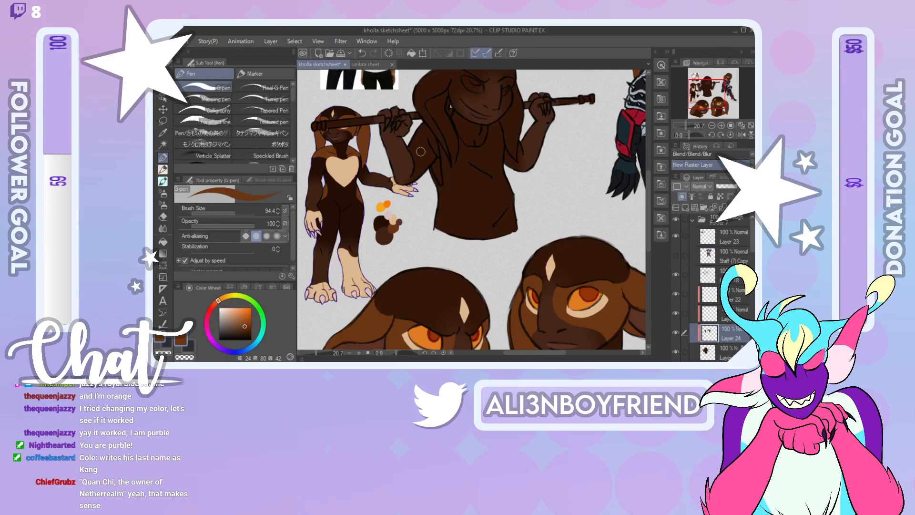
{"action": "left_click_drag", "start_coordinate": [411, 145], "coordinate": [456, 181]}
{"action": "left_click_drag", "start_coordinate": [411, 147], "coordinate": [425, 148]}
Step: Paint an orange-brown patch around the far eye on the new clipped layer and tidy its edges with the eraser and G-pen
{"action": "left_click", "coordinate": [729, 314]}
{"action": "mouse_move", "coordinate": [691, 98]}
{"action": "left_mouse_down"}
{"action": "mouse_move", "coordinate": [705, 110]}
{"action": "mouse_move", "coordinate": [707, 101]}
{"action": "mouse_move", "coordinate": [694, 97]}
{"action": "left_mouse_up"}
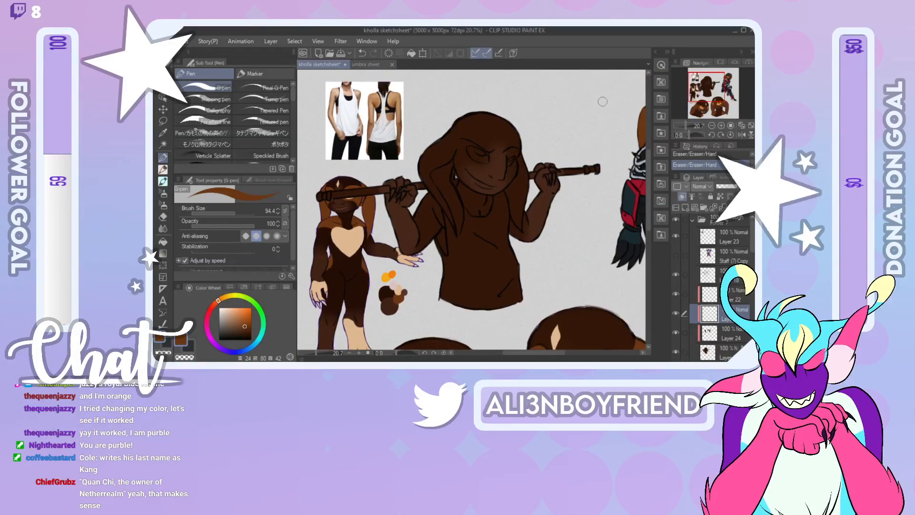
{"action": "left_click_drag", "start_coordinate": [507, 152], "coordinate": [515, 151]}
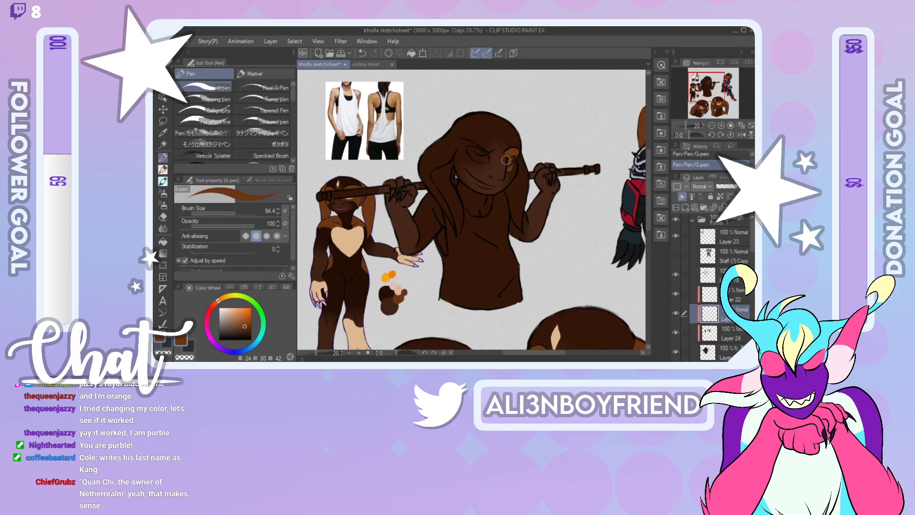
{"action": "left_click_drag", "start_coordinate": [502, 153], "coordinate": [530, 156]}
{"action": "left_click_drag", "start_coordinate": [508, 157], "coordinate": [520, 152]}
{"action": "key", "text": "e"}
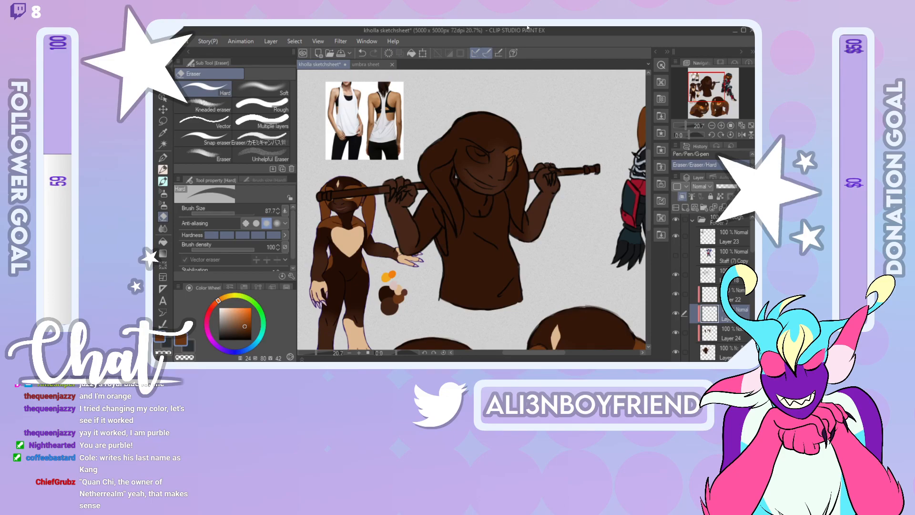
{"action": "left_click", "coordinate": [163, 157]}
{"action": "left_click", "coordinate": [713, 108]}
{"action": "left_click_drag", "start_coordinate": [714, 108], "coordinate": [709, 89]}
{"action": "left_click_drag", "start_coordinate": [509, 132], "coordinate": [508, 141]}
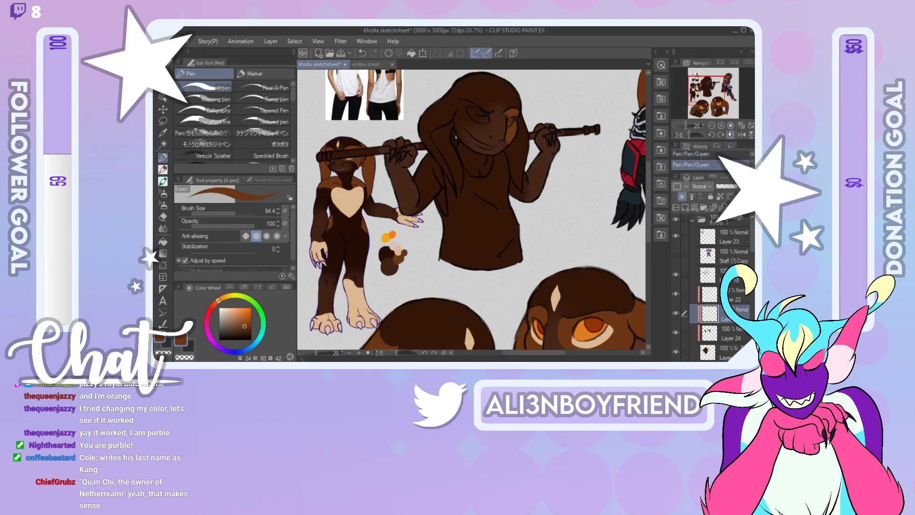
Step: Mirror the canvas view, set the pen's stabilization to 100, and outline the orange-brown marking around the near eye and temple
{"action": "left_click", "coordinate": [741, 135]}
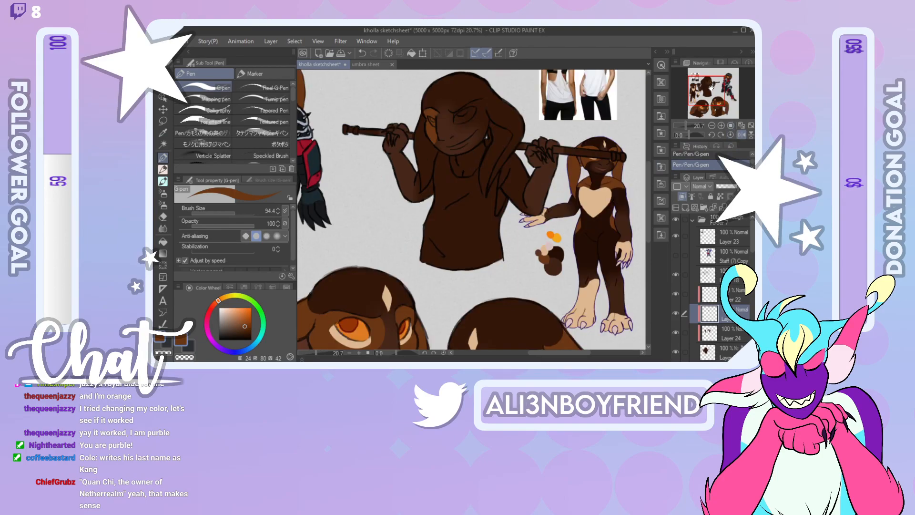
{"action": "left_click_drag", "start_coordinate": [711, 86], "coordinate": [713, 87]}
{"action": "left_click_drag", "start_coordinate": [238, 247], "coordinate": [257, 248]}
{"action": "mouse_move", "coordinate": [710, 89]}
{"action": "left_mouse_down"}
{"action": "mouse_move", "coordinate": [712, 100]}
{"action": "mouse_move", "coordinate": [711, 90]}
{"action": "left_mouse_up"}
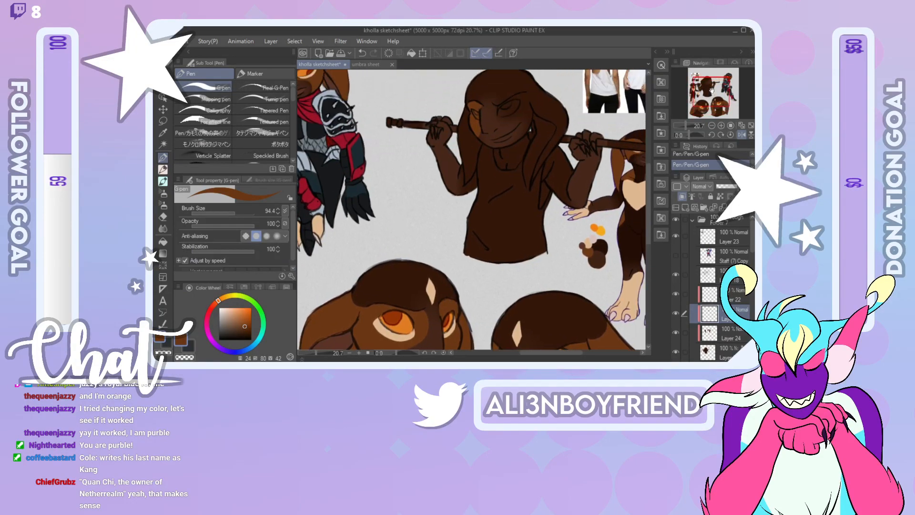
{"action": "left_click_drag", "start_coordinate": [493, 104], "coordinate": [502, 116]}
{"action": "key", "text": "ctrl+z"}
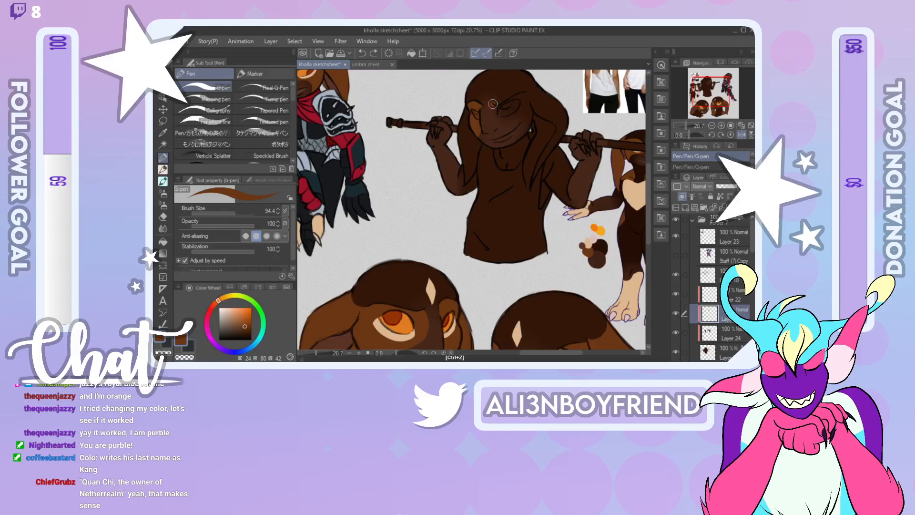
{"action": "mouse_move", "coordinate": [493, 100]}
{"action": "left_mouse_down"}
{"action": "mouse_move", "coordinate": [496, 116]}
{"action": "mouse_move", "coordinate": [529, 122]}
{"action": "left_mouse_up"}
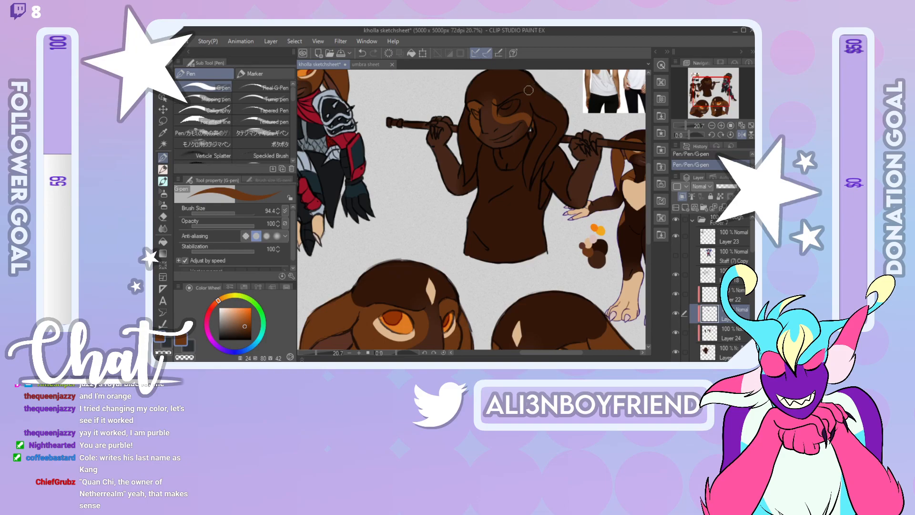
{"action": "key", "text": "ctrl+z"}
{"action": "left_click_drag", "start_coordinate": [524, 92], "coordinate": [537, 76]}
Step: Trim the near-eye marking's inner tip, set stabilization to 0, and fill the marking with orange-brown across the cheek and temple
{"action": "left_click", "coordinate": [690, 124]}
{"action": "mouse_move", "coordinate": [711, 88]}
{"action": "left_mouse_down"}
{"action": "mouse_move", "coordinate": [721, 83]}
{"action": "mouse_move", "coordinate": [705, 82]}
{"action": "left_mouse_up"}
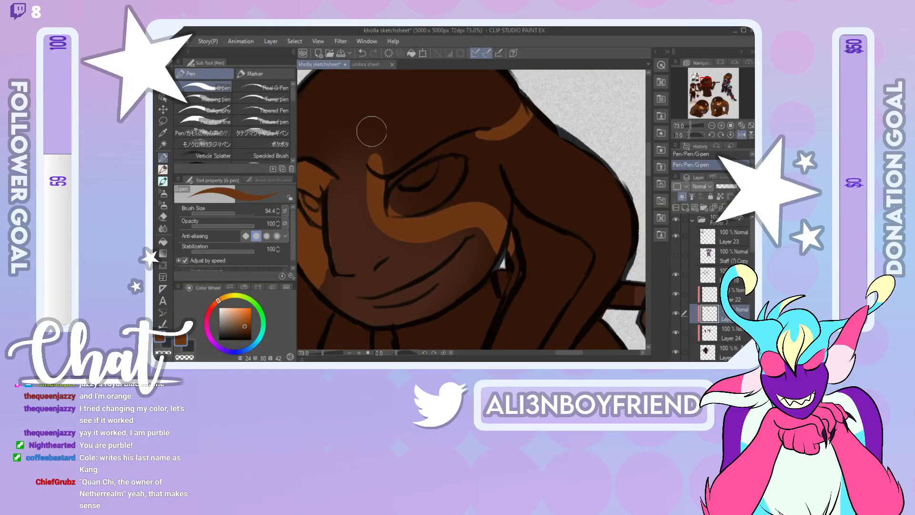
{"action": "left_click_drag", "start_coordinate": [378, 153], "coordinate": [420, 170]}
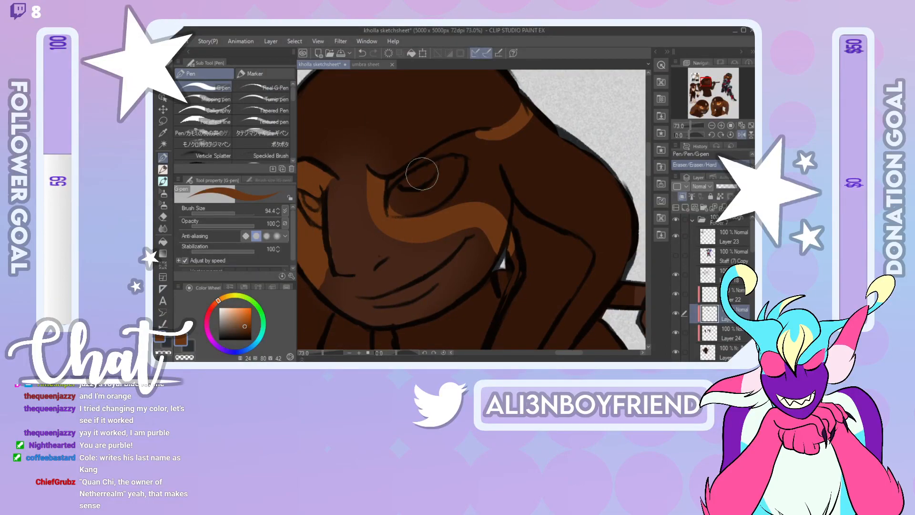
{"action": "left_click_drag", "start_coordinate": [228, 251], "coordinate": [180, 226]}
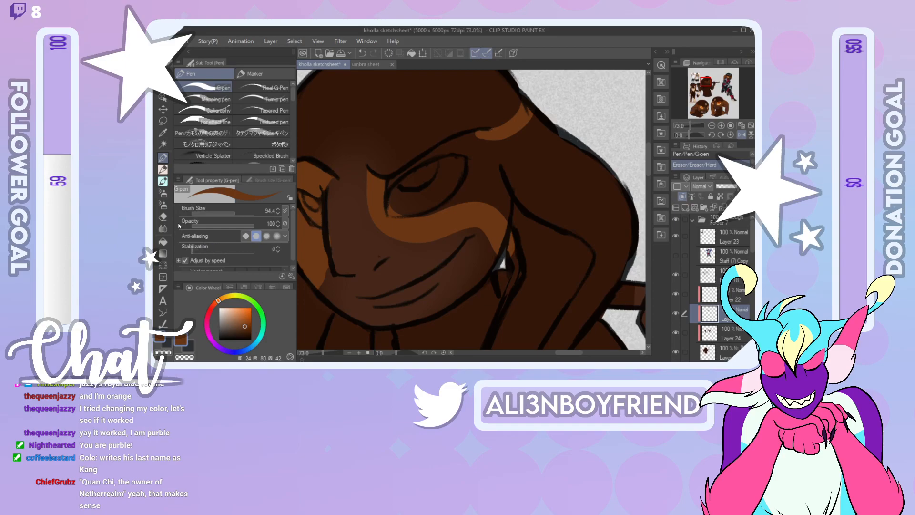
{"action": "mouse_move", "coordinate": [410, 207]}
{"action": "left_mouse_down"}
{"action": "mouse_move", "coordinate": [396, 181]}
{"action": "mouse_move", "coordinate": [479, 141]}
{"action": "mouse_move", "coordinate": [494, 149]}
{"action": "mouse_move", "coordinate": [492, 180]}
{"action": "mouse_move", "coordinate": [508, 219]}
{"action": "mouse_move", "coordinate": [495, 201]}
{"action": "mouse_move", "coordinate": [467, 196]}
{"action": "mouse_move", "coordinate": [440, 209]}
{"action": "mouse_move", "coordinate": [415, 193]}
{"action": "mouse_move", "coordinate": [468, 171]}
{"action": "mouse_move", "coordinate": [406, 194]}
{"action": "mouse_move", "coordinate": [446, 218]}
{"action": "left_mouse_up"}
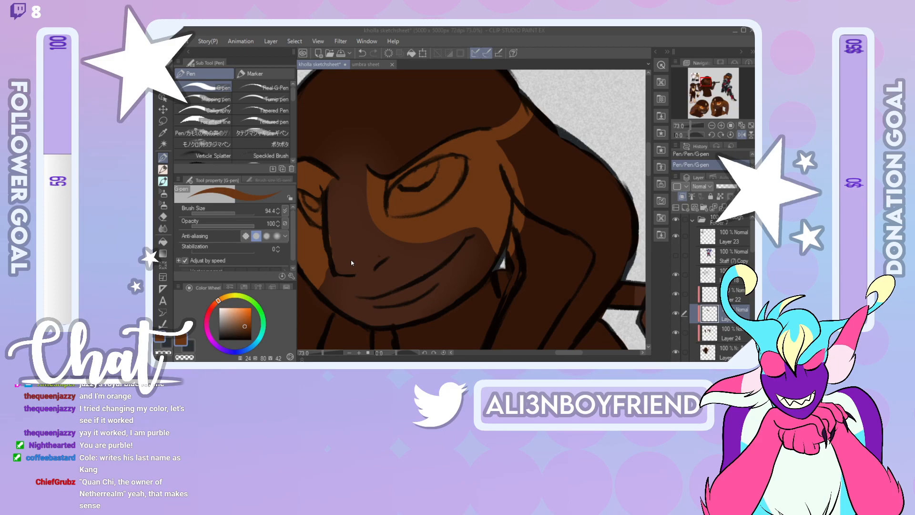
{"action": "left_click_drag", "start_coordinate": [343, 232], "coordinate": [362, 253]}
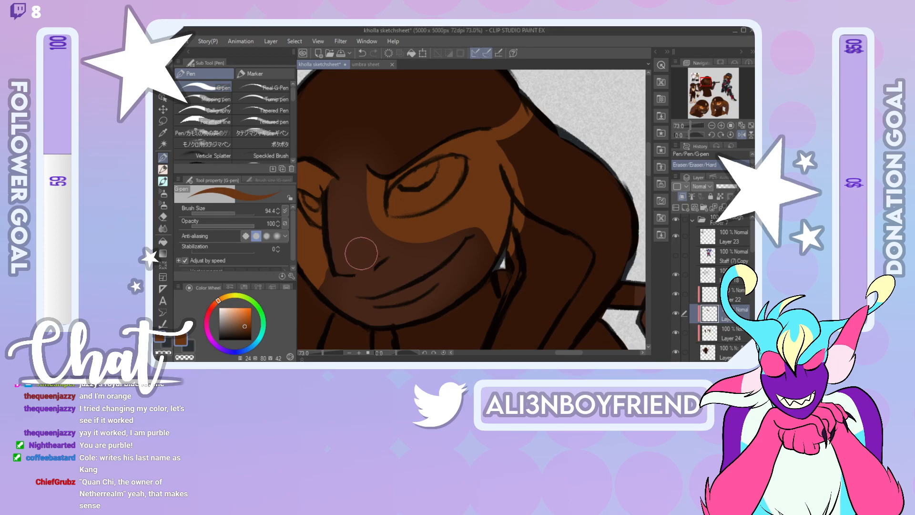
Step: Paint the near ear orange-brown from its outer edge down to the tip, filling the dark gaps inside it
{"action": "left_click_drag", "start_coordinate": [691, 122], "coordinate": [687, 124]}
{"action": "left_click_drag", "start_coordinate": [708, 86], "coordinate": [705, 86]}
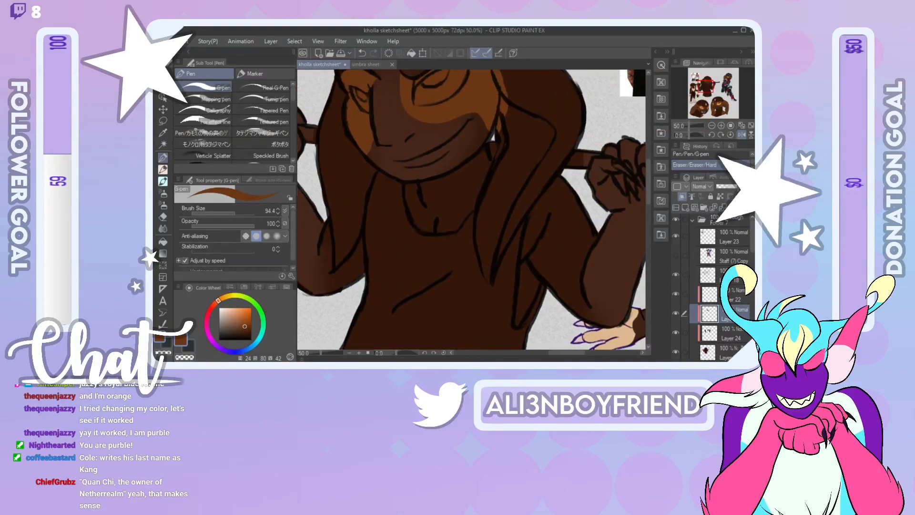
{"action": "mouse_move", "coordinate": [504, 144]}
{"action": "left_mouse_down"}
{"action": "mouse_move", "coordinate": [493, 187]}
{"action": "mouse_move", "coordinate": [528, 132]}
{"action": "mouse_move", "coordinate": [517, 161]}
{"action": "left_mouse_up"}
{"action": "mouse_move", "coordinate": [494, 264]}
{"action": "left_mouse_down"}
{"action": "mouse_move", "coordinate": [541, 178]}
{"action": "mouse_move", "coordinate": [563, 160]}
{"action": "mouse_move", "coordinate": [574, 127]}
{"action": "mouse_move", "coordinate": [552, 147]}
{"action": "mouse_move", "coordinate": [566, 114]}
{"action": "mouse_move", "coordinate": [555, 178]}
{"action": "mouse_move", "coordinate": [500, 223]}
{"action": "left_mouse_up"}
{"action": "mouse_move", "coordinate": [451, 207]}
{"action": "left_mouse_down"}
{"action": "mouse_move", "coordinate": [436, 165]}
{"action": "mouse_move", "coordinate": [427, 171]}
{"action": "mouse_move", "coordinate": [450, 156]}
{"action": "mouse_move", "coordinate": [483, 221]}
{"action": "mouse_move", "coordinate": [480, 206]}
{"action": "left_mouse_up"}
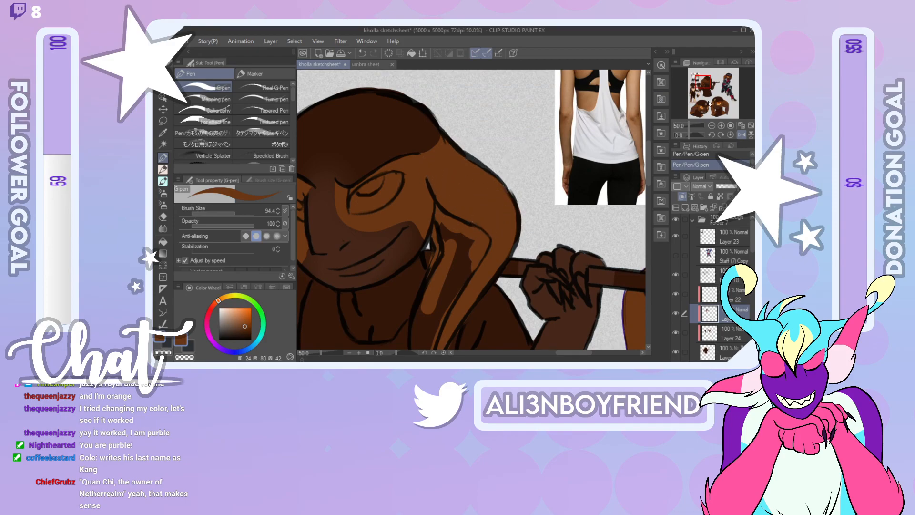
{"action": "left_click_drag", "start_coordinate": [707, 90], "coordinate": [705, 94]}
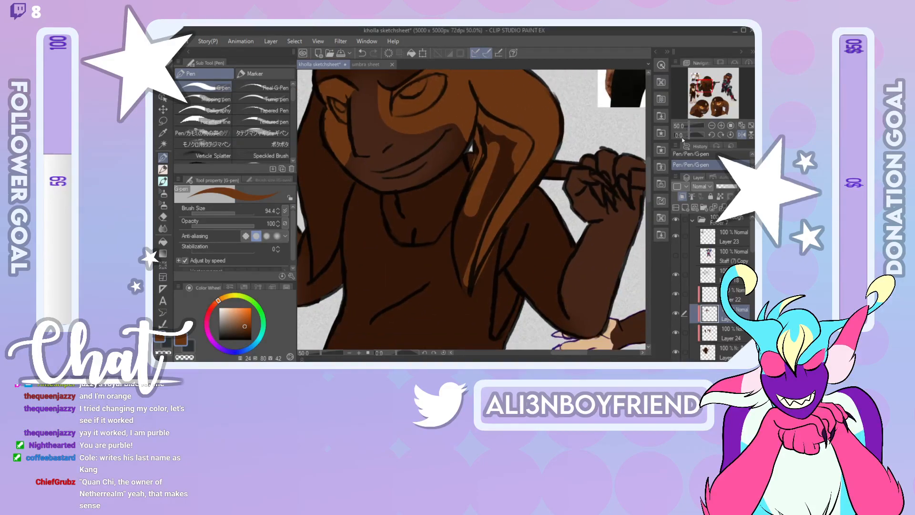
{"action": "left_click_drag", "start_coordinate": [482, 281], "coordinate": [506, 245]}
{"action": "mouse_move", "coordinate": [461, 157]}
{"action": "left_mouse_down"}
{"action": "mouse_move", "coordinate": [465, 165]}
{"action": "mouse_move", "coordinate": [472, 153]}
{"action": "mouse_move", "coordinate": [482, 170]}
{"action": "mouse_move", "coordinate": [474, 195]}
{"action": "left_mouse_up"}
{"action": "left_click_drag", "start_coordinate": [494, 155], "coordinate": [514, 196]}
Step: Mirror the canvas view and fill the far ear with orange-brown down to its tip
{"action": "left_click", "coordinate": [739, 134]}
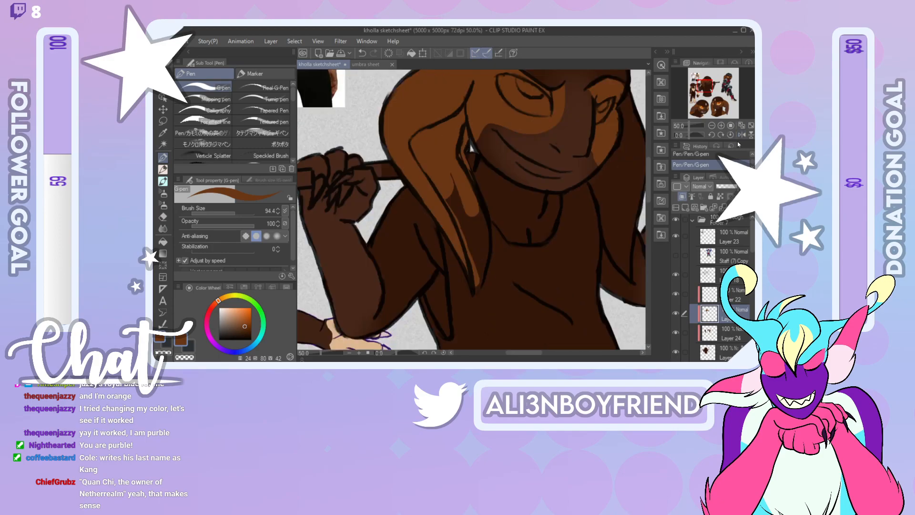
{"action": "mouse_move", "coordinate": [705, 89]}
{"action": "left_mouse_down"}
{"action": "mouse_move", "coordinate": [702, 98]}
{"action": "mouse_move", "coordinate": [695, 89]}
{"action": "mouse_move", "coordinate": [699, 114]}
{"action": "mouse_move", "coordinate": [710, 115]}
{"action": "mouse_move", "coordinate": [709, 84]}
{"action": "left_mouse_up"}
{"action": "mouse_move", "coordinate": [485, 221]}
{"action": "left_mouse_down"}
{"action": "mouse_move", "coordinate": [507, 286]}
{"action": "mouse_move", "coordinate": [499, 276]}
{"action": "left_mouse_up"}
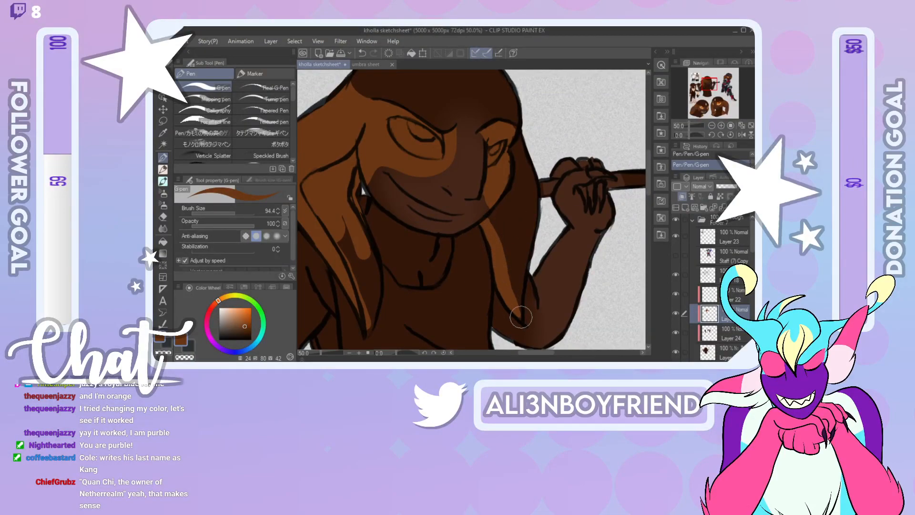
{"action": "mouse_move", "coordinate": [523, 316]}
{"action": "left_mouse_down"}
{"action": "mouse_move", "coordinate": [516, 274]}
{"action": "mouse_move", "coordinate": [516, 299]}
{"action": "mouse_move", "coordinate": [531, 213]}
{"action": "mouse_move", "coordinate": [523, 142]}
{"action": "mouse_move", "coordinate": [494, 221]}
{"action": "left_mouse_up"}
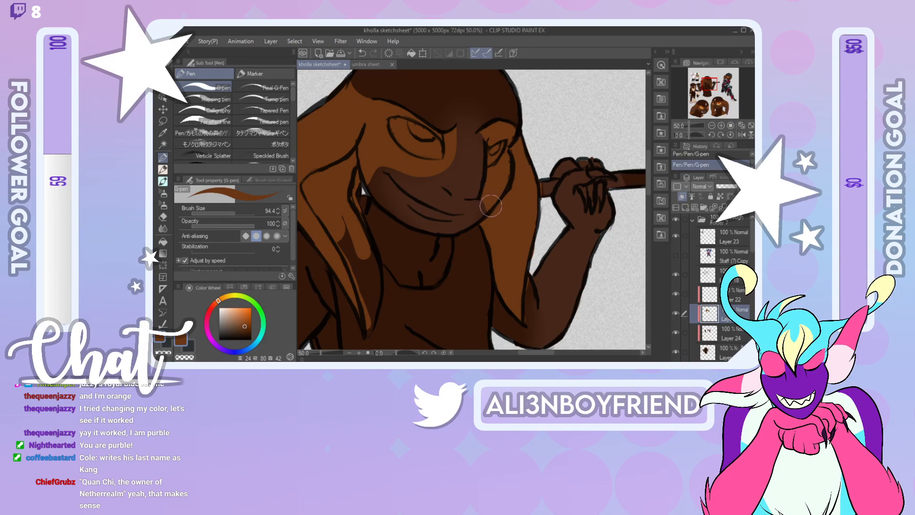
{"action": "left_click_drag", "start_coordinate": [538, 269], "coordinate": [534, 318]}
Step: Lock transparent pixels on the base colour layer, sample the torso's dark brown, and touch up the far hand's knuckles
{"action": "left_click", "coordinate": [723, 346]}
{"action": "left_click", "coordinate": [720, 197]}
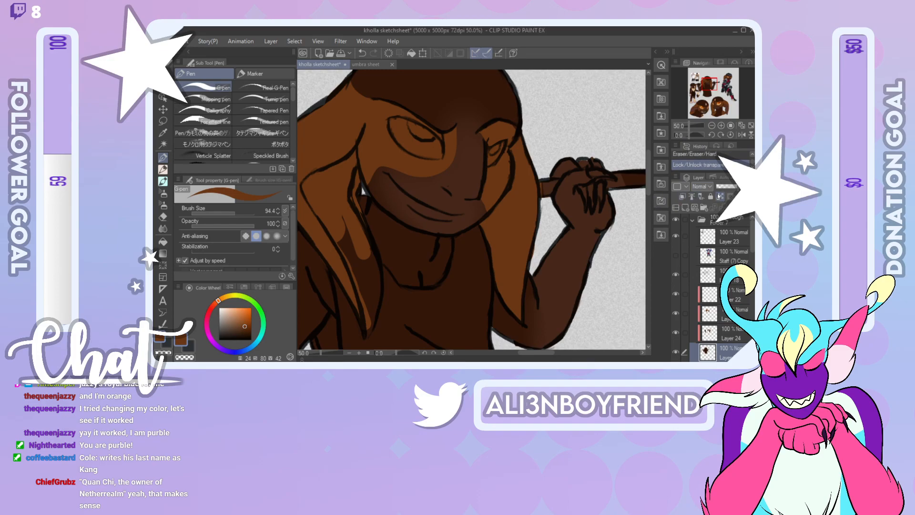
{"action": "right_click", "coordinate": [462, 294]}
{"action": "left_click_drag", "start_coordinate": [579, 162], "coordinate": [598, 166]}
{"action": "left_click", "coordinate": [703, 86]}
{"action": "left_click_drag", "start_coordinate": [704, 86], "coordinate": [701, 86]}
{"action": "left_click", "coordinate": [711, 197]}
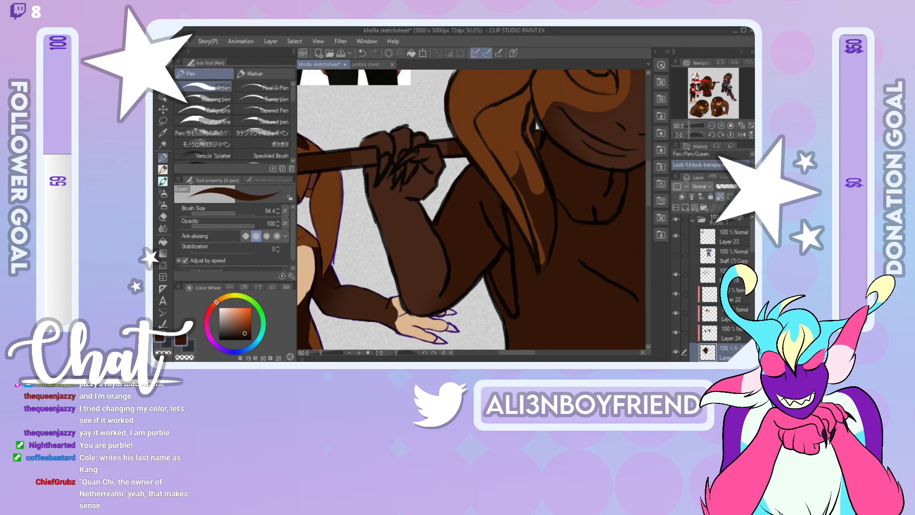
Step: Sample the reddish brown of the inner ear from a reference head and add a raster layer above the orange-brown markings
{"action": "mouse_move", "coordinate": [700, 125]}
{"action": "left_mouse_down"}
{"action": "mouse_move", "coordinate": [684, 124]}
{"action": "mouse_move", "coordinate": [704, 102]}
{"action": "mouse_move", "coordinate": [709, 113]}
{"action": "mouse_move", "coordinate": [707, 98]}
{"action": "left_mouse_up"}
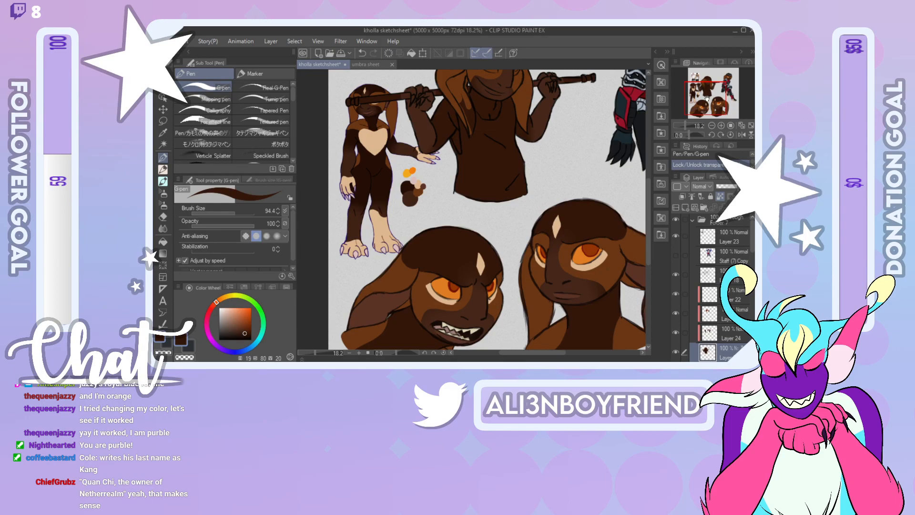
{"action": "left_click_drag", "start_coordinate": [710, 101], "coordinate": [715, 105]}
{"action": "left_click", "coordinate": [618, 250], "text": "alt"}
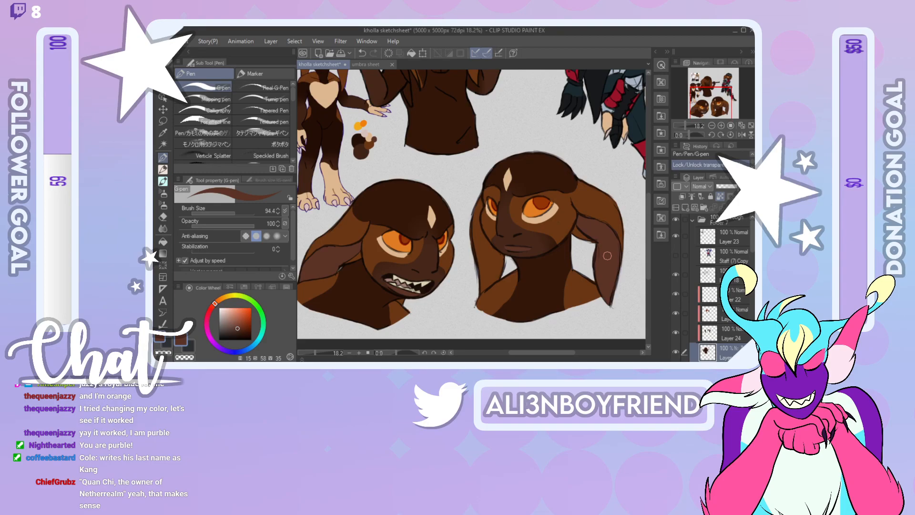
{"action": "left_click", "coordinate": [733, 322]}
{"action": "left_click", "coordinate": [685, 208]}
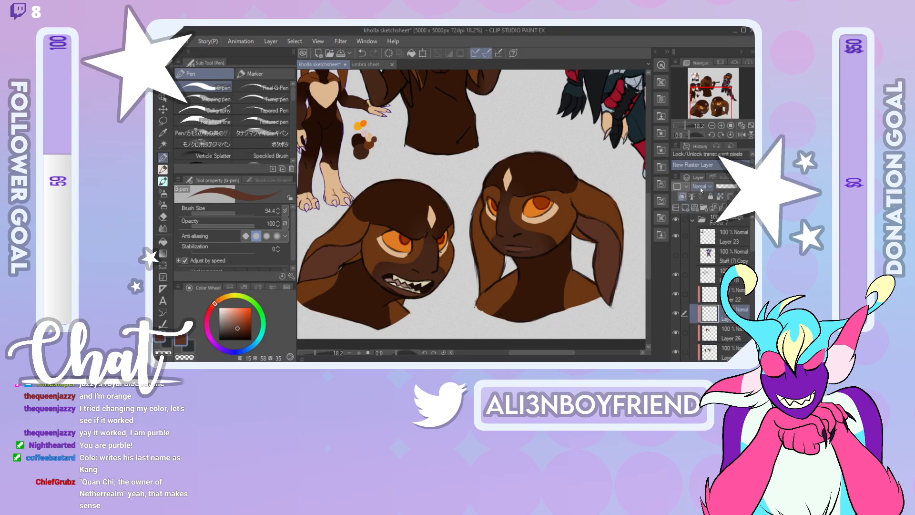
{"action": "left_click", "coordinate": [688, 127]}
{"action": "left_click_drag", "start_coordinate": [706, 101], "coordinate": [702, 81]}
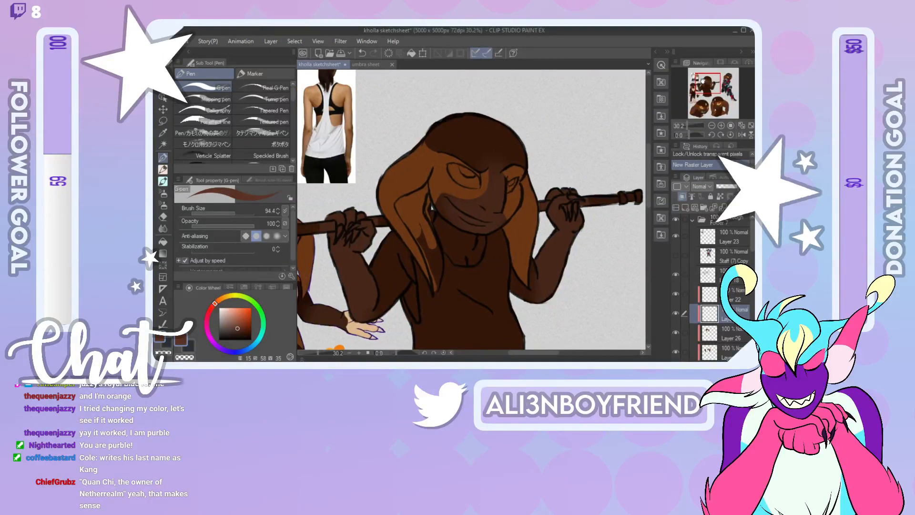
Step: Try reddish-brown strokes around the mouth with brush size 56.1, and paint the near ear's inner side on the new layer
{"action": "left_click_drag", "start_coordinate": [456, 218], "coordinate": [472, 231]}
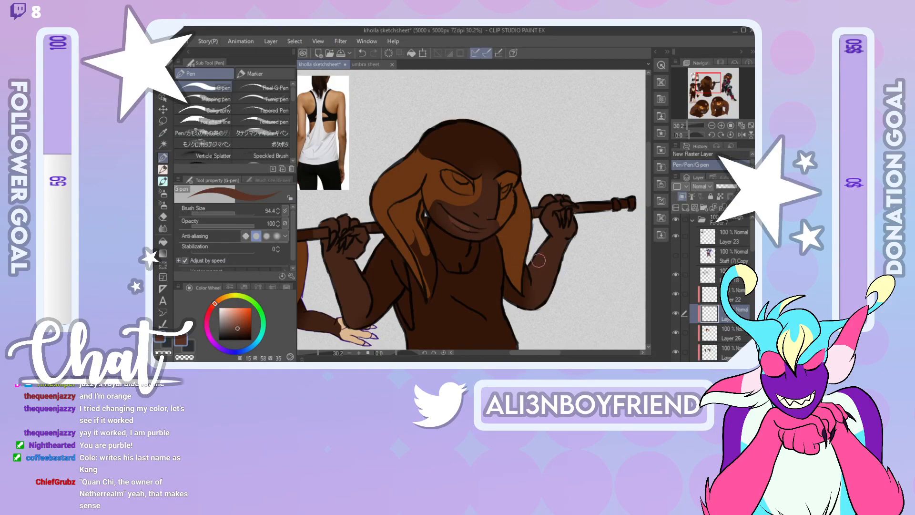
{"action": "key", "text": "ctrl+z"}
{"action": "left_click_drag", "start_coordinate": [235, 212], "coordinate": [231, 213]}
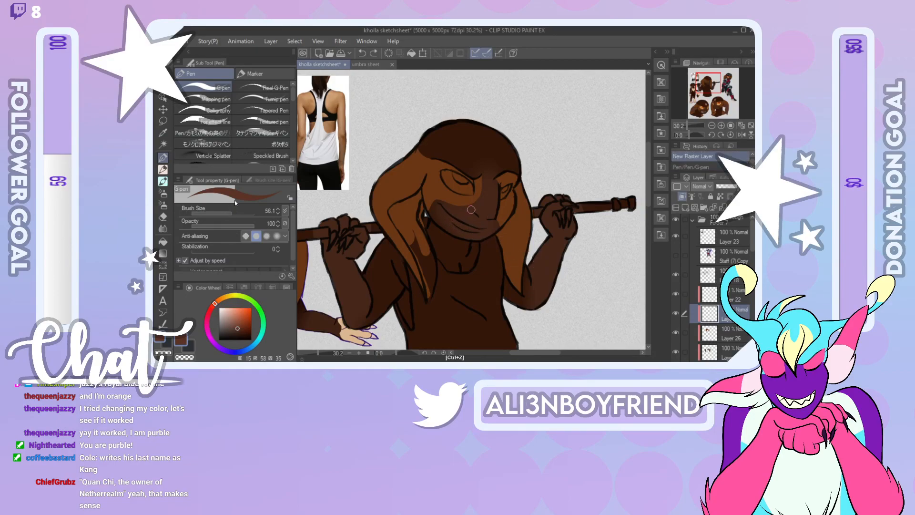
{"action": "left_click", "coordinate": [452, 217]}
{"action": "mouse_move", "coordinate": [452, 217]}
{"action": "left_mouse_down"}
{"action": "mouse_move", "coordinate": [462, 226]}
{"action": "mouse_move", "coordinate": [449, 216]}
{"action": "left_mouse_up"}
{"action": "key", "text": "ctrl+z"}
{"action": "left_click", "coordinate": [451, 215]}
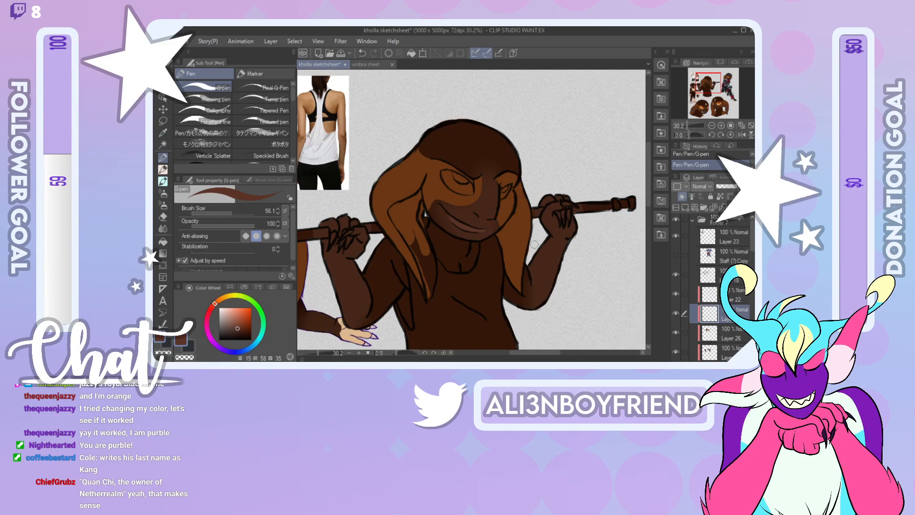
{"action": "key", "text": "ctrl+z"}
{"action": "left_click_drag", "start_coordinate": [479, 230], "coordinate": [481, 230]}
{"action": "key", "text": "ctrl+z"}
{"action": "mouse_move", "coordinate": [419, 254]}
{"action": "left_mouse_down"}
{"action": "mouse_move", "coordinate": [411, 242]}
{"action": "mouse_move", "coordinate": [427, 287]}
{"action": "mouse_move", "coordinate": [427, 249]}
{"action": "mouse_move", "coordinate": [425, 259]}
{"action": "left_mouse_up"}
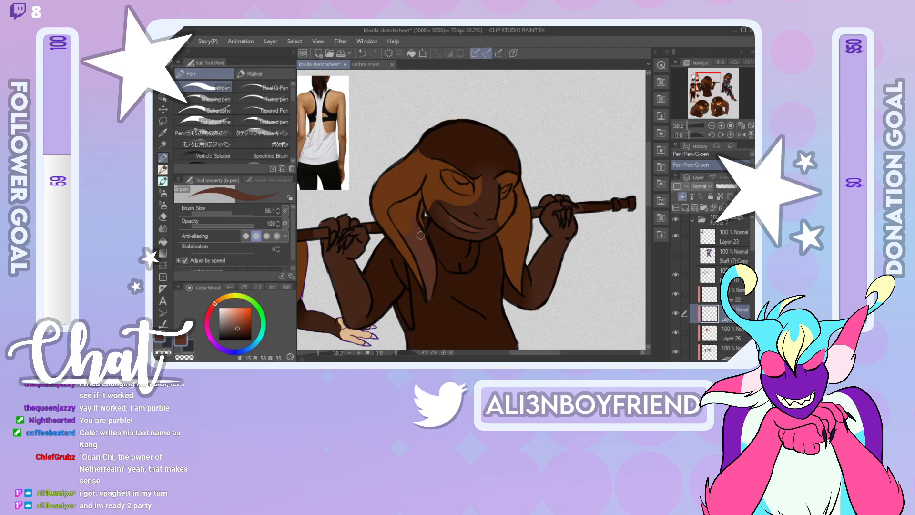
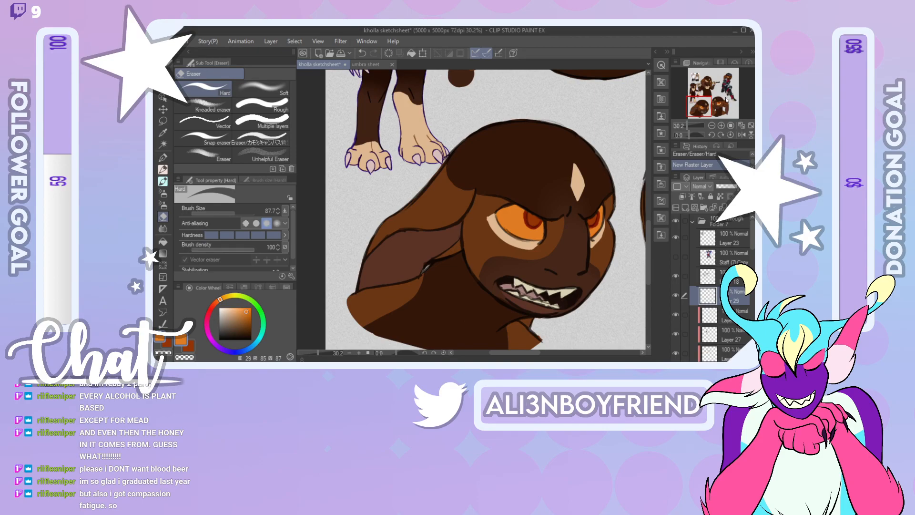
Step: Paint both of the smirking character's eyes orange on Layer 29 with the G-pen at size 35.9
{"action": "mouse_move", "coordinate": [699, 106]}
{"action": "left_mouse_down"}
{"action": "mouse_move", "coordinate": [723, 80]}
{"action": "mouse_move", "coordinate": [705, 84]}
{"action": "left_mouse_up"}
{"action": "left_click", "coordinate": [163, 157]}
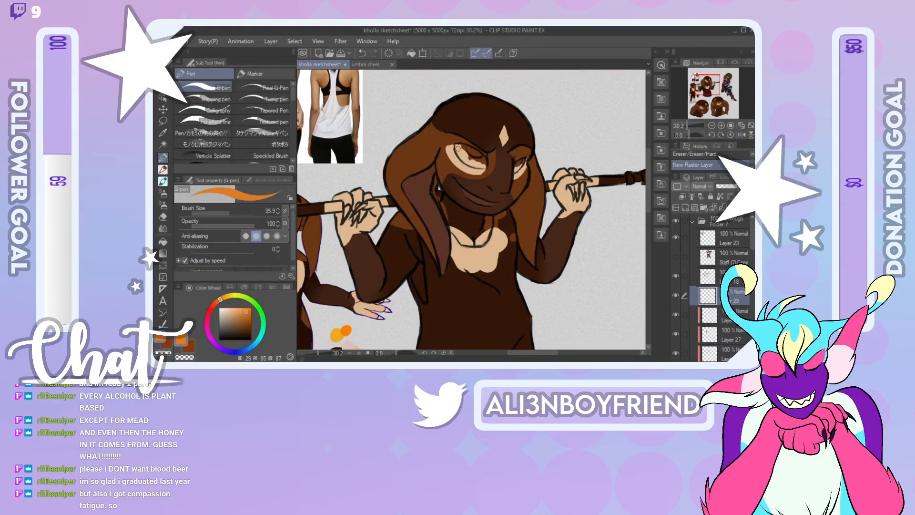
{"action": "mouse_move", "coordinate": [459, 148]}
{"action": "left_mouse_down"}
{"action": "mouse_move", "coordinate": [484, 162]}
{"action": "mouse_move", "coordinate": [472, 155]}
{"action": "left_mouse_up"}
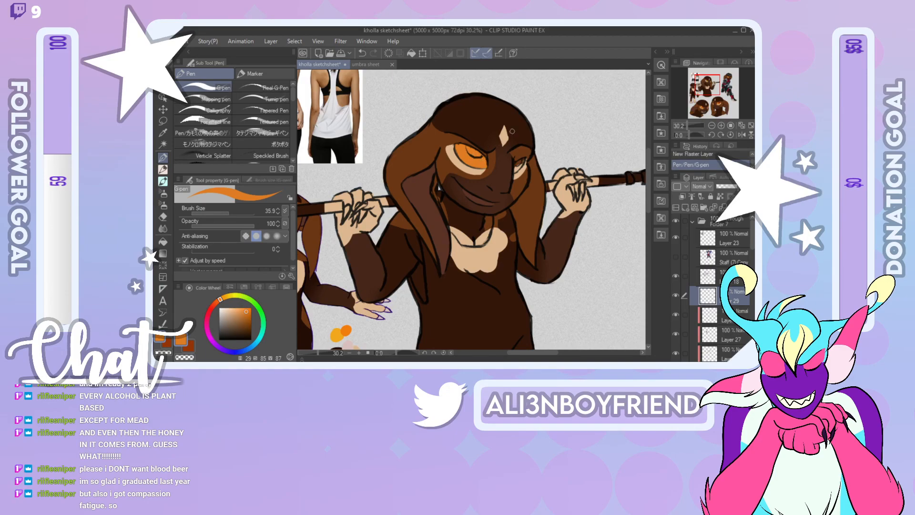
{"action": "mouse_move", "coordinate": [529, 156]}
{"action": "left_mouse_down"}
{"action": "mouse_move", "coordinate": [570, 163]}
{"action": "mouse_move", "coordinate": [556, 170]}
{"action": "left_mouse_up"}
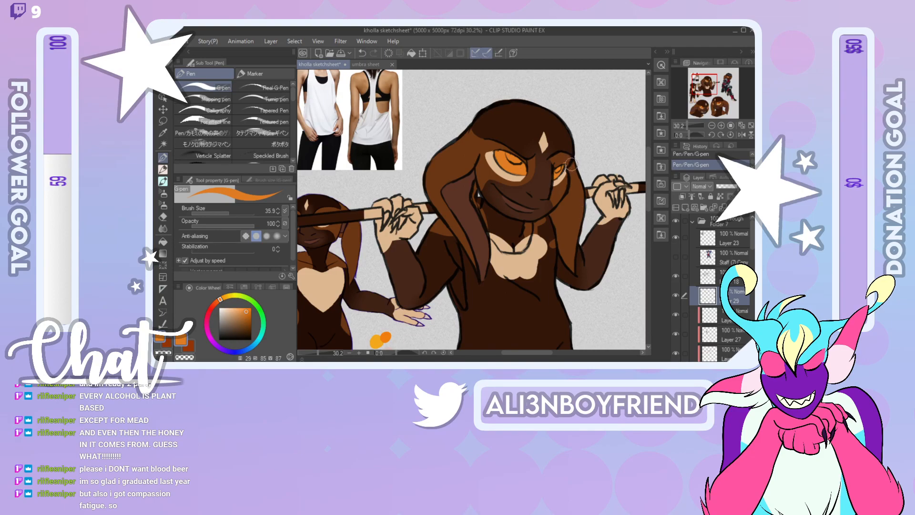
Step: Finish the orange iris, lock the layer's transparent pixels and shade both irises with a darker reddish orange
{"action": "left_click_drag", "start_coordinate": [564, 157], "coordinate": [569, 160]}
{"action": "left_click", "coordinate": [720, 196]}
{"action": "left_click", "coordinate": [188, 343]}
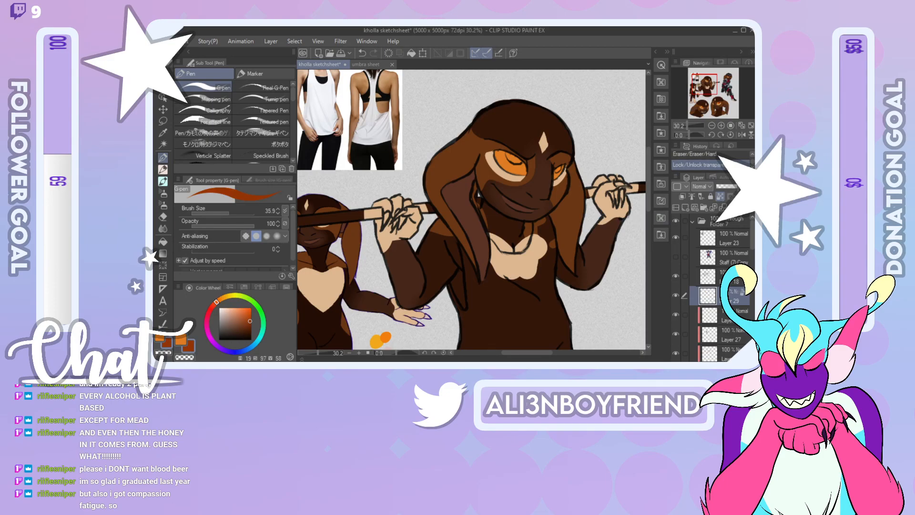
{"action": "left_click_drag", "start_coordinate": [509, 161], "coordinate": [562, 162]}
Step: Paint a beige marking beside the hanging ear at the raised arm's shoulder, using the chest fur color on the lower marking layer
{"action": "left_click_drag", "start_coordinate": [713, 84], "coordinate": [705, 89]}
{"action": "right_click", "coordinate": [573, 206]}
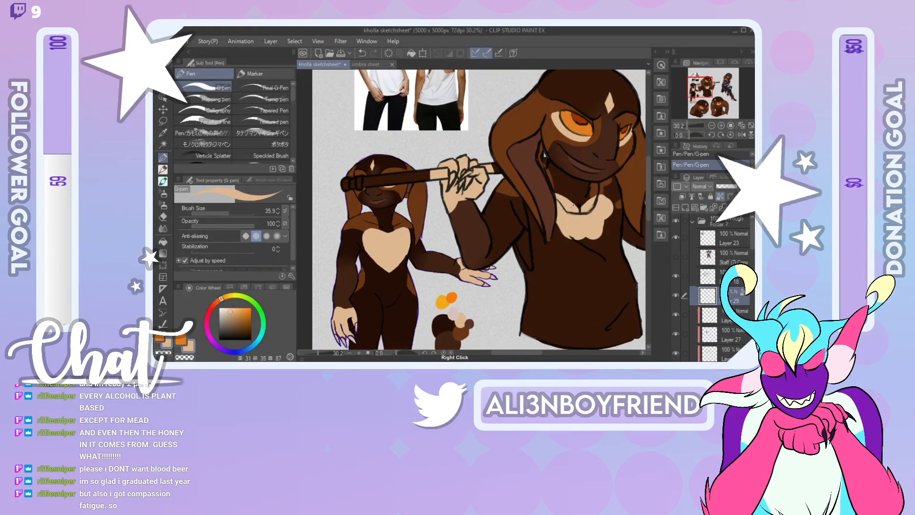
{"action": "scroll", "coordinate": [730, 256], "scroll_direction": "down", "scroll_amount": 4}
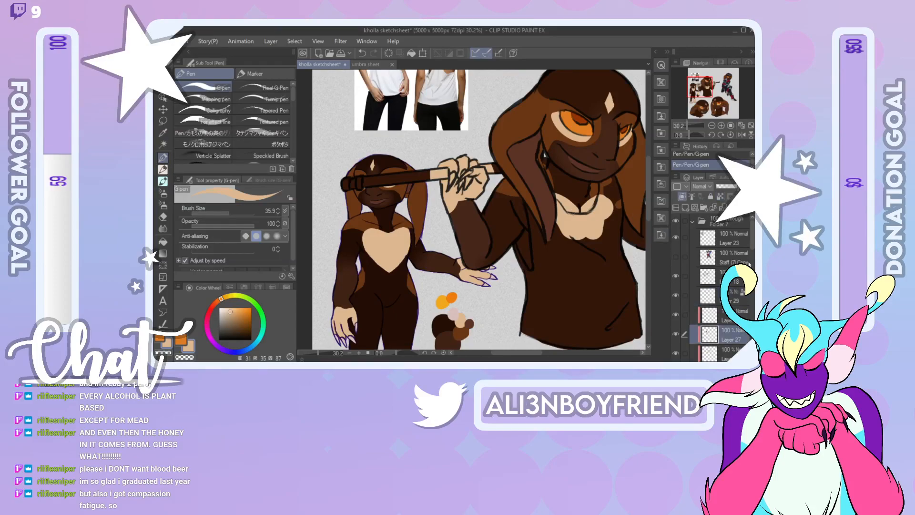
{"action": "left_click", "coordinate": [729, 234]}
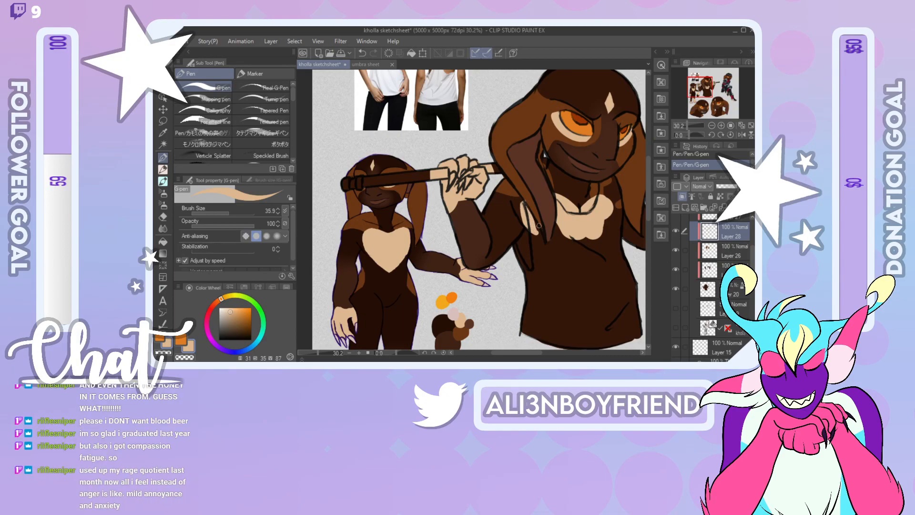
{"action": "key", "text": "ctrl+z"}
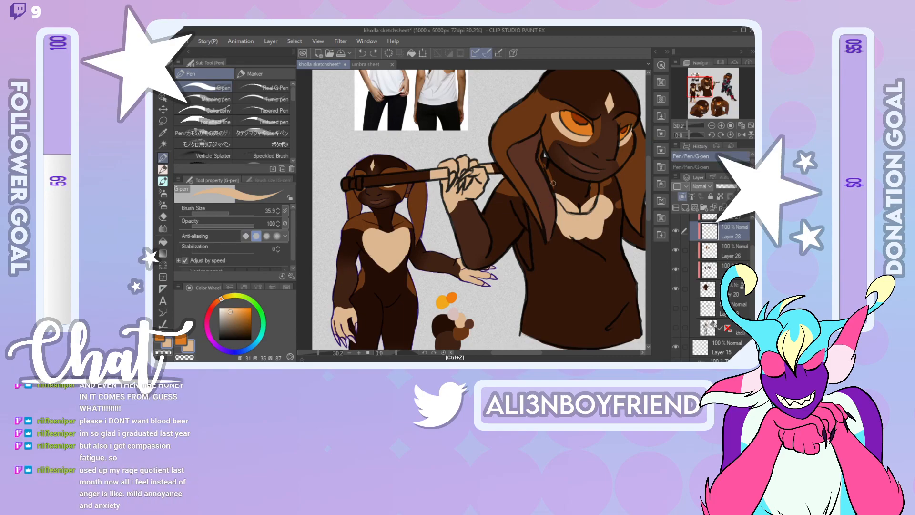
{"action": "mouse_move", "coordinate": [524, 207]}
{"action": "left_mouse_down"}
{"action": "mouse_move", "coordinate": [534, 237]}
{"action": "mouse_move", "coordinate": [528, 210]}
{"action": "mouse_move", "coordinate": [531, 221]}
{"action": "left_mouse_up"}
{"action": "key", "text": "ctrl+z"}
{"action": "key", "text": "ctrl+z"}
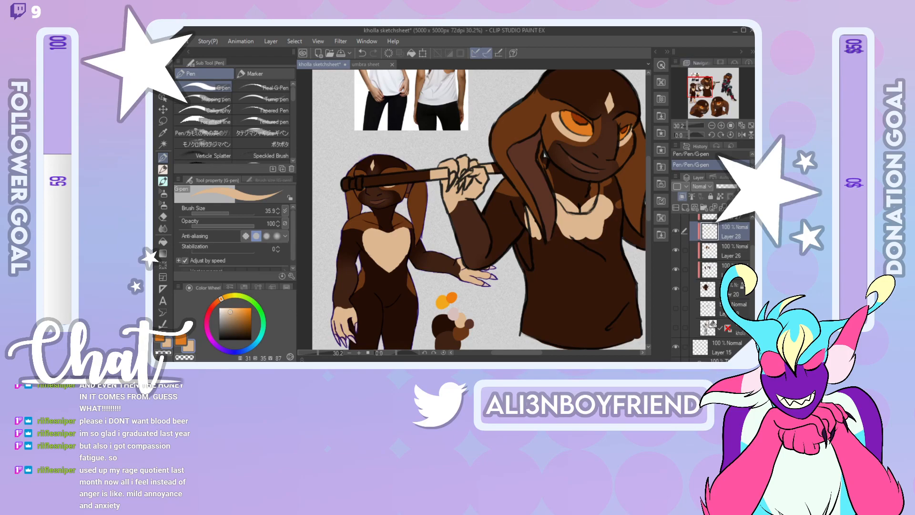
Step: Merge the clipped color layers from Layer 27 down to the one just above Layer 20
{"action": "left_click_drag", "start_coordinate": [701, 88], "coordinate": [709, 83]}
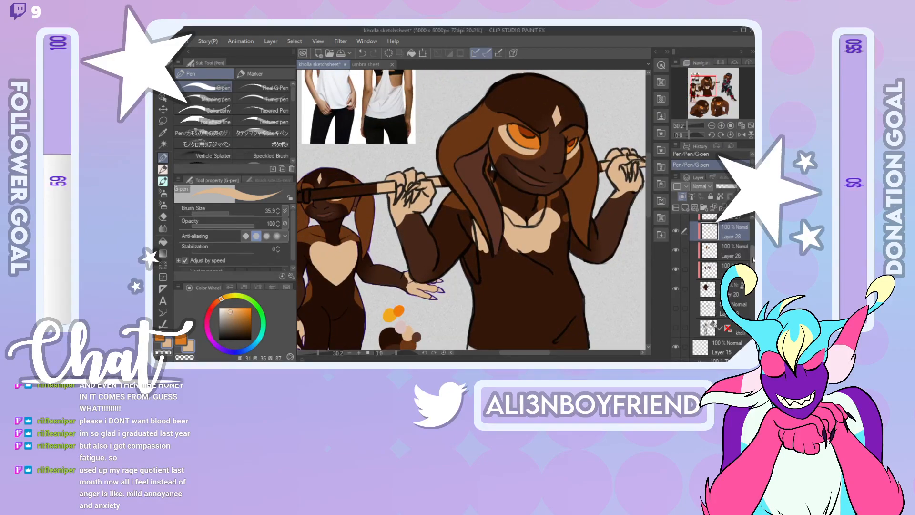
{"action": "scroll", "coordinate": [733, 262], "scroll_direction": "up", "scroll_amount": 3}
{"action": "left_click", "coordinate": [729, 251]}
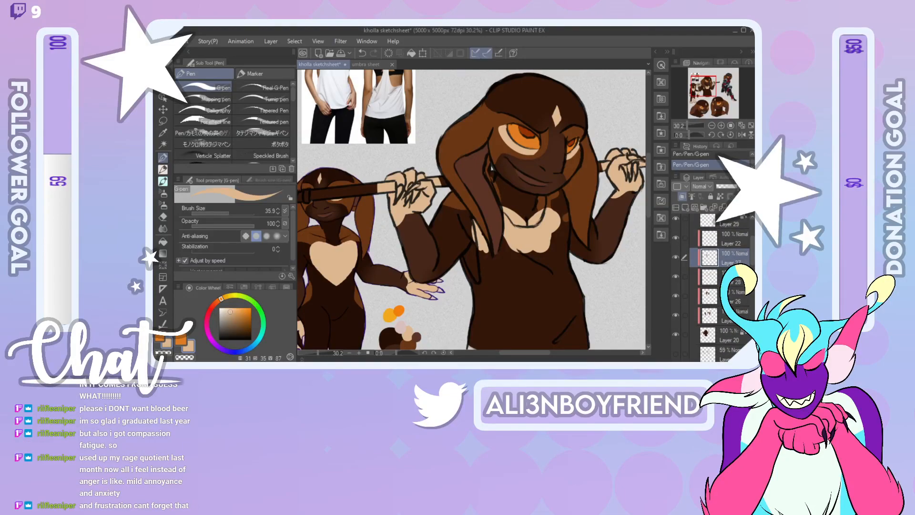
{"action": "left_click", "coordinate": [730, 318], "text": "shift"}
{"action": "right_click", "coordinate": [730, 313]}
{"action": "left_click", "coordinate": [729, 266]}
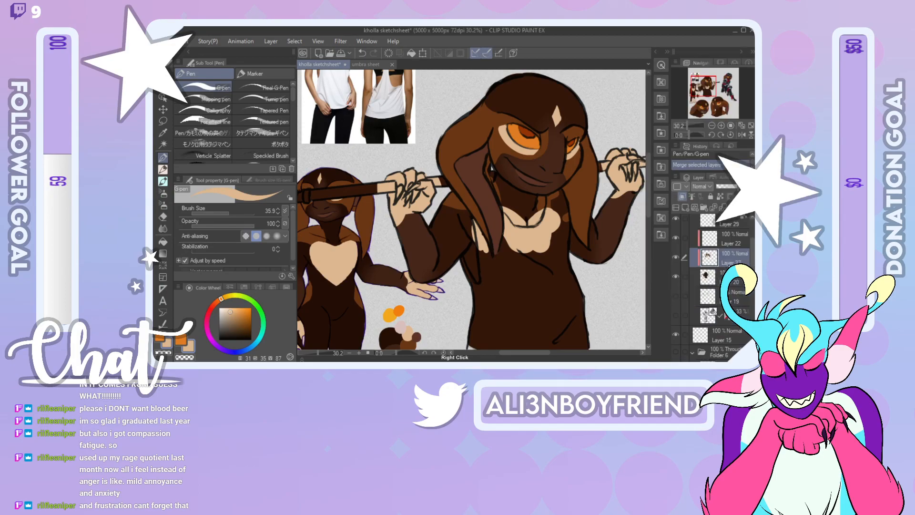
Step: Add a new layer above the merged Layer 27 and paint the tank top's side and lower half crimson with a larger G-pen
{"action": "left_click", "coordinate": [685, 207]}
{"action": "left_click_drag", "start_coordinate": [712, 84], "coordinate": [716, 90]}
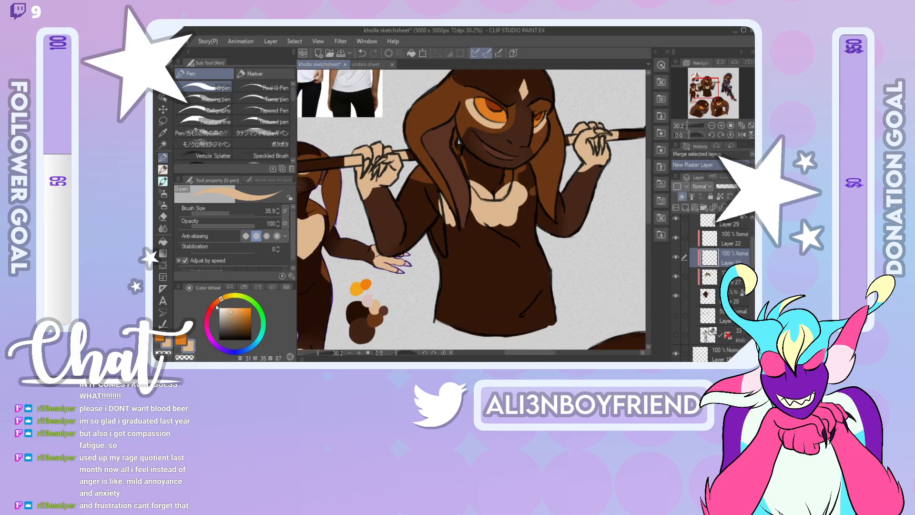
{"action": "left_click", "coordinate": [216, 306]}
{"action": "mouse_move", "coordinate": [231, 312]}
{"action": "left_mouse_down"}
{"action": "mouse_move", "coordinate": [217, 310]}
{"action": "mouse_move", "coordinate": [238, 327]}
{"action": "mouse_move", "coordinate": [209, 313]}
{"action": "mouse_move", "coordinate": [243, 327]}
{"action": "mouse_move", "coordinate": [210, 318]}
{"action": "left_mouse_up"}
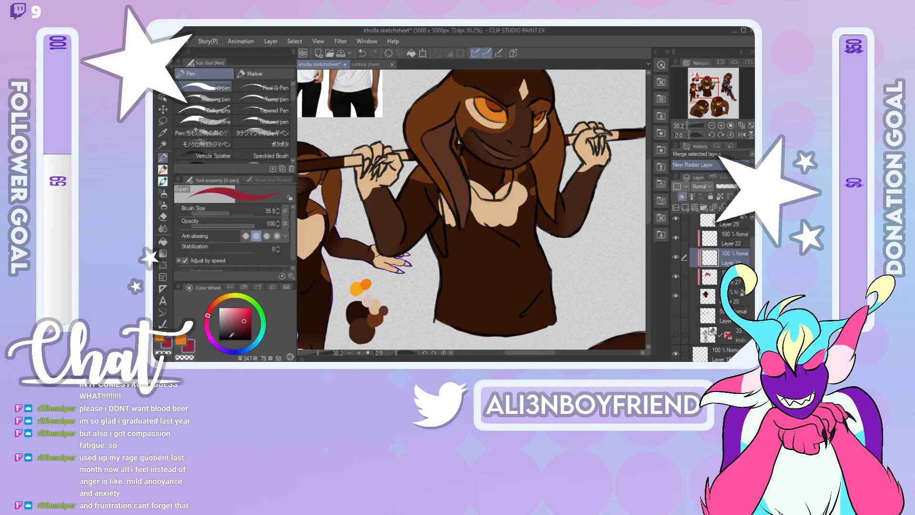
{"action": "left_click_drag", "start_coordinate": [212, 316], "coordinate": [248, 323]}
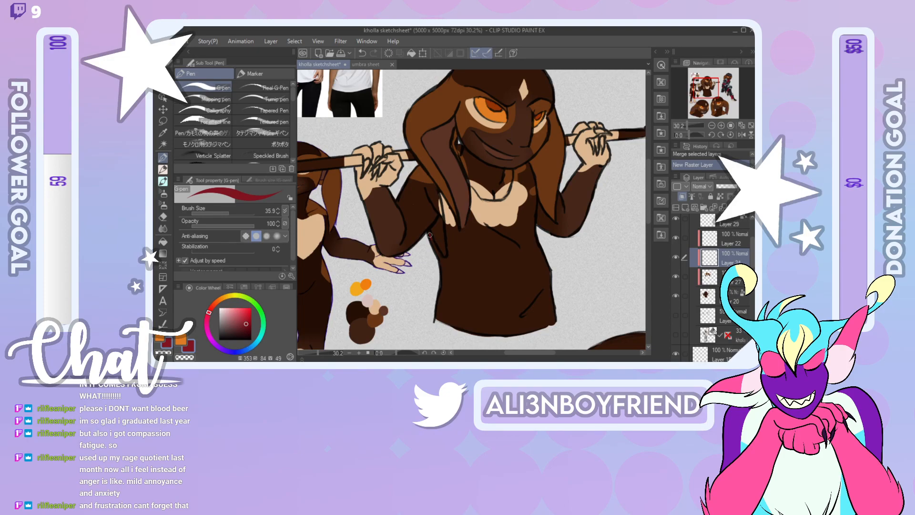
{"action": "left_click_drag", "start_coordinate": [429, 239], "coordinate": [453, 269]}
{"action": "left_click", "coordinate": [244, 322]}
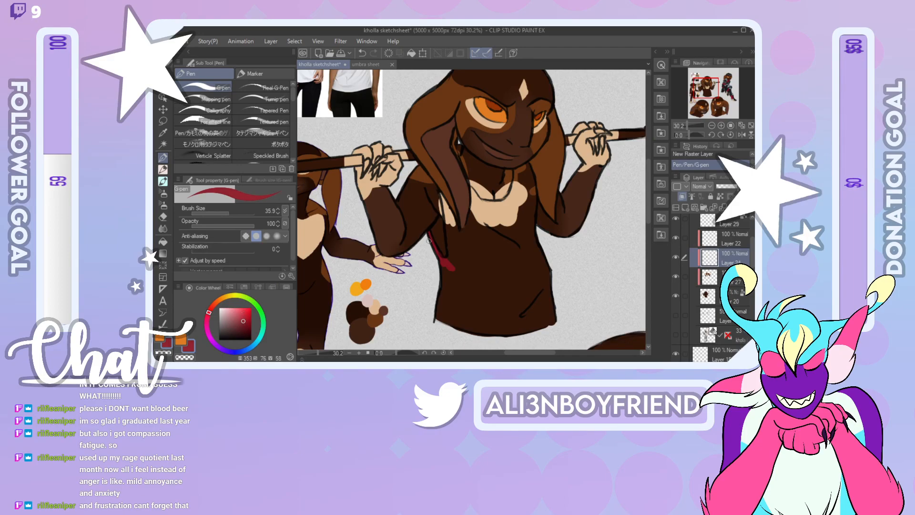
{"action": "mouse_move", "coordinate": [428, 235]}
{"action": "left_mouse_down"}
{"action": "mouse_move", "coordinate": [448, 267]}
{"action": "mouse_move", "coordinate": [449, 246]}
{"action": "mouse_move", "coordinate": [452, 255]}
{"action": "left_mouse_up"}
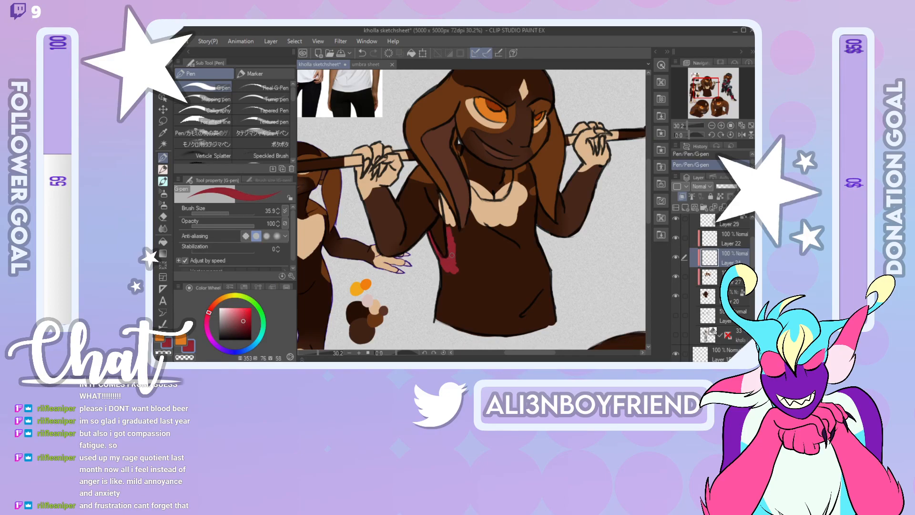
{"action": "left_click", "coordinate": [233, 213]}
{"action": "mouse_move", "coordinate": [440, 194]}
{"action": "left_mouse_down"}
{"action": "mouse_move", "coordinate": [462, 254]}
{"action": "mouse_move", "coordinate": [445, 305]}
{"action": "left_mouse_up"}
{"action": "mouse_move", "coordinate": [454, 253]}
{"action": "left_mouse_down"}
{"action": "mouse_move", "coordinate": [445, 301]}
{"action": "mouse_move", "coordinate": [443, 286]}
{"action": "mouse_move", "coordinate": [457, 320]}
{"action": "mouse_move", "coordinate": [490, 316]}
{"action": "mouse_move", "coordinate": [493, 266]}
{"action": "mouse_move", "coordinate": [503, 336]}
{"action": "mouse_move", "coordinate": [517, 281]}
{"action": "mouse_move", "coordinate": [514, 324]}
{"action": "left_mouse_up"}
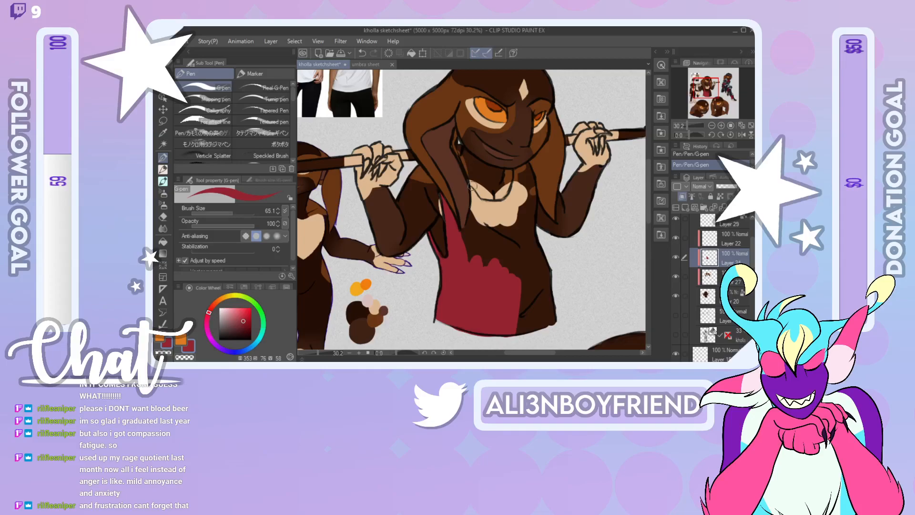
Step: Fill the rest of the tank top with crimson, covering the chest, the neckline edge and the far shoulder strap
{"action": "left_click_drag", "start_coordinate": [472, 187], "coordinate": [465, 235]}
{"action": "key", "text": "ctrl+z"}
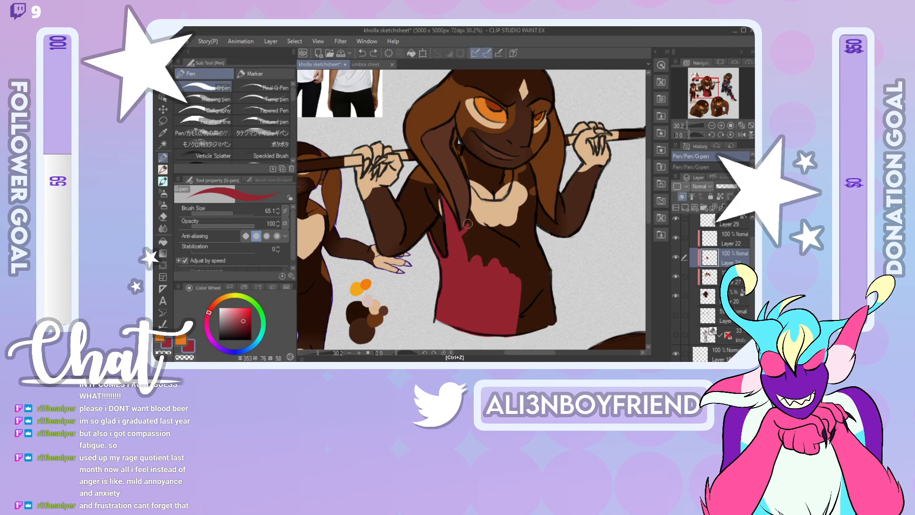
{"action": "mouse_move", "coordinate": [468, 223]}
{"action": "left_mouse_down"}
{"action": "mouse_move", "coordinate": [470, 186]}
{"action": "mouse_move", "coordinate": [478, 205]}
{"action": "mouse_move", "coordinate": [466, 265]}
{"action": "mouse_move", "coordinate": [470, 244]}
{"action": "mouse_move", "coordinate": [481, 263]}
{"action": "mouse_move", "coordinate": [498, 243]}
{"action": "mouse_move", "coordinate": [505, 255]}
{"action": "mouse_move", "coordinate": [516, 207]}
{"action": "mouse_move", "coordinate": [496, 249]}
{"action": "left_mouse_up"}
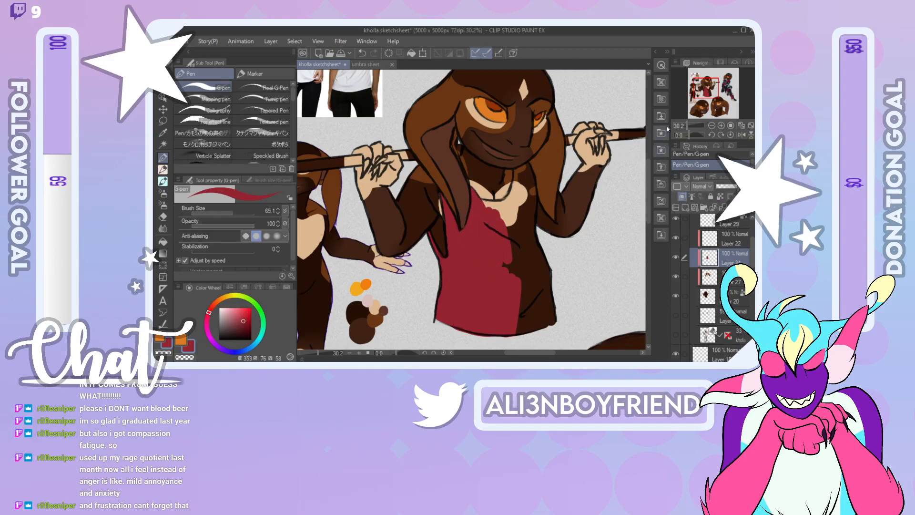
{"action": "mouse_move", "coordinate": [708, 84]}
{"action": "left_mouse_down"}
{"action": "mouse_move", "coordinate": [694, 85]}
{"action": "mouse_move", "coordinate": [704, 86]}
{"action": "left_mouse_up"}
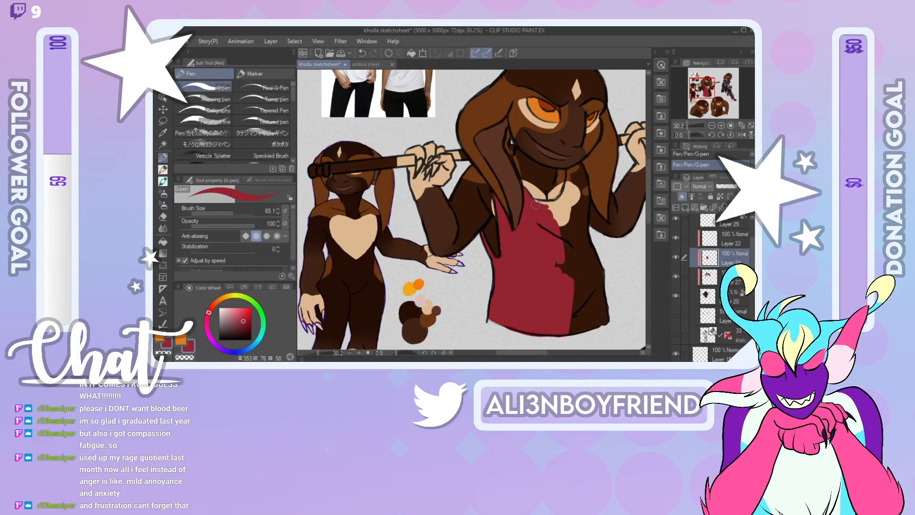
{"action": "mouse_move", "coordinate": [535, 204]}
{"action": "left_mouse_down"}
{"action": "mouse_move", "coordinate": [564, 201]}
{"action": "mouse_move", "coordinate": [570, 171]}
{"action": "mouse_move", "coordinate": [583, 181]}
{"action": "mouse_move", "coordinate": [584, 206]}
{"action": "mouse_move", "coordinate": [576, 176]}
{"action": "left_mouse_up"}
{"action": "key", "text": "ctrl+z"}
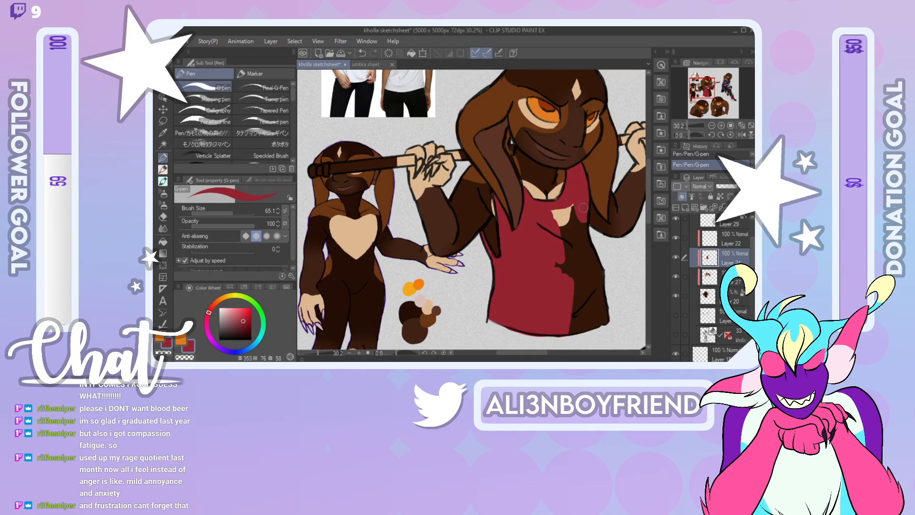
{"action": "mouse_move", "coordinate": [583, 207]}
{"action": "left_mouse_down"}
{"action": "mouse_move", "coordinate": [576, 237]}
{"action": "mouse_move", "coordinate": [599, 263]}
{"action": "mouse_move", "coordinate": [583, 257]}
{"action": "mouse_move", "coordinate": [585, 331]}
{"action": "mouse_move", "coordinate": [569, 325]}
{"action": "mouse_move", "coordinate": [573, 241]}
{"action": "mouse_move", "coordinate": [570, 250]}
{"action": "mouse_move", "coordinate": [564, 205]}
{"action": "mouse_move", "coordinate": [557, 232]}
{"action": "left_mouse_up"}
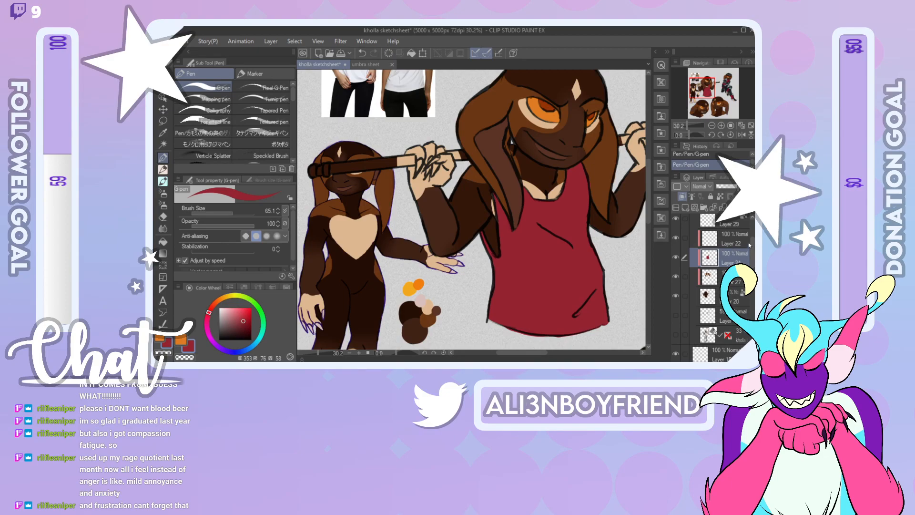
Step: Create a new layer directly above the Multiply line layer, Layer 18, and clip it to the layer below
{"action": "left_click_drag", "start_coordinate": [702, 90], "coordinate": [707, 90]}
{"action": "right_click", "coordinate": [528, 202]}
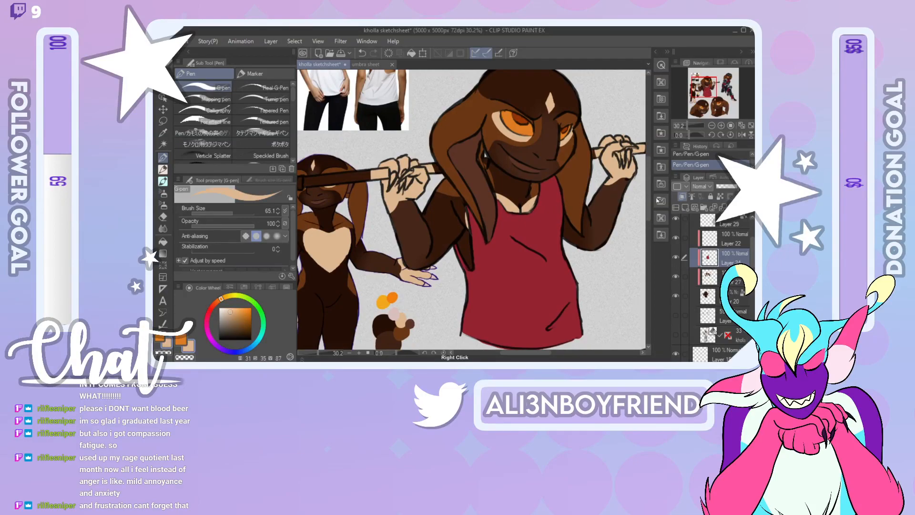
{"action": "left_click_drag", "start_coordinate": [752, 252], "coordinate": [752, 241]}
{"action": "left_click", "coordinate": [734, 270]}
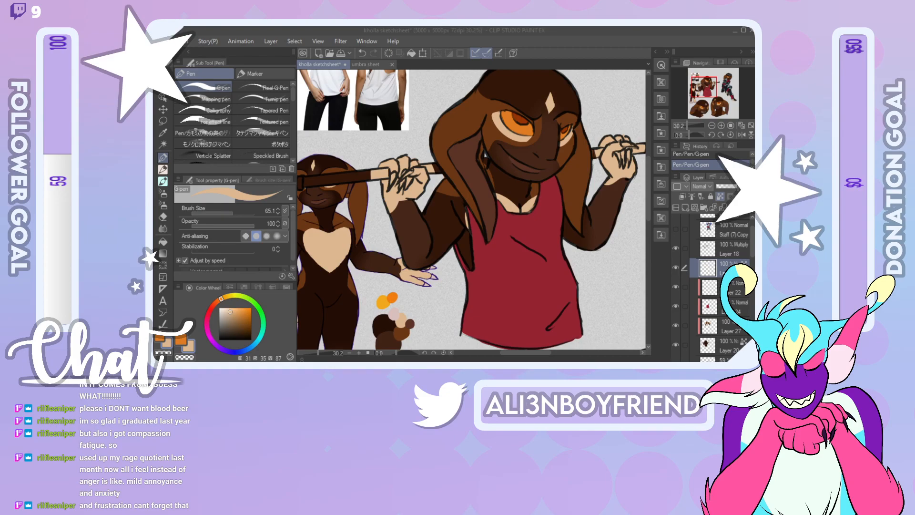
{"action": "left_click", "coordinate": [729, 249]}
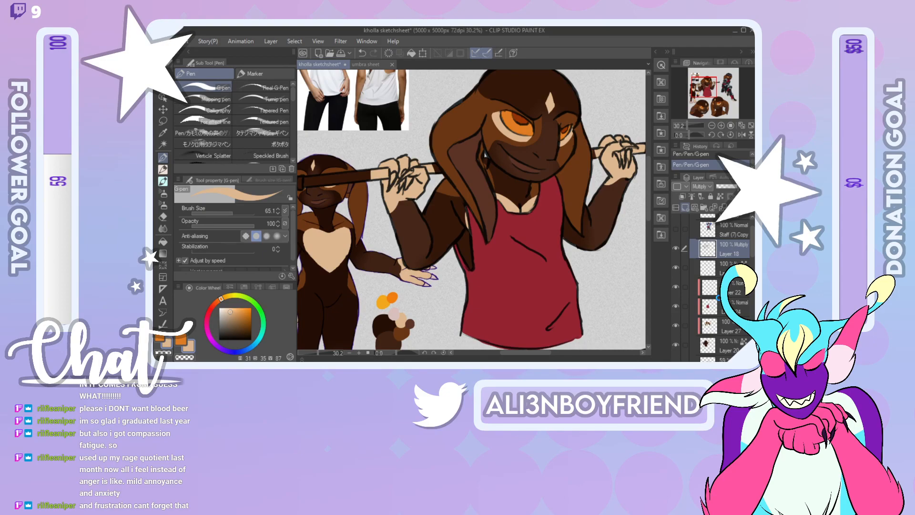
{"action": "scroll", "coordinate": [721, 300], "scroll_direction": "up", "scroll_amount": 1}
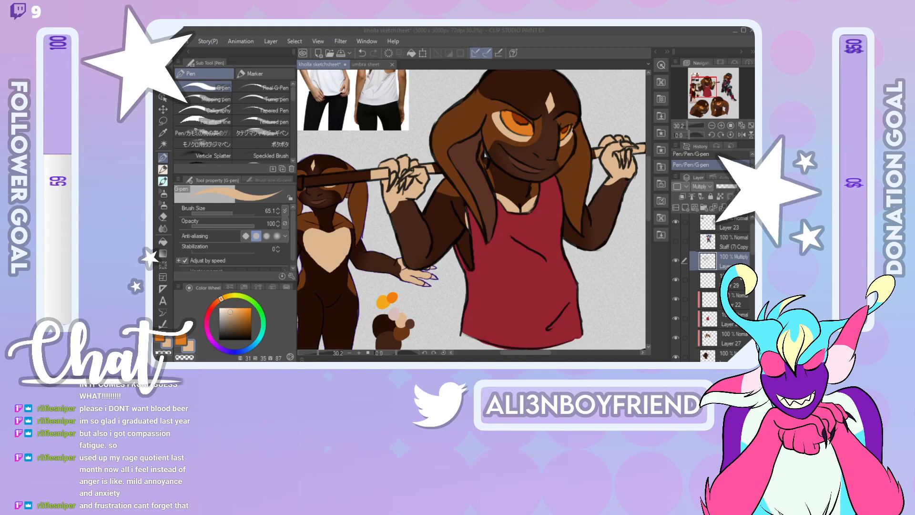
{"action": "left_click", "coordinate": [686, 207]}
{"action": "left_click", "coordinate": [682, 196]}
Step: Undo the first strokes and recolor the lines around the chest fur at the neckline in a darker tan
{"action": "left_click_drag", "start_coordinate": [515, 195], "coordinate": [519, 206]}
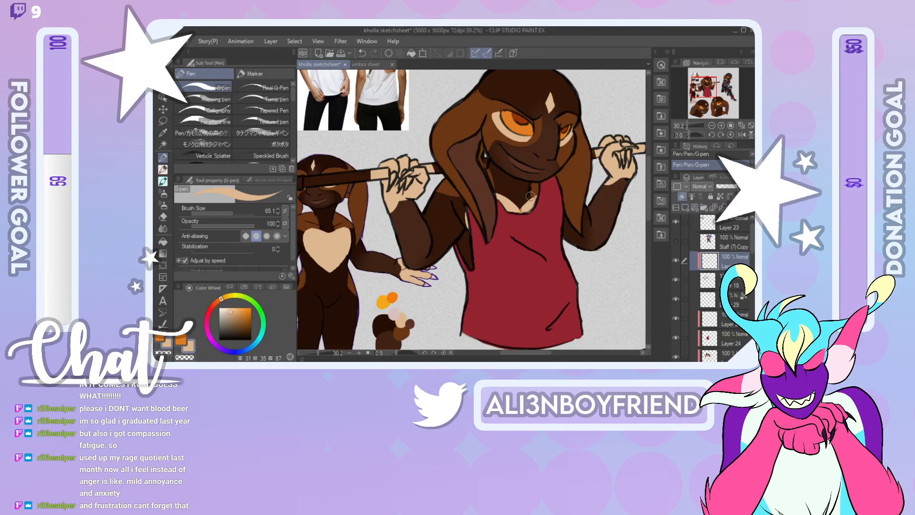
{"action": "right_click", "coordinate": [519, 201]}
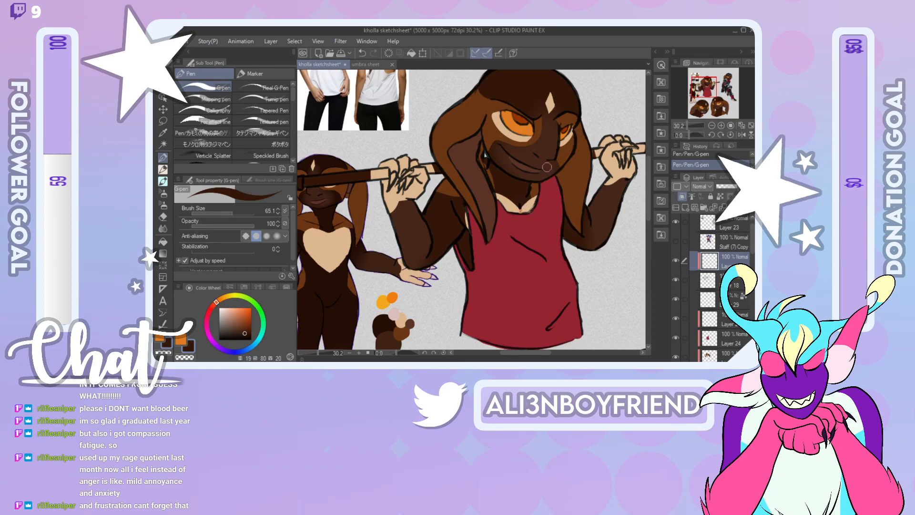
{"action": "key", "text": "ctrl+z"}
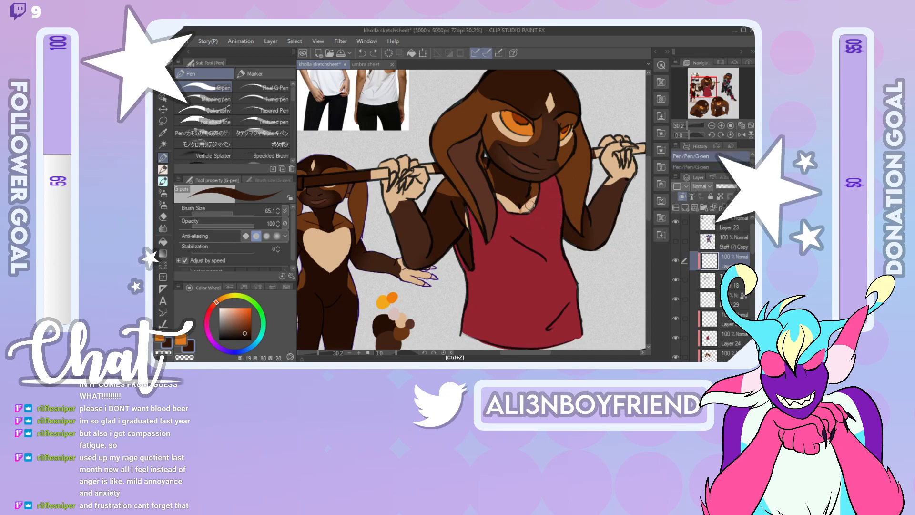
{"action": "key", "text": "ctrl+alt+g"}
{"action": "right_click", "coordinate": [528, 203]}
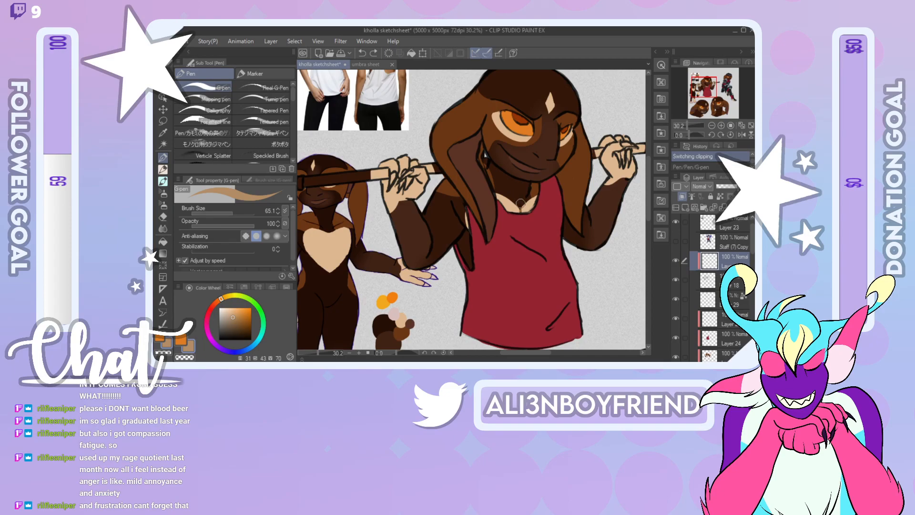
{"action": "left_click_drag", "start_coordinate": [521, 204], "coordinate": [532, 210]}
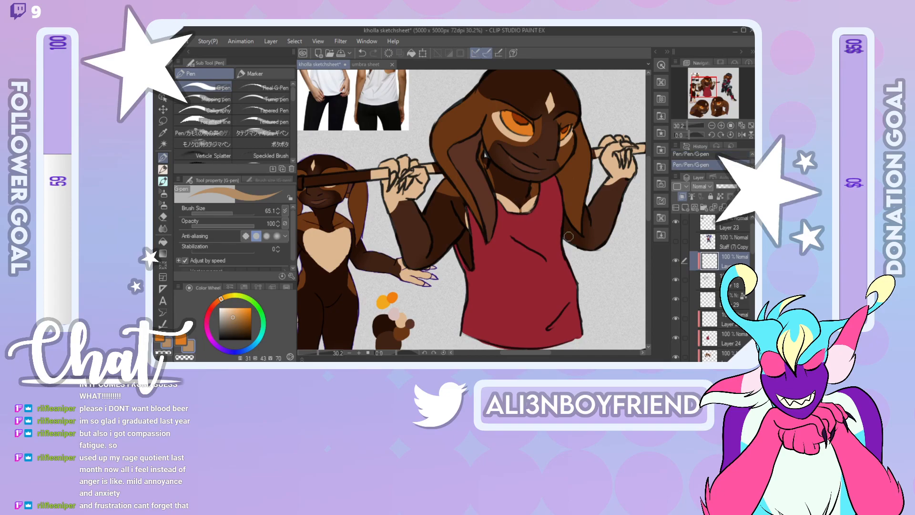
Step: Recolor the tank top's fold lines with a crimson sampled from the shirt
{"action": "left_click", "coordinate": [521, 229], "text": "alt"}
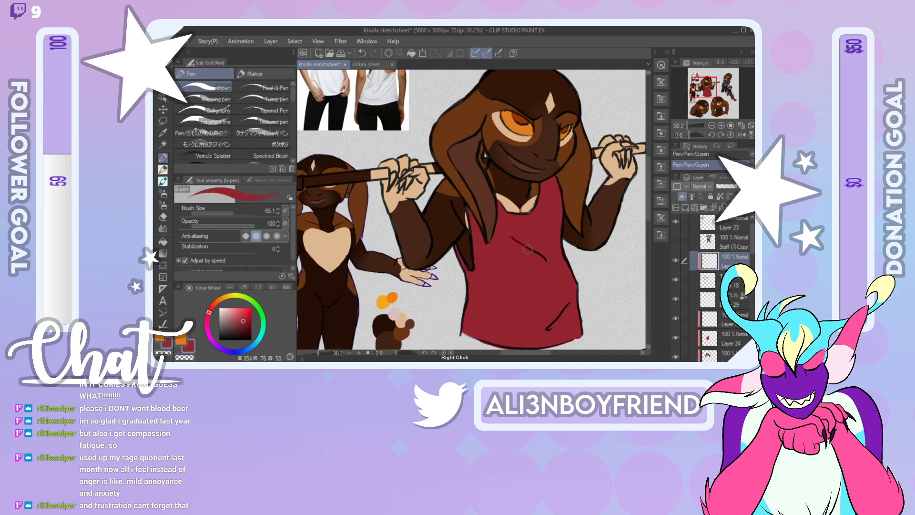
{"action": "left_click_drag", "start_coordinate": [553, 326], "coordinate": [546, 329]}
{"action": "right_click", "coordinate": [522, 118]}
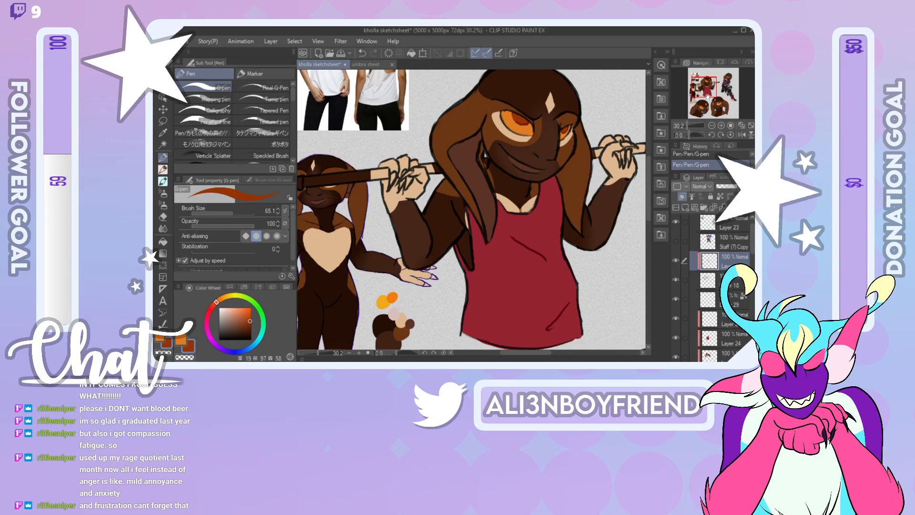
Step: Sample the pale pink claw color from the full-body figure's feet and create a new layer beneath the tank top layer for the claws
{"action": "left_click_drag", "start_coordinate": [708, 97], "coordinate": [698, 97]}
{"action": "right_click", "coordinate": [497, 228]}
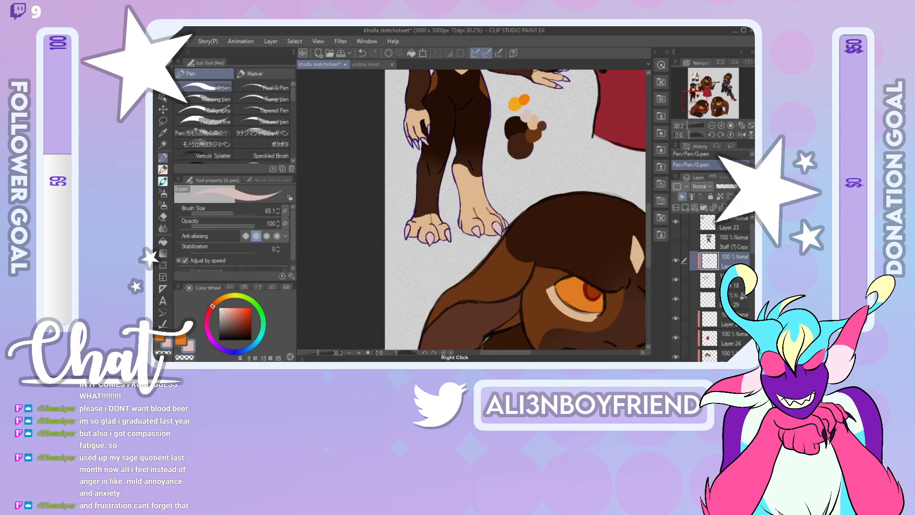
{"action": "left_click", "coordinate": [740, 346]}
{"action": "left_click", "coordinate": [736, 355]}
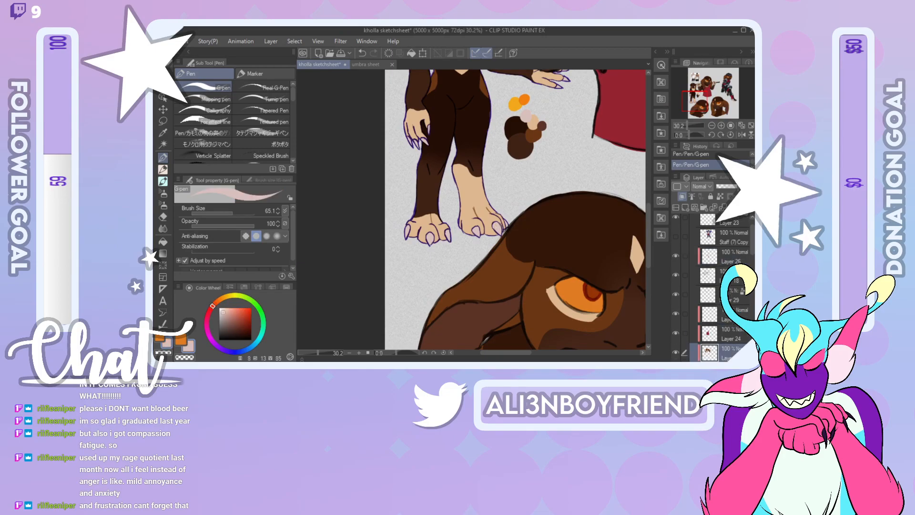
{"action": "left_click", "coordinate": [685, 207]}
{"action": "left_click_drag", "start_coordinate": [704, 98], "coordinate": [709, 84]}
{"action": "left_click_drag", "start_coordinate": [689, 123], "coordinate": [690, 124]}
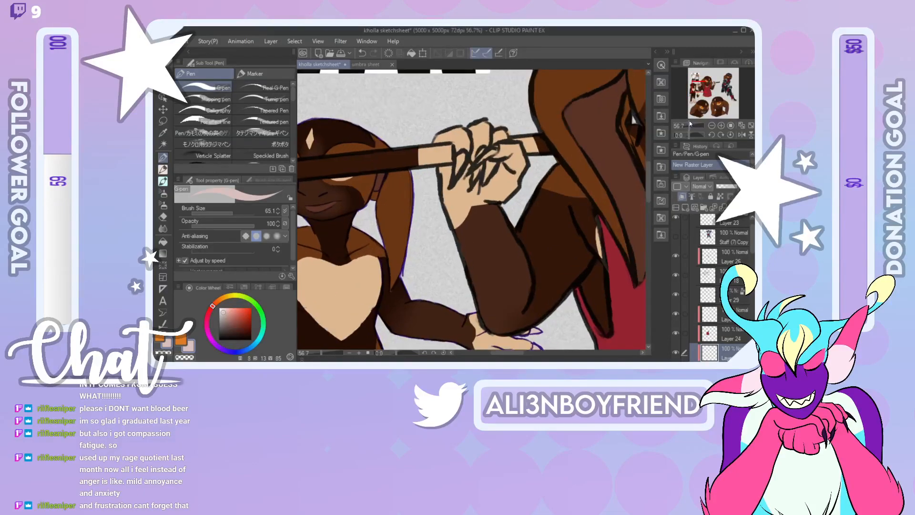
Step: Paint the claws of the near hand on the staff pale pink and erase the overspill around them
{"action": "mouse_move", "coordinate": [455, 174]}
{"action": "left_mouse_down"}
{"action": "mouse_move", "coordinate": [477, 174]}
{"action": "mouse_move", "coordinate": [483, 151]}
{"action": "mouse_move", "coordinate": [488, 165]}
{"action": "mouse_move", "coordinate": [473, 179]}
{"action": "mouse_move", "coordinate": [497, 150]}
{"action": "left_mouse_up"}
{"action": "mouse_move", "coordinate": [502, 193]}
{"action": "left_mouse_down"}
{"action": "mouse_move", "coordinate": [484, 162]}
{"action": "mouse_move", "coordinate": [495, 169]}
{"action": "left_mouse_up"}
{"action": "left_click", "coordinate": [163, 216]}
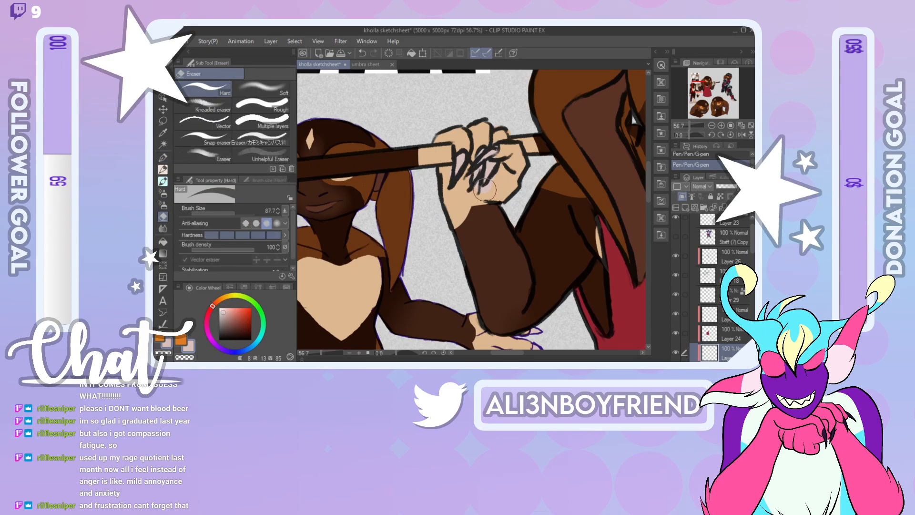
{"action": "mouse_move", "coordinate": [479, 184]}
{"action": "left_mouse_down"}
{"action": "mouse_move", "coordinate": [500, 169]}
{"action": "mouse_move", "coordinate": [474, 191]}
{"action": "left_mouse_up"}
{"action": "right_click", "coordinate": [489, 167]}
Step: Paint the claws of the far hand on the staff in the same pale pink with the G-pen
{"action": "left_click_drag", "start_coordinate": [700, 87], "coordinate": [715, 82]}
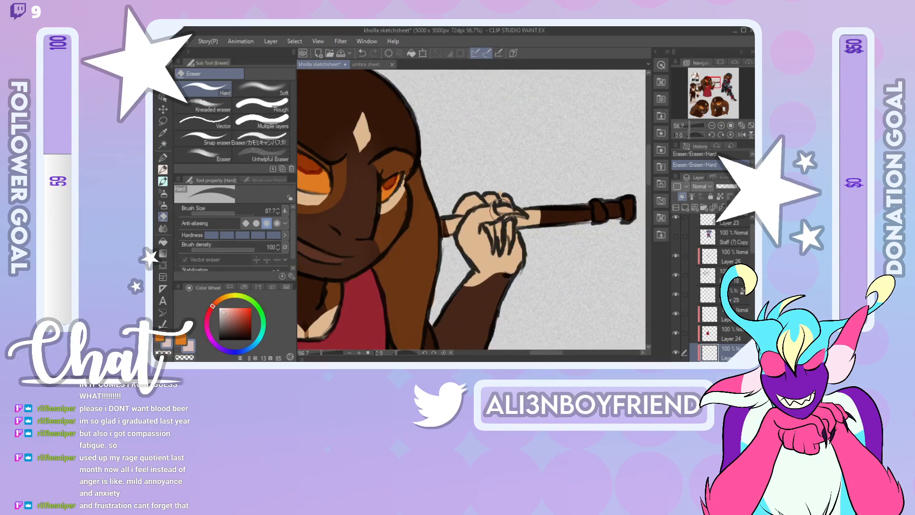
{"action": "left_click", "coordinate": [162, 156]}
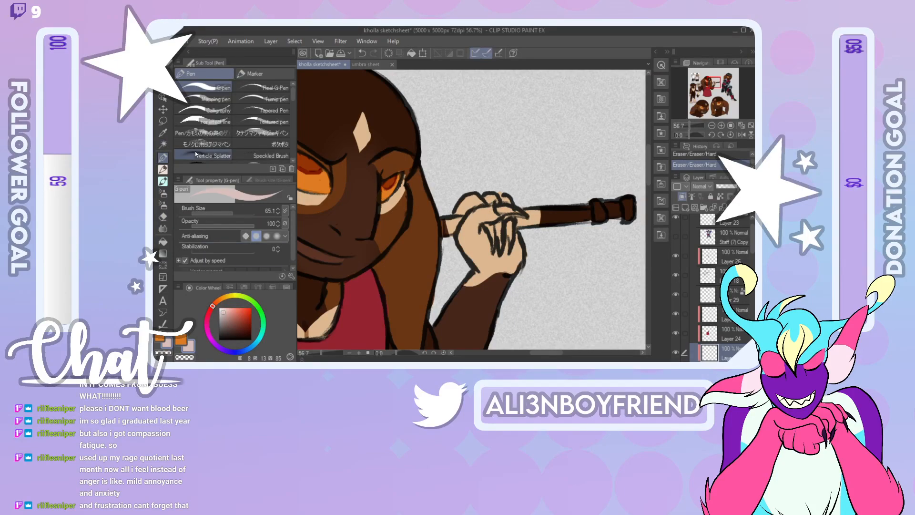
{"action": "left_click_drag", "start_coordinate": [498, 208], "coordinate": [504, 209]}
{"action": "left_click_drag", "start_coordinate": [504, 210], "coordinate": [511, 212]}
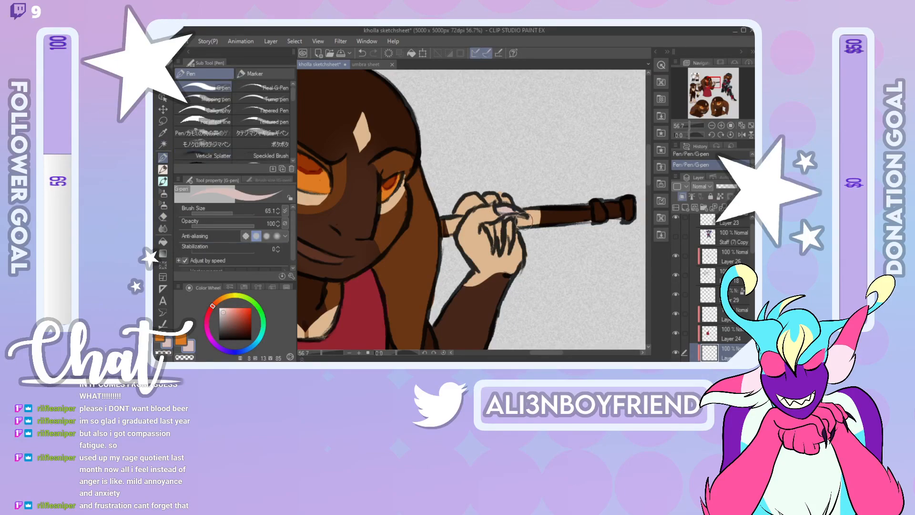
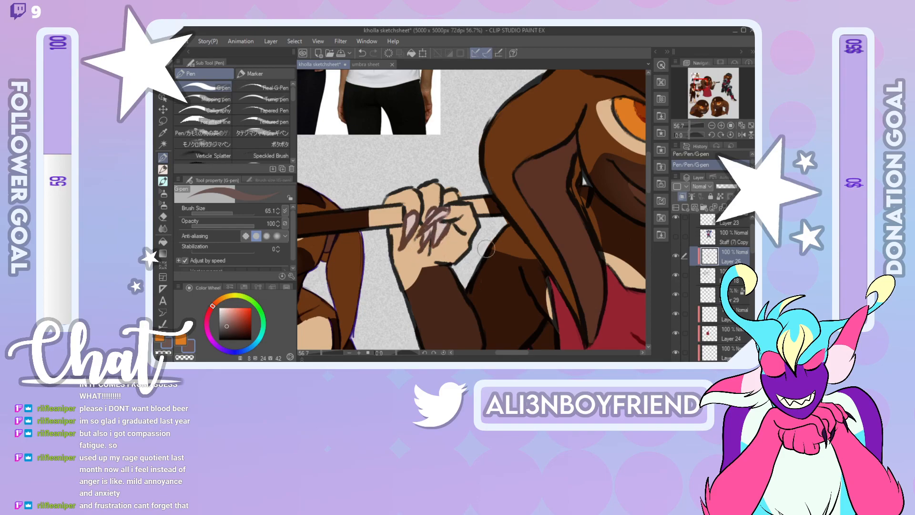
Step: Select the fur marking layer below the claw layer and sample the orange-brown from the character's near ear
{"action": "left_click_drag", "start_coordinate": [692, 126], "coordinate": [687, 125]}
{"action": "left_click_drag", "start_coordinate": [712, 92], "coordinate": [713, 98]}
{"action": "left_click_drag", "start_coordinate": [754, 257], "coordinate": [753, 278]}
{"action": "left_click", "coordinate": [724, 277]}
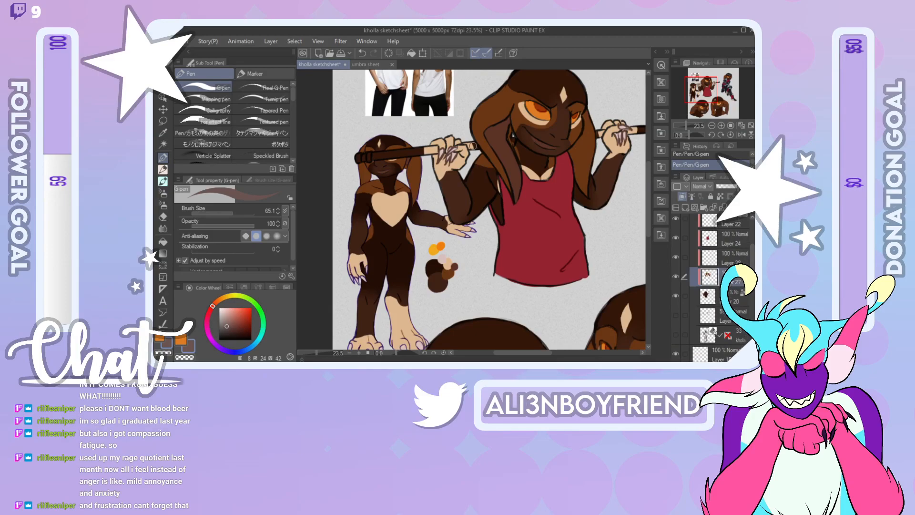
{"action": "left_click", "coordinate": [477, 160], "text": "alt"}
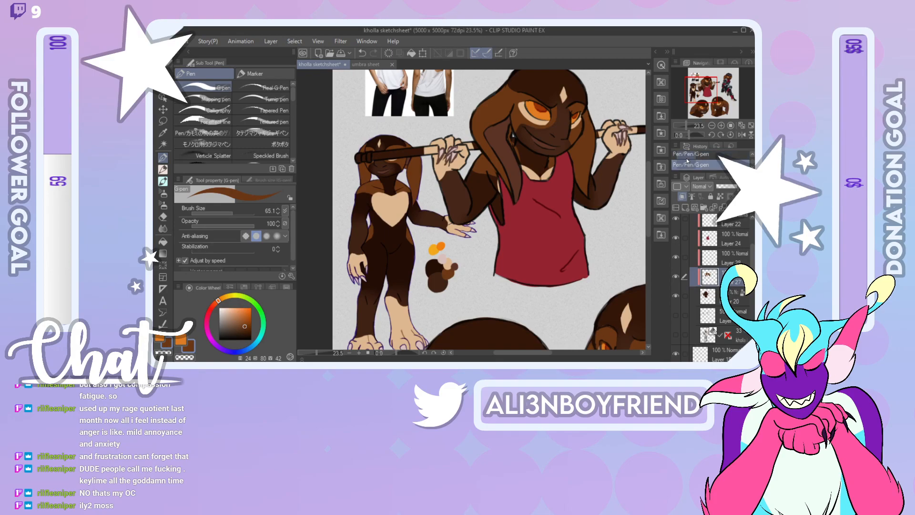
Step: Create a new layer above the tank top layer, Layer 24, and paint the near half of the staff dark grey
{"action": "left_click_drag", "start_coordinate": [706, 94], "coordinate": [709, 86]}
{"action": "left_click_drag", "start_coordinate": [752, 259], "coordinate": [752, 248]}
{"action": "left_click", "coordinate": [734, 288]}
{"action": "left_click", "coordinate": [684, 207]}
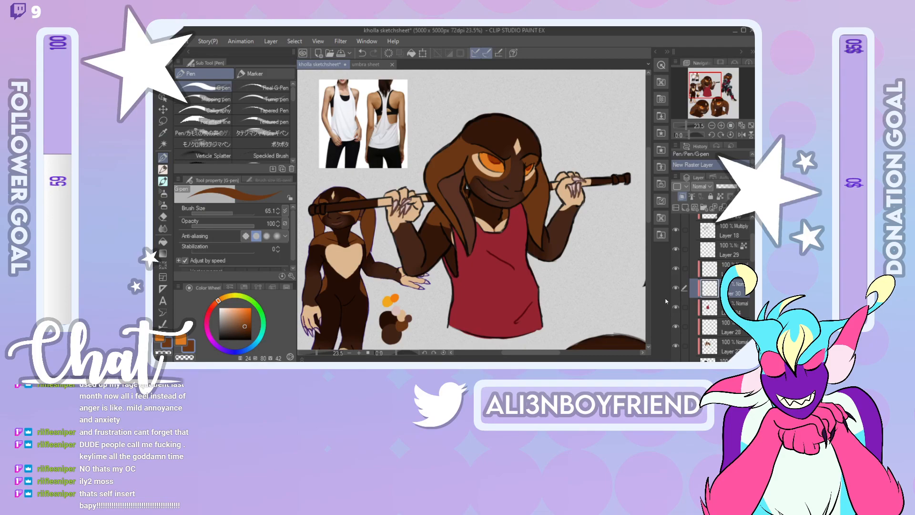
{"action": "left_click_drag", "start_coordinate": [227, 331], "coordinate": [222, 333]}
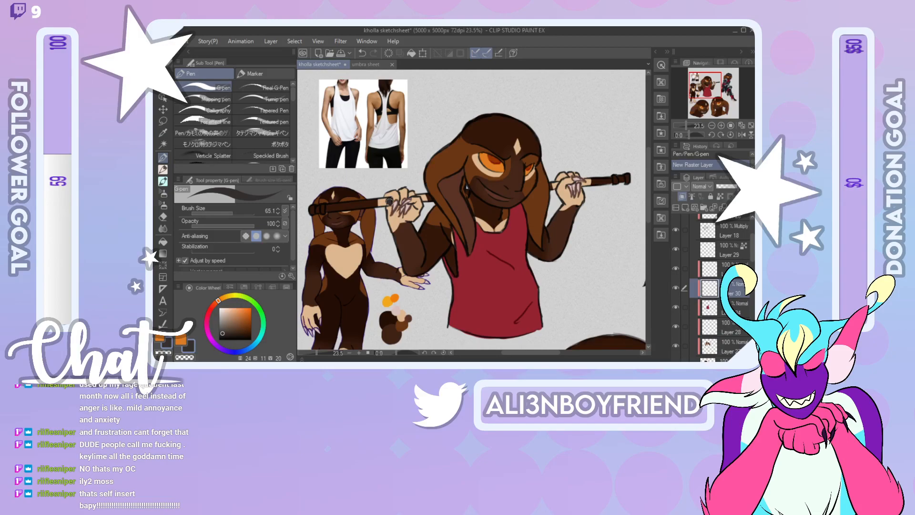
{"action": "mouse_move", "coordinate": [385, 202]}
{"action": "left_mouse_down"}
{"action": "mouse_move", "coordinate": [370, 193]}
{"action": "mouse_move", "coordinate": [360, 208]}
{"action": "mouse_move", "coordinate": [307, 206]}
{"action": "left_mouse_up"}
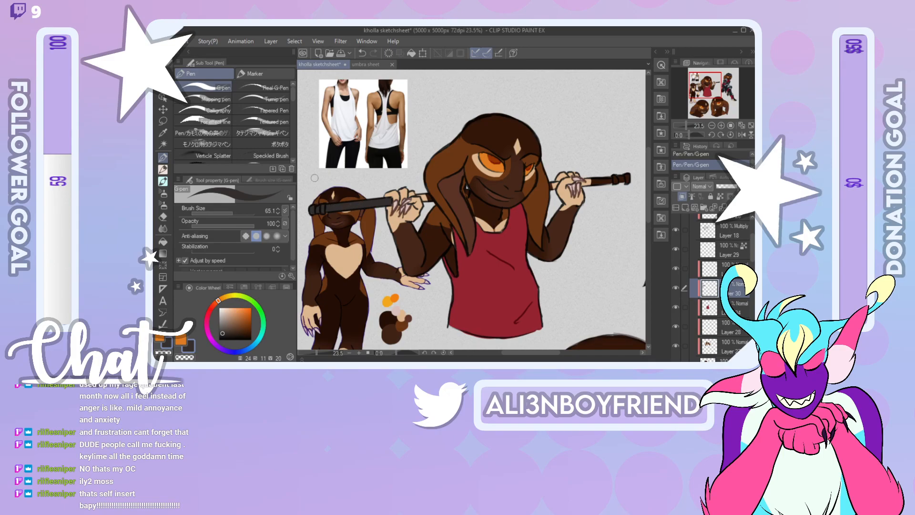
Step: Hide Folder 1, which holds the full-body figure behind the staff
{"action": "scroll", "coordinate": [713, 268], "scroll_direction": "down", "scroll_amount": 5}
{"action": "scroll", "coordinate": [712, 268], "scroll_direction": "down", "scroll_amount": 5}
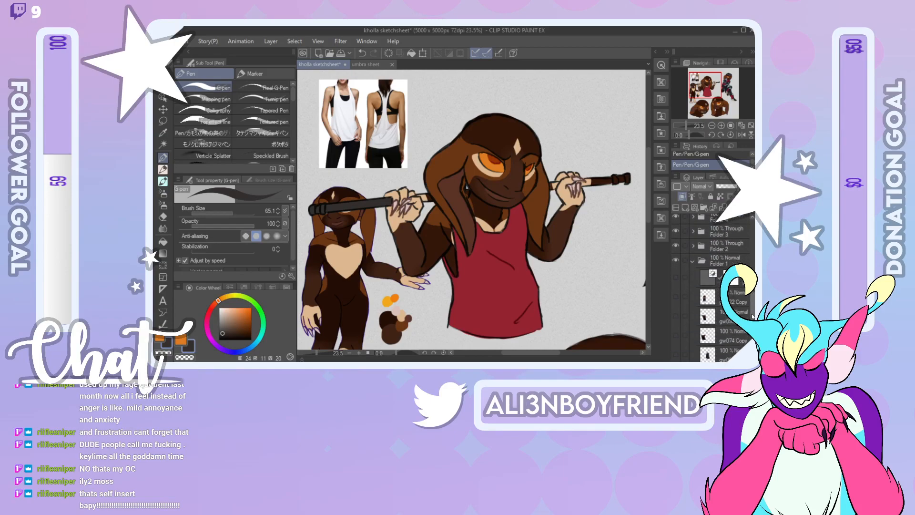
{"action": "left_click", "coordinate": [676, 315]}
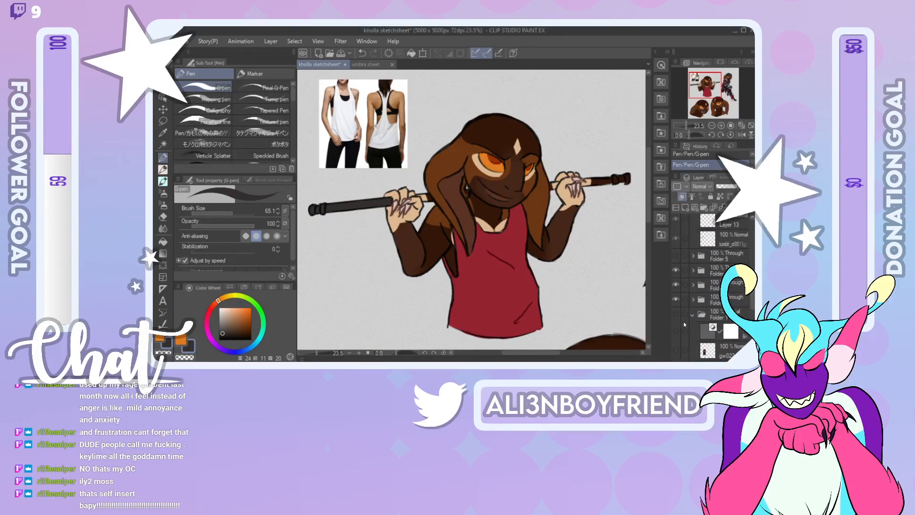
Step: Merge the claw layer, Layer 28, with the two fur color layers directly below it
{"action": "left_click_drag", "start_coordinate": [752, 299], "coordinate": [752, 251]}
{"action": "left_click", "coordinate": [737, 279]}
{"action": "left_click", "coordinate": [739, 297]}
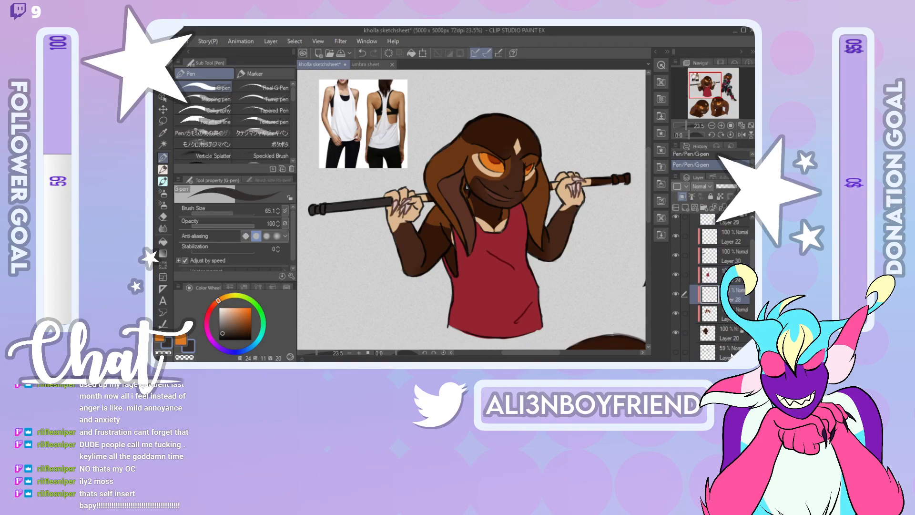
{"action": "right_click", "coordinate": [736, 325]}
{"action": "left_click", "coordinate": [731, 290]}
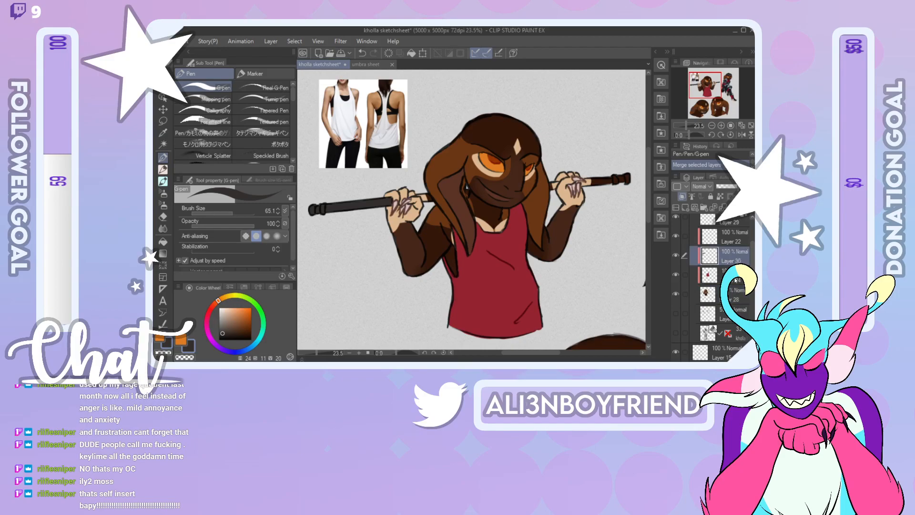
Step: Finish the staff's dark grey fill on Layer 30 and, with transparent pixels locked, paint both end caps crimson
{"action": "left_click_drag", "start_coordinate": [419, 191], "coordinate": [429, 196]}
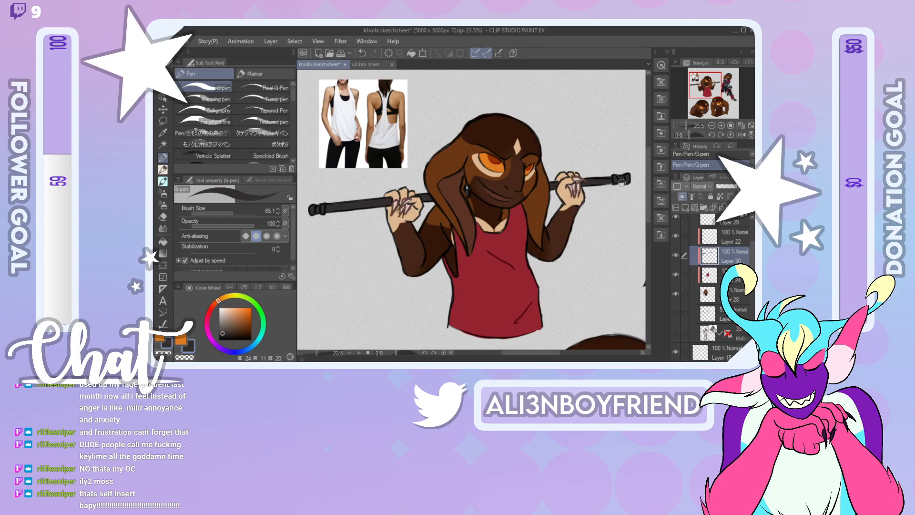
{"action": "left_click", "coordinate": [720, 196]}
{"action": "left_click_drag", "start_coordinate": [218, 301], "coordinate": [211, 308]}
{"action": "left_click", "coordinate": [247, 321]}
{"action": "left_click", "coordinate": [210, 314]}
{"action": "left_click_drag", "start_coordinate": [310, 205], "coordinate": [323, 213]}
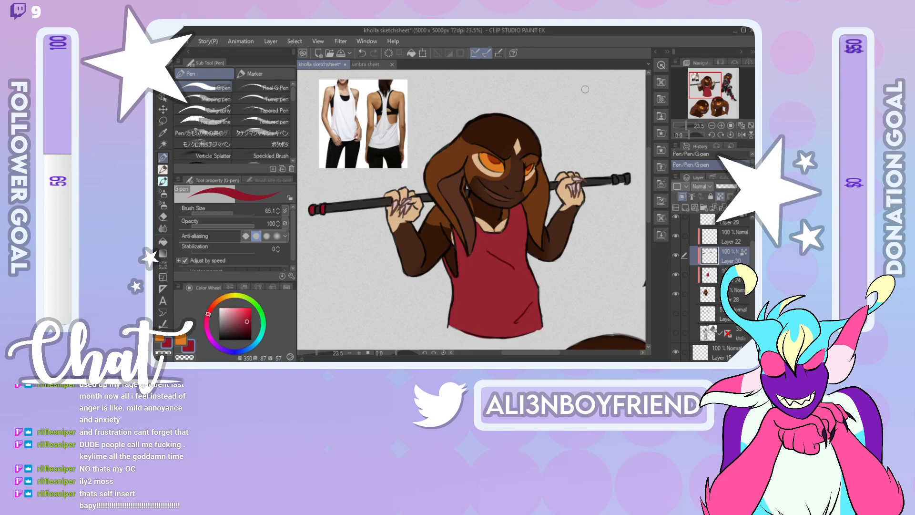
{"action": "mouse_move", "coordinate": [614, 174]}
{"action": "left_mouse_down"}
{"action": "mouse_move", "coordinate": [615, 184]}
{"action": "mouse_move", "coordinate": [628, 183]}
{"action": "left_mouse_up"}
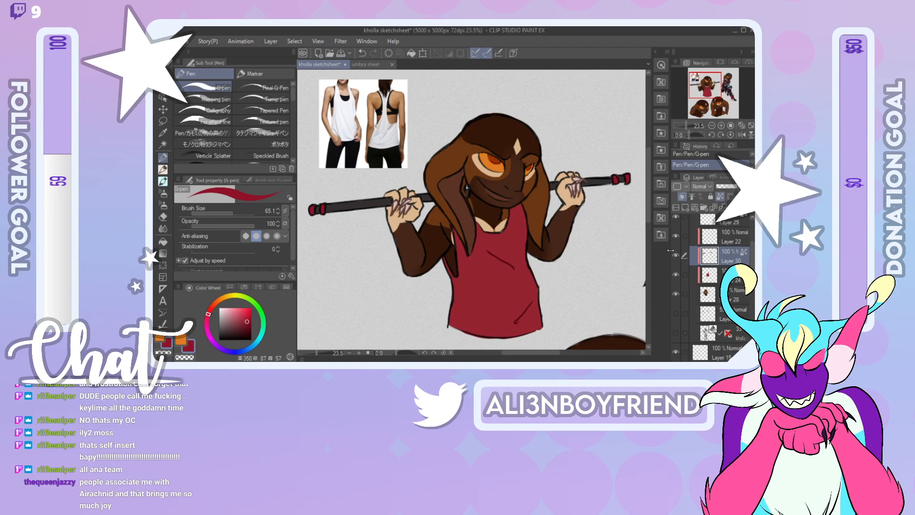
Step: Fill the small unpainted gap between the near ear and the cheek on Layer 28 with dark brown sampled from the fur
{"action": "left_click", "coordinate": [689, 125]}
{"action": "left_click_drag", "start_coordinate": [689, 125], "coordinate": [688, 213]}
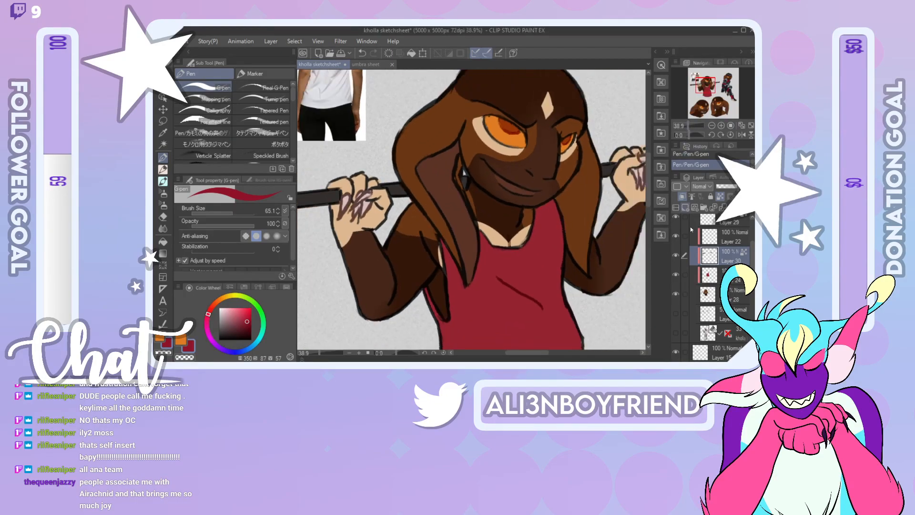
{"action": "left_click", "coordinate": [708, 293]}
{"action": "right_click", "coordinate": [429, 244]}
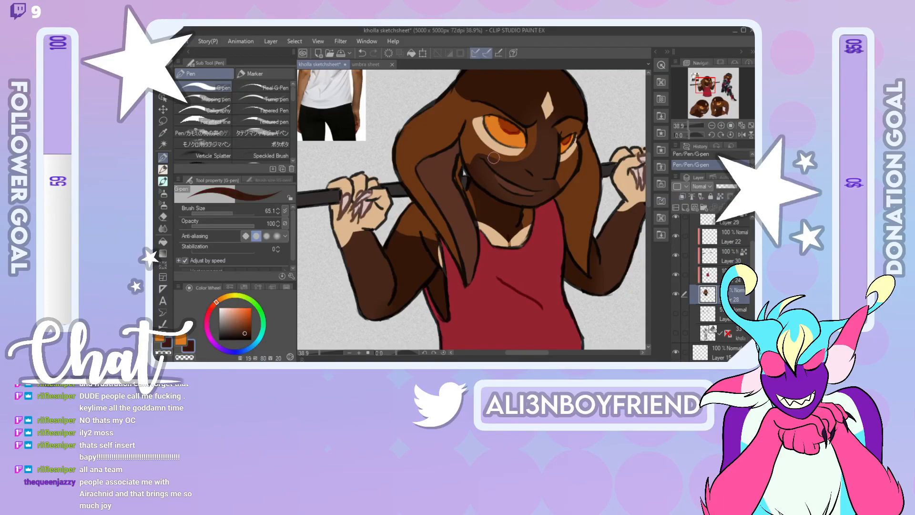
{"action": "key", "text": "ctrl+z"}
{"action": "left_click_drag", "start_coordinate": [465, 172], "coordinate": [463, 168]}
{"action": "left_click_drag", "start_coordinate": [688, 131], "coordinate": [685, 132]}
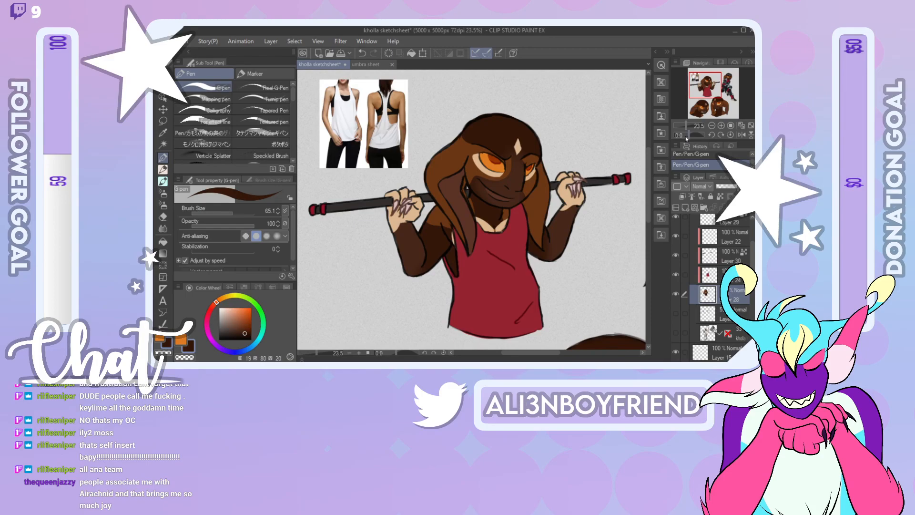
Step: Erase the stray crimson beside the far shoulder and arm on the tank top layer, Layer 24
{"action": "left_click", "coordinate": [735, 278]}
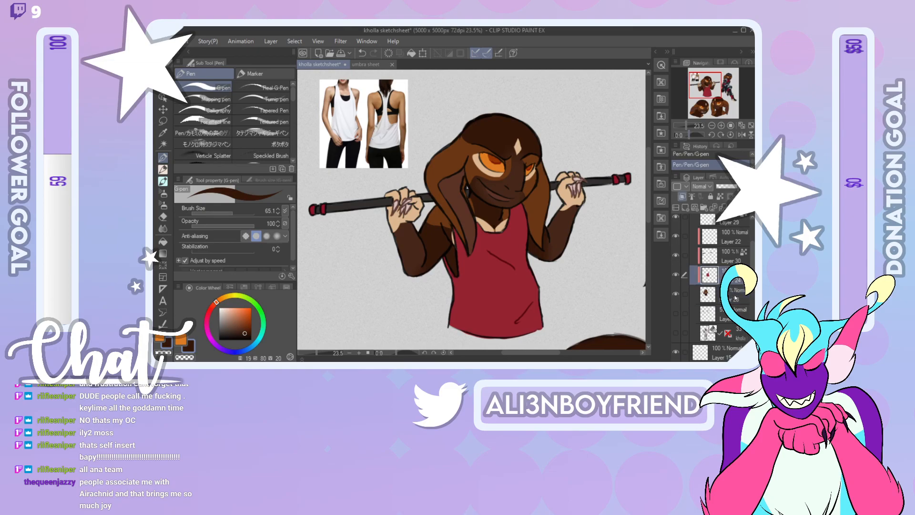
{"action": "left_click_drag", "start_coordinate": [529, 205], "coordinate": [566, 255]}
{"action": "left_click_drag", "start_coordinate": [687, 126], "coordinate": [685, 129]}
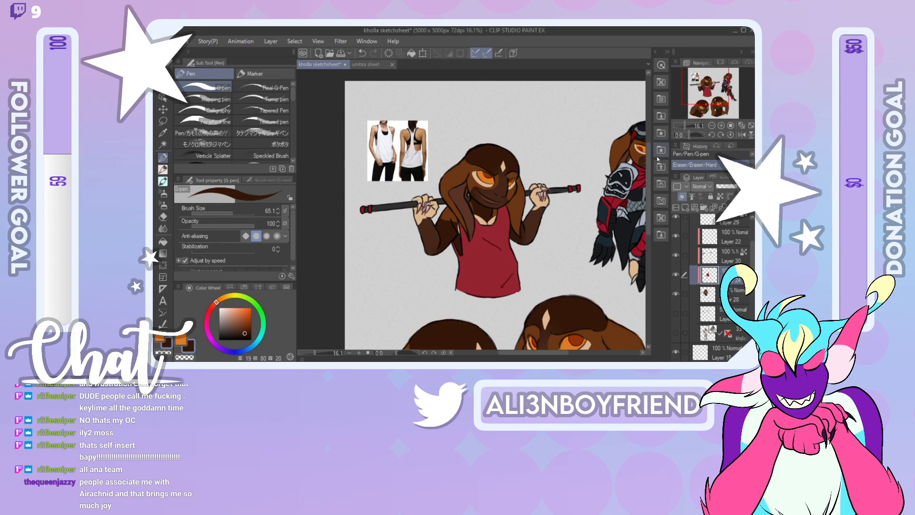
Step: Hide the tank top reference photos beside the character
{"action": "scroll", "coordinate": [740, 236], "scroll_direction": "up", "scroll_amount": 5}
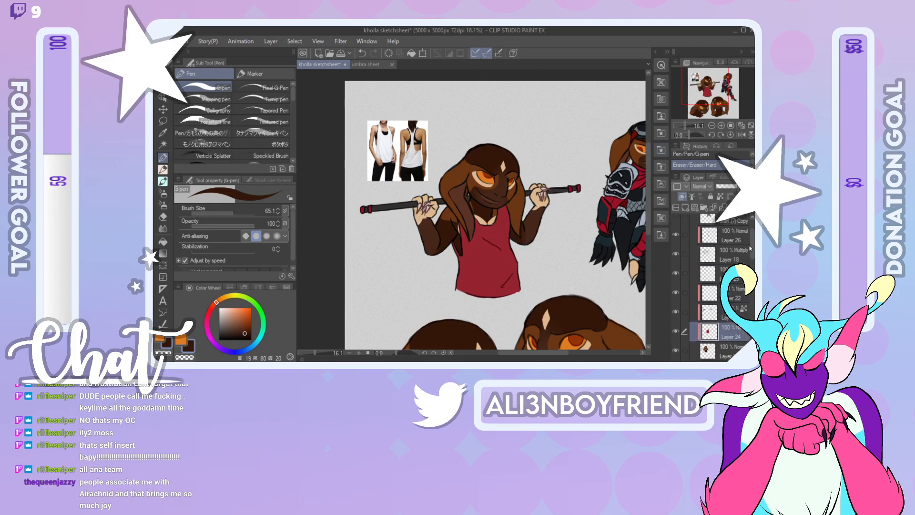
{"action": "left_click", "coordinate": [677, 237]}
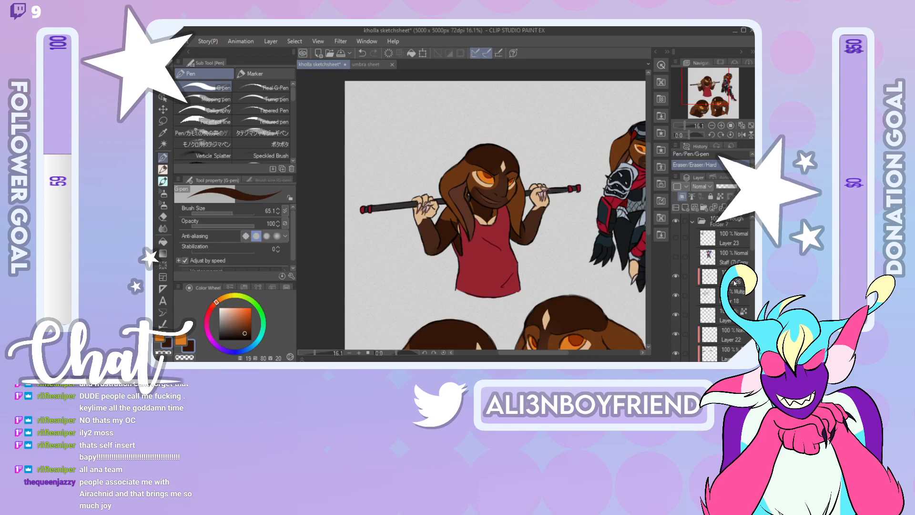
{"action": "scroll", "coordinate": [752, 243], "scroll_direction": "down", "scroll_amount": 3}
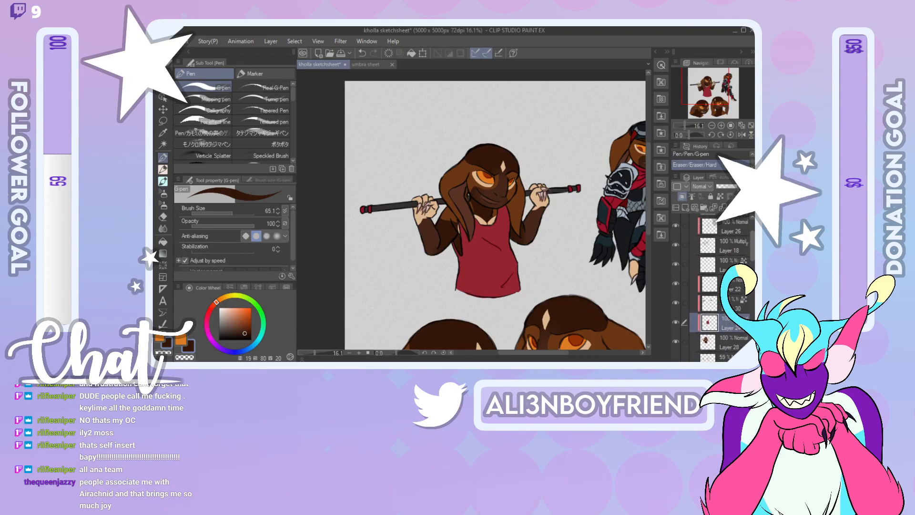
{"action": "left_click", "coordinate": [686, 125]}
{"action": "left_click_drag", "start_coordinate": [686, 125], "coordinate": [686, 125]}
{"action": "left_click_drag", "start_coordinate": [711, 89], "coordinate": [710, 88]}
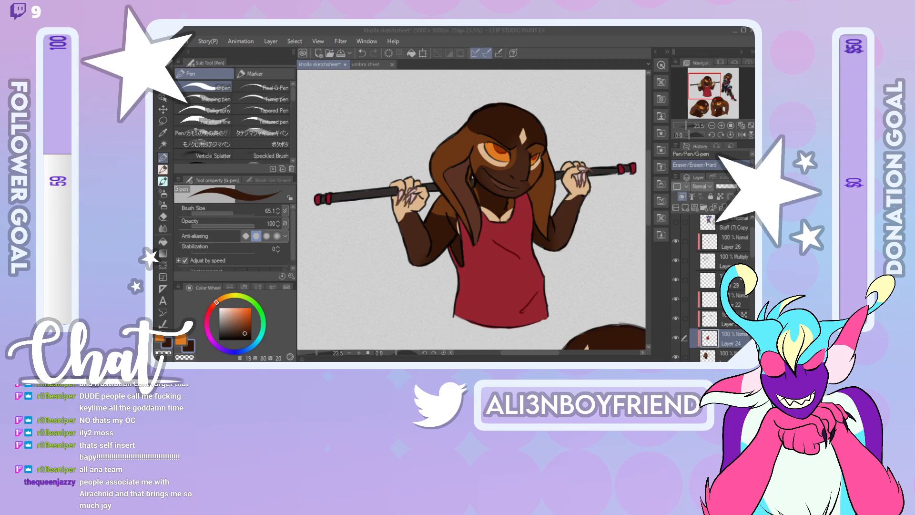
Step: Switch to Snipping Tool, capture the canvas area with the colored staff figure and close the snip
{"action": "key", "text": "alt+Tab"}
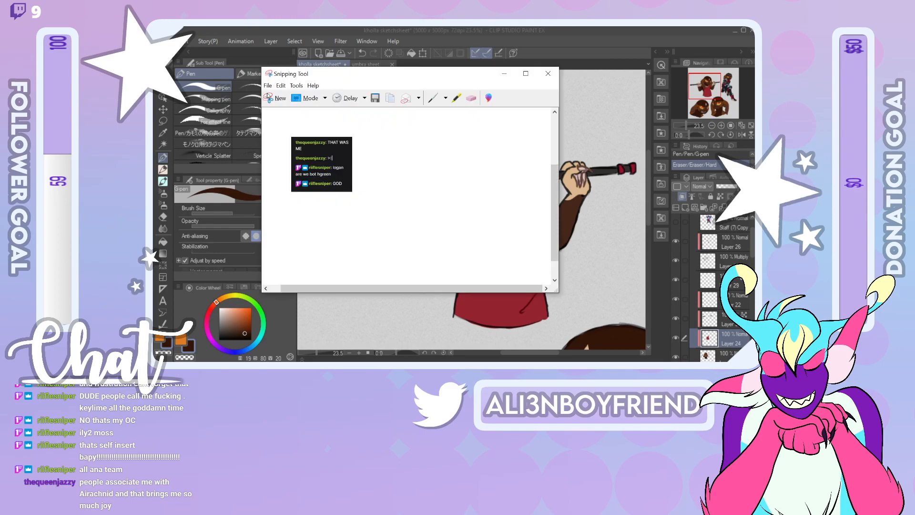
{"action": "left_click", "coordinate": [277, 98]}
{"action": "mouse_move", "coordinate": [298, 71]}
{"action": "left_mouse_down"}
{"action": "mouse_move", "coordinate": [607, 291]}
{"action": "mouse_move", "coordinate": [646, 323]}
{"action": "mouse_move", "coordinate": [639, 329]}
{"action": "left_mouse_up"}
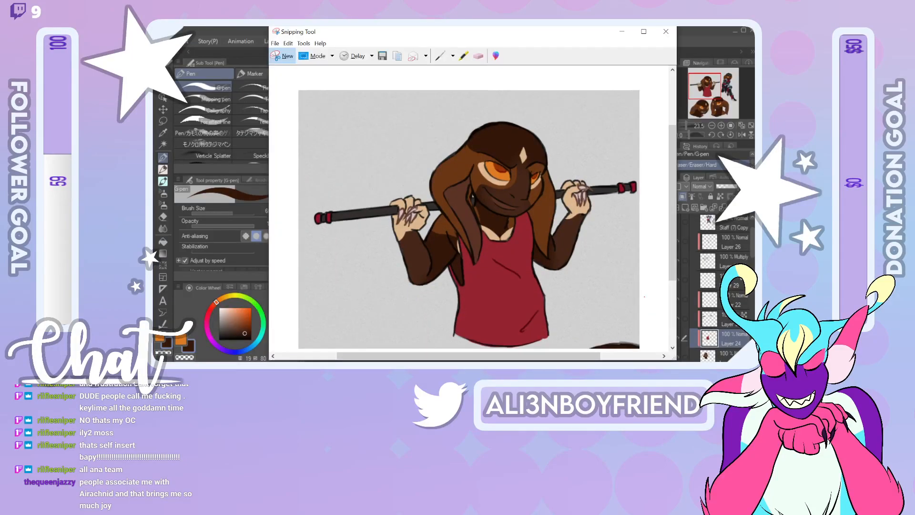
{"action": "left_click", "coordinate": [666, 31]}
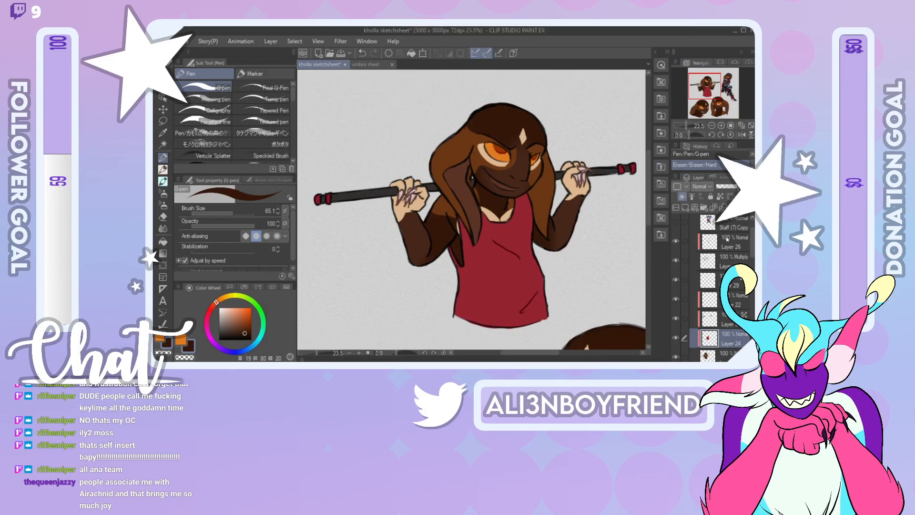
Step: Hide Folder 2, which holds the headshot intruding below the staff figure
{"action": "scroll", "coordinate": [734, 287], "scroll_direction": "down", "scroll_amount": 2}
{"action": "scroll", "coordinate": [734, 287], "scroll_direction": "down", "scroll_amount": 5}
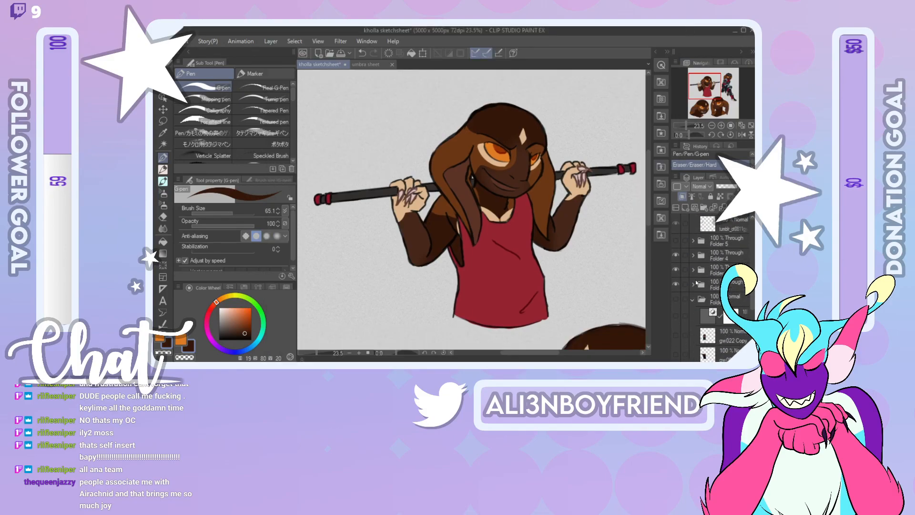
{"action": "left_click", "coordinate": [674, 274]}
{"action": "left_click", "coordinate": [675, 284]}
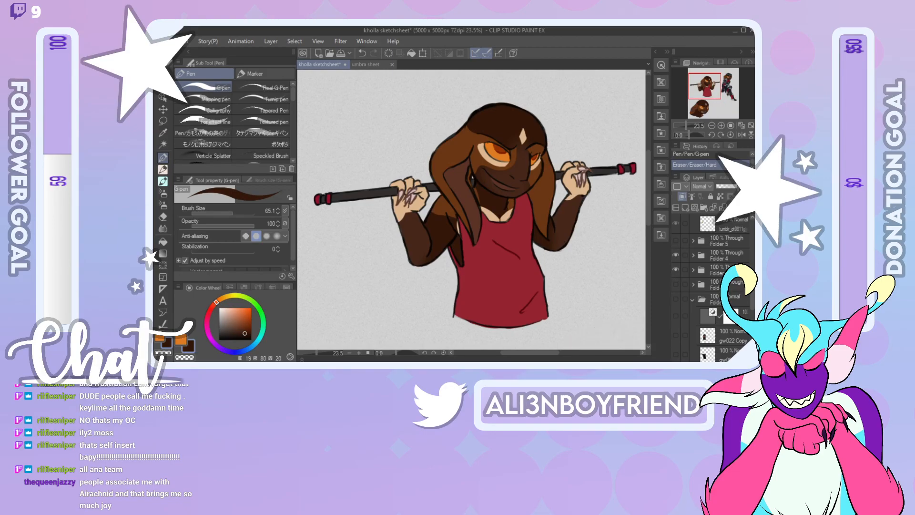
Step: Switch to Snipping Tool, recapture the canvas area with the staff figure, copy the snip and return to the drawing
{"action": "key", "text": "alt+Tab"}
{"action": "left_click", "coordinate": [288, 59]}
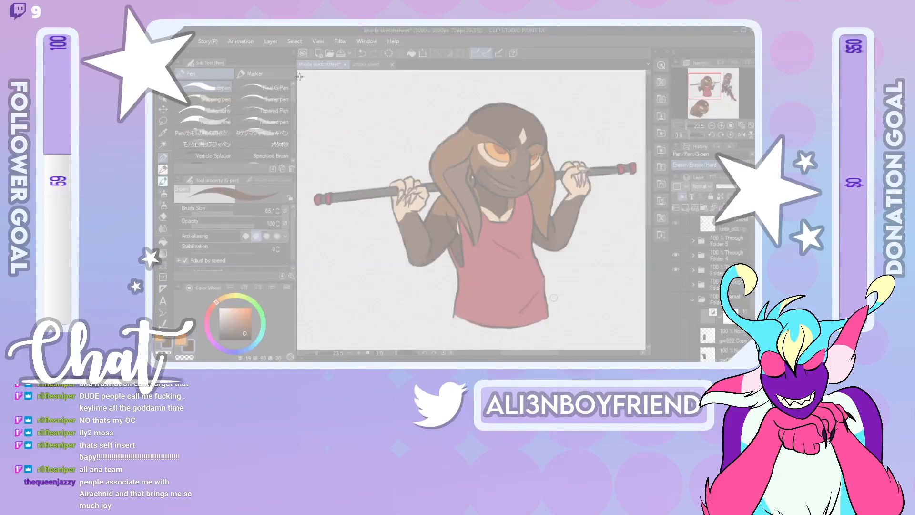
{"action": "left_click_drag", "start_coordinate": [299, 76], "coordinate": [643, 335]}
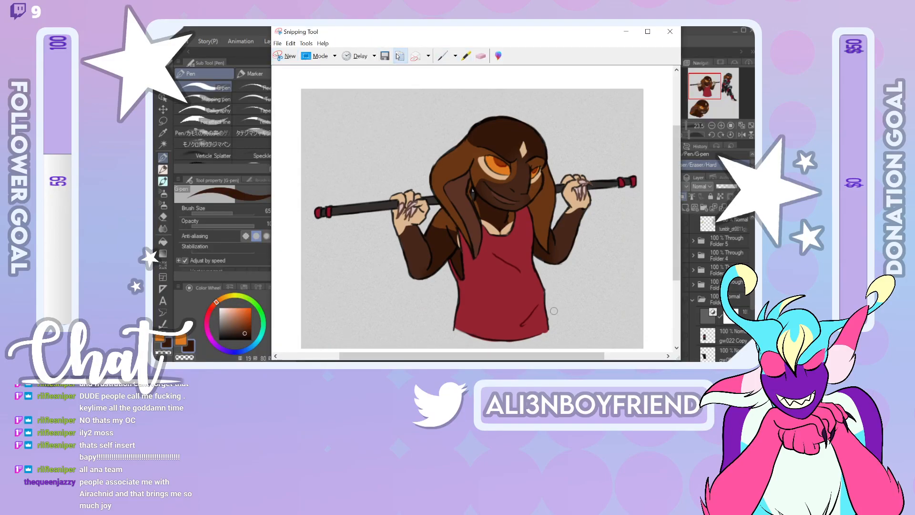
{"action": "left_click", "coordinate": [285, 56]}
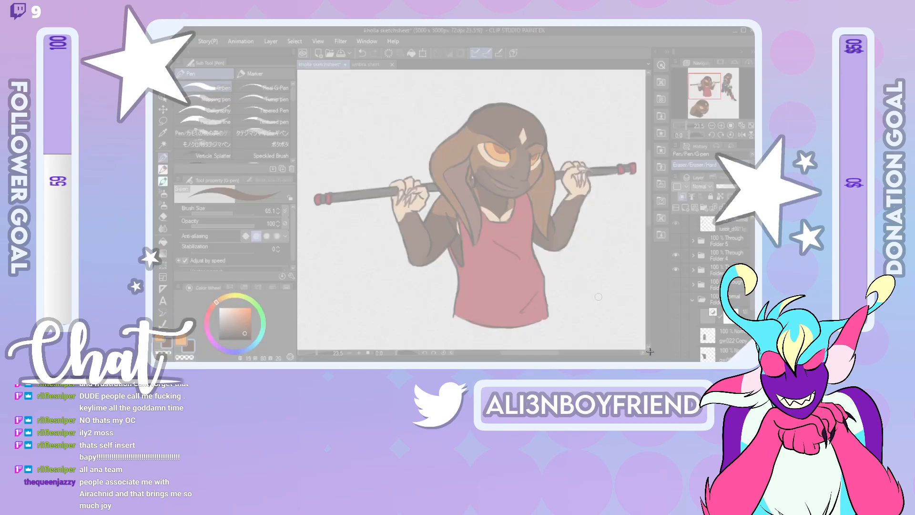
{"action": "left_click_drag", "start_coordinate": [639, 335], "coordinate": [308, 95]}
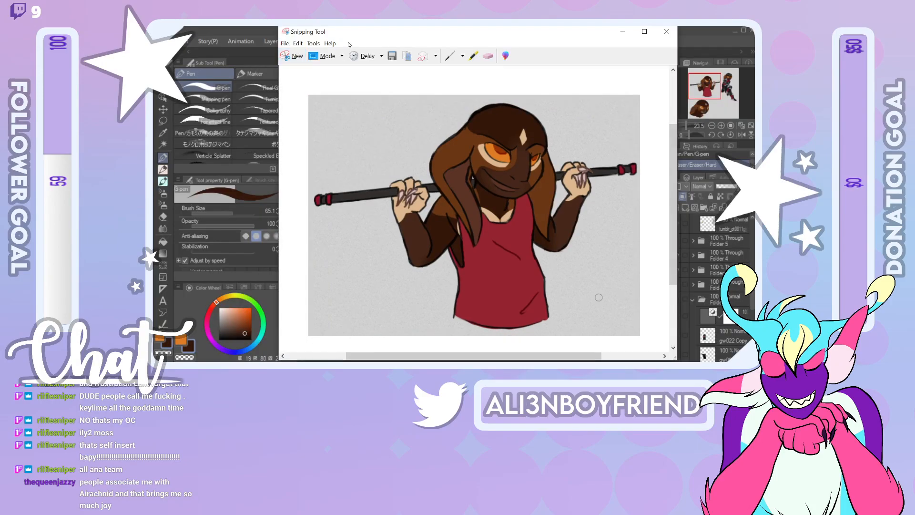
{"action": "left_click", "coordinate": [405, 58]}
{"action": "left_click", "coordinate": [260, 27]}
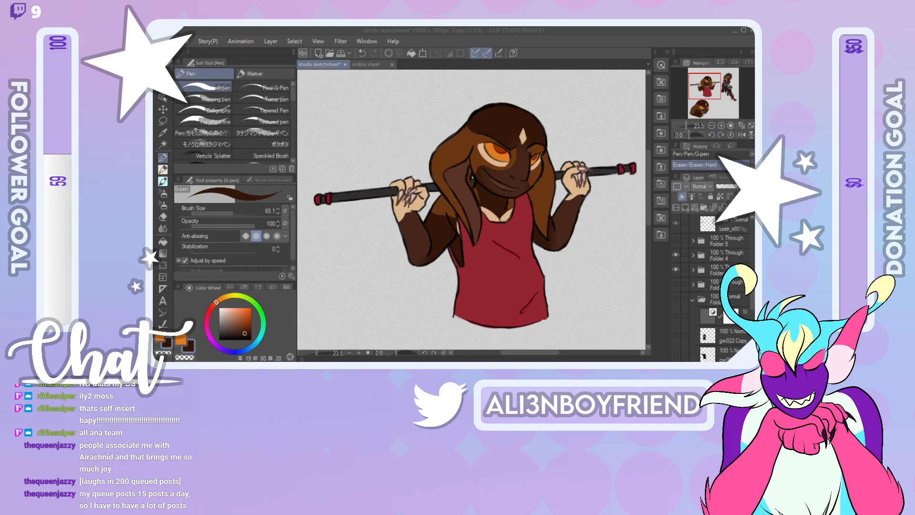
Step: Merge the staff figure's clipped color layers, including Layer 24, with the base color layer beneath them
{"action": "left_click_drag", "start_coordinate": [753, 303], "coordinate": [752, 261]}
{"action": "left_click", "coordinate": [736, 260]}
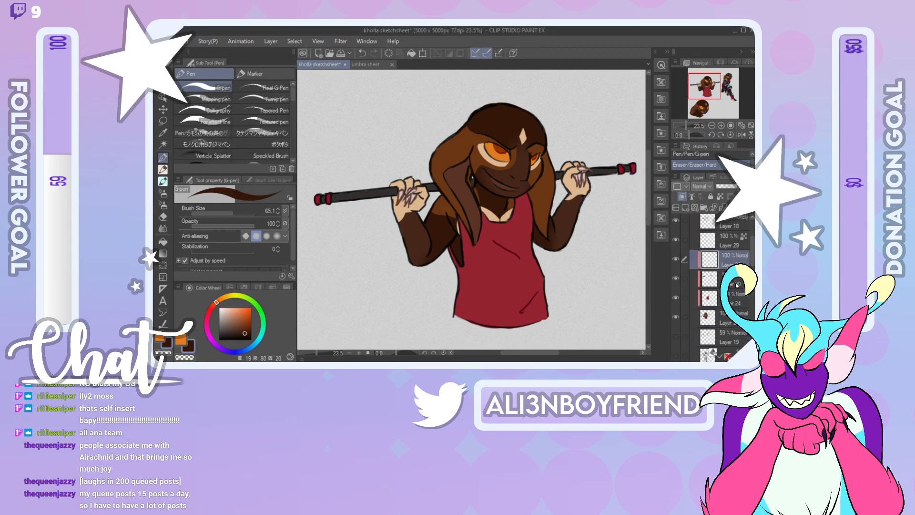
{"action": "left_click", "coordinate": [736, 316], "text": "shift"}
{"action": "right_click", "coordinate": [737, 315]}
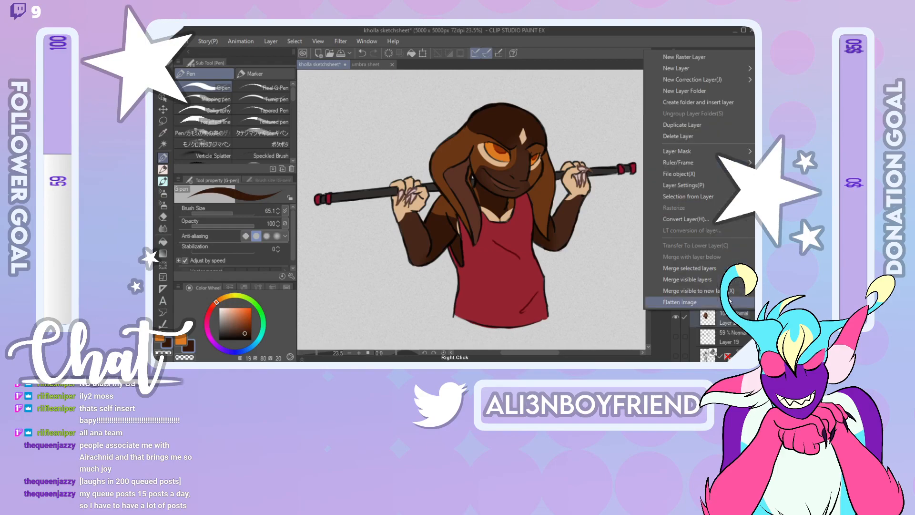
{"action": "left_click", "coordinate": [724, 269]}
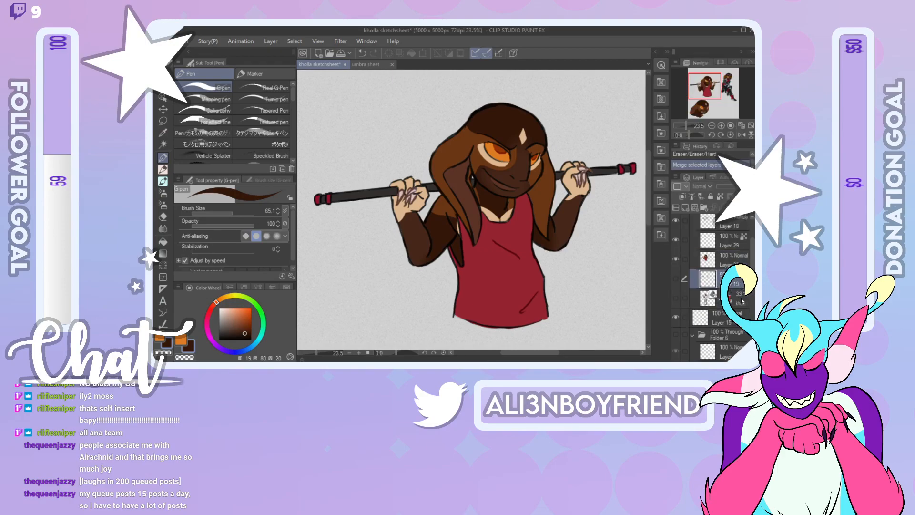
Step: Delete Layer 19 and the hidden reference beneath it, plus Layer 23 and the hidden Staff copy layer in Folder 7
{"action": "left_click", "coordinate": [749, 207]}
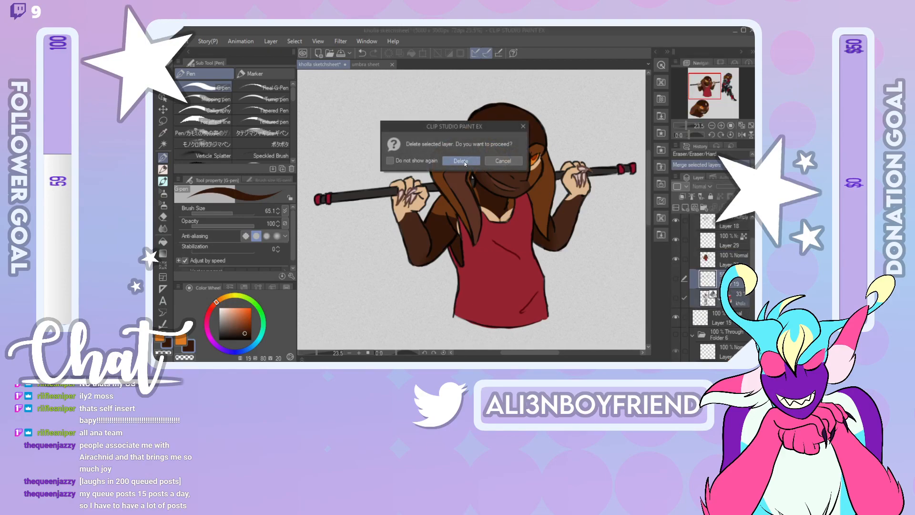
{"action": "left_click", "coordinate": [463, 162]}
{"action": "left_click", "coordinate": [731, 233]}
{"action": "scroll", "coordinate": [731, 267], "scroll_direction": "up", "scroll_amount": 3}
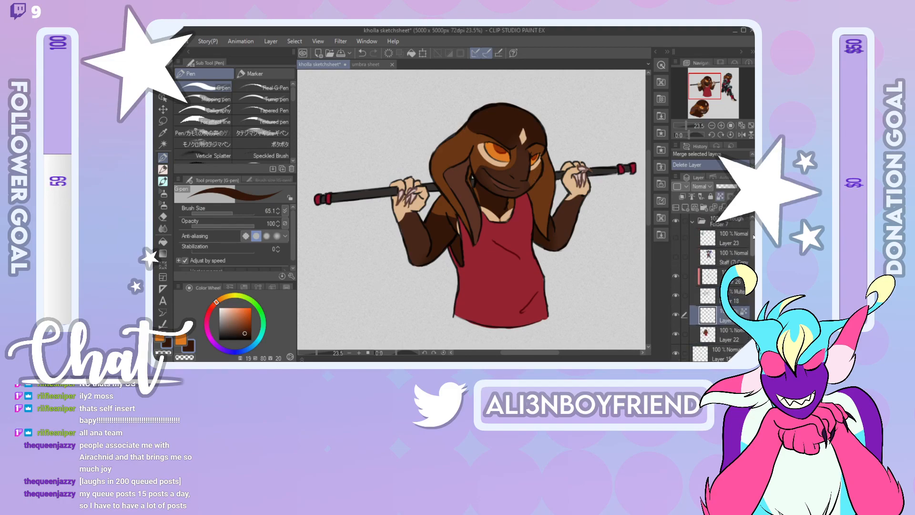
{"action": "left_click", "coordinate": [731, 280]}
{"action": "left_click", "coordinate": [737, 292], "text": "shift"}
{"action": "left_click", "coordinate": [732, 256]}
{"action": "left_click", "coordinate": [736, 242], "text": "shift"}
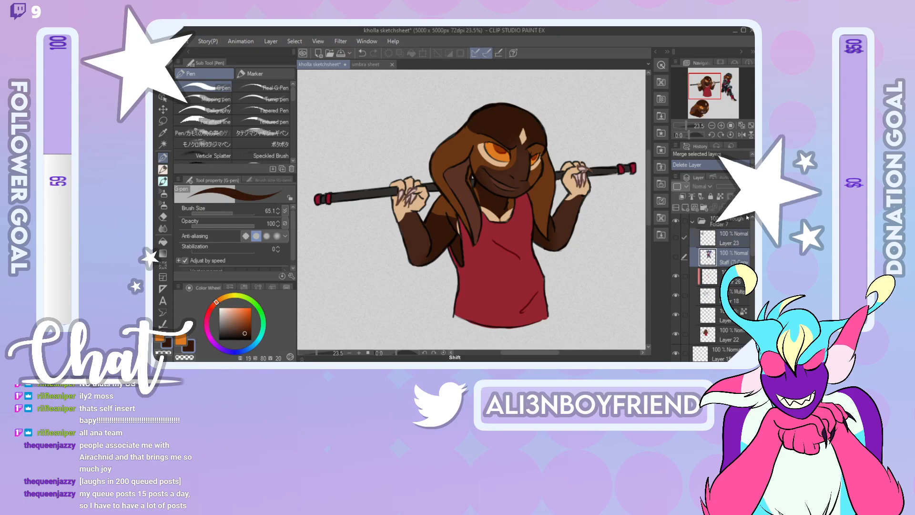
{"action": "left_click", "coordinate": [750, 207]}
{"action": "left_click", "coordinate": [461, 161]}
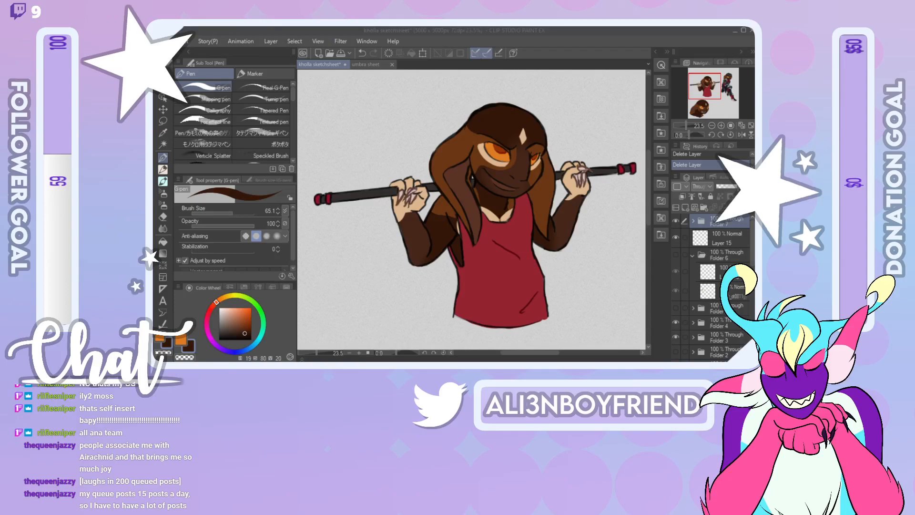
Step: Collapse Folder 6 and show Folder 2 with the second headshot on the full reference sheet
{"action": "left_click", "coordinate": [711, 126]}
{"action": "left_click", "coordinate": [711, 125]}
{"action": "left_click", "coordinate": [720, 125]}
{"action": "left_click", "coordinate": [720, 125]}
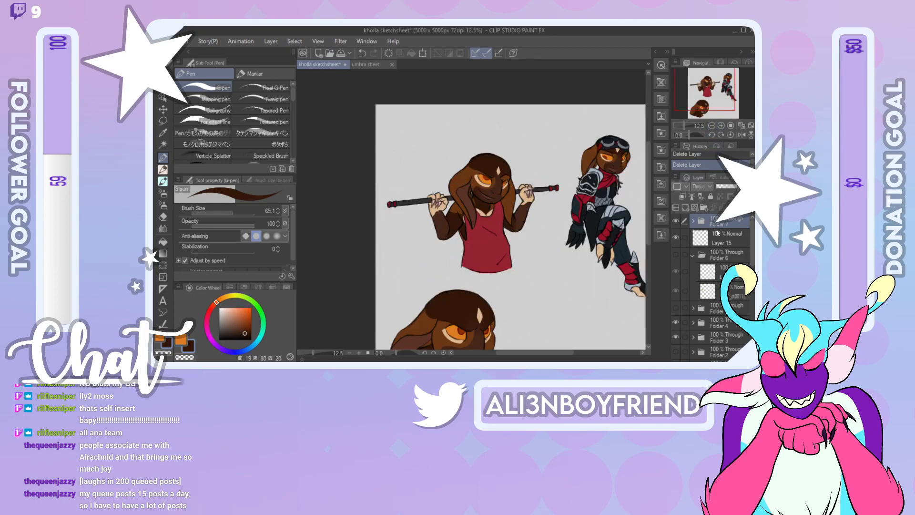
{"action": "left_click", "coordinate": [692, 255]}
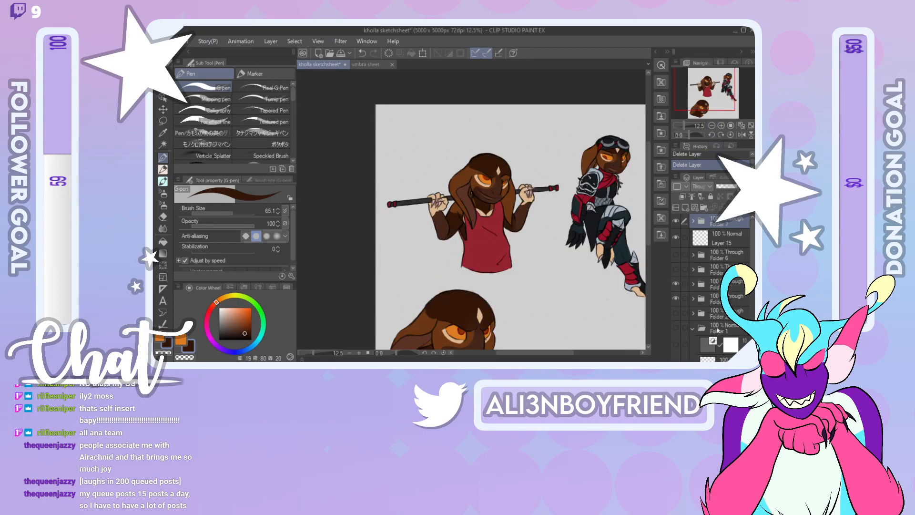
{"action": "left_click", "coordinate": [676, 312]}
{"action": "left_click_drag", "start_coordinate": [712, 90], "coordinate": [723, 96]}
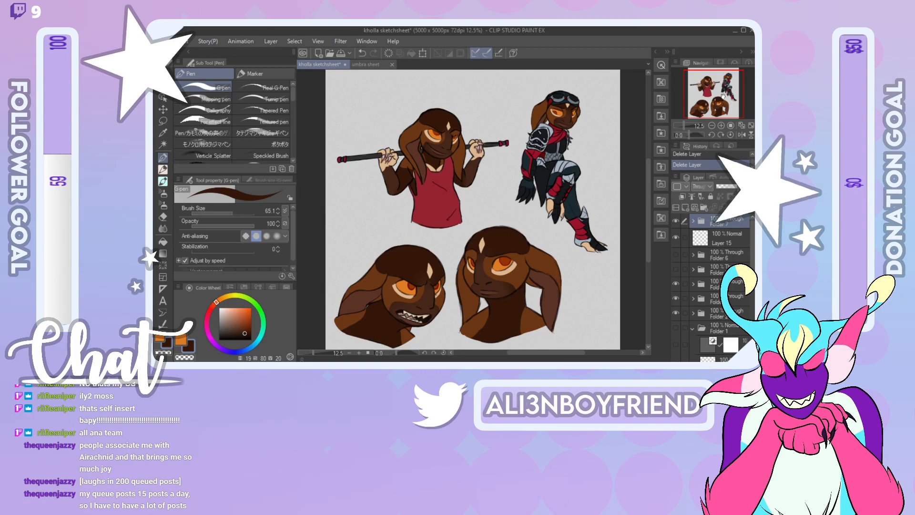
Step: Switch to the umbra sheet document and set the blending mode of Layer 5, the head's line art, to Multiply
{"action": "left_click", "coordinate": [366, 64]}
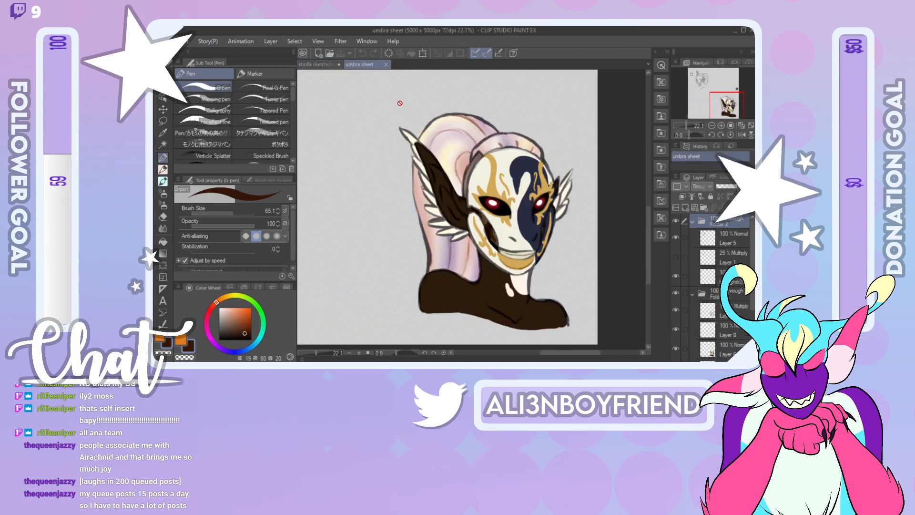
{"action": "left_click_drag", "start_coordinate": [684, 122], "coordinate": [682, 125]}
{"action": "left_click_drag", "start_coordinate": [700, 83], "coordinate": [693, 72]}
{"action": "left_click", "coordinate": [676, 236]}
{"action": "left_click", "coordinate": [677, 236]}
{"action": "left_click", "coordinate": [733, 237]}
{"action": "left_click", "coordinate": [700, 186]}
{"action": "left_click", "coordinate": [709, 223]}
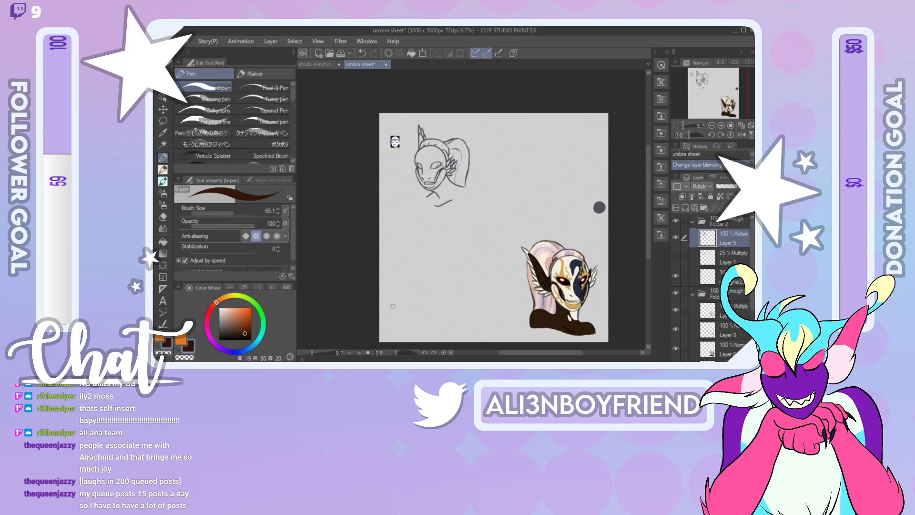
Step: Sample the navy of the finished portrait's mask and add a raster layer above the 25% Multiply sketch layer
{"action": "right_click", "coordinate": [576, 270]}
{"action": "left_click", "coordinate": [731, 259]}
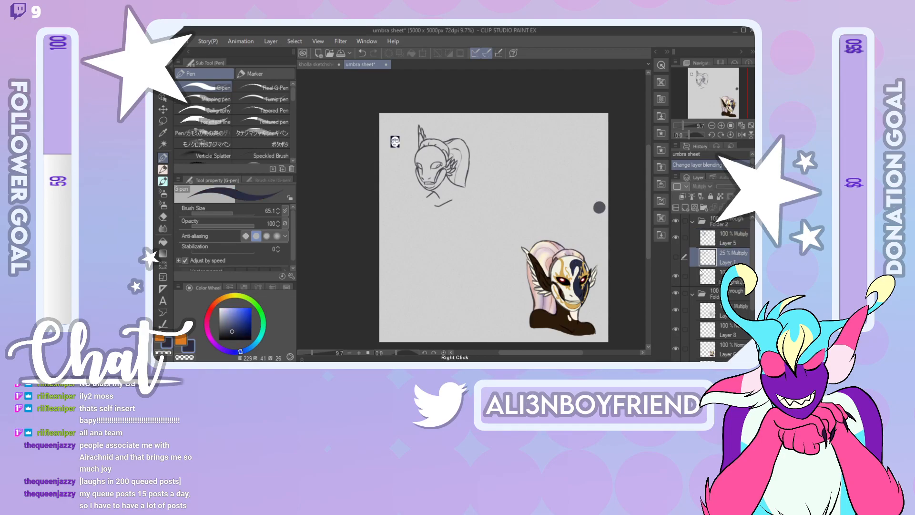
{"action": "left_click_drag", "start_coordinate": [683, 126], "coordinate": [687, 123]}
{"action": "left_click_drag", "start_coordinate": [708, 85], "coordinate": [702, 81]}
{"action": "left_click", "coordinate": [686, 209]}
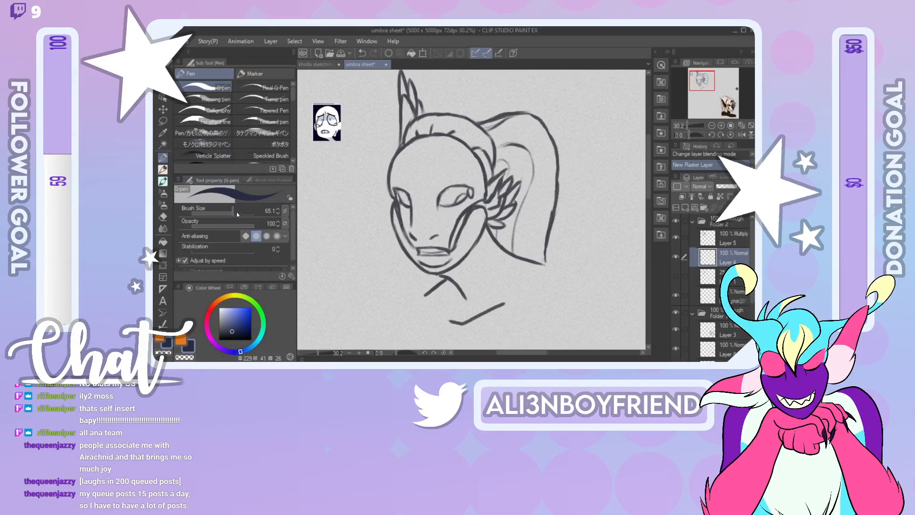
Step: Paint navy over the left part of the face and the far ear wing with the G-pen at brush size 137
{"action": "mouse_move", "coordinate": [429, 241]}
{"action": "left_mouse_down"}
{"action": "mouse_move", "coordinate": [409, 232]}
{"action": "mouse_move", "coordinate": [410, 250]}
{"action": "mouse_move", "coordinate": [404, 242]}
{"action": "mouse_move", "coordinate": [417, 257]}
{"action": "mouse_move", "coordinate": [406, 245]}
{"action": "mouse_move", "coordinate": [431, 267]}
{"action": "mouse_move", "coordinate": [446, 263]}
{"action": "mouse_move", "coordinate": [457, 248]}
{"action": "mouse_move", "coordinate": [445, 247]}
{"action": "mouse_move", "coordinate": [415, 186]}
{"action": "mouse_move", "coordinate": [400, 220]}
{"action": "mouse_move", "coordinate": [400, 205]}
{"action": "mouse_move", "coordinate": [413, 220]}
{"action": "mouse_move", "coordinate": [415, 201]}
{"action": "mouse_move", "coordinate": [401, 195]}
{"action": "mouse_move", "coordinate": [403, 158]}
{"action": "mouse_move", "coordinate": [396, 176]}
{"action": "mouse_move", "coordinate": [423, 152]}
{"action": "mouse_move", "coordinate": [418, 183]}
{"action": "mouse_move", "coordinate": [433, 181]}
{"action": "mouse_move", "coordinate": [455, 151]}
{"action": "left_mouse_up"}
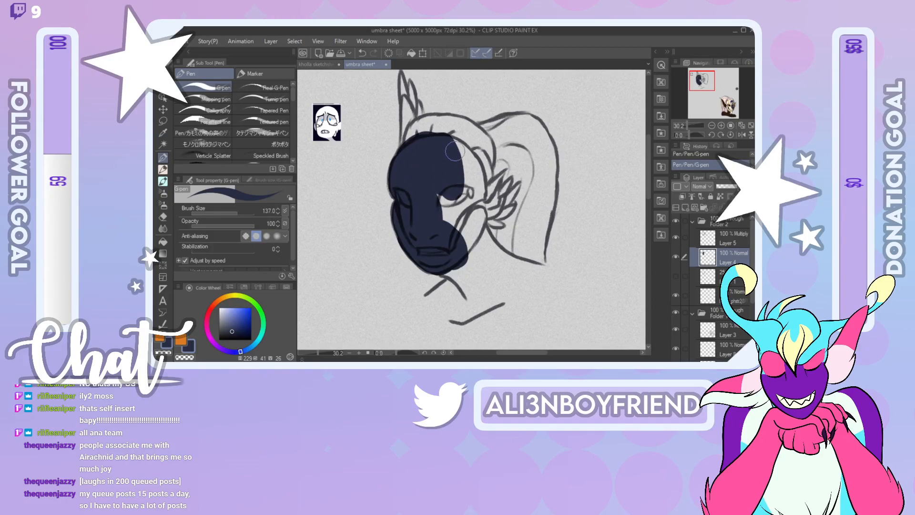
{"action": "mouse_move", "coordinate": [500, 193]}
{"action": "left_mouse_down"}
{"action": "mouse_move", "coordinate": [513, 220]}
{"action": "mouse_move", "coordinate": [514, 210]}
{"action": "mouse_move", "coordinate": [499, 243]}
{"action": "left_mouse_up"}
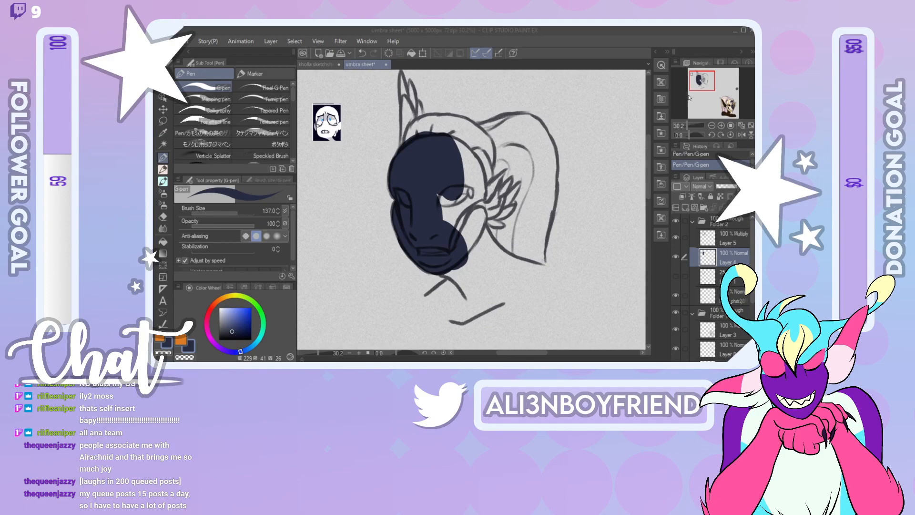
{"action": "left_click", "coordinate": [699, 79]}
{"action": "mouse_move", "coordinate": [441, 102]}
{"action": "left_mouse_down"}
{"action": "mouse_move", "coordinate": [446, 181]}
{"action": "mouse_move", "coordinate": [470, 179]}
{"action": "mouse_move", "coordinate": [446, 105]}
{"action": "mouse_move", "coordinate": [460, 143]}
{"action": "left_mouse_up"}
{"action": "left_click_drag", "start_coordinate": [485, 210], "coordinate": [493, 222]}
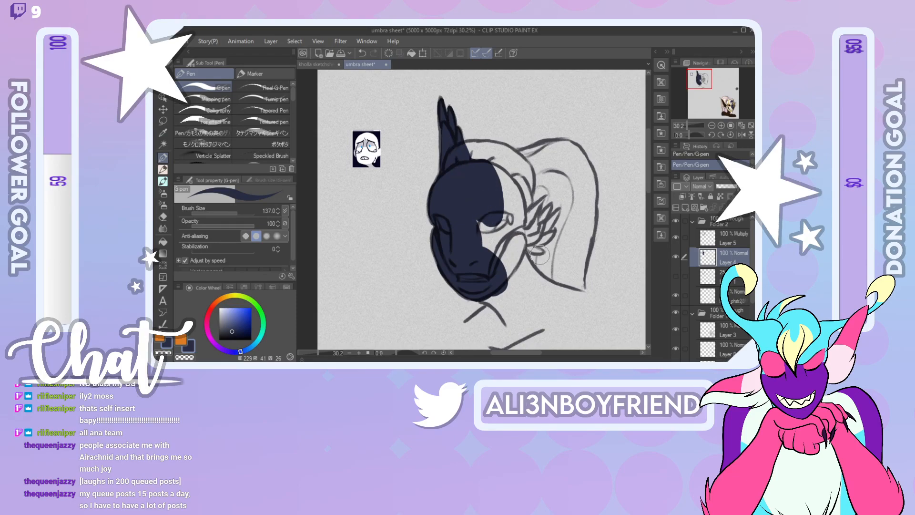
Step: Paint the headband, the rest of the face and the near ear feathers navy, undoing the misplaced strokes
{"action": "mouse_move", "coordinate": [475, 160]}
{"action": "left_mouse_down"}
{"action": "mouse_move", "coordinate": [466, 148]}
{"action": "mouse_move", "coordinate": [478, 143]}
{"action": "mouse_move", "coordinate": [517, 162]}
{"action": "left_mouse_up"}
{"action": "key", "text": "ctrl+z"}
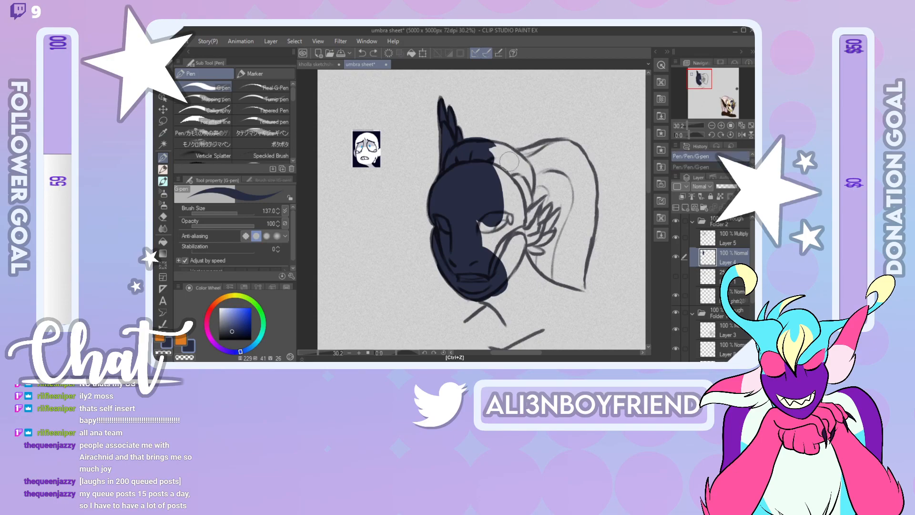
{"action": "mouse_move", "coordinate": [481, 158]}
{"action": "left_mouse_down"}
{"action": "mouse_move", "coordinate": [474, 141]}
{"action": "mouse_move", "coordinate": [519, 159]}
{"action": "mouse_move", "coordinate": [536, 178]}
{"action": "mouse_move", "coordinate": [522, 229]}
{"action": "left_mouse_up"}
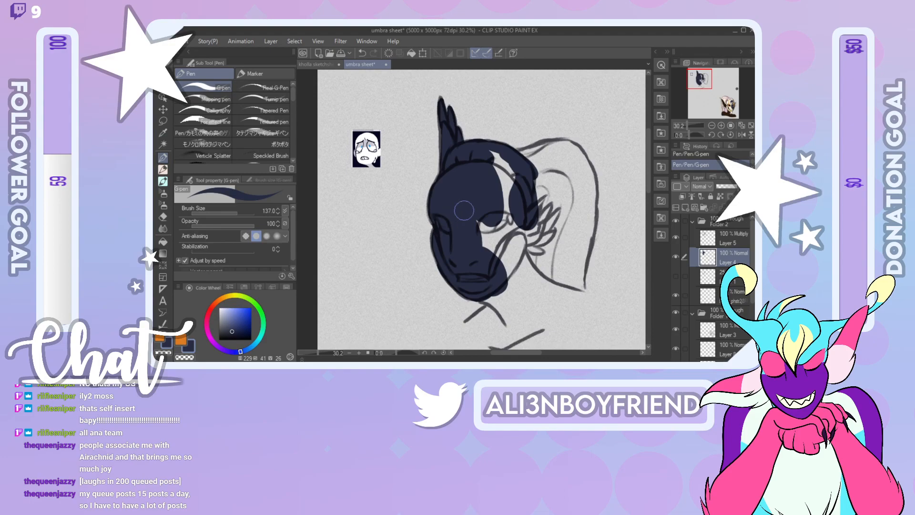
{"action": "key", "text": "ctrl+z"}
{"action": "mouse_move", "coordinate": [437, 227]}
{"action": "left_mouse_down"}
{"action": "mouse_move", "coordinate": [493, 193]}
{"action": "mouse_move", "coordinate": [479, 214]}
{"action": "mouse_move", "coordinate": [486, 223]}
{"action": "mouse_move", "coordinate": [497, 197]}
{"action": "mouse_move", "coordinate": [510, 276]}
{"action": "mouse_move", "coordinate": [533, 226]}
{"action": "mouse_move", "coordinate": [544, 249]}
{"action": "mouse_move", "coordinate": [514, 180]}
{"action": "left_mouse_up"}
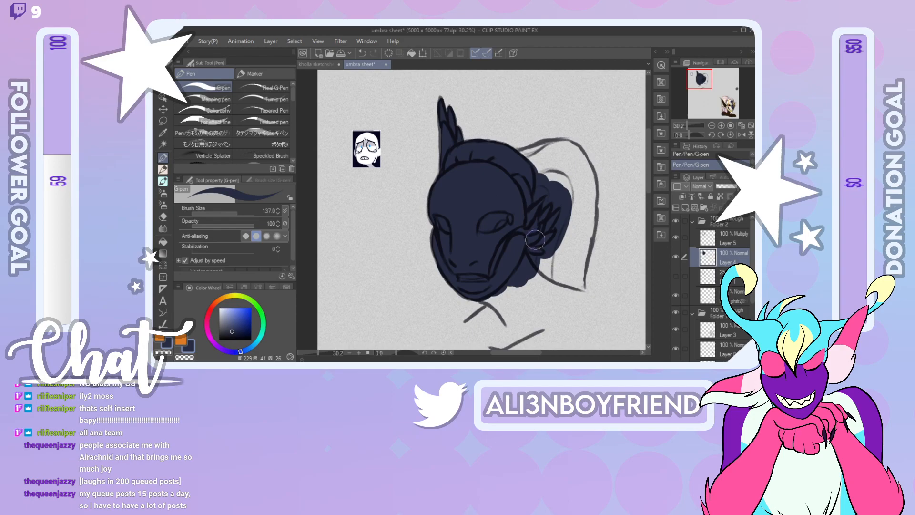
Step: Flip the canvas view horizontally and fill the ponytail, neck and shoulders with navy
{"action": "left_click", "coordinate": [739, 135]}
{"action": "mouse_move", "coordinate": [358, 235]}
{"action": "left_mouse_down"}
{"action": "mouse_move", "coordinate": [368, 291]}
{"action": "mouse_move", "coordinate": [354, 186]}
{"action": "mouse_move", "coordinate": [355, 195]}
{"action": "mouse_move", "coordinate": [365, 159]}
{"action": "mouse_move", "coordinate": [379, 144]}
{"action": "mouse_move", "coordinate": [375, 152]}
{"action": "mouse_move", "coordinate": [388, 148]}
{"action": "mouse_move", "coordinate": [374, 153]}
{"action": "mouse_move", "coordinate": [416, 156]}
{"action": "left_mouse_up"}
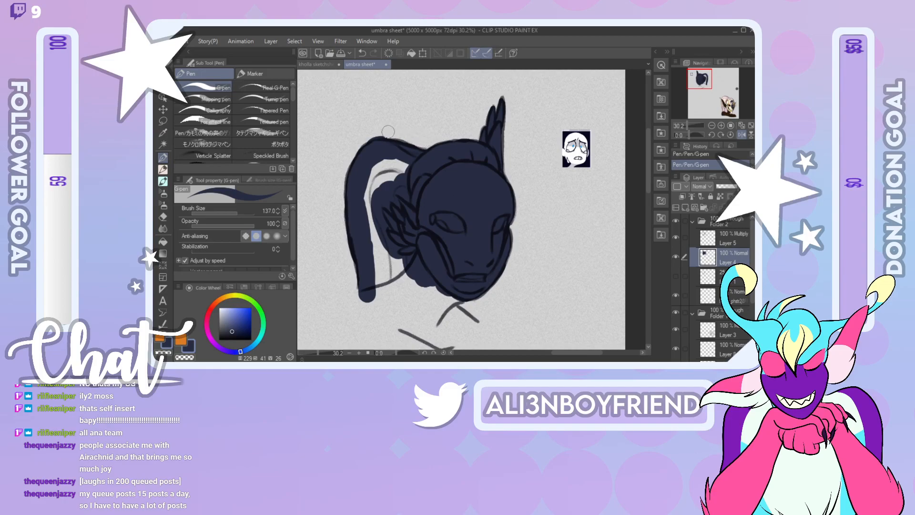
{"action": "left_click_drag", "start_coordinate": [381, 128], "coordinate": [371, 134]}
{"action": "left_click_drag", "start_coordinate": [371, 134], "coordinate": [412, 136]}
{"action": "left_click_drag", "start_coordinate": [393, 143], "coordinate": [410, 145]}
{"action": "mouse_move", "coordinate": [387, 186]}
{"action": "left_mouse_down"}
{"action": "mouse_move", "coordinate": [413, 180]}
{"action": "mouse_move", "coordinate": [381, 167]}
{"action": "mouse_move", "coordinate": [369, 229]}
{"action": "mouse_move", "coordinate": [388, 291]}
{"action": "mouse_move", "coordinate": [371, 214]}
{"action": "mouse_move", "coordinate": [456, 226]}
{"action": "mouse_move", "coordinate": [446, 250]}
{"action": "mouse_move", "coordinate": [491, 279]}
{"action": "mouse_move", "coordinate": [521, 274]}
{"action": "mouse_move", "coordinate": [524, 249]}
{"action": "mouse_move", "coordinate": [498, 243]}
{"action": "mouse_move", "coordinate": [524, 261]}
{"action": "mouse_move", "coordinate": [481, 250]}
{"action": "mouse_move", "coordinate": [495, 220]}
{"action": "mouse_move", "coordinate": [503, 229]}
{"action": "mouse_move", "coordinate": [510, 216]}
{"action": "mouse_move", "coordinate": [474, 228]}
{"action": "mouse_move", "coordinate": [428, 222]}
{"action": "mouse_move", "coordinate": [461, 221]}
{"action": "mouse_move", "coordinate": [457, 213]}
{"action": "mouse_move", "coordinate": [470, 210]}
{"action": "mouse_move", "coordinate": [460, 243]}
{"action": "mouse_move", "coordinate": [482, 174]}
{"action": "left_mouse_up"}
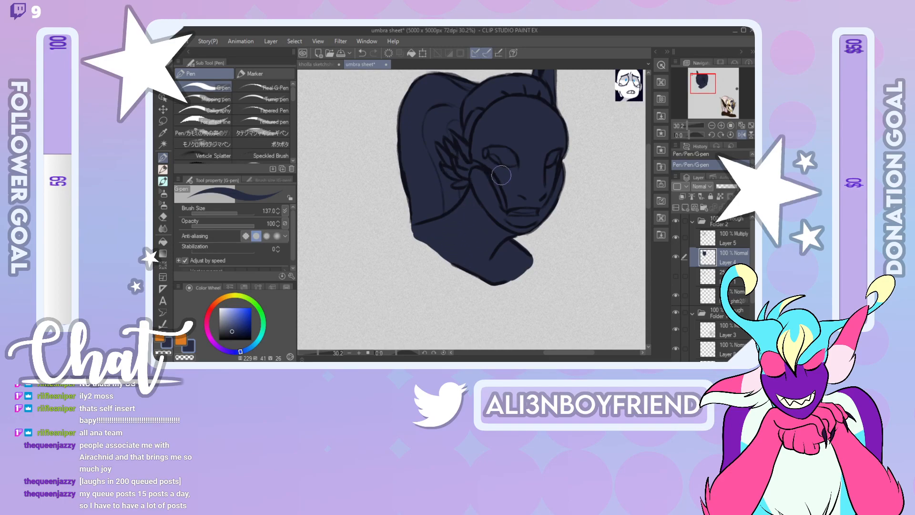
Step: Clean up the navy edges between the chin and shoulder and flip the canvas view back
{"action": "mouse_move", "coordinate": [526, 242]}
{"action": "left_mouse_down"}
{"action": "mouse_move", "coordinate": [539, 253]}
{"action": "mouse_move", "coordinate": [524, 241]}
{"action": "left_mouse_up"}
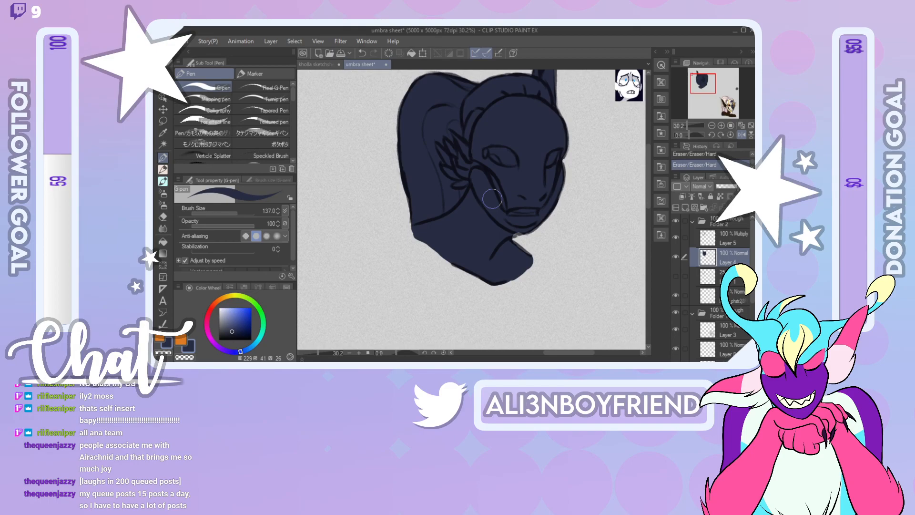
{"action": "left_click_drag", "start_coordinate": [506, 234], "coordinate": [527, 230]}
{"action": "left_click", "coordinate": [741, 134]}
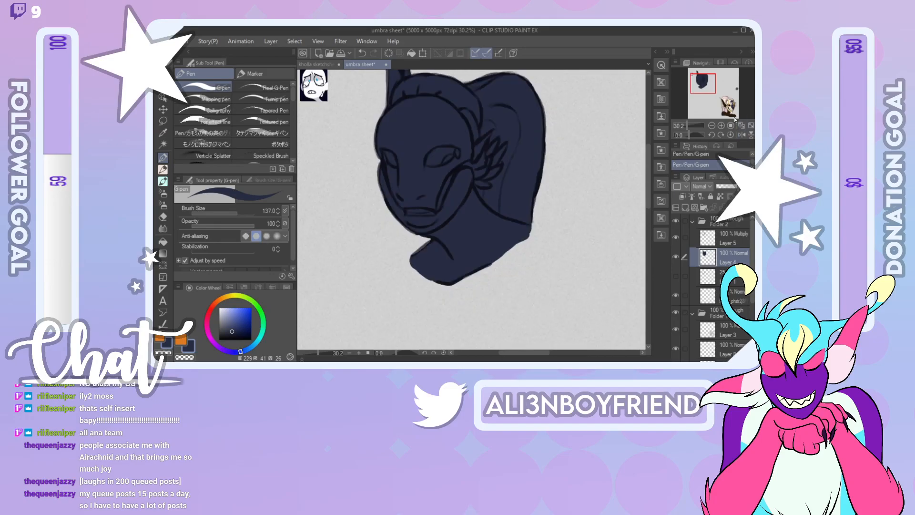
Step: Sample a dark brown, lock the transparent pixels of the navy base layer and fill it with that brown
{"action": "mouse_move", "coordinate": [706, 87]}
{"action": "left_mouse_down"}
{"action": "mouse_move", "coordinate": [727, 111]}
{"action": "mouse_move", "coordinate": [700, 80]}
{"action": "left_mouse_up"}
{"action": "left_click", "coordinate": [522, 263], "text": "alt"}
{"action": "left_click", "coordinate": [720, 196]}
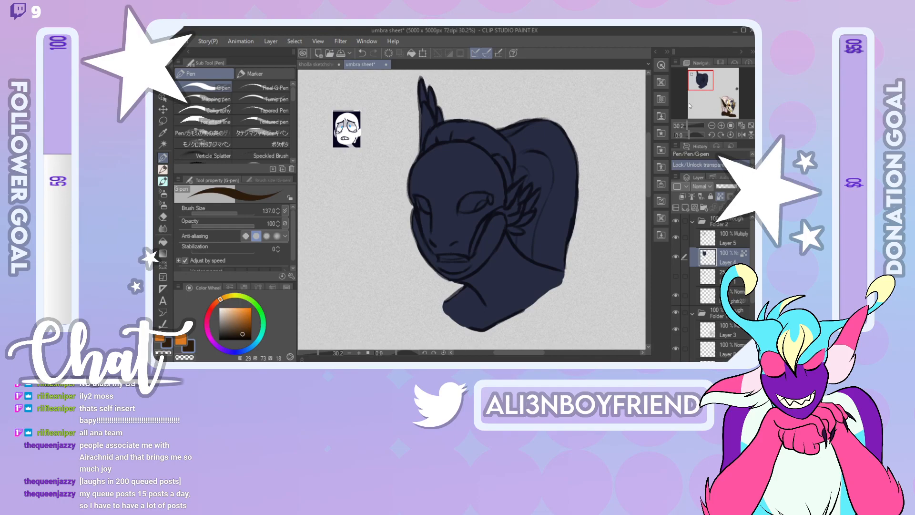
{"action": "left_click", "coordinate": [412, 53]}
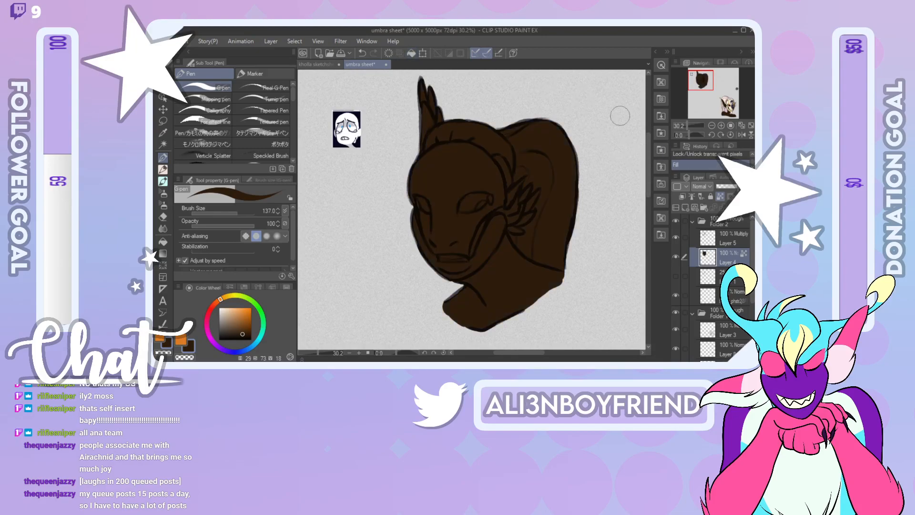
Step: Add two raster layers clipped to the brown base layer and bring the finished portrait into view for reference
{"action": "left_click", "coordinate": [686, 205]}
{"action": "left_click", "coordinate": [682, 196]}
{"action": "key", "text": "alt+bracketleft"}
{"action": "left_click", "coordinate": [686, 205]}
{"action": "left_click_drag", "start_coordinate": [701, 80], "coordinate": [726, 107]}
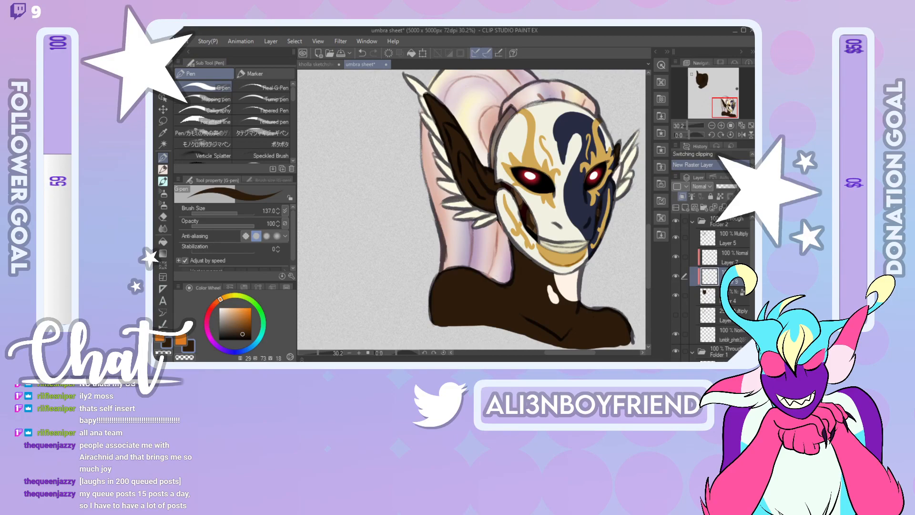
Step: Start opening a file and browse from the expressions folder back through Google Drive into its art folder
{"action": "scroll", "coordinate": [749, 257], "scroll_direction": "down", "scroll_amount": 5}
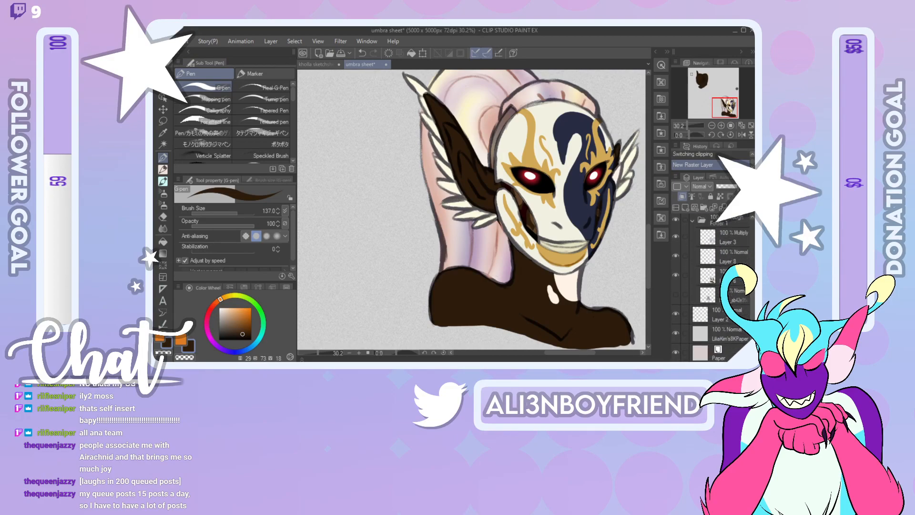
{"action": "left_click", "coordinate": [170, 41]}
{"action": "left_click", "coordinate": [196, 65]}
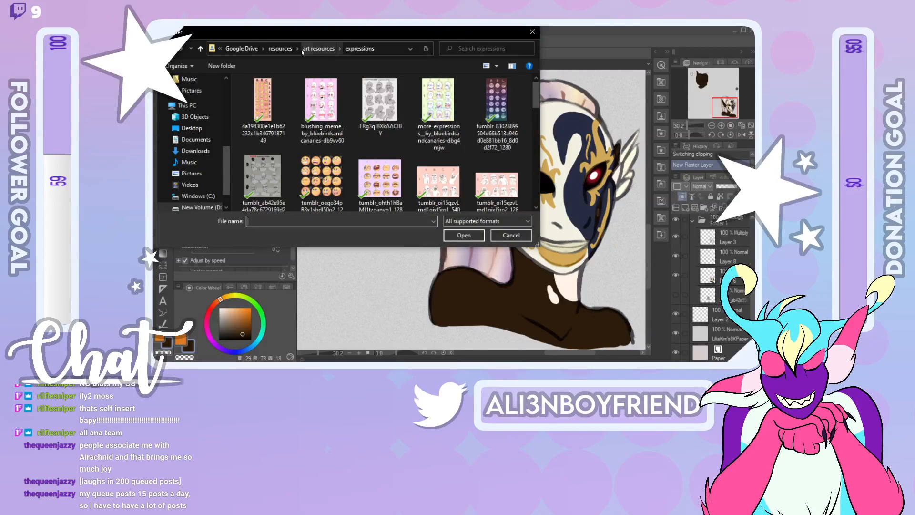
{"action": "left_click", "coordinate": [280, 48]}
{"action": "left_click", "coordinate": [323, 48]}
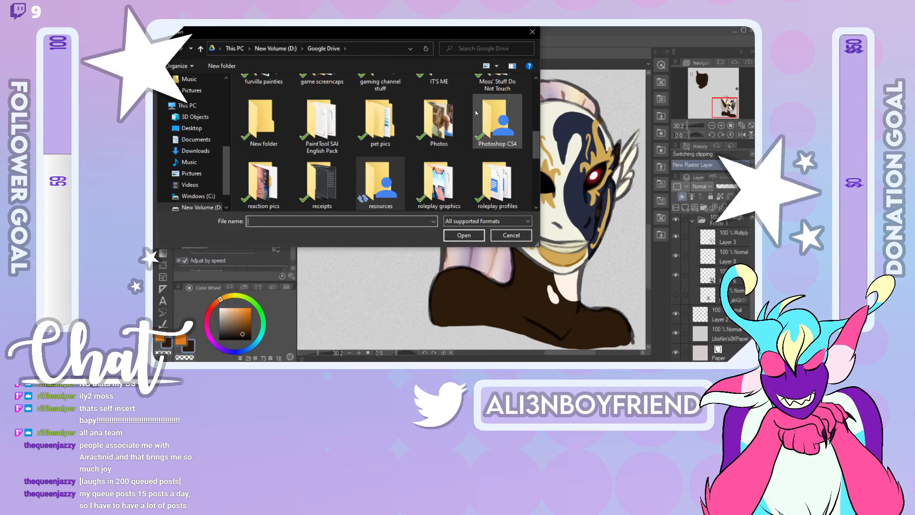
{"action": "mouse_move", "coordinate": [536, 143]}
{"action": "left_mouse_down"}
{"action": "mouse_move", "coordinate": [535, 168]}
{"action": "mouse_move", "coordinate": [536, 156]}
{"action": "left_mouse_up"}
{"action": "left_click", "coordinate": [439, 109]}
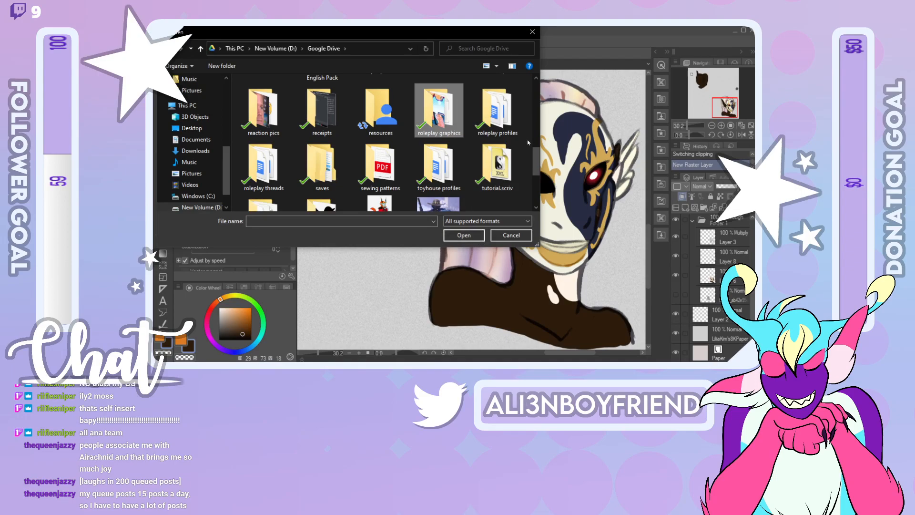
{"action": "scroll", "coordinate": [523, 113], "scroll_direction": "up", "scroll_amount": 5}
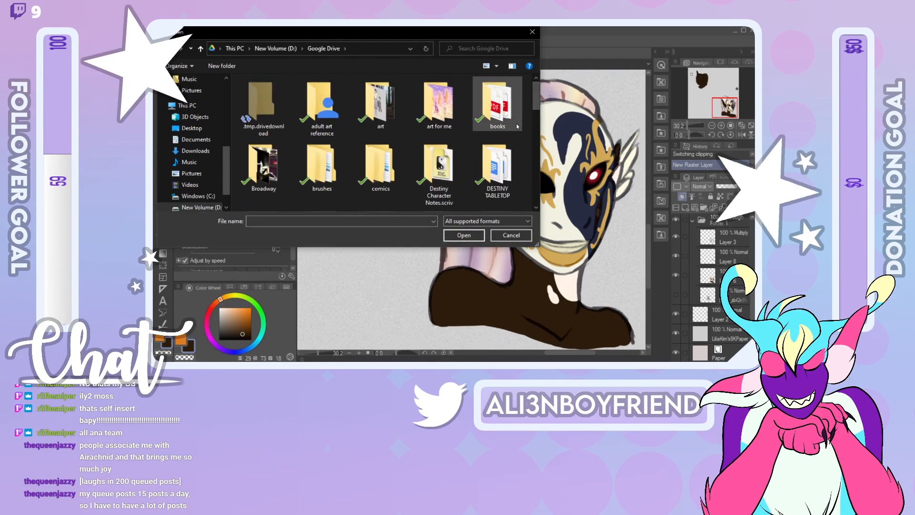
{"action": "left_click", "coordinate": [380, 104]}
{"action": "left_click", "coordinate": [464, 235]}
Step: Go into the OCs folder and then its dnd subfolder in the file browser
{"action": "left_click_drag", "start_coordinate": [536, 91], "coordinate": [540, 108]}
{"action": "left_click", "coordinate": [322, 116]}
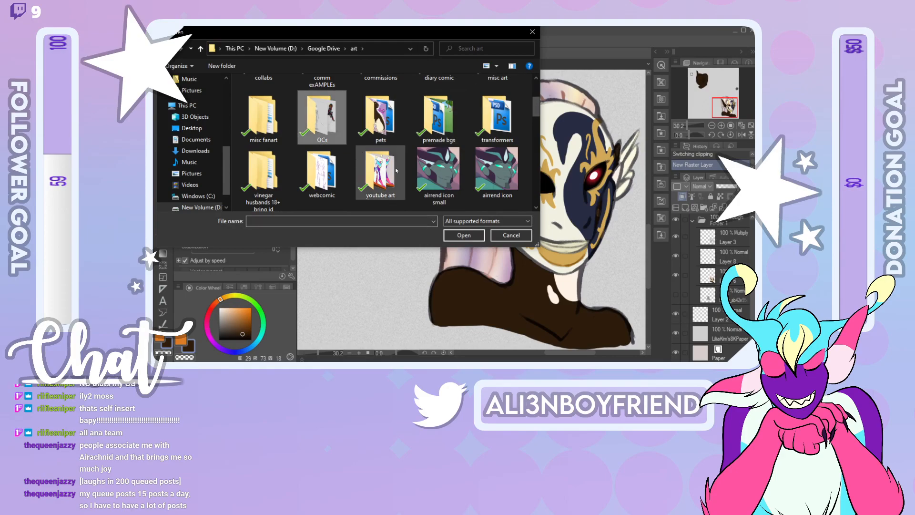
{"action": "left_click", "coordinate": [463, 235]}
{"action": "mouse_move", "coordinate": [536, 105]}
{"action": "left_mouse_down"}
{"action": "mouse_move", "coordinate": [537, 122]}
{"action": "mouse_move", "coordinate": [536, 108]}
{"action": "mouse_move", "coordinate": [525, 110]}
{"action": "left_mouse_up"}
{"action": "left_click", "coordinate": [439, 145]}
{"action": "left_click", "coordinate": [522, 111]}
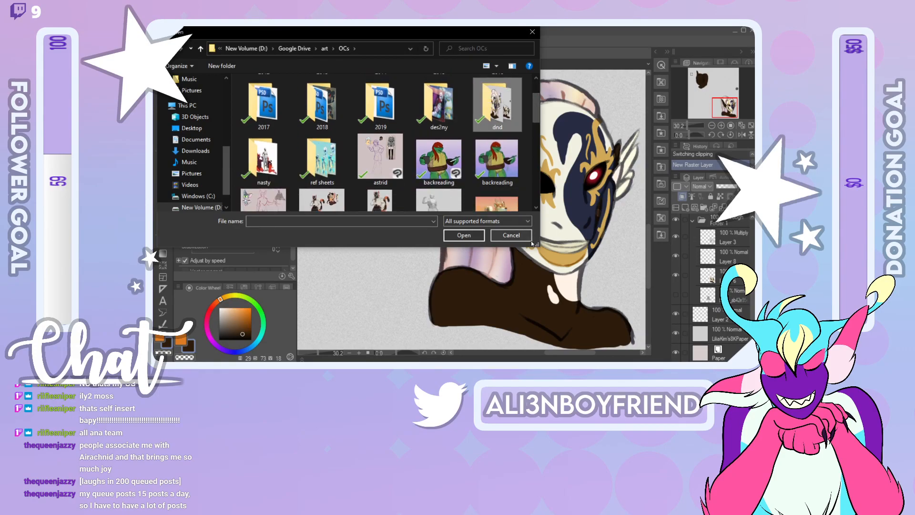
{"action": "left_click", "coordinate": [472, 235]}
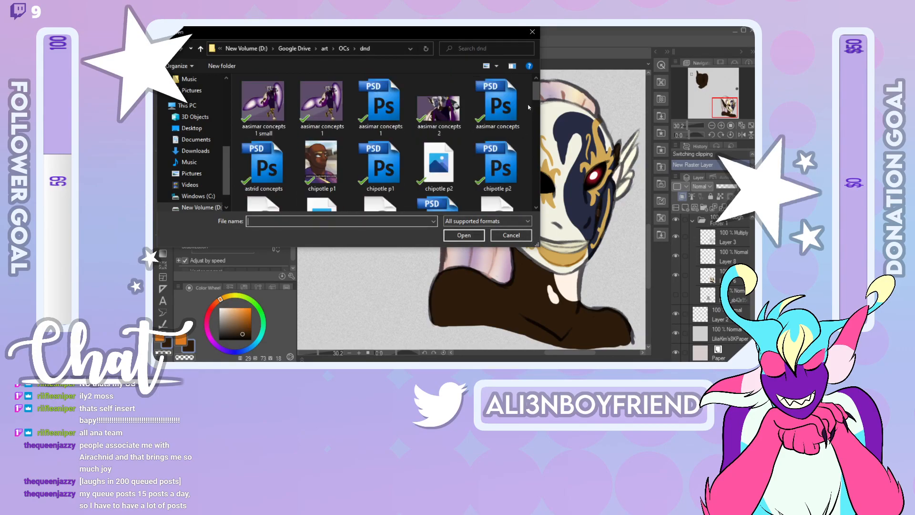
Step: Open the "penumbra ref small" image and enlarge its color palette and notes for reference
{"action": "left_click_drag", "start_coordinate": [533, 95], "coordinate": [543, 158]}
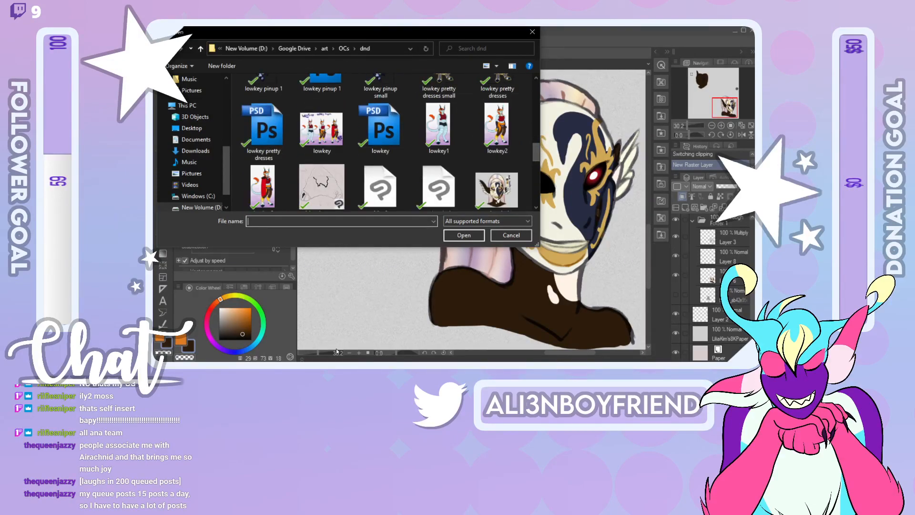
{"action": "left_click_drag", "start_coordinate": [539, 159], "coordinate": [539, 175]}
{"action": "left_click", "coordinate": [497, 114]}
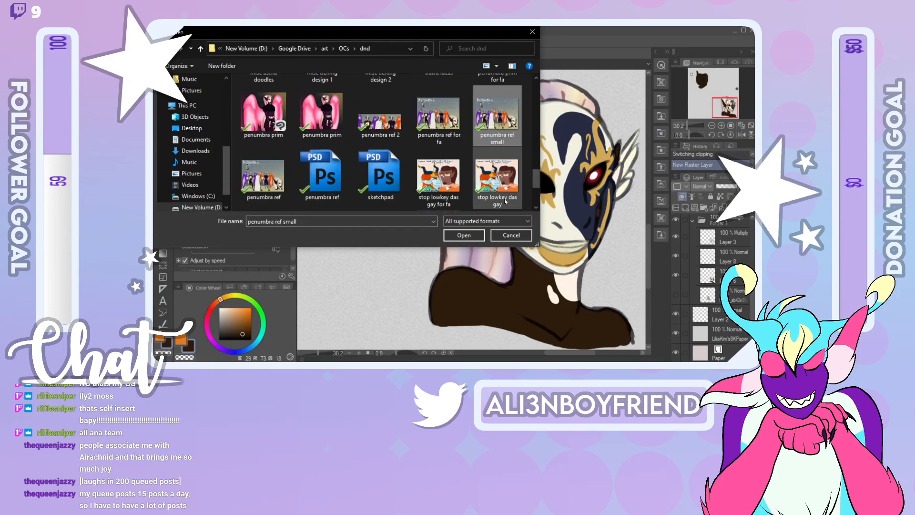
{"action": "left_click", "coordinate": [465, 234]}
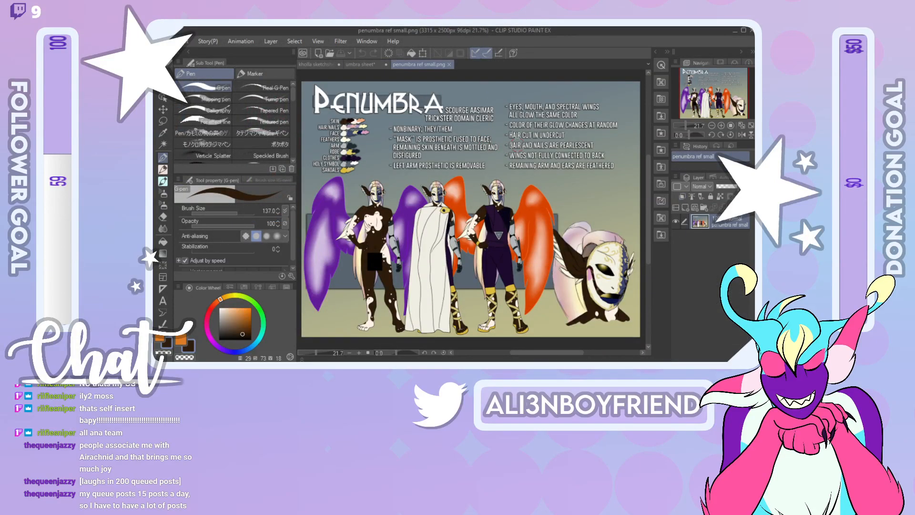
{"action": "left_click_drag", "start_coordinate": [685, 126], "coordinate": [689, 127]}
{"action": "left_click_drag", "start_coordinate": [709, 94], "coordinate": [694, 89]}
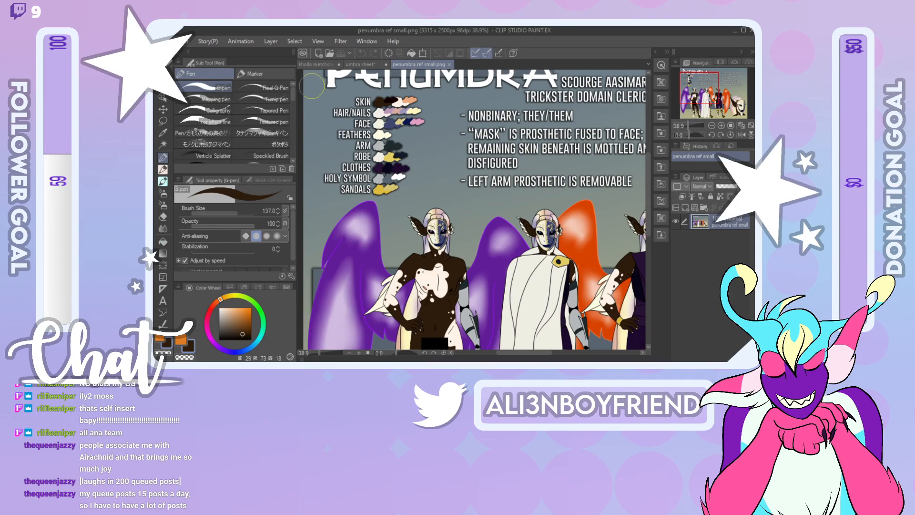
Step: Return to the umbra sheet and sample the mask's off-white from the finished portrait
{"action": "left_click", "coordinate": [361, 64]}
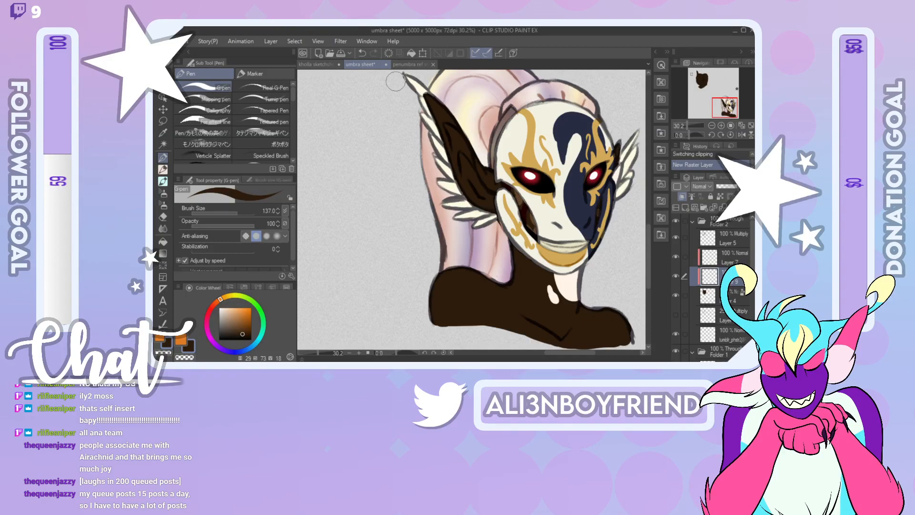
{"action": "left_click_drag", "start_coordinate": [712, 94], "coordinate": [727, 114]}
{"action": "right_click", "coordinate": [550, 128]}
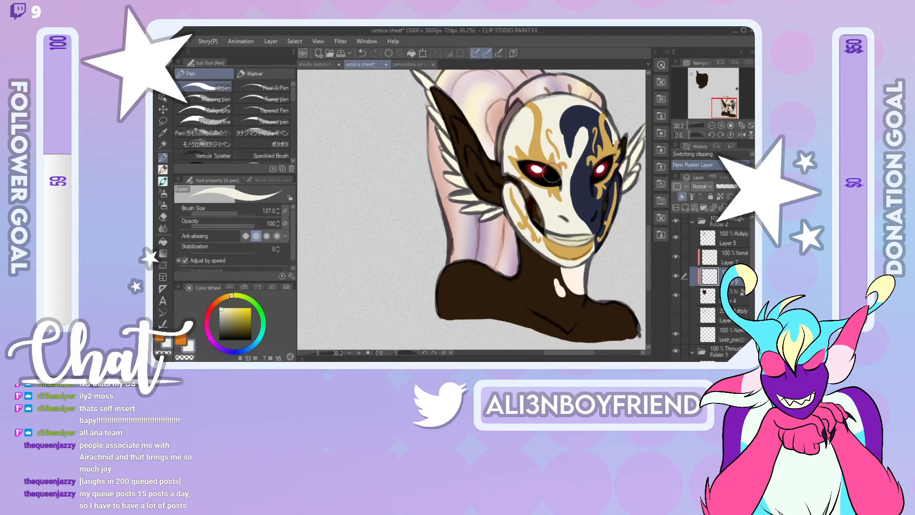
{"action": "left_click_drag", "start_coordinate": [721, 111], "coordinate": [699, 85]}
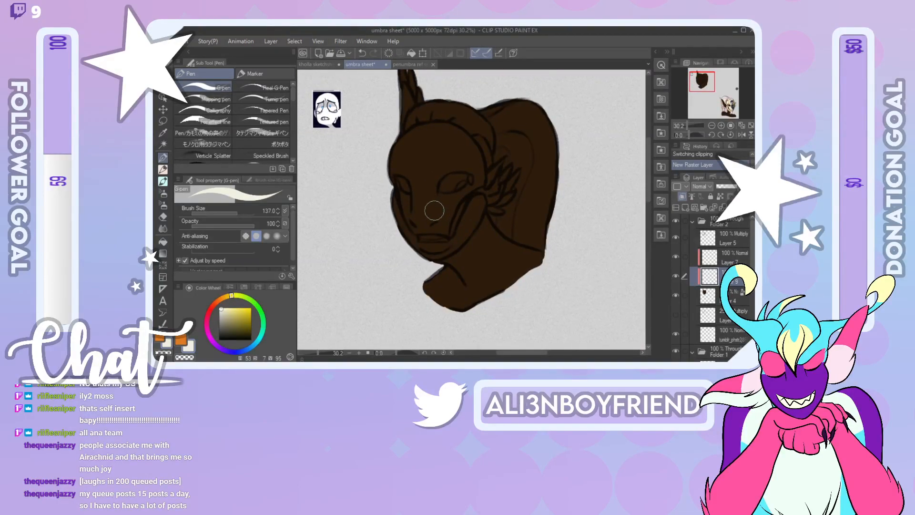
Step: Paint the forehead and outer side of the brown head's mask off-white with the G-pen, redoing strokes that overshoot
{"action": "left_click_drag", "start_coordinate": [395, 197], "coordinate": [399, 207]}
{"action": "key", "text": "ctrl+z"}
{"action": "key", "text": "ctrl+z"}
{"action": "mouse_move", "coordinate": [396, 204]}
{"action": "left_mouse_down"}
{"action": "mouse_move", "coordinate": [415, 249]}
{"action": "mouse_move", "coordinate": [395, 162]}
{"action": "mouse_move", "coordinate": [437, 131]}
{"action": "mouse_move", "coordinate": [428, 130]}
{"action": "mouse_move", "coordinate": [447, 132]}
{"action": "mouse_move", "coordinate": [416, 133]}
{"action": "mouse_move", "coordinate": [443, 131]}
{"action": "mouse_move", "coordinate": [433, 131]}
{"action": "mouse_move", "coordinate": [467, 145]}
{"action": "mouse_move", "coordinate": [476, 186]}
{"action": "left_mouse_up"}
{"action": "key", "text": "ctrl+z"}
{"action": "key", "text": "ctrl+z"}
{"action": "left_click_drag", "start_coordinate": [487, 145], "coordinate": [493, 172]}
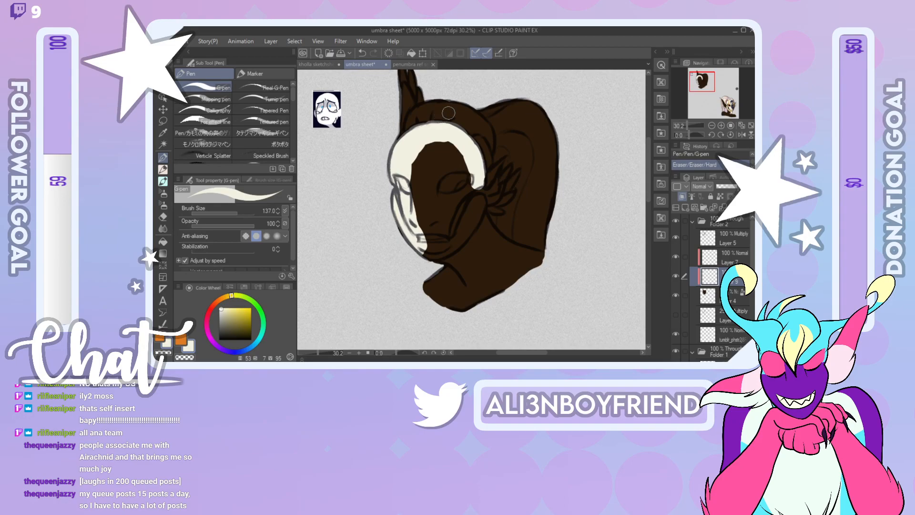
{"action": "key", "text": "ctrl+z"}
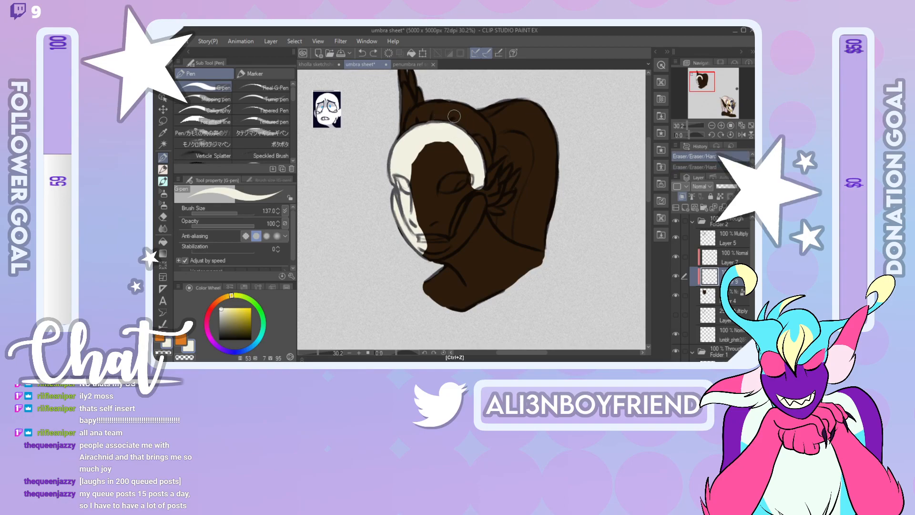
{"action": "key", "text": "ctrl+y"}
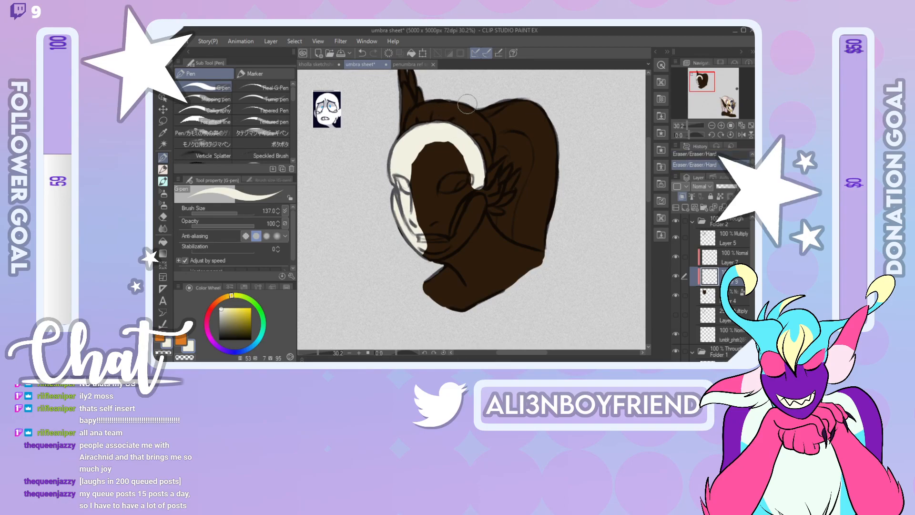
Step: Reduce the brush size to 41.6, flip the canvas view horizontally and paint the mask's cheek, jaw and mouth area off-white
{"action": "left_click", "coordinate": [230, 213]}
{"action": "left_click", "coordinate": [742, 135]}
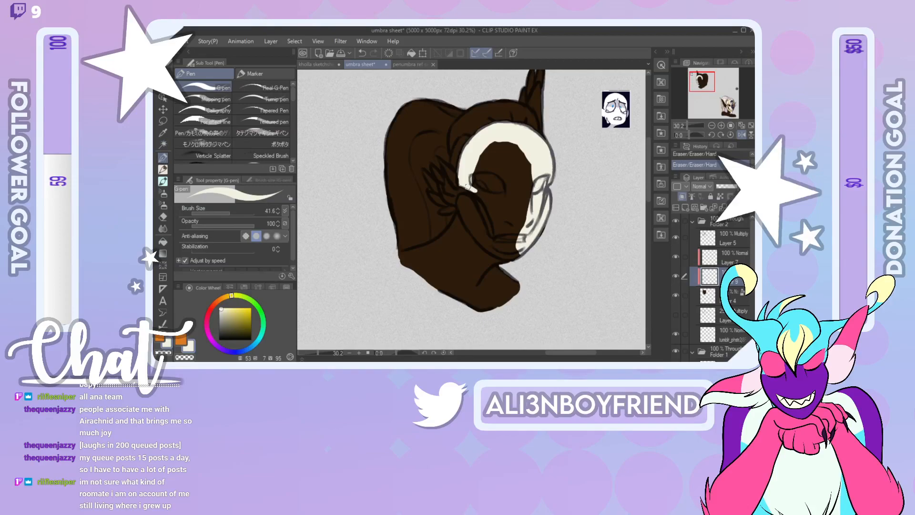
{"action": "mouse_move", "coordinate": [476, 192]}
{"action": "left_mouse_down"}
{"action": "mouse_move", "coordinate": [496, 237]}
{"action": "mouse_move", "coordinate": [513, 242]}
{"action": "mouse_move", "coordinate": [515, 223]}
{"action": "mouse_move", "coordinate": [493, 244]}
{"action": "mouse_move", "coordinate": [518, 255]}
{"action": "mouse_move", "coordinate": [488, 248]}
{"action": "mouse_move", "coordinate": [512, 256]}
{"action": "mouse_move", "coordinate": [465, 220]}
{"action": "mouse_move", "coordinate": [486, 249]}
{"action": "mouse_move", "coordinate": [464, 206]}
{"action": "mouse_move", "coordinate": [457, 209]}
{"action": "mouse_move", "coordinate": [468, 220]}
{"action": "mouse_move", "coordinate": [459, 201]}
{"action": "mouse_move", "coordinate": [470, 201]}
{"action": "mouse_move", "coordinate": [460, 197]}
{"action": "mouse_move", "coordinate": [474, 208]}
{"action": "mouse_move", "coordinate": [487, 238]}
{"action": "left_mouse_up"}
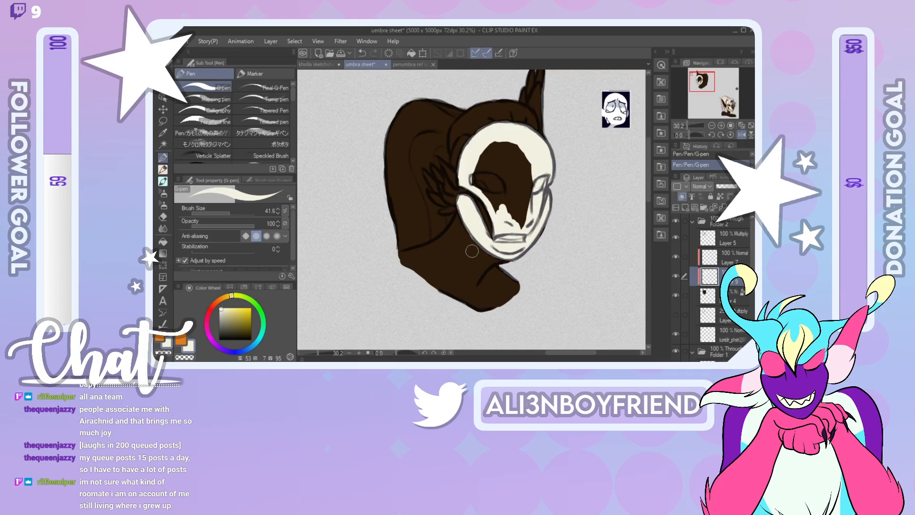
{"action": "key", "text": "ctrl+z"}
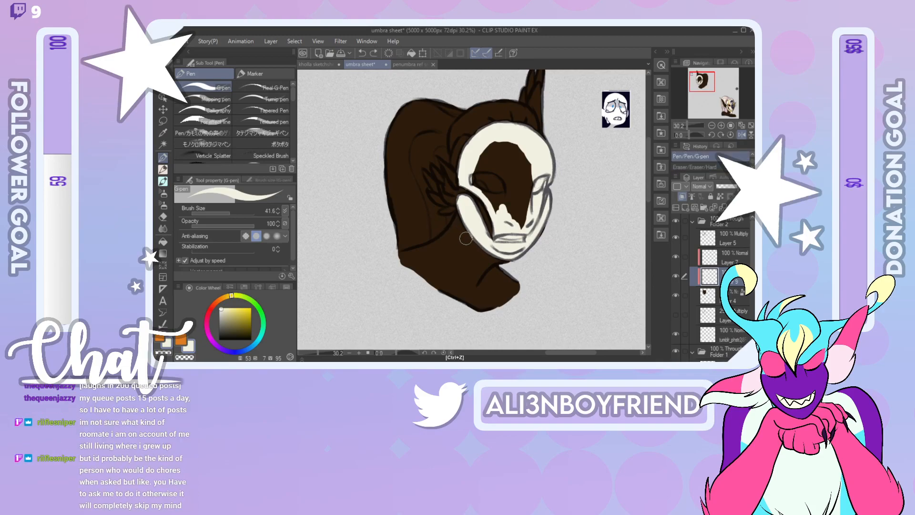
{"action": "key", "text": "ctrl+y"}
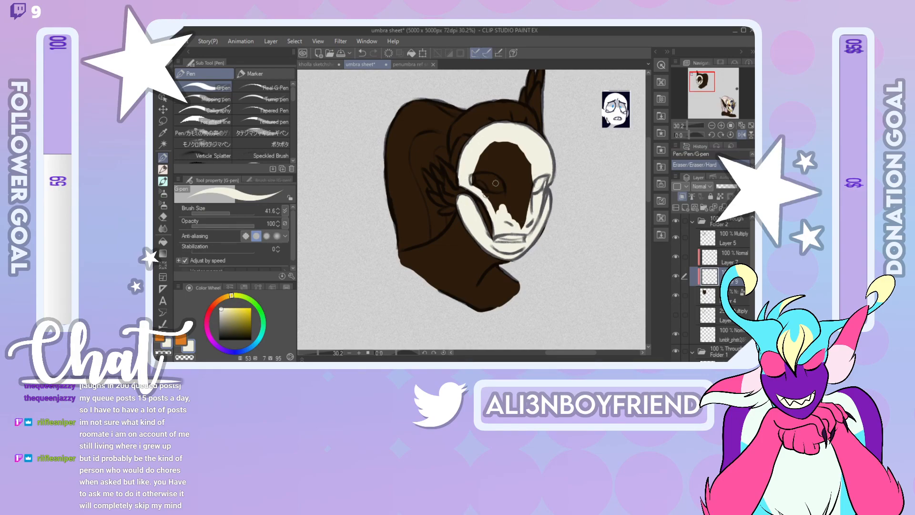
Step: Fill the remaining center of the mask off-white at brush size 81.4 and erase excess paint along the far cheek
{"action": "left_click", "coordinate": [234, 213]}
{"action": "mouse_move", "coordinate": [482, 180]}
{"action": "left_mouse_down"}
{"action": "mouse_move", "coordinate": [496, 202]}
{"action": "mouse_move", "coordinate": [519, 210]}
{"action": "mouse_move", "coordinate": [528, 190]}
{"action": "mouse_move", "coordinate": [512, 172]}
{"action": "mouse_move", "coordinate": [508, 189]}
{"action": "mouse_move", "coordinate": [483, 145]}
{"action": "left_mouse_up"}
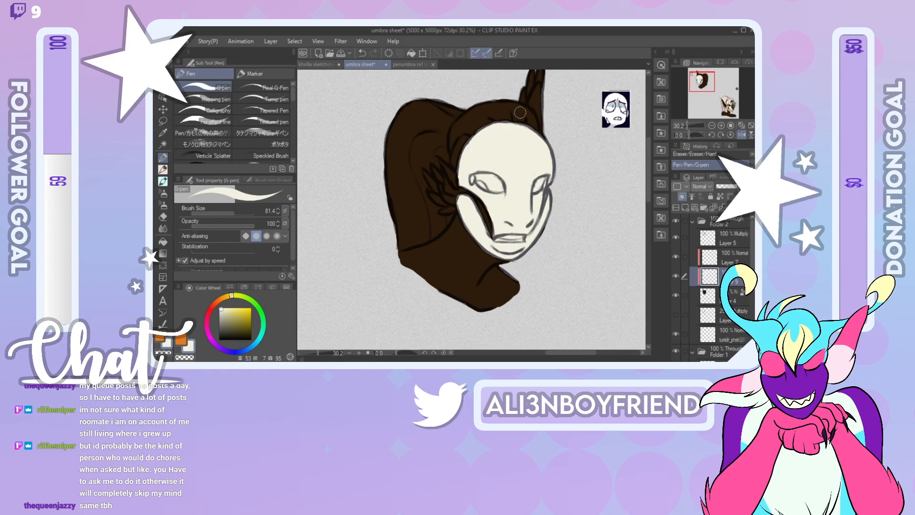
{"action": "left_click", "coordinate": [163, 217]}
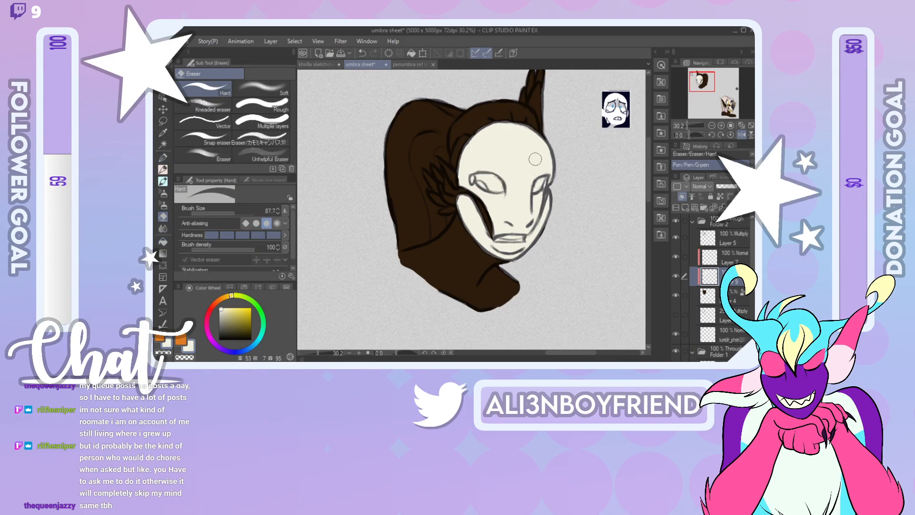
{"action": "left_click_drag", "start_coordinate": [546, 196], "coordinate": [543, 211]}
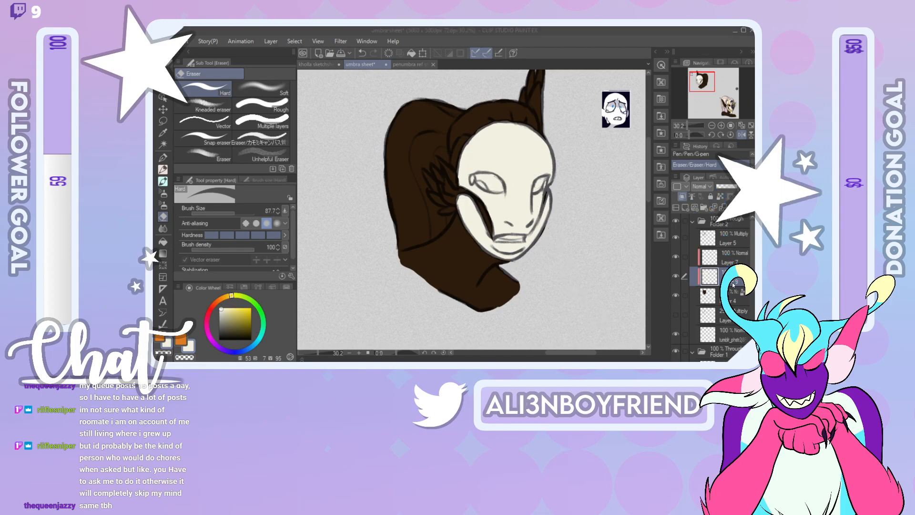
Step: Lock the mask layer's transparent pixels, flip the canvas view back and add a clipped raster layer directly above the brown base
{"action": "left_click", "coordinate": [720, 197]}
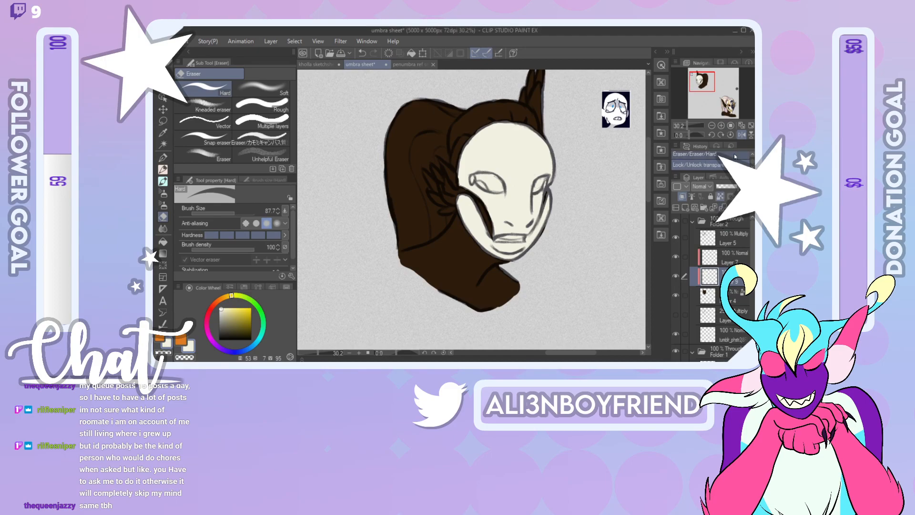
{"action": "left_click", "coordinate": [741, 135]}
{"action": "left_click", "coordinate": [730, 296]}
{"action": "left_click", "coordinate": [685, 207]}
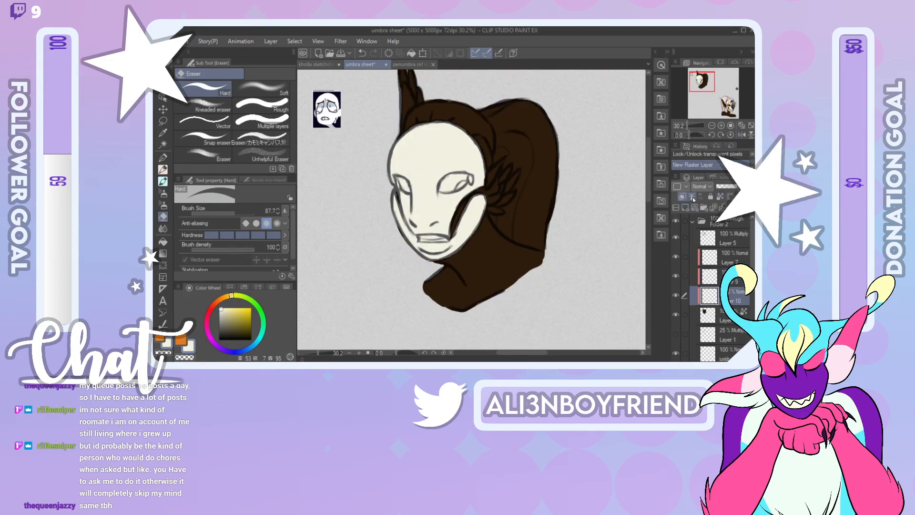
Step: Sample a very dark red and a medium brown from the cheek gap of the finished portrait
{"action": "left_click_drag", "start_coordinate": [701, 88], "coordinate": [726, 112]}
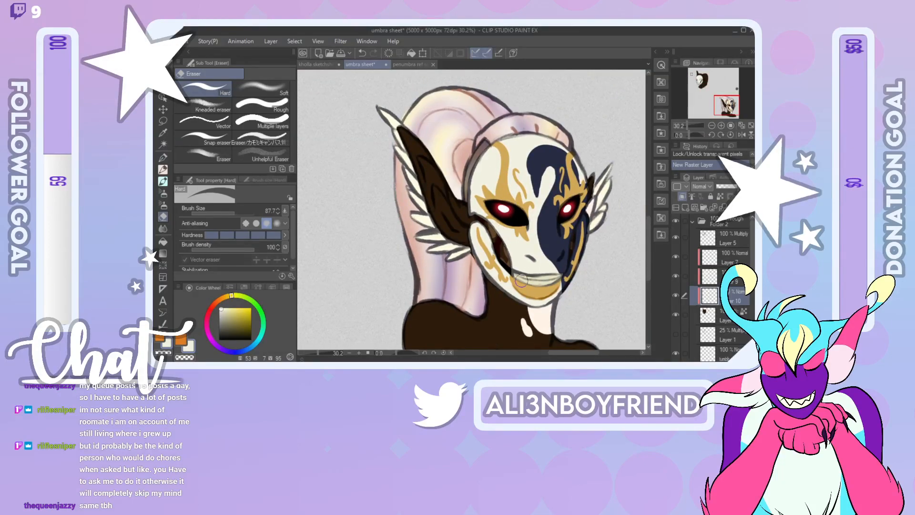
{"action": "right_click", "coordinate": [498, 240]}
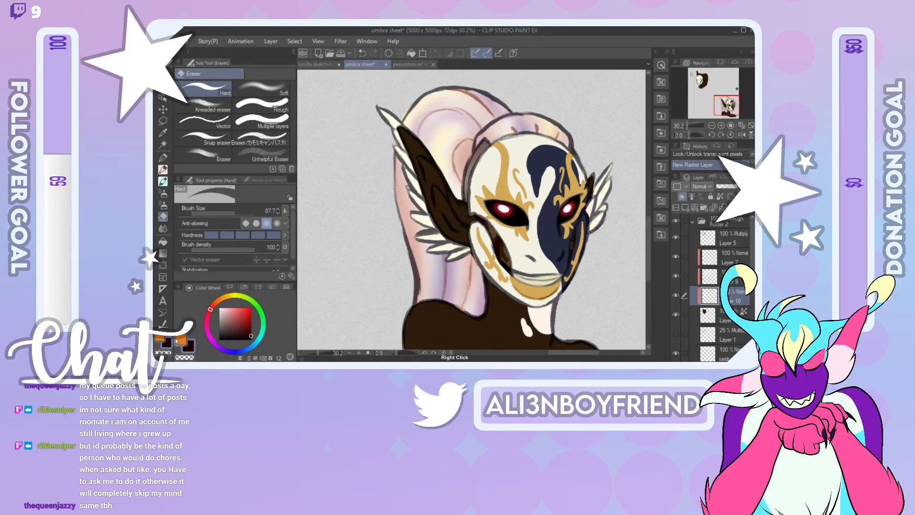
{"action": "key", "text": "x"}
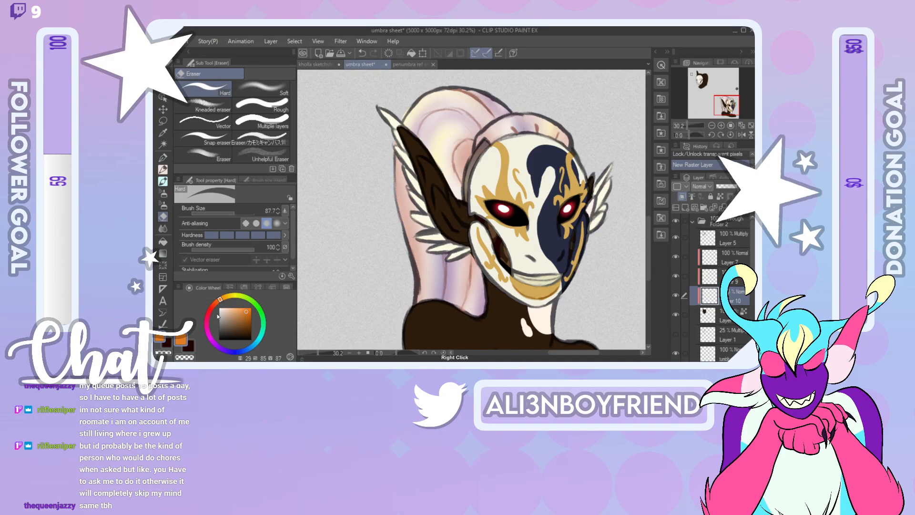
{"action": "right_click", "coordinate": [489, 220]}
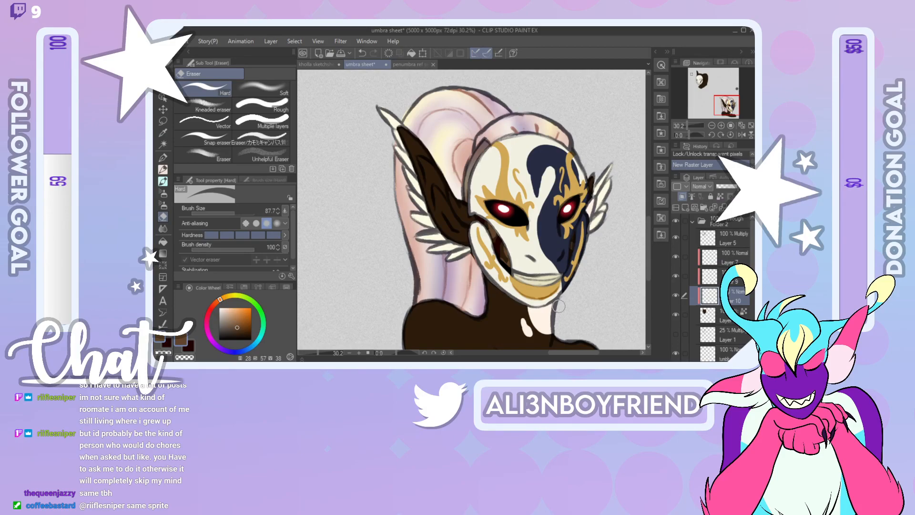
{"action": "left_click_drag", "start_coordinate": [701, 78], "coordinate": [725, 104]}
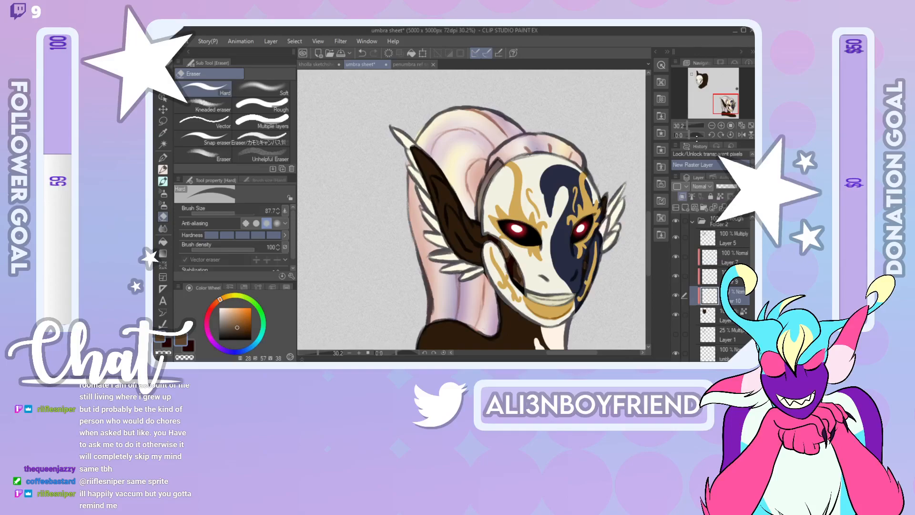
{"action": "left_click_drag", "start_coordinate": [717, 106], "coordinate": [701, 80]}
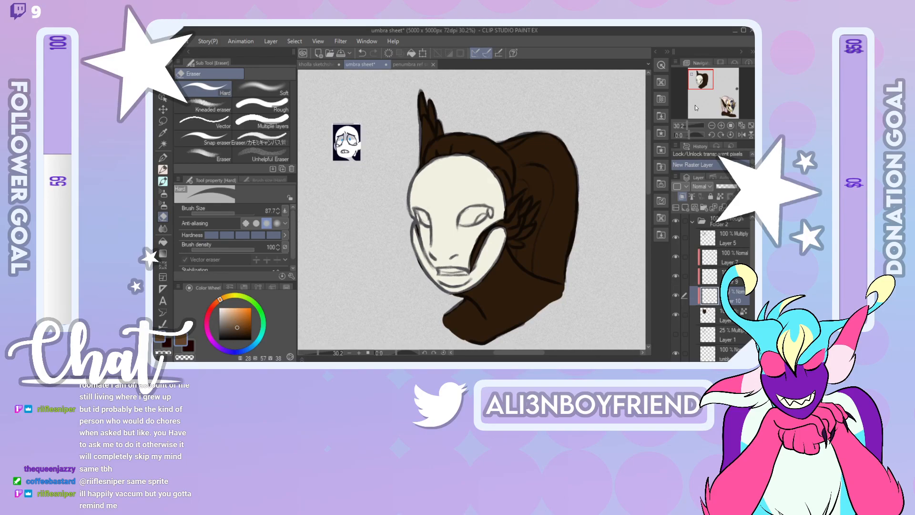
Step: Select the new clipped layer above the brown base and paint medium brown patches inside the mask's cheek gap with the G-pen
{"action": "left_click", "coordinate": [734, 315]}
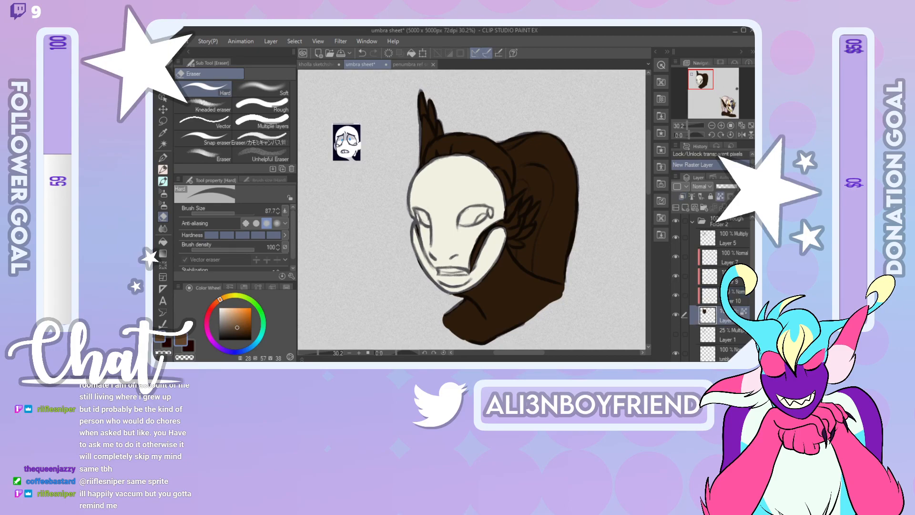
{"action": "left_click", "coordinate": [710, 301]}
{"action": "left_click", "coordinate": [676, 278]}
{"action": "left_click", "coordinate": [733, 314]}
{"action": "left_click", "coordinate": [733, 302]}
{"action": "mouse_move", "coordinate": [477, 248]}
{"action": "left_mouse_down"}
{"action": "mouse_move", "coordinate": [496, 269]}
{"action": "mouse_move", "coordinate": [472, 277]}
{"action": "left_mouse_up"}
{"action": "left_click", "coordinate": [163, 158]}
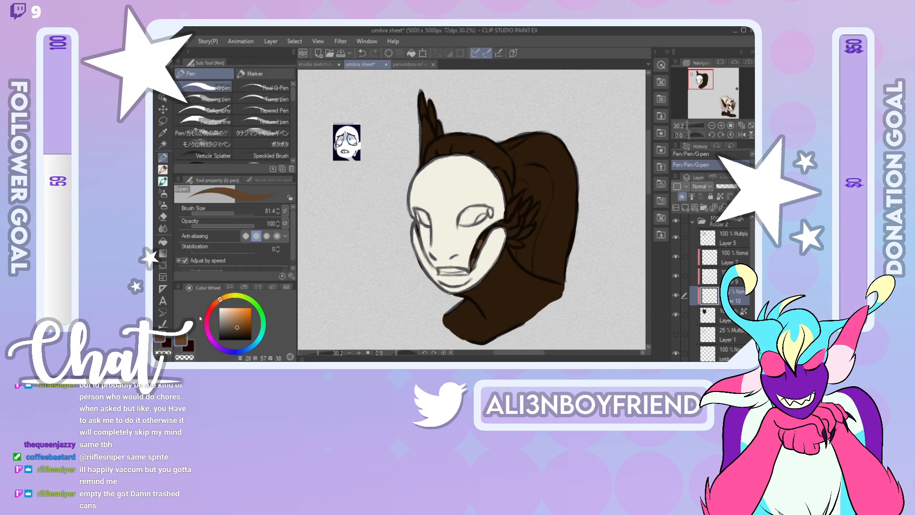
Step: Paint very dark red strokes over the brown patches in the mask's cheek gap, then make medium brown the active color again
{"action": "left_click", "coordinate": [189, 346]}
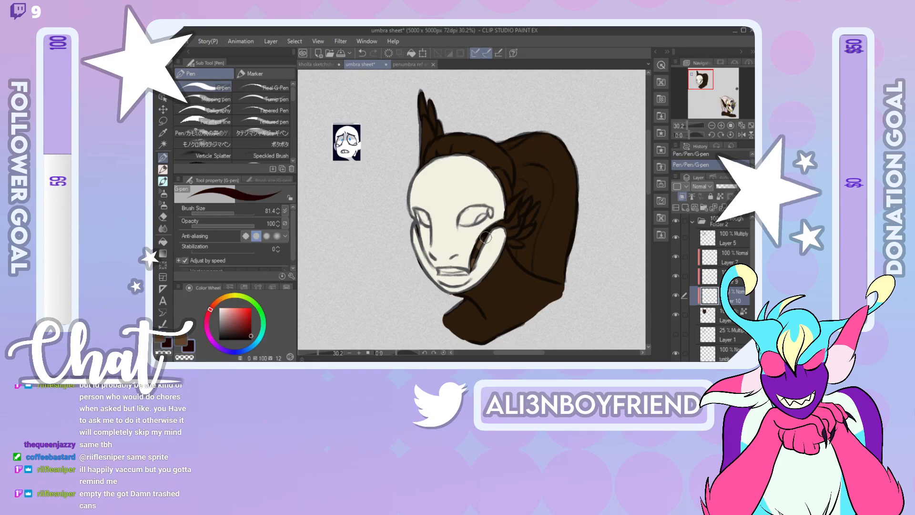
{"action": "mouse_move", "coordinate": [482, 246]}
{"action": "left_mouse_down"}
{"action": "mouse_move", "coordinate": [509, 228]}
{"action": "mouse_move", "coordinate": [523, 233]}
{"action": "mouse_move", "coordinate": [477, 260]}
{"action": "left_mouse_up"}
{"action": "key", "text": "x"}
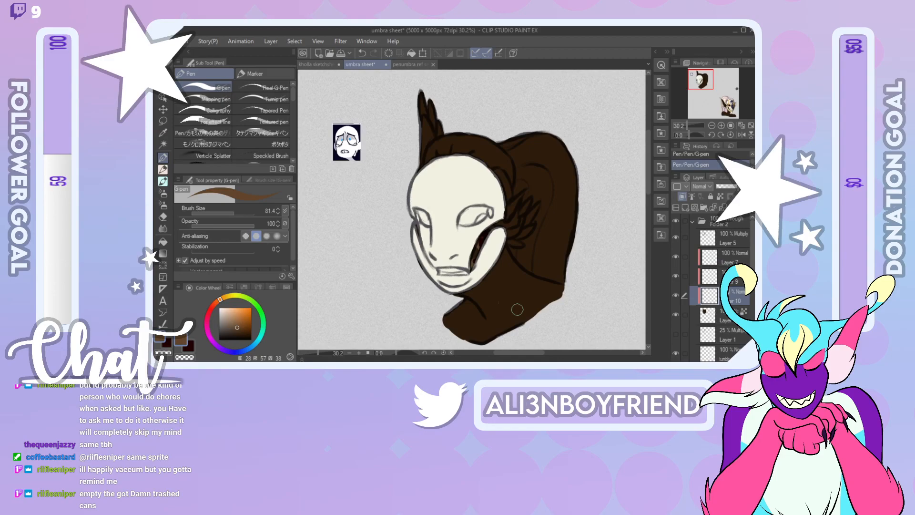
Step: Sample the cream feather color from the finished portrait's ear and add a clipped raster layer above the mask layer
{"action": "mouse_move", "coordinate": [702, 80]}
{"action": "left_mouse_down"}
{"action": "mouse_move", "coordinate": [728, 109]}
{"action": "mouse_move", "coordinate": [705, 95]}
{"action": "mouse_move", "coordinate": [699, 84]}
{"action": "mouse_move", "coordinate": [722, 109]}
{"action": "mouse_move", "coordinate": [705, 84]}
{"action": "left_mouse_up"}
{"action": "left_click_drag", "start_coordinate": [410, 176], "coordinate": [414, 168]}
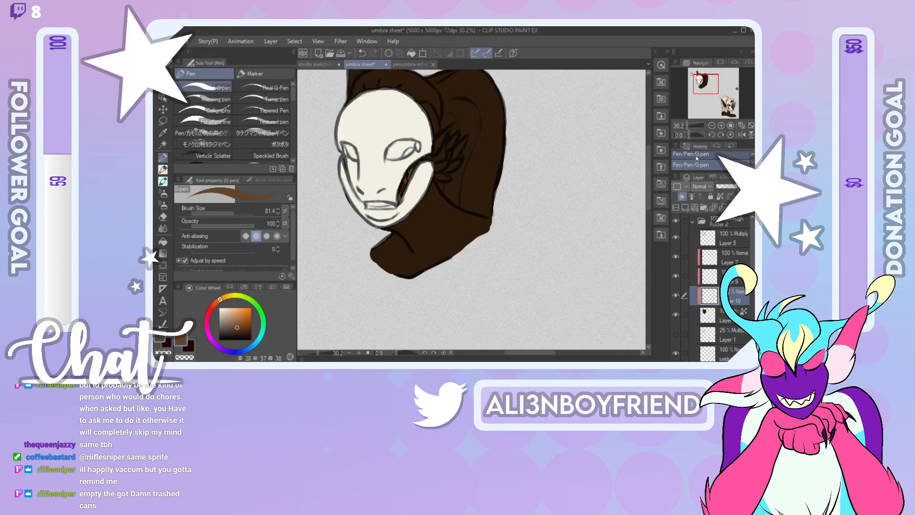
{"action": "left_click_drag", "start_coordinate": [706, 83], "coordinate": [725, 103]}
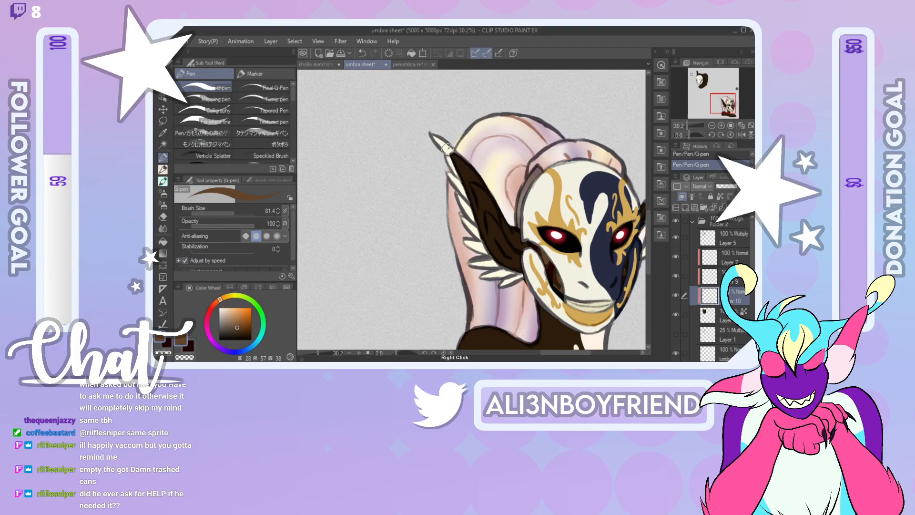
{"action": "right_click", "coordinate": [460, 171]}
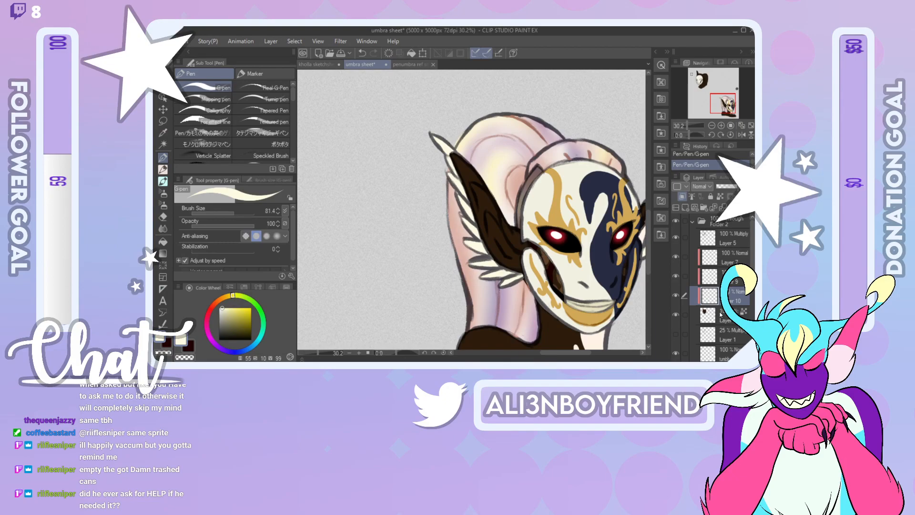
{"action": "left_click", "coordinate": [709, 276]}
{"action": "left_click", "coordinate": [688, 209]}
Step: Paint the feathers on the sketch's near ear cream with the G-pen at brush size 81.4
{"action": "left_click_drag", "start_coordinate": [720, 103], "coordinate": [698, 83]}
{"action": "left_click_drag", "start_coordinate": [690, 127], "coordinate": [689, 126]}
{"action": "mouse_move", "coordinate": [572, 146]}
{"action": "left_mouse_down"}
{"action": "mouse_move", "coordinate": [586, 127]}
{"action": "mouse_move", "coordinate": [582, 139]}
{"action": "left_mouse_up"}
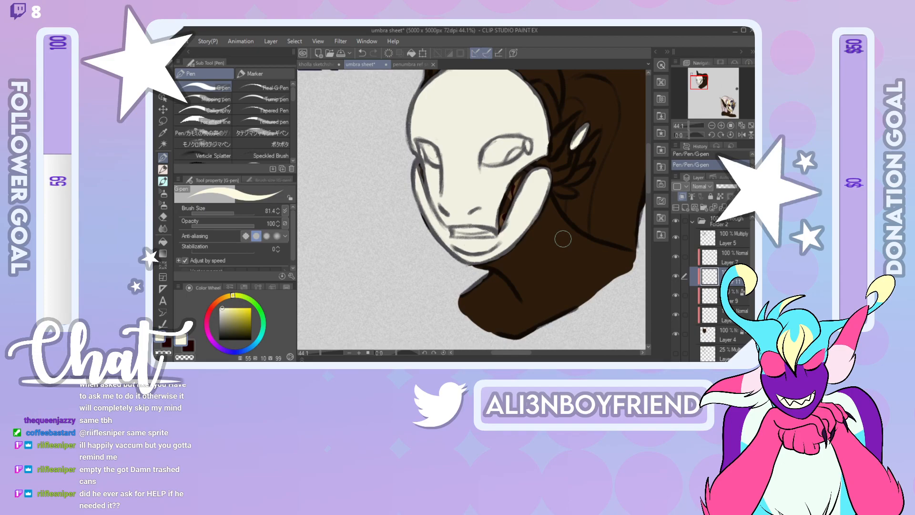
{"action": "left_click", "coordinate": [741, 135]}
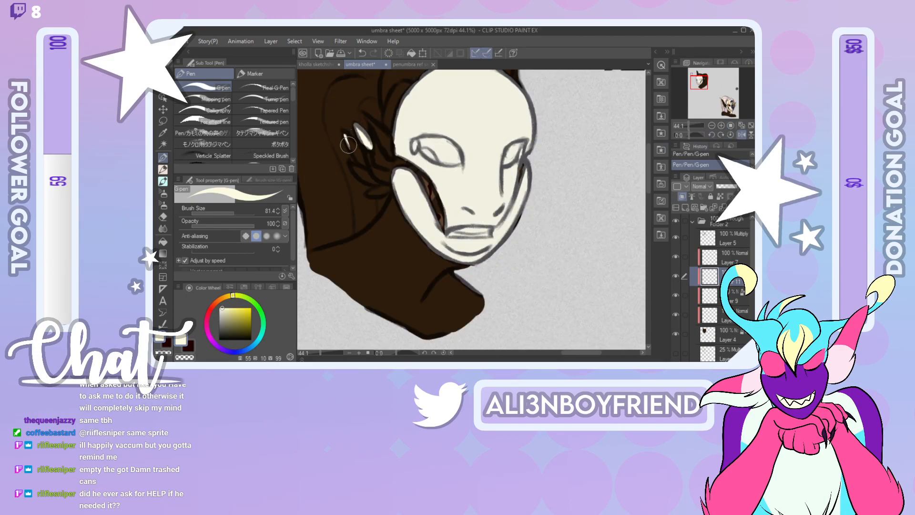
{"action": "mouse_move", "coordinate": [343, 131]}
{"action": "left_mouse_down"}
{"action": "mouse_move", "coordinate": [367, 167]}
{"action": "mouse_move", "coordinate": [344, 137]}
{"action": "mouse_move", "coordinate": [363, 162]}
{"action": "mouse_move", "coordinate": [348, 138]}
{"action": "mouse_move", "coordinate": [363, 151]}
{"action": "mouse_move", "coordinate": [378, 141]}
{"action": "mouse_move", "coordinate": [344, 134]}
{"action": "left_mouse_up"}
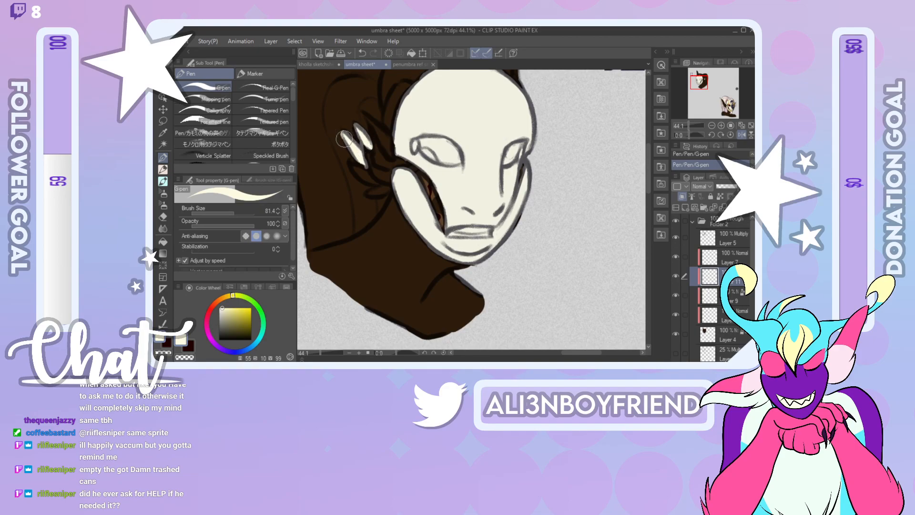
{"action": "left_click_drag", "start_coordinate": [354, 167], "coordinate": [388, 188]}
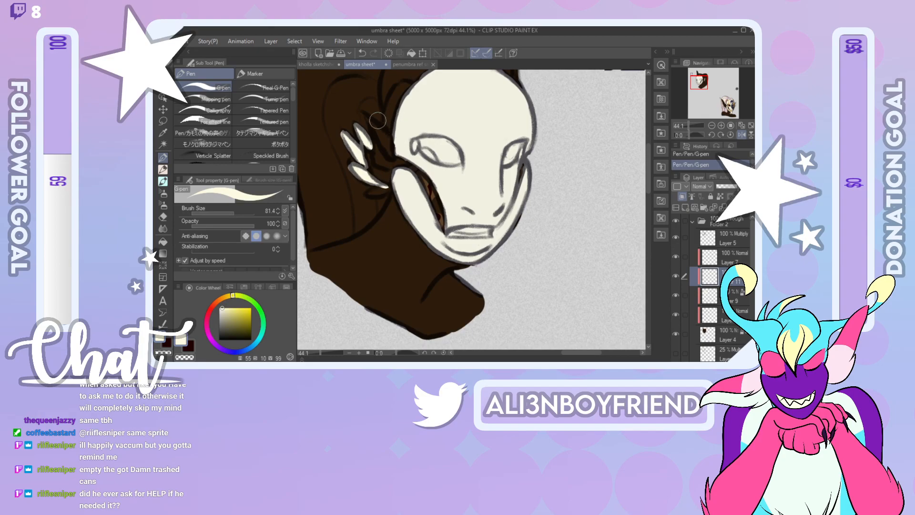
Step: Erase excess cream around the near ear's feathers with the hard eraser and paint the lowest feather cream with the G-pen
{"action": "left_click", "coordinate": [162, 216]}
{"action": "left_click_drag", "start_coordinate": [367, 165], "coordinate": [373, 171]}
{"action": "left_click_drag", "start_coordinate": [368, 165], "coordinate": [370, 159]}
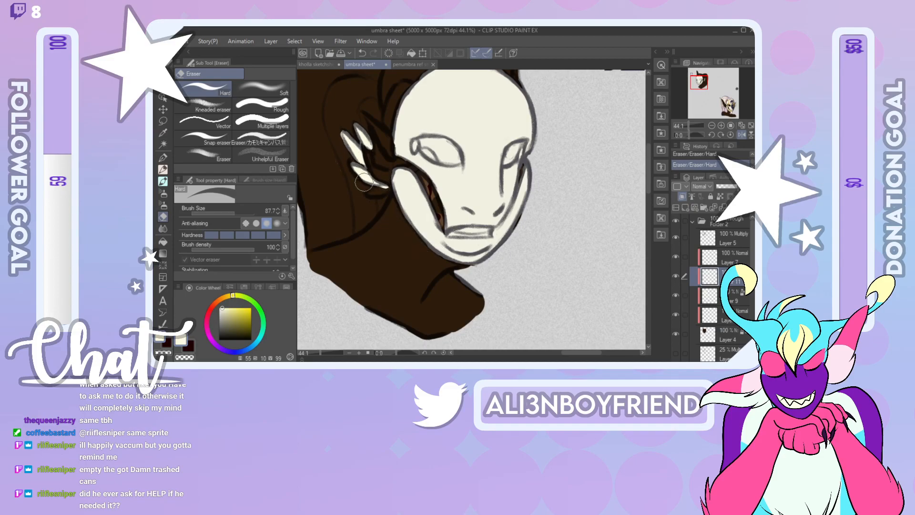
{"action": "key", "text": "p"}
{"action": "mouse_move", "coordinate": [348, 170]}
{"action": "left_mouse_down"}
{"action": "mouse_move", "coordinate": [375, 184]}
{"action": "mouse_move", "coordinate": [353, 169]}
{"action": "mouse_move", "coordinate": [377, 183]}
{"action": "mouse_move", "coordinate": [353, 166]}
{"action": "mouse_move", "coordinate": [340, 132]}
{"action": "mouse_move", "coordinate": [351, 163]}
{"action": "mouse_move", "coordinate": [385, 152]}
{"action": "left_mouse_up"}
{"action": "left_click", "coordinate": [163, 217]}
{"action": "left_click", "coordinate": [163, 158]}
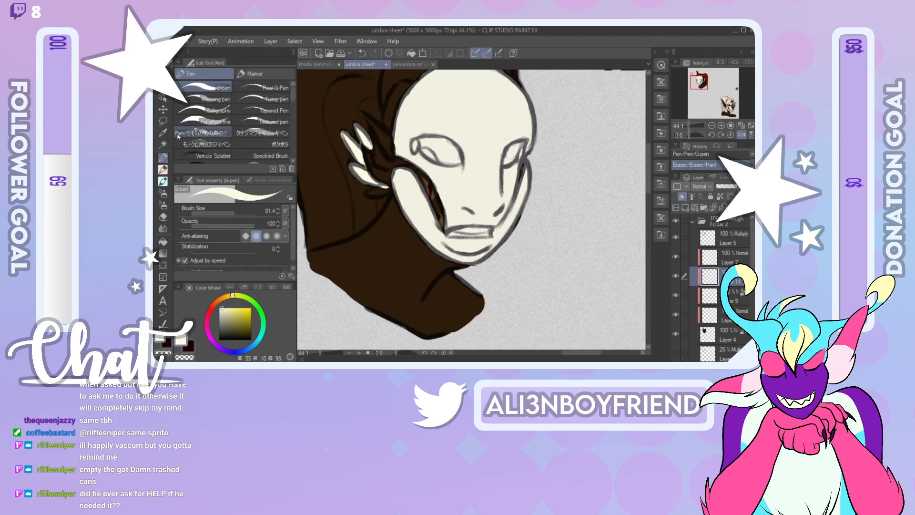
{"action": "left_click_drag", "start_coordinate": [375, 192], "coordinate": [378, 191]}
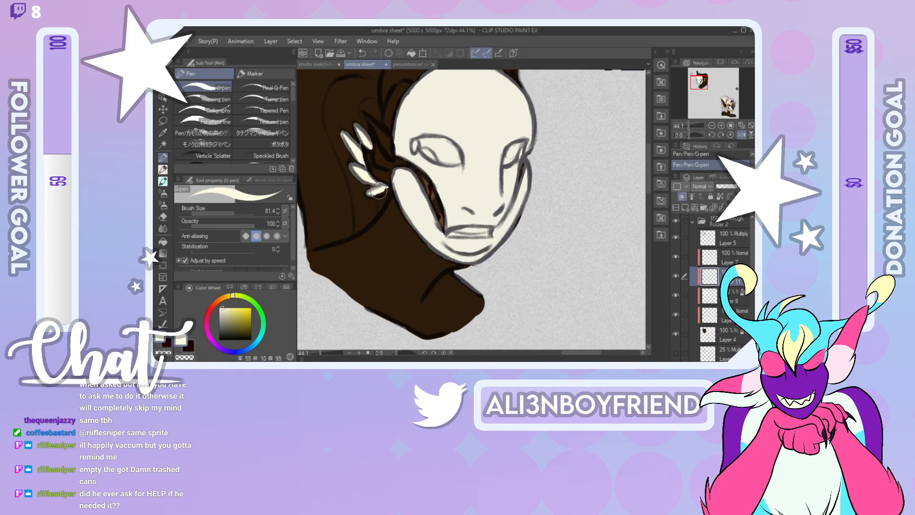
{"action": "left_click", "coordinate": [741, 135]}
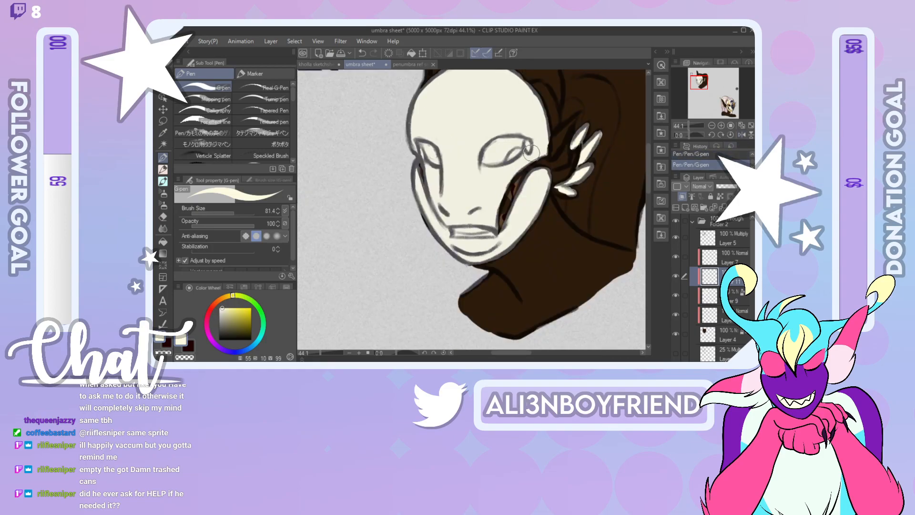
{"action": "left_click_drag", "start_coordinate": [554, 188], "coordinate": [574, 194]}
Step: Paint the tall far ear's feathers cream and erase the excess along its dark brown base
{"action": "left_click_drag", "start_coordinate": [704, 85], "coordinate": [705, 77]}
{"action": "mouse_move", "coordinate": [416, 160]}
{"action": "left_mouse_down"}
{"action": "mouse_move", "coordinate": [418, 152]}
{"action": "mouse_move", "coordinate": [428, 159]}
{"action": "mouse_move", "coordinate": [442, 183]}
{"action": "mouse_move", "coordinate": [429, 158]}
{"action": "mouse_move", "coordinate": [442, 187]}
{"action": "mouse_move", "coordinate": [413, 115]}
{"action": "left_mouse_up"}
{"action": "key", "text": "e"}
{"action": "mouse_move", "coordinate": [421, 163]}
{"action": "left_mouse_down"}
{"action": "mouse_move", "coordinate": [416, 157]}
{"action": "mouse_move", "coordinate": [426, 164]}
{"action": "left_mouse_up"}
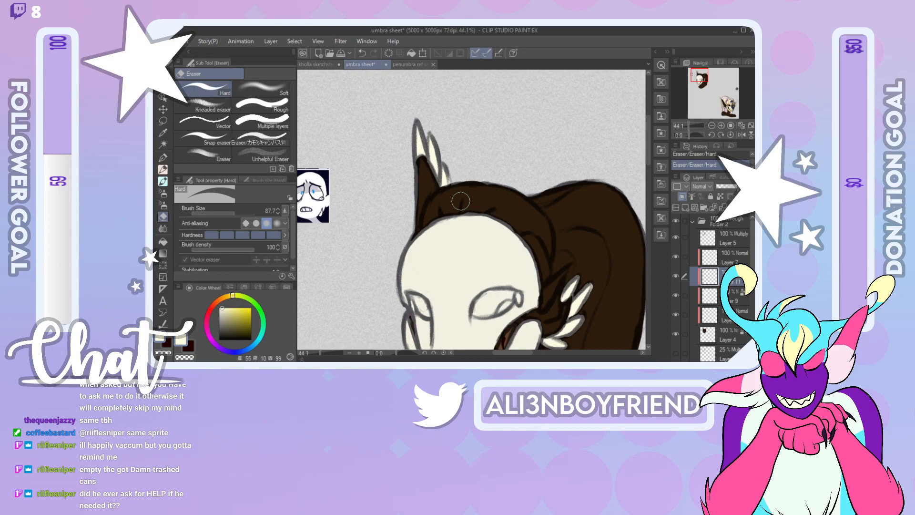
Step: Sample the first off-white Hair/Nails swatch from the Penumbra reference image and return to the umbra sheet
{"action": "left_click_drag", "start_coordinate": [687, 124], "coordinate": [687, 125]}
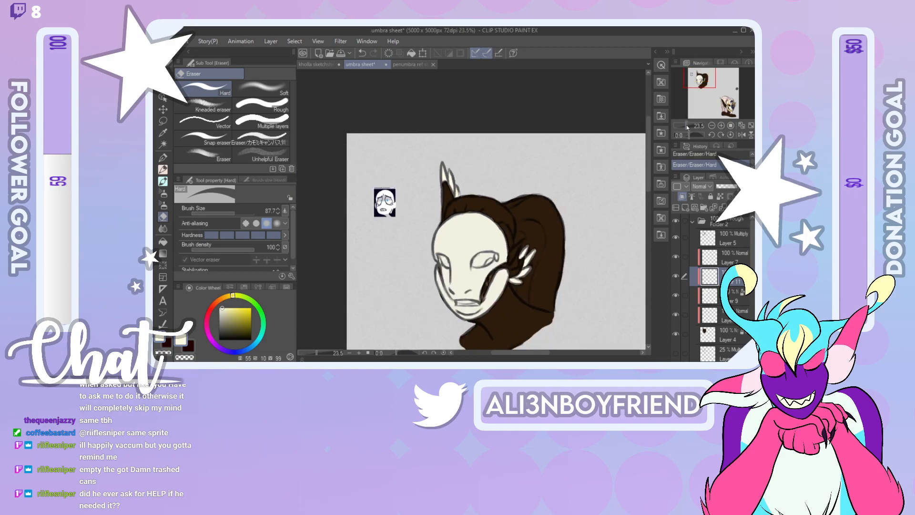
{"action": "left_click_drag", "start_coordinate": [709, 90], "coordinate": [722, 98]}
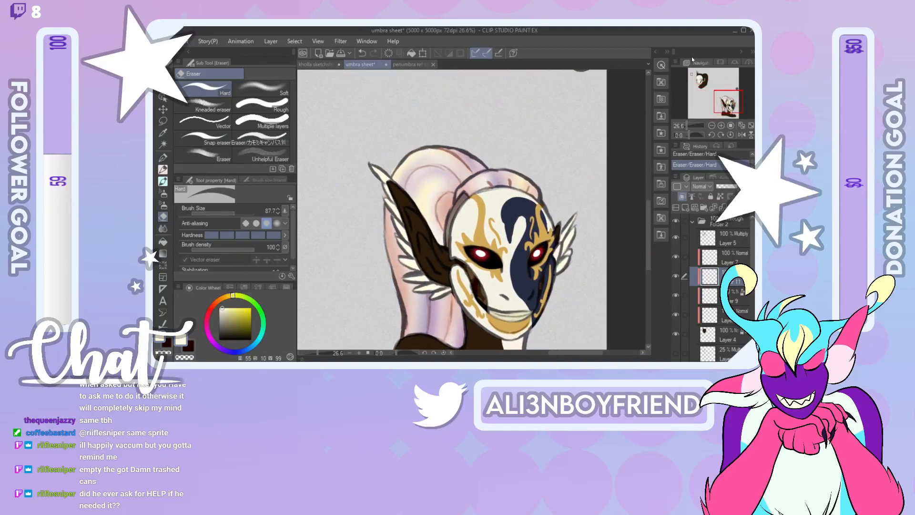
{"action": "left_click", "coordinate": [408, 65]}
{"action": "left_click_drag", "start_coordinate": [687, 125], "coordinate": [692, 128]}
{"action": "right_click", "coordinate": [406, 234]}
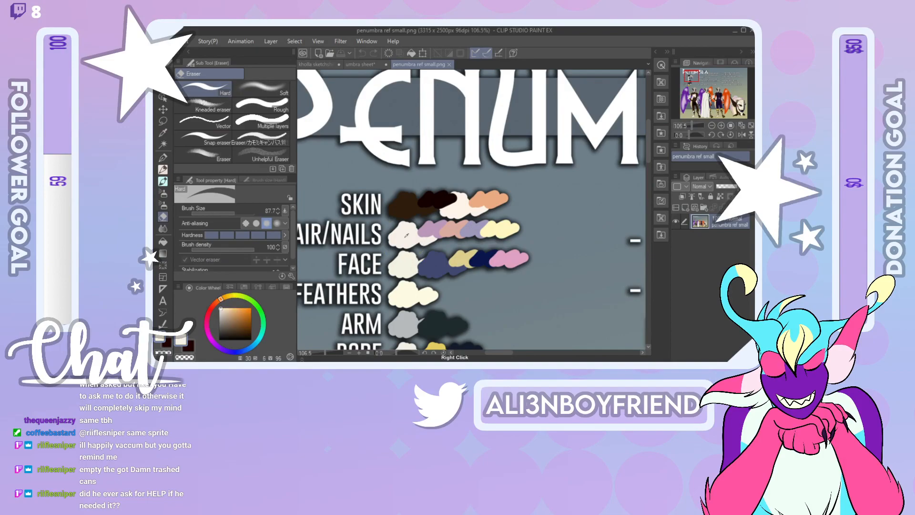
{"action": "left_click", "coordinate": [318, 65]}
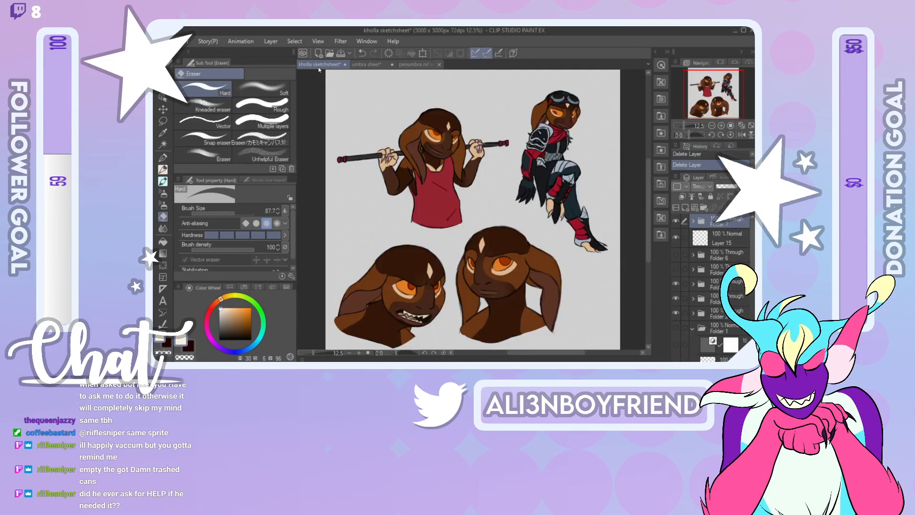
{"action": "left_click", "coordinate": [366, 65]}
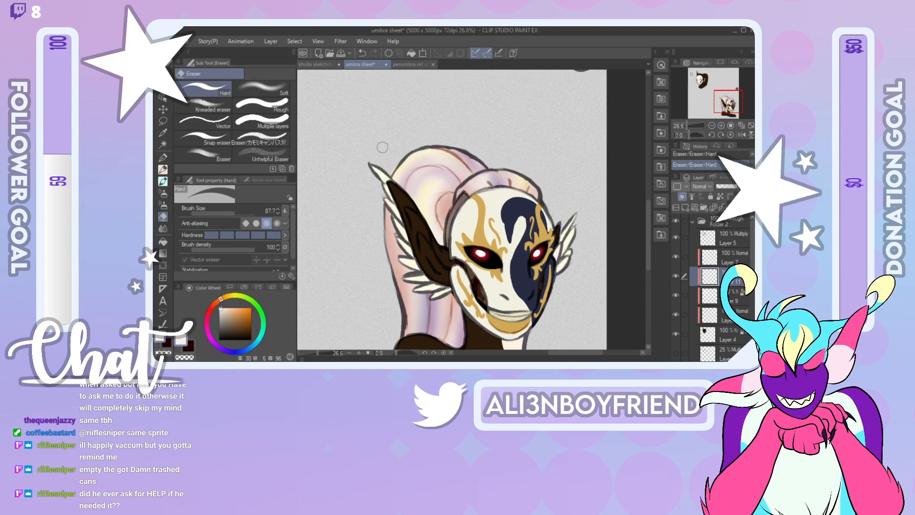
Step: Add a clipped raster layer directly above the cheek gap's color layer, Layer 10, for the sketched head's hair
{"action": "left_click_drag", "start_coordinate": [723, 99], "coordinate": [708, 86]}
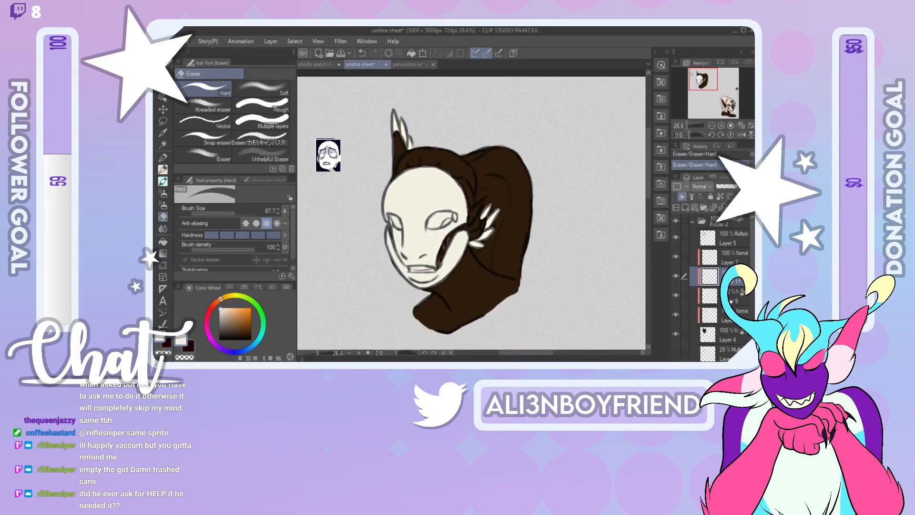
{"action": "left_click", "coordinate": [715, 295]}
{"action": "left_click", "coordinate": [732, 318]}
{"action": "left_click", "coordinate": [685, 208]}
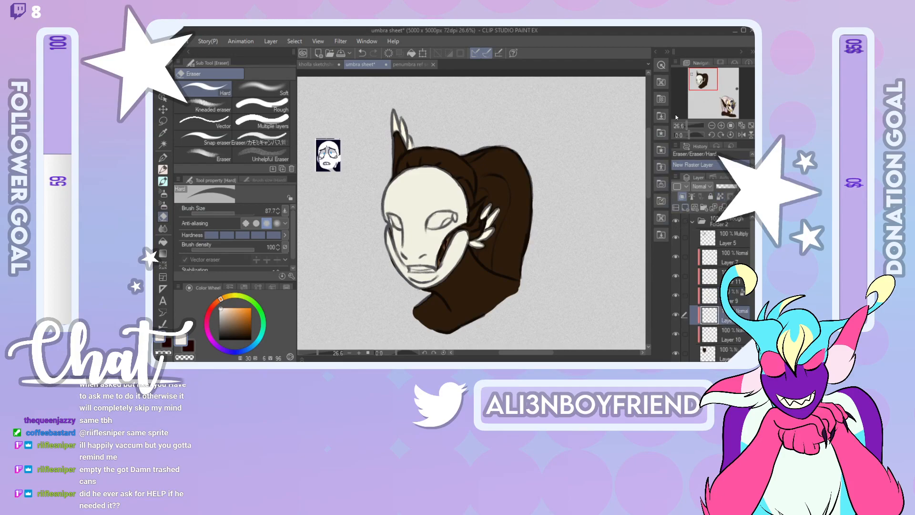
Step: Paint off-white over the ponytail's length and the hair beside the mask with the G-pen
{"action": "left_click", "coordinate": [687, 126]}
{"action": "left_click_drag", "start_coordinate": [483, 190], "coordinate": [488, 172]}
{"action": "left_click", "coordinate": [159, 160]}
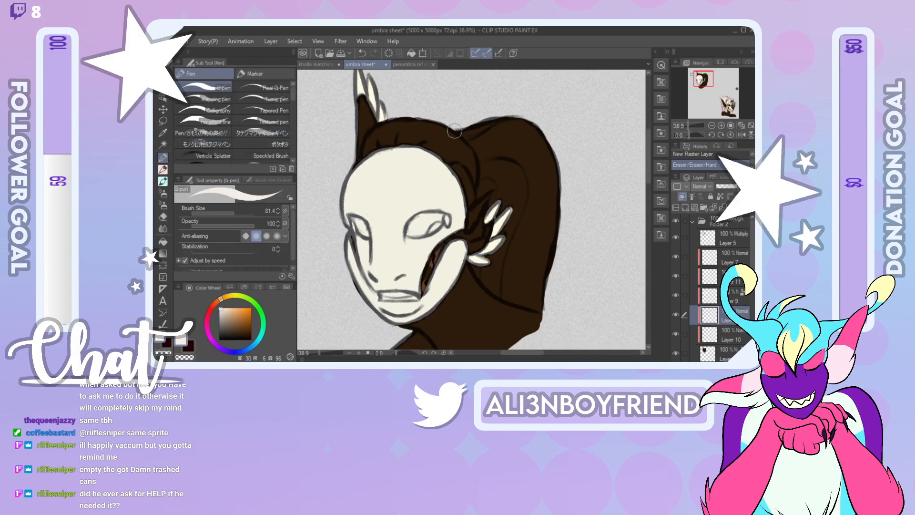
{"action": "mouse_move", "coordinate": [485, 185]}
{"action": "left_mouse_down"}
{"action": "mouse_move", "coordinate": [497, 182]}
{"action": "mouse_move", "coordinate": [488, 207]}
{"action": "mouse_move", "coordinate": [493, 198]}
{"action": "mouse_move", "coordinate": [508, 224]}
{"action": "mouse_move", "coordinate": [509, 190]}
{"action": "mouse_move", "coordinate": [503, 243]}
{"action": "mouse_move", "coordinate": [475, 266]}
{"action": "mouse_move", "coordinate": [522, 303]}
{"action": "mouse_move", "coordinate": [528, 294]}
{"action": "mouse_move", "coordinate": [498, 257]}
{"action": "mouse_move", "coordinate": [534, 226]}
{"action": "mouse_move", "coordinate": [548, 238]}
{"action": "mouse_move", "coordinate": [548, 190]}
{"action": "mouse_move", "coordinate": [536, 179]}
{"action": "left_mouse_up"}
{"action": "mouse_move", "coordinate": [481, 146]}
{"action": "left_mouse_down"}
{"action": "mouse_move", "coordinate": [495, 188]}
{"action": "mouse_move", "coordinate": [491, 153]}
{"action": "mouse_move", "coordinate": [452, 155]}
{"action": "mouse_move", "coordinate": [464, 155]}
{"action": "mouse_move", "coordinate": [481, 184]}
{"action": "mouse_move", "coordinate": [469, 136]}
{"action": "mouse_move", "coordinate": [462, 141]}
{"action": "left_mouse_up"}
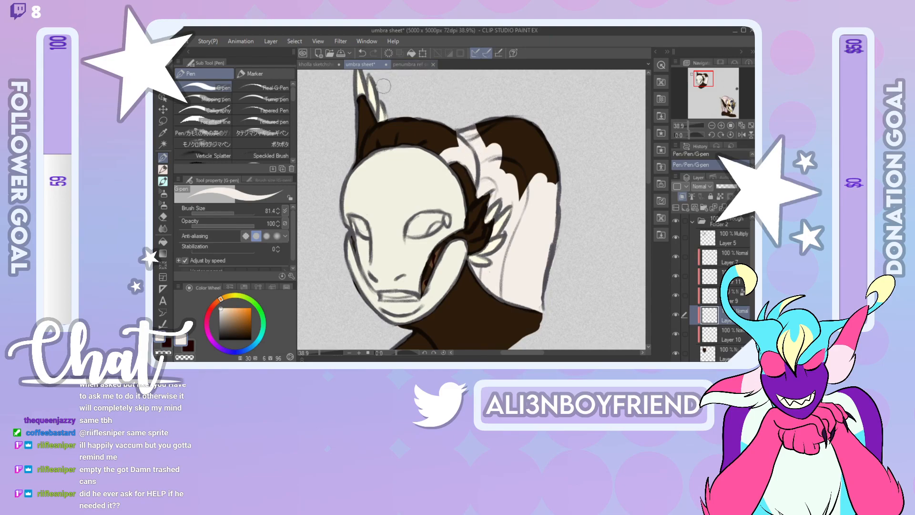
Step: Fill the hair along the top of the head and the remaining ponytail off-white, undoing a misplaced stroke
{"action": "left_click_drag", "start_coordinate": [374, 143], "coordinate": [363, 167]}
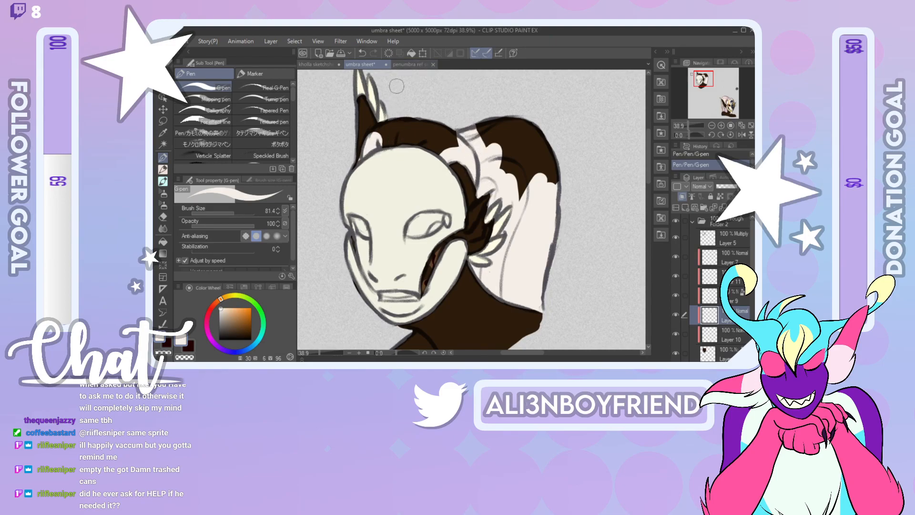
{"action": "key", "text": "ctrl+z"}
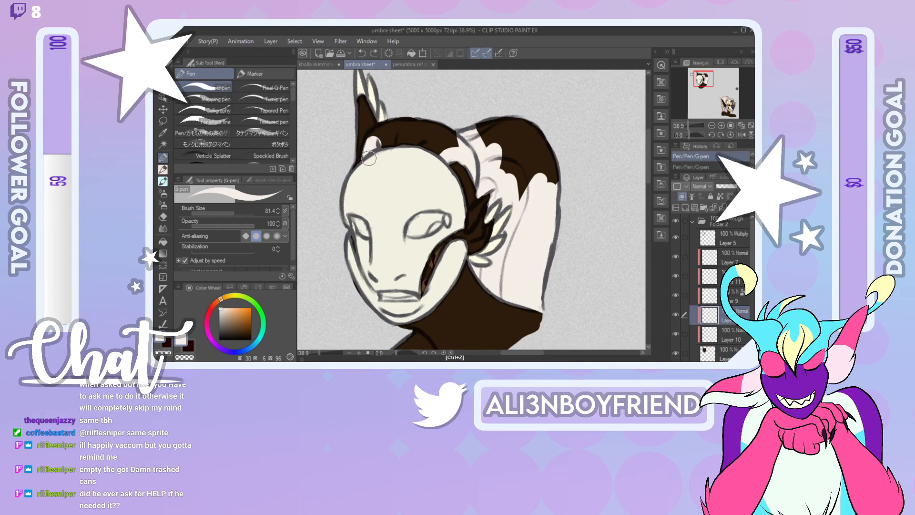
{"action": "mouse_move", "coordinate": [378, 140]}
{"action": "left_mouse_down"}
{"action": "mouse_move", "coordinate": [393, 126]}
{"action": "mouse_move", "coordinate": [396, 148]}
{"action": "mouse_move", "coordinate": [379, 158]}
{"action": "mouse_move", "coordinate": [448, 118]}
{"action": "mouse_move", "coordinate": [461, 146]}
{"action": "mouse_move", "coordinate": [505, 146]}
{"action": "mouse_move", "coordinate": [498, 138]}
{"action": "mouse_move", "coordinate": [489, 140]}
{"action": "mouse_move", "coordinate": [497, 166]}
{"action": "mouse_move", "coordinate": [509, 170]}
{"action": "mouse_move", "coordinate": [523, 203]}
{"action": "mouse_move", "coordinate": [503, 114]}
{"action": "mouse_move", "coordinate": [523, 115]}
{"action": "mouse_move", "coordinate": [565, 174]}
{"action": "left_mouse_up"}
{"action": "left_click_drag", "start_coordinate": [703, 82], "coordinate": [702, 80]}
Step: Paint the strip between mask and hair off-white on a new clipped layer above Layer 10 and set its opacity to 50%
{"action": "left_click", "coordinate": [737, 330]}
{"action": "left_click", "coordinate": [694, 207]}
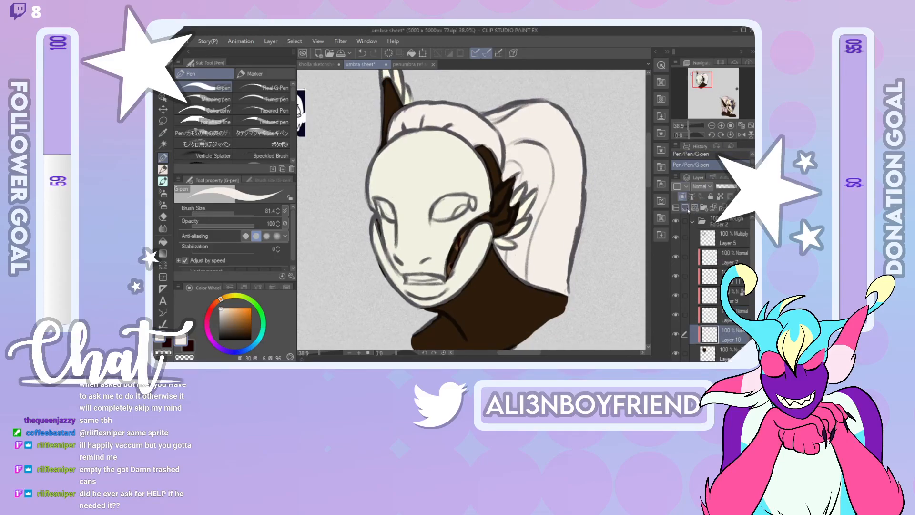
{"action": "mouse_move", "coordinate": [498, 169]}
{"action": "left_mouse_down"}
{"action": "mouse_move", "coordinate": [468, 164]}
{"action": "mouse_move", "coordinate": [482, 144]}
{"action": "left_mouse_up"}
{"action": "mouse_move", "coordinate": [391, 142]}
{"action": "left_mouse_down"}
{"action": "mouse_move", "coordinate": [398, 148]}
{"action": "mouse_move", "coordinate": [380, 163]}
{"action": "left_mouse_up"}
{"action": "key", "text": "ctrl+z"}
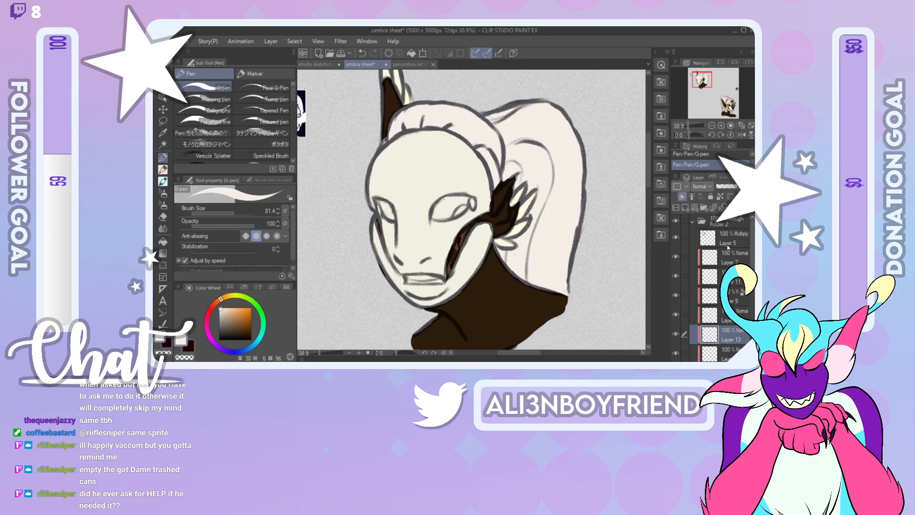
{"action": "left_click", "coordinate": [728, 186]}
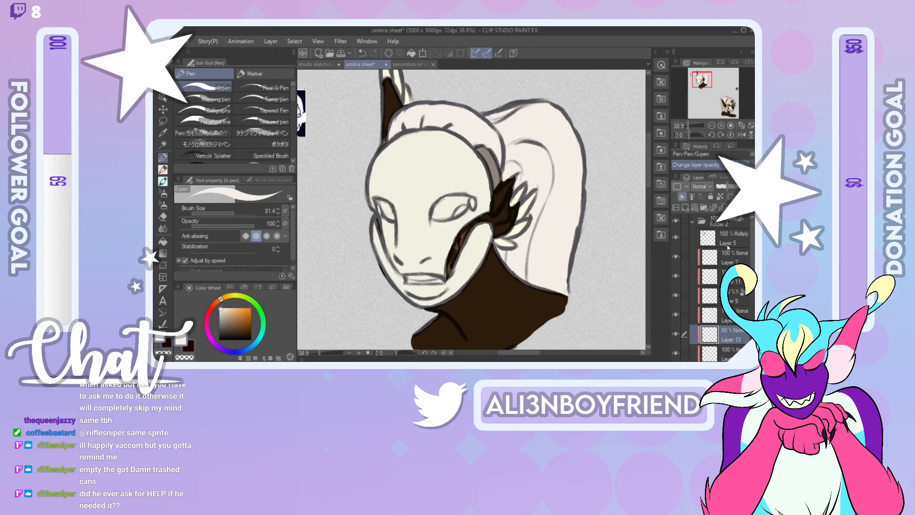
Step: Lock the transparent pixels of the off-white hair layer and of the 50% opacity strip layer
{"action": "left_click", "coordinate": [734, 321]}
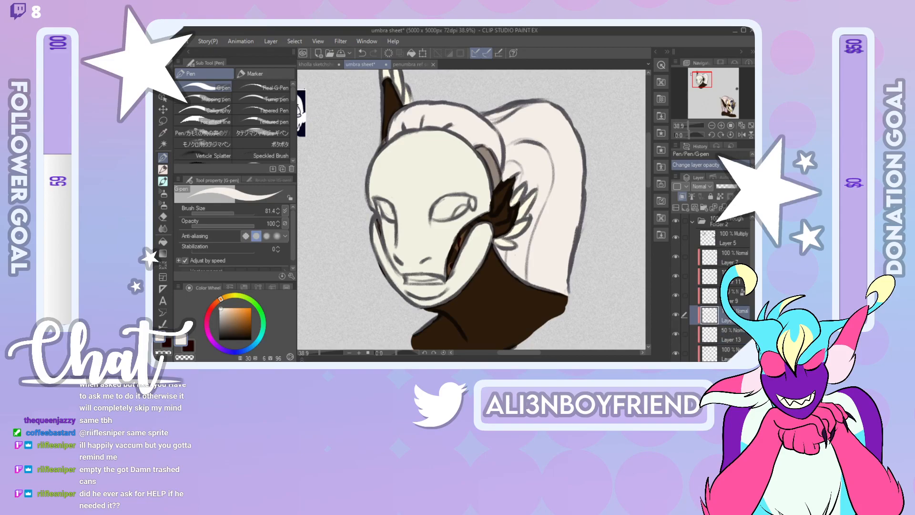
{"action": "left_click", "coordinate": [720, 197]}
{"action": "left_click", "coordinate": [742, 335]}
{"action": "left_click", "coordinate": [721, 195]}
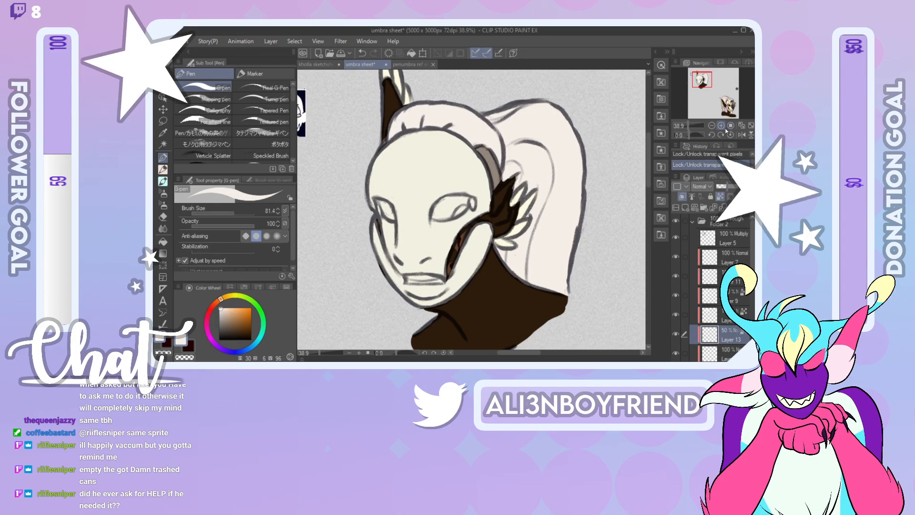
Step: Sample the pale skin color from the Penumbra reference image and return to the umbra sheet
{"action": "mouse_move", "coordinate": [708, 84]}
{"action": "left_mouse_down"}
{"action": "mouse_move", "coordinate": [693, 87]}
{"action": "mouse_move", "coordinate": [704, 102]}
{"action": "mouse_move", "coordinate": [695, 95]}
{"action": "mouse_move", "coordinate": [691, 114]}
{"action": "mouse_move", "coordinate": [695, 95]}
{"action": "left_mouse_up"}
{"action": "left_click", "coordinate": [415, 63]}
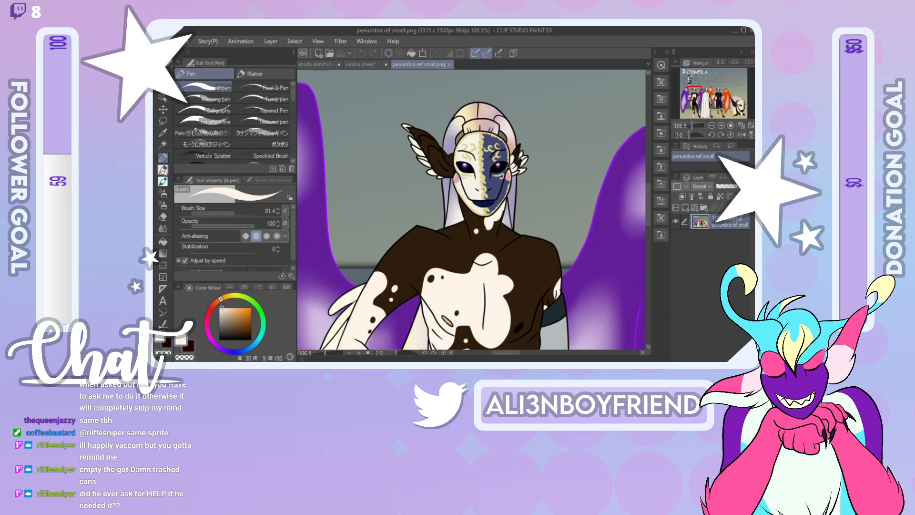
{"action": "left_click", "coordinate": [324, 64]}
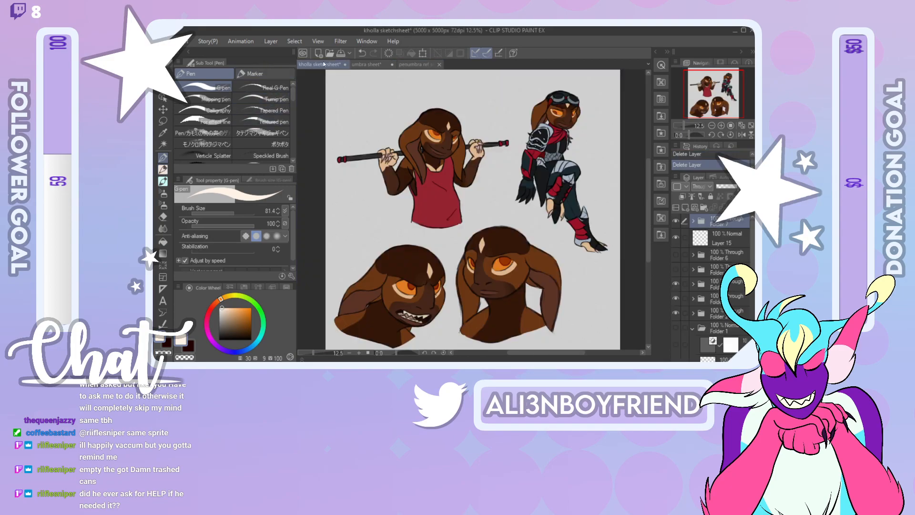
{"action": "left_click", "coordinate": [366, 64]}
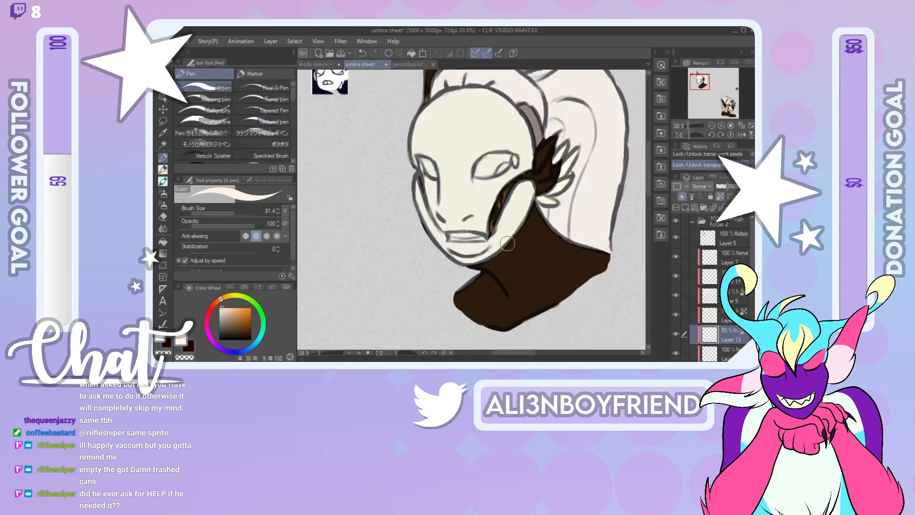
Step: Add a clipped raster layer above Layer 10 and paint a pale skin patch on the neck below the jaw
{"action": "left_click_drag", "start_coordinate": [501, 248], "coordinate": [524, 260]}
{"action": "left_click_drag", "start_coordinate": [752, 248], "coordinate": [752, 261]}
{"action": "left_click", "coordinate": [729, 317]}
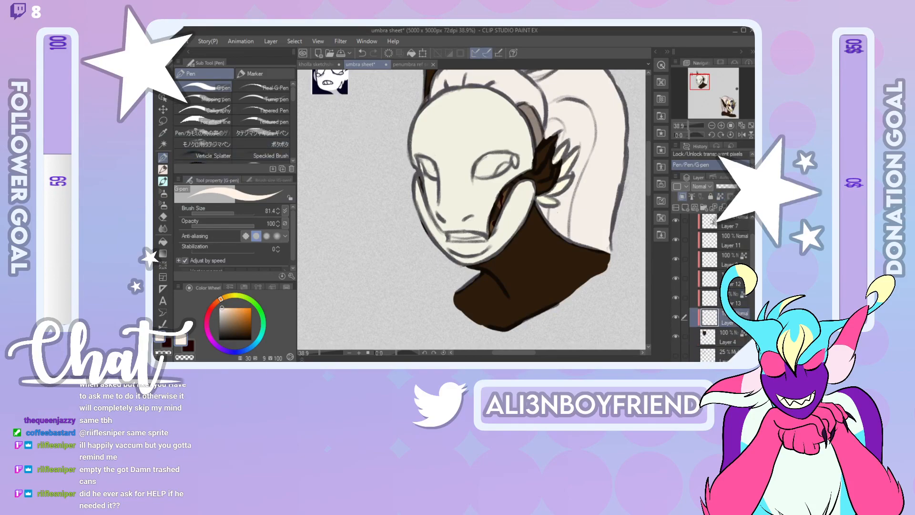
{"action": "left_click", "coordinate": [684, 209]}
{"action": "mouse_move", "coordinate": [500, 249]}
{"action": "left_mouse_down"}
{"action": "mouse_move", "coordinate": [513, 262]}
{"action": "mouse_move", "coordinate": [525, 257]}
{"action": "mouse_move", "coordinate": [505, 241]}
{"action": "mouse_move", "coordinate": [517, 233]}
{"action": "mouse_move", "coordinate": [520, 244]}
{"action": "left_mouse_up"}
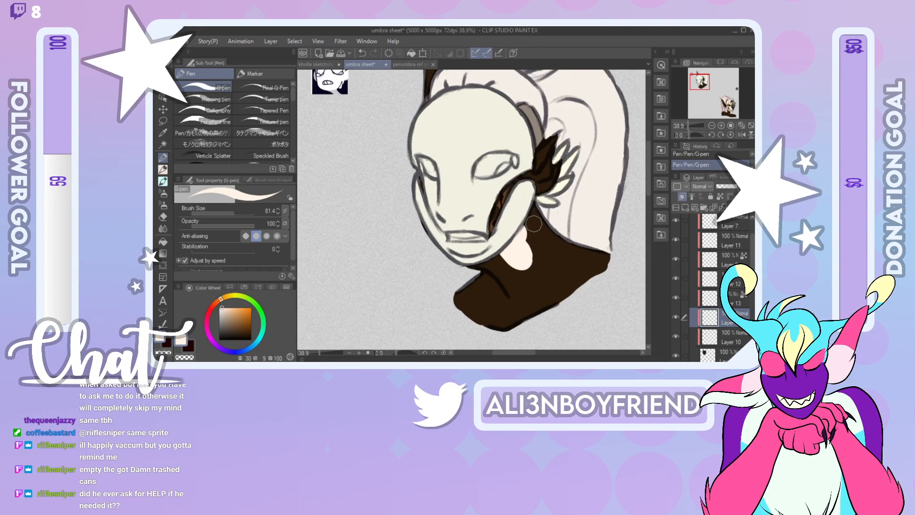
Step: Reshape the pale skin patch on the neck below the jaw, erasing and repainting its edge to follow the Penumbra reference markings
{"action": "left_click_drag", "start_coordinate": [533, 244], "coordinate": [530, 279]}
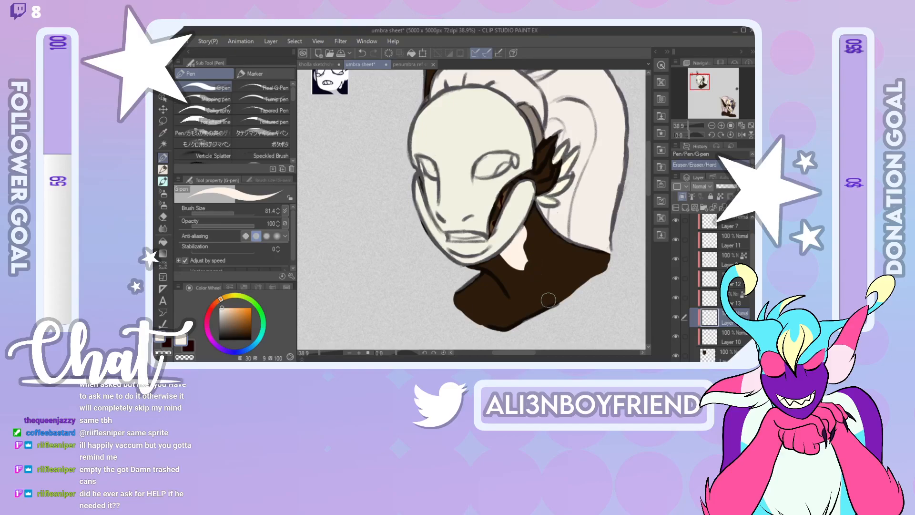
{"action": "mouse_move", "coordinate": [523, 252]}
{"action": "left_mouse_down"}
{"action": "mouse_move", "coordinate": [524, 264]}
{"action": "mouse_move", "coordinate": [518, 241]}
{"action": "left_mouse_up"}
{"action": "left_click", "coordinate": [413, 64]}
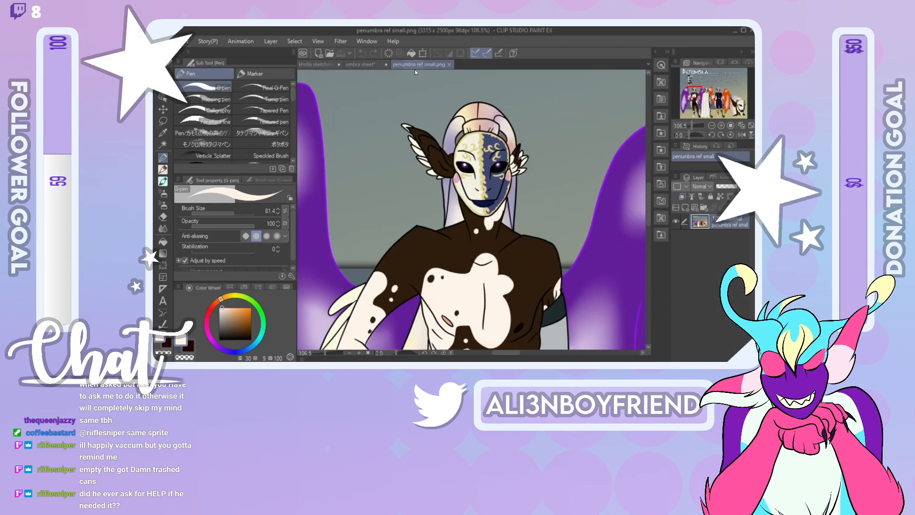
{"action": "left_click", "coordinate": [364, 70]}
{"action": "mouse_move", "coordinate": [524, 232]}
{"action": "left_mouse_down"}
{"action": "mouse_move", "coordinate": [533, 213]}
{"action": "mouse_move", "coordinate": [520, 259]}
{"action": "mouse_move", "coordinate": [501, 253]}
{"action": "mouse_move", "coordinate": [524, 262]}
{"action": "left_mouse_up"}
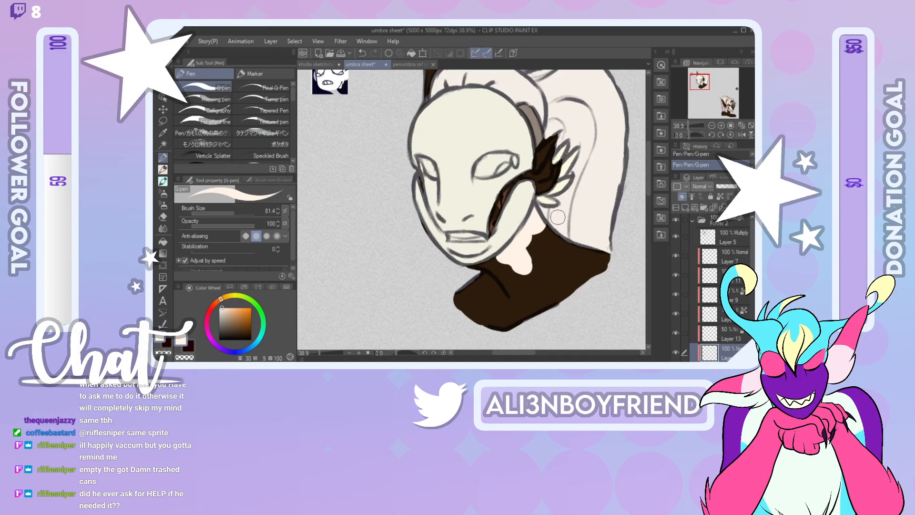
{"action": "left_click", "coordinate": [164, 216]}
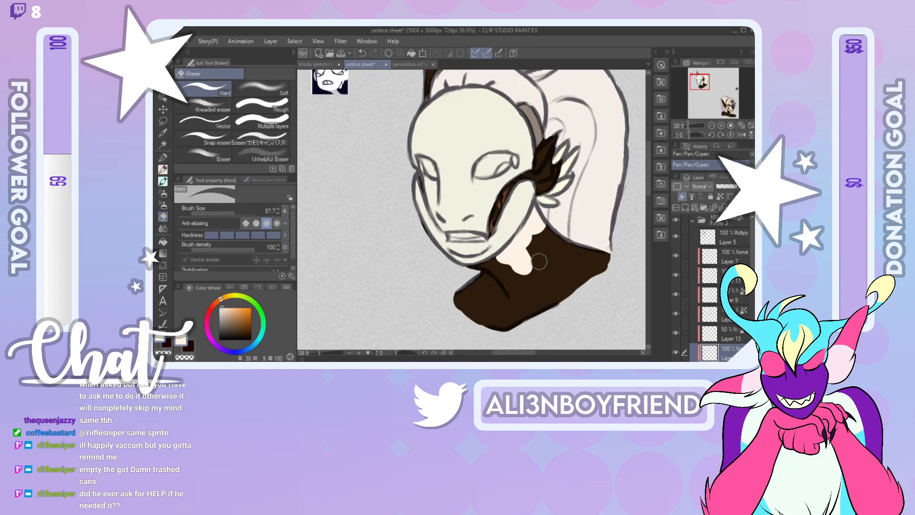
{"action": "left_click_drag", "start_coordinate": [535, 260], "coordinate": [540, 199]}
{"action": "left_click_drag", "start_coordinate": [539, 236], "coordinate": [543, 222]}
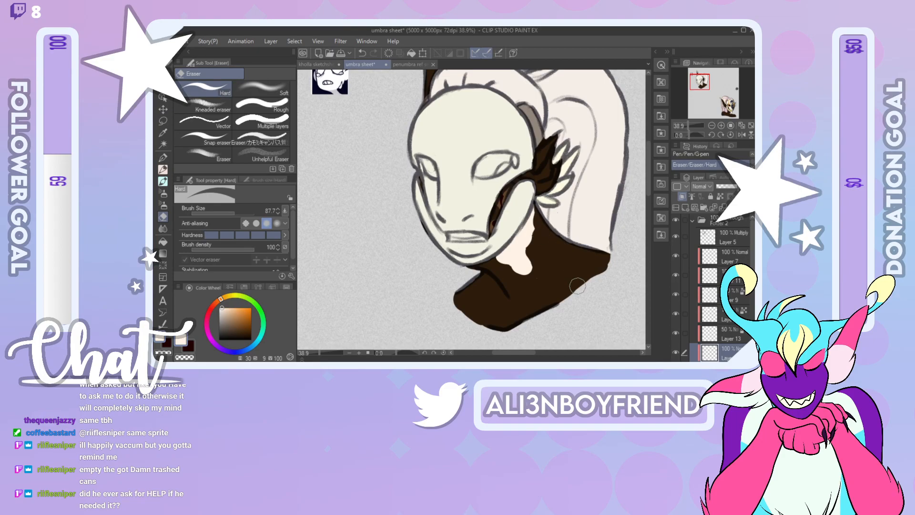
Step: Check the neck markings on the Penumbra reference and paint a small pale oval spot on the front of the throat
{"action": "left_click", "coordinate": [167, 156]}
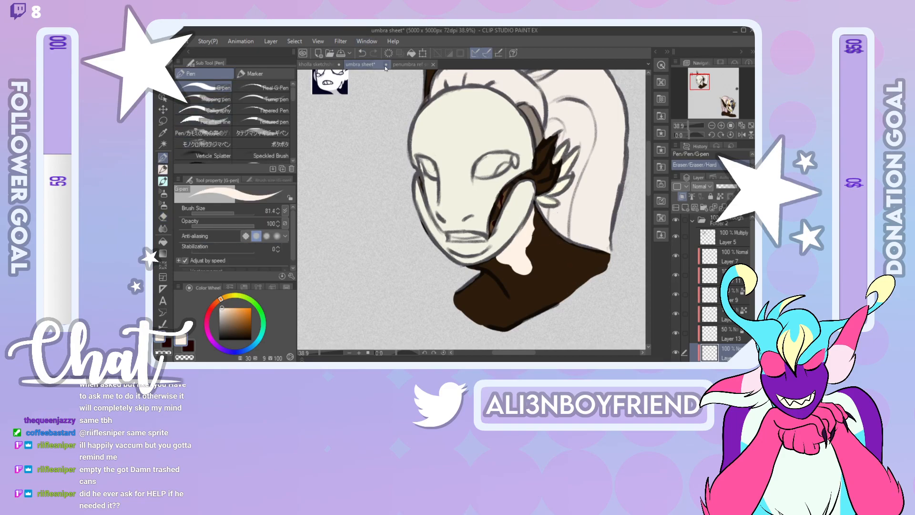
{"action": "left_click", "coordinate": [409, 63]}
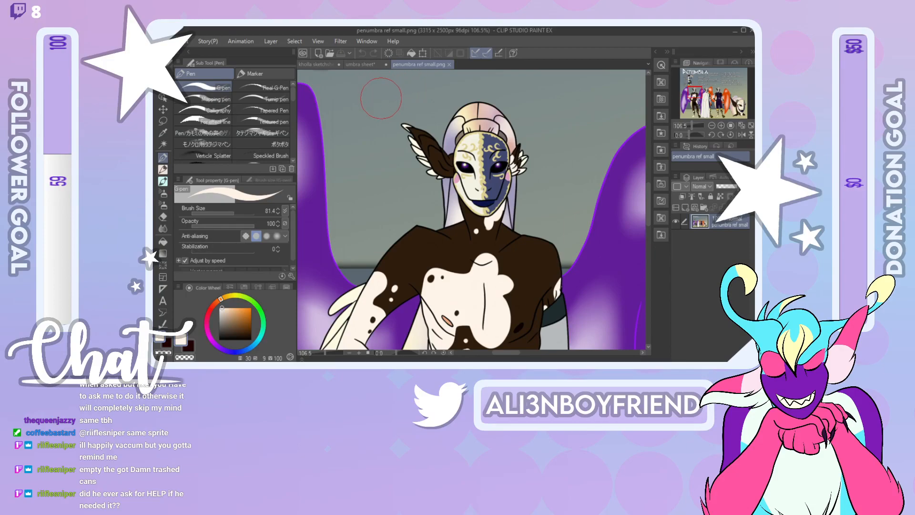
{"action": "left_click", "coordinate": [355, 66]}
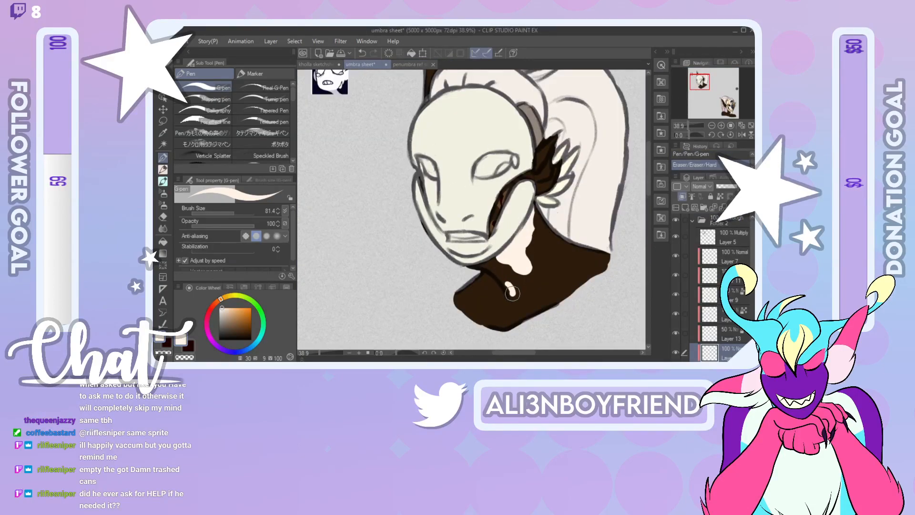
{"action": "mouse_move", "coordinate": [507, 286]}
{"action": "left_mouse_down"}
{"action": "mouse_move", "coordinate": [510, 294]}
{"action": "mouse_move", "coordinate": [526, 271]}
{"action": "left_mouse_up"}
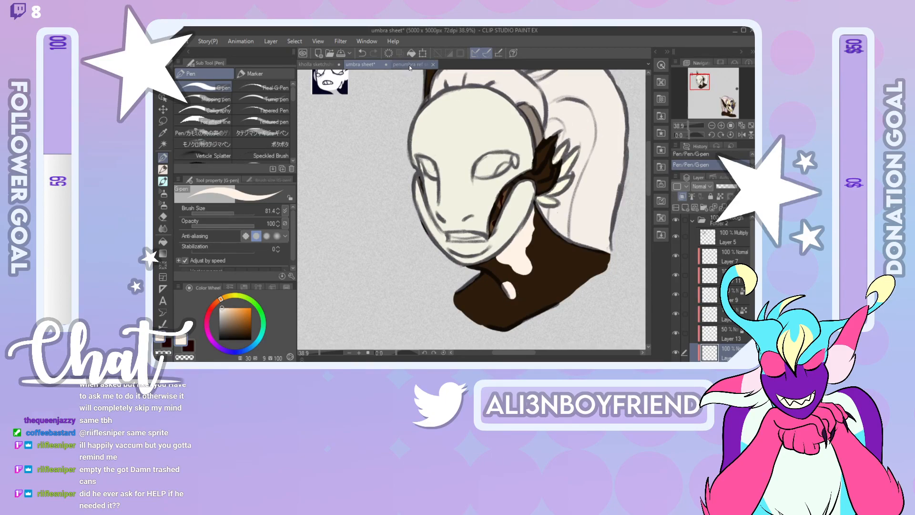
Step: Check the Penumbra reference again and paint pale skin over the brown ear area between the feathers beside the mask
{"action": "left_click", "coordinate": [409, 64]}
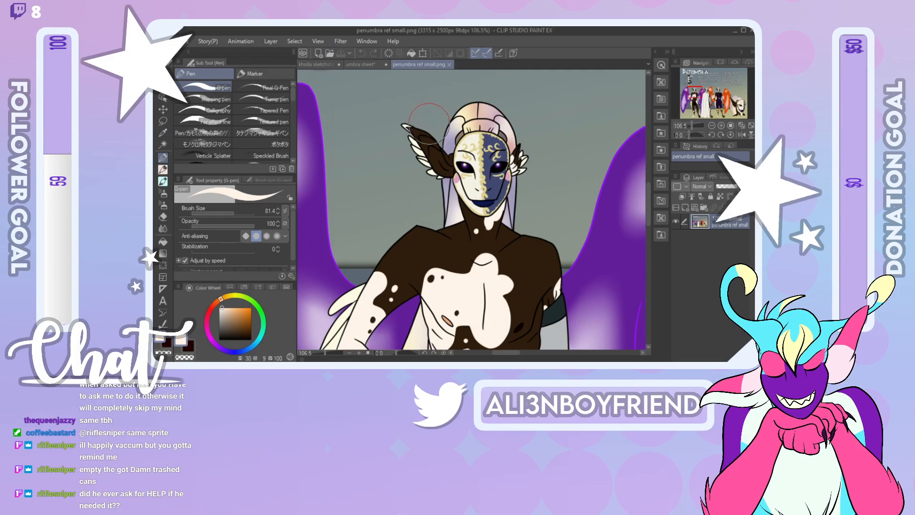
{"action": "left_click", "coordinate": [361, 64]}
{"action": "mouse_move", "coordinate": [536, 158]}
{"action": "left_mouse_down"}
{"action": "mouse_move", "coordinate": [539, 169]}
{"action": "mouse_move", "coordinate": [556, 154]}
{"action": "mouse_move", "coordinate": [541, 175]}
{"action": "left_mouse_up"}
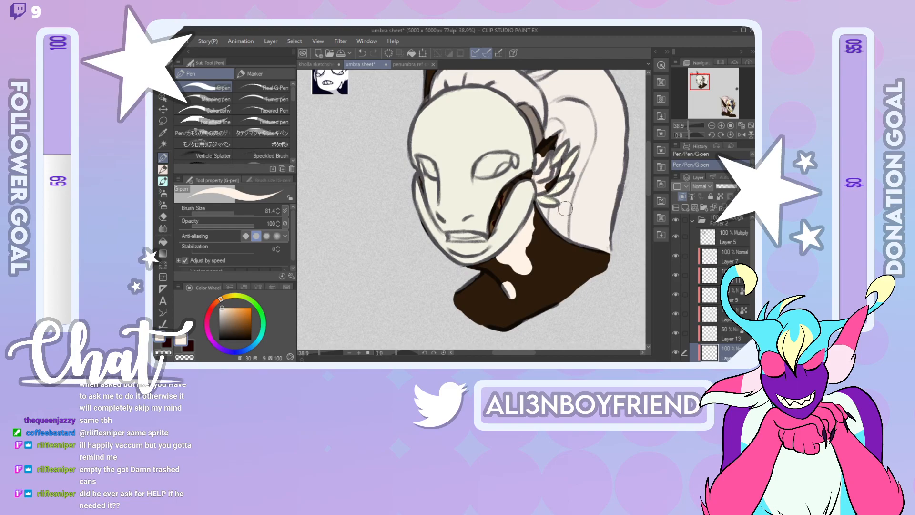
{"action": "mouse_move", "coordinate": [548, 196]}
{"action": "left_mouse_down"}
{"action": "mouse_move", "coordinate": [544, 177]}
{"action": "mouse_move", "coordinate": [550, 189]}
{"action": "mouse_move", "coordinate": [564, 156]}
{"action": "left_mouse_up"}
{"action": "left_click_drag", "start_coordinate": [532, 175], "coordinate": [527, 175]}
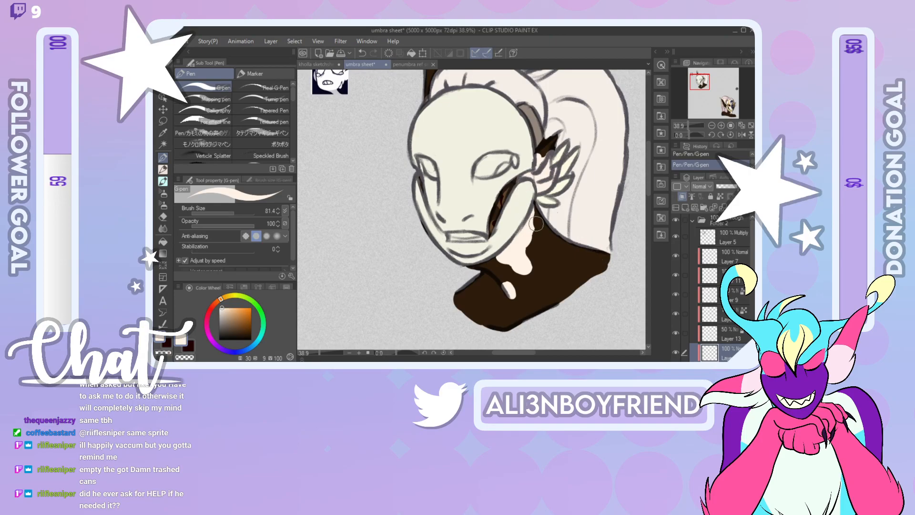
Step: Select the locked off-white hair layer and sample the purple and peach hair colors from the Penumbra palette as the two drawing colors
{"action": "left_click_drag", "start_coordinate": [704, 84], "coordinate": [706, 83]}
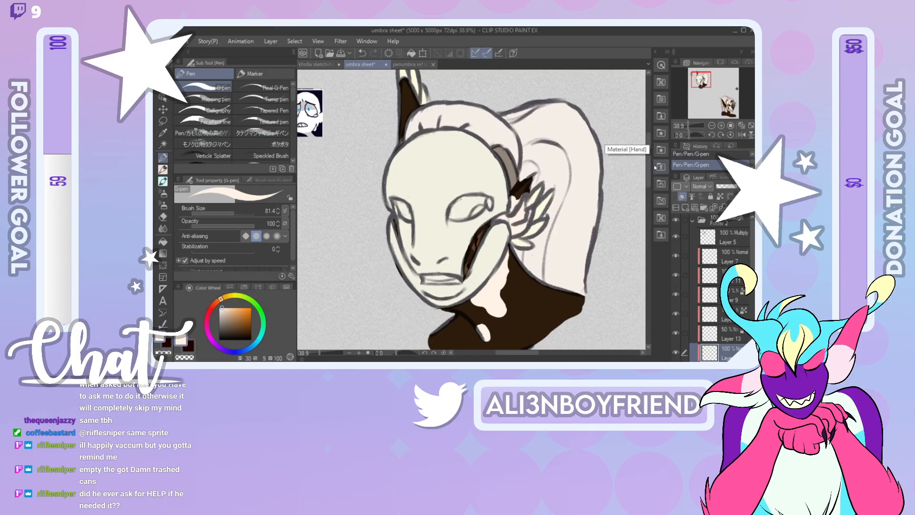
{"action": "left_click_drag", "start_coordinate": [705, 86], "coordinate": [699, 86]}
{"action": "left_click", "coordinate": [713, 315]}
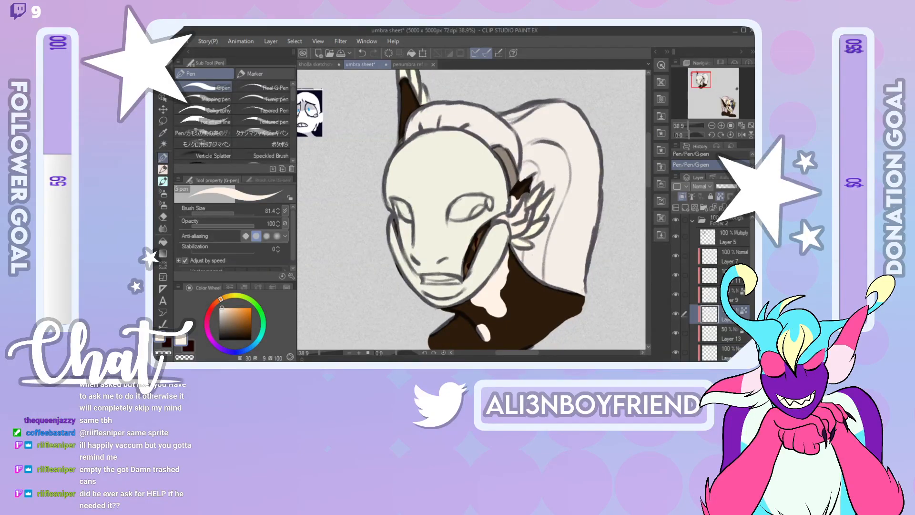
{"action": "left_click", "coordinate": [409, 64]}
{"action": "left_click_drag", "start_coordinate": [707, 92], "coordinate": [689, 79]}
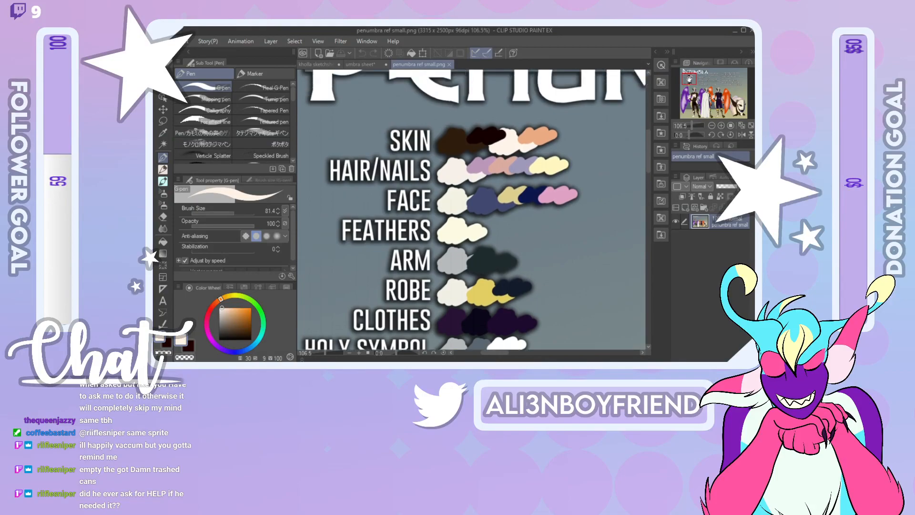
{"action": "right_click", "coordinate": [468, 178]}
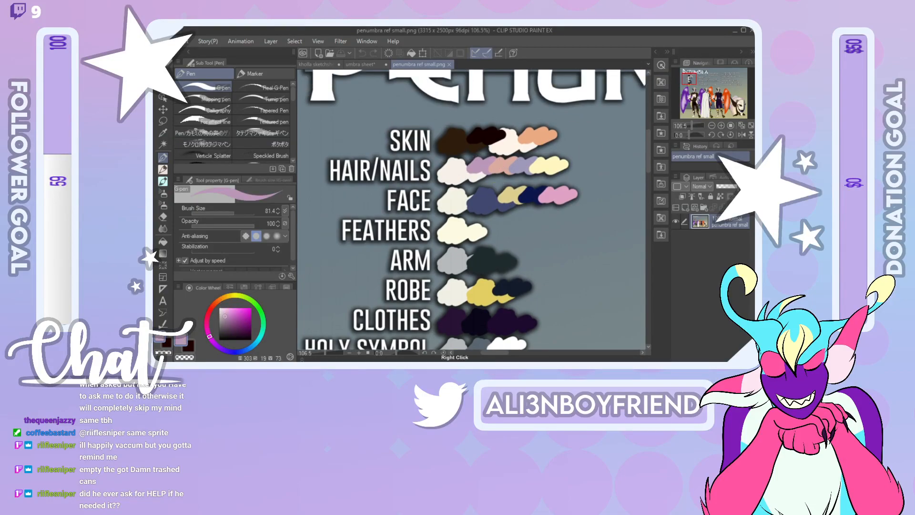
{"action": "left_click", "coordinate": [188, 346]}
{"action": "right_click", "coordinate": [499, 167]}
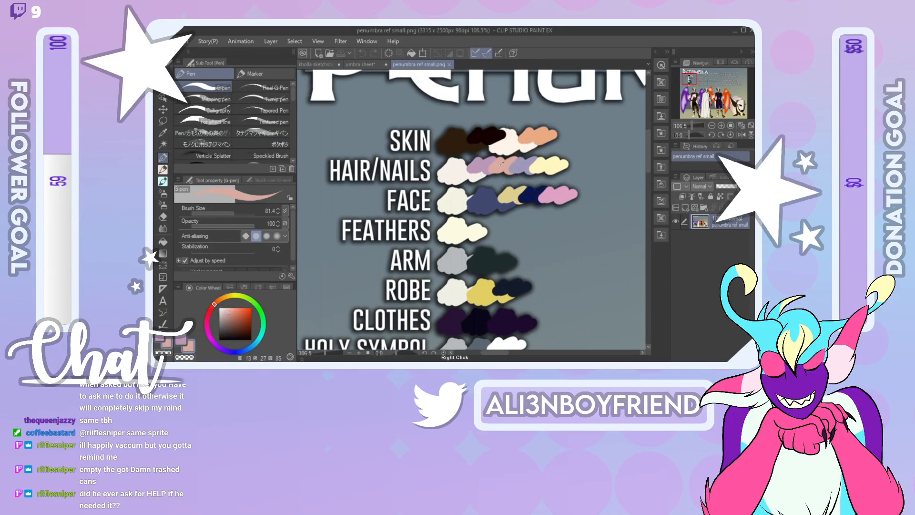
{"action": "left_click", "coordinate": [360, 65]}
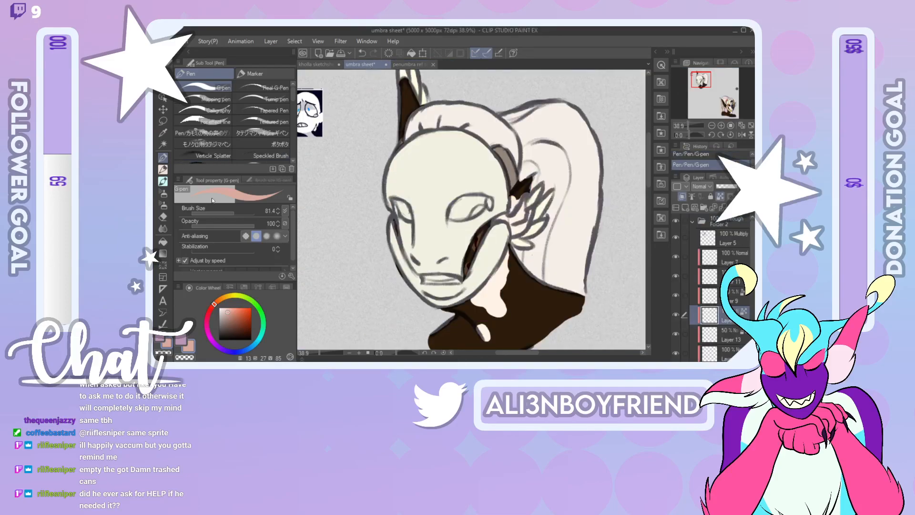
Step: Paint peach patches on the hair along the top of the head above the mask
{"action": "mouse_move", "coordinate": [555, 89]}
{"action": "left_mouse_down"}
{"action": "mouse_move", "coordinate": [575, 162]}
{"action": "mouse_move", "coordinate": [595, 60]}
{"action": "mouse_move", "coordinate": [589, 139]}
{"action": "left_mouse_up"}
{"action": "mouse_move", "coordinate": [495, 186]}
{"action": "left_mouse_down"}
{"action": "mouse_move", "coordinate": [515, 171]}
{"action": "mouse_move", "coordinate": [527, 176]}
{"action": "mouse_move", "coordinate": [517, 194]}
{"action": "mouse_move", "coordinate": [539, 182]}
{"action": "mouse_move", "coordinate": [529, 183]}
{"action": "left_mouse_up"}
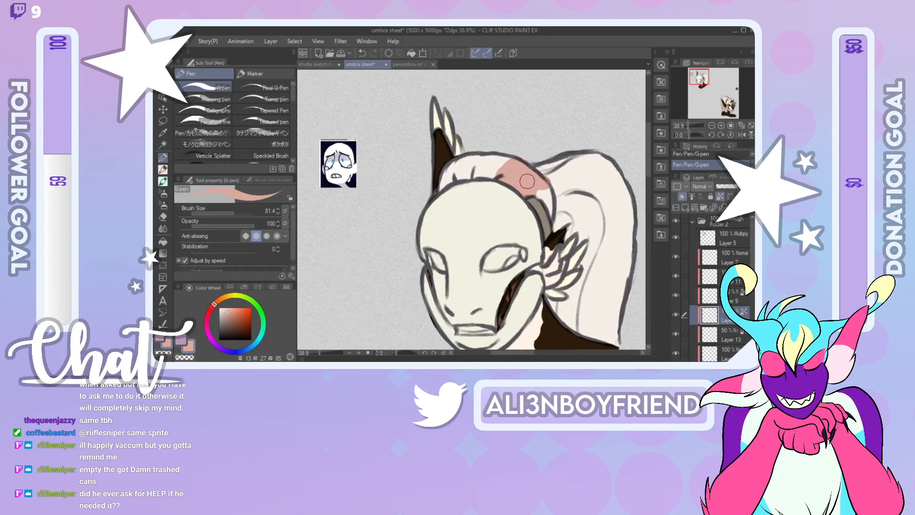
{"action": "mouse_move", "coordinate": [454, 172]}
{"action": "left_mouse_down"}
{"action": "mouse_move", "coordinate": [449, 190]}
{"action": "mouse_move", "coordinate": [501, 176]}
{"action": "mouse_move", "coordinate": [512, 159]}
{"action": "mouse_move", "coordinate": [498, 179]}
{"action": "left_mouse_up"}
Step: Paint purple patches on the top hair and purple strands along the ponytail's outer edge and inner side, flipping the canvas horizontally
{"action": "left_click", "coordinate": [184, 342]}
{"action": "mouse_move", "coordinate": [699, 78]}
{"action": "left_mouse_down"}
{"action": "mouse_move", "coordinate": [719, 86]}
{"action": "mouse_move", "coordinate": [700, 77]}
{"action": "left_mouse_up"}
{"action": "left_click", "coordinate": [740, 135]}
{"action": "mouse_move", "coordinate": [524, 236]}
{"action": "left_mouse_down"}
{"action": "mouse_move", "coordinate": [523, 217]}
{"action": "mouse_move", "coordinate": [534, 296]}
{"action": "mouse_move", "coordinate": [539, 279]}
{"action": "left_mouse_up"}
{"action": "left_click_drag", "start_coordinate": [703, 80], "coordinate": [701, 80]}
{"action": "mouse_move", "coordinate": [362, 273]}
{"action": "left_mouse_down"}
{"action": "mouse_move", "coordinate": [347, 179]}
{"action": "mouse_move", "coordinate": [361, 178]}
{"action": "mouse_move", "coordinate": [393, 102]}
{"action": "left_mouse_up"}
{"action": "mouse_move", "coordinate": [360, 138]}
{"action": "left_mouse_down"}
{"action": "mouse_move", "coordinate": [397, 97]}
{"action": "mouse_move", "coordinate": [393, 113]}
{"action": "mouse_move", "coordinate": [414, 104]}
{"action": "mouse_move", "coordinate": [393, 109]}
{"action": "mouse_move", "coordinate": [454, 115]}
{"action": "left_mouse_up"}
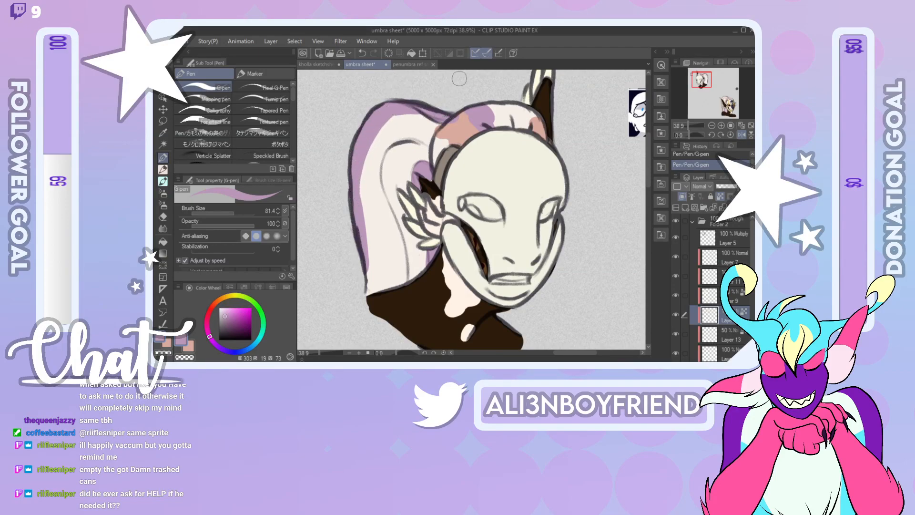
{"action": "left_click_drag", "start_coordinate": [399, 212], "coordinate": [396, 271]}
{"action": "mouse_move", "coordinate": [397, 233]}
{"action": "left_mouse_down"}
{"action": "mouse_move", "coordinate": [396, 299]}
{"action": "mouse_move", "coordinate": [398, 256]}
{"action": "mouse_move", "coordinate": [403, 291]}
{"action": "left_mouse_up"}
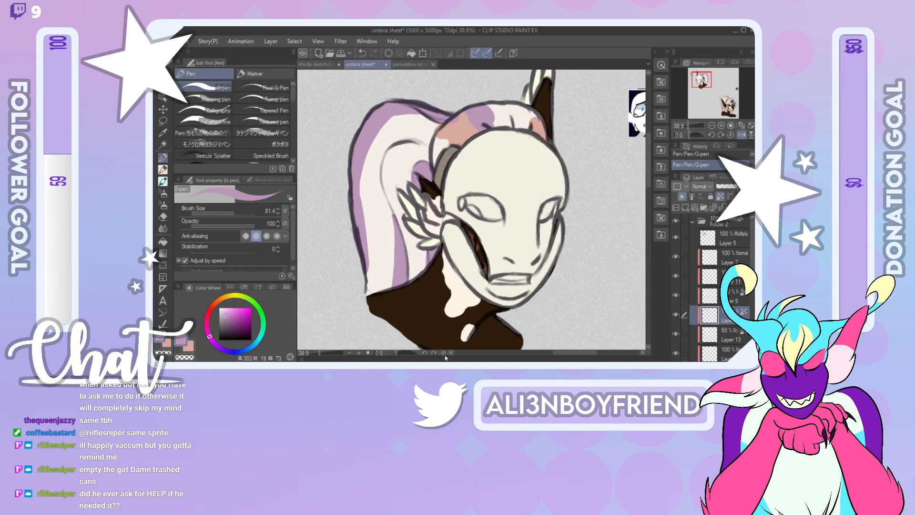
Step: Paint peach strands down the middle of the ponytail beside the purple ones
{"action": "left_click", "coordinate": [190, 347]}
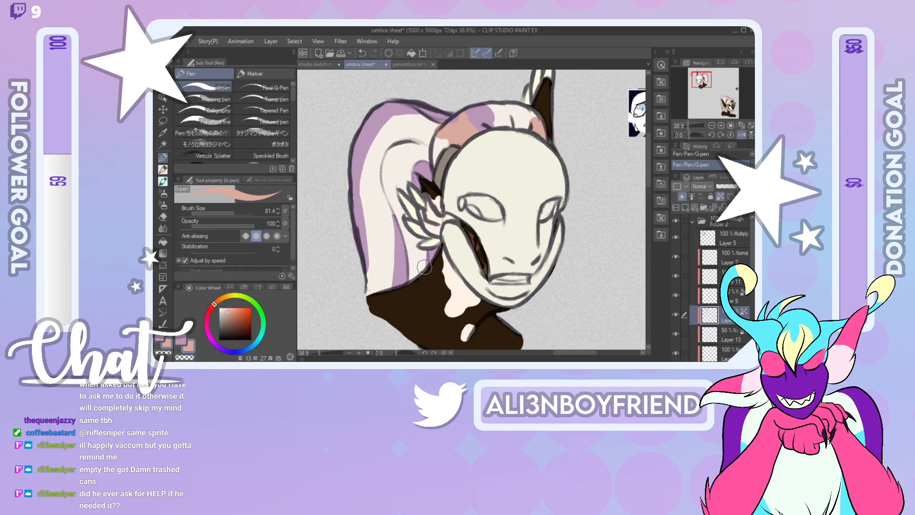
{"action": "mouse_move", "coordinate": [394, 236]}
{"action": "left_mouse_down"}
{"action": "mouse_move", "coordinate": [379, 184]}
{"action": "mouse_move", "coordinate": [385, 194]}
{"action": "mouse_move", "coordinate": [403, 137]}
{"action": "mouse_move", "coordinate": [431, 149]}
{"action": "left_mouse_up"}
{"action": "mouse_move", "coordinate": [396, 238]}
{"action": "left_mouse_down"}
{"action": "mouse_move", "coordinate": [372, 265]}
{"action": "mouse_move", "coordinate": [370, 291]}
{"action": "mouse_move", "coordinate": [359, 186]}
{"action": "mouse_move", "coordinate": [374, 245]}
{"action": "left_mouse_up"}
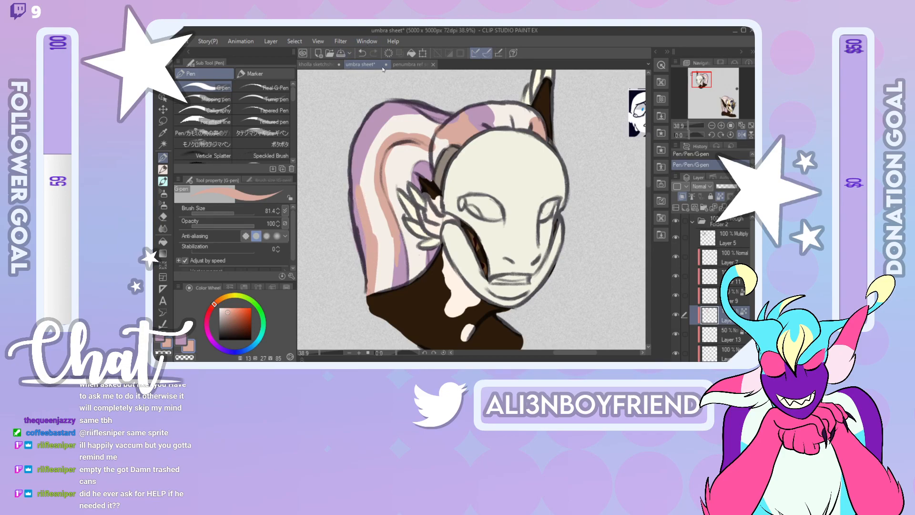
Step: Sample the pale yellow and bluish-lavender hair colors from the Penumbra palette as the two drawing colors
{"action": "left_click", "coordinate": [411, 65]}
{"action": "right_click", "coordinate": [537, 164]}
{"action": "key", "text": "x"}
{"action": "right_click", "coordinate": [523, 163]}
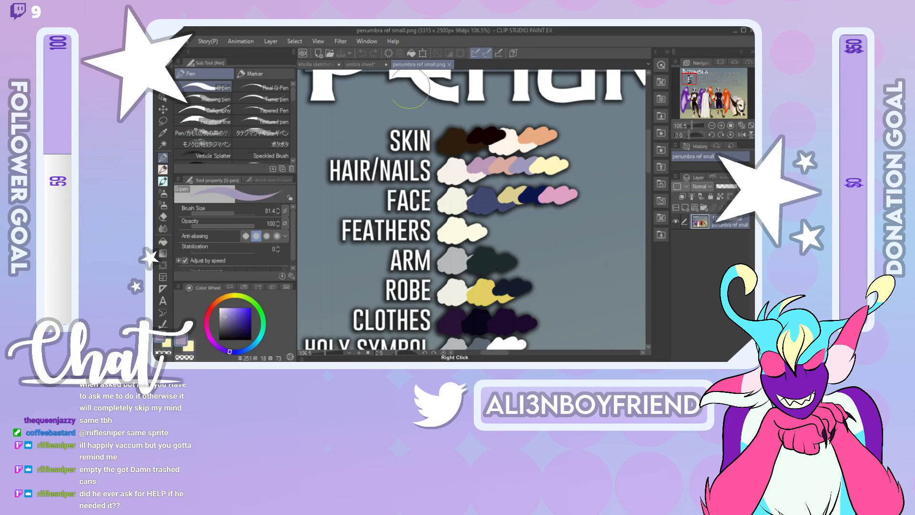
Step: Switch to the kholla sketchsheet document and save it
{"action": "left_click", "coordinate": [320, 63]}
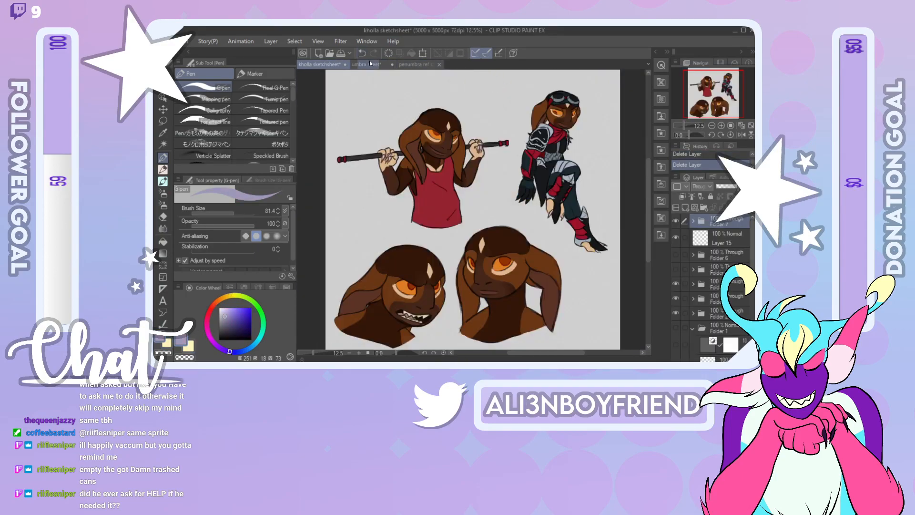
{"action": "left_click", "coordinate": [177, 41]}
{"action": "left_click", "coordinate": [221, 103]}
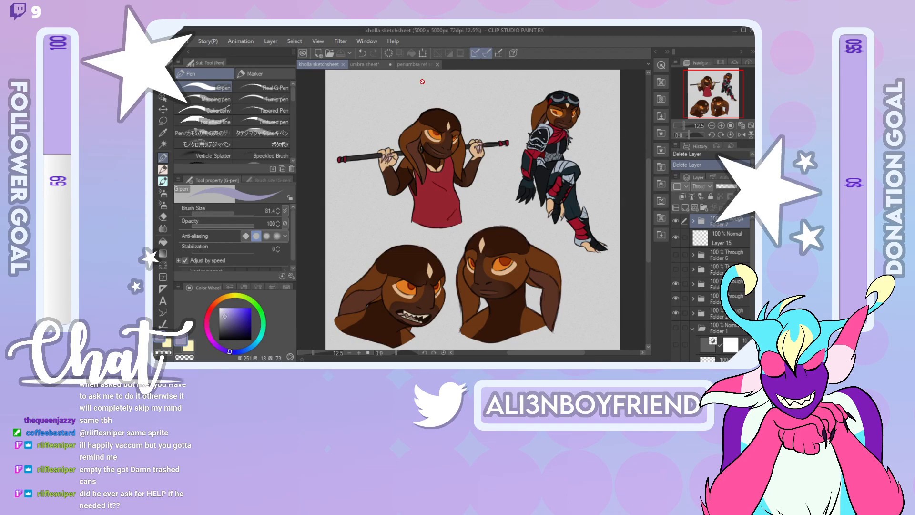
Step: Return to the umbra sheet and paint bluish-lavender strands on the inner curve of the ponytail and the top hair
{"action": "left_click", "coordinate": [364, 64]}
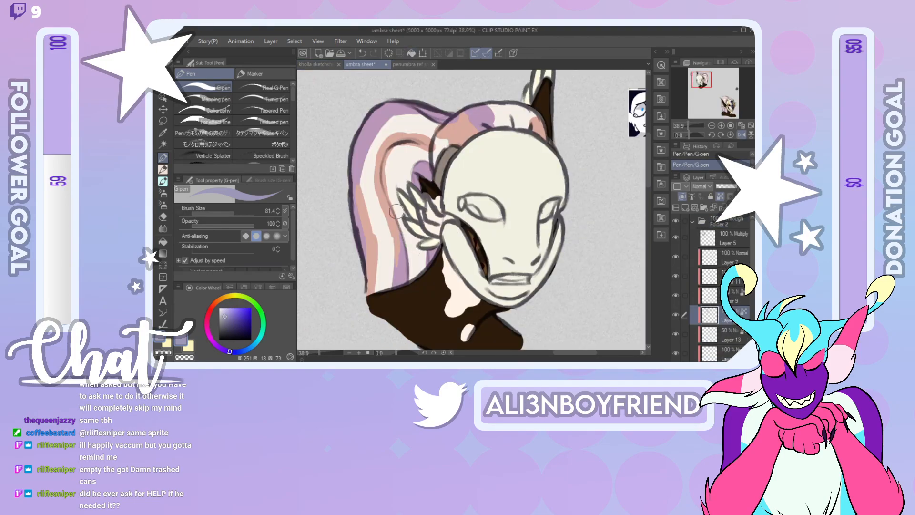
{"action": "mouse_move", "coordinate": [401, 220]}
{"action": "left_mouse_down"}
{"action": "mouse_move", "coordinate": [390, 158]}
{"action": "mouse_move", "coordinate": [390, 188]}
{"action": "mouse_move", "coordinate": [390, 158]}
{"action": "mouse_move", "coordinate": [385, 178]}
{"action": "mouse_move", "coordinate": [399, 144]}
{"action": "mouse_move", "coordinate": [389, 155]}
{"action": "mouse_move", "coordinate": [415, 147]}
{"action": "left_mouse_up"}
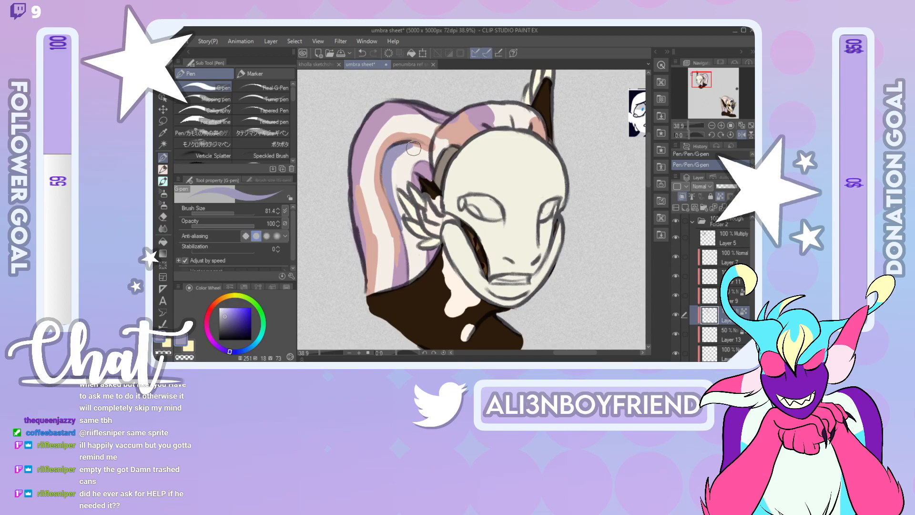
{"action": "left_click_drag", "start_coordinate": [513, 116], "coordinate": [516, 125]}
Step: Paint pale yellow accents on the lower inner ponytail and near its root at the back of the head
{"action": "key", "text": "x"}
{"action": "left_click_drag", "start_coordinate": [417, 270], "coordinate": [421, 241]}
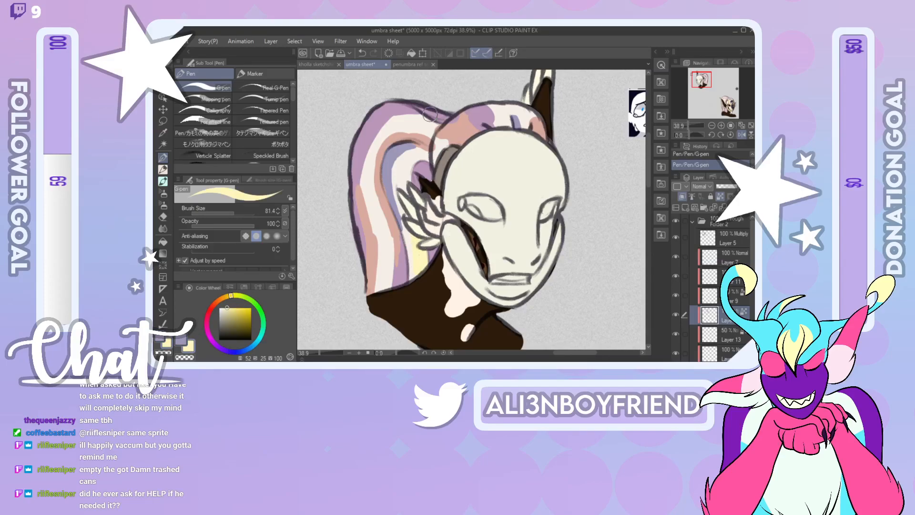
{"action": "left_click_drag", "start_coordinate": [423, 123], "coordinate": [433, 127]}
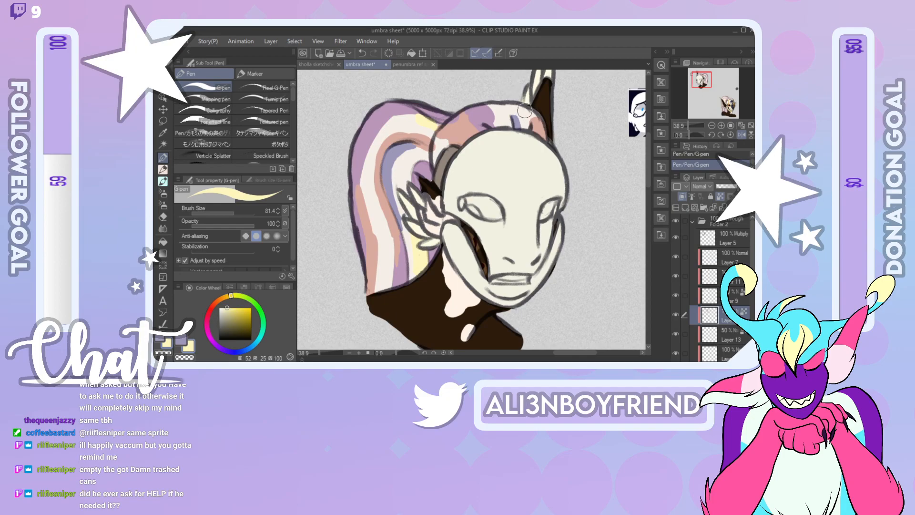
Step: Blend the color bands of the ponytail and top hair with the Blur tool at brush size 137.0, flipping the canvas back
{"action": "key", "text": "j"}
{"action": "left_click_drag", "start_coordinate": [242, 213], "coordinate": [245, 213]}
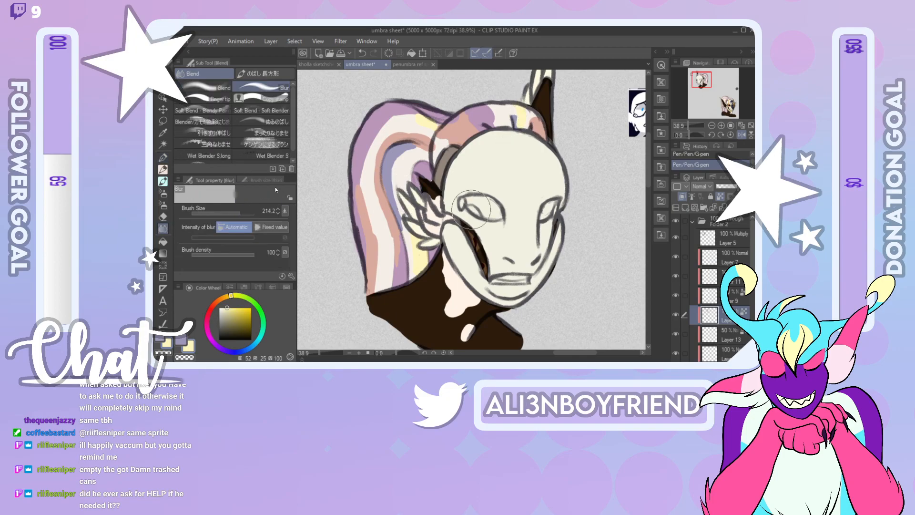
{"action": "mouse_move", "coordinate": [373, 284]}
{"action": "left_mouse_down"}
{"action": "mouse_move", "coordinate": [364, 201]}
{"action": "mouse_move", "coordinate": [374, 277]}
{"action": "mouse_move", "coordinate": [374, 145]}
{"action": "mouse_move", "coordinate": [375, 242]}
{"action": "mouse_move", "coordinate": [365, 180]}
{"action": "mouse_move", "coordinate": [394, 139]}
{"action": "left_mouse_up"}
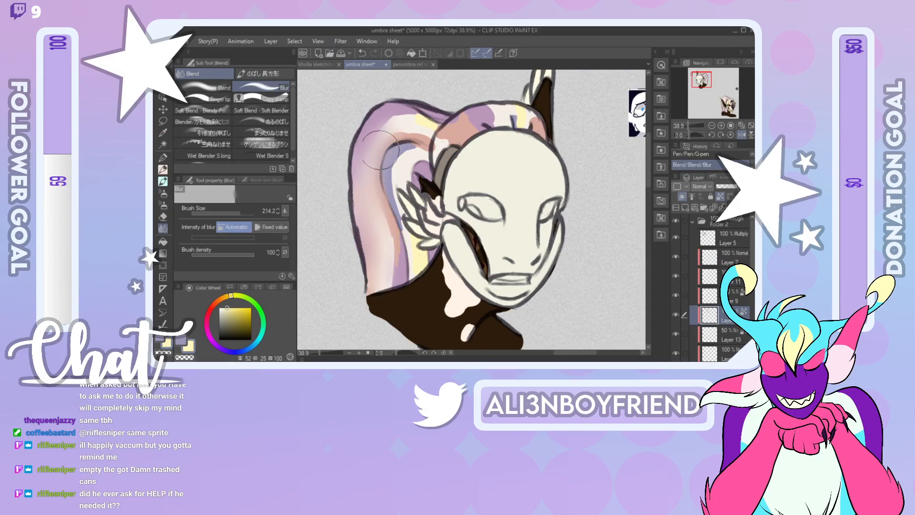
{"action": "key", "text": "ctrl+z"}
{"action": "left_click_drag", "start_coordinate": [245, 213], "coordinate": [240, 213]}
{"action": "mouse_move", "coordinate": [376, 206]}
{"action": "left_mouse_down"}
{"action": "mouse_move", "coordinate": [357, 181]}
{"action": "mouse_move", "coordinate": [375, 292]}
{"action": "mouse_move", "coordinate": [365, 171]}
{"action": "mouse_move", "coordinate": [361, 208]}
{"action": "mouse_move", "coordinate": [383, 127]}
{"action": "mouse_move", "coordinate": [394, 298]}
{"action": "mouse_move", "coordinate": [395, 194]}
{"action": "mouse_move", "coordinate": [414, 287]}
{"action": "mouse_move", "coordinate": [413, 204]}
{"action": "mouse_move", "coordinate": [431, 258]}
{"action": "mouse_move", "coordinate": [406, 185]}
{"action": "mouse_move", "coordinate": [417, 146]}
{"action": "mouse_move", "coordinate": [407, 196]}
{"action": "mouse_move", "coordinate": [427, 165]}
{"action": "mouse_move", "coordinate": [406, 130]}
{"action": "mouse_move", "coordinate": [381, 192]}
{"action": "mouse_move", "coordinate": [426, 133]}
{"action": "mouse_move", "coordinate": [391, 147]}
{"action": "mouse_move", "coordinate": [422, 126]}
{"action": "left_mouse_up"}
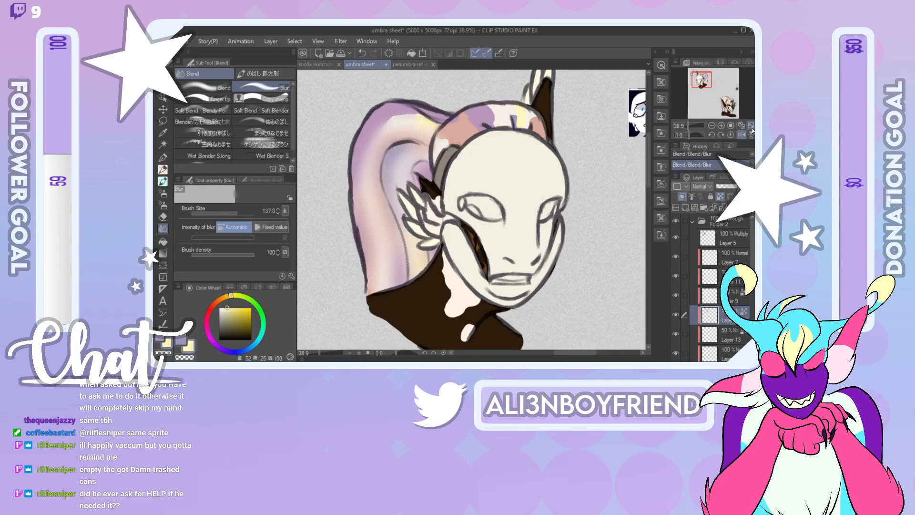
{"action": "left_click", "coordinate": [741, 135]}
{"action": "mouse_move", "coordinate": [502, 114]}
{"action": "left_mouse_down"}
{"action": "mouse_move", "coordinate": [553, 124]}
{"action": "mouse_move", "coordinate": [516, 119]}
{"action": "mouse_move", "coordinate": [517, 76]}
{"action": "mouse_move", "coordinate": [487, 114]}
{"action": "mouse_move", "coordinate": [500, 98]}
{"action": "mouse_move", "coordinate": [485, 128]}
{"action": "mouse_move", "coordinate": [494, 135]}
{"action": "mouse_move", "coordinate": [471, 119]}
{"action": "mouse_move", "coordinate": [479, 100]}
{"action": "mouse_move", "coordinate": [405, 128]}
{"action": "mouse_move", "coordinate": [481, 97]}
{"action": "left_mouse_up"}
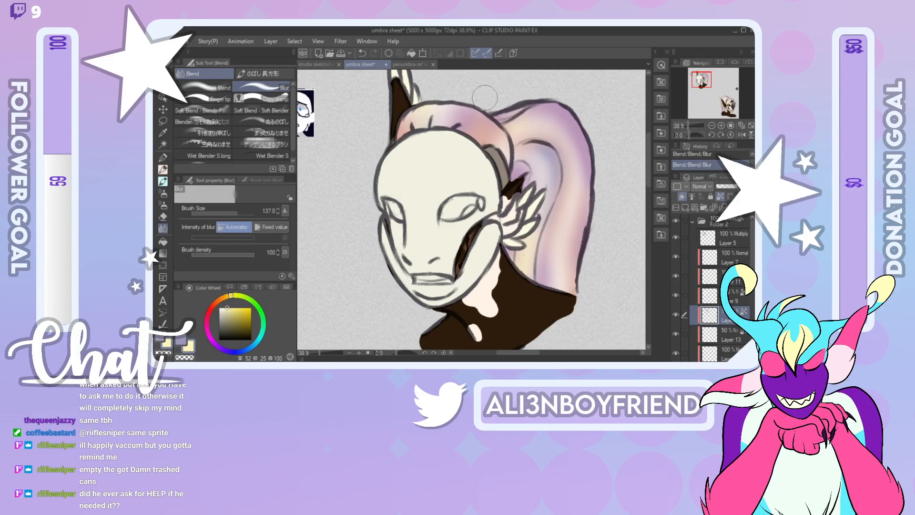
Step: Sample the off-white from the Penumbra reference palette and paint a long highlight strand down the outer ponytail with the G-pen
{"action": "left_click", "coordinate": [408, 64]}
{"action": "right_click", "coordinate": [472, 140]}
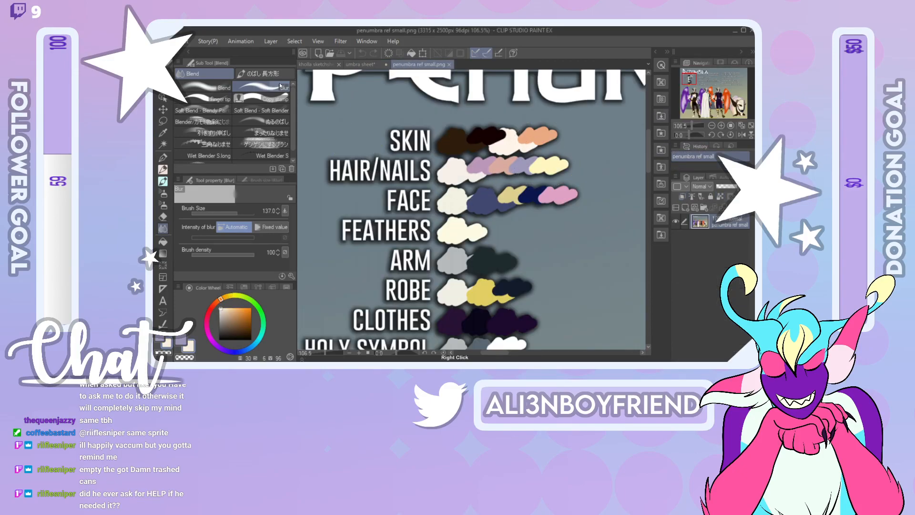
{"action": "left_click", "coordinate": [318, 65]}
{"action": "key", "text": "p"}
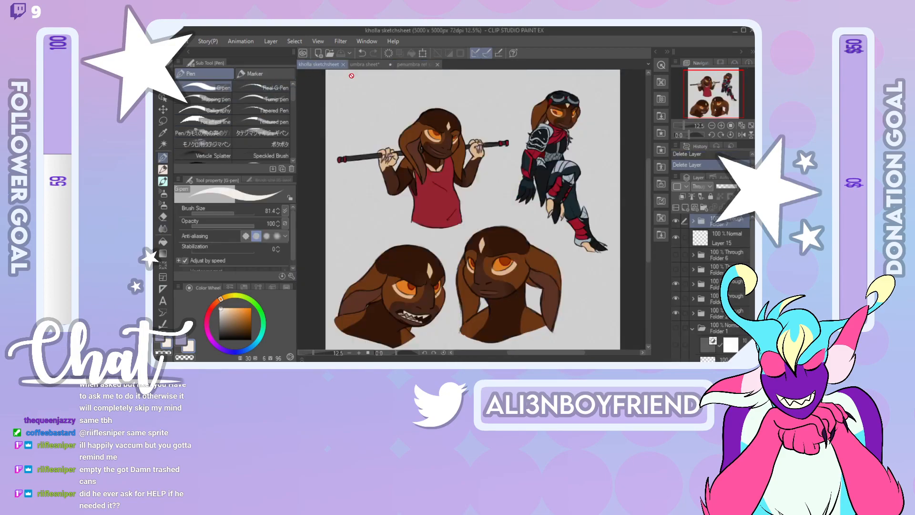
{"action": "left_click", "coordinate": [363, 65]}
{"action": "left_click_drag", "start_coordinate": [572, 183], "coordinate": [555, 262]}
{"action": "key", "text": "ctrl+z"}
{"action": "left_click_drag", "start_coordinate": [573, 175], "coordinate": [562, 279]}
Step: Add shorter off-white highlights to the inner ponytail and top hair, and blend them in with the Blur tool
{"action": "mouse_move", "coordinate": [539, 122]}
{"action": "left_mouse_down"}
{"action": "mouse_move", "coordinate": [572, 179]}
{"action": "mouse_move", "coordinate": [542, 187]}
{"action": "left_mouse_up"}
{"action": "left_click_drag", "start_coordinate": [531, 237], "coordinate": [527, 263]}
{"action": "mouse_move", "coordinate": [474, 133]}
{"action": "left_mouse_down"}
{"action": "mouse_move", "coordinate": [498, 120]}
{"action": "mouse_move", "coordinate": [489, 122]}
{"action": "left_mouse_up"}
{"action": "key", "text": "ctrl+z"}
{"action": "left_click_drag", "start_coordinate": [436, 108], "coordinate": [422, 121]}
{"action": "key", "text": "ctrl+z"}
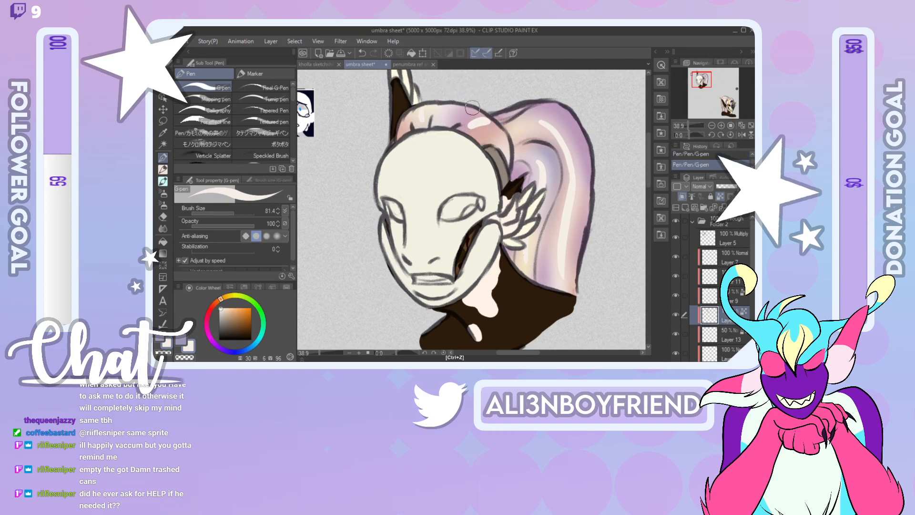
{"action": "left_click", "coordinate": [162, 229]}
{"action": "mouse_move", "coordinate": [388, 100]}
{"action": "left_mouse_down"}
{"action": "mouse_move", "coordinate": [478, 129]}
{"action": "mouse_move", "coordinate": [487, 124]}
{"action": "mouse_move", "coordinate": [469, 125]}
{"action": "mouse_move", "coordinate": [469, 116]}
{"action": "mouse_move", "coordinate": [545, 186]}
{"action": "mouse_move", "coordinate": [548, 158]}
{"action": "mouse_move", "coordinate": [532, 238]}
{"action": "mouse_move", "coordinate": [536, 218]}
{"action": "mouse_move", "coordinate": [571, 275]}
{"action": "mouse_move", "coordinate": [581, 182]}
{"action": "mouse_move", "coordinate": [561, 192]}
{"action": "mouse_move", "coordinate": [569, 156]}
{"action": "mouse_move", "coordinate": [549, 119]}
{"action": "mouse_move", "coordinate": [569, 172]}
{"action": "left_mouse_up"}
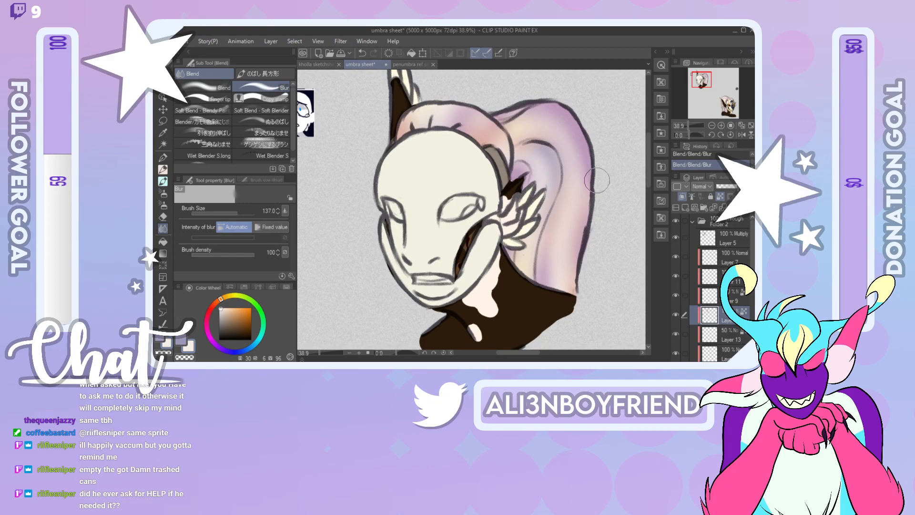
Step: On Layer 13, paint bluish-lavender G-pen strokes on the gray strip between the mask and the ponytail using the reference palette color
{"action": "scroll", "coordinate": [712, 286], "scroll_direction": "down", "scroll_amount": 2}
{"action": "left_click", "coordinate": [712, 308]}
{"action": "left_click", "coordinate": [163, 158]}
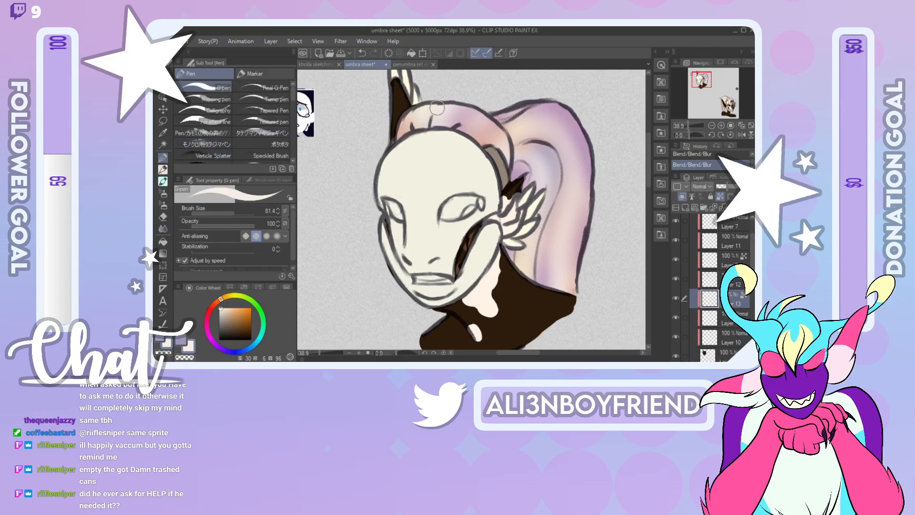
{"action": "left_click", "coordinate": [420, 64]}
{"action": "right_click", "coordinate": [545, 162]}
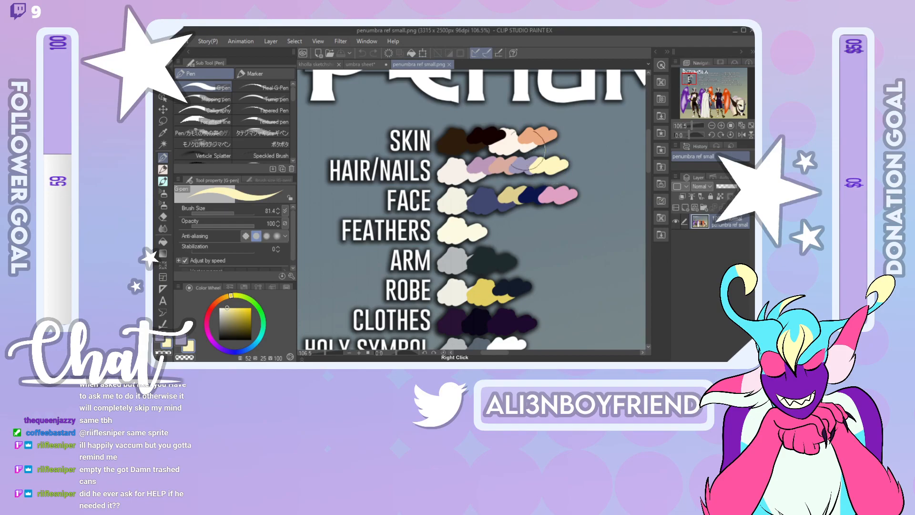
{"action": "left_click", "coordinate": [319, 65]}
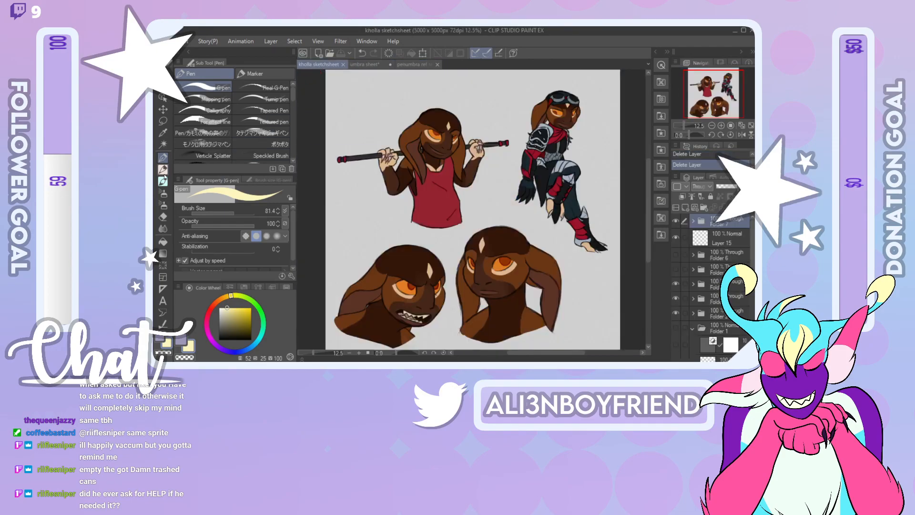
{"action": "left_click", "coordinate": [182, 340]}
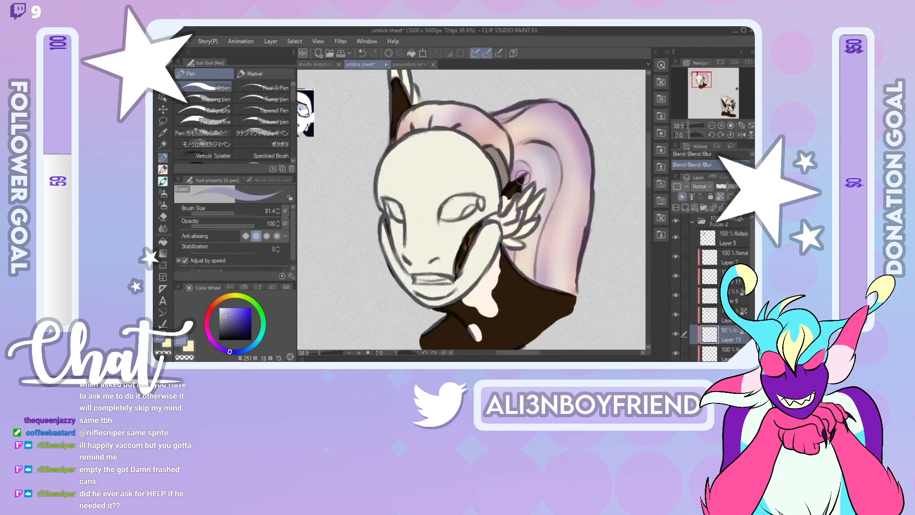
{"action": "left_click_drag", "start_coordinate": [496, 169], "coordinate": [524, 153]}
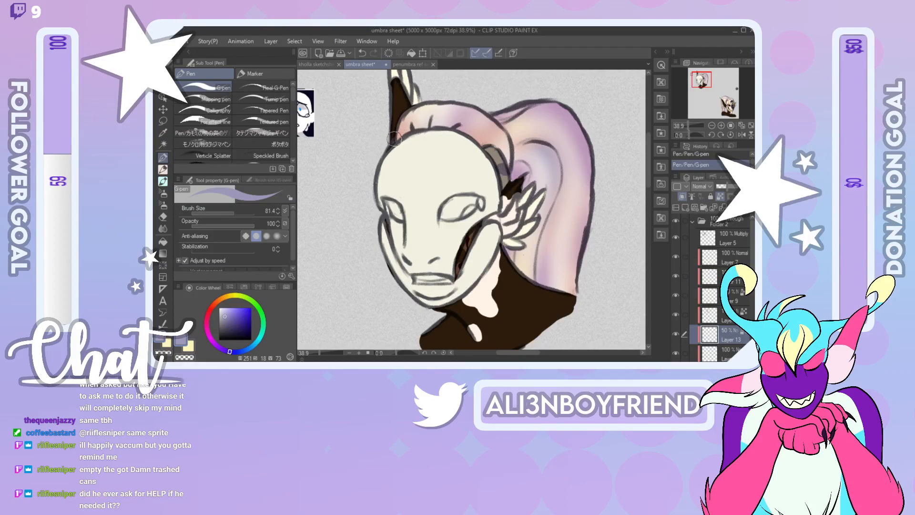
Step: Add mauve and peach reference-palette strokes to the strip behind the mask and soften them with the Blur tool
{"action": "left_click", "coordinate": [188, 346]}
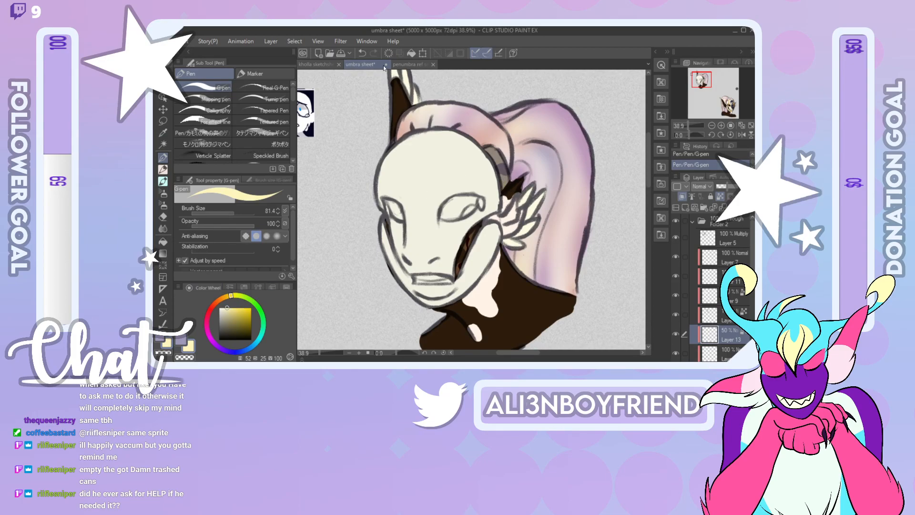
{"action": "left_click", "coordinate": [415, 64]}
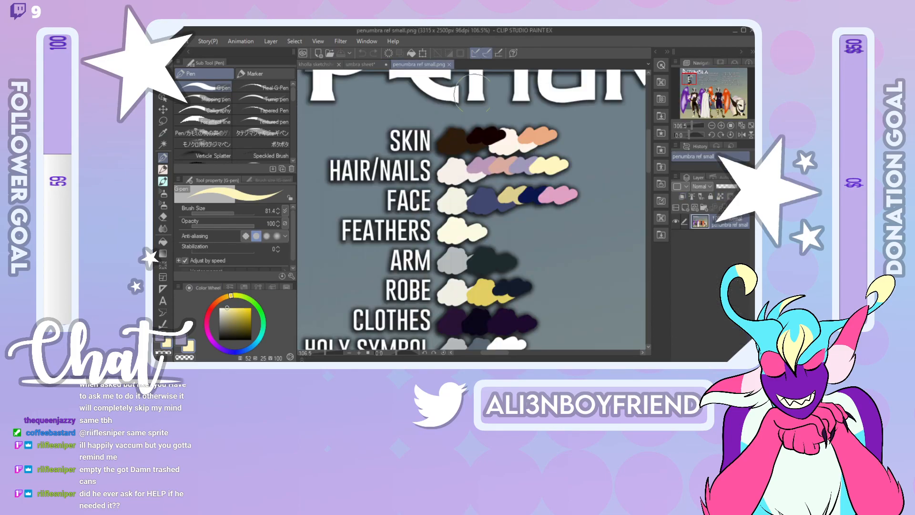
{"action": "right_click", "coordinate": [490, 167]}
{"action": "left_click", "coordinate": [189, 340]}
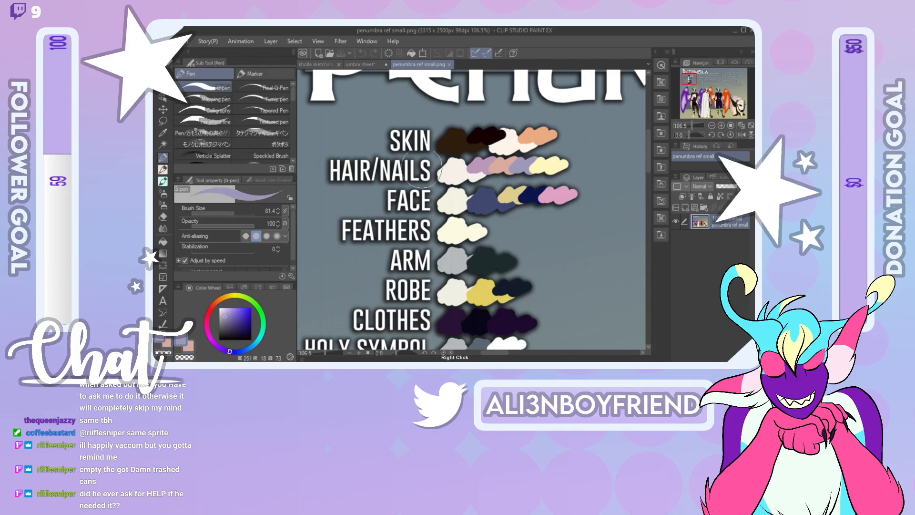
{"action": "right_click", "coordinate": [479, 166]}
{"action": "left_click", "coordinate": [355, 66]}
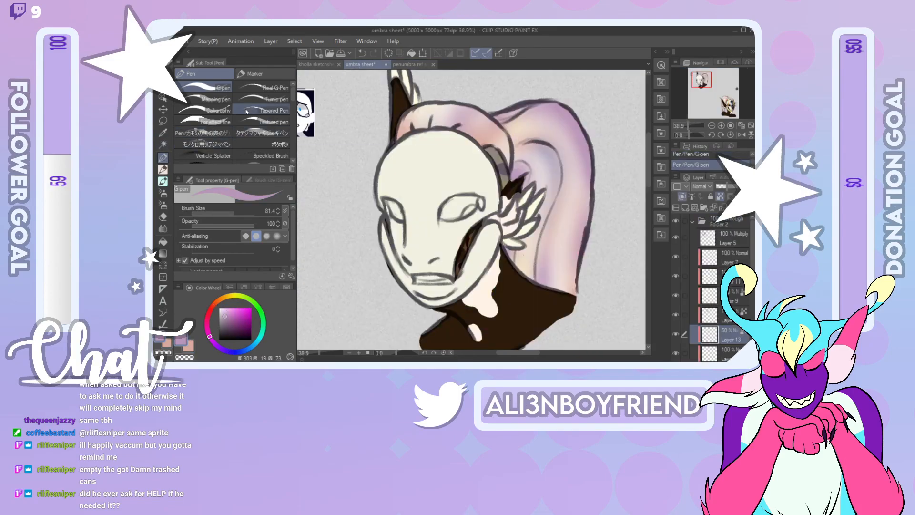
{"action": "mouse_move", "coordinate": [501, 164]}
{"action": "left_mouse_down"}
{"action": "mouse_move", "coordinate": [508, 142]}
{"action": "mouse_move", "coordinate": [510, 152]}
{"action": "mouse_move", "coordinate": [493, 157]}
{"action": "mouse_move", "coordinate": [515, 177]}
{"action": "left_mouse_up"}
{"action": "left_click", "coordinate": [188, 339]}
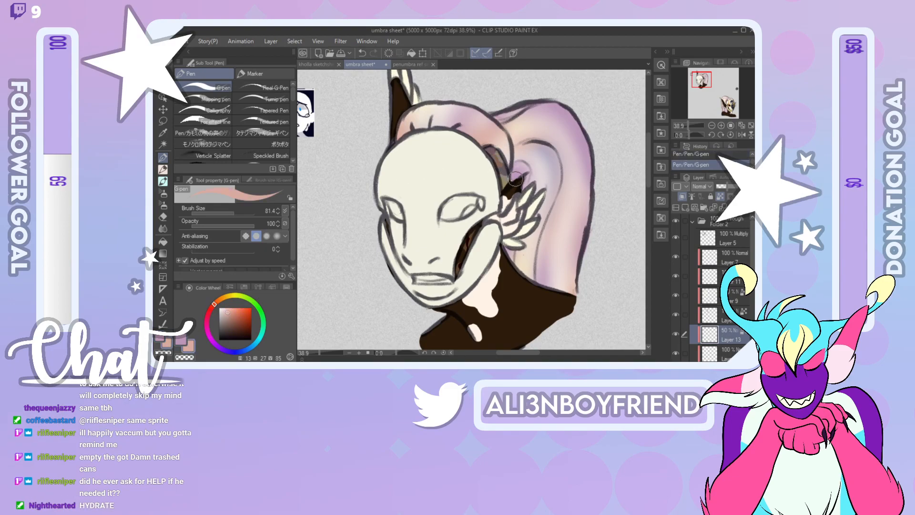
{"action": "left_click", "coordinate": [164, 228]}
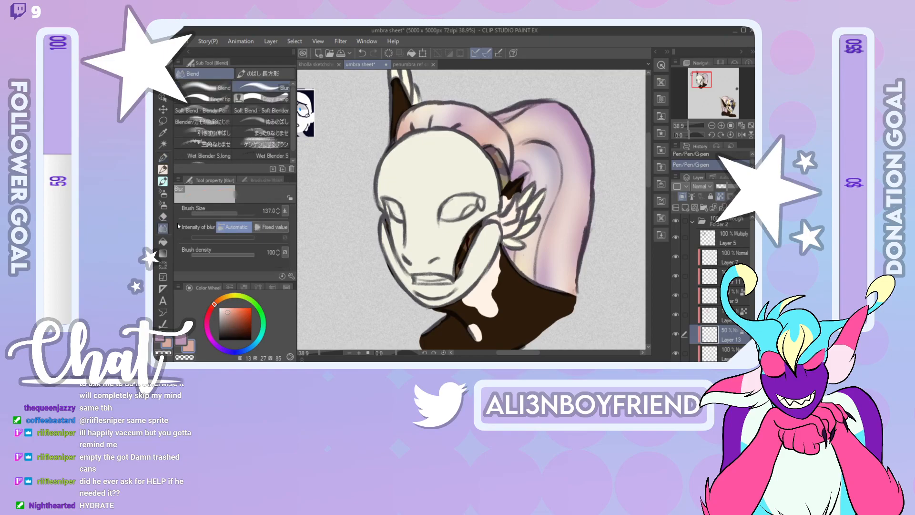
{"action": "mouse_move", "coordinate": [497, 168]}
{"action": "left_mouse_down"}
{"action": "mouse_move", "coordinate": [498, 157]}
{"action": "mouse_move", "coordinate": [510, 181]}
{"action": "left_mouse_up"}
Step: Add a new raster layer above the Multiply line layer, Layer 5, and clip it to that layer
{"action": "mouse_move", "coordinate": [707, 90]}
{"action": "left_mouse_down"}
{"action": "mouse_move", "coordinate": [712, 98]}
{"action": "mouse_move", "coordinate": [702, 79]}
{"action": "left_mouse_up"}
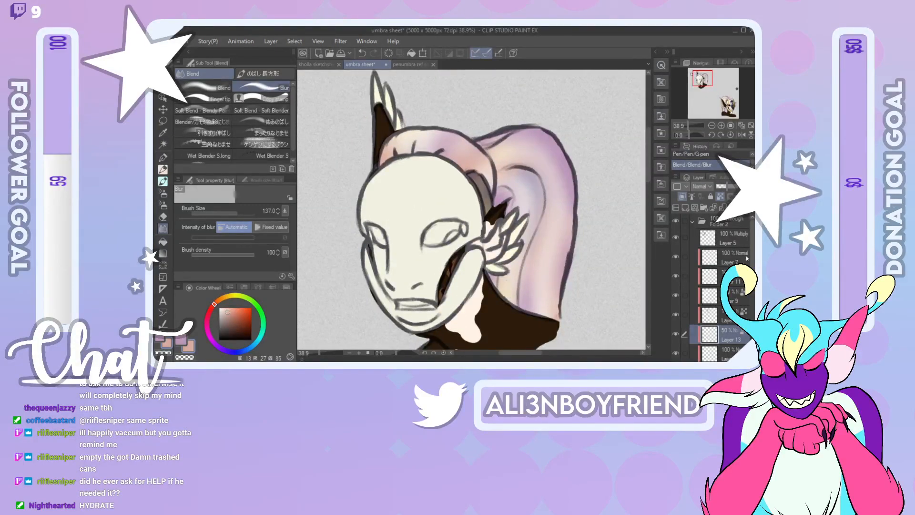
{"action": "left_click", "coordinate": [747, 245]}
{"action": "left_click", "coordinate": [694, 208]}
{"action": "left_click", "coordinate": [682, 196]}
Step: Recolor the inner ponytail lines and the top hair lines in mauve with the G-pen
{"action": "left_click", "coordinate": [162, 157]}
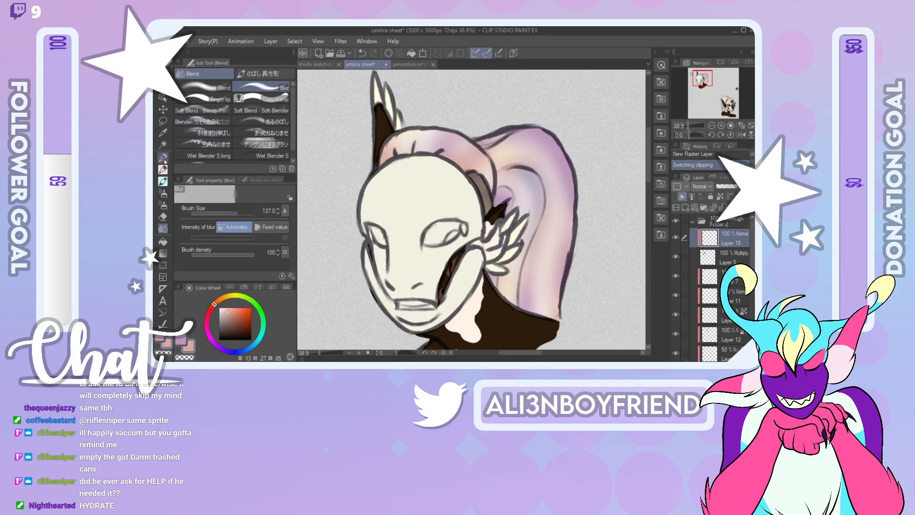
{"action": "left_click", "coordinate": [498, 285]}
{"action": "left_click", "coordinate": [181, 340]}
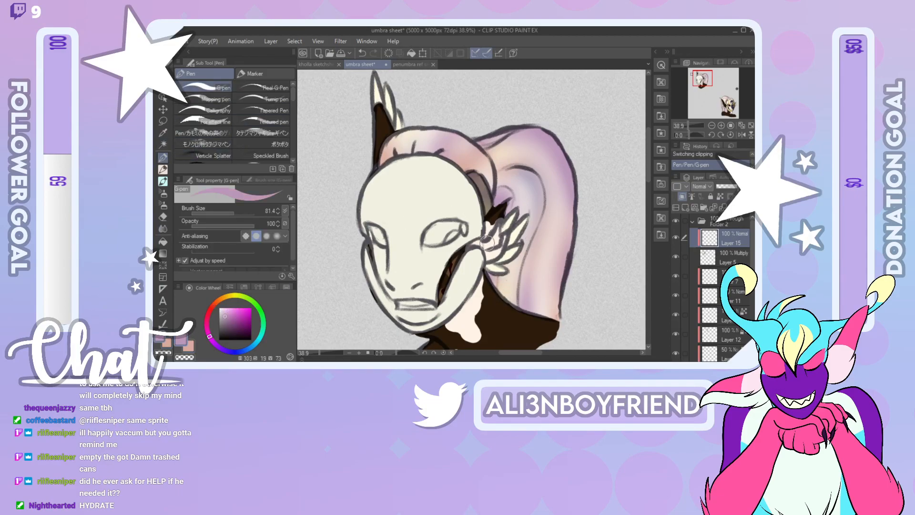
{"action": "key", "text": "ctrl+z"}
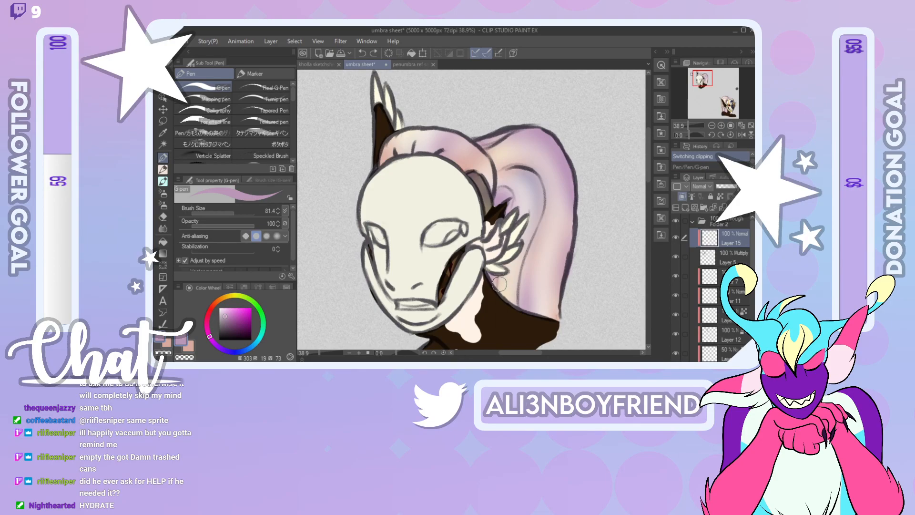
{"action": "left_click", "coordinate": [498, 281]}
{"action": "mouse_move", "coordinate": [520, 290]}
{"action": "left_mouse_down"}
{"action": "mouse_move", "coordinate": [539, 224]}
{"action": "mouse_move", "coordinate": [532, 172]}
{"action": "mouse_move", "coordinate": [509, 193]}
{"action": "mouse_move", "coordinate": [513, 207]}
{"action": "mouse_move", "coordinate": [519, 186]}
{"action": "mouse_move", "coordinate": [506, 186]}
{"action": "mouse_move", "coordinate": [507, 169]}
{"action": "mouse_move", "coordinate": [522, 162]}
{"action": "mouse_move", "coordinate": [546, 197]}
{"action": "left_mouse_up"}
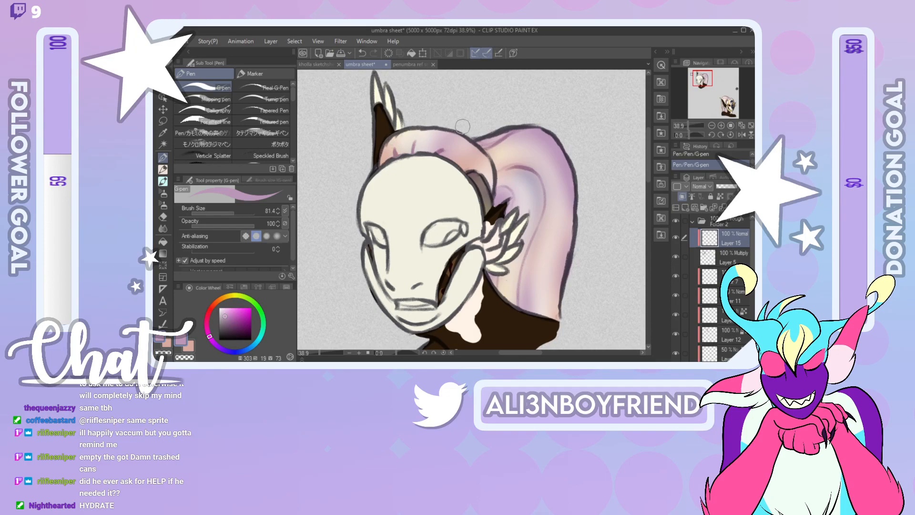
{"action": "key", "text": "ctrl+z"}
{"action": "left_click_drag", "start_coordinate": [392, 153], "coordinate": [398, 147]}
Step: Select the mask's clipped color layer and sample the dark blue from the Face row of the Penumbra reference palette
{"action": "scroll", "coordinate": [718, 286], "scroll_direction": "down", "scroll_amount": 3}
{"action": "left_click", "coordinate": [719, 270]}
{"action": "left_click", "coordinate": [676, 270]}
{"action": "left_click", "coordinate": [675, 270]}
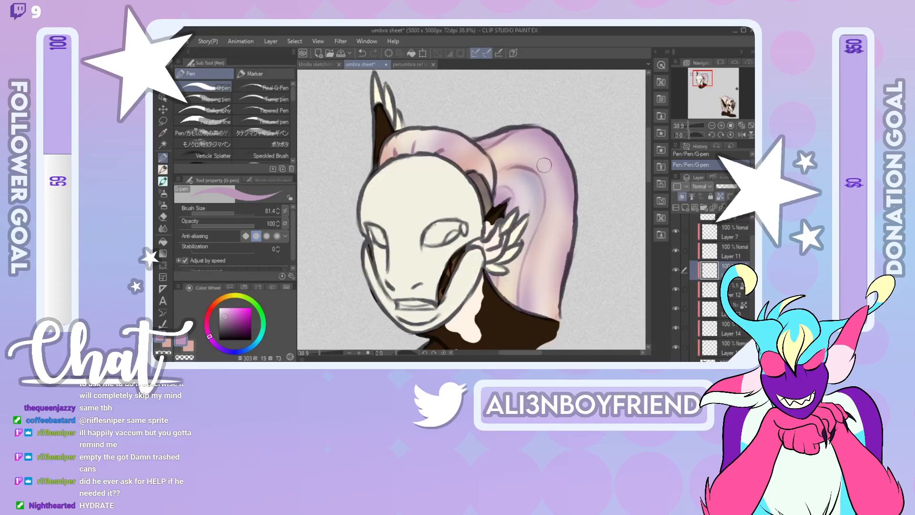
{"action": "left_click", "coordinate": [414, 64]}
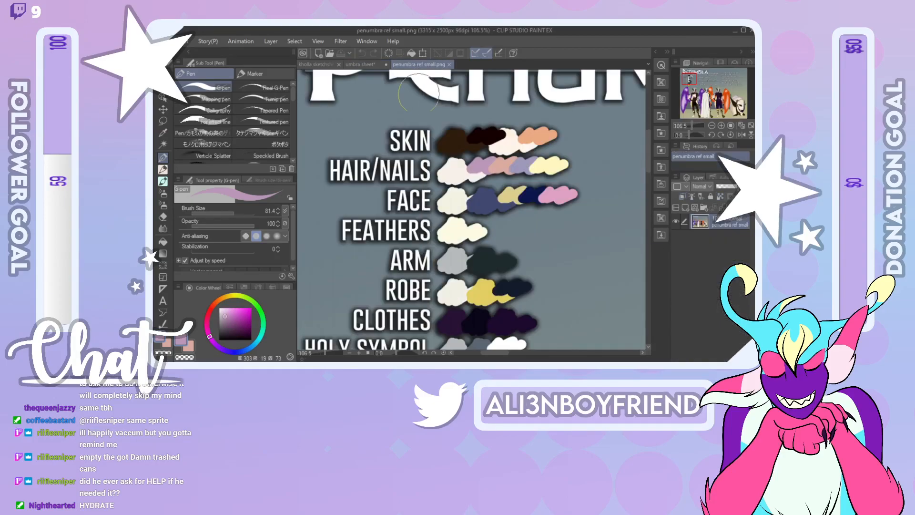
{"action": "right_click", "coordinate": [484, 201]}
{"action": "left_click", "coordinate": [318, 64]}
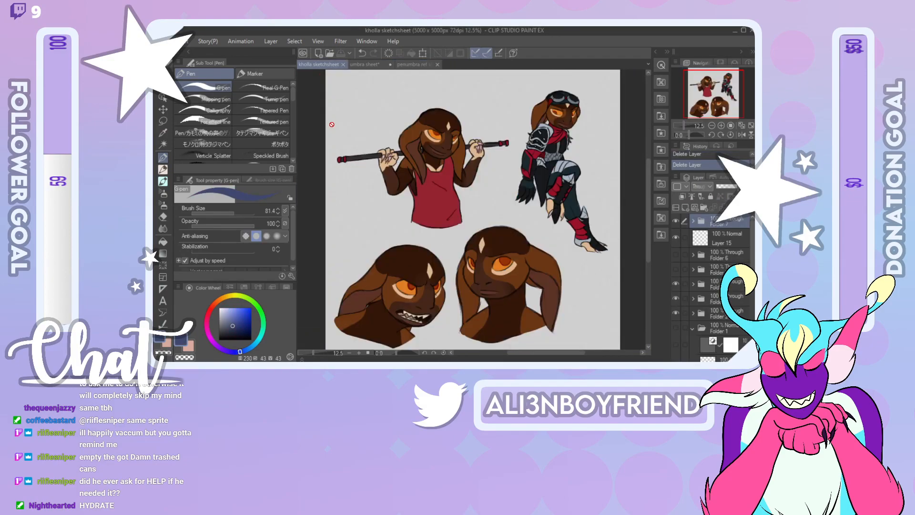
{"action": "left_click", "coordinate": [363, 64]}
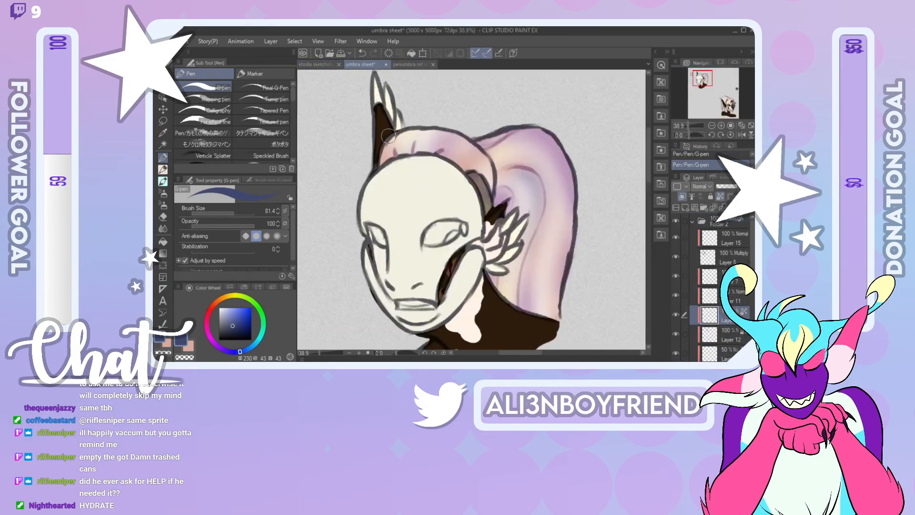
Step: Flip the canvas view, set the G-pen's stabilization to 100, and paint a dark blue oval on the mask's forehead
{"action": "left_click", "coordinate": [742, 136]}
{"action": "mouse_move", "coordinate": [700, 81]}
{"action": "left_mouse_down"}
{"action": "mouse_move", "coordinate": [728, 106]}
{"action": "mouse_move", "coordinate": [682, 76]}
{"action": "mouse_move", "coordinate": [693, 81]}
{"action": "left_mouse_up"}
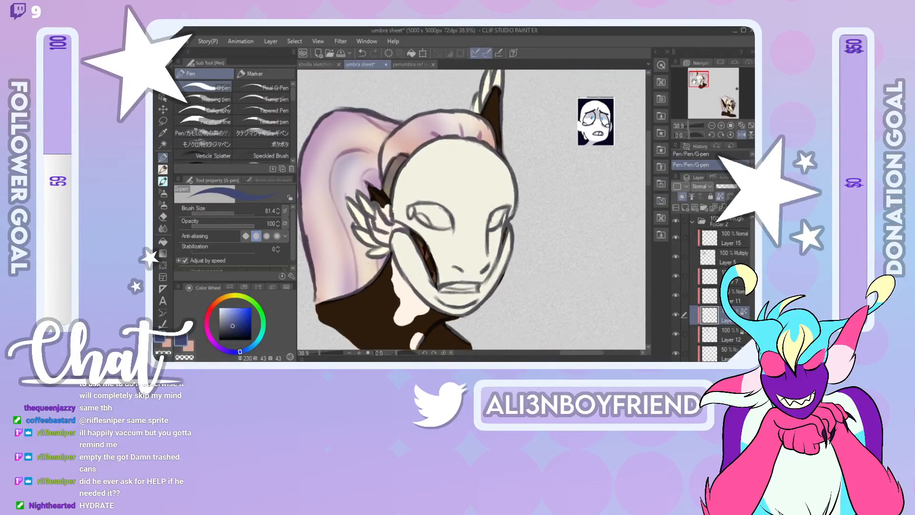
{"action": "left_click_drag", "start_coordinate": [192, 248], "coordinate": [280, 246]}
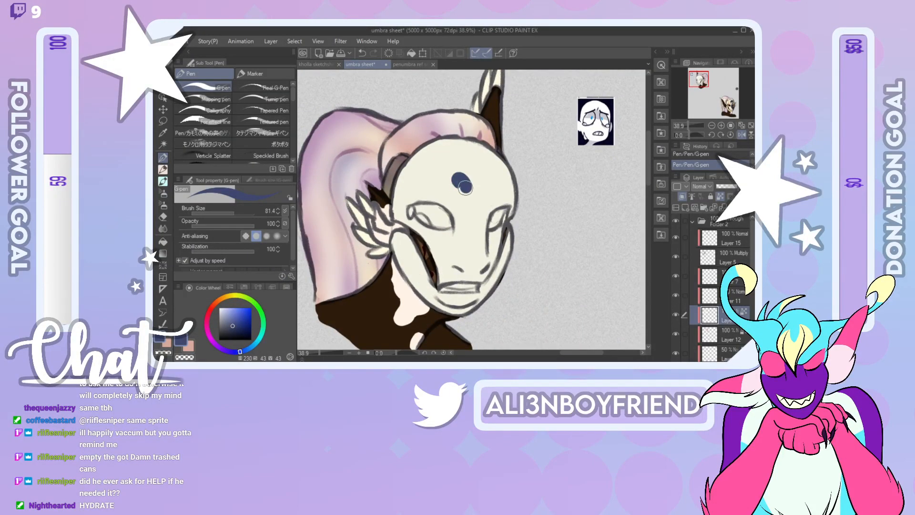
{"action": "left_click_drag", "start_coordinate": [464, 187], "coordinate": [452, 177]}
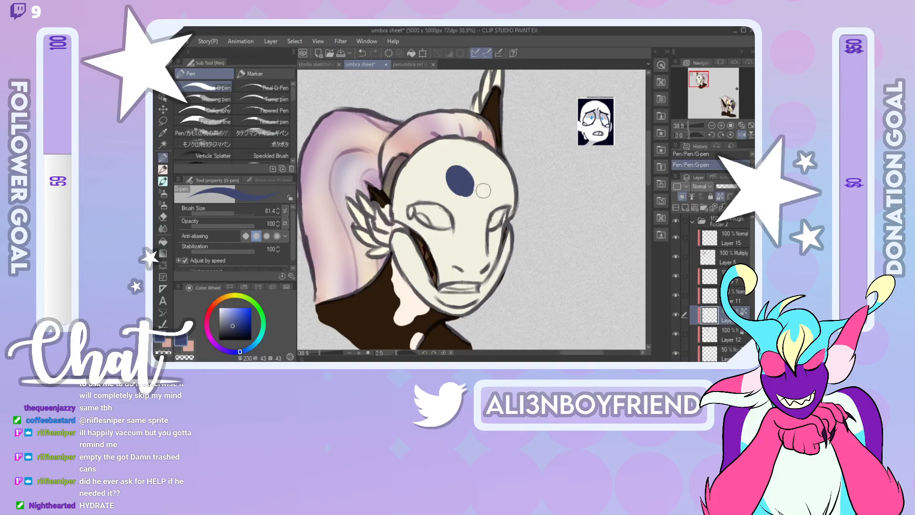
Step: Extend the dark blue forehead oval downward into a pointed teardrop
{"action": "mouse_move", "coordinate": [700, 83]}
{"action": "left_mouse_down"}
{"action": "mouse_move", "coordinate": [731, 109]}
{"action": "mouse_move", "coordinate": [728, 91]}
{"action": "mouse_move", "coordinate": [697, 73]}
{"action": "mouse_move", "coordinate": [700, 85]}
{"action": "left_mouse_up"}
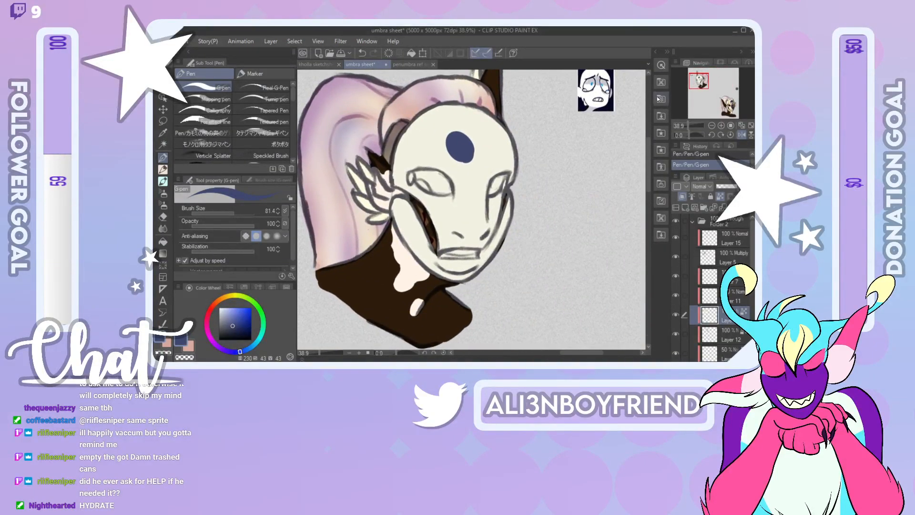
{"action": "key", "text": "ctrl+z"}
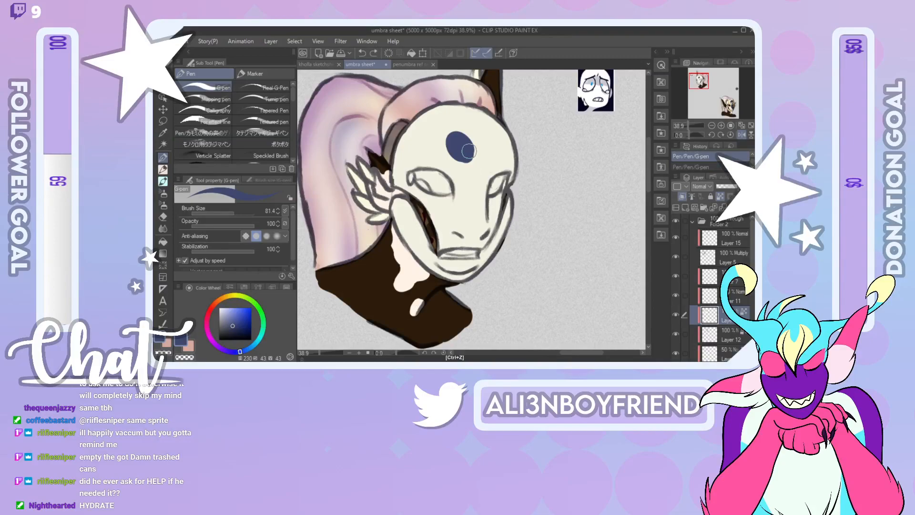
{"action": "mouse_move", "coordinate": [468, 154]}
{"action": "left_mouse_down"}
{"action": "mouse_move", "coordinate": [473, 182]}
{"action": "mouse_move", "coordinate": [467, 156]}
{"action": "left_mouse_up"}
{"action": "key", "text": "ctrl+z"}
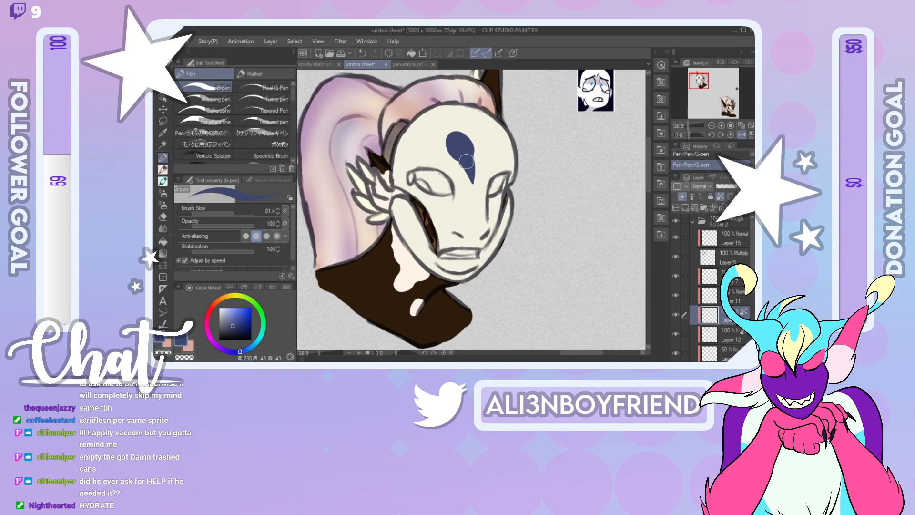
Step: Flip the canvas back and refine the forehead teardrop's outline with dark blue strokes, undoing the unwanted ones
{"action": "left_click", "coordinate": [741, 134]}
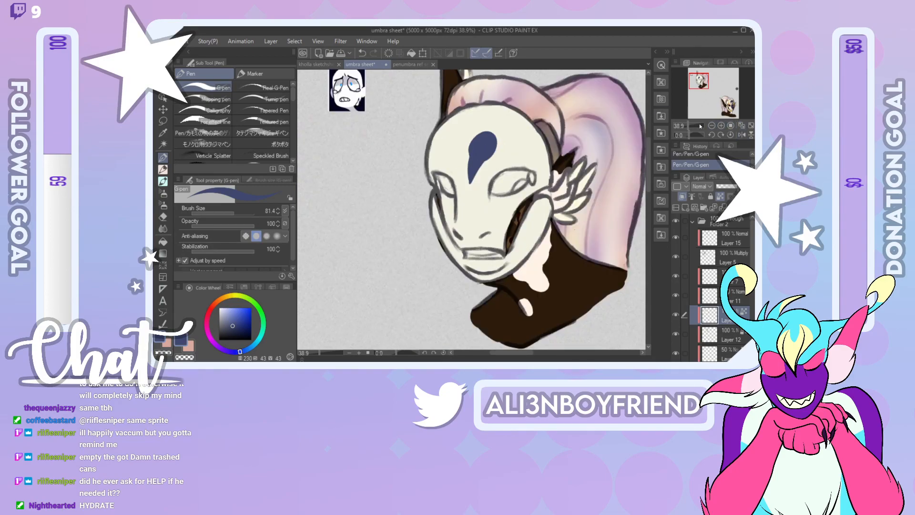
{"action": "mouse_move", "coordinate": [701, 80]}
{"action": "left_mouse_down"}
{"action": "mouse_move", "coordinate": [733, 105]}
{"action": "mouse_move", "coordinate": [708, 82]}
{"action": "left_mouse_up"}
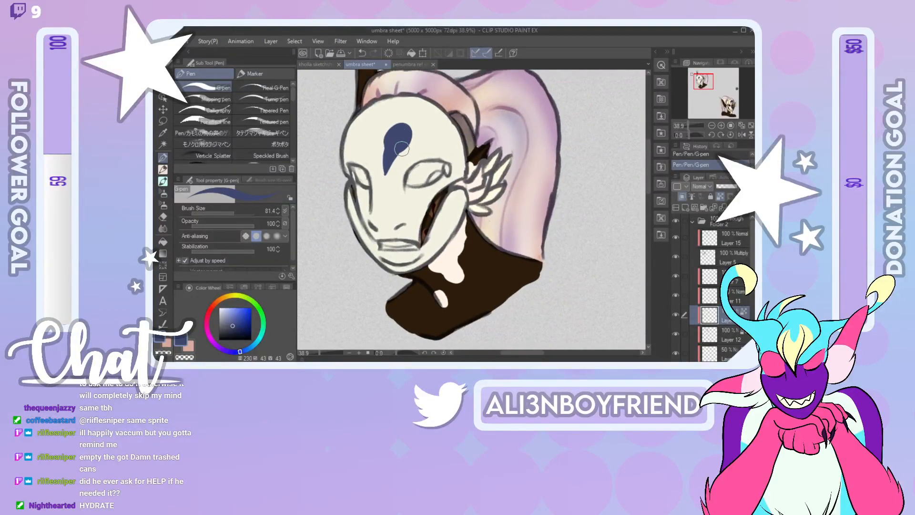
{"action": "key", "text": "ctrl+z"}
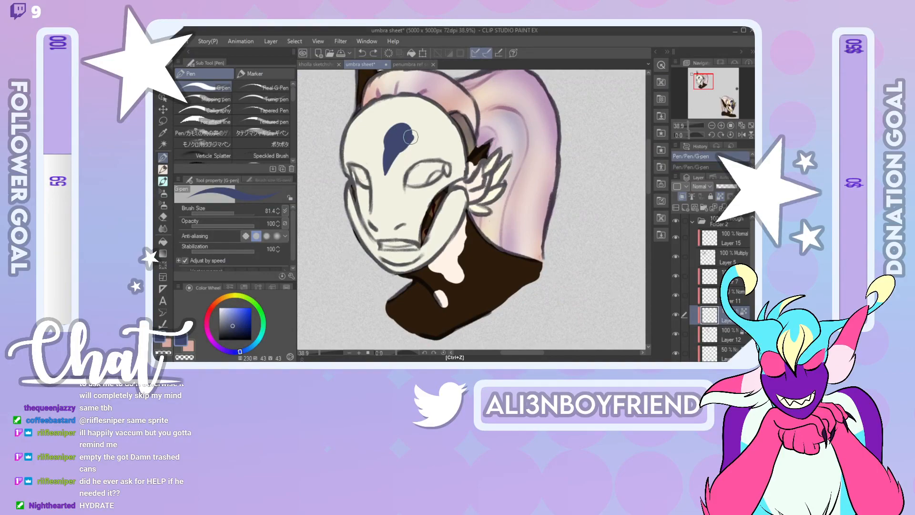
{"action": "mouse_move", "coordinate": [416, 129]}
{"action": "left_mouse_down"}
{"action": "mouse_move", "coordinate": [430, 137]}
{"action": "mouse_move", "coordinate": [397, 179]}
{"action": "mouse_move", "coordinate": [399, 197]}
{"action": "mouse_move", "coordinate": [422, 220]}
{"action": "left_mouse_up"}
{"action": "mouse_move", "coordinate": [706, 88]}
{"action": "left_mouse_down"}
{"action": "mouse_move", "coordinate": [728, 106]}
{"action": "mouse_move", "coordinate": [698, 79]}
{"action": "left_mouse_up"}
{"action": "key", "text": "ctrl+z"}
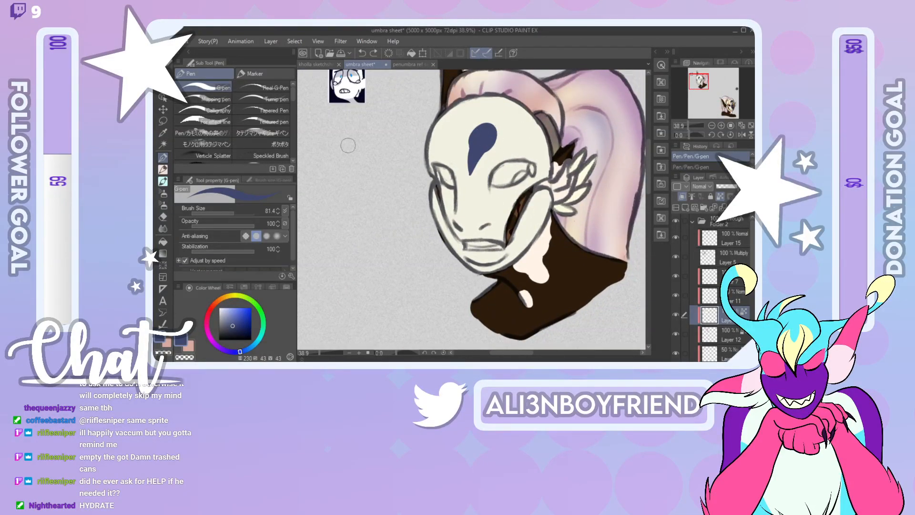
Step: Lasso the dark blue forehead teardrop and rotate it upright with the Scale/Rotate transformation, shifting it toward the mask's center
{"action": "left_click", "coordinate": [162, 120]}
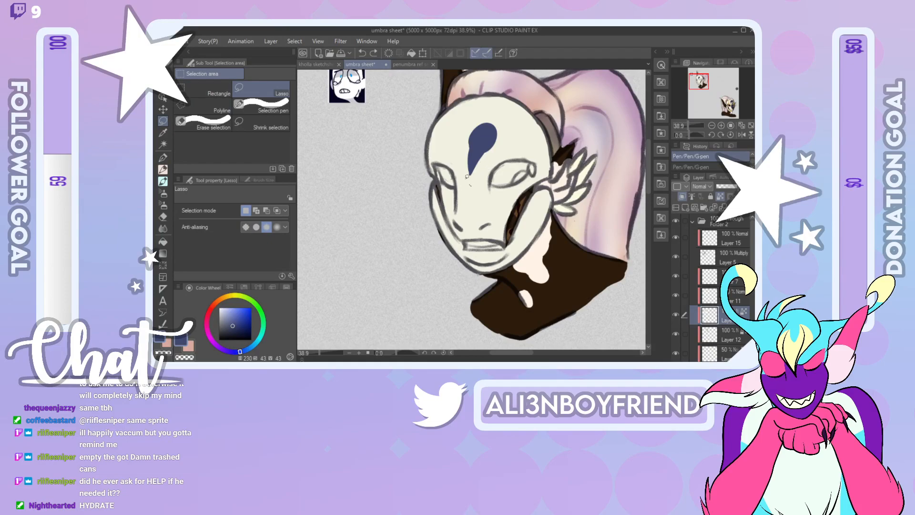
{"action": "left_click_drag", "start_coordinate": [493, 173], "coordinate": [479, 184]}
{"action": "left_click", "coordinate": [520, 200]}
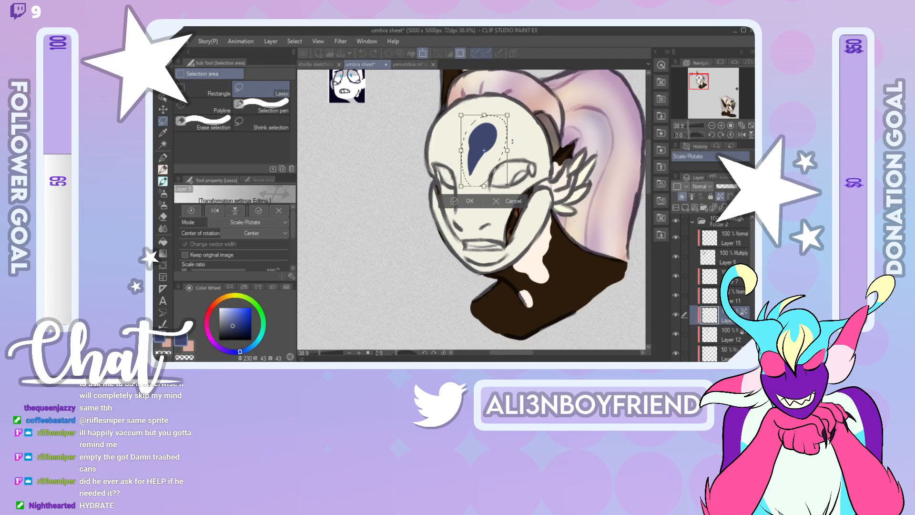
{"action": "left_click_drag", "start_coordinate": [518, 129], "coordinate": [495, 136]}
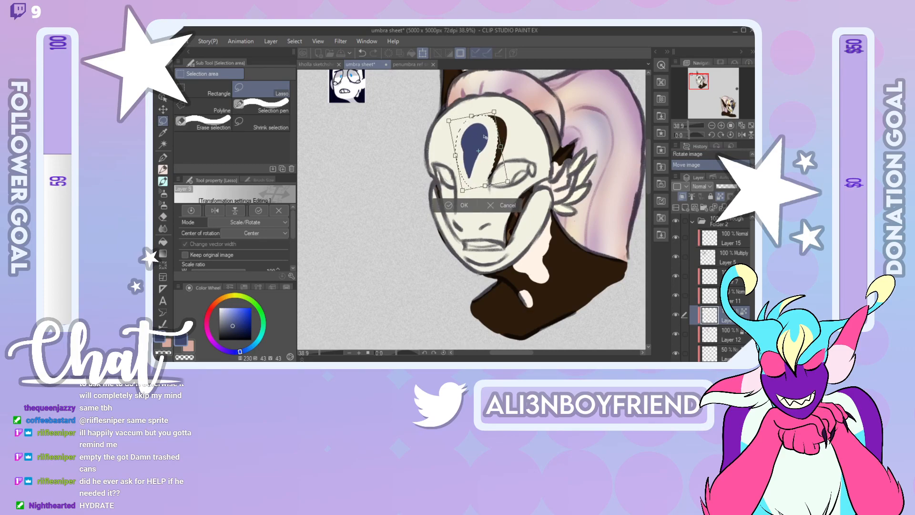
{"action": "left_click", "coordinate": [469, 210]}
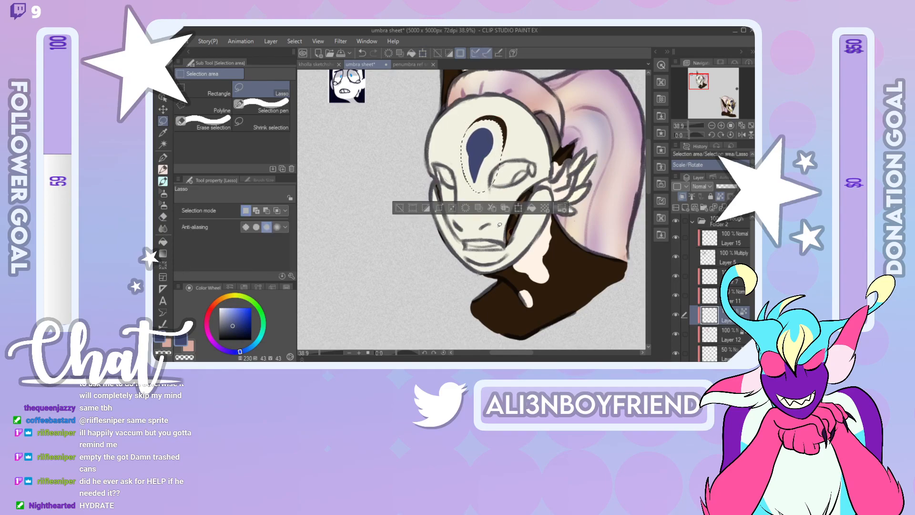
Step: Move the selected teardrop slightly farther from the ear side of the forehead and clear the selection
{"action": "left_click", "coordinate": [517, 205]}
{"action": "left_click_drag", "start_coordinate": [493, 143], "coordinate": [492, 142]}
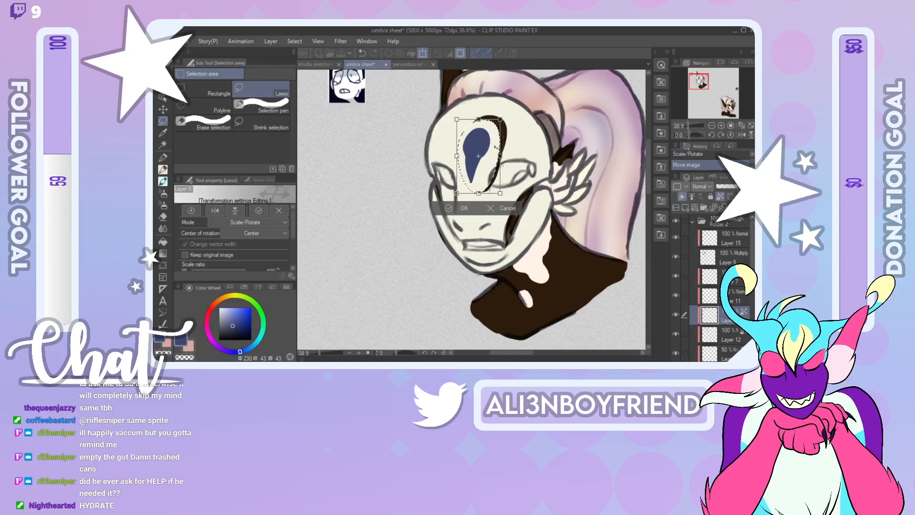
{"action": "left_click", "coordinate": [469, 209]}
{"action": "left_click", "coordinate": [295, 41]}
{"action": "left_click", "coordinate": [315, 67]}
Step: Add a raster layer and paint the sampled mask cream over the dark gap beside the teardrop with the G-pen
{"action": "left_click", "coordinate": [163, 158]}
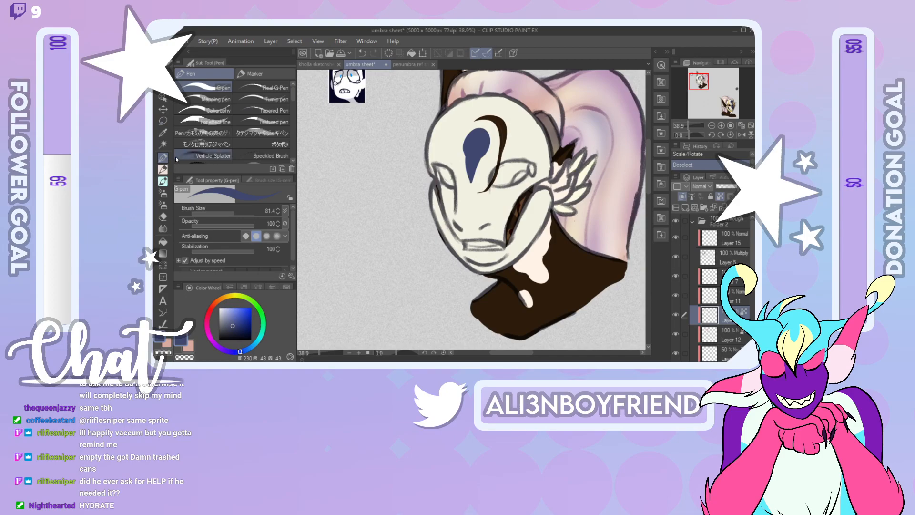
{"action": "left_click", "coordinate": [686, 207]}
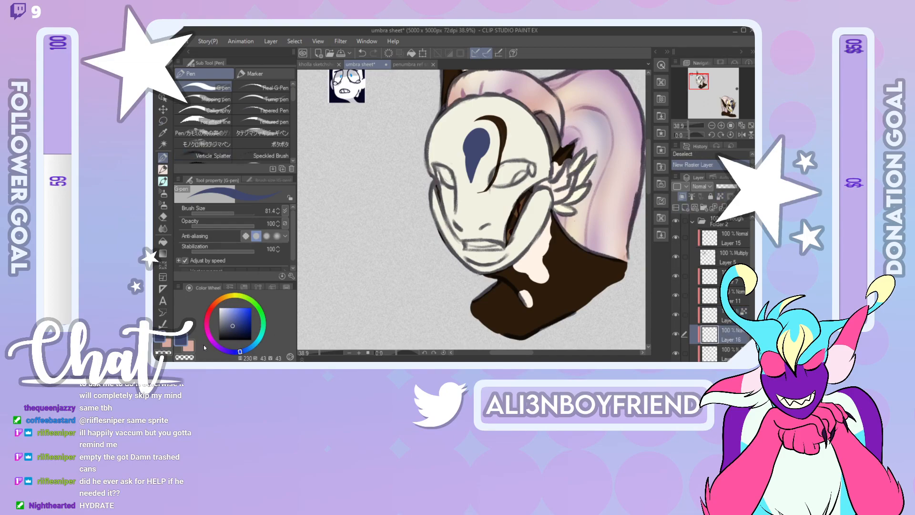
{"action": "right_click", "coordinate": [486, 187]}
{"action": "mouse_move", "coordinate": [486, 187]}
{"action": "left_mouse_down"}
{"action": "mouse_move", "coordinate": [503, 138]}
{"action": "mouse_move", "coordinate": [493, 116]}
{"action": "mouse_move", "coordinate": [477, 119]}
{"action": "mouse_move", "coordinate": [491, 124]}
{"action": "left_mouse_up"}
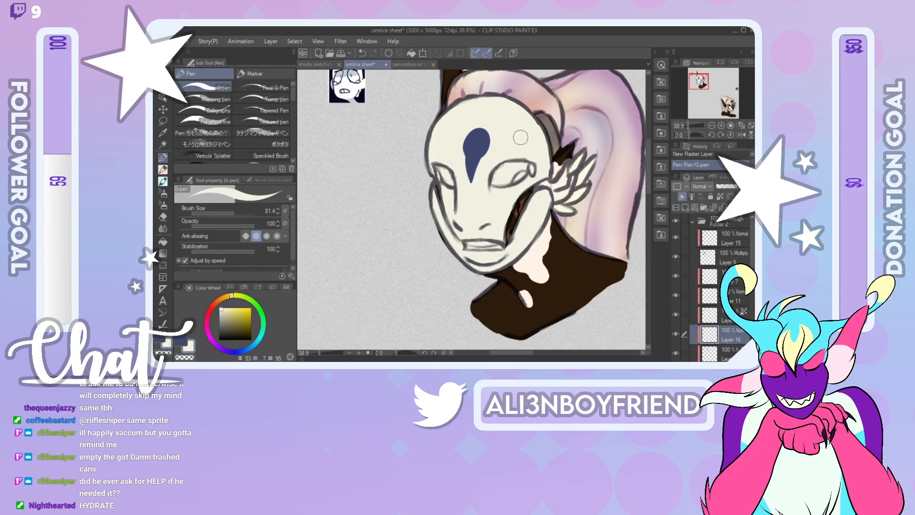
Step: Reselect the mask's marking layer and the dark blue, and try a curved stroke beside the forehead teardrop
{"action": "left_click", "coordinate": [729, 315]}
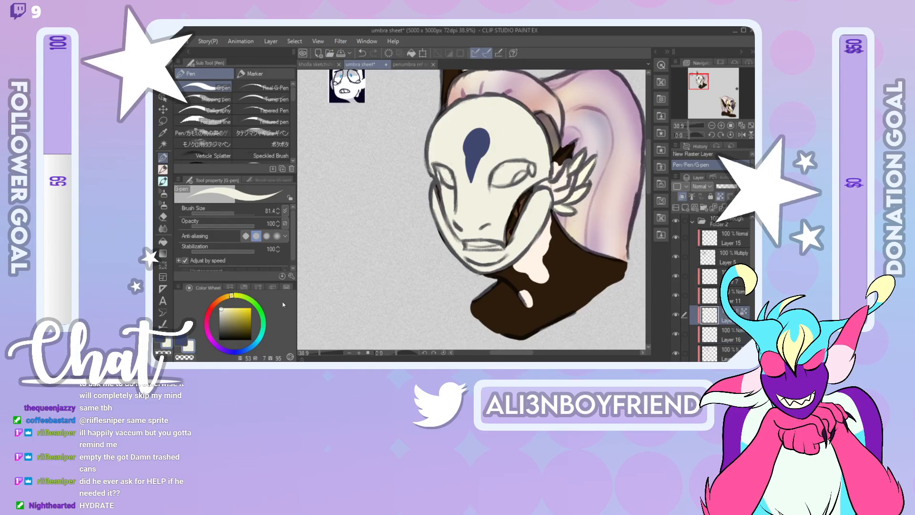
{"action": "left_click", "coordinate": [192, 345]}
{"action": "mouse_move", "coordinate": [704, 84]}
{"action": "left_mouse_down"}
{"action": "mouse_move", "coordinate": [737, 116]}
{"action": "mouse_move", "coordinate": [732, 101]}
{"action": "mouse_move", "coordinate": [701, 85]}
{"action": "left_mouse_up"}
{"action": "mouse_move", "coordinate": [391, 149]}
{"action": "left_mouse_down"}
{"action": "mouse_move", "coordinate": [410, 120]}
{"action": "mouse_move", "coordinate": [425, 125]}
{"action": "left_mouse_up"}
{"action": "key", "text": "ctrl+z"}
{"action": "key", "text": "ctrl+z"}
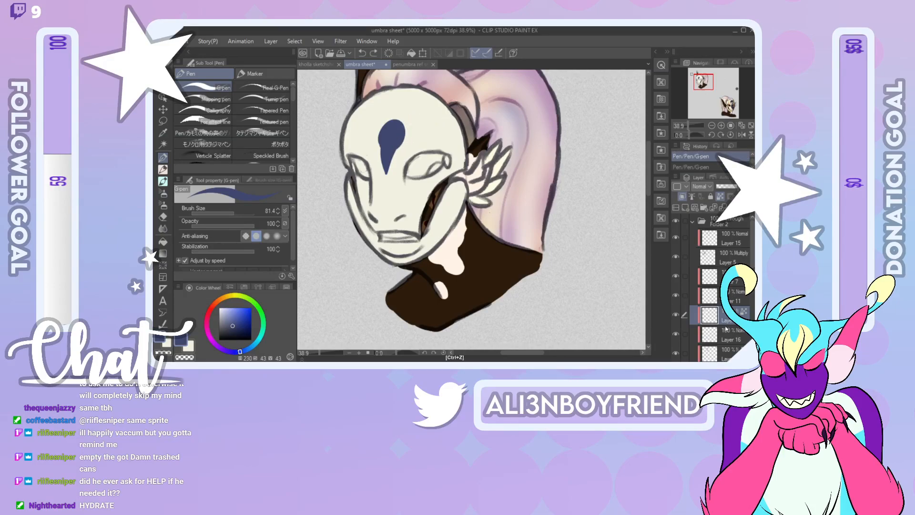
Step: Toggle the marking layer's transparent pixel lock and merge the layer with the cream patch layer, Layer 16
{"action": "left_click", "coordinate": [721, 200]}
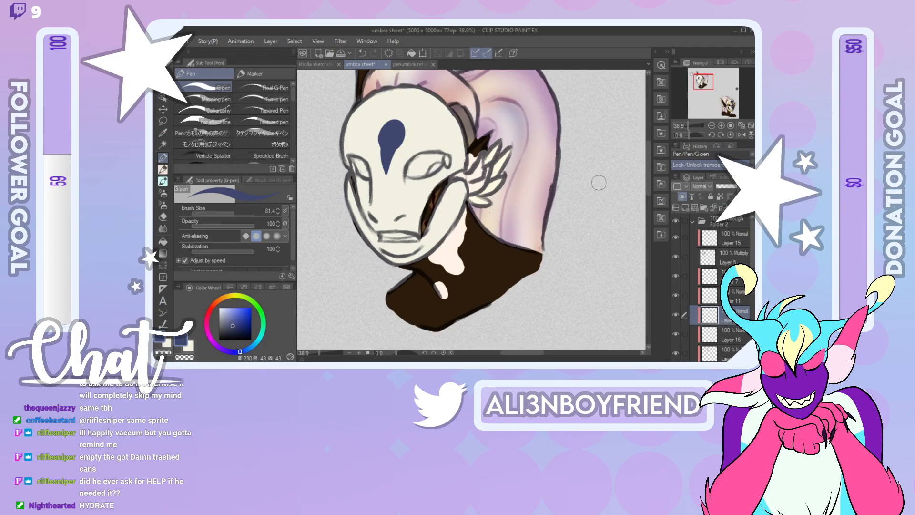
{"action": "left_click", "coordinate": [733, 335], "text": "shift"}
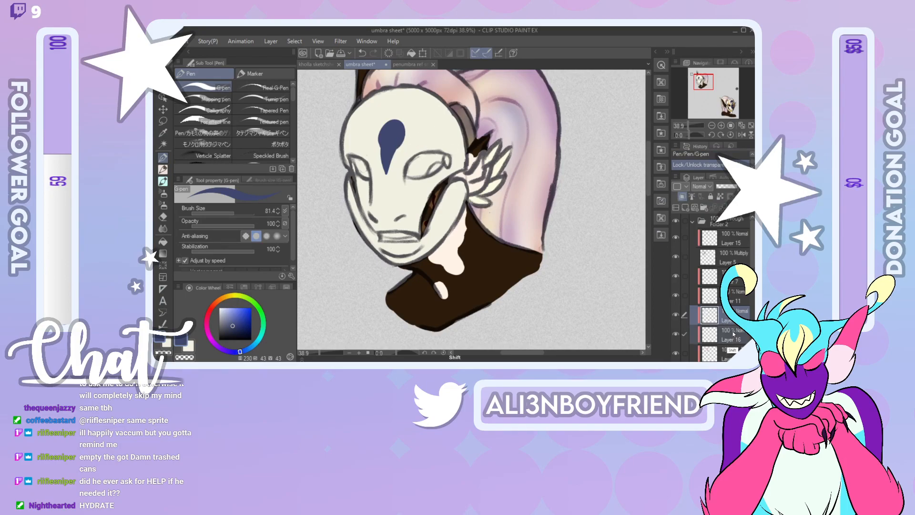
{"action": "right_click", "coordinate": [736, 332]}
{"action": "left_click", "coordinate": [681, 302]}
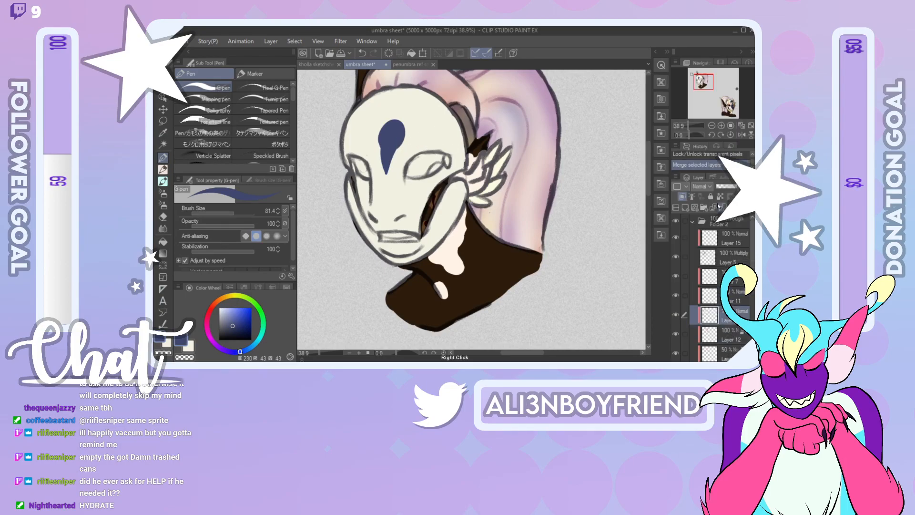
Step: Paint a curved dark blue band from the forehead teardrop past the ear-side eye to the jaw, undoing unwanted strokes
{"action": "mouse_move", "coordinate": [396, 147]}
{"action": "left_mouse_down"}
{"action": "mouse_move", "coordinate": [403, 126]}
{"action": "mouse_move", "coordinate": [417, 120]}
{"action": "mouse_move", "coordinate": [403, 132]}
{"action": "mouse_move", "coordinate": [412, 123]}
{"action": "mouse_move", "coordinate": [421, 134]}
{"action": "mouse_move", "coordinate": [404, 151]}
{"action": "mouse_move", "coordinate": [411, 123]}
{"action": "mouse_move", "coordinate": [426, 123]}
{"action": "mouse_move", "coordinate": [398, 188]}
{"action": "mouse_move", "coordinate": [426, 245]}
{"action": "left_mouse_up"}
{"action": "key", "text": "ctrl+z"}
{"action": "key", "text": "ctrl+z"}
{"action": "key", "text": "ctrl+z"}
{"action": "mouse_move", "coordinate": [700, 100]}
{"action": "left_mouse_down"}
{"action": "mouse_move", "coordinate": [724, 93]}
{"action": "mouse_move", "coordinate": [730, 115]}
{"action": "mouse_move", "coordinate": [699, 86]}
{"action": "left_mouse_up"}
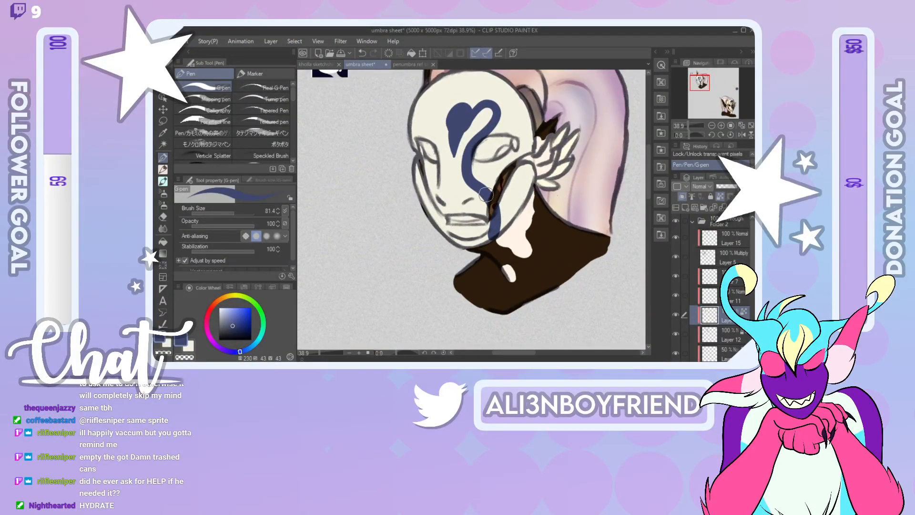
{"action": "mouse_move", "coordinate": [495, 209]}
{"action": "left_mouse_down"}
{"action": "mouse_move", "coordinate": [499, 234]}
{"action": "mouse_move", "coordinate": [500, 191]}
{"action": "mouse_move", "coordinate": [512, 235]}
{"action": "left_mouse_up"}
Step: Touch up the band and teardrop with sampled cream and dark blue, undoing the unwanted strokes
{"action": "right_click", "coordinate": [513, 122]}
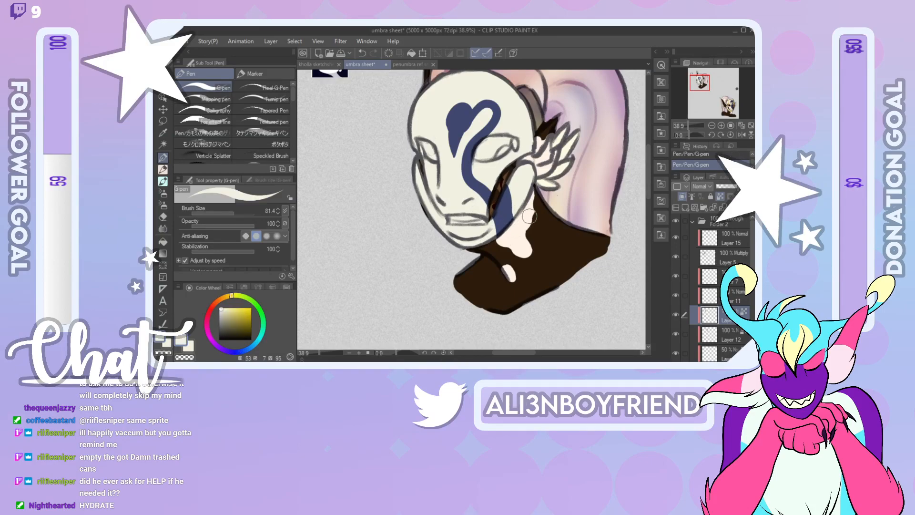
{"action": "right_click", "coordinate": [503, 207]}
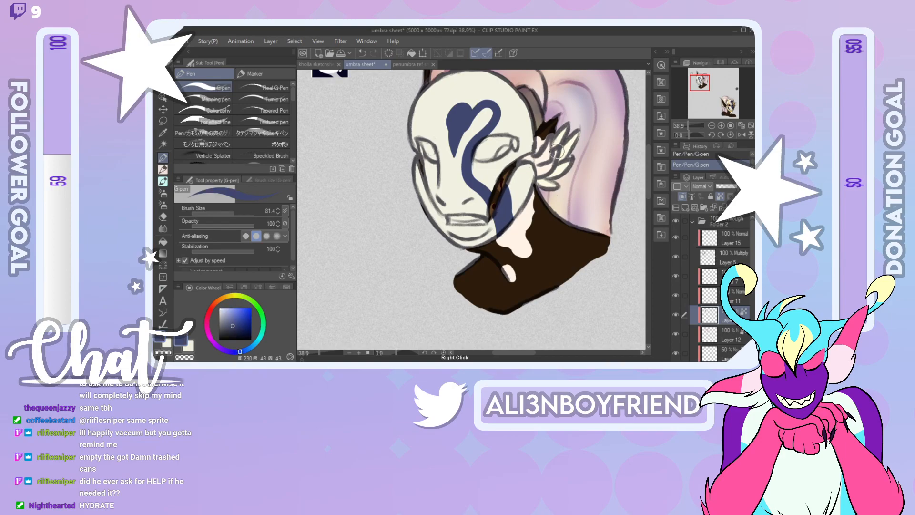
{"action": "mouse_move", "coordinate": [455, 112]}
{"action": "left_mouse_down"}
{"action": "mouse_move", "coordinate": [480, 94]}
{"action": "mouse_move", "coordinate": [470, 122]}
{"action": "left_mouse_up"}
{"action": "key", "text": "ctrl+z"}
{"action": "key", "text": "ctrl+z"}
{"action": "mouse_move", "coordinate": [701, 77]}
{"action": "left_mouse_down"}
{"action": "mouse_move", "coordinate": [733, 106]}
{"action": "mouse_move", "coordinate": [724, 95]}
{"action": "left_mouse_up"}
{"action": "left_click_drag", "start_coordinate": [703, 75], "coordinate": [704, 75]}
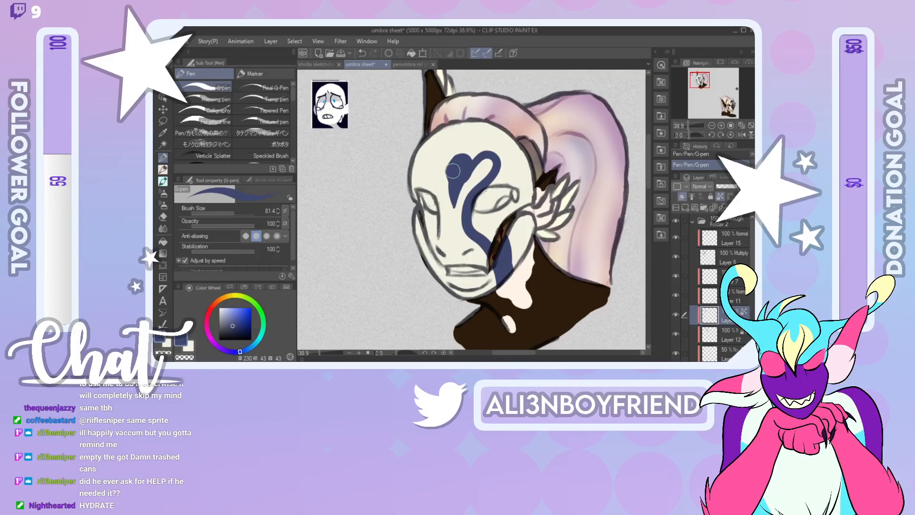
Step: Set the G-pen's stabilization to 0 and fill the mask's ear side beyond the curved band with dark blue
{"action": "mouse_move", "coordinate": [452, 172]}
{"action": "left_mouse_down"}
{"action": "mouse_move", "coordinate": [472, 143]}
{"action": "mouse_move", "coordinate": [465, 169]}
{"action": "mouse_move", "coordinate": [476, 169]}
{"action": "mouse_move", "coordinate": [474, 151]}
{"action": "mouse_move", "coordinate": [474, 163]}
{"action": "mouse_move", "coordinate": [453, 172]}
{"action": "mouse_move", "coordinate": [461, 154]}
{"action": "mouse_move", "coordinate": [488, 143]}
{"action": "mouse_move", "coordinate": [507, 157]}
{"action": "mouse_move", "coordinate": [508, 185]}
{"action": "mouse_move", "coordinate": [537, 188]}
{"action": "left_mouse_up"}
{"action": "key", "text": "ctrl+z"}
{"action": "left_click", "coordinate": [186, 247]}
{"action": "mouse_move", "coordinate": [521, 176]}
{"action": "left_mouse_down"}
{"action": "mouse_move", "coordinate": [526, 197]}
{"action": "mouse_move", "coordinate": [524, 239]}
{"action": "mouse_move", "coordinate": [508, 197]}
{"action": "mouse_move", "coordinate": [492, 206]}
{"action": "mouse_move", "coordinate": [483, 194]}
{"action": "mouse_move", "coordinate": [480, 209]}
{"action": "mouse_move", "coordinate": [500, 178]}
{"action": "mouse_move", "coordinate": [511, 198]}
{"action": "mouse_move", "coordinate": [498, 168]}
{"action": "left_mouse_up"}
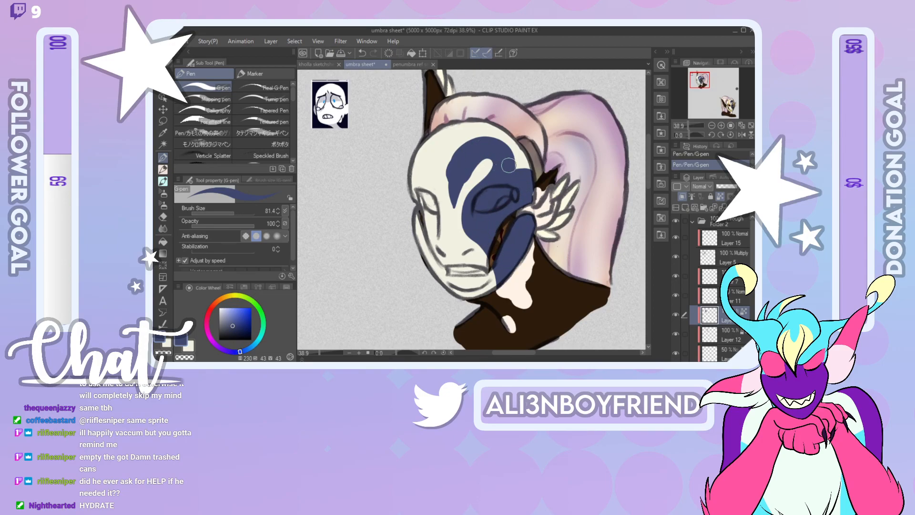
Step: Toggle the transparent pixel lock to paint the mask's ear-side edge, and refine the forehead marking in the flipped view
{"action": "left_click", "coordinate": [720, 196]}
{"action": "left_click_drag", "start_coordinate": [532, 197], "coordinate": [546, 230]}
{"action": "left_click", "coordinate": [721, 196]}
{"action": "left_click", "coordinate": [742, 136]}
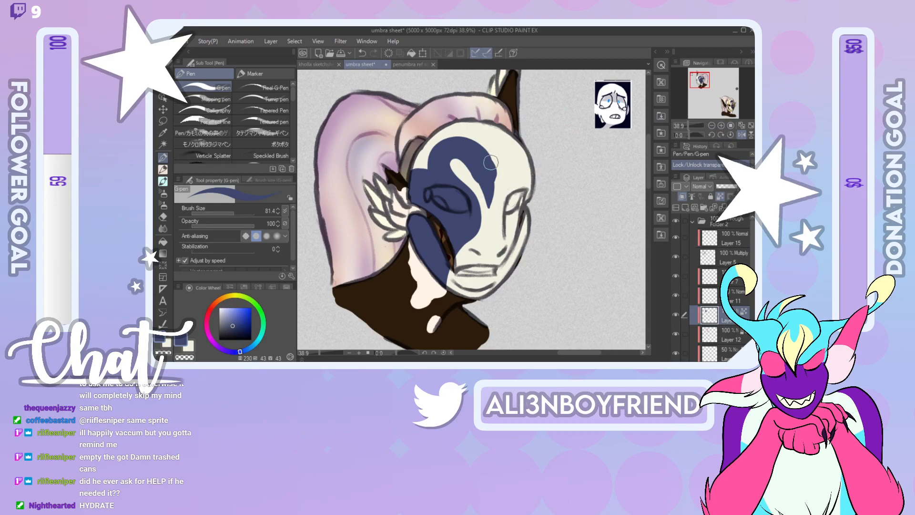
{"action": "left_click_drag", "start_coordinate": [489, 158], "coordinate": [492, 166]}
Step: Sample the gold from the finished reference mask on the sheet and add a new raster layer for the gold details
{"action": "left_click_drag", "start_coordinate": [701, 82], "coordinate": [729, 106]}
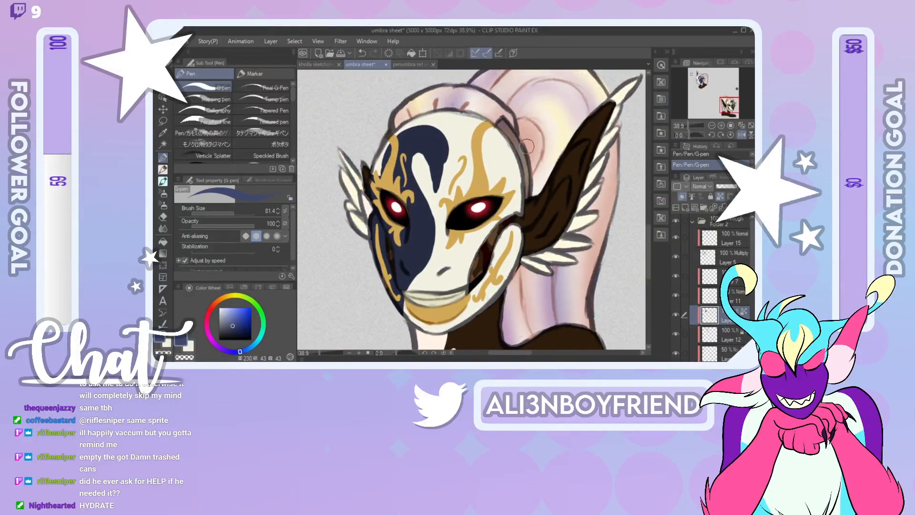
{"action": "right_click", "coordinate": [476, 190]}
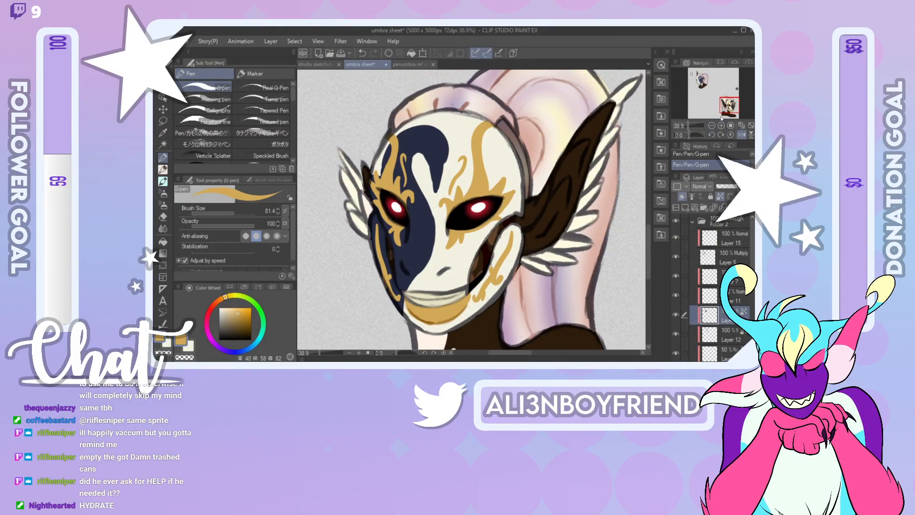
{"action": "left_click", "coordinate": [693, 208]}
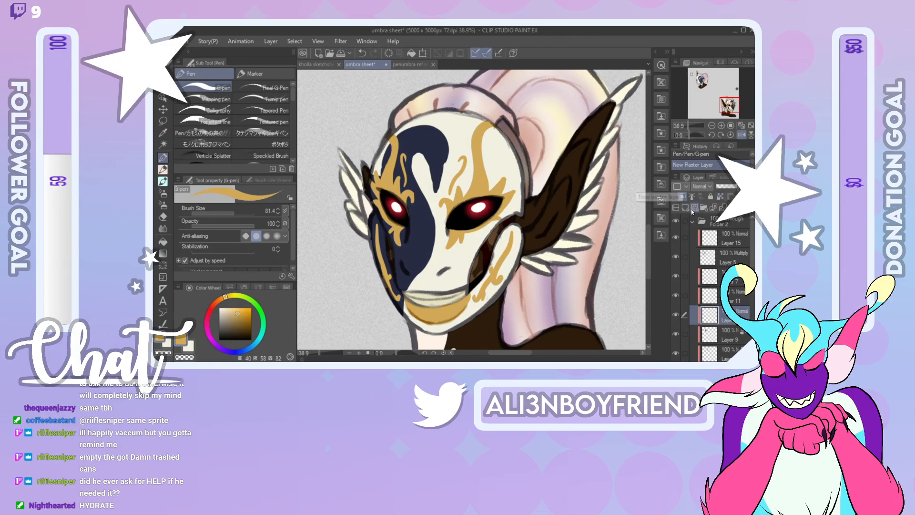
Step: Flip the canvas back and fill the chin area below the mask's mouth with gold
{"action": "left_click_drag", "start_coordinate": [723, 104], "coordinate": [703, 81]}
{"action": "left_click", "coordinate": [743, 134]}
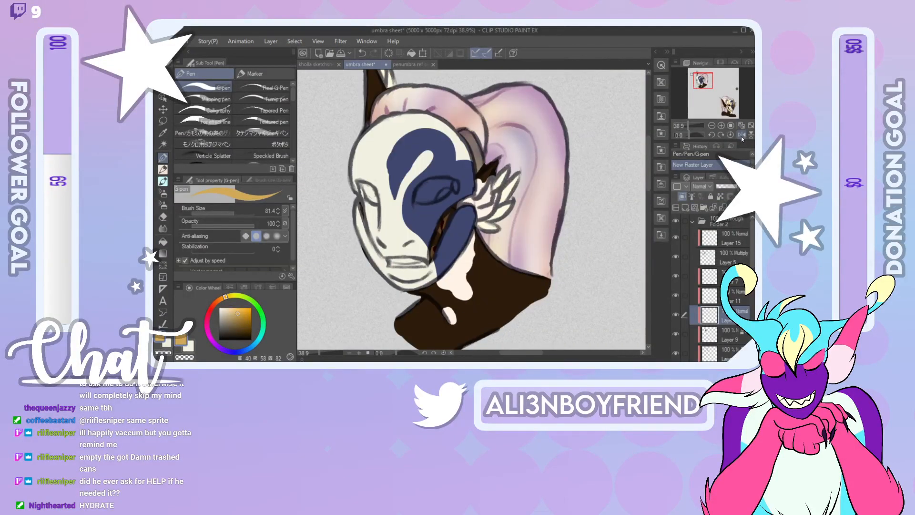
{"action": "left_click", "coordinate": [389, 270]}
{"action": "left_click_drag", "start_coordinate": [390, 270], "coordinate": [429, 269]}
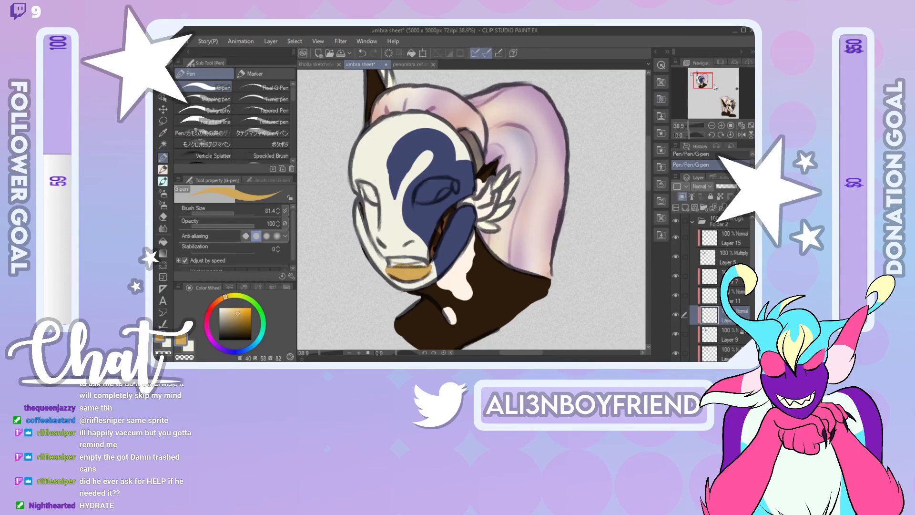
Step: Set the brush size to 38.6 and paint gold lines along the mask's ear-side cheek and opposite jaw edge
{"action": "mouse_move", "coordinate": [704, 82]}
{"action": "left_mouse_down"}
{"action": "mouse_move", "coordinate": [734, 109]}
{"action": "mouse_move", "coordinate": [701, 85]}
{"action": "left_mouse_up"}
{"action": "left_click_drag", "start_coordinate": [220, 251], "coordinate": [279, 238]}
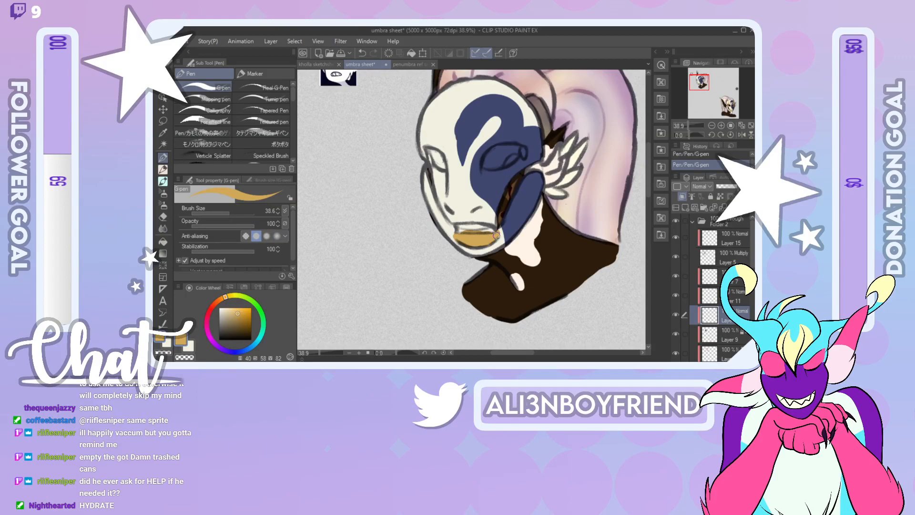
{"action": "mouse_move", "coordinate": [705, 83]}
{"action": "left_mouse_down"}
{"action": "mouse_move", "coordinate": [736, 99]}
{"action": "mouse_move", "coordinate": [706, 85]}
{"action": "left_mouse_up"}
{"action": "left_click_drag", "start_coordinate": [516, 167], "coordinate": [490, 209]}
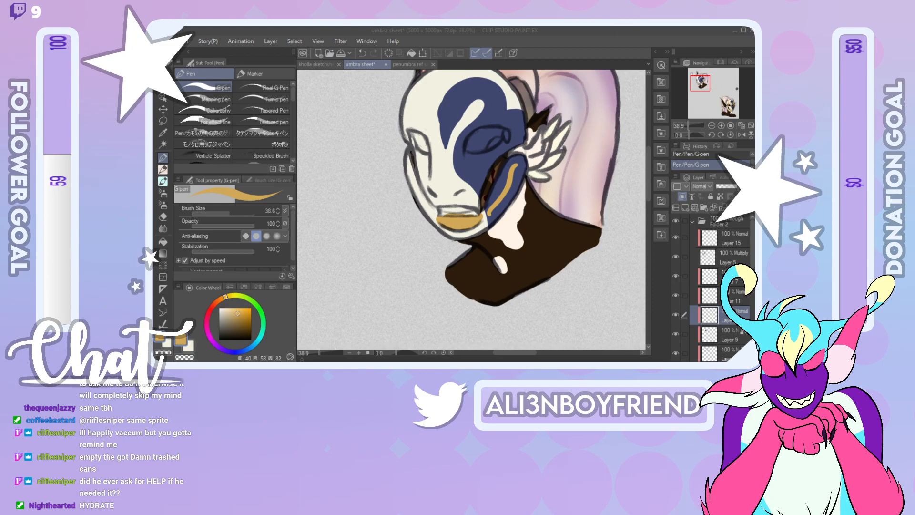
{"action": "key", "text": "alt+Tab"}
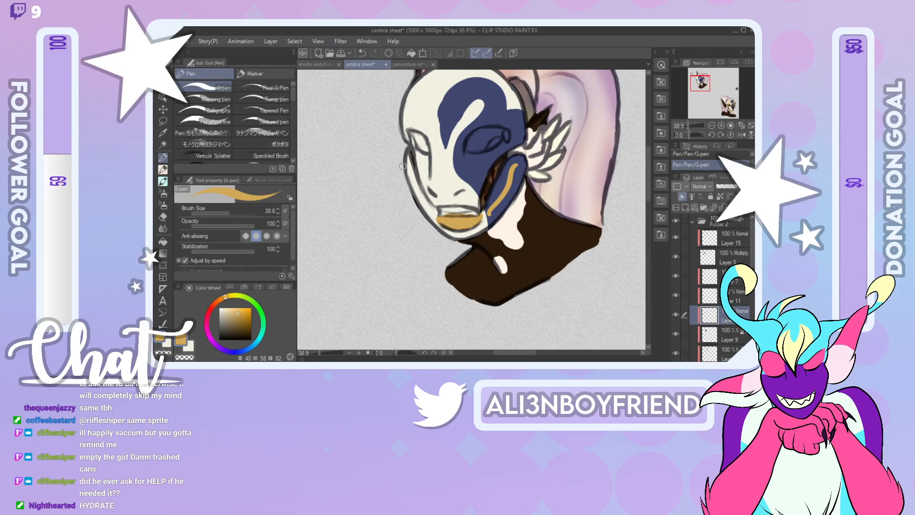
{"action": "left_click_drag", "start_coordinate": [411, 178], "coordinate": [430, 212]}
{"action": "mouse_move", "coordinate": [713, 84]}
{"action": "left_mouse_down"}
{"action": "mouse_move", "coordinate": [730, 102]}
{"action": "mouse_move", "coordinate": [720, 109]}
{"action": "mouse_move", "coordinate": [708, 80]}
{"action": "left_mouse_up"}
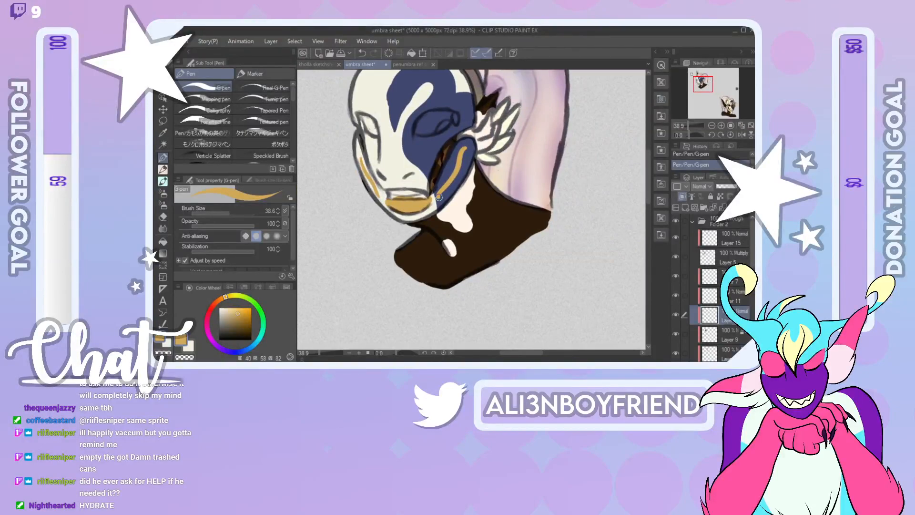
Step: Add small gold flourishes to the lower parts of the cheek and jaw lines, undoing an unwanted stroke
{"action": "mouse_move", "coordinate": [707, 84]}
{"action": "left_mouse_down"}
{"action": "mouse_move", "coordinate": [726, 101]}
{"action": "mouse_move", "coordinate": [706, 82]}
{"action": "left_mouse_up"}
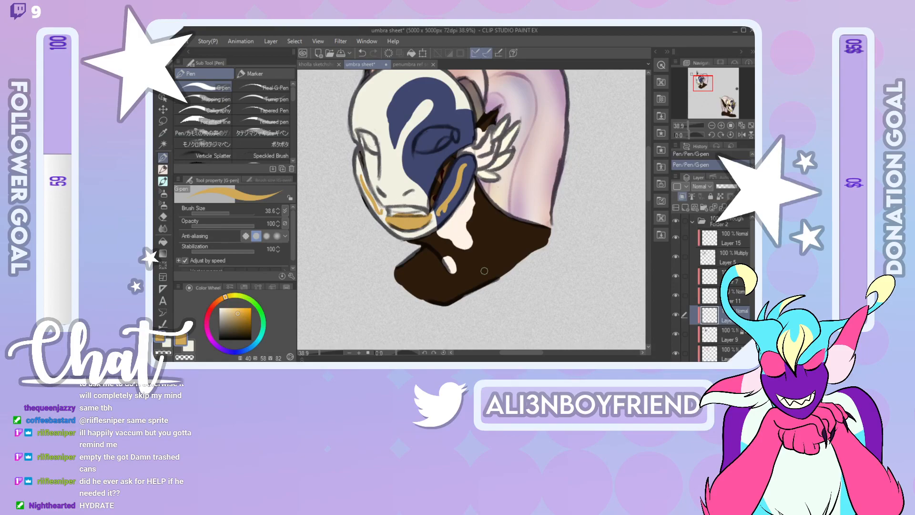
{"action": "key", "text": "ctrl+z"}
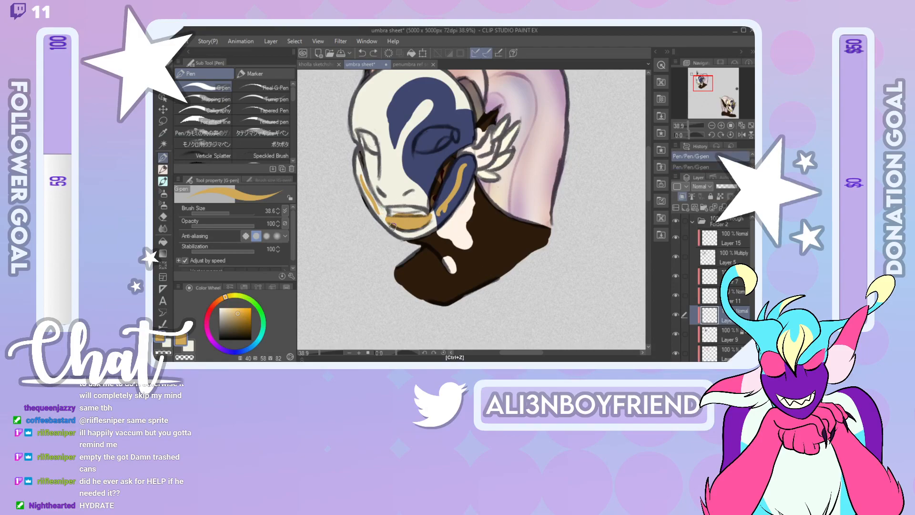
{"action": "left_click_drag", "start_coordinate": [377, 210], "coordinate": [380, 216]}
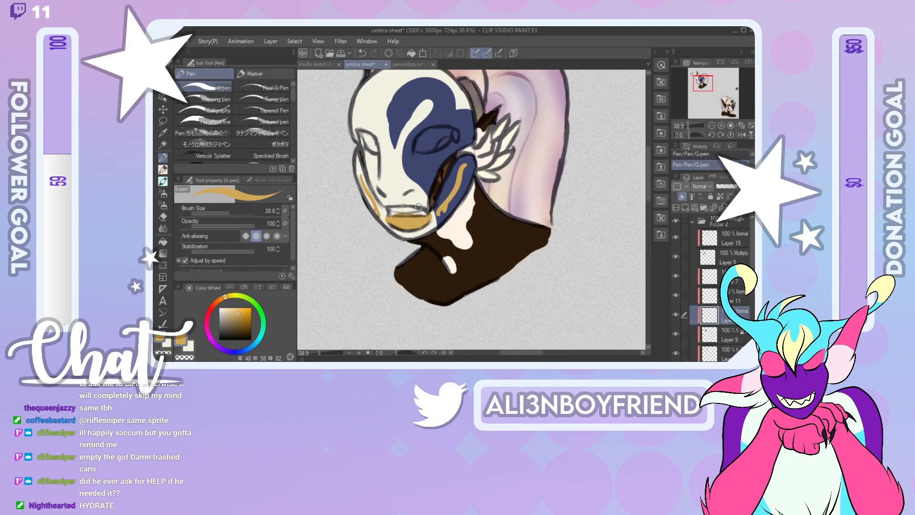
{"action": "mouse_move", "coordinate": [706, 84]}
{"action": "left_mouse_down"}
{"action": "mouse_move", "coordinate": [717, 84]}
{"action": "mouse_move", "coordinate": [727, 105]}
{"action": "mouse_move", "coordinate": [701, 84]}
{"action": "left_mouse_up"}
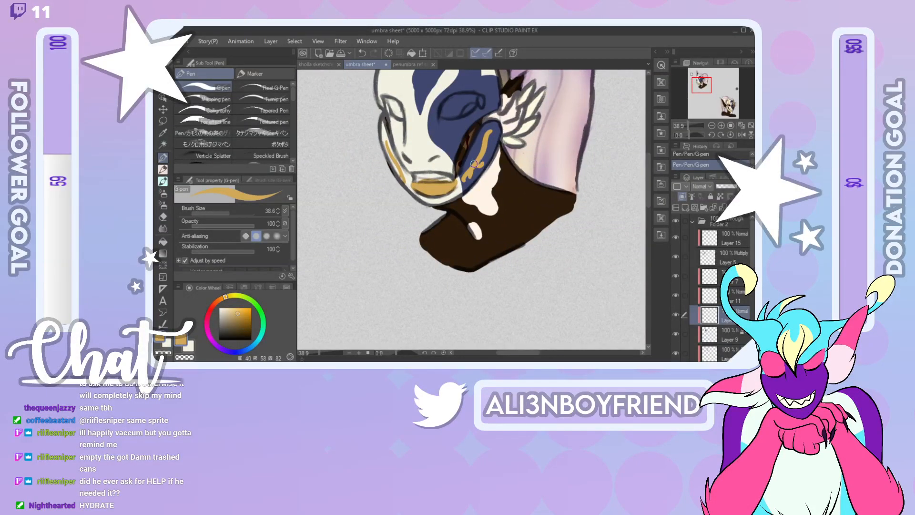
{"action": "left_click_drag", "start_coordinate": [469, 163], "coordinate": [474, 159]}
Step: Check the reference mask's eye flourishes and paint small gold curls at the inner corners of both eyes
{"action": "left_click_drag", "start_coordinate": [702, 86], "coordinate": [723, 104]}
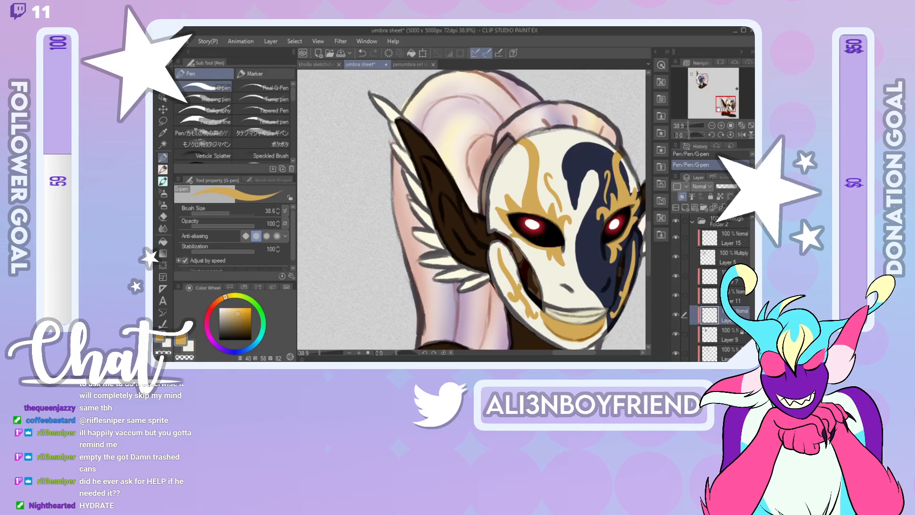
{"action": "left_click_drag", "start_coordinate": [719, 99], "coordinate": [694, 75]}
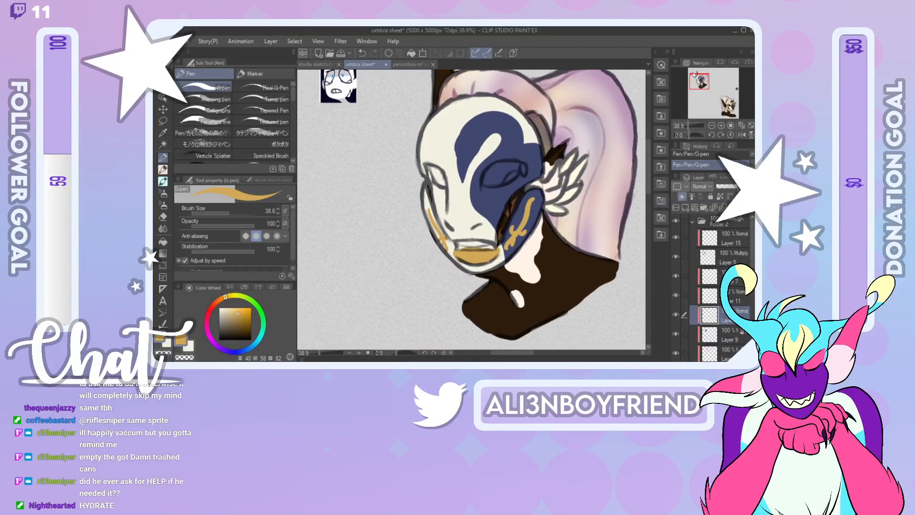
{"action": "mouse_move", "coordinate": [471, 170]}
{"action": "left_mouse_down"}
{"action": "mouse_move", "coordinate": [478, 164]}
{"action": "mouse_move", "coordinate": [483, 176]}
{"action": "mouse_move", "coordinate": [482, 163]}
{"action": "mouse_move", "coordinate": [485, 179]}
{"action": "left_mouse_up"}
{"action": "key", "text": "ctrl+z"}
{"action": "mouse_move", "coordinate": [702, 84]}
{"action": "left_mouse_down"}
{"action": "mouse_move", "coordinate": [728, 106]}
{"action": "mouse_move", "coordinate": [703, 84]}
{"action": "left_mouse_up"}
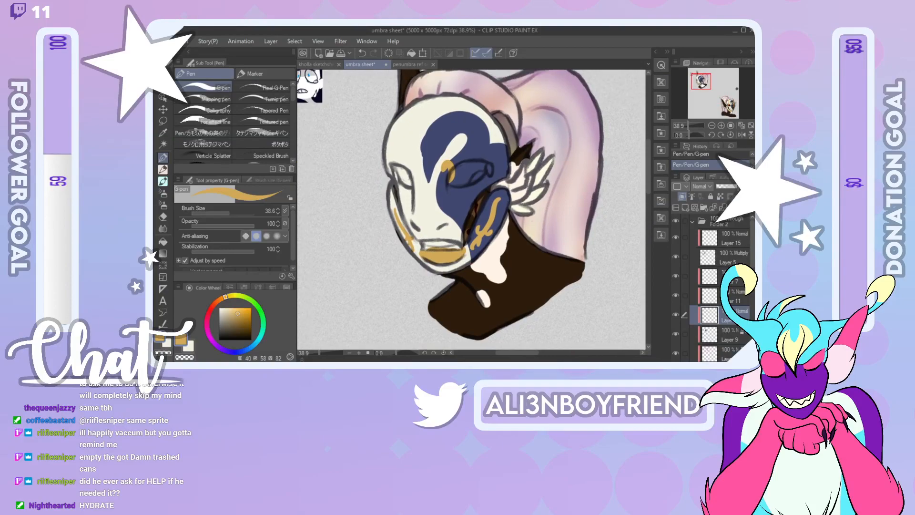
{"action": "left_click_drag", "start_coordinate": [414, 168], "coordinate": [409, 173]}
{"action": "mouse_move", "coordinate": [700, 82]}
{"action": "left_mouse_down"}
{"action": "mouse_move", "coordinate": [731, 105]}
{"action": "mouse_move", "coordinate": [699, 82]}
{"action": "left_mouse_up"}
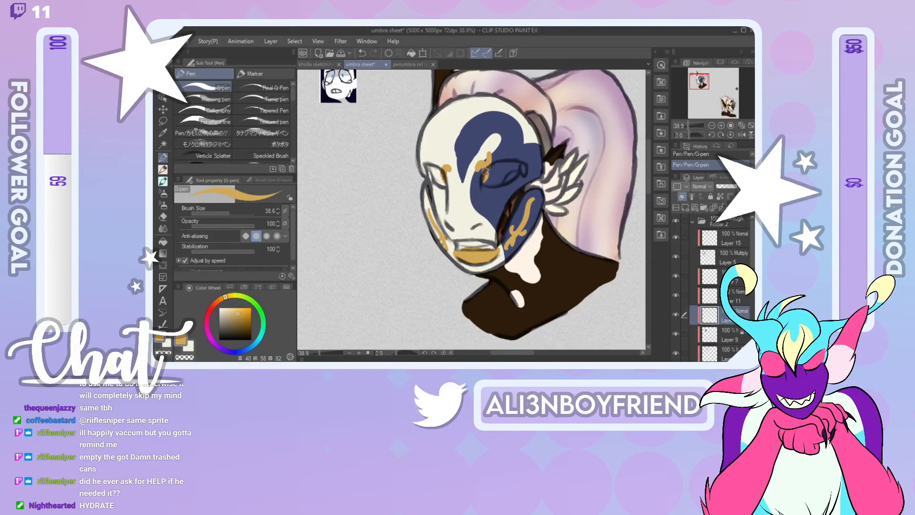
Step: Paint a thick curving gold band from above the blue-side eye up to the forehead edge, undoing unwanted strokes
{"action": "key", "text": "ctrl+z"}
{"action": "left_click_drag", "start_coordinate": [486, 167], "coordinate": [493, 164]}
{"action": "mouse_move", "coordinate": [725, 99]}
{"action": "left_mouse_down"}
{"action": "mouse_move", "coordinate": [735, 106]}
{"action": "mouse_move", "coordinate": [707, 83]}
{"action": "left_mouse_up"}
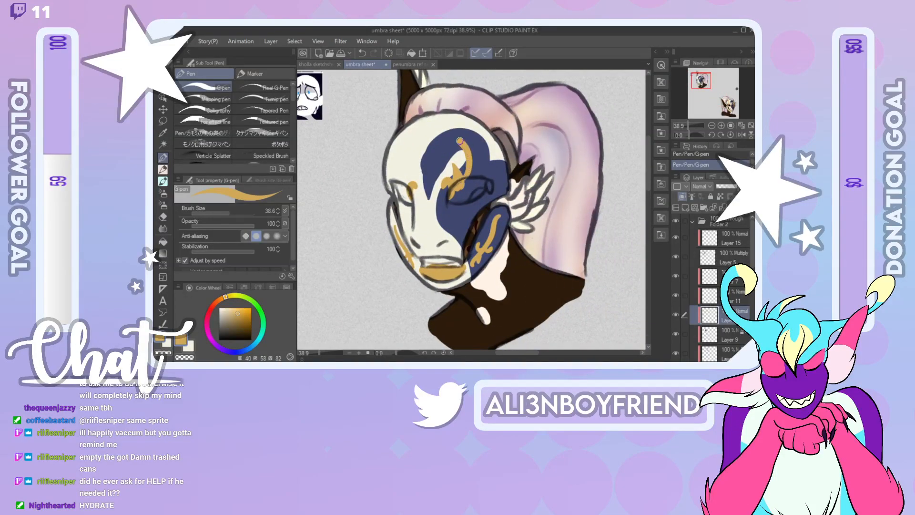
{"action": "key", "text": "ctrl+z"}
{"action": "mouse_move", "coordinate": [458, 177]}
{"action": "left_mouse_down"}
{"action": "mouse_move", "coordinate": [472, 155]}
{"action": "mouse_move", "coordinate": [460, 120]}
{"action": "mouse_move", "coordinate": [479, 117]}
{"action": "left_mouse_up"}
{"action": "mouse_move", "coordinate": [702, 80]}
{"action": "left_mouse_down"}
{"action": "mouse_move", "coordinate": [727, 100]}
{"action": "mouse_move", "coordinate": [699, 76]}
{"action": "left_mouse_up"}
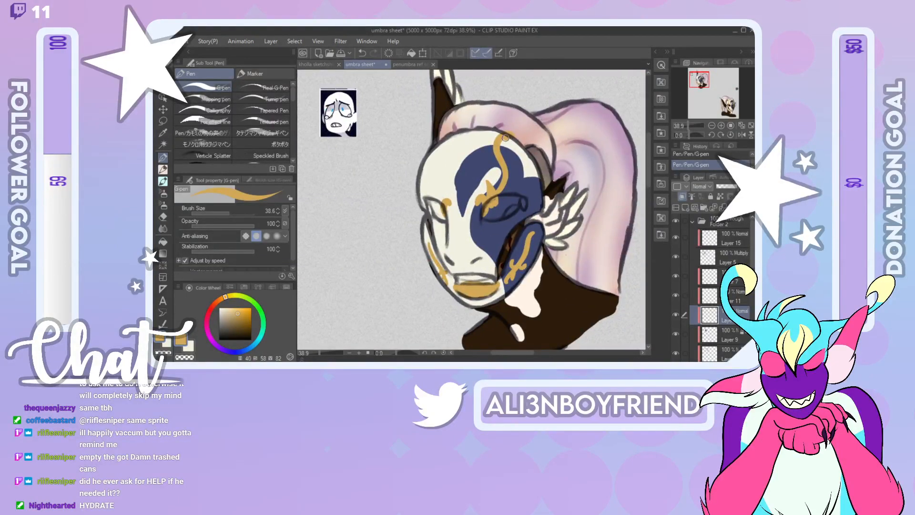
{"action": "key", "text": "ctrl+z"}
{"action": "left_click_drag", "start_coordinate": [510, 169], "coordinate": [511, 203]}
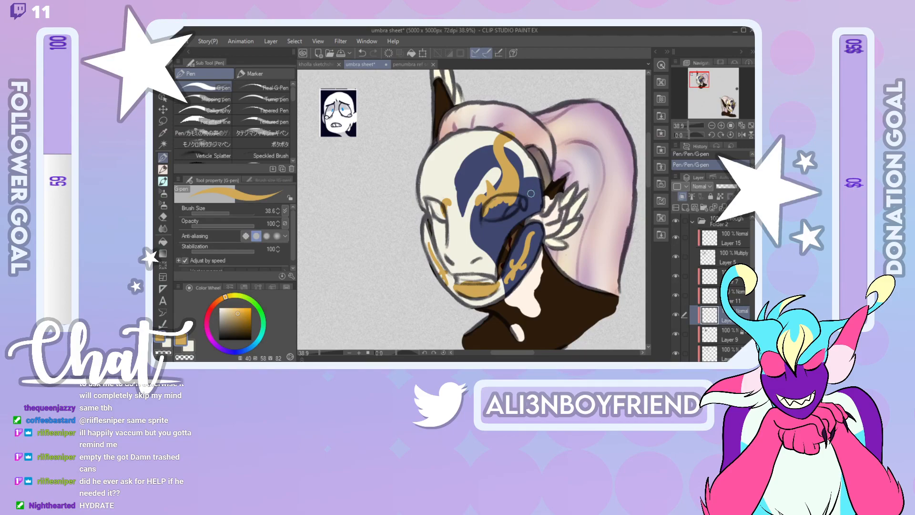
{"action": "left_click_drag", "start_coordinate": [513, 127], "coordinate": [529, 135]}
Step: Compare with the reference mask and trim the upper part of the gold forehead band with the hard eraser
{"action": "left_click_drag", "start_coordinate": [720, 83], "coordinate": [728, 103]}
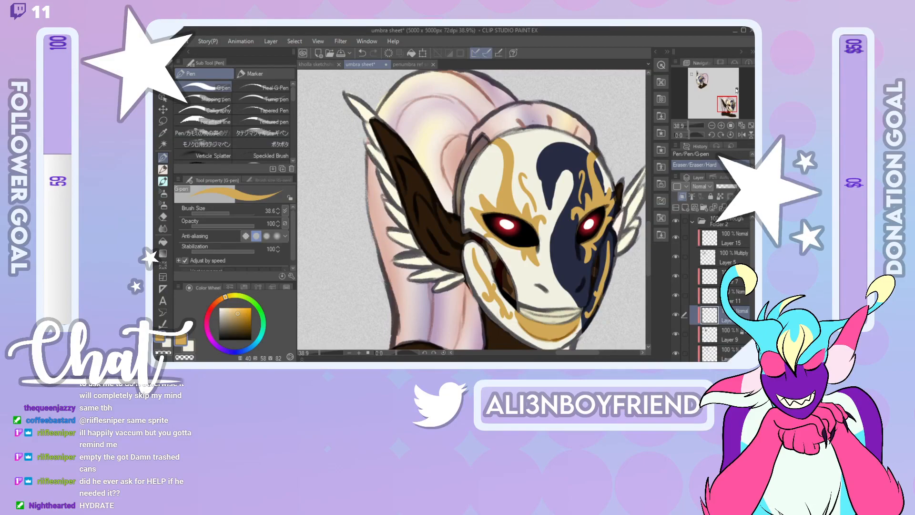
{"action": "left_click_drag", "start_coordinate": [729, 106], "coordinate": [722, 110]}
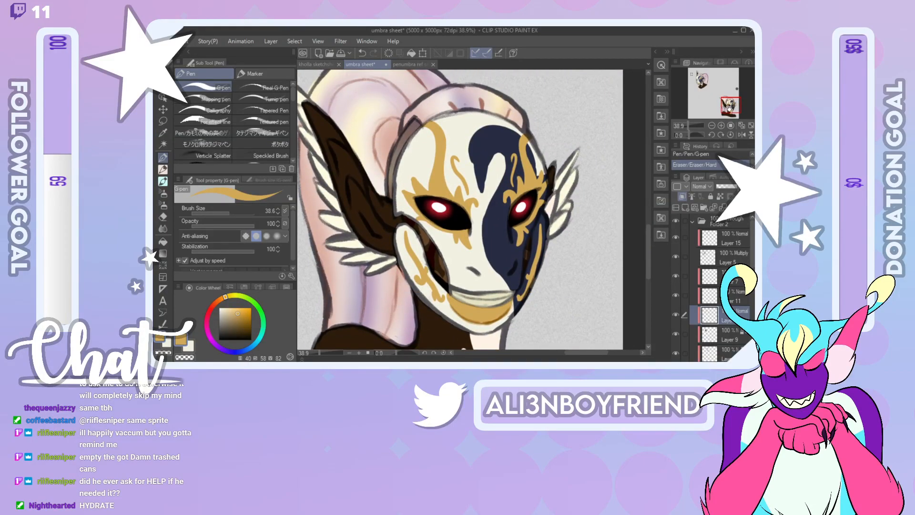
{"action": "left_click_drag", "start_coordinate": [733, 106], "coordinate": [703, 79]}
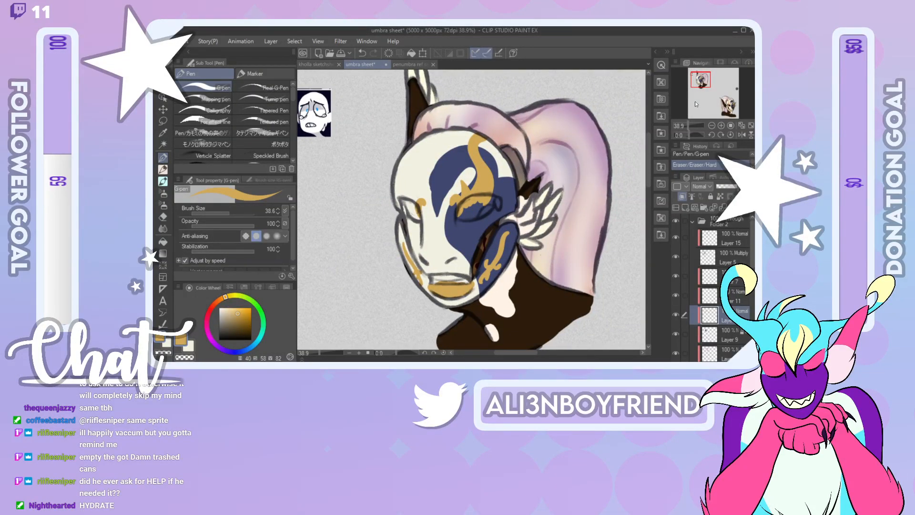
{"action": "left_click_drag", "start_coordinate": [488, 142], "coordinate": [494, 142]}
{"action": "mouse_move", "coordinate": [701, 80]}
{"action": "left_mouse_down"}
{"action": "mouse_move", "coordinate": [742, 107]}
{"action": "mouse_move", "coordinate": [701, 82]}
{"action": "left_mouse_up"}
Step: Sample the darker navy from the reference mask and refill the blue face marking with it using an auto selection
{"action": "left_click", "coordinate": [573, 236], "text": "alt"}
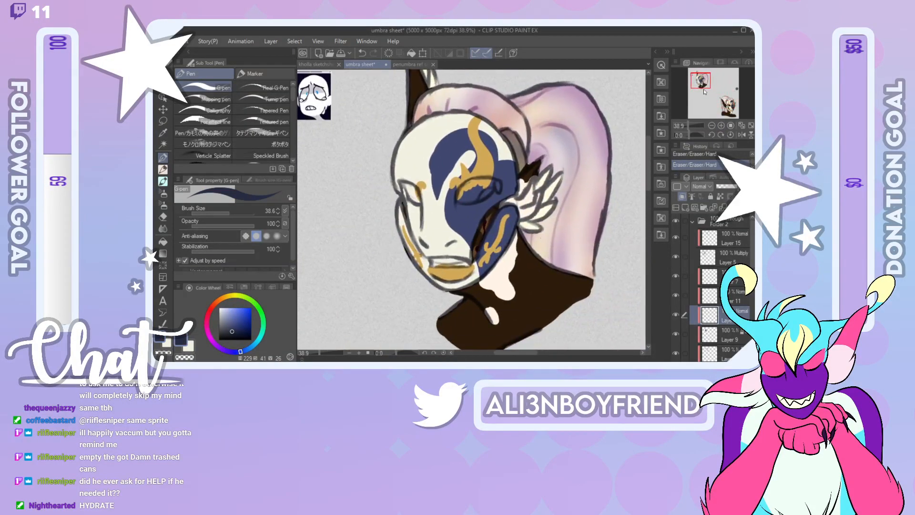
{"action": "scroll", "coordinate": [729, 248], "scroll_direction": "down", "scroll_amount": 3}
{"action": "left_click", "coordinate": [735, 282]}
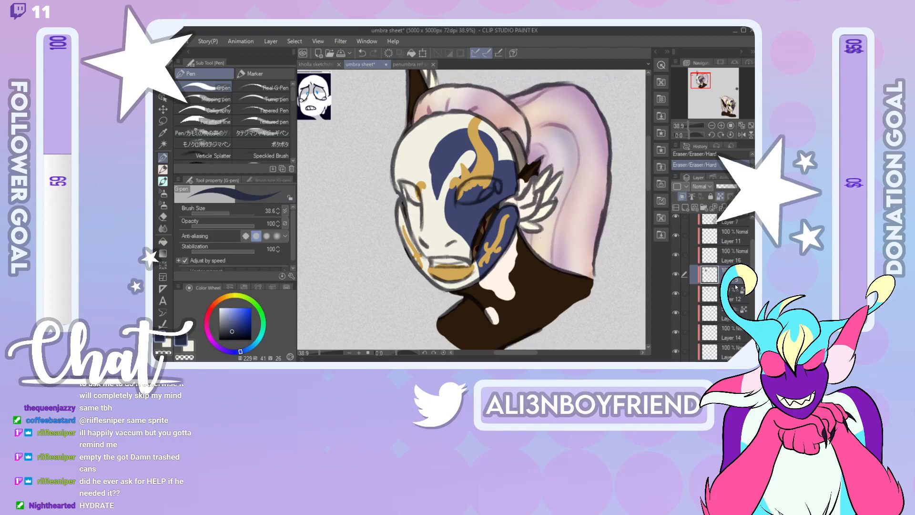
{"action": "left_click", "coordinate": [675, 275]}
{"action": "left_click", "coordinate": [676, 276]}
{"action": "left_click", "coordinate": [162, 144]}
{"action": "left_click", "coordinate": [459, 218]}
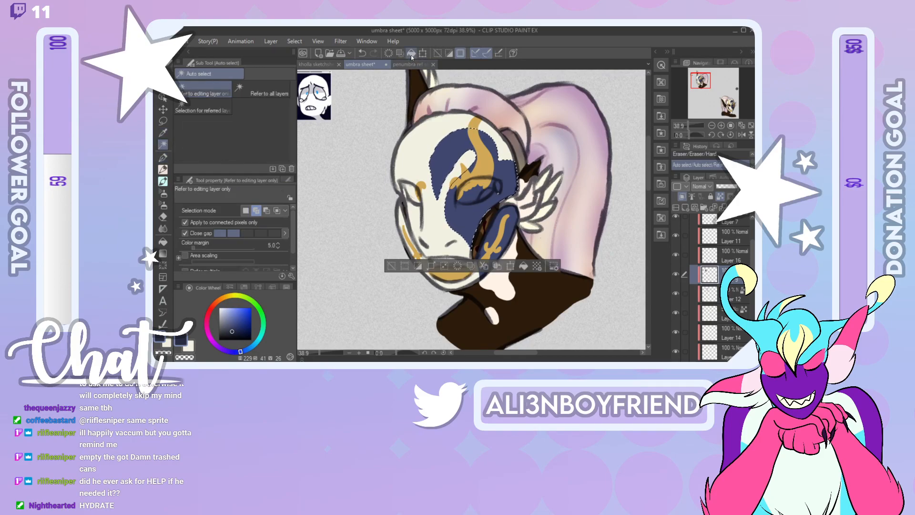
{"action": "key", "text": "alt+BackSpace"}
{"action": "left_click", "coordinate": [294, 41]}
{"action": "left_click", "coordinate": [314, 64]}
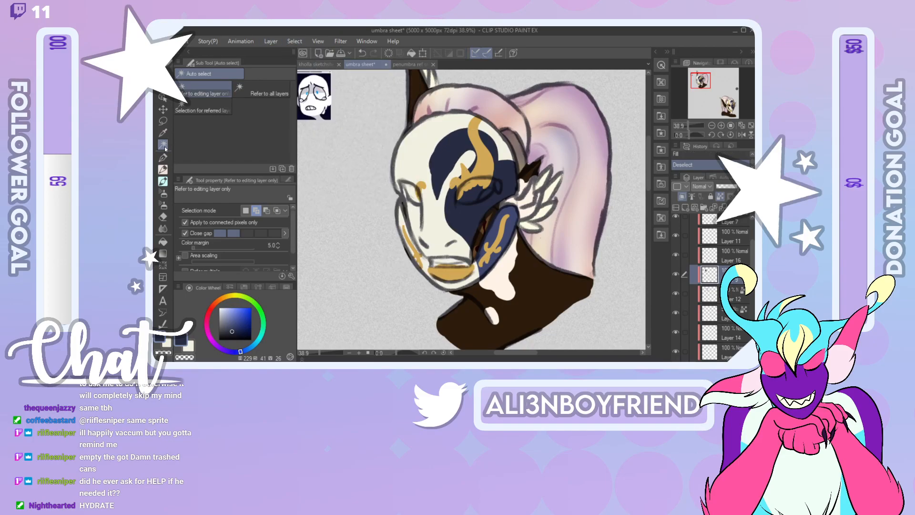
Step: Return to the gold on Layer 16 and paint flourishes above the outer side of the blue-side eye
{"action": "key", "text": "p"}
{"action": "right_click", "coordinate": [487, 160]}
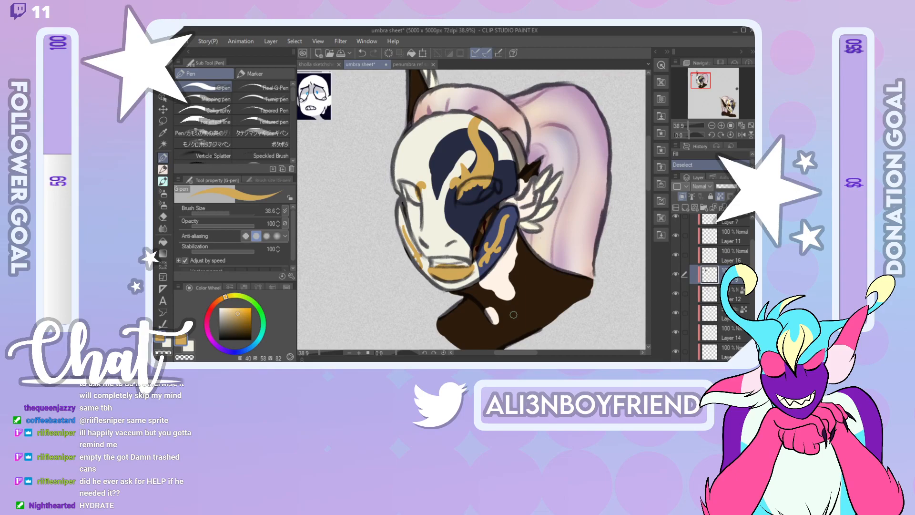
{"action": "left_click", "coordinate": [731, 256]}
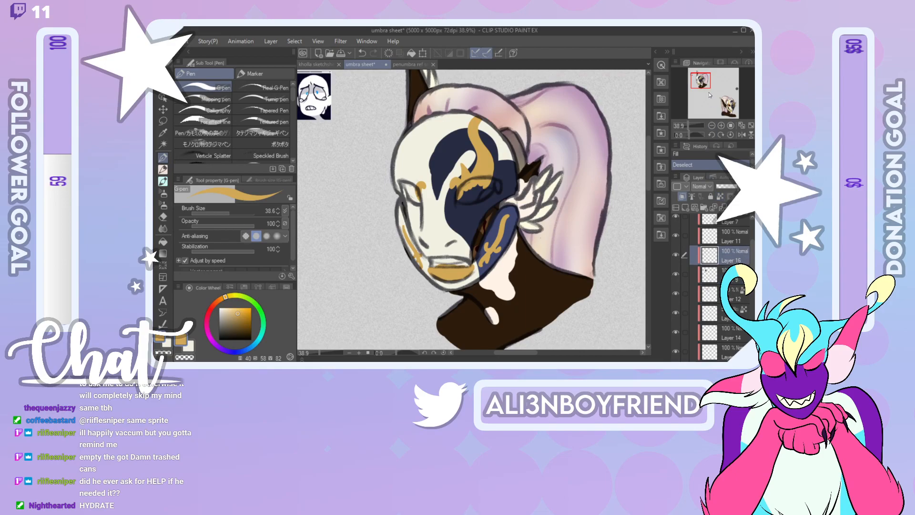
{"action": "mouse_move", "coordinate": [704, 82]}
{"action": "left_mouse_down"}
{"action": "mouse_move", "coordinate": [734, 106]}
{"action": "mouse_move", "coordinate": [702, 80]}
{"action": "left_mouse_up"}
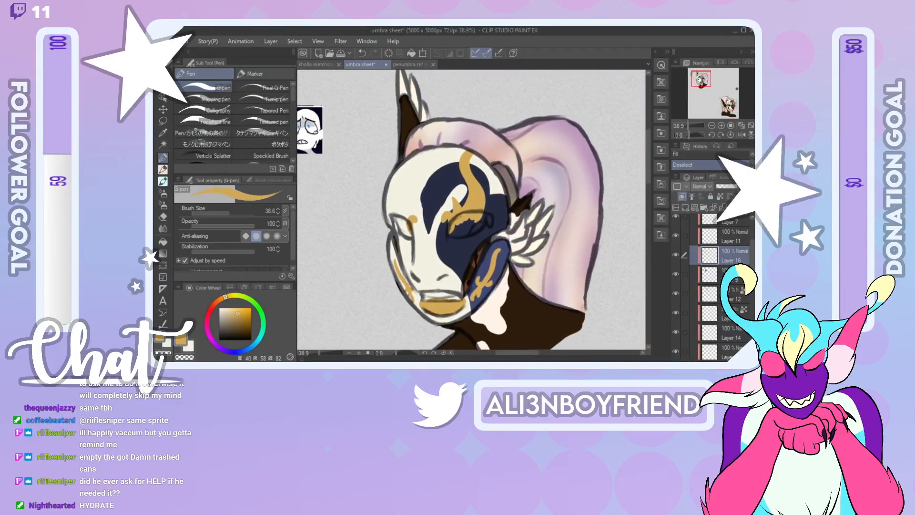
{"action": "mouse_move", "coordinate": [490, 204]}
{"action": "left_mouse_down"}
{"action": "mouse_move", "coordinate": [495, 214]}
{"action": "mouse_move", "coordinate": [482, 216]}
{"action": "left_mouse_up"}
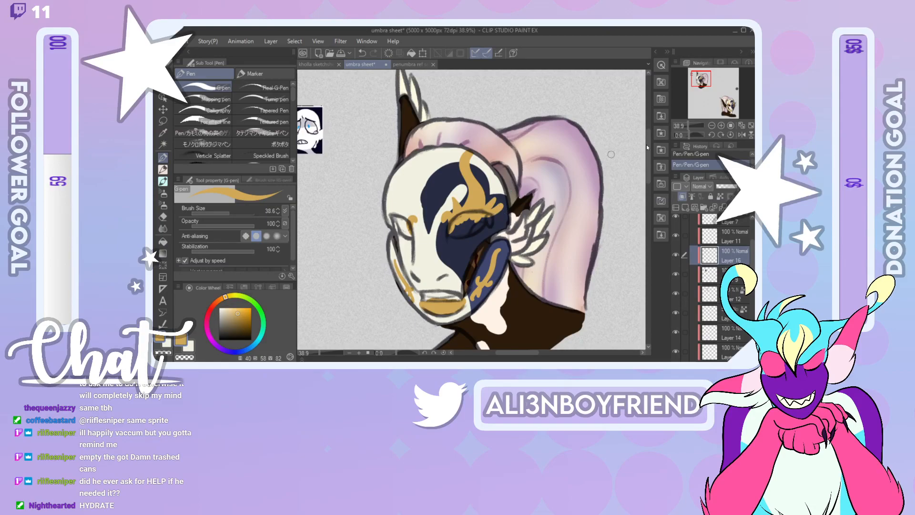
Step: Mirror the canvas to extend the gold around the blue-side eye's outer corner, and restore the view
{"action": "left_click", "coordinate": [742, 135]}
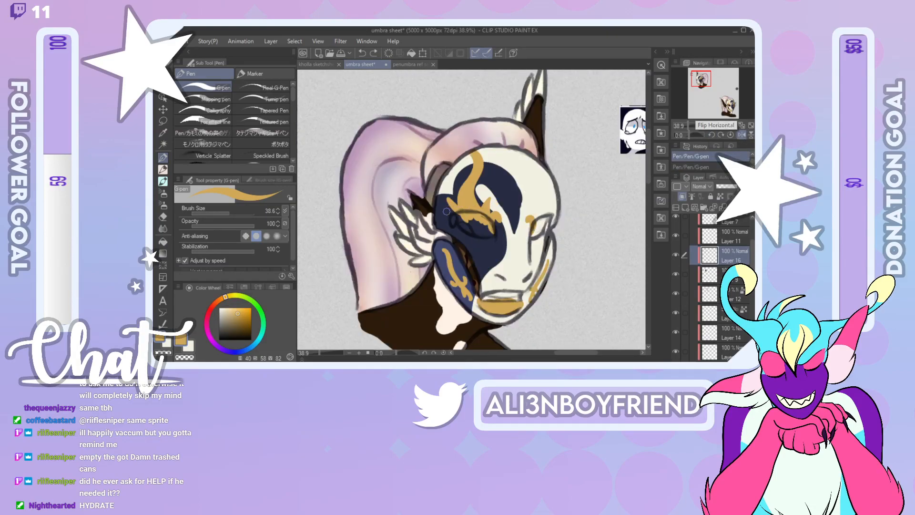
{"action": "left_click_drag", "start_coordinate": [448, 213], "coordinate": [455, 219]}
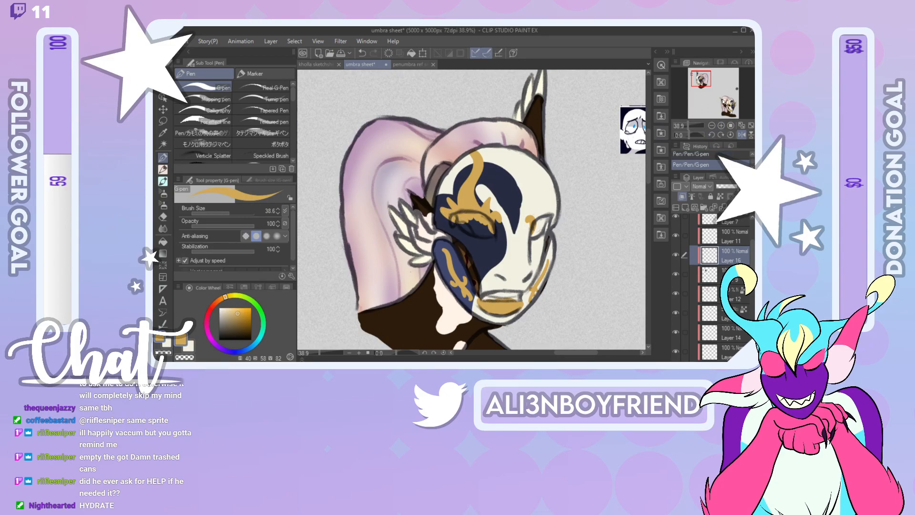
{"action": "mouse_move", "coordinate": [706, 81]}
{"action": "left_mouse_down"}
{"action": "mouse_move", "coordinate": [710, 95]}
{"action": "mouse_move", "coordinate": [700, 101]}
{"action": "mouse_move", "coordinate": [706, 81]}
{"action": "mouse_move", "coordinate": [721, 108]}
{"action": "mouse_move", "coordinate": [732, 108]}
{"action": "mouse_move", "coordinate": [707, 84]}
{"action": "mouse_move", "coordinate": [706, 92]}
{"action": "left_mouse_up"}
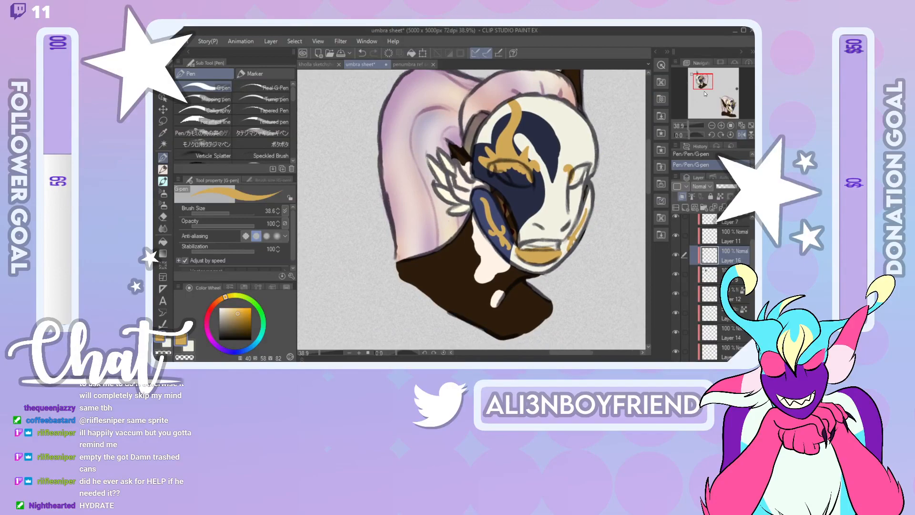
{"action": "left_click", "coordinate": [742, 135]}
{"action": "left_click_drag", "start_coordinate": [717, 89], "coordinate": [698, 82]}
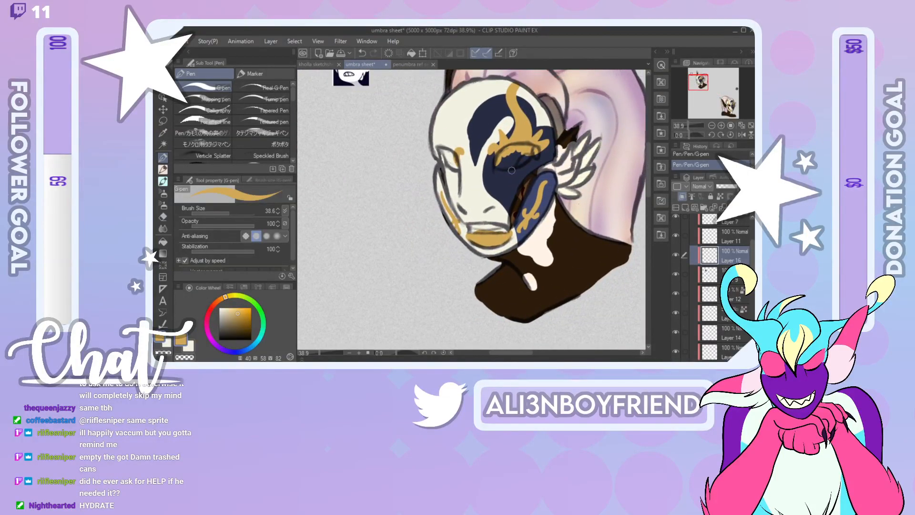
Step: Paint gold points along the underside of the blue-side eye, undoing strokes that miss the shape
{"action": "left_click_drag", "start_coordinate": [495, 168], "coordinate": [498, 170]}
{"action": "key", "text": "ctrl+z"}
{"action": "key", "text": "ctrl+z"}
{"action": "mouse_move", "coordinate": [702, 82]}
{"action": "left_mouse_down"}
{"action": "mouse_move", "coordinate": [736, 104]}
{"action": "mouse_move", "coordinate": [707, 82]}
{"action": "left_mouse_up"}
{"action": "key", "text": "ctrl+z"}
{"action": "mouse_move", "coordinate": [412, 171]}
{"action": "left_mouse_down"}
{"action": "mouse_move", "coordinate": [412, 153]}
{"action": "mouse_move", "coordinate": [417, 162]}
{"action": "mouse_move", "coordinate": [420, 153]}
{"action": "left_mouse_up"}
{"action": "key", "text": "ctrl+z"}
{"action": "left_click_drag", "start_coordinate": [708, 108], "coordinate": [700, 80]}
{"action": "mouse_move", "coordinate": [473, 204]}
{"action": "left_mouse_down"}
{"action": "mouse_move", "coordinate": [514, 174]}
{"action": "mouse_move", "coordinate": [470, 197]}
{"action": "mouse_move", "coordinate": [511, 173]}
{"action": "left_mouse_up"}
{"action": "key", "text": "ctrl+z"}
{"action": "key", "text": "ctrl+z"}
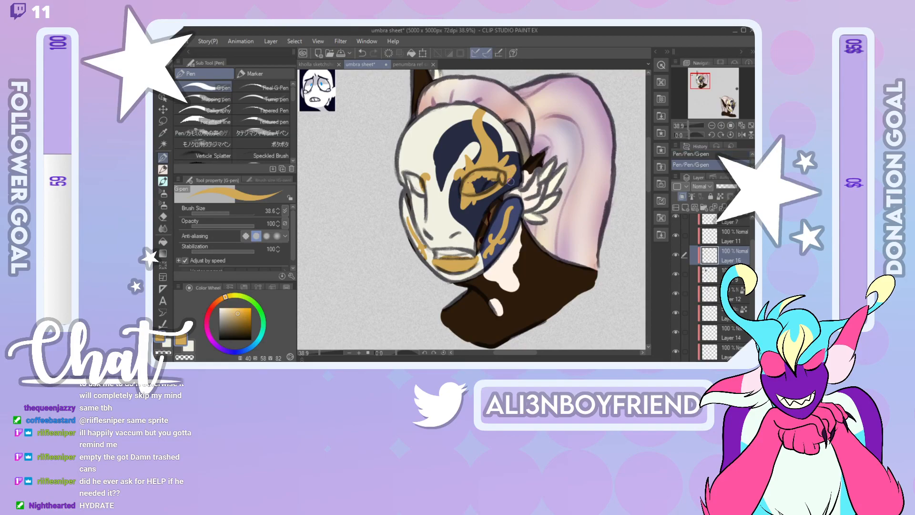
Step: Mirror the canvas, fill the rest of the blue-side eye with gold, and try a flourish above the pale-side eye
{"action": "left_click_drag", "start_coordinate": [702, 83], "coordinate": [681, 87]}
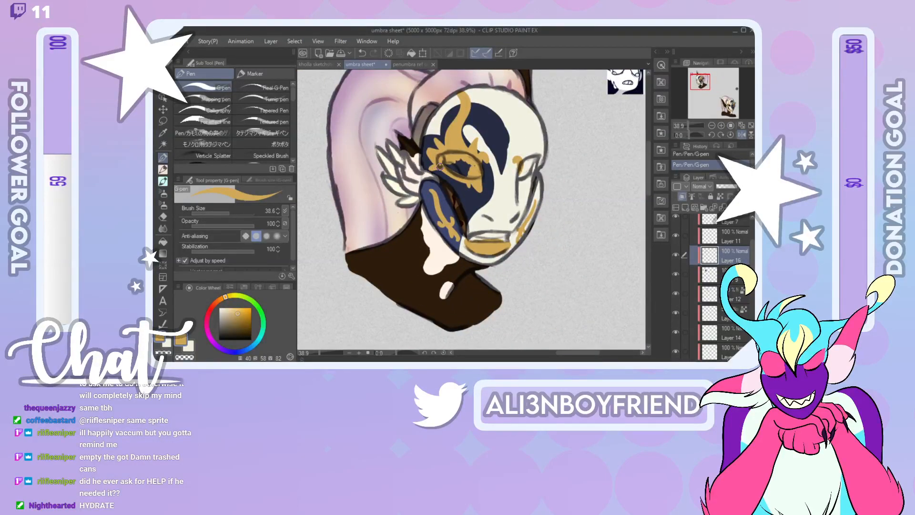
{"action": "key", "text": "ctrl+z"}
{"action": "left_click_drag", "start_coordinate": [432, 168], "coordinate": [449, 171]}
{"action": "mouse_move", "coordinate": [448, 158]}
{"action": "left_mouse_down"}
{"action": "mouse_move", "coordinate": [470, 172]}
{"action": "mouse_move", "coordinate": [455, 157]}
{"action": "mouse_move", "coordinate": [473, 165]}
{"action": "left_mouse_up"}
{"action": "mouse_move", "coordinate": [520, 151]}
{"action": "left_mouse_down"}
{"action": "mouse_move", "coordinate": [521, 164]}
{"action": "mouse_move", "coordinate": [531, 156]}
{"action": "left_mouse_up"}
{"action": "key", "text": "ctrl+z"}
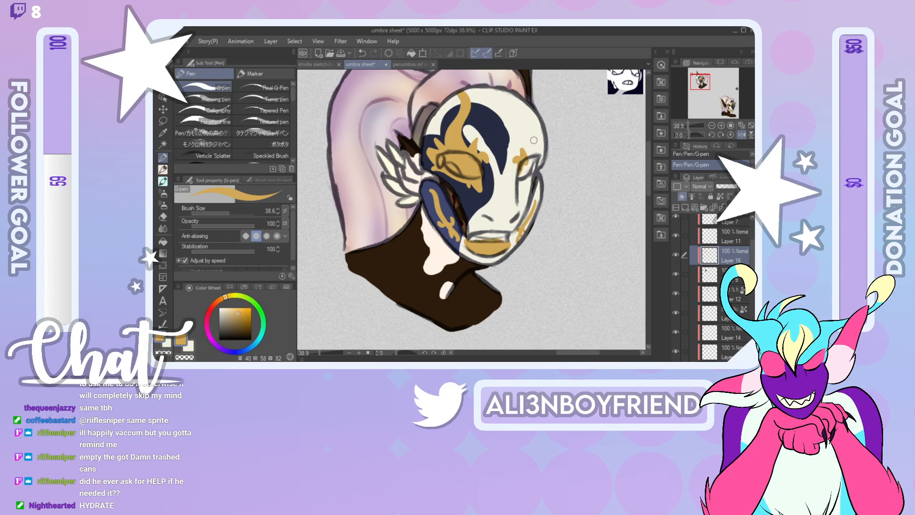
Step: Paint a curving gold band from the pale-side eye up the forehead, redoing the stroke until its curve fits
{"action": "mouse_move", "coordinate": [526, 158]}
{"action": "left_mouse_down"}
{"action": "mouse_move", "coordinate": [520, 115]}
{"action": "mouse_move", "coordinate": [528, 110]}
{"action": "left_mouse_up"}
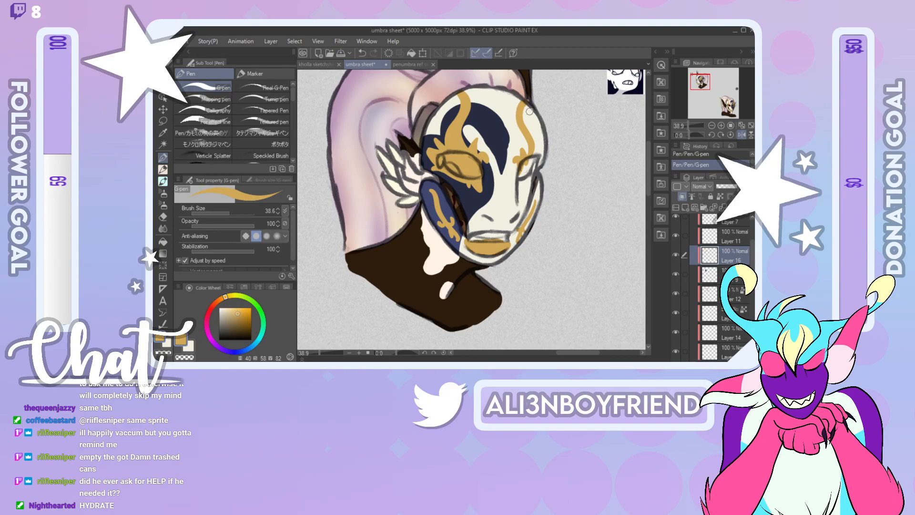
{"action": "key", "text": "ctrl+z"}
{"action": "mouse_move", "coordinate": [529, 156]}
{"action": "left_mouse_down"}
{"action": "mouse_move", "coordinate": [519, 119]}
{"action": "mouse_move", "coordinate": [528, 101]}
{"action": "left_mouse_up"}
{"action": "key", "text": "ctrl+z"}
{"action": "key", "text": "ctrl+z"}
{"action": "left_click_drag", "start_coordinate": [529, 131], "coordinate": [526, 167]}
Step: Flip the canvas back, cover the pale-side eye with gold, and add small gold points around it
{"action": "left_click", "coordinate": [742, 135]}
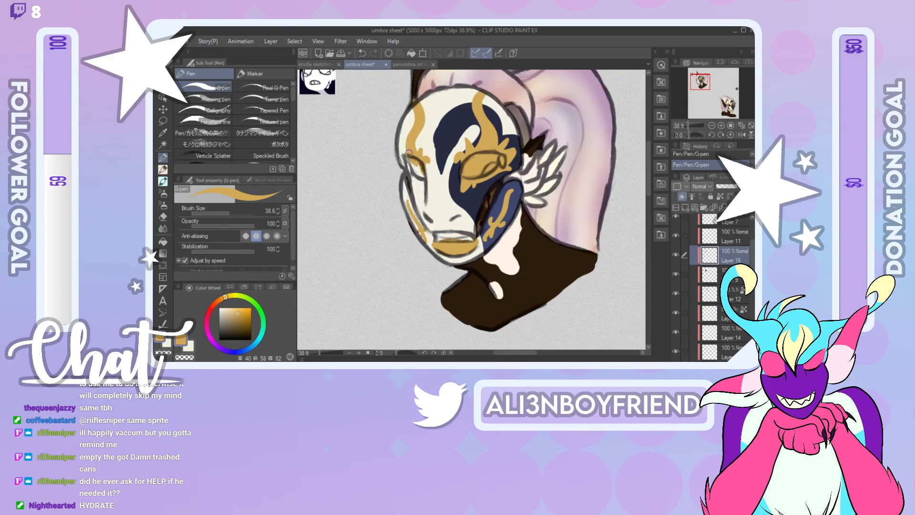
{"action": "left_click_drag", "start_coordinate": [402, 148], "coordinate": [409, 155]}
{"action": "left_click_drag", "start_coordinate": [401, 147], "coordinate": [412, 161]}
{"action": "key", "text": "ctrl+z"}
{"action": "left_click_drag", "start_coordinate": [399, 155], "coordinate": [413, 152]}
{"action": "left_click_drag", "start_coordinate": [405, 92], "coordinate": [415, 103]}
{"action": "left_click_drag", "start_coordinate": [419, 174], "coordinate": [422, 181]}
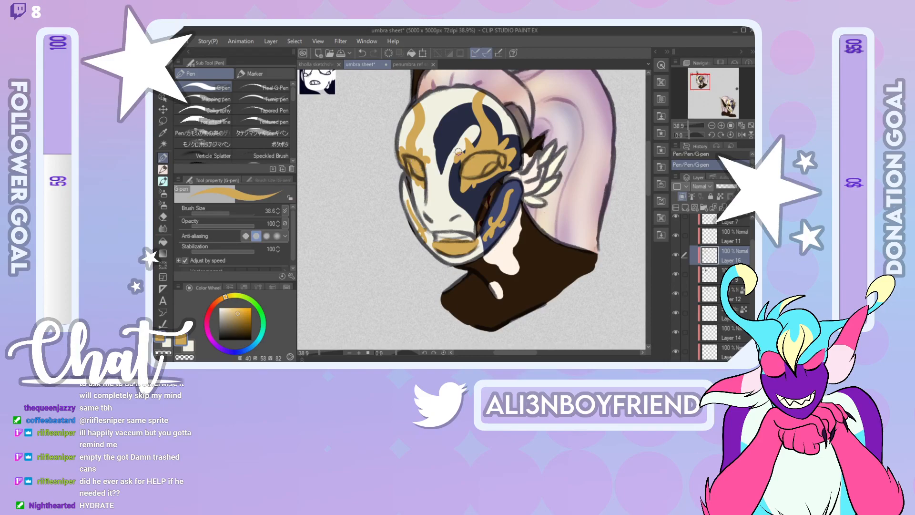
Step: Mirror the canvas and add thin wavy gold flourishes on the forehead beside both gold bands
{"action": "left_click", "coordinate": [741, 134]}
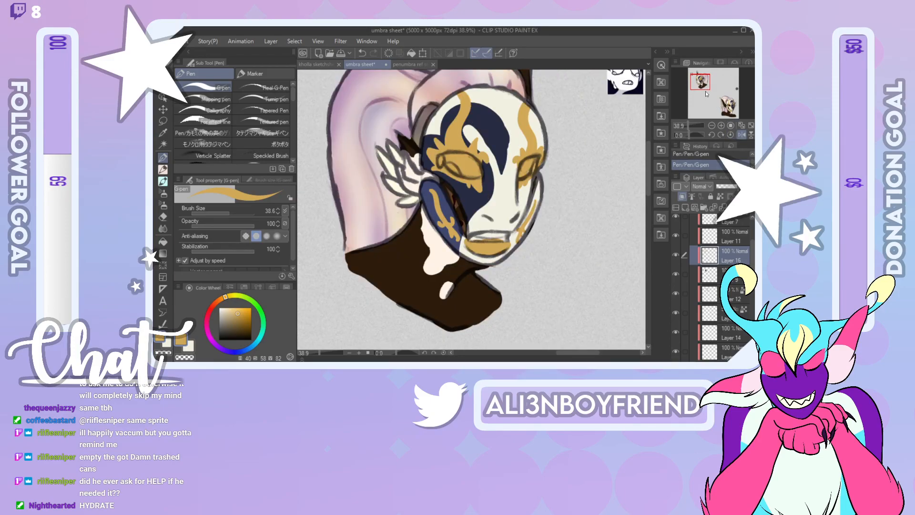
{"action": "left_click_drag", "start_coordinate": [706, 100], "coordinate": [690, 85]}
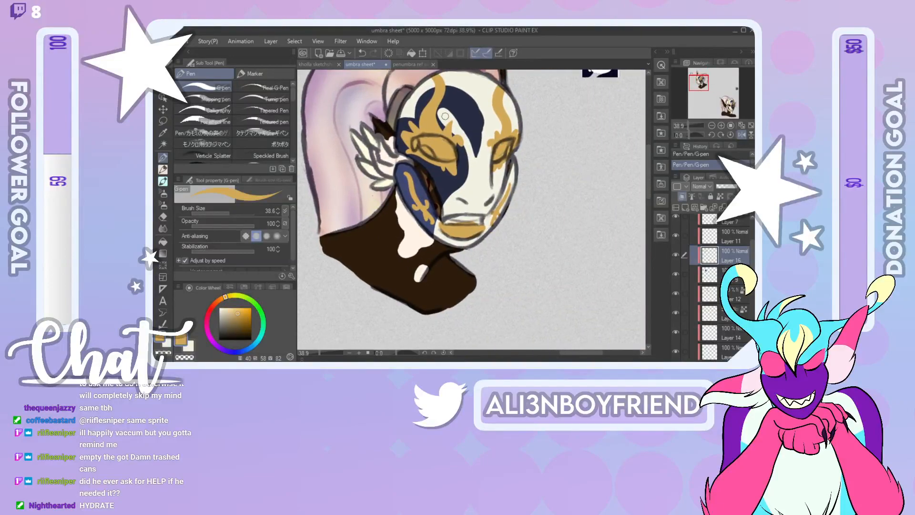
{"action": "left_click_drag", "start_coordinate": [445, 117], "coordinate": [453, 92]}
{"action": "left_click_drag", "start_coordinate": [492, 115], "coordinate": [486, 103]}
{"action": "mouse_move", "coordinate": [703, 85]}
{"action": "left_mouse_down"}
{"action": "mouse_move", "coordinate": [695, 111]}
{"action": "mouse_move", "coordinate": [726, 105]}
{"action": "mouse_move", "coordinate": [719, 101]}
{"action": "mouse_move", "coordinate": [729, 79]}
{"action": "mouse_move", "coordinate": [703, 81]}
{"action": "left_mouse_up"}
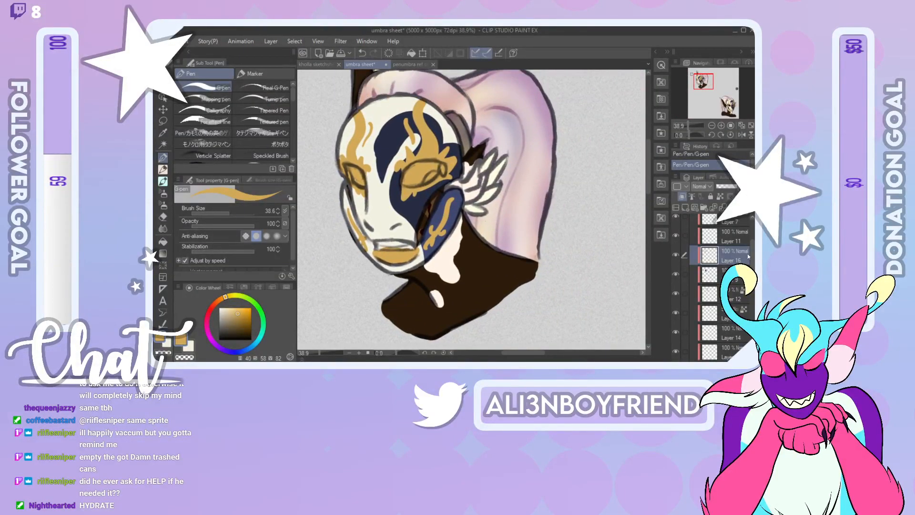
Step: Add a new raster layer above Layer 7, set stabilization to 0, and paint the pale-side eye opening black
{"action": "scroll", "coordinate": [747, 254], "scroll_direction": "up", "scroll_amount": 3}
{"action": "left_click", "coordinate": [741, 277]}
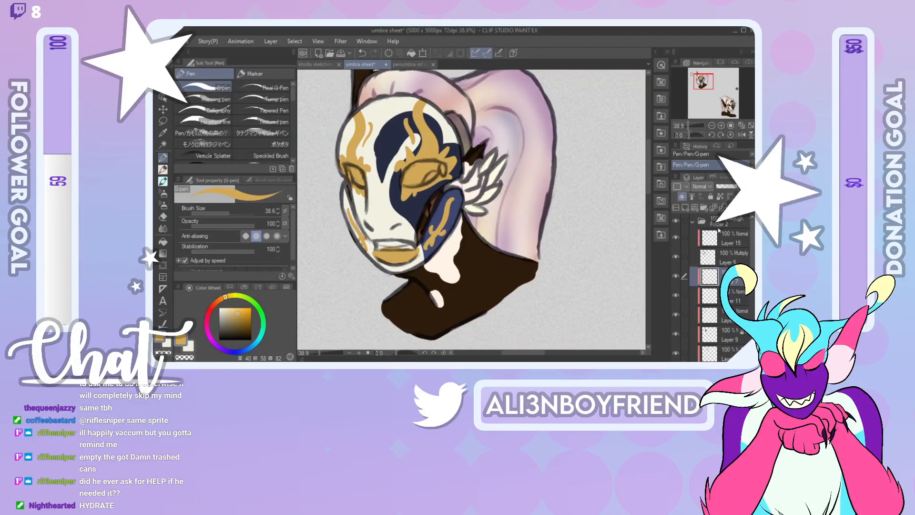
{"action": "left_click", "coordinate": [686, 208]}
{"action": "left_click_drag", "start_coordinate": [245, 333], "coordinate": [254, 342]}
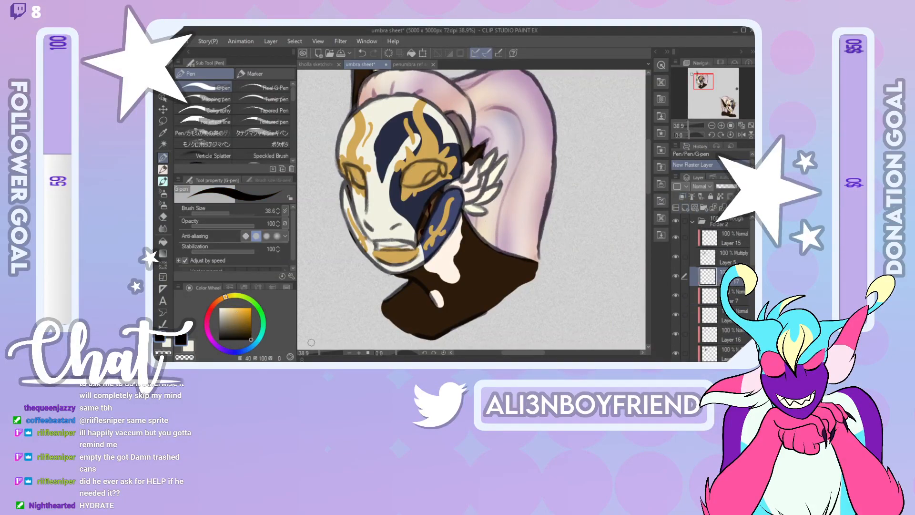
{"action": "left_click_drag", "start_coordinate": [354, 173], "coordinate": [356, 177]}
{"action": "left_click_drag", "start_coordinate": [216, 250], "coordinate": [181, 226]}
{"action": "left_click_drag", "start_coordinate": [358, 165], "coordinate": [350, 172]}
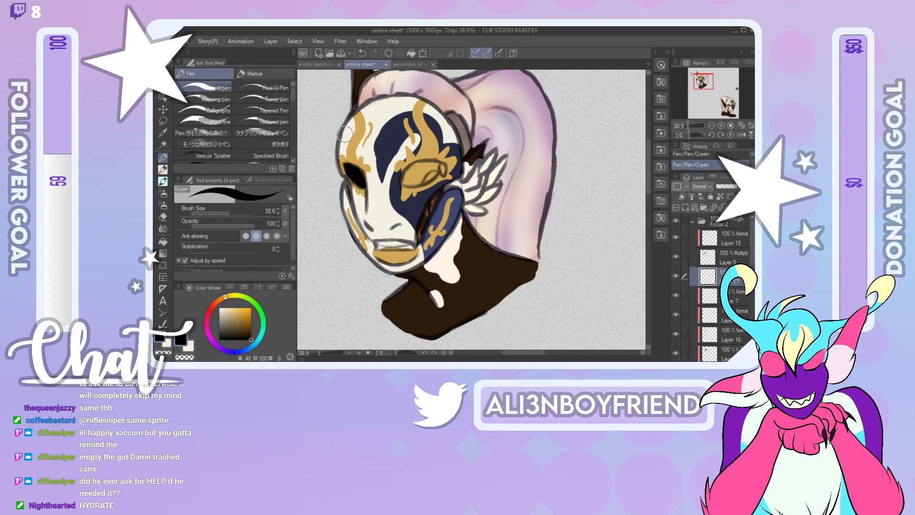
Step: Extend the black of the pale-side eye opening and clean up its edge with the hard eraser
{"action": "left_click_drag", "start_coordinate": [351, 153], "coordinate": [371, 167]}
{"action": "key", "text": "e"}
{"action": "left_click_drag", "start_coordinate": [348, 170], "coordinate": [348, 167]}
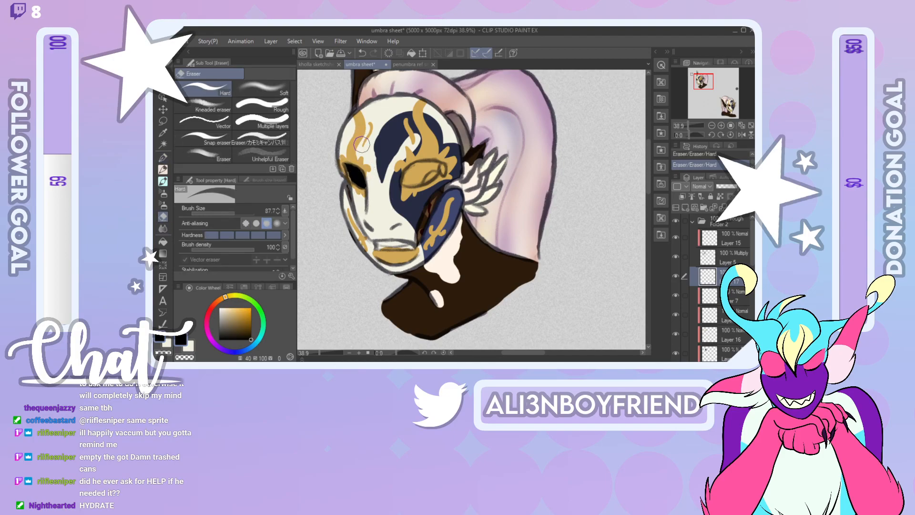
Step: Undo the last erasure, retouch the pale-side eye opening's edge, and mirror the canvas to paint the navy-side eye opening black
{"action": "key", "text": "ctrl+z"}
{"action": "left_click_drag", "start_coordinate": [348, 170], "coordinate": [354, 177]}
{"action": "left_click", "coordinate": [164, 158]}
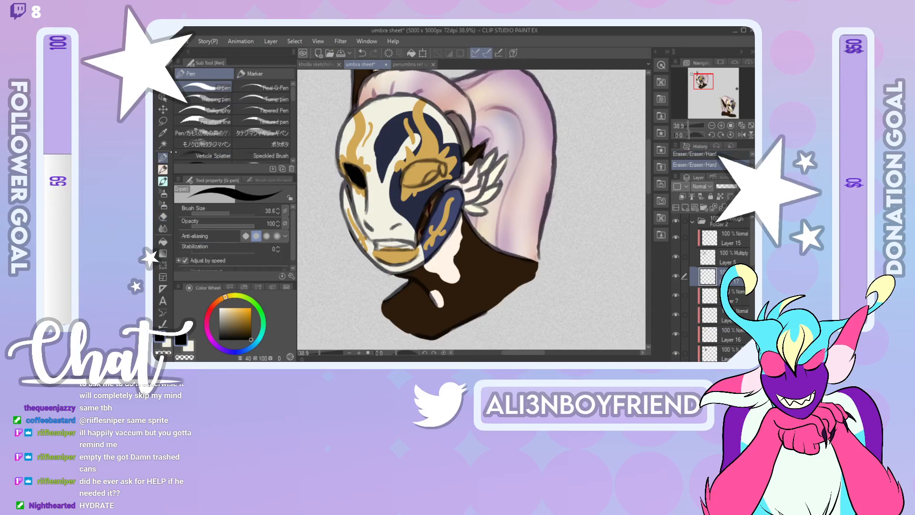
{"action": "left_click", "coordinate": [741, 135]}
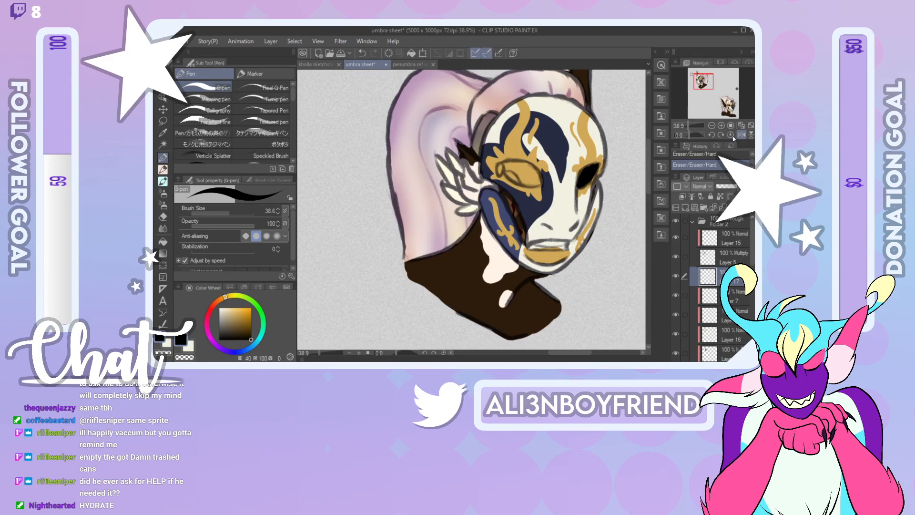
{"action": "mouse_move", "coordinate": [502, 166]}
{"action": "left_mouse_down"}
{"action": "mouse_move", "coordinate": [528, 184]}
{"action": "mouse_move", "coordinate": [539, 182]}
{"action": "mouse_move", "coordinate": [534, 172]}
{"action": "mouse_move", "coordinate": [503, 168]}
{"action": "mouse_move", "coordinate": [535, 174]}
{"action": "left_mouse_up"}
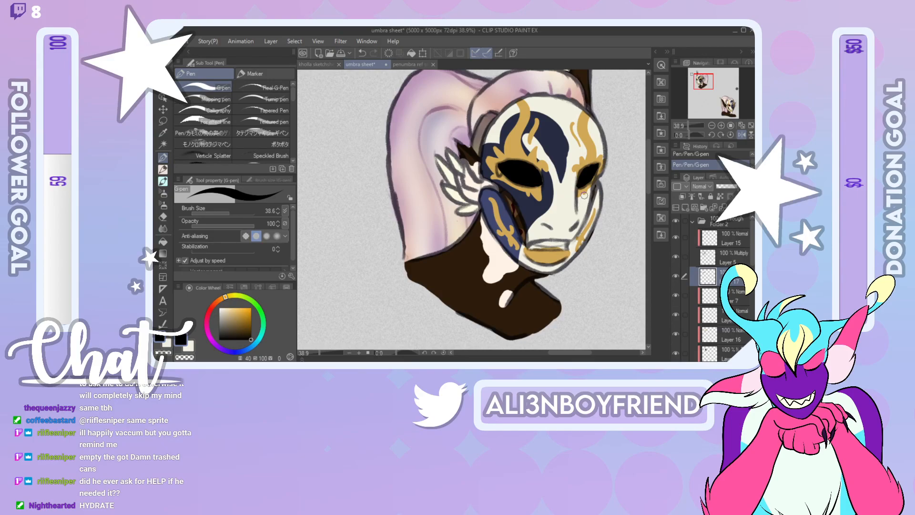
Step: Add a new raster layer, paint off-white rims in both eye openings with the G-pen, and trim the navy-side rim with the hard eraser
{"action": "left_click", "coordinate": [190, 346]}
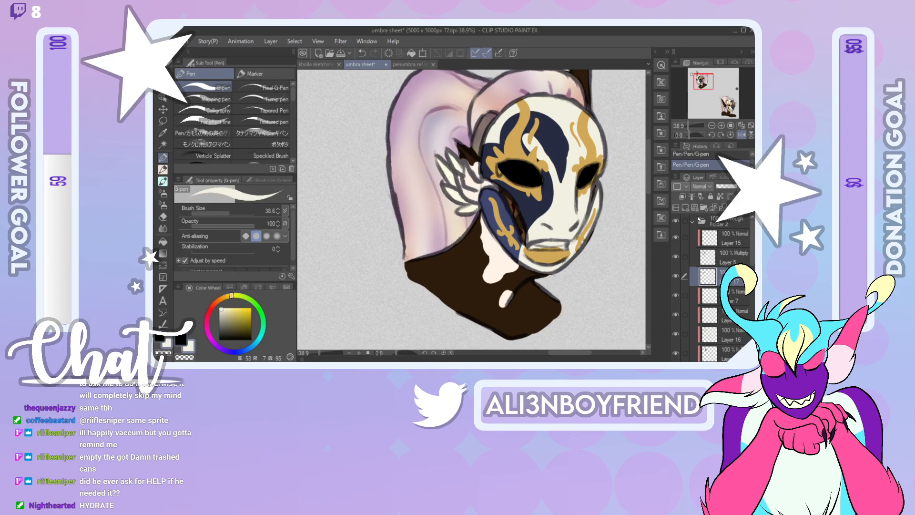
{"action": "left_click", "coordinate": [685, 208]}
{"action": "left_click_drag", "start_coordinate": [492, 167], "coordinate": [524, 189]}
{"action": "mouse_move", "coordinate": [585, 188]}
{"action": "left_mouse_down"}
{"action": "mouse_move", "coordinate": [594, 174]}
{"action": "mouse_move", "coordinate": [601, 186]}
{"action": "left_mouse_up"}
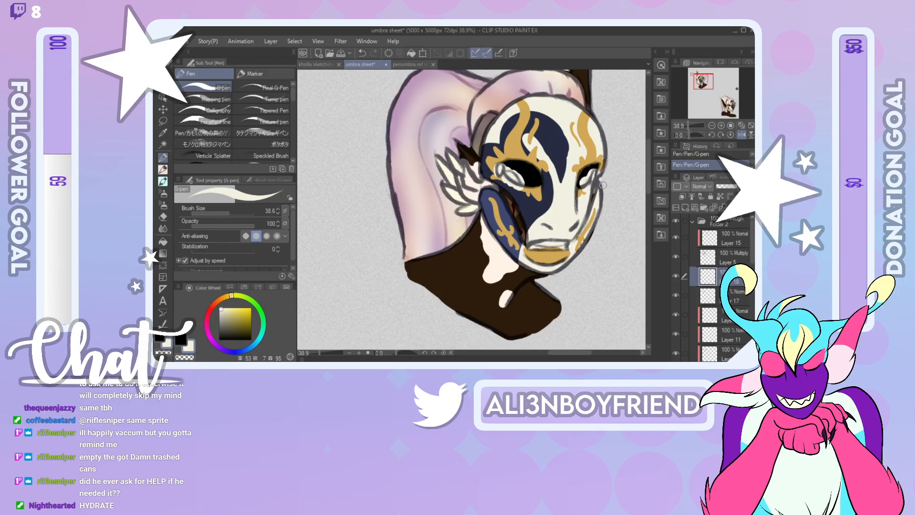
{"action": "left_click", "coordinate": [162, 216]}
{"action": "mouse_move", "coordinate": [495, 163]}
{"action": "left_mouse_down"}
{"action": "mouse_move", "coordinate": [499, 179]}
{"action": "mouse_move", "coordinate": [495, 170]}
{"action": "mouse_move", "coordinate": [524, 180]}
{"action": "mouse_move", "coordinate": [509, 167]}
{"action": "mouse_move", "coordinate": [502, 182]}
{"action": "mouse_move", "coordinate": [527, 190]}
{"action": "left_mouse_up"}
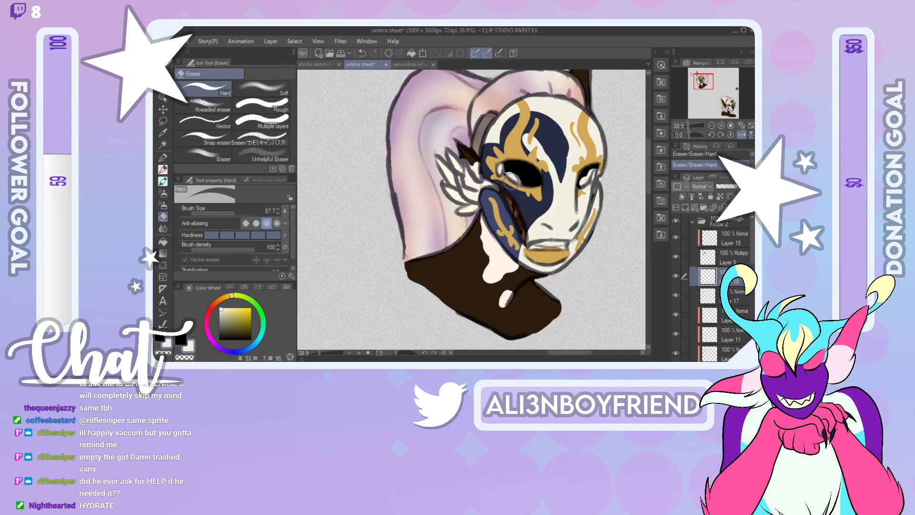
Step: Refine the off-white eye rims with the G-pen and hard eraser, lock the layer's transparent pixels, and lower its opacity to 43%
{"action": "key", "text": "p"}
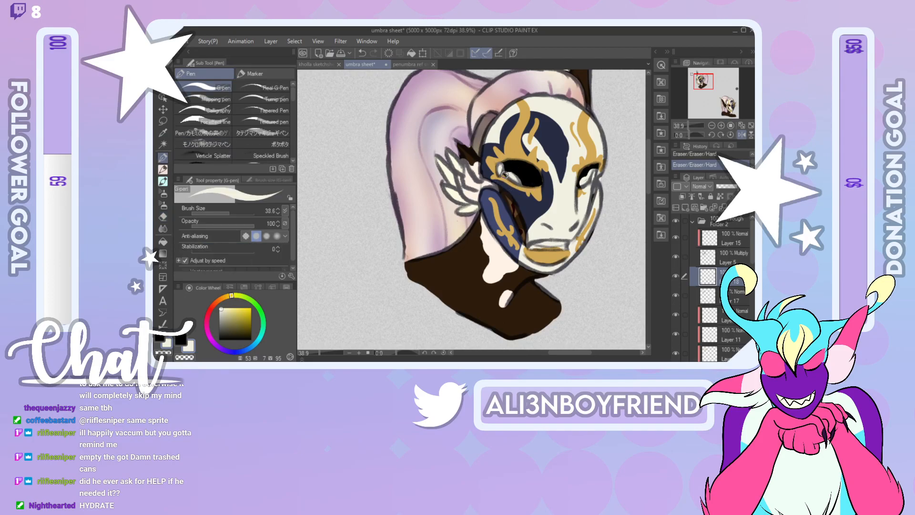
{"action": "left_click_drag", "start_coordinate": [506, 176], "coordinate": [521, 183]}
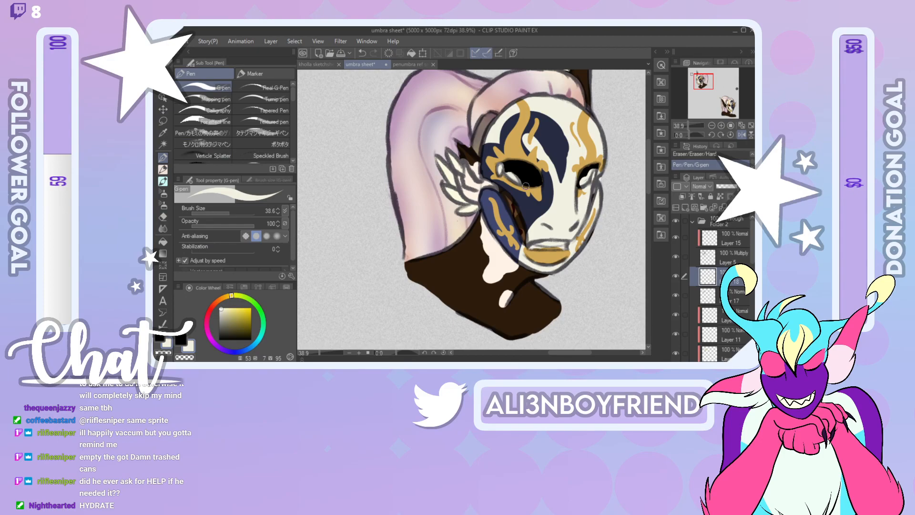
{"action": "left_click", "coordinate": [163, 218]}
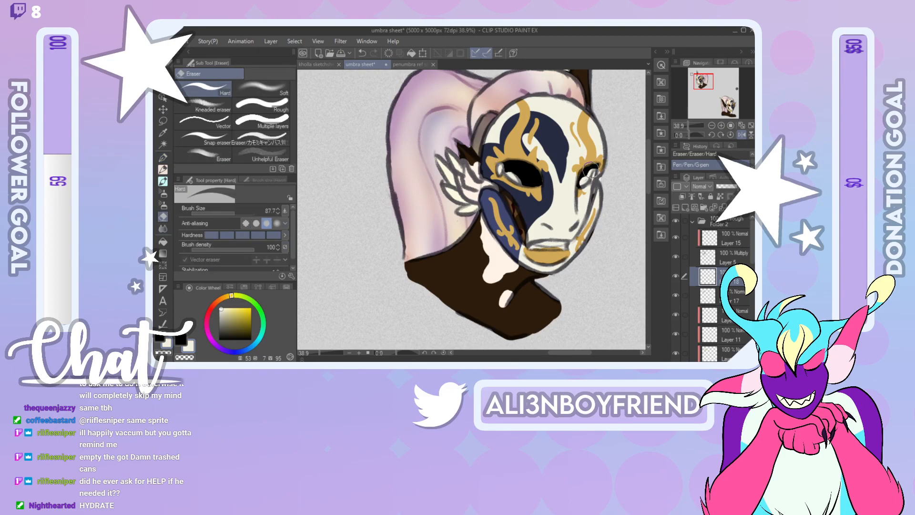
{"action": "left_click_drag", "start_coordinate": [588, 178], "coordinate": [591, 190]}
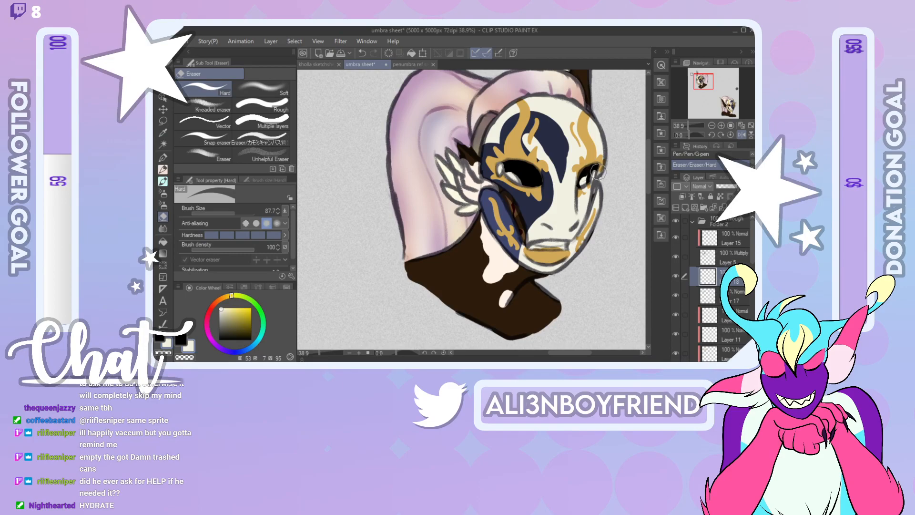
{"action": "left_click_drag", "start_coordinate": [595, 185], "coordinate": [586, 185]}
{"action": "left_click", "coordinate": [720, 196]}
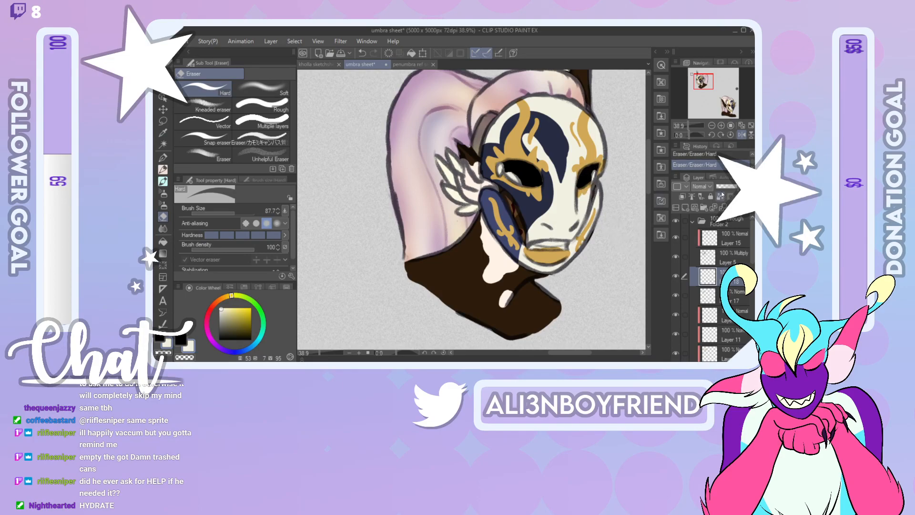
{"action": "left_click", "coordinate": [727, 187]}
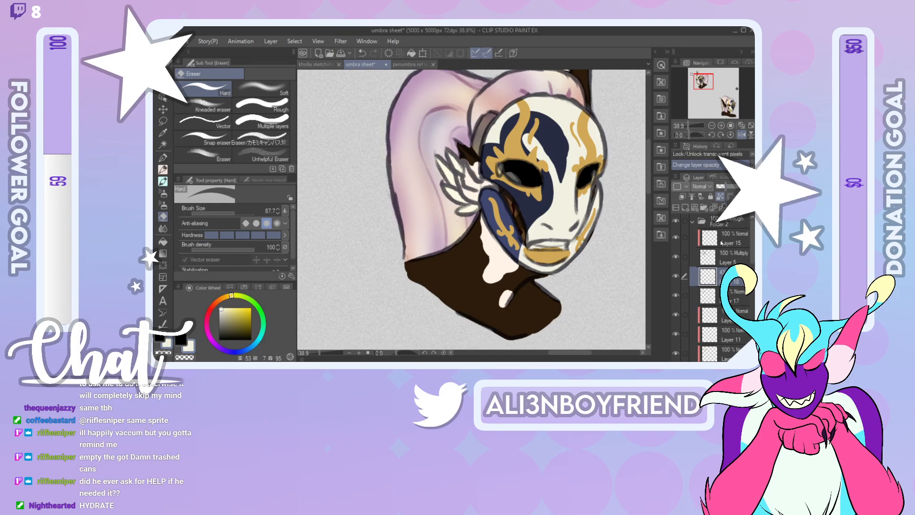
Step: Add a new raster layer above Layer 15 and draw a thin off-white highlight in the navy-side eye with the 9.4 G-pen
{"action": "left_click", "coordinate": [685, 207]}
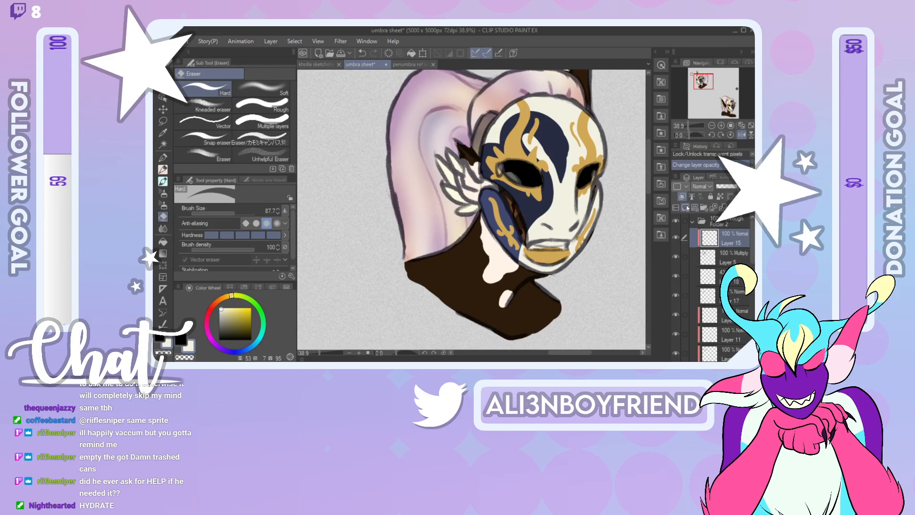
{"action": "left_click", "coordinate": [163, 159]}
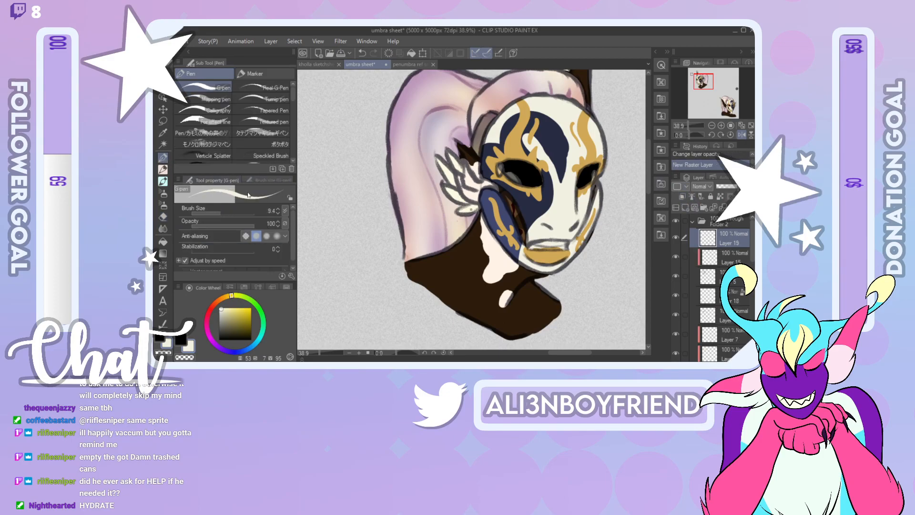
{"action": "left_click_drag", "start_coordinate": [499, 168], "coordinate": [516, 179]}
Step: Find the layer holding the mask's off-white base and try to erase the mouth strip with the hard eraser
{"action": "scroll", "coordinate": [722, 286], "scroll_direction": "down", "scroll_amount": 4}
{"action": "scroll", "coordinate": [722, 286], "scroll_direction": "down", "scroll_amount": 1}
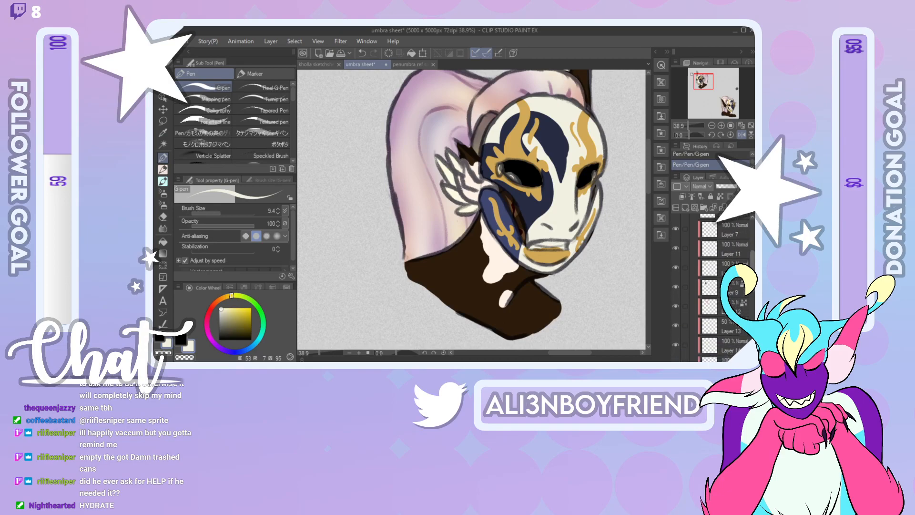
{"action": "left_click", "coordinate": [736, 307]}
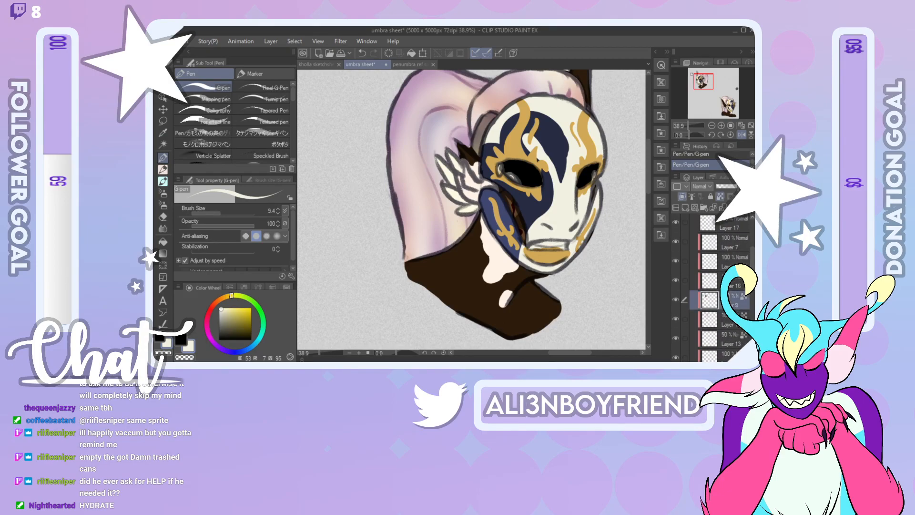
{"action": "left_click", "coordinate": [736, 324]}
{"action": "left_click", "coordinate": [677, 318]}
{"action": "left_click", "coordinate": [676, 318]}
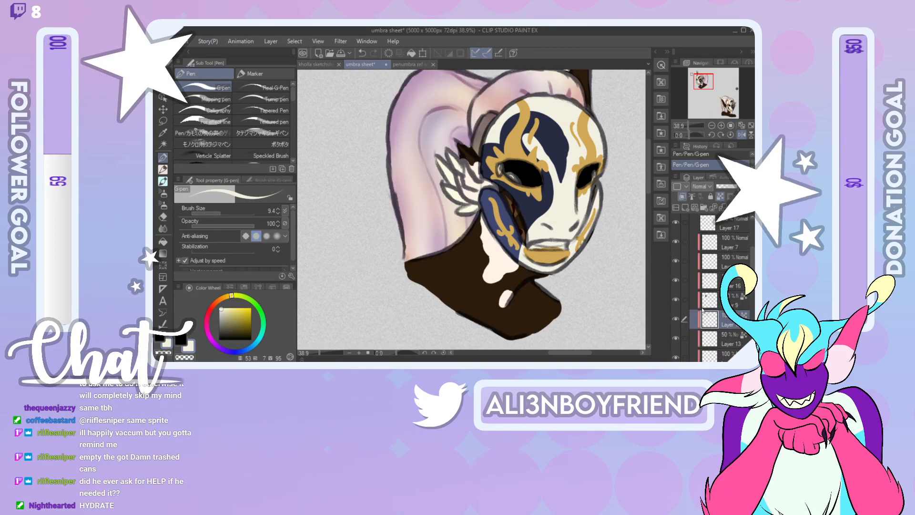
{"action": "left_click", "coordinate": [681, 300]}
{"action": "left_click", "coordinate": [684, 300]}
{"action": "left_click", "coordinate": [732, 302]}
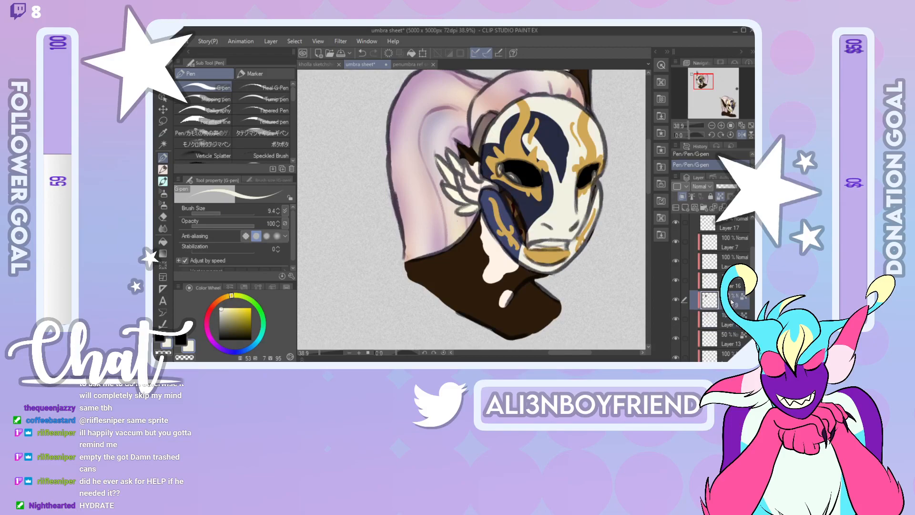
{"action": "left_click", "coordinate": [162, 216]}
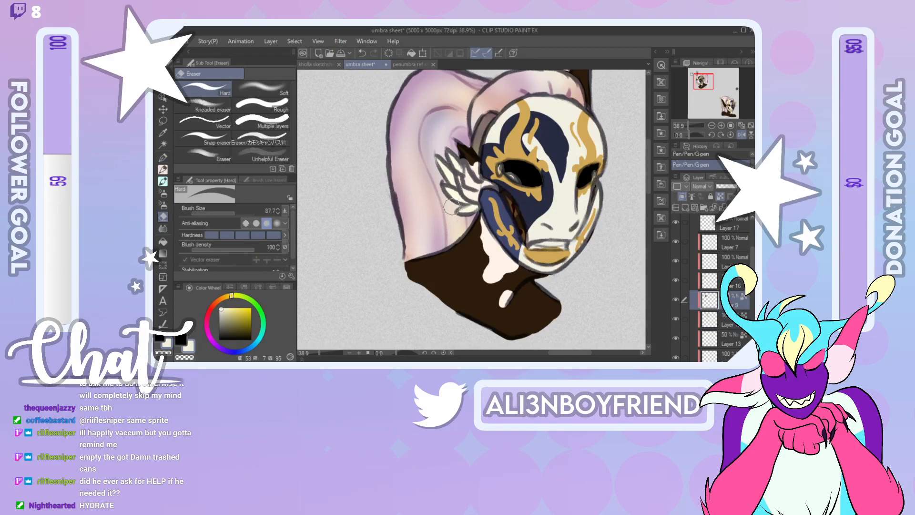
{"action": "left_click_drag", "start_coordinate": [538, 245], "coordinate": [565, 248]}
{"action": "key", "text": "ctrl+z"}
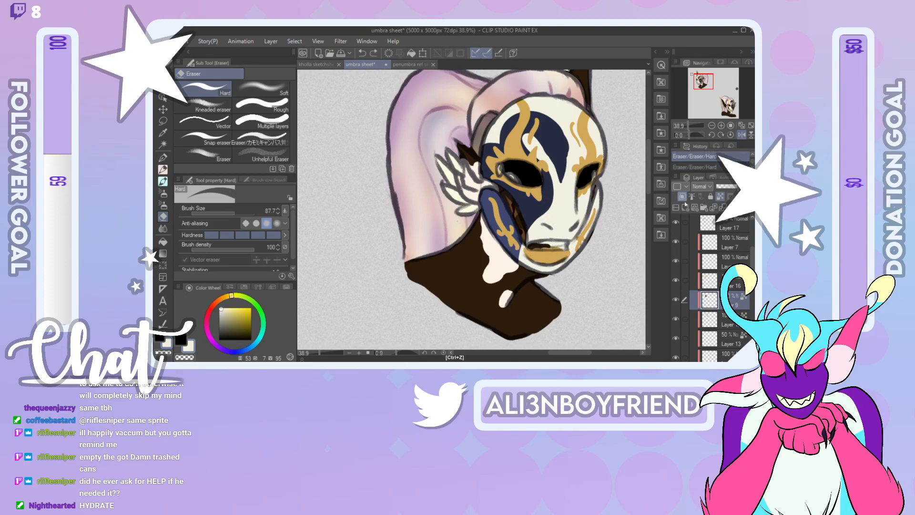
{"action": "key", "text": "ctrl+z"}
Step: Pick the cream color of the mouth strip from the finished front-facing head, and return to the side-turned head
{"action": "left_click", "coordinate": [412, 64]}
{"action": "left_click_drag", "start_coordinate": [716, 103], "coordinate": [735, 108]}
{"action": "left_click", "coordinate": [362, 65]}
{"action": "right_click", "coordinate": [471, 277]}
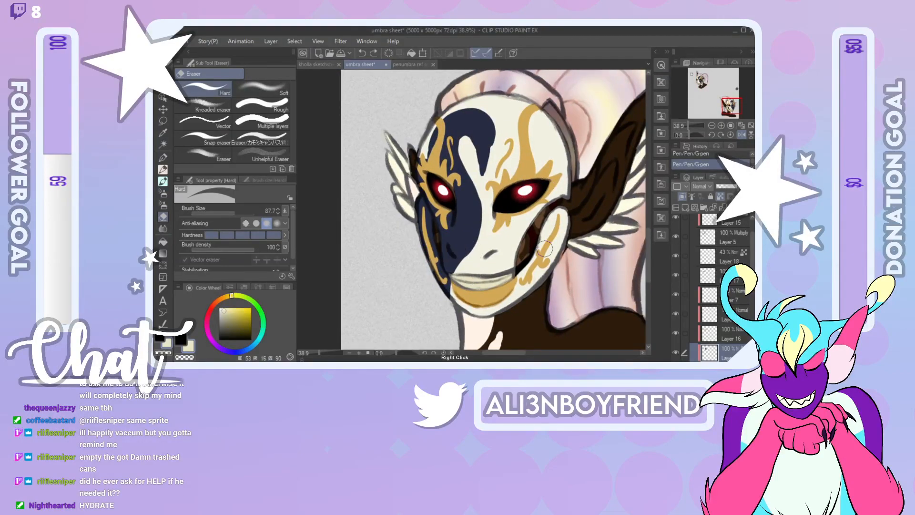
{"action": "left_click_drag", "start_coordinate": [698, 79], "coordinate": [700, 81]}
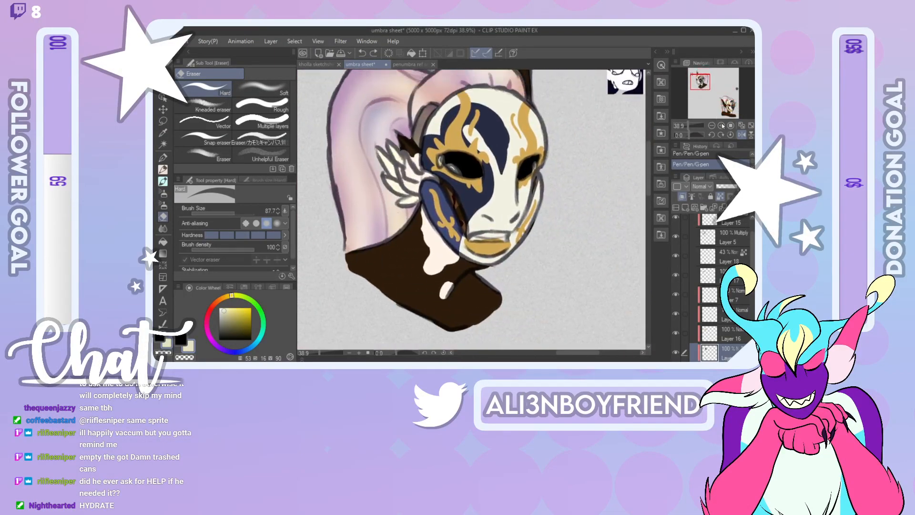
Step: Flip the canvas back, add a new raster layer, and paint the mask's mouth strip cream with the G-pen at size 41.6
{"action": "left_click", "coordinate": [742, 135]}
{"action": "left_click", "coordinate": [685, 208]}
{"action": "left_click", "coordinate": [163, 157]}
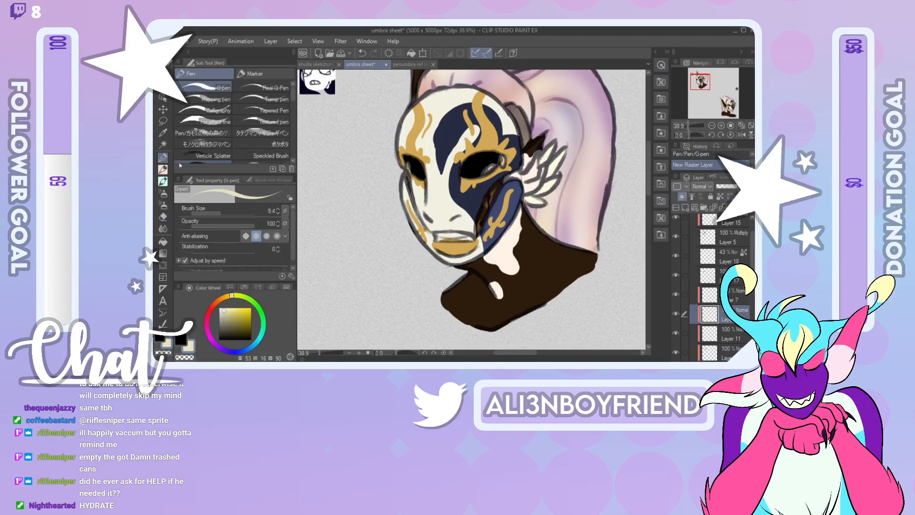
{"action": "left_click_drag", "start_coordinate": [448, 237], "coordinate": [434, 217]}
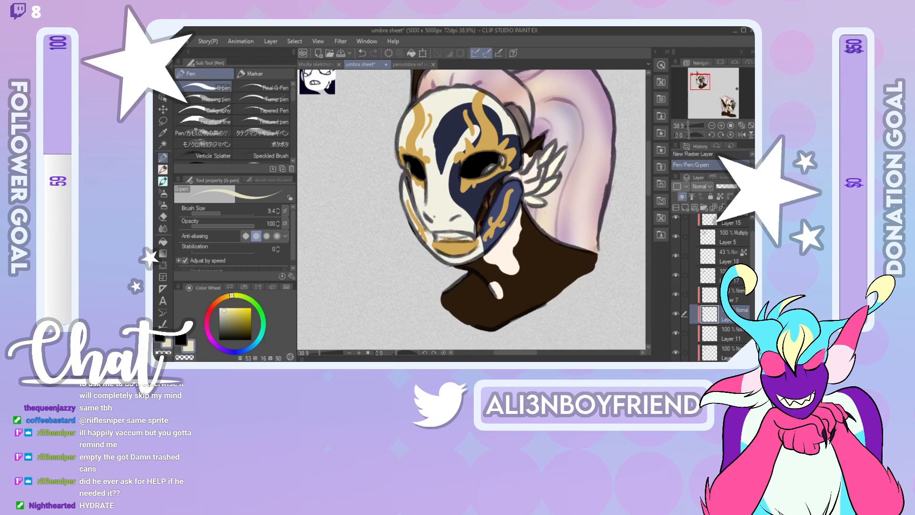
{"action": "left_click", "coordinate": [231, 212]}
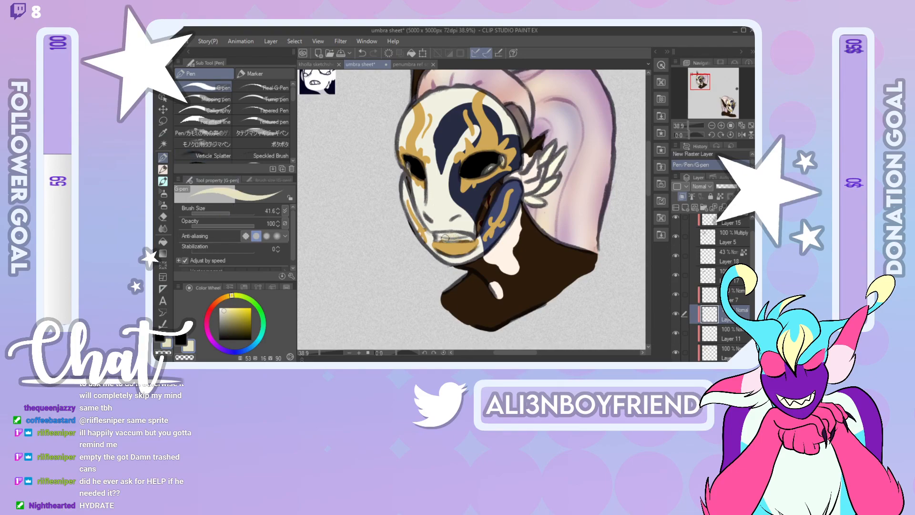
{"action": "left_click_drag", "start_coordinate": [438, 235], "coordinate": [448, 237]}
Step: Add a new raster layer clipped to Layer 17, the black eye layer, and choose a muted blue with hue 201, saturation 52 and value 76
{"action": "left_click", "coordinate": [715, 275]}
{"action": "left_click", "coordinate": [676, 275]}
{"action": "left_click", "coordinate": [677, 275]}
{"action": "left_click", "coordinate": [685, 207]}
{"action": "left_click", "coordinate": [682, 197]}
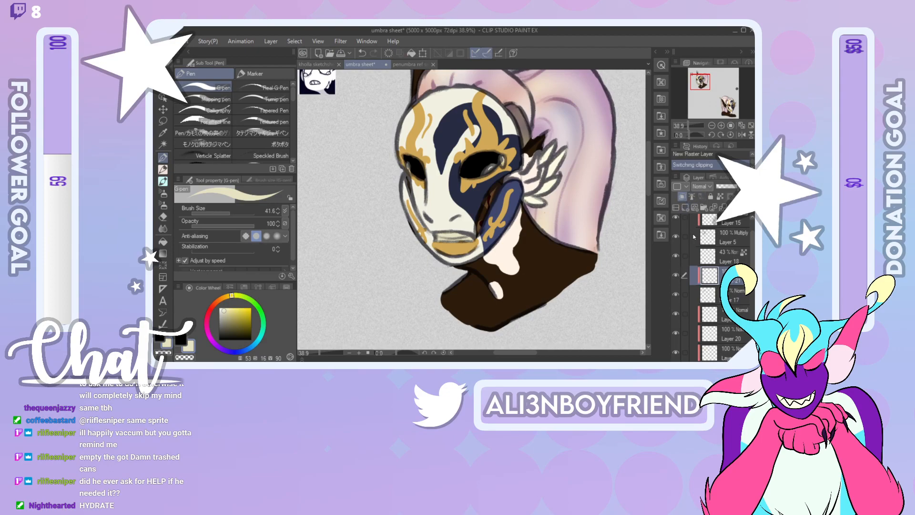
{"action": "left_click_drag", "start_coordinate": [248, 348], "coordinate": [250, 351]}
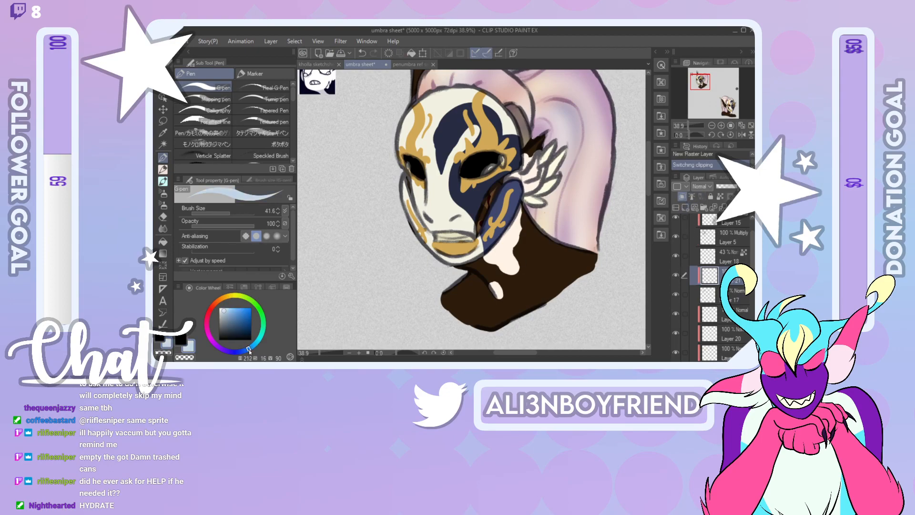
{"action": "left_click_drag", "start_coordinate": [234, 317], "coordinate": [234, 308]}
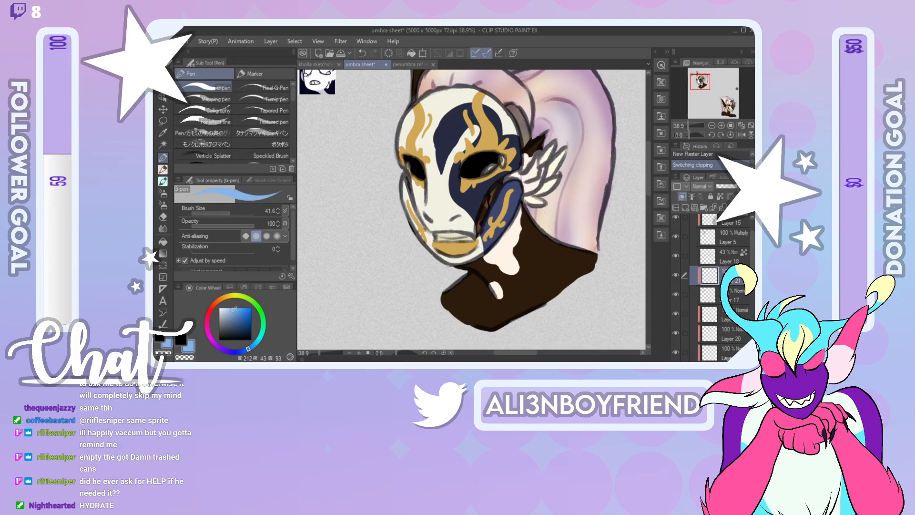
{"action": "left_click_drag", "start_coordinate": [251, 350], "coordinate": [253, 348]}
{"action": "left_click_drag", "start_coordinate": [240, 313], "coordinate": [237, 315]}
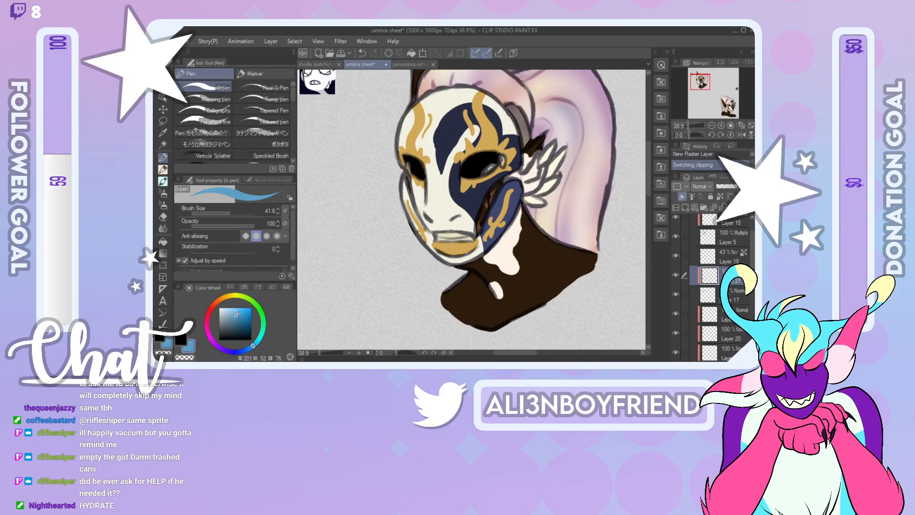
Step: Paint blue irises inside both eye holes of the first mask with the G-pen
{"action": "left_click_drag", "start_coordinate": [706, 78], "coordinate": [669, 83]}
{"action": "mouse_move", "coordinate": [480, 182]}
{"action": "left_mouse_down"}
{"action": "mouse_move", "coordinate": [491, 184]}
{"action": "mouse_move", "coordinate": [484, 180]}
{"action": "mouse_move", "coordinate": [484, 193]}
{"action": "mouse_move", "coordinate": [476, 187]}
{"action": "mouse_move", "coordinate": [485, 184]}
{"action": "left_mouse_up"}
{"action": "key", "text": "ctrl+z"}
{"action": "key", "text": "ctrl+z"}
{"action": "key", "text": "ctrl+z"}
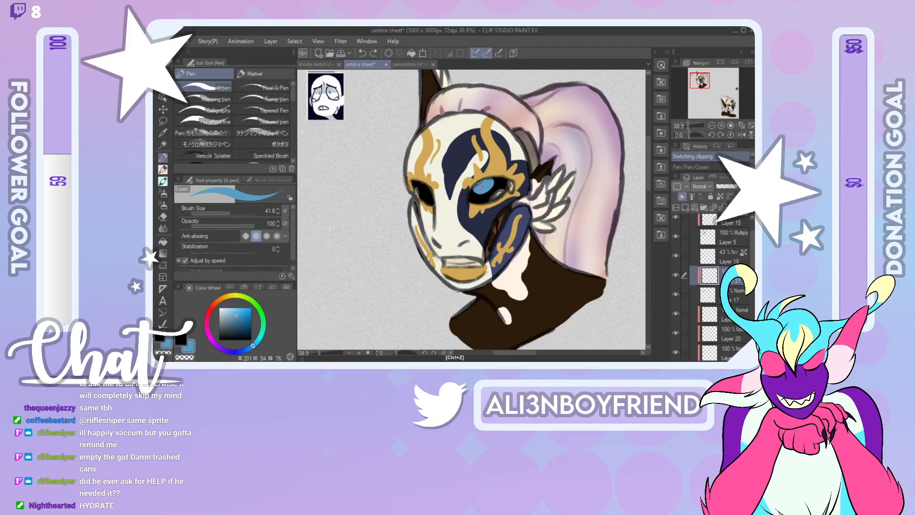
{"action": "left_click_drag", "start_coordinate": [425, 187], "coordinate": [422, 186]}
Step: Soften both blue irises with the Blur tool, reducing its brush size to 56.1
{"action": "key", "text": "j"}
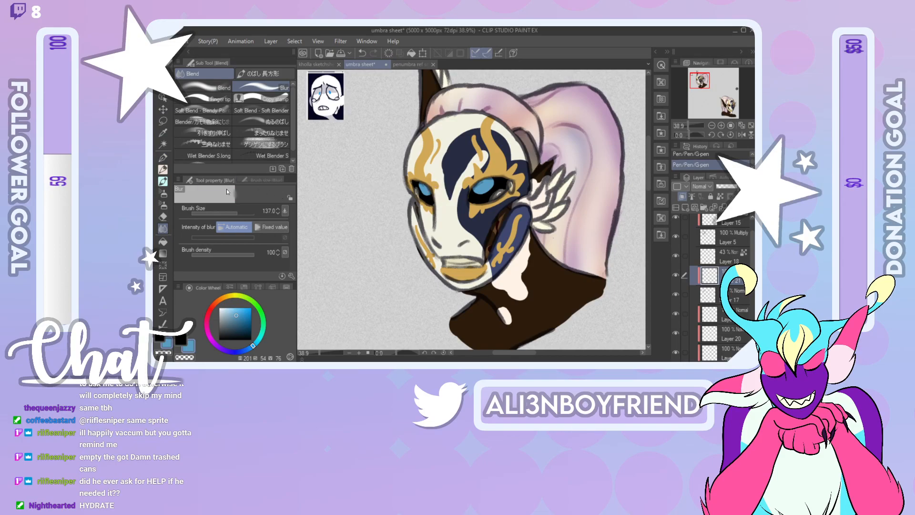
{"action": "left_click", "coordinate": [228, 213]}
{"action": "mouse_move", "coordinate": [415, 187]}
{"action": "left_mouse_down"}
{"action": "mouse_move", "coordinate": [436, 197]}
{"action": "mouse_move", "coordinate": [415, 174]}
{"action": "left_mouse_up"}
{"action": "left_click_drag", "start_coordinate": [228, 209], "coordinate": [248, 207]}
{"action": "mouse_move", "coordinate": [476, 196]}
{"action": "left_mouse_down"}
{"action": "mouse_move", "coordinate": [489, 170]}
{"action": "mouse_move", "coordinate": [472, 186]}
{"action": "left_mouse_up"}
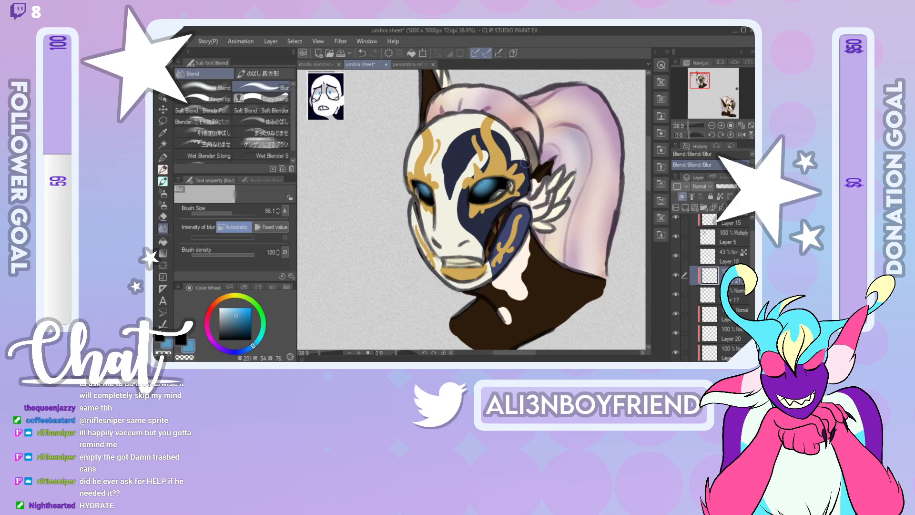
Step: Add a new clipped layer and paint small white G-pen highlights on both blue irises
{"action": "left_click", "coordinate": [163, 157]}
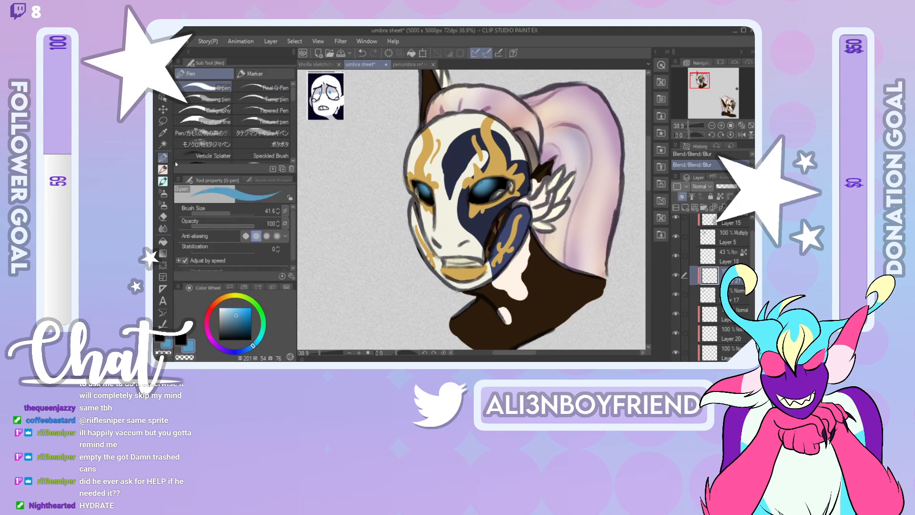
{"action": "left_click_drag", "start_coordinate": [230, 312], "coordinate": [213, 290]}
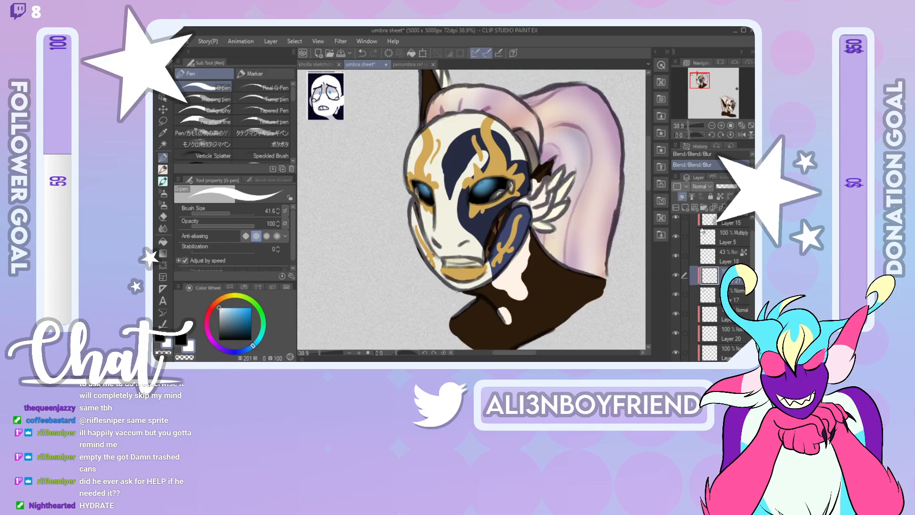
{"action": "left_click", "coordinate": [676, 207]}
{"action": "left_click", "coordinate": [682, 196]}
{"action": "left_click_drag", "start_coordinate": [480, 184], "coordinate": [483, 187]}
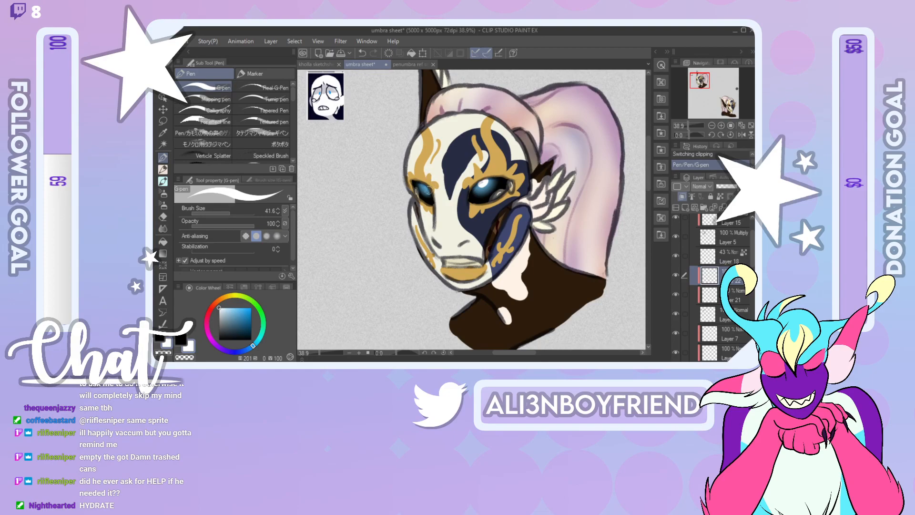
{"action": "left_click_drag", "start_coordinate": [426, 187], "coordinate": [428, 189]}
{"action": "key", "text": "ctrl+z"}
{"action": "left_click_drag", "start_coordinate": [424, 183], "coordinate": [425, 189]}
{"action": "key", "text": "ctrl+z"}
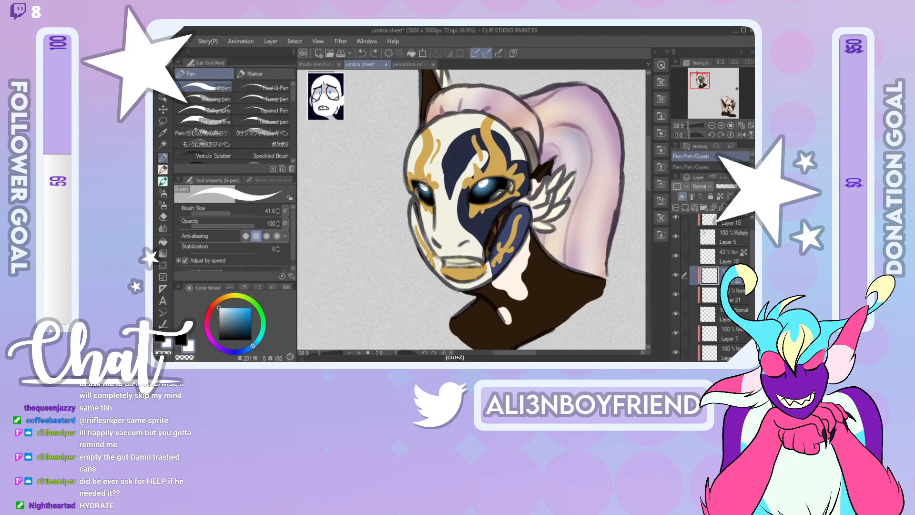
{"action": "left_click_drag", "start_coordinate": [424, 187], "coordinate": [425, 189]}
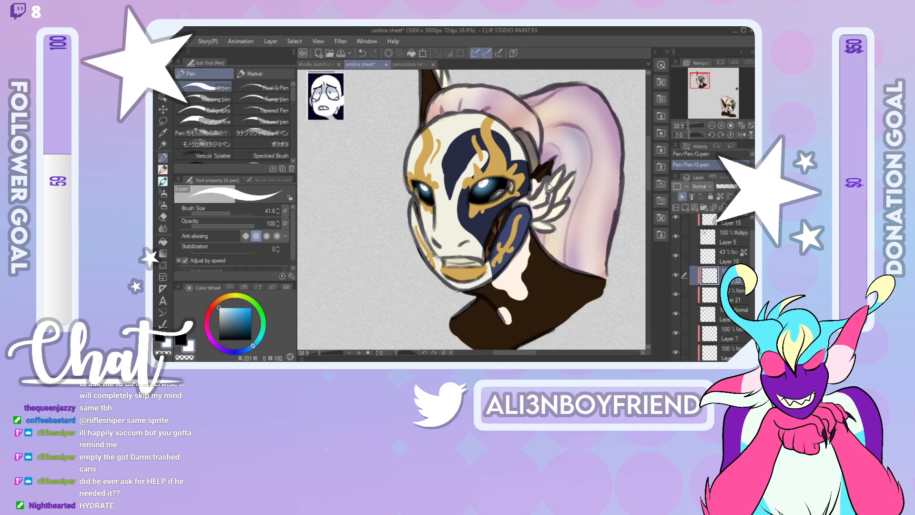
Step: Sample the feather colour, darken it to tan and shade the ear feathers on Layer 15
{"action": "right_click", "coordinate": [537, 211]}
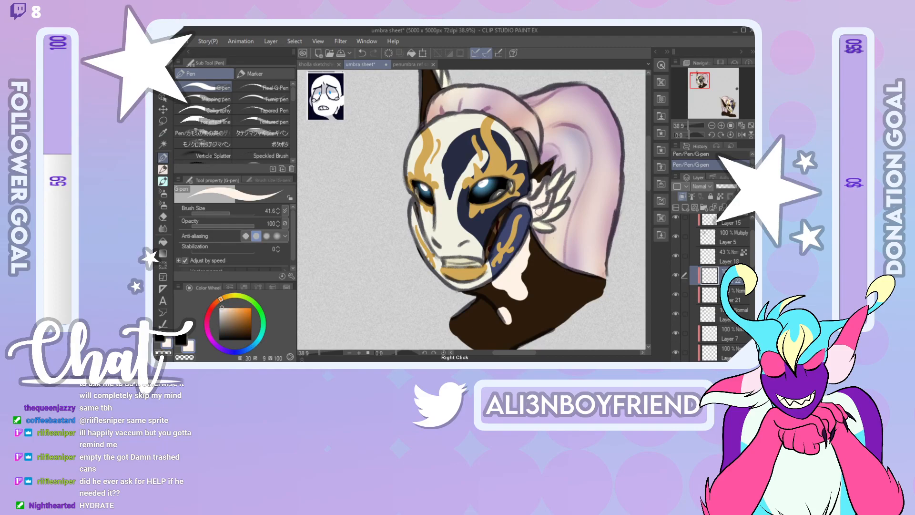
{"action": "left_click", "coordinate": [228, 315]}
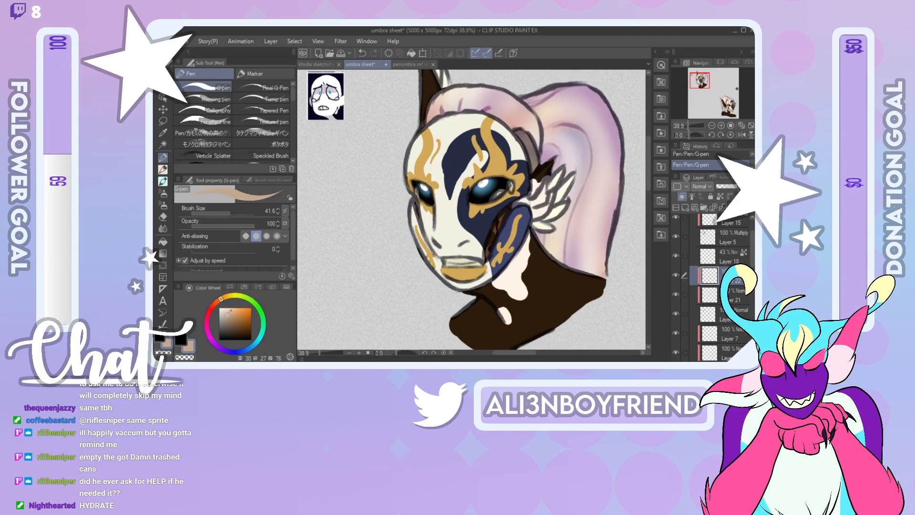
{"action": "left_click_drag", "start_coordinate": [753, 248], "coordinate": [752, 238]}
{"action": "left_click", "coordinate": [733, 256]}
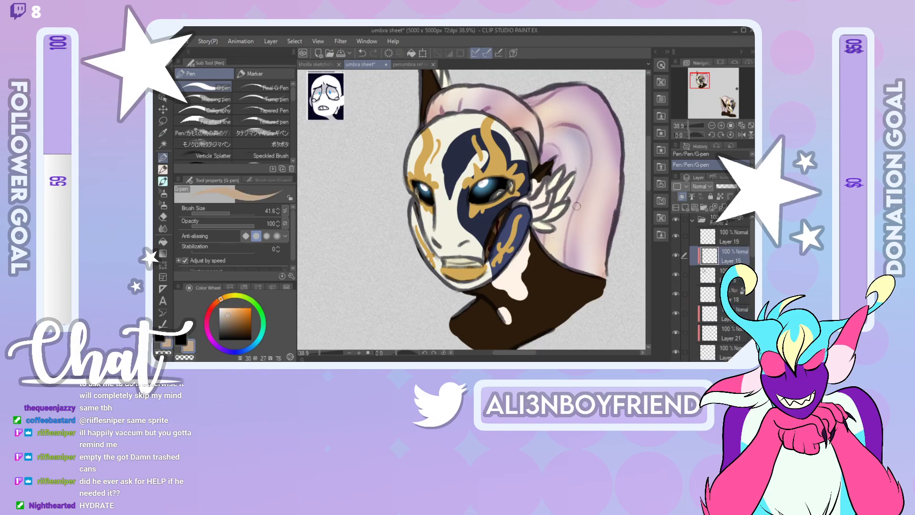
{"action": "mouse_move", "coordinate": [538, 205]}
{"action": "left_mouse_down"}
{"action": "mouse_move", "coordinate": [549, 196]}
{"action": "mouse_move", "coordinate": [548, 207]}
{"action": "left_mouse_up"}
Step: Save the umbra sheet file
{"action": "left_click_drag", "start_coordinate": [700, 130], "coordinate": [677, 138]}
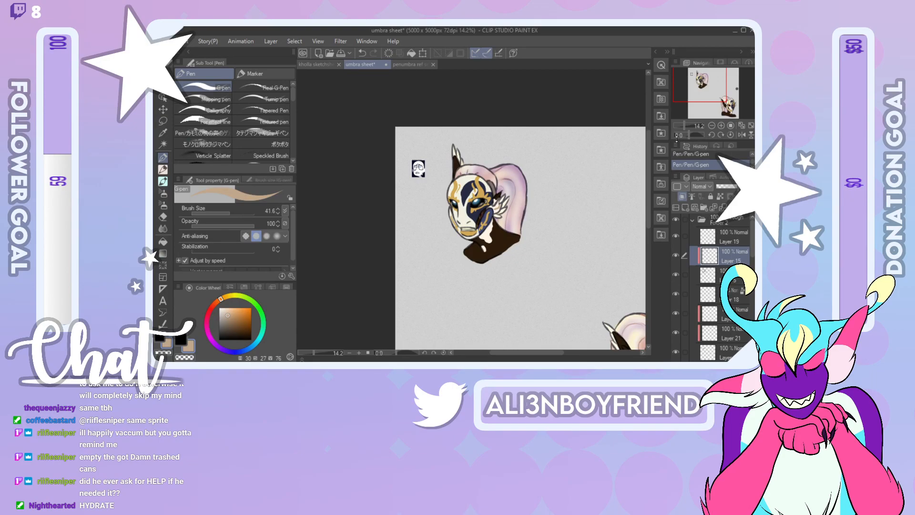
{"action": "left_click", "coordinate": [165, 42]}
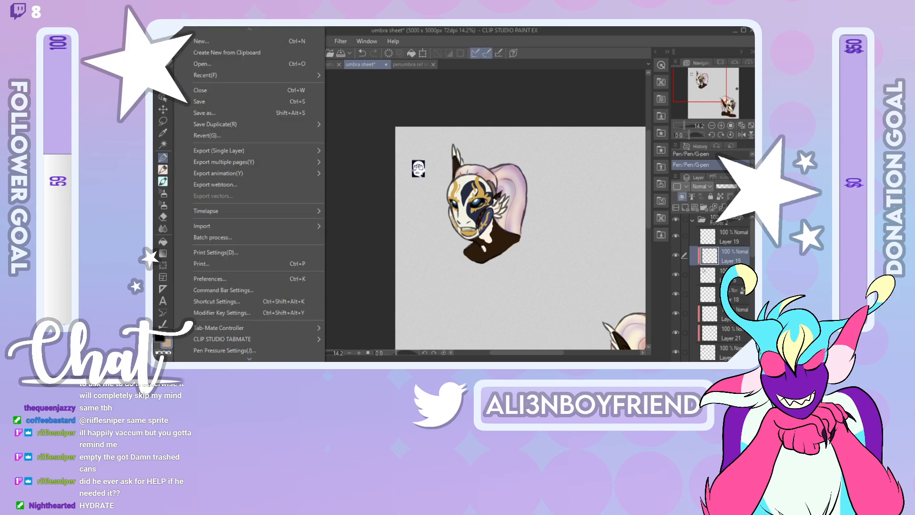
{"action": "left_click", "coordinate": [217, 101]}
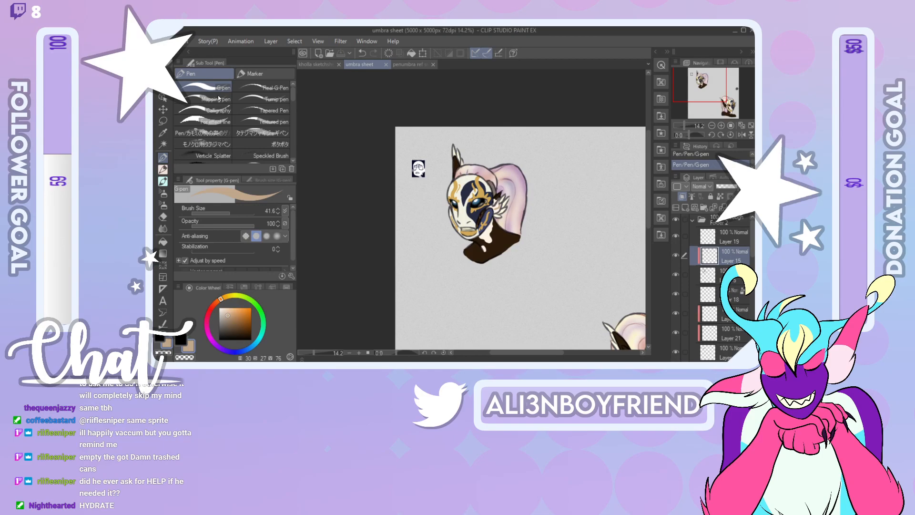
Step: Examine both mask heads on the umbra sheet and compare them with the character drawings in the kholla sketchsheet
{"action": "left_click_drag", "start_coordinate": [692, 125], "coordinate": [687, 128]}
{"action": "left_click_drag", "start_coordinate": [708, 96], "coordinate": [731, 103]}
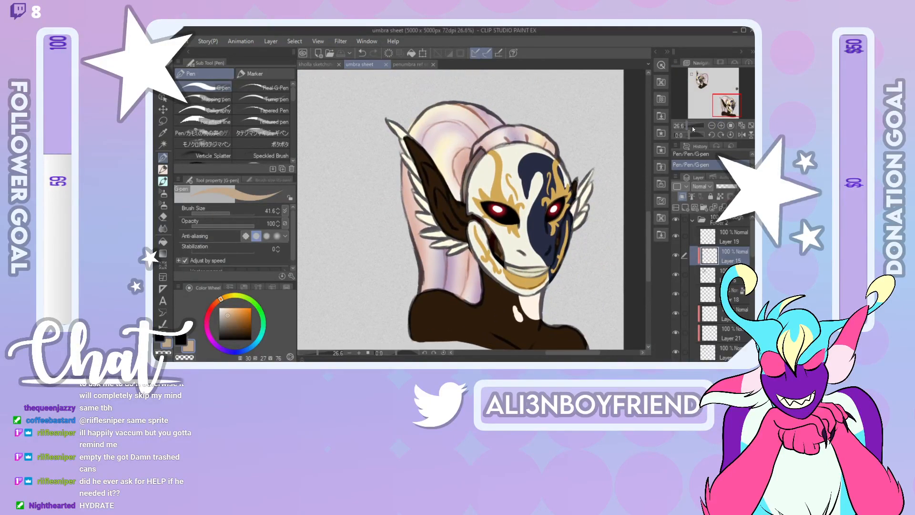
{"action": "left_click_drag", "start_coordinate": [687, 126], "coordinate": [685, 125]}
{"action": "left_click_drag", "start_coordinate": [721, 94], "coordinate": [694, 74]}
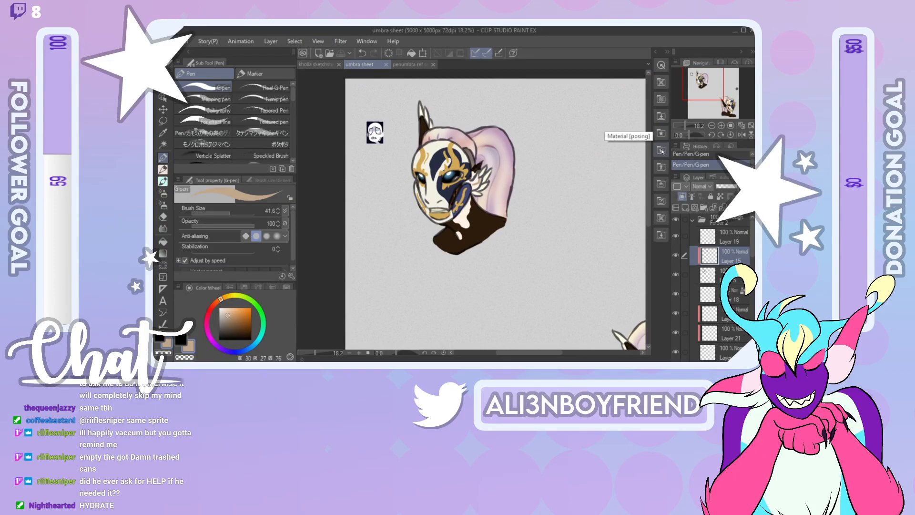
{"action": "left_click", "coordinate": [327, 67]}
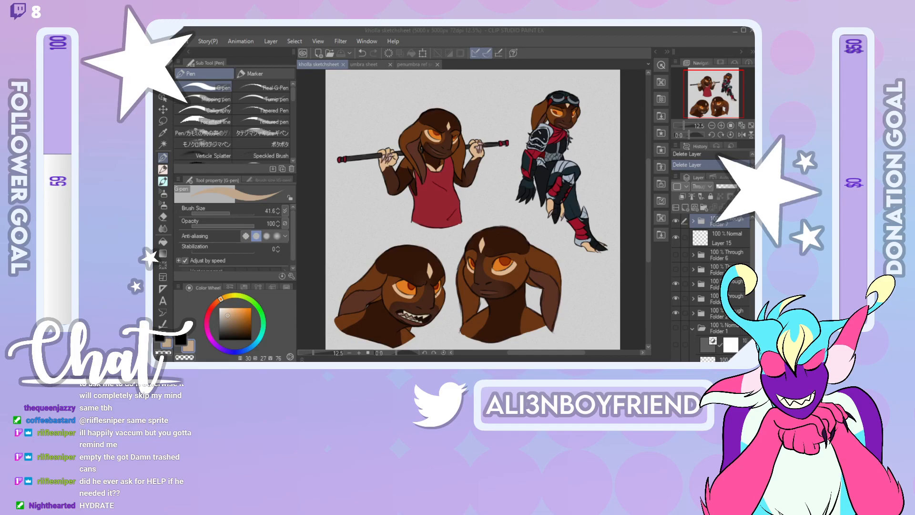
{"action": "left_click", "coordinate": [373, 65]}
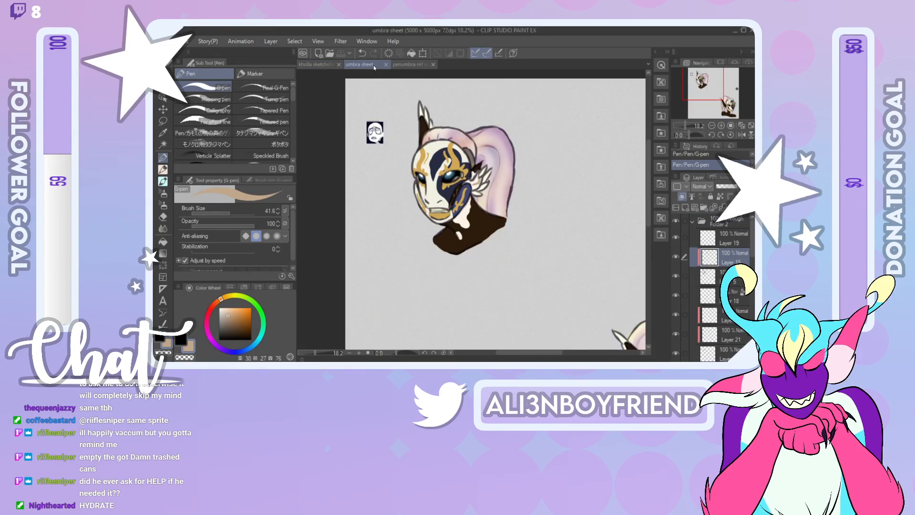
{"action": "mouse_move", "coordinate": [715, 95]}
{"action": "left_mouse_down"}
{"action": "mouse_move", "coordinate": [737, 115]}
{"action": "mouse_move", "coordinate": [715, 89]}
{"action": "left_mouse_up"}
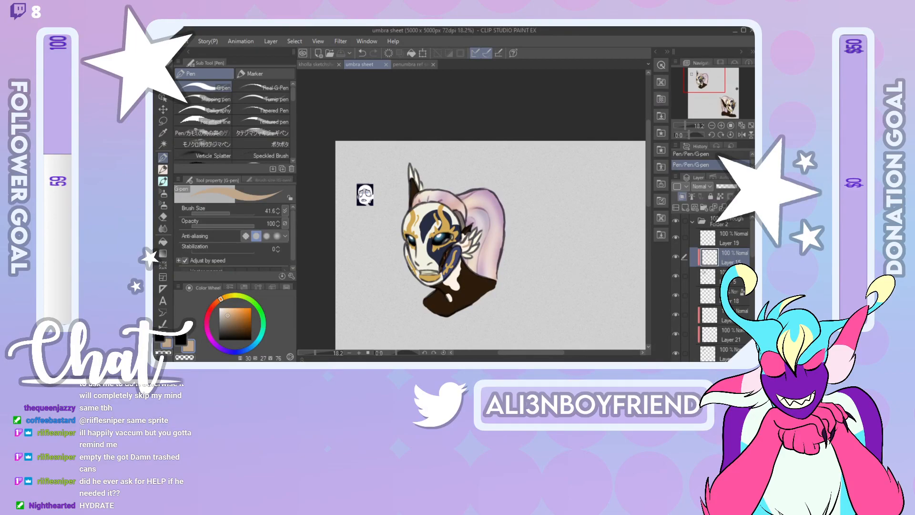
{"action": "left_click", "coordinate": [324, 66]}
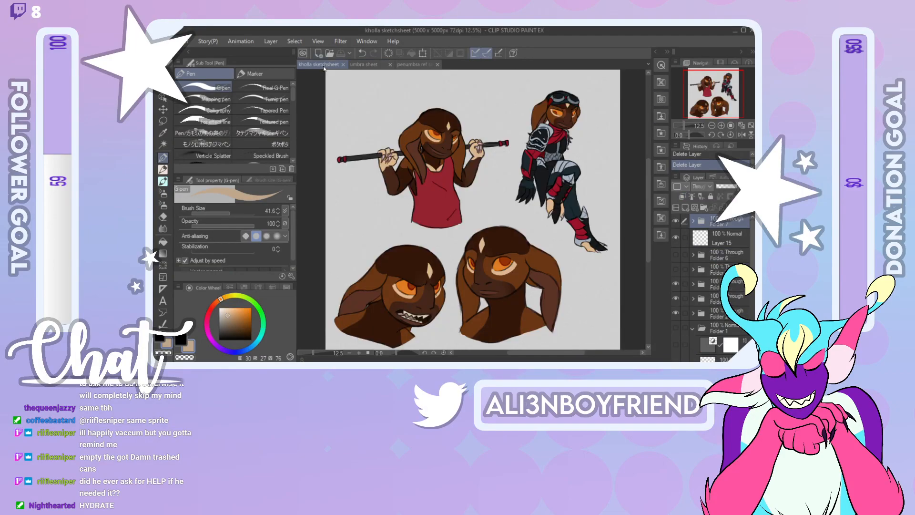
{"action": "left_click", "coordinate": [367, 70]}
{"action": "left_click_drag", "start_coordinate": [696, 89], "coordinate": [700, 100]}
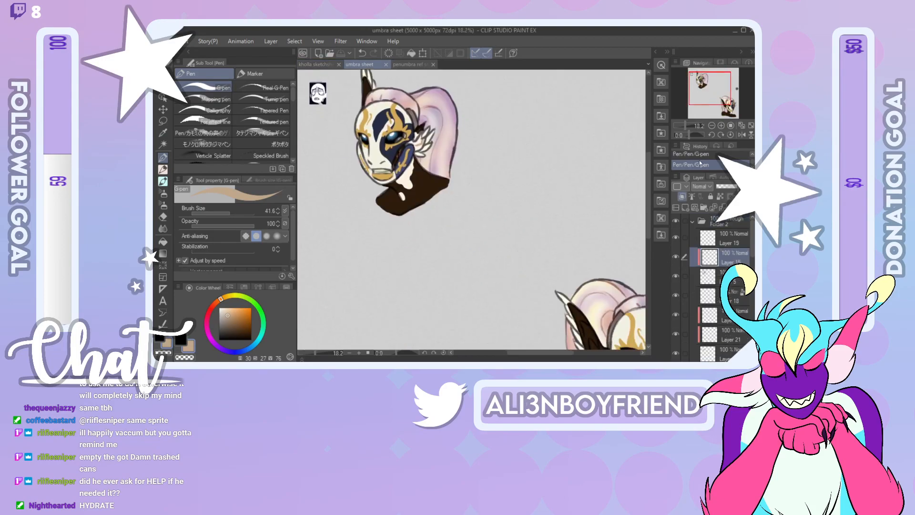
Step: Merge the first head's colour layers, from Layer 7 down to the base layer beneath Layer 10, into one layer
{"action": "scroll", "coordinate": [737, 279], "scroll_direction": "down", "scroll_amount": 3}
{"action": "left_click", "coordinate": [732, 264]}
{"action": "scroll", "coordinate": [728, 262], "scroll_direction": "down", "scroll_amount": 3}
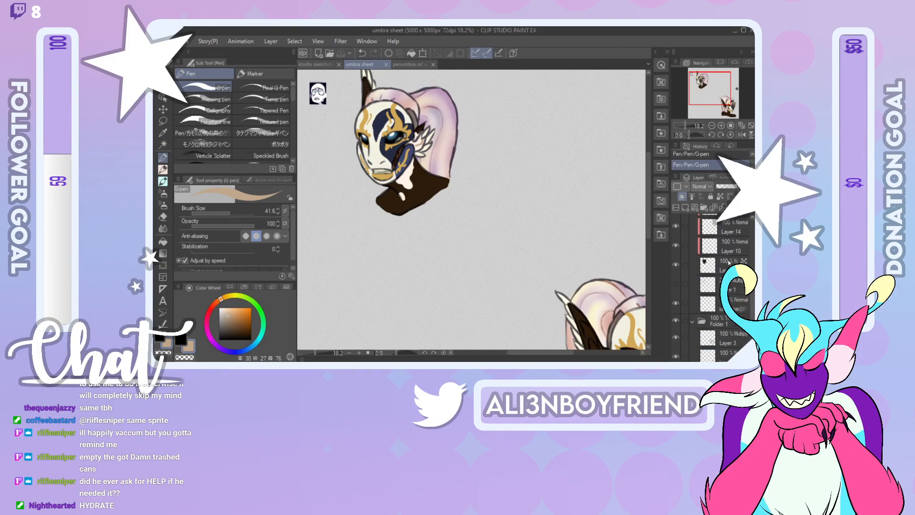
{"action": "left_click", "coordinate": [728, 261], "text": "shift"}
{"action": "right_click", "coordinate": [729, 262]}
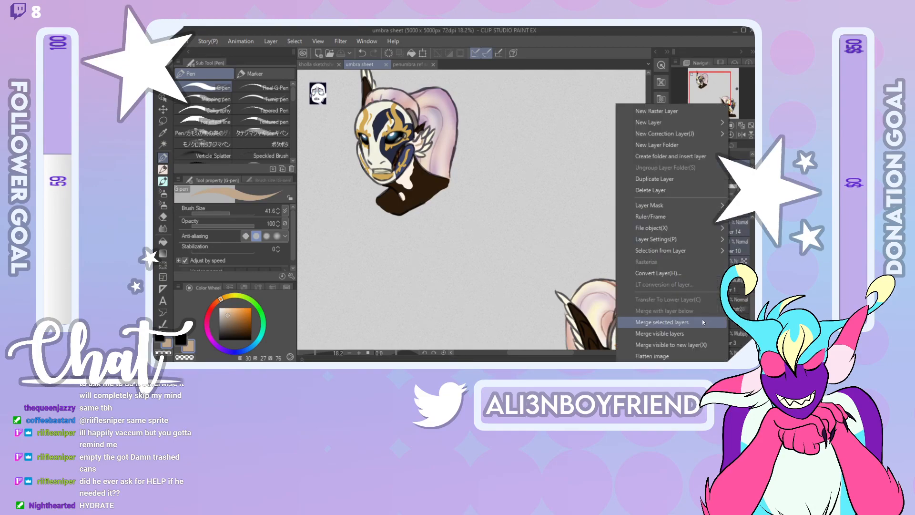
{"action": "left_click", "coordinate": [705, 322]}
Step: Check the eye highlight layer's visibility, then merge it with Layer 21 and Layer 17 into a single eye layer
{"action": "scroll", "coordinate": [729, 286], "scroll_direction": "down", "scroll_amount": 1}
{"action": "left_click", "coordinate": [729, 284]}
{"action": "left_click", "coordinate": [729, 264]}
{"action": "left_click", "coordinate": [674, 266]}
{"action": "left_click", "coordinate": [675, 265]}
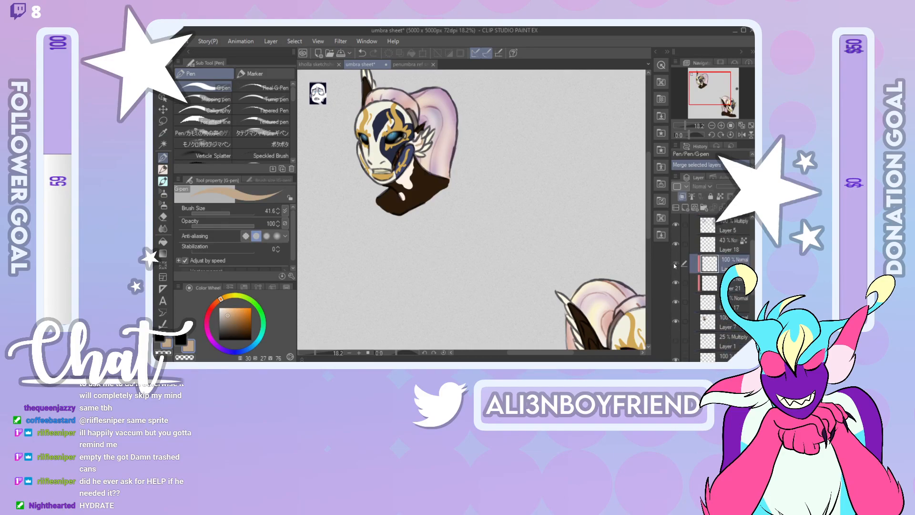
{"action": "left_click", "coordinate": [740, 305], "text": "shift"}
{"action": "right_click", "coordinate": [740, 305]}
{"action": "left_click", "coordinate": [695, 310]}
Step: Delete the multiply Layer 1, the small reference image layer beneath it, and Layer 19
{"action": "scroll", "coordinate": [734, 295], "scroll_direction": "down", "scroll_amount": 1}
{"action": "left_click", "coordinate": [735, 301]}
{"action": "left_click", "coordinate": [734, 322], "text": "shift"}
{"action": "left_click", "coordinate": [749, 207]}
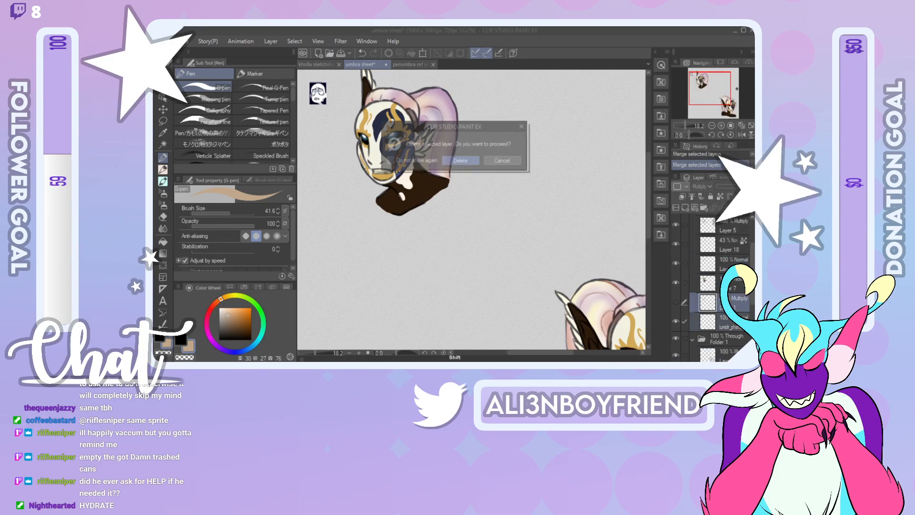
{"action": "left_click", "coordinate": [471, 162]}
{"action": "scroll", "coordinate": [719, 260], "scroll_direction": "up", "scroll_amount": 2}
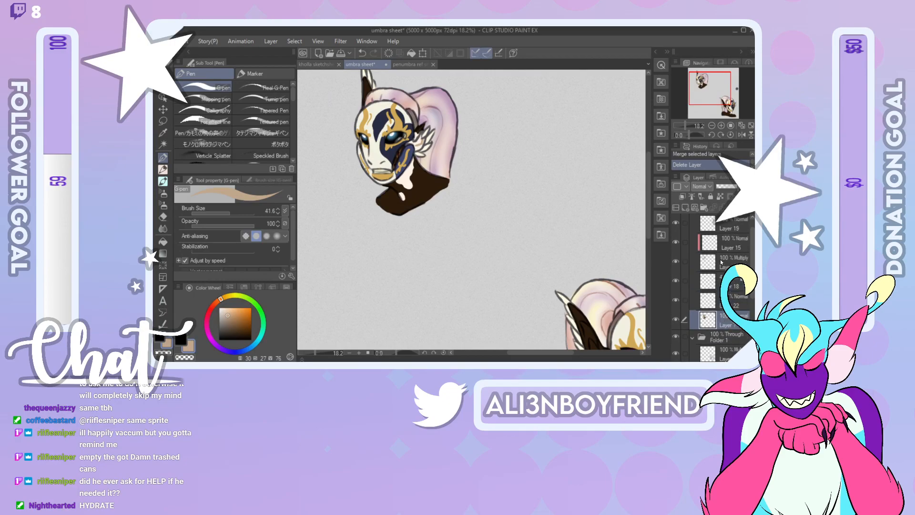
{"action": "left_click", "coordinate": [736, 238]}
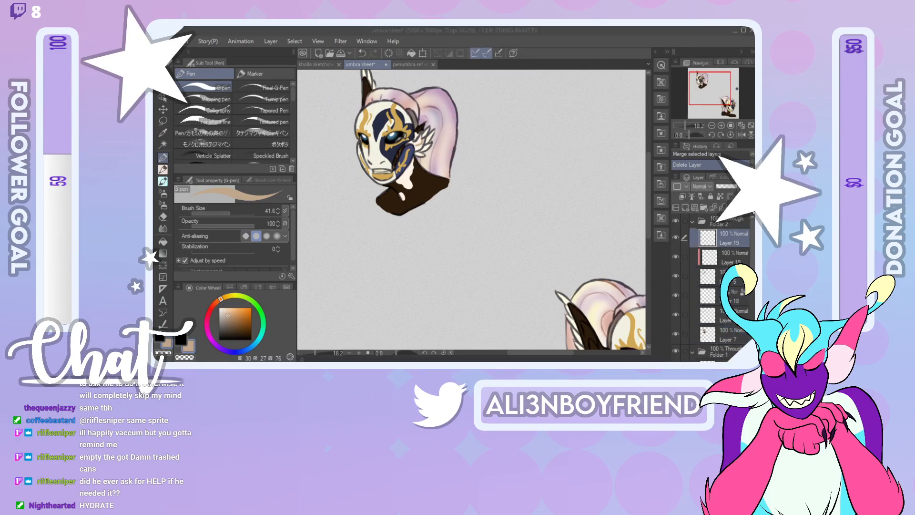
{"action": "left_click", "coordinate": [748, 208]}
{"action": "left_click", "coordinate": [475, 161]}
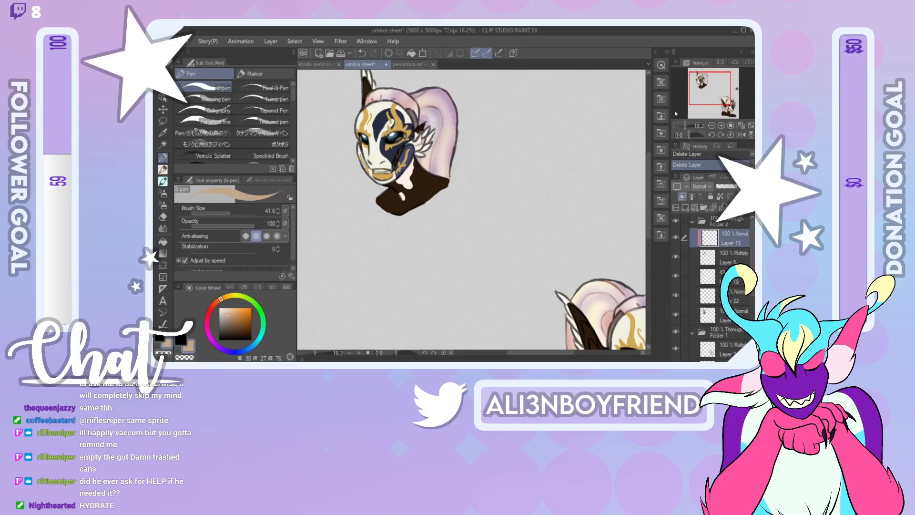
Step: Collapse Folder 2 and Folder 1, and move the first head down the canvas beside the second head
{"action": "left_click_drag", "start_coordinate": [702, 99], "coordinate": [697, 86]}
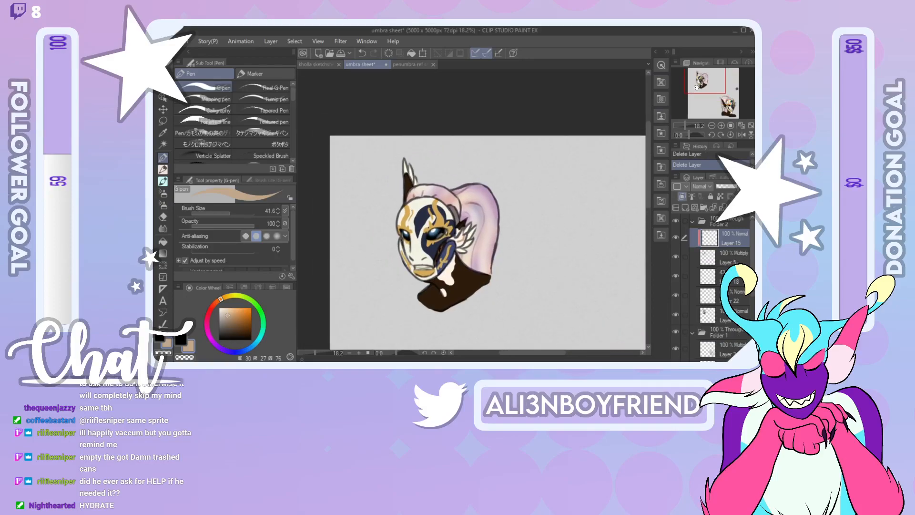
{"action": "left_click", "coordinate": [692, 221]}
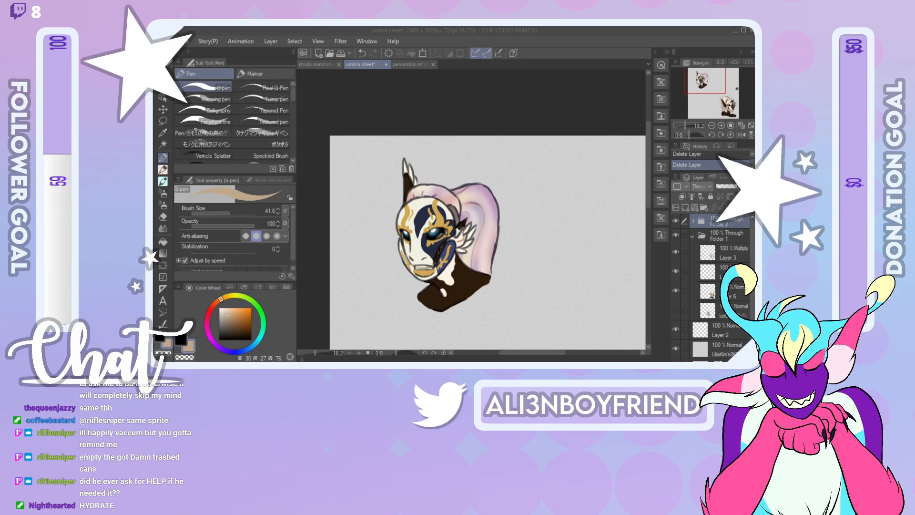
{"action": "left_click_drag", "start_coordinate": [712, 81], "coordinate": [721, 102]}
{"action": "left_click", "coordinate": [693, 237]}
{"action": "left_click", "coordinate": [163, 110]}
{"action": "left_click_drag", "start_coordinate": [410, 84], "coordinate": [528, 302]}
Step: Create a new layer folder with Through blending and add a raster layer inside it
{"action": "mouse_move", "coordinate": [714, 105]}
{"action": "left_mouse_down"}
{"action": "mouse_move", "coordinate": [723, 112]}
{"action": "mouse_move", "coordinate": [711, 90]}
{"action": "left_mouse_up"}
{"action": "left_click", "coordinate": [704, 207]}
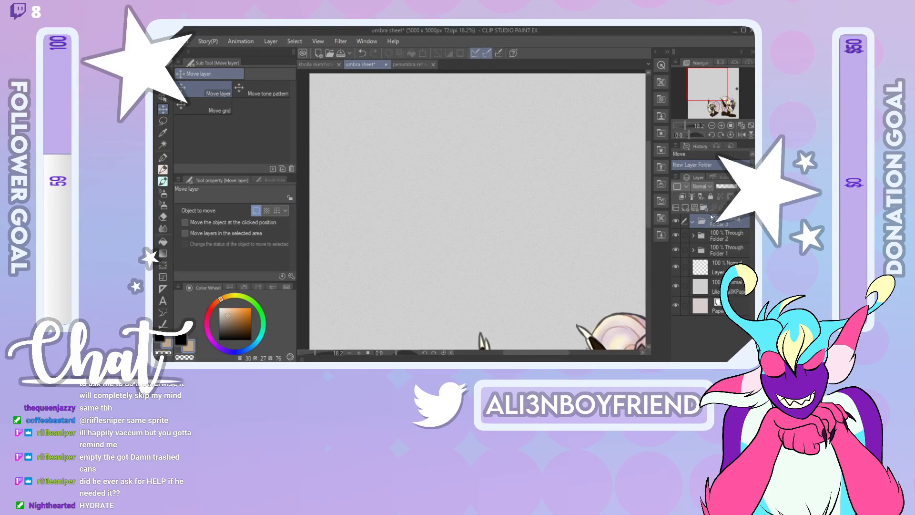
{"action": "left_click", "coordinate": [711, 187]}
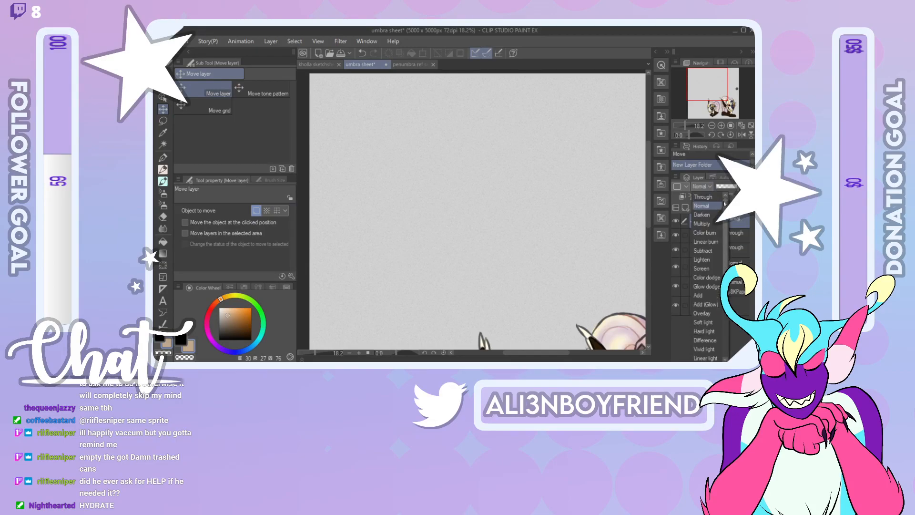
{"action": "left_click", "coordinate": [717, 196]}
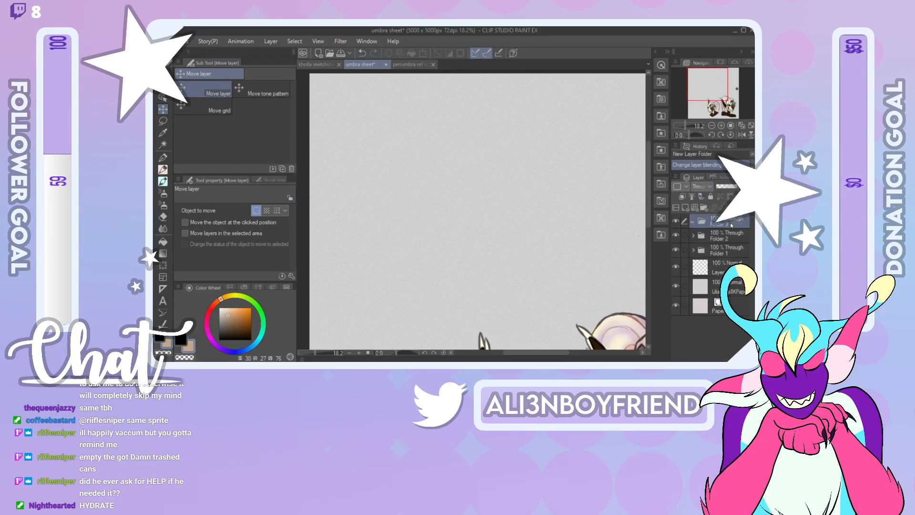
{"action": "left_click", "coordinate": [687, 207]}
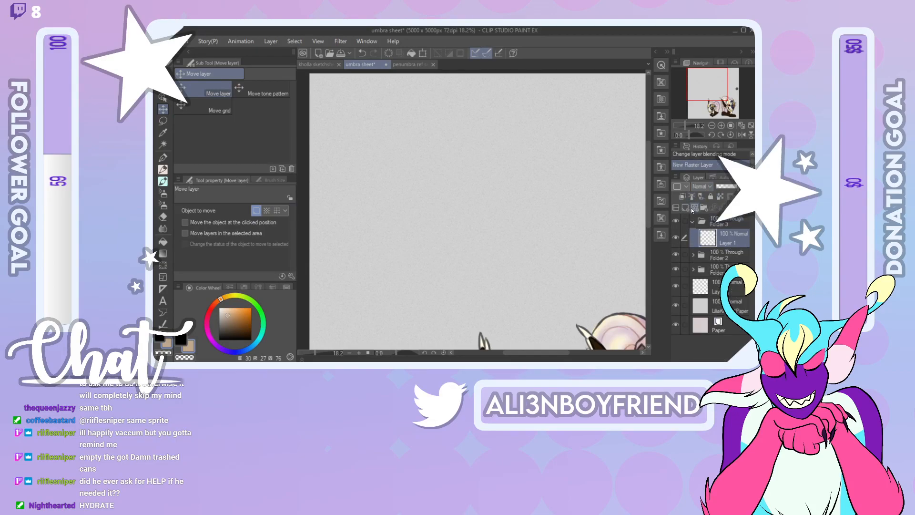
Step: Place the penumbra character body type from the 3D materials on the canvas and reposition it so the whole figure fits
{"action": "left_click", "coordinate": [661, 117]}
{"action": "left_click", "coordinate": [664, 148]}
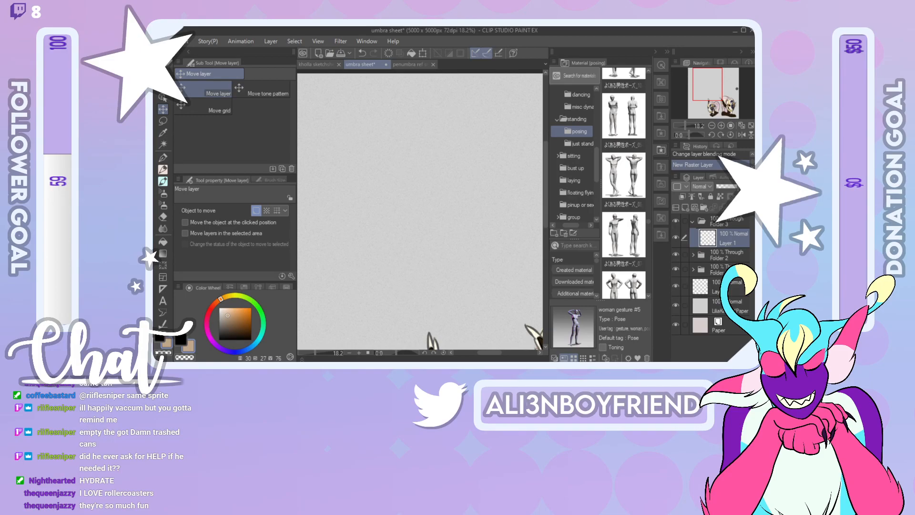
{"action": "scroll", "coordinate": [596, 151], "scroll_direction": "up", "scroll_amount": 3}
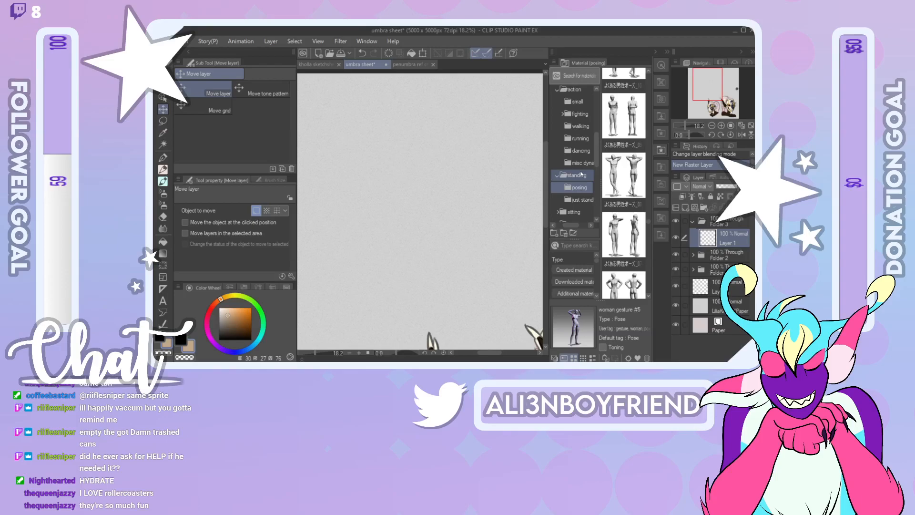
{"action": "scroll", "coordinate": [599, 138], "scroll_direction": "up", "scroll_amount": 3}
{"action": "scroll", "coordinate": [598, 135], "scroll_direction": "up", "scroll_amount": 3}
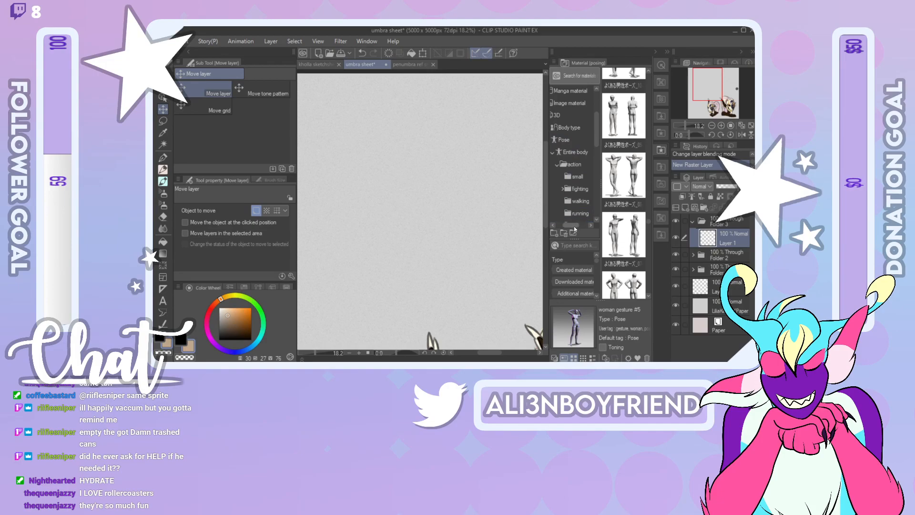
{"action": "left_click", "coordinate": [562, 128]}
{"action": "left_click", "coordinate": [589, 165]}
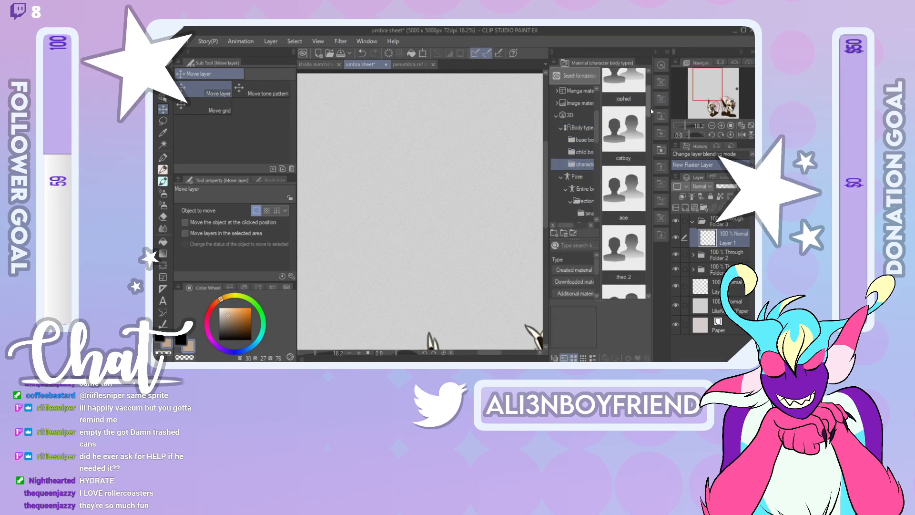
{"action": "scroll", "coordinate": [651, 120], "scroll_direction": "down", "scroll_amount": 5}
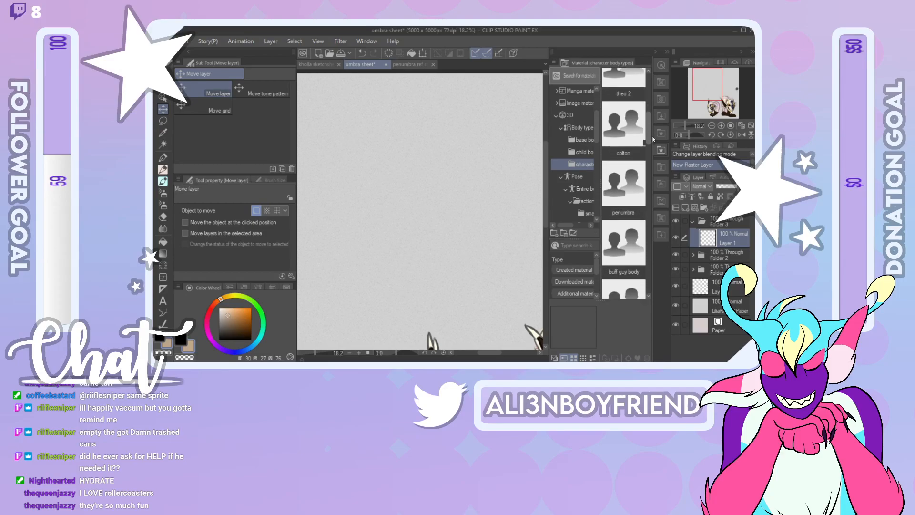
{"action": "left_click_drag", "start_coordinate": [634, 150], "coordinate": [539, 172]}
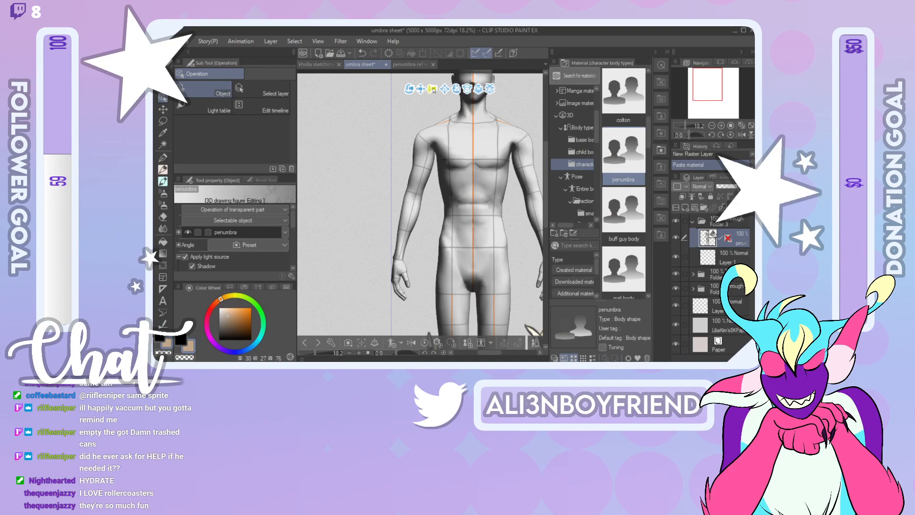
{"action": "mouse_move", "coordinate": [449, 123]}
{"action": "left_mouse_down"}
{"action": "mouse_move", "coordinate": [399, 88]}
{"action": "mouse_move", "coordinate": [418, 82]}
{"action": "mouse_move", "coordinate": [386, 100]}
{"action": "mouse_move", "coordinate": [394, 91]}
{"action": "mouse_move", "coordinate": [375, 87]}
{"action": "left_mouse_up"}
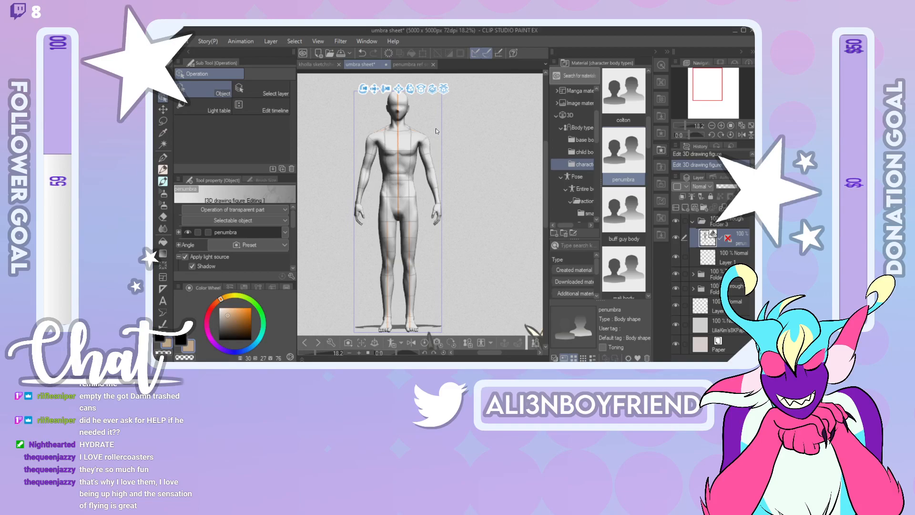
Step: Browse the dancing pose materials and find the ballet 1 pose
{"action": "double_click", "coordinate": [582, 127]}
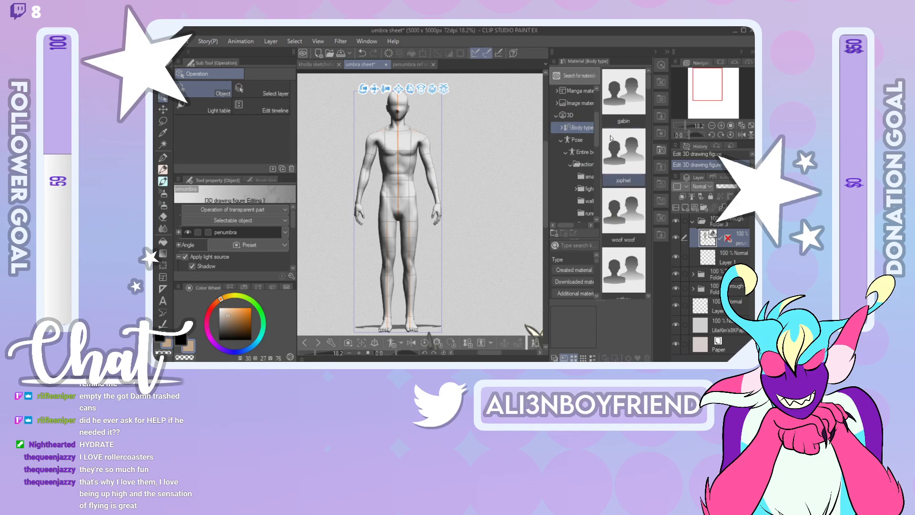
{"action": "left_click_drag", "start_coordinate": [598, 129], "coordinate": [597, 150]}
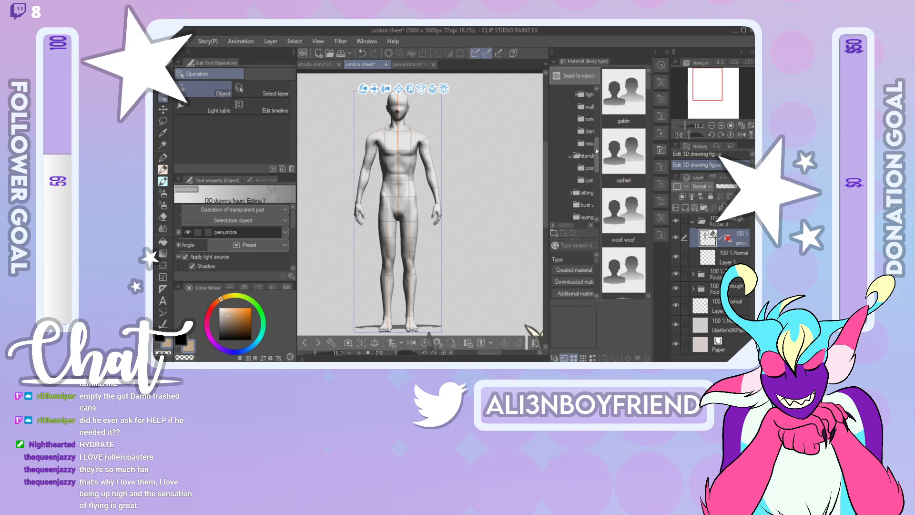
{"action": "left_click", "coordinate": [587, 131]}
{"action": "left_click_drag", "start_coordinate": [652, 97], "coordinate": [650, 179]}
{"action": "left_click", "coordinate": [638, 176]}
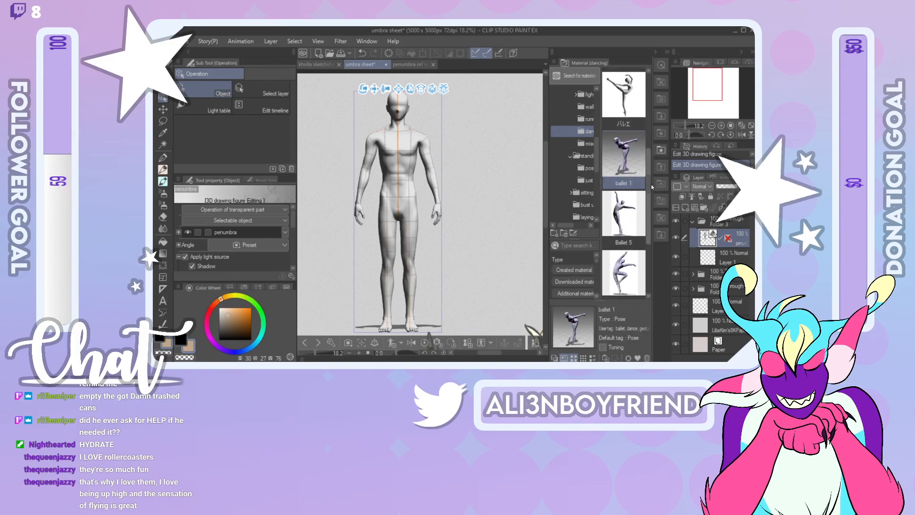
Step: Apply the ballet 1 pose to the 3D figure and turn it to view the pose from another angle
{"action": "left_click_drag", "start_coordinate": [616, 138], "coordinate": [405, 186]}
{"action": "left_click_drag", "start_coordinate": [425, 131], "coordinate": [397, 221]}
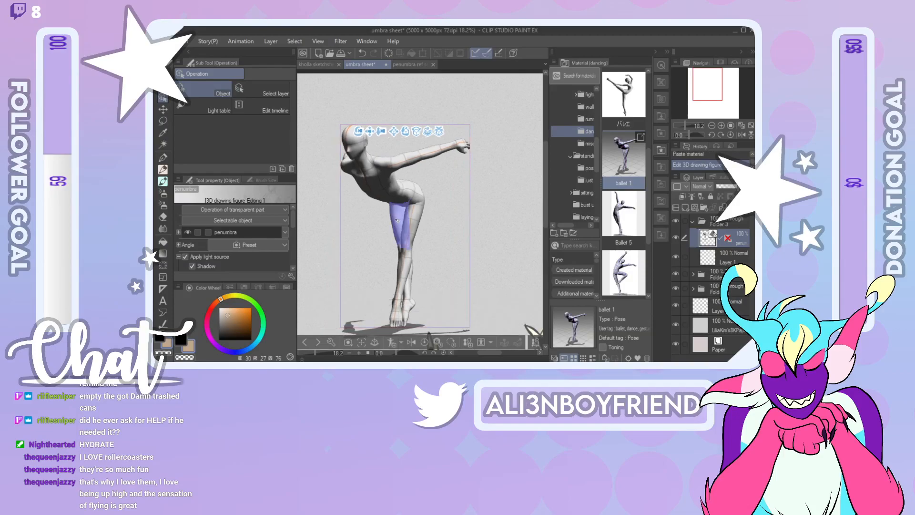
{"action": "left_click_drag", "start_coordinate": [353, 143], "coordinate": [328, 178]}
{"action": "left_click_drag", "start_coordinate": [341, 134], "coordinate": [328, 109]}
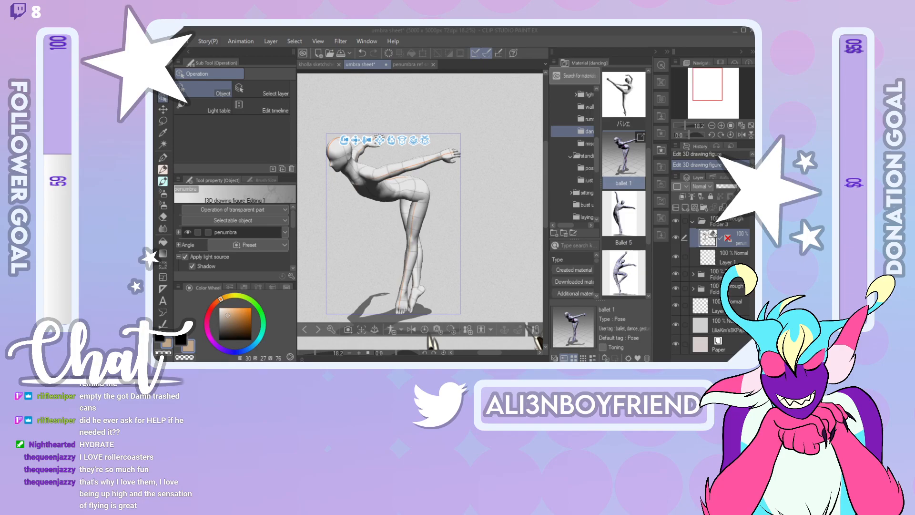
Step: Apply the first ballet pose in the dancing materials, with one leg raised behind, and adjust the figure's viewing angle and placement
{"action": "scroll", "coordinate": [652, 258], "scroll_direction": "down", "scroll_amount": 3}
{"action": "left_click_drag", "start_coordinate": [652, 259], "coordinate": [657, 142]}
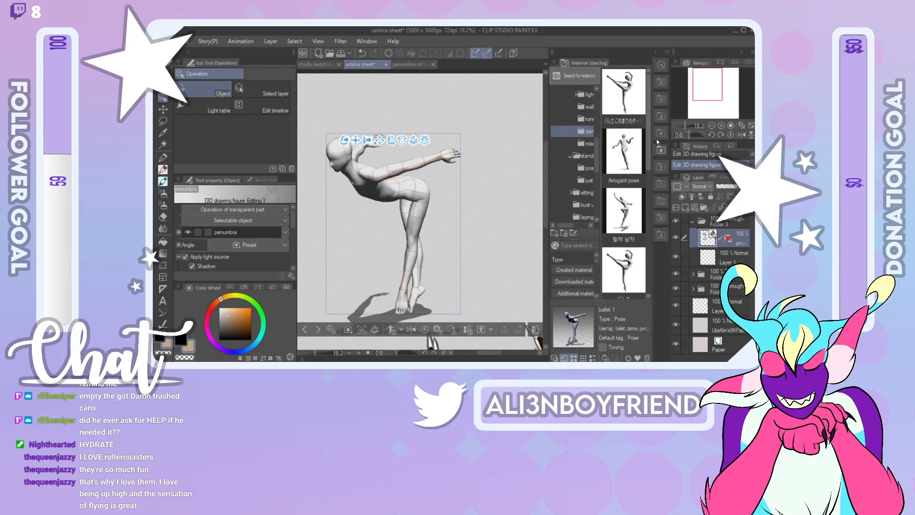
{"action": "left_click", "coordinate": [626, 114]}
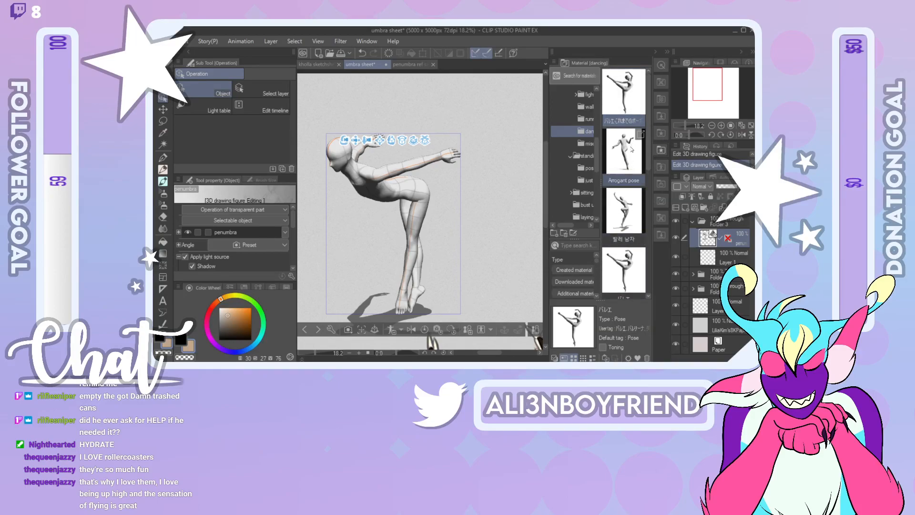
{"action": "left_click_drag", "start_coordinate": [625, 93], "coordinate": [457, 194]}
{"action": "left_click_drag", "start_coordinate": [446, 90], "coordinate": [533, 85]}
{"action": "left_click_drag", "start_coordinate": [355, 89], "coordinate": [356, 125]}
{"action": "left_click_drag", "start_coordinate": [711, 92], "coordinate": [711, 94]}
{"action": "mouse_move", "coordinate": [417, 94]}
{"action": "left_mouse_down"}
{"action": "mouse_move", "coordinate": [479, 98]}
{"action": "mouse_move", "coordinate": [425, 104]}
{"action": "left_mouse_up"}
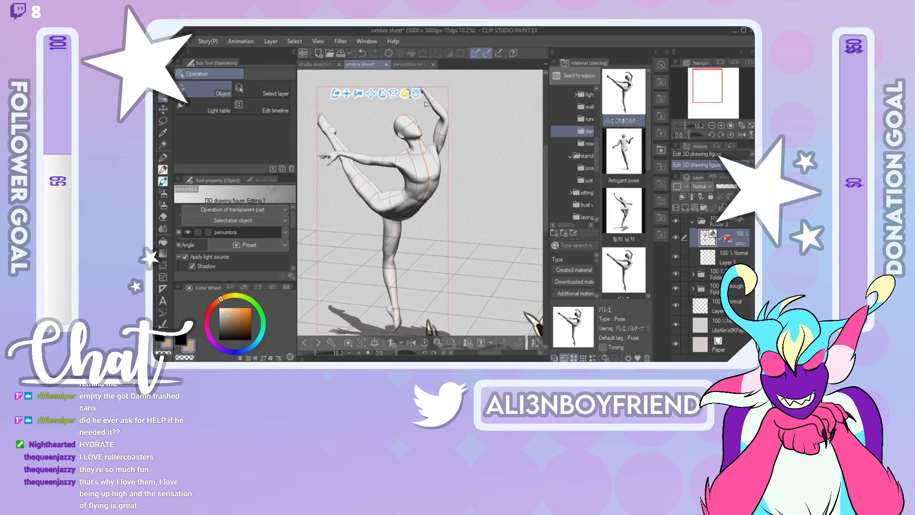
{"action": "mouse_move", "coordinate": [336, 94]}
{"action": "left_mouse_down"}
{"action": "mouse_move", "coordinate": [358, 115]}
{"action": "mouse_move", "coordinate": [343, 127]}
{"action": "mouse_move", "coordinate": [362, 73]}
{"action": "mouse_move", "coordinate": [386, 66]}
{"action": "mouse_move", "coordinate": [331, 93]}
{"action": "mouse_move", "coordinate": [333, 86]}
{"action": "left_mouse_up"}
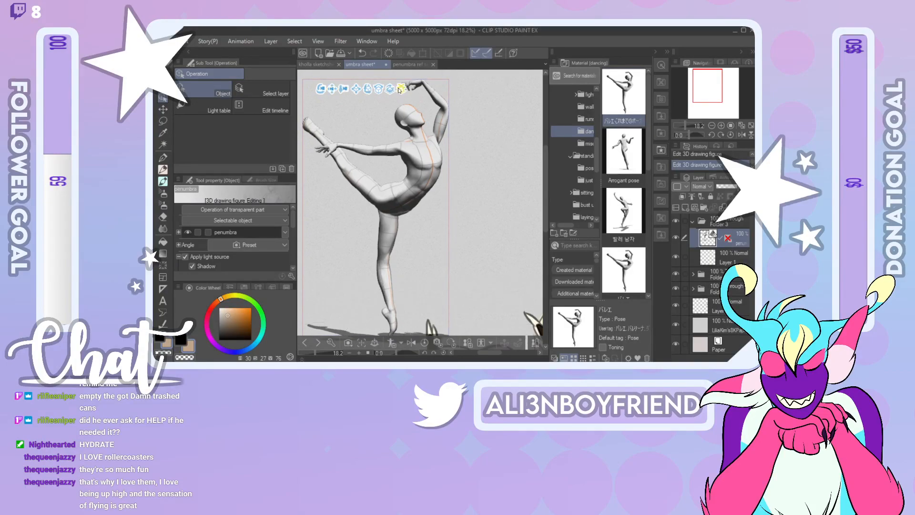
{"action": "mouse_move", "coordinate": [321, 90]}
{"action": "left_mouse_down"}
{"action": "mouse_move", "coordinate": [313, 92]}
{"action": "mouse_move", "coordinate": [321, 96]}
{"action": "left_mouse_up"}
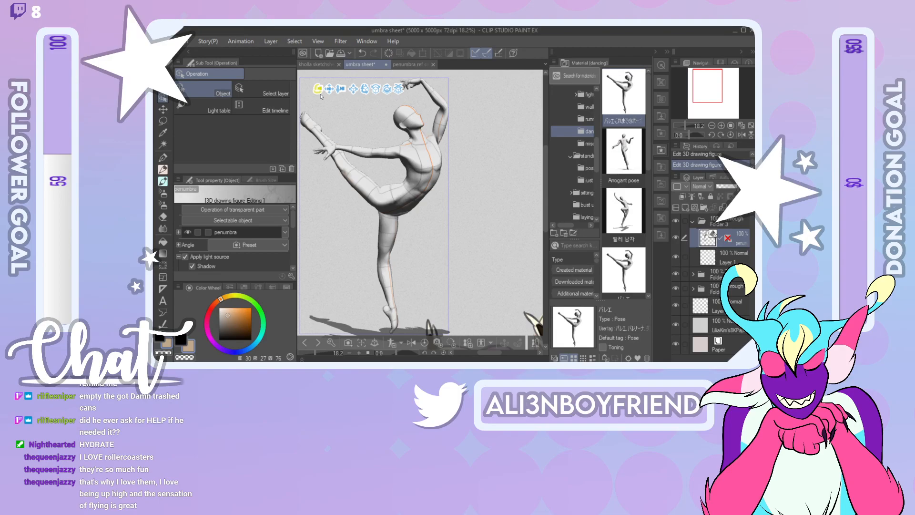
Step: Mirror the figure's pose horizontally and move the figure down the canvas beside the two heads
{"action": "left_click", "coordinate": [411, 342]}
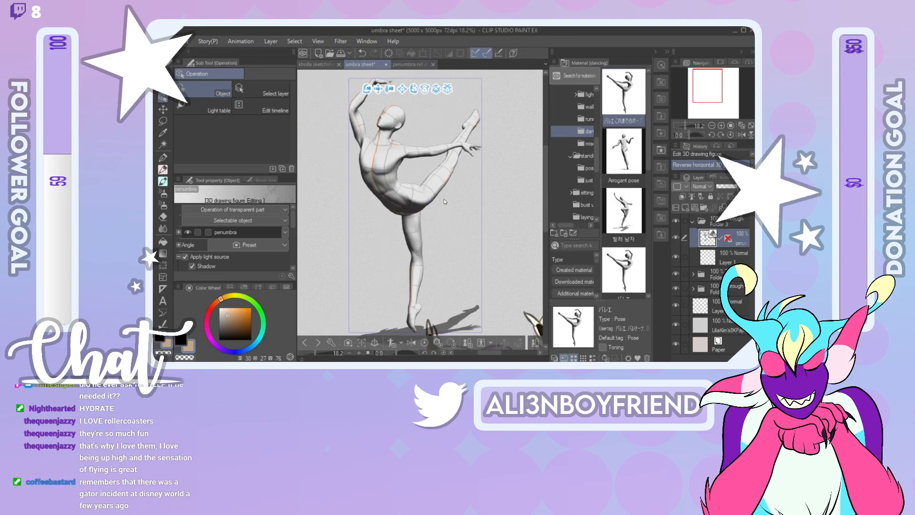
{"action": "mouse_move", "coordinate": [369, 92]}
{"action": "left_mouse_down"}
{"action": "mouse_move", "coordinate": [362, 111]}
{"action": "mouse_move", "coordinate": [377, 57]}
{"action": "mouse_move", "coordinate": [361, 44]}
{"action": "mouse_move", "coordinate": [371, 69]}
{"action": "left_mouse_up"}
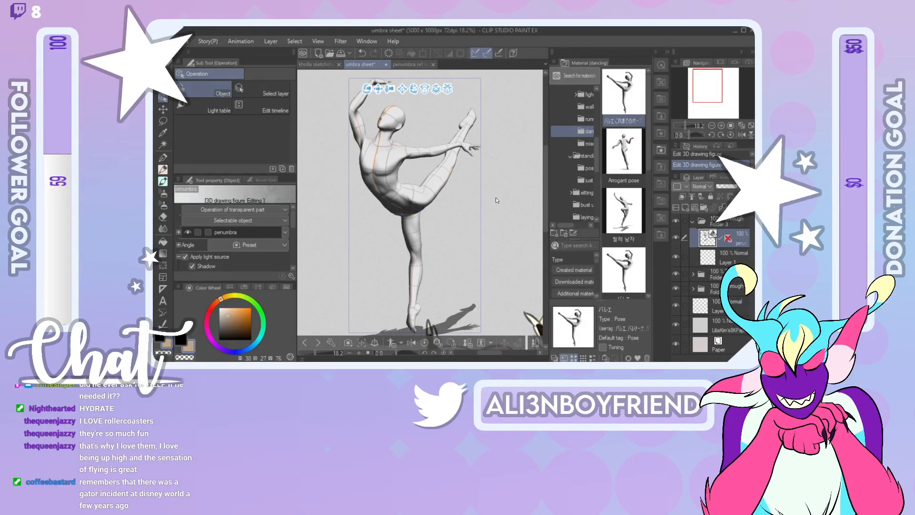
{"action": "left_click_drag", "start_coordinate": [708, 92], "coordinate": [684, 126]}
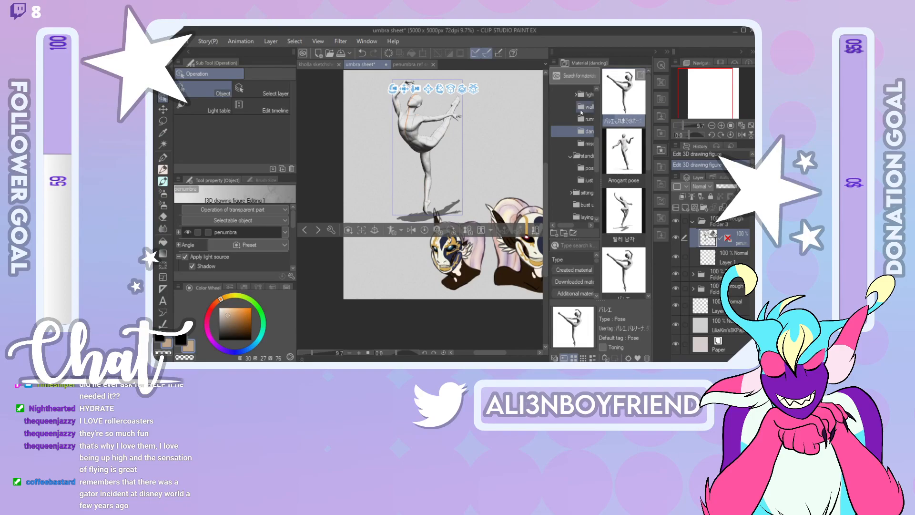
{"action": "left_click_drag", "start_coordinate": [405, 89], "coordinate": [384, 135]}
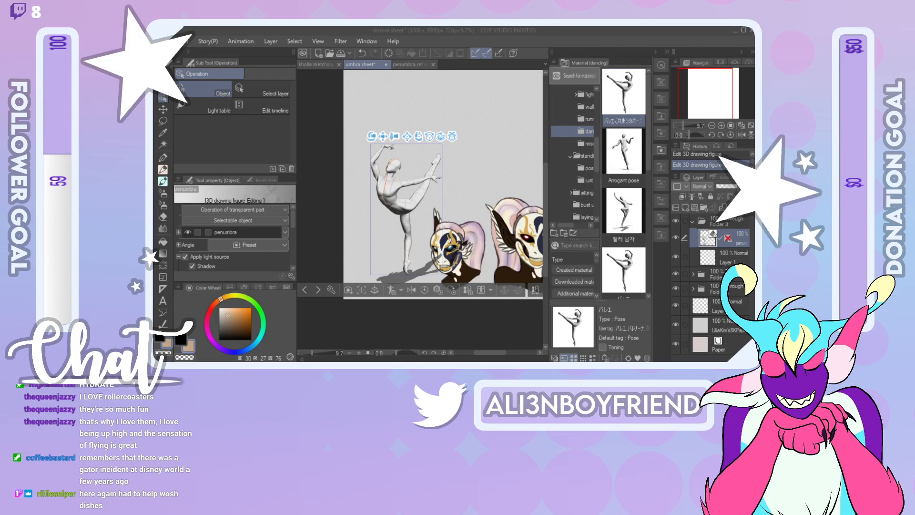
Step: Try the other raised-leg バレエ pose on the figure, then undo it
{"action": "left_click_drag", "start_coordinate": [648, 130], "coordinate": [651, 103]}
{"action": "left_click_drag", "start_coordinate": [629, 258], "coordinate": [392, 189]}
{"action": "mouse_move", "coordinate": [433, 138]}
{"action": "left_mouse_down"}
{"action": "mouse_move", "coordinate": [519, 130]}
{"action": "mouse_move", "coordinate": [429, 148]}
{"action": "mouse_move", "coordinate": [504, 139]}
{"action": "left_mouse_up"}
{"action": "key", "text": "ctrl+z"}
{"action": "key", "text": "ctrl+z"}
{"action": "key", "text": "ctrl+z"}
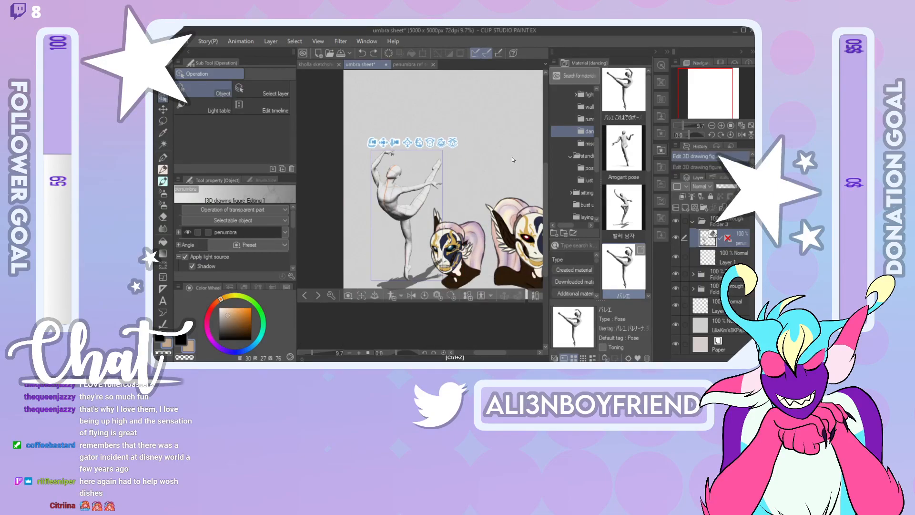
Step: Try the ballet 1 pose on the repositioned figure, then undo it
{"action": "left_click_drag", "start_coordinate": [648, 171], "coordinate": [662, 273]}
{"action": "left_click_drag", "start_coordinate": [636, 130], "coordinate": [408, 212]}
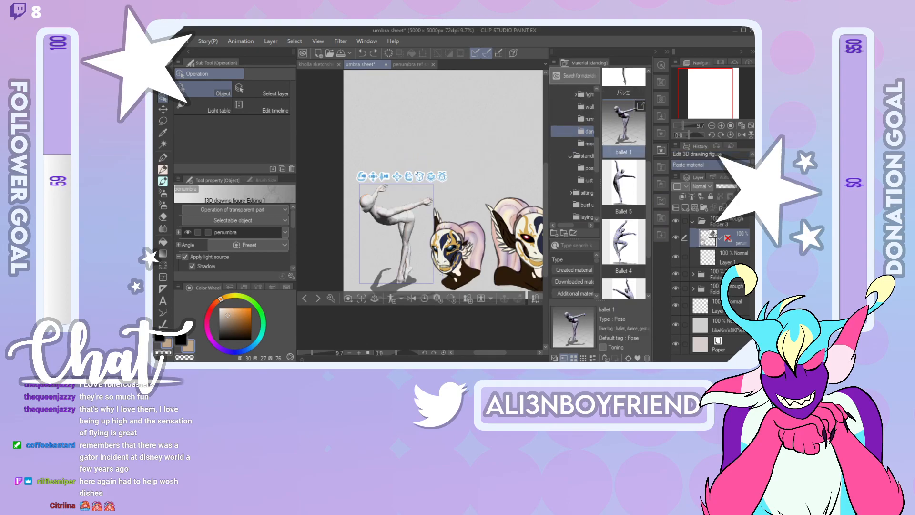
{"action": "key", "text": "ctrl+z"}
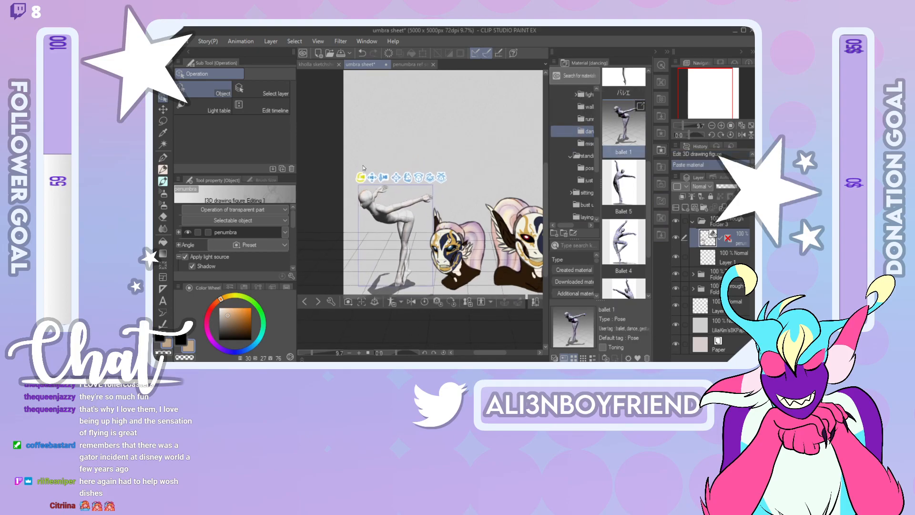
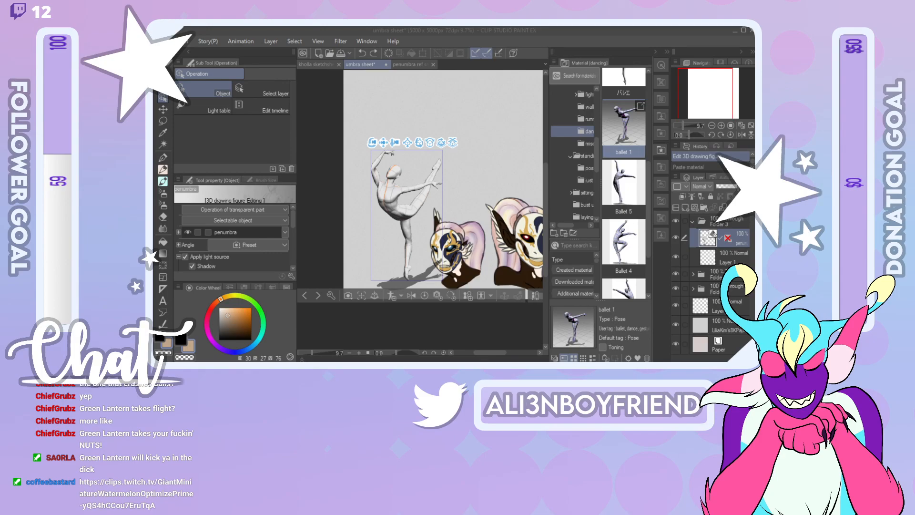
Step: Paste the ballerina reference photo as a new layer and move the 3D figure up the canvas next to it
{"action": "left_click", "coordinate": [740, 242]}
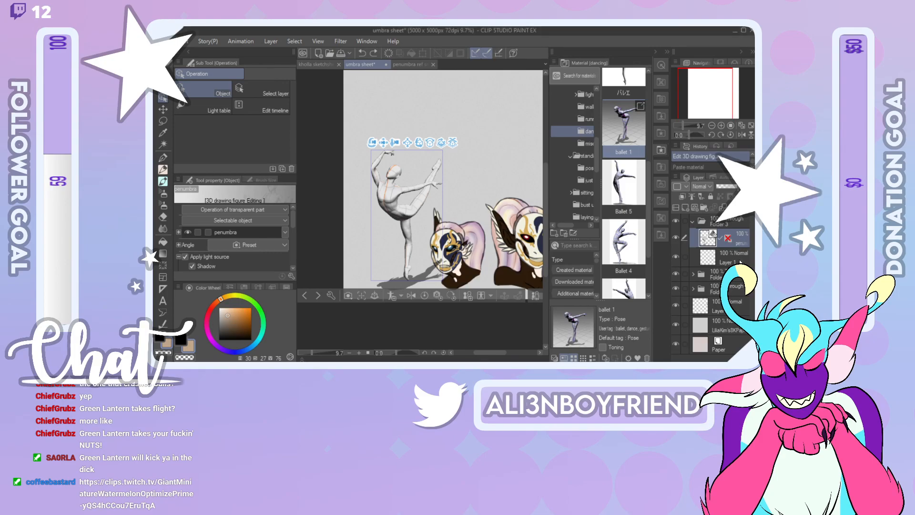
{"action": "key", "text": "ctrl+v"}
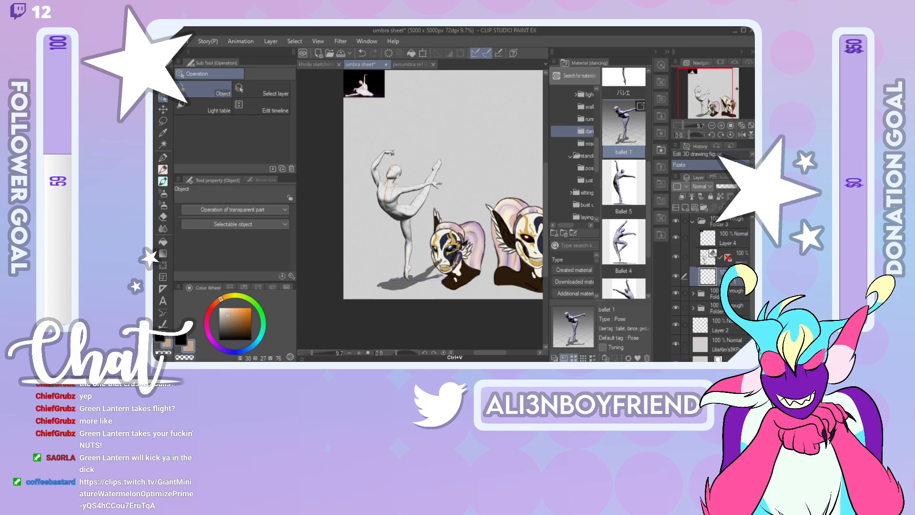
{"action": "left_click_drag", "start_coordinate": [383, 143], "coordinate": [398, 84]}
{"action": "left_click_drag", "start_coordinate": [704, 87], "coordinate": [706, 72]}
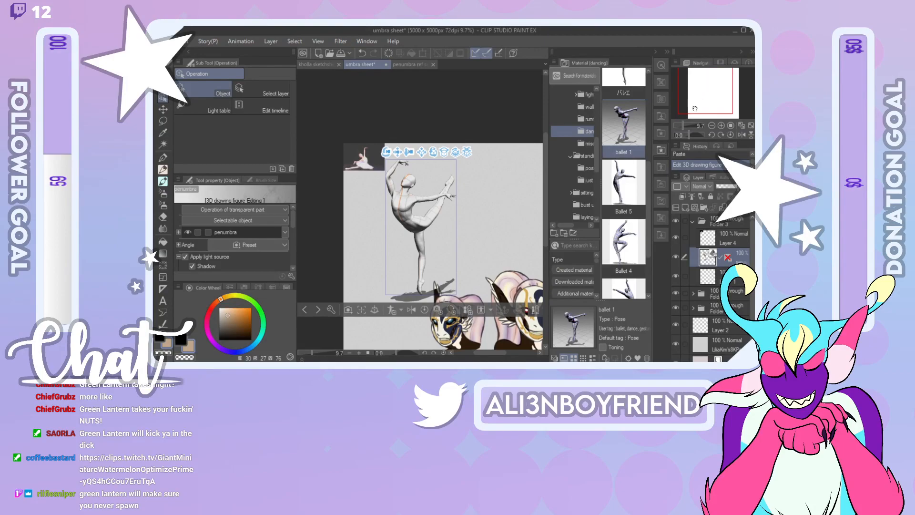
{"action": "left_click_drag", "start_coordinate": [686, 125], "coordinate": [686, 127]}
{"action": "left_click_drag", "start_coordinate": [712, 81], "coordinate": [706, 82]}
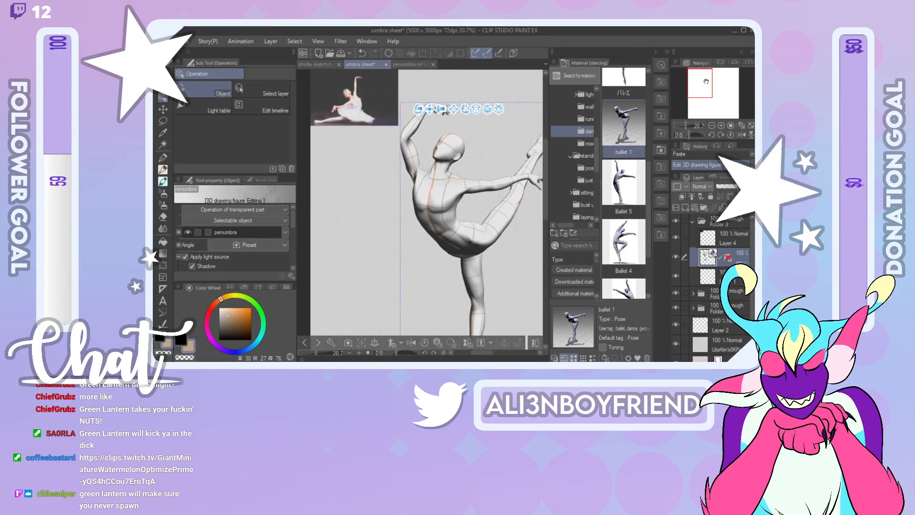
Step: Apply the Ballet 5 pose to the figure, mirror it horizontally and reposition it beside the reference photo
{"action": "left_click_drag", "start_coordinate": [649, 185], "coordinate": [657, 99]}
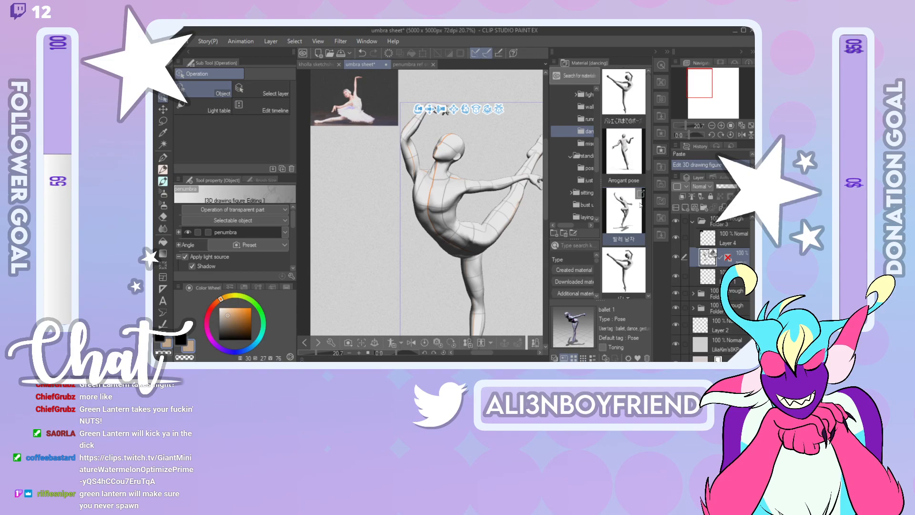
{"action": "left_click_drag", "start_coordinate": [648, 148], "coordinate": [673, 265]}
{"action": "left_click_drag", "start_coordinate": [633, 115], "coordinate": [445, 216]}
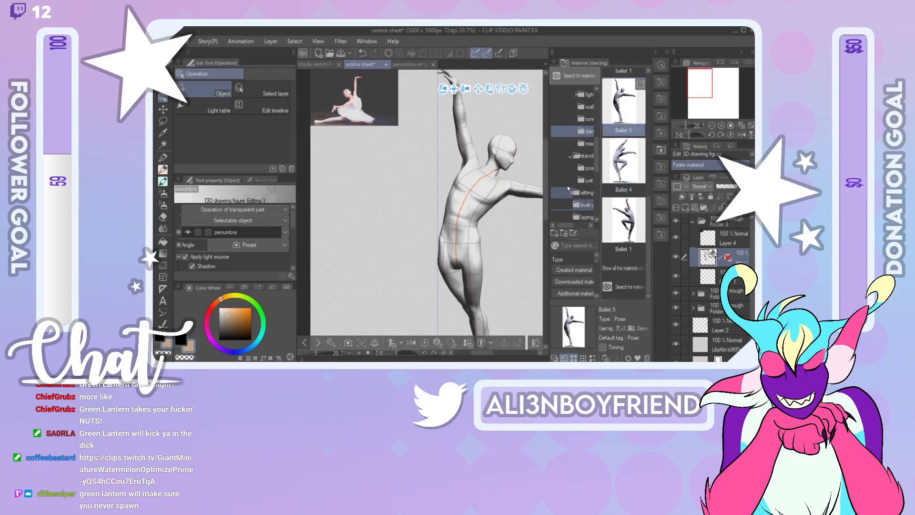
{"action": "left_click", "coordinate": [411, 343]}
{"action": "left_click_drag", "start_coordinate": [439, 88], "coordinate": [477, 99]}
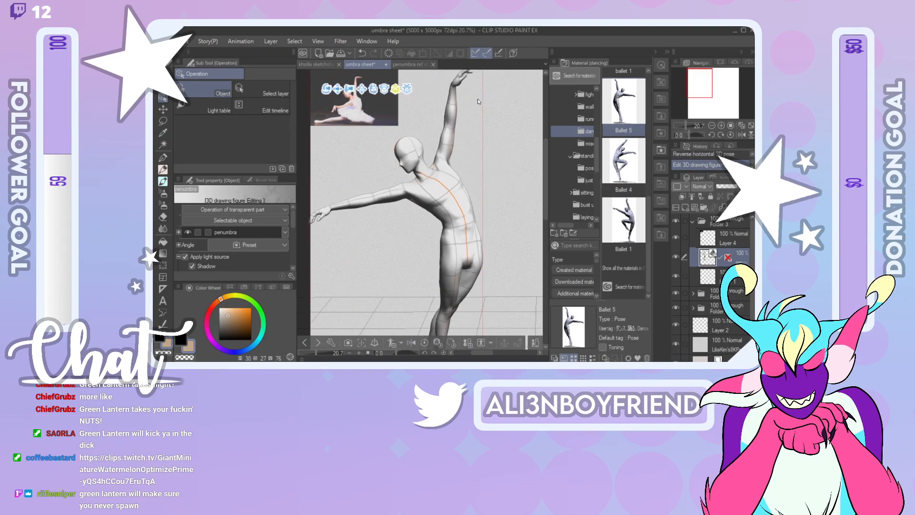
Step: Rotate the figure's hips so the body leans diagonally with the legs trailing down towards the photo's side
{"action": "left_click", "coordinate": [475, 232]}
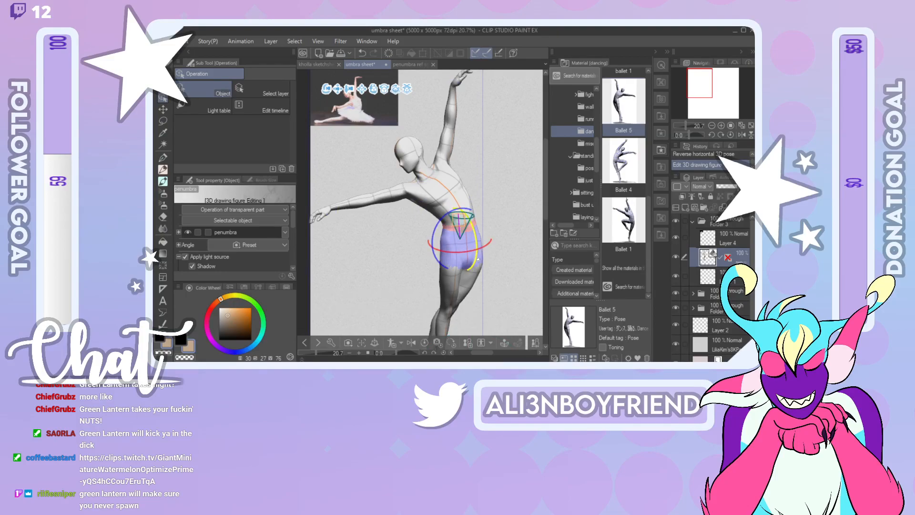
{"action": "left_click_drag", "start_coordinate": [470, 259], "coordinate": [453, 208]}
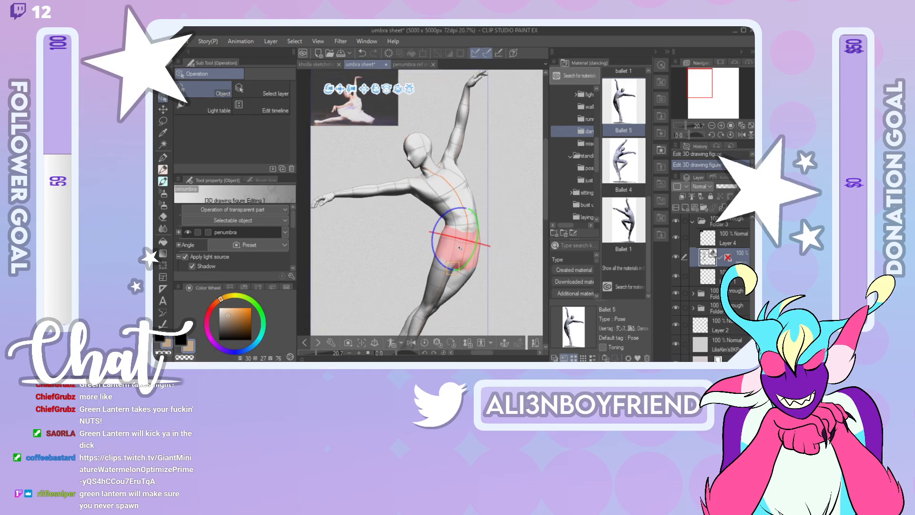
{"action": "left_click_drag", "start_coordinate": [435, 250], "coordinate": [440, 233]}
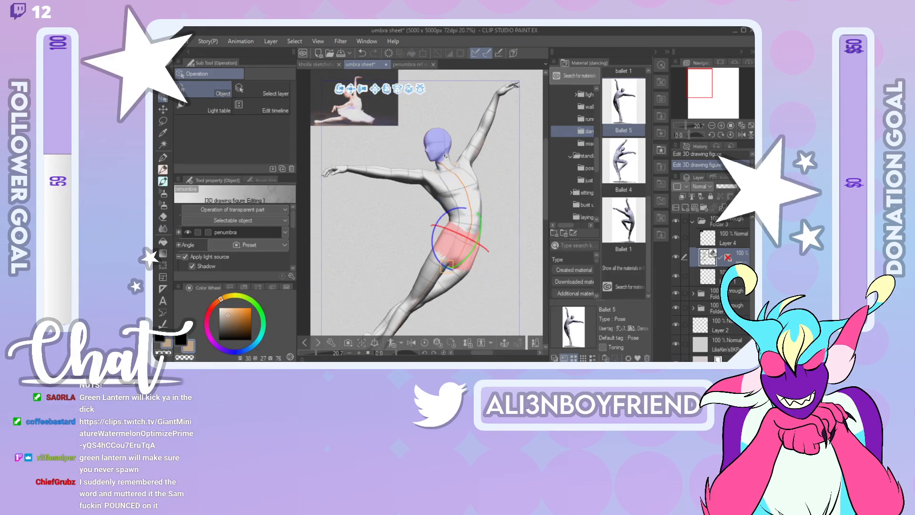
Step: Tilt the figure's head slightly toward the horizontally outstretched arm and collapse the pose material library
{"action": "left_click", "coordinate": [446, 165]}
{"action": "left_click", "coordinate": [444, 135]}
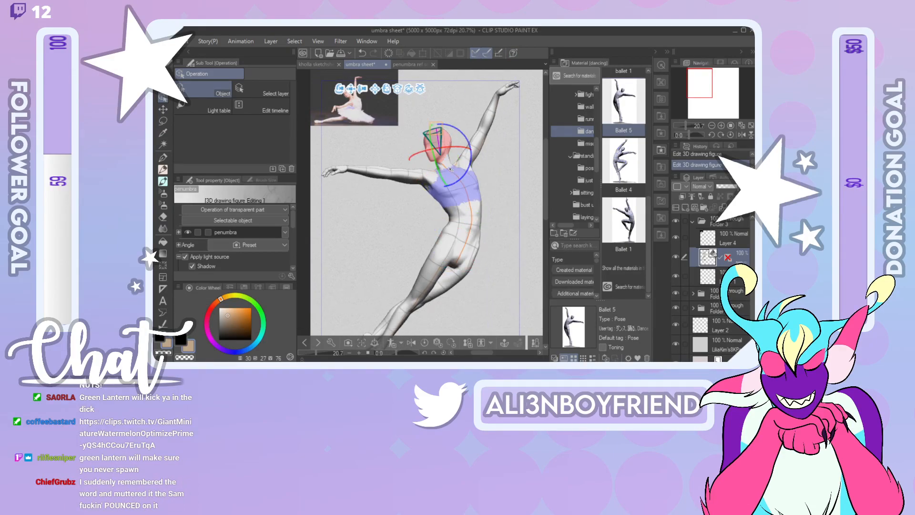
{"action": "left_click_drag", "start_coordinate": [465, 175], "coordinate": [475, 168]}
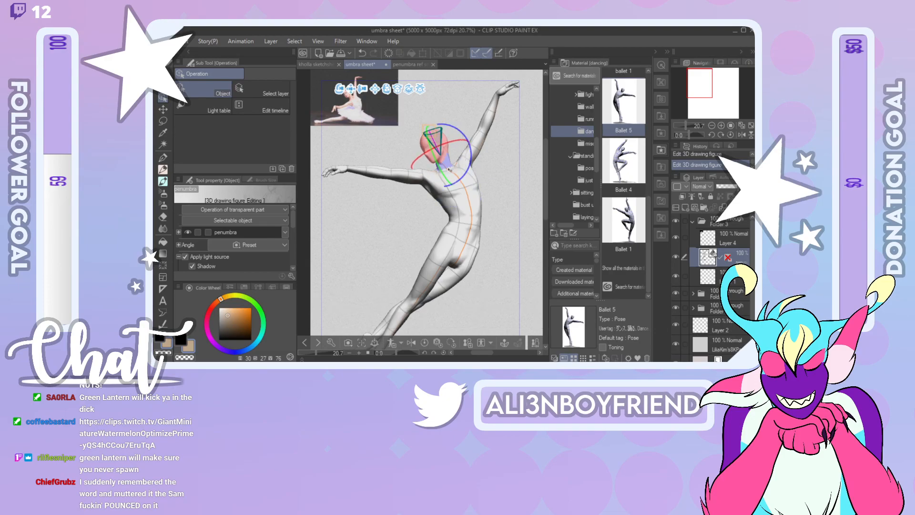
{"action": "left_click", "coordinate": [448, 179]}
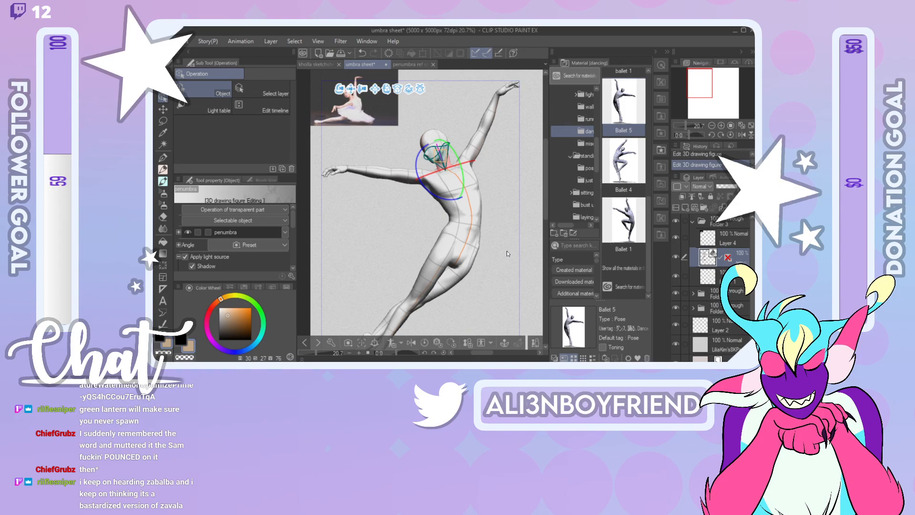
{"action": "left_click", "coordinate": [666, 52]}
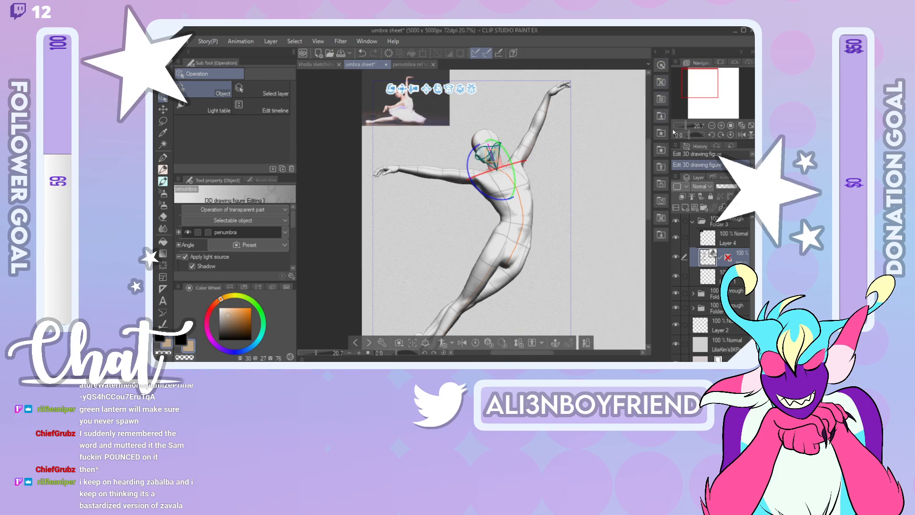
Step: Try further head and neck rotations, undo them, and fine-tune the tilt of the figure's head
{"action": "left_click", "coordinate": [487, 139]}
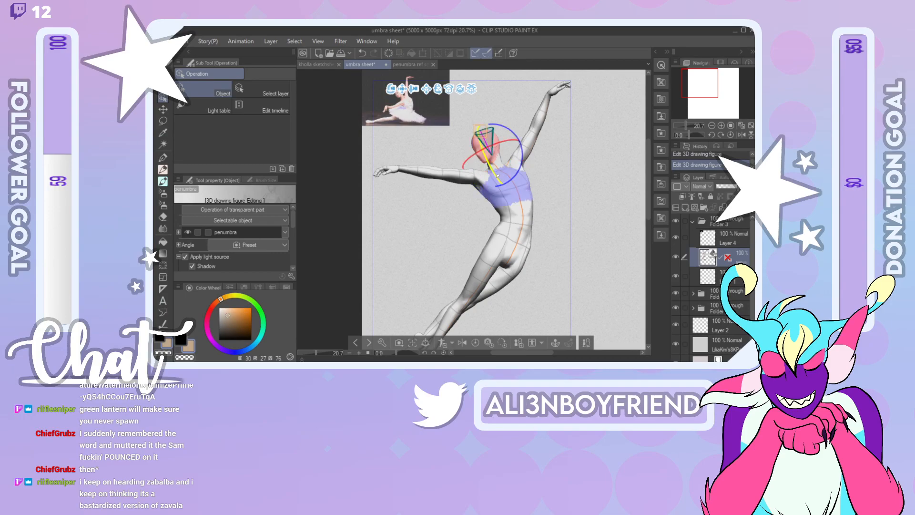
{"action": "key", "text": "ctrl+z"}
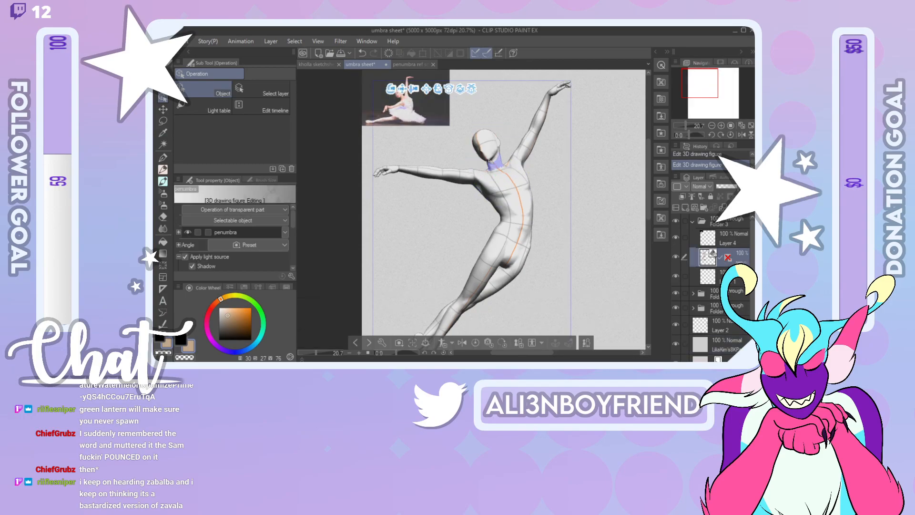
{"action": "left_click", "coordinate": [494, 145]}
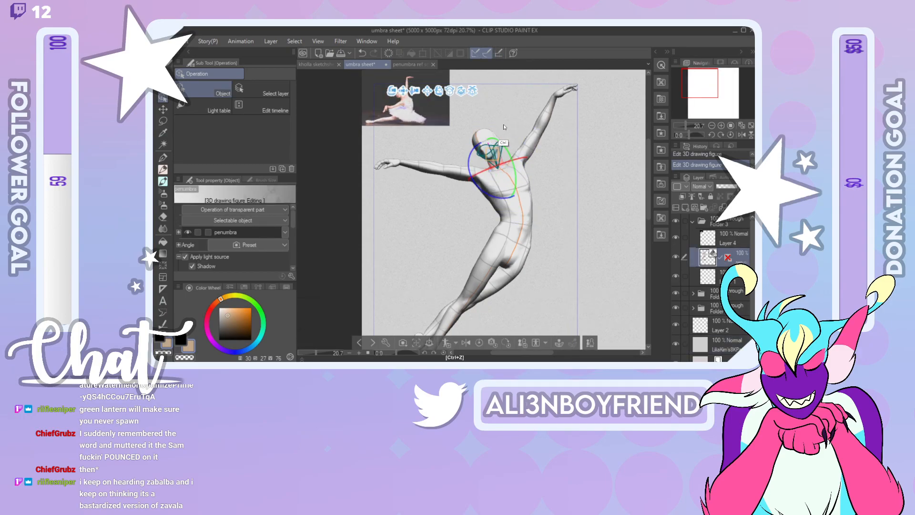
{"action": "key", "text": "ctrl+z"}
{"action": "left_click", "coordinate": [491, 144]}
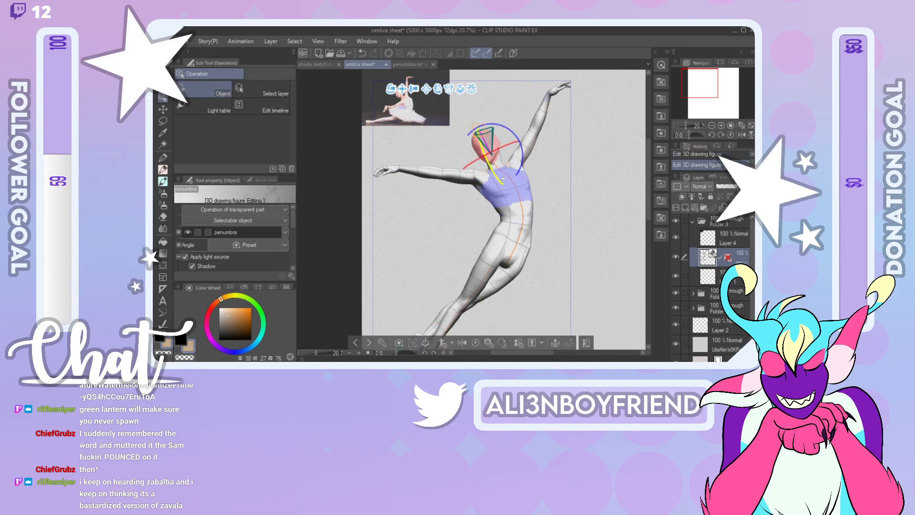
{"action": "left_click_drag", "start_coordinate": [494, 168], "coordinate": [496, 171]}
Step: Raise one leg from the hip so it extends nearly horizontally toward the reference photo's side
{"action": "left_click", "coordinate": [529, 211]}
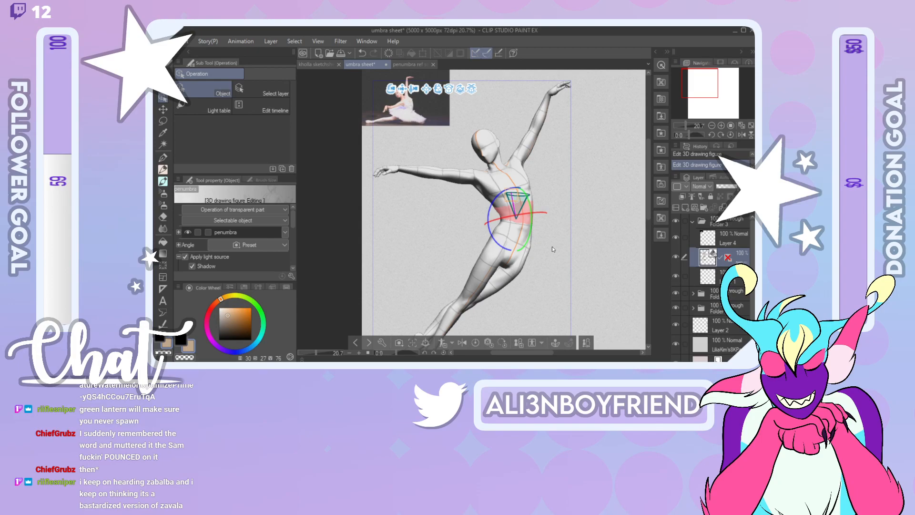
{"action": "left_click_drag", "start_coordinate": [402, 89], "coordinate": [450, 64]}
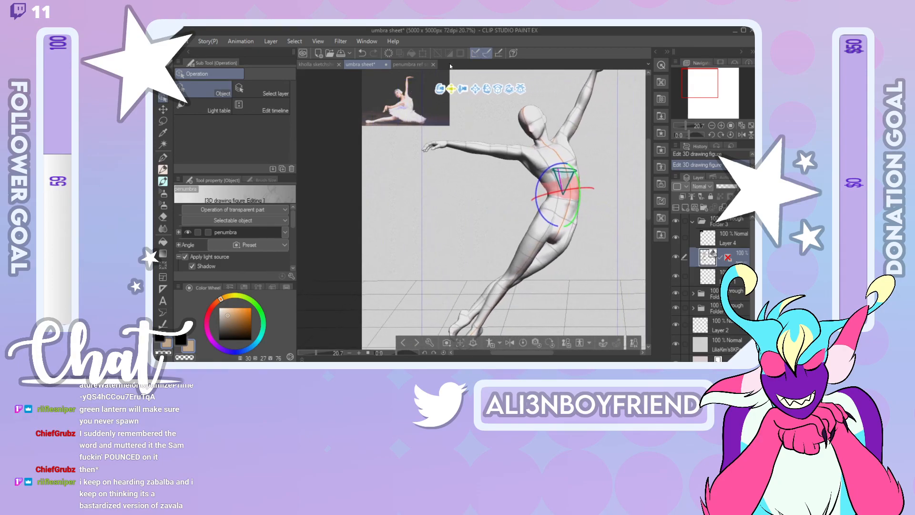
{"action": "left_click", "coordinate": [529, 252]}
{"action": "left_click_drag", "start_coordinate": [520, 249], "coordinate": [559, 272]}
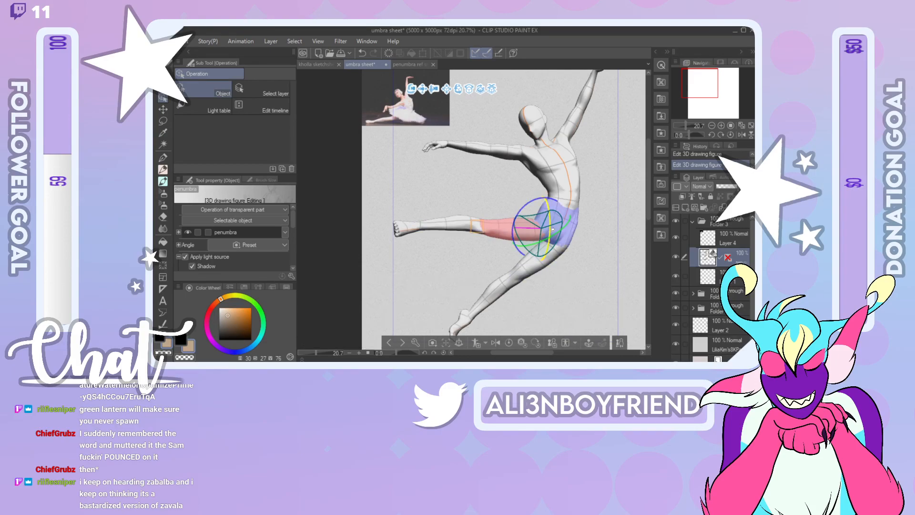
{"action": "left_click", "coordinate": [469, 219]}
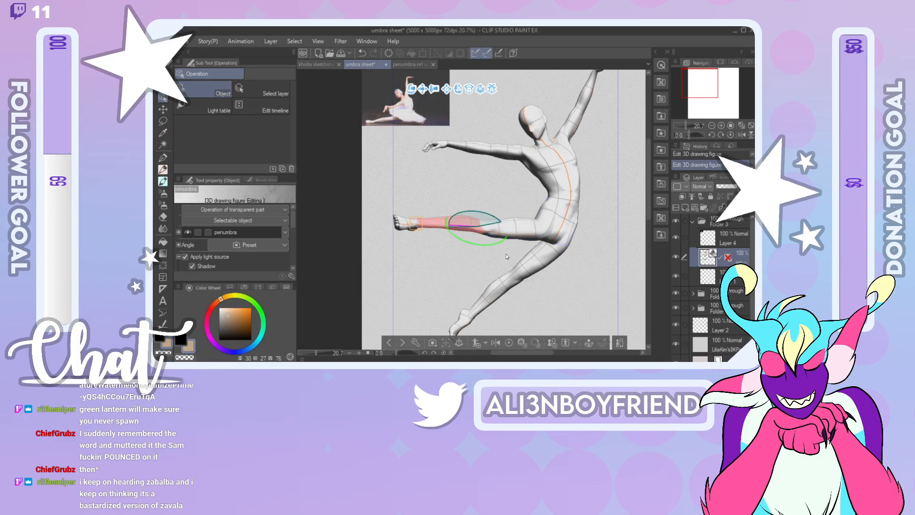
{"action": "left_click", "coordinate": [510, 231]}
{"action": "left_click_drag", "start_coordinate": [515, 228], "coordinate": [512, 246]}
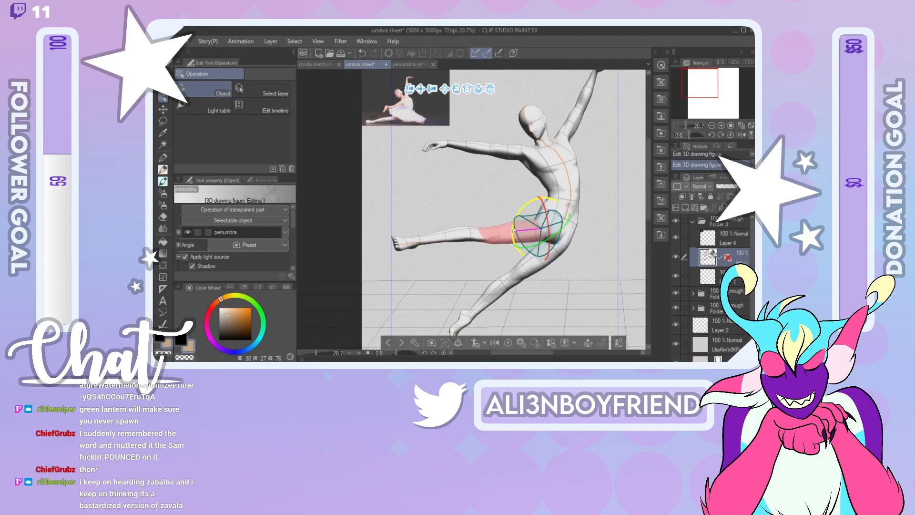
Step: Rotate the foot of the extended leg so the toes point away along the leg
{"action": "left_click", "coordinate": [408, 246]}
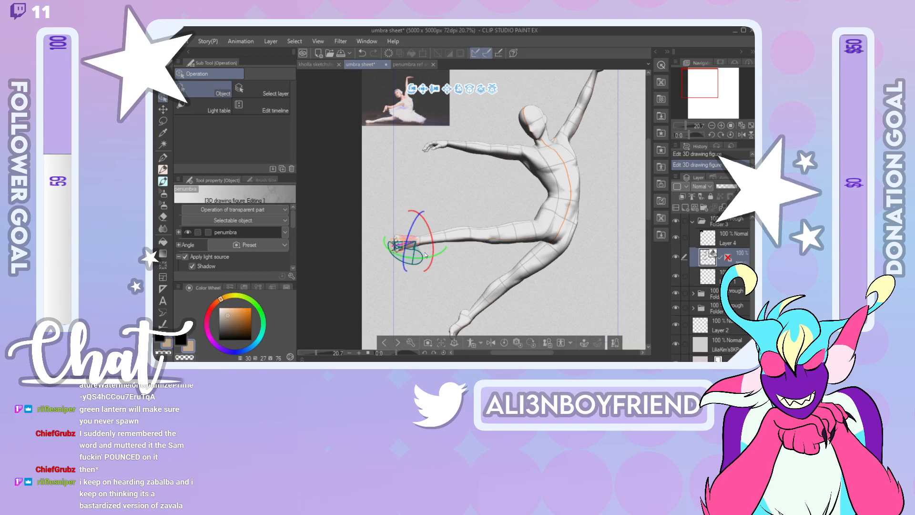
{"action": "left_click_drag", "start_coordinate": [430, 253], "coordinate": [397, 256]}
{"action": "left_click", "coordinate": [395, 239]}
{"action": "left_click", "coordinate": [498, 233]}
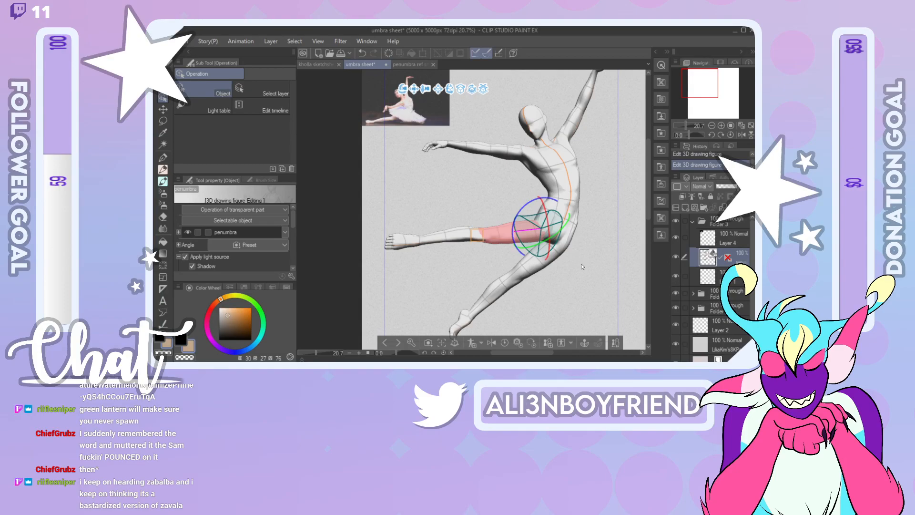
Step: Lower the outstretched arm from the shoulder toward the extended thigh, trying further upper-arm rotations and undoing them
{"action": "left_click", "coordinate": [514, 155]}
{"action": "left_click_drag", "start_coordinate": [508, 166], "coordinate": [526, 206]}
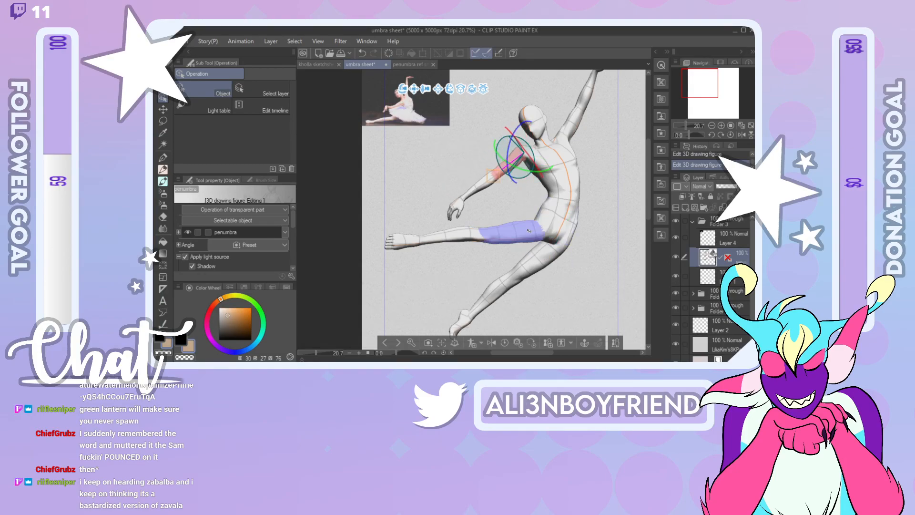
{"action": "left_click", "coordinate": [532, 151]}
{"action": "left_click", "coordinate": [531, 152]}
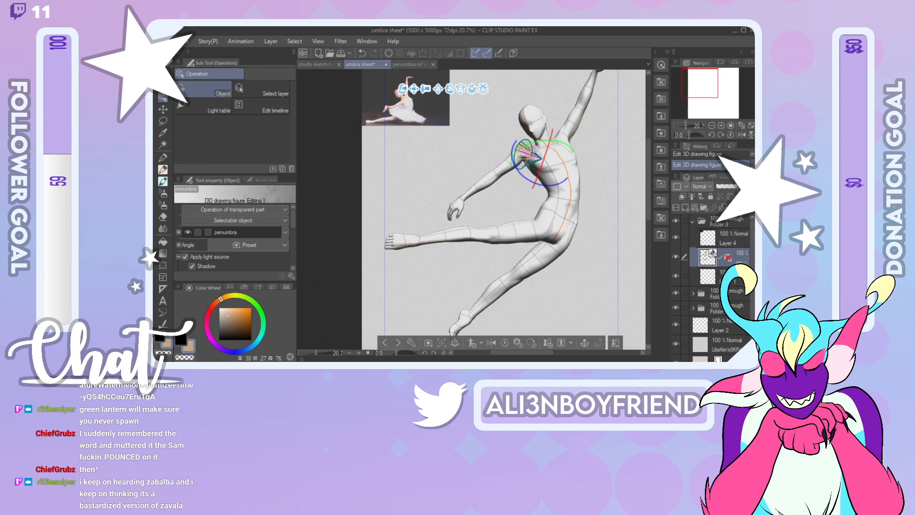
{"action": "left_click_drag", "start_coordinate": [530, 182], "coordinate": [549, 214]}
{"action": "left_click", "coordinate": [524, 189]}
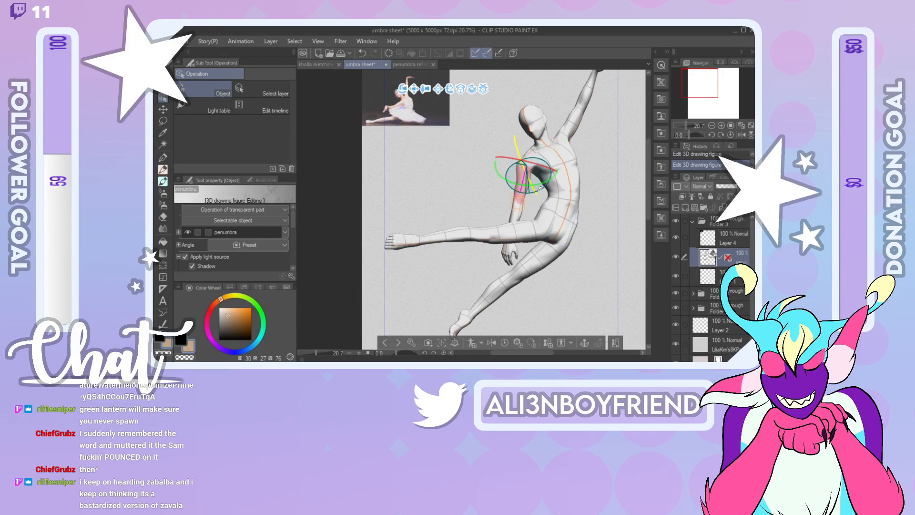
{"action": "left_click_drag", "start_coordinate": [547, 182], "coordinate": [541, 187]}
{"action": "key", "text": "ctrl+z"}
{"action": "left_click_drag", "start_coordinate": [518, 158], "coordinate": [504, 196]}
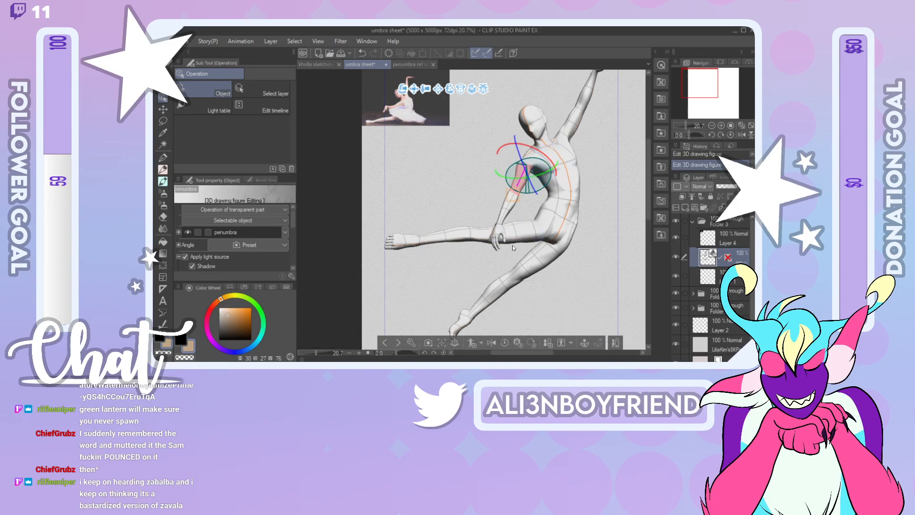
{"action": "key", "text": "ctrl+z"}
Step: Adjust the lowered arm's shoulder and bend its elbow so the hand rests near the hip, undoing the last arm rotation
{"action": "left_click", "coordinate": [535, 159]}
{"action": "left_click_drag", "start_coordinate": [561, 168], "coordinate": [558, 126]}
{"action": "left_click", "coordinate": [515, 200]}
{"action": "left_click", "coordinate": [499, 208]}
{"action": "left_click", "coordinate": [527, 176]}
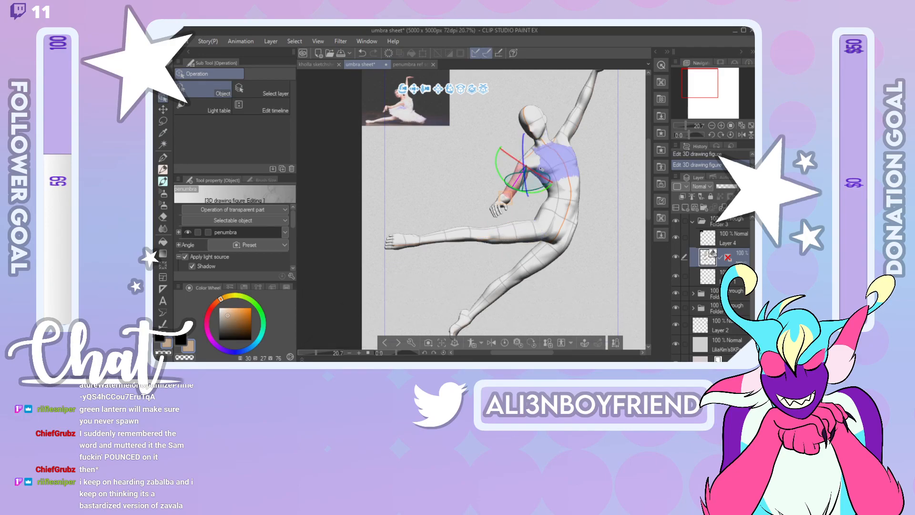
{"action": "key", "text": "ctrl+z"}
{"action": "left_click", "coordinate": [532, 160]}
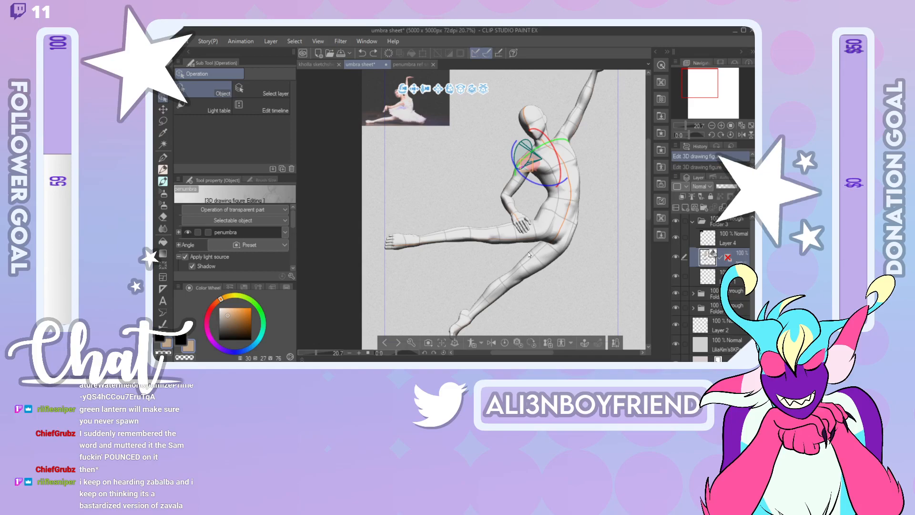
Step: Try to swing the trailing leg out behind the body from the hip, then undo it
{"action": "left_click_drag", "start_coordinate": [689, 85], "coordinate": [707, 85]}
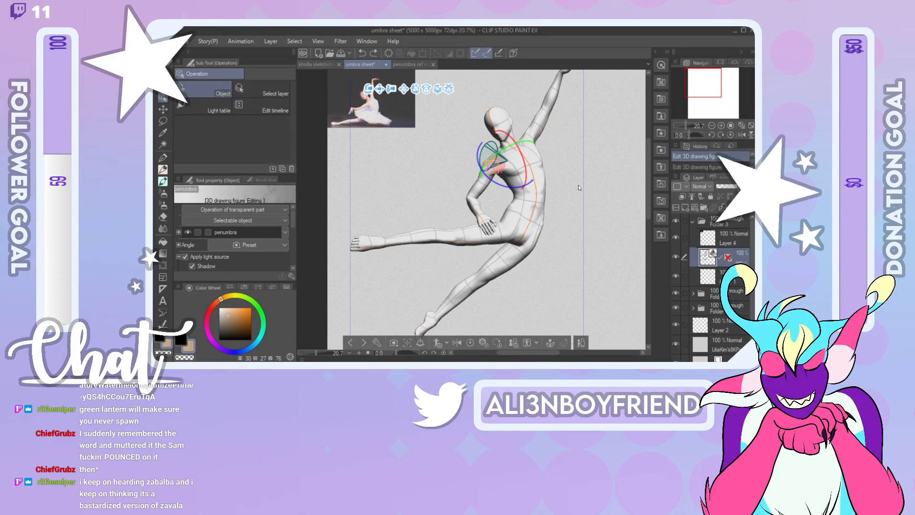
{"action": "left_click", "coordinate": [500, 273]}
{"action": "left_click_drag", "start_coordinate": [543, 243], "coordinate": [562, 261]}
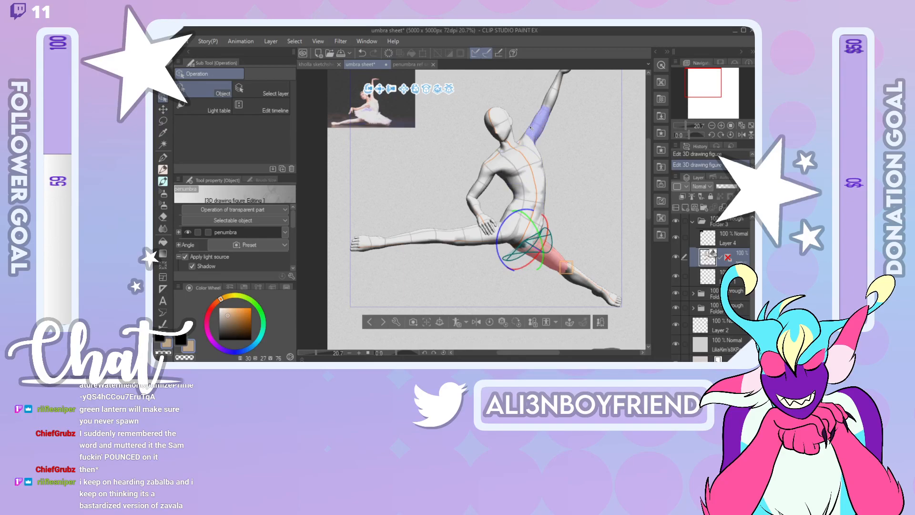
{"action": "key", "text": "ctrl+z"}
{"action": "left_click", "coordinate": [540, 226]}
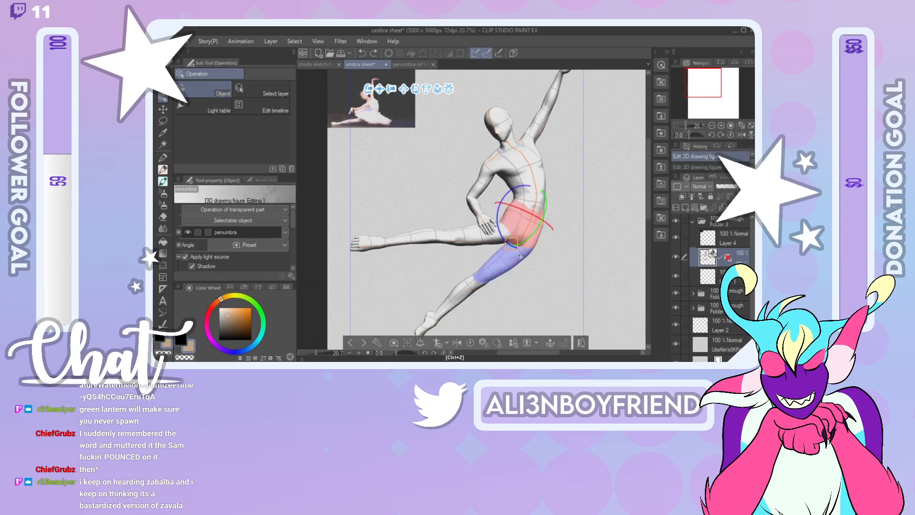
Step: Turn off the joint angle limit in the figure's pose settings
{"action": "left_click", "coordinate": [490, 261]}
{"action": "left_click", "coordinate": [582, 343]}
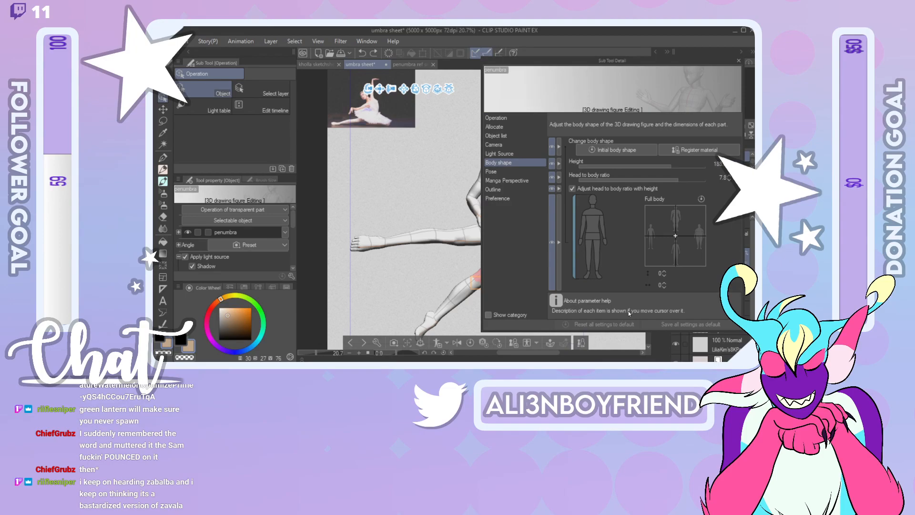
{"action": "left_click", "coordinate": [527, 172]}
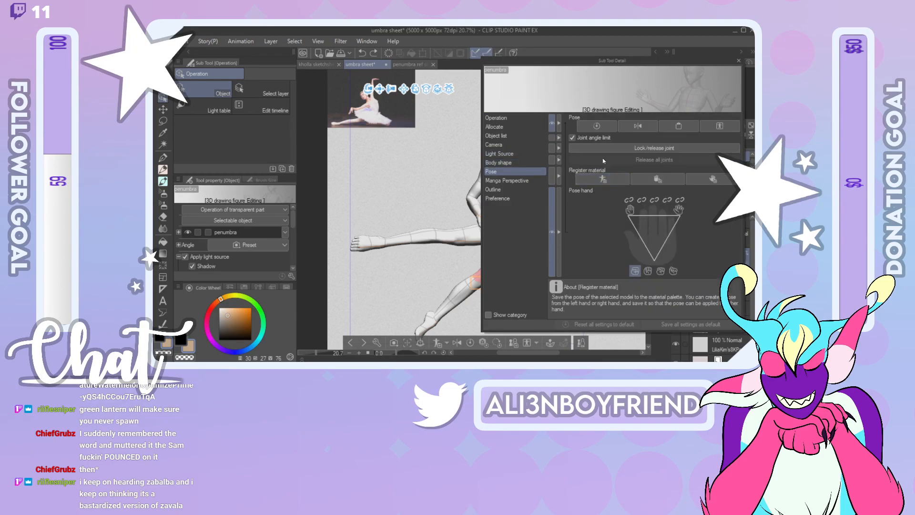
{"action": "left_click", "coordinate": [596, 138]}
{"action": "left_click", "coordinate": [739, 60]}
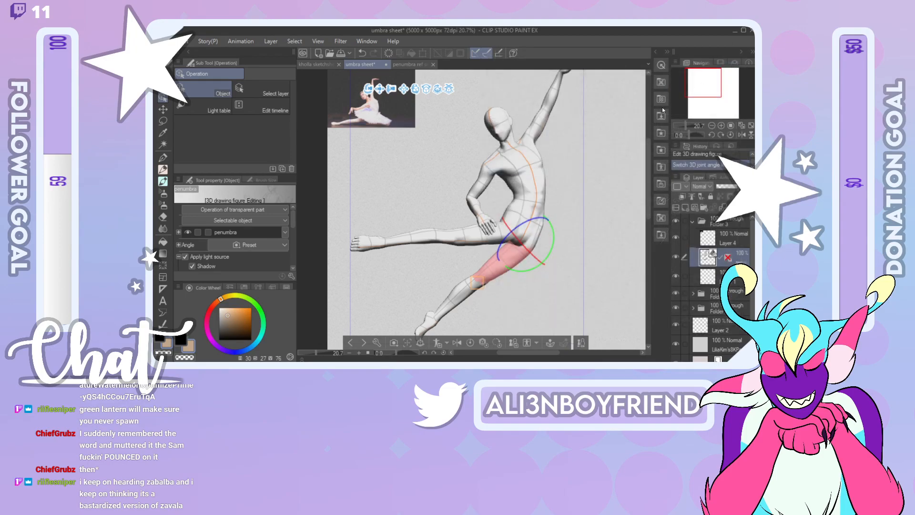
Step: Rotate the trailing thigh out behind the hips and bend its knee so the shin folds back under the body
{"action": "mouse_move", "coordinate": [553, 263]}
{"action": "left_mouse_down"}
{"action": "mouse_move", "coordinate": [548, 258]}
{"action": "mouse_move", "coordinate": [578, 270]}
{"action": "mouse_move", "coordinate": [587, 290]}
{"action": "mouse_move", "coordinate": [540, 293]}
{"action": "left_mouse_up"}
{"action": "left_click", "coordinate": [593, 286]}
{"action": "left_click", "coordinate": [546, 241]}
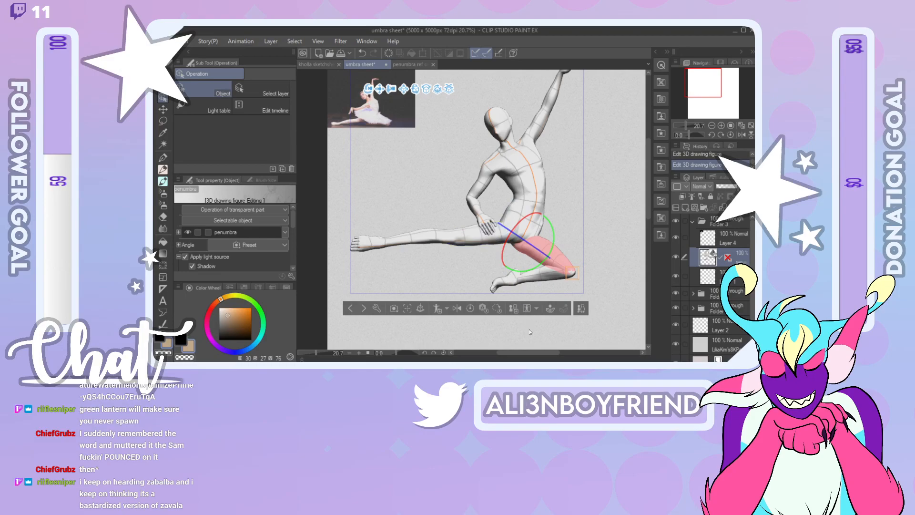
{"action": "left_click", "coordinate": [528, 226]}
{"action": "left_click", "coordinate": [545, 243]}
{"action": "mouse_move", "coordinate": [550, 226]}
{"action": "left_mouse_down"}
{"action": "mouse_move", "coordinate": [548, 218]}
{"action": "mouse_move", "coordinate": [558, 242]}
{"action": "left_mouse_up"}
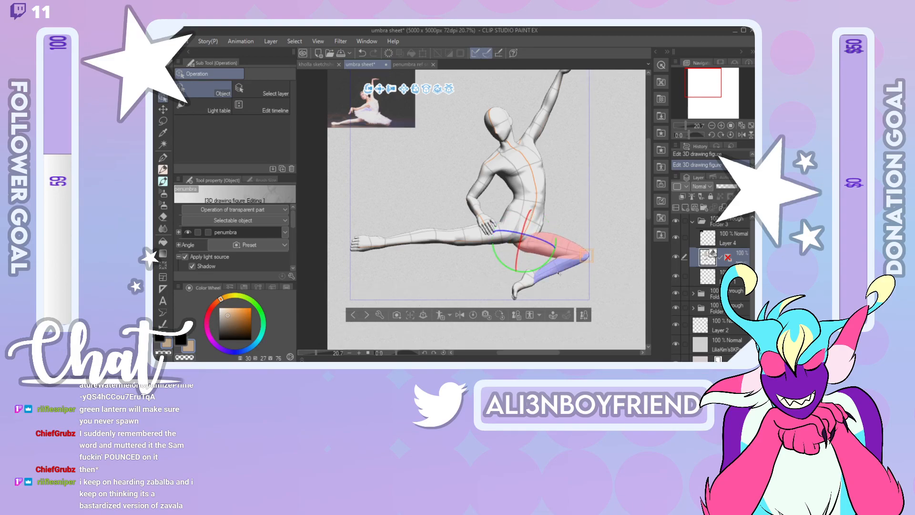
Step: Fold the bent leg's shin up close beneath the thigh and adjust its foot under the hips
{"action": "left_click", "coordinate": [563, 266]}
{"action": "left_click_drag", "start_coordinate": [575, 286], "coordinate": [534, 273]}
{"action": "left_click", "coordinate": [524, 267]}
{"action": "left_click", "coordinate": [528, 269]}
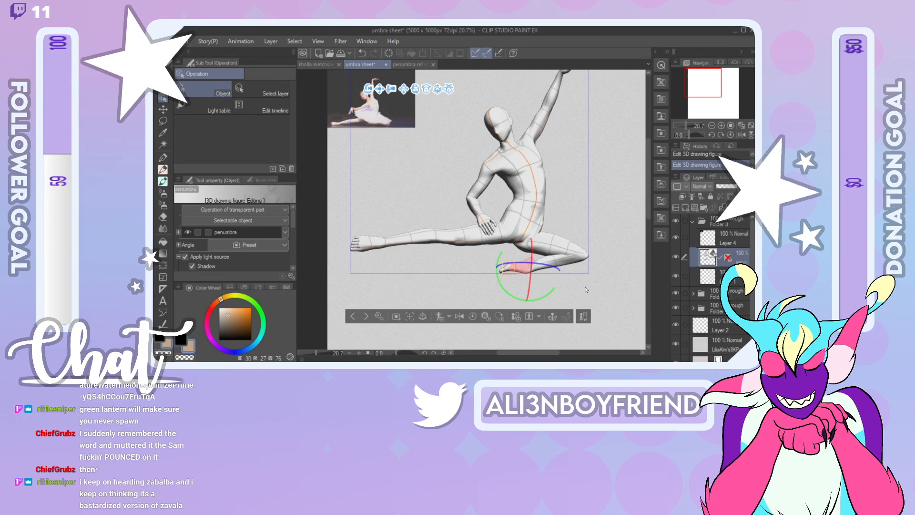
Step: Lower the extended leg from the hip so it slopes diagonally downward, undoing the unwanted thigh rotation
{"action": "left_click", "coordinate": [498, 234]}
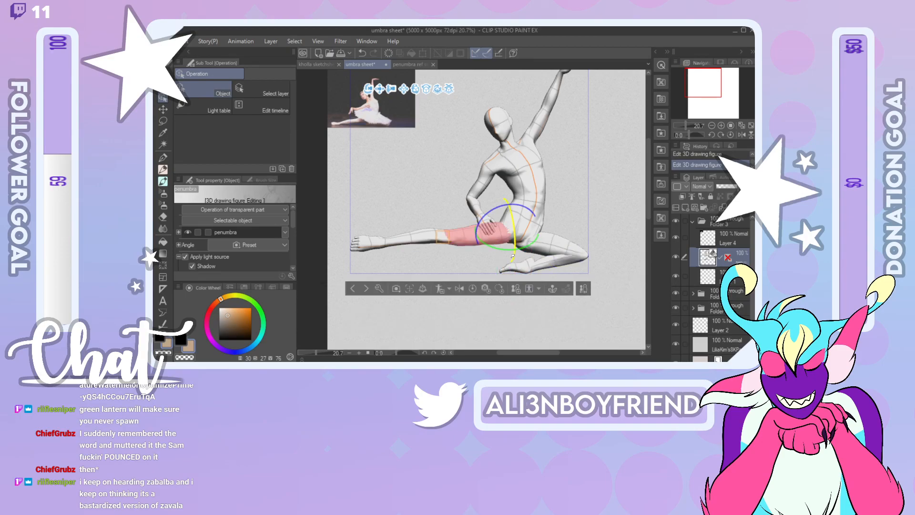
{"action": "mouse_move", "coordinate": [478, 232]}
{"action": "left_mouse_down"}
{"action": "mouse_move", "coordinate": [507, 206]}
{"action": "mouse_move", "coordinate": [504, 217]}
{"action": "left_mouse_up"}
{"action": "key", "text": "ctrl+z"}
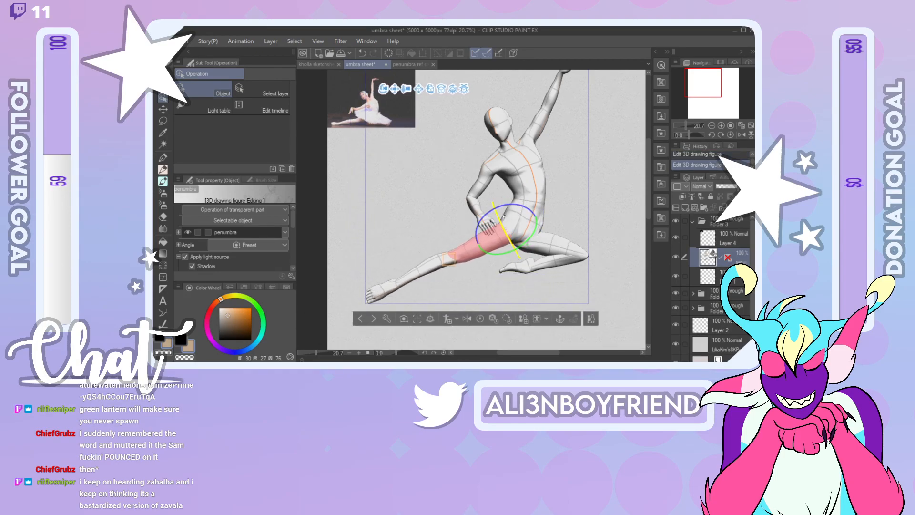
Step: Rotate the 3D figure's bent leg at the hip from a side-on view so the thigh turns out behind the body
{"action": "left_click", "coordinate": [548, 246]}
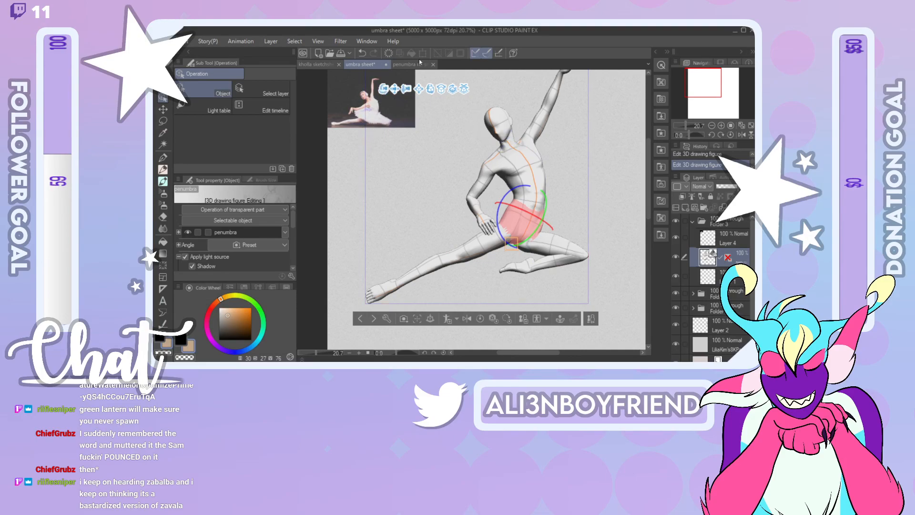
{"action": "left_click_drag", "start_coordinate": [383, 89], "coordinate": [306, 129]}
{"action": "left_click_drag", "start_coordinate": [422, 89], "coordinate": [349, 59]}
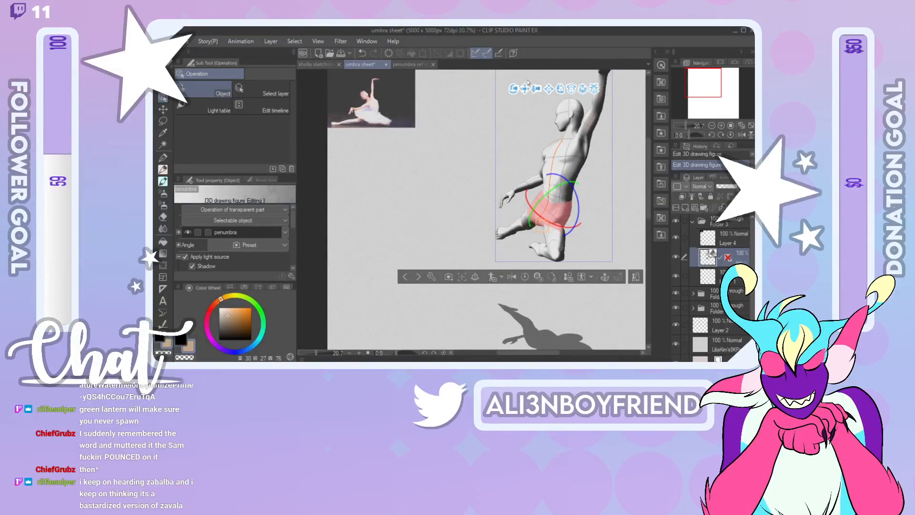
{"action": "left_click_drag", "start_coordinate": [515, 89], "coordinate": [448, 73]}
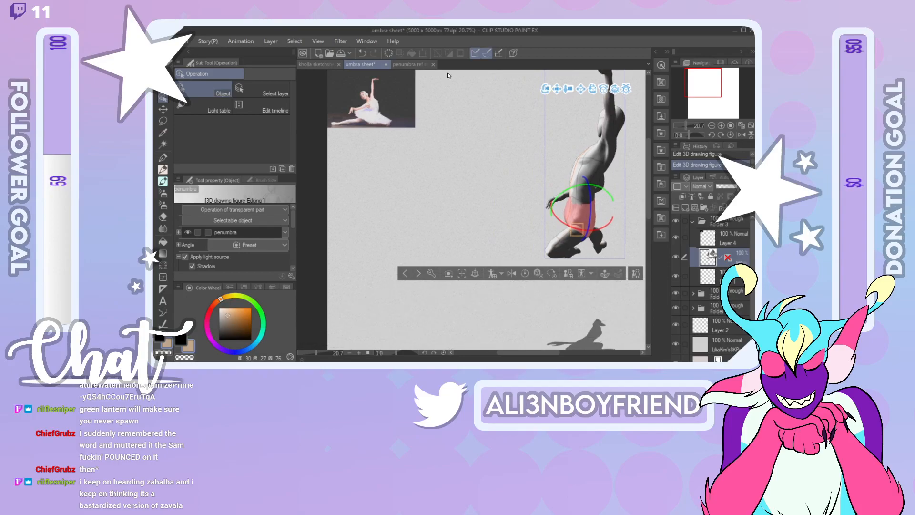
{"action": "left_click", "coordinate": [567, 240]}
{"action": "left_click_drag", "start_coordinate": [603, 248], "coordinate": [617, 241]}
{"action": "left_click_drag", "start_coordinate": [549, 92], "coordinate": [661, 117]}
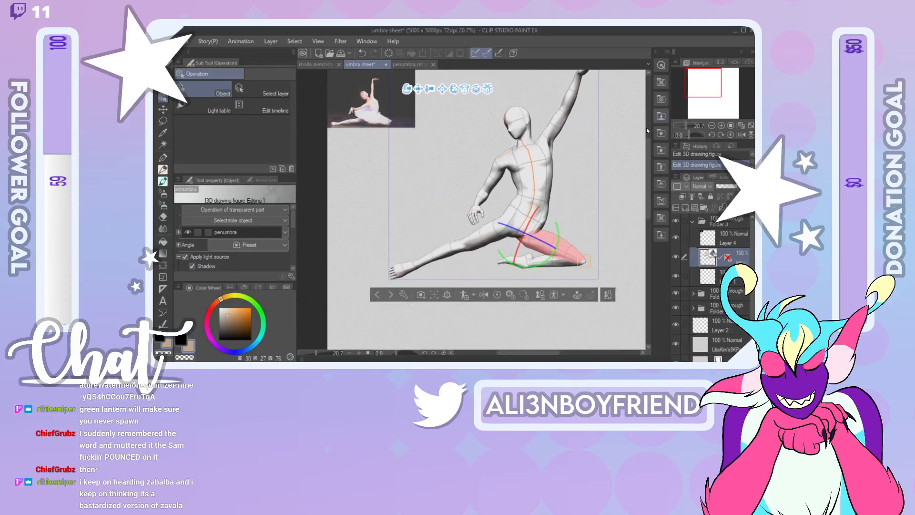
Step: Raise the bent thigh toward horizontal and tuck its shin beneath it
{"action": "left_click_drag", "start_coordinate": [555, 229], "coordinate": [568, 225]}
{"action": "left_click", "coordinate": [573, 247]}
{"action": "left_click_drag", "start_coordinate": [602, 267], "coordinate": [591, 270]}
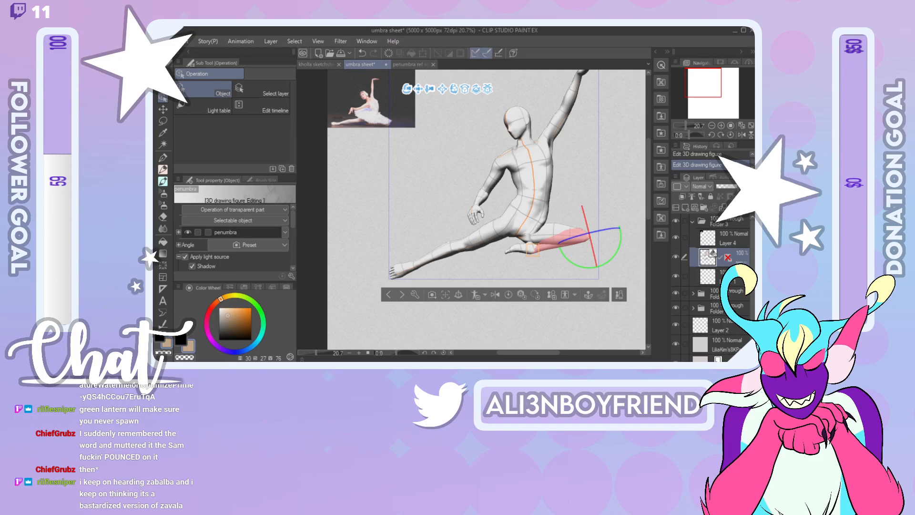
Step: Scale up the ballerina photo on Layer 4 and position it across the drawing area
{"action": "left_click", "coordinate": [690, 239]}
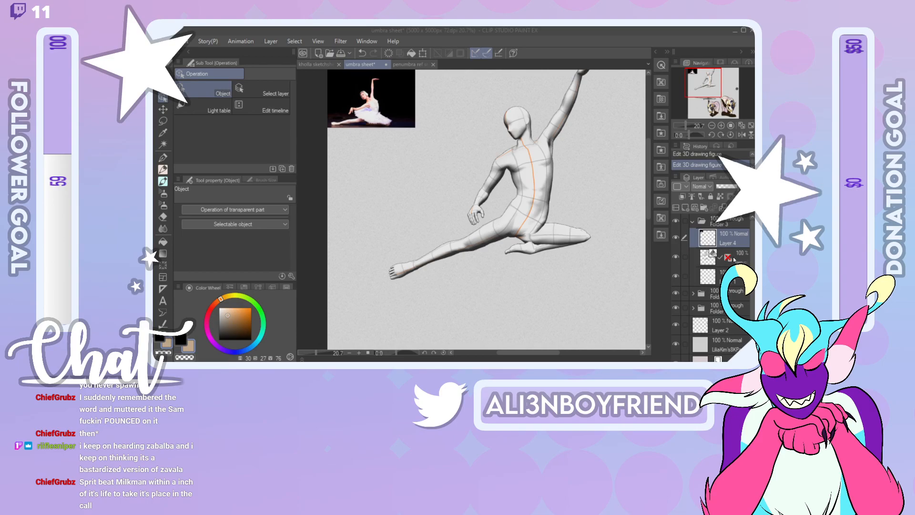
{"action": "left_click", "coordinate": [422, 53]}
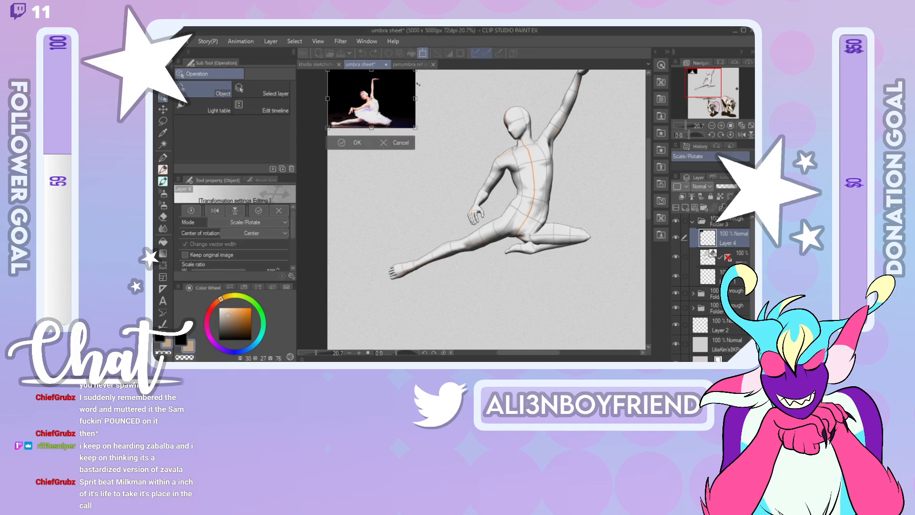
{"action": "left_click_drag", "start_coordinate": [480, 195], "coordinate": [618, 280]}
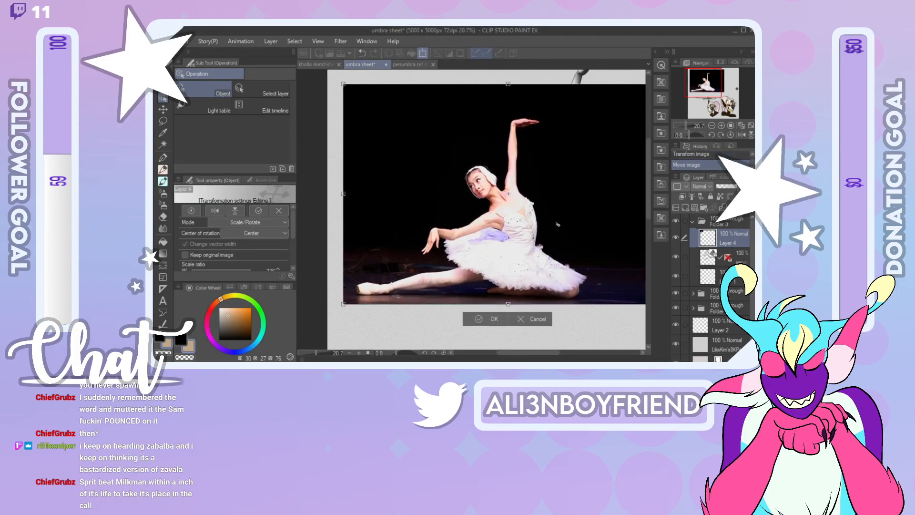
{"action": "left_click", "coordinate": [495, 319]}
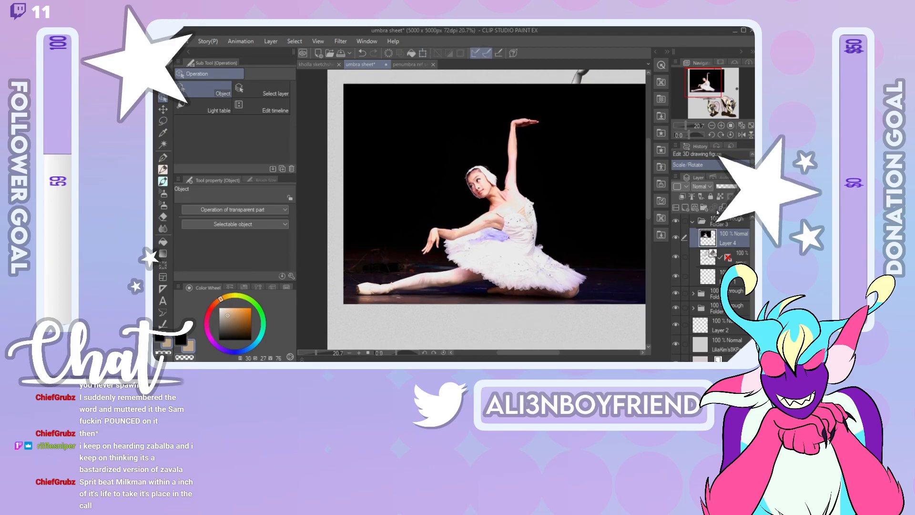
Step: Lower the ballerina photo layer's opacity to 20% and hide the 3D figure layer
{"action": "left_click", "coordinate": [724, 187]}
{"action": "left_click", "coordinate": [676, 257]}
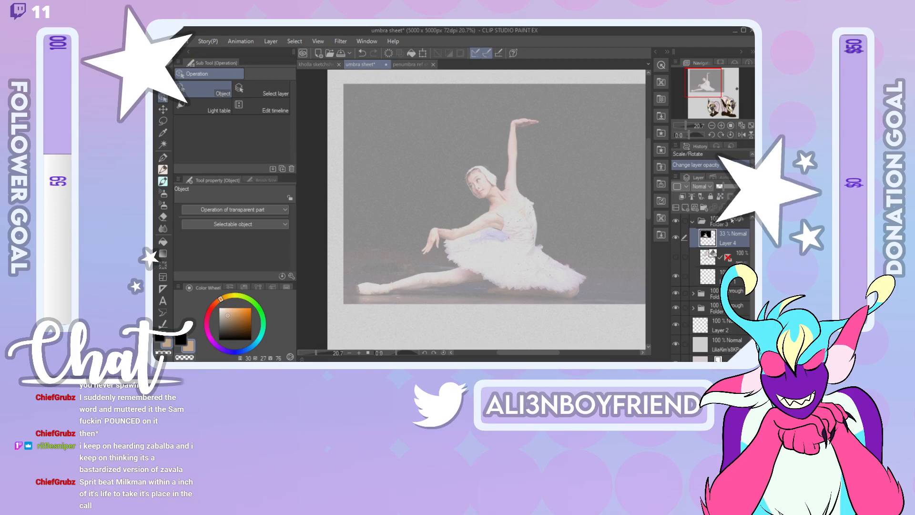
{"action": "left_click", "coordinate": [721, 187]}
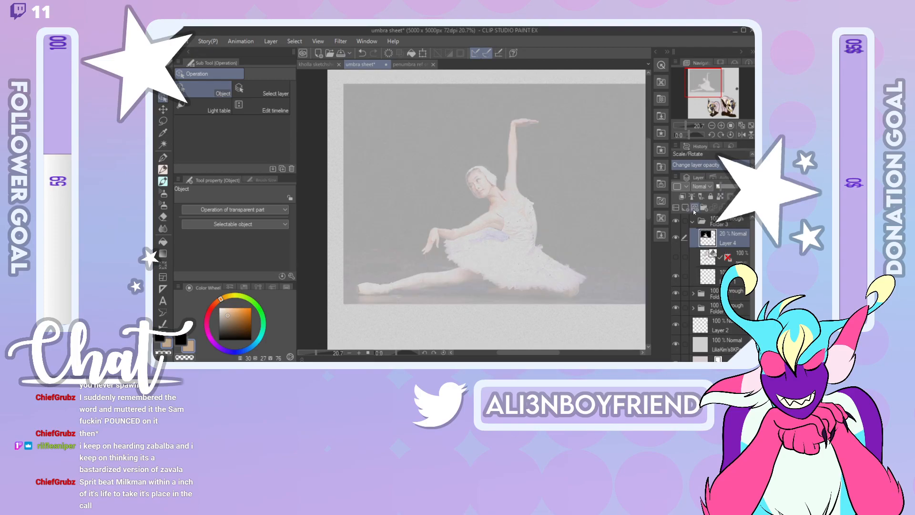
Step: Add a raster layer above the photo, set its blending mode to Multiply, and ready a pencil in dark brown
{"action": "left_click", "coordinate": [686, 208]}
{"action": "left_click", "coordinate": [164, 171]}
{"action": "left_click", "coordinate": [180, 339]}
{"action": "left_click", "coordinate": [224, 333]}
{"action": "left_click", "coordinate": [225, 332]}
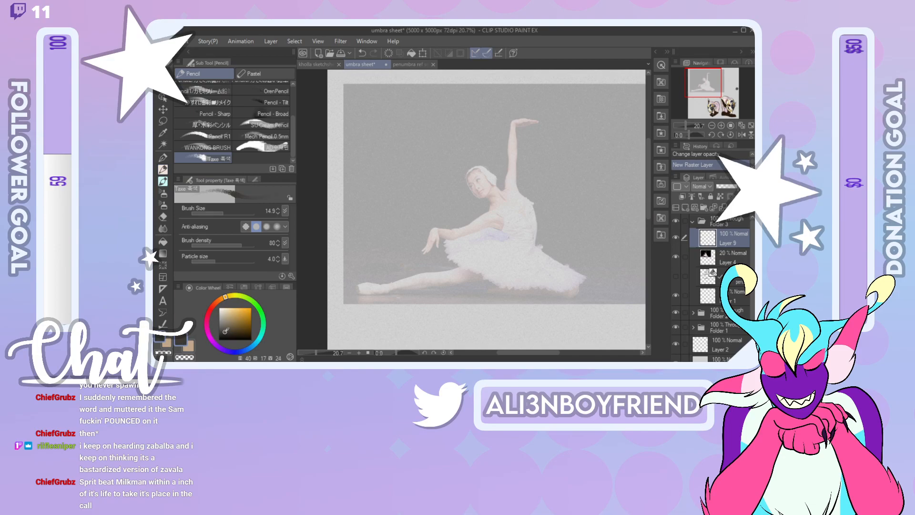
{"action": "left_click", "coordinate": [707, 185]}
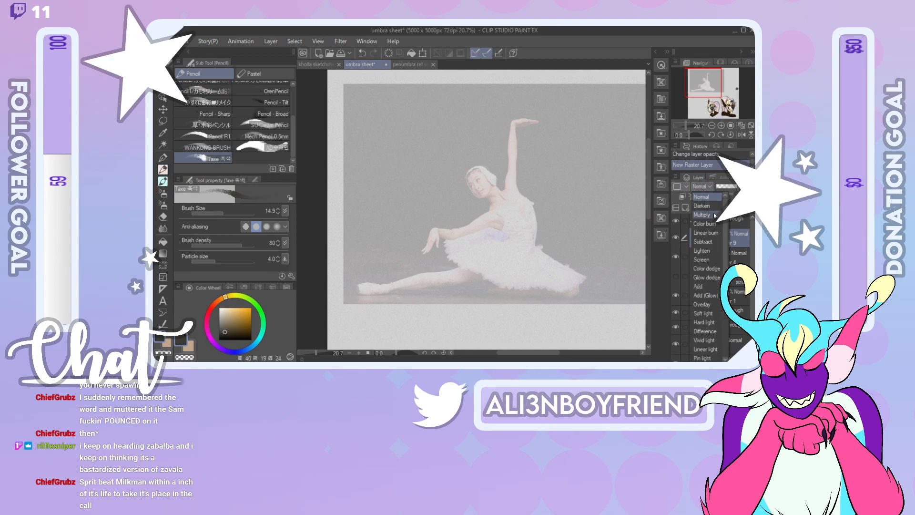
{"action": "left_click", "coordinate": [701, 206]}
Step: Sketch the head oval, the curve from neck through torso into the extended leg, and the shoulder line of the lowered arm
{"action": "mouse_move", "coordinate": [487, 169]}
{"action": "left_mouse_down"}
{"action": "mouse_move", "coordinate": [466, 184]}
{"action": "mouse_move", "coordinate": [510, 209]}
{"action": "mouse_move", "coordinate": [523, 233]}
{"action": "mouse_move", "coordinate": [518, 250]}
{"action": "left_mouse_up"}
{"action": "left_click_drag", "start_coordinate": [427, 276], "coordinate": [517, 253]}
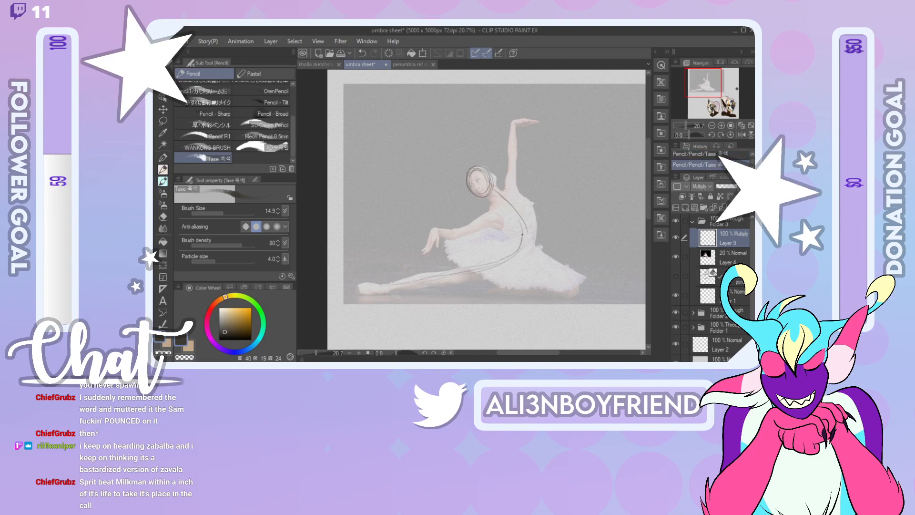
{"action": "left_click", "coordinate": [742, 134]}
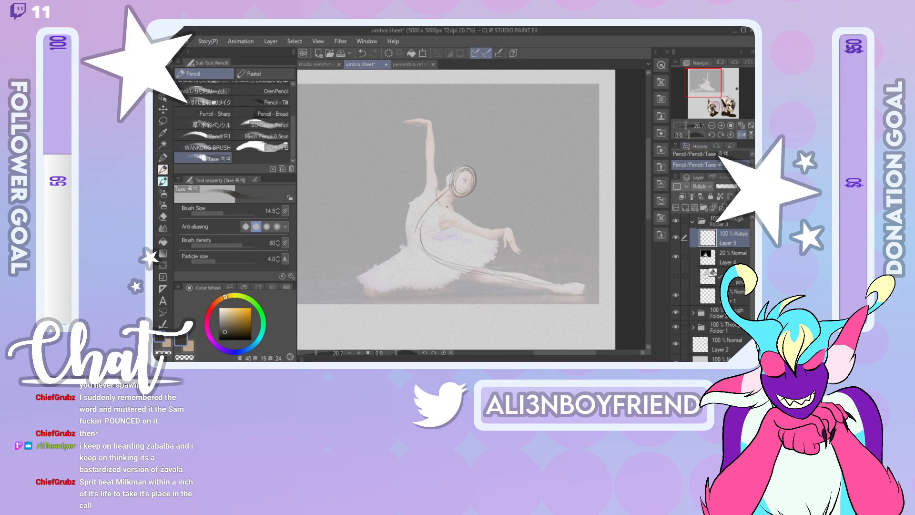
{"action": "mouse_move", "coordinate": [455, 210]}
{"action": "left_mouse_down"}
{"action": "mouse_move", "coordinate": [486, 232]}
{"action": "mouse_move", "coordinate": [505, 227]}
{"action": "left_mouse_up"}
{"action": "left_click", "coordinate": [741, 135]}
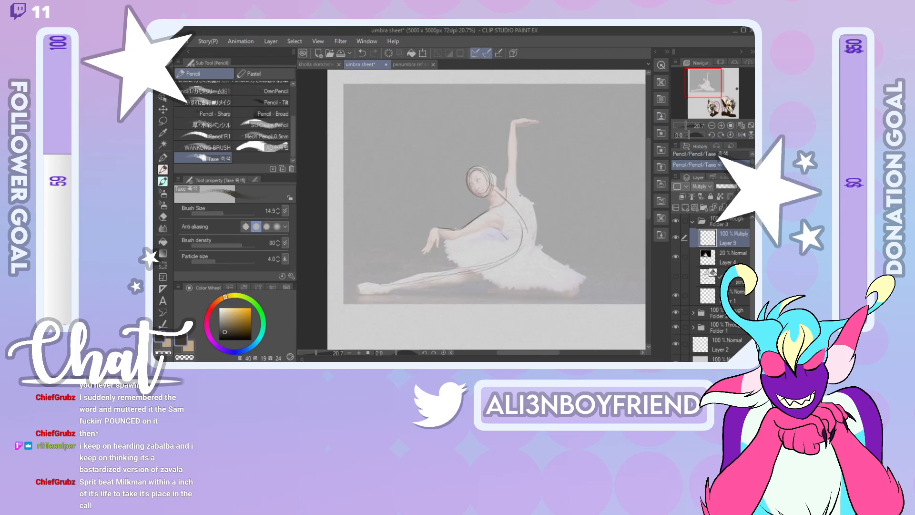
Step: Sketch the arched back, waist and hip contours over the dancer's torso, redoing unwanted strokes
{"action": "mouse_move", "coordinate": [509, 190]}
{"action": "left_mouse_down"}
{"action": "mouse_move", "coordinate": [533, 241]}
{"action": "mouse_move", "coordinate": [500, 231]}
{"action": "mouse_move", "coordinate": [515, 244]}
{"action": "mouse_move", "coordinate": [533, 242]}
{"action": "left_mouse_up"}
{"action": "key", "text": "ctrl+z"}
{"action": "mouse_move", "coordinate": [516, 252]}
{"action": "left_mouse_down"}
{"action": "mouse_move", "coordinate": [488, 264]}
{"action": "mouse_move", "coordinate": [509, 250]}
{"action": "mouse_move", "coordinate": [498, 259]}
{"action": "mouse_move", "coordinate": [520, 274]}
{"action": "left_mouse_up"}
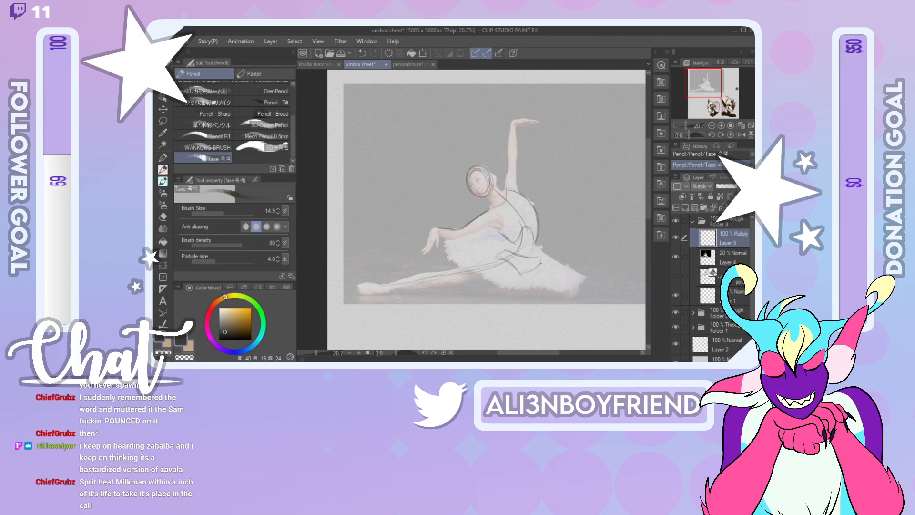
{"action": "key", "text": "ctrl+z"}
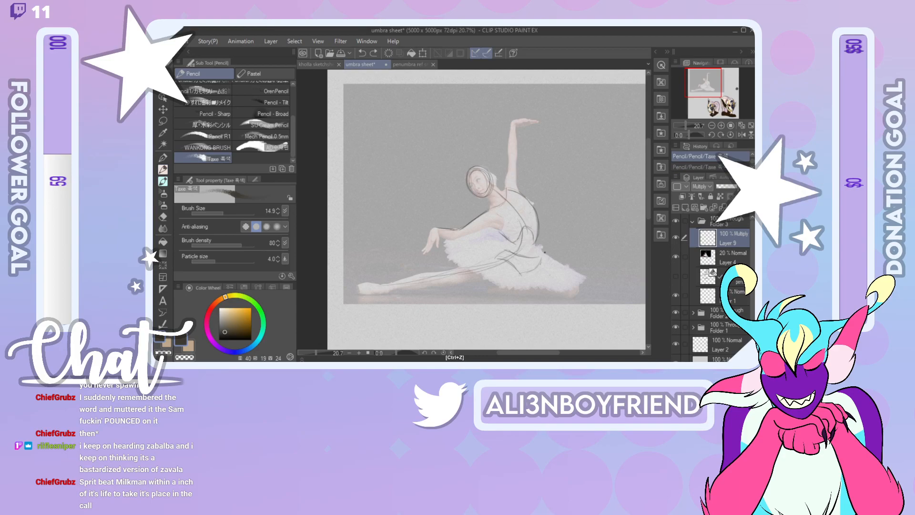
{"action": "key", "text": "ctrl+y"}
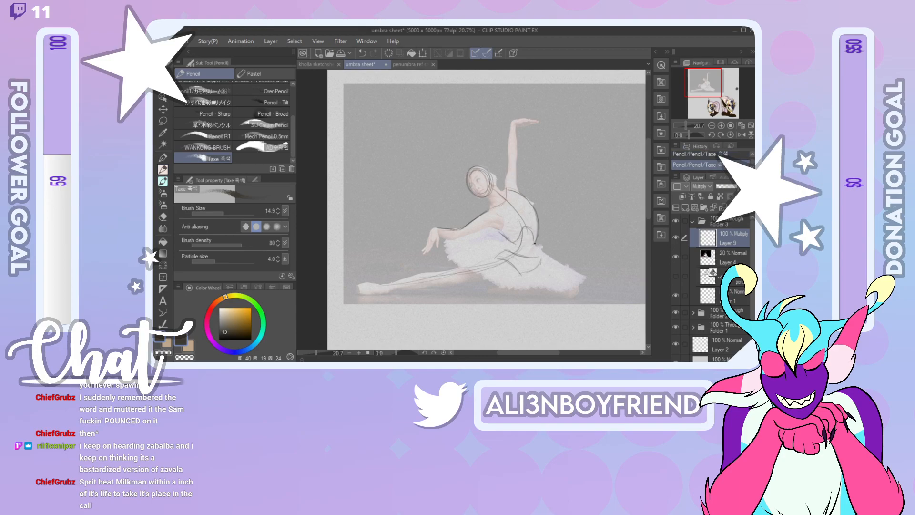
{"action": "left_click_drag", "start_coordinate": [536, 246], "coordinate": [519, 274]}
{"action": "key", "text": "ctrl+z"}
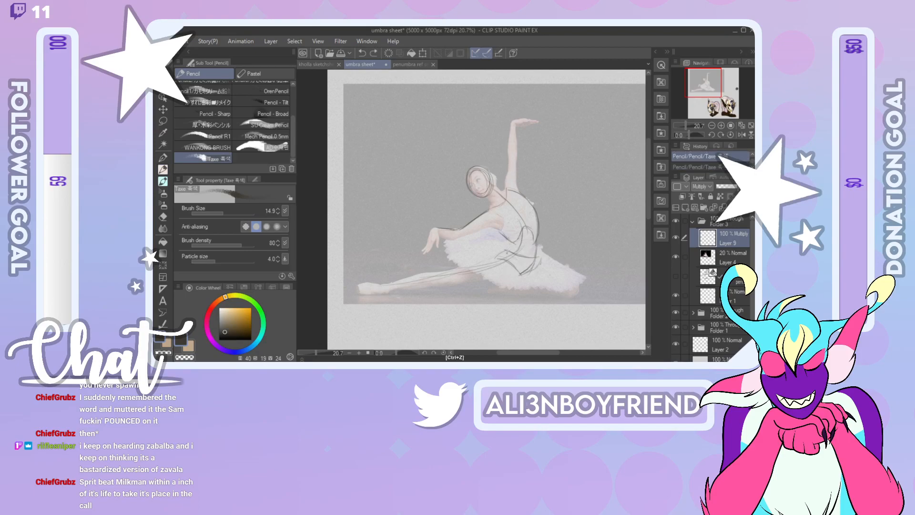
{"action": "key", "text": "ctrl+y"}
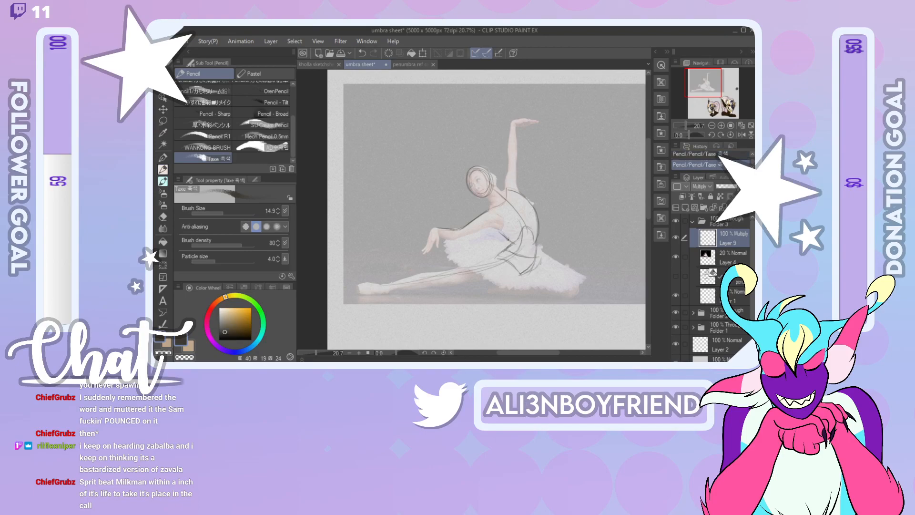
{"action": "left_click_drag", "start_coordinate": [537, 240], "coordinate": [533, 264]}
Step: Trace the lowered arm's forearm, wrist and drooping hand over the photo
{"action": "left_click", "coordinate": [741, 134]}
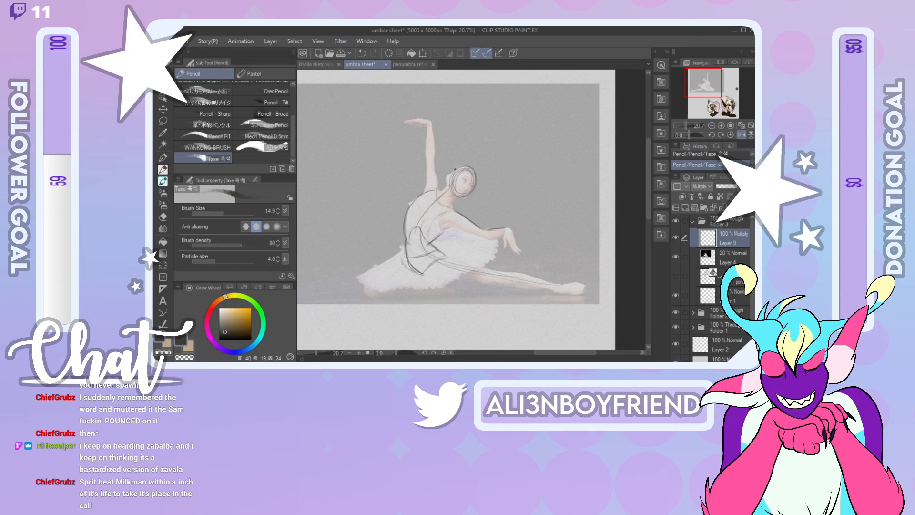
{"action": "mouse_move", "coordinate": [435, 231]}
{"action": "left_mouse_down"}
{"action": "mouse_move", "coordinate": [455, 224]}
{"action": "mouse_move", "coordinate": [492, 241]}
{"action": "mouse_move", "coordinate": [503, 233]}
{"action": "left_mouse_up"}
{"action": "key", "text": "ctrl+z"}
{"action": "left_click_drag", "start_coordinate": [507, 240], "coordinate": [519, 250]}
{"action": "left_click", "coordinate": [741, 136]}
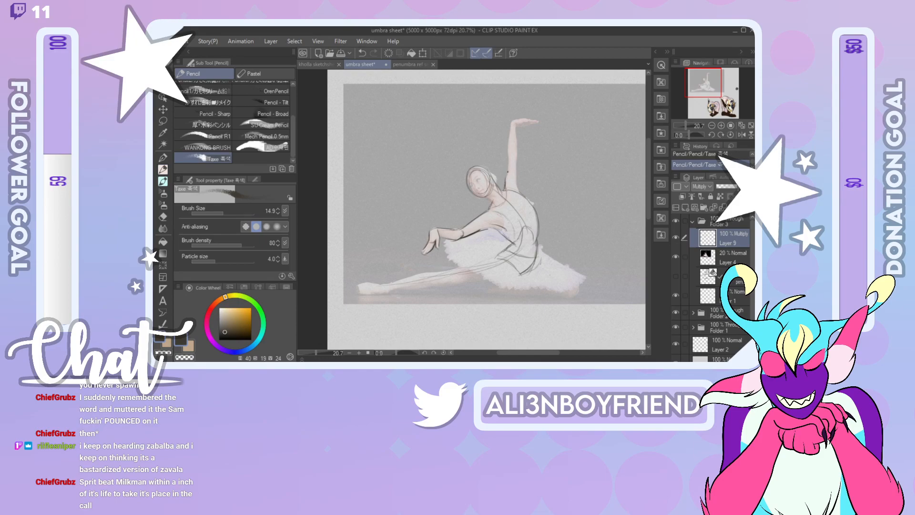
Step: Sketch the raised arm from shoulder to elbow and forearm, ending in the bent hand above the head
{"action": "left_click_drag", "start_coordinate": [510, 156], "coordinate": [519, 189]}
{"action": "mouse_move", "coordinate": [508, 158]}
{"action": "left_mouse_down"}
{"action": "mouse_move", "coordinate": [513, 124]}
{"action": "mouse_move", "coordinate": [518, 163]}
{"action": "left_mouse_up"}
{"action": "left_click_drag", "start_coordinate": [514, 120], "coordinate": [539, 121]}
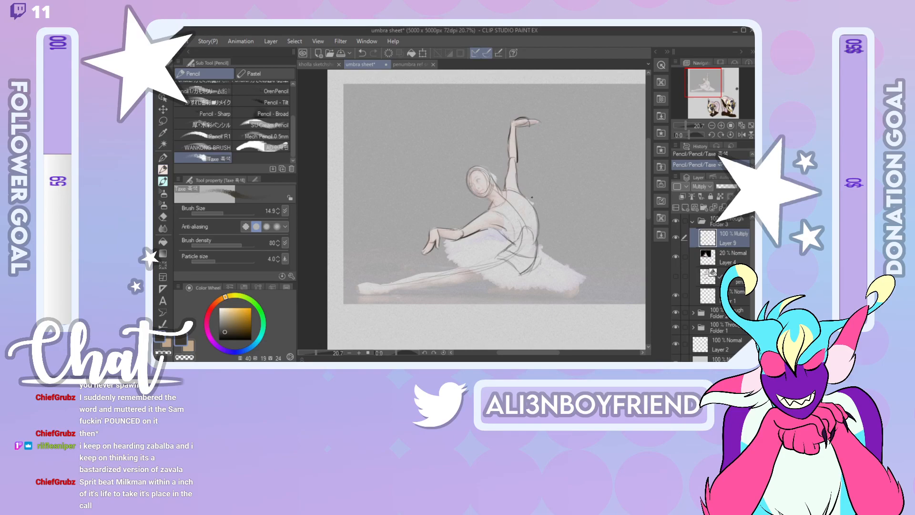
Step: Outline the extended leg's thigh, knee, calf and pointed foot along the floor
{"action": "left_click", "coordinate": [742, 134]}
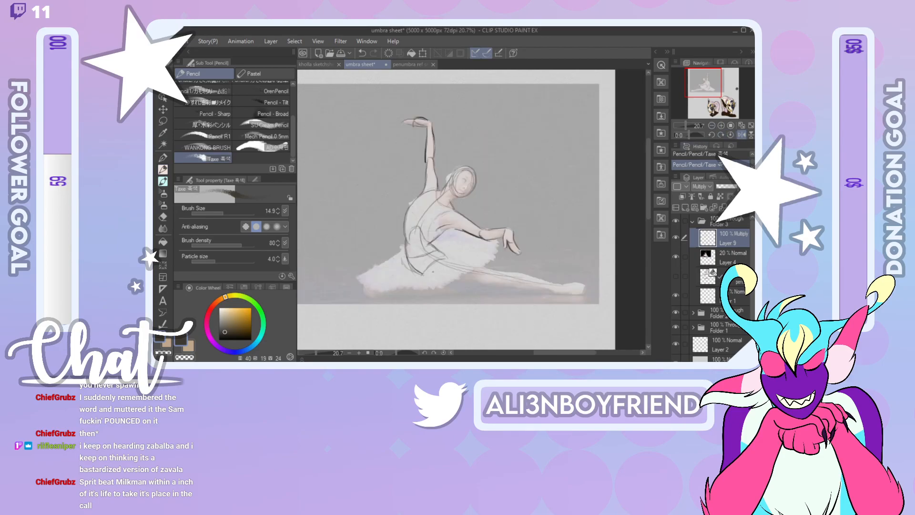
{"action": "left_click_drag", "start_coordinate": [420, 270], "coordinate": [490, 284]}
{"action": "mouse_move", "coordinate": [446, 257]}
{"action": "left_mouse_down"}
{"action": "mouse_move", "coordinate": [511, 288]}
{"action": "mouse_move", "coordinate": [583, 297]}
{"action": "left_mouse_up"}
{"action": "mouse_move", "coordinate": [497, 272]}
{"action": "left_mouse_down"}
{"action": "mouse_move", "coordinate": [556, 291]}
{"action": "mouse_move", "coordinate": [585, 286]}
{"action": "left_mouse_up"}
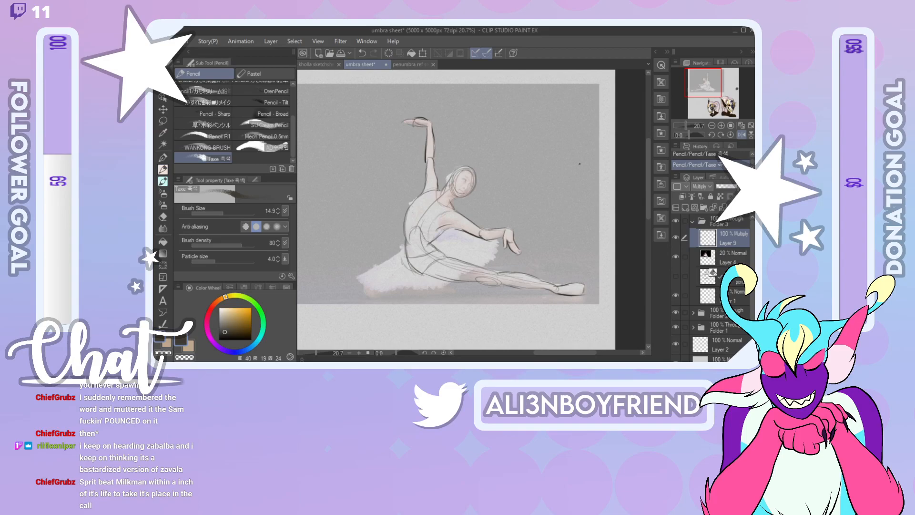
{"action": "left_click", "coordinate": [741, 135]}
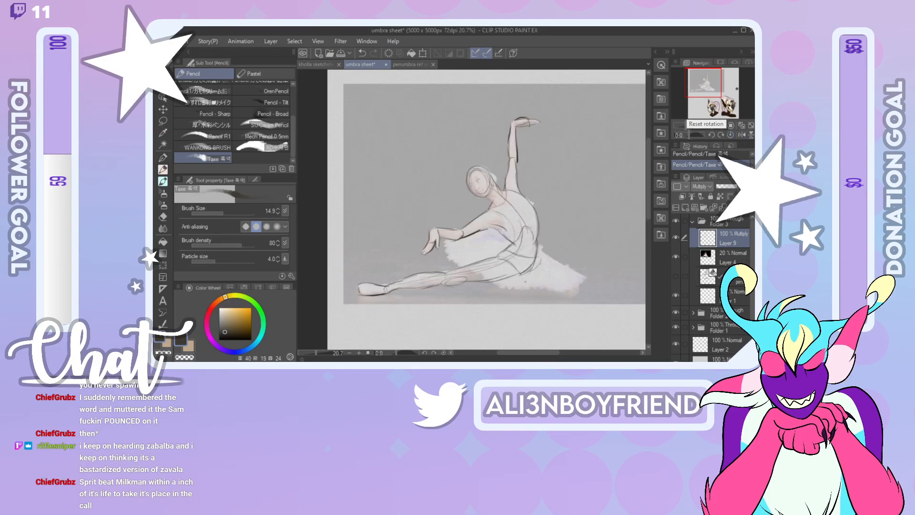
Step: Undo the last stroke and sketch the bent leg's thigh running from the hips back to the knee
{"action": "key", "text": "ctrl+z"}
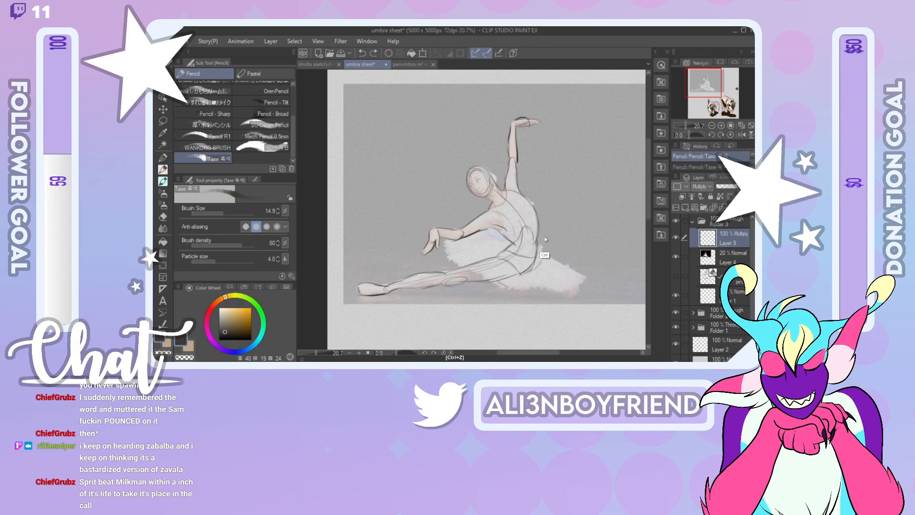
{"action": "key", "text": "ctrl+y"}
{"action": "key", "text": "ctrl+z"}
{"action": "left_click_drag", "start_coordinate": [540, 257], "coordinate": [579, 287]}
Step: Draw the bent leg's folded shin along the floor and the foot tucked under the hips
{"action": "left_click", "coordinate": [742, 135]}
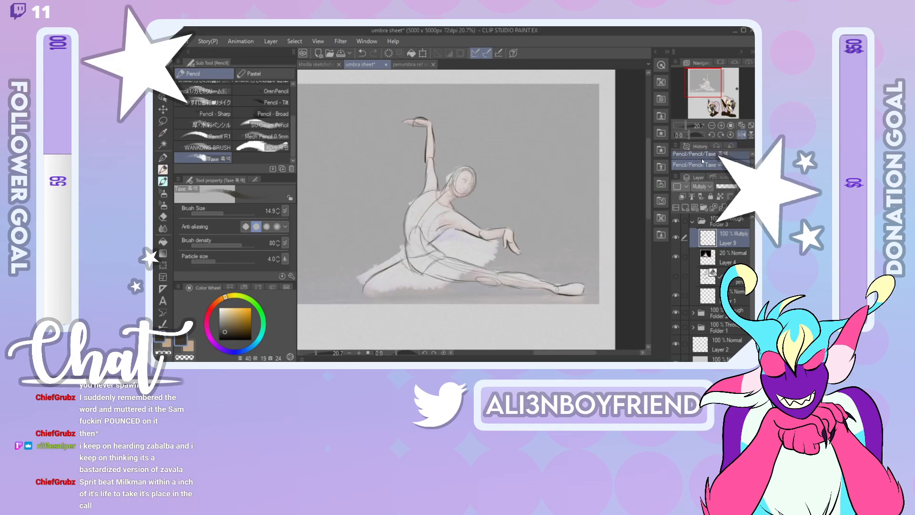
{"action": "mouse_move", "coordinate": [363, 288]}
{"action": "left_mouse_down"}
{"action": "mouse_move", "coordinate": [435, 294]}
{"action": "mouse_move", "coordinate": [397, 281]}
{"action": "mouse_move", "coordinate": [380, 288]}
{"action": "mouse_move", "coordinate": [424, 276]}
{"action": "mouse_move", "coordinate": [394, 290]}
{"action": "mouse_move", "coordinate": [463, 292]}
{"action": "left_mouse_up"}
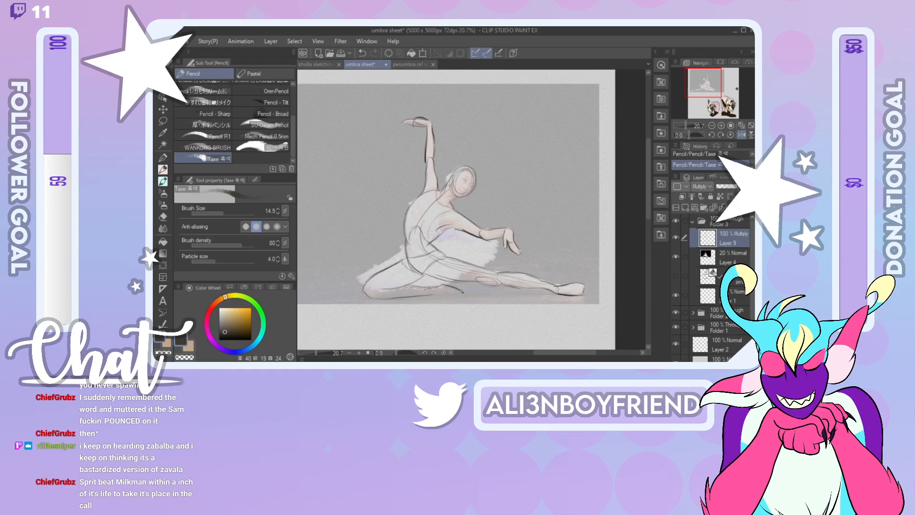
{"action": "key", "text": "ctrl+z"}
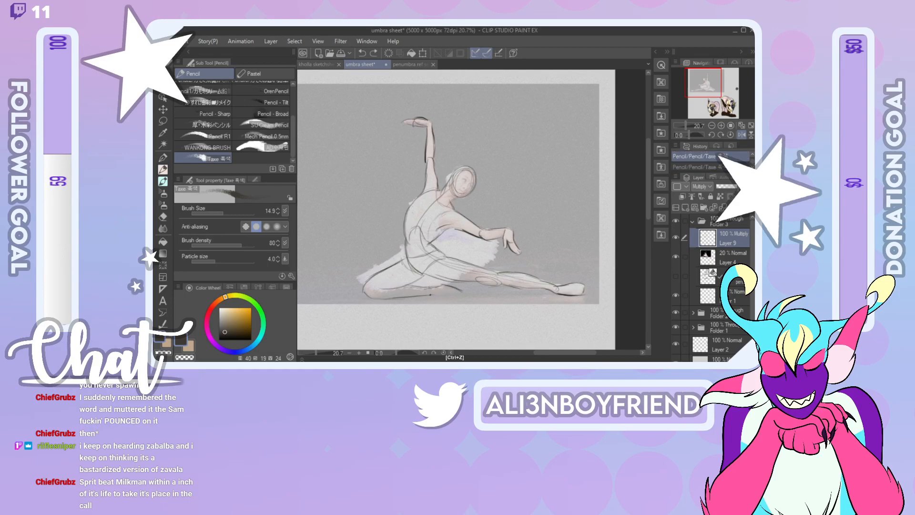
{"action": "key", "text": "ctrl+y"}
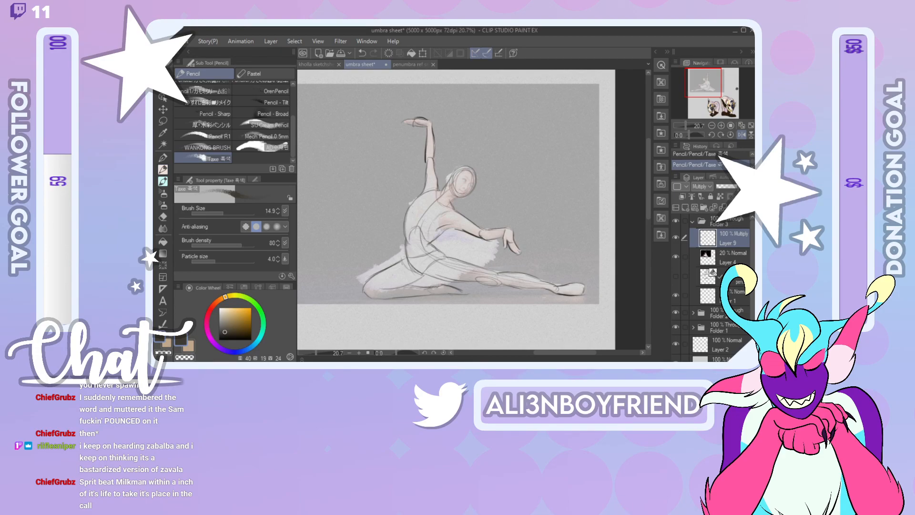
{"action": "left_click_drag", "start_coordinate": [440, 286], "coordinate": [458, 292]}
{"action": "left_click", "coordinate": [740, 135]}
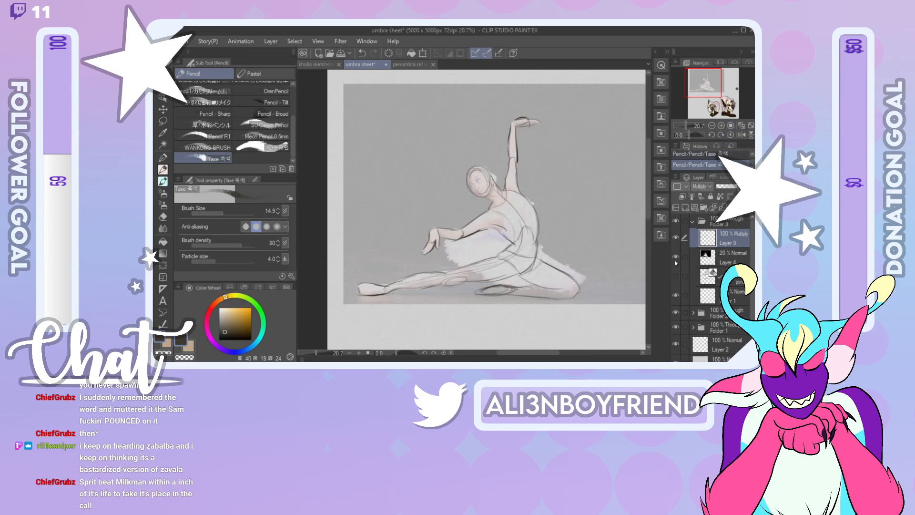
Step: Hide the ballerina photo layer and strengthen the outline of the extended leg's foot
{"action": "left_click", "coordinate": [676, 256]}
{"action": "left_click", "coordinate": [748, 135]}
{"action": "left_click", "coordinate": [748, 135]}
{"action": "left_click", "coordinate": [743, 135]}
{"action": "left_click", "coordinate": [743, 135]}
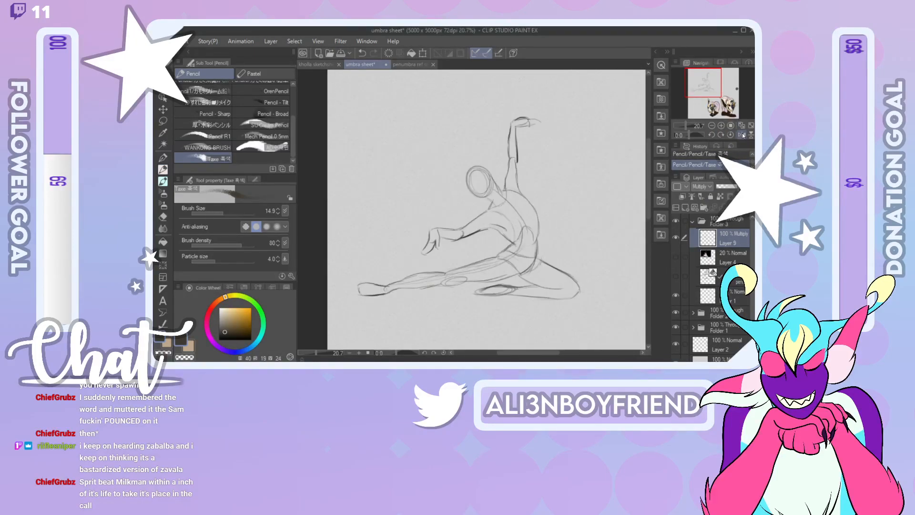
{"action": "left_click", "coordinate": [743, 135]}
{"action": "left_click_drag", "start_coordinate": [556, 289], "coordinate": [582, 284]}
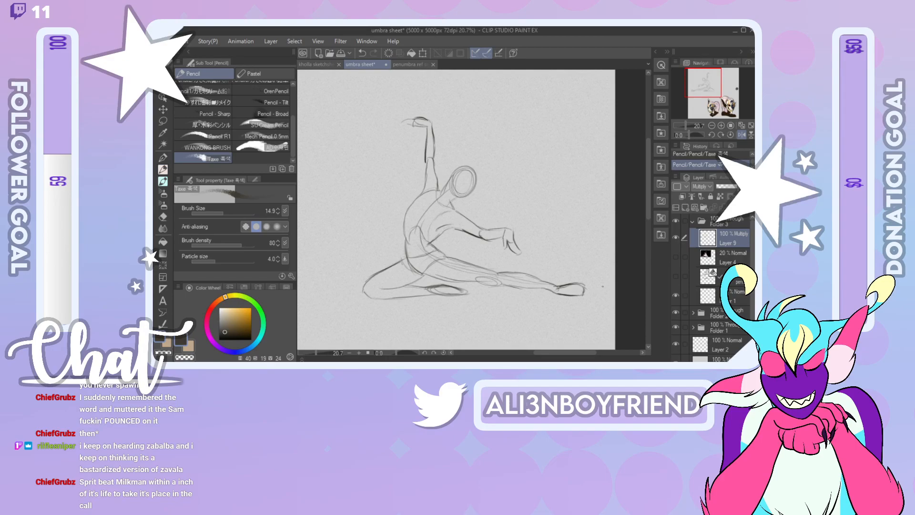
Step: Add a raster layer above the rough figure sketch and lower the sketch layer's opacity to 59%
{"action": "left_click", "coordinate": [743, 135]}
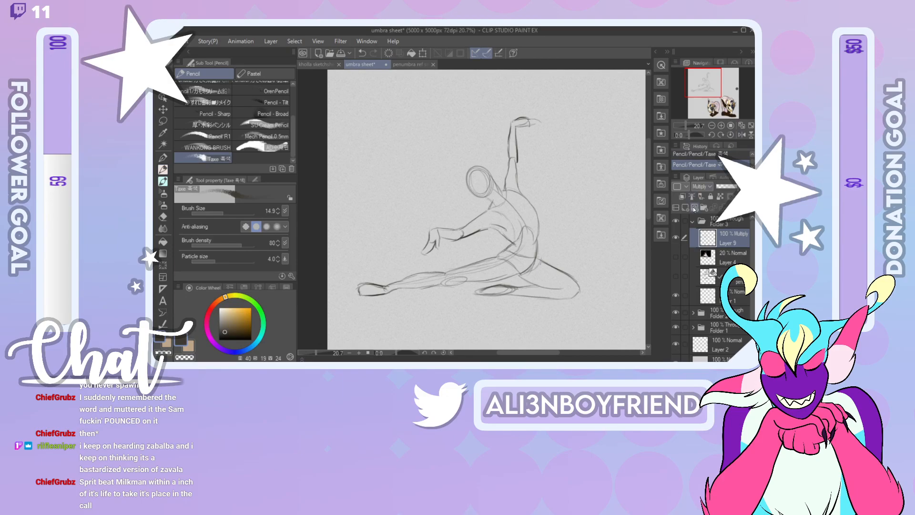
{"action": "left_click", "coordinate": [705, 208]}
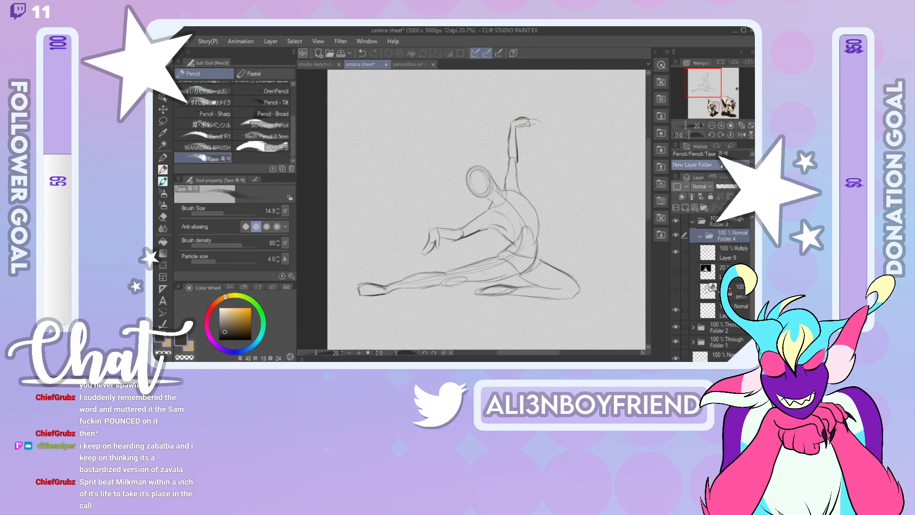
{"action": "key", "text": "ctrl+z"}
{"action": "left_click", "coordinate": [686, 208]}
{"action": "left_click", "coordinate": [730, 262]}
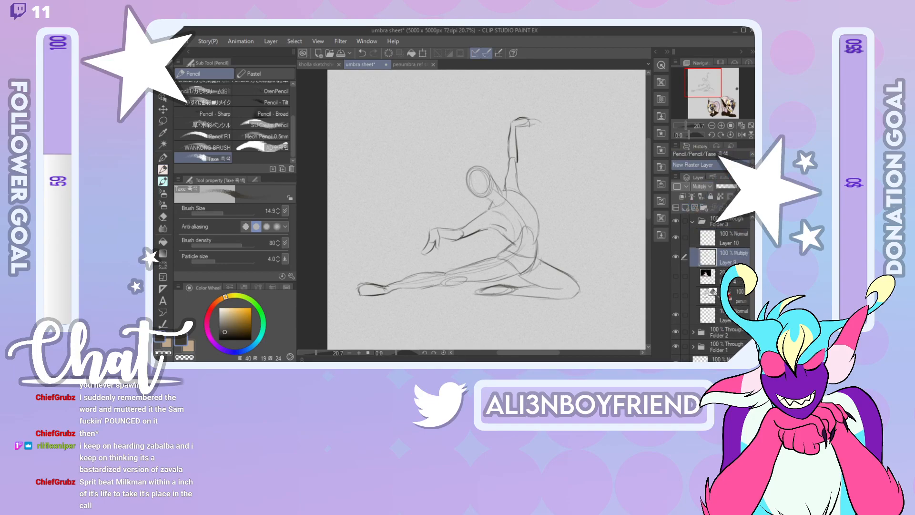
{"action": "left_click", "coordinate": [730, 187]}
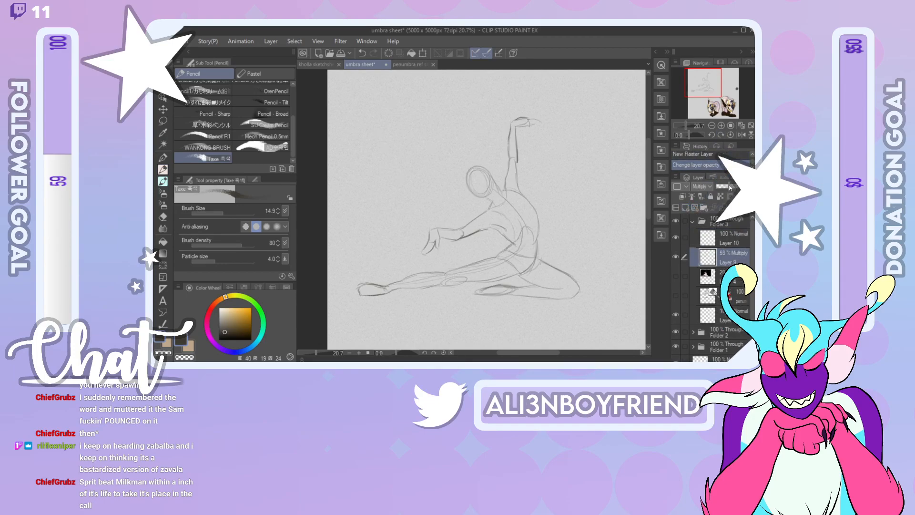
{"action": "left_click", "coordinate": [726, 241]}
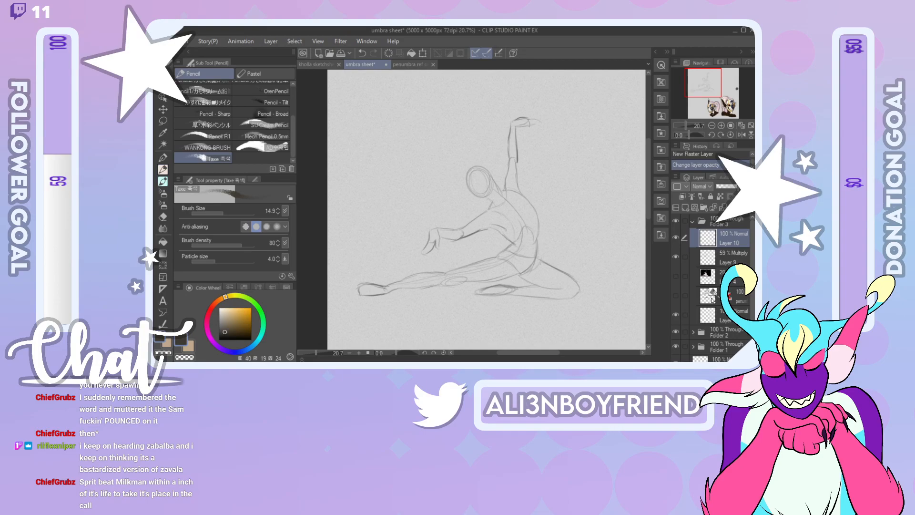
Step: Draw the head's dark oval outline with a vertical face guideline on the new layer and shift it into place
{"action": "left_click", "coordinate": [728, 260]}
{"action": "left_click_drag", "start_coordinate": [472, 173], "coordinate": [483, 195]}
{"action": "left_click", "coordinate": [730, 243]}
{"action": "left_click_drag", "start_coordinate": [687, 126], "coordinate": [687, 126]}
{"action": "left_click_drag", "start_coordinate": [709, 84], "coordinate": [707, 87]}
{"action": "mouse_move", "coordinate": [459, 174]}
{"action": "left_mouse_down"}
{"action": "mouse_move", "coordinate": [447, 144]}
{"action": "mouse_move", "coordinate": [428, 158]}
{"action": "mouse_move", "coordinate": [449, 162]}
{"action": "mouse_move", "coordinate": [451, 193]}
{"action": "mouse_move", "coordinate": [431, 165]}
{"action": "mouse_move", "coordinate": [457, 200]}
{"action": "left_mouse_up"}
{"action": "mouse_move", "coordinate": [430, 168]}
{"action": "left_mouse_down"}
{"action": "mouse_move", "coordinate": [448, 199]}
{"action": "mouse_move", "coordinate": [462, 196]}
{"action": "left_mouse_up"}
{"action": "mouse_move", "coordinate": [457, 166]}
{"action": "left_mouse_down"}
{"action": "mouse_move", "coordinate": [460, 186]}
{"action": "mouse_move", "coordinate": [459, 161]}
{"action": "mouse_move", "coordinate": [425, 174]}
{"action": "mouse_move", "coordinate": [429, 183]}
{"action": "mouse_move", "coordinate": [443, 149]}
{"action": "mouse_move", "coordinate": [436, 151]}
{"action": "mouse_move", "coordinate": [459, 174]}
{"action": "left_mouse_up"}
{"action": "left_click", "coordinate": [163, 109]}
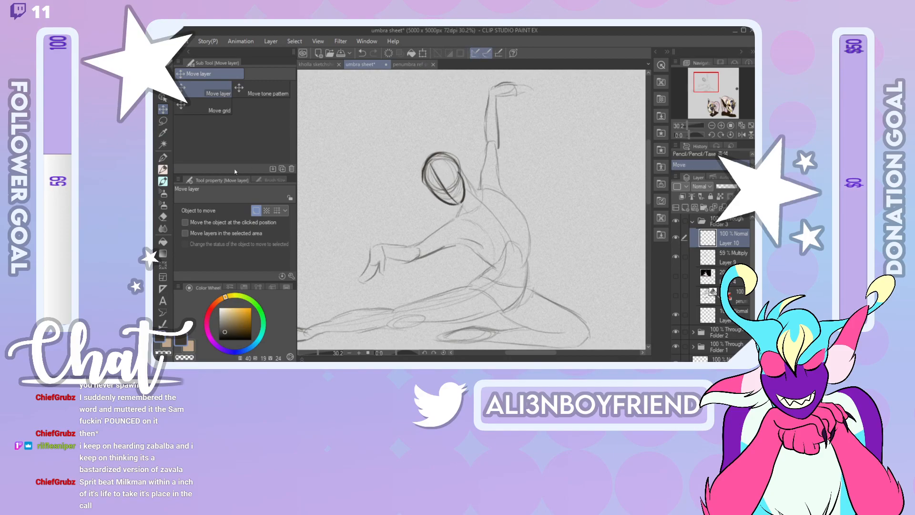
Step: Add the curved eye guideline across the face, redraw the jaw line and clean it up with the Hard eraser
{"action": "left_click", "coordinate": [163, 169]}
{"action": "left_click", "coordinate": [741, 135]}
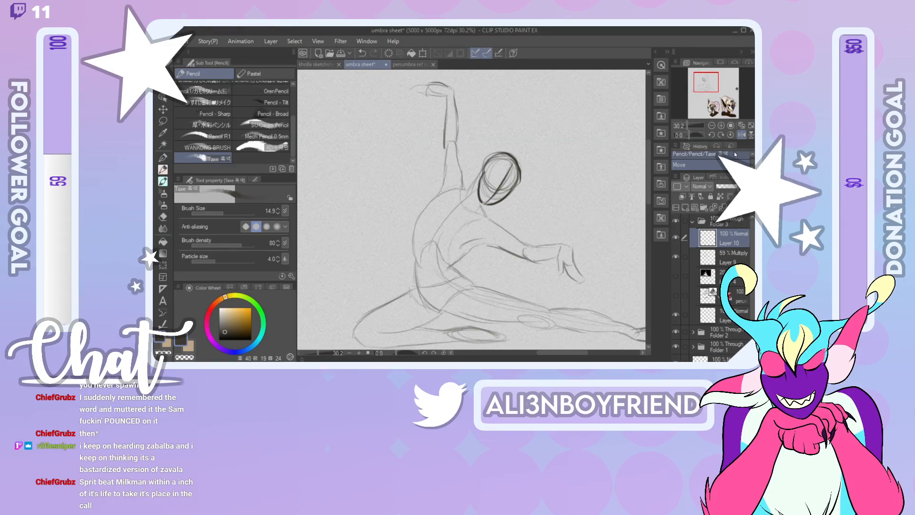
{"action": "left_click_drag", "start_coordinate": [513, 164], "coordinate": [504, 188]}
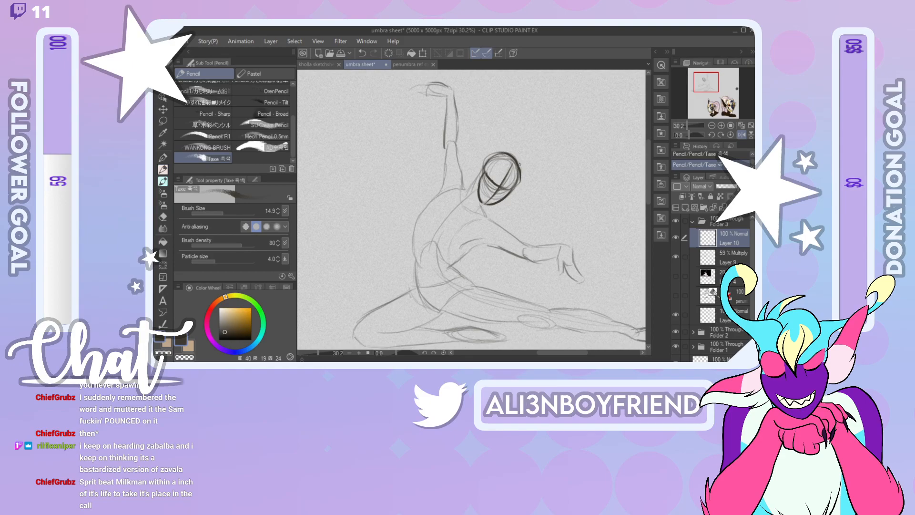
{"action": "left_click", "coordinate": [741, 135]}
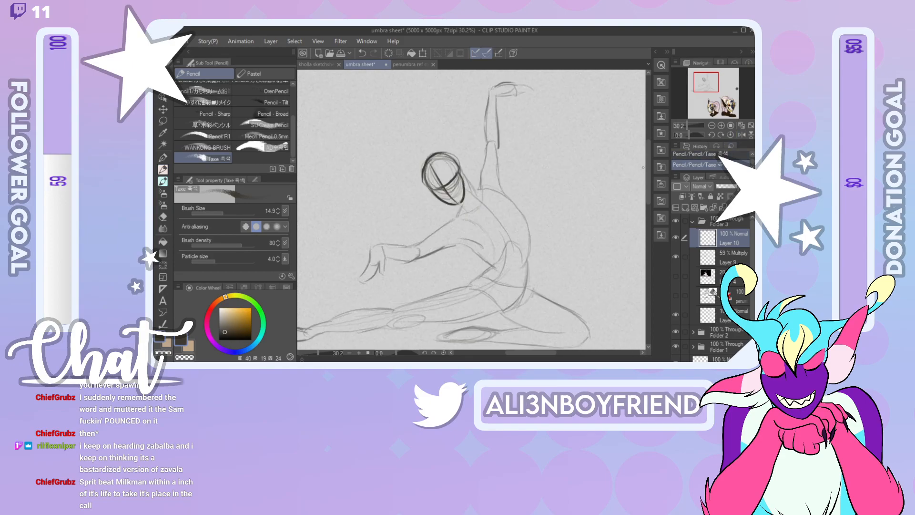
{"action": "mouse_move", "coordinate": [426, 179]}
{"action": "left_mouse_down"}
{"action": "mouse_move", "coordinate": [441, 201]}
{"action": "mouse_move", "coordinate": [462, 201]}
{"action": "left_mouse_up"}
{"action": "left_click", "coordinate": [163, 216]}
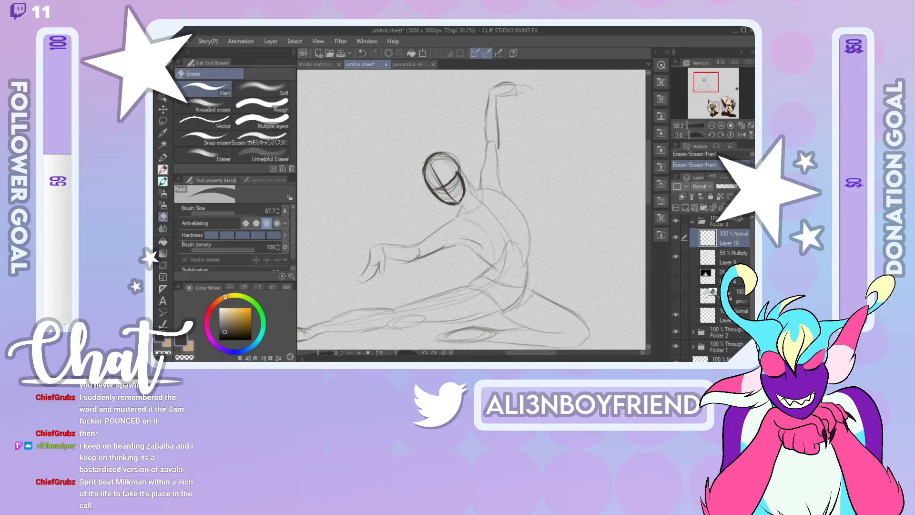
Step: Pencil in the front and back lines of the neck below the head
{"action": "left_click", "coordinate": [162, 170]}
{"action": "left_click_drag", "start_coordinate": [457, 202], "coordinate": [471, 213]}
{"action": "left_click_drag", "start_coordinate": [459, 170], "coordinate": [480, 200]}
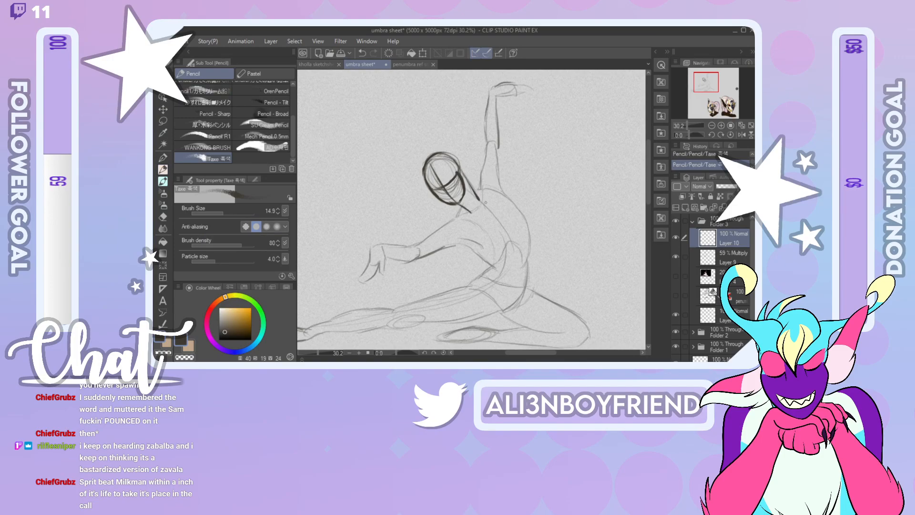
Step: Outline the raised arm's upper section and outer forearm edge, continuing down over the shoulder into the back curve
{"action": "left_click_drag", "start_coordinate": [480, 193], "coordinate": [488, 154]}
{"action": "key", "text": "ctrl+z"}
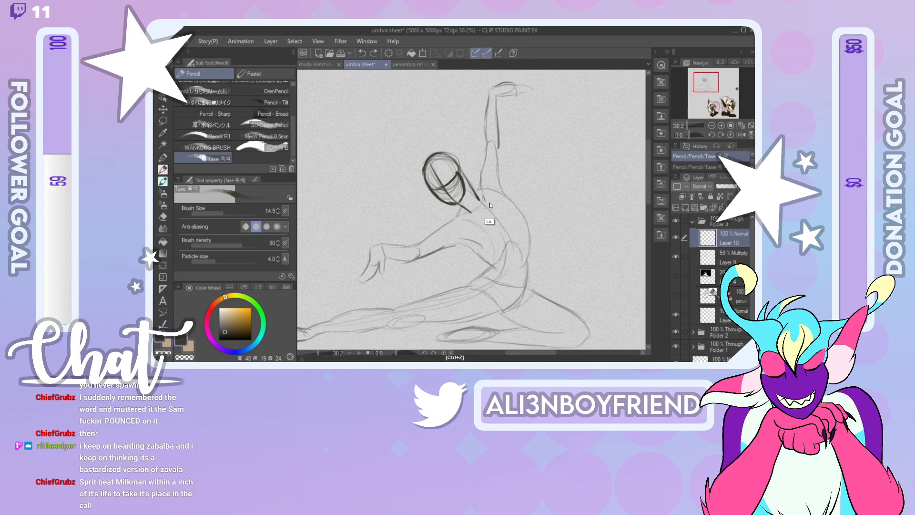
{"action": "left_click_drag", "start_coordinate": [485, 198], "coordinate": [488, 144]}
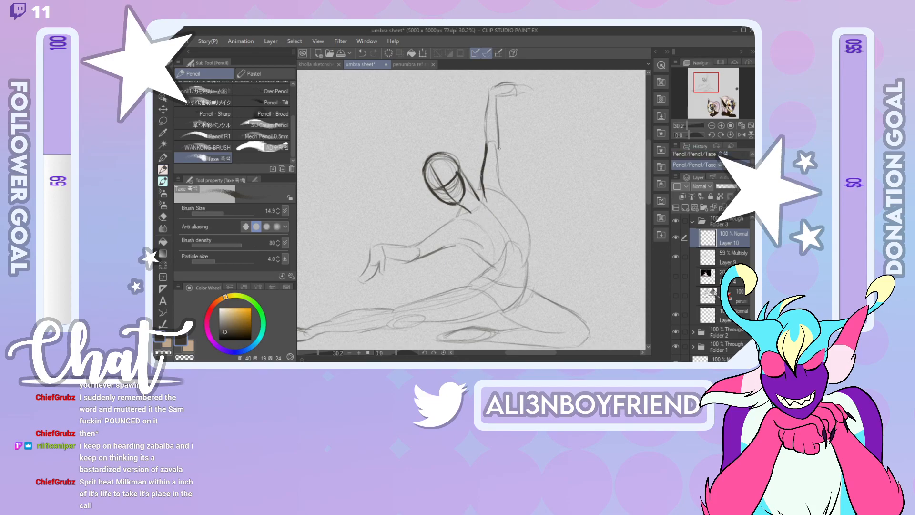
{"action": "left_click_drag", "start_coordinate": [498, 182], "coordinate": [528, 240]}
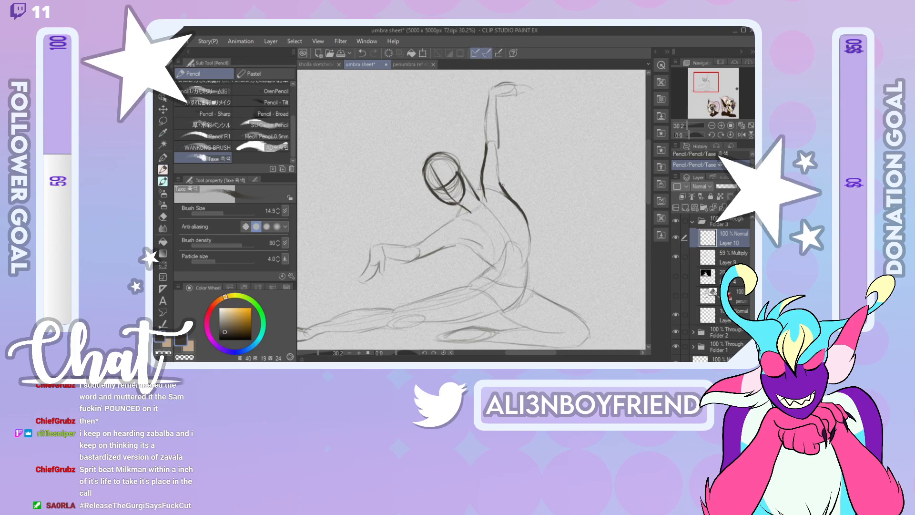
{"action": "left_click_drag", "start_coordinate": [500, 183], "coordinate": [498, 145]}
{"action": "key", "text": "ctrl+z"}
{"action": "left_click_drag", "start_coordinate": [500, 162], "coordinate": [497, 94]}
Step: Show the ballerina photo layer and trace the raised hand's wrist, palm and fingers
{"action": "left_click_drag", "start_coordinate": [707, 86], "coordinate": [709, 81]}
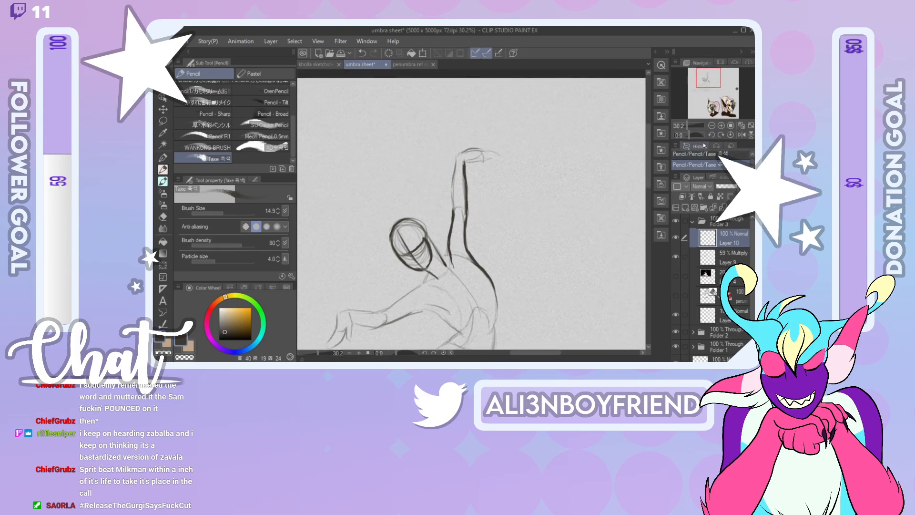
{"action": "left_click_drag", "start_coordinate": [689, 126], "coordinate": [690, 127]}
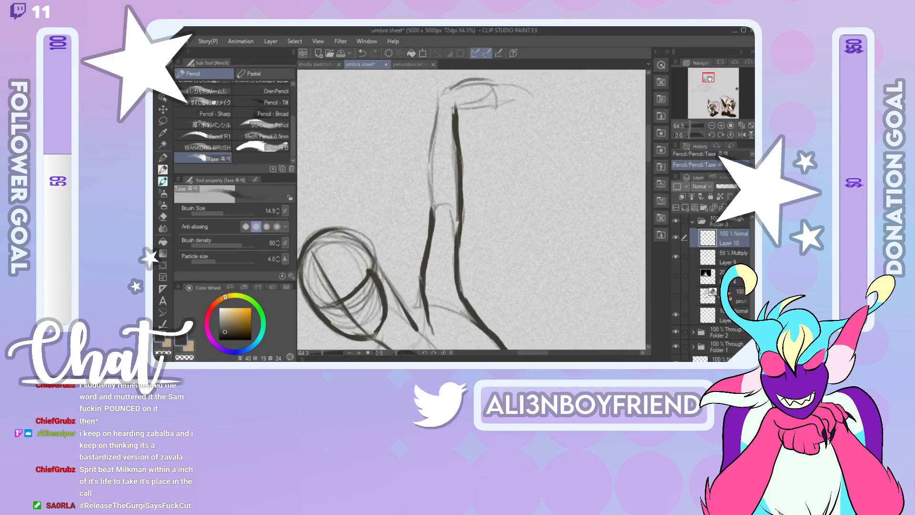
{"action": "left_click_drag", "start_coordinate": [706, 84], "coordinate": [705, 80]}
{"action": "left_click", "coordinate": [677, 276]}
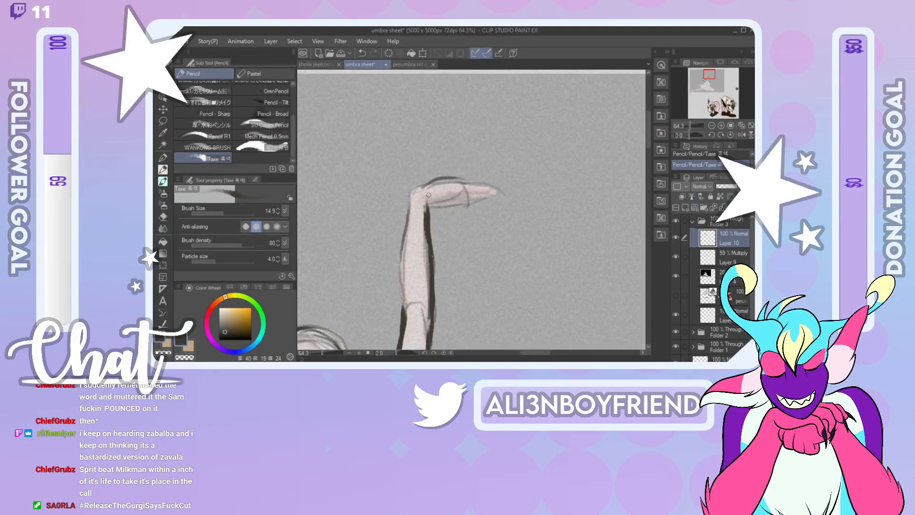
{"action": "mouse_move", "coordinate": [444, 201]}
{"action": "left_mouse_down"}
{"action": "mouse_move", "coordinate": [471, 184]}
{"action": "mouse_move", "coordinate": [409, 210]}
{"action": "mouse_move", "coordinate": [408, 195]}
{"action": "mouse_move", "coordinate": [427, 185]}
{"action": "mouse_move", "coordinate": [491, 189]}
{"action": "mouse_move", "coordinate": [459, 198]}
{"action": "mouse_move", "coordinate": [493, 193]}
{"action": "left_mouse_up"}
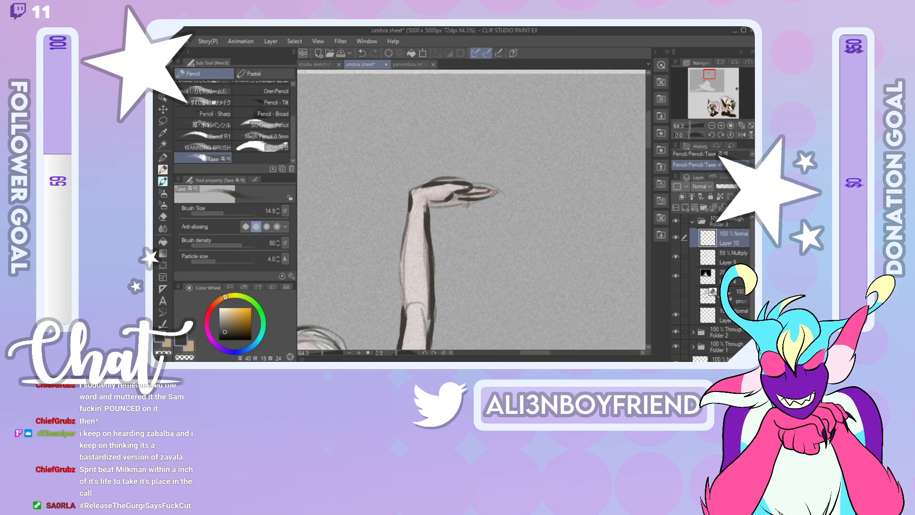
Step: Redraw the raised hand's lower finger lines, hide the photo and outline the remaining side of the forearm
{"action": "left_click", "coordinate": [742, 135]}
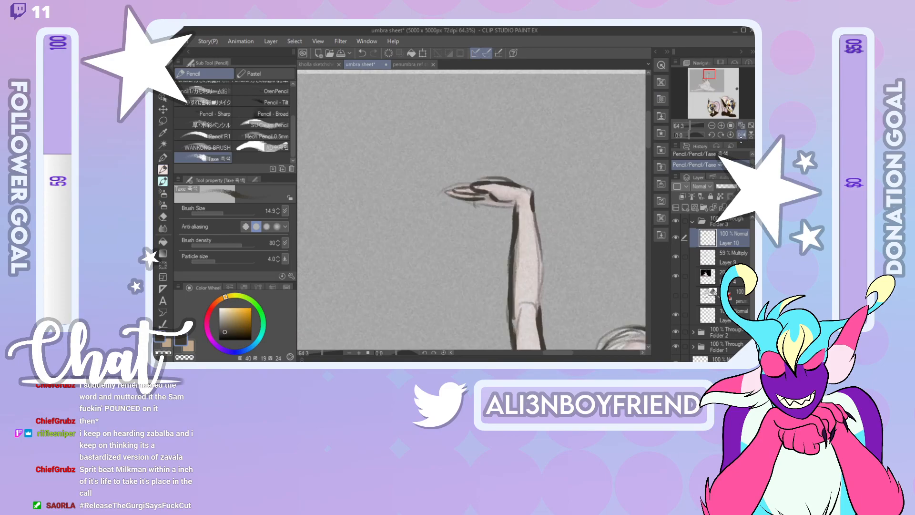
{"action": "key", "text": "ctrl+z"}
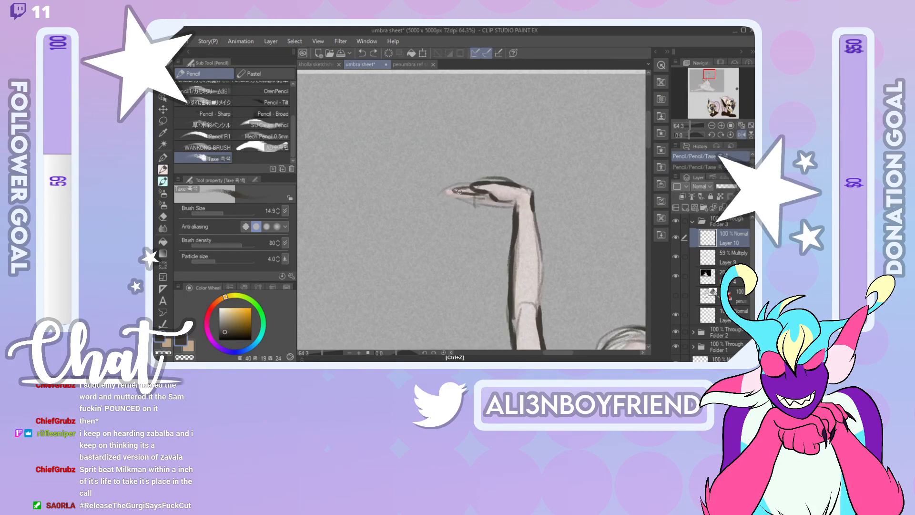
{"action": "mouse_move", "coordinate": [451, 190]}
{"action": "left_mouse_down"}
{"action": "mouse_move", "coordinate": [481, 198]}
{"action": "mouse_move", "coordinate": [454, 196]}
{"action": "mouse_move", "coordinate": [513, 206]}
{"action": "left_mouse_up"}
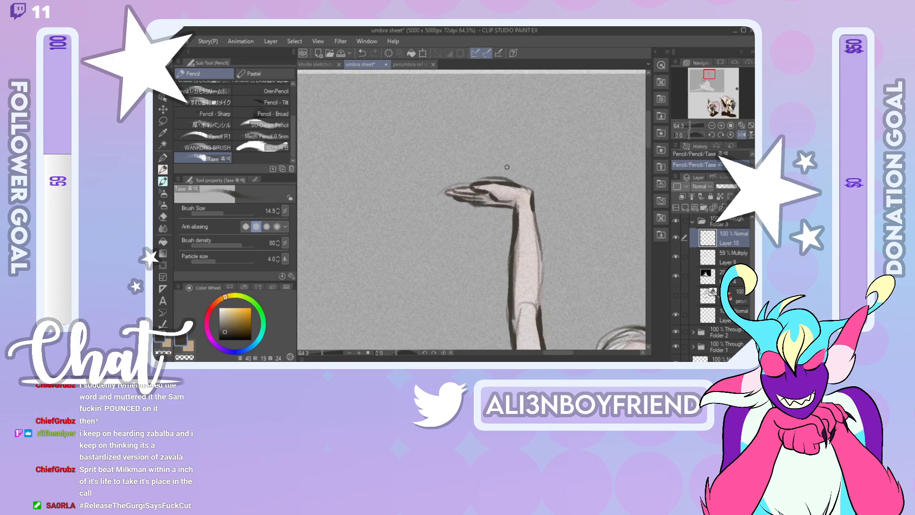
{"action": "left_click", "coordinate": [742, 135]}
{"action": "left_click", "coordinate": [677, 275]}
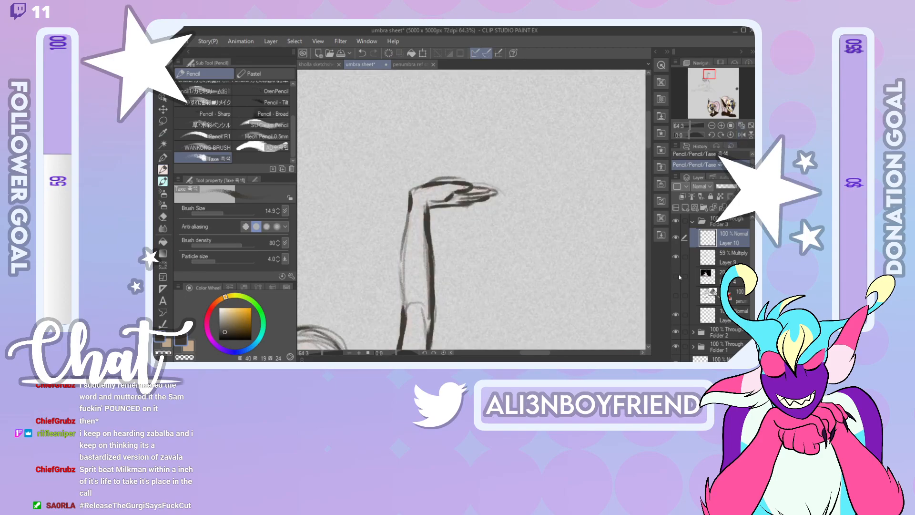
{"action": "mouse_move", "coordinate": [706, 74]}
{"action": "left_mouse_down"}
{"action": "mouse_move", "coordinate": [702, 83]}
{"action": "mouse_move", "coordinate": [706, 75]}
{"action": "left_mouse_up"}
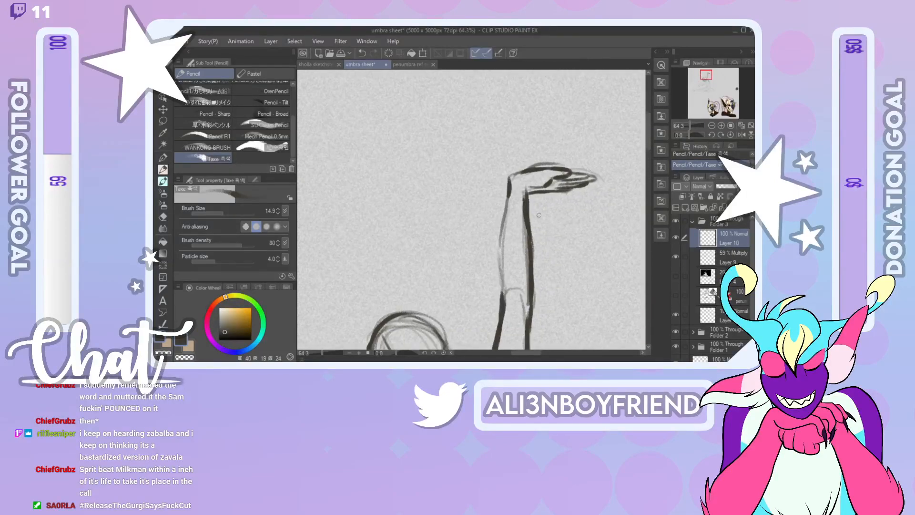
{"action": "mouse_move", "coordinate": [506, 298]}
{"action": "left_mouse_down"}
{"action": "mouse_move", "coordinate": [496, 224]}
{"action": "mouse_move", "coordinate": [508, 187]}
{"action": "left_mouse_up"}
Step: Draw the collarbone and shoulder lines at the base of the neck and reinforce the neck's edge
{"action": "left_click_drag", "start_coordinate": [705, 76], "coordinate": [705, 82]}
{"action": "left_click", "coordinate": [742, 134]}
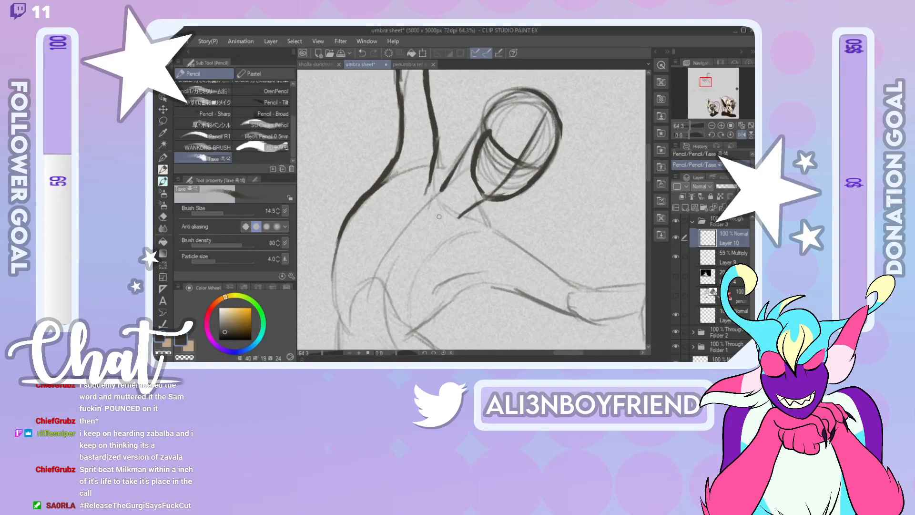
{"action": "mouse_move", "coordinate": [438, 218]}
{"action": "left_mouse_down"}
{"action": "mouse_move", "coordinate": [503, 232]}
{"action": "mouse_move", "coordinate": [478, 206]}
{"action": "left_mouse_up"}
{"action": "left_click_drag", "start_coordinate": [435, 166], "coordinate": [456, 166]}
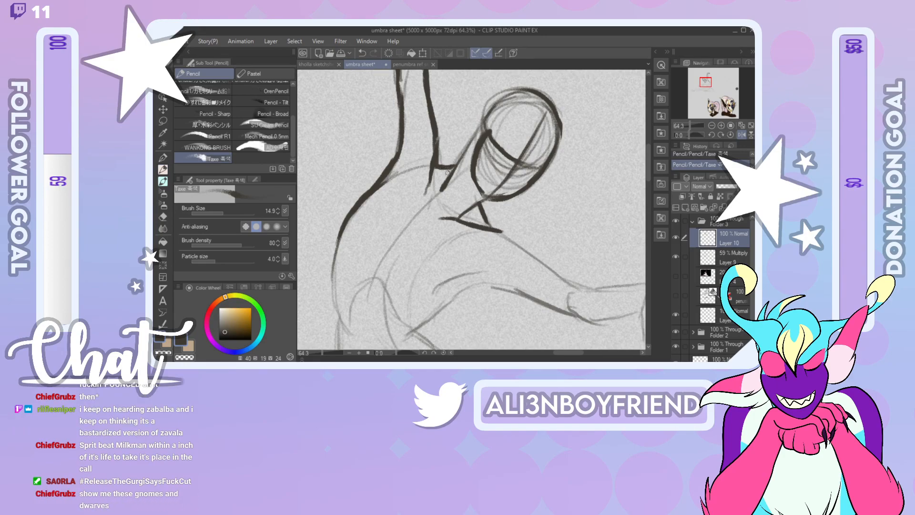
{"action": "left_click_drag", "start_coordinate": [437, 201], "coordinate": [479, 125]}
Step: Outline the lowered arm's upper edge from the shoulder past the elbow to the wrist, redoing strokes that miss
{"action": "left_click_drag", "start_coordinate": [703, 94], "coordinate": [701, 84]}
{"action": "left_click_drag", "start_coordinate": [423, 175], "coordinate": [511, 232]}
{"action": "key", "text": "ctrl+z"}
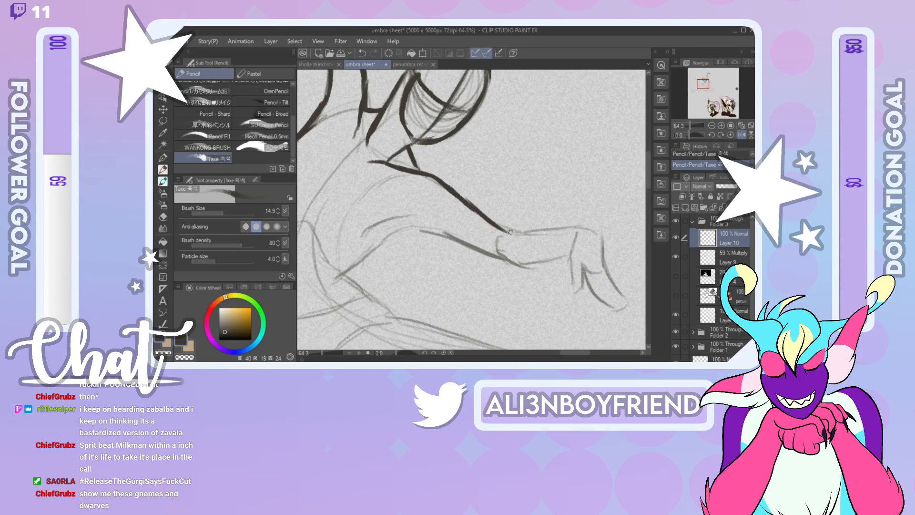
{"action": "key", "text": "ctrl+z"}
{"action": "key", "text": "ctrl+z"}
{"action": "left_click_drag", "start_coordinate": [467, 204], "coordinate": [505, 231]}
{"action": "left_click_drag", "start_coordinate": [490, 223], "coordinate": [511, 232]}
{"action": "key", "text": "ctrl+z"}
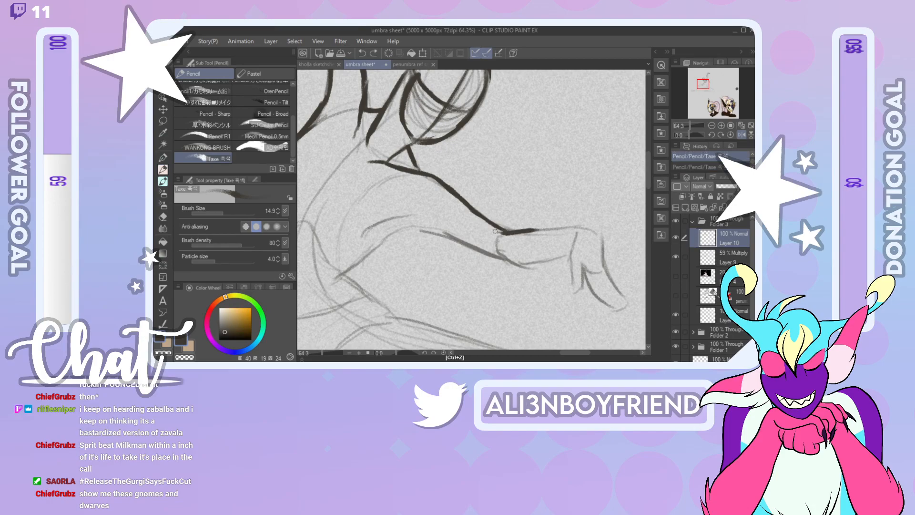
{"action": "mouse_move", "coordinate": [494, 230]}
{"action": "left_mouse_down"}
{"action": "mouse_move", "coordinate": [497, 235]}
{"action": "mouse_move", "coordinate": [596, 229]}
{"action": "left_mouse_up"}
Step: Trace the lowered hand's wrist and first drooping finger over the ballerina photo, redoing misplaced strokes
{"action": "left_click", "coordinate": [677, 276]}
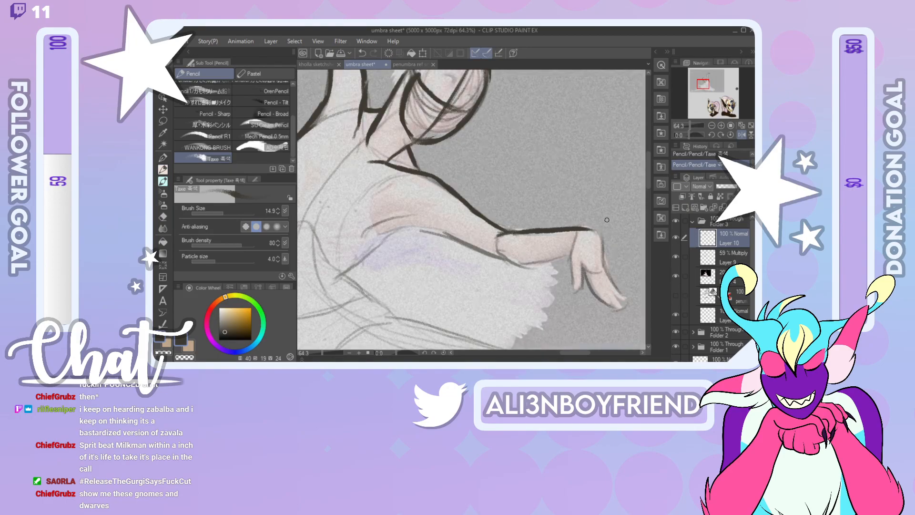
{"action": "mouse_move", "coordinate": [572, 249]}
{"action": "left_mouse_down"}
{"action": "mouse_move", "coordinate": [572, 288]}
{"action": "mouse_move", "coordinate": [582, 284]}
{"action": "mouse_move", "coordinate": [582, 267]}
{"action": "mouse_move", "coordinate": [583, 279]}
{"action": "left_mouse_up"}
{"action": "key", "text": "ctrl+z"}
{"action": "key", "text": "ctrl+z"}
{"action": "key", "text": "ctrl+z"}
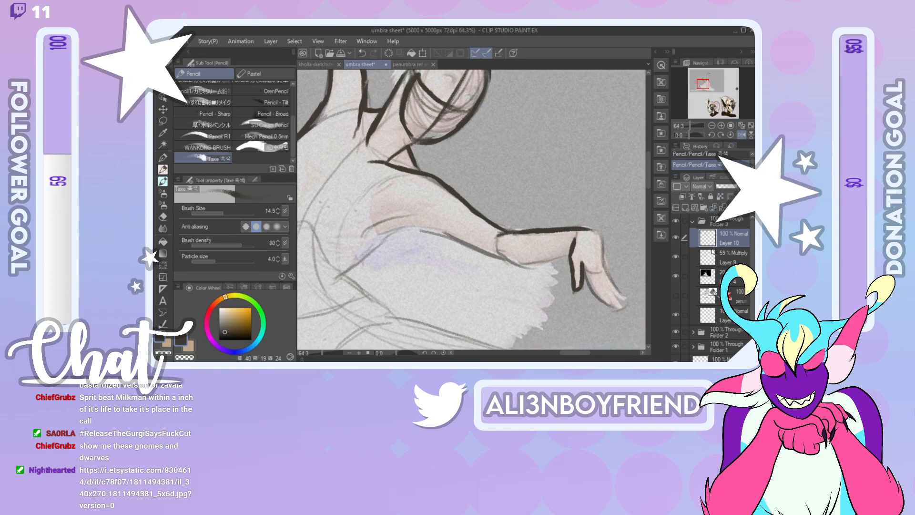
{"action": "left_click", "coordinate": [675, 277]}
{"action": "left_click", "coordinate": [676, 276]}
{"action": "left_click", "coordinate": [676, 277]}
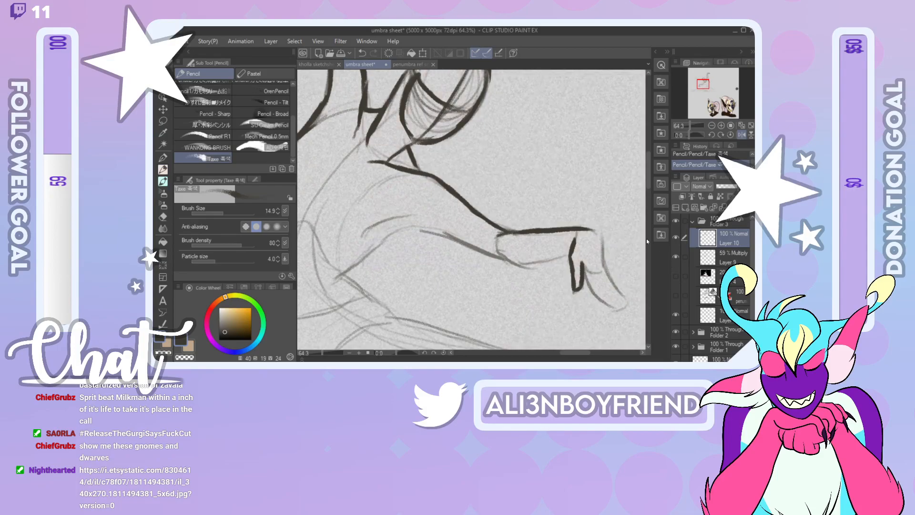
Step: Trace the lowered hand's remaining fingers over the photo reference and hide the photo layer
{"action": "left_click", "coordinate": [675, 276]}
{"action": "mouse_move", "coordinate": [595, 264]}
{"action": "left_mouse_down"}
{"action": "mouse_move", "coordinate": [607, 299]}
{"action": "mouse_move", "coordinate": [589, 281]}
{"action": "mouse_move", "coordinate": [620, 306]}
{"action": "left_mouse_up"}
{"action": "left_click_drag", "start_coordinate": [604, 270], "coordinate": [622, 308]}
{"action": "left_click_drag", "start_coordinate": [606, 267], "coordinate": [627, 301]}
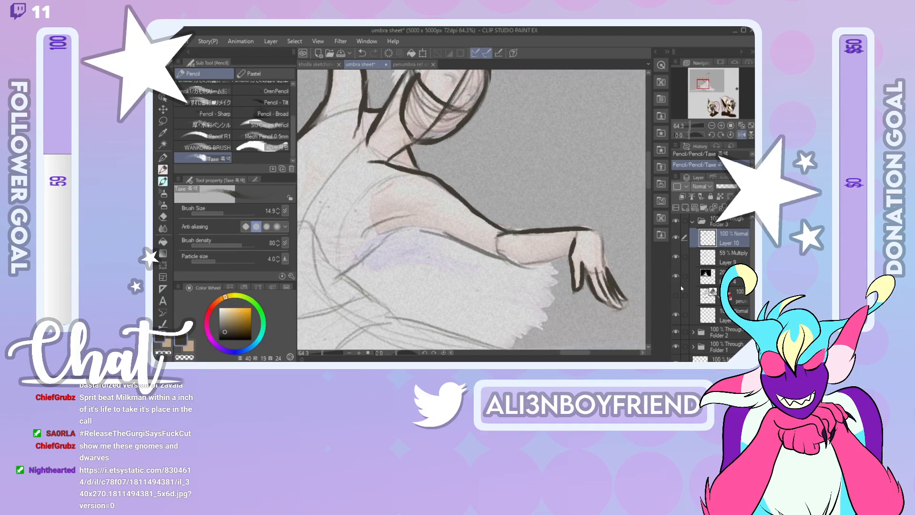
{"action": "left_click", "coordinate": [676, 276]}
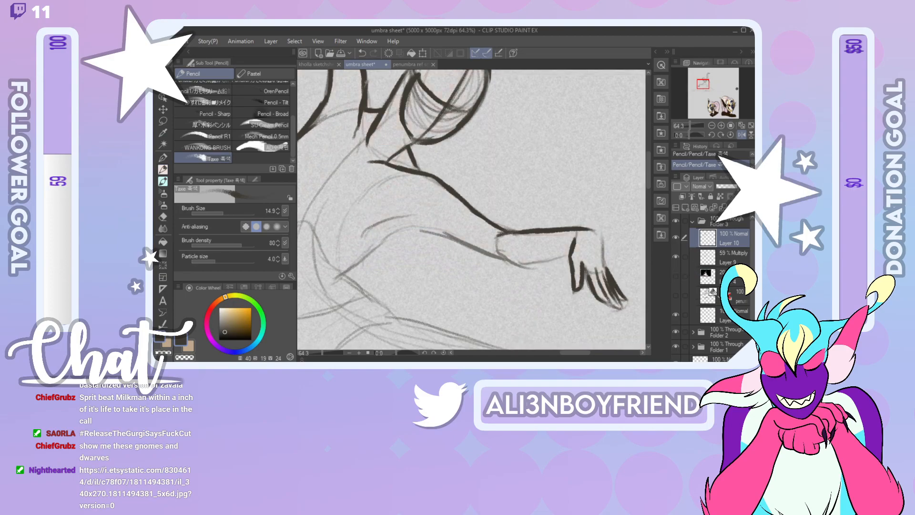
Step: Outline the lowered arm's underside from the wrist along the forearm and upper arm to the armpit
{"action": "left_click", "coordinate": [742, 135]}
{"action": "mouse_move", "coordinate": [337, 268]}
{"action": "left_mouse_down"}
{"action": "mouse_move", "coordinate": [339, 235]}
{"action": "mouse_move", "coordinate": [354, 227]}
{"action": "mouse_move", "coordinate": [385, 257]}
{"action": "mouse_move", "coordinate": [422, 266]}
{"action": "mouse_move", "coordinate": [455, 249]}
{"action": "left_mouse_up"}
{"action": "left_click", "coordinate": [741, 135]}
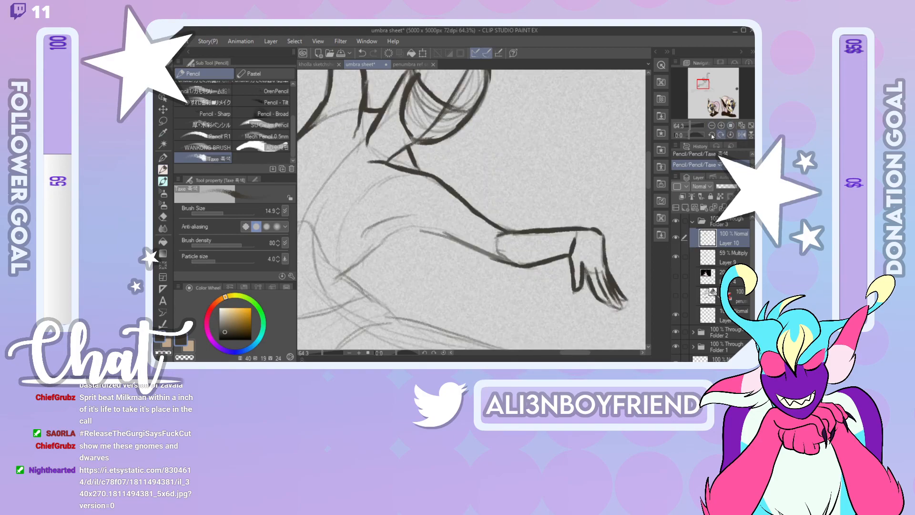
{"action": "mouse_move", "coordinate": [370, 233]}
{"action": "left_mouse_down"}
{"action": "mouse_move", "coordinate": [416, 227]}
{"action": "mouse_move", "coordinate": [502, 260]}
{"action": "left_mouse_up"}
{"action": "left_click_drag", "start_coordinate": [371, 231], "coordinate": [360, 235]}
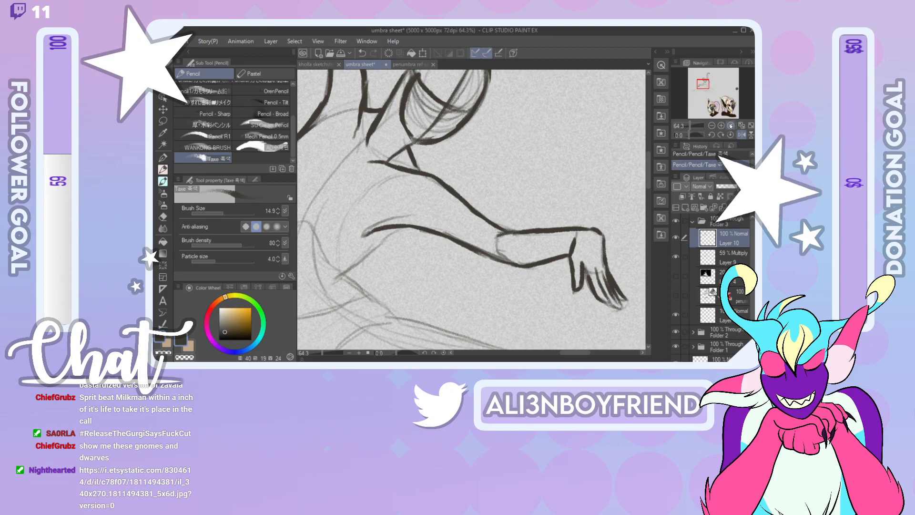
Step: Outline the upper back below the raised arm, draw the shoulder-blade line and extend the lowered arm's underside into the armpit
{"action": "left_click", "coordinate": [741, 135]}
{"action": "left_click_drag", "start_coordinate": [706, 91], "coordinate": [706, 83]}
{"action": "left_click_drag", "start_coordinate": [512, 187], "coordinate": [545, 251]}
{"action": "mouse_move", "coordinate": [573, 211]}
{"action": "left_mouse_down"}
{"action": "mouse_move", "coordinate": [571, 233]}
{"action": "mouse_move", "coordinate": [576, 210]}
{"action": "left_mouse_up"}
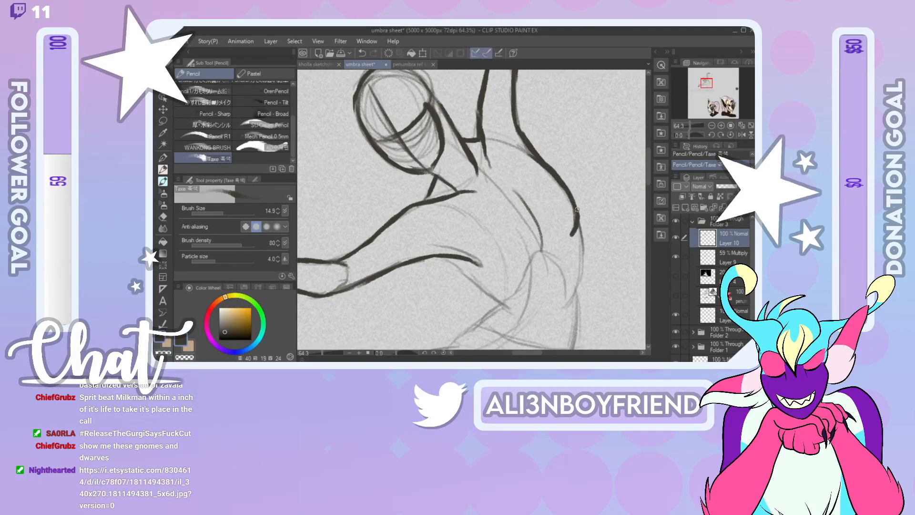
{"action": "left_click_drag", "start_coordinate": [469, 260], "coordinate": [494, 266]}
{"action": "mouse_move", "coordinate": [512, 187]}
{"action": "left_mouse_down"}
{"action": "mouse_move", "coordinate": [541, 239]}
{"action": "mouse_move", "coordinate": [571, 261]}
{"action": "left_mouse_up"}
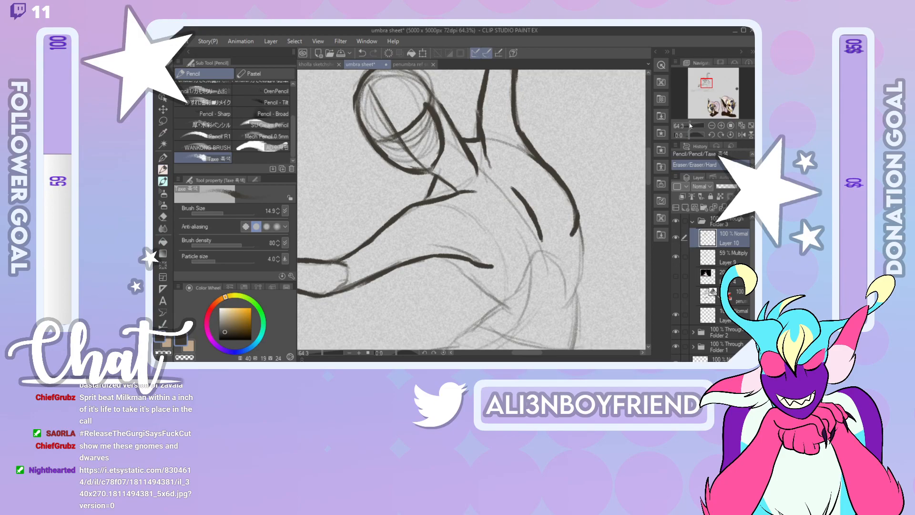
Step: Lasso the ballerina's head, resize it slightly with Scale/Rotate and clear the selection
{"action": "left_click_drag", "start_coordinate": [689, 125], "coordinate": [686, 124]}
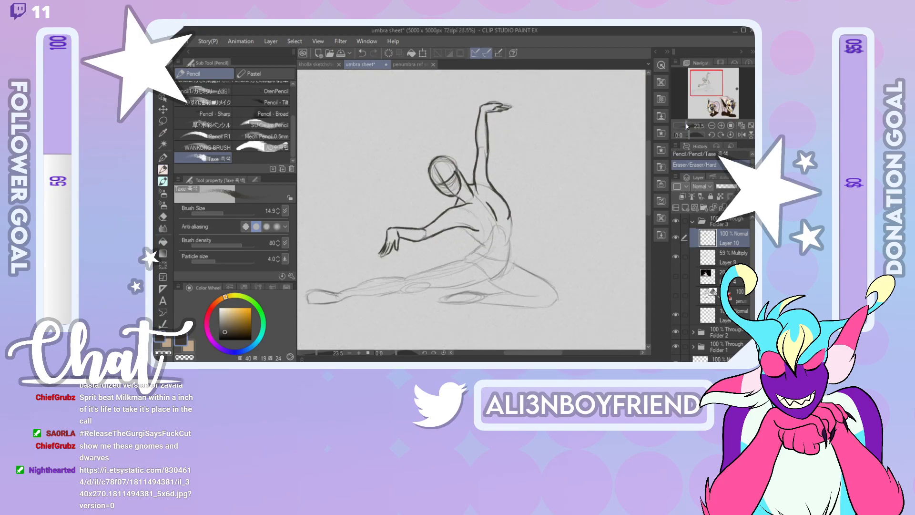
{"action": "left_click", "coordinate": [163, 121]}
{"action": "mouse_move", "coordinate": [456, 191]}
{"action": "left_mouse_down"}
{"action": "mouse_move", "coordinate": [458, 153]}
{"action": "mouse_move", "coordinate": [430, 137]}
{"action": "mouse_move", "coordinate": [459, 195]}
{"action": "mouse_move", "coordinate": [454, 160]}
{"action": "left_mouse_up"}
{"action": "key", "text": "ctrl+t"}
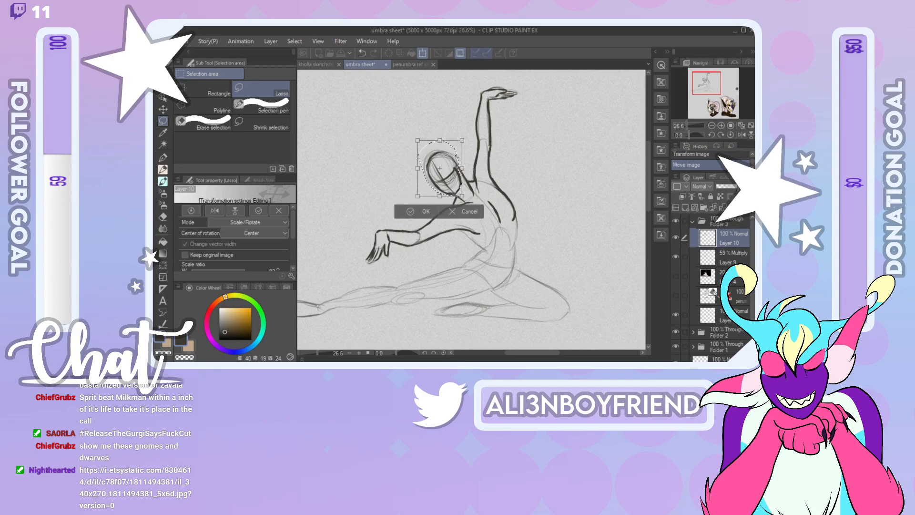
{"action": "left_click", "coordinate": [425, 212]}
{"action": "left_click", "coordinate": [295, 41]}
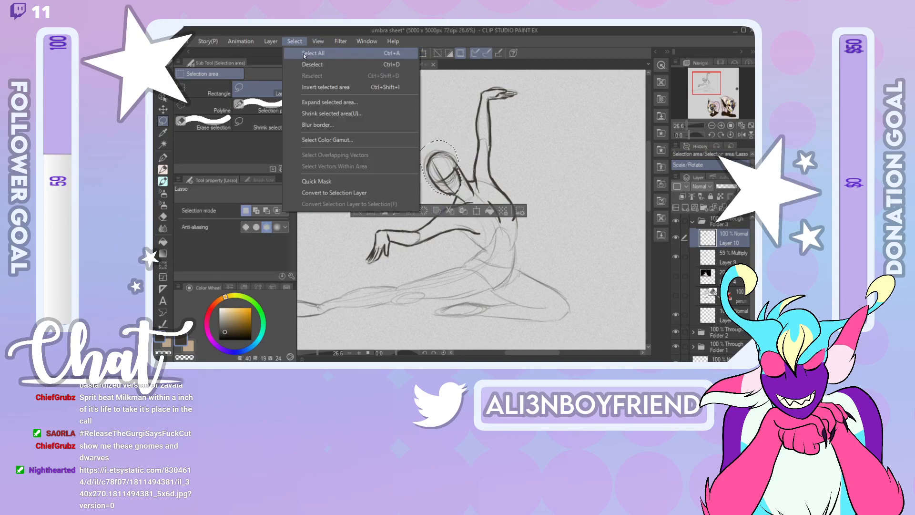
{"action": "left_click", "coordinate": [319, 65]}
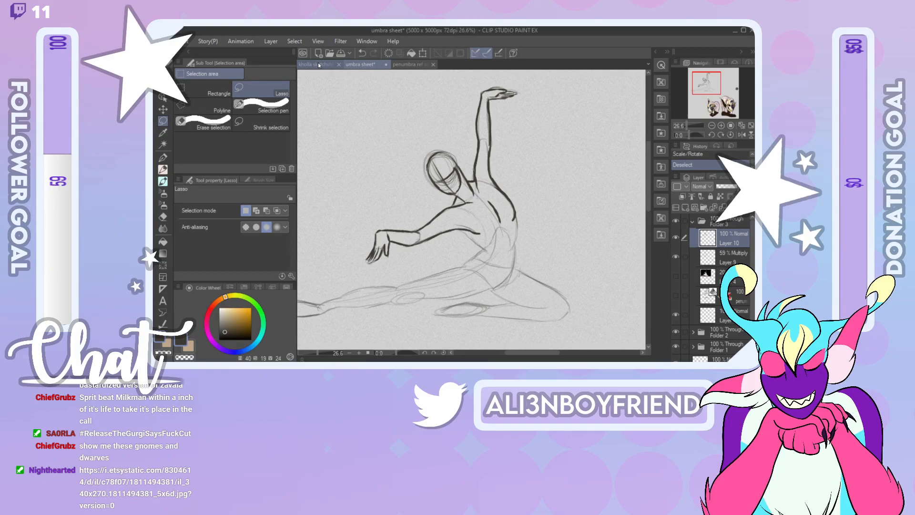
Step: Outline the chest edge below the armpit and the lower back down to the hip with the pencil, checking the mirrored view
{"action": "key", "text": "p"}
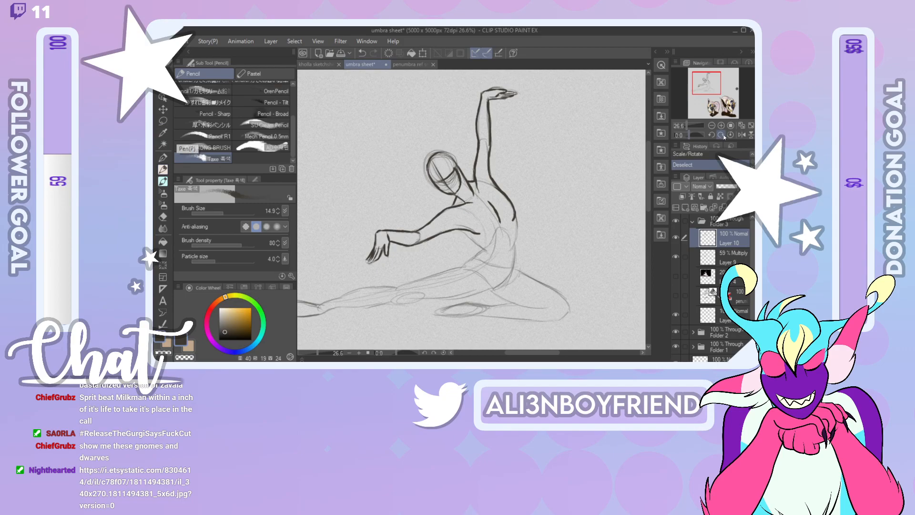
{"action": "left_click", "coordinate": [741, 135]}
{"action": "left_click", "coordinate": [742, 136]}
{"action": "left_click_drag", "start_coordinate": [462, 230], "coordinate": [485, 249]}
{"action": "key", "text": "ctrl+z"}
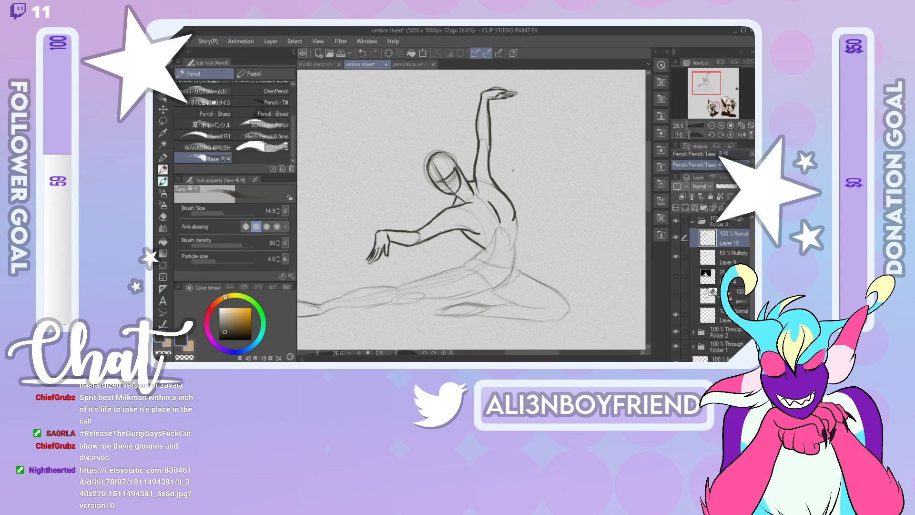
{"action": "left_click_drag", "start_coordinate": [517, 220], "coordinate": [510, 280]}
{"action": "left_click", "coordinate": [741, 135]}
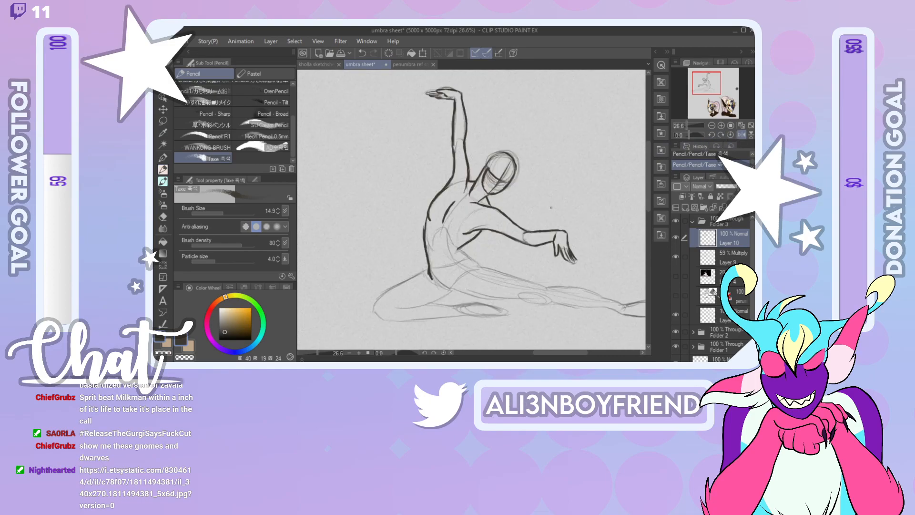
Step: Draw the belly line, the hip crease and both edges of the extended leg's thigh down to the knee
{"action": "left_click_drag", "start_coordinate": [460, 247], "coordinate": [482, 267]}
{"action": "key", "text": "ctrl+z"}
{"action": "key", "text": "ctrl+y"}
{"action": "left_click_drag", "start_coordinate": [454, 288], "coordinate": [464, 276]}
{"action": "mouse_move", "coordinate": [451, 289]}
{"action": "left_mouse_down"}
{"action": "mouse_move", "coordinate": [532, 305]}
{"action": "mouse_move", "coordinate": [552, 297]}
{"action": "left_mouse_up"}
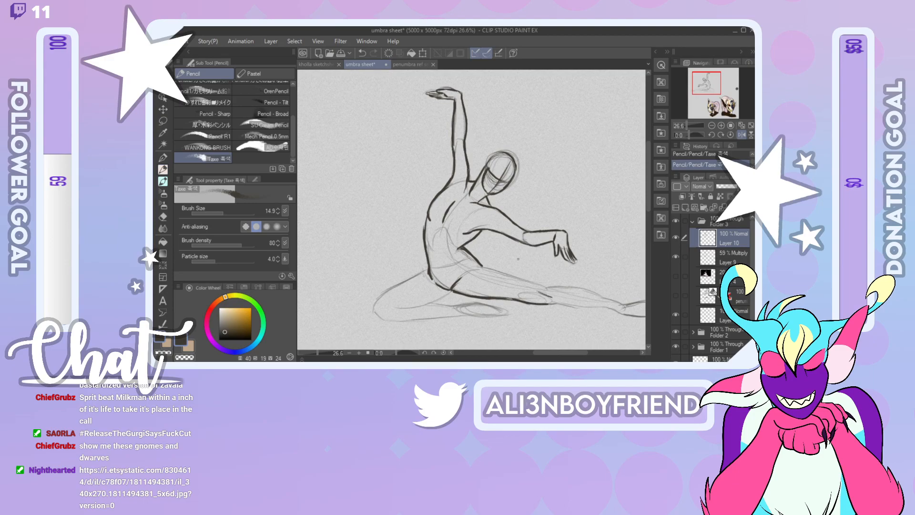
{"action": "left_click_drag", "start_coordinate": [477, 264], "coordinate": [537, 283]}
Step: Outline the extended leg's calf and pointed foot on both sides, redoing the misplaced stroke
{"action": "mouse_move", "coordinate": [708, 81]}
{"action": "left_mouse_down"}
{"action": "mouse_move", "coordinate": [719, 94]}
{"action": "mouse_move", "coordinate": [703, 87]}
{"action": "left_mouse_up"}
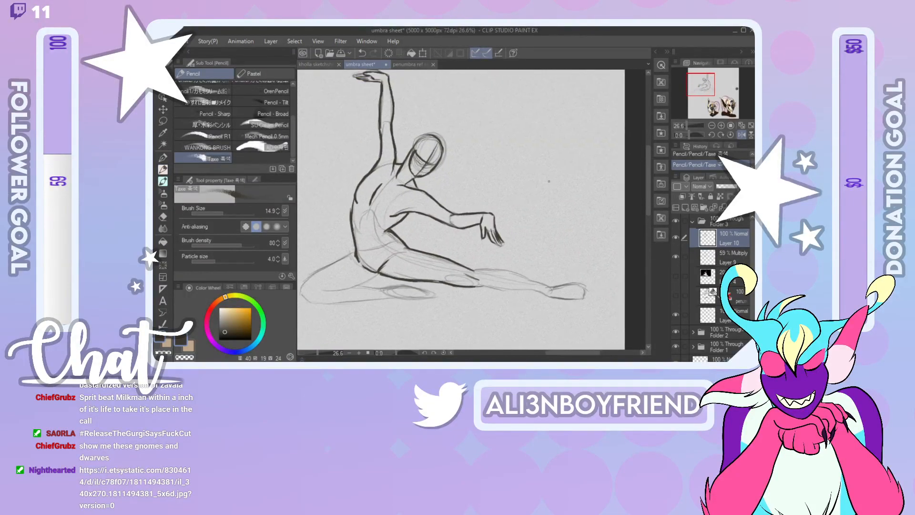
{"action": "left_click_drag", "start_coordinate": [474, 286], "coordinate": [549, 292]}
{"action": "key", "text": "ctrl+z"}
{"action": "mouse_move", "coordinate": [472, 269]}
{"action": "left_mouse_down"}
{"action": "mouse_move", "coordinate": [519, 275]}
{"action": "mouse_move", "coordinate": [578, 299]}
{"action": "mouse_move", "coordinate": [561, 287]}
{"action": "mouse_move", "coordinate": [575, 286]}
{"action": "mouse_move", "coordinate": [586, 298]}
{"action": "left_mouse_up"}
{"action": "left_click_drag", "start_coordinate": [565, 285], "coordinate": [577, 290]}
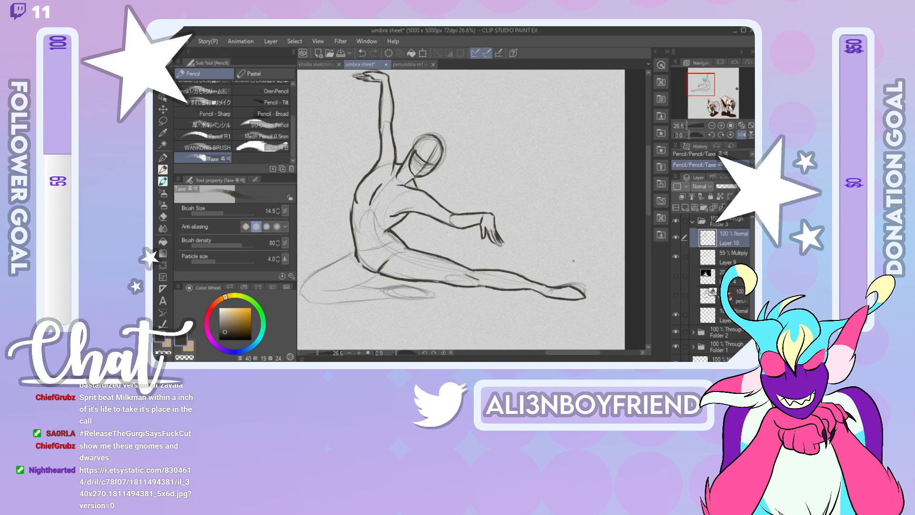
Step: Draw the folded leg's inner thigh line from the hip toward the knee, redoing strokes that miss
{"action": "left_click", "coordinate": [741, 134]}
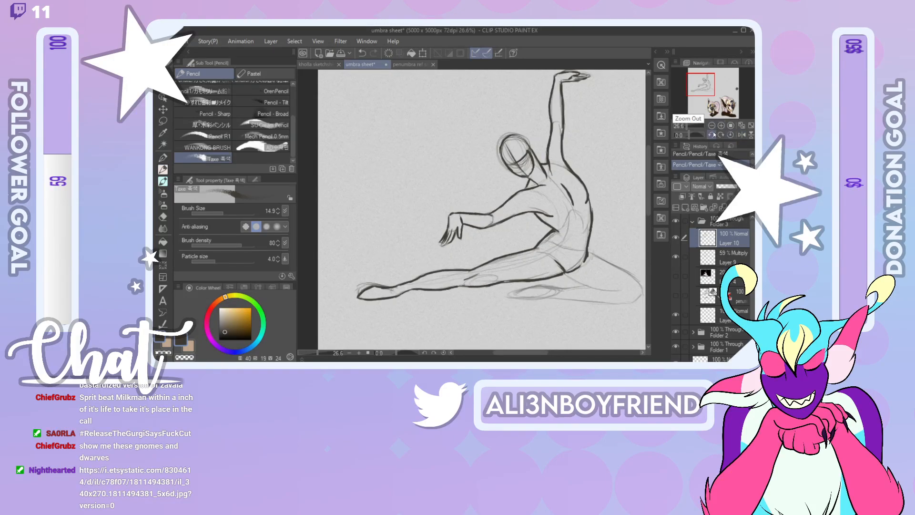
{"action": "mouse_move", "coordinate": [560, 235]}
{"action": "left_mouse_down"}
{"action": "mouse_move", "coordinate": [559, 252]}
{"action": "mouse_move", "coordinate": [583, 251]}
{"action": "mouse_move", "coordinate": [579, 284]}
{"action": "mouse_move", "coordinate": [620, 292]}
{"action": "left_mouse_up"}
{"action": "key", "text": "ctrl+z"}
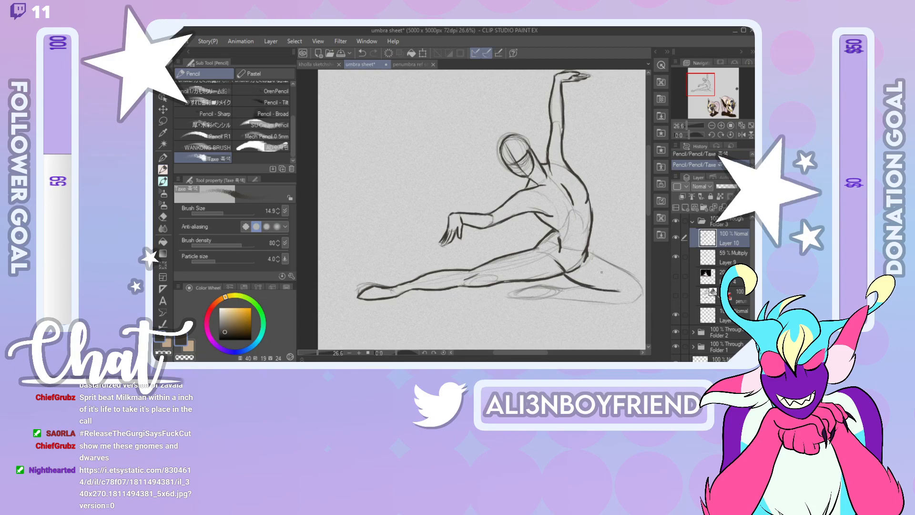
{"action": "key", "text": "ctrl+z"}
{"action": "key", "text": "ctrl+z"}
{"action": "key", "text": "ctrl+z"}
{"action": "left_click_drag", "start_coordinate": [565, 274], "coordinate": [615, 291]}
Step: Outline the folded leg's outer thigh, knee, shin and foot on the mirrored, rotated canvas, redoing strokes that miss
{"action": "left_click", "coordinate": [741, 136]}
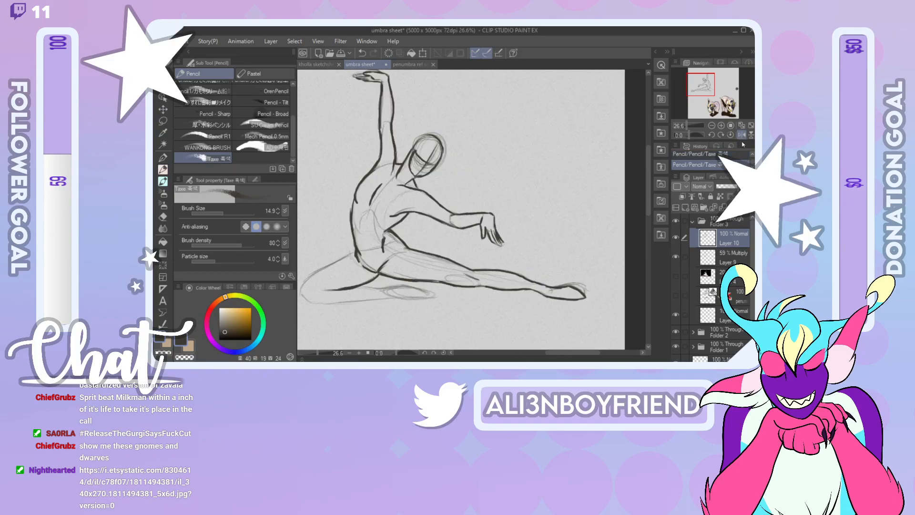
{"action": "left_click_drag", "start_coordinate": [697, 135], "coordinate": [683, 137]}
{"action": "left_click_drag", "start_coordinate": [648, 173], "coordinate": [647, 187]}
{"action": "left_click_drag", "start_coordinate": [466, 223], "coordinate": [483, 290]}
{"action": "key", "text": "ctrl+z"}
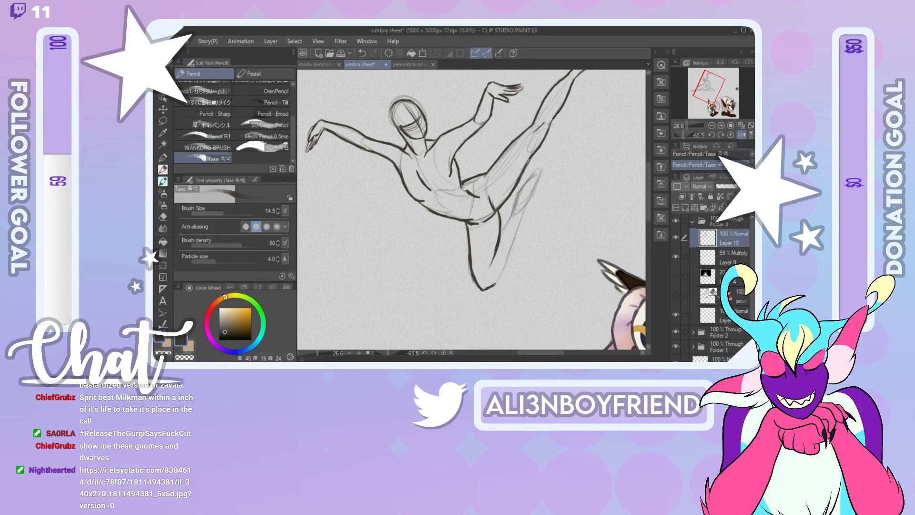
{"action": "key", "text": "ctrl+z"}
{"action": "mouse_move", "coordinate": [483, 290]}
{"action": "left_mouse_down"}
{"action": "mouse_move", "coordinate": [496, 284]}
{"action": "mouse_move", "coordinate": [527, 200]}
{"action": "left_mouse_up"}
{"action": "mouse_move", "coordinate": [504, 235]}
{"action": "left_mouse_down"}
{"action": "mouse_move", "coordinate": [517, 195]}
{"action": "mouse_move", "coordinate": [538, 171]}
{"action": "mouse_move", "coordinate": [524, 205]}
{"action": "left_mouse_up"}
{"action": "left_click_drag", "start_coordinate": [533, 194], "coordinate": [540, 175]}
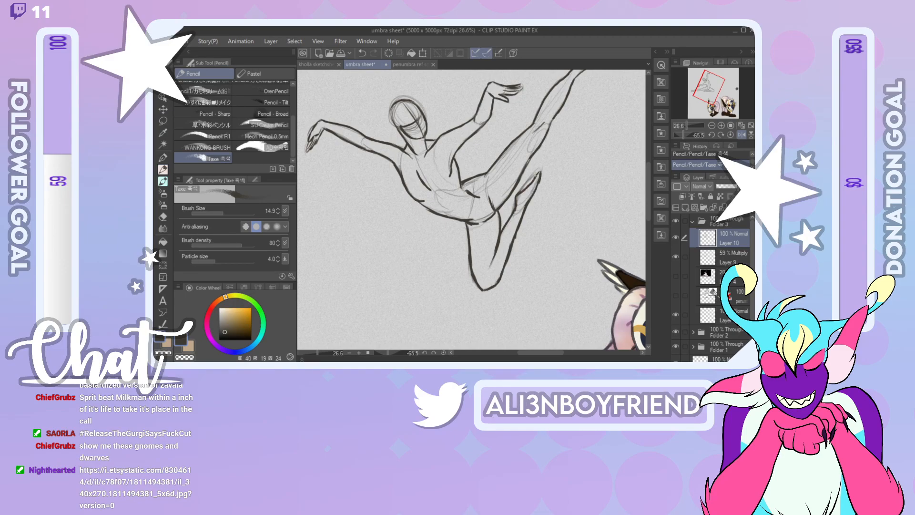
Step: Restore the canvas orientation, hide the rough on Layer 9 and lower Layer 10's opacity to 24%
{"action": "left_click", "coordinate": [729, 135]}
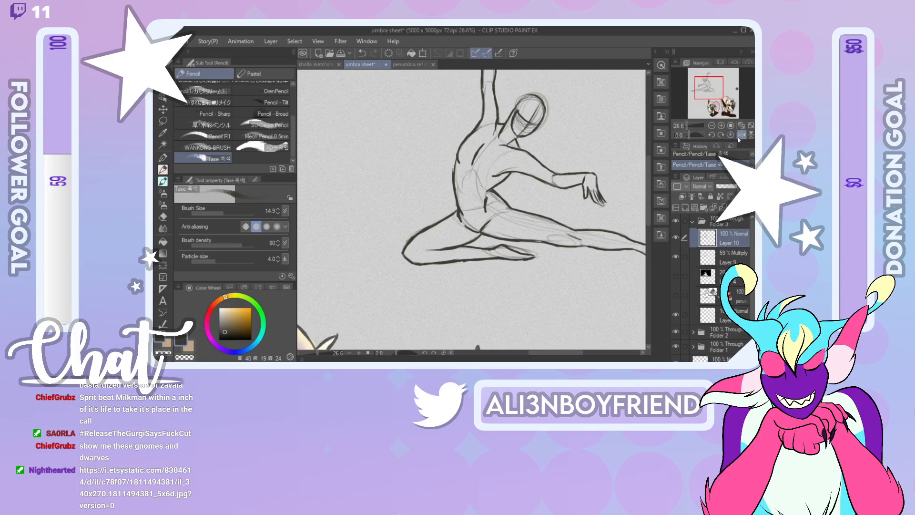
{"action": "left_click", "coordinate": [738, 136]}
{"action": "left_click_drag", "start_coordinate": [712, 90], "coordinate": [706, 85]}
{"action": "left_click", "coordinate": [682, 256]}
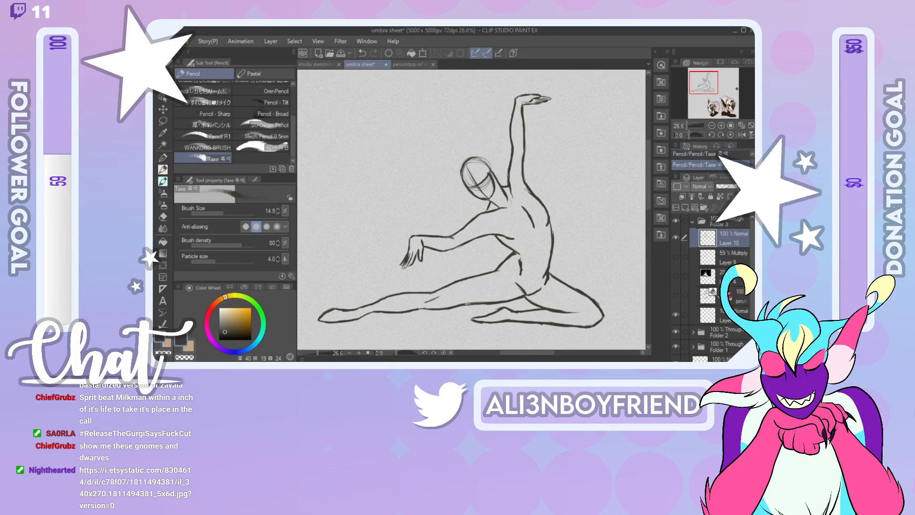
{"action": "left_click_drag", "start_coordinate": [729, 186], "coordinate": [721, 184]}
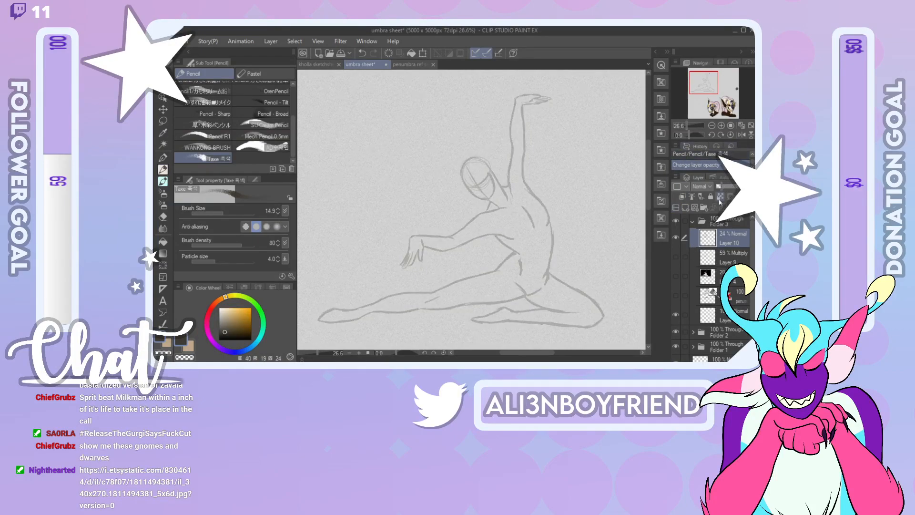
{"action": "left_click", "coordinate": [724, 277]}
{"action": "left_click", "coordinate": [750, 208]}
{"action": "left_click", "coordinate": [464, 161]}
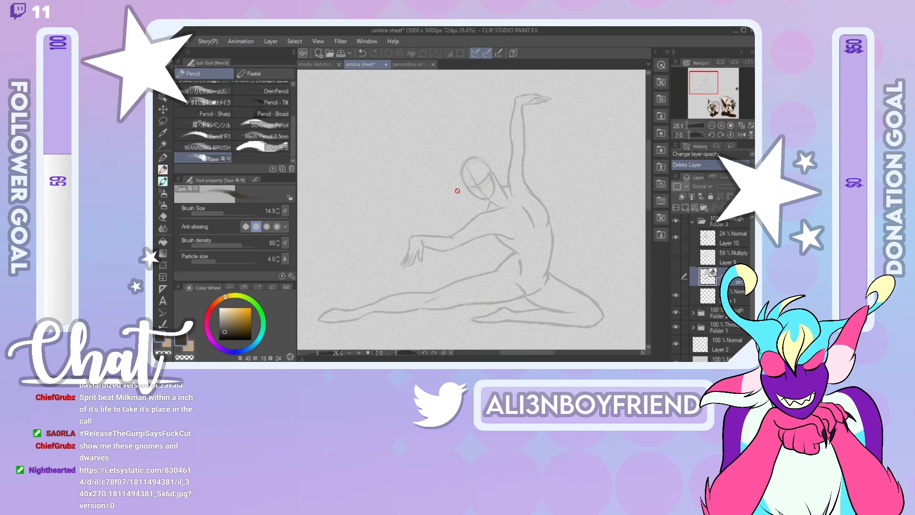
{"action": "key", "text": "ctrl+z"}
Step: Show the ballerina photo layer and set the opacity of Layer 10 to 48%
{"action": "left_click", "coordinate": [676, 277]}
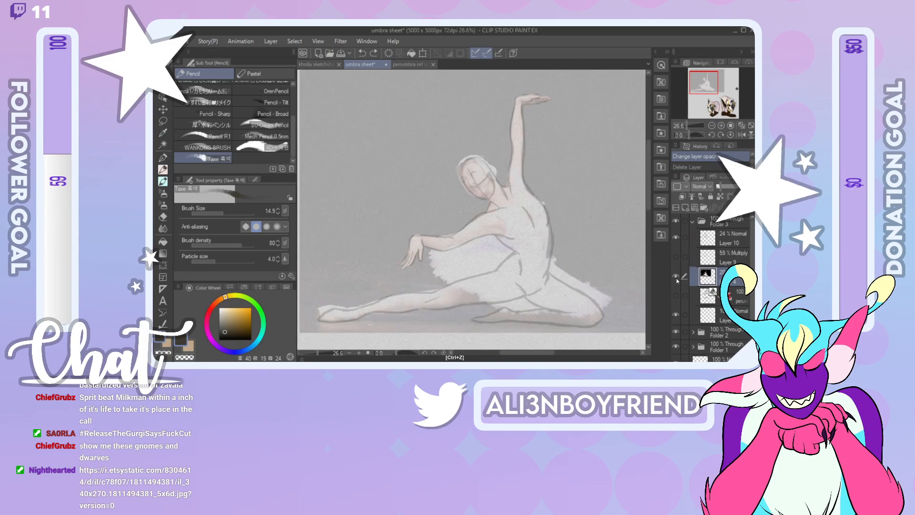
{"action": "left_click", "coordinate": [728, 237]}
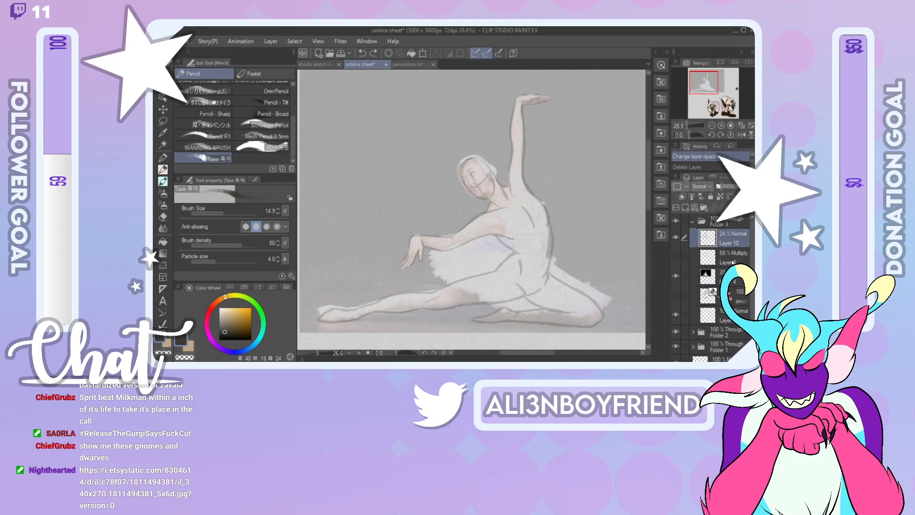
{"action": "left_click", "coordinate": [733, 262]}
{"action": "left_click", "coordinate": [728, 238]}
{"action": "left_click", "coordinate": [739, 187]}
{"action": "left_click_drag", "start_coordinate": [737, 187], "coordinate": [726, 198]}
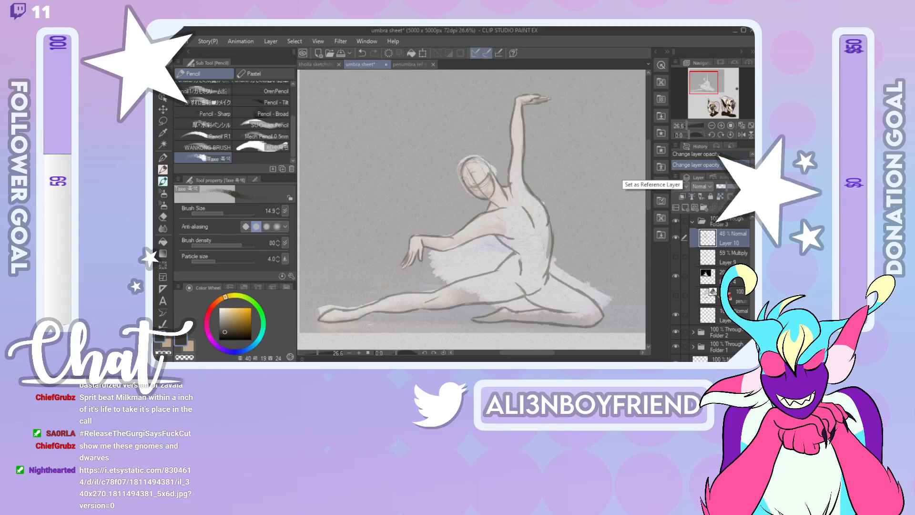
Step: Touch up the shoulder and neck base against the photo, hide the photo layer and sketch a small collarbone mark
{"action": "left_click_drag", "start_coordinate": [525, 185], "coordinate": [532, 194]}
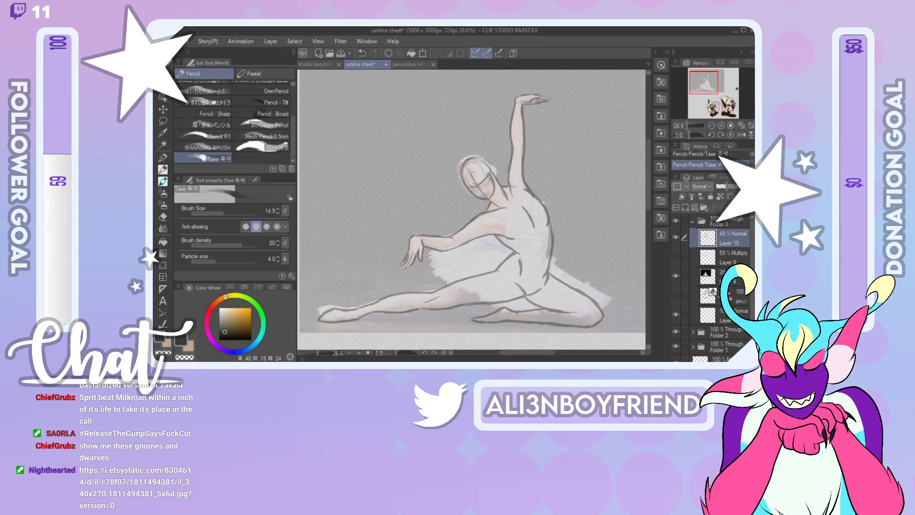
{"action": "left_click_drag", "start_coordinate": [516, 195], "coordinate": [511, 192]}
{"action": "left_click", "coordinate": [675, 275]}
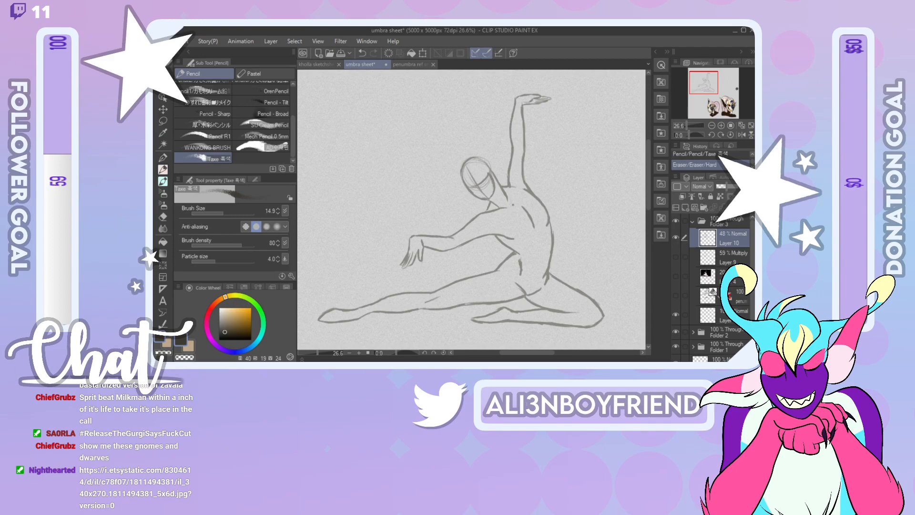
{"action": "left_click_drag", "start_coordinate": [515, 204], "coordinate": [509, 198]}
{"action": "key", "text": "ctrl+z"}
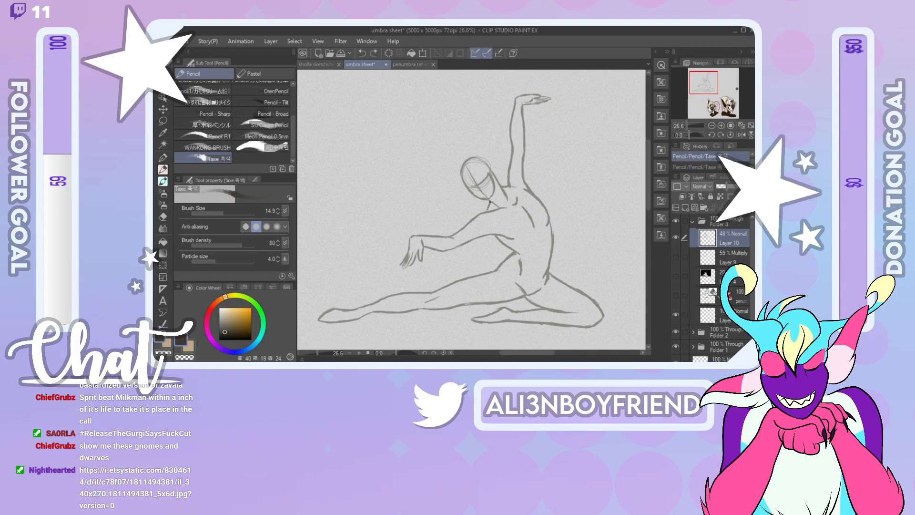
Step: Refine the neck and collarbone lines below the chin, alternating pencil strokes with the hard eraser
{"action": "left_click_drag", "start_coordinate": [494, 200], "coordinate": [498, 201]}
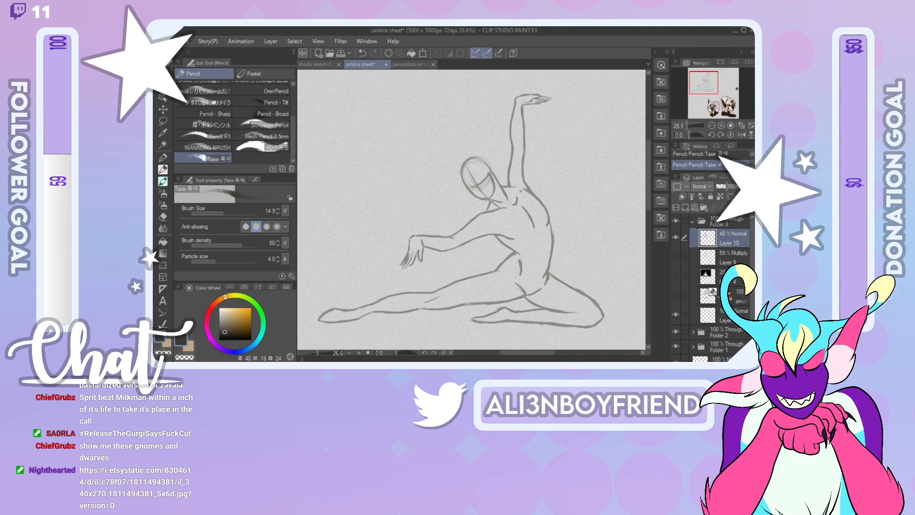
{"action": "key", "text": "e"}
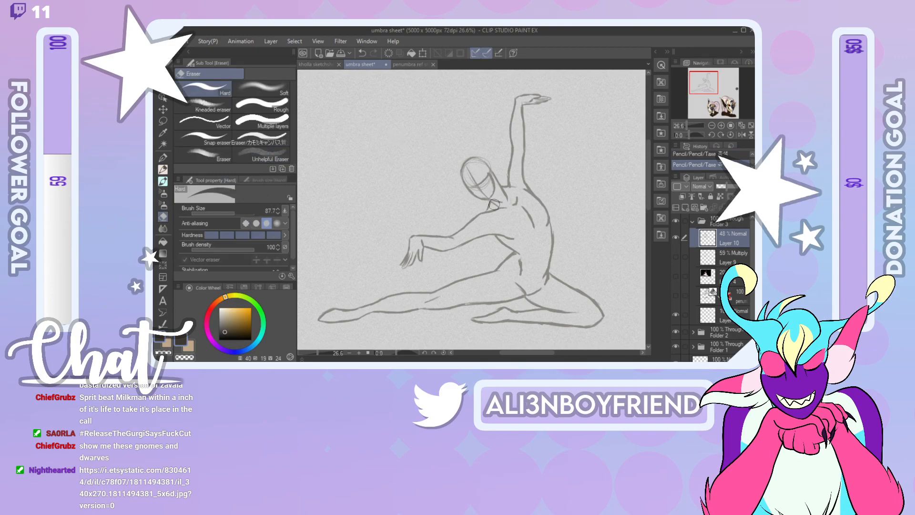
{"action": "left_click_drag", "start_coordinate": [493, 203], "coordinate": [498, 203]}
{"action": "left_click_drag", "start_coordinate": [507, 198], "coordinate": [508, 200]}
{"action": "key", "text": "p"}
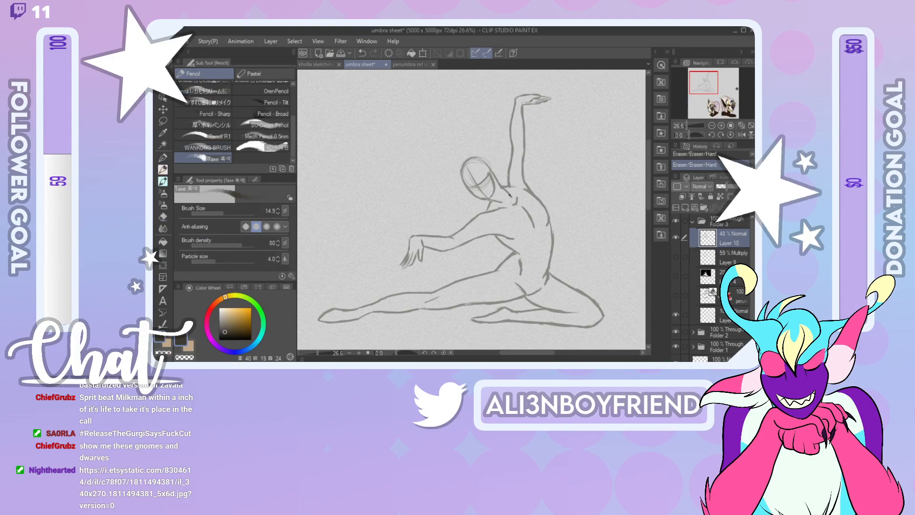
{"action": "key", "text": "ctrl+z"}
{"action": "left_click_drag", "start_coordinate": [503, 188], "coordinate": [510, 197]}
{"action": "left_click", "coordinate": [163, 216]}
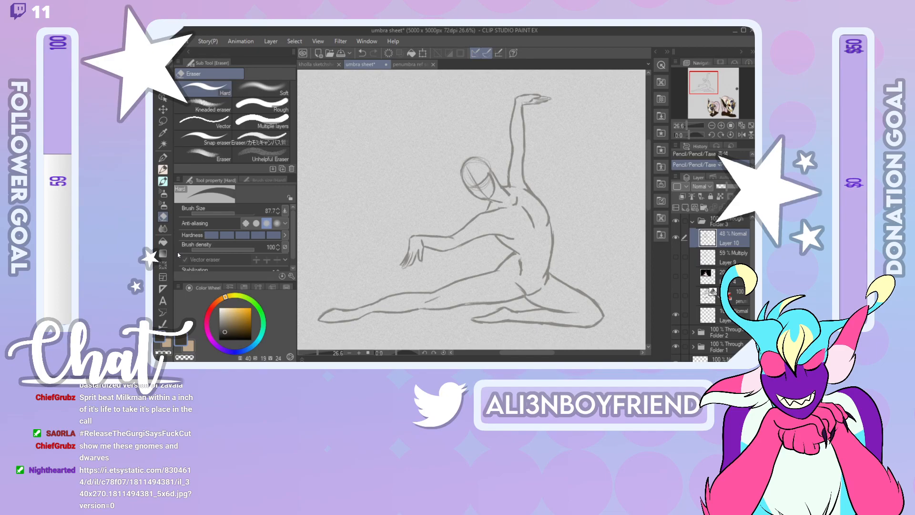
{"action": "mouse_move", "coordinate": [492, 200]}
{"action": "left_mouse_down"}
{"action": "mouse_move", "coordinate": [521, 211]}
{"action": "mouse_move", "coordinate": [500, 209]}
{"action": "left_mouse_up"}
Step: Add a new raster layer above the figure sketch and pencil the first eye's curve on the head, undoing stray strokes
{"action": "left_click", "coordinate": [686, 207]}
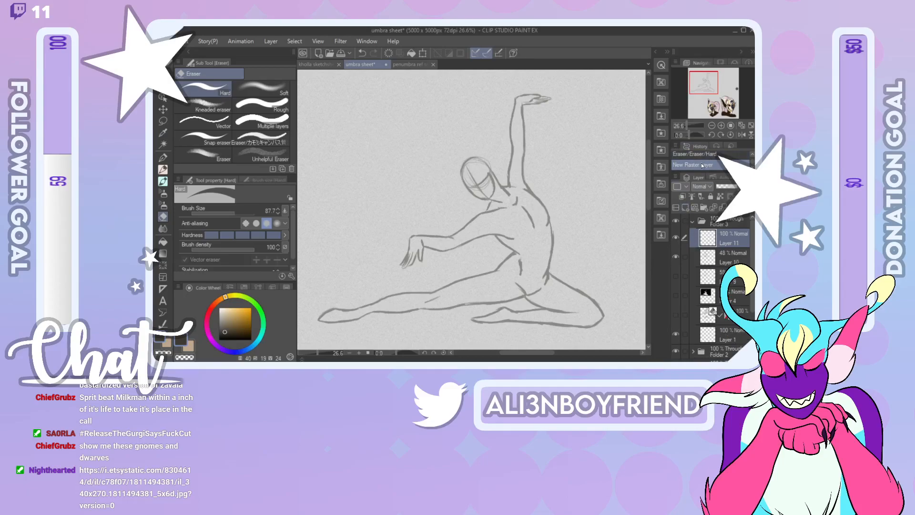
{"action": "left_click", "coordinate": [690, 126]}
{"action": "left_click_drag", "start_coordinate": [688, 138], "coordinate": [686, 135]}
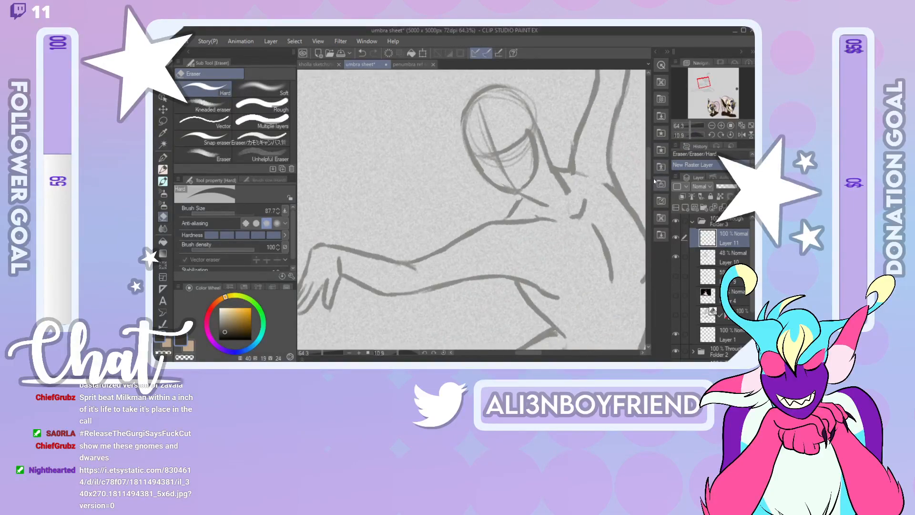
{"action": "left_click", "coordinate": [163, 170]}
{"action": "mouse_move", "coordinate": [708, 85]}
{"action": "left_mouse_down"}
{"action": "mouse_move", "coordinate": [730, 104]}
{"action": "mouse_move", "coordinate": [703, 81]}
{"action": "left_mouse_up"}
{"action": "mouse_move", "coordinate": [460, 209]}
{"action": "left_mouse_down"}
{"action": "mouse_move", "coordinate": [458, 217]}
{"action": "mouse_move", "coordinate": [462, 202]}
{"action": "left_mouse_up"}
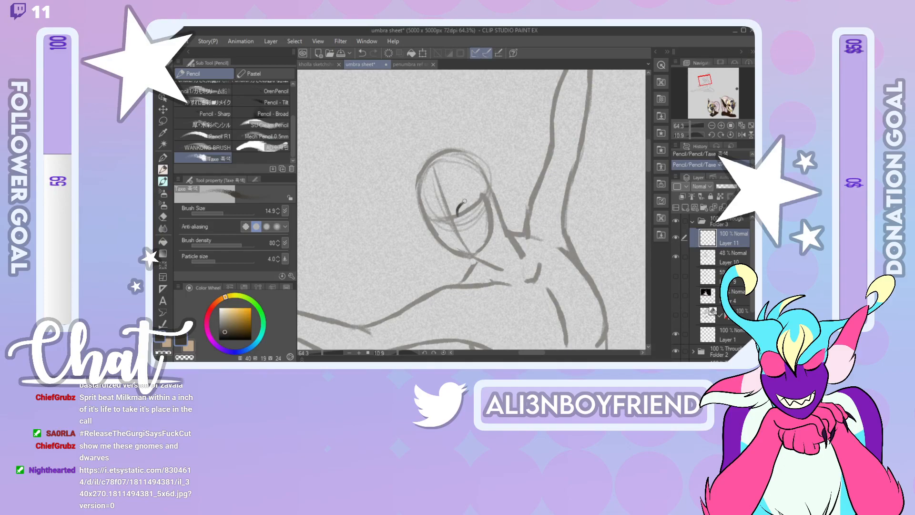
{"action": "key", "text": "ctrl+z"}
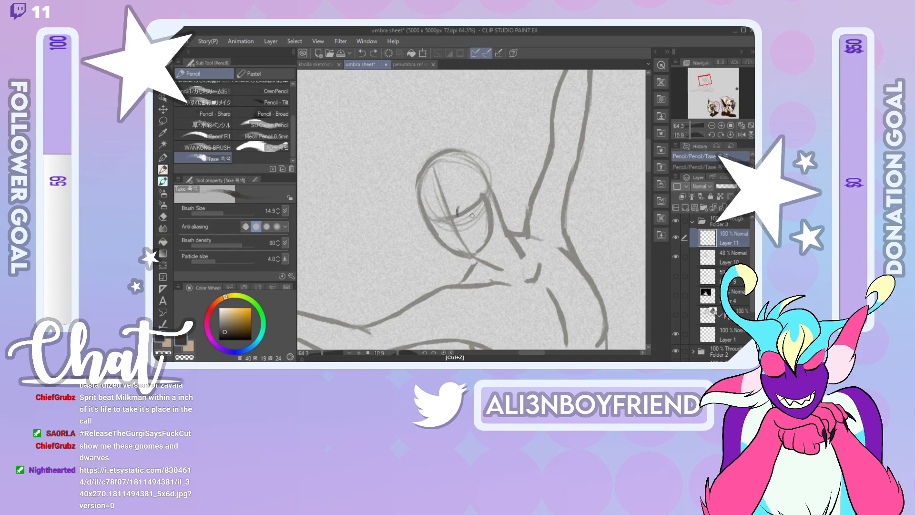
{"action": "mouse_move", "coordinate": [459, 215]}
{"action": "left_mouse_down"}
{"action": "mouse_move", "coordinate": [472, 193]}
{"action": "mouse_move", "coordinate": [460, 215]}
{"action": "left_mouse_up"}
{"action": "key", "text": "ctrl+z"}
{"action": "key", "text": "ctrl+z"}
Step: Reposition the eye curve slightly higher on the face with Scale/Rotate
{"action": "key", "text": "ctrl+t"}
{"action": "mouse_move", "coordinate": [464, 205]}
{"action": "left_mouse_down"}
{"action": "mouse_move", "coordinate": [458, 212]}
{"action": "mouse_move", "coordinate": [478, 189]}
{"action": "left_mouse_up"}
{"action": "left_click", "coordinate": [450, 235]}
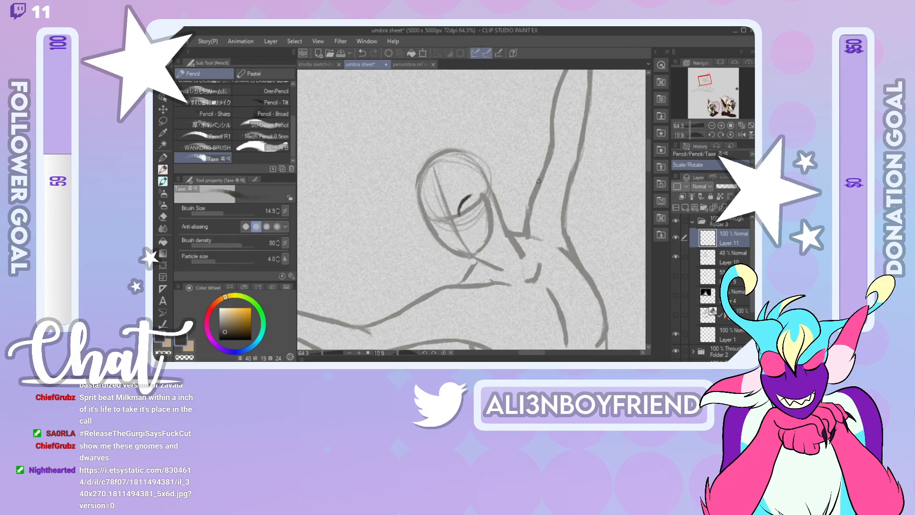
Step: Draw the second lid curve in the mirrored view to close the almond-shaped eye outline
{"action": "left_click", "coordinate": [741, 135]}
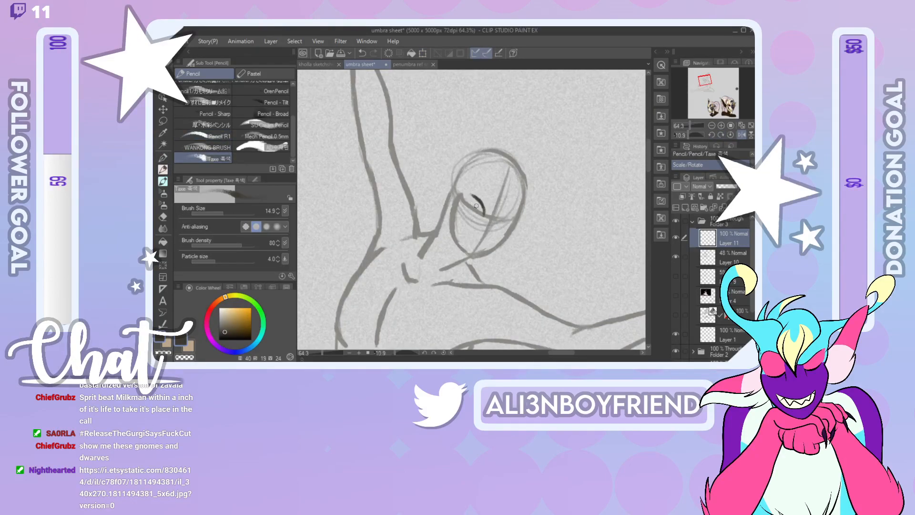
{"action": "key", "text": "ctrl+z"}
{"action": "key", "text": "ctrl+y"}
{"action": "mouse_move", "coordinate": [704, 79]}
{"action": "left_mouse_down"}
{"action": "mouse_move", "coordinate": [710, 106]}
{"action": "mouse_move", "coordinate": [719, 98]}
{"action": "mouse_move", "coordinate": [726, 109]}
{"action": "mouse_move", "coordinate": [732, 79]}
{"action": "mouse_move", "coordinate": [699, 80]}
{"action": "mouse_move", "coordinate": [713, 81]}
{"action": "mouse_move", "coordinate": [725, 102]}
{"action": "mouse_move", "coordinate": [724, 75]}
{"action": "mouse_move", "coordinate": [704, 79]}
{"action": "left_mouse_up"}
{"action": "left_click_drag", "start_coordinate": [507, 165], "coordinate": [525, 188]}
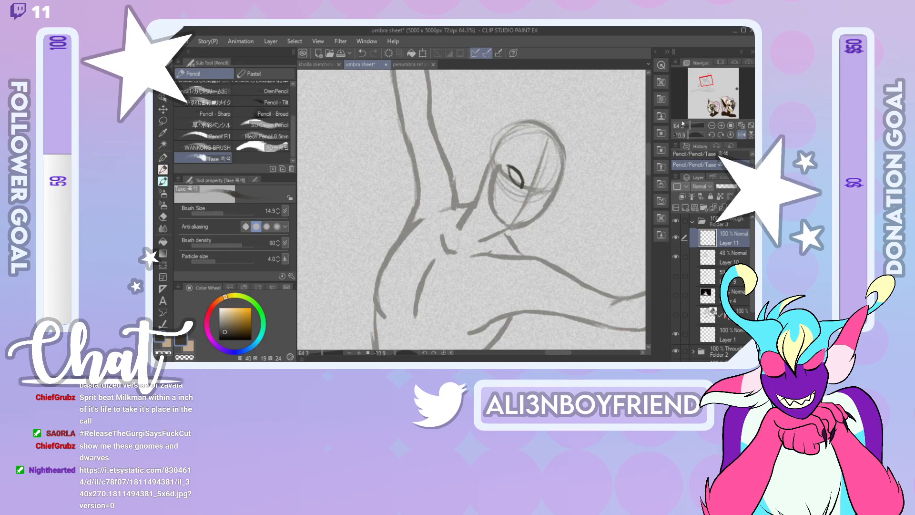
Step: Rotate the eye outline with Scale/Rotate to align it with the face's guideline
{"action": "left_click_drag", "start_coordinate": [689, 135], "coordinate": [686, 135]}
{"action": "key", "text": "ctrl+t"}
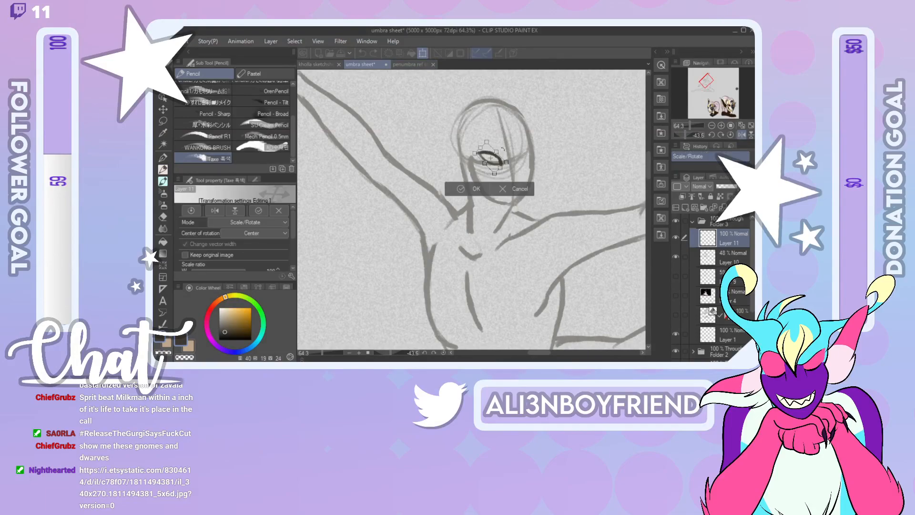
{"action": "mouse_move", "coordinate": [491, 158]}
{"action": "left_mouse_down"}
{"action": "mouse_move", "coordinate": [499, 163]}
{"action": "mouse_move", "coordinate": [505, 154]}
{"action": "mouse_move", "coordinate": [491, 157]}
{"action": "left_mouse_up"}
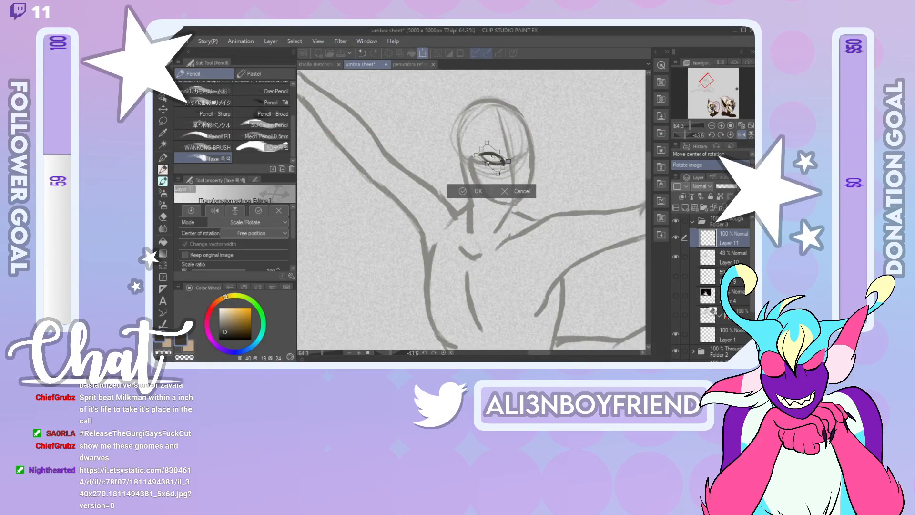
{"action": "left_click", "coordinate": [477, 191]}
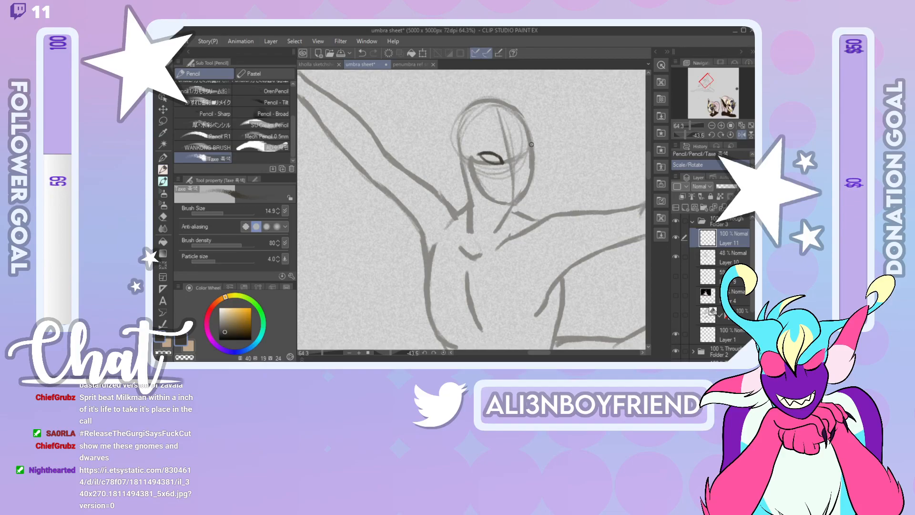
{"action": "key", "text": "Delete"}
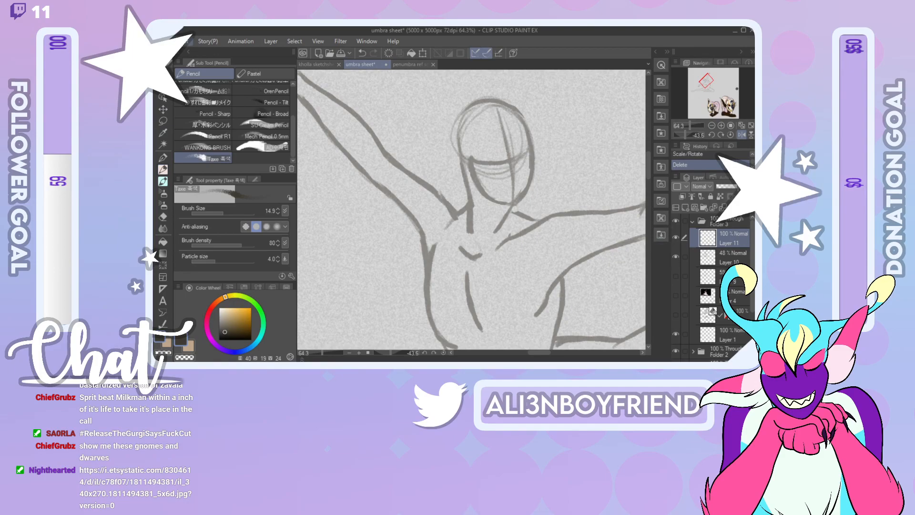
{"action": "left_click", "coordinate": [188, 41]}
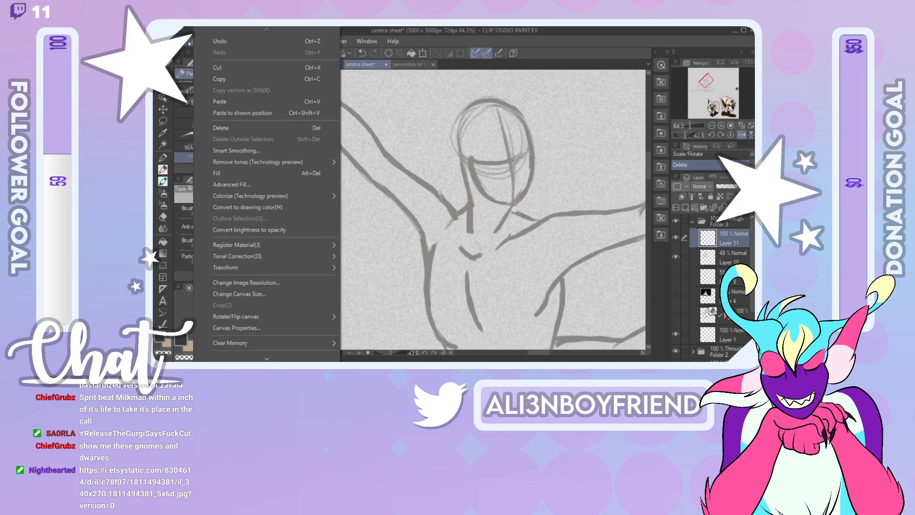
{"action": "left_click", "coordinate": [191, 42]}
{"action": "left_click", "coordinate": [220, 42]}
{"action": "mouse_move", "coordinate": [189, 41]}
{"action": "left_click", "coordinate": [237, 42]}
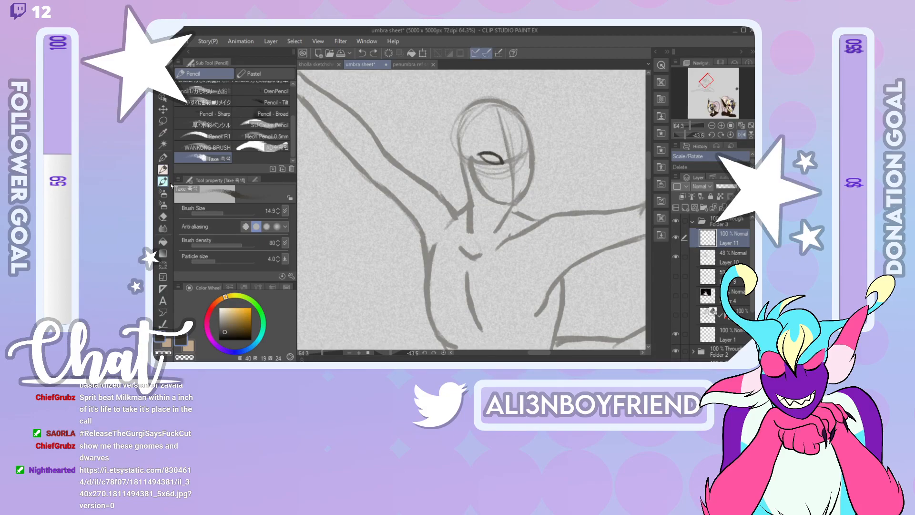
Step: Sketch the second, narrower eye at the far edge of the face
{"action": "mouse_move", "coordinate": [711, 89]}
{"action": "left_mouse_down"}
{"action": "mouse_move", "coordinate": [717, 103]}
{"action": "mouse_move", "coordinate": [709, 111]}
{"action": "mouse_move", "coordinate": [730, 106]}
{"action": "mouse_move", "coordinate": [708, 72]}
{"action": "mouse_move", "coordinate": [704, 83]}
{"action": "left_mouse_up"}
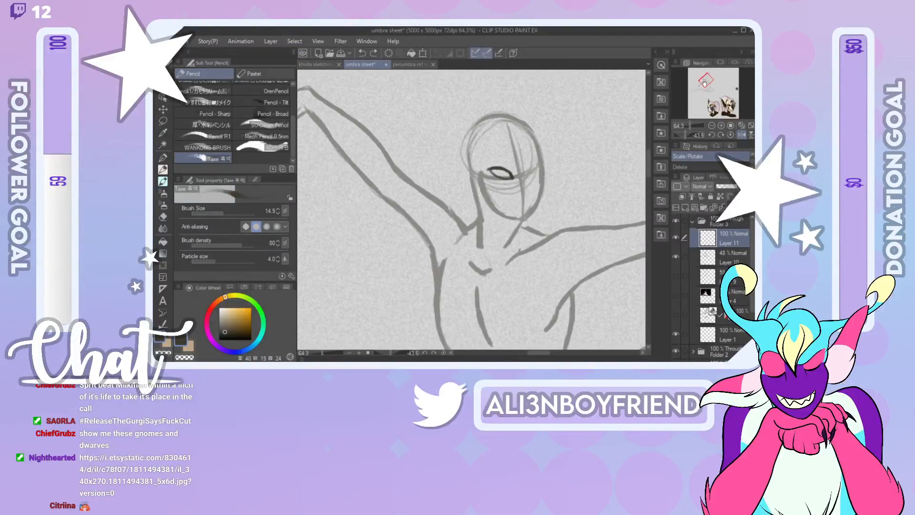
{"action": "left_click", "coordinate": [530, 173]}
{"action": "left_click", "coordinate": [529, 171]}
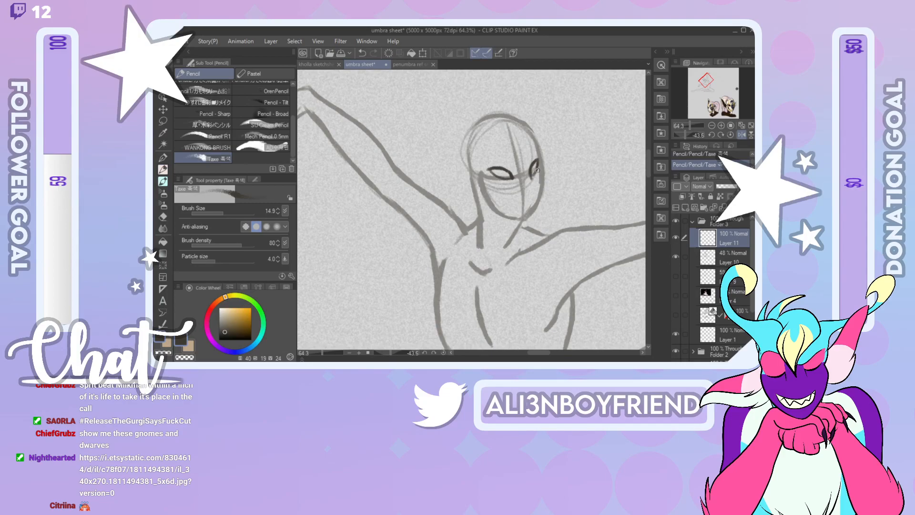
Step: Lasso the near eye, adjust its placement with Scale/Rotate and clear the selection
{"action": "key", "text": "m"}
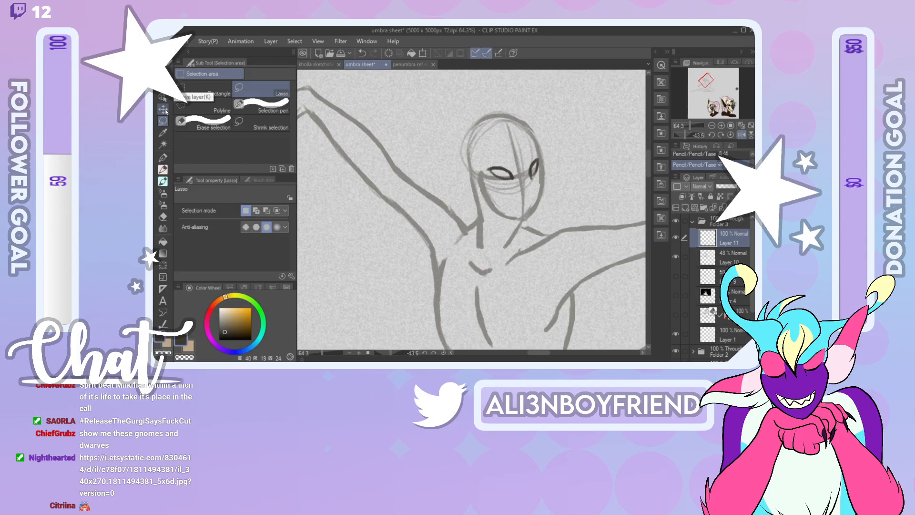
{"action": "mouse_move", "coordinate": [517, 161]}
{"action": "left_mouse_down"}
{"action": "mouse_move", "coordinate": [525, 175]}
{"action": "mouse_move", "coordinate": [503, 168]}
{"action": "left_mouse_up"}
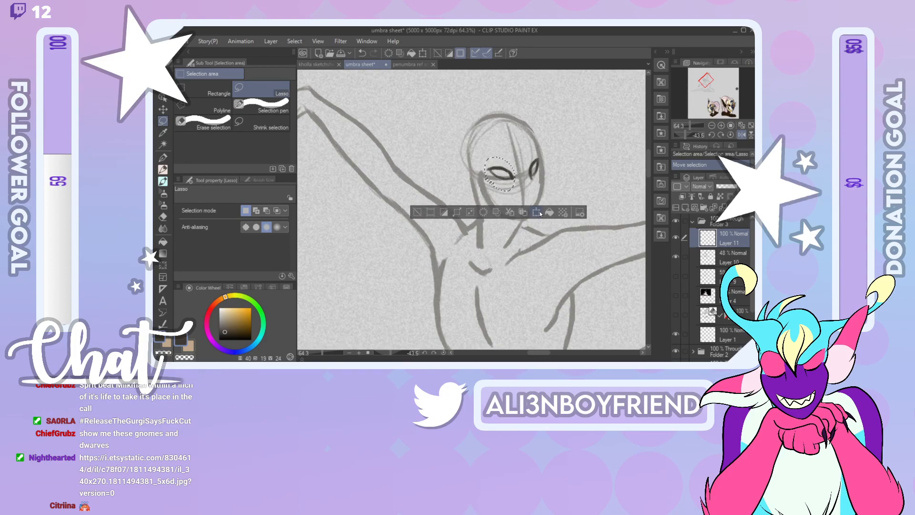
{"action": "key", "text": "ctrl+t"}
{"action": "left_click_drag", "start_coordinate": [510, 163], "coordinate": [500, 174]}
{"action": "left_click", "coordinate": [479, 214]}
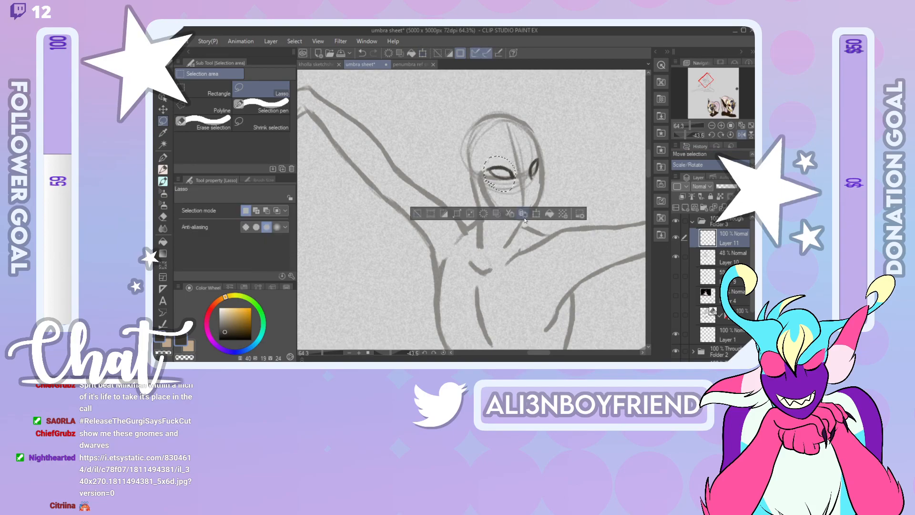
{"action": "left_click", "coordinate": [295, 41]}
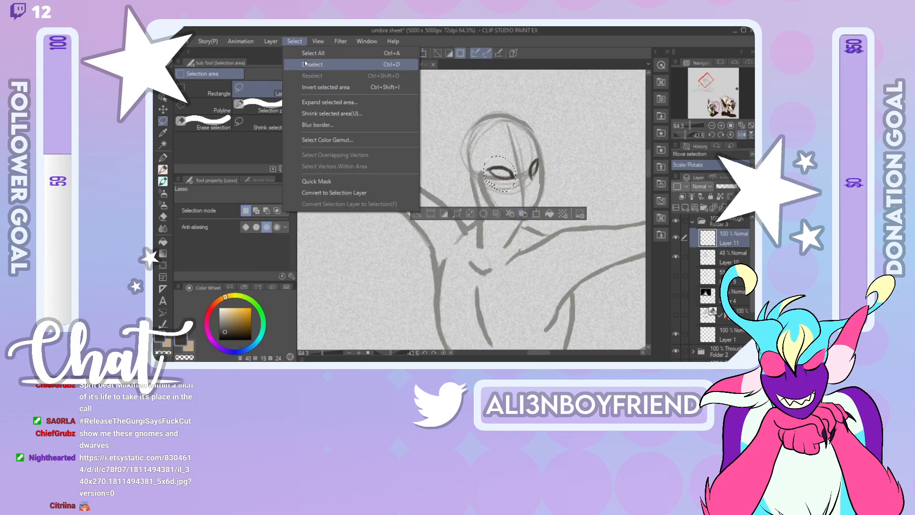
{"action": "left_click", "coordinate": [312, 64]}
Step: Check the face in mirrored and rotated views and examine the coloured mask design elsewhere on the sheet
{"action": "left_click", "coordinate": [163, 170]}
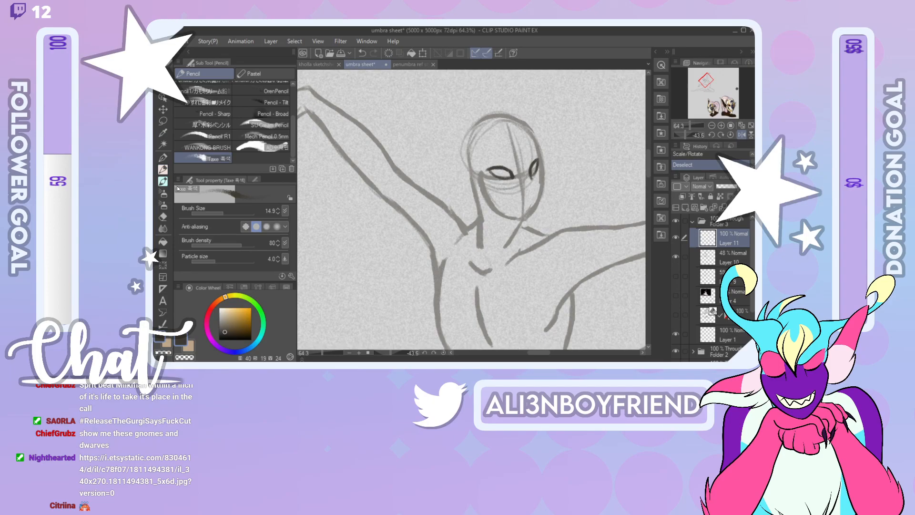
{"action": "left_click", "coordinate": [741, 135]}
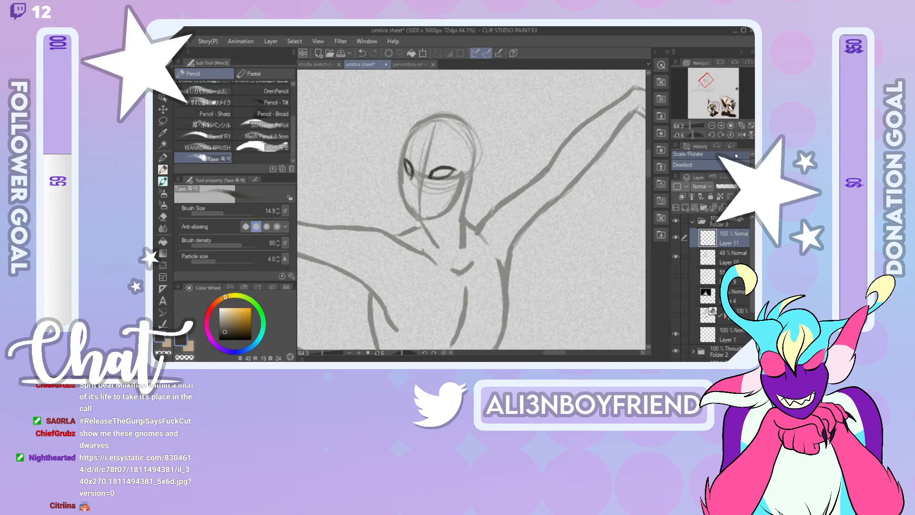
{"action": "left_click_drag", "start_coordinate": [693, 135], "coordinate": [694, 136]}
{"action": "left_click", "coordinate": [741, 135]}
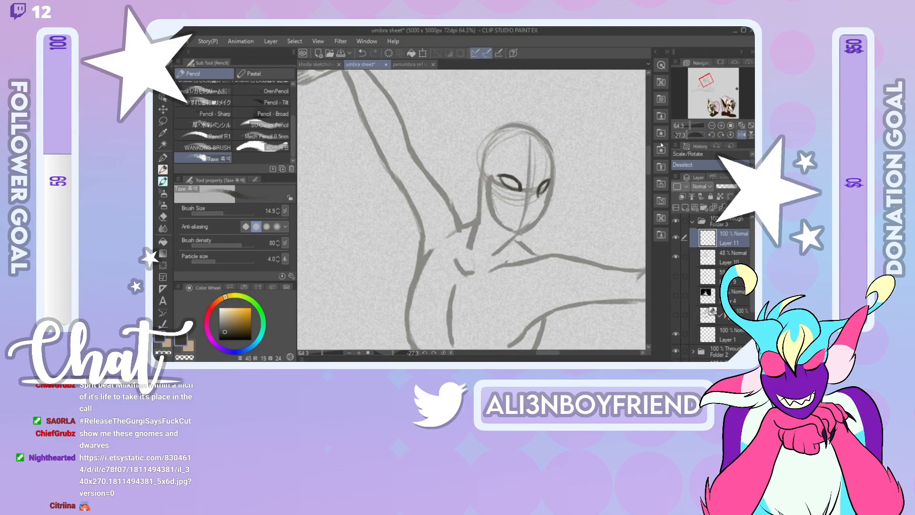
{"action": "mouse_move", "coordinate": [656, 229]}
{"action": "left_mouse_down"}
{"action": "mouse_move", "coordinate": [658, 244]}
{"action": "mouse_move", "coordinate": [648, 156]}
{"action": "left_mouse_up"}
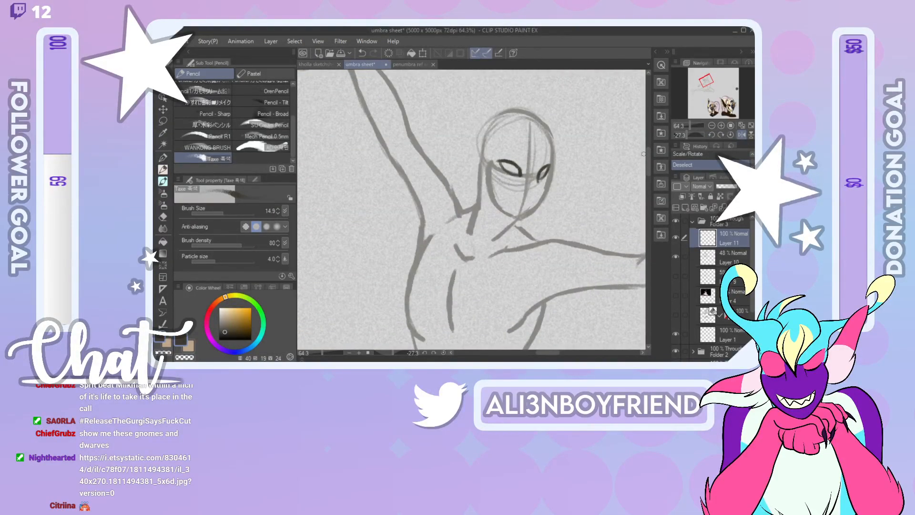
{"action": "mouse_move", "coordinate": [709, 82]}
{"action": "left_mouse_down"}
{"action": "mouse_move", "coordinate": [718, 106]}
{"action": "mouse_move", "coordinate": [729, 107]}
{"action": "mouse_move", "coordinate": [706, 80]}
{"action": "mouse_move", "coordinate": [708, 108]}
{"action": "mouse_move", "coordinate": [717, 115]}
{"action": "mouse_move", "coordinate": [728, 105]}
{"action": "left_mouse_up"}
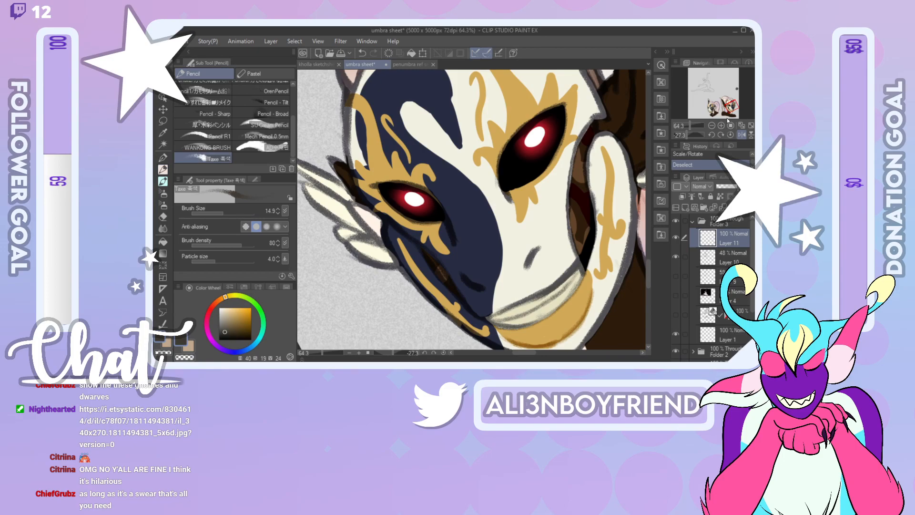
{"action": "left_click_drag", "start_coordinate": [649, 264], "coordinate": [656, 154]}
{"action": "left_click", "coordinate": [708, 79]}
{"action": "left_click_drag", "start_coordinate": [708, 79], "coordinate": [705, 81]}
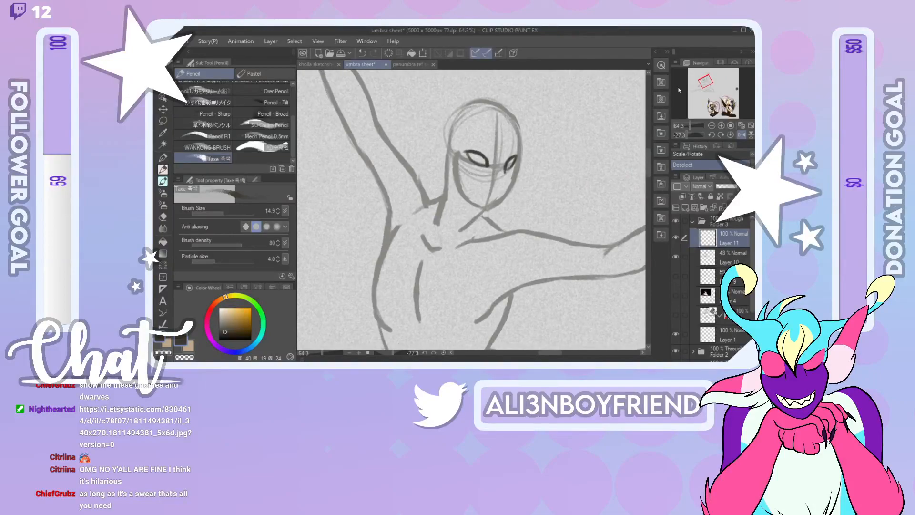
Step: Pencil small nose marks below the eyes, undoing the misplaced strokes
{"action": "mouse_move", "coordinate": [506, 165]}
{"action": "left_mouse_down"}
{"action": "mouse_move", "coordinate": [508, 187]}
{"action": "mouse_move", "coordinate": [495, 187]}
{"action": "left_mouse_up"}
{"action": "key", "text": "ctrl+z"}
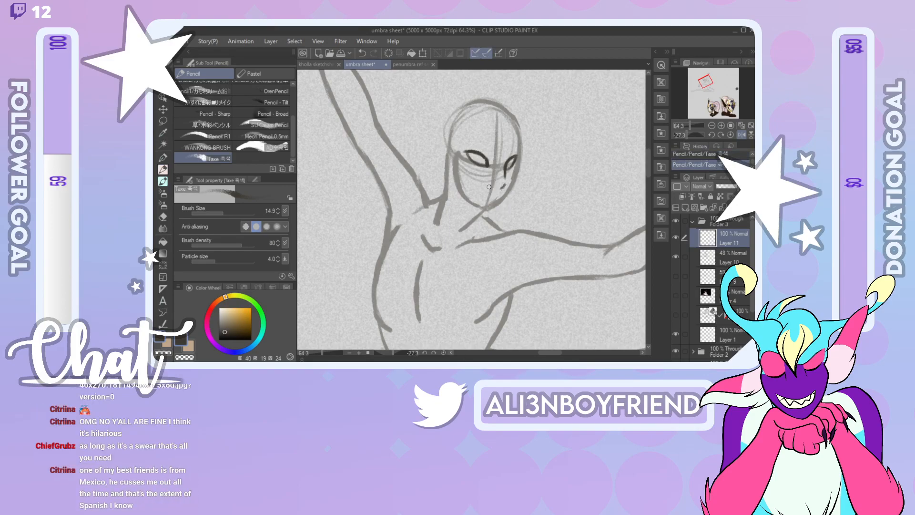
{"action": "key", "text": "ctrl+z"}
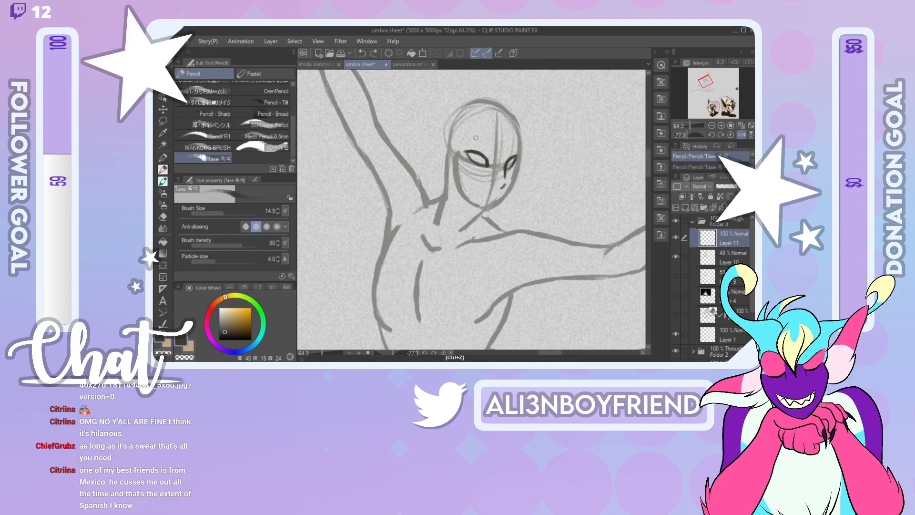
{"action": "left_click_drag", "start_coordinate": [489, 187], "coordinate": [484, 182]}
{"action": "key", "text": "ctrl+z"}
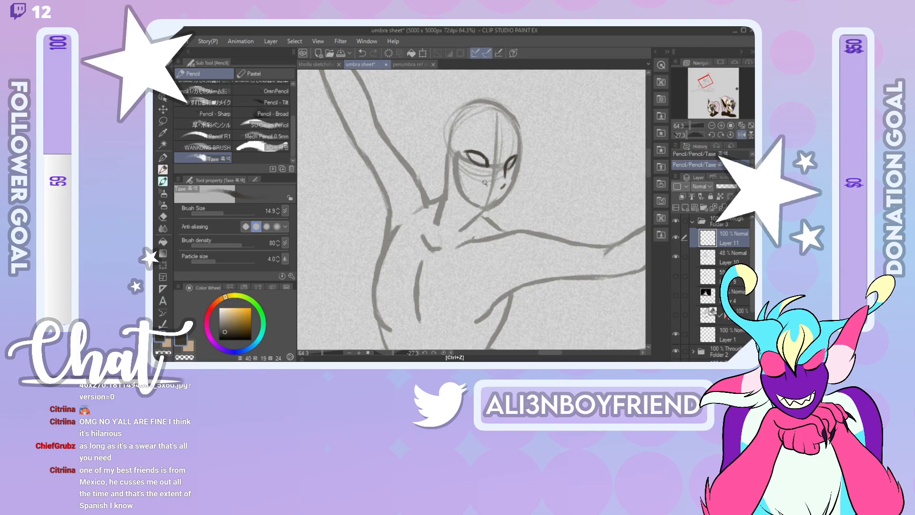
Step: Add short pencil lines around the far eye for the nose bridge and the outer cheek edge
{"action": "mouse_move", "coordinate": [705, 82]}
{"action": "left_mouse_down"}
{"action": "mouse_move", "coordinate": [708, 105]}
{"action": "mouse_move", "coordinate": [730, 109]}
{"action": "mouse_move", "coordinate": [707, 83]}
{"action": "left_mouse_up"}
{"action": "left_click_drag", "start_coordinate": [686, 136], "coordinate": [685, 135]}
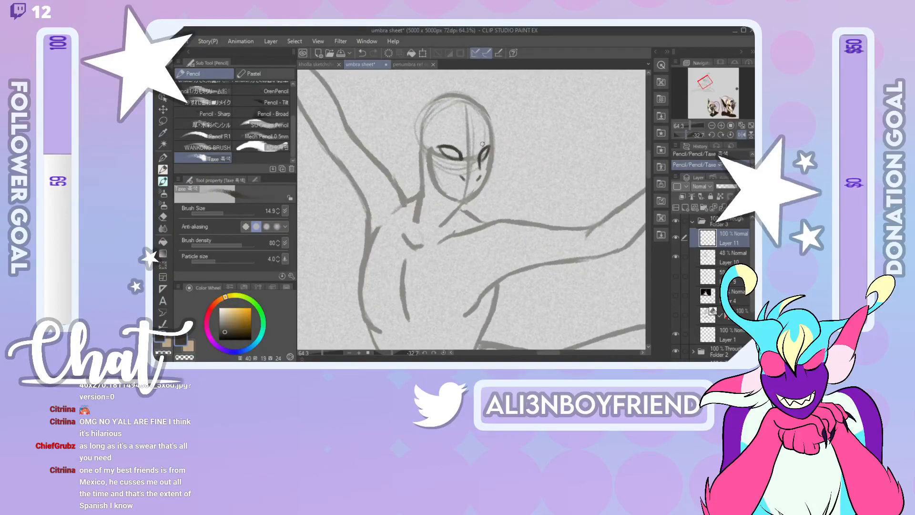
{"action": "left_click_drag", "start_coordinate": [489, 153], "coordinate": [496, 163]}
{"action": "mouse_move", "coordinate": [709, 78]}
{"action": "left_mouse_down"}
{"action": "mouse_move", "coordinate": [713, 105]}
{"action": "mouse_move", "coordinate": [711, 76]}
{"action": "left_mouse_up"}
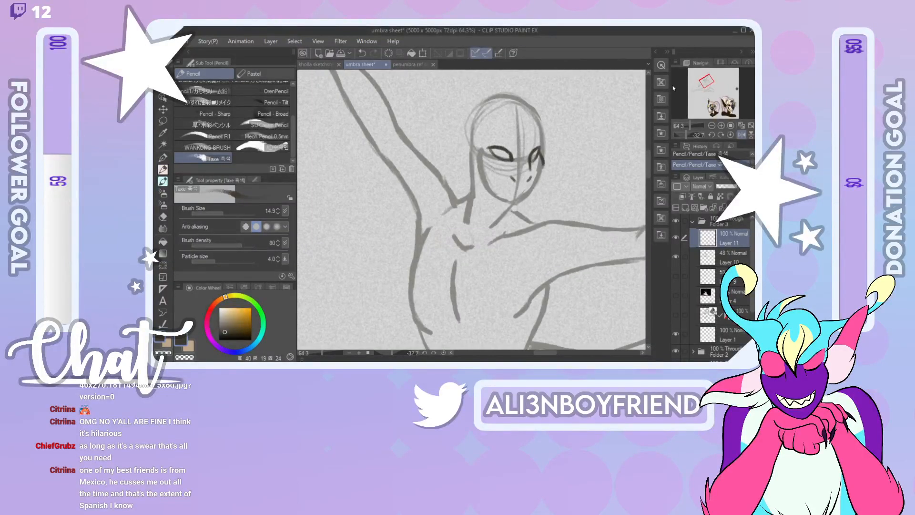
Step: Mirror the view and clean up the dark stroke on the far cheek edge with the hard eraser
{"action": "left_click", "coordinate": [742, 135]}
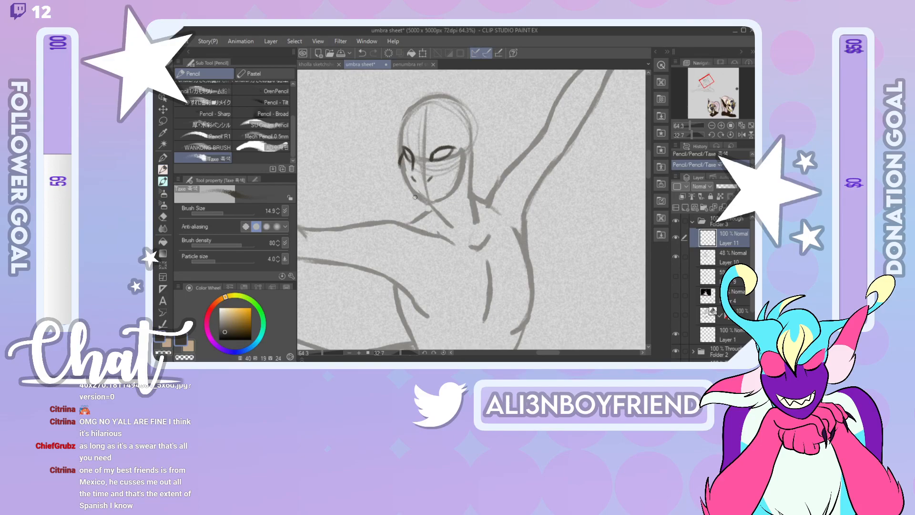
{"action": "left_click_drag", "start_coordinate": [397, 165], "coordinate": [391, 162]}
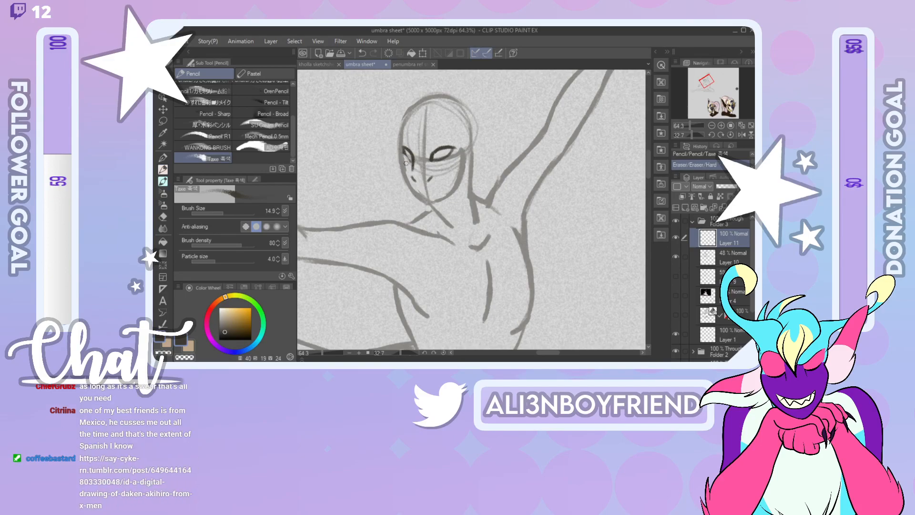
{"action": "key", "text": "ctrl+z"}
{"action": "key", "text": "e"}
{"action": "left_click_drag", "start_coordinate": [399, 155], "coordinate": [399, 165]}
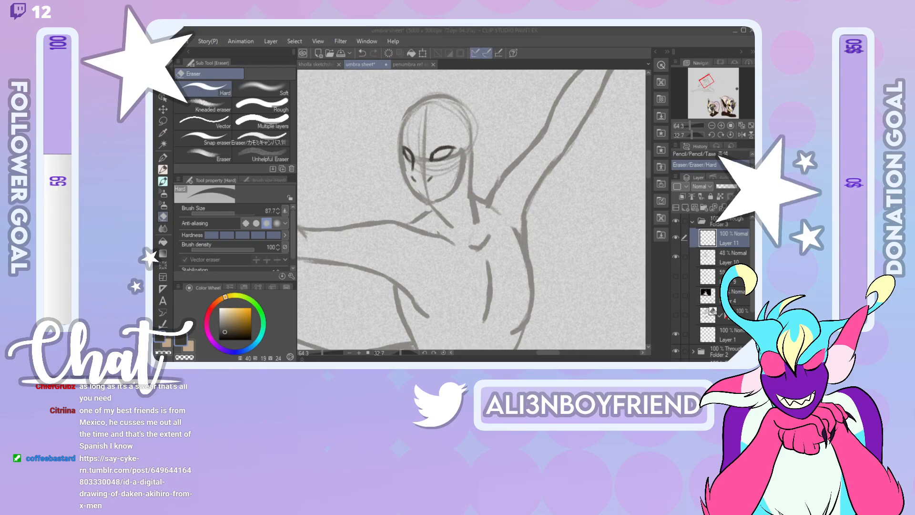
Step: Switch to the browser and view the Tumblr post with the digital drawing of Daken Akihiro from X-Men
{"action": "left_click_drag", "start_coordinate": [154, 64], "coordinate": [134, 104]}
{"action": "left_click_drag", "start_coordinate": [154, 229], "coordinate": [546, 28]}
{"action": "left_click", "coordinate": [567, 195]}
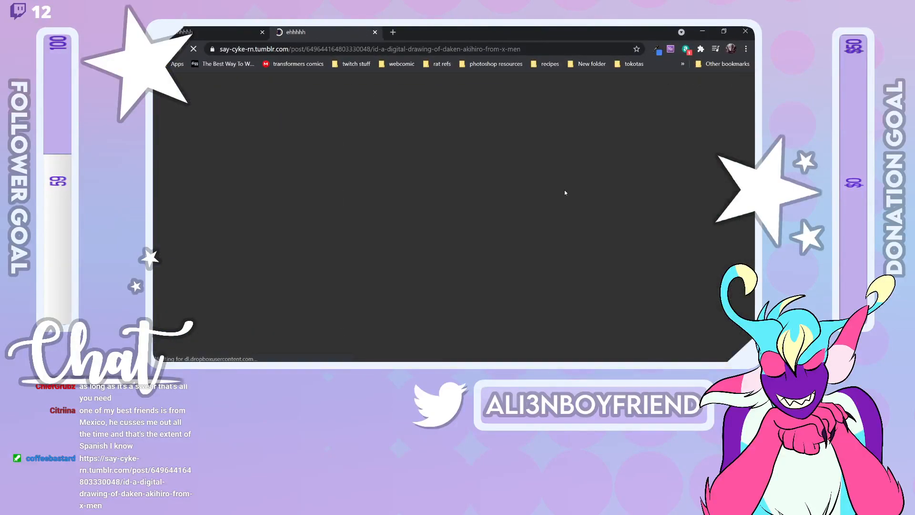
{"action": "scroll", "coordinate": [568, 196], "scroll_direction": "down", "scroll_amount": 5}
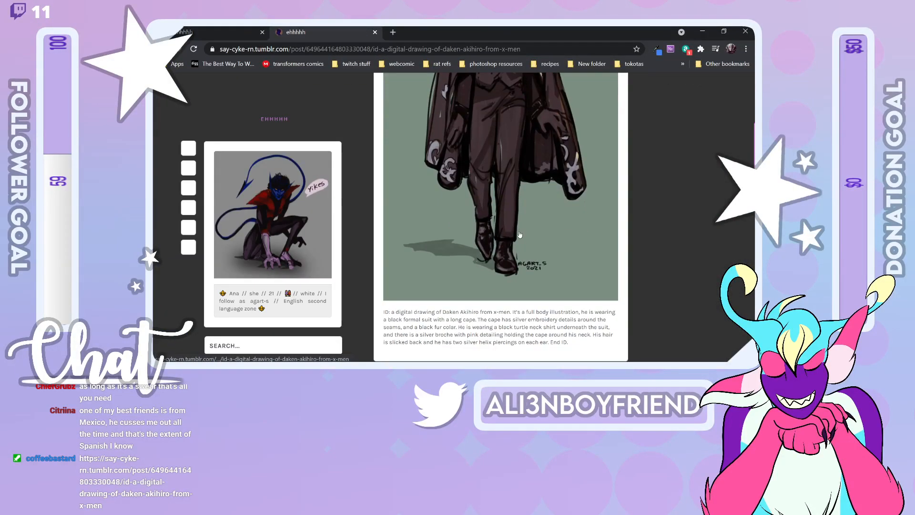
Step: Look over the full-body Daken Akihiro drawing in the Tumblr post, close its tabs and return to the umbra sheet drawing
{"action": "left_click", "coordinate": [262, 32]}
{"action": "scroll", "coordinate": [692, 233], "scroll_direction": "up", "scroll_amount": 5}
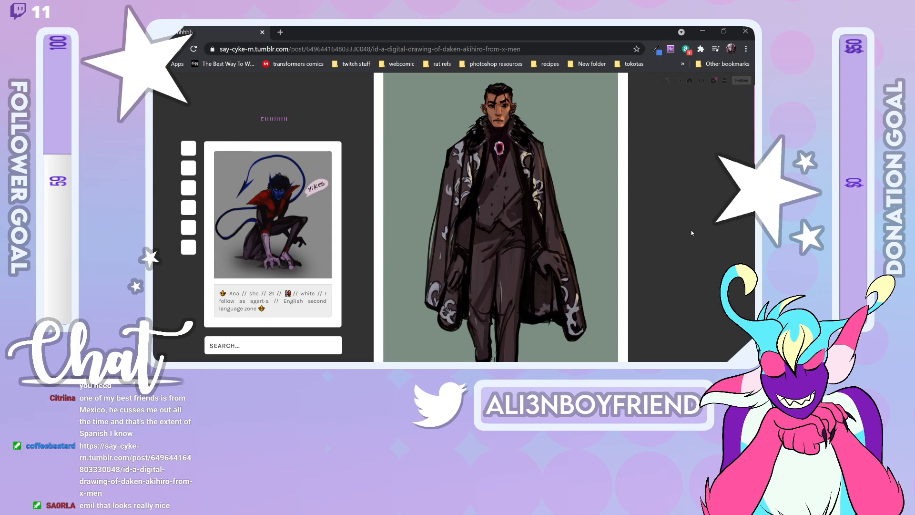
{"action": "scroll", "coordinate": [691, 232], "scroll_direction": "up", "scroll_amount": 2}
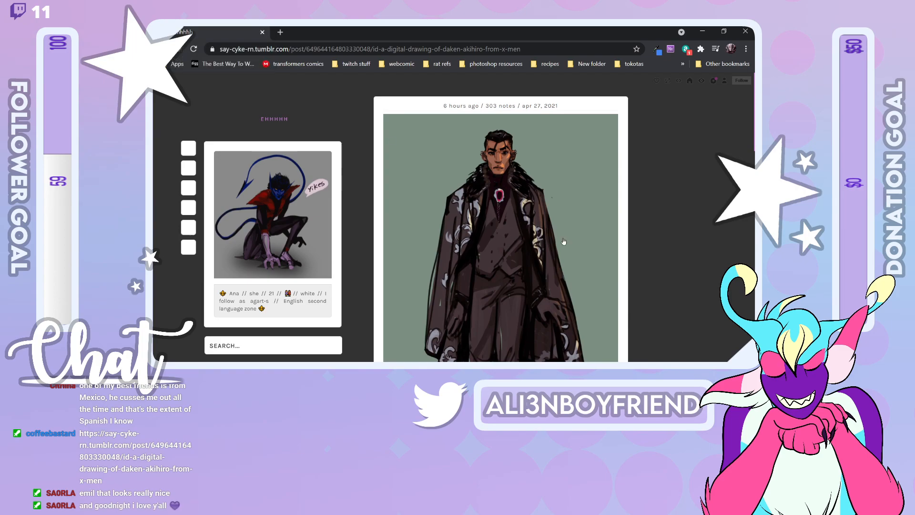
{"action": "scroll", "coordinate": [707, 244], "scroll_direction": "down", "scroll_amount": 5}
{"action": "scroll", "coordinate": [708, 244], "scroll_direction": "up", "scroll_amount": 4}
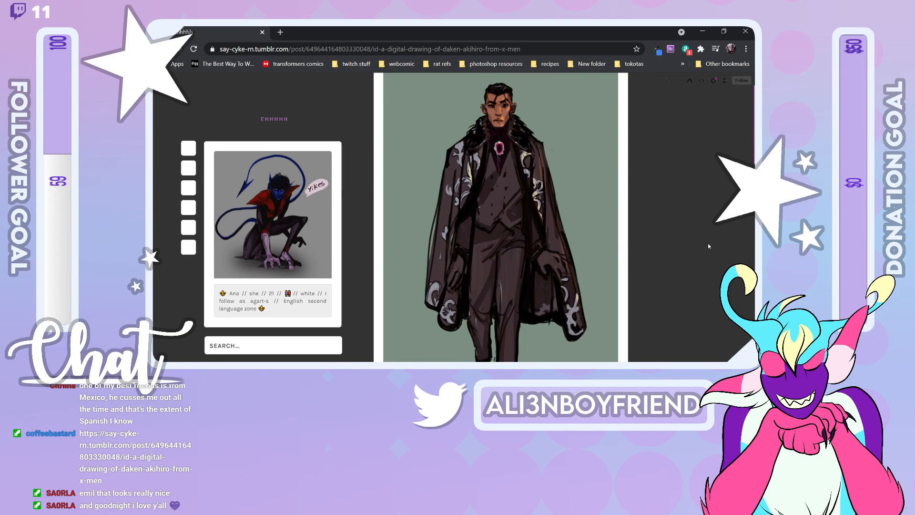
{"action": "left_click", "coordinate": [262, 31]}
{"action": "left_click", "coordinate": [254, 27]}
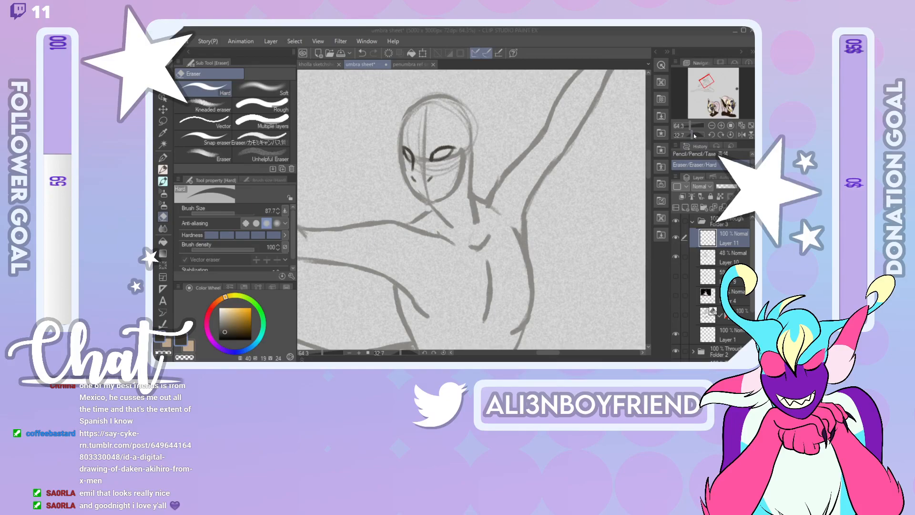
Step: Mirror the view, set the pencil's brush size to 15 and try a short mouth line below the nose marks
{"action": "left_click_drag", "start_coordinate": [694, 135], "coordinate": [692, 134]}
{"action": "left_click", "coordinate": [744, 136]}
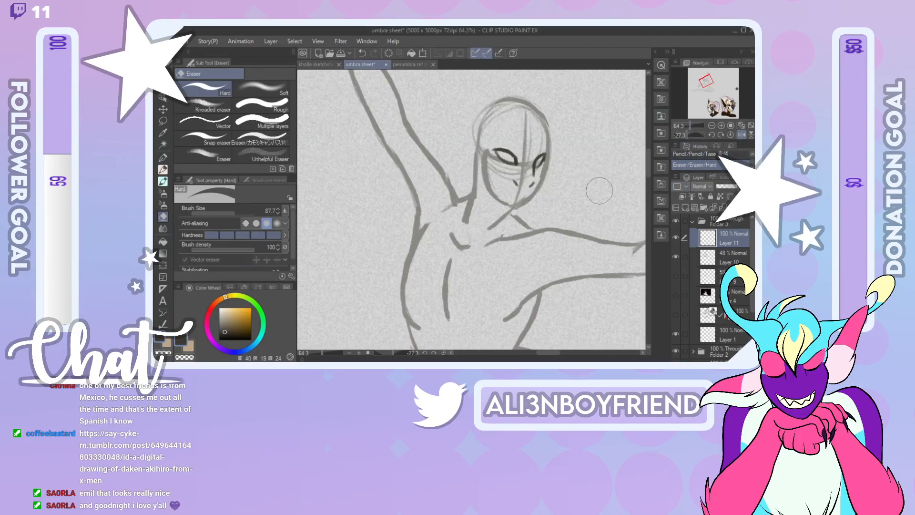
{"action": "left_click", "coordinate": [162, 169]}
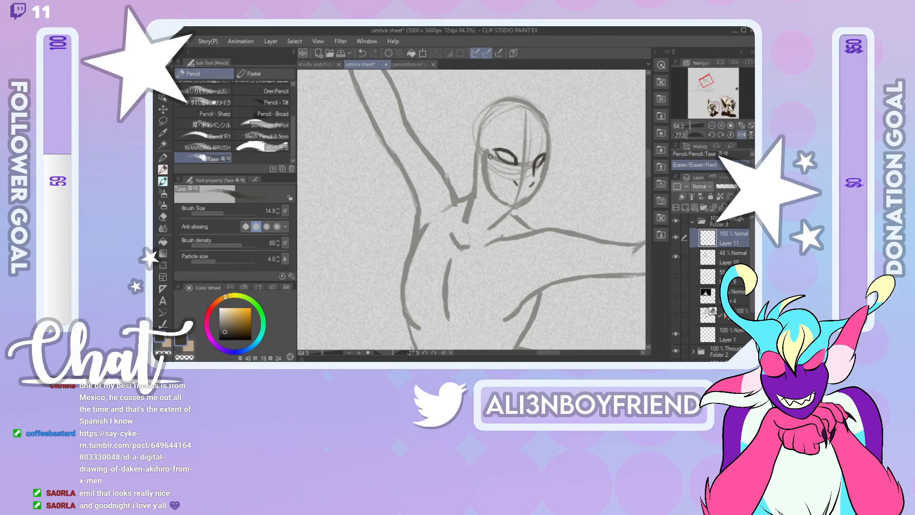
{"action": "left_click", "coordinate": [278, 210]}
{"action": "left_click_drag", "start_coordinate": [649, 166], "coordinate": [658, 254]}
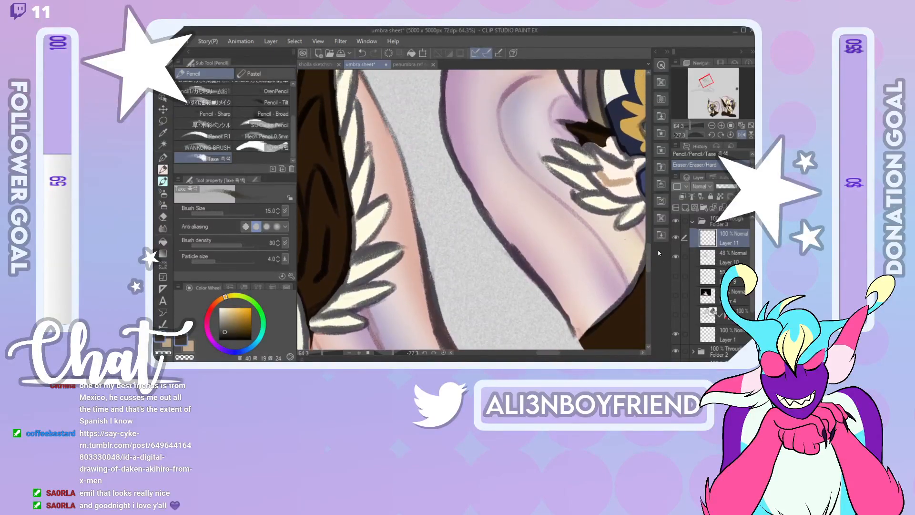
{"action": "mouse_move", "coordinate": [721, 110]}
{"action": "left_mouse_down"}
{"action": "mouse_move", "coordinate": [711, 109]}
{"action": "mouse_move", "coordinate": [729, 111]}
{"action": "mouse_move", "coordinate": [701, 87]}
{"action": "left_mouse_up"}
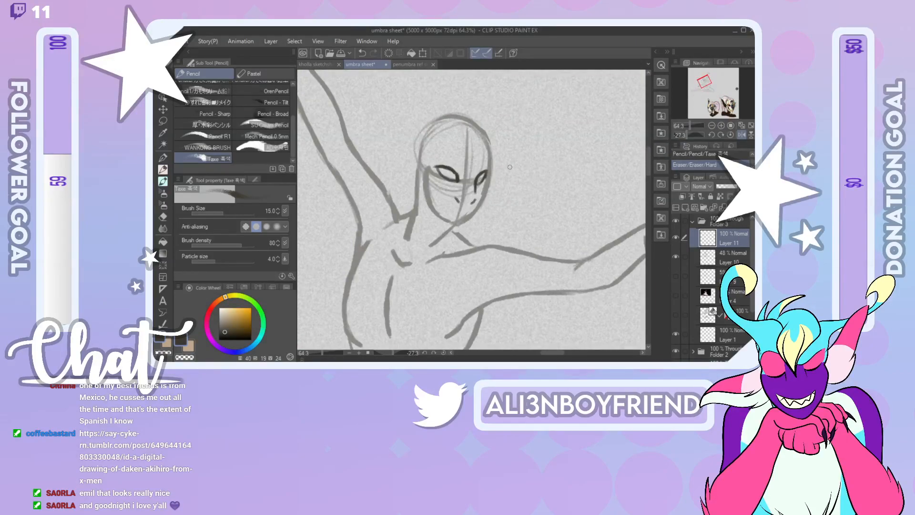
{"action": "left_click_drag", "start_coordinate": [449, 210], "coordinate": [458, 212]}
{"action": "key", "text": "ctrl+z"}
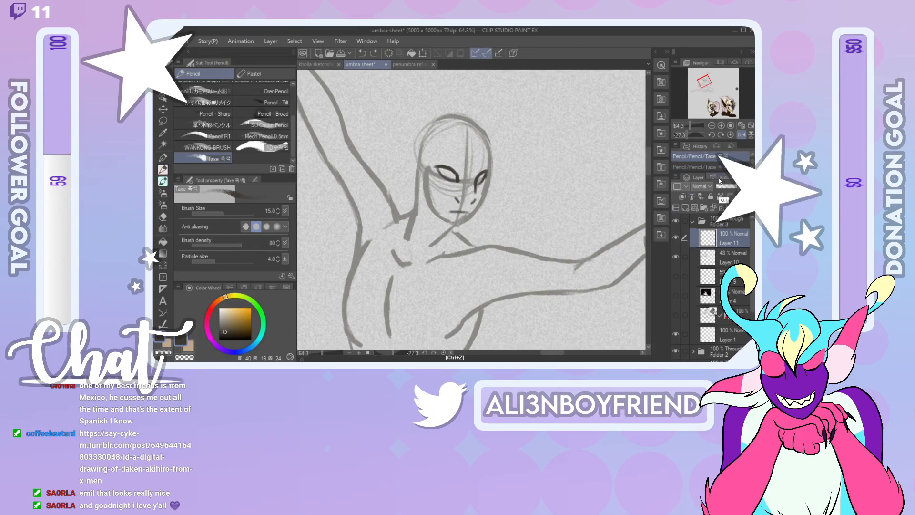
Step: Mirror the view and pencil a short mouth line below the nose, undoing the unsatisfactory strokes
{"action": "left_click", "coordinate": [742, 134]}
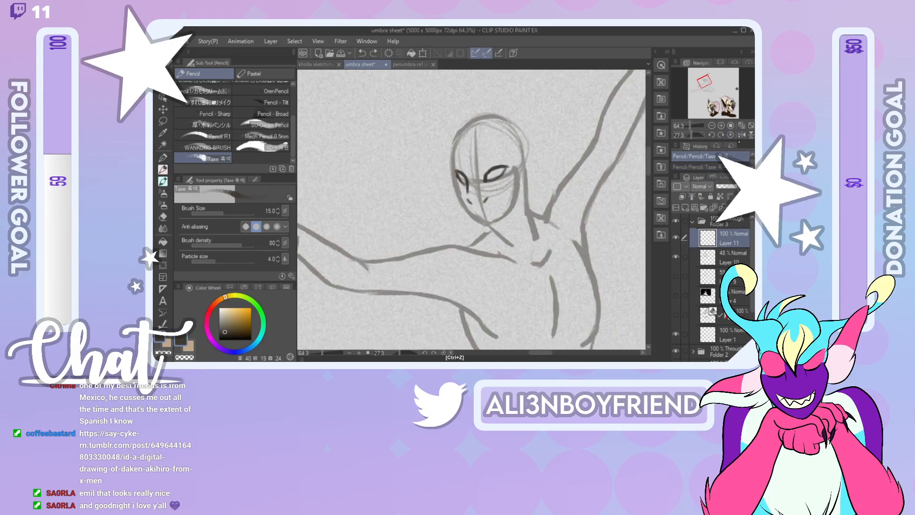
{"action": "left_click_drag", "start_coordinate": [475, 214], "coordinate": [480, 215]}
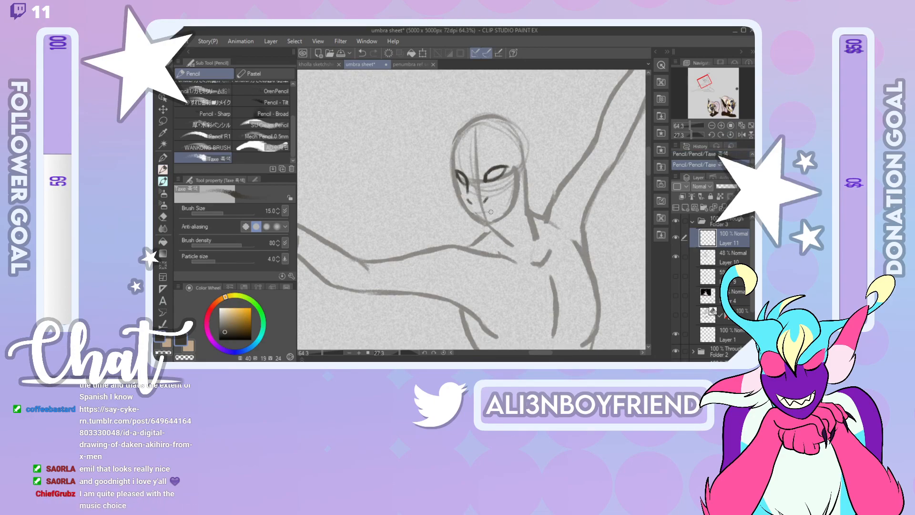
{"action": "key", "text": "ctrl+z"}
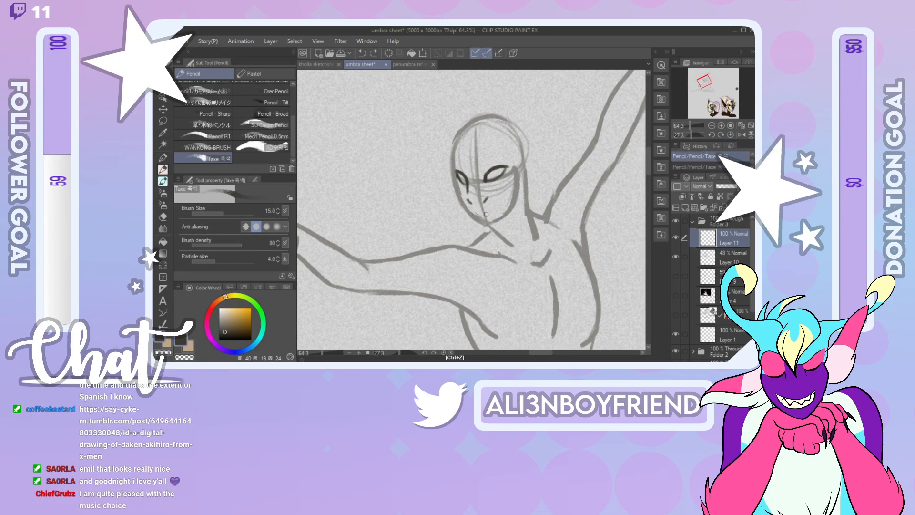
{"action": "left_click_drag", "start_coordinate": [476, 213], "coordinate": [488, 216]}
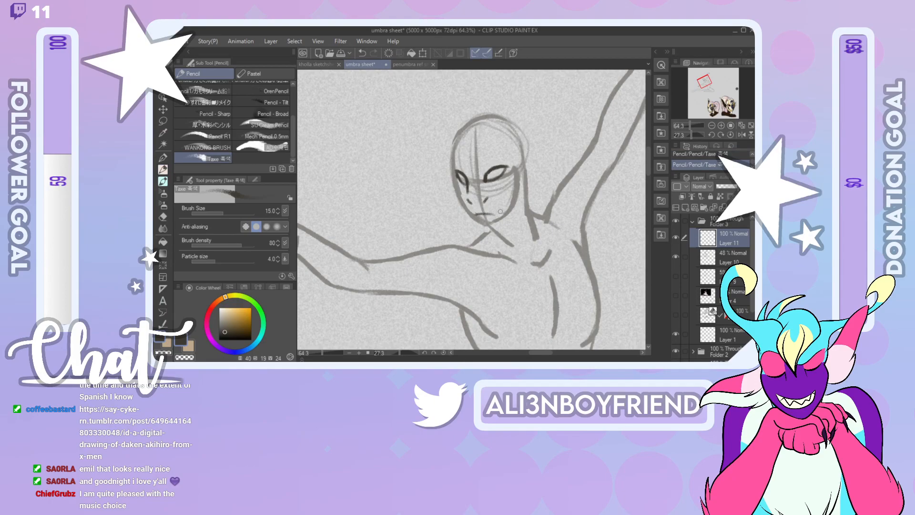
{"action": "key", "text": "ctrl+z"}
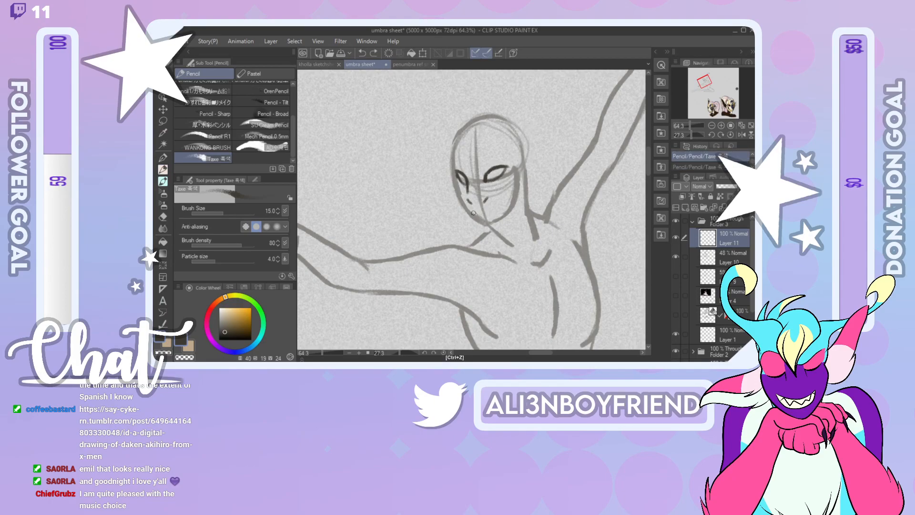
{"action": "left_click_drag", "start_coordinate": [475, 213], "coordinate": [490, 215]}
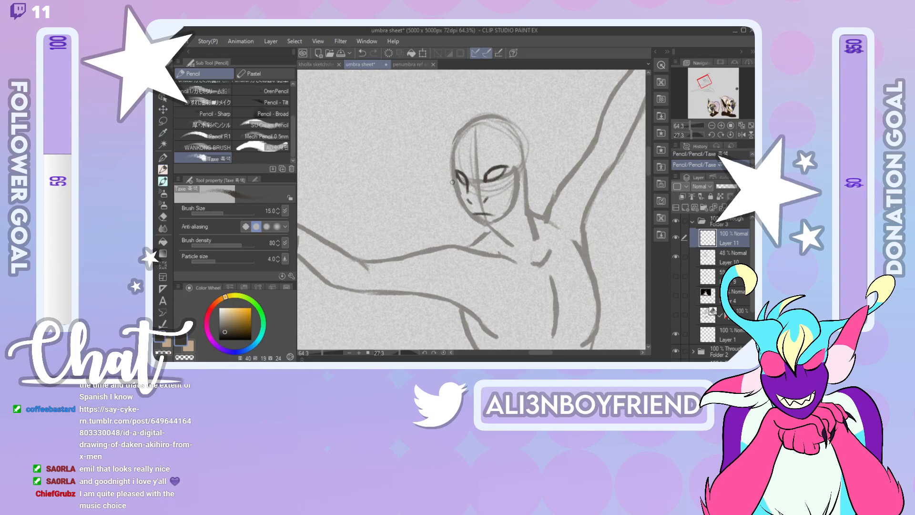
Step: Outline the mask's far cheek from the eye toward the jaw and tidy the lines near the chin
{"action": "key", "text": "ctrl+z"}
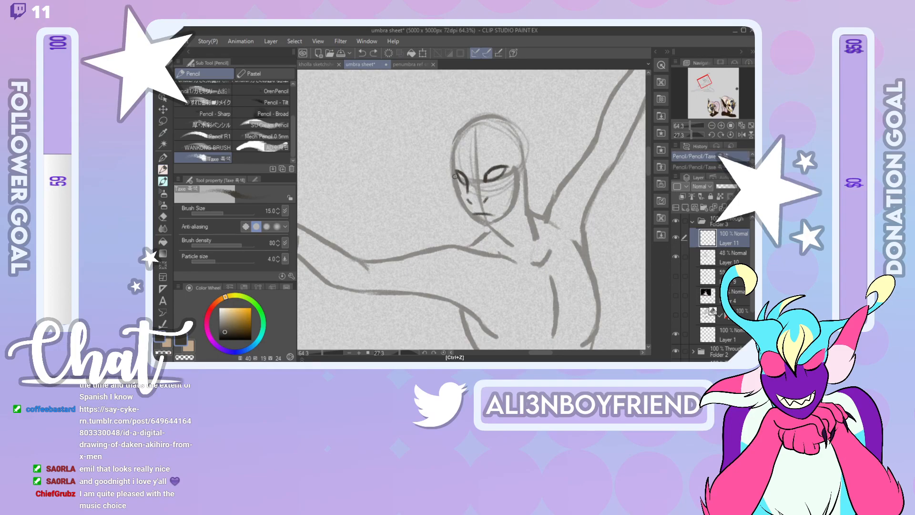
{"action": "left_click_drag", "start_coordinate": [455, 174], "coordinate": [471, 213]}
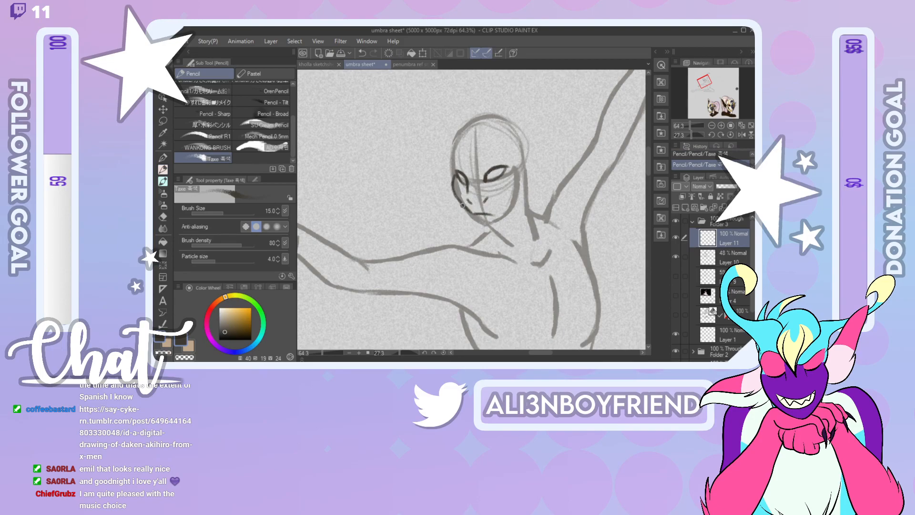
{"action": "left_click_drag", "start_coordinate": [720, 118], "coordinate": [703, 82]}
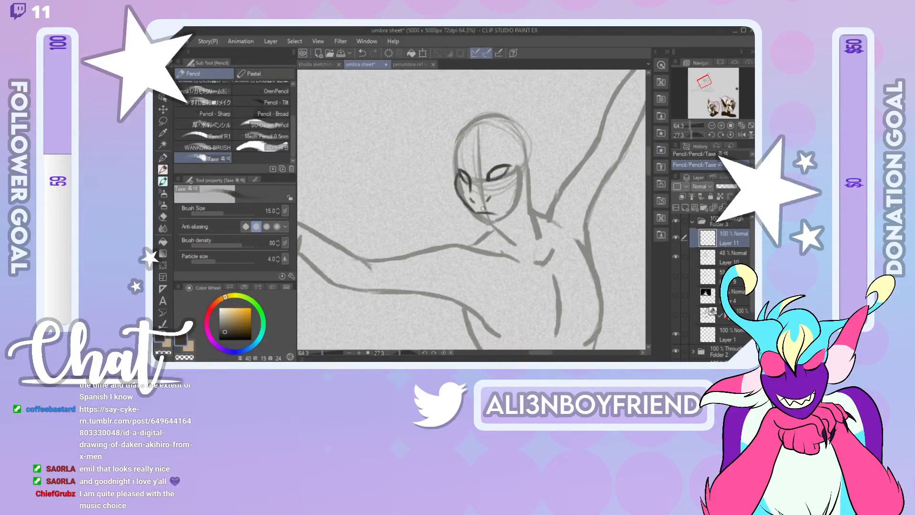
{"action": "mouse_move", "coordinate": [470, 207]}
{"action": "left_mouse_down"}
{"action": "mouse_move", "coordinate": [497, 212]}
{"action": "mouse_move", "coordinate": [474, 212]}
{"action": "mouse_move", "coordinate": [507, 235]}
{"action": "left_mouse_up"}
Step: Redraw the mouth as a wider line in the mirrored view, then flip the view back
{"action": "left_click", "coordinate": [742, 135]}
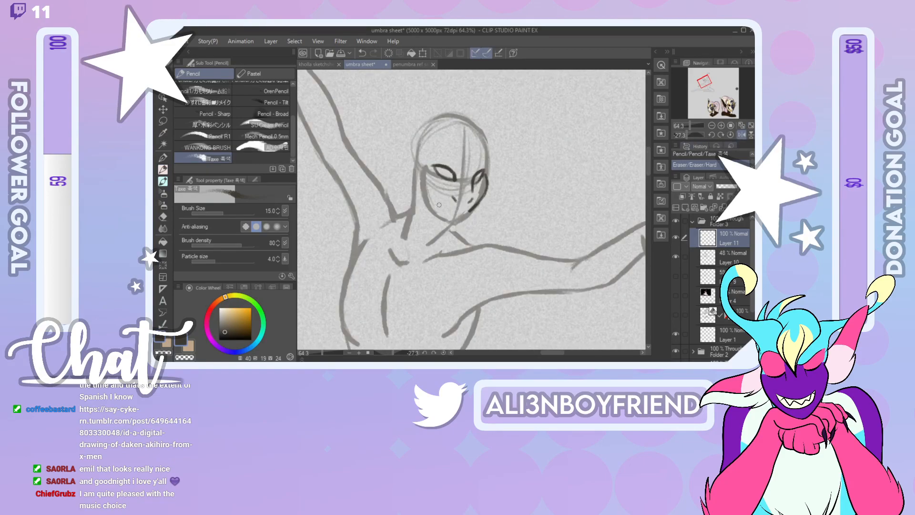
{"action": "mouse_move", "coordinate": [455, 210]}
{"action": "left_mouse_down"}
{"action": "mouse_move", "coordinate": [467, 211]}
{"action": "mouse_move", "coordinate": [448, 212]}
{"action": "left_mouse_up"}
{"action": "key", "text": "ctrl+z"}
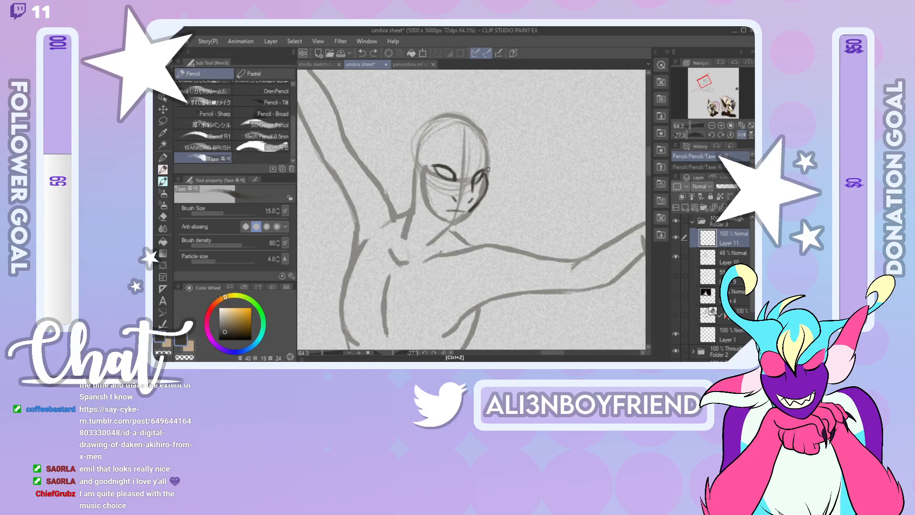
{"action": "left_click_drag", "start_coordinate": [446, 211], "coordinate": [470, 211]}
{"action": "left_click", "coordinate": [742, 135]}
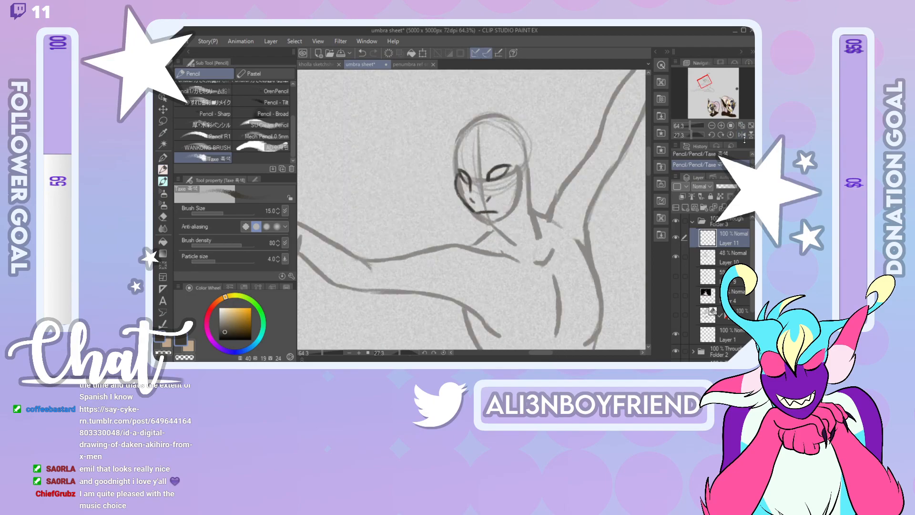
Step: Pencil the near cheek line from the mouth corner up past the eye and arch the mask outline over the forehead
{"action": "mouse_move", "coordinate": [499, 208]}
{"action": "left_mouse_down"}
{"action": "mouse_move", "coordinate": [508, 185]}
{"action": "mouse_move", "coordinate": [499, 211]}
{"action": "mouse_move", "coordinate": [522, 167]}
{"action": "left_mouse_up"}
{"action": "key", "text": "ctrl+z"}
{"action": "left_click_drag", "start_coordinate": [688, 126], "coordinate": [682, 126]}
{"action": "mouse_move", "coordinate": [699, 94]}
{"action": "left_mouse_down"}
{"action": "mouse_move", "coordinate": [705, 111]}
{"action": "mouse_move", "coordinate": [700, 94]}
{"action": "mouse_move", "coordinate": [709, 106]}
{"action": "mouse_move", "coordinate": [709, 89]}
{"action": "left_mouse_up"}
{"action": "key", "text": "ctrl+z"}
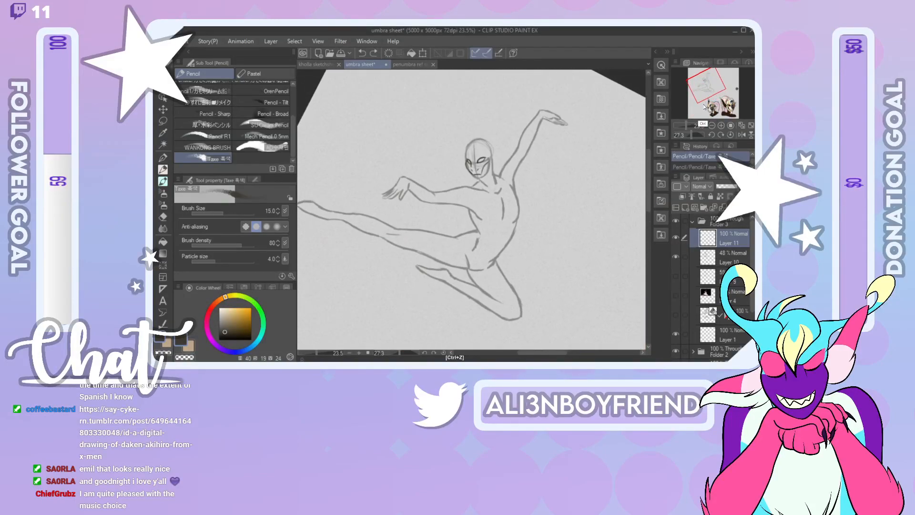
{"action": "left_click", "coordinate": [689, 123]}
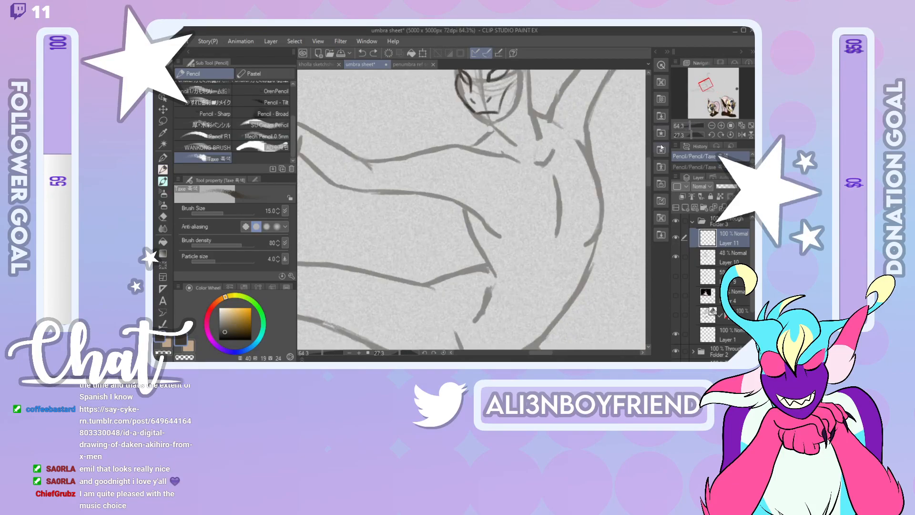
{"action": "left_click_drag", "start_coordinate": [649, 164], "coordinate": [650, 153]}
{"action": "key", "text": "ctrl+z"}
{"action": "left_click_drag", "start_coordinate": [500, 220], "coordinate": [522, 174]}
{"action": "mouse_move", "coordinate": [457, 180]}
{"action": "left_mouse_down"}
{"action": "mouse_move", "coordinate": [458, 146]}
{"action": "mouse_move", "coordinate": [455, 175]}
{"action": "mouse_move", "coordinate": [476, 134]}
{"action": "mouse_move", "coordinate": [510, 144]}
{"action": "mouse_move", "coordinate": [523, 176]}
{"action": "left_mouse_up"}
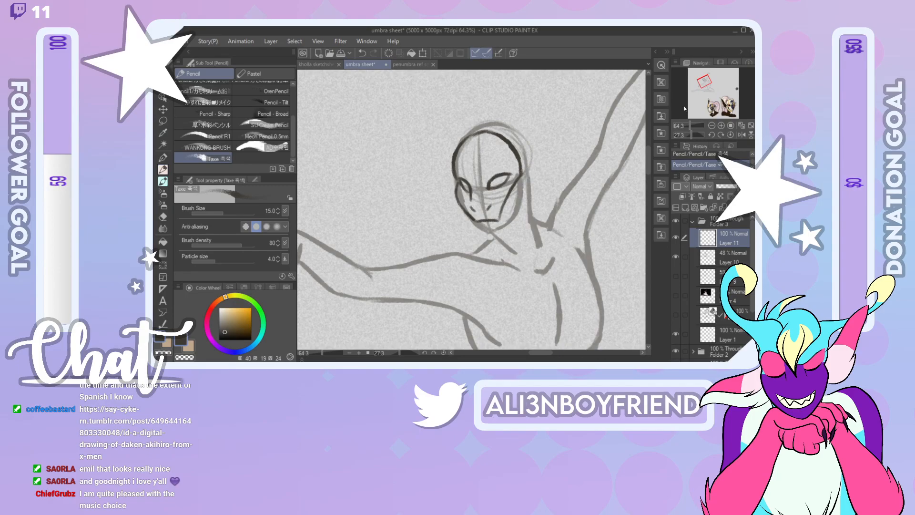
Step: Mirror the view and rework the short line joining the near cheek line to the mouth corner
{"action": "left_click", "coordinate": [742, 135]}
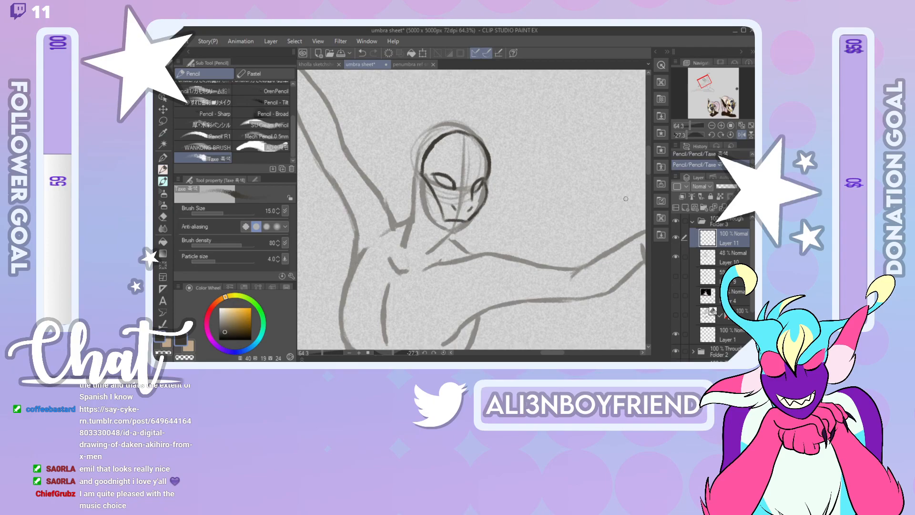
{"action": "mouse_move", "coordinate": [438, 199]}
{"action": "left_mouse_down"}
{"action": "mouse_move", "coordinate": [444, 218]}
{"action": "mouse_move", "coordinate": [461, 220]}
{"action": "mouse_move", "coordinate": [459, 234]}
{"action": "mouse_move", "coordinate": [446, 220]}
{"action": "left_mouse_up"}
{"action": "key", "text": "ctrl+z"}
{"action": "key", "text": "ctrl+z"}
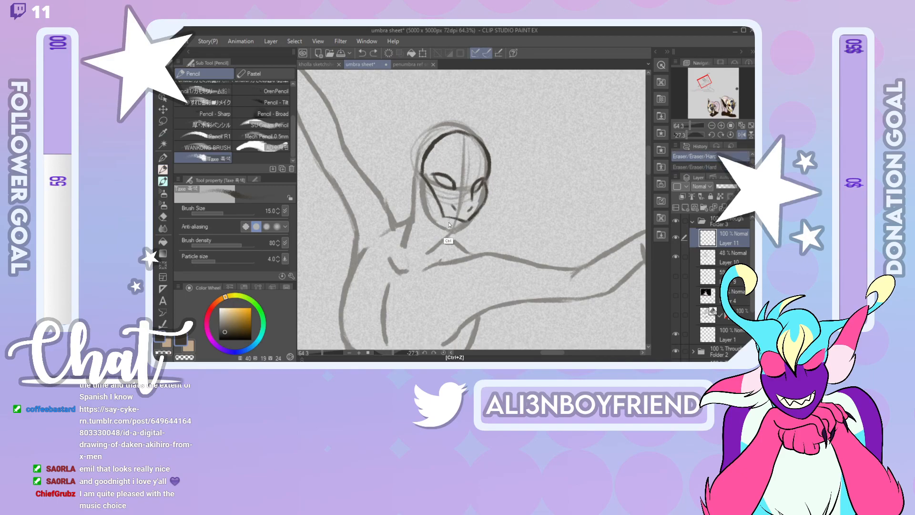
{"action": "left_click_drag", "start_coordinate": [441, 212], "coordinate": [442, 218]}
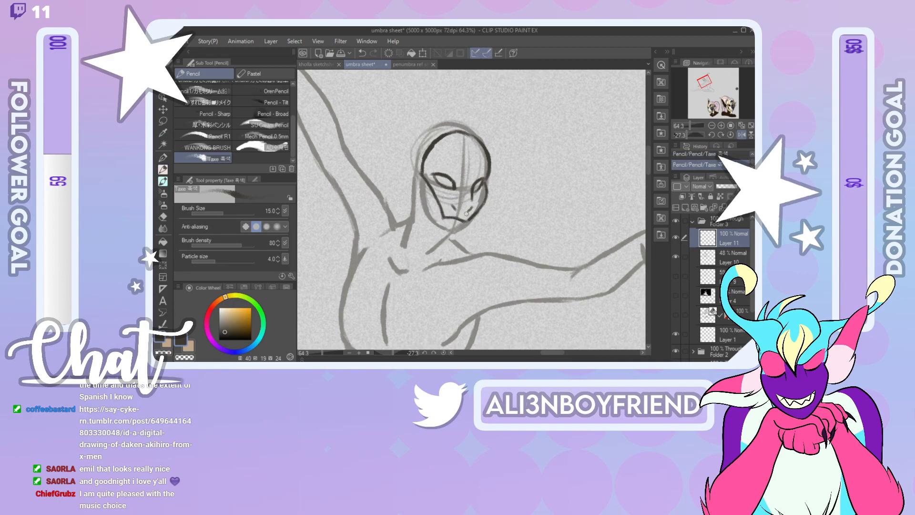
Step: Check the mask in penumbra ref small.png, then refine the near cheek line on the umbra sheet with pencil and hard eraser
{"action": "left_click", "coordinate": [413, 64]}
{"action": "left_click_drag", "start_coordinate": [740, 106], "coordinate": [700, 89]}
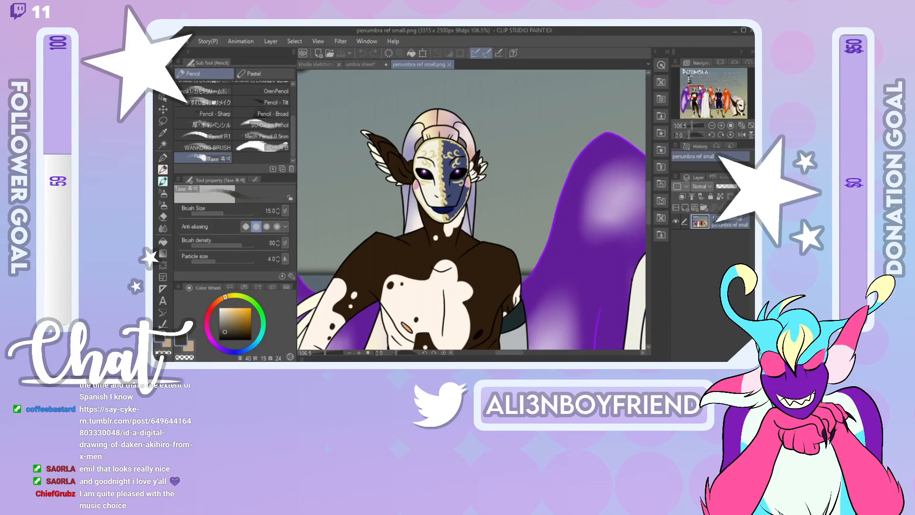
{"action": "left_click", "coordinate": [319, 64]}
{"action": "left_click", "coordinate": [381, 63]}
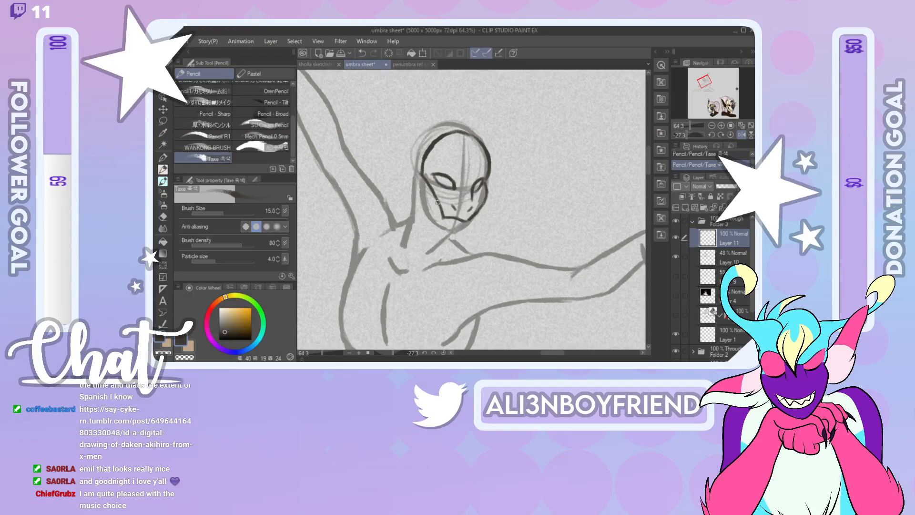
{"action": "left_click_drag", "start_coordinate": [437, 203], "coordinate": [440, 210]}
{"action": "left_click", "coordinate": [163, 217]}
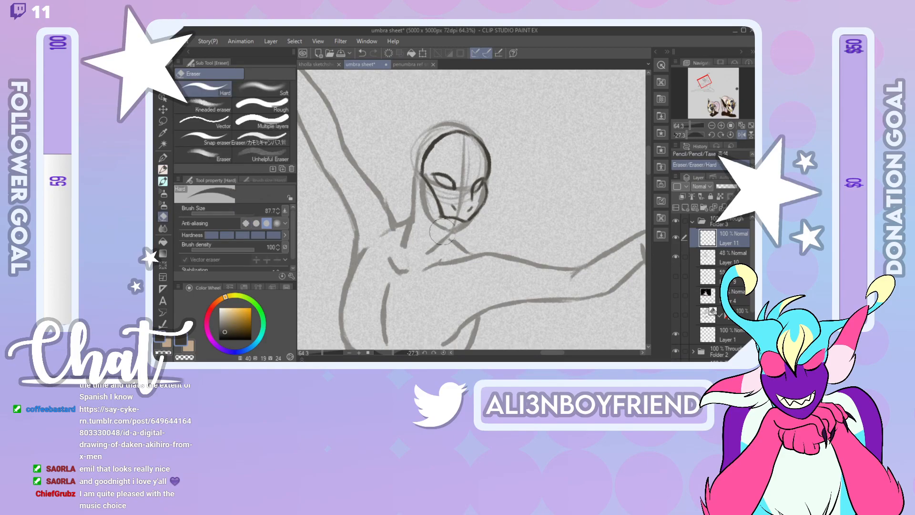
{"action": "left_click_drag", "start_coordinate": [426, 216], "coordinate": [429, 217]}
Step: Pencil the near side of the lower jaw as a curve from beside the eye down to the chin
{"action": "left_click", "coordinate": [162, 169]}
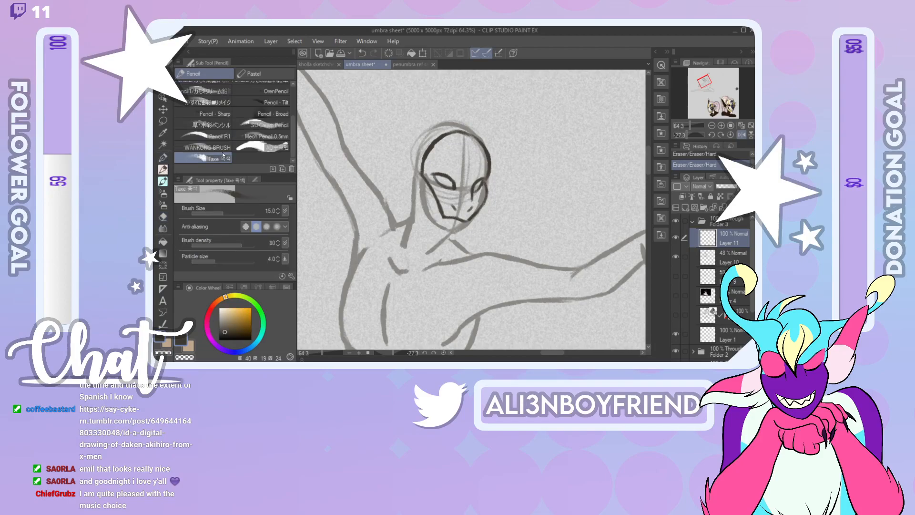
{"action": "mouse_move", "coordinate": [421, 183]}
{"action": "left_mouse_down"}
{"action": "mouse_move", "coordinate": [429, 215]}
{"action": "mouse_move", "coordinate": [448, 230]}
{"action": "left_mouse_up"}
{"action": "key", "text": "ctrl+z"}
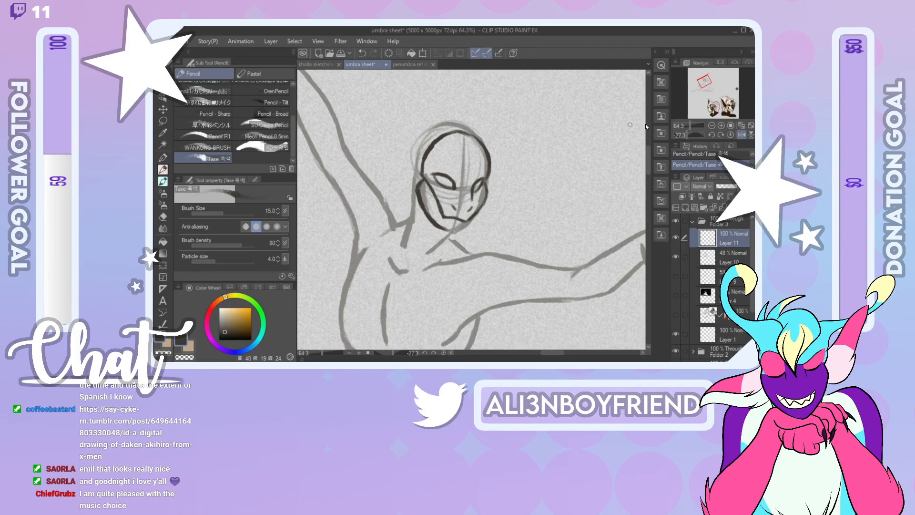
Step: Mirror the view and draw the jaw from the far cheek around the chin, undoing misplaced strokes
{"action": "left_click", "coordinate": [741, 135]}
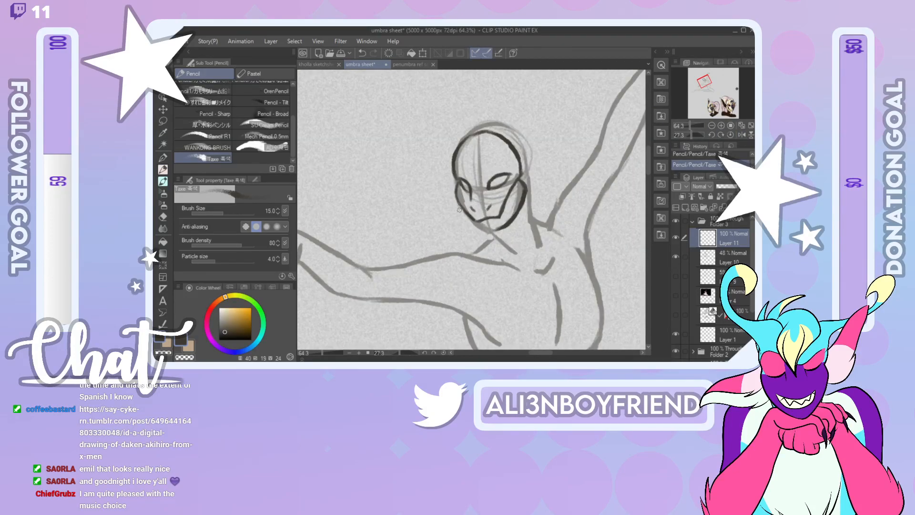
{"action": "key", "text": "ctrl+z"}
{"action": "mouse_move", "coordinate": [462, 210]}
{"action": "left_mouse_down"}
{"action": "mouse_move", "coordinate": [481, 229]}
{"action": "mouse_move", "coordinate": [464, 213]}
{"action": "mouse_move", "coordinate": [488, 232]}
{"action": "mouse_move", "coordinate": [496, 227]}
{"action": "left_mouse_up"}
{"action": "key", "text": "ctrl+z"}
{"action": "left_click_drag", "start_coordinate": [512, 215], "coordinate": [520, 190]}
{"action": "key", "text": "ctrl+z"}
Step: Trim the near jaw edge beside the cheek with the hard eraser and touch it up with the pencil
{"action": "left_click", "coordinate": [164, 218]}
{"action": "left_click_drag", "start_coordinate": [517, 190], "coordinate": [516, 188]}
{"action": "left_click_drag", "start_coordinate": [517, 189], "coordinate": [516, 187]}
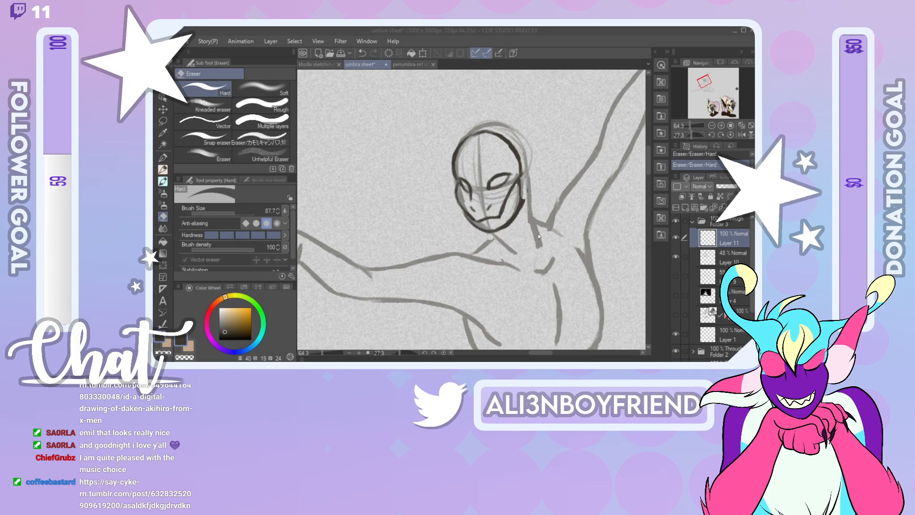
{"action": "left_click", "coordinate": [164, 217]}
{"action": "mouse_move", "coordinate": [528, 189]}
{"action": "left_mouse_down"}
{"action": "mouse_move", "coordinate": [514, 213]}
{"action": "mouse_move", "coordinate": [521, 202]}
{"action": "left_mouse_up"}
{"action": "left_click", "coordinate": [163, 169]}
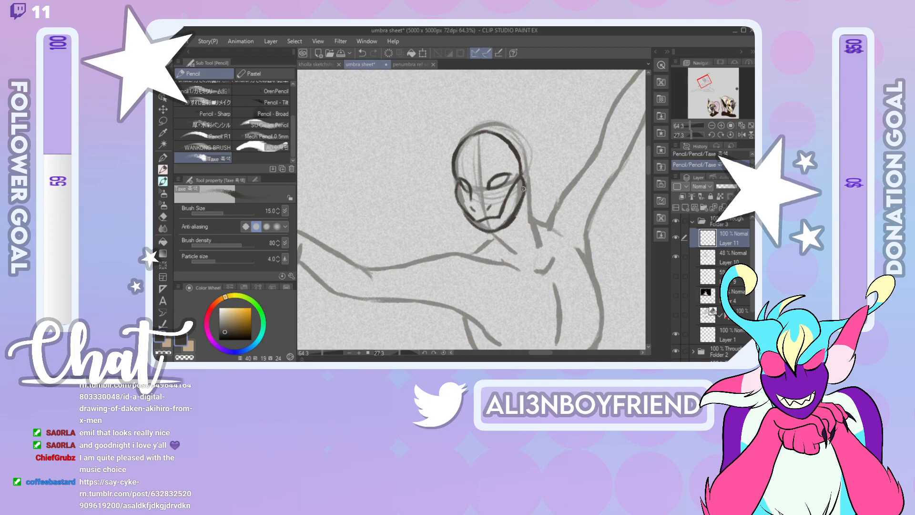
Step: Trim the near jaw edge down to the chin with the hard eraser and try a fresh pencil line there
{"action": "key", "text": "e"}
{"action": "left_click_drag", "start_coordinate": [527, 183], "coordinate": [517, 209]}
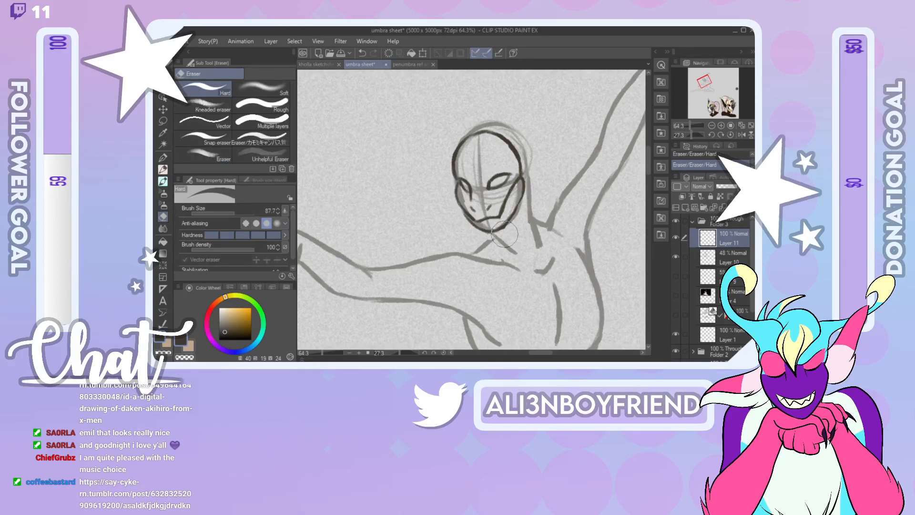
{"action": "key", "text": "p"}
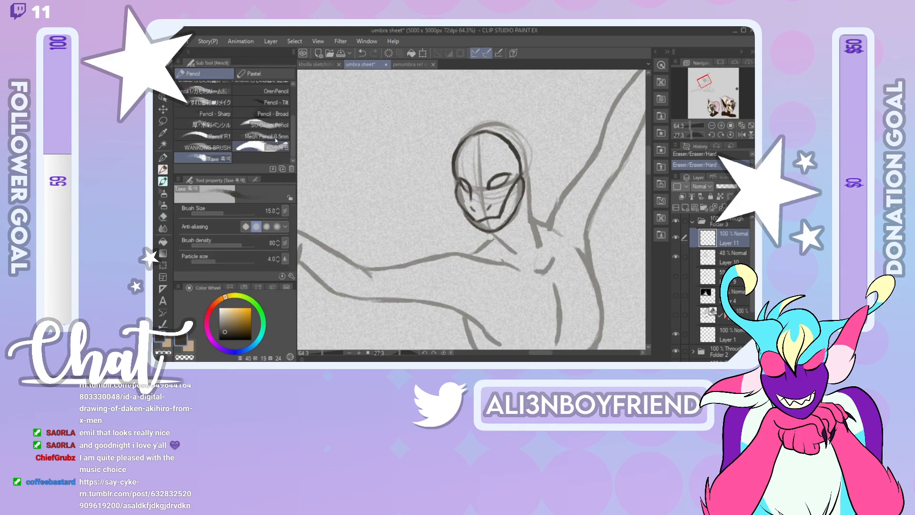
{"action": "left_click_drag", "start_coordinate": [501, 227], "coordinate": [523, 195]}
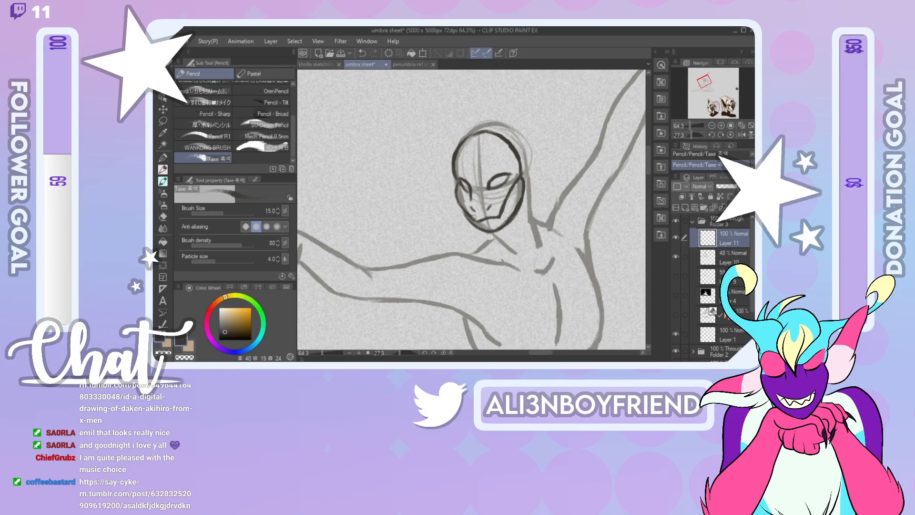
{"action": "key", "text": "ctrl+z"}
Step: Rework the mask's mouth line with pencil and a 35.9 hard eraser, undoing misplaced strokes, and check it mirrored
{"action": "left_click_drag", "start_coordinate": [487, 220], "coordinate": [477, 218]}
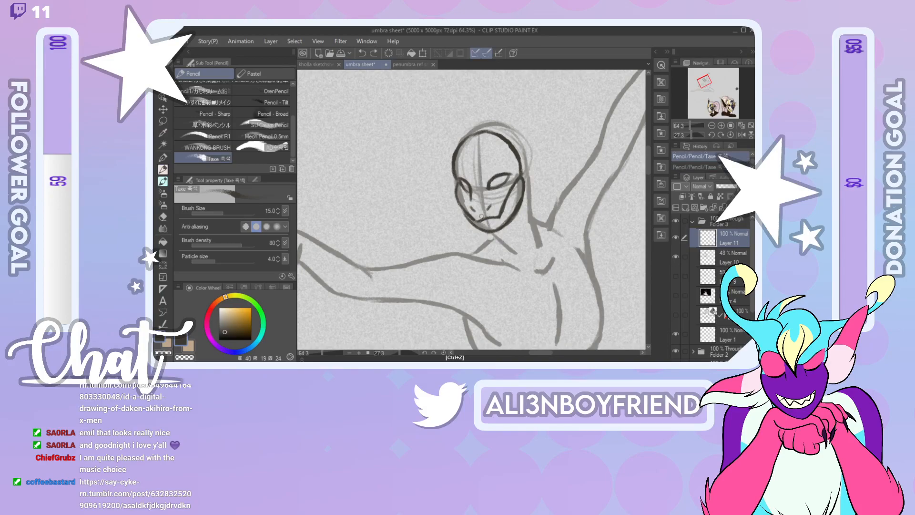
{"action": "key", "text": "ctrl+z"}
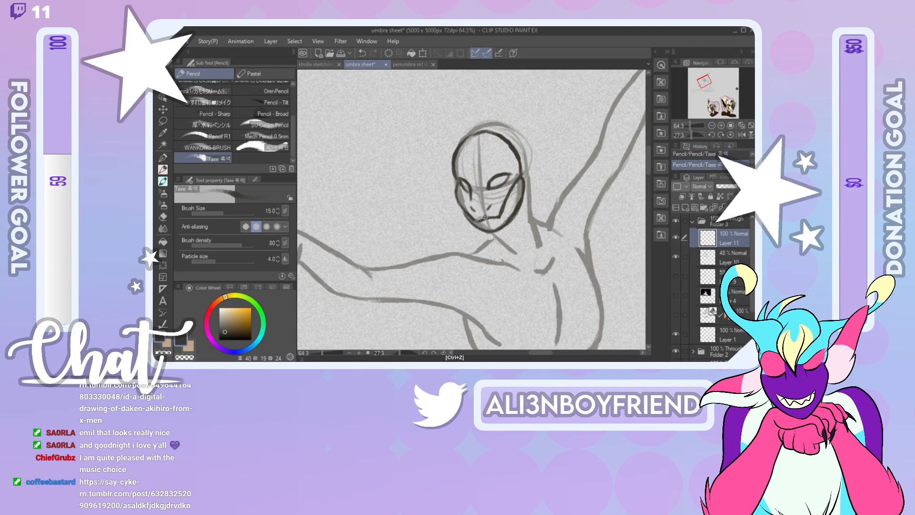
{"action": "left_click", "coordinate": [162, 217]}
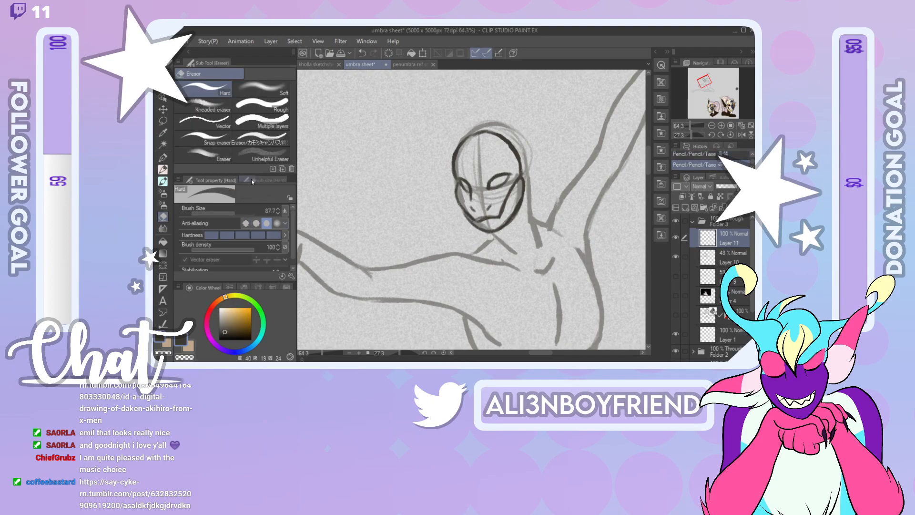
{"action": "left_click_drag", "start_coordinate": [234, 216], "coordinate": [229, 214]}
{"action": "left_click_drag", "start_coordinate": [477, 219], "coordinate": [481, 222]}
{"action": "left_click", "coordinate": [163, 170]}
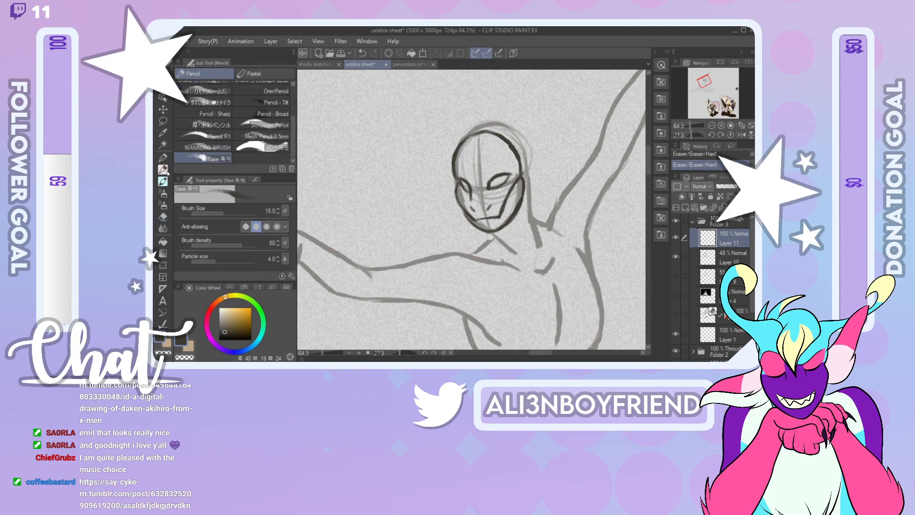
{"action": "left_click_drag", "start_coordinate": [479, 223], "coordinate": [495, 222]}
{"action": "key", "text": "ctrl+z"}
{"action": "key", "text": "ctrl+z"}
{"action": "key", "text": "ctrl+z"}
{"action": "left_click", "coordinate": [740, 135]}
{"action": "mouse_move", "coordinate": [710, 105]}
{"action": "left_mouse_down"}
{"action": "mouse_move", "coordinate": [731, 107]}
{"action": "mouse_move", "coordinate": [727, 85]}
{"action": "mouse_move", "coordinate": [706, 81]}
{"action": "left_mouse_up"}
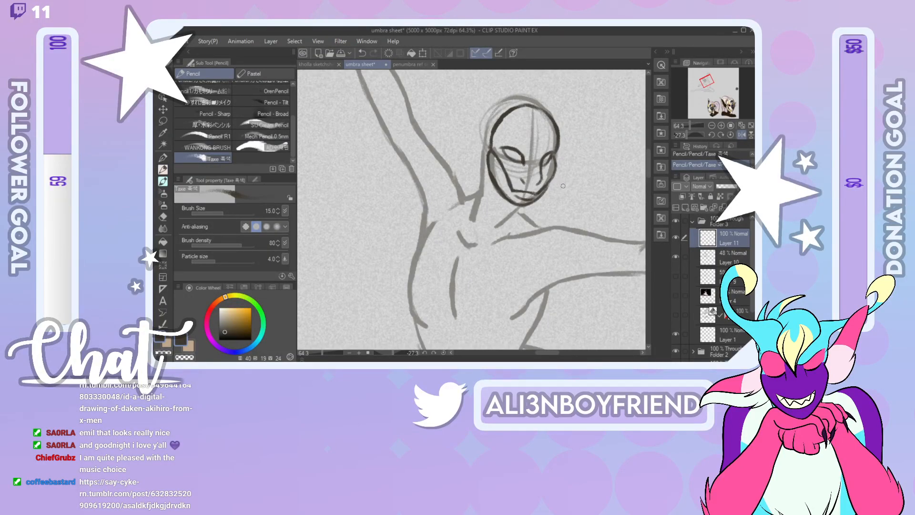
{"action": "left_click", "coordinate": [741, 135]}
Step: Reset the canvas rotation and pencil pointed feather tufts on the near and far sides of the head on Layer 11
{"action": "key", "text": "alt+bracketleft"}
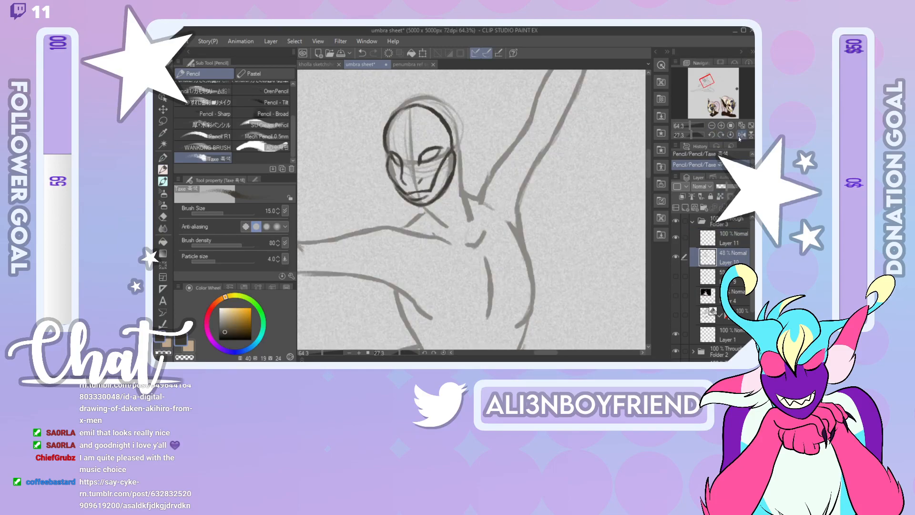
{"action": "left_click", "coordinate": [730, 134]}
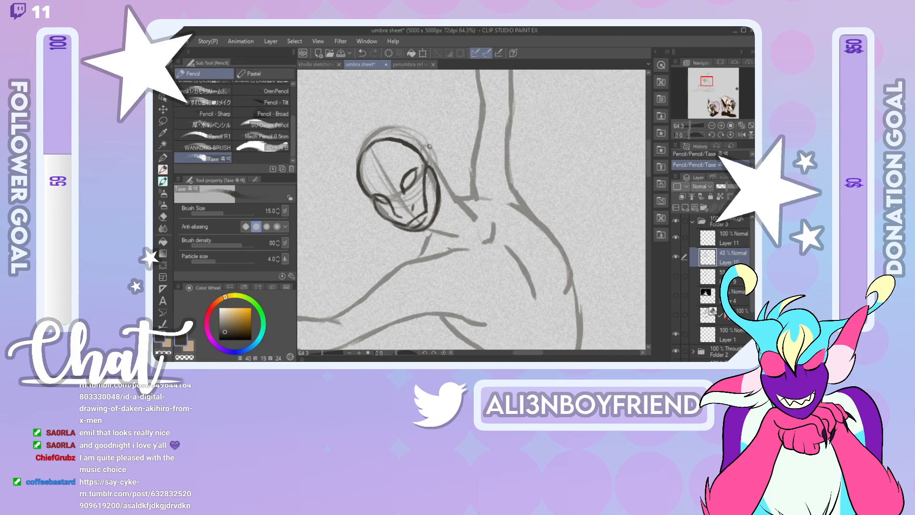
{"action": "mouse_move", "coordinate": [706, 82]}
{"action": "left_mouse_down"}
{"action": "mouse_move", "coordinate": [713, 105]}
{"action": "mouse_move", "coordinate": [706, 82]}
{"action": "left_mouse_up"}
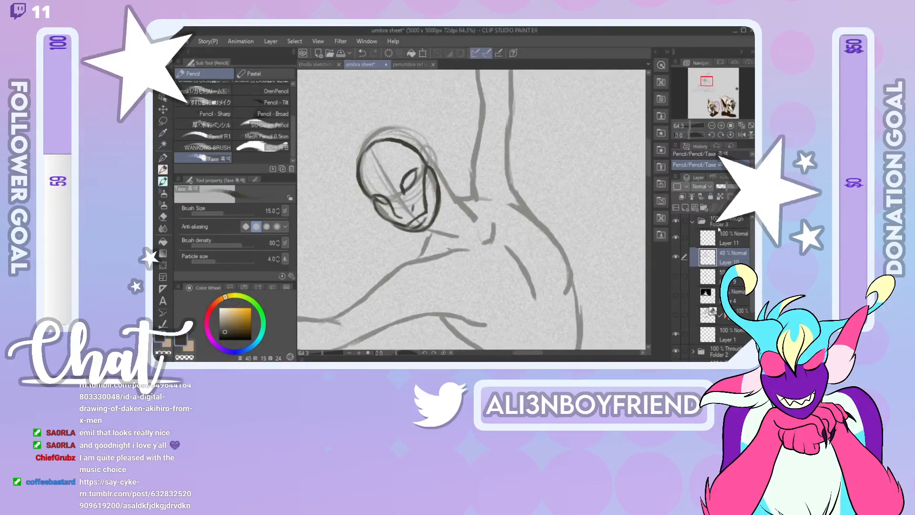
{"action": "left_click", "coordinate": [736, 243]}
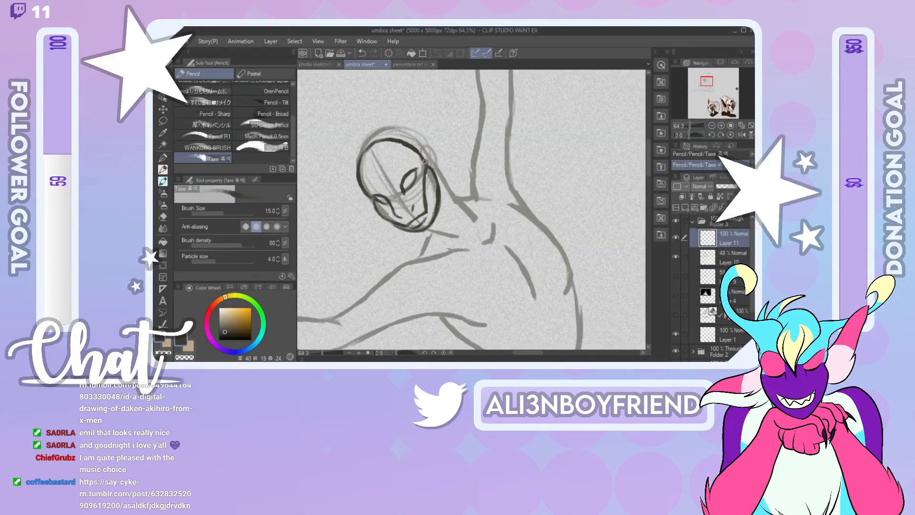
{"action": "key", "text": "ctrl+z"}
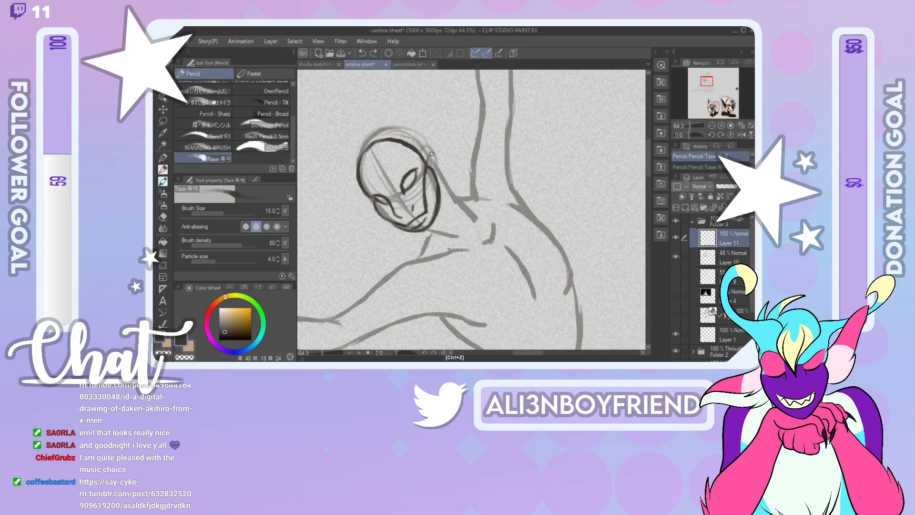
{"action": "key", "text": "ctrl+y"}
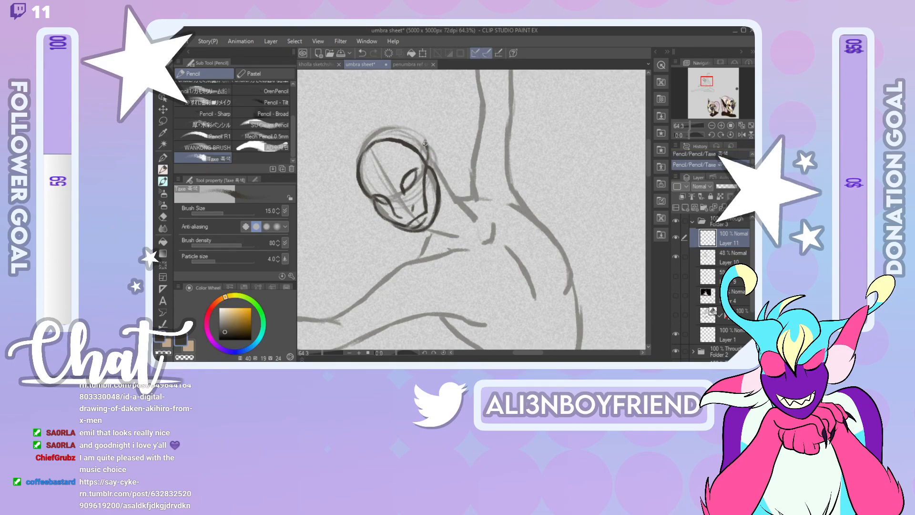
{"action": "left_click_drag", "start_coordinate": [419, 145], "coordinate": [422, 133]}
{"action": "left_click_drag", "start_coordinate": [435, 152], "coordinate": [431, 167]}
{"action": "mouse_move", "coordinate": [414, 145]}
{"action": "left_mouse_down"}
{"action": "mouse_move", "coordinate": [423, 118]}
{"action": "mouse_move", "coordinate": [434, 147]}
{"action": "left_mouse_up"}
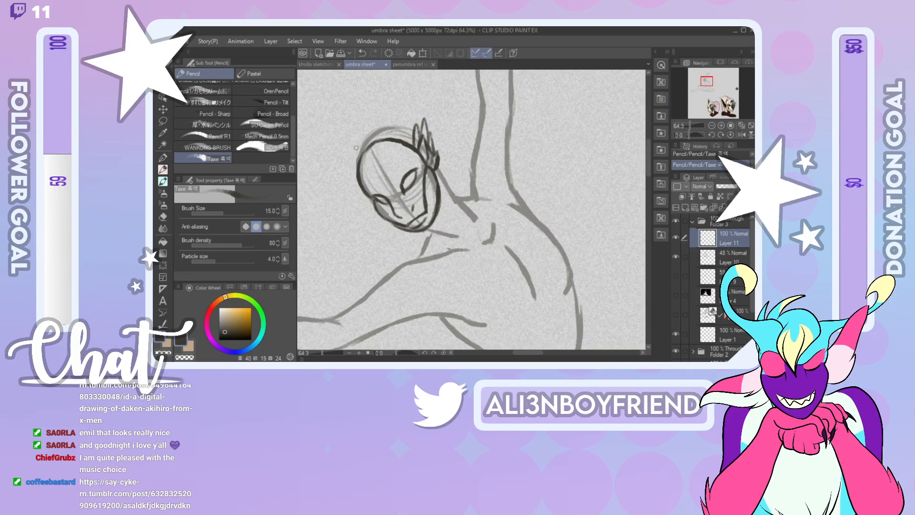
{"action": "mouse_move", "coordinate": [357, 145]}
{"action": "left_mouse_down"}
{"action": "mouse_move", "coordinate": [345, 113]}
{"action": "mouse_move", "coordinate": [370, 138]}
{"action": "mouse_move", "coordinate": [332, 96]}
{"action": "mouse_move", "coordinate": [353, 134]}
{"action": "mouse_move", "coordinate": [347, 114]}
{"action": "mouse_move", "coordinate": [366, 135]}
{"action": "mouse_move", "coordinate": [347, 101]}
{"action": "mouse_move", "coordinate": [373, 134]}
{"action": "left_mouse_up"}
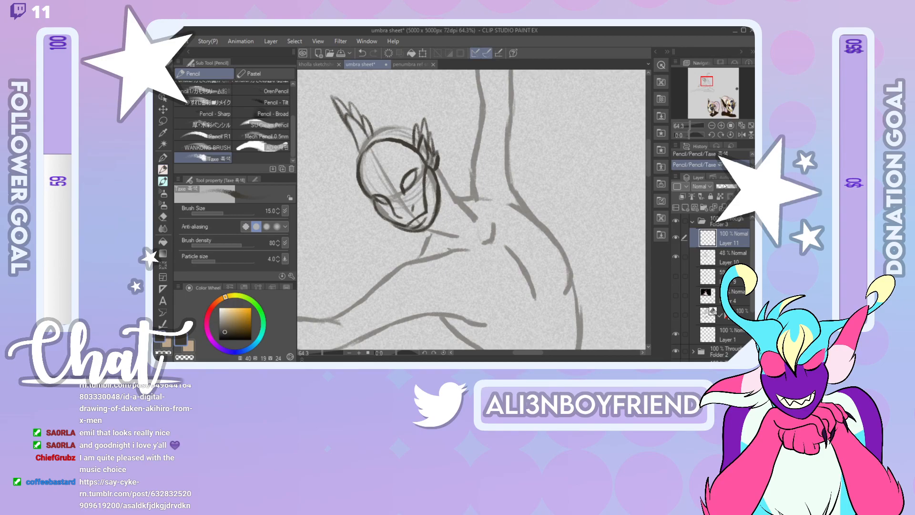
Step: Add a new layer above Layer 11 and try curves rising from the far feathers over the head, undoing misplaced strokes
{"action": "left_click", "coordinate": [685, 207]}
{"action": "left_click_drag", "start_coordinate": [357, 157], "coordinate": [358, 163]}
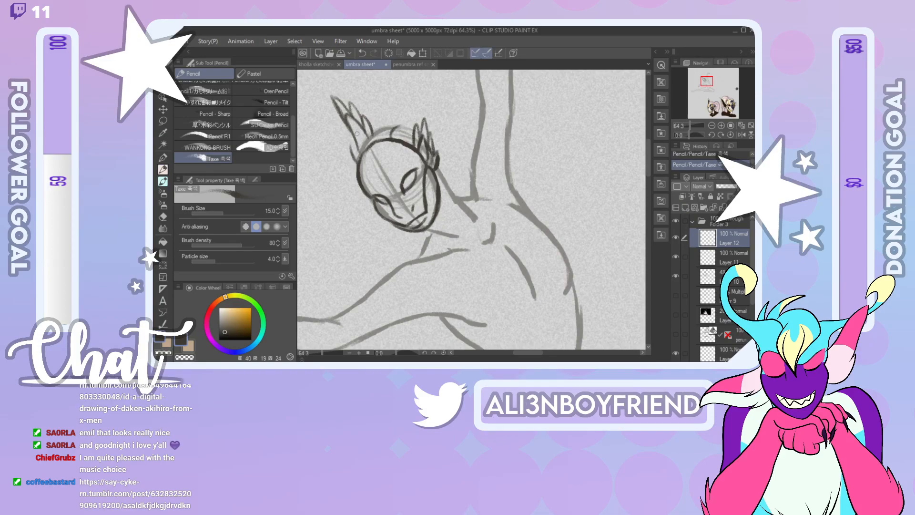
{"action": "mouse_move", "coordinate": [351, 151]}
{"action": "left_mouse_down"}
{"action": "mouse_move", "coordinate": [360, 126]}
{"action": "mouse_move", "coordinate": [381, 113]}
{"action": "left_mouse_up"}
{"action": "key", "text": "ctrl+z"}
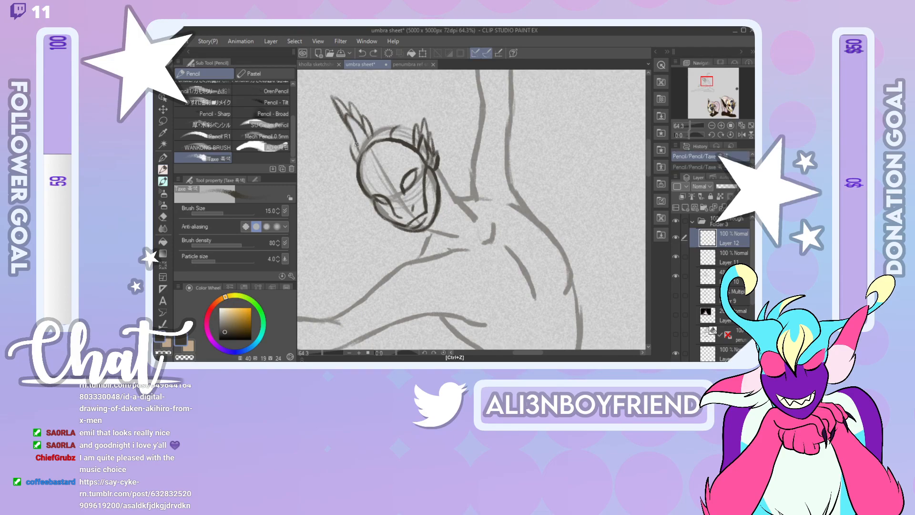
{"action": "left_click_drag", "start_coordinate": [352, 149], "coordinate": [361, 119]}
{"action": "left_click_drag", "start_coordinate": [347, 145], "coordinate": [359, 118]}
{"action": "key", "text": "ctrl+z"}
{"action": "mouse_move", "coordinate": [351, 151]}
{"action": "left_mouse_down"}
{"action": "mouse_move", "coordinate": [358, 115]}
{"action": "mouse_move", "coordinate": [350, 143]}
{"action": "mouse_move", "coordinate": [368, 112]}
{"action": "mouse_move", "coordinate": [362, 116]}
{"action": "mouse_move", "coordinate": [390, 109]}
{"action": "left_mouse_up"}
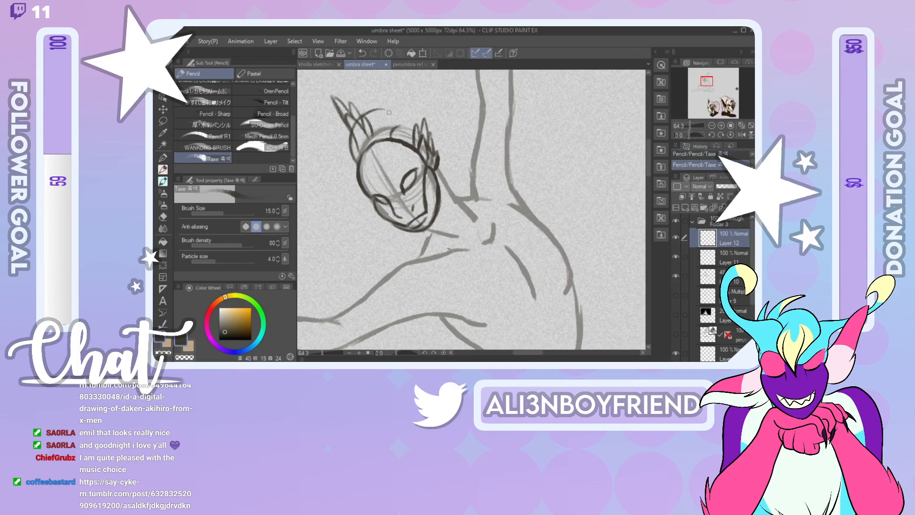
{"action": "key", "text": "ctrl+z"}
{"action": "key", "text": "ctrl+z"}
Step: Pencil the curved top edge of the headpiece on Layer 12, arching over the mask from the far to the near feathers
{"action": "left_click", "coordinate": [741, 135]}
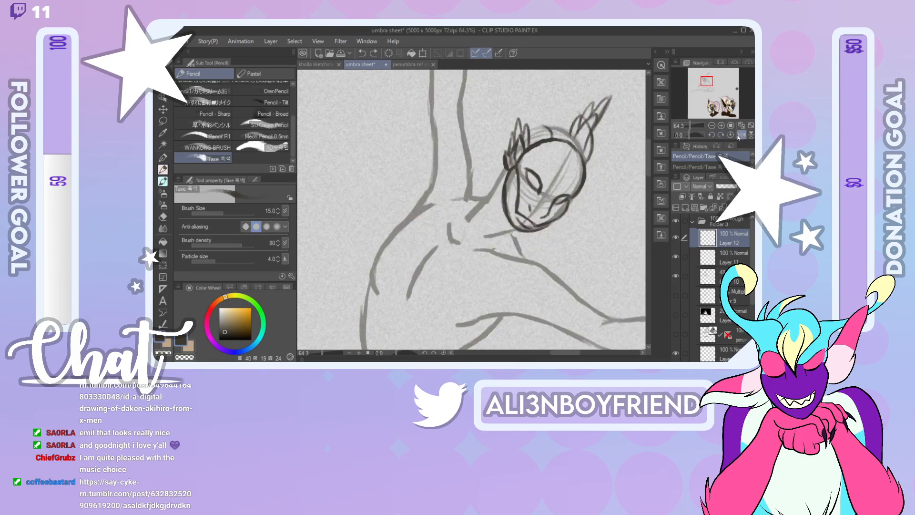
{"action": "left_click_drag", "start_coordinate": [688, 133], "coordinate": [686, 132]}
{"action": "left_click", "coordinate": [740, 135]}
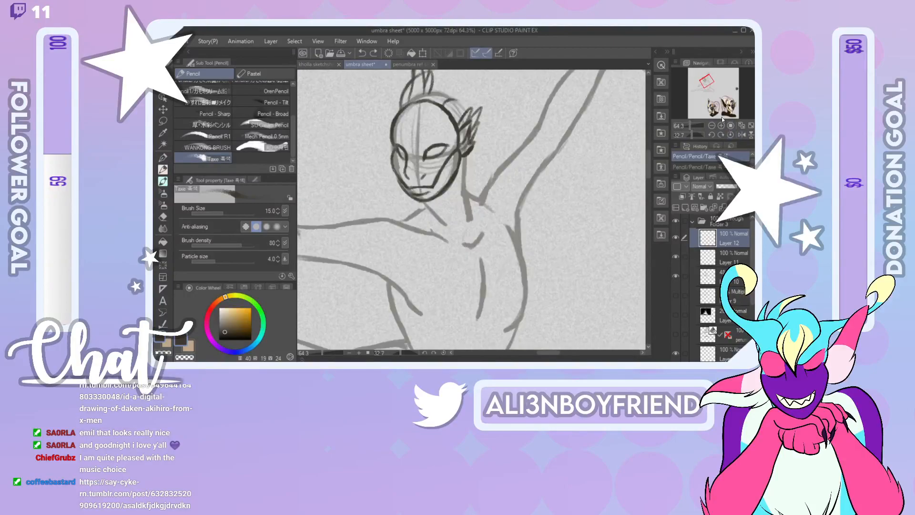
{"action": "left_click_drag", "start_coordinate": [647, 166], "coordinate": [647, 157]}
{"action": "key", "text": "ctrl+z"}
{"action": "mouse_move", "coordinate": [402, 188]}
{"action": "left_mouse_down"}
{"action": "mouse_move", "coordinate": [398, 175]}
{"action": "mouse_move", "coordinate": [426, 153]}
{"action": "mouse_move", "coordinate": [452, 160]}
{"action": "mouse_move", "coordinate": [471, 187]}
{"action": "mouse_move", "coordinate": [463, 190]}
{"action": "mouse_move", "coordinate": [468, 183]}
{"action": "left_mouse_up"}
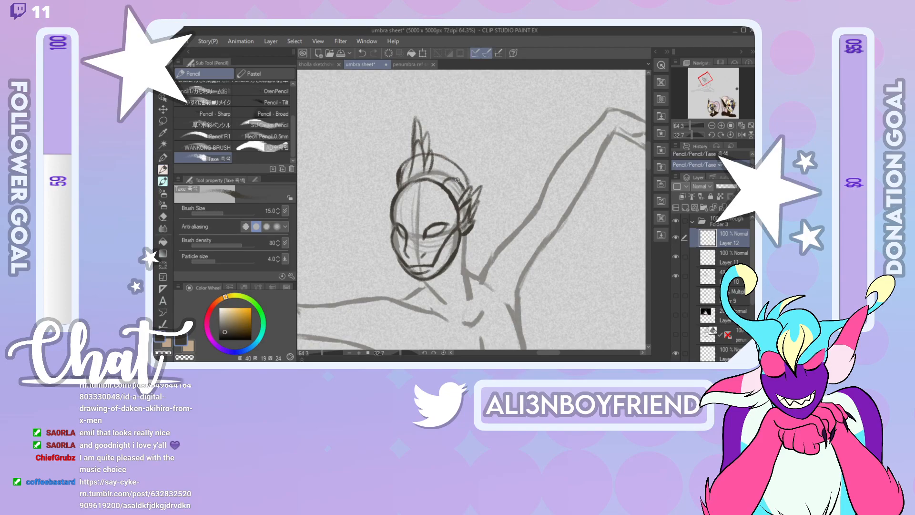
{"action": "left_click_drag", "start_coordinate": [398, 179], "coordinate": [413, 158]}
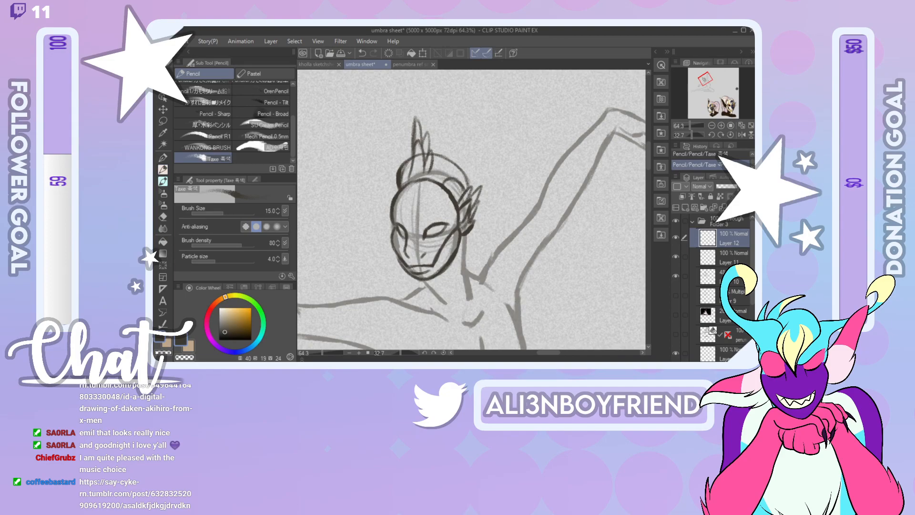
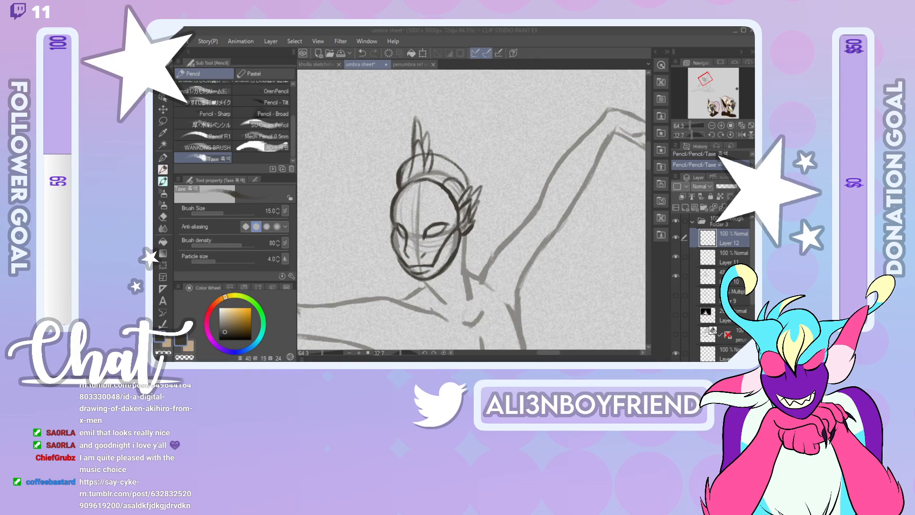
{"action": "left_click", "coordinate": [728, 243]}
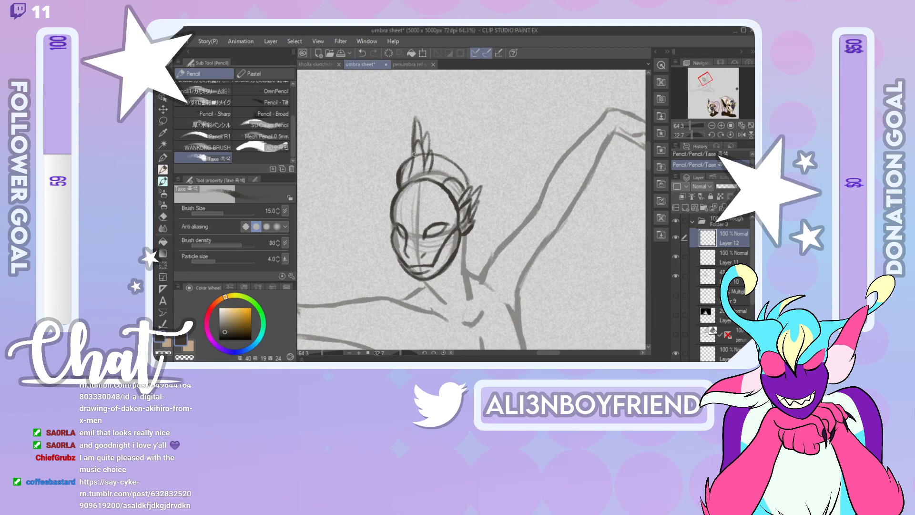
{"action": "mouse_move", "coordinate": [403, 169]}
{"action": "left_mouse_down"}
{"action": "mouse_move", "coordinate": [439, 157]}
{"action": "mouse_move", "coordinate": [417, 158]}
{"action": "mouse_move", "coordinate": [458, 166]}
{"action": "left_mouse_up"}
Step: Erase the feather lines that overlap the headpiece on Layers 12 and 11 with the hard eraser
{"action": "left_click", "coordinate": [163, 216]}
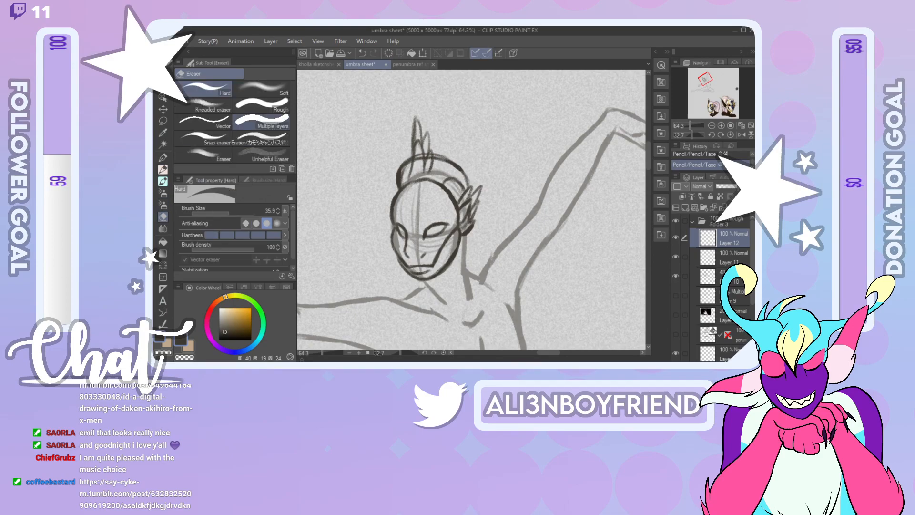
{"action": "left_click", "coordinate": [738, 136]}
{"action": "mouse_move", "coordinate": [483, 148]}
{"action": "left_mouse_down"}
{"action": "mouse_move", "coordinate": [495, 157]}
{"action": "mouse_move", "coordinate": [517, 153]}
{"action": "left_mouse_up"}
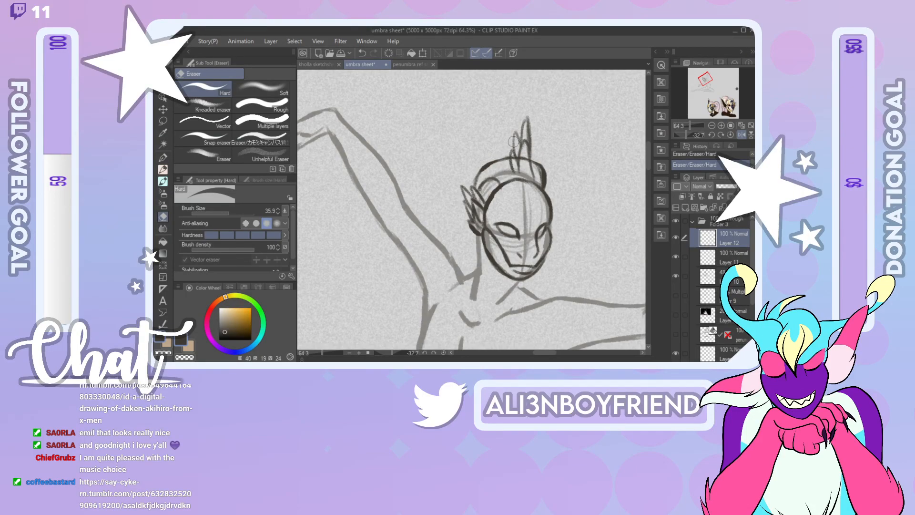
{"action": "left_click", "coordinate": [733, 258]}
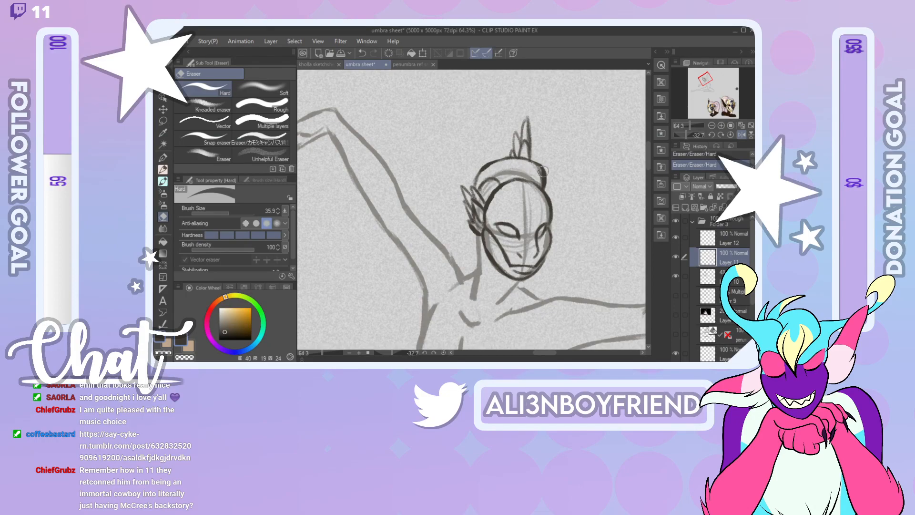
{"action": "left_click", "coordinate": [706, 234]}
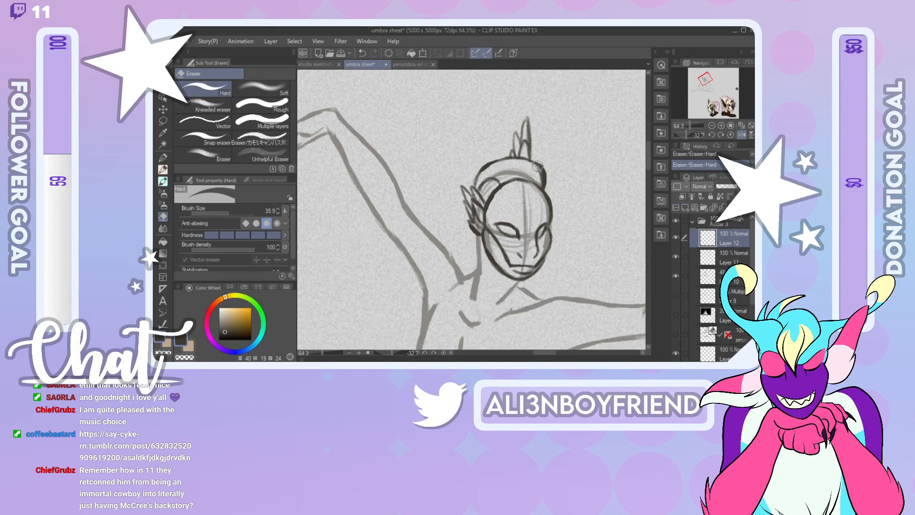
Step: Pencil the headpiece's inner lines on Layer 12 and reshape its far edge beside the mask with hard eraser and pencil
{"action": "left_click", "coordinate": [741, 134]}
{"action": "key", "text": "p"}
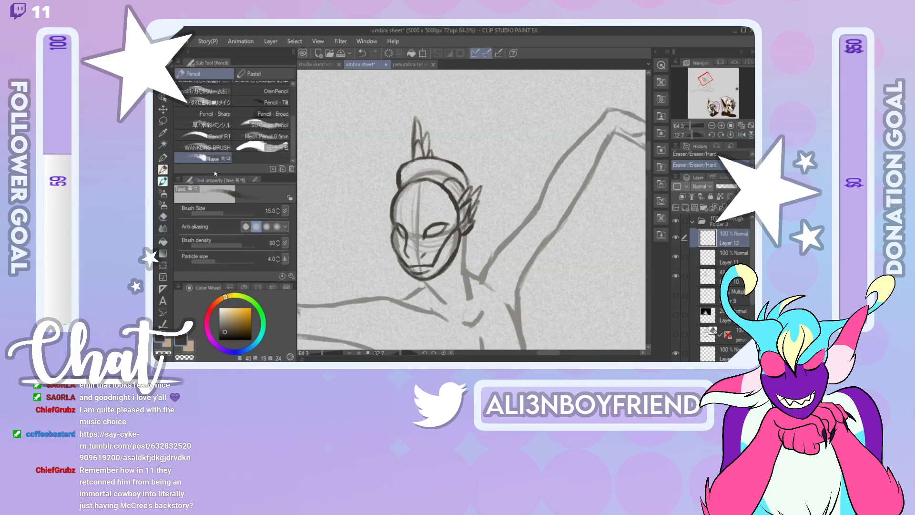
{"action": "mouse_move", "coordinate": [419, 169]}
{"action": "left_mouse_down"}
{"action": "mouse_move", "coordinate": [418, 178]}
{"action": "mouse_move", "coordinate": [425, 168]}
{"action": "left_mouse_up"}
{"action": "left_click", "coordinate": [730, 135]}
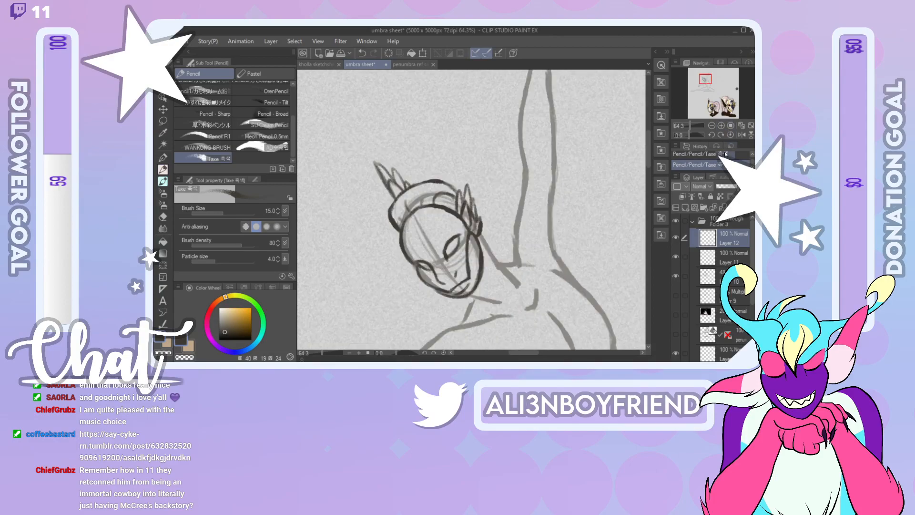
{"action": "mouse_move", "coordinate": [395, 217]}
{"action": "left_mouse_down"}
{"action": "mouse_move", "coordinate": [405, 191]}
{"action": "mouse_move", "coordinate": [387, 222]}
{"action": "mouse_move", "coordinate": [408, 187]}
{"action": "left_mouse_up"}
{"action": "key", "text": "e"}
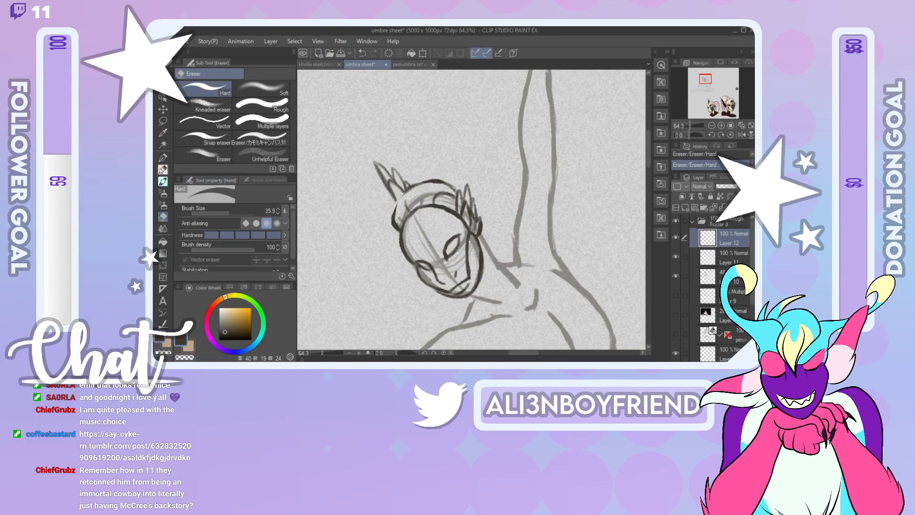
{"action": "key", "text": "p"}
{"action": "mouse_move", "coordinate": [401, 223]}
{"action": "left_mouse_down"}
{"action": "mouse_move", "coordinate": [393, 204]}
{"action": "mouse_move", "coordinate": [416, 183]}
{"action": "left_mouse_up"}
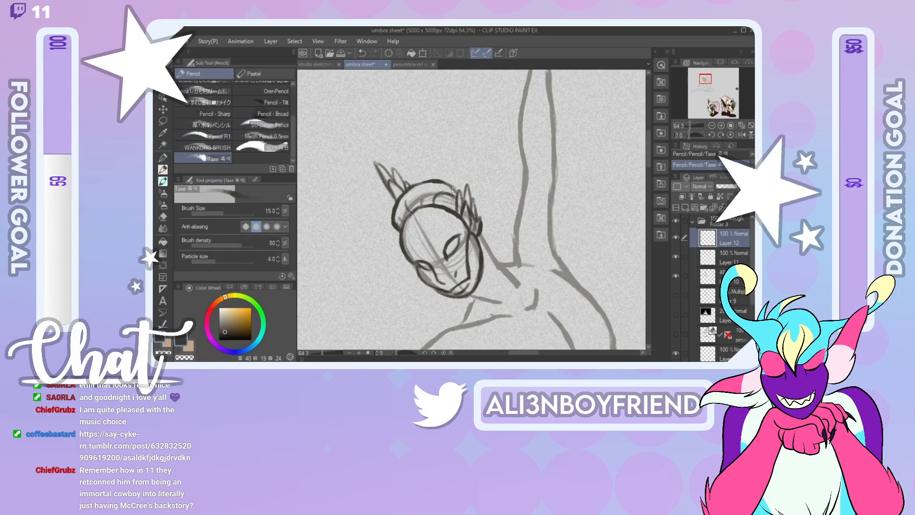
{"action": "mouse_move", "coordinate": [704, 81]}
{"action": "left_mouse_down"}
{"action": "mouse_move", "coordinate": [707, 92]}
{"action": "mouse_move", "coordinate": [705, 84]}
{"action": "left_mouse_up"}
{"action": "left_click", "coordinate": [712, 125]}
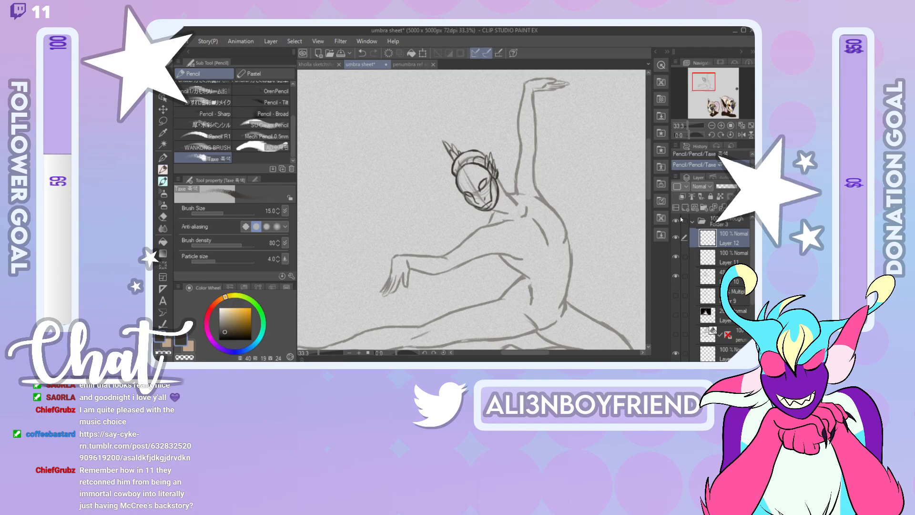
{"action": "left_click_drag", "start_coordinate": [711, 88], "coordinate": [709, 87]}
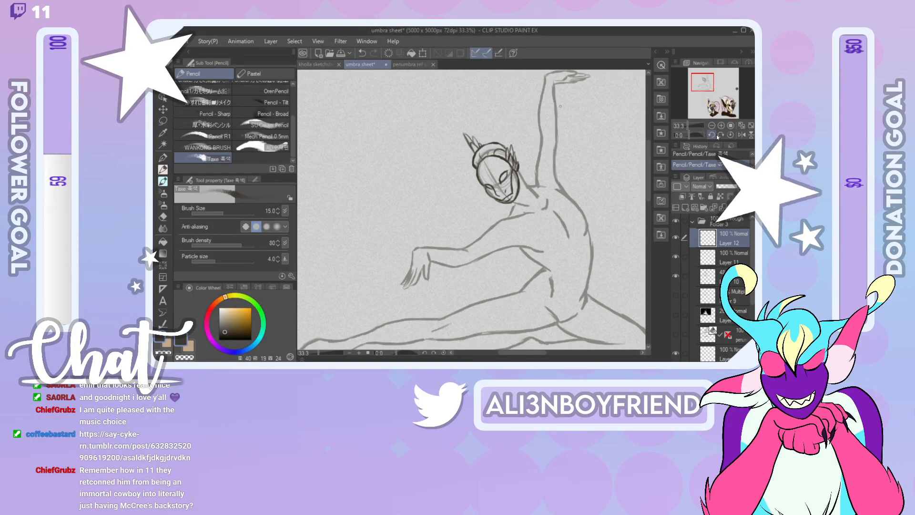
Step: Add a new layer above Layer 12 and pencil a high arc from the headpiece over the head toward the raised arm
{"action": "left_click", "coordinate": [686, 207]}
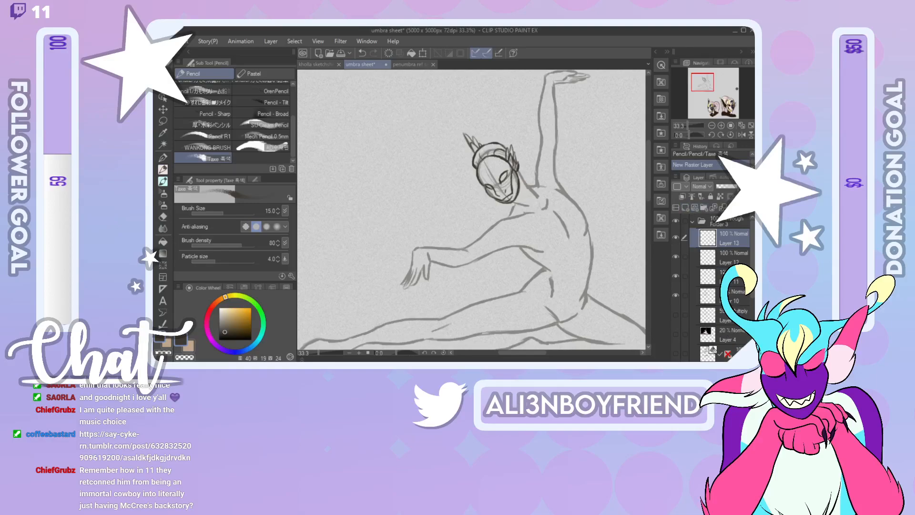
{"action": "left_click", "coordinate": [738, 135]}
{"action": "left_click", "coordinate": [738, 135]}
{"action": "mouse_move", "coordinate": [499, 143]}
{"action": "left_mouse_down"}
{"action": "mouse_move", "coordinate": [516, 120]}
{"action": "mouse_move", "coordinate": [540, 123]}
{"action": "mouse_move", "coordinate": [521, 116]}
{"action": "mouse_move", "coordinate": [546, 124]}
{"action": "mouse_move", "coordinate": [538, 119]}
{"action": "mouse_move", "coordinate": [552, 144]}
{"action": "left_mouse_up"}
{"action": "mouse_move", "coordinate": [497, 142]}
{"action": "left_mouse_down"}
{"action": "mouse_move", "coordinate": [539, 117]}
{"action": "mouse_move", "coordinate": [554, 138]}
{"action": "mouse_move", "coordinate": [551, 163]}
{"action": "left_mouse_up"}
{"action": "left_click", "coordinate": [742, 135]}
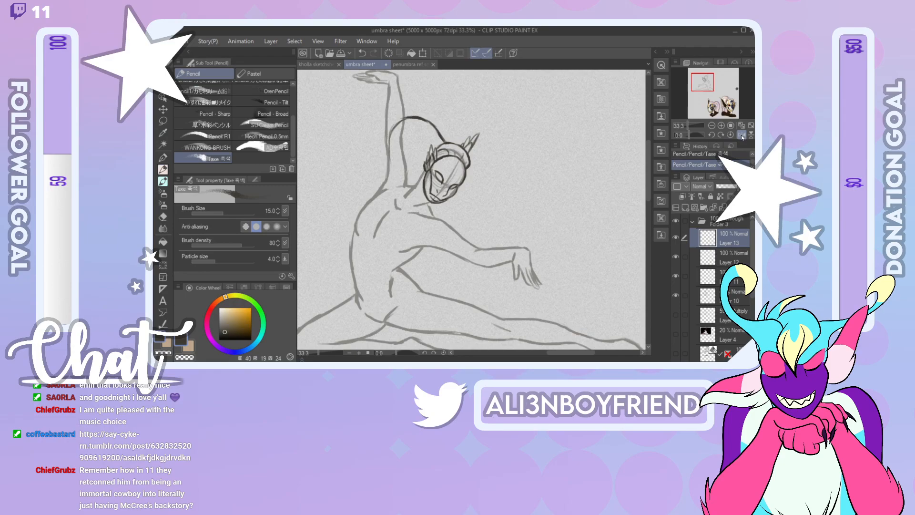
{"action": "left_click", "coordinate": [742, 136]}
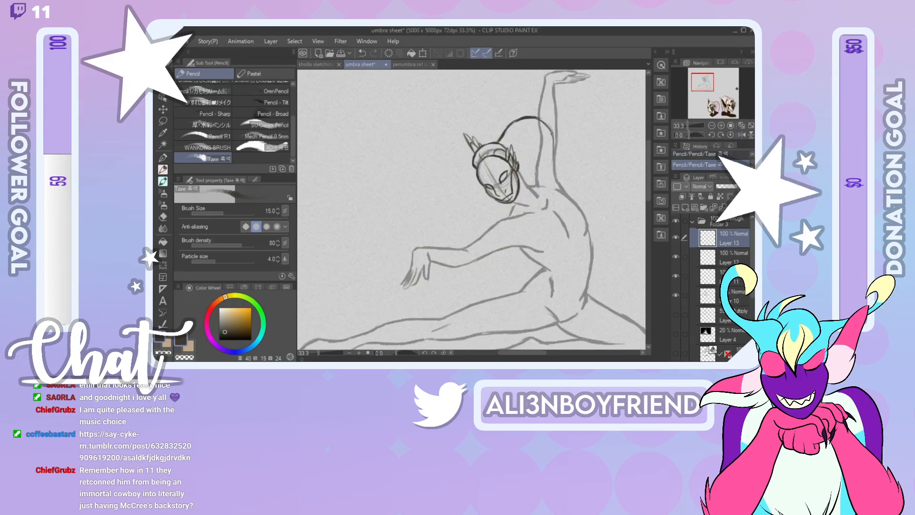
Step: Extend the arc down past the raised arm and try an inner strand beside the mask on Layer 13
{"action": "left_click_drag", "start_coordinate": [553, 160], "coordinate": [562, 226]}
{"action": "left_click_drag", "start_coordinate": [514, 152], "coordinate": [519, 199]}
{"action": "left_click", "coordinate": [675, 238]}
{"action": "left_click", "coordinate": [676, 238]}
{"action": "mouse_move", "coordinate": [524, 193]}
{"action": "left_mouse_down"}
{"action": "mouse_move", "coordinate": [519, 155]}
{"action": "mouse_move", "coordinate": [516, 163]}
{"action": "left_mouse_up"}
Step: Enlarge the hard eraser to 118.1 and erase the whole arc from Layer 13
{"action": "key", "text": "e"}
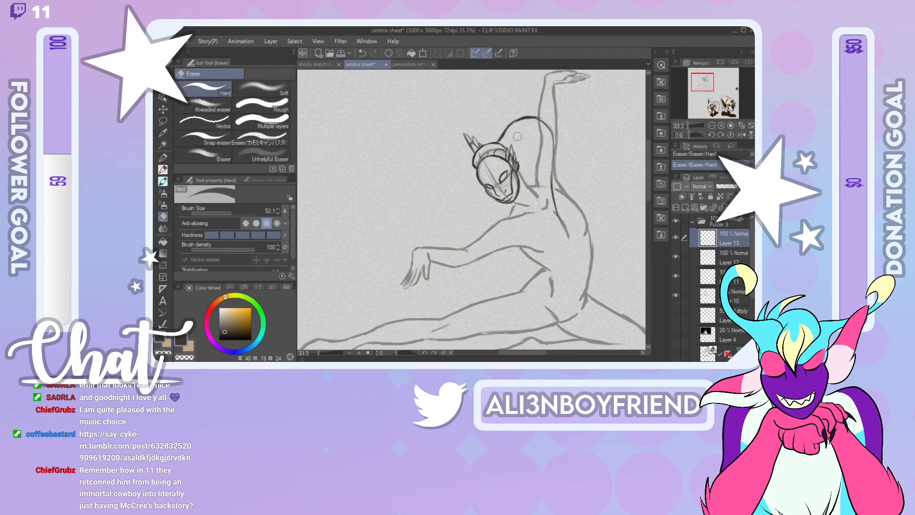
{"action": "left_click", "coordinate": [232, 213]}
{"action": "left_click", "coordinate": [237, 213]}
{"action": "mouse_move", "coordinate": [493, 146]}
{"action": "left_mouse_down"}
{"action": "mouse_move", "coordinate": [516, 118]}
{"action": "mouse_move", "coordinate": [552, 115]}
{"action": "mouse_move", "coordinate": [536, 145]}
{"action": "mouse_move", "coordinate": [567, 238]}
{"action": "left_mouse_up"}
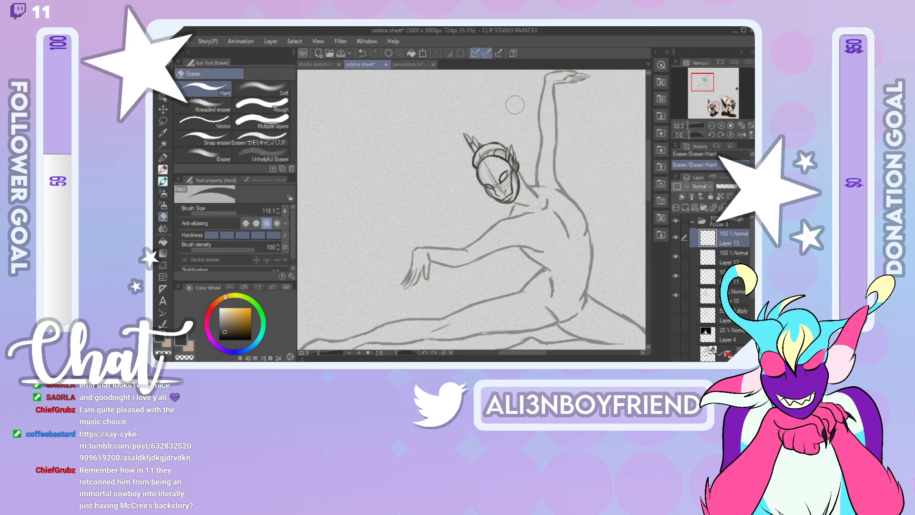
Step: Pencil a lower arc on Layer 13 from the headpiece across the raised arm and down behind the shoulder, thickening its outer edge
{"action": "key", "text": "p"}
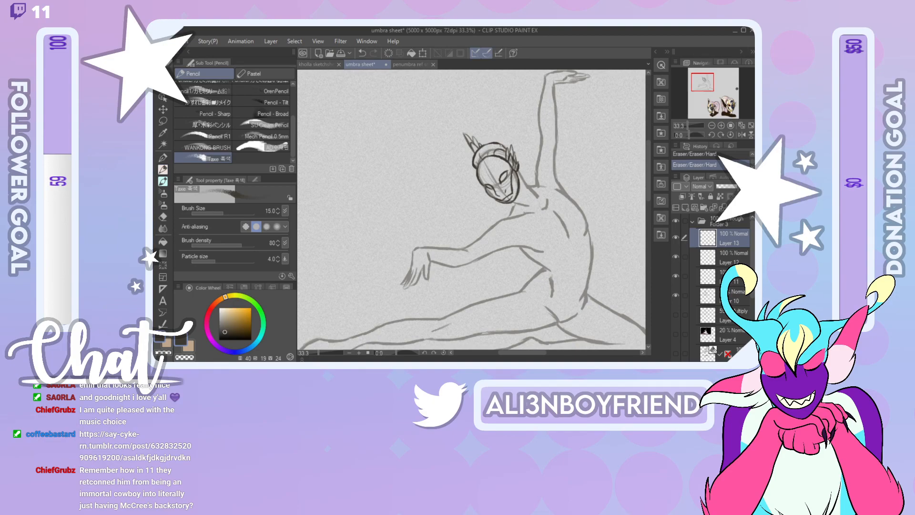
{"action": "left_click_drag", "start_coordinate": [494, 143], "coordinate": [499, 142]}
{"action": "left_click_drag", "start_coordinate": [494, 143], "coordinate": [510, 137]}
{"action": "left_click_drag", "start_coordinate": [491, 147], "coordinate": [534, 131]}
{"action": "key", "text": "ctrl+z"}
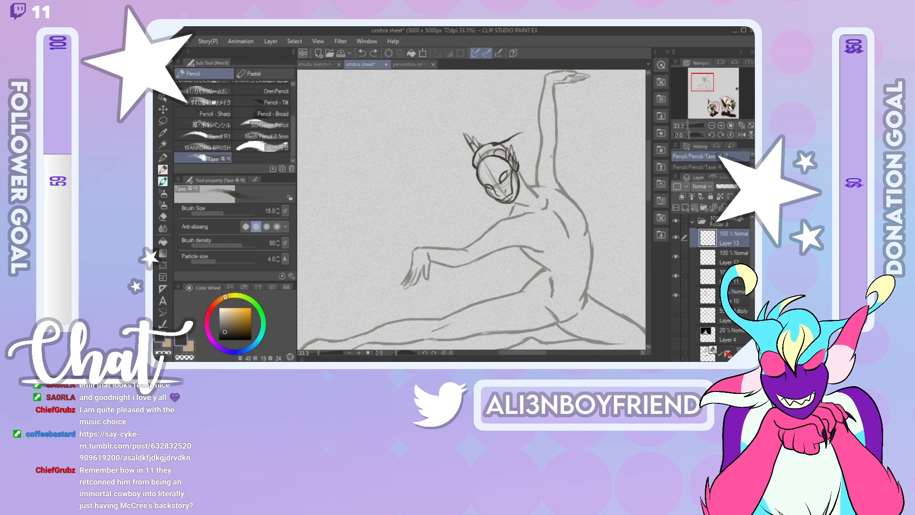
{"action": "mouse_move", "coordinate": [500, 140]}
{"action": "left_mouse_down"}
{"action": "mouse_move", "coordinate": [535, 130]}
{"action": "mouse_move", "coordinate": [548, 137]}
{"action": "left_mouse_up"}
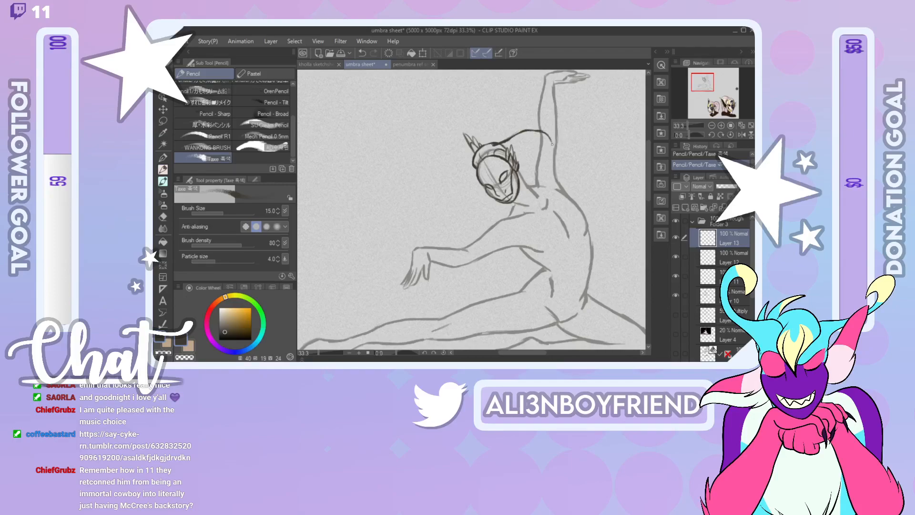
{"action": "left_click_drag", "start_coordinate": [549, 136], "coordinate": [567, 200]}
{"action": "left_click", "coordinate": [742, 135]}
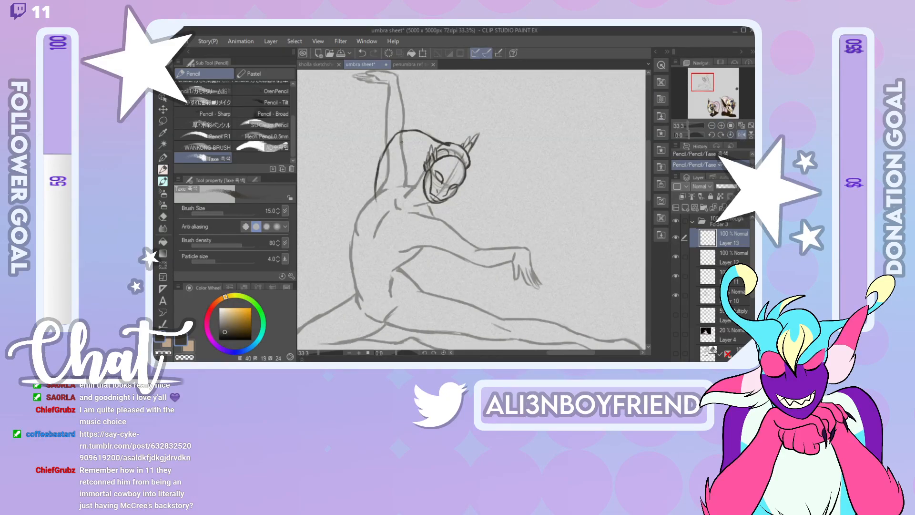
{"action": "mouse_move", "coordinate": [399, 131]}
{"action": "left_mouse_down"}
{"action": "mouse_move", "coordinate": [376, 178]}
{"action": "mouse_move", "coordinate": [374, 214]}
{"action": "left_mouse_up"}
{"action": "mouse_move", "coordinate": [428, 157]}
{"action": "left_mouse_down"}
{"action": "mouse_move", "coordinate": [423, 180]}
{"action": "mouse_move", "coordinate": [427, 159]}
{"action": "mouse_move", "coordinate": [427, 203]}
{"action": "mouse_move", "coordinate": [421, 182]}
{"action": "mouse_move", "coordinate": [439, 221]}
{"action": "left_mouse_up"}
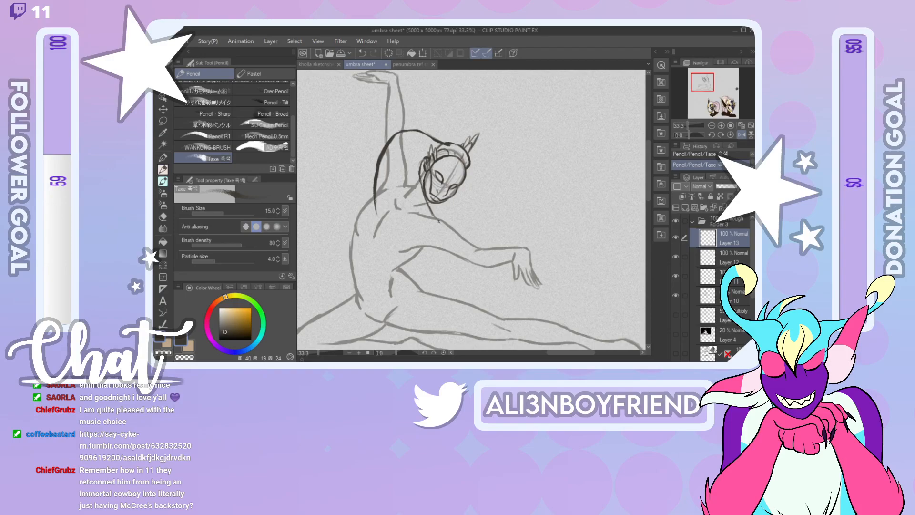
{"action": "key", "text": "ctrl+z"}
{"action": "key", "text": "ctrl+z"}
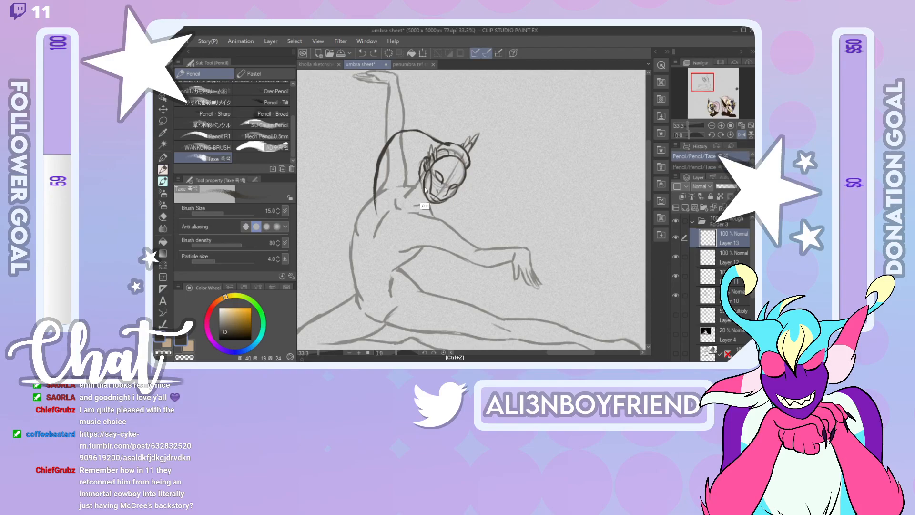
{"action": "mouse_move", "coordinate": [419, 176]}
{"action": "left_mouse_down"}
{"action": "mouse_move", "coordinate": [443, 241]}
{"action": "mouse_move", "coordinate": [432, 227]}
{"action": "mouse_move", "coordinate": [484, 271]}
{"action": "left_mouse_up"}
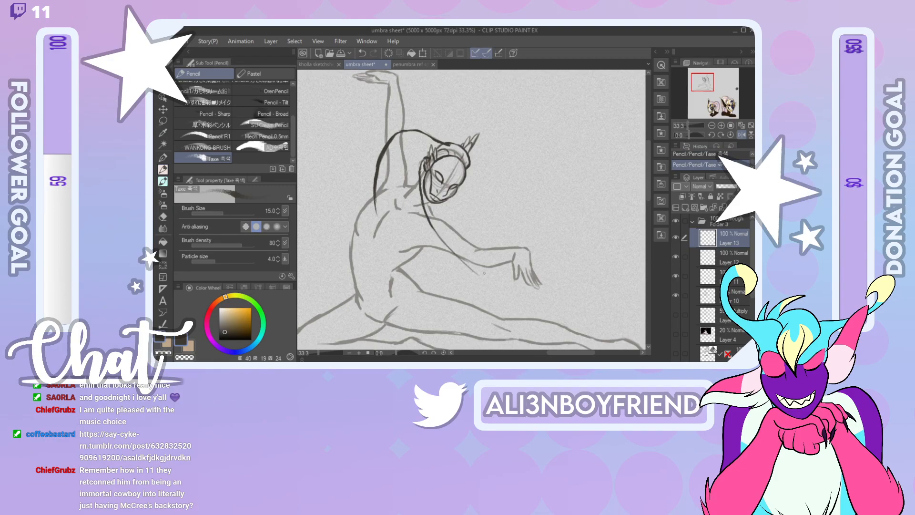
{"action": "key", "text": "ctrl+z"}
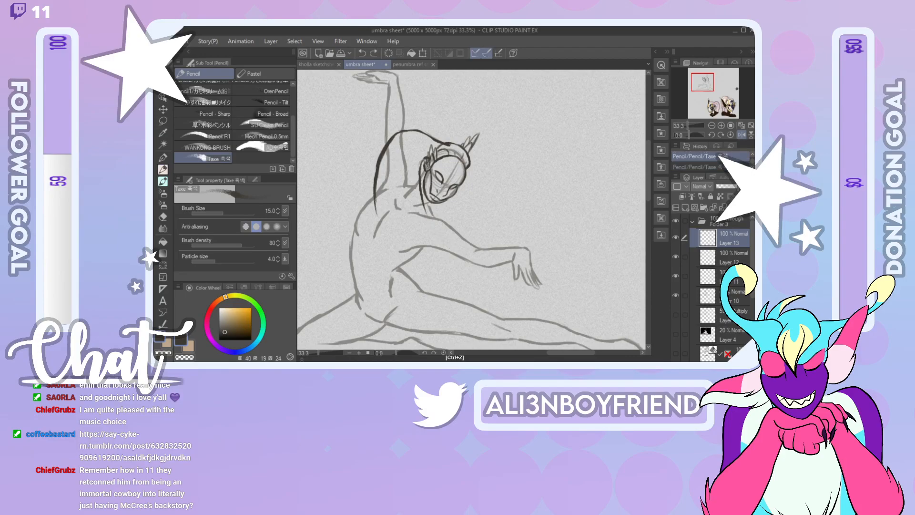
{"action": "key", "text": "ctrl+z"}
Step: Pencil a long strand from beside the mask, sweeping below the outstretched arm to a pointed tip over the front leg, and thicken it
{"action": "mouse_move", "coordinate": [427, 159]}
{"action": "left_mouse_down"}
{"action": "mouse_move", "coordinate": [413, 188]}
{"action": "mouse_move", "coordinate": [433, 246]}
{"action": "mouse_move", "coordinate": [420, 211]}
{"action": "mouse_move", "coordinate": [467, 288]}
{"action": "mouse_move", "coordinate": [455, 278]}
{"action": "mouse_move", "coordinate": [495, 299]}
{"action": "mouse_move", "coordinate": [593, 320]}
{"action": "left_mouse_up"}
{"action": "key", "text": "ctrl+z"}
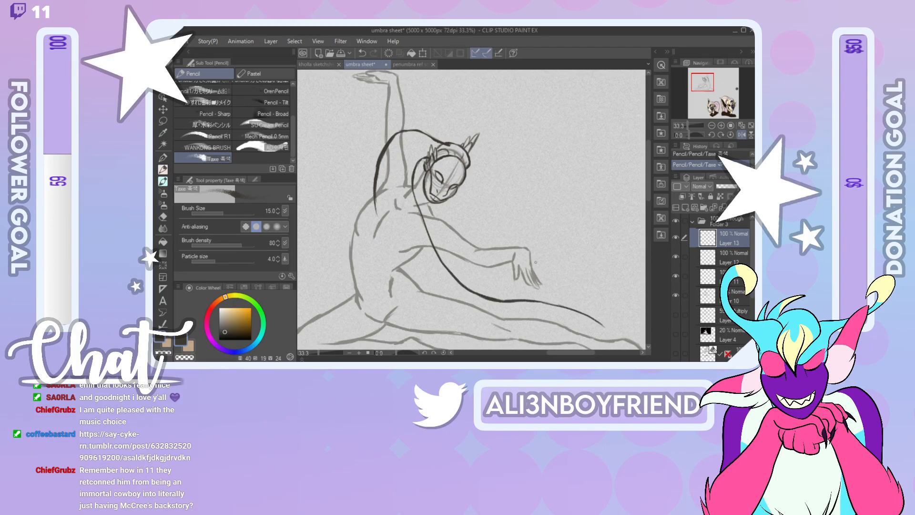
{"action": "left_click_drag", "start_coordinate": [416, 196], "coordinate": [423, 228]}
{"action": "mouse_move", "coordinate": [415, 204]}
{"action": "left_mouse_down"}
{"action": "mouse_move", "coordinate": [450, 274]}
{"action": "mouse_move", "coordinate": [430, 246]}
{"action": "mouse_move", "coordinate": [472, 292]}
{"action": "left_mouse_up"}
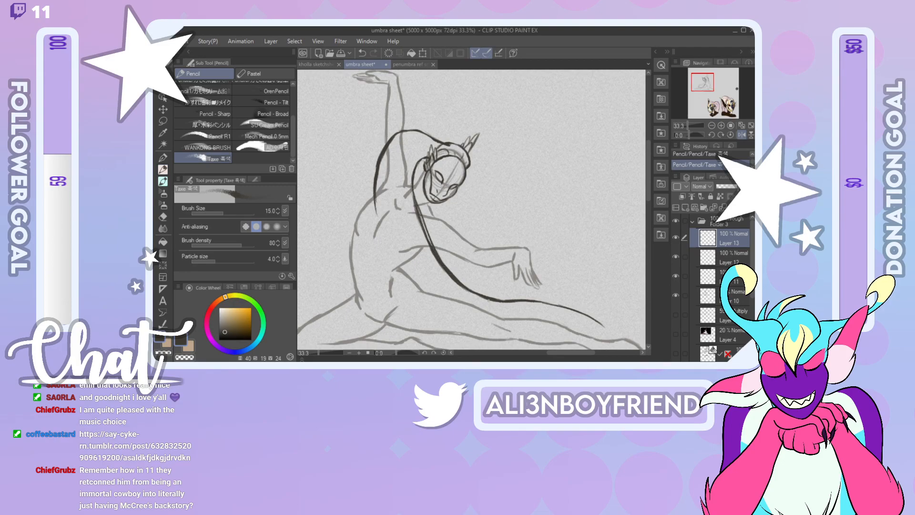
{"action": "mouse_move", "coordinate": [429, 213]}
{"action": "left_mouse_down"}
{"action": "mouse_move", "coordinate": [425, 198]}
{"action": "mouse_move", "coordinate": [440, 238]}
{"action": "left_mouse_up"}
{"action": "key", "text": "ctrl+z"}
{"action": "mouse_move", "coordinate": [426, 198]}
{"action": "left_mouse_down"}
{"action": "mouse_move", "coordinate": [433, 235]}
{"action": "mouse_move", "coordinate": [455, 258]}
{"action": "left_mouse_up"}
{"action": "left_click", "coordinate": [741, 135]}
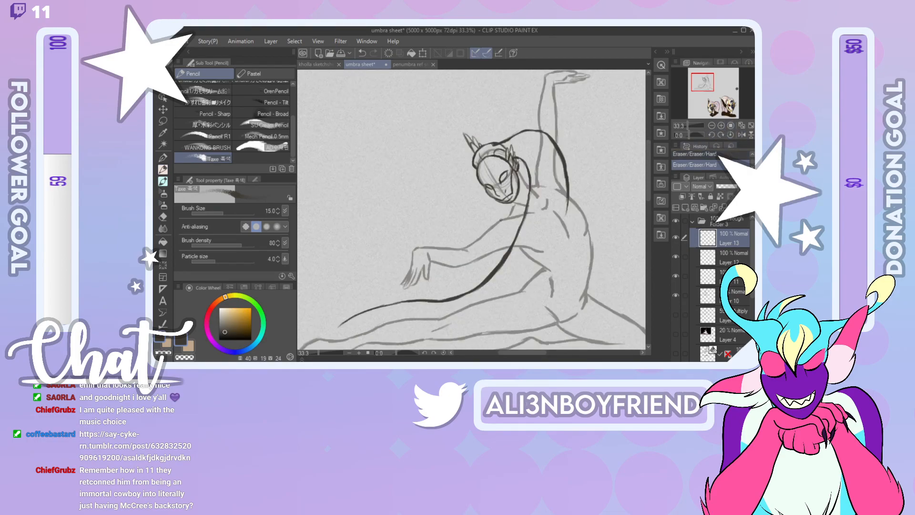
{"action": "mouse_move", "coordinate": [338, 328]}
{"action": "left_mouse_down"}
{"action": "mouse_move", "coordinate": [378, 328]}
{"action": "mouse_move", "coordinate": [327, 329]}
{"action": "mouse_move", "coordinate": [360, 322]}
{"action": "left_mouse_up"}
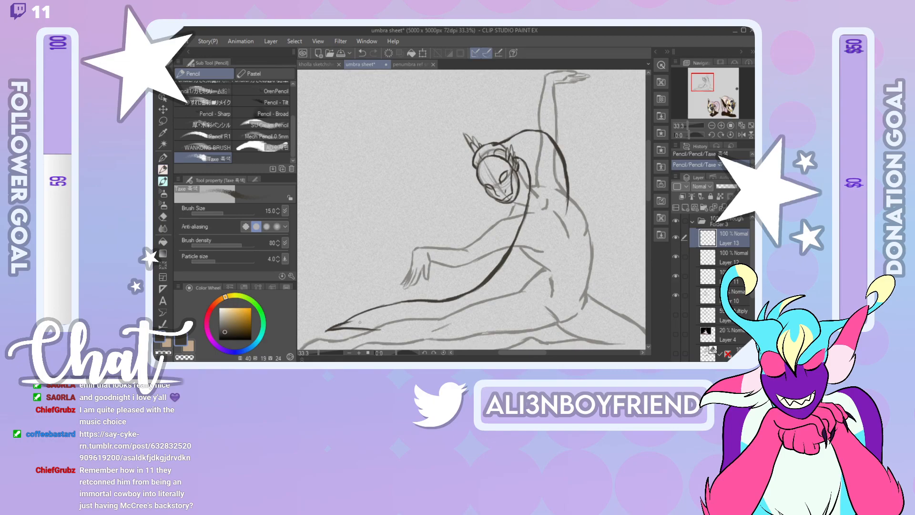
Step: Erase the strand lines that cross the outstretched arm, shoulder, near feathers and raised arm on Layer 13 with the hard eraser
{"action": "left_click", "coordinate": [162, 217]}
{"action": "left_click_drag", "start_coordinate": [530, 203], "coordinate": [511, 237]}
{"action": "left_click_drag", "start_coordinate": [496, 148], "coordinate": [500, 150]}
{"action": "left_click_drag", "start_coordinate": [550, 134], "coordinate": [549, 134]}
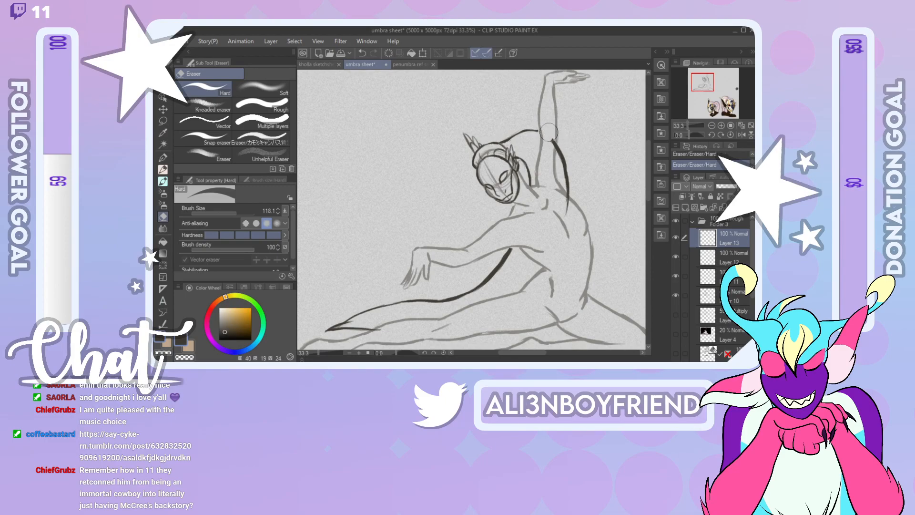
{"action": "key", "text": "ctrl+z"}
{"action": "key", "text": "ctrl+z"}
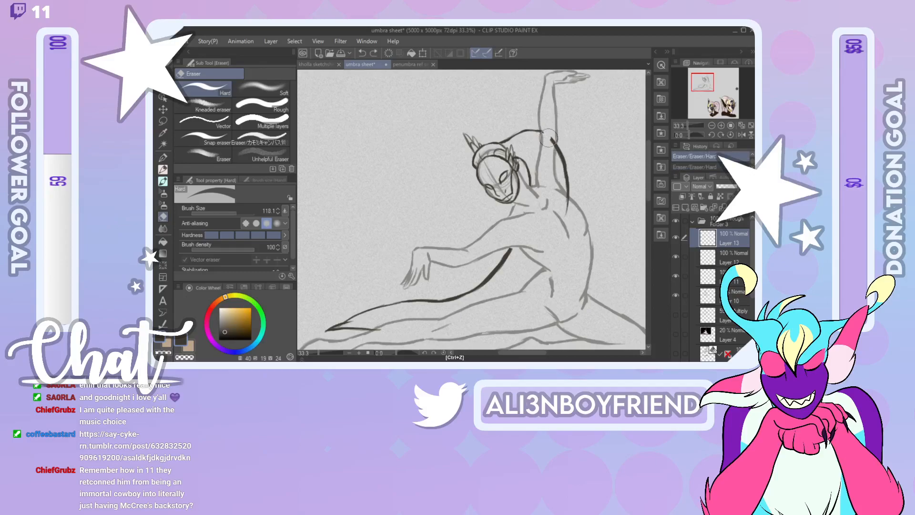
{"action": "left_click_drag", "start_coordinate": [546, 131], "coordinate": [553, 145]}
{"action": "left_click_drag", "start_coordinate": [567, 202], "coordinate": [568, 198]}
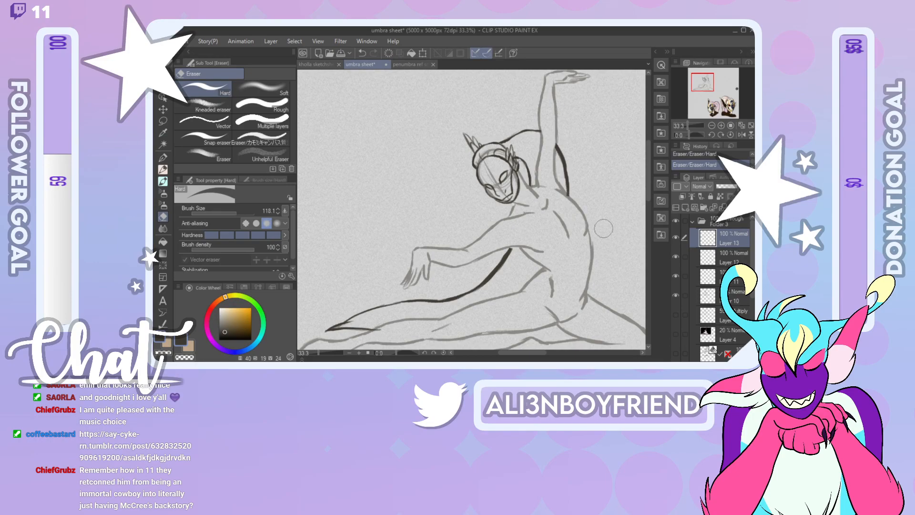
Step: Save the umbra sheet document and switch to the kholla sketchsheet document
{"action": "mouse_move", "coordinate": [703, 82]}
{"action": "left_mouse_down"}
{"action": "mouse_move", "coordinate": [711, 108]}
{"action": "mouse_move", "coordinate": [702, 83]}
{"action": "left_mouse_up"}
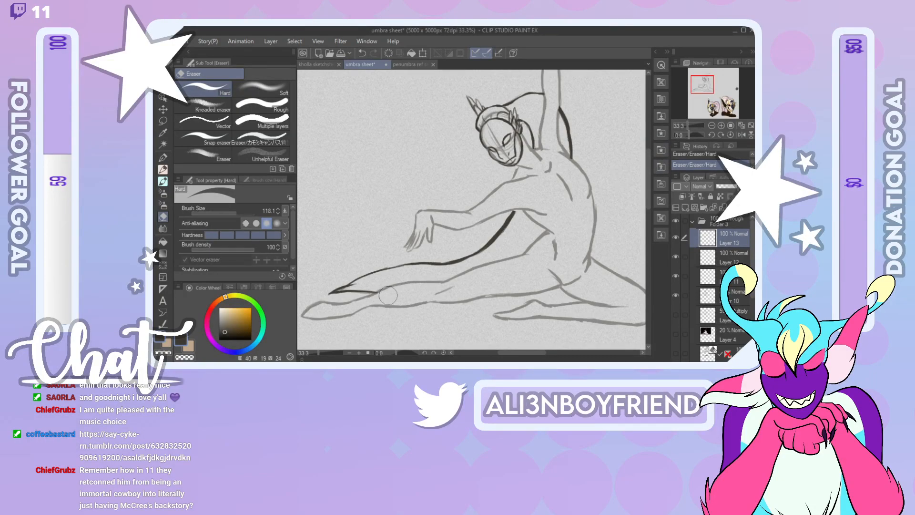
{"action": "mouse_move", "coordinate": [706, 84]}
{"action": "left_mouse_down"}
{"action": "mouse_move", "coordinate": [713, 89]}
{"action": "mouse_move", "coordinate": [698, 79]}
{"action": "mouse_move", "coordinate": [706, 84]}
{"action": "left_mouse_up"}
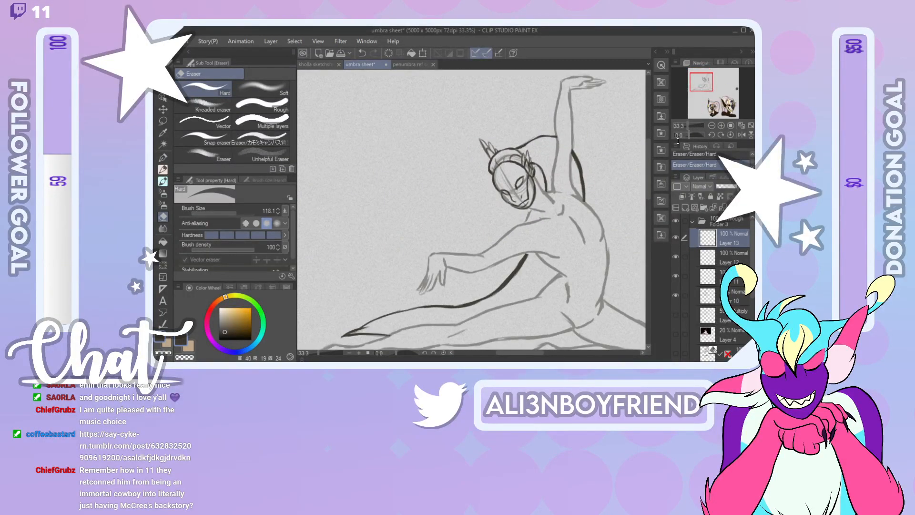
{"action": "left_click", "coordinate": [329, 64]}
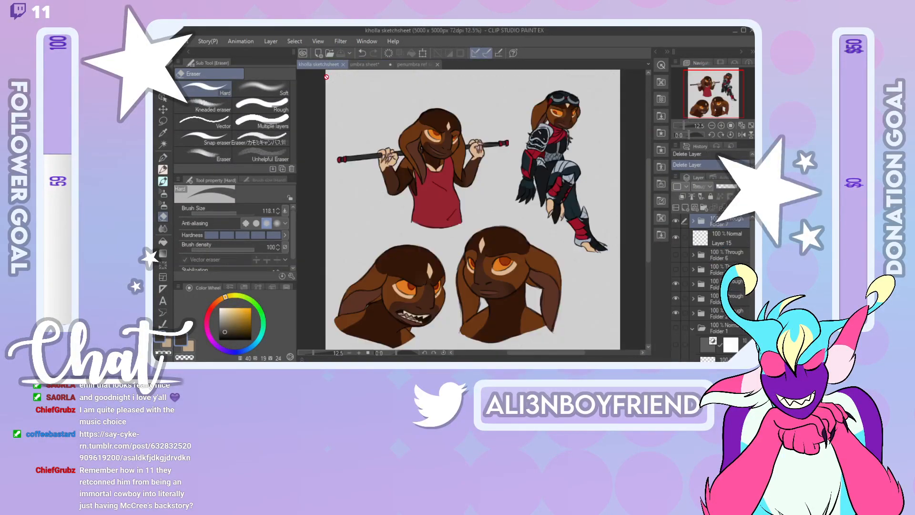
{"action": "left_click", "coordinate": [358, 64]}
{"action": "left_click", "coordinate": [183, 41]}
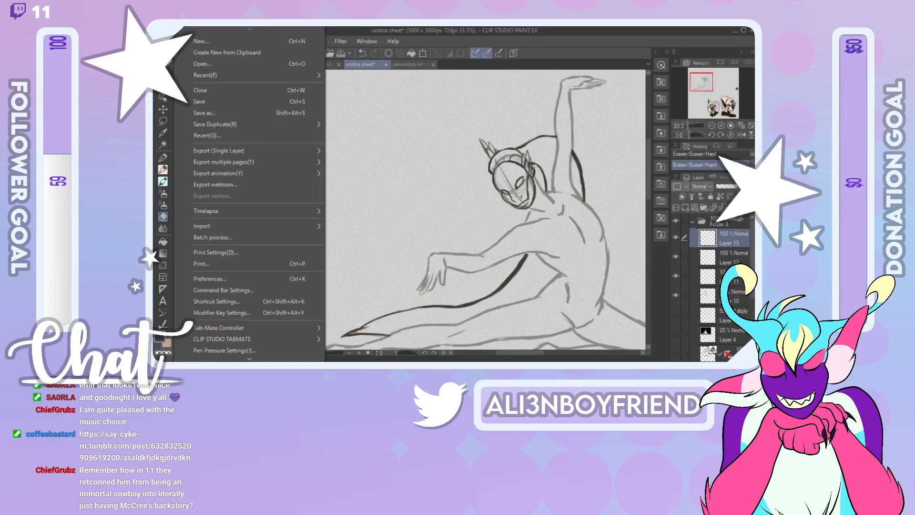
{"action": "left_click", "coordinate": [208, 93]}
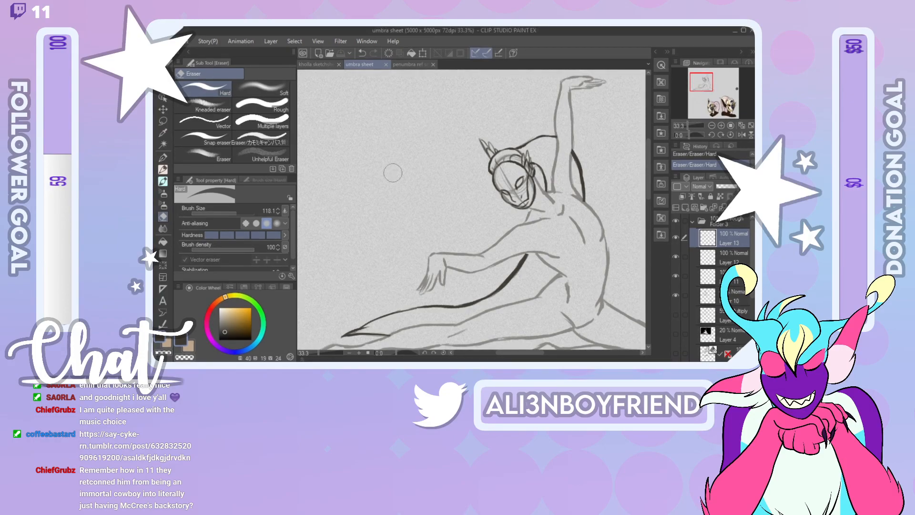
{"action": "left_click", "coordinate": [315, 64]}
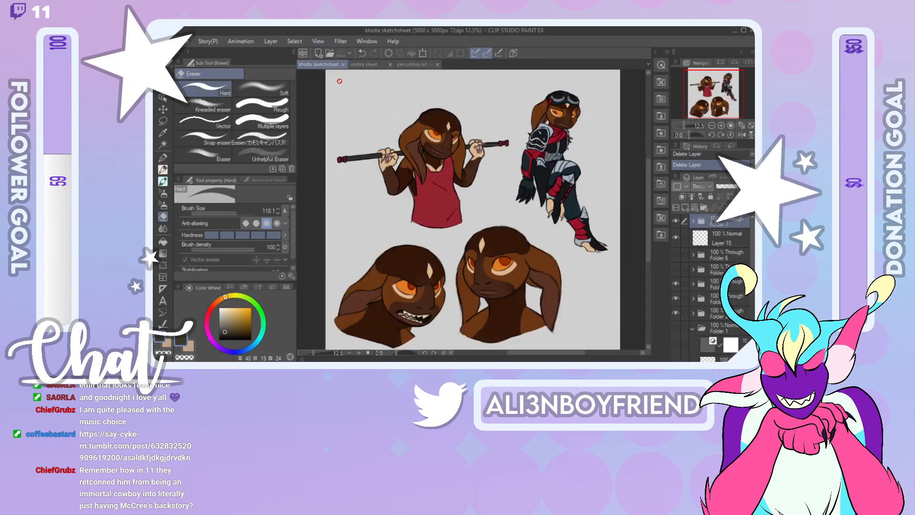